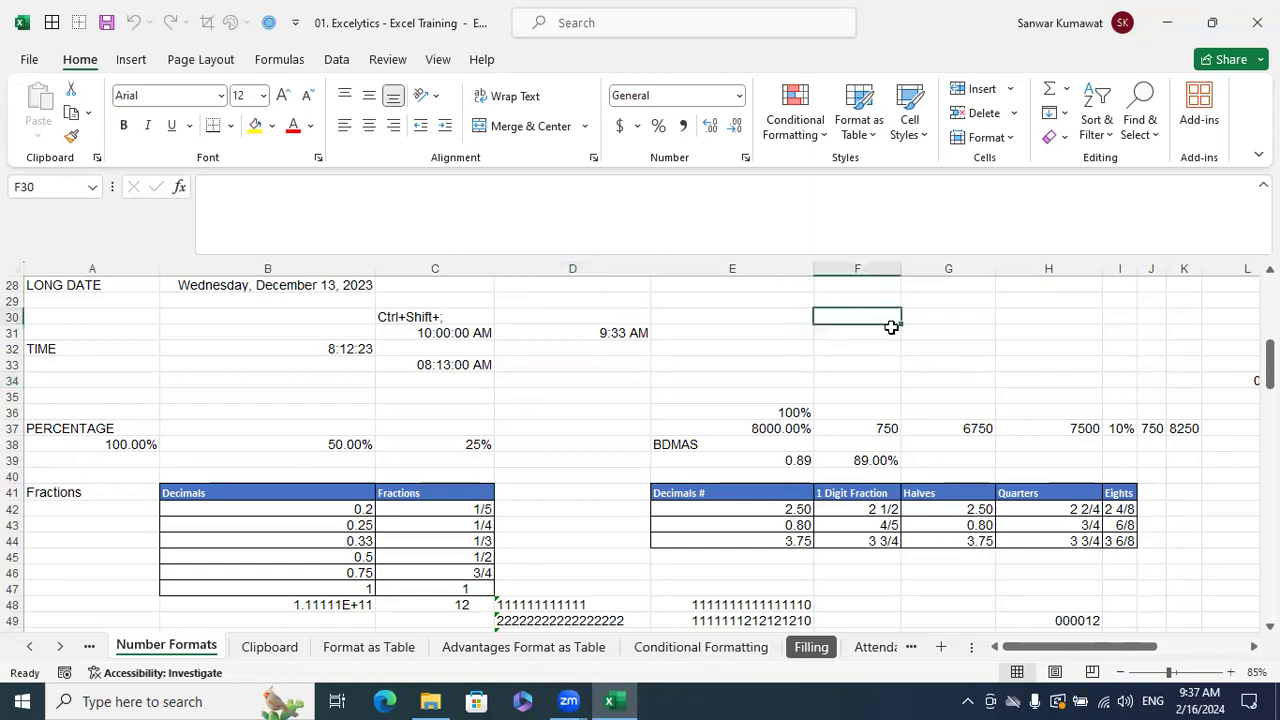
# - Enter the value 1 in cell F30 and check the stored value
pyautogui.write('1')
pyautogui.click(1035, 350)
pyautogui.click(880, 317)
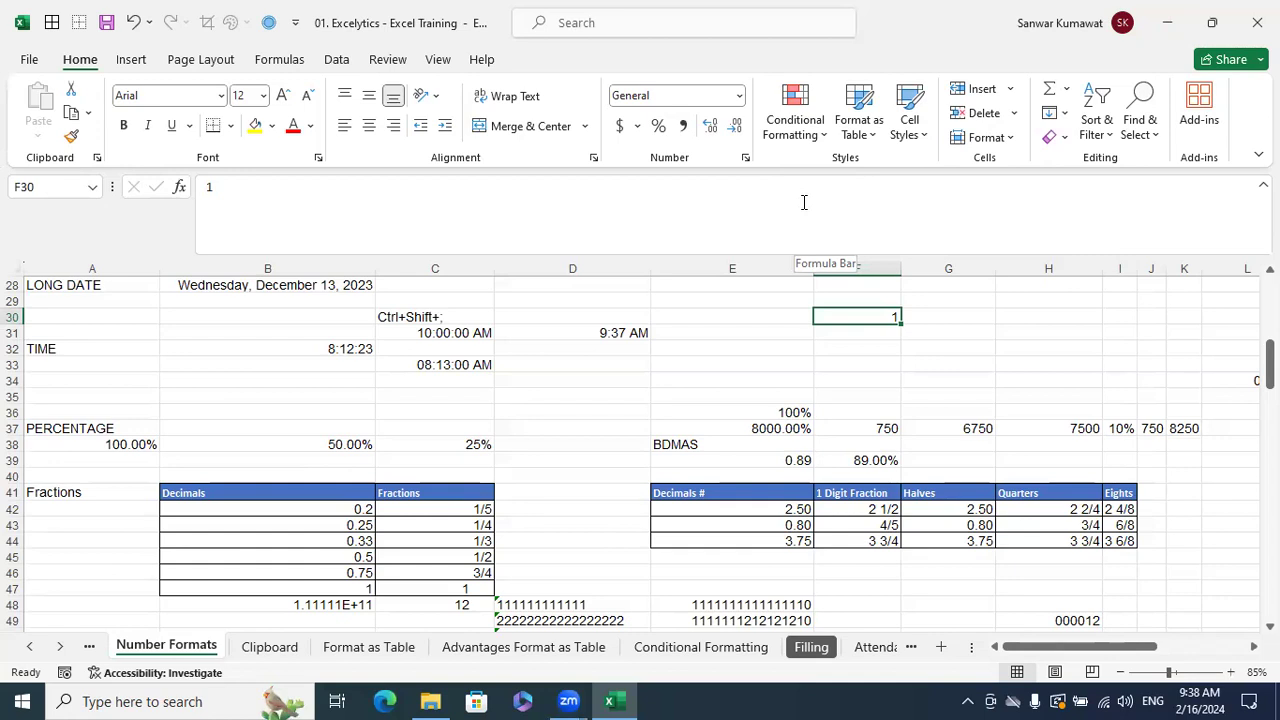
# - Enter 0.50 in F32 and apply the Time format so it shows 12:00:00 PM
pyautogui.click(855, 350)
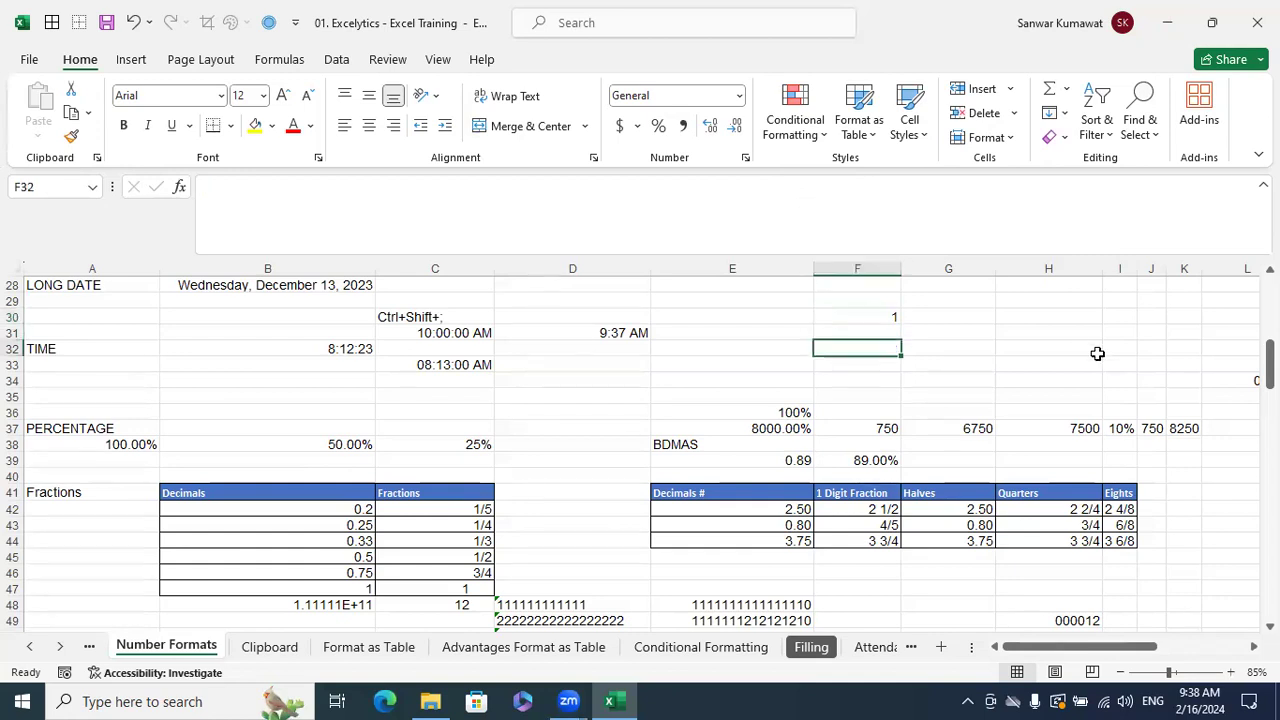
pyautogui.write('0.50')
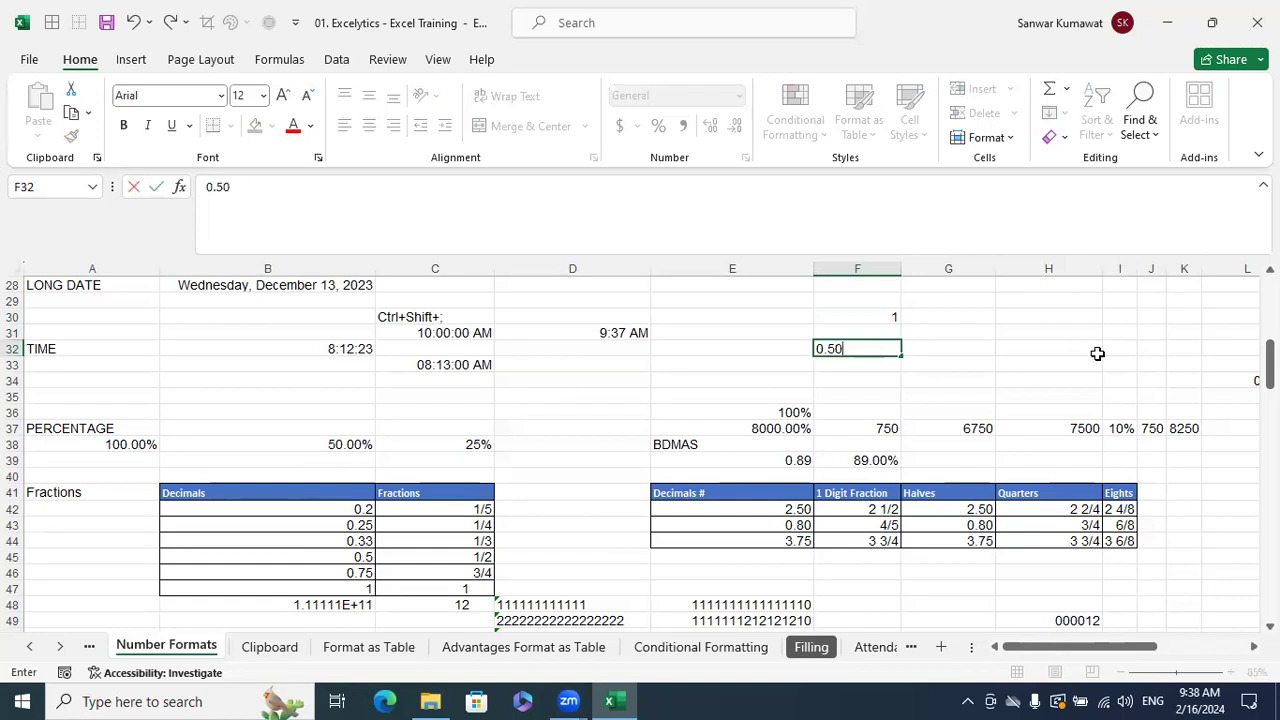
pyautogui.press('Return')
pyautogui.click(884, 345)
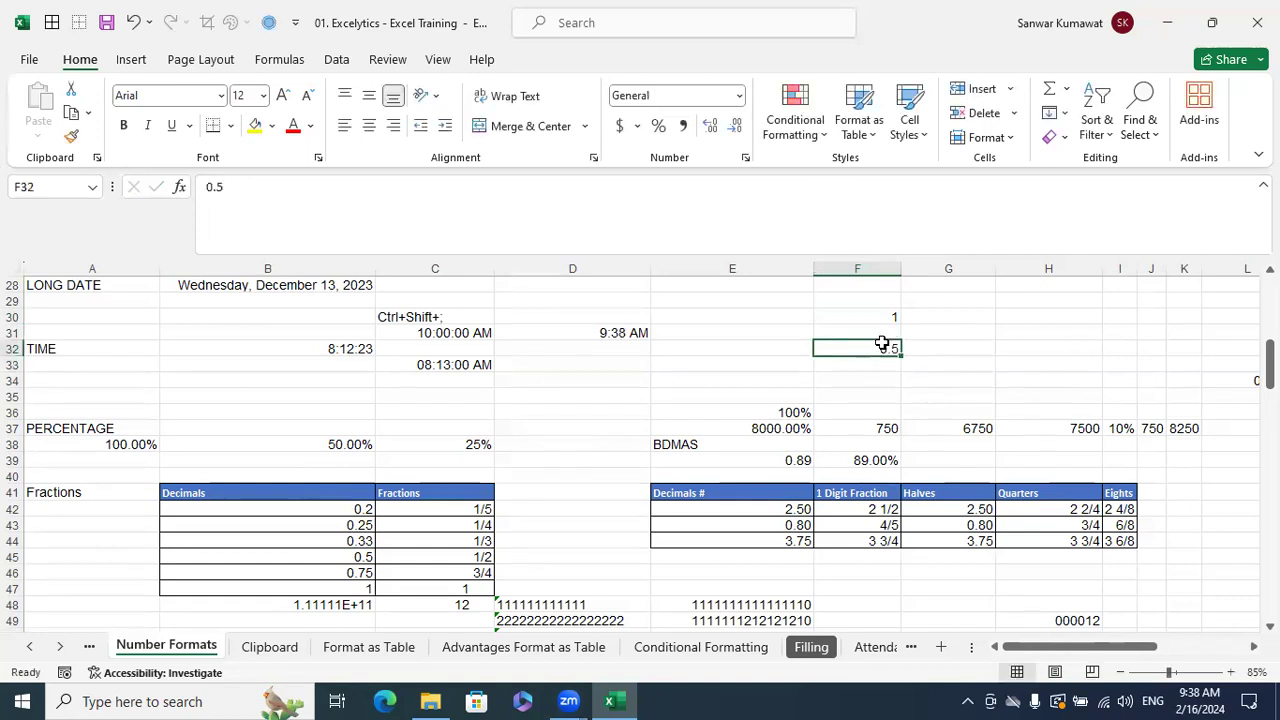
pyautogui.click(740, 95)
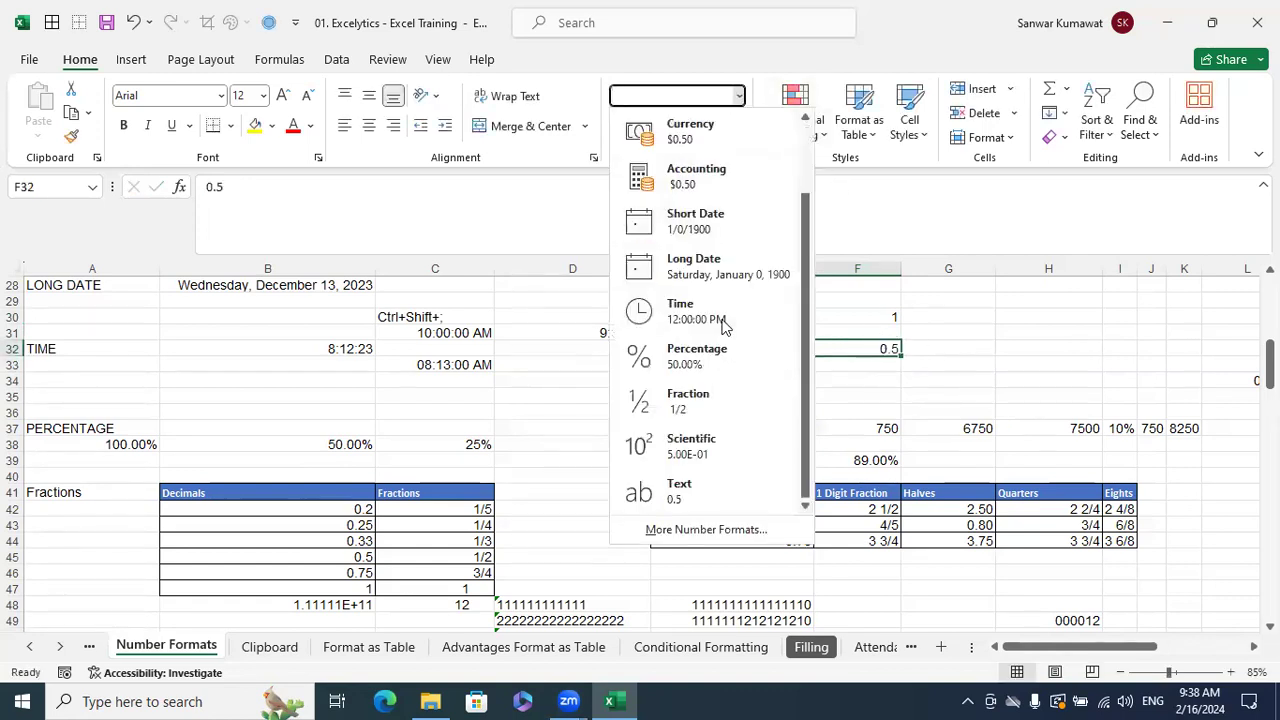
pyautogui.click(720, 323)
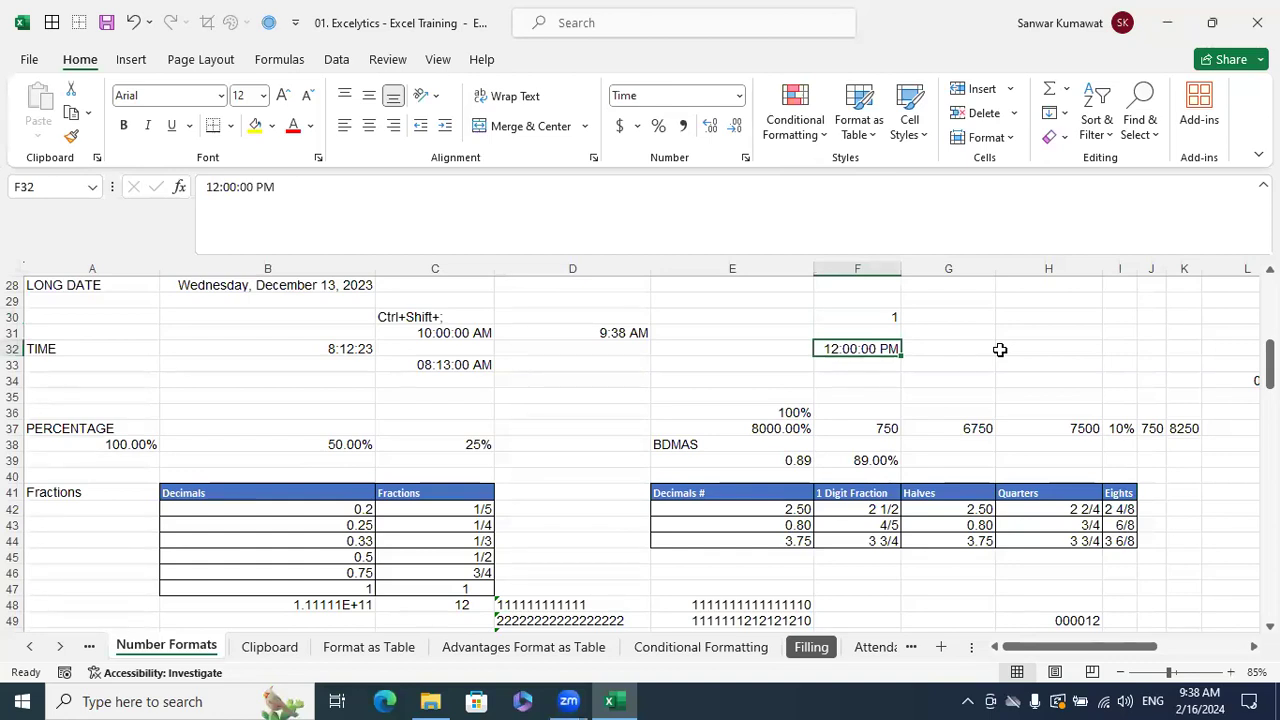
pyautogui.click(560, 471)
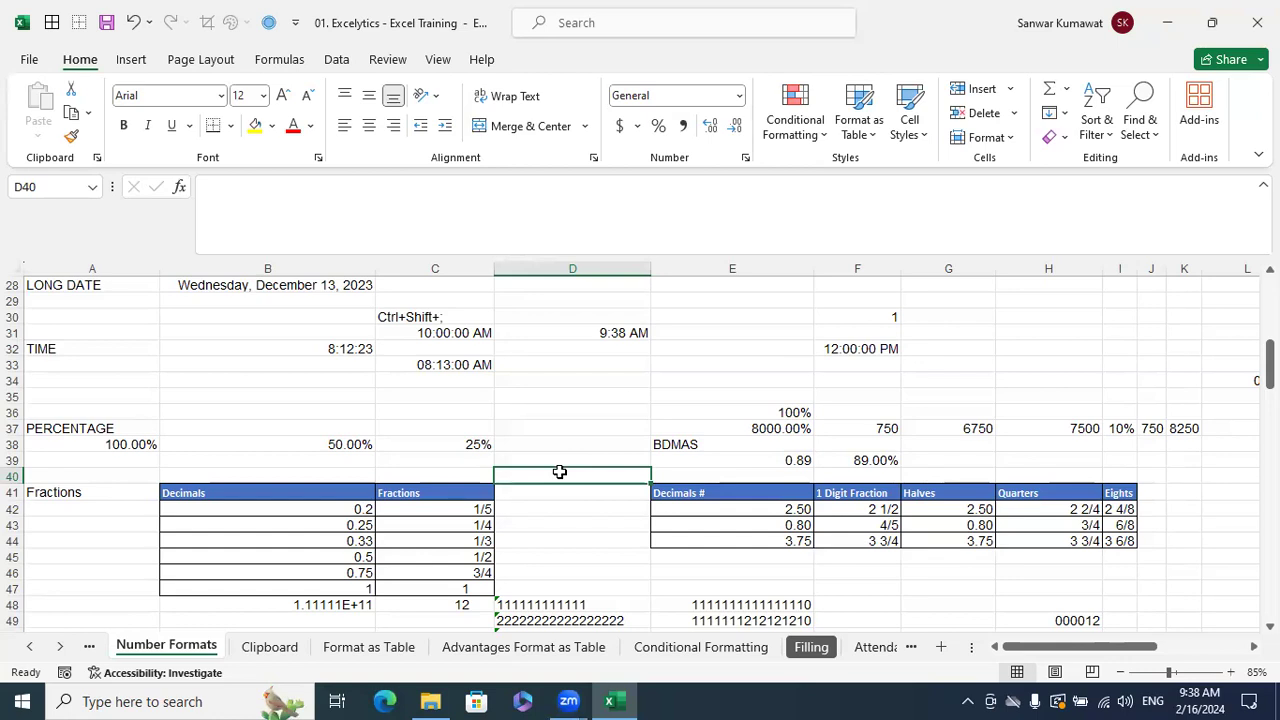
# - Enter 0.25 in cell H30 and reselect it for formatting
pyautogui.click(588, 413)
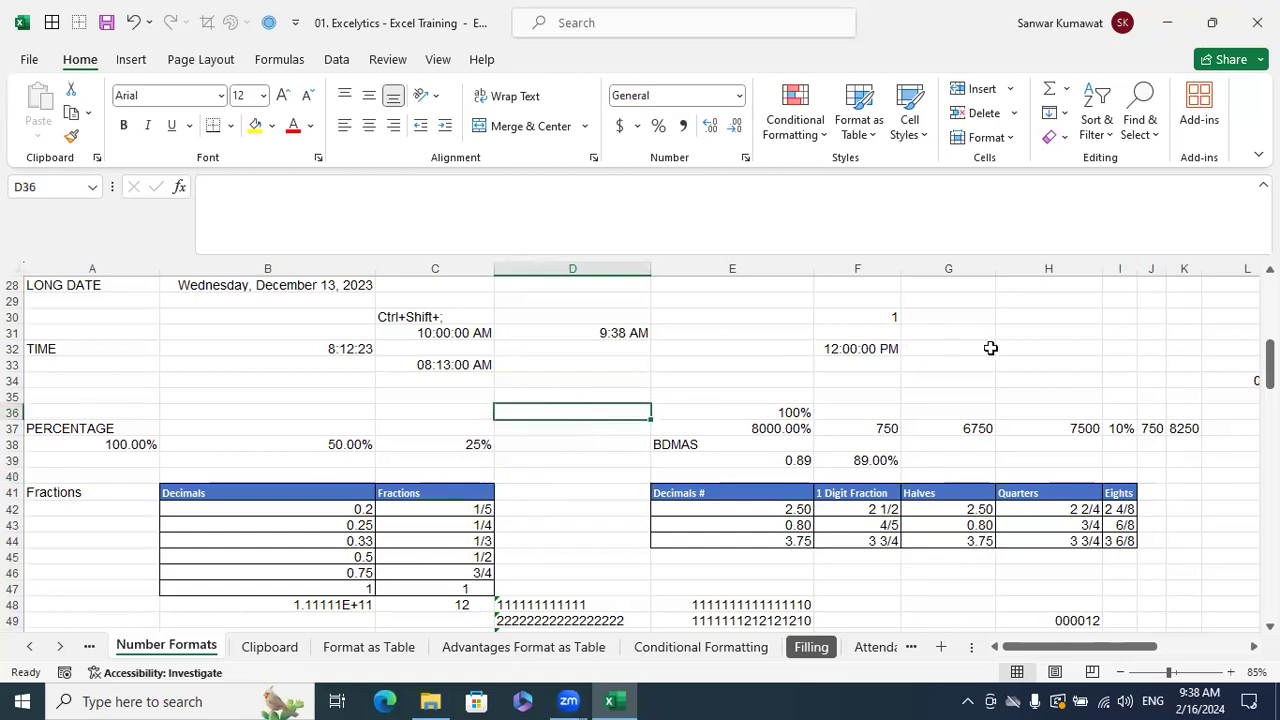
pyautogui.click(1012, 318)
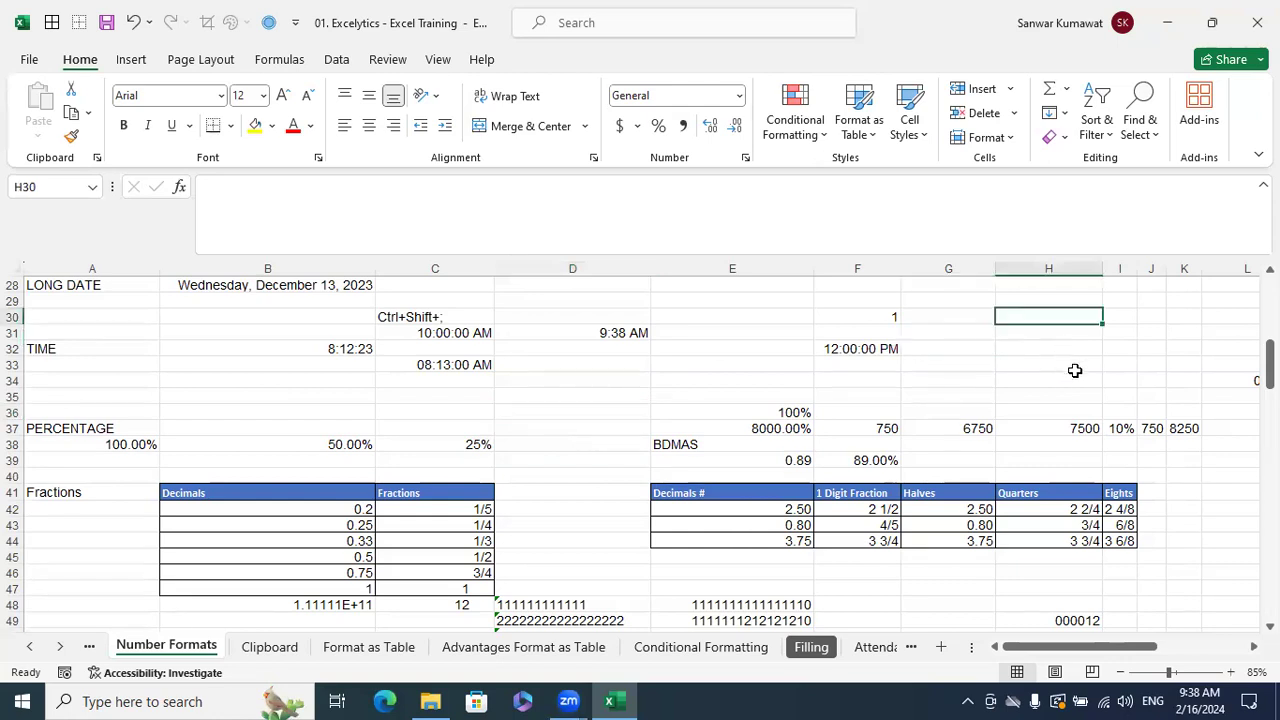
pyautogui.write('0.25')
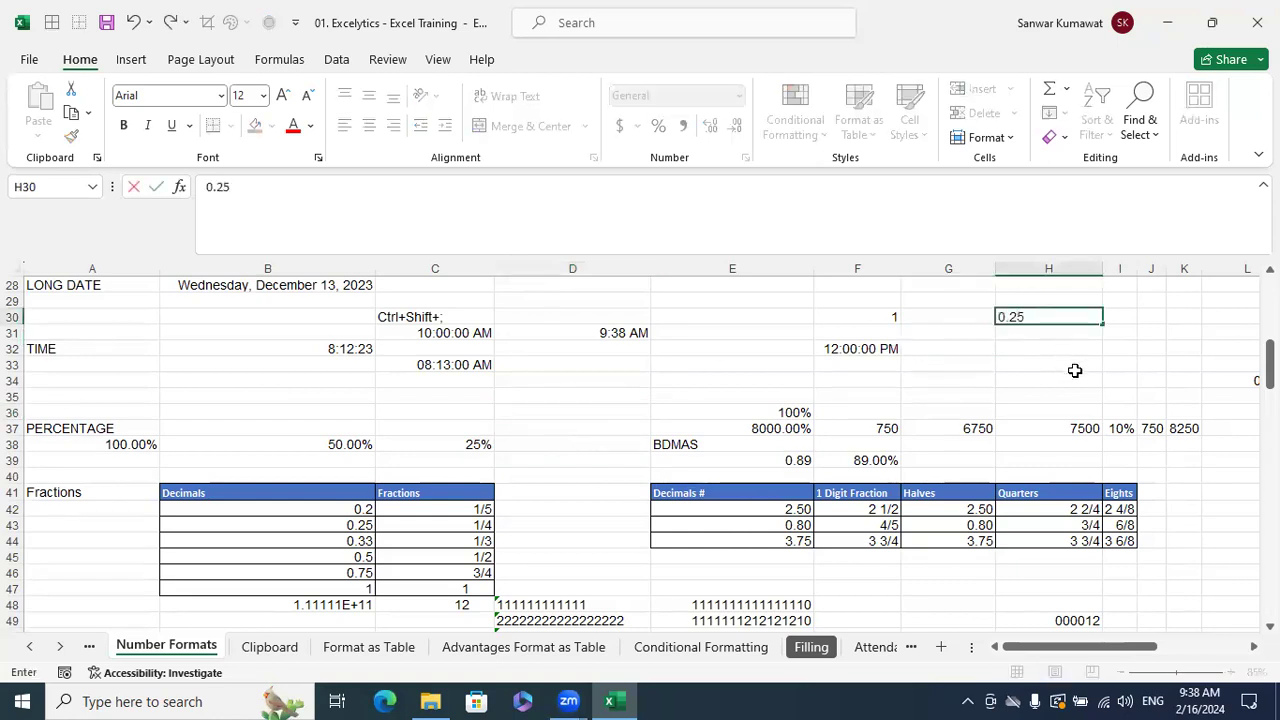
pyautogui.press('Return')
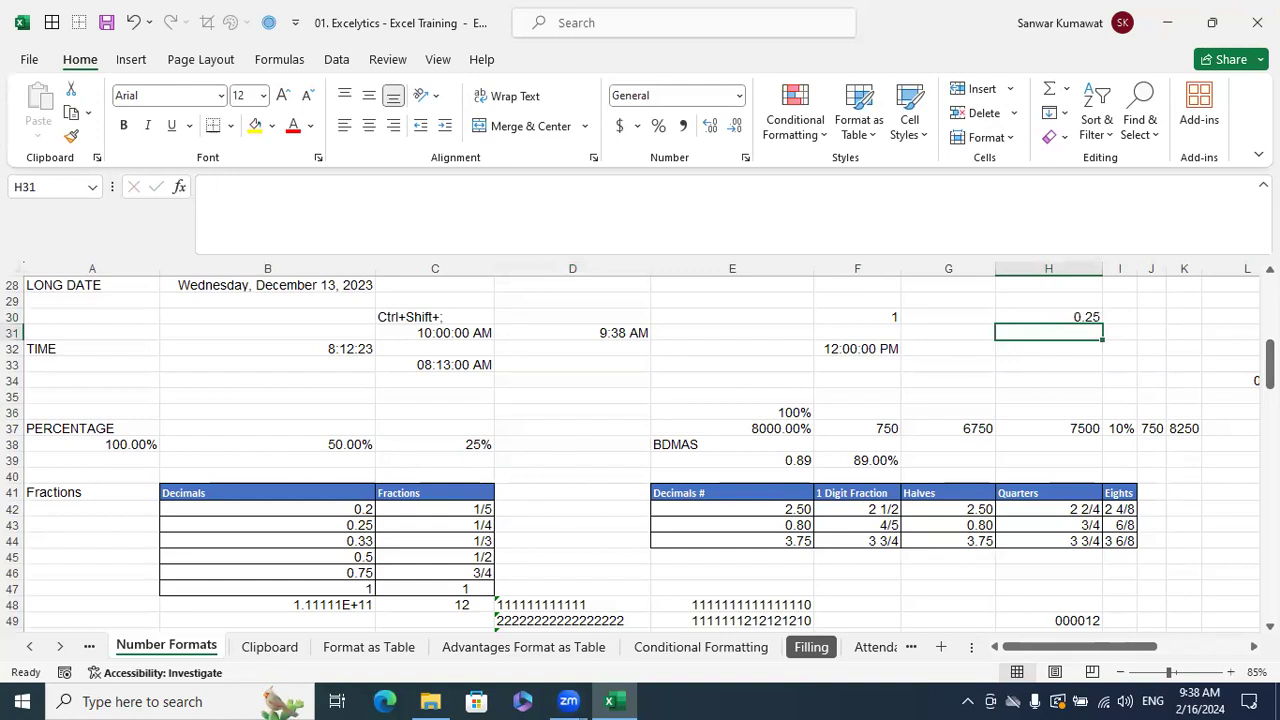
pyautogui.click(1040, 316)
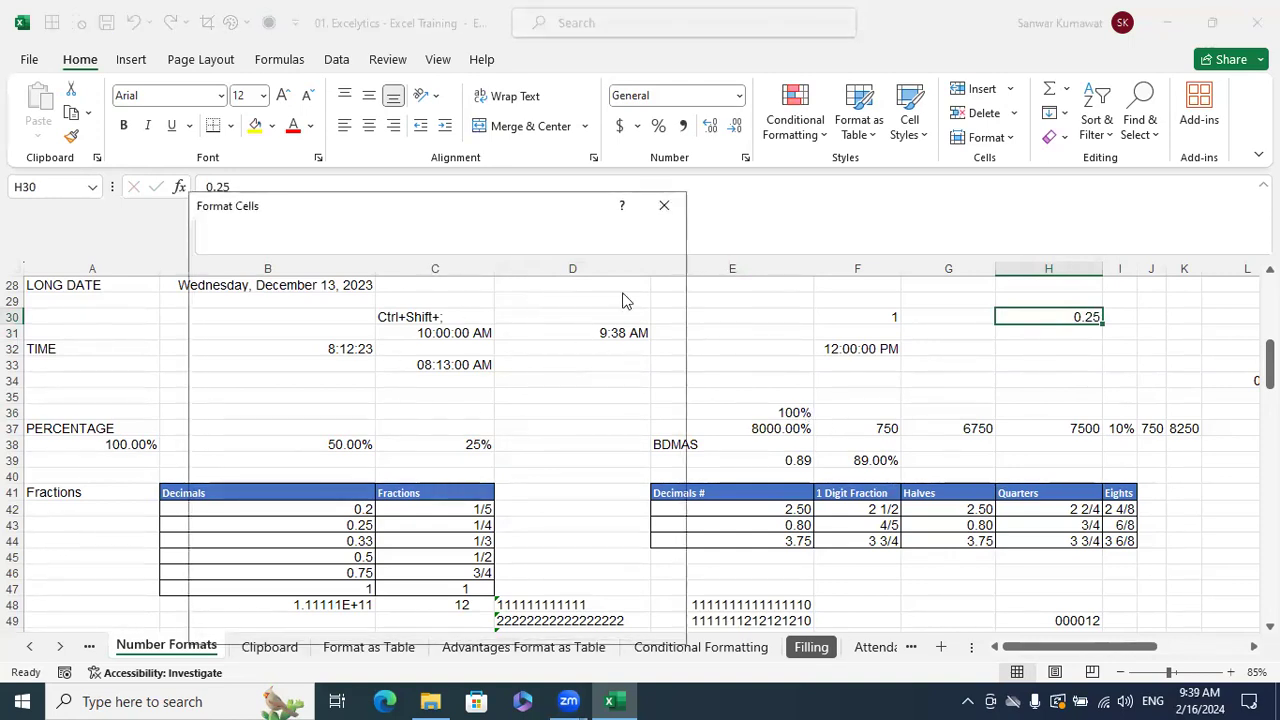
# - Apply the Fraction number format to H30 so 0.25 displays as 1/4
pyautogui.click(664, 205)
pyautogui.click(1046, 317)
pyautogui.hotkey('ctrl', '1')
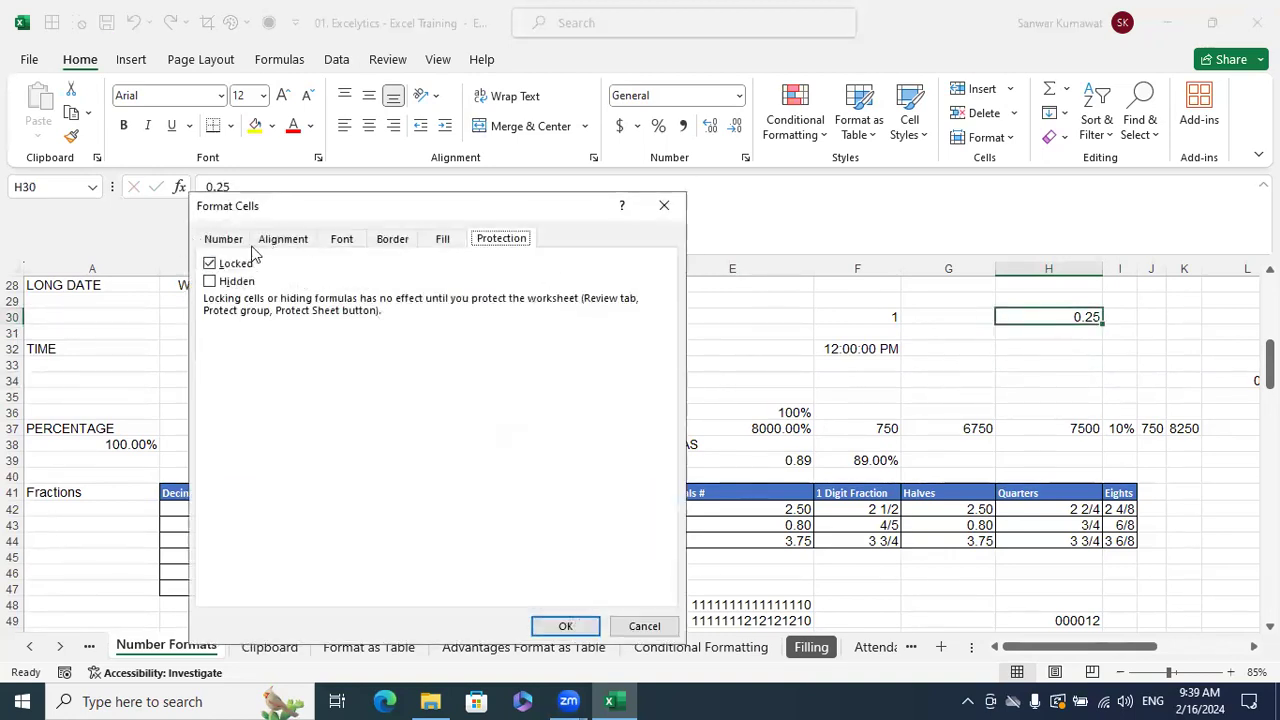
pyautogui.click(240, 242)
pyautogui.click(247, 354)
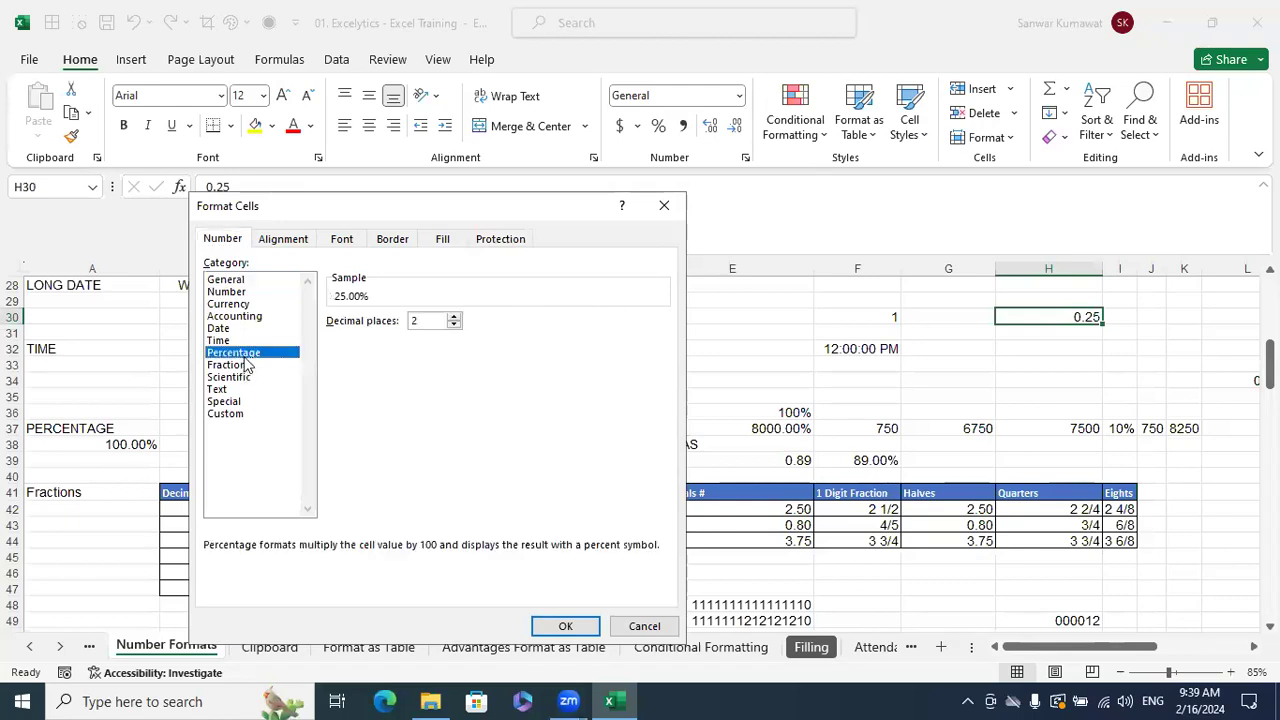
pyautogui.click(257, 366)
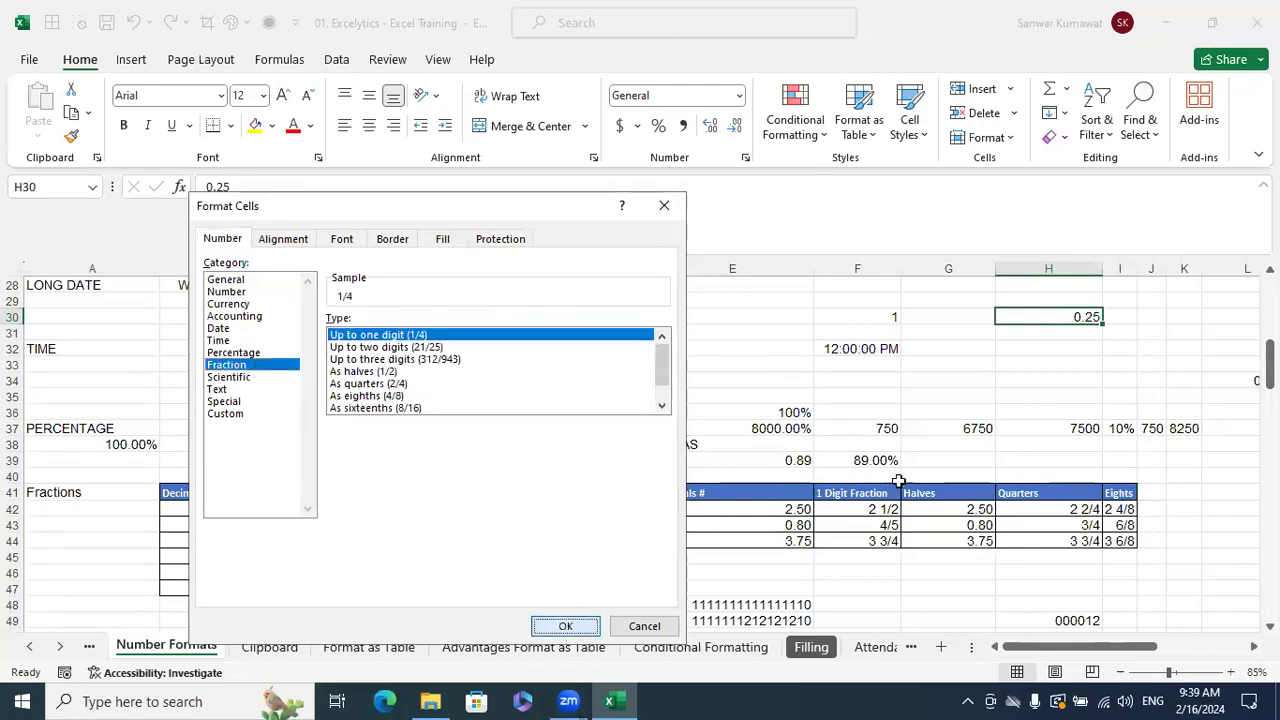
pyautogui.click(563, 624)
# - Preview the Special and Custom format codes for E34, then cancel without changes
pyautogui.click(775, 341)
pyautogui.click(711, 377)
pyautogui.hotkey('ctrl', '1')
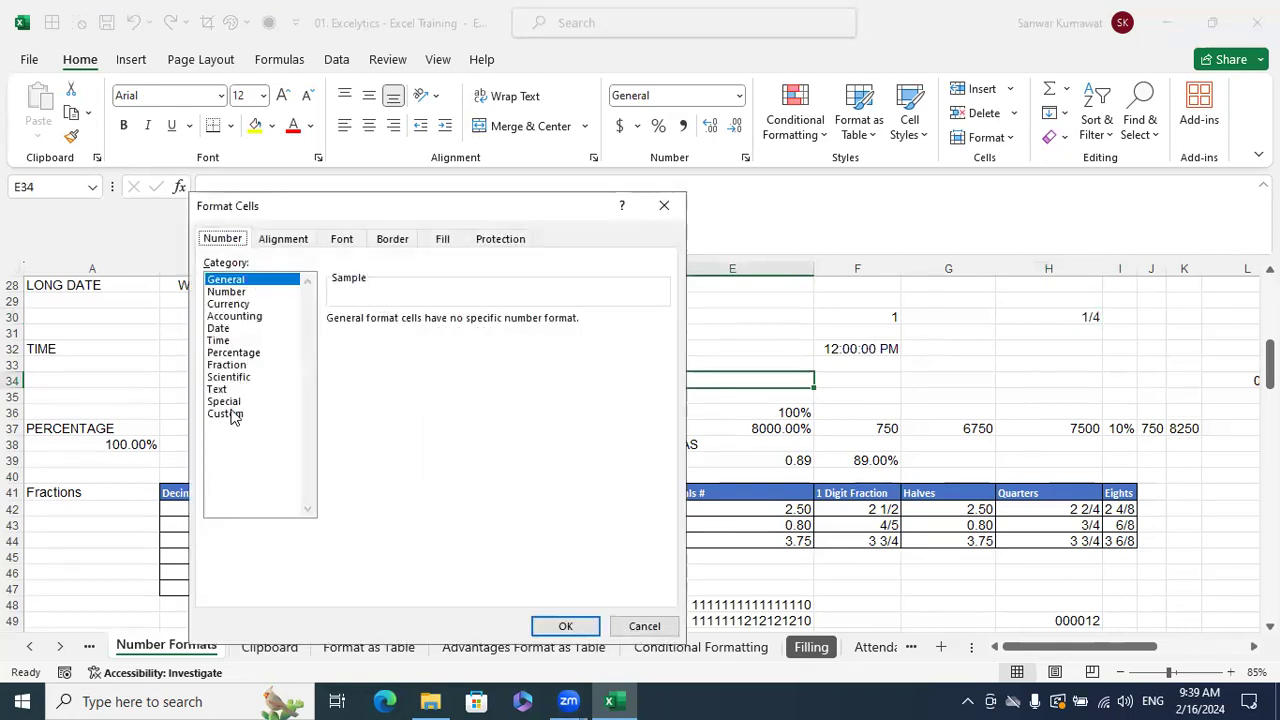
pyautogui.click(232, 402)
pyautogui.click(235, 418)
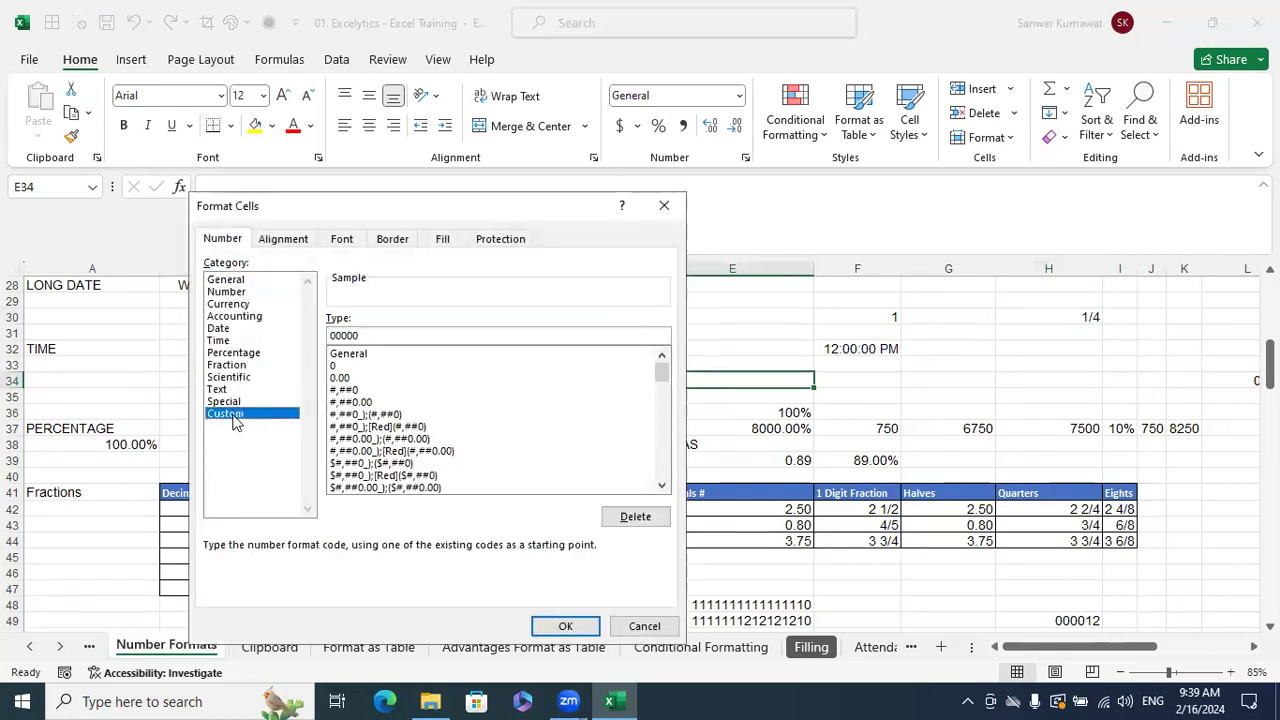
pyautogui.click(645, 626)
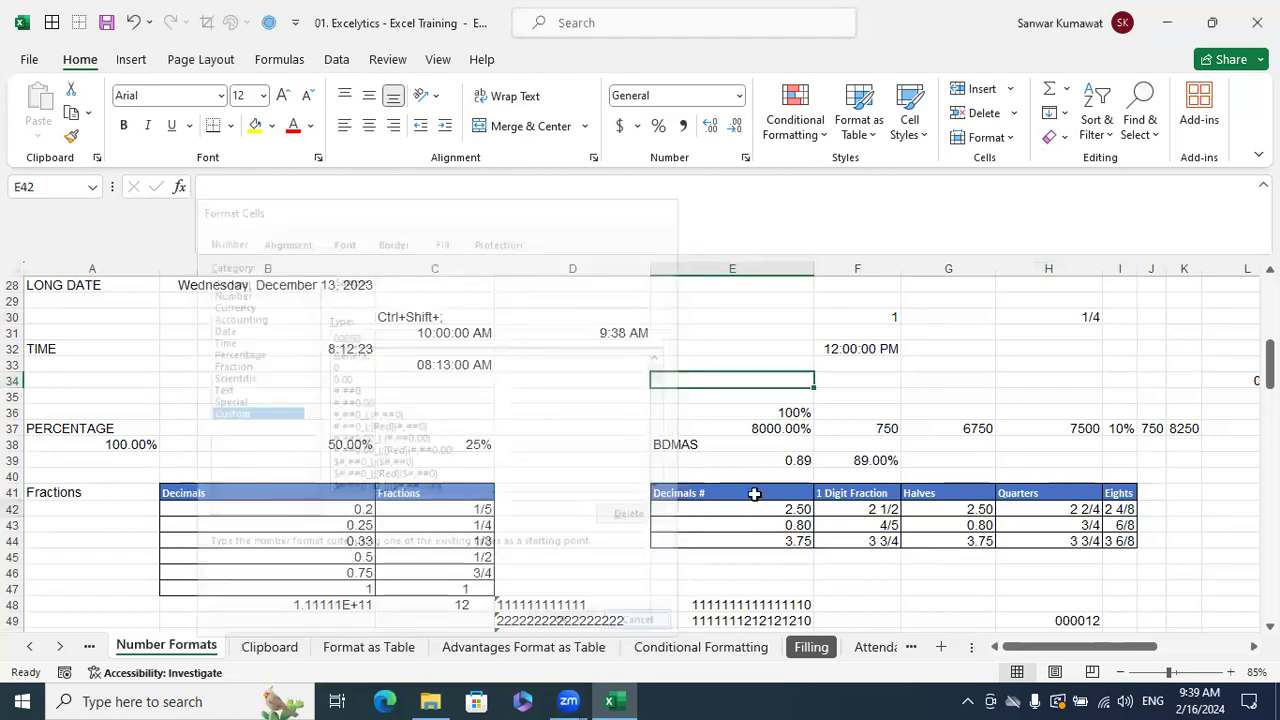
pyautogui.click(758, 493)
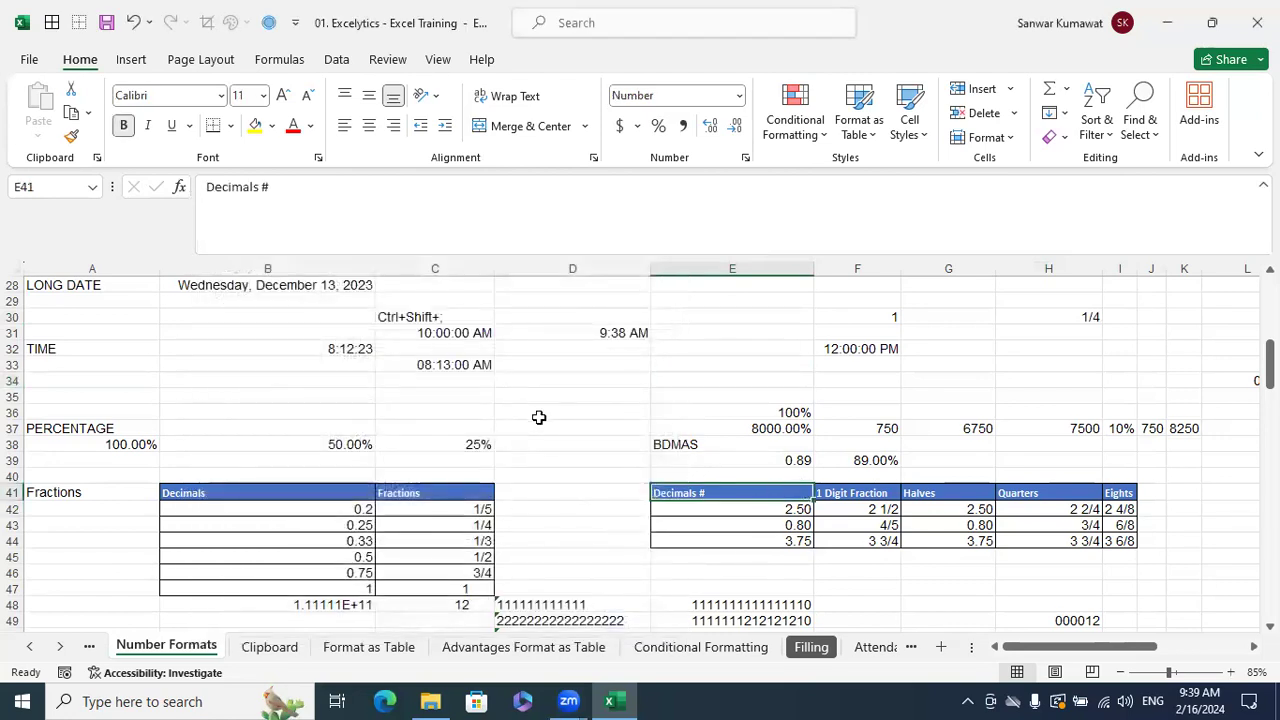
pyautogui.scroll(-6, 540, 420)
pyautogui.click(560, 412)
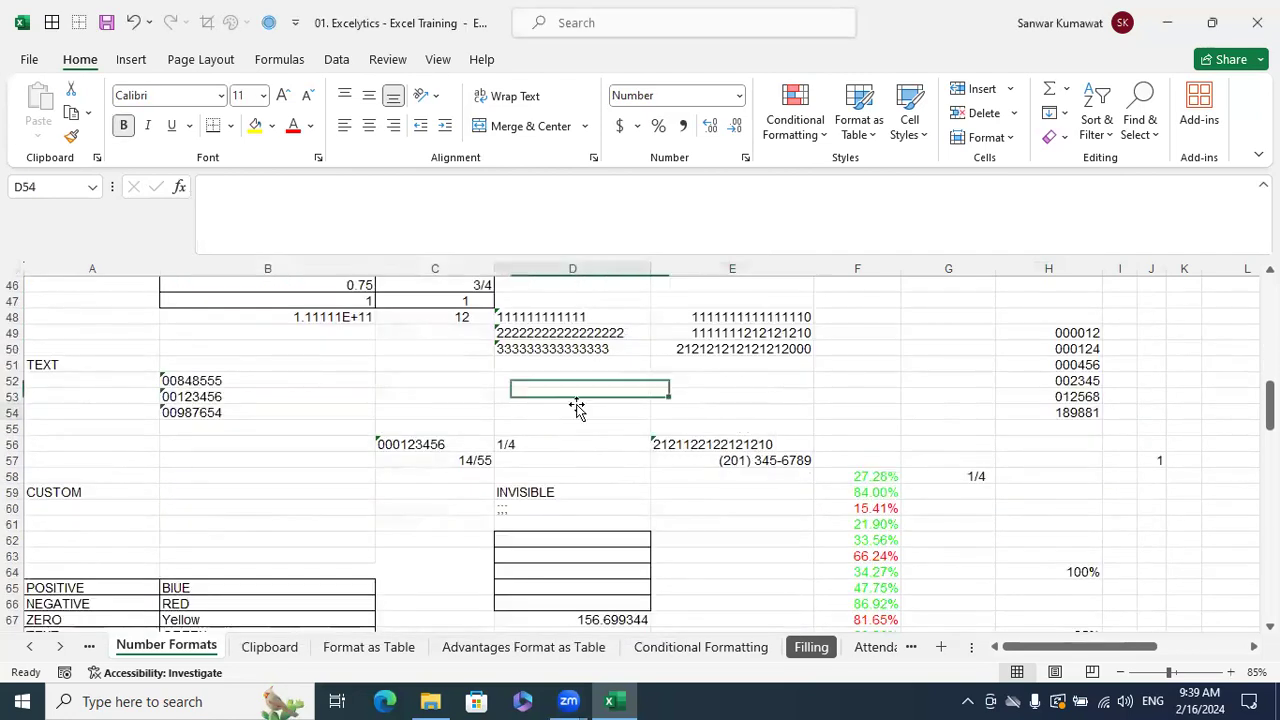
pyautogui.press('Right')
pyautogui.press('Right')
pyautogui.press('Right')
pyautogui.press('Right')
pyautogui.press('Right')
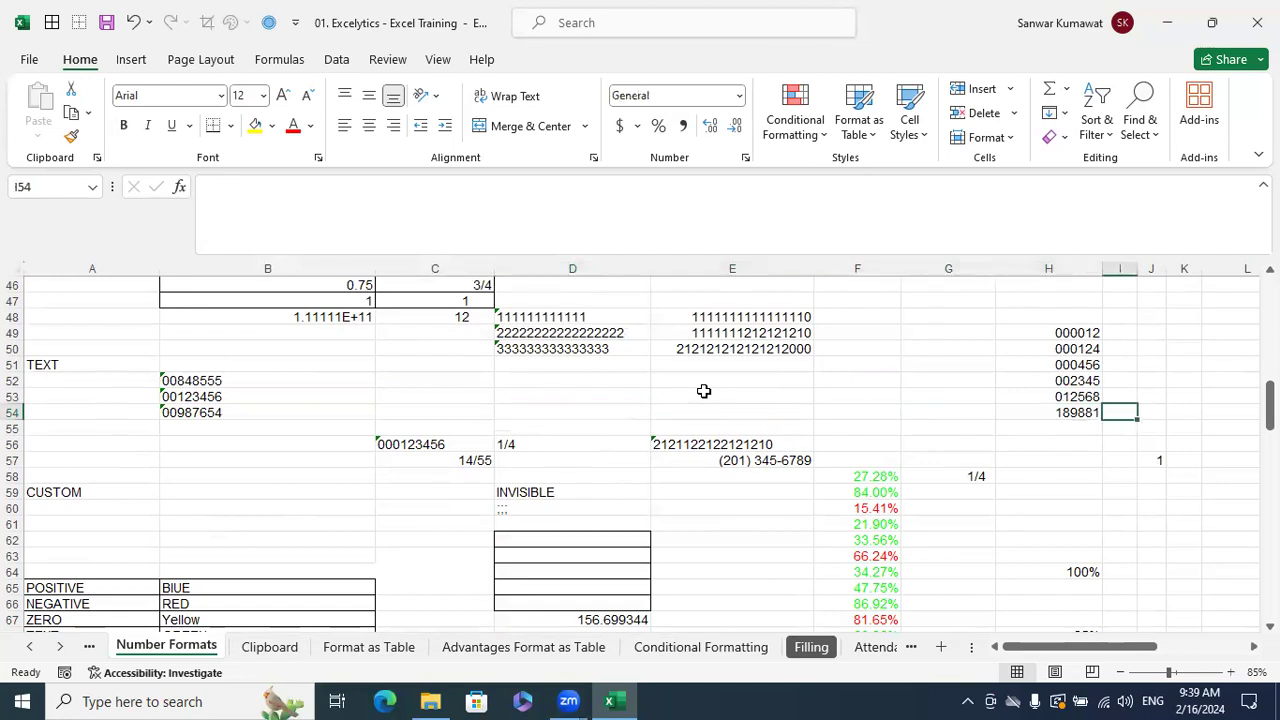
pyautogui.press('Left')
pyautogui.press('Left')
pyautogui.press('Left')
pyautogui.press('Left')
pyautogui.press('Left')
pyautogui.press('Left')
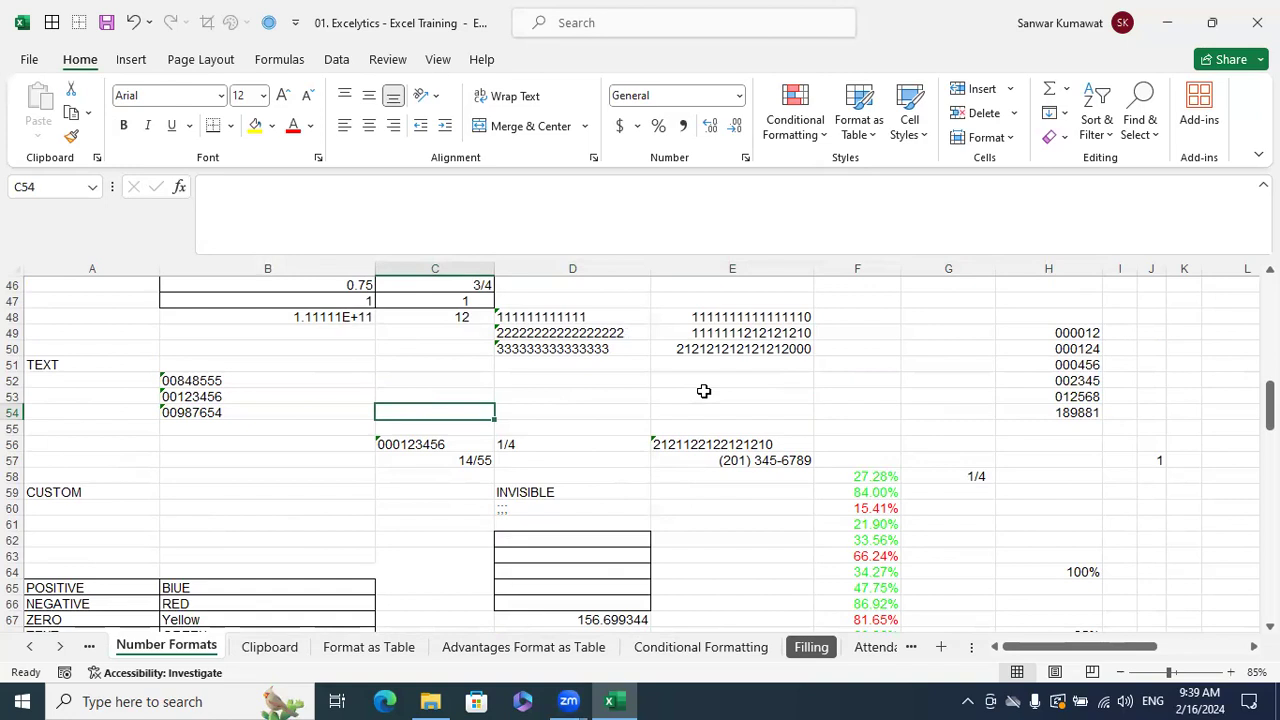
pyautogui.press('Right')
pyautogui.press('Right')
pyautogui.press('Right')
pyautogui.press('Right')
pyautogui.press('Right')
pyautogui.press('Right')
pyautogui.press('Right')
pyautogui.press('Right')
pyautogui.press('Right')
pyautogui.press('Right')
pyautogui.press('Right')
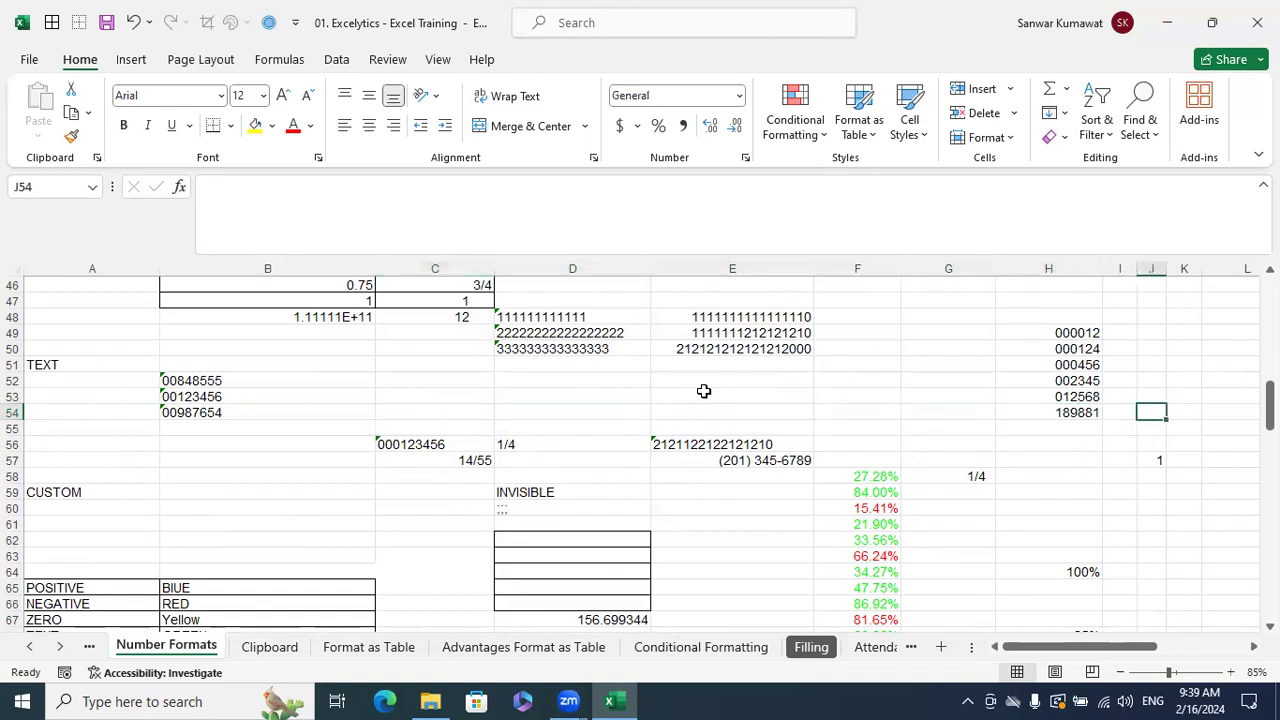
pyautogui.press('Left')
pyautogui.press('Left')
pyautogui.press('Left')
pyautogui.press('Up')
pyautogui.press('Up')
pyautogui.press('Up')
pyautogui.press('Up')
pyautogui.press('Up')
pyautogui.press('Up')
pyautogui.press('Down')
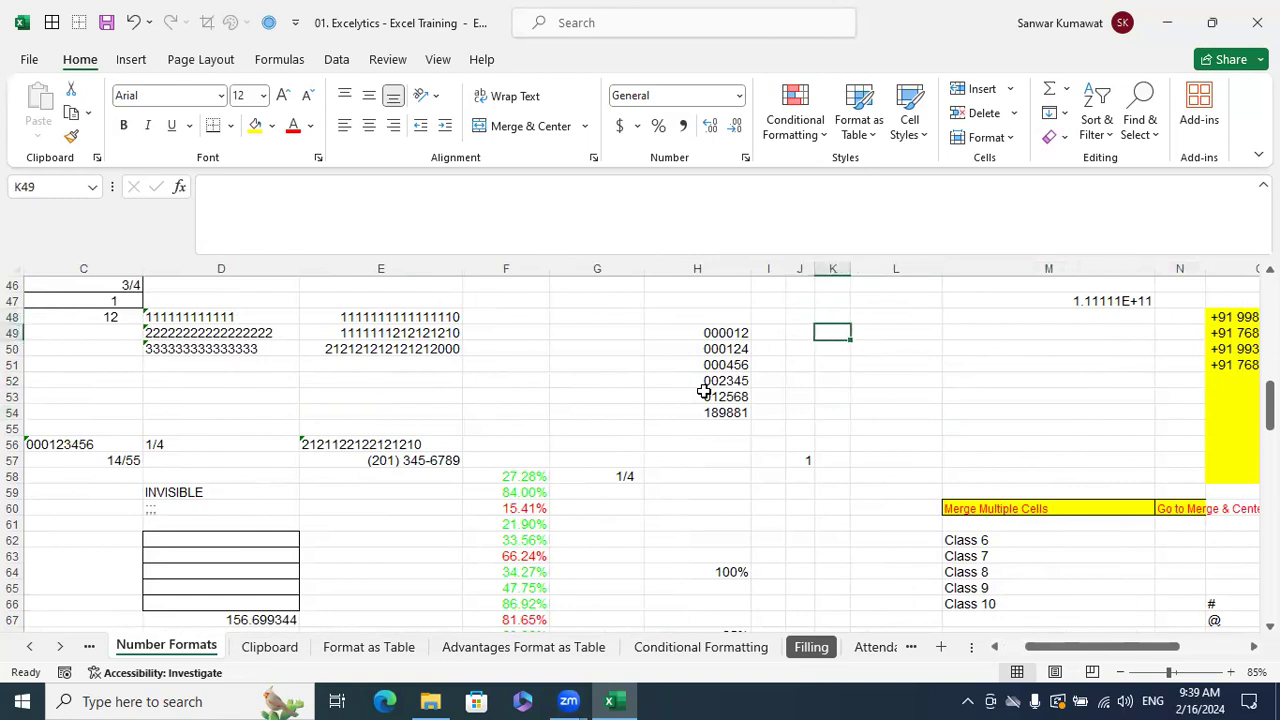
# - Enter the IDs 12, 124, 456, 2345, 12568 and 189881 in K49:K54
pyautogui.write('12')
pyautogui.press('Return')
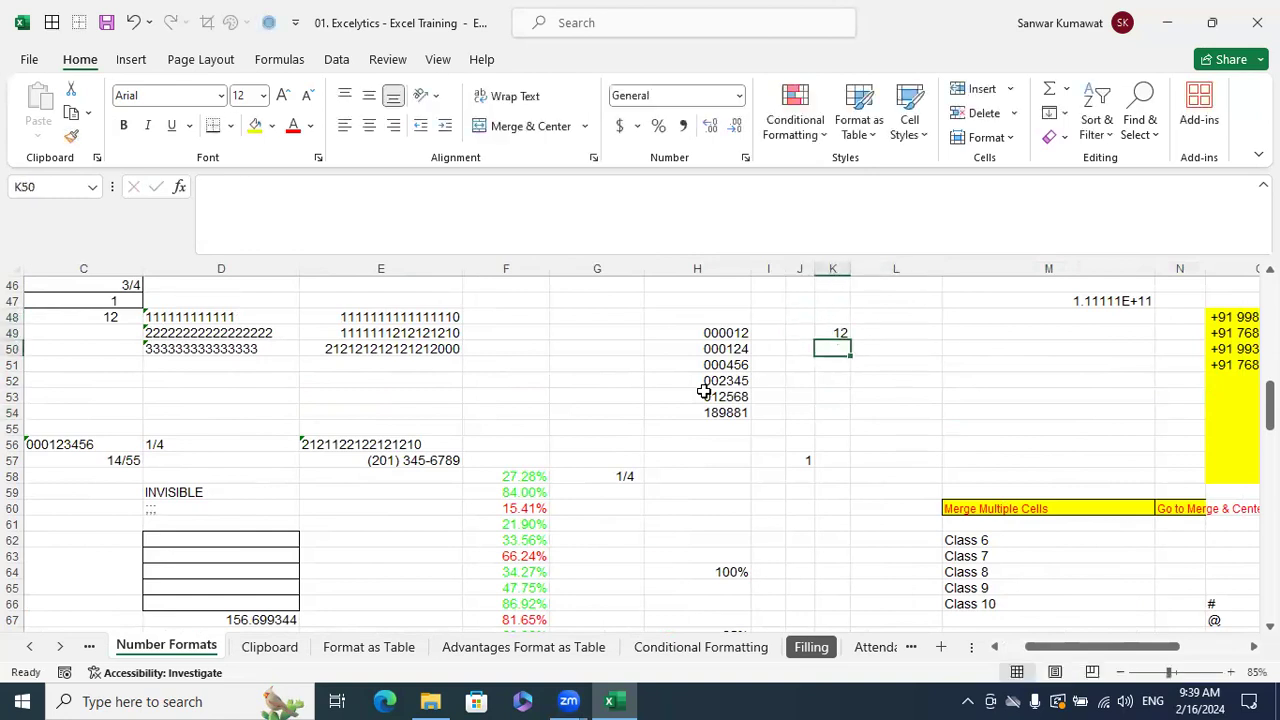
pyautogui.write('124')
pyautogui.press('Return')
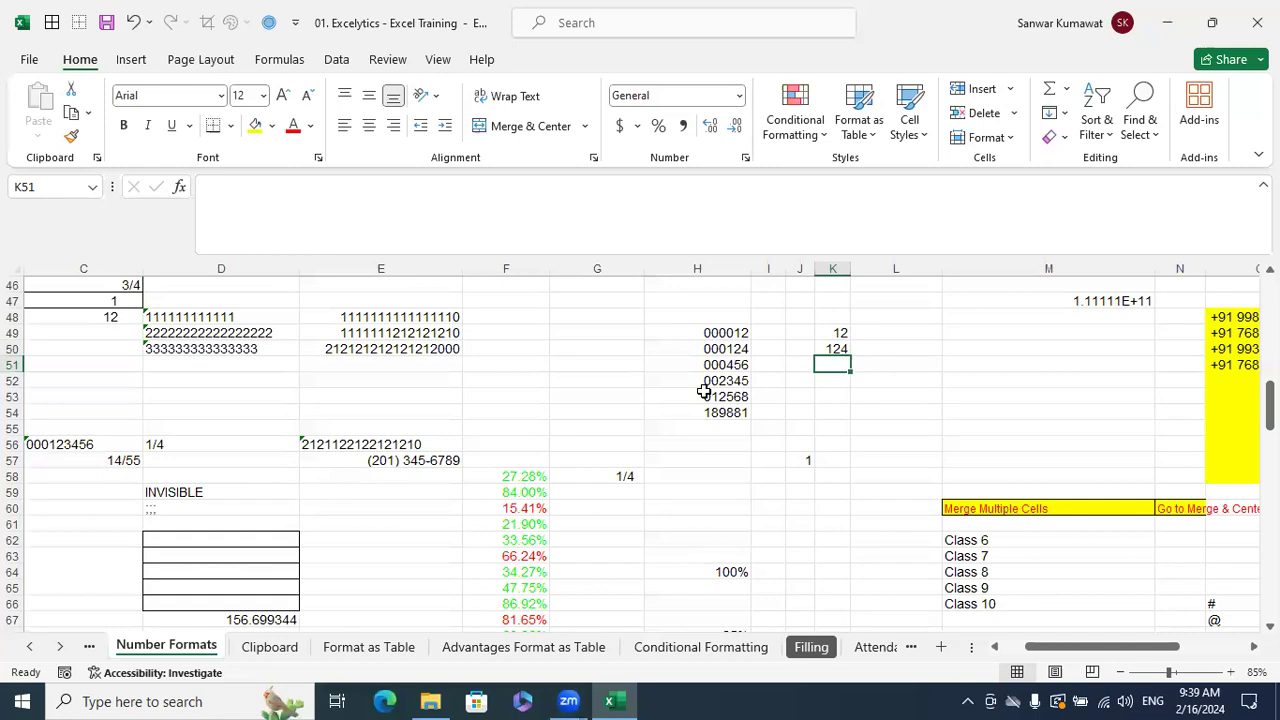
pyautogui.write('456')
pyautogui.press('Return')
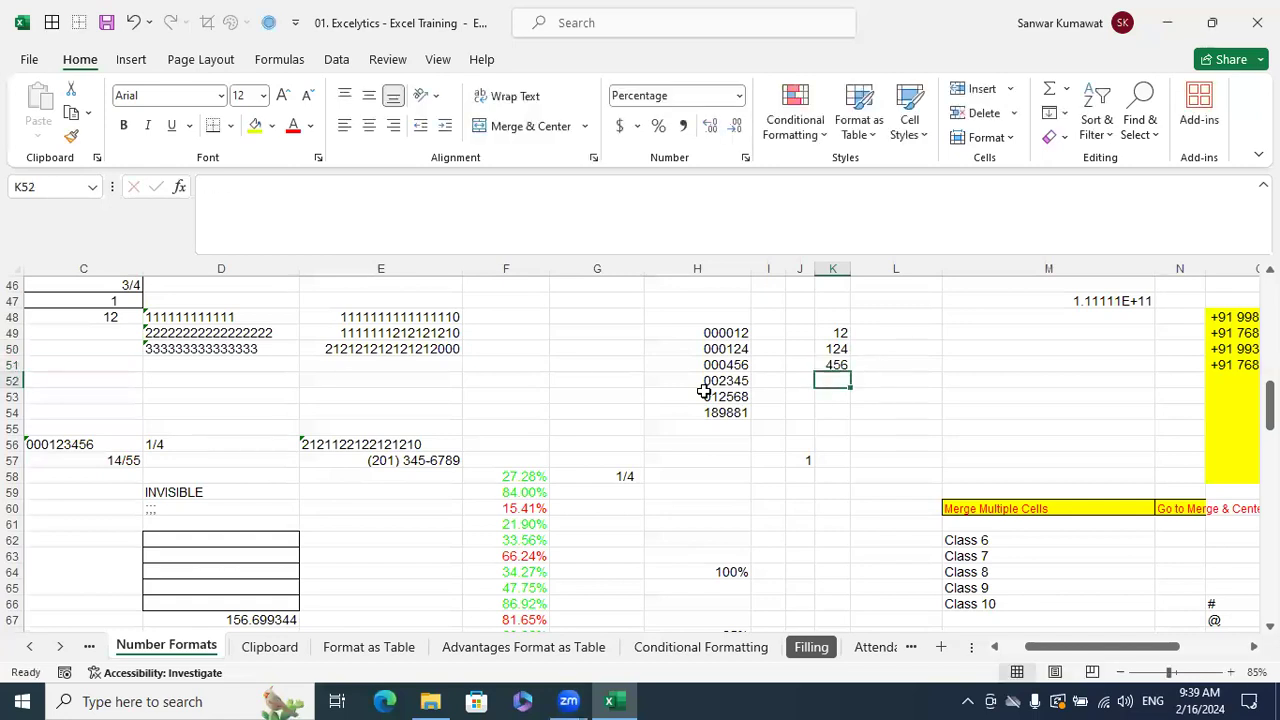
pyautogui.write('2345')
pyautogui.press('Return')
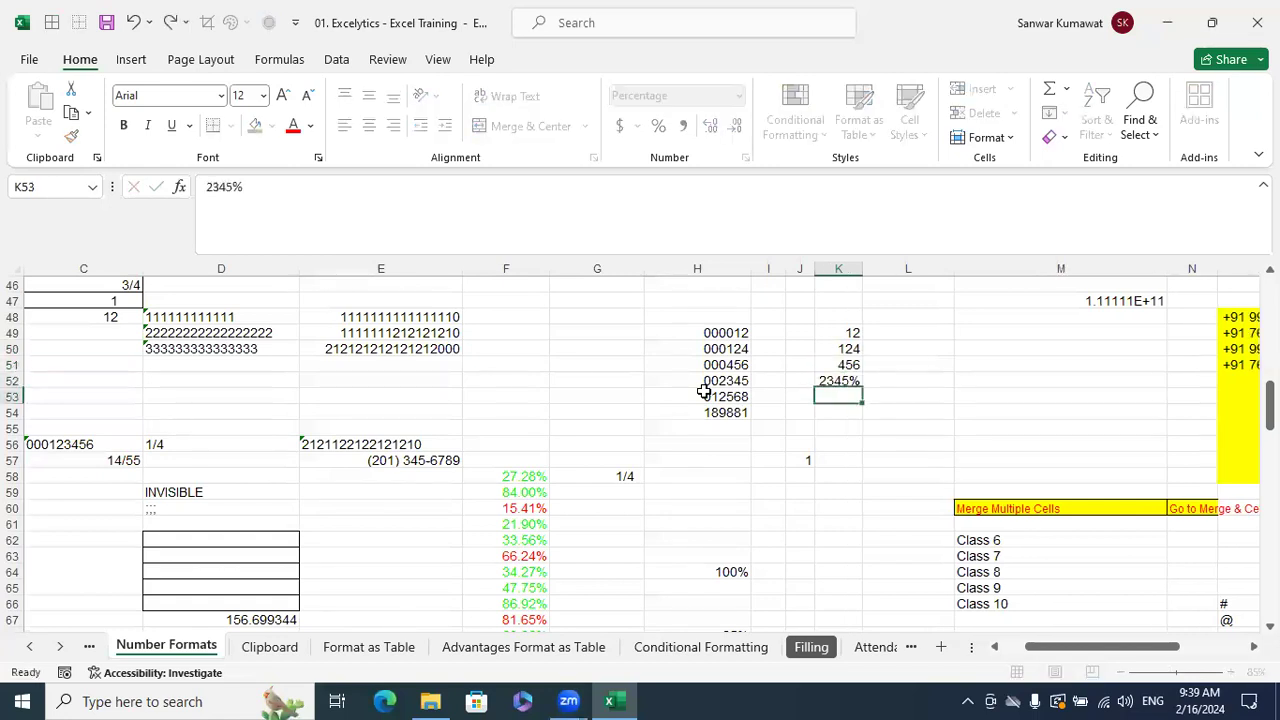
pyautogui.write('1')
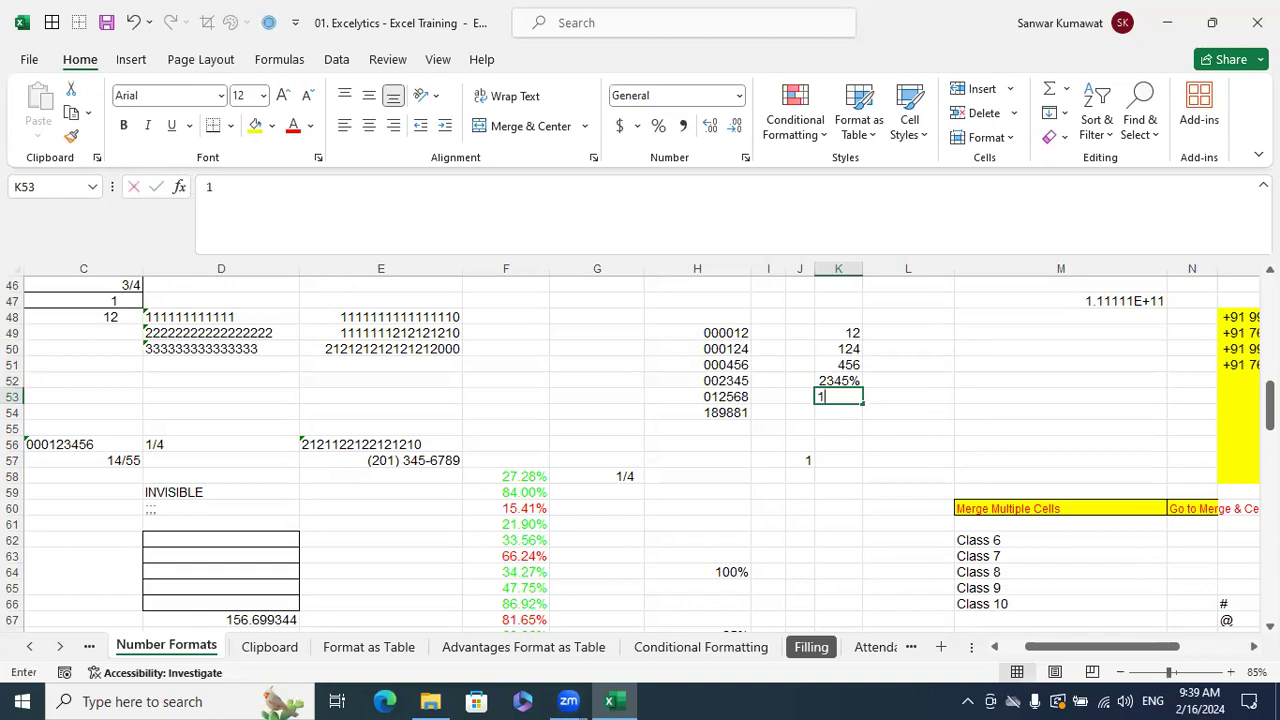
pyautogui.write('2568')
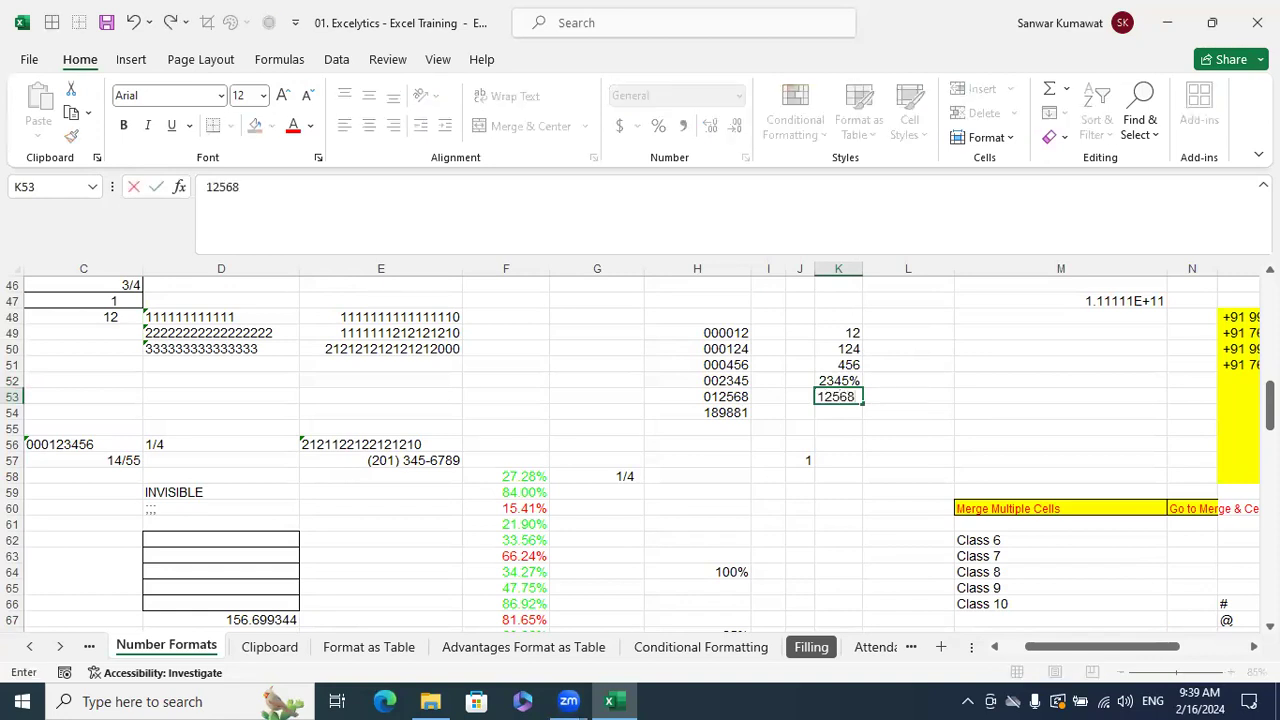
pyautogui.press('Return')
pyautogui.write('189881')
pyautogui.press('Return')
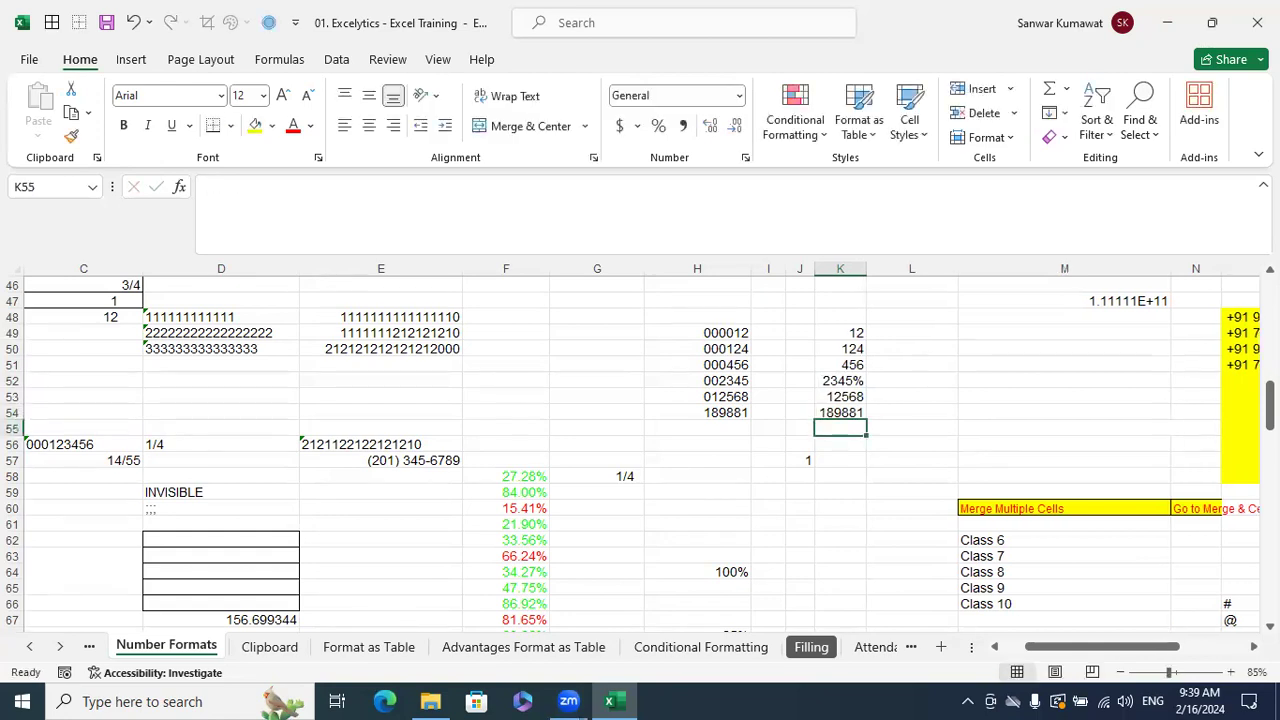
# - Widen column K and change K52 from a percentage to General format showing 2345
pyautogui.moveTo(866, 268); pyautogui.dragTo(908, 304)
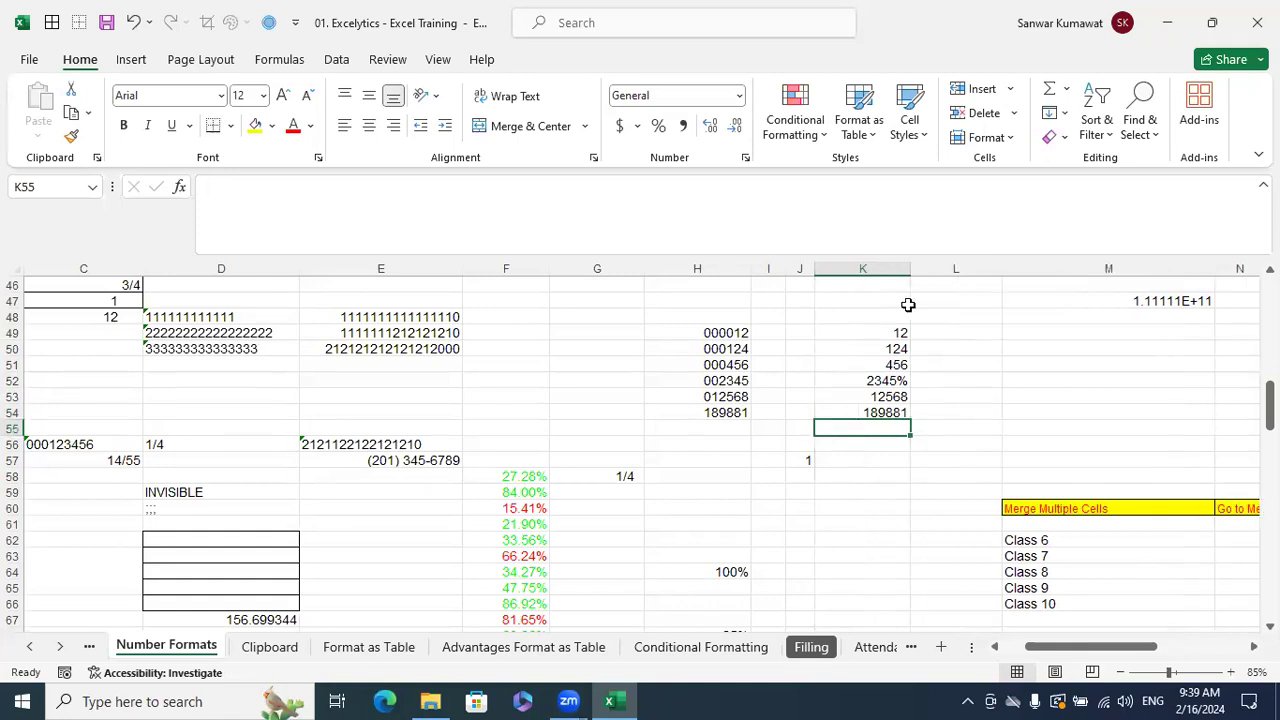
pyautogui.click(898, 381)
pyautogui.click(346, 188)
pyautogui.press('BackSpace')
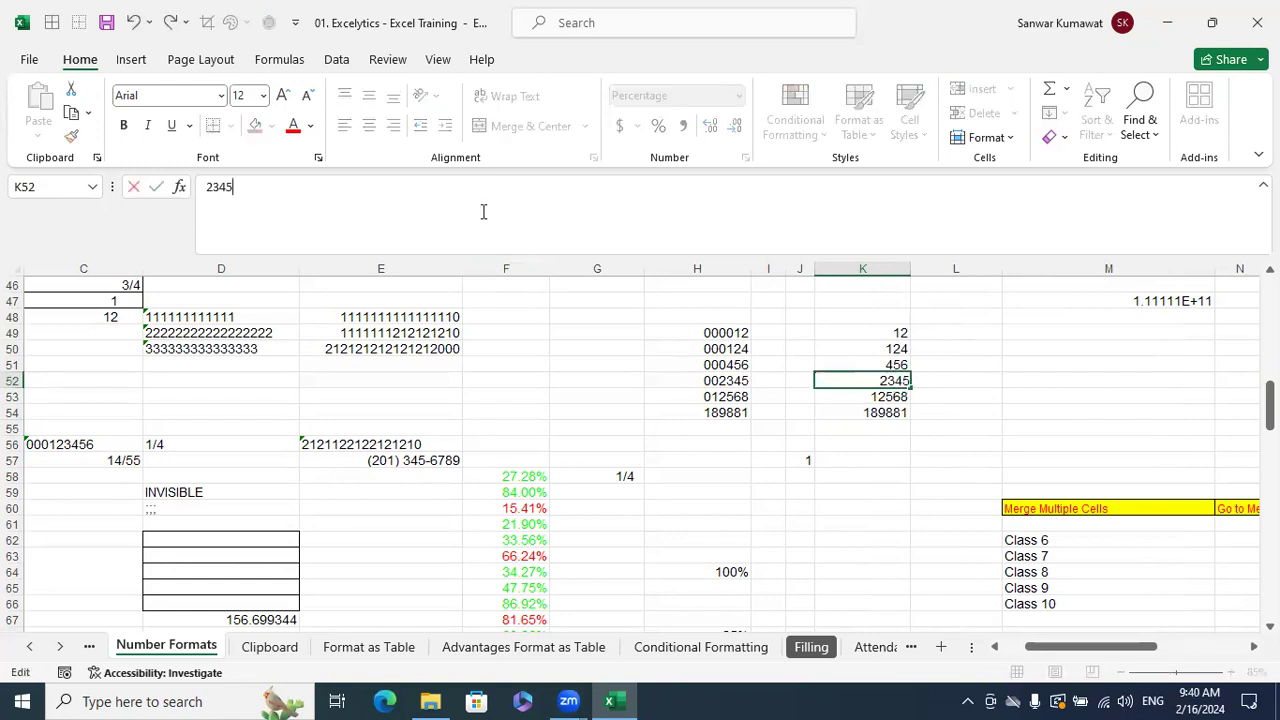
pyautogui.press('Return')
pyautogui.click(884, 378)
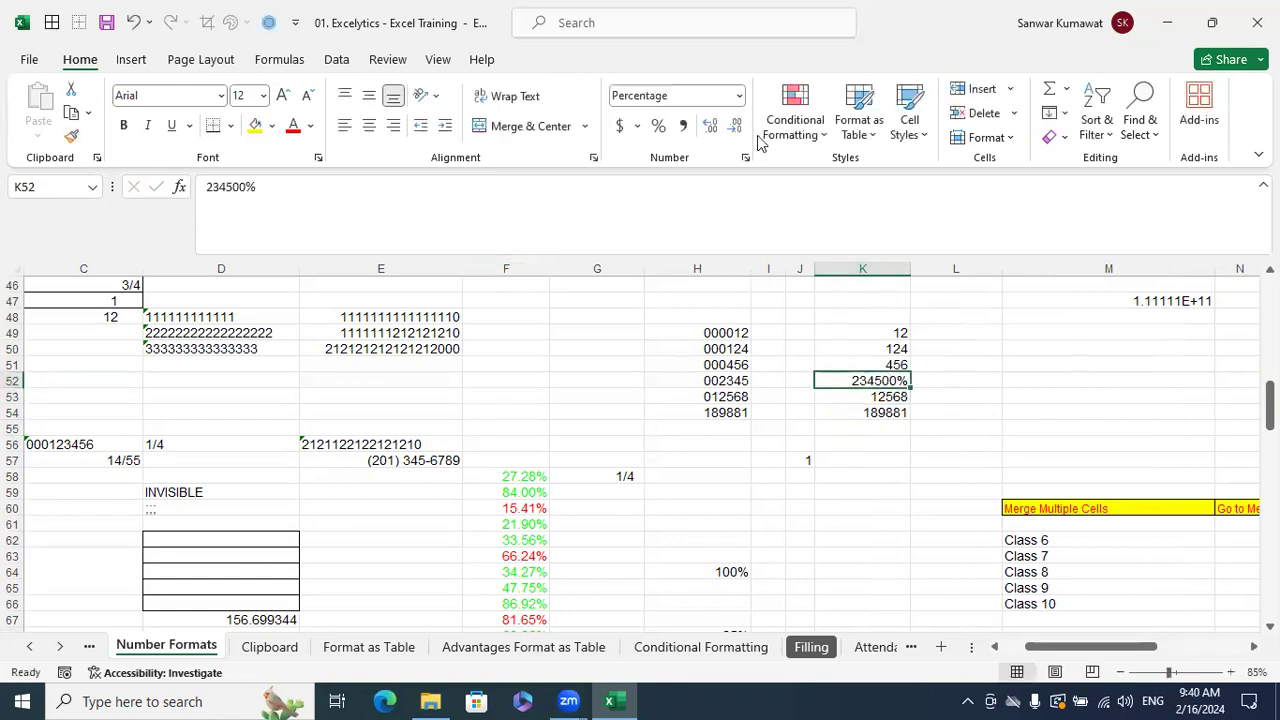
pyautogui.click(738, 96)
pyautogui.click(655, 130)
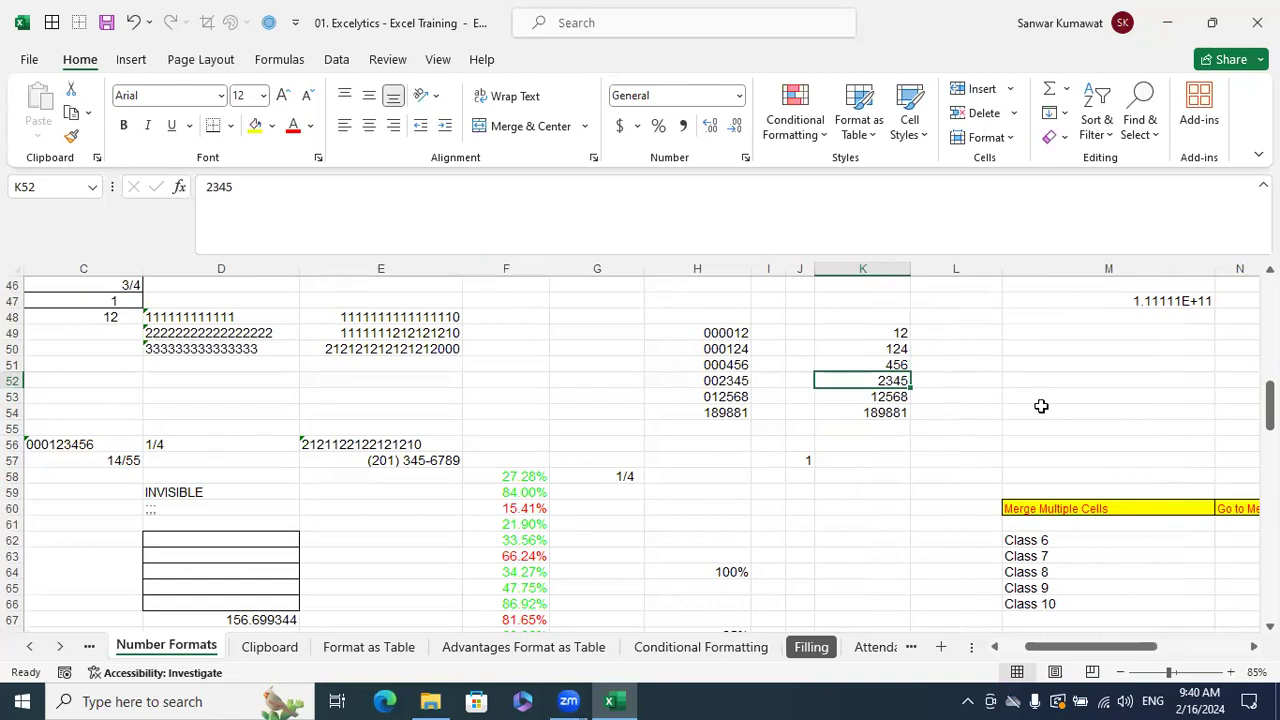
pyautogui.click(887, 317)
# - Type the header 'EMP IDs' in cell K48
pyautogui.write('W')
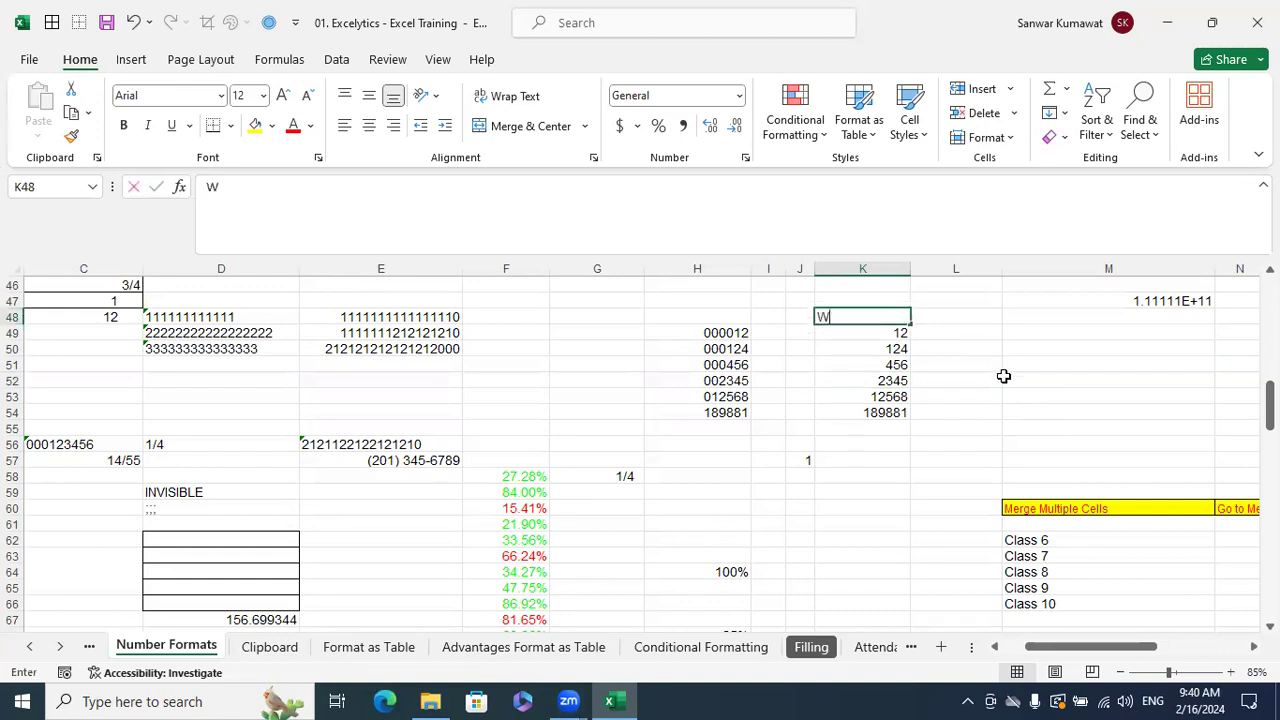
pyautogui.press('BackSpace')
pyautogui.write('EMP IDs')
pyautogui.press('Return')
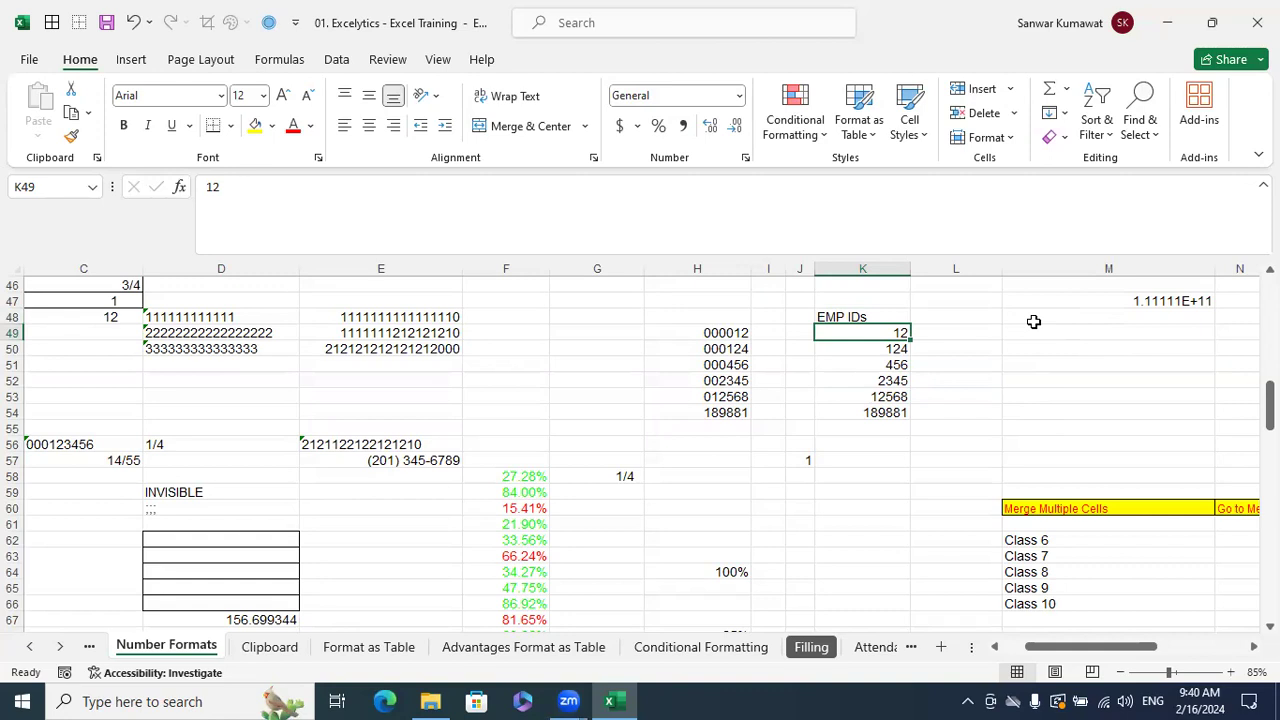
# - Try prefixing 0000 to K49 and 000 to K50; Excel drops the leading zeros
pyautogui.click(210, 186)
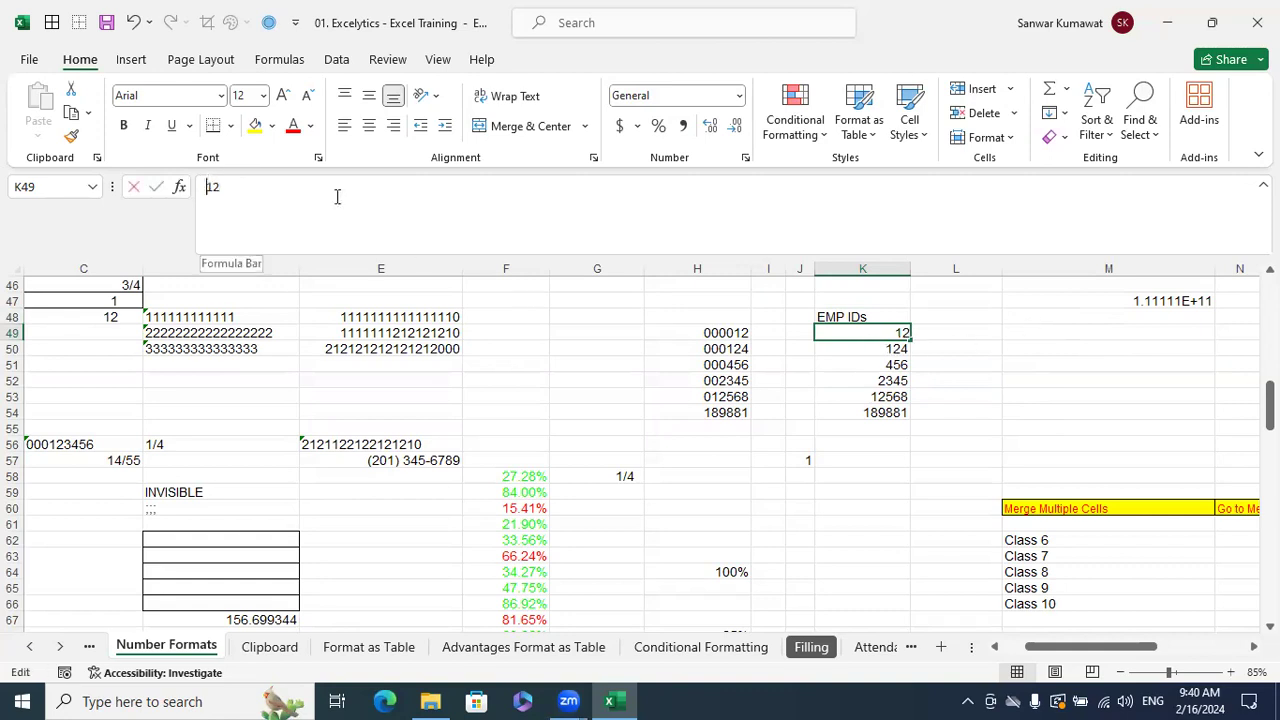
pyautogui.write('0000')
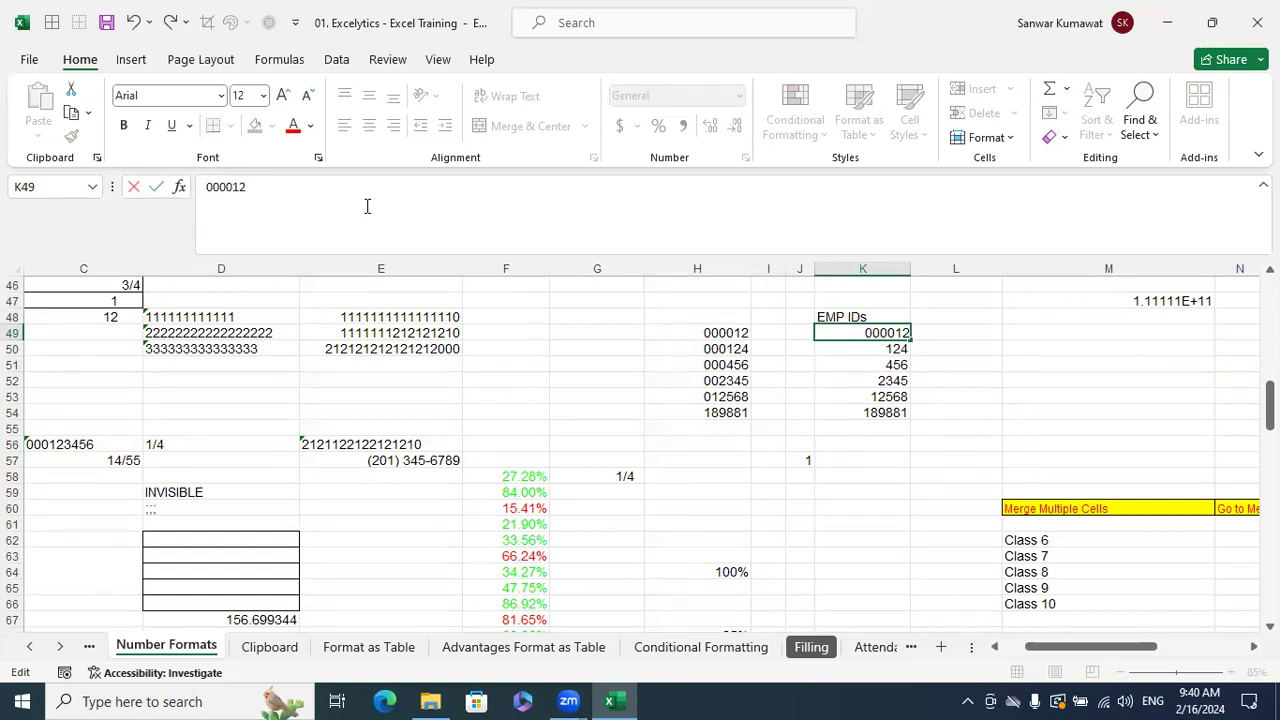
pyautogui.press('Return')
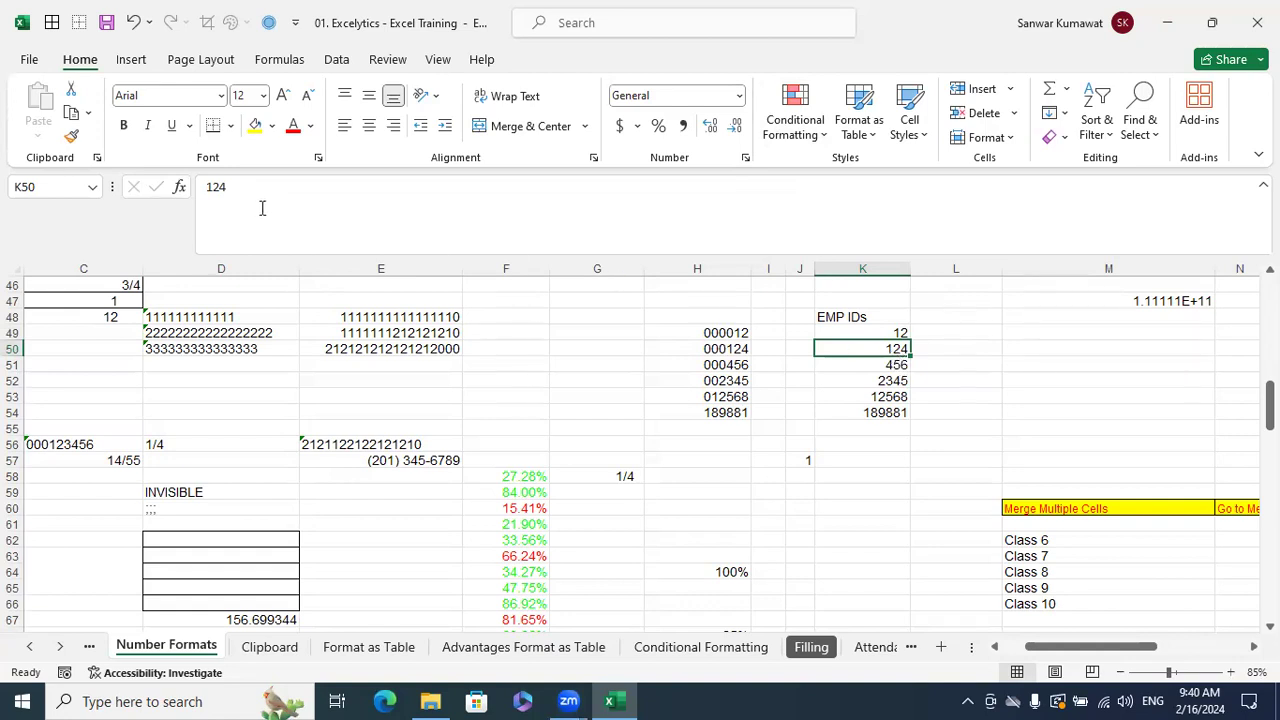
pyautogui.click(280, 191)
pyautogui.write('000')
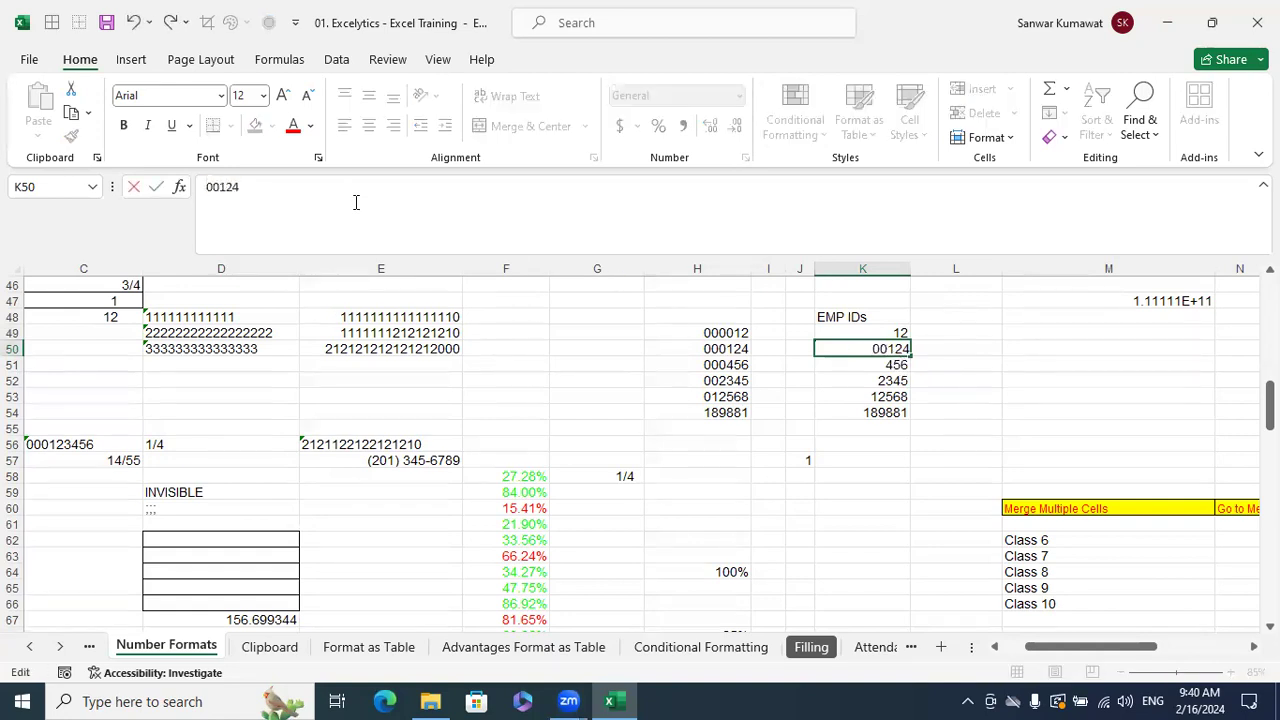
pyautogui.press('Return')
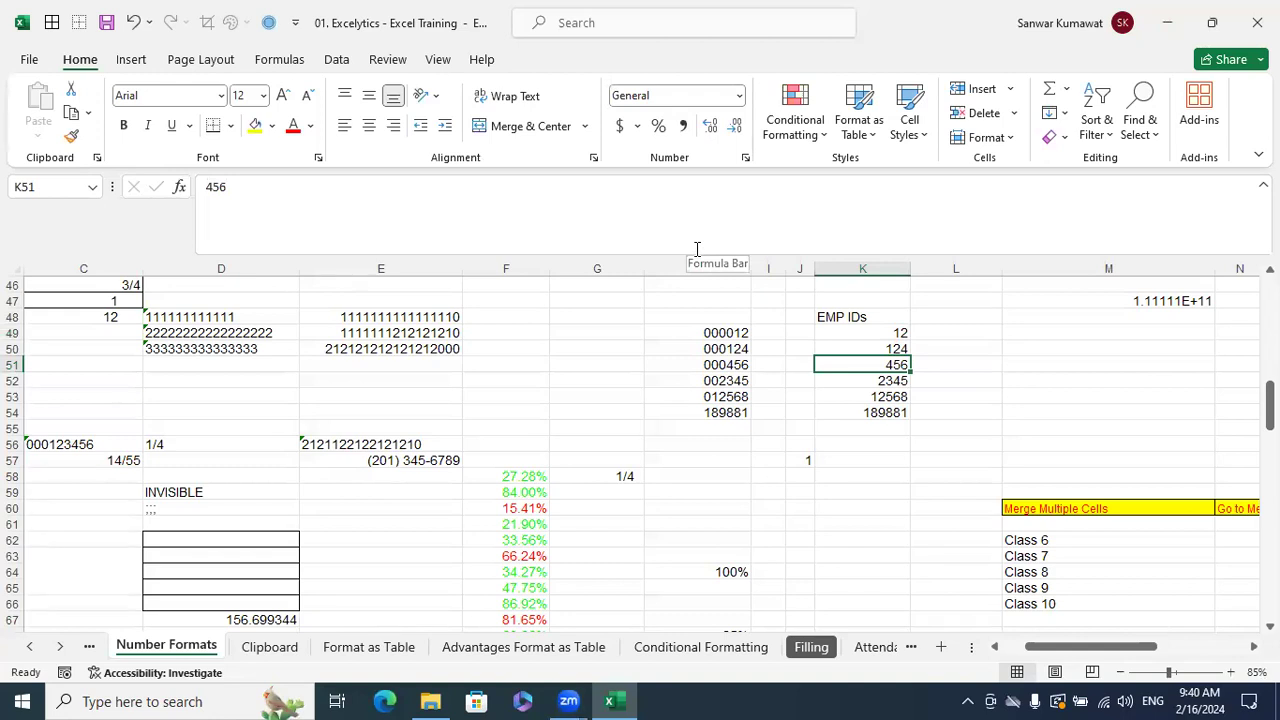
pyautogui.click(840, 384)
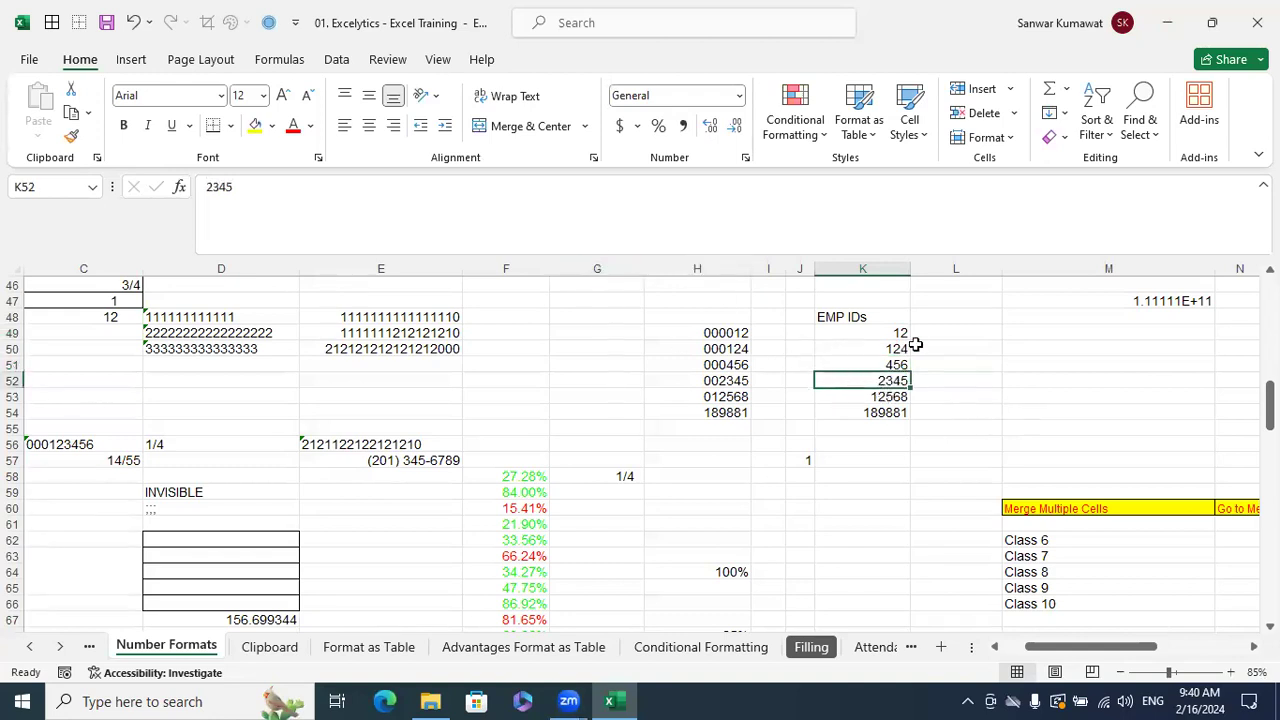
pyautogui.moveTo(903, 333); pyautogui.dragTo(873, 412)
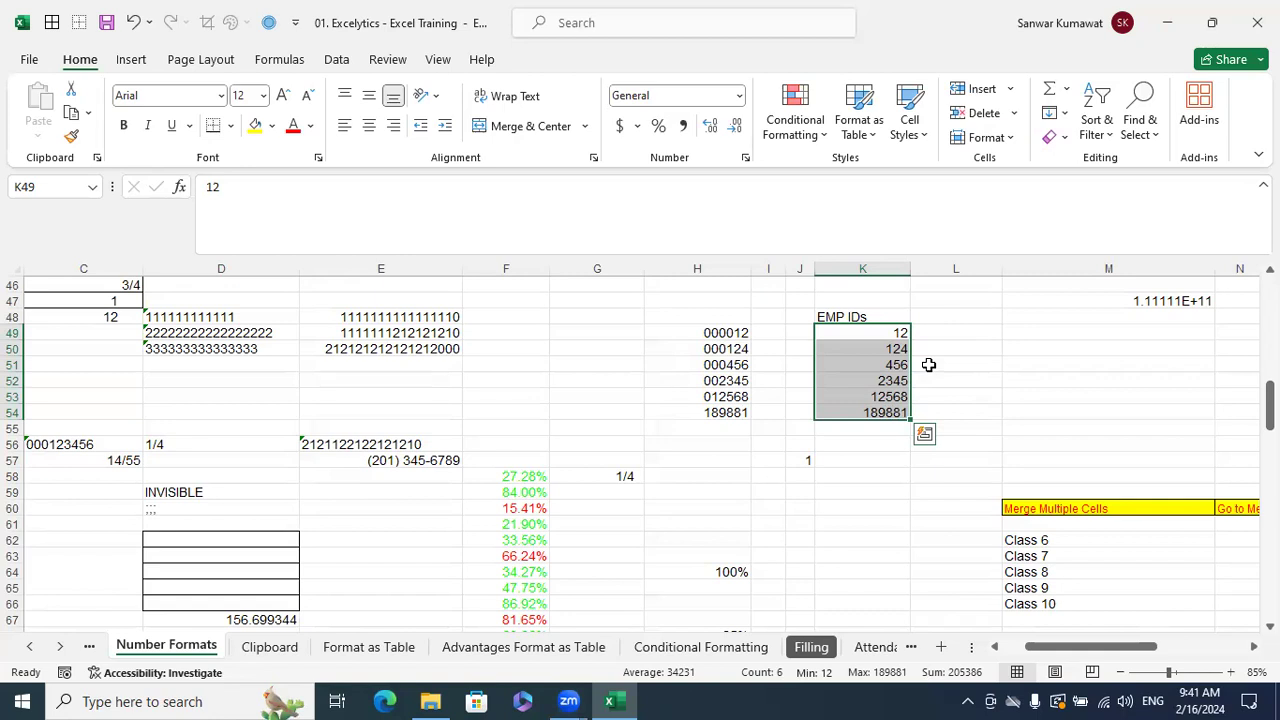
pyautogui.click(898, 364)
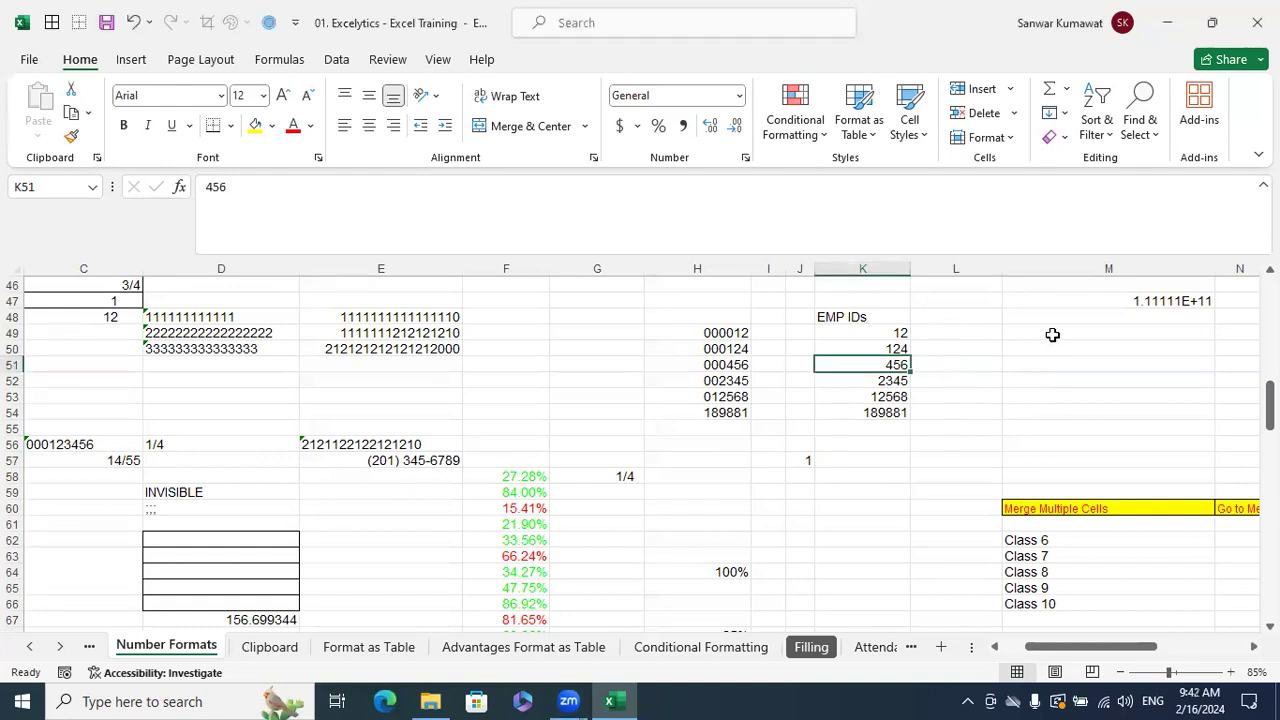
# - Retry adding 0000 before K49's value, then select the IDs in K49:K54
pyautogui.click(970, 366)
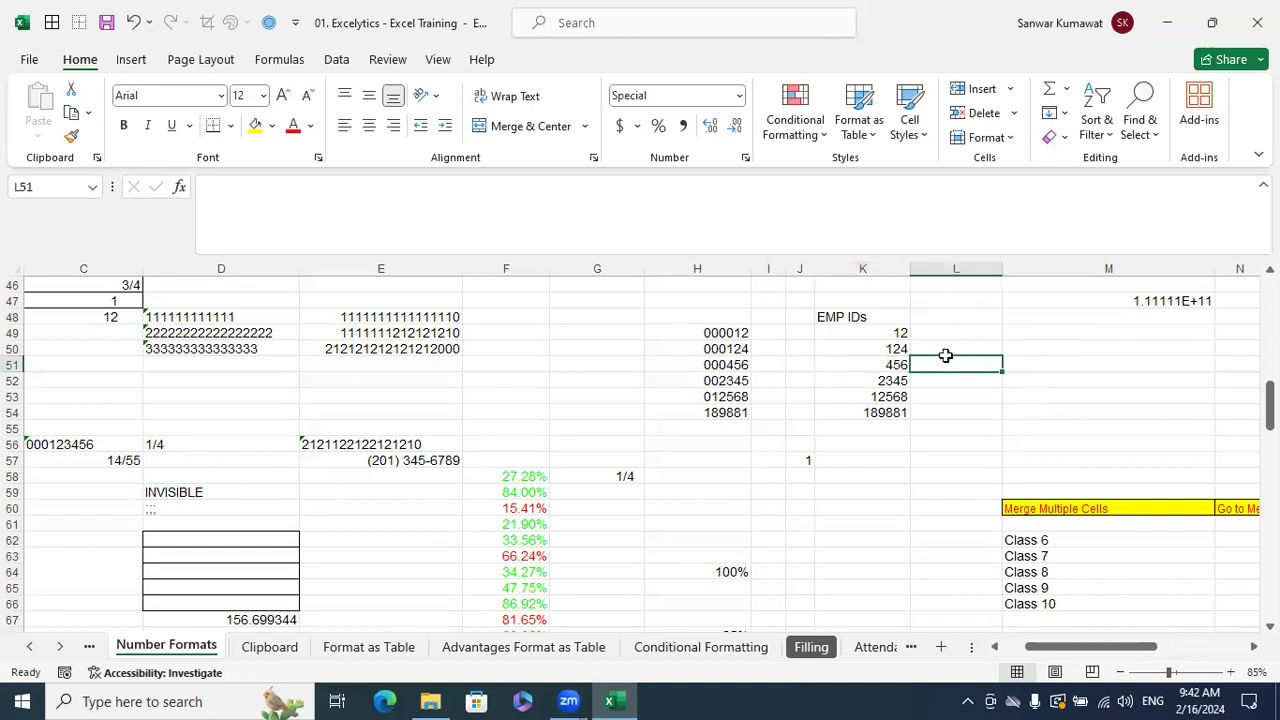
pyautogui.click(894, 334)
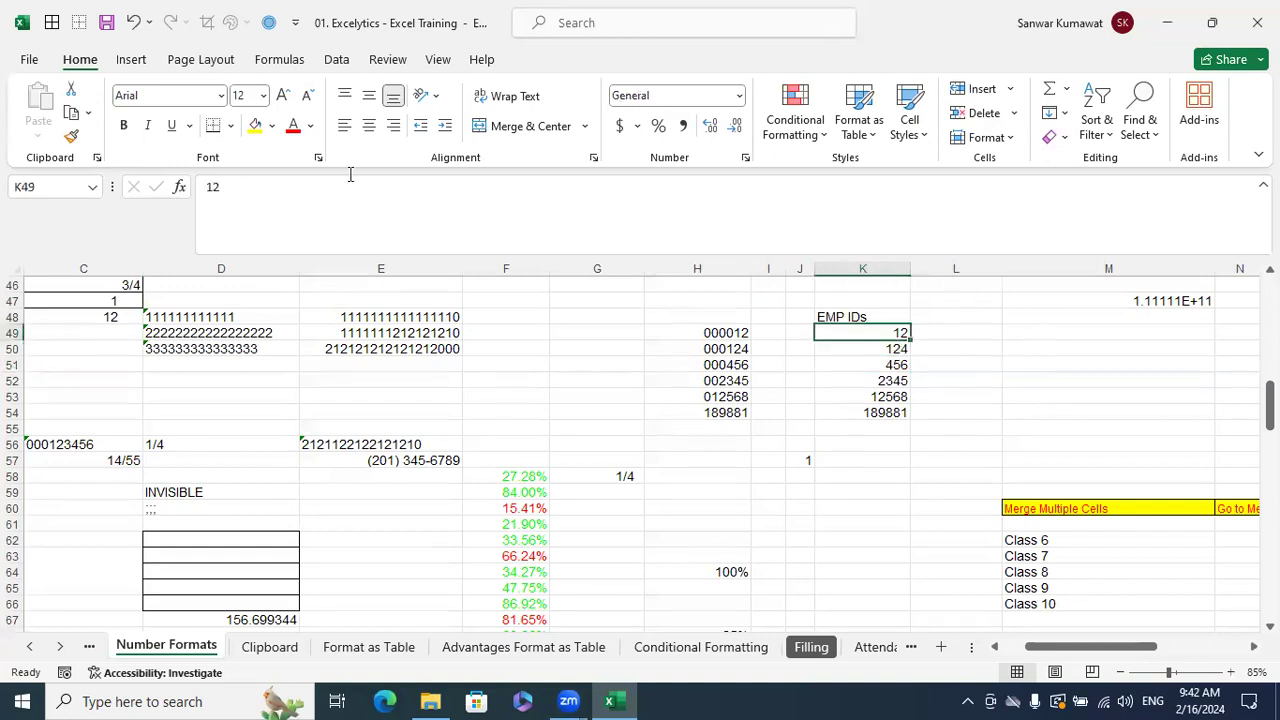
pyautogui.click(206, 186)
pyautogui.write('0000')
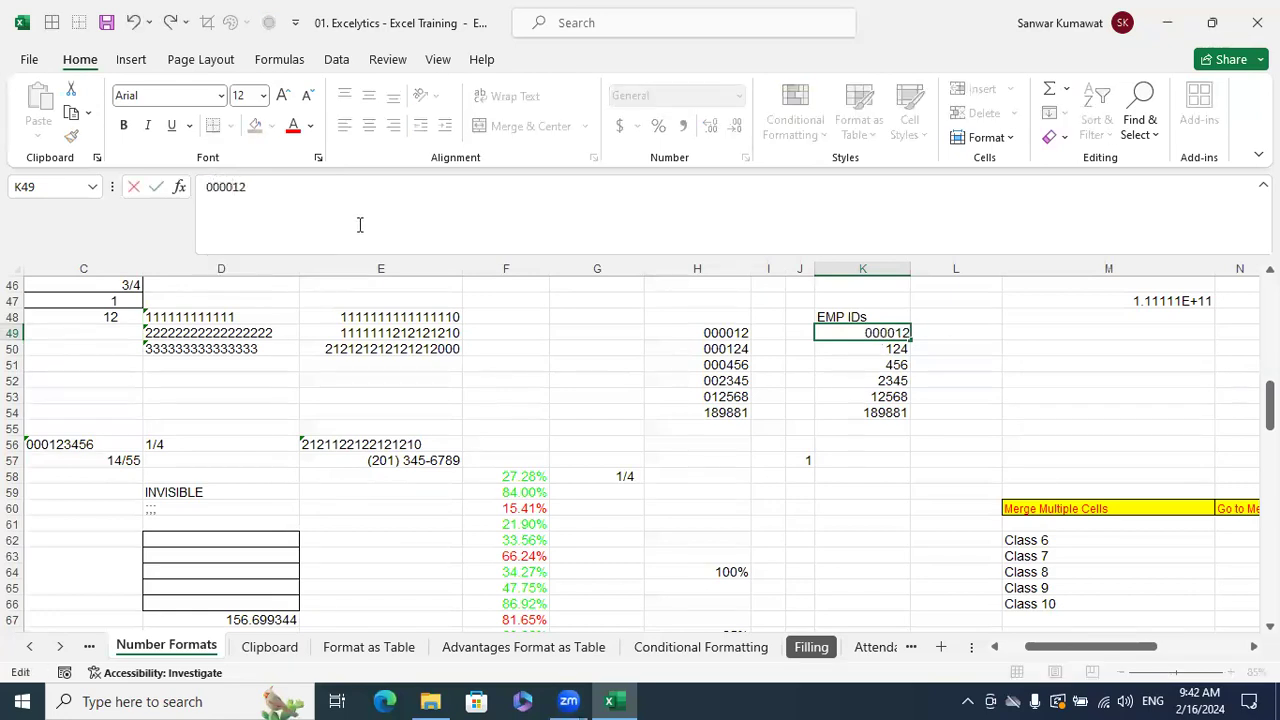
pyautogui.press('Return')
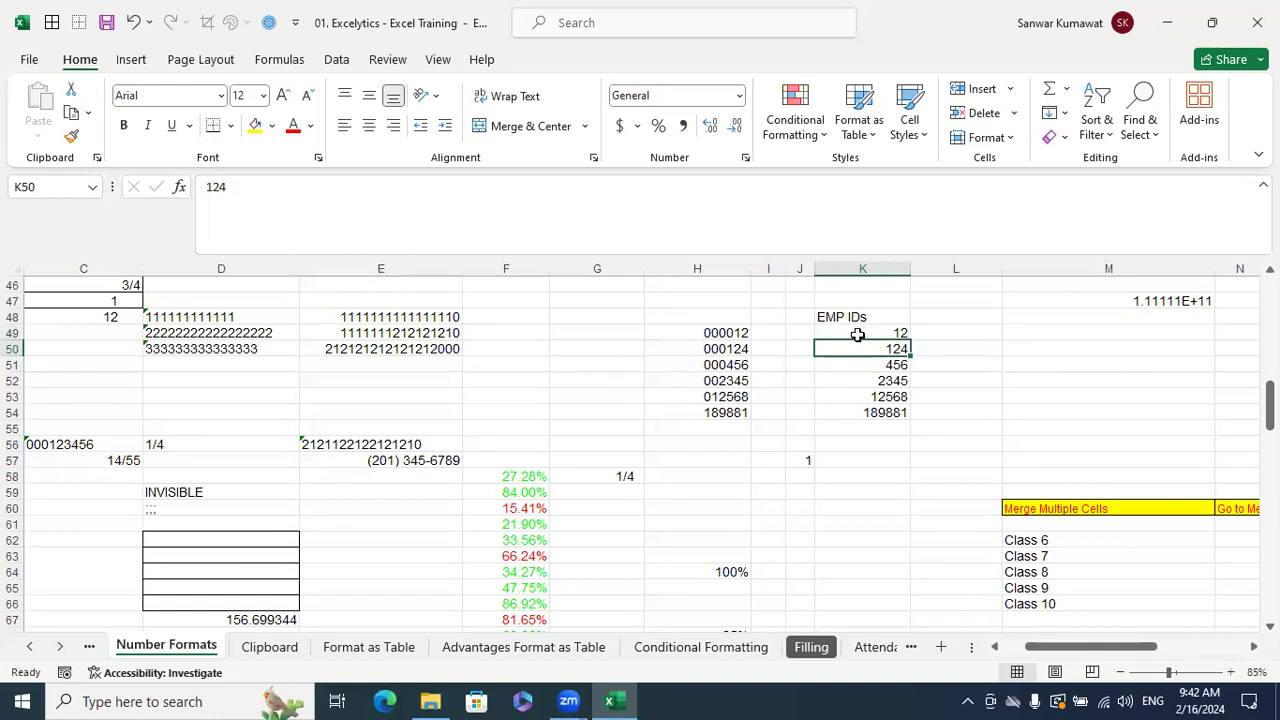
pyautogui.moveTo(853, 334); pyautogui.dragTo(831, 417)
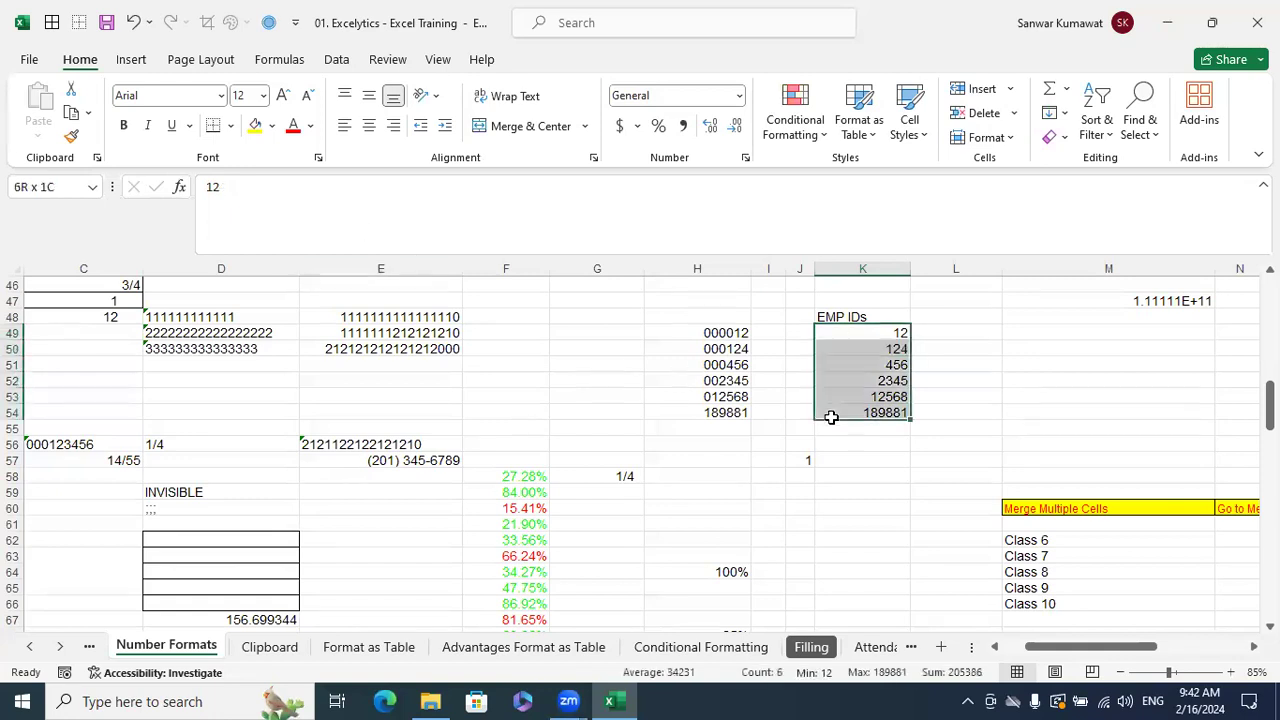
# - Format K49:K54 as Text and retype K49 with leading zeros as 000012
pyautogui.click(739, 95)
pyautogui.click(675, 491)
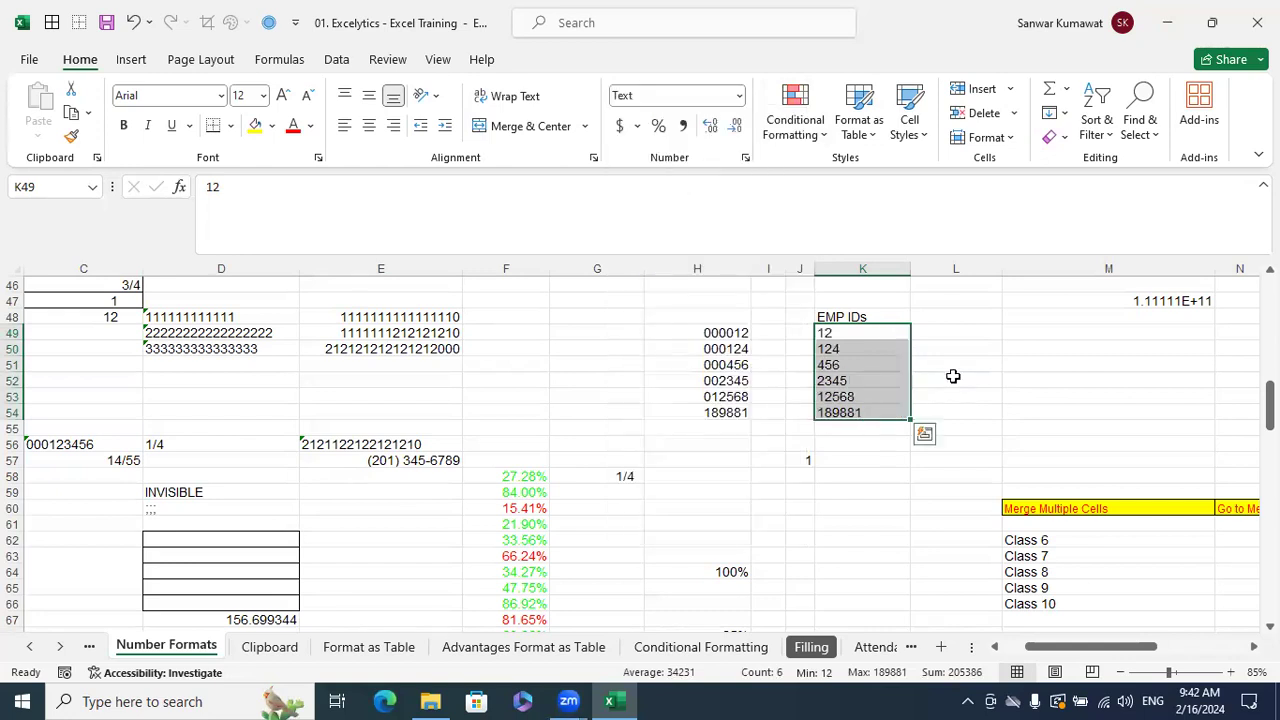
pyautogui.click(877, 332)
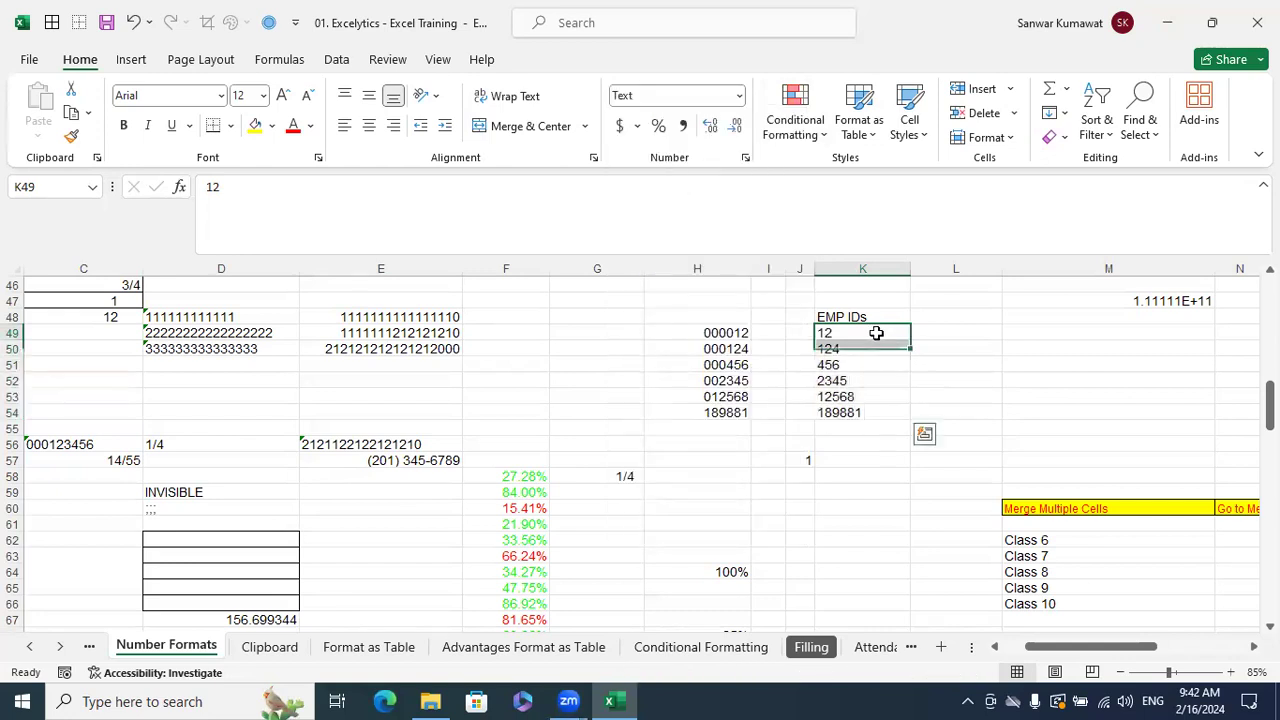
pyautogui.click(220, 200)
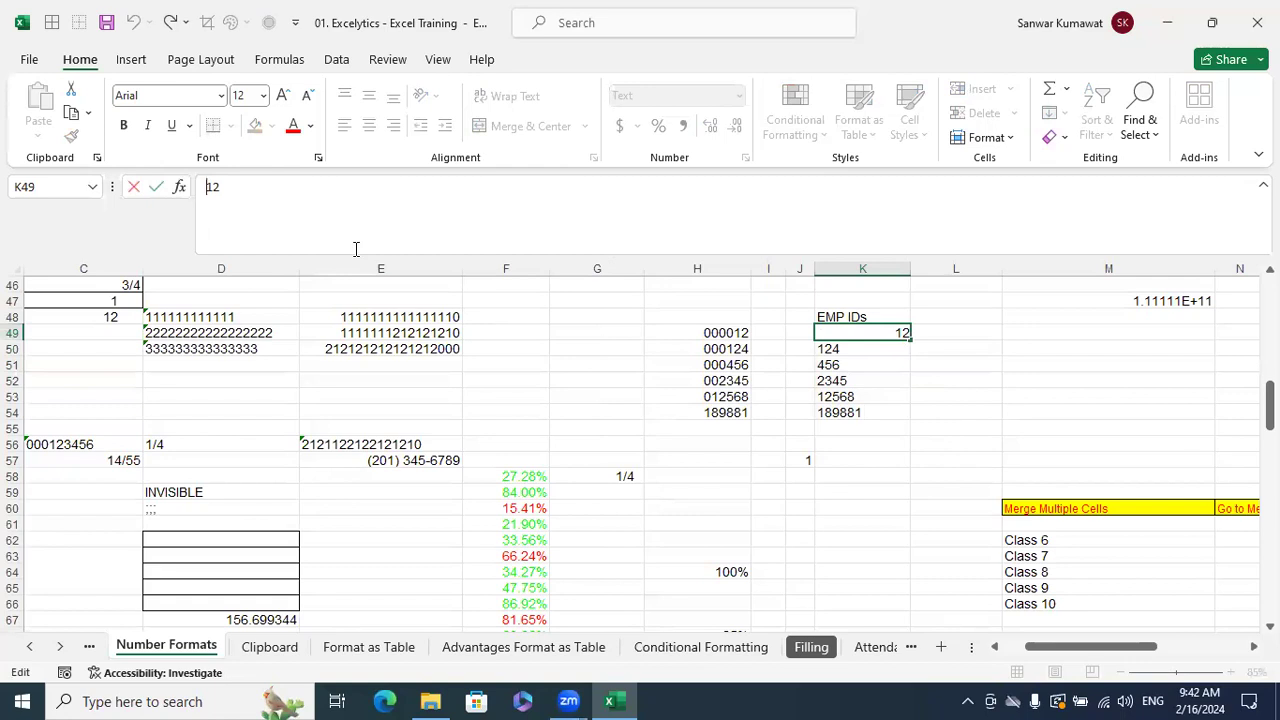
pyautogui.write('0000')
pyautogui.click(560, 269)
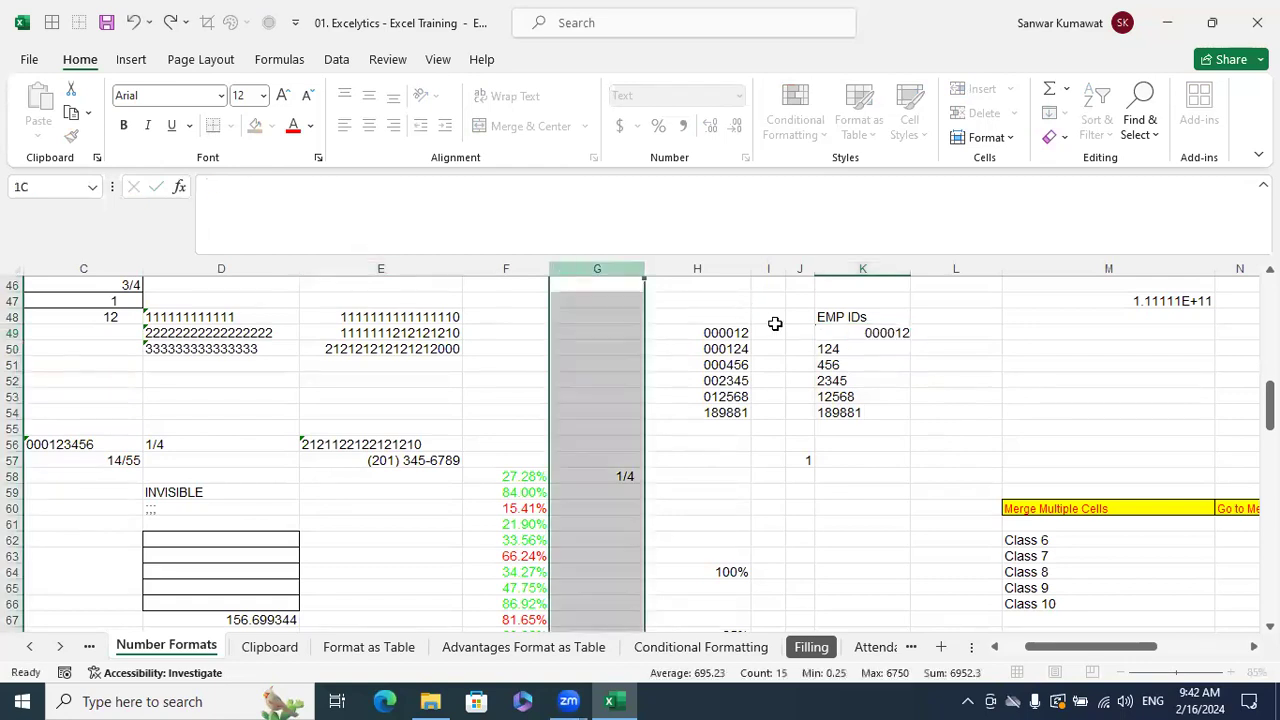
# - Add 000 before K50's value so it reads 000124
pyautogui.click(833, 350)
pyautogui.click(290, 186)
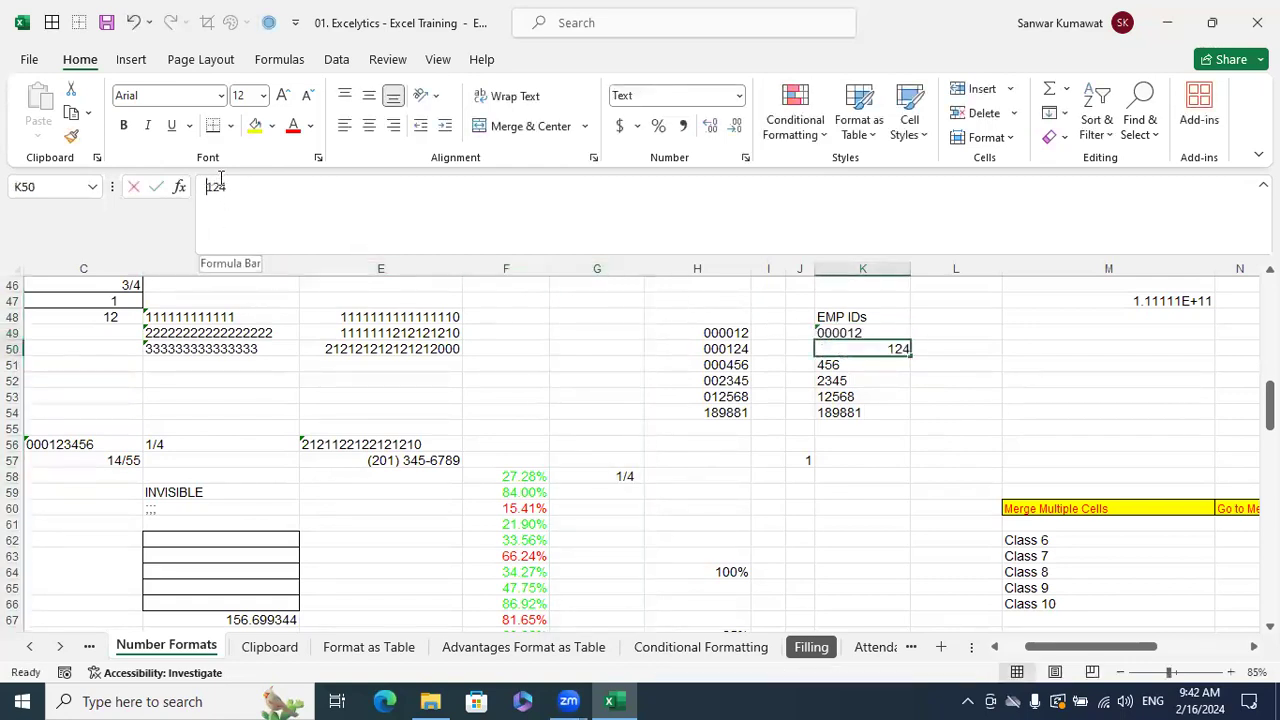
pyautogui.write('000')
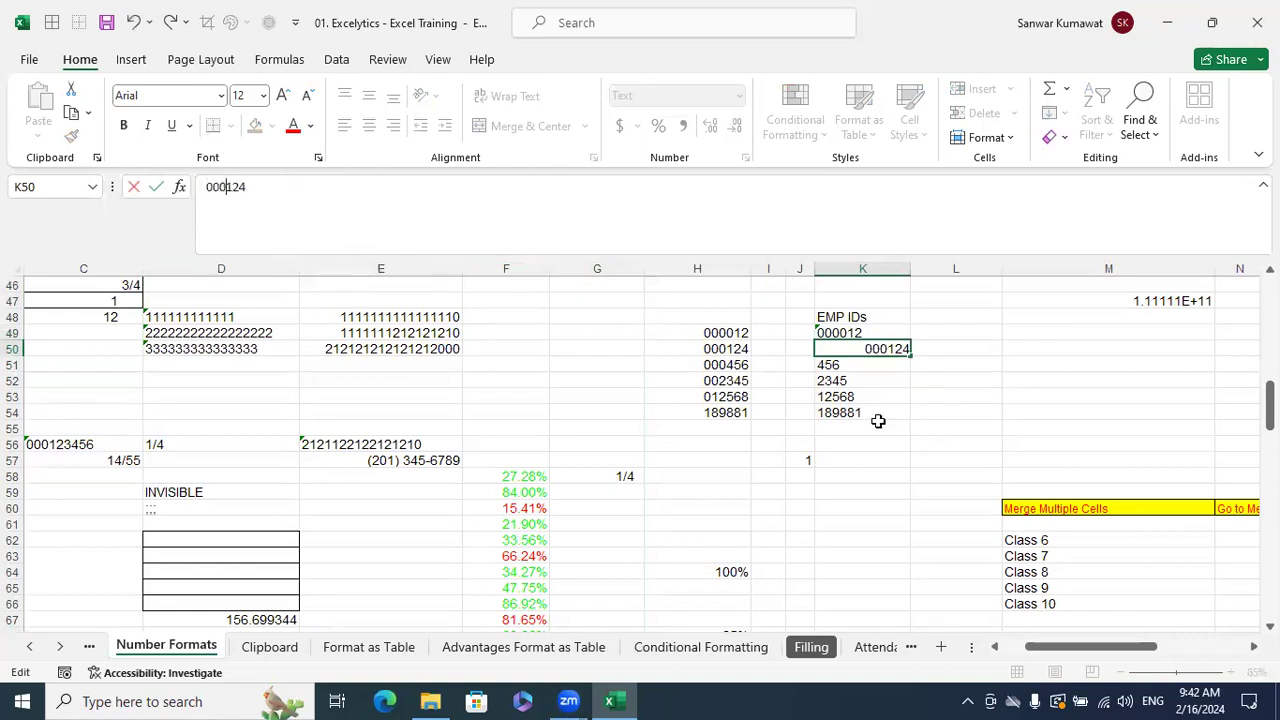
pyautogui.click(877, 424)
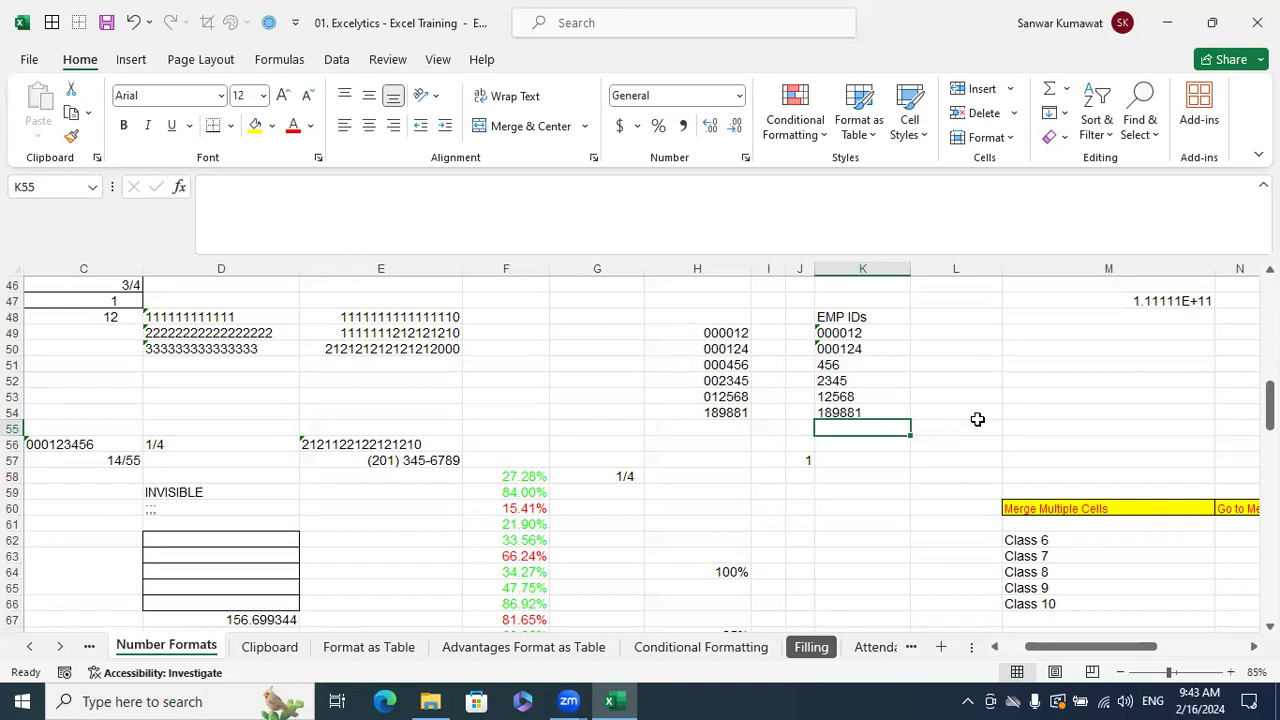
# - Undo the leading-zero edits and Text format, then reselect K49:K54
pyautogui.hotkey('ctrl', 'z')
pyautogui.hotkey('ctrl', 'z')
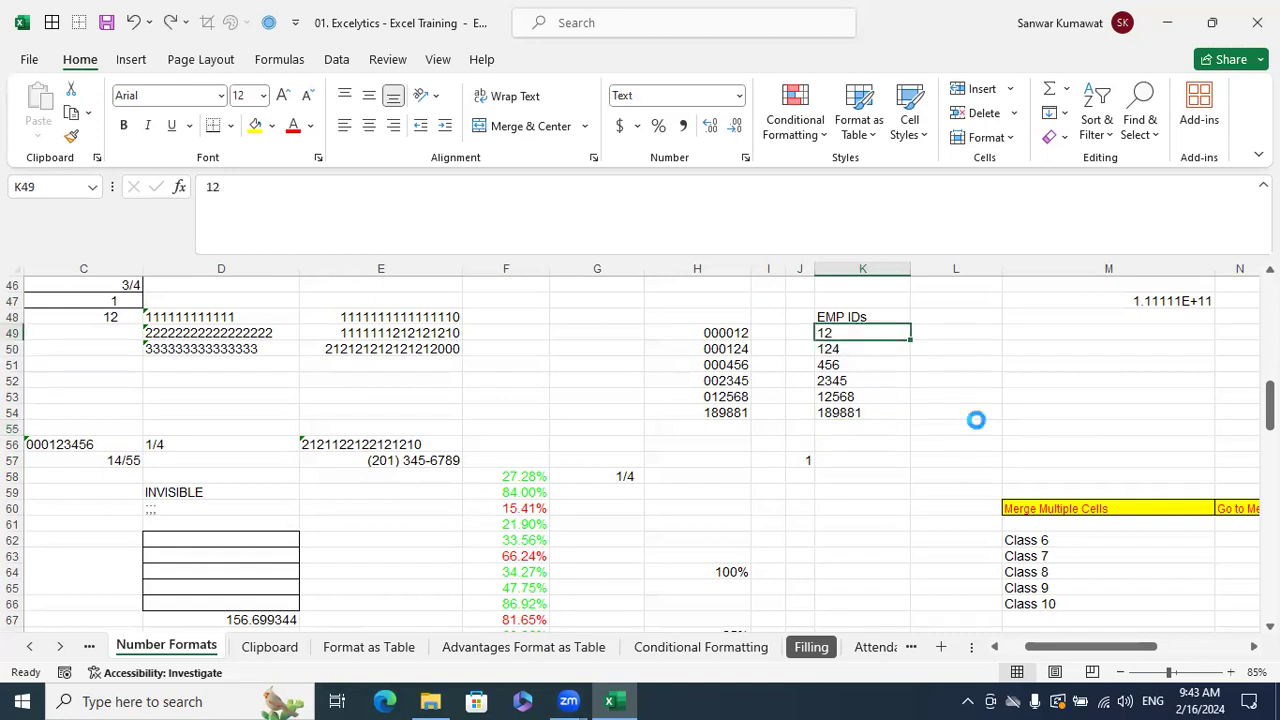
pyautogui.hotkey('ctrl', 'z')
pyautogui.click(924, 434)
pyautogui.moveTo(997, 393); pyautogui.dragTo(1006, 392)
pyautogui.moveTo(893, 334); pyautogui.dragTo(877, 412)
# - Apply the custom number format 000000 to K49:K54 so IDs show six digits
pyautogui.hotkey('ctrl', '1')
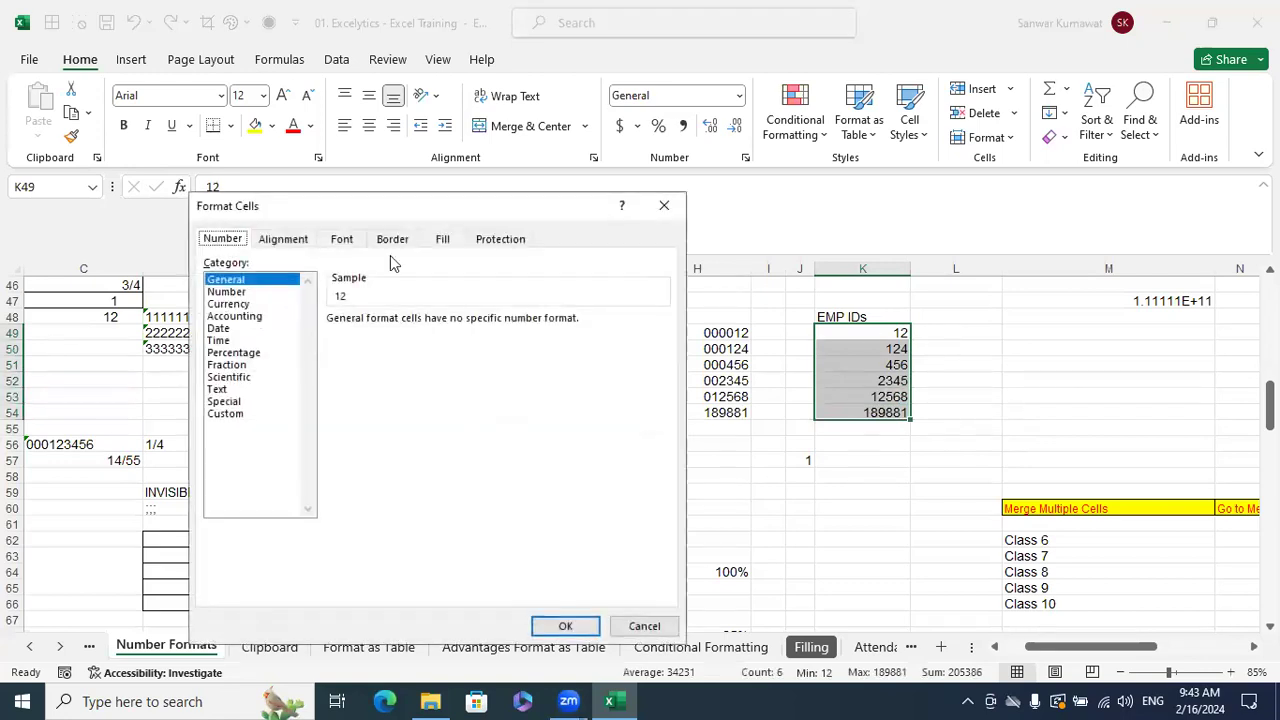
pyautogui.click(222, 413)
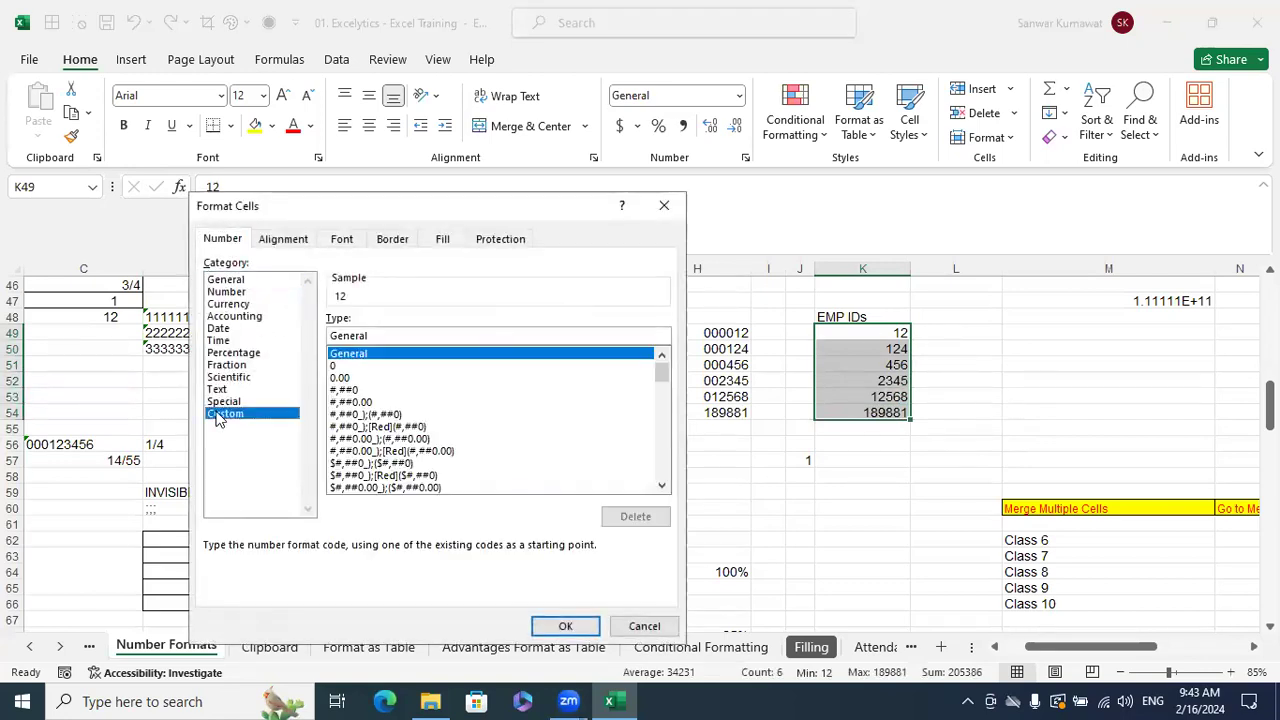
pyautogui.click(405, 333)
pyautogui.press('BackSpace')
pyautogui.press('BackSpace')
pyautogui.press('BackSpace')
pyautogui.press('BackSpace')
pyautogui.press('BackSpace')
pyautogui.press('BackSpace')
pyautogui.press('BackSpace')
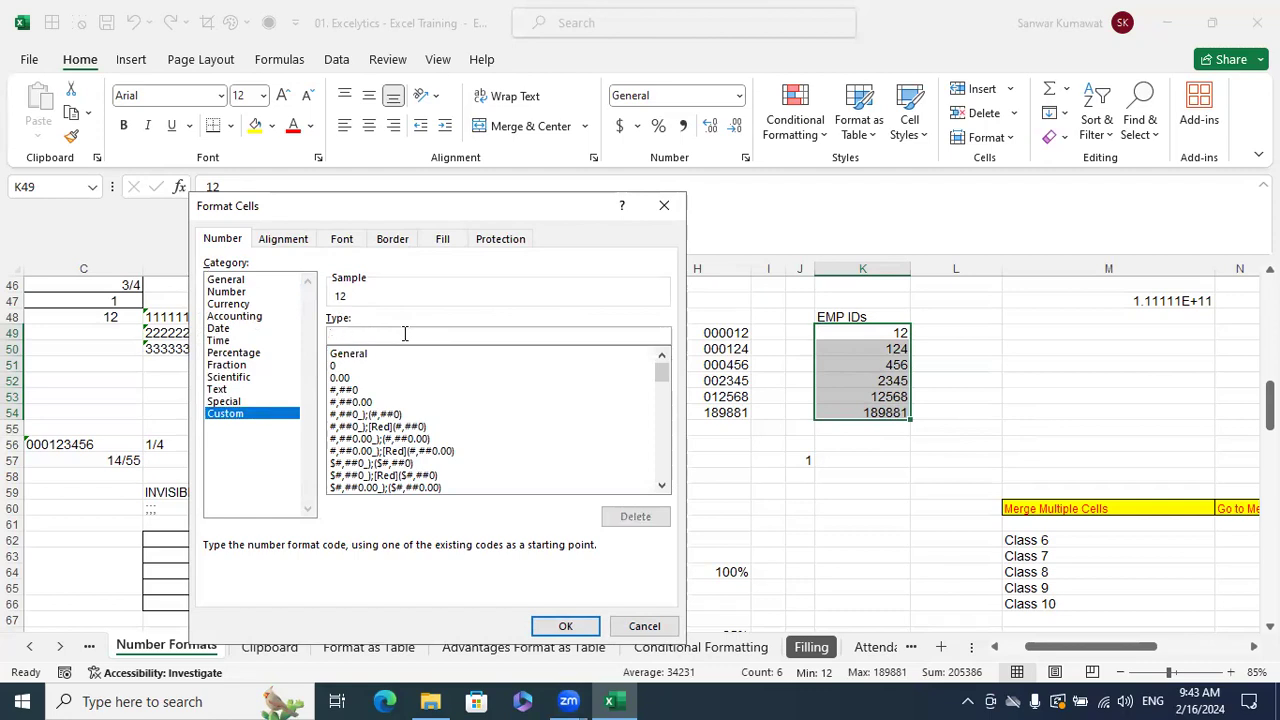
pyautogui.write('000000')
pyautogui.click(556, 626)
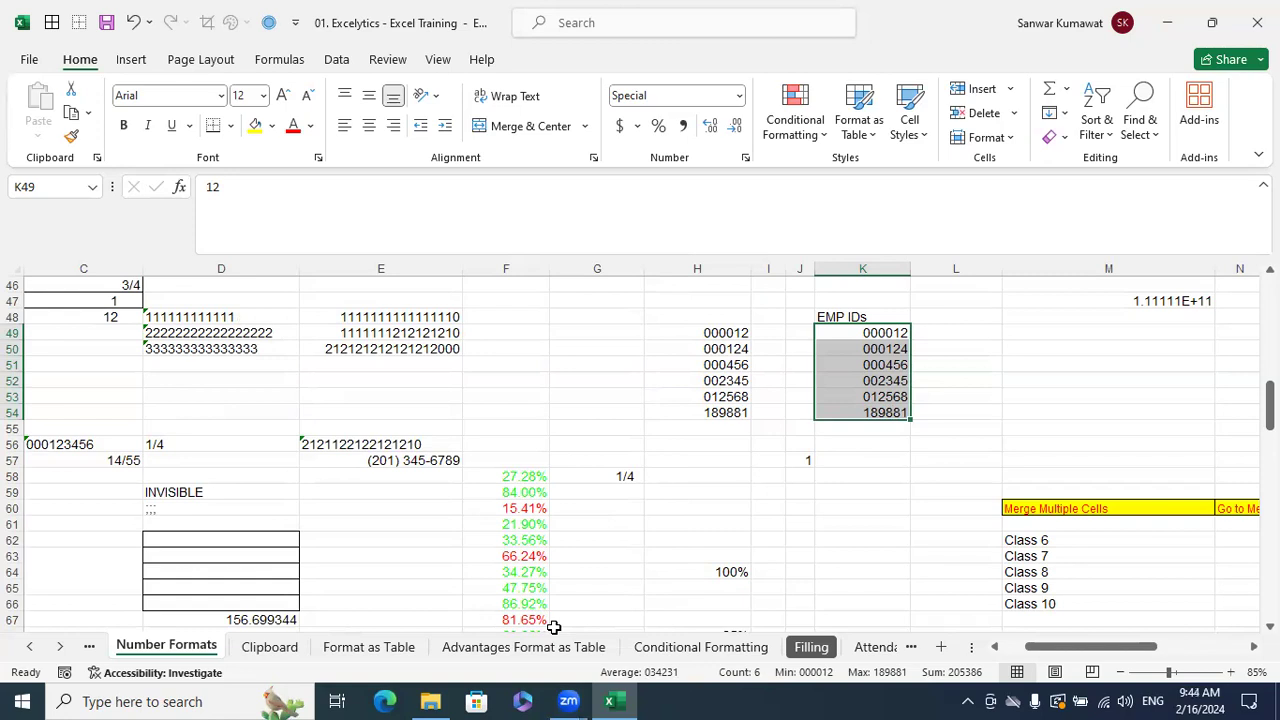
pyautogui.click(952, 334)
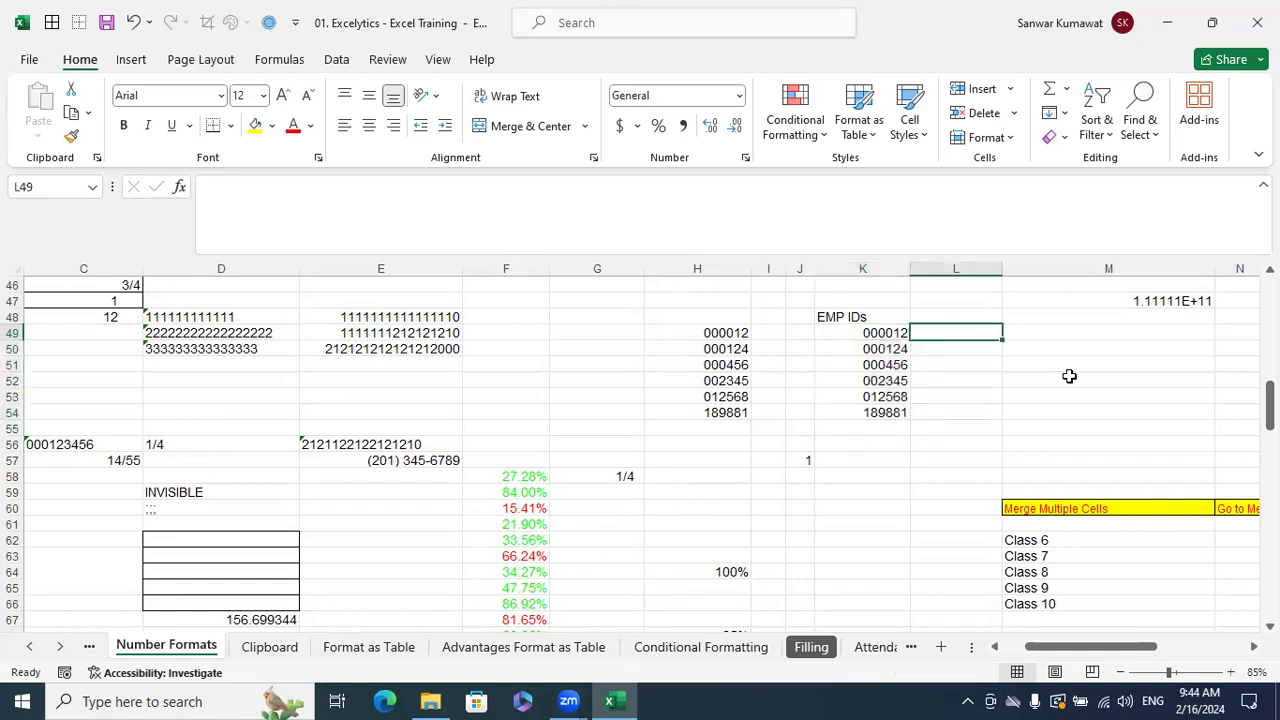
pyautogui.press('Right')
pyautogui.press('Right')
pyautogui.press('Right')
pyautogui.press('Left')
pyautogui.press('Left')
pyautogui.press('Up')
pyautogui.press('Left')
pyautogui.press('Left')
pyautogui.press('Left')
pyautogui.press('Left')
pyautogui.press('Left')
pyautogui.press('Left')
pyautogui.press('Left')
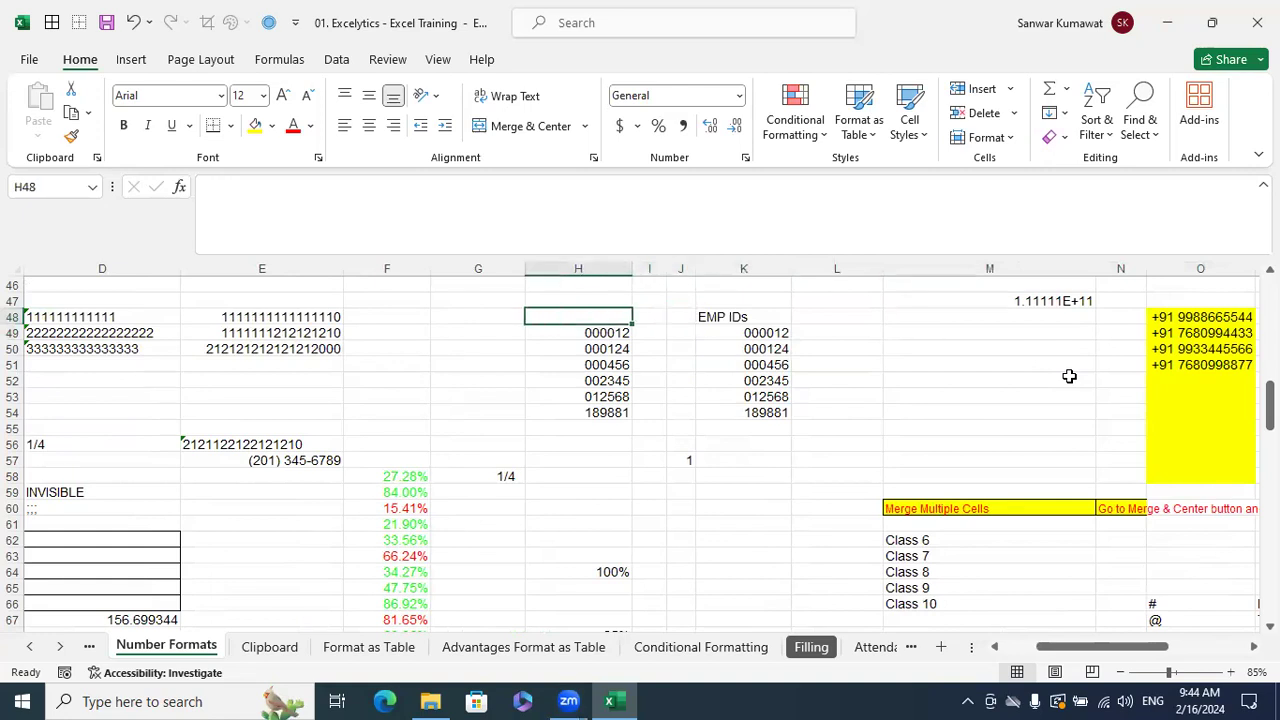
pyautogui.press('Left')
pyautogui.press('Left')
pyautogui.press('Left')
pyautogui.press('Left')
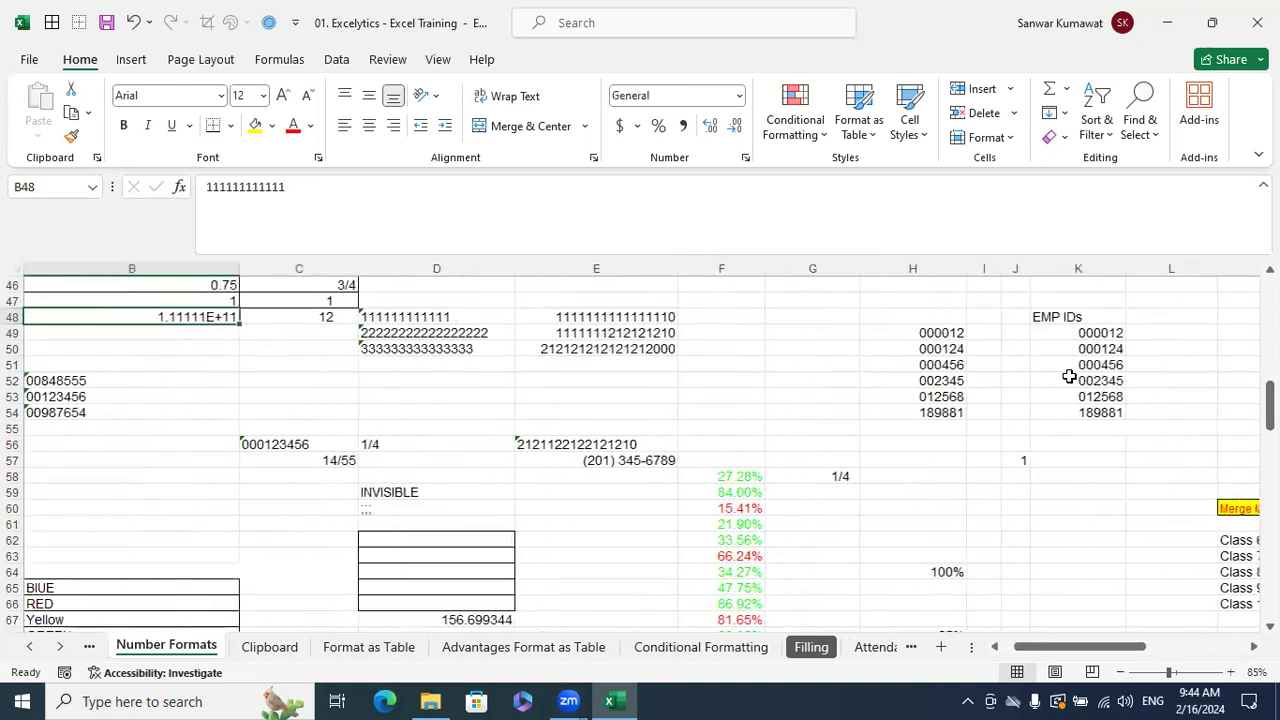
pyautogui.press('Right')
pyautogui.press('Right')
pyautogui.press('Right')
pyautogui.press('Right')
pyautogui.press('Right')
pyautogui.press('Right')
pyautogui.press('Right')
pyautogui.press('Right')
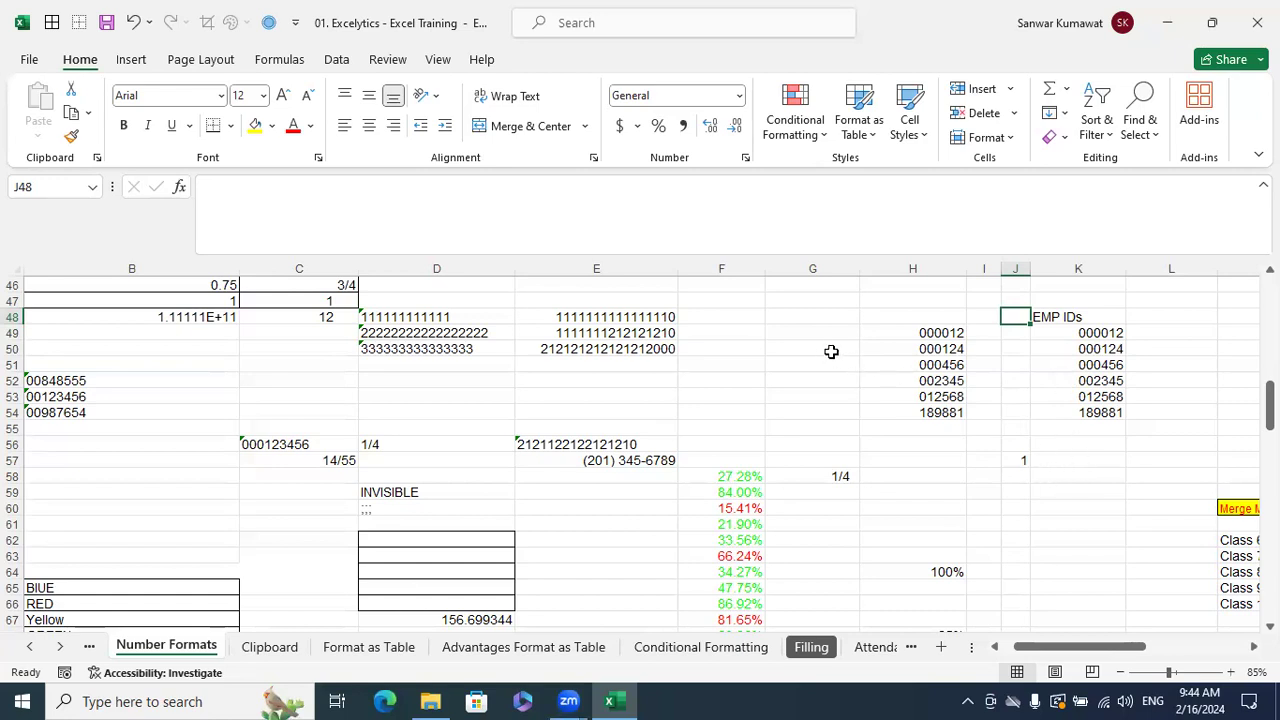
# - Enter two ten-digit phone numbers in G49 and G50 as plain numbers
pyautogui.moveTo(823, 333); pyautogui.dragTo(785, 438)
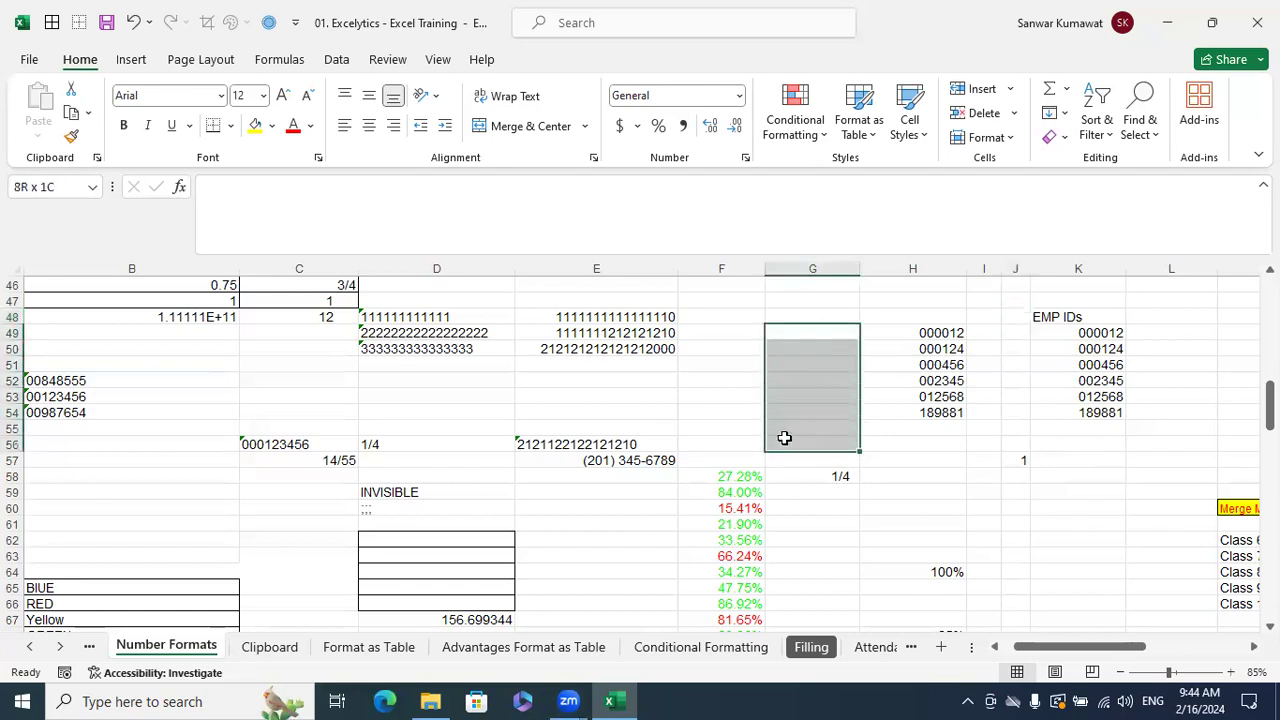
pyautogui.click(816, 335)
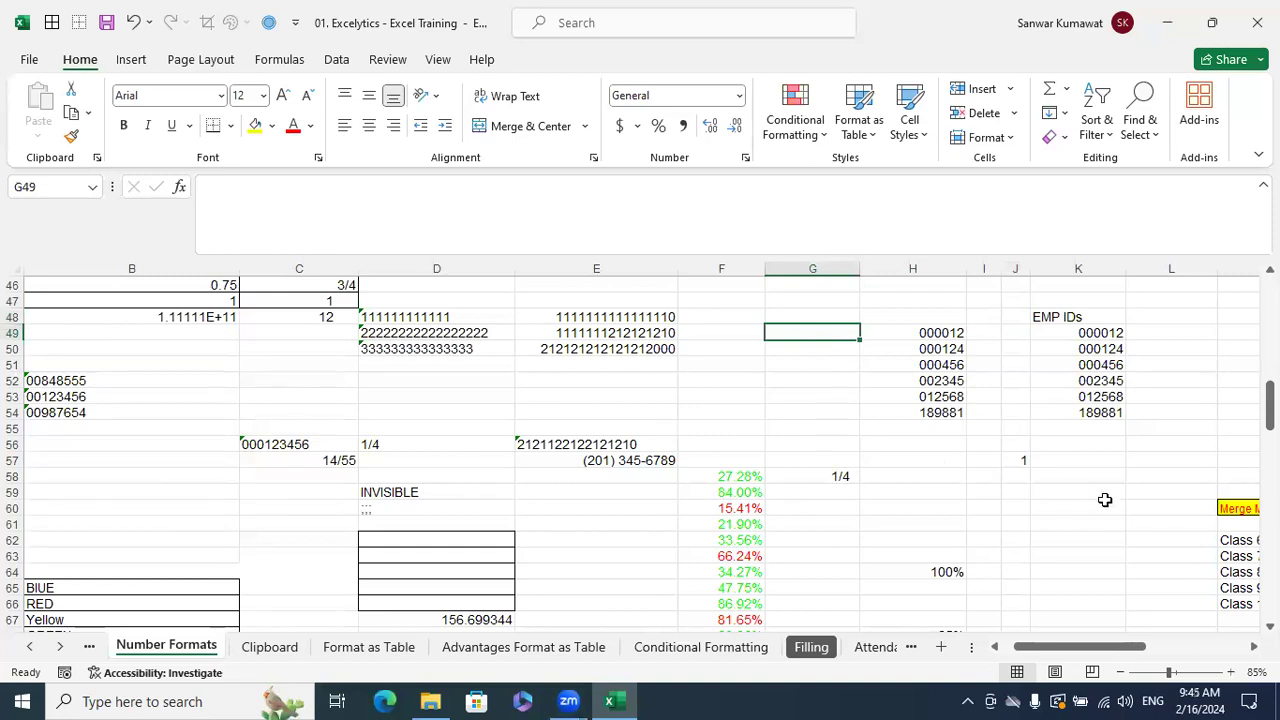
pyautogui.write('99')
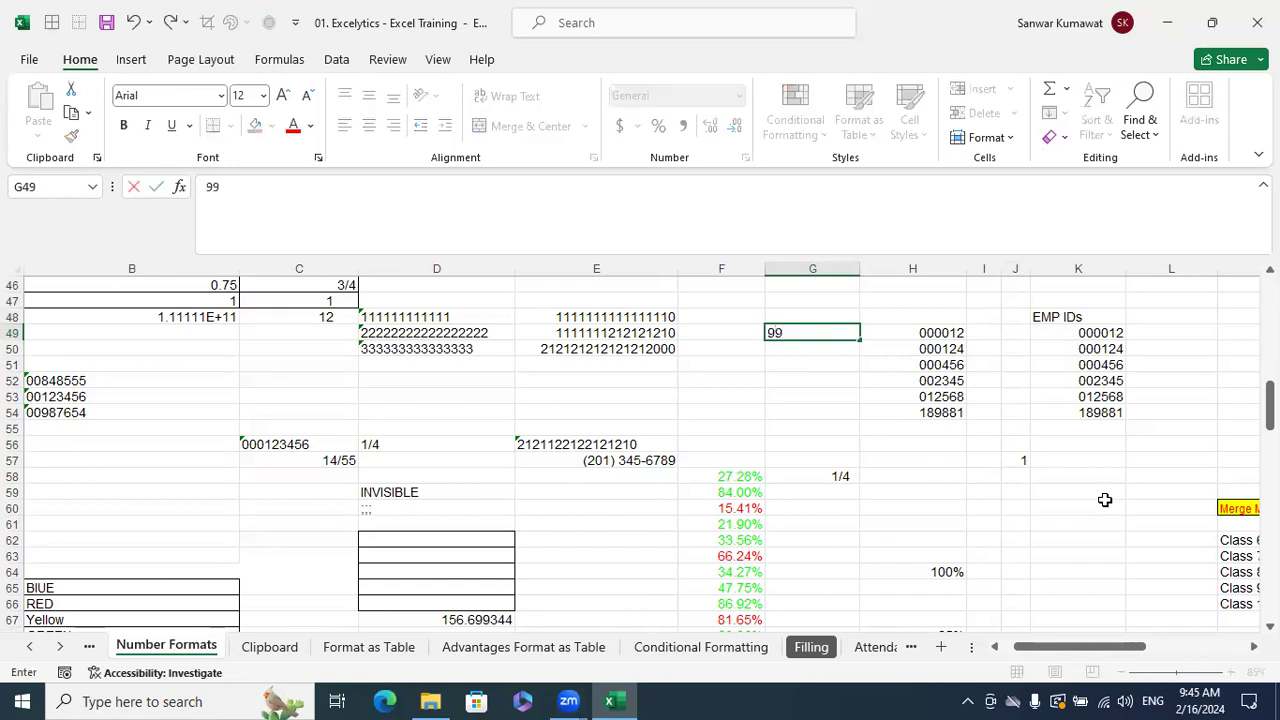
pyautogui.write('88776655')
pyautogui.press('Return')
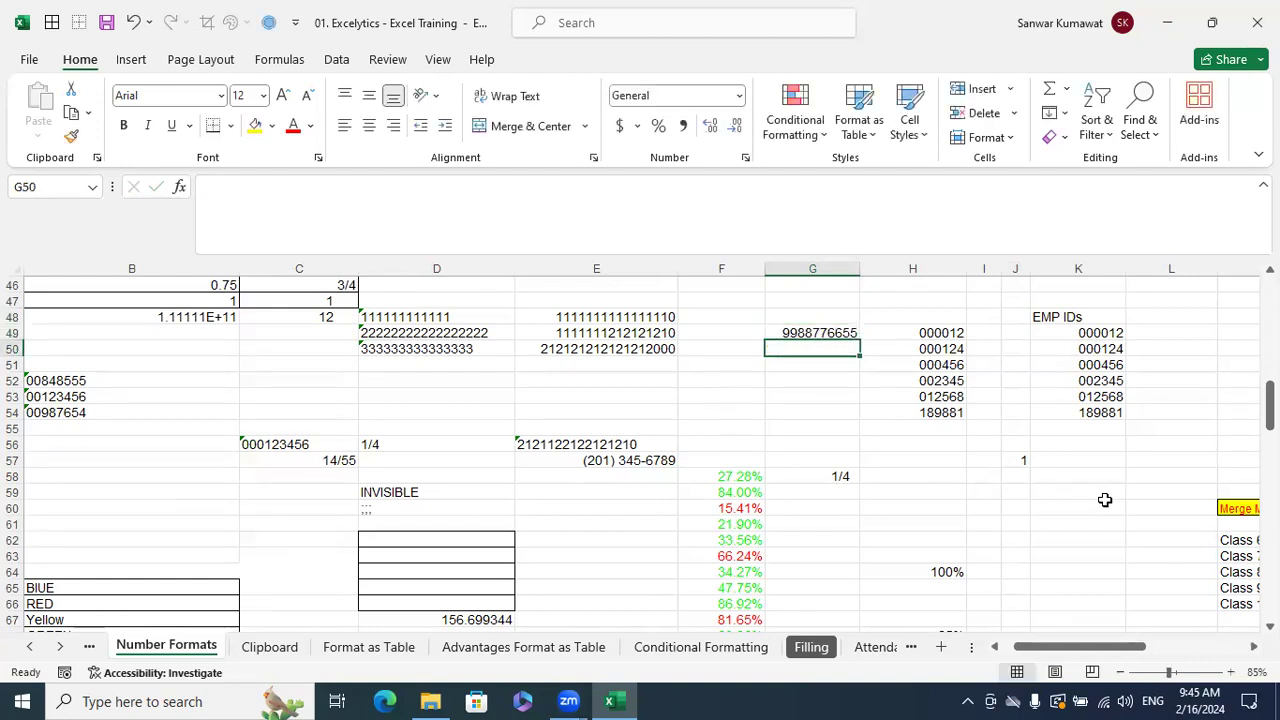
pyautogui.write('88776655')
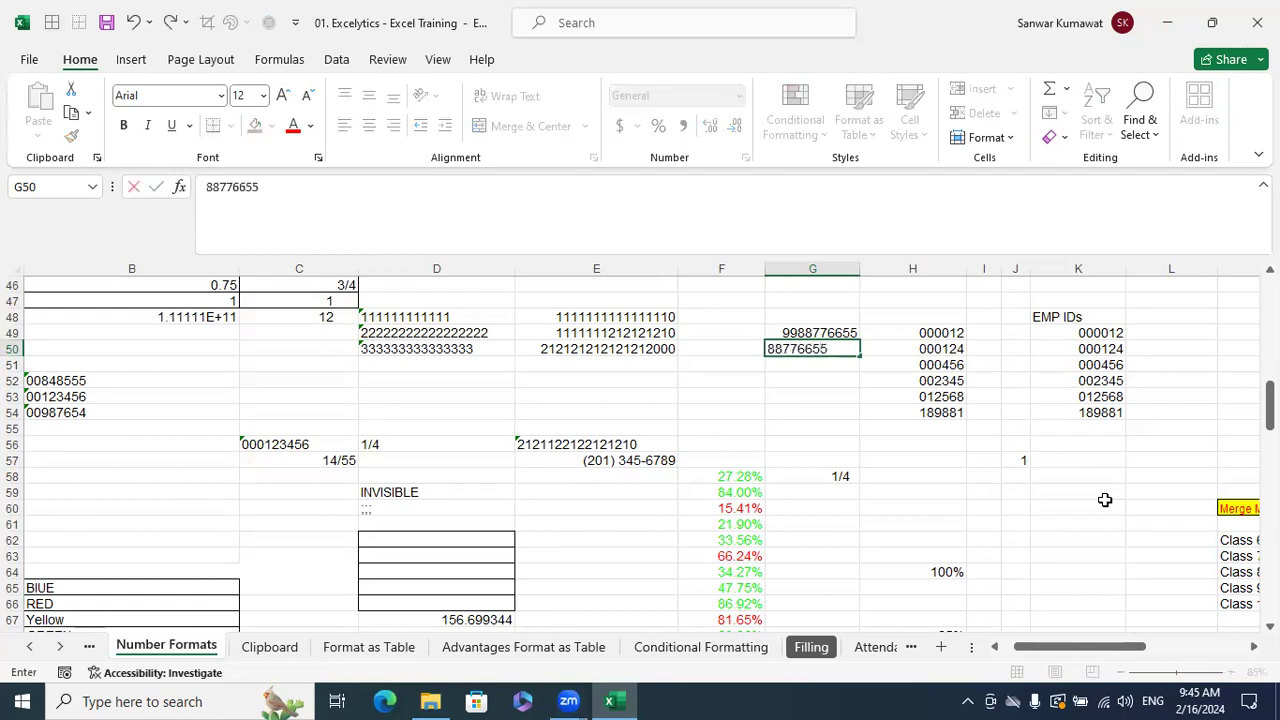
pyautogui.write('44')
pyautogui.press('Return')
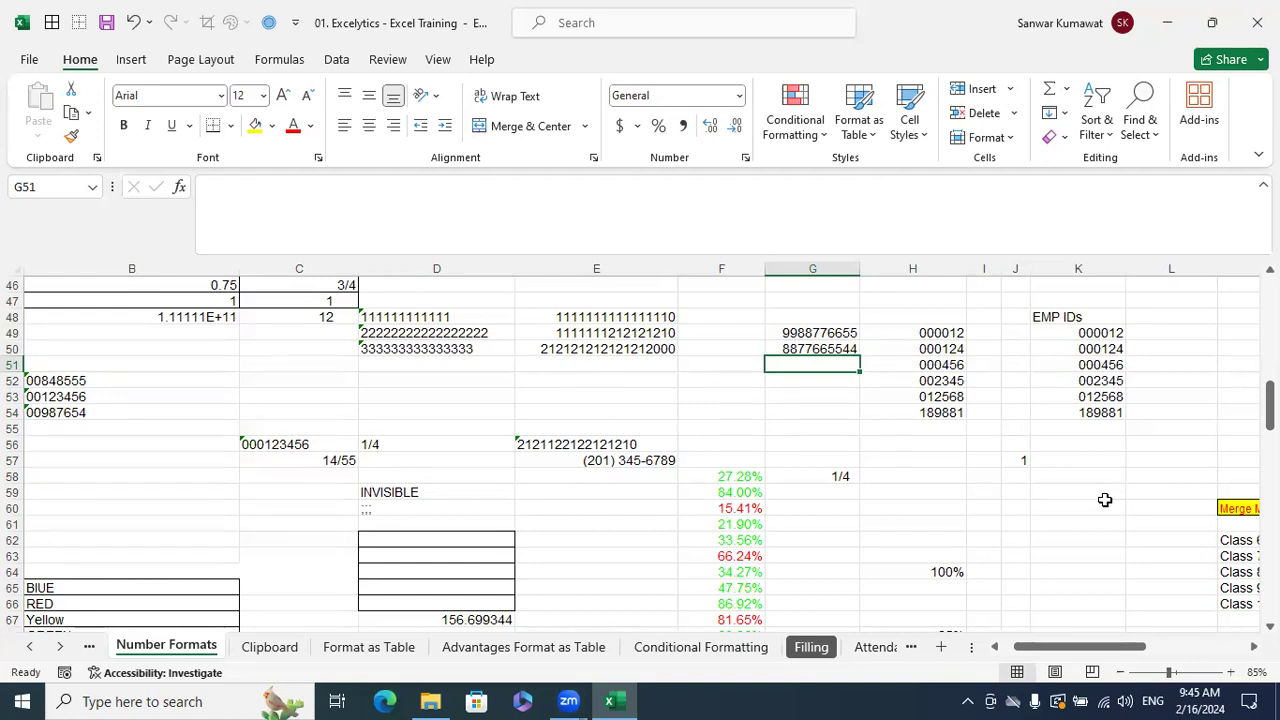
pyautogui.press('Up')
pyautogui.press('Up')
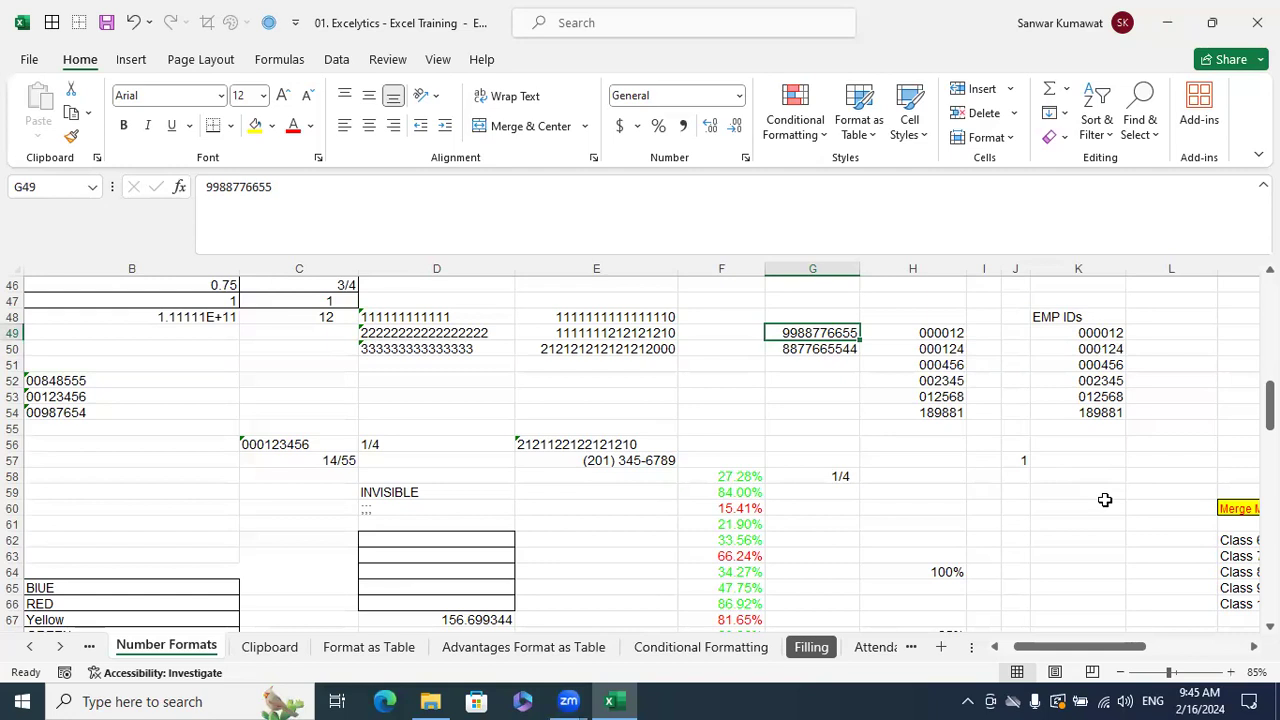
# - Format G49:G50 as Text and type a +91 prefix before each phone number
pyautogui.click(912, 412)
pyautogui.moveTo(812, 332); pyautogui.dragTo(814, 349)
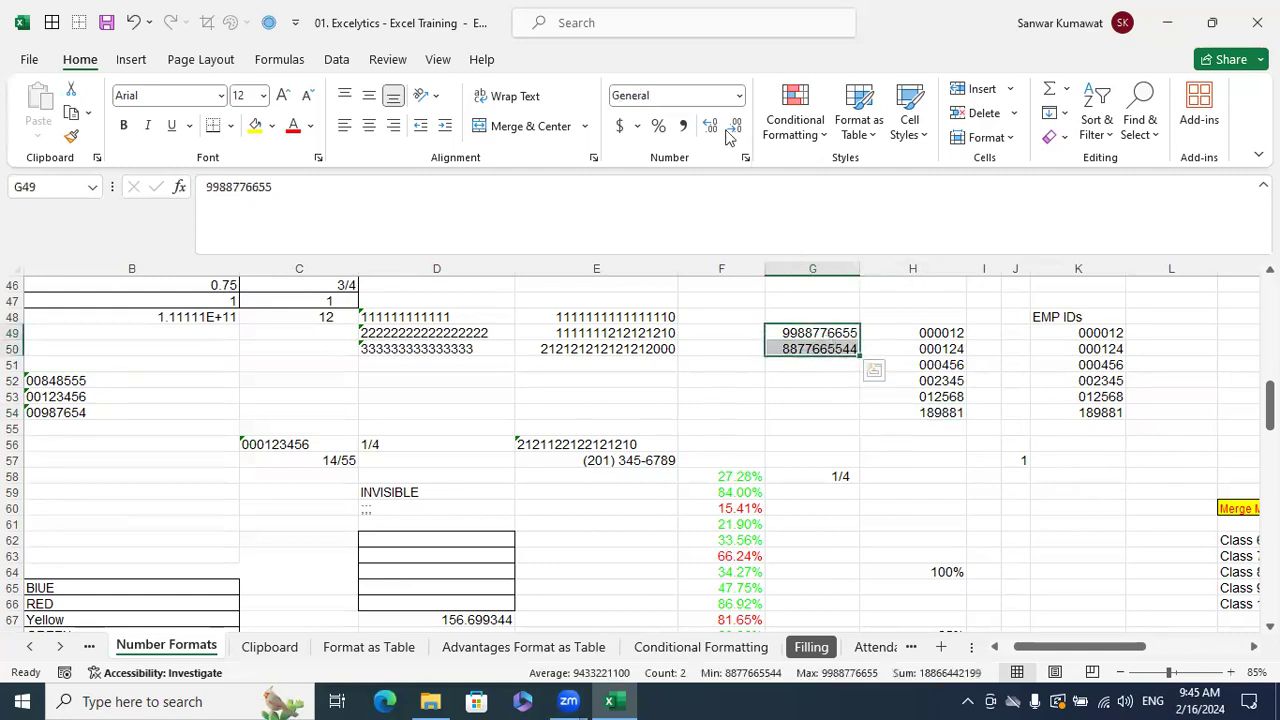
pyautogui.click(739, 95)
pyautogui.scroll(-2, 720, 457)
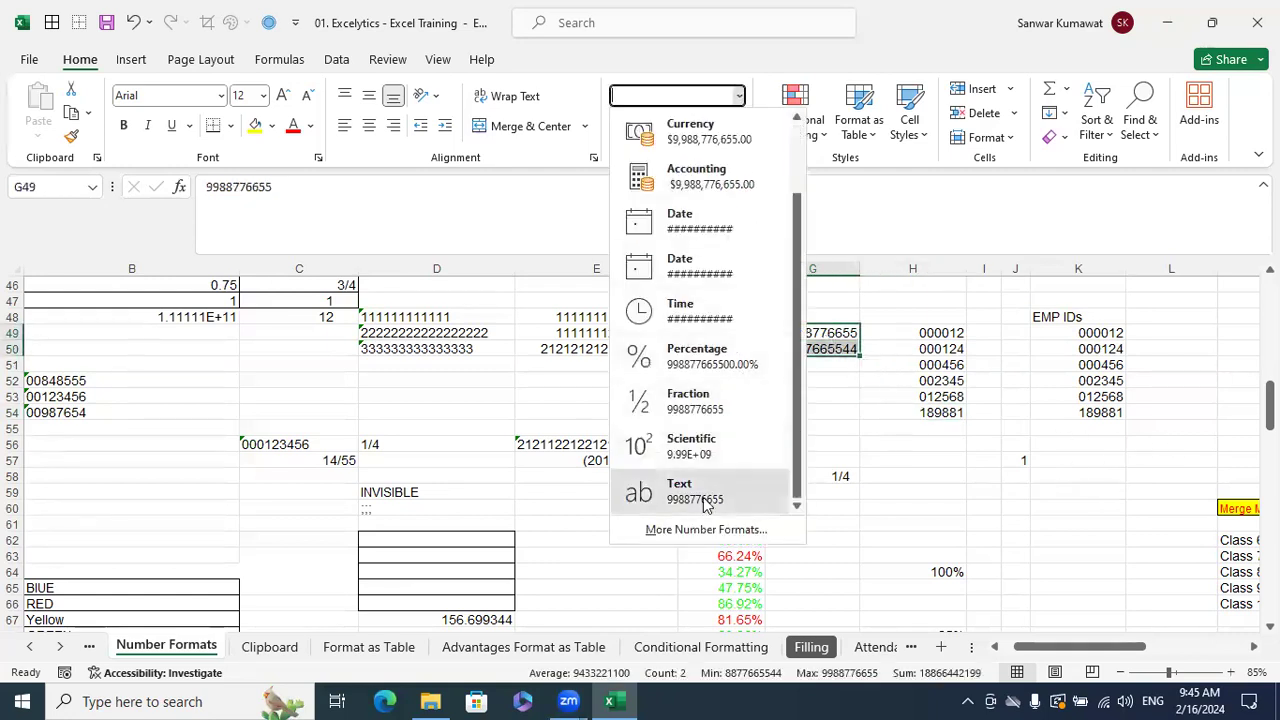
pyautogui.click(703, 505)
pyautogui.click(785, 336)
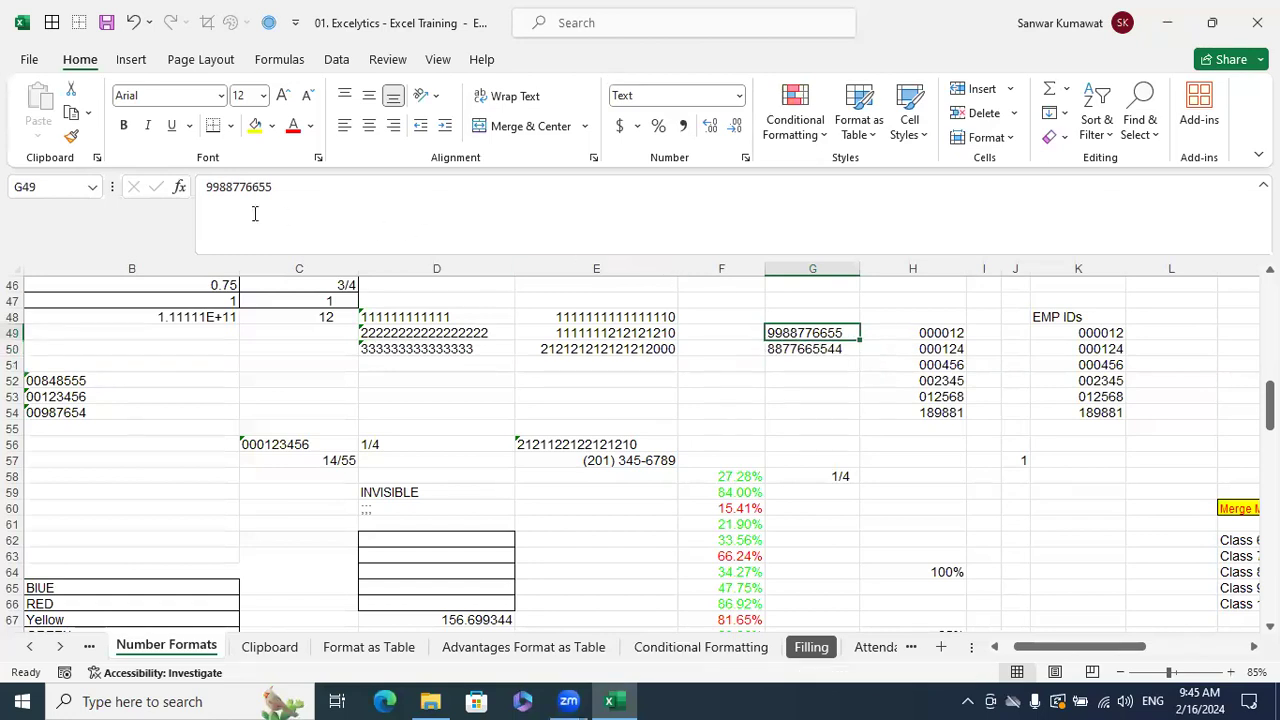
pyautogui.click(206, 189)
pyautogui.write('+91')
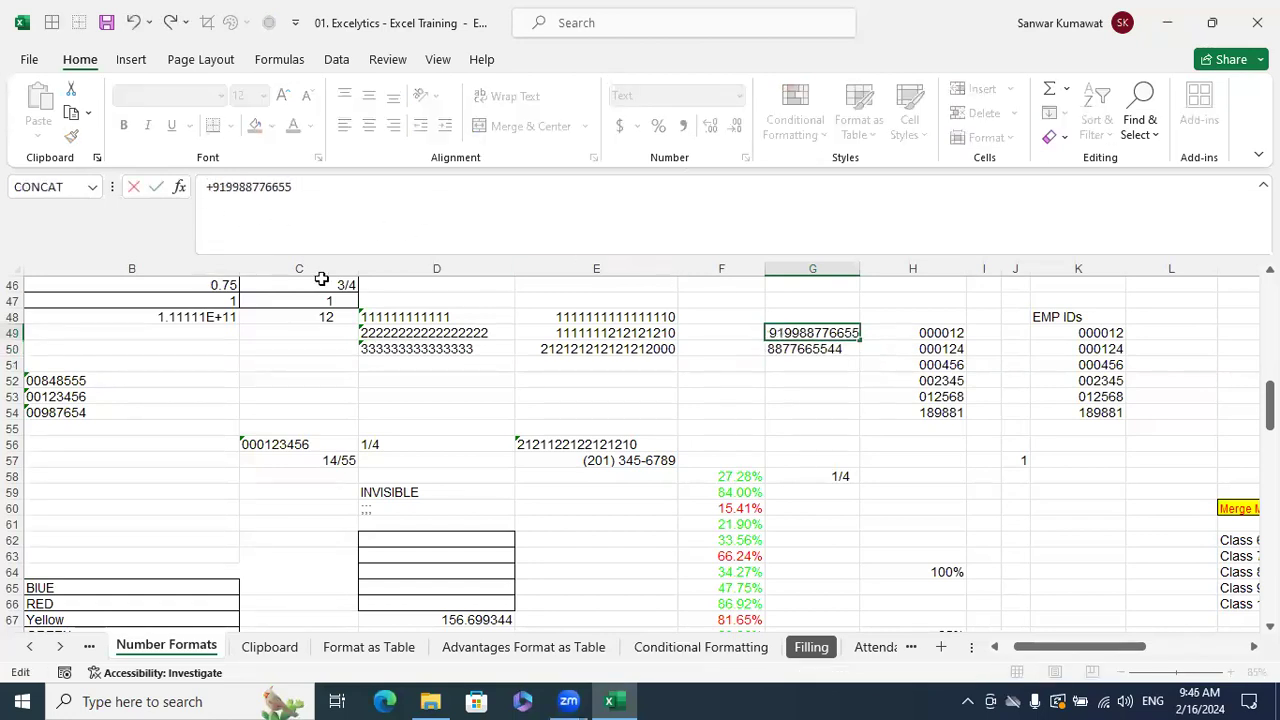
pyautogui.press('Return')
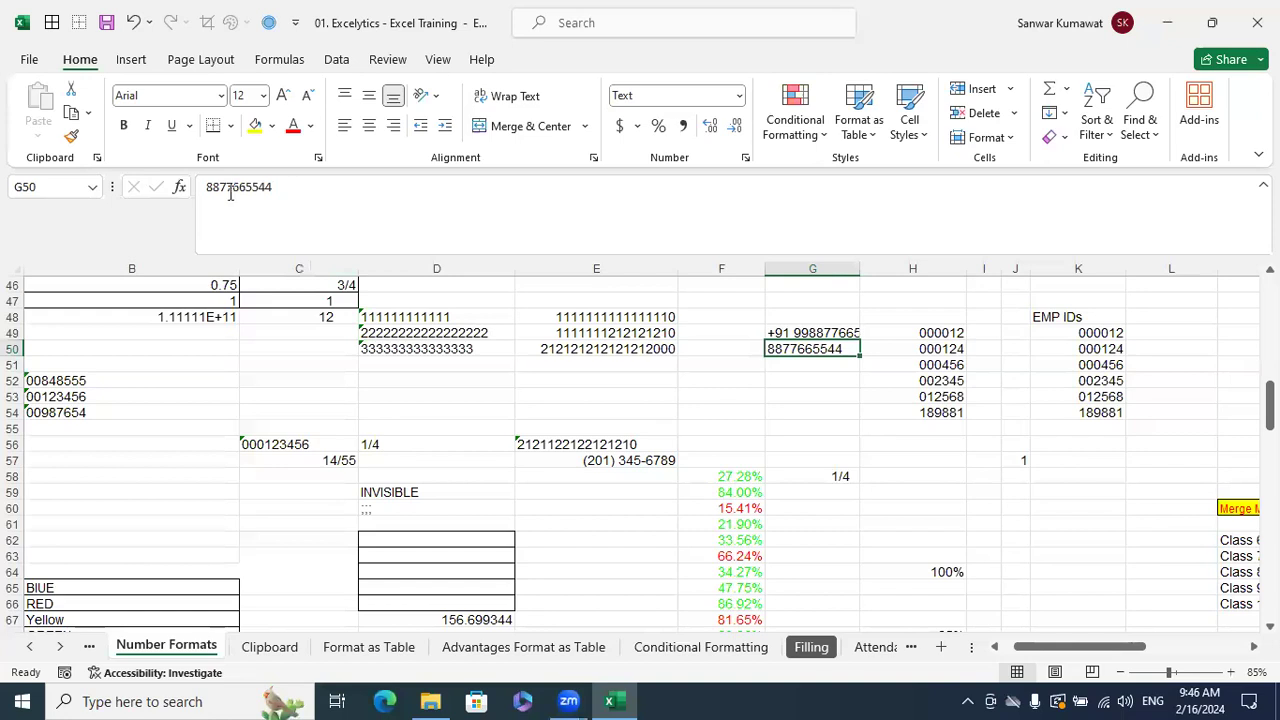
pyautogui.click(208, 187)
pyautogui.write('+91')
pyautogui.press('Return')
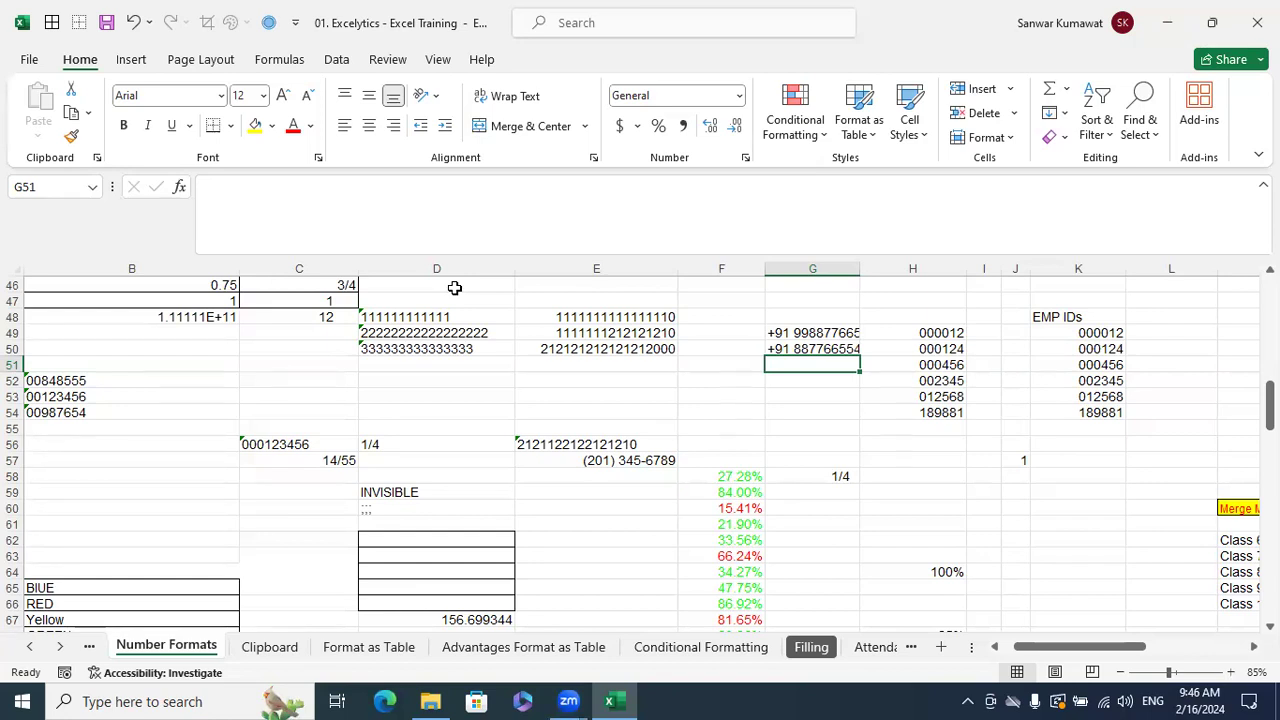
pyautogui.hotkey('ctrl', 'z')
pyautogui.hotkey('ctrl', 'z')
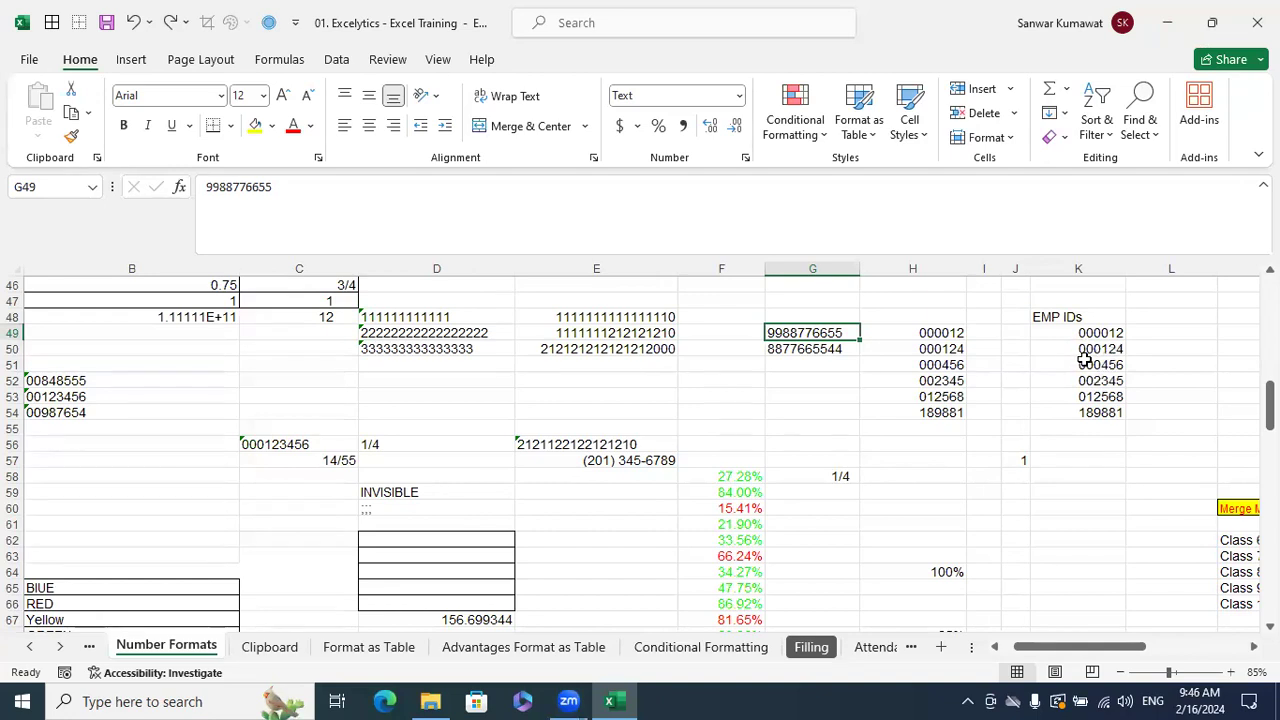
pyautogui.moveTo(896, 396); pyautogui.dragTo(896, 380)
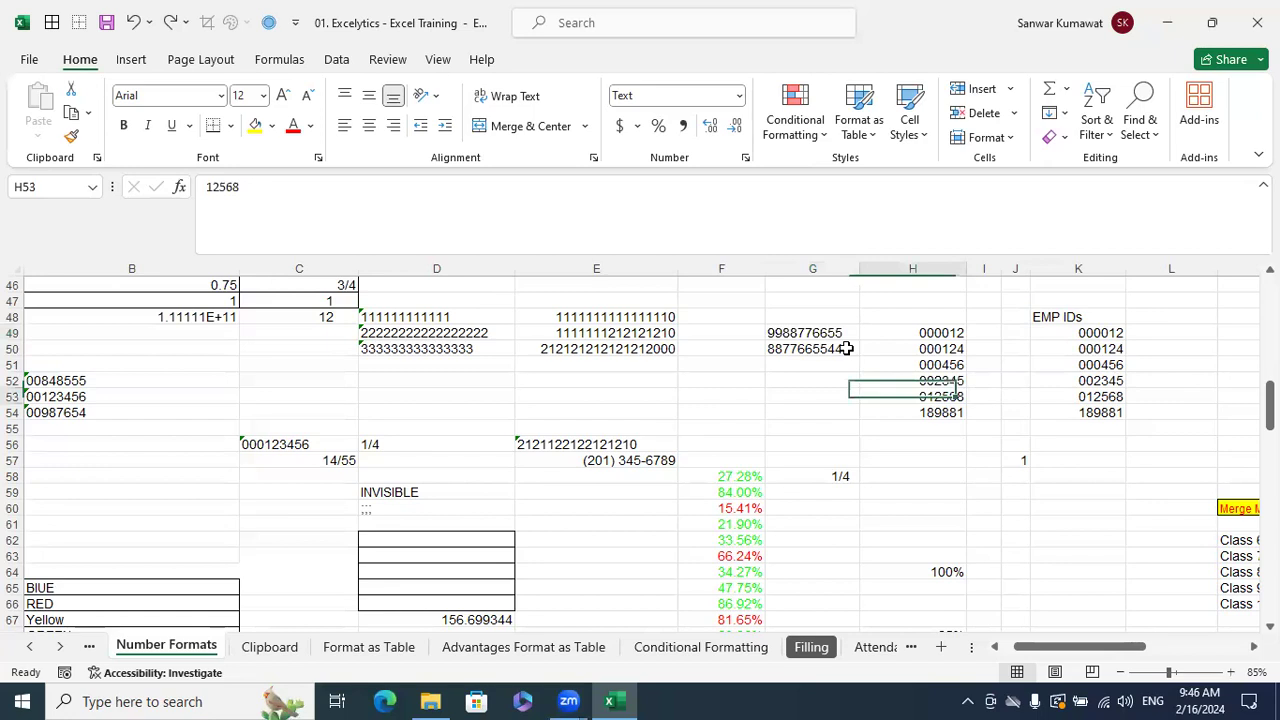
pyautogui.moveTo(835, 335); pyautogui.dragTo(835, 348)
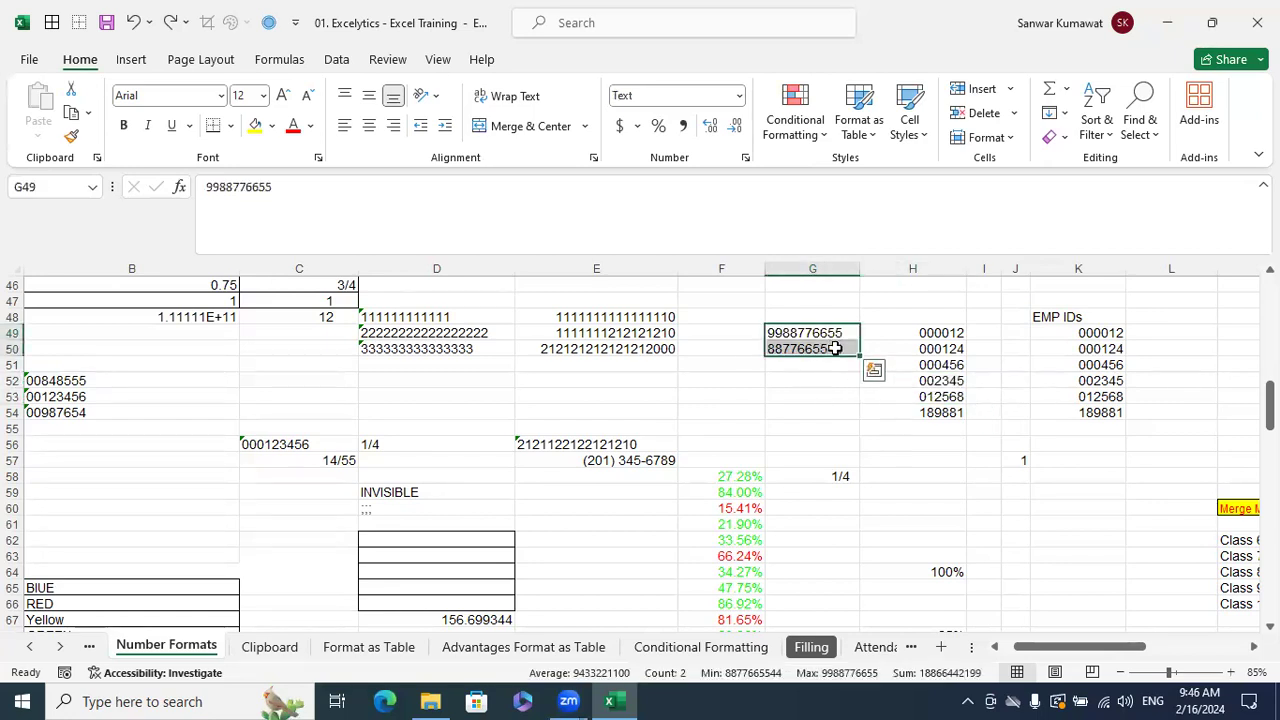
pyautogui.hotkey('ctrl', '1')
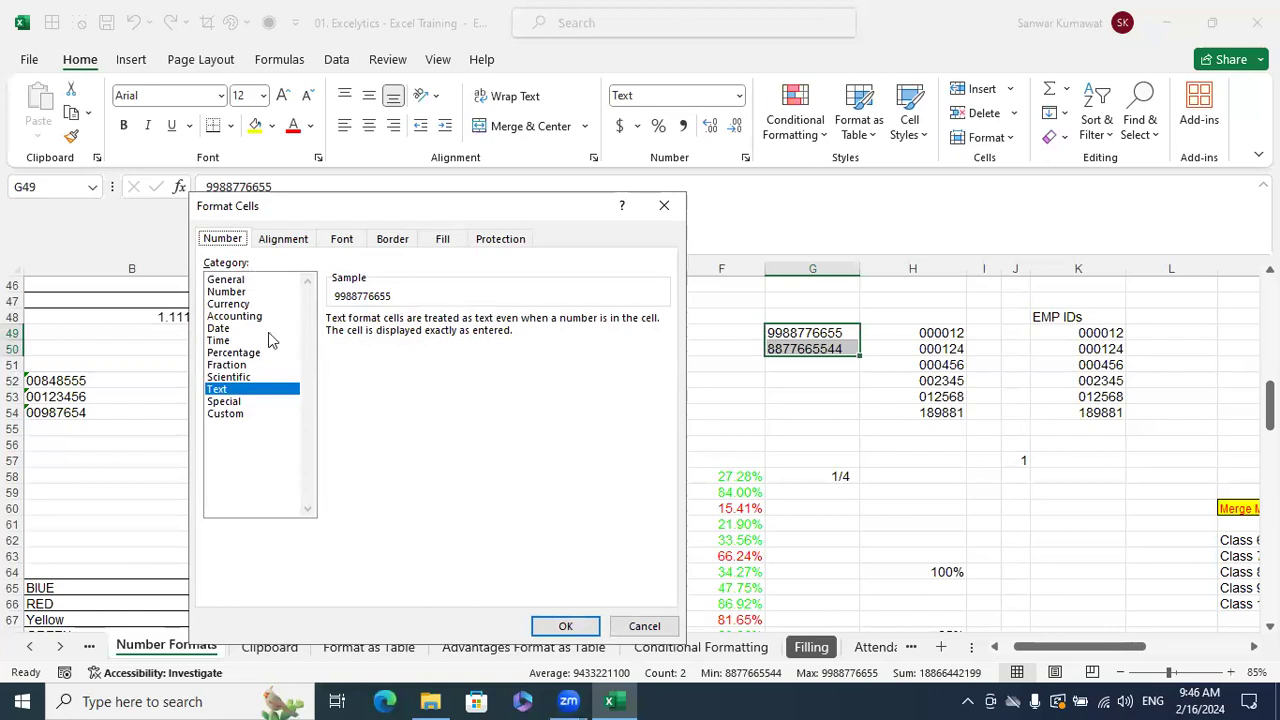
pyautogui.click(236, 413)
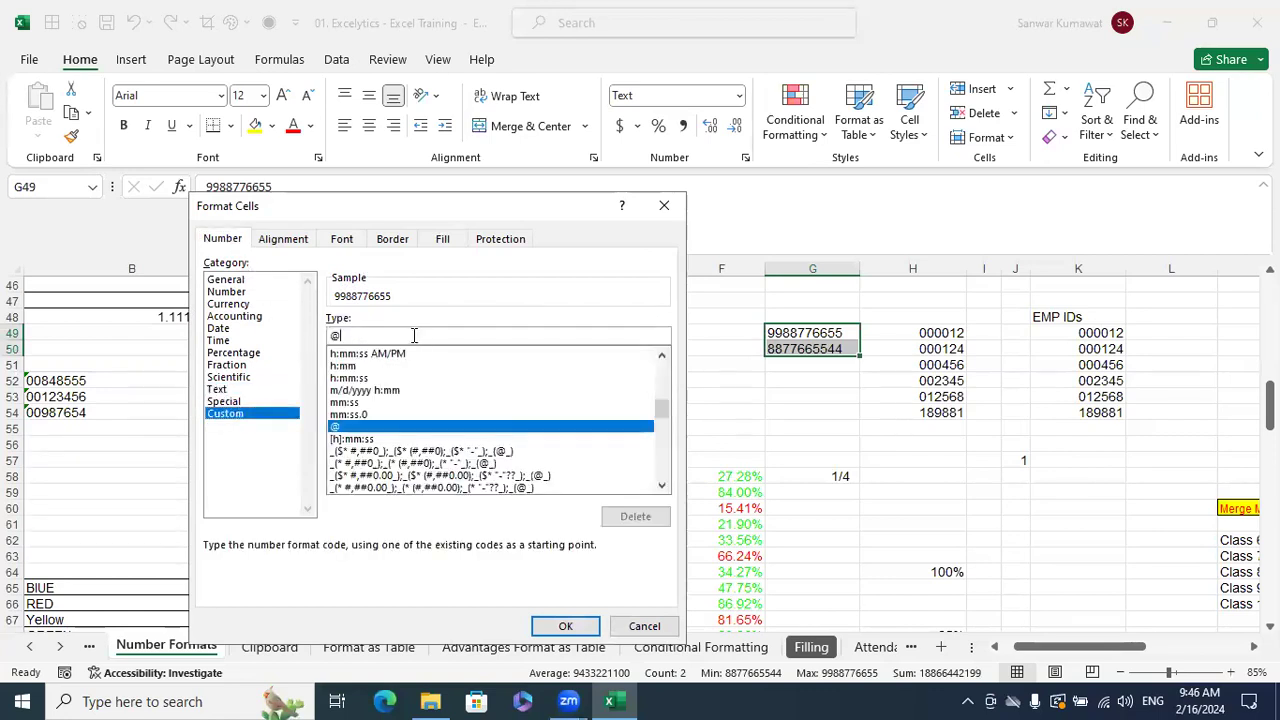
pyautogui.write('+')
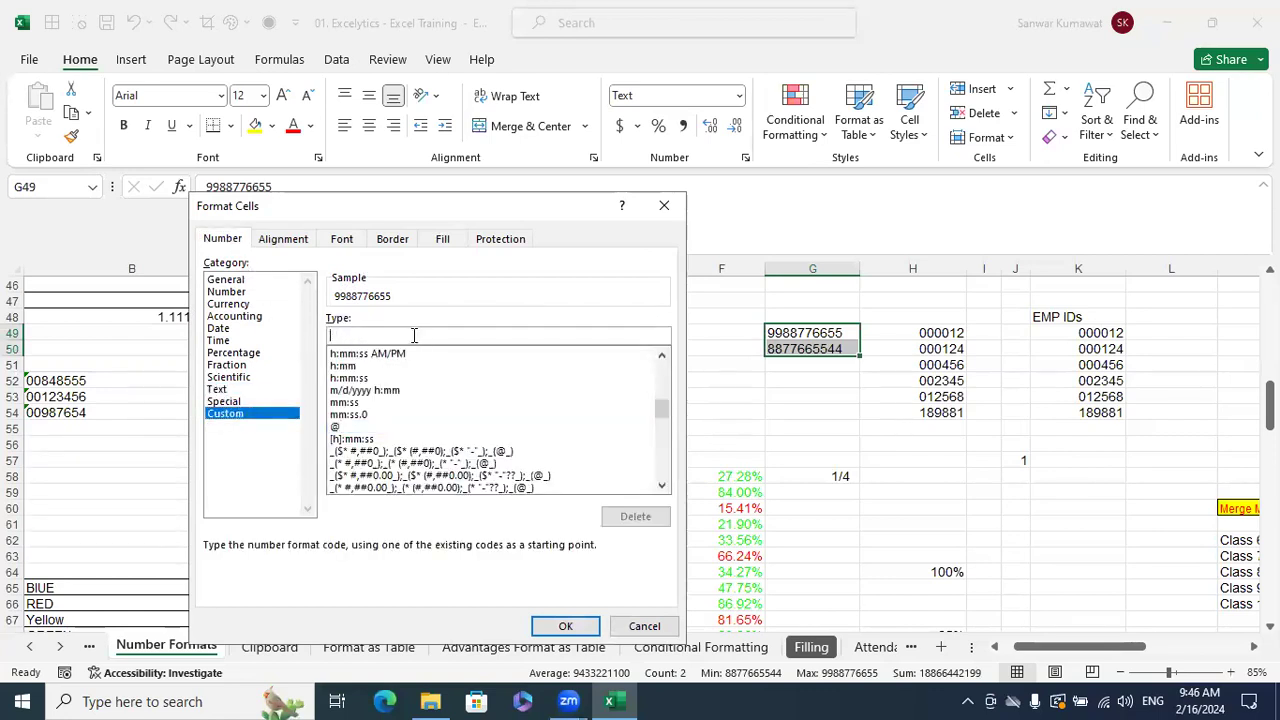
pyautogui.write('91 ')
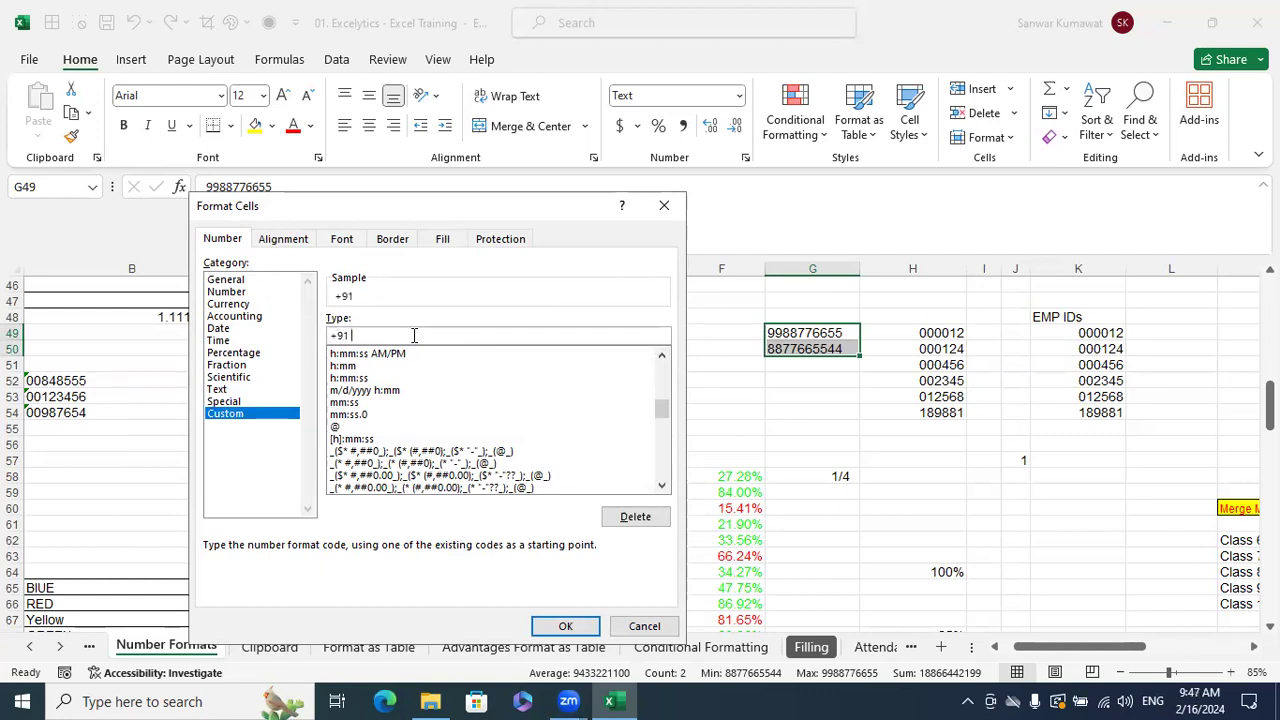
pyautogui.write('0000000000')
pyautogui.click(540, 622)
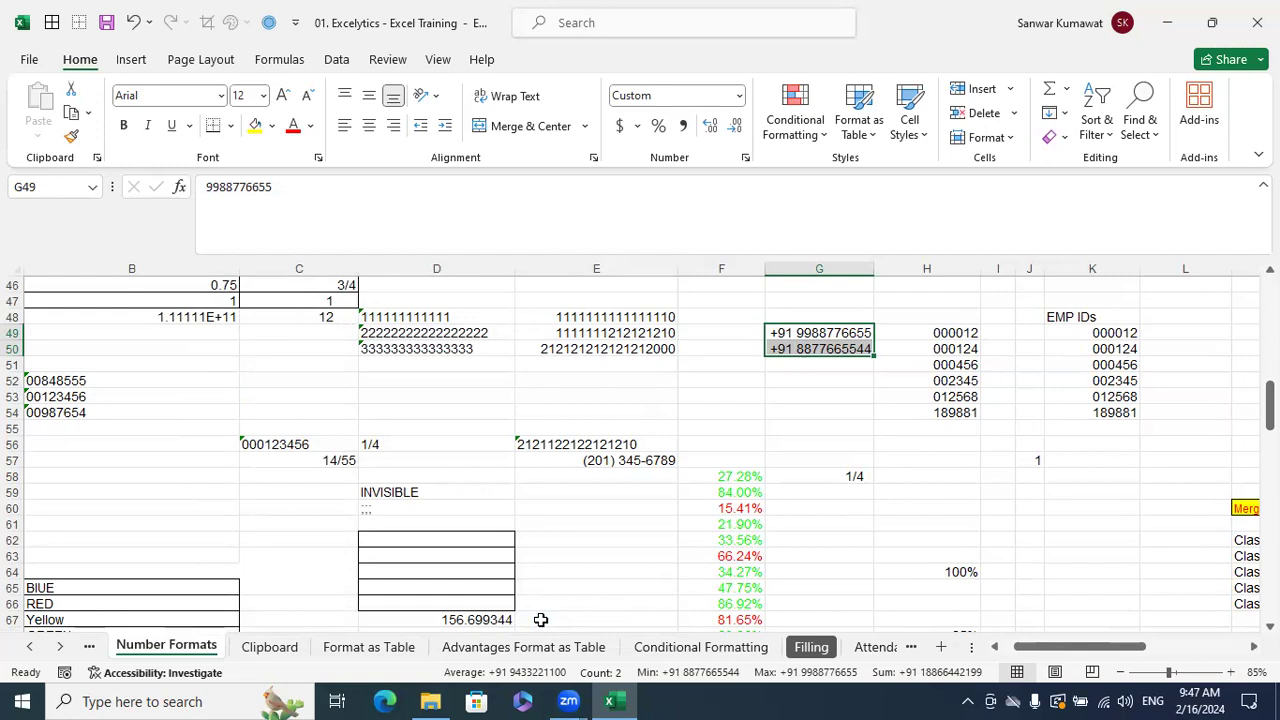
pyautogui.hotkey('ctrl', '1')
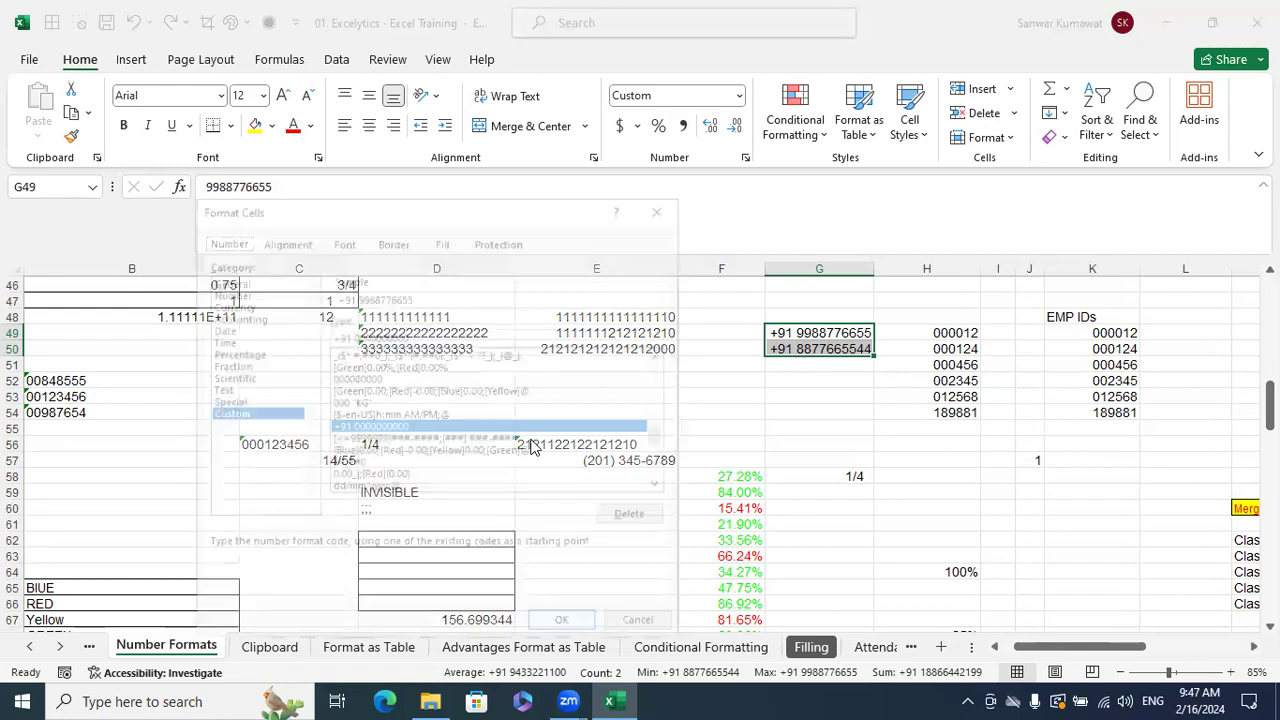
pyautogui.click(377, 340)
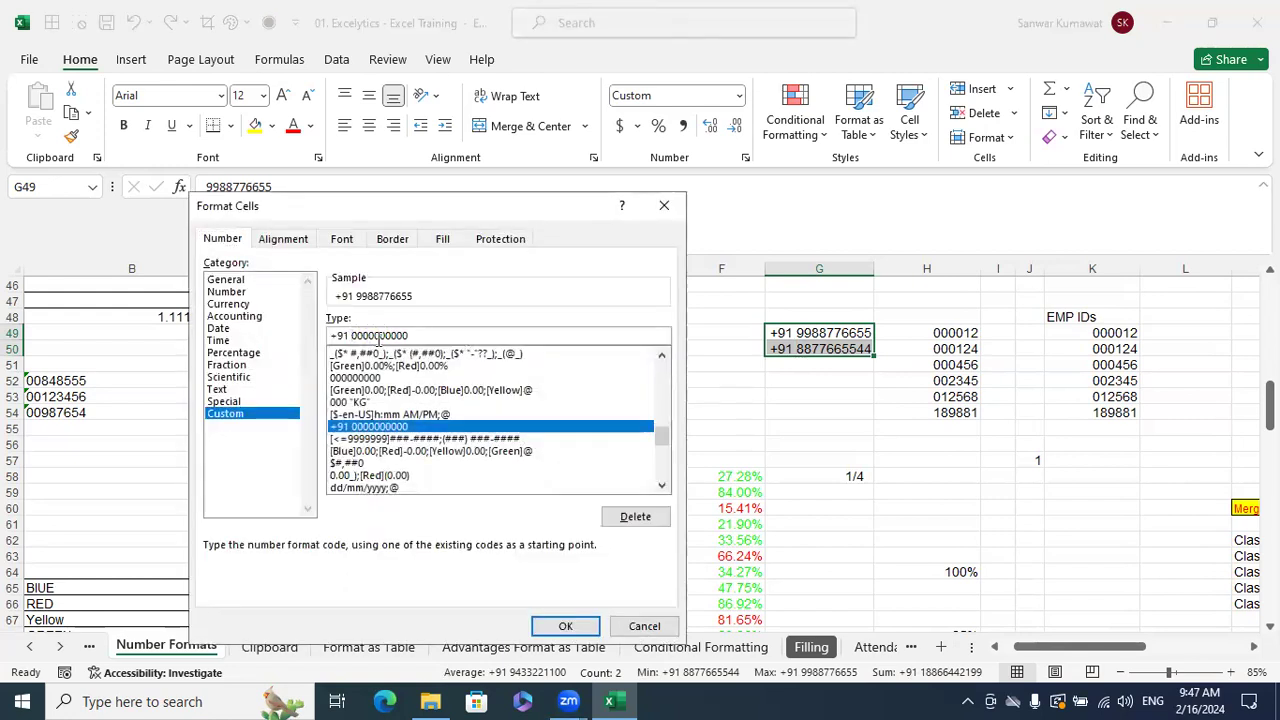
pyautogui.press('BackSpace')
pyautogui.press('BackSpace')
pyautogui.press('BackSpace')
pyautogui.press('BackSpace')
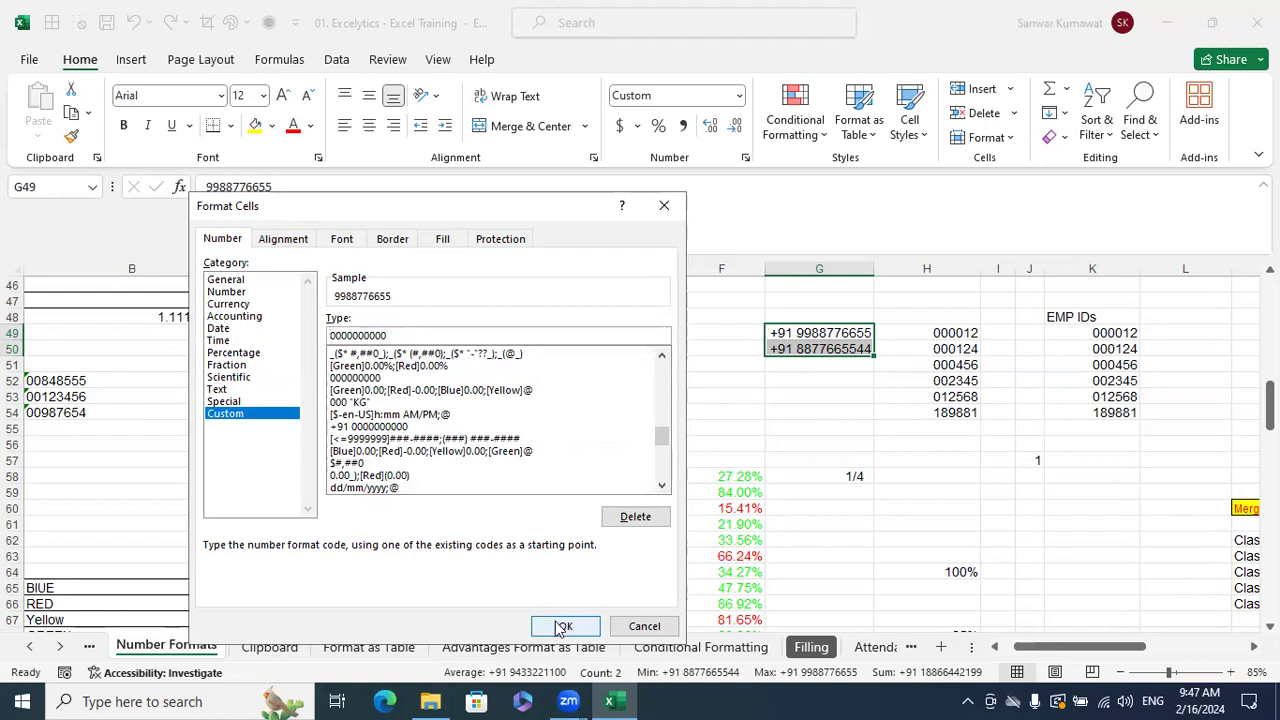
pyautogui.click(565, 626)
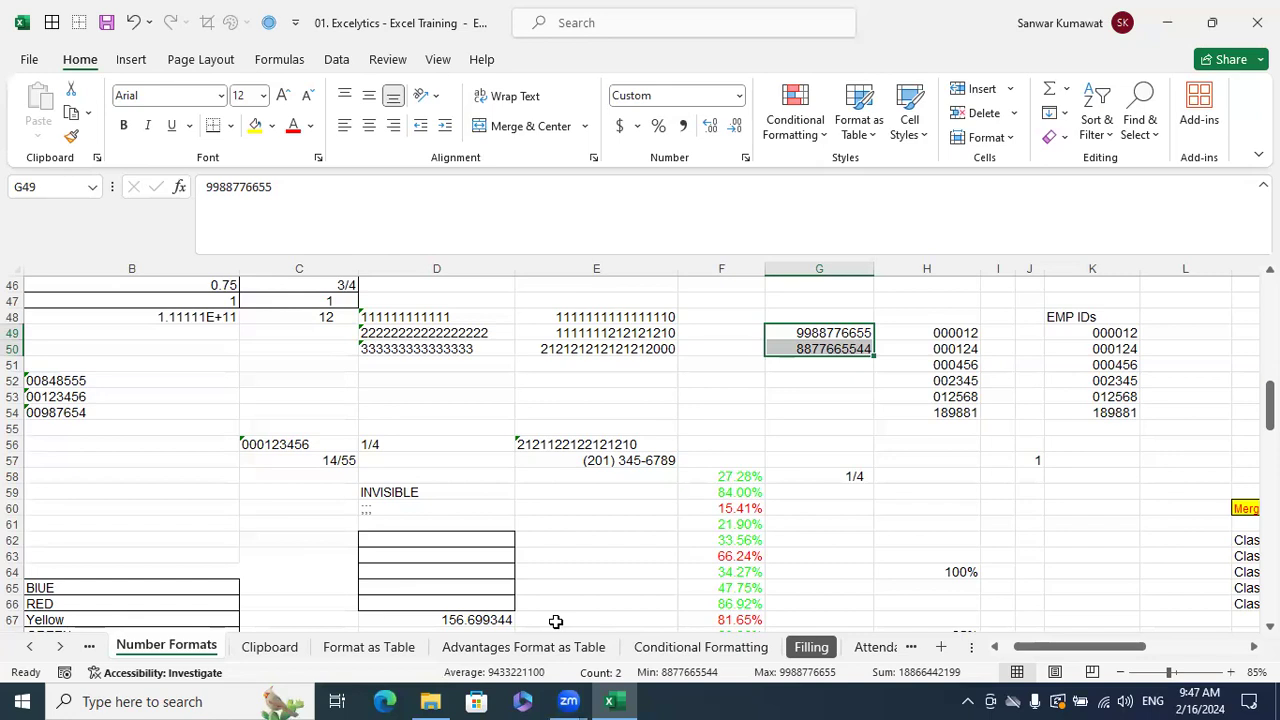
pyautogui.press('Down')
pyautogui.press('Down')
pyautogui.press('Up')
pyautogui.press('Up')
pyautogui.press('Up')
pyautogui.press('Up')
pyautogui.press('Up')
pyautogui.press('Up')
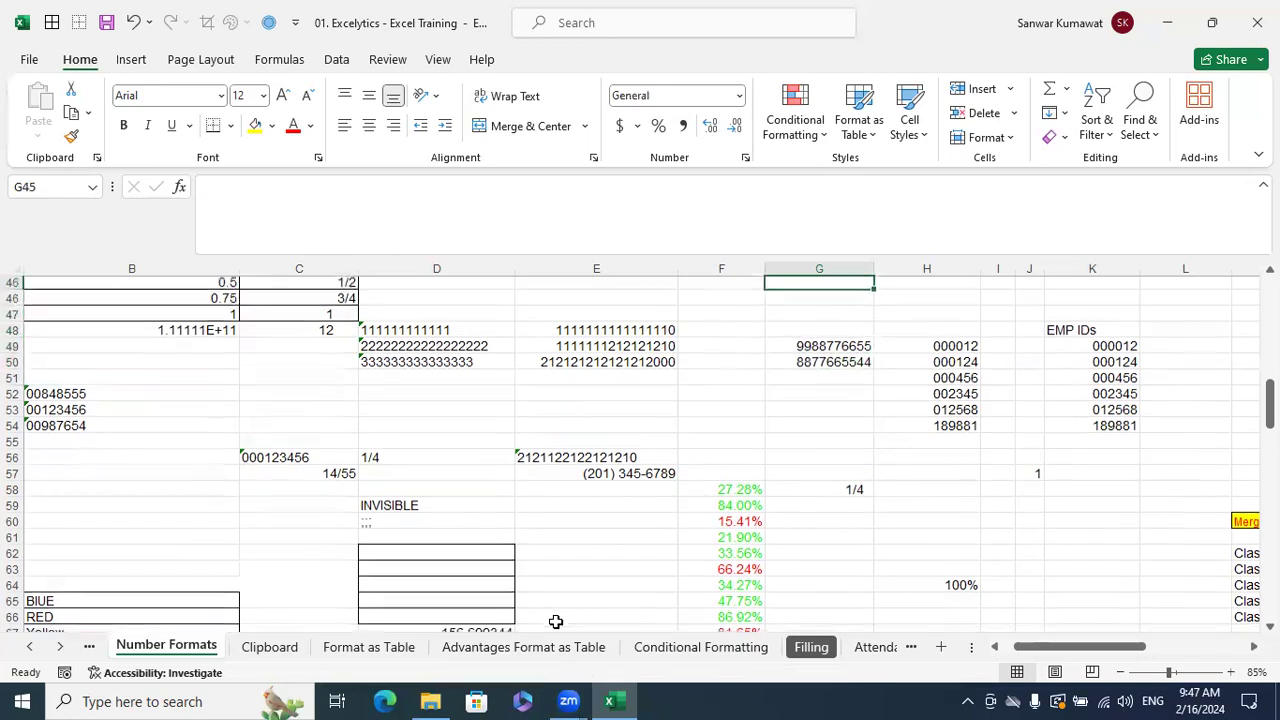
pyautogui.press('Up')
pyautogui.press('Down')
pyautogui.press('Right')
pyautogui.press('Right')
pyautogui.press('Right')
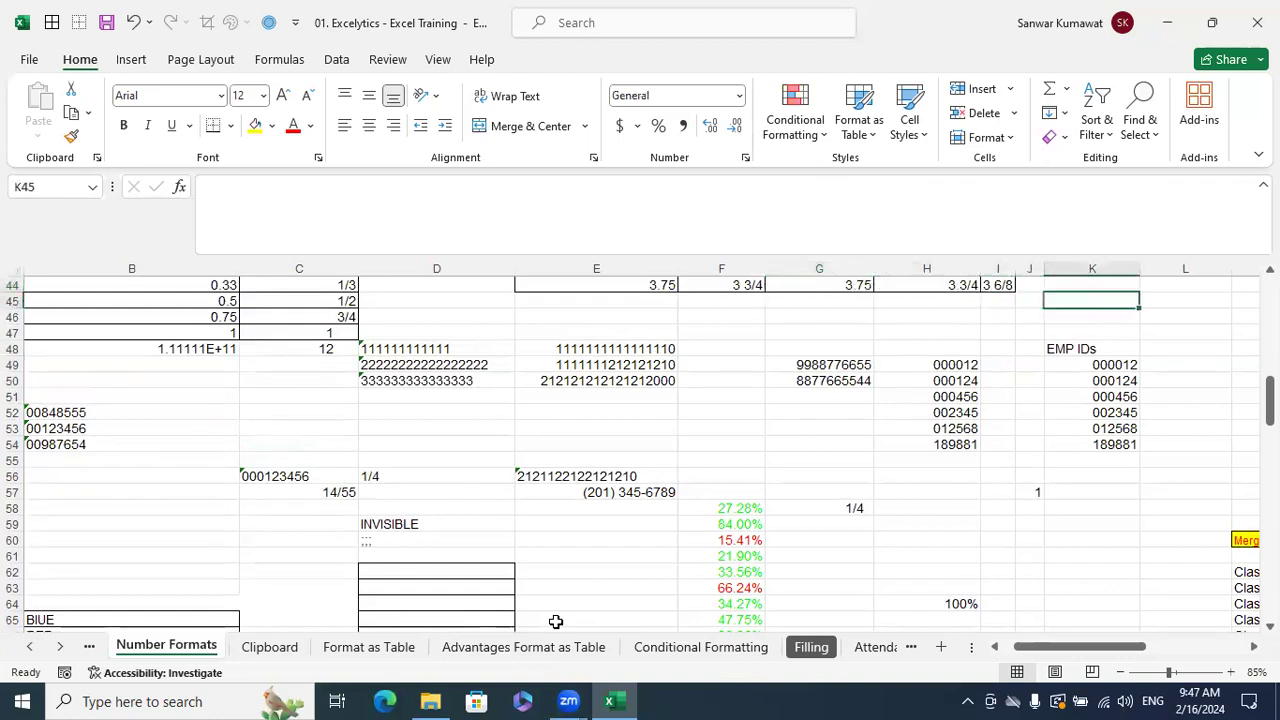
pyautogui.press('Up')
pyautogui.press('Up')
pyautogui.press('Right')
pyautogui.press('Up')
pyautogui.press('Down')
pyautogui.press('Left')
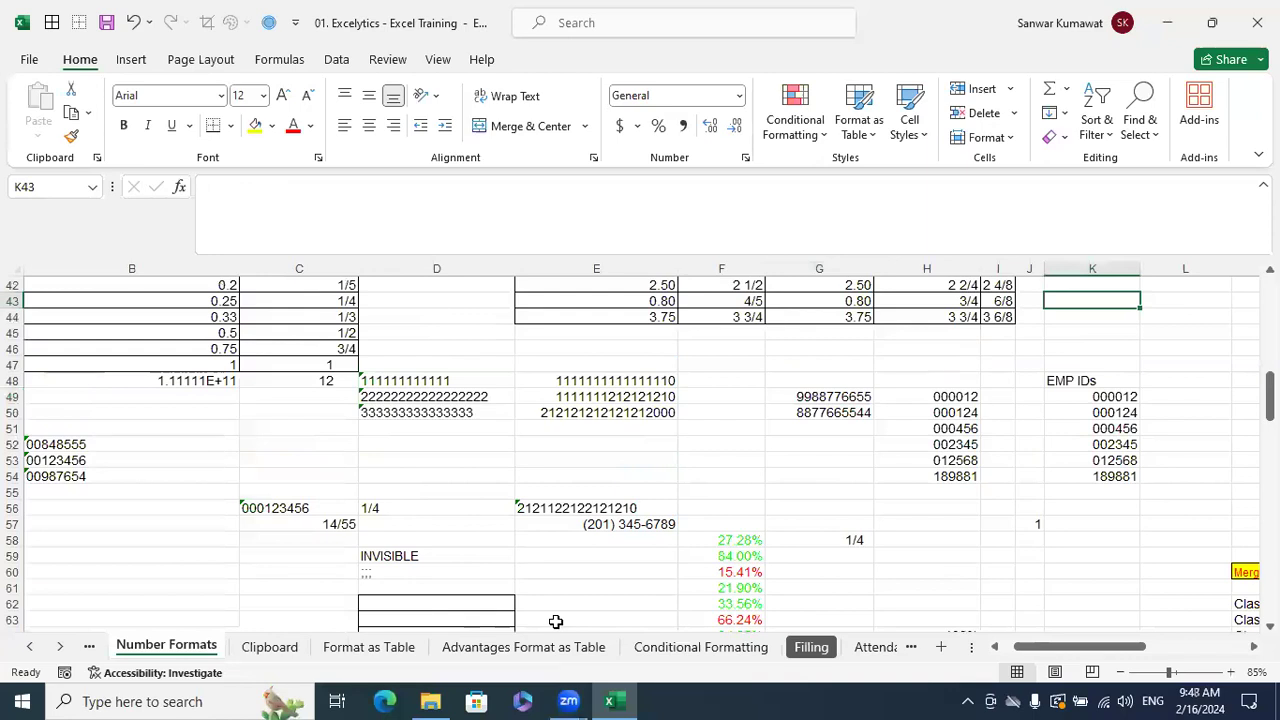
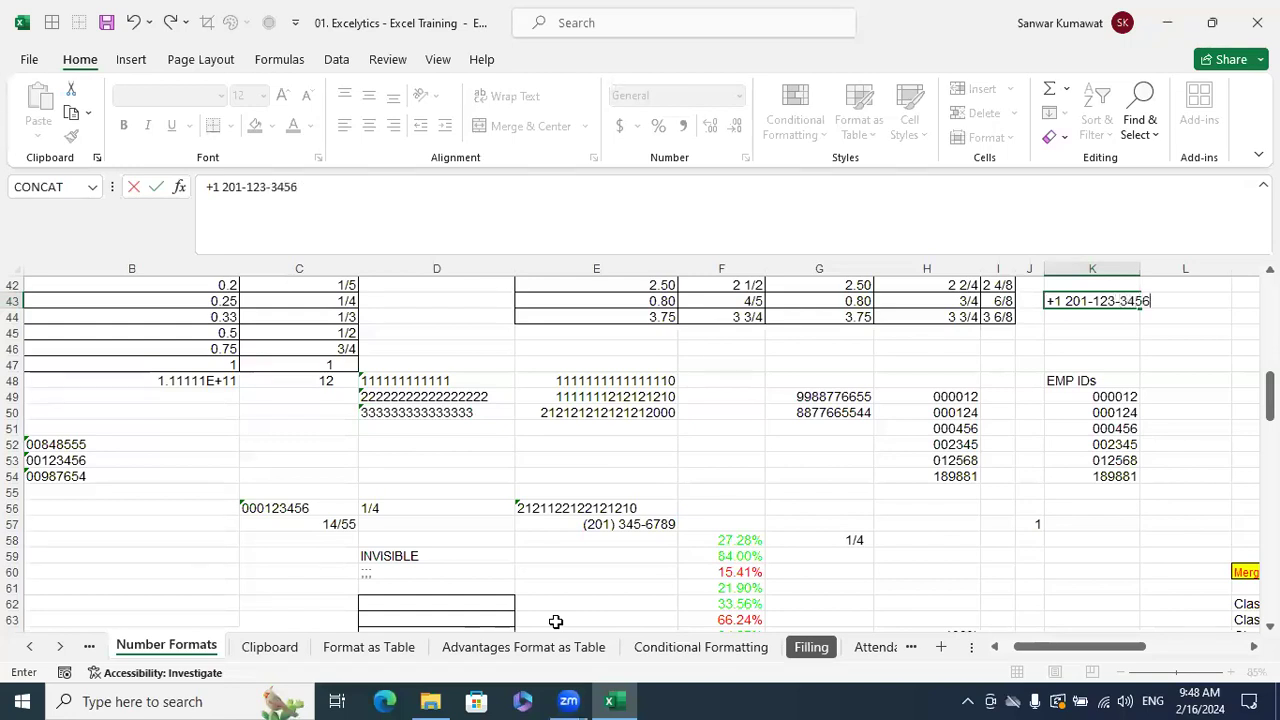
pyautogui.press('Return')
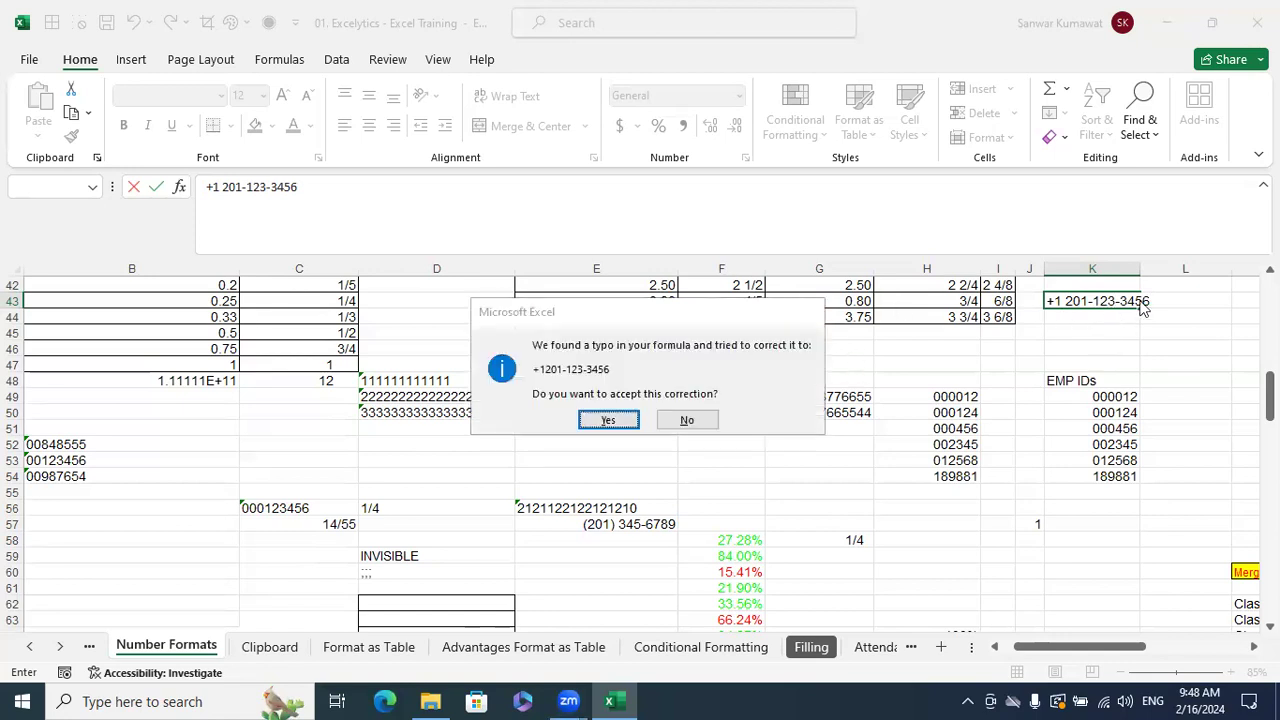
pyautogui.press('Escape')
pyautogui.click(878, 282)
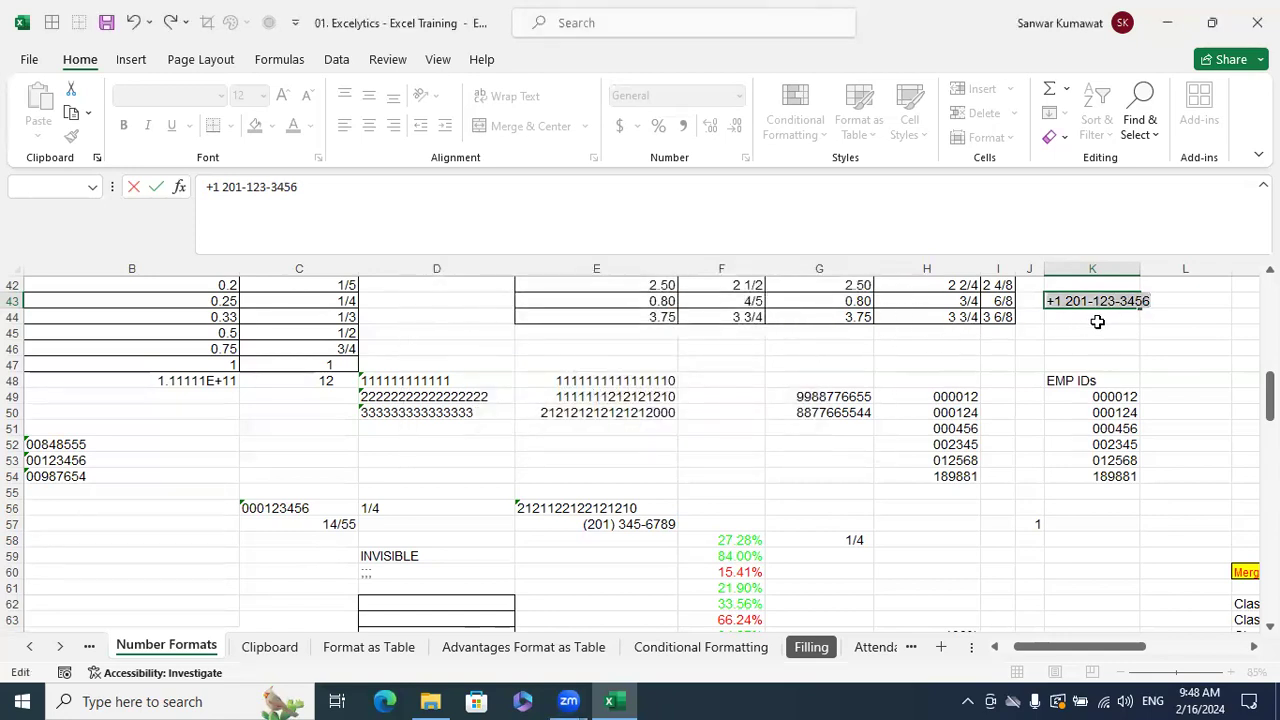
pyautogui.press('Escape')
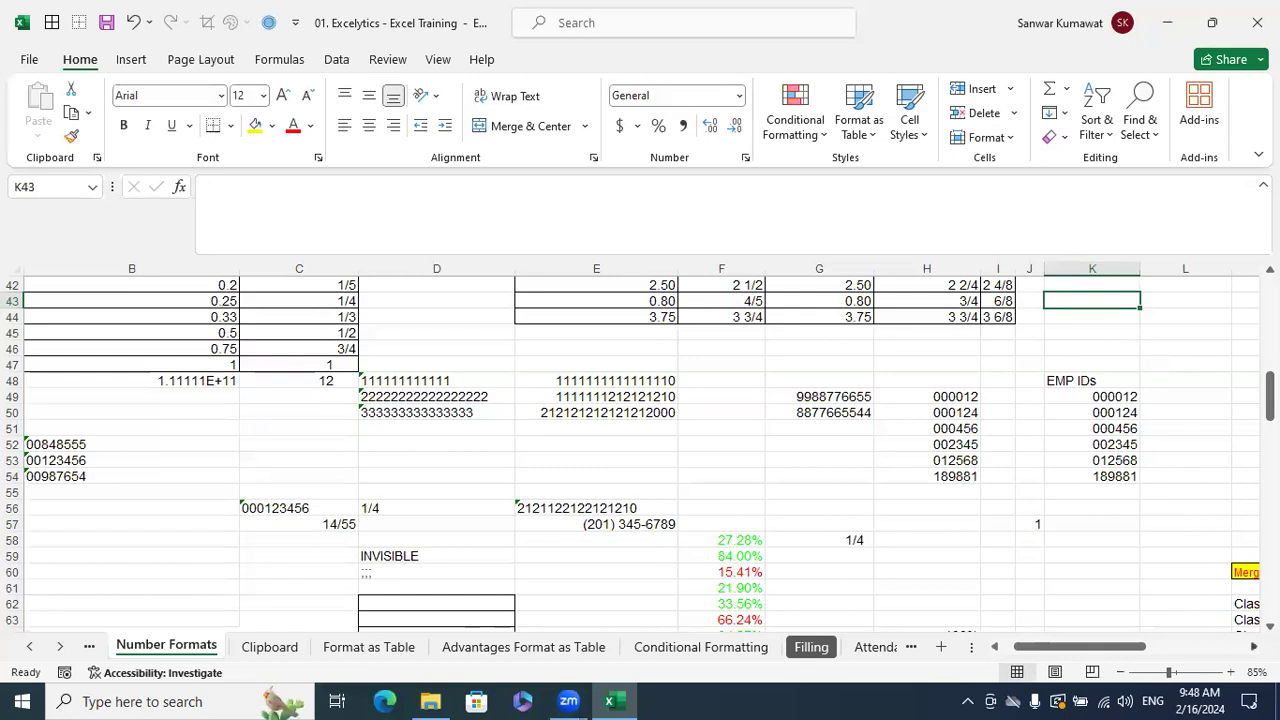
# - Select the empty cells L42:L49 in column L
pyautogui.hscroll(2, 874, 430)
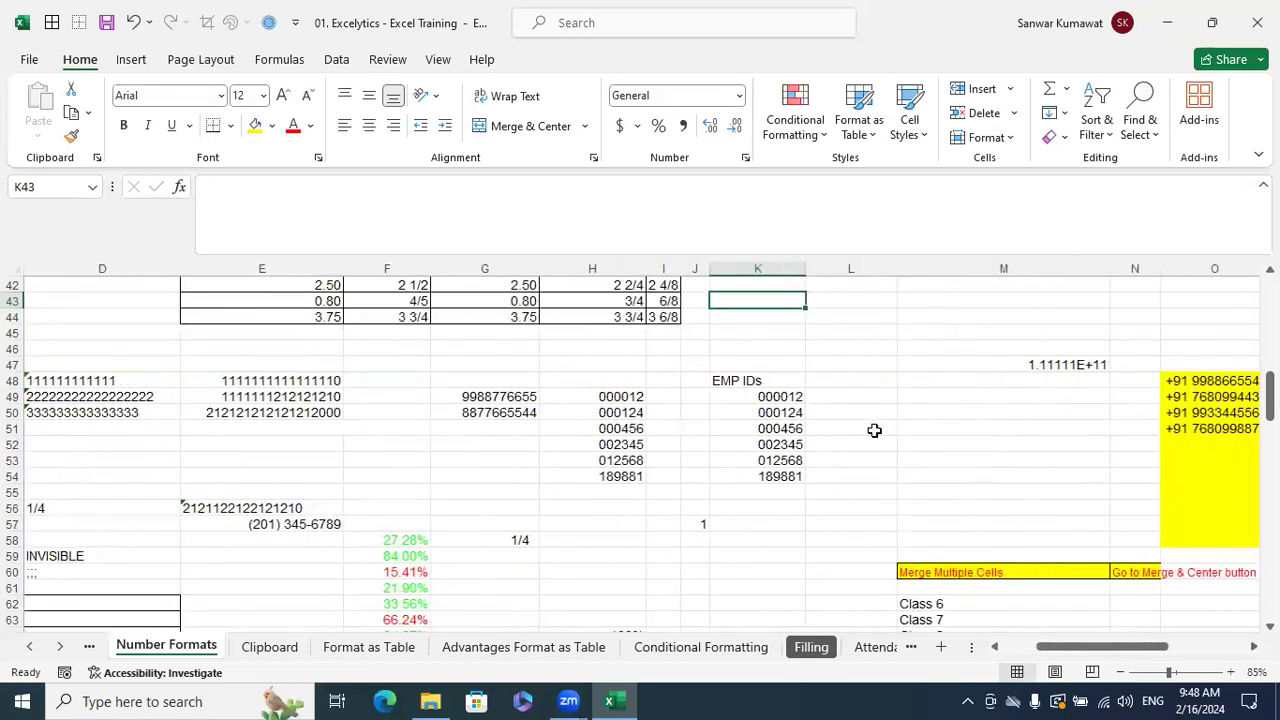
pyautogui.click(893, 291)
pyautogui.moveTo(863, 297); pyautogui.dragTo(844, 397)
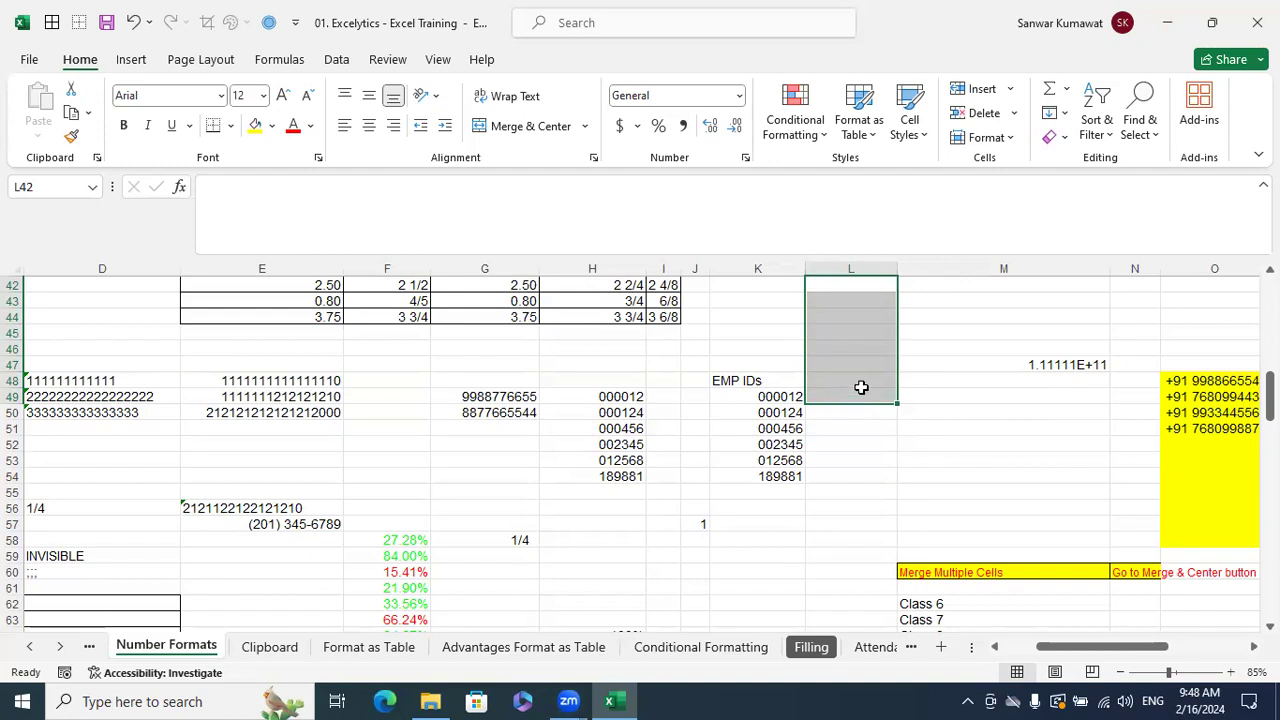
pyautogui.scroll(1, 861, 387)
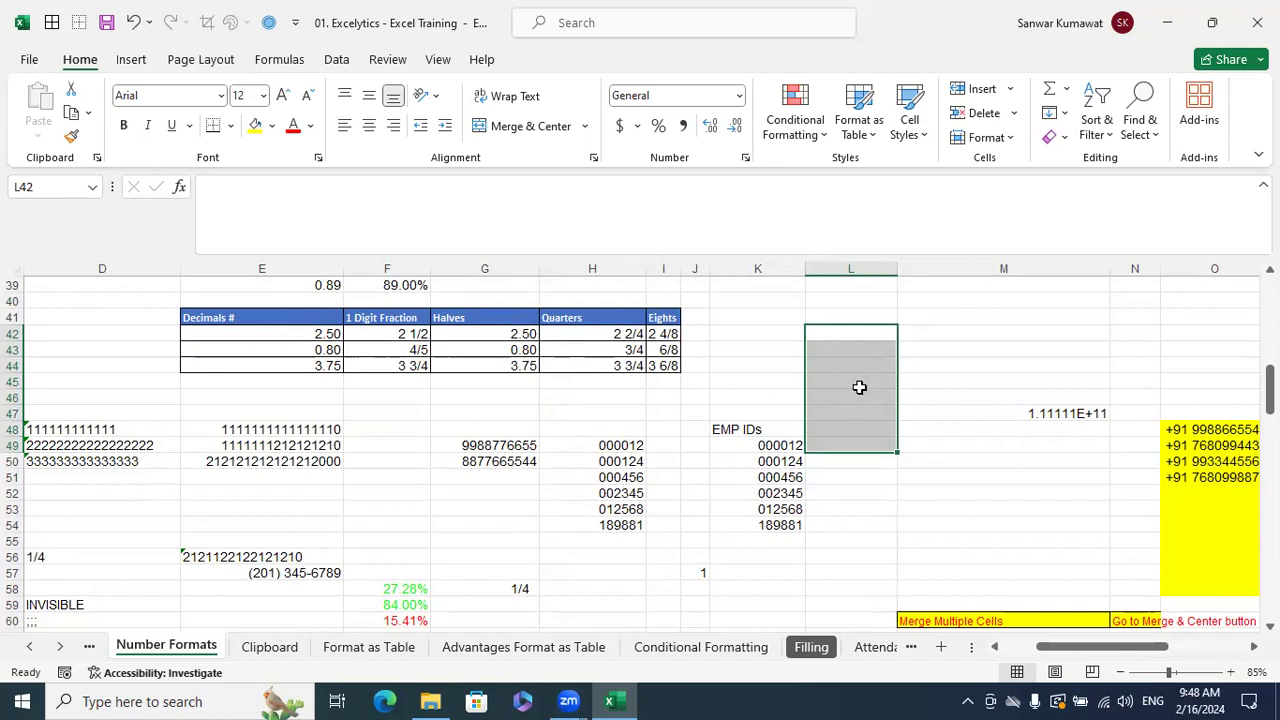
pyautogui.hotkey('ctrl', '1')
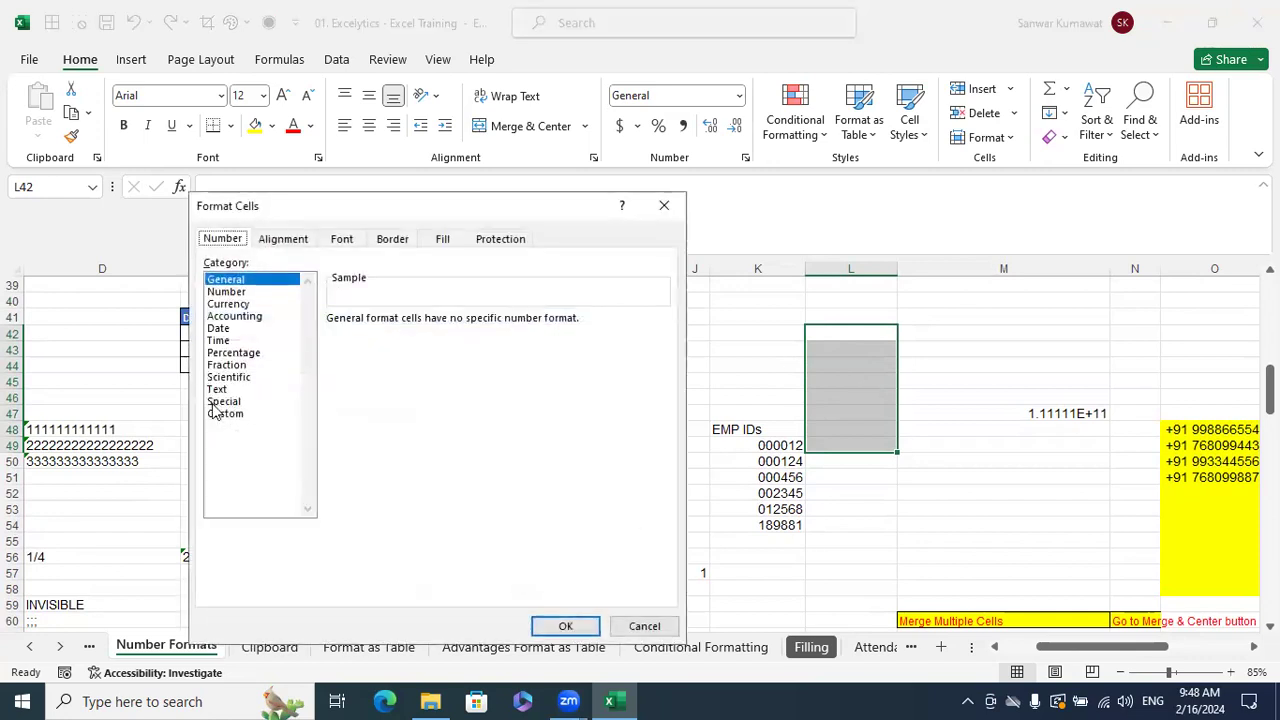
pyautogui.click(222, 402)
pyautogui.click(224, 414)
pyautogui.click(372, 337)
pyautogui.press('BackSpace')
pyautogui.press('BackSpace')
pyautogui.press('BackSpace')
pyautogui.press('BackSpace')
pyautogui.press('BackSpace')
pyautogui.write('+91 ')
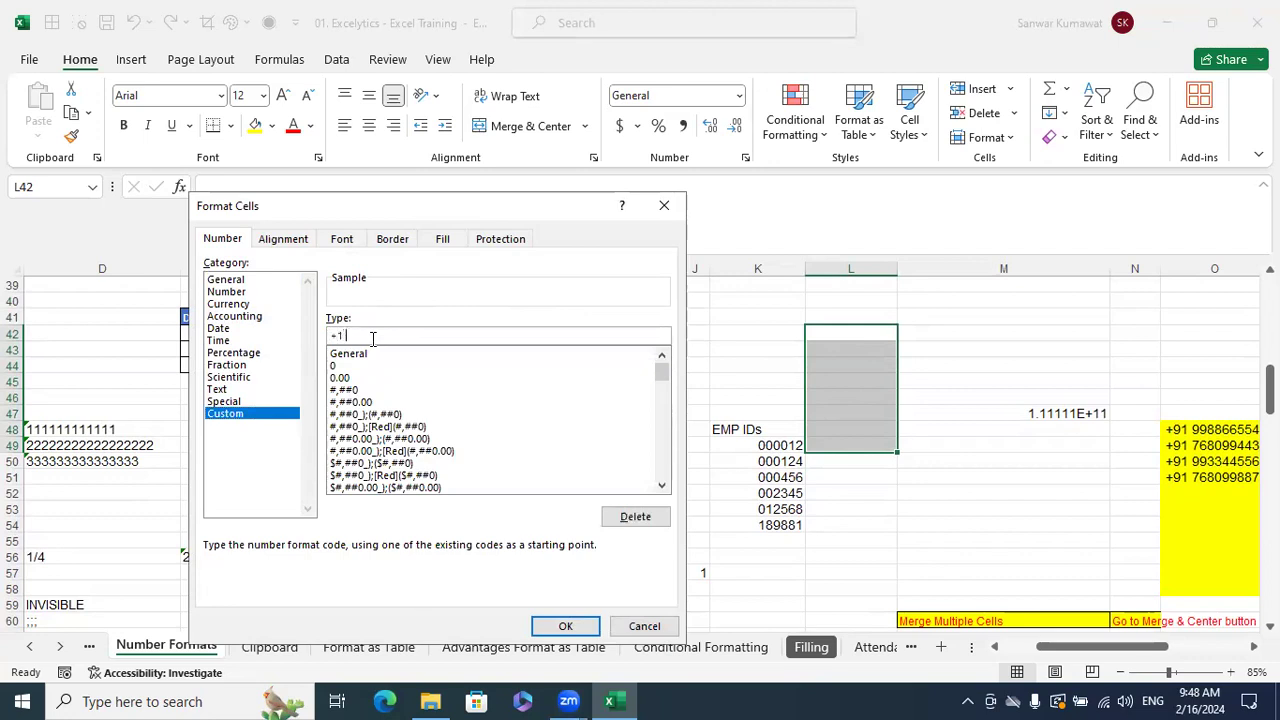
pyautogui.write('000-000-0000')
pyautogui.press('Return')
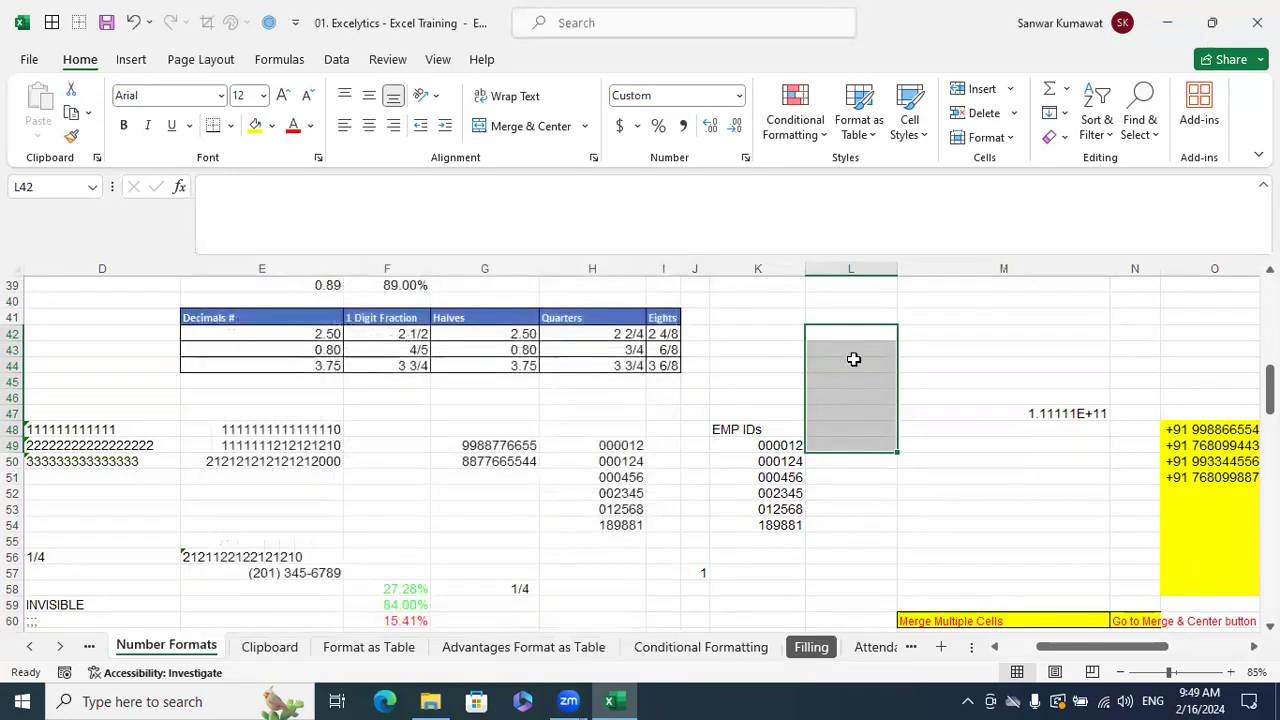
pyautogui.click(850, 336)
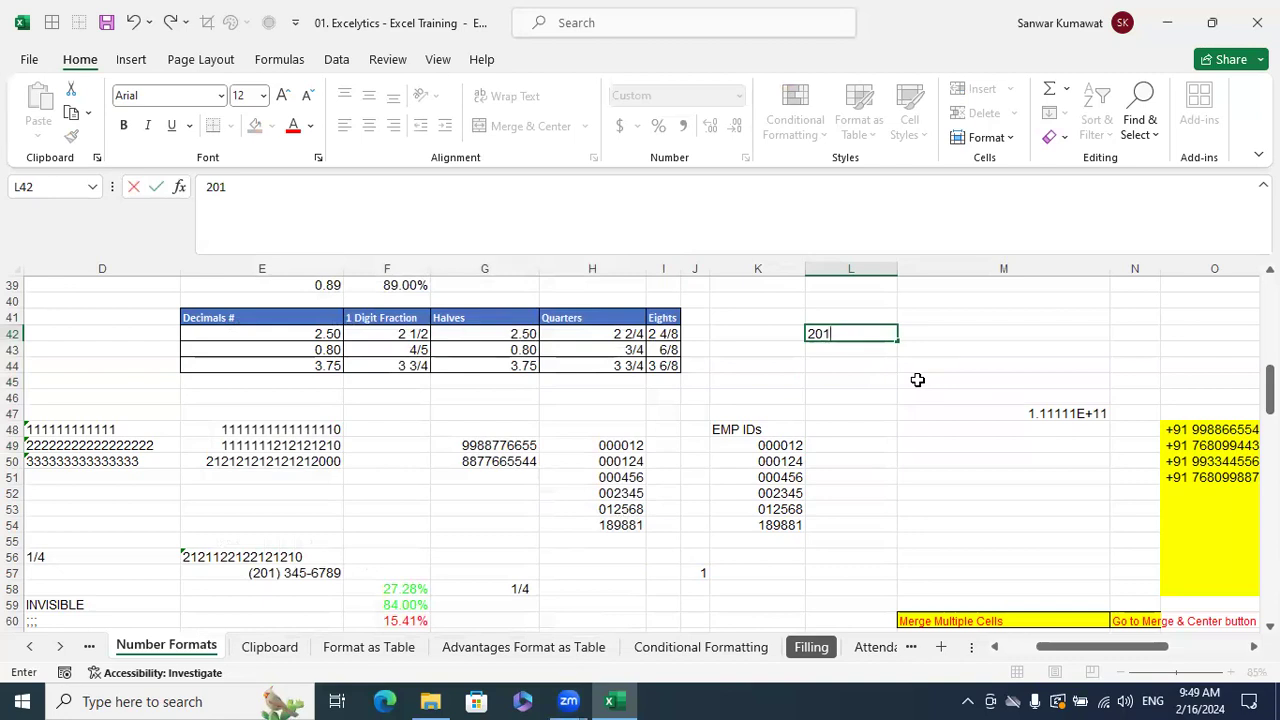
# - Enter two ten-digit sample numbers in L42 and L43 so they display as +1 phone numbers
pyautogui.press('Return')
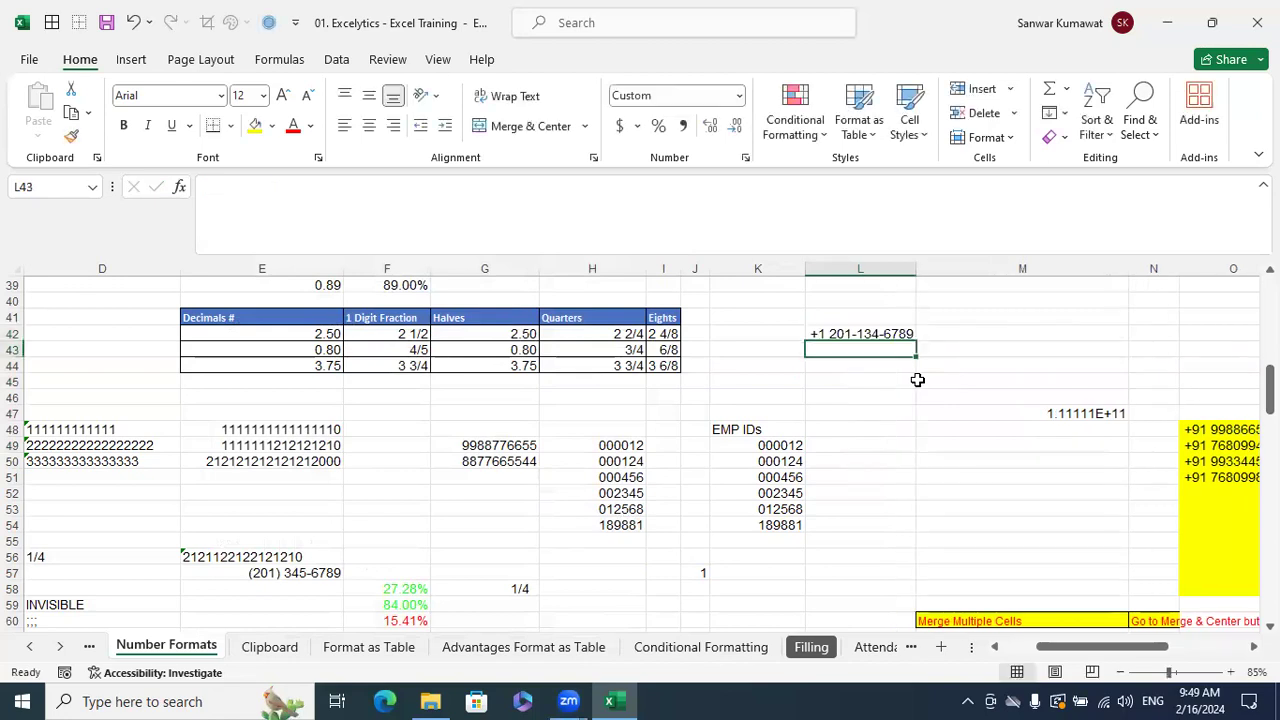
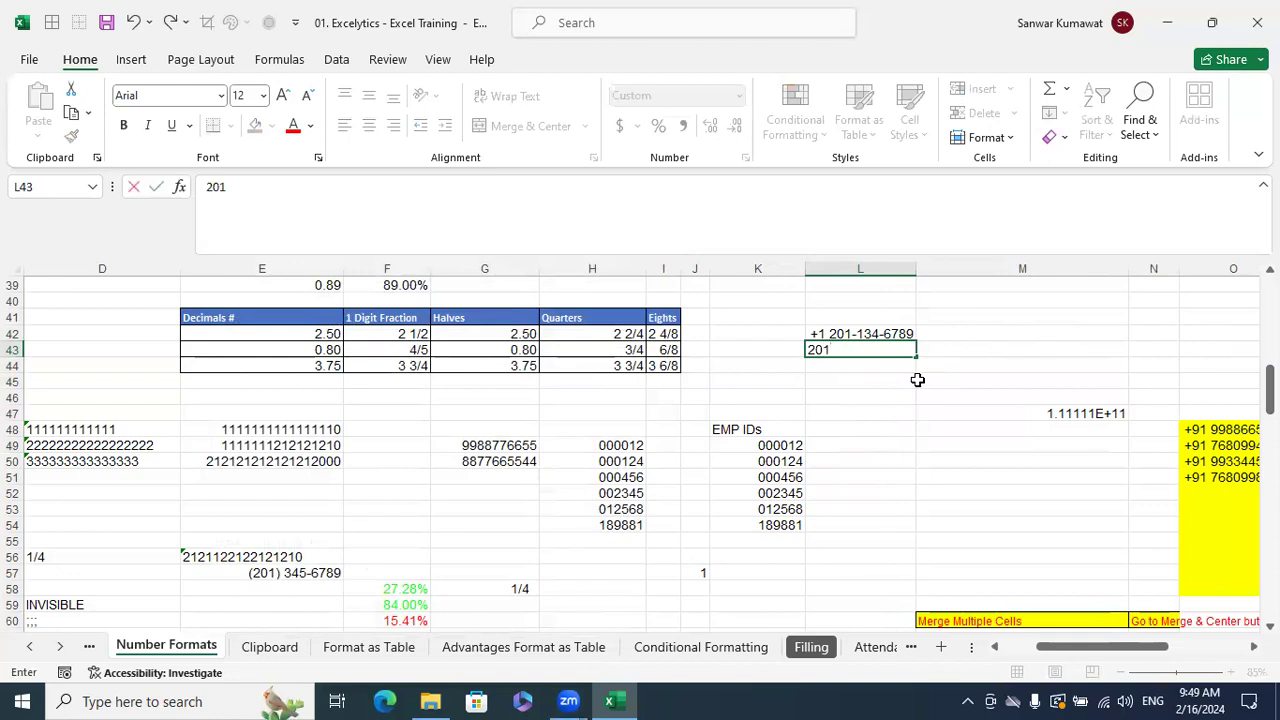
pyautogui.press('Return')
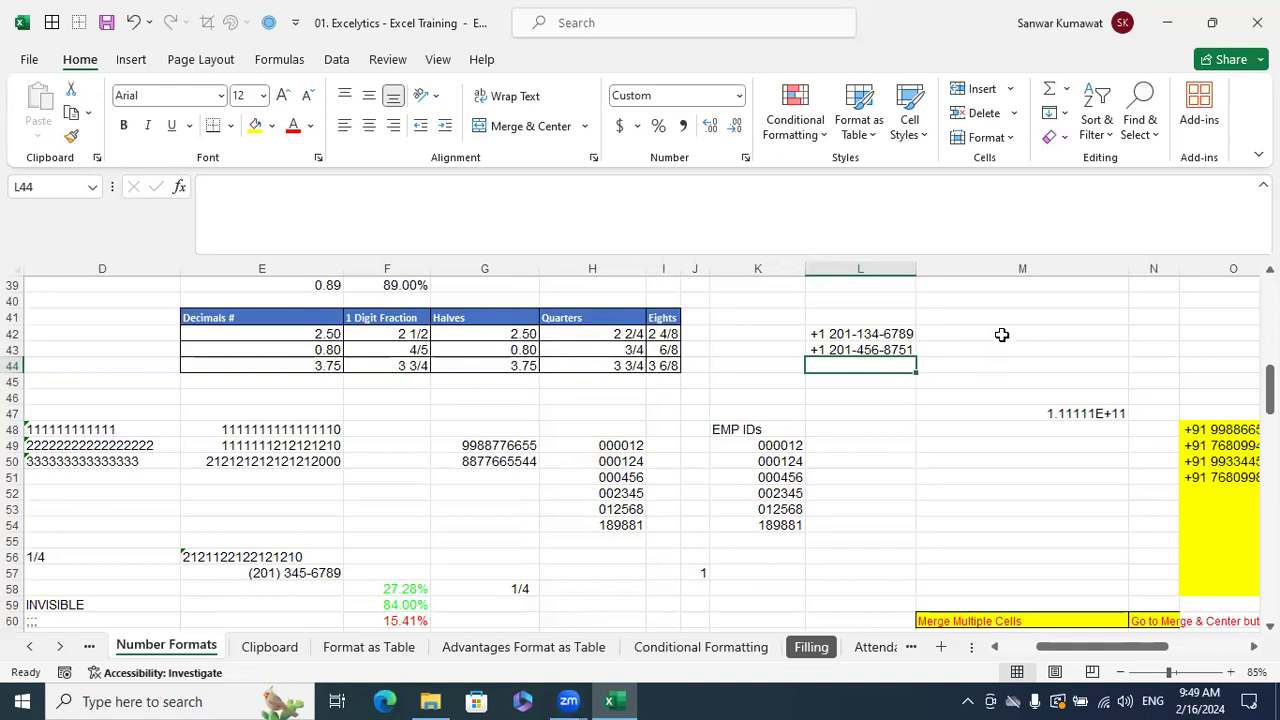
pyautogui.scroll(2, 1002, 334)
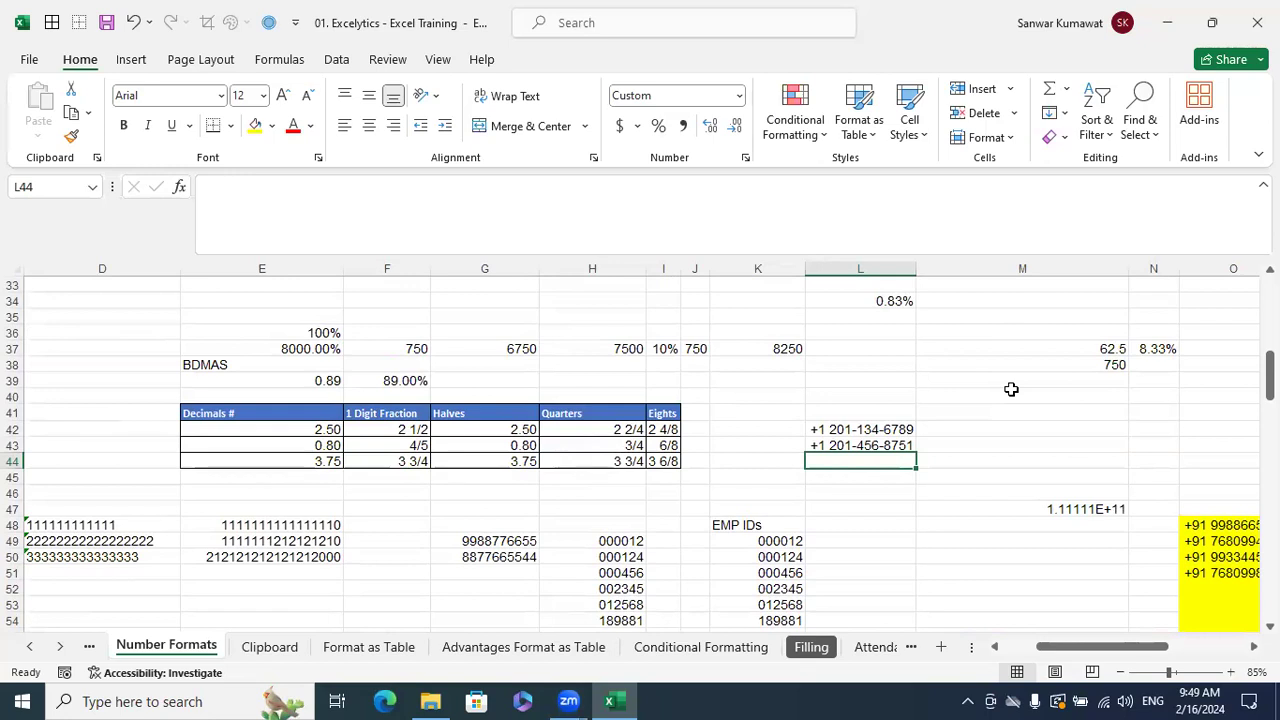
pyautogui.click(478, 543)
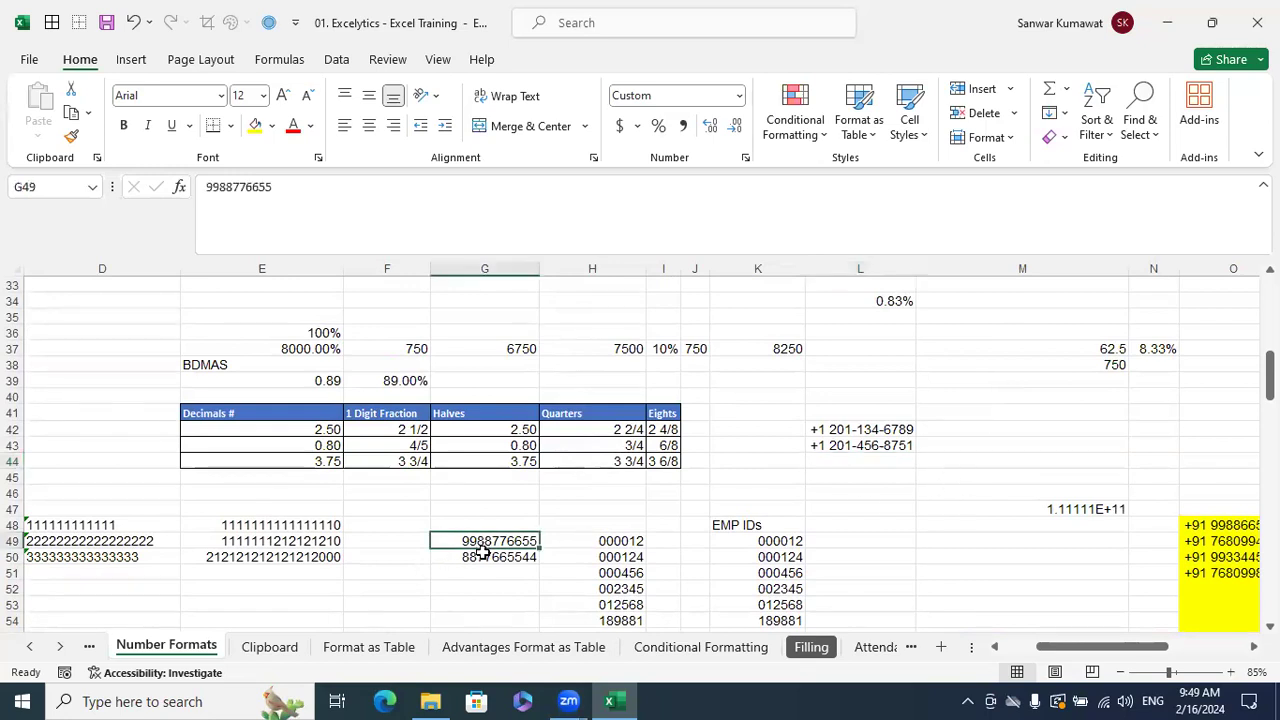
pyautogui.moveTo(478, 543); pyautogui.dragTo(483, 552)
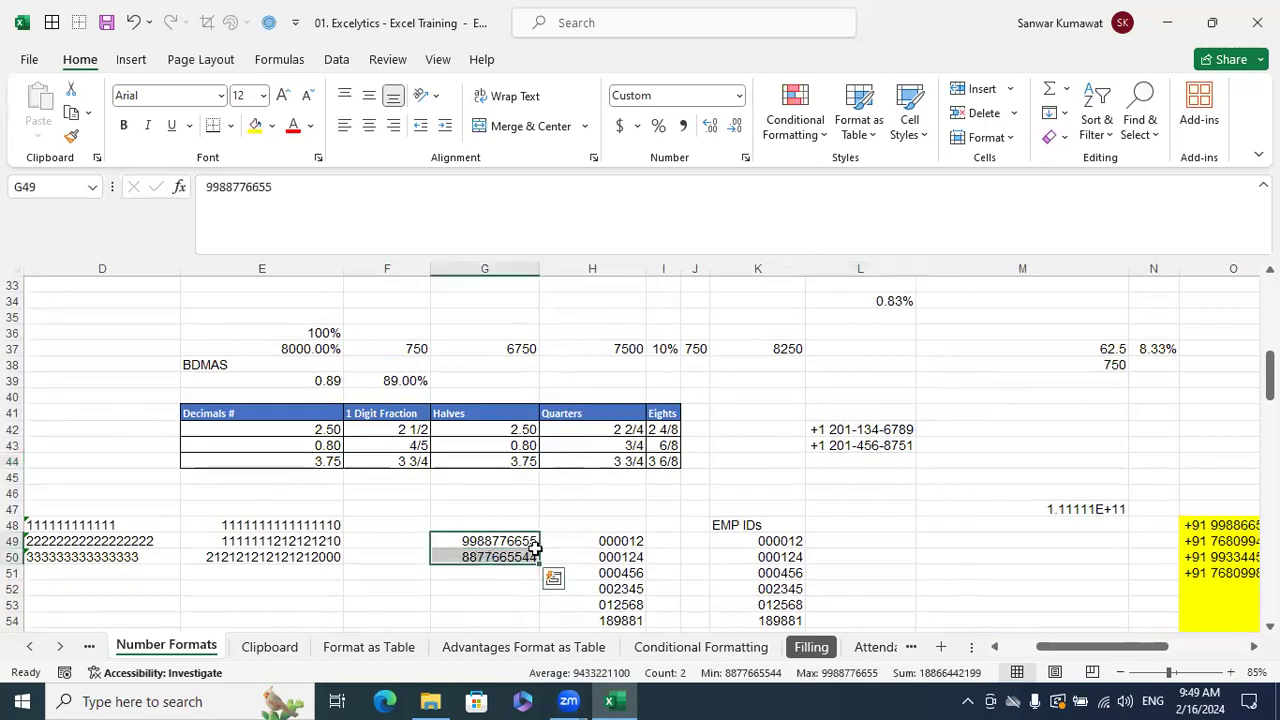
pyautogui.moveTo(850, 406); pyautogui.dragTo(858, 445)
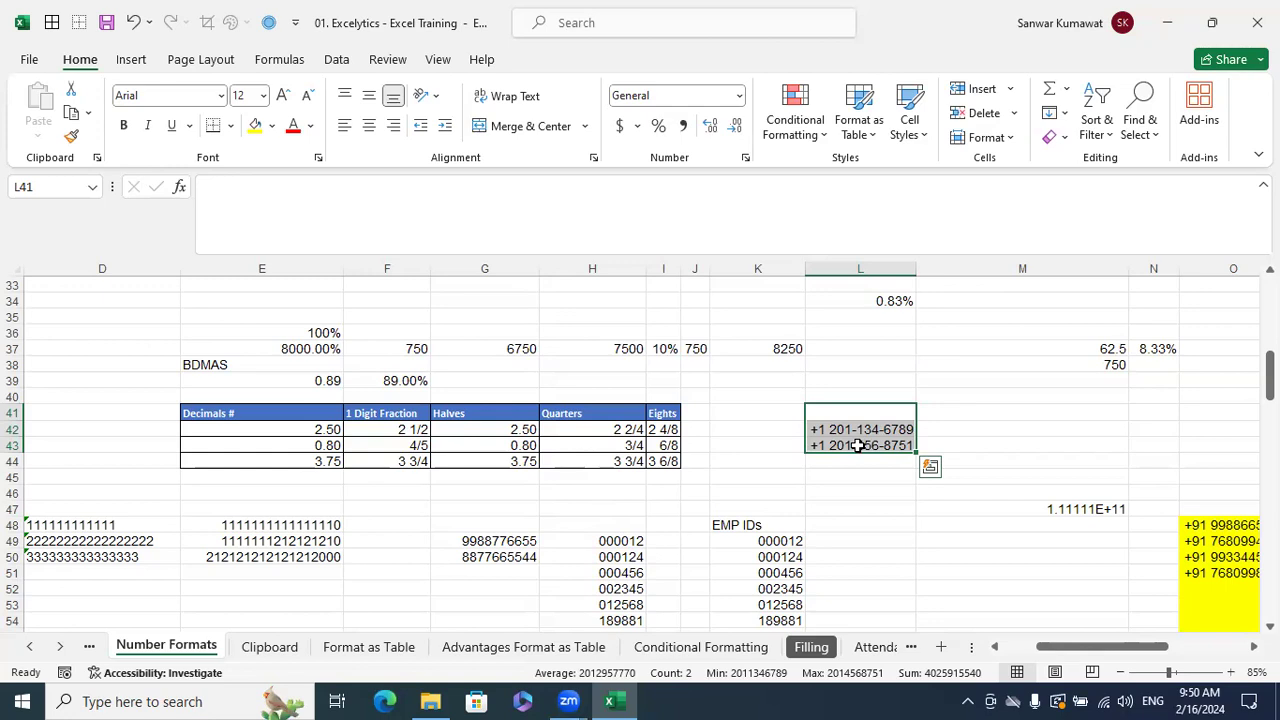
pyautogui.click(969, 264)
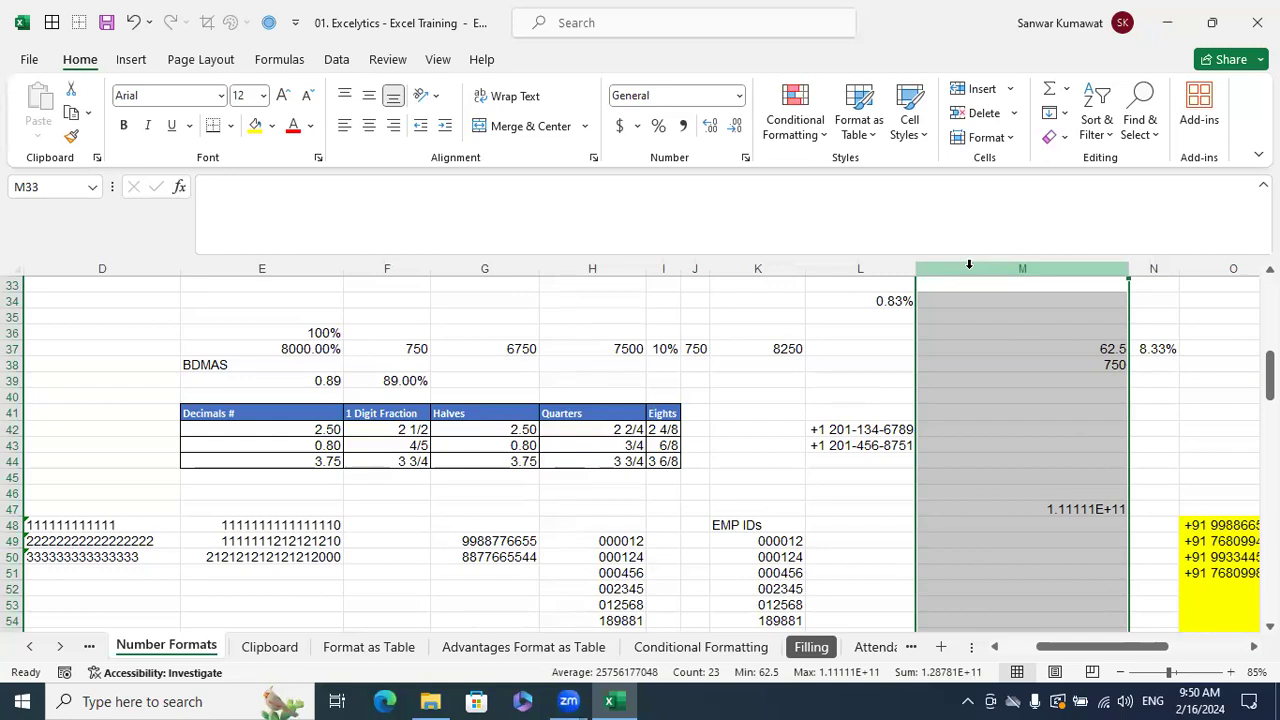
pyautogui.moveTo(1014, 394); pyautogui.dragTo(1004, 452)
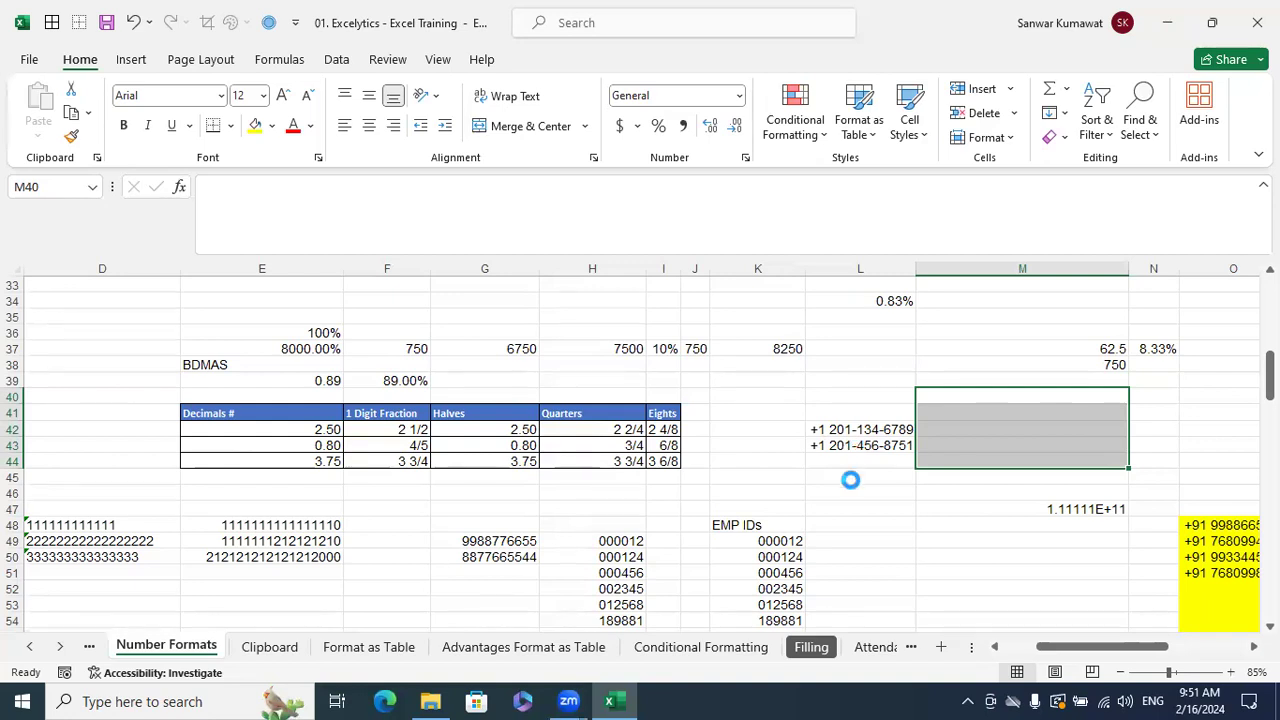
# - Check the custom format of the column L cells from L41 down, closing without changes
pyautogui.click(848, 467)
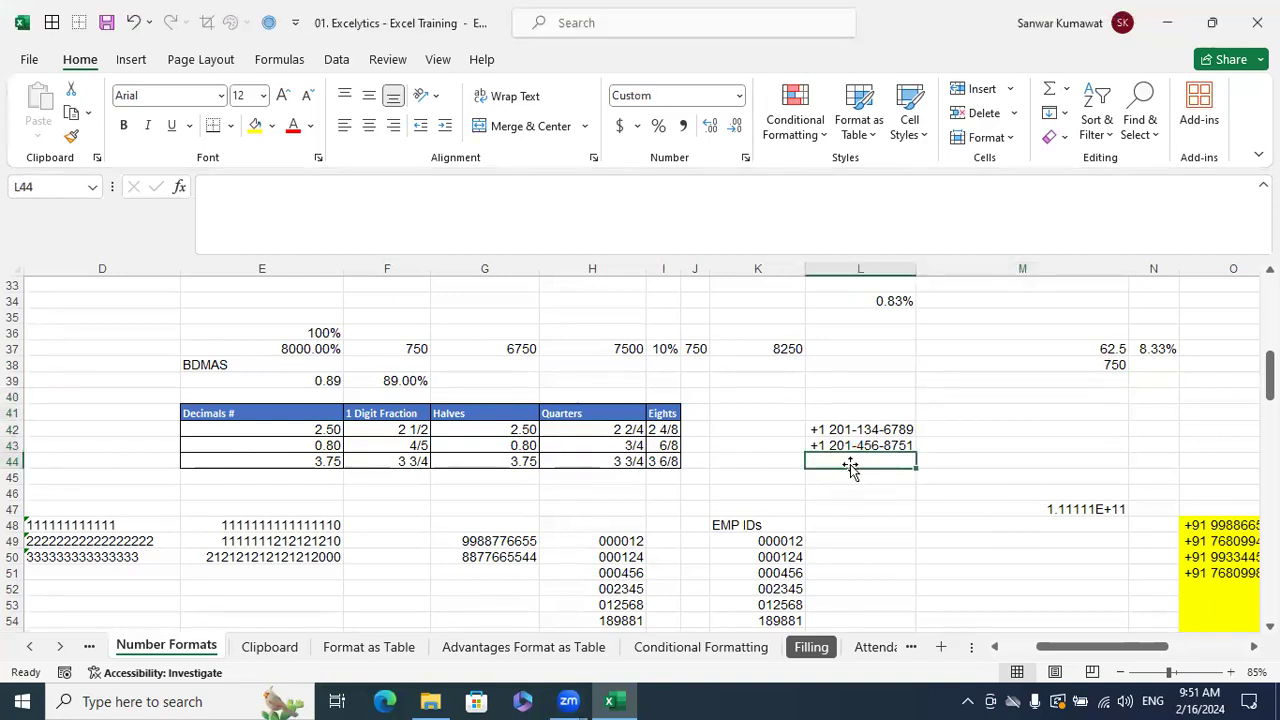
pyautogui.moveTo(861, 413); pyautogui.dragTo(841, 527)
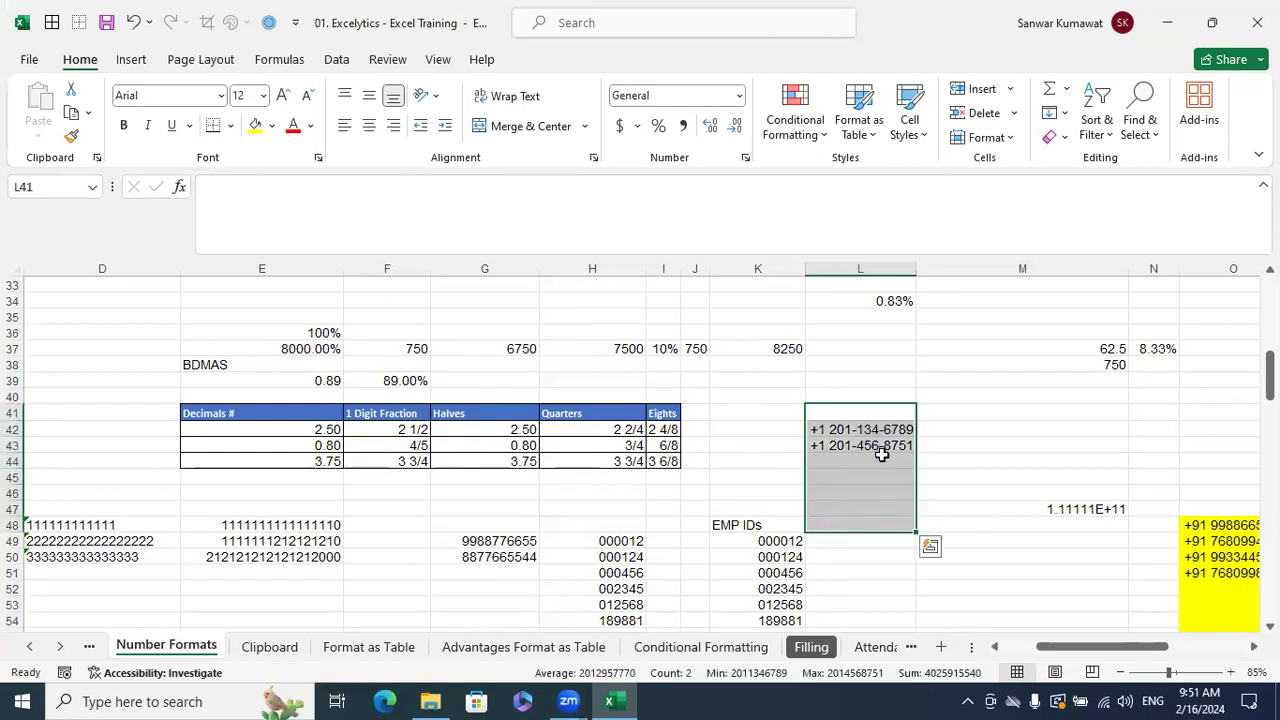
pyautogui.hotkey('ctrl', '1')
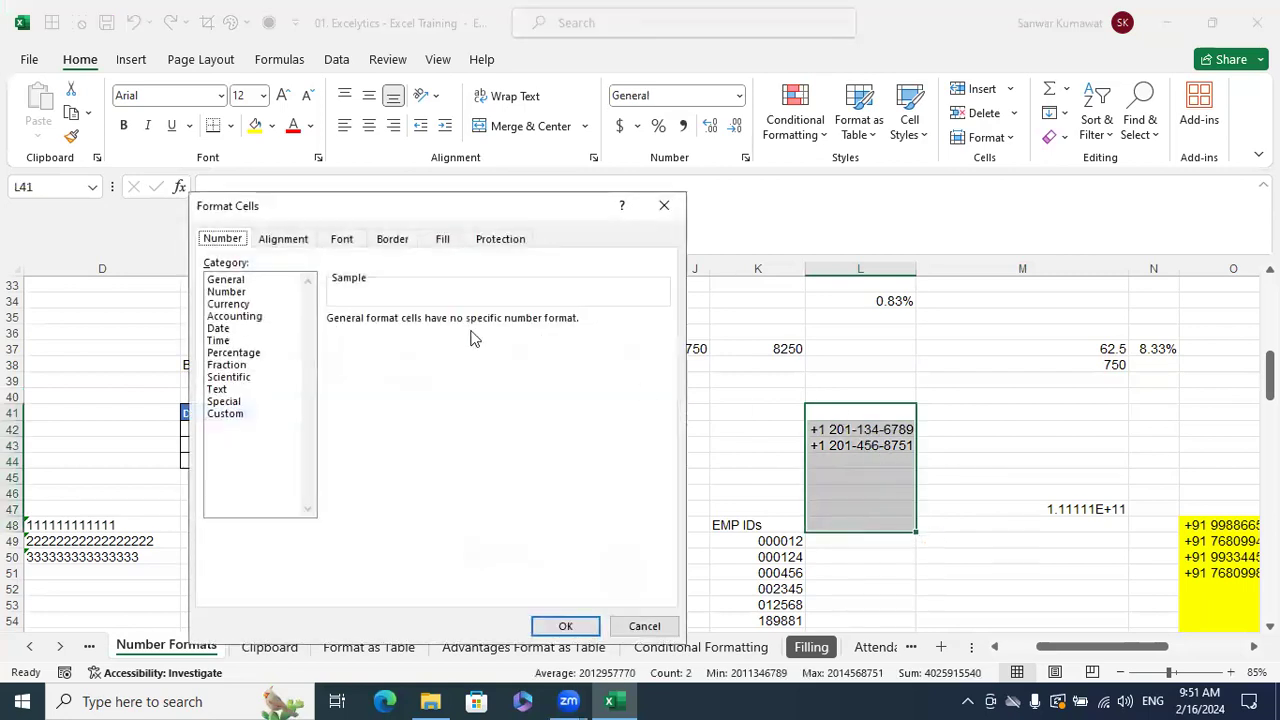
pyautogui.click(251, 416)
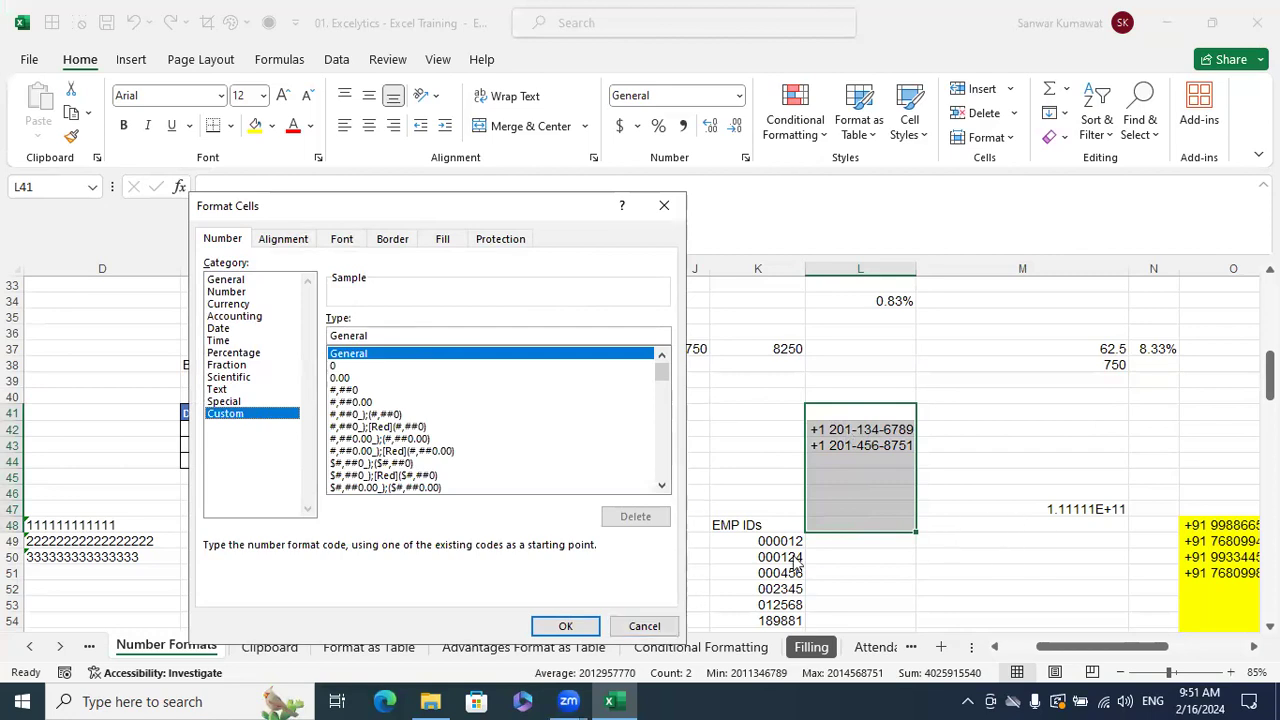
pyautogui.click(638, 626)
pyautogui.click(882, 468)
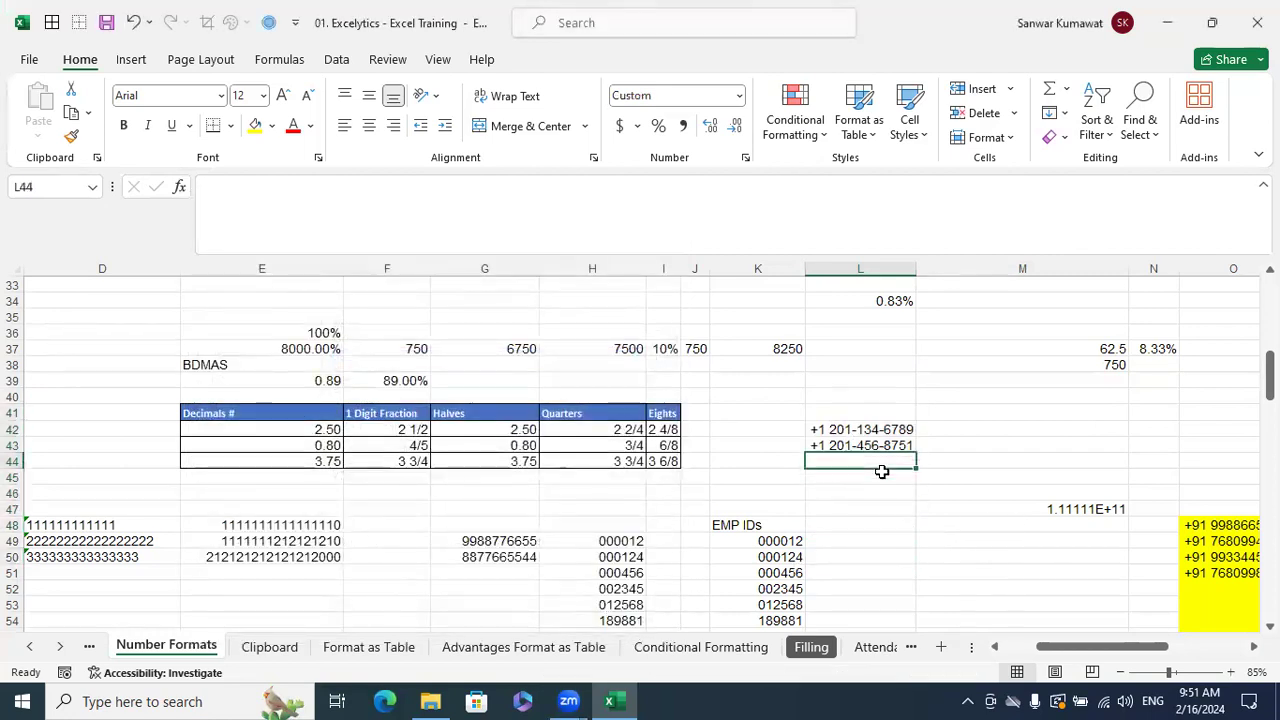
# - Copy the long numbers from G49 and G50 into L44 and L45
pyautogui.click(512, 545)
pyautogui.hotkey('ctrl', 'c')
pyautogui.click(836, 461)
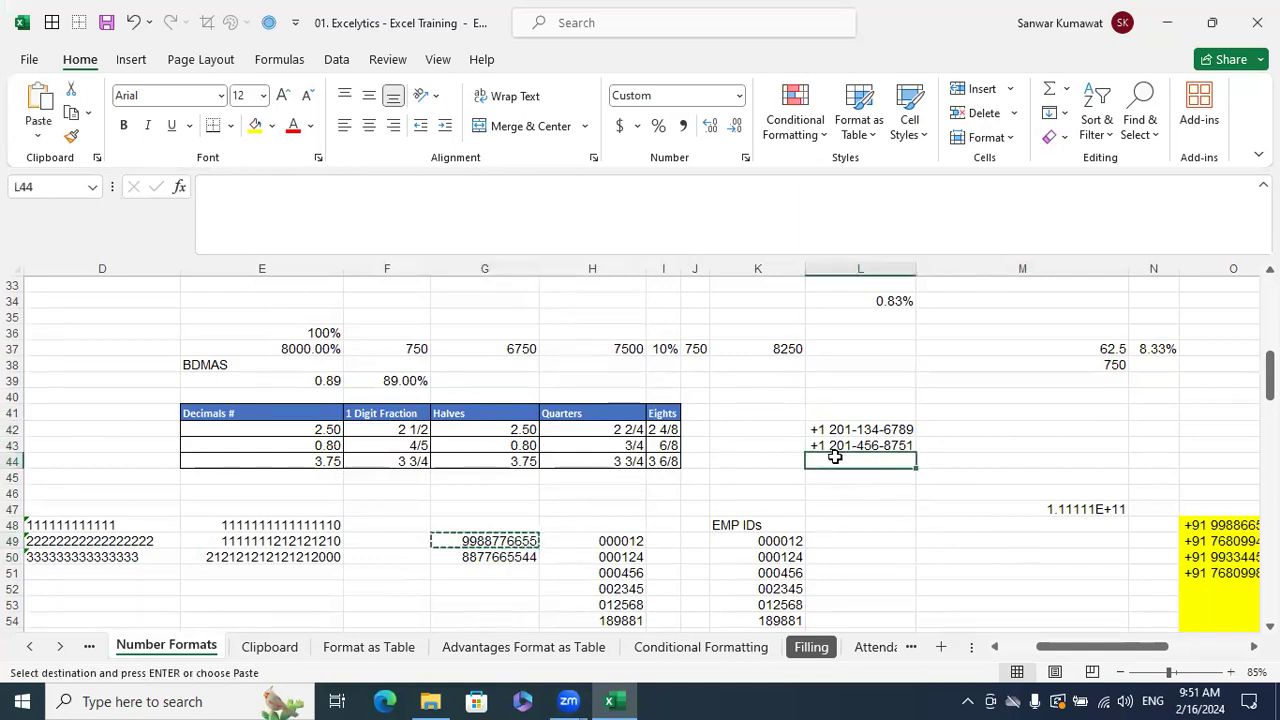
pyautogui.hotkey('ctrl', 'v')
pyautogui.click(520, 557)
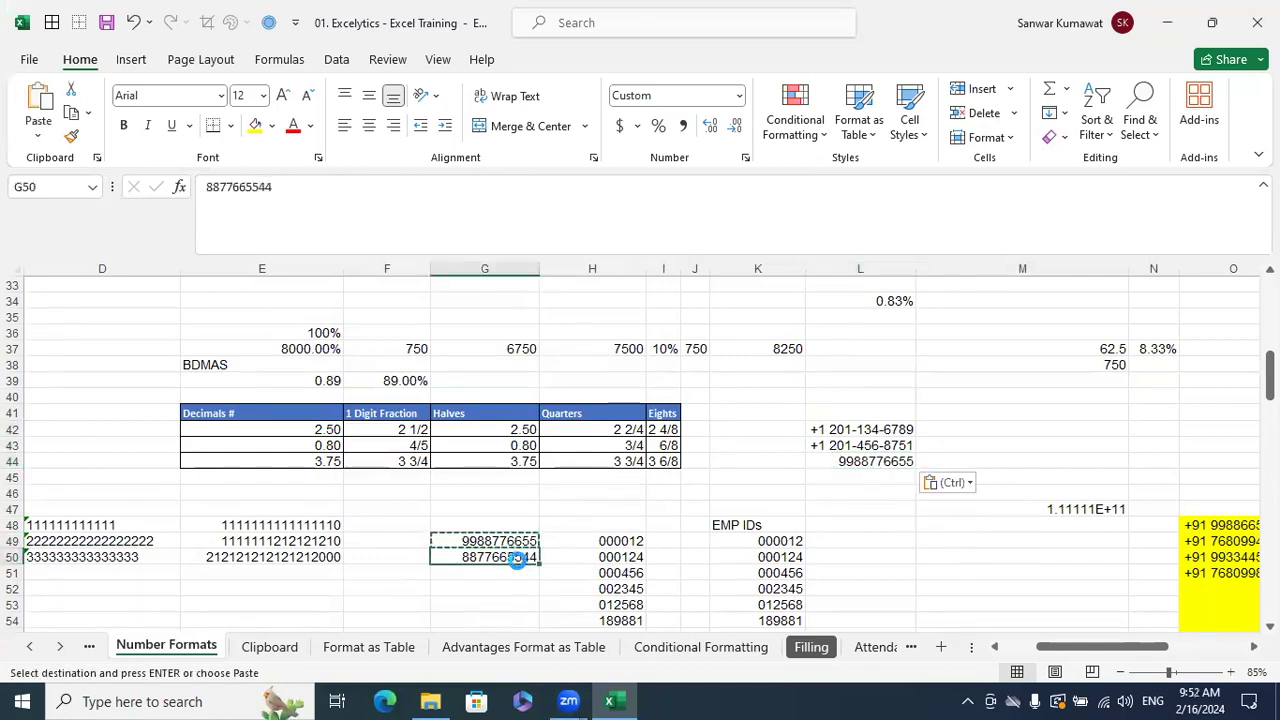
pyautogui.hotkey('ctrl', 'c')
pyautogui.click(840, 477)
pyautogui.hotkey('ctrl', 'v')
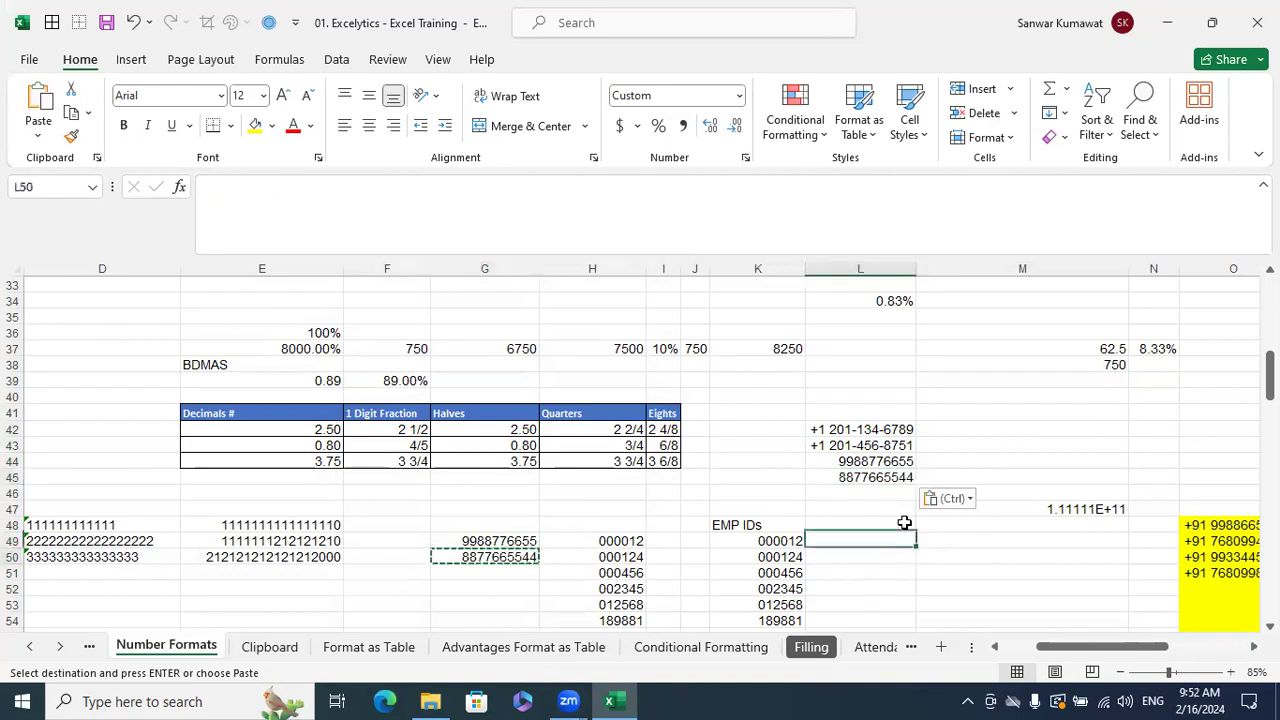
pyautogui.click(905, 555)
pyautogui.moveTo(872, 461); pyautogui.dragTo(872, 477)
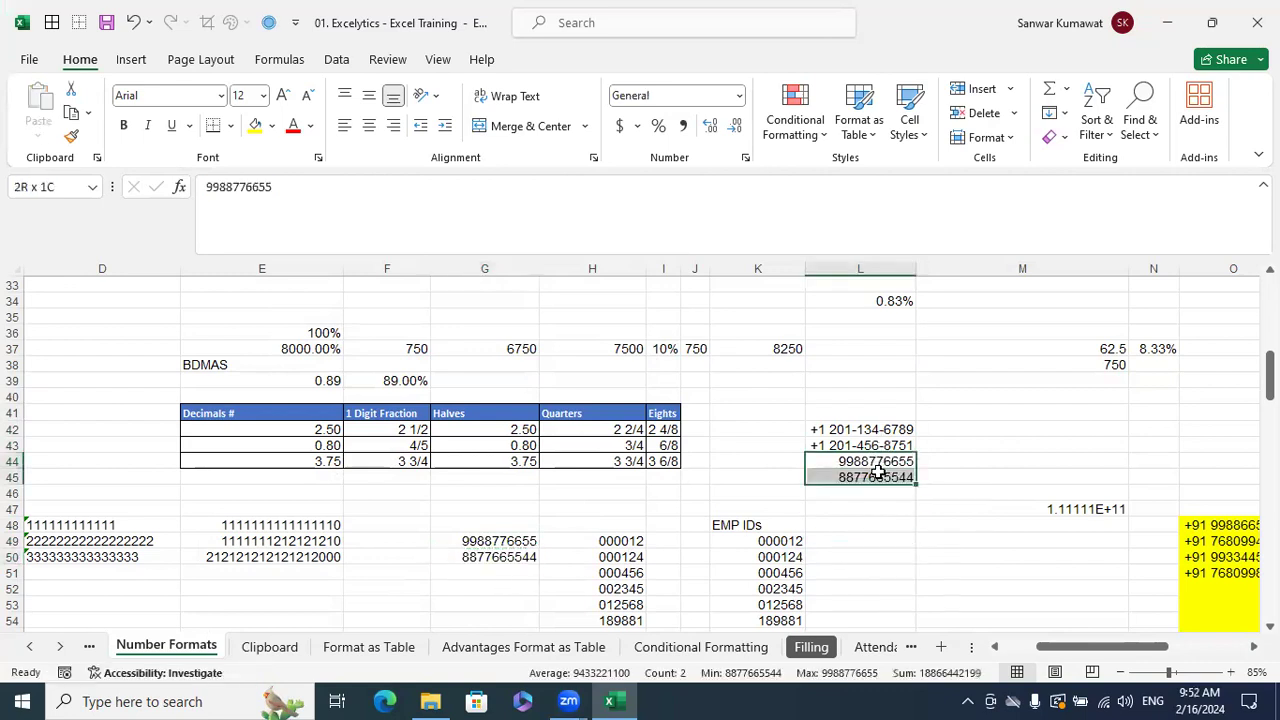
pyautogui.hotkey('ctrl', '1')
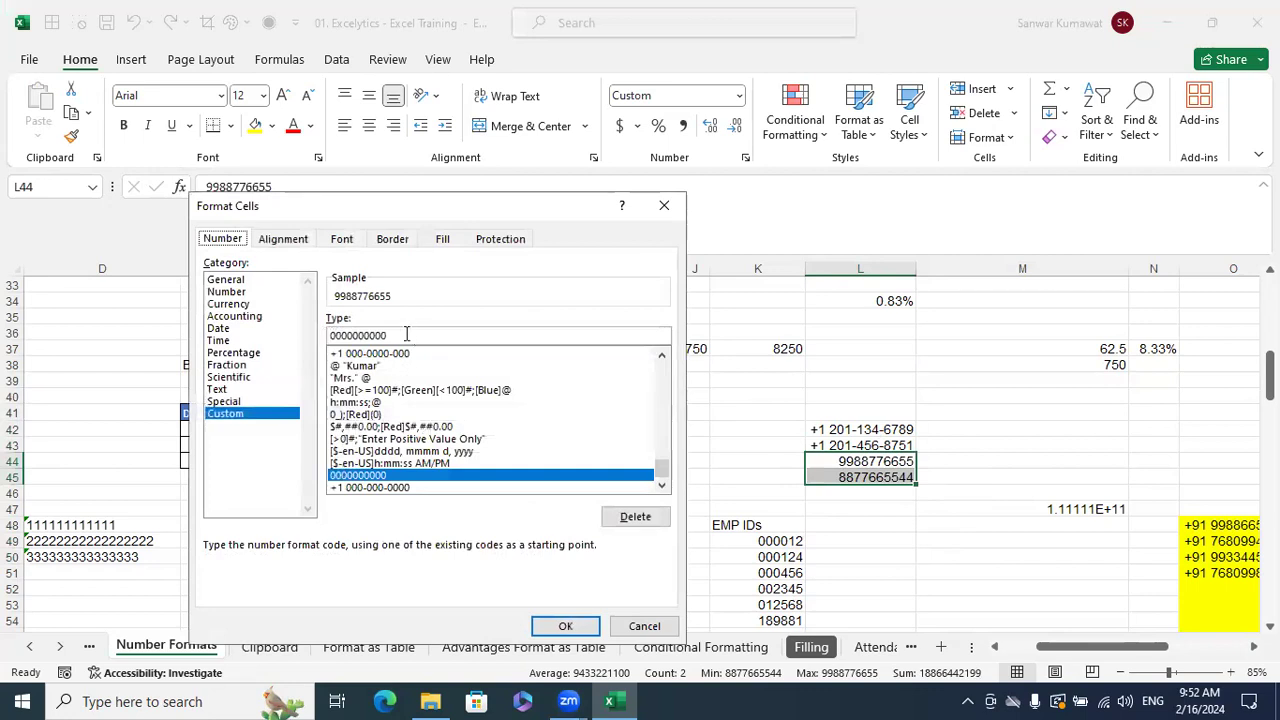
pyautogui.press('BackSpace')
pyautogui.press('BackSpace')
pyautogui.press('BackSpace')
pyautogui.press('BackSpace')
pyautogui.press('BackSpace')
pyautogui.press('BackSpace')
pyautogui.press('BackSpace')
pyautogui.press('BackSpace')
pyautogui.press('BackSpace')
pyautogui.press('BackSpace')
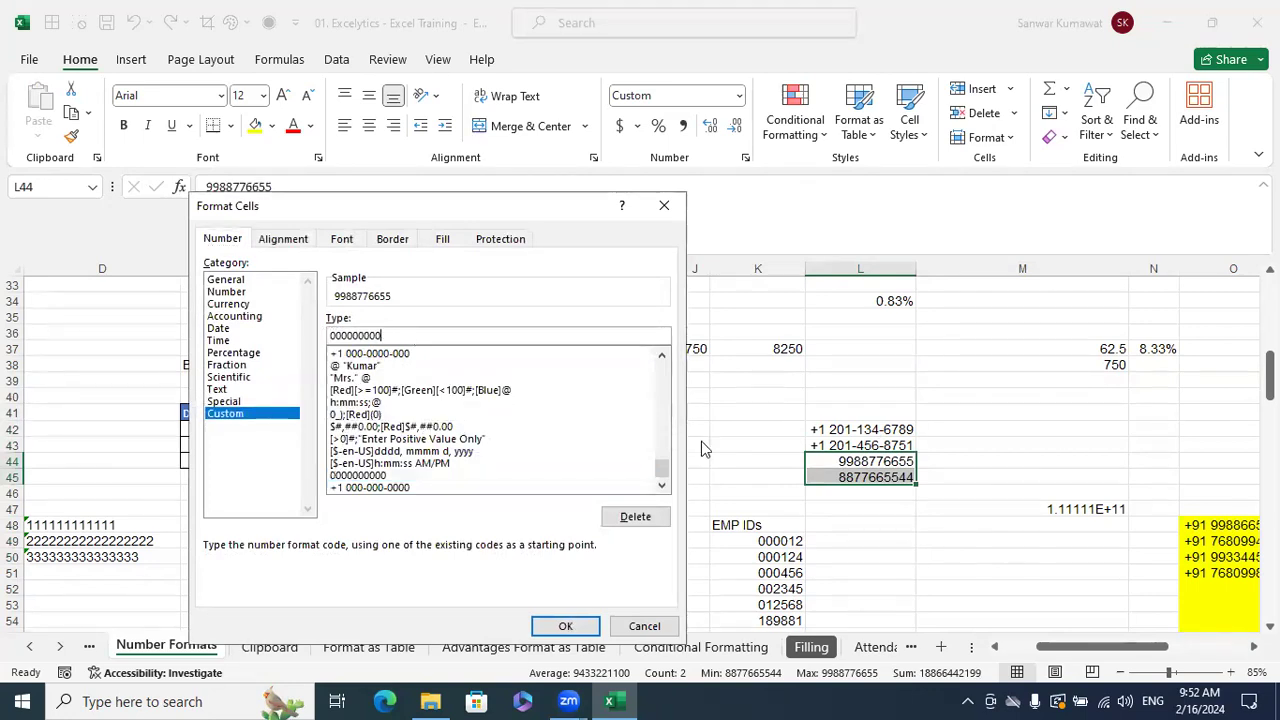
pyautogui.write('+91 0000000000')
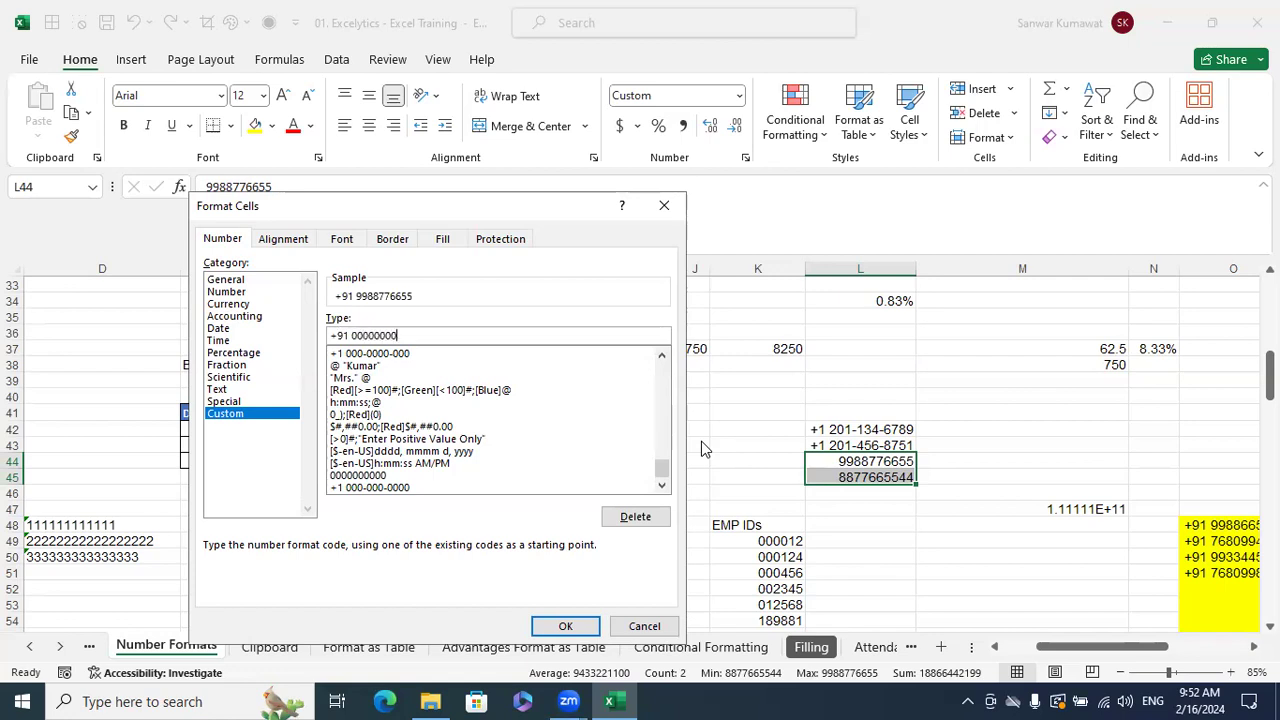
pyautogui.click(565, 625)
pyautogui.click(966, 553)
# - Review the custom format codes of all four numbers in L42:L45 without changing them
pyautogui.moveTo(862, 432); pyautogui.dragTo(865, 478)
pyautogui.hotkey('ctrl', '1')
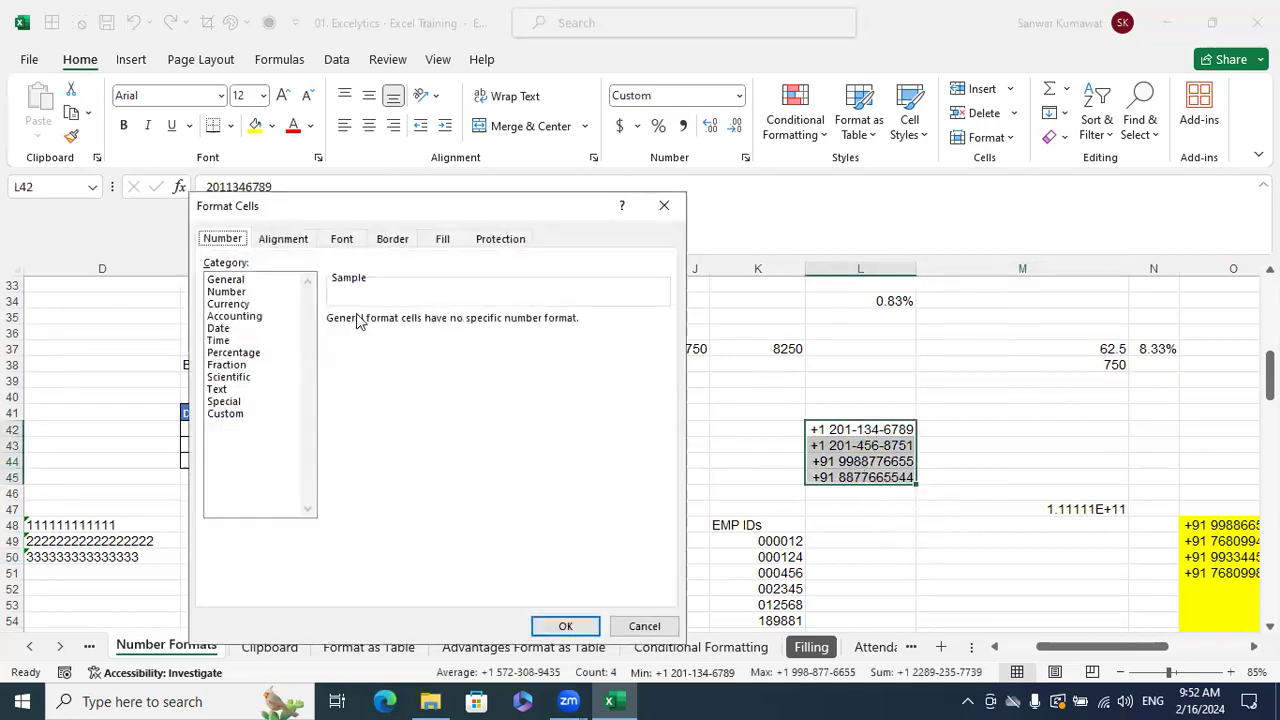
pyautogui.click(244, 414)
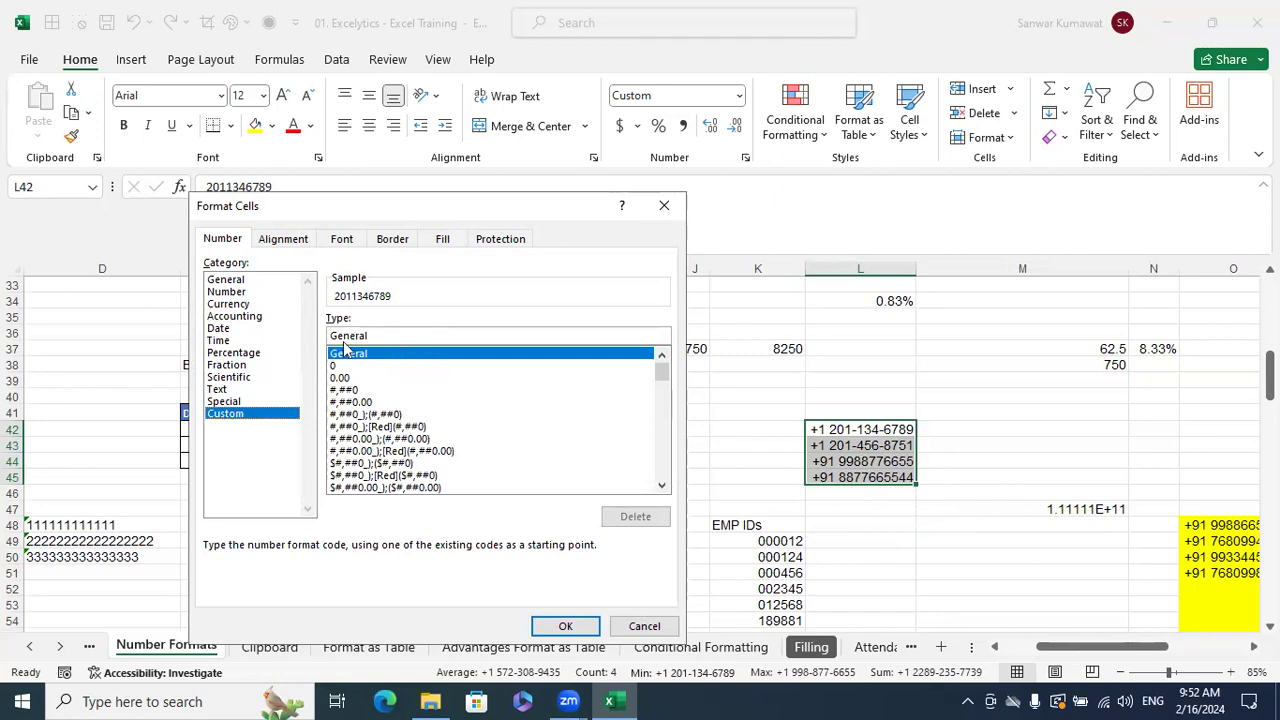
pyautogui.click(644, 626)
pyautogui.click(876, 541)
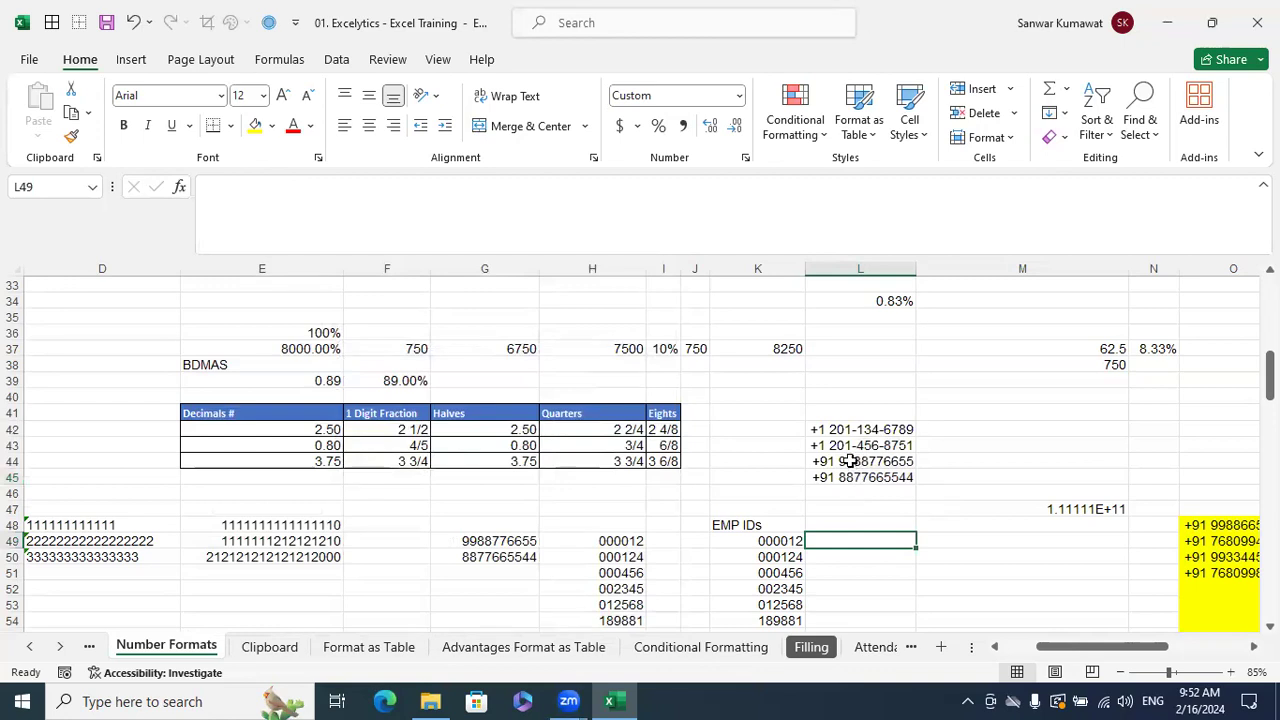
# - Remove the +1 prefix from the custom format of L42:L43
pyautogui.click(838, 432)
pyautogui.moveTo(838, 432); pyautogui.dragTo(840, 444)
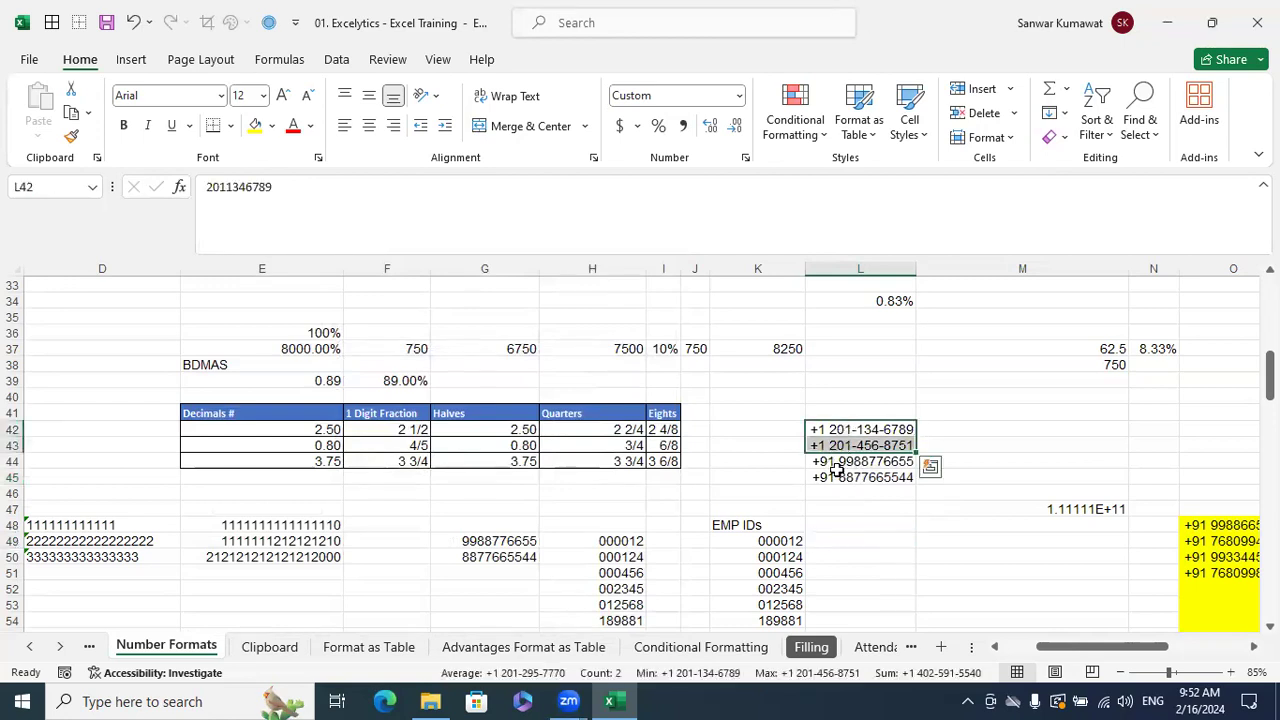
pyautogui.hotkey('ctrl', '1')
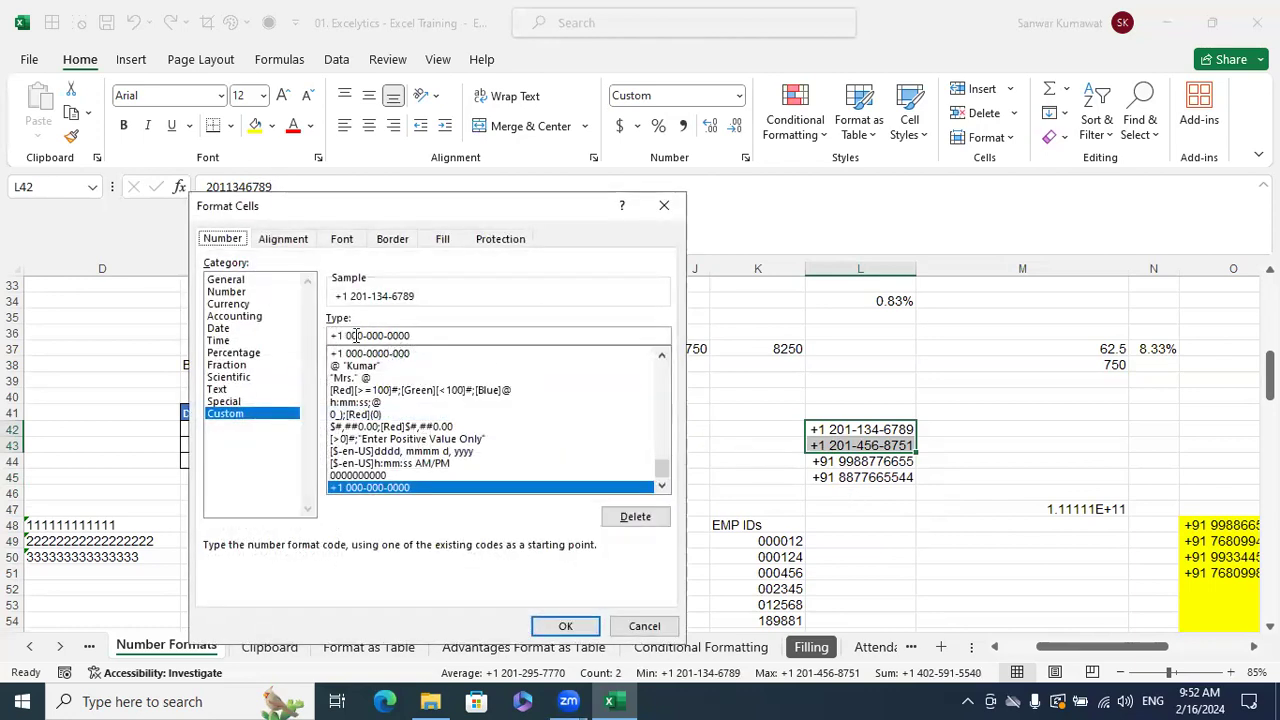
pyautogui.click(352, 333)
pyautogui.press('BackSpace')
pyautogui.press('BackSpace')
pyautogui.press('BackSpace')
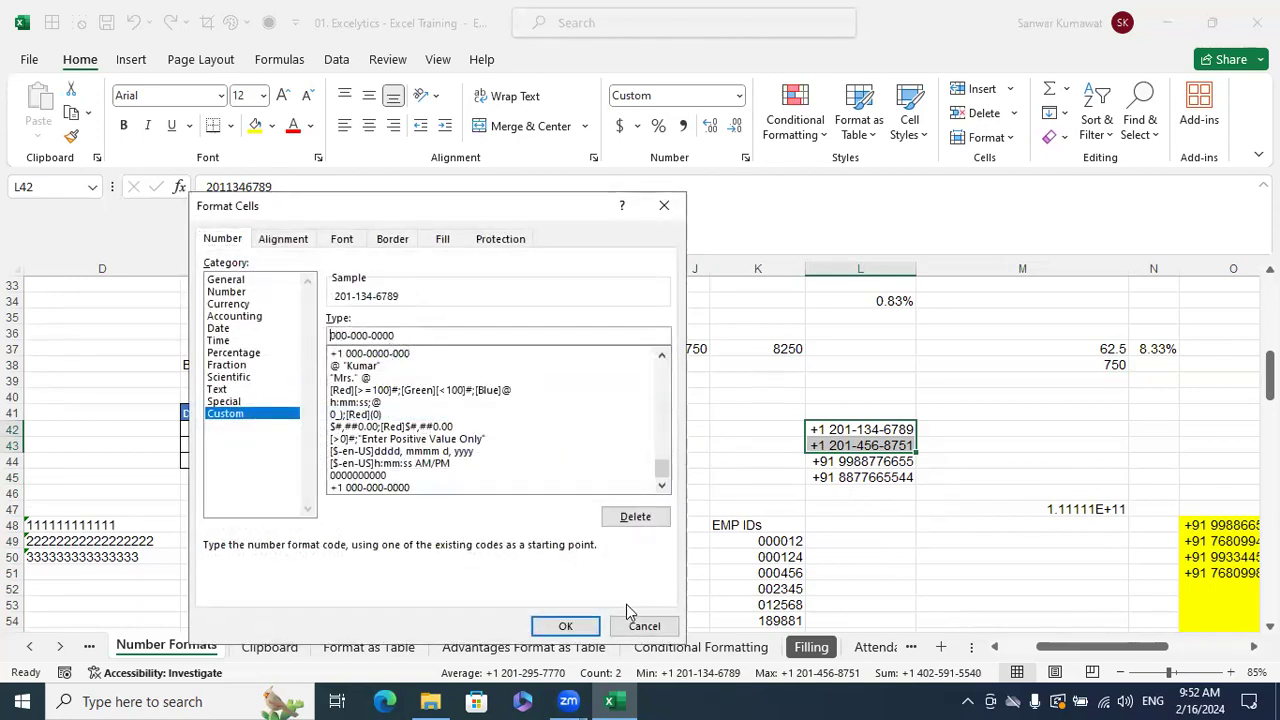
pyautogui.press('Return')
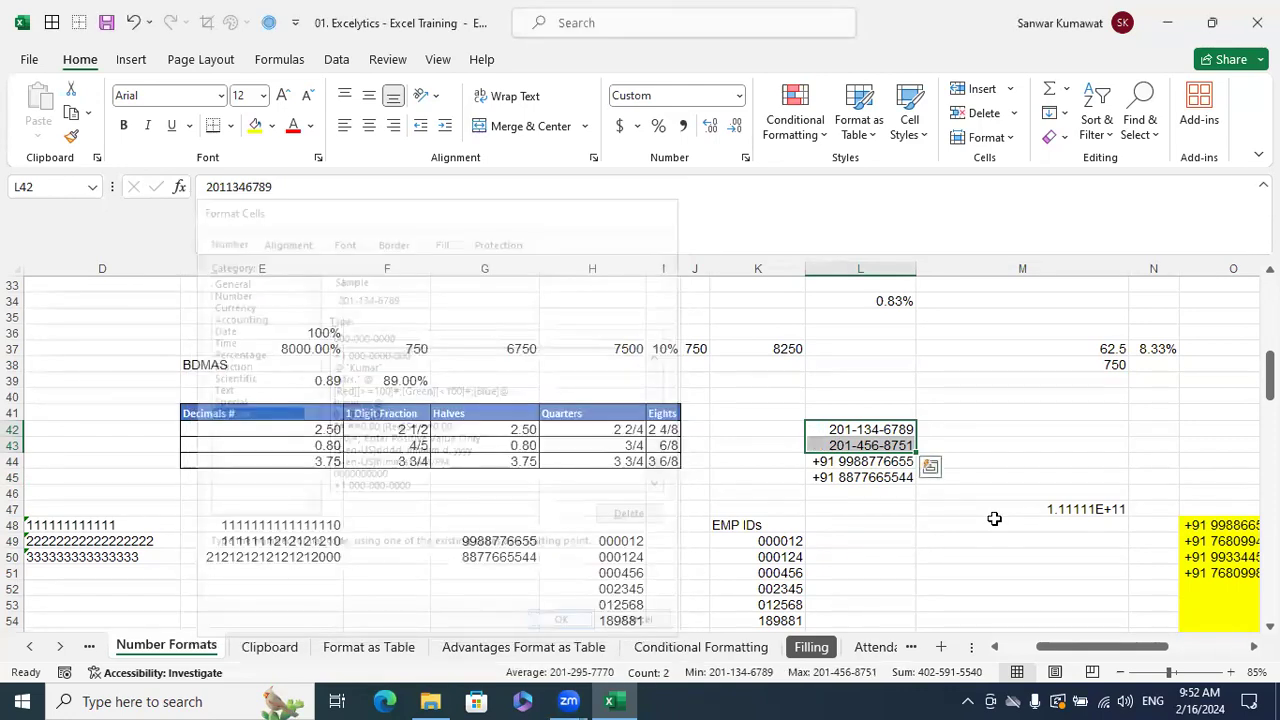
# - Remove the +91 prefix from the custom format of L44:L45
pyautogui.moveTo(860, 462); pyautogui.dragTo(862, 478)
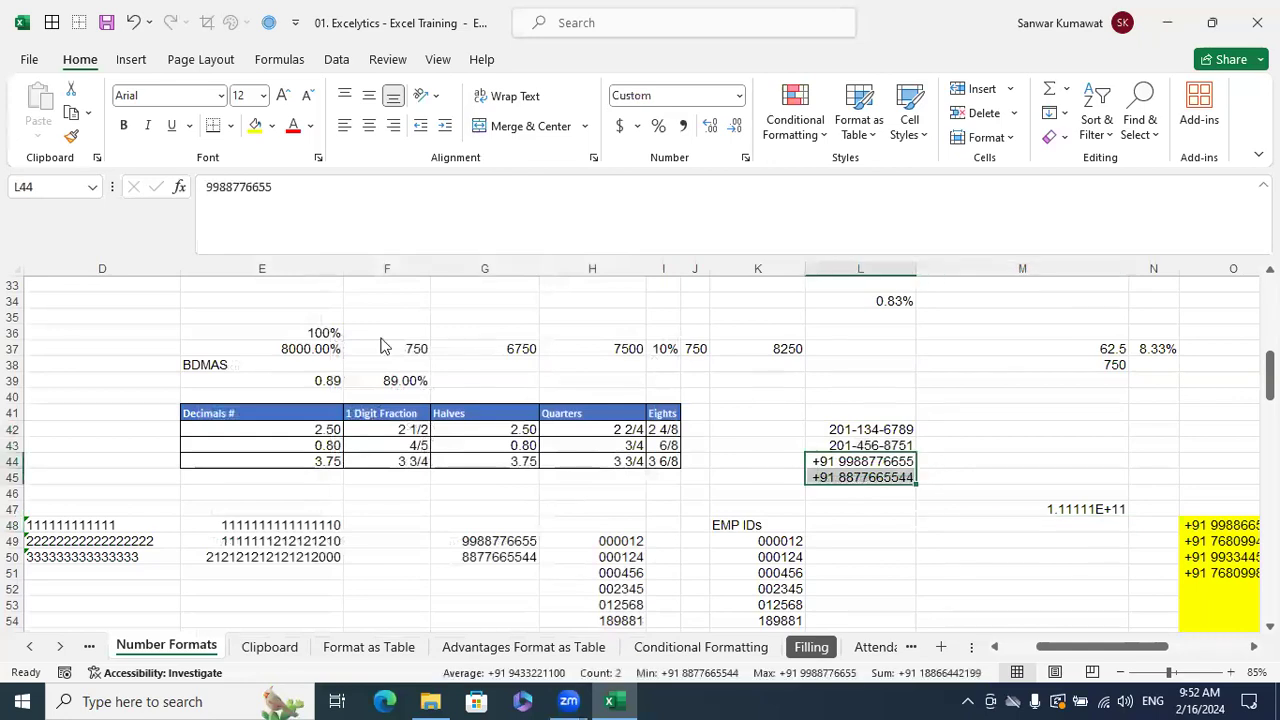
pyautogui.hotkey('ctrl', '1')
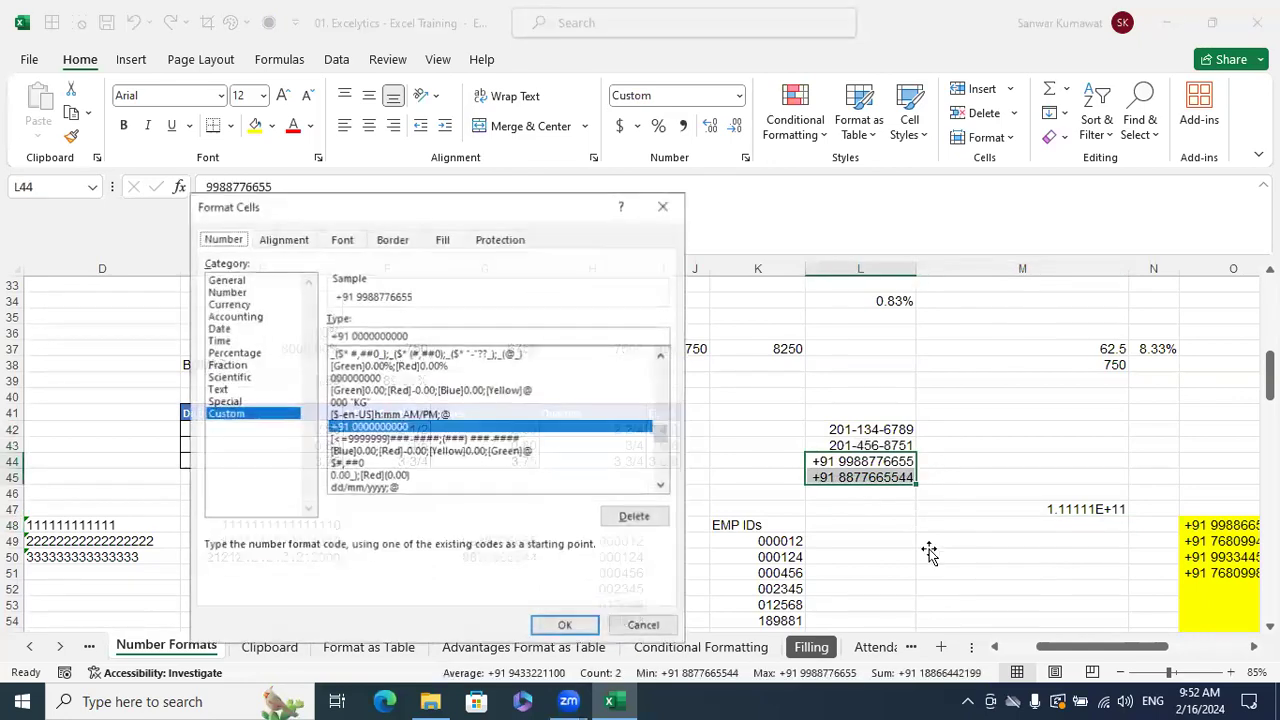
pyautogui.press('BackSpace')
pyautogui.press('BackSpace')
pyautogui.press('BackSpace')
pyautogui.press('BackSpace')
pyautogui.press('Return')
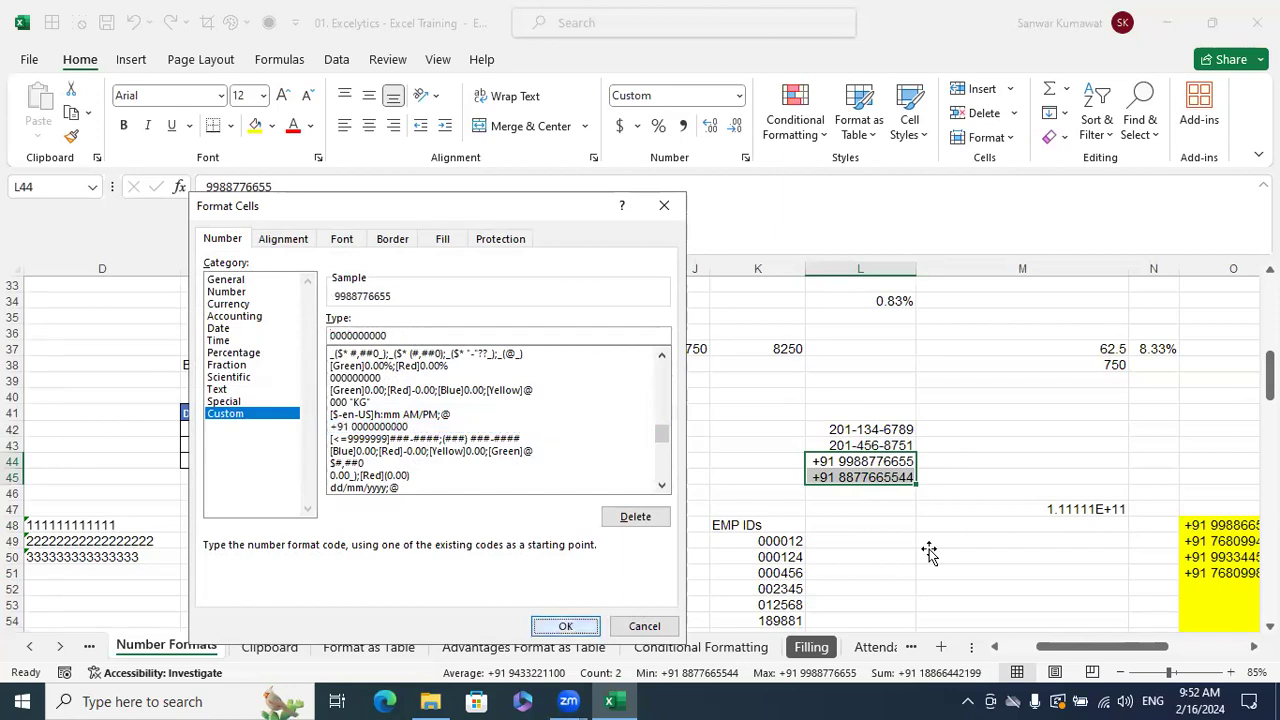
pyautogui.click(929, 553)
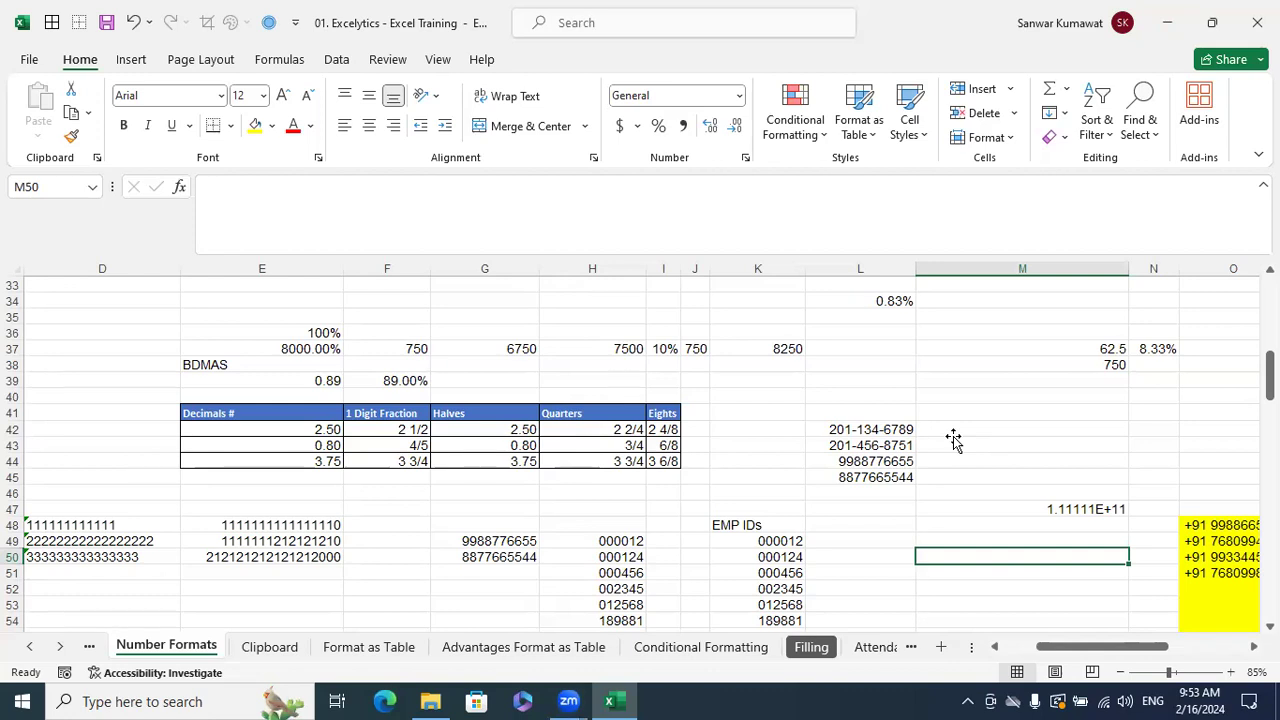
# - Move along row 42 with Ctrl+arrow keys and scroll down to the Merge Multiple Cells area
pyautogui.click(953, 436)
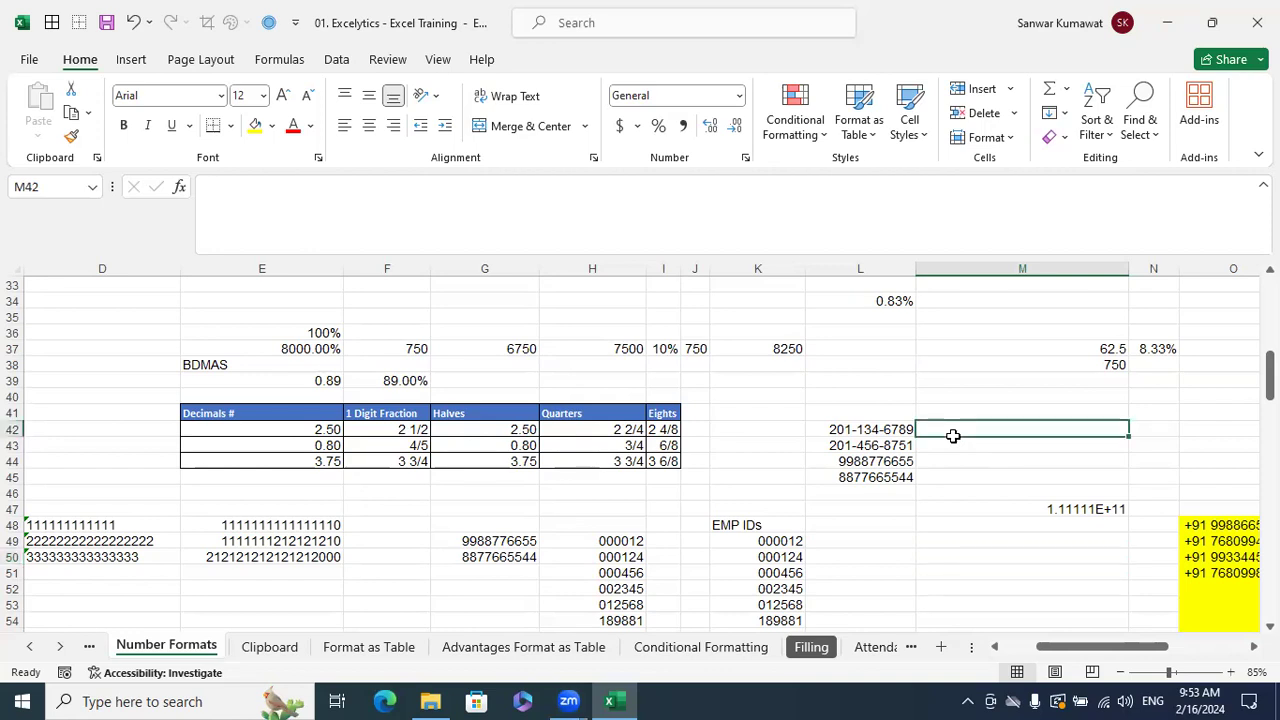
pyautogui.hotkey('ctrl', 'Left')
pyautogui.hotkey('ctrl', 'Left')
pyautogui.hotkey('ctrl', 'Left')
pyautogui.hotkey('ctrl', 'Left')
pyautogui.hotkey('ctrl', 'Left')
pyautogui.hotkey('ctrl', 'Left')
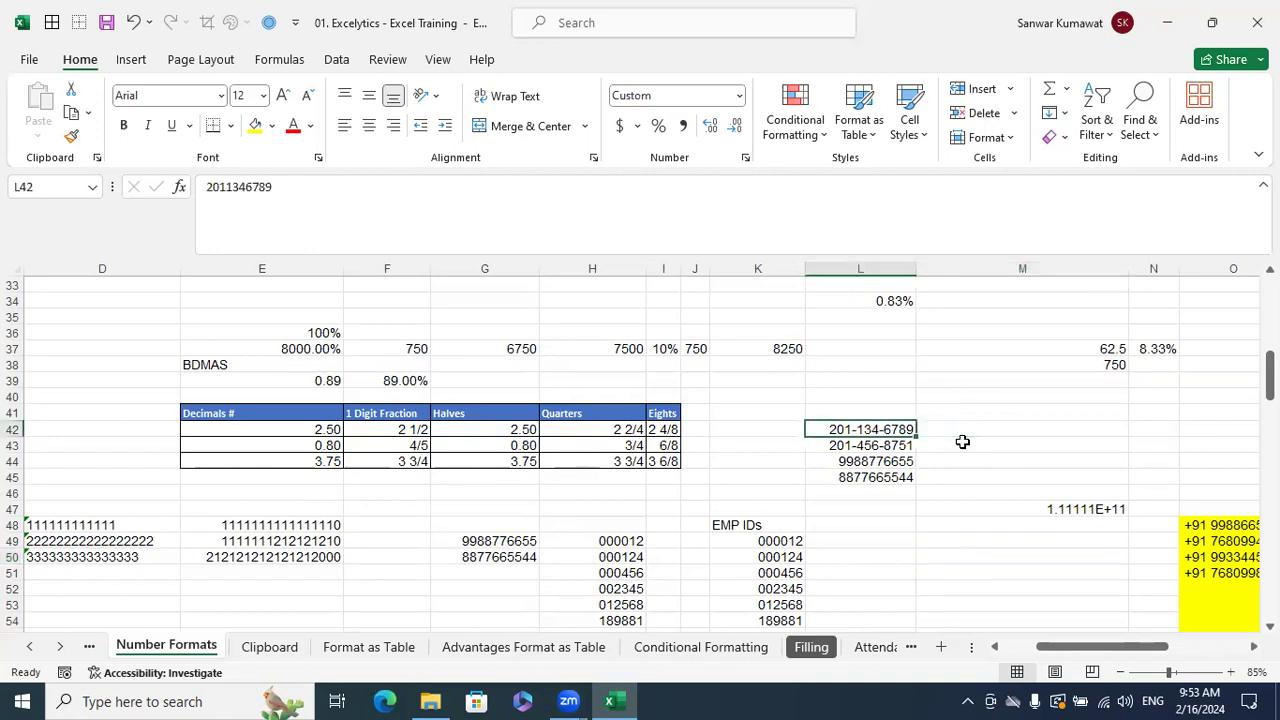
pyautogui.hotkey('ctrl', 'Right')
pyautogui.hotkey('ctrl', 'Right')
pyautogui.hotkey('ctrl', 'Right')
pyautogui.hotkey('ctrl', 'Right')
pyautogui.hotkey('ctrl', 'Right')
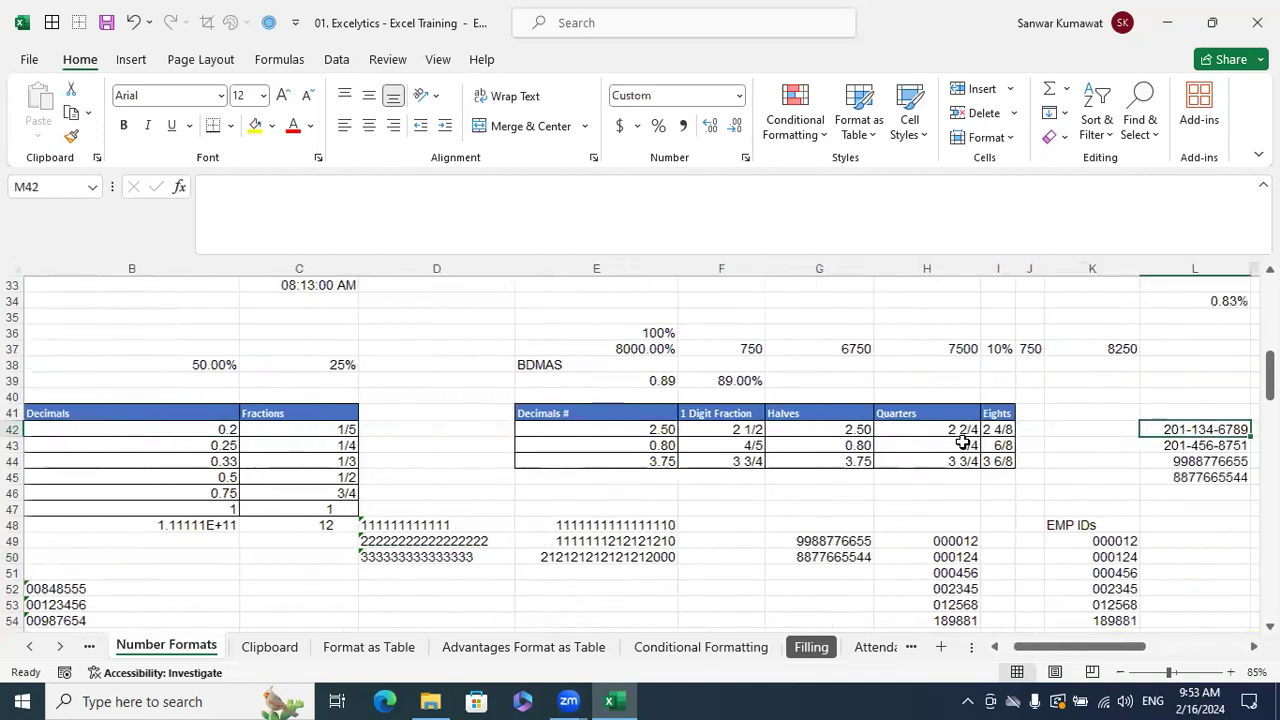
pyautogui.press('Right')
pyautogui.press('Right')
pyautogui.press('Right')
pyautogui.press('Right')
pyautogui.press('Right')
pyautogui.press('Right')
pyautogui.press('Right')
pyautogui.press('Right')
pyautogui.press('Right')
pyautogui.press('Left')
pyautogui.scroll(-6, 851, 462)
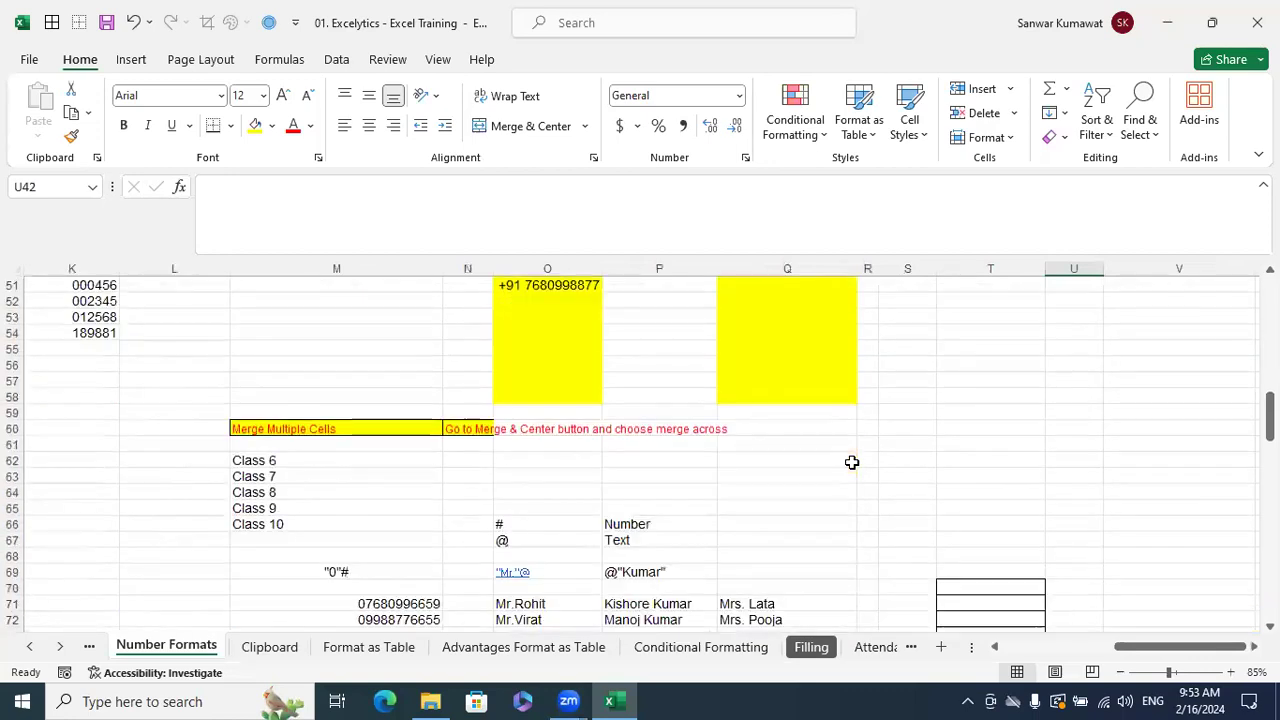
pyautogui.scroll(-2, 851, 462)
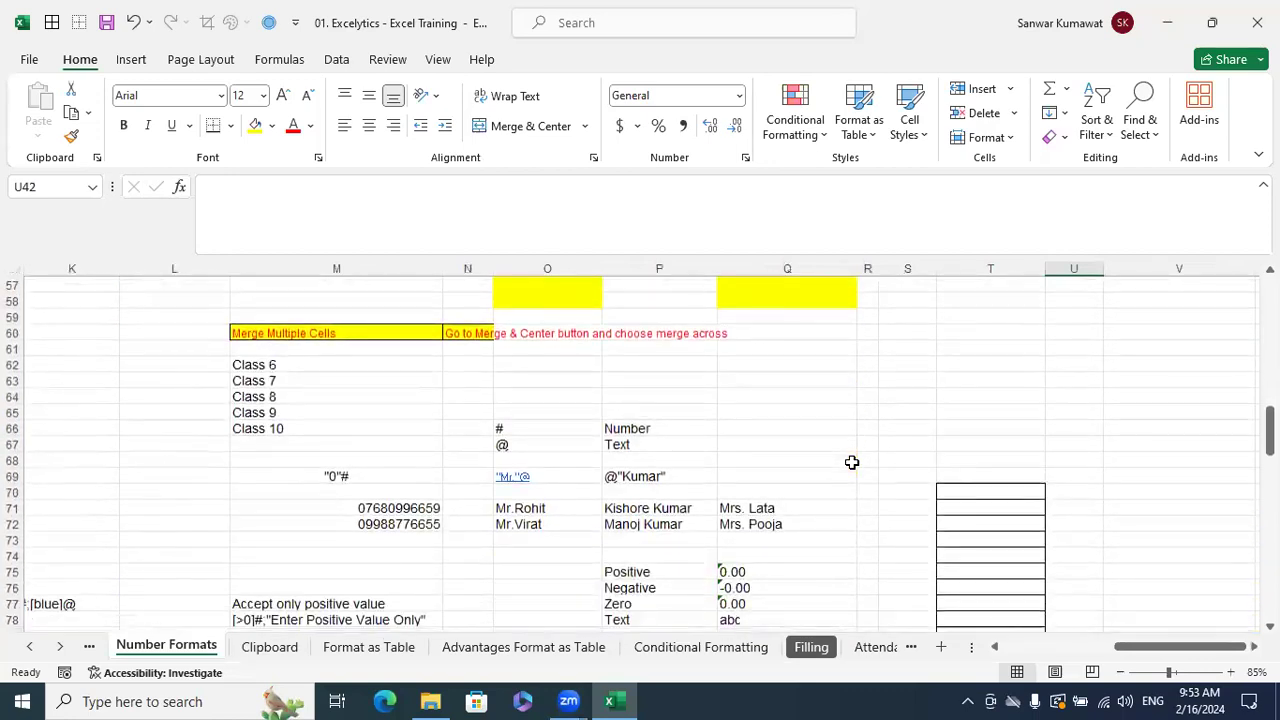
pyautogui.scroll(1, 850, 460)
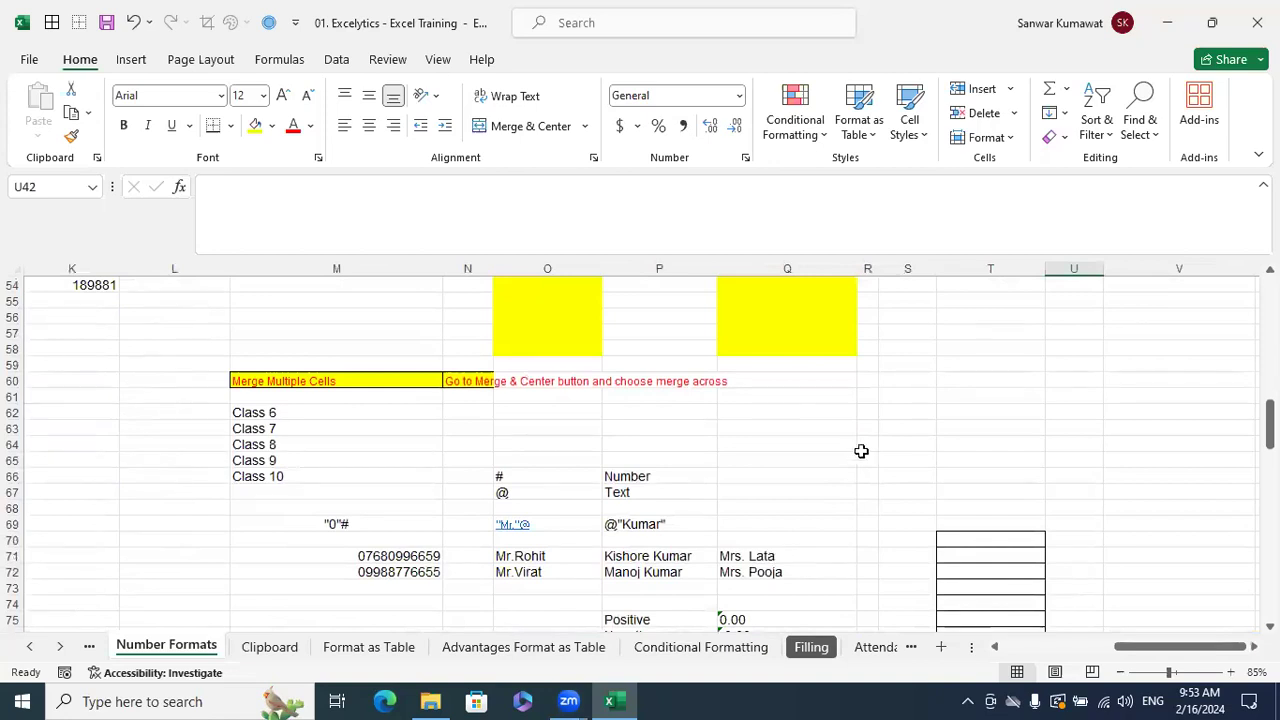
# - Type two sample first names into Q63 and Q64, then select both cells
pyautogui.click(839, 427)
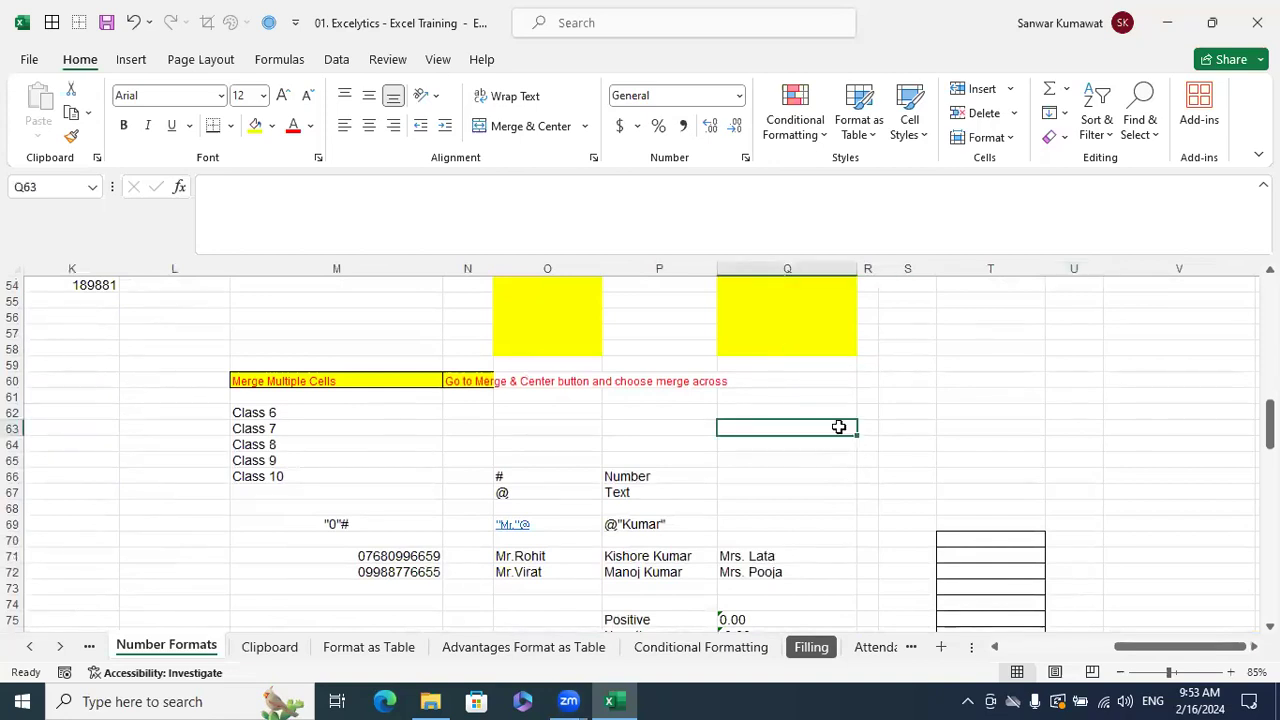
pyautogui.write('Virat')
pyautogui.press('Return')
pyautogui.write('Rohit')
pyautogui.press('Return')
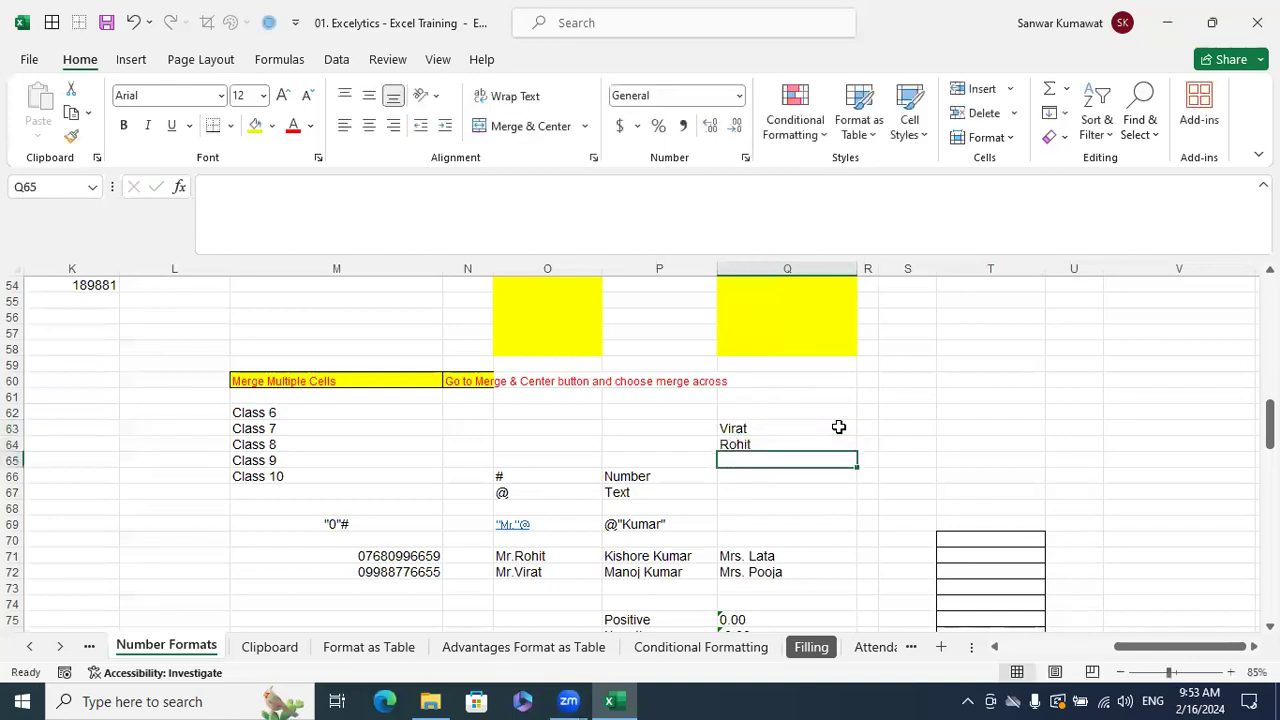
pyautogui.press('Up')
pyautogui.press('Up')
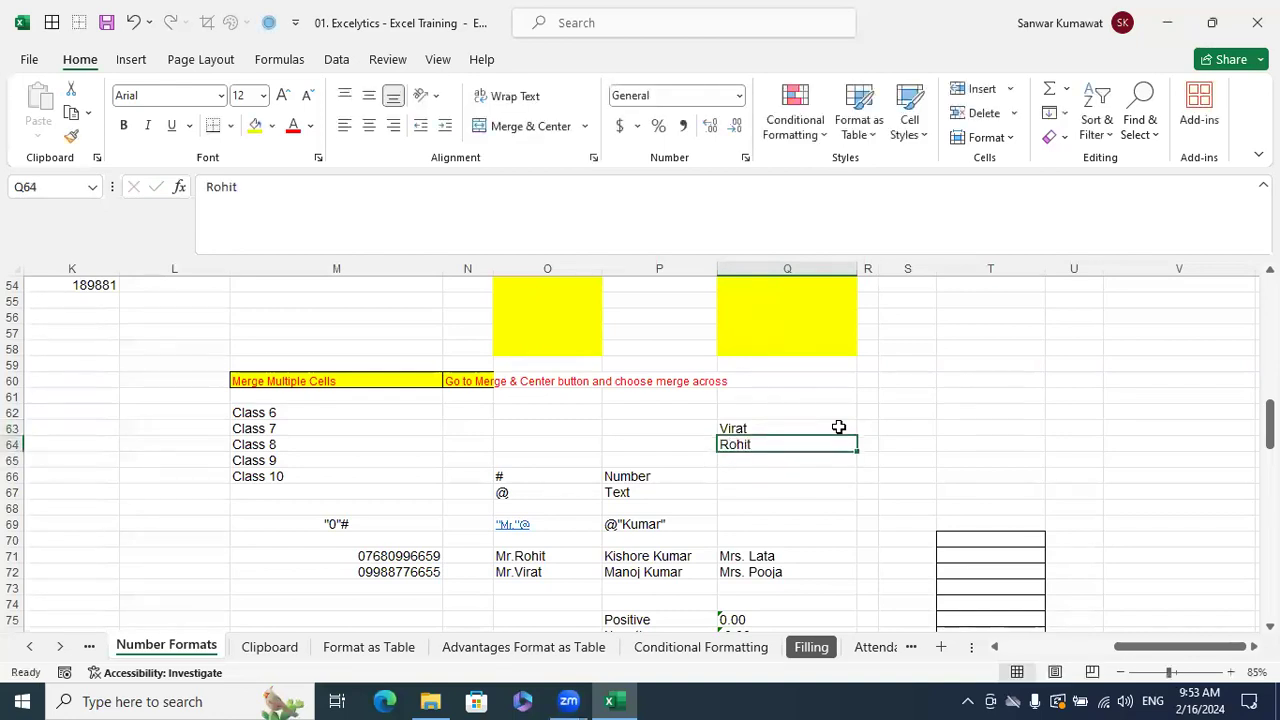
pyautogui.hotkey('shift', 'Down')
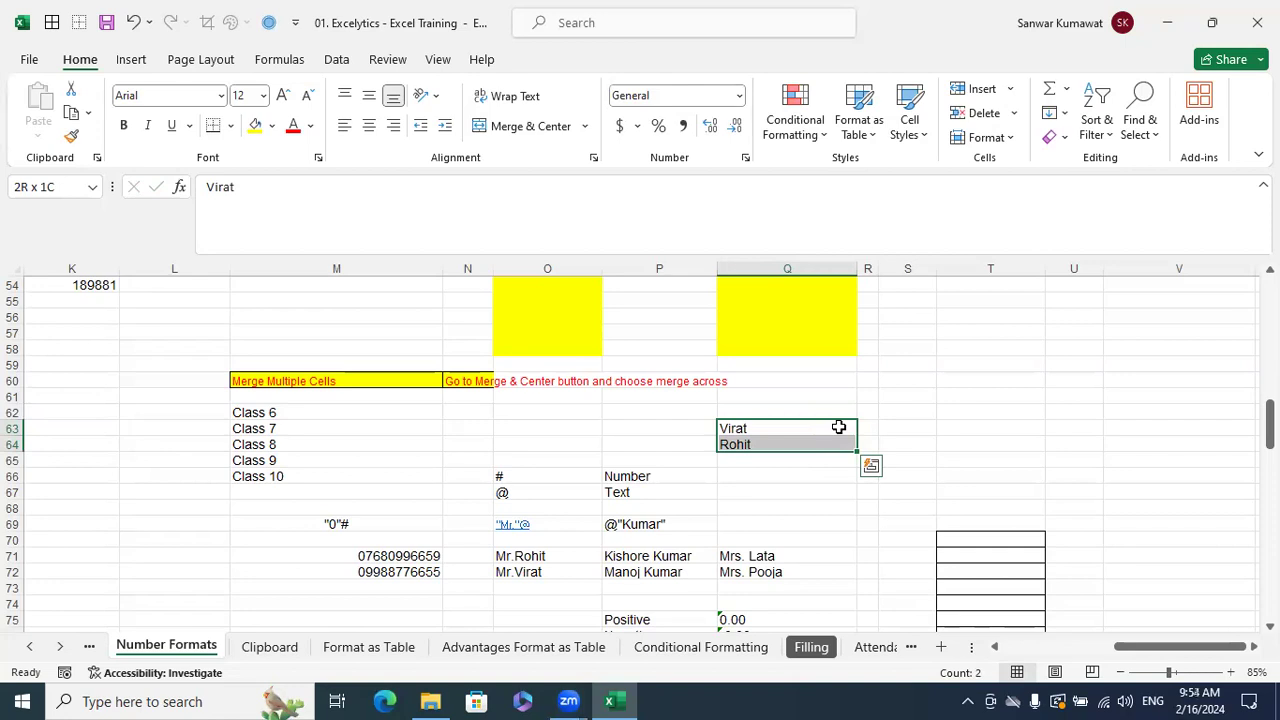
pyautogui.press('Right')
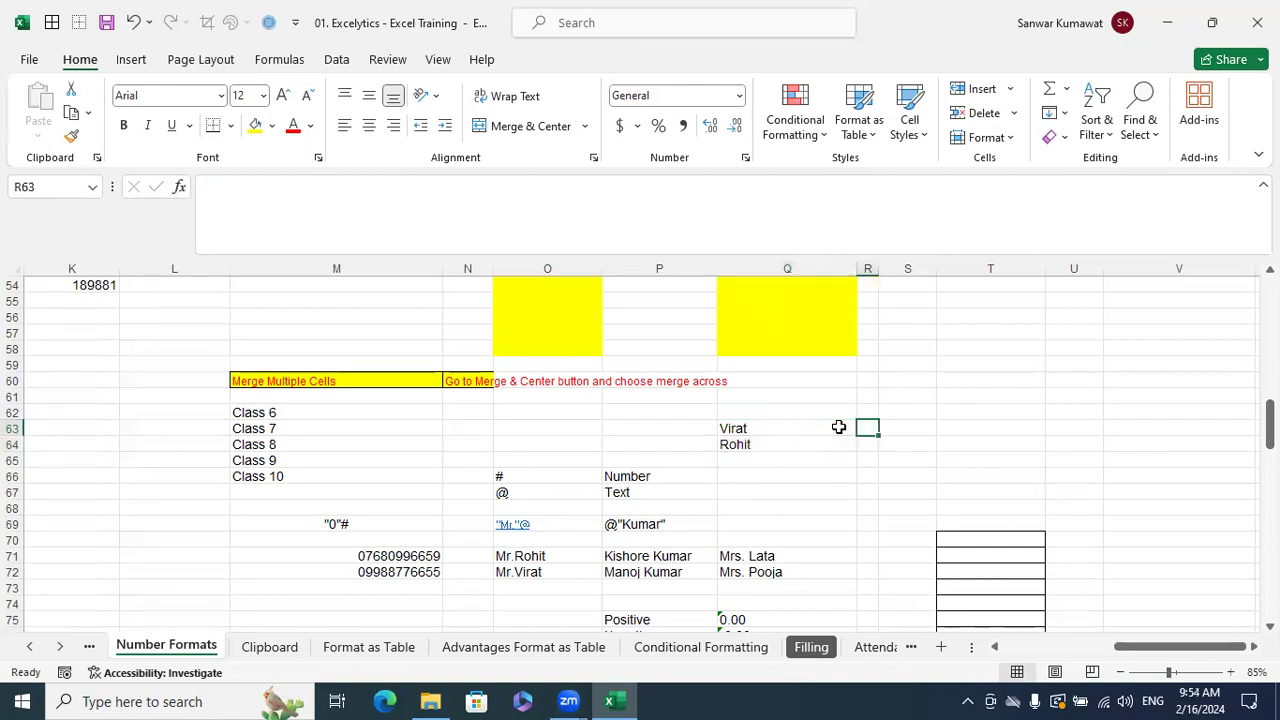
pyautogui.click(838, 427)
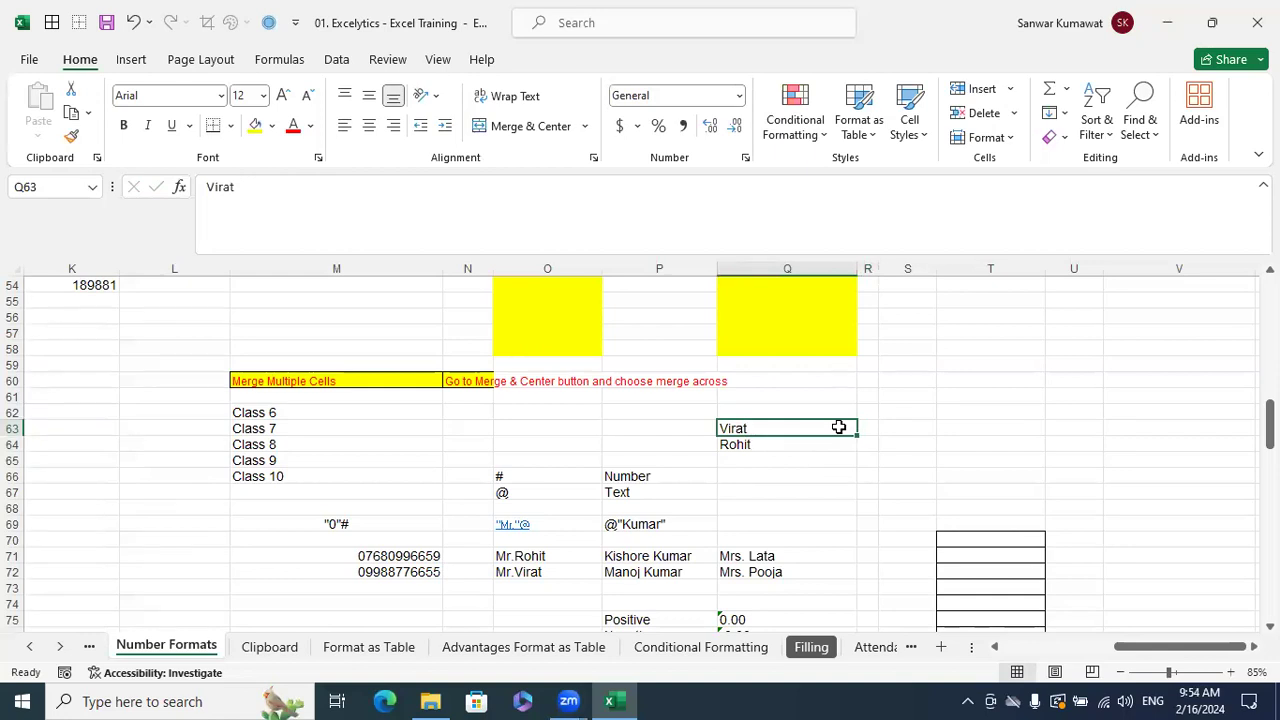
pyautogui.click(823, 503)
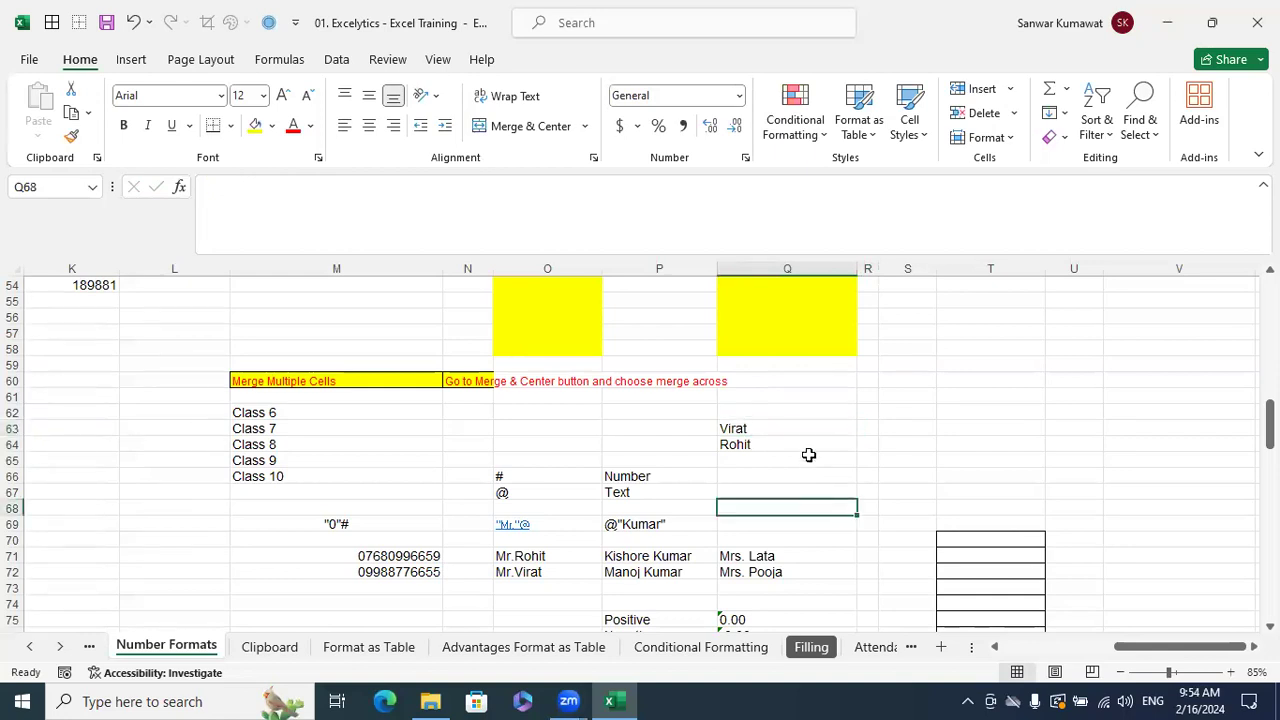
pyautogui.click(904, 427)
pyautogui.hotkey('ctrl', '1')
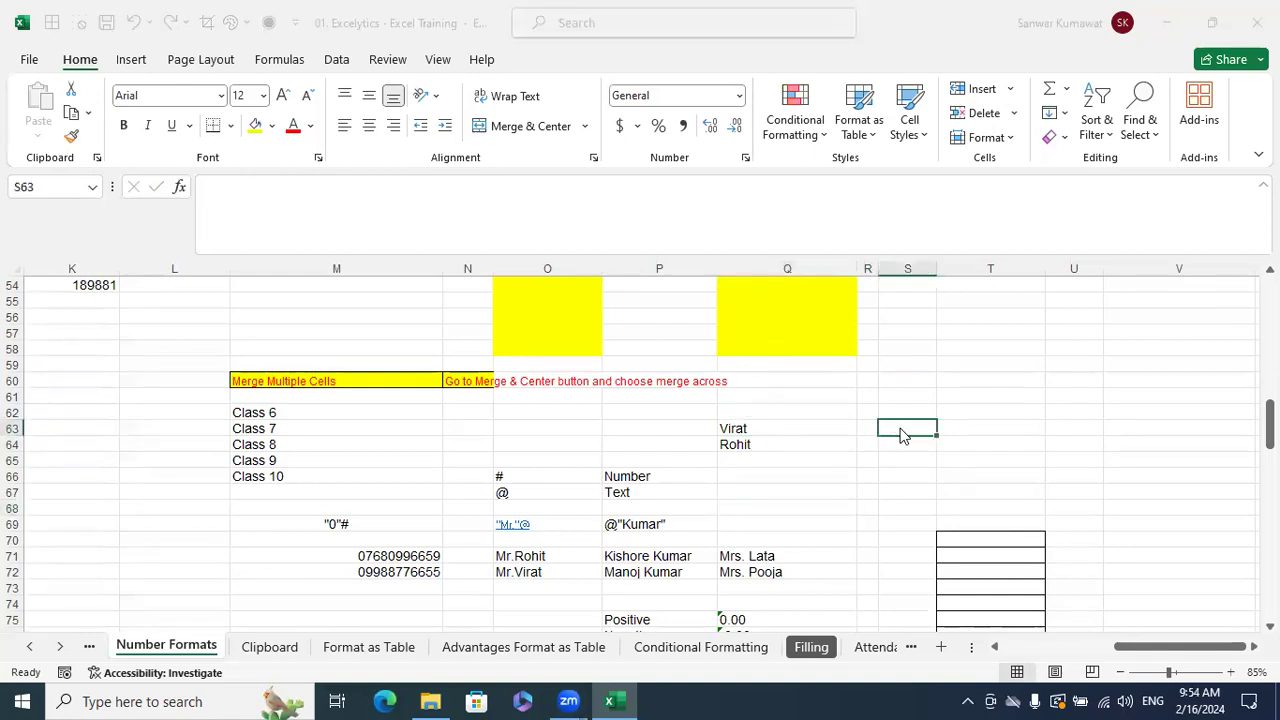
pyautogui.click(236, 416)
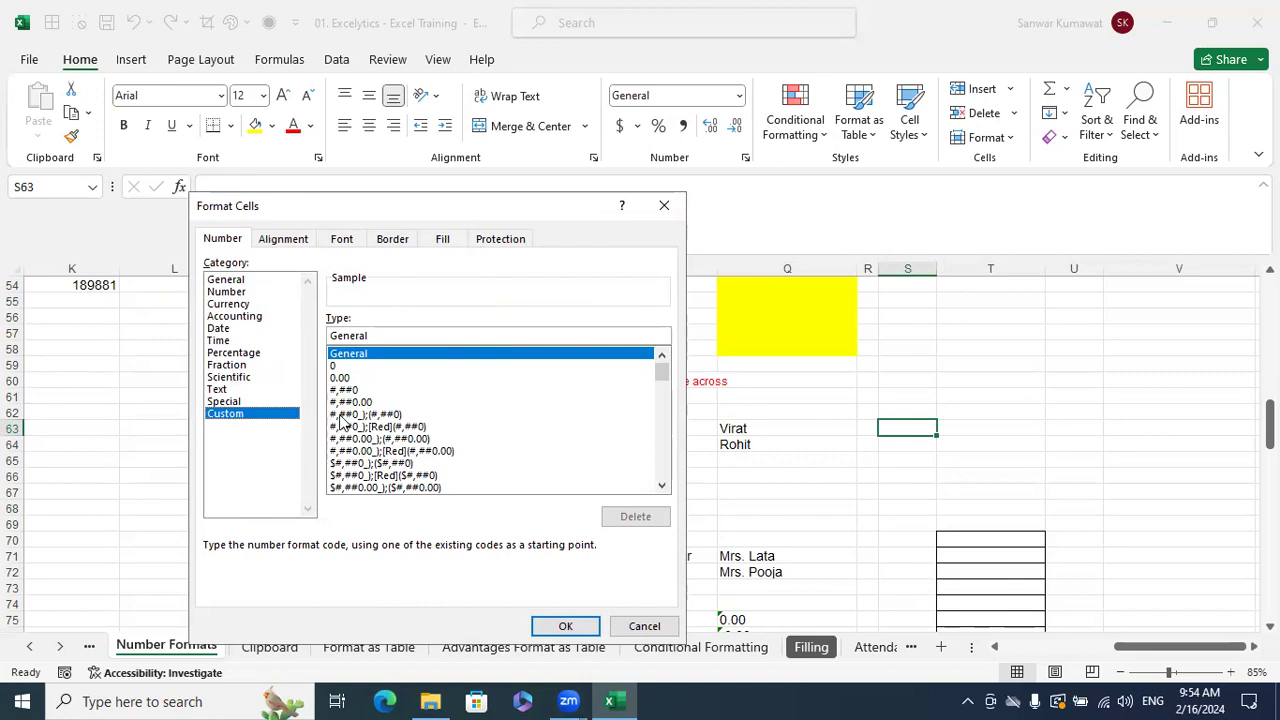
pyautogui.click(644, 626)
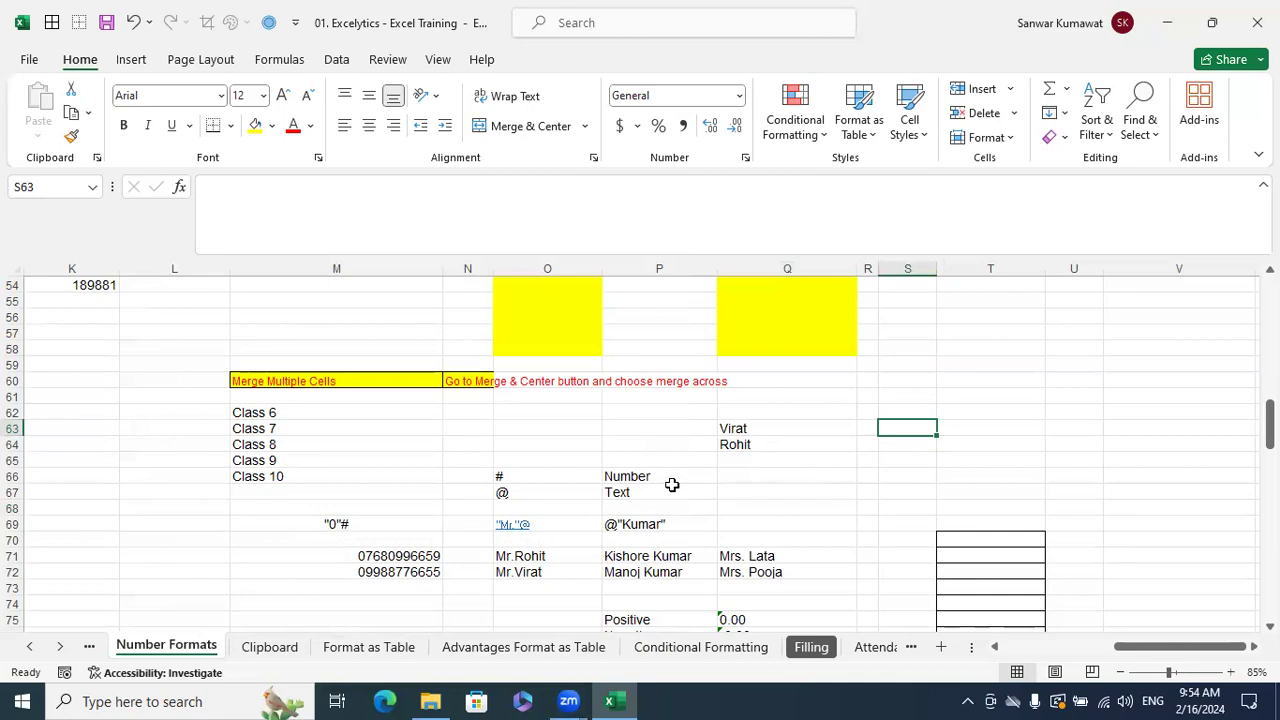
pyautogui.moveTo(510, 494); pyautogui.dragTo(614, 489)
pyautogui.click(540, 474)
pyautogui.click(620, 474)
pyautogui.click(618, 482)
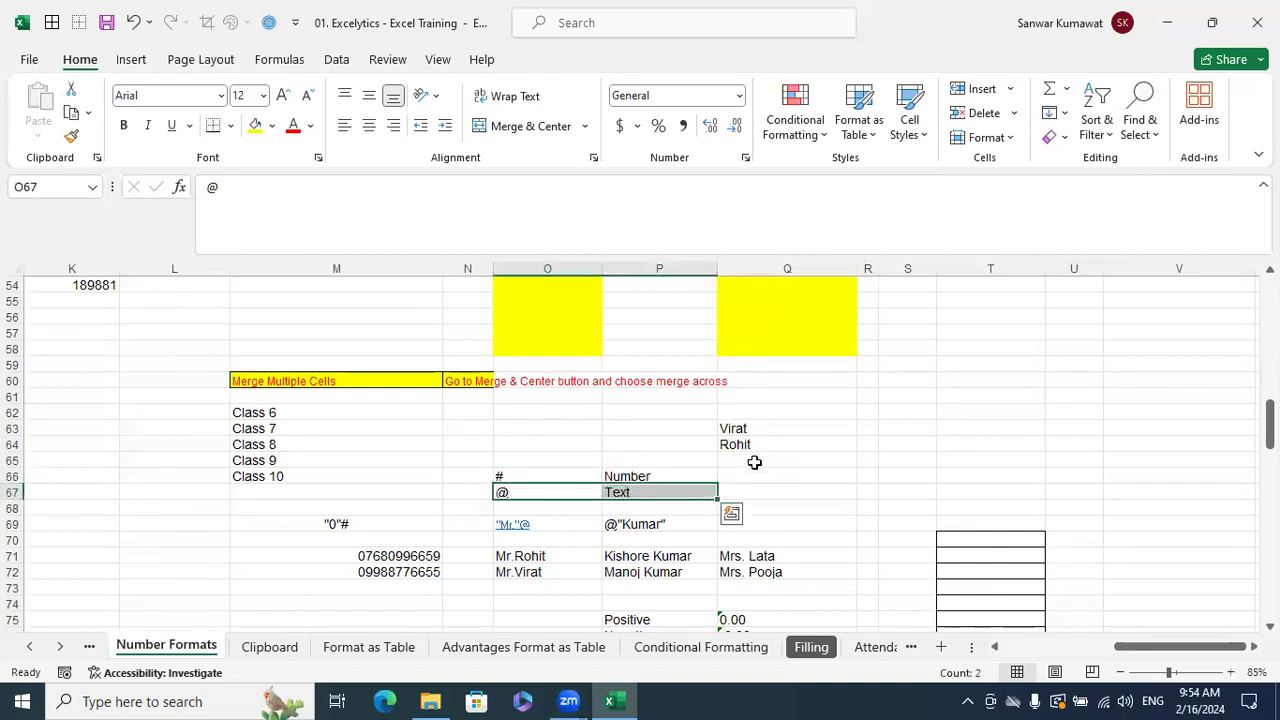
pyautogui.click(797, 428)
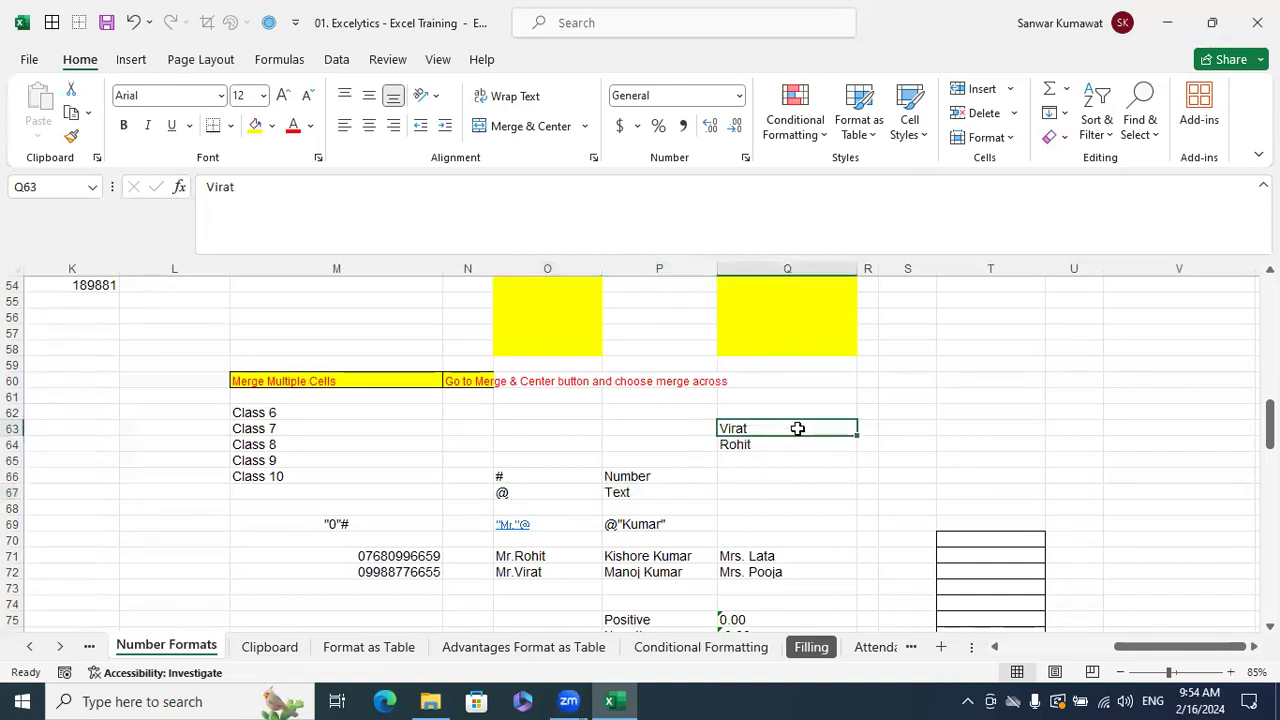
# - Enter the two sample names with a 'Mr.' title into S63 and S64, fixing the spacing
pyautogui.click(906, 430)
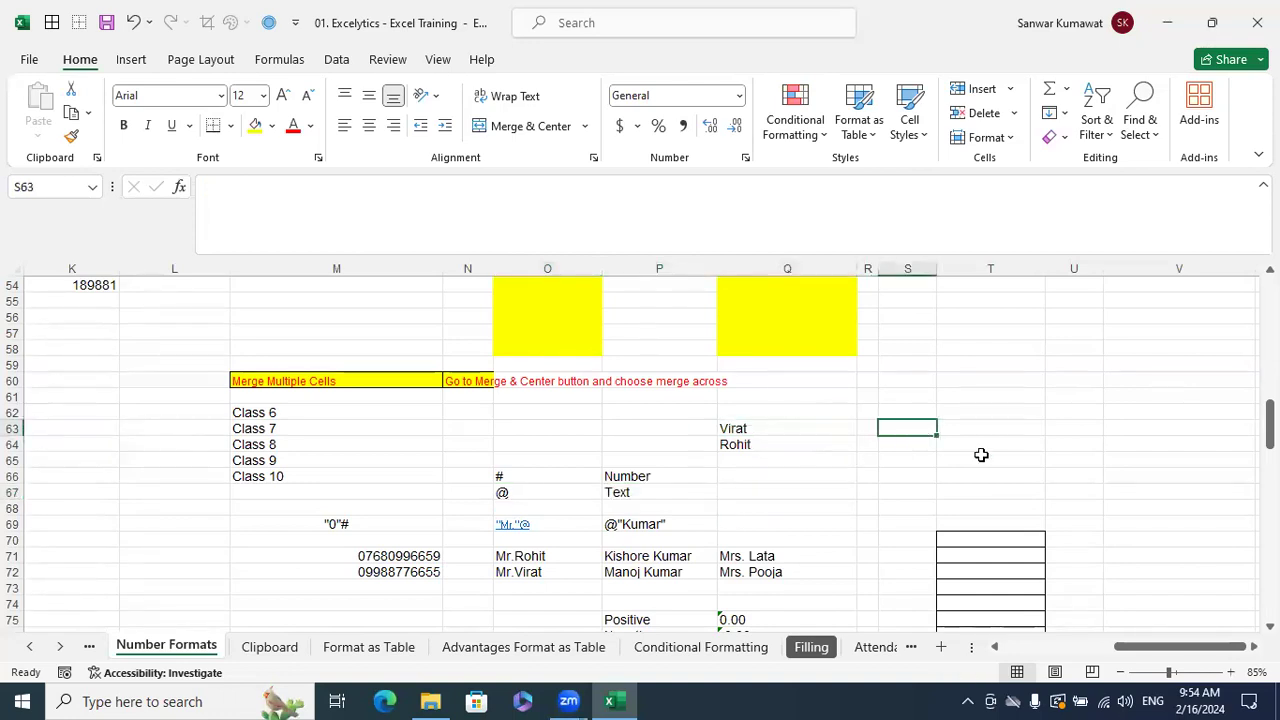
pyautogui.write('MR')
pyautogui.press('BackSpace')
pyautogui.write('r.')
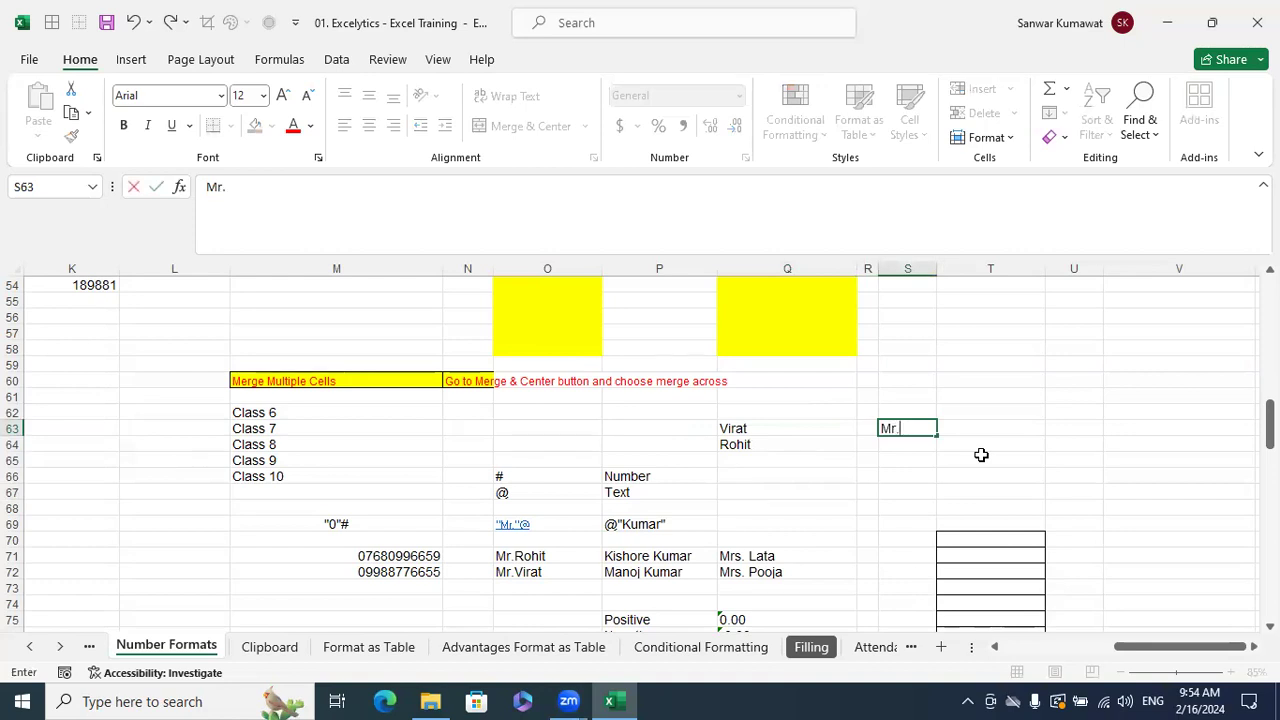
pyautogui.write(' Virat')
pyautogui.press('Return')
pyautogui.write('Mr.')
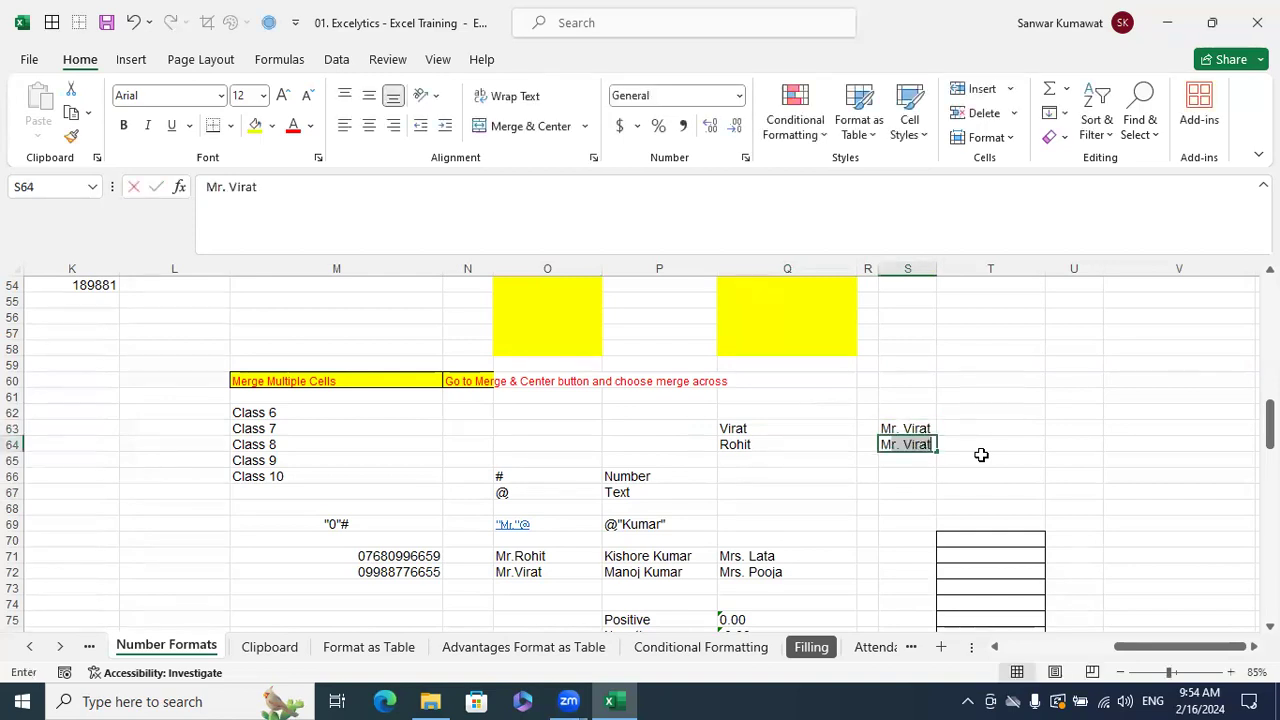
pyautogui.press('BackSpace')
pyautogui.press('BackSpace')
pyautogui.write('Rohit')
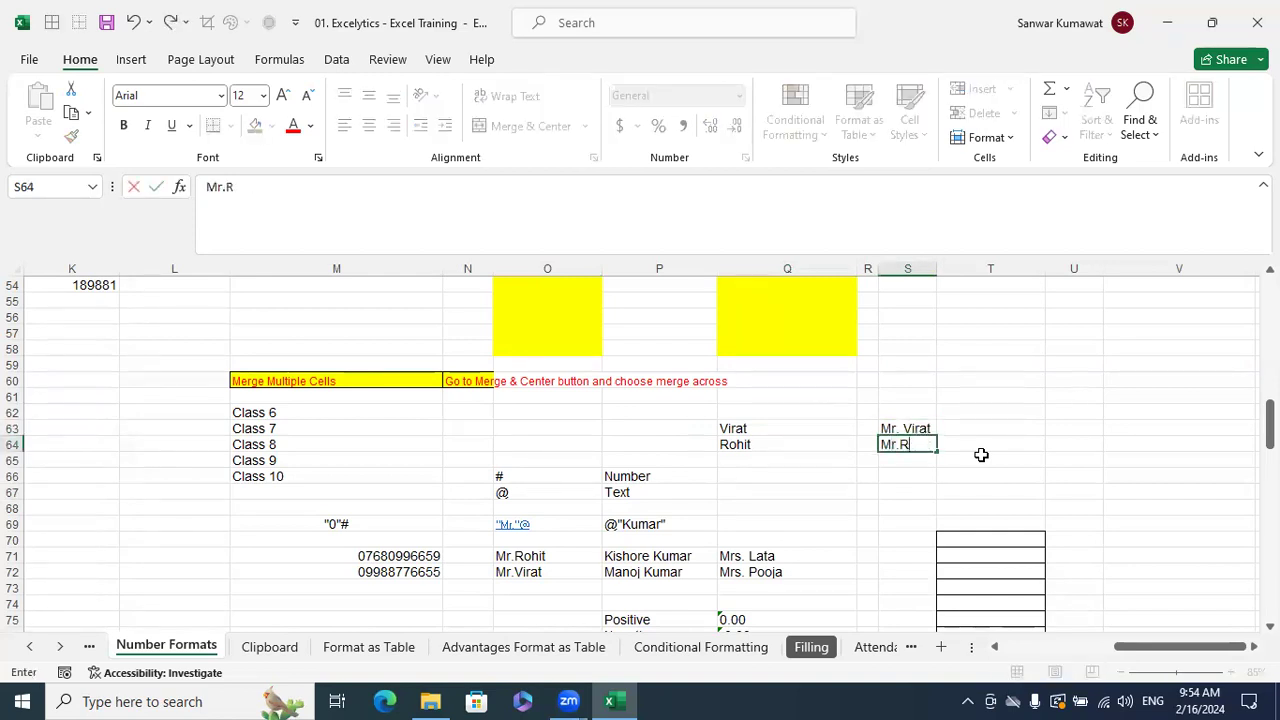
pyautogui.press('Return')
pyautogui.press('Up')
pyautogui.press('F2')
pyautogui.press('Left')
pyautogui.press('Left')
pyautogui.press('Left')
pyautogui.press('Left')
pyautogui.press('Left')
pyautogui.press('Return')
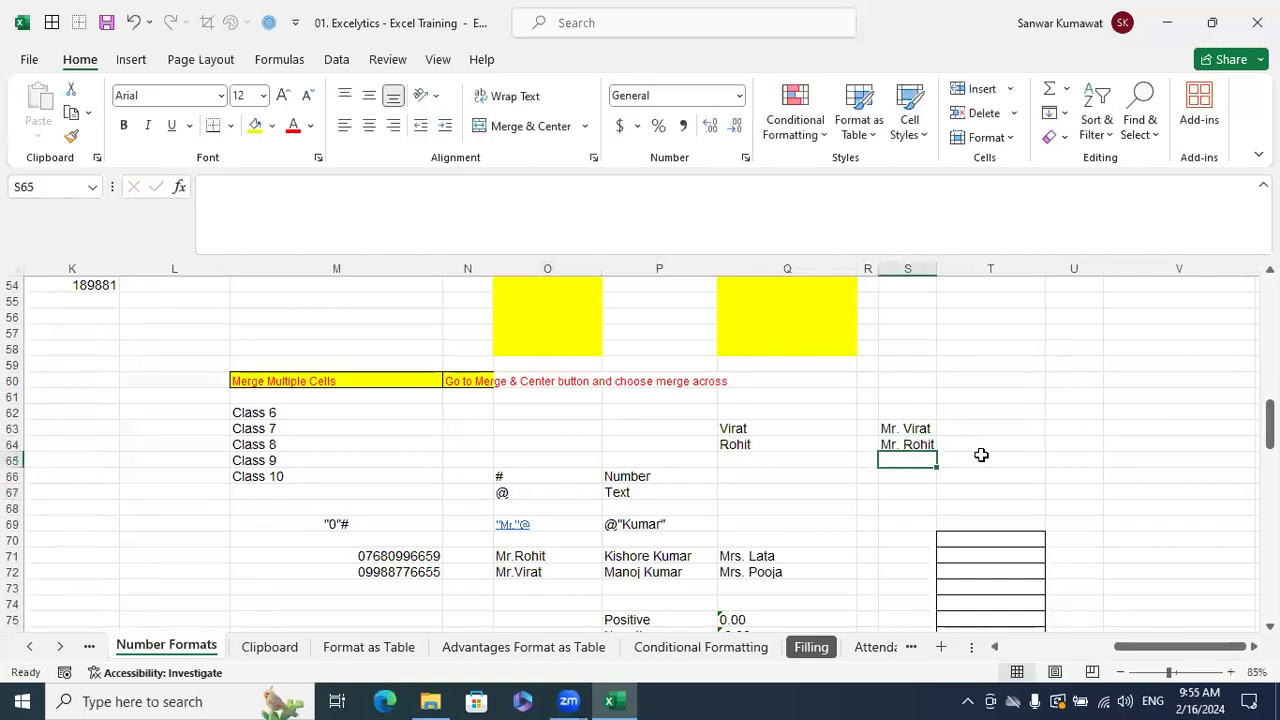
# - Type the format code "Mr."@ into cell S60
pyautogui.press('Up')
pyautogui.press('Up')
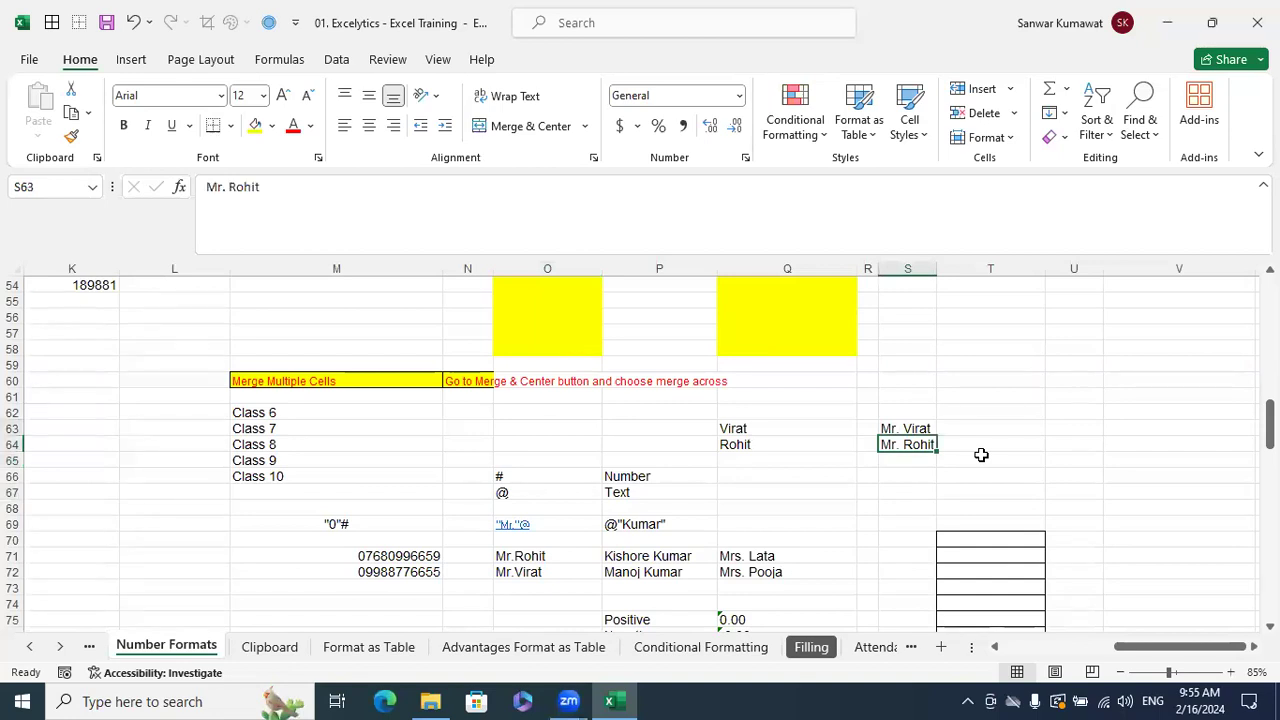
pyautogui.press('Down')
pyautogui.press('Up')
pyautogui.press('Up')
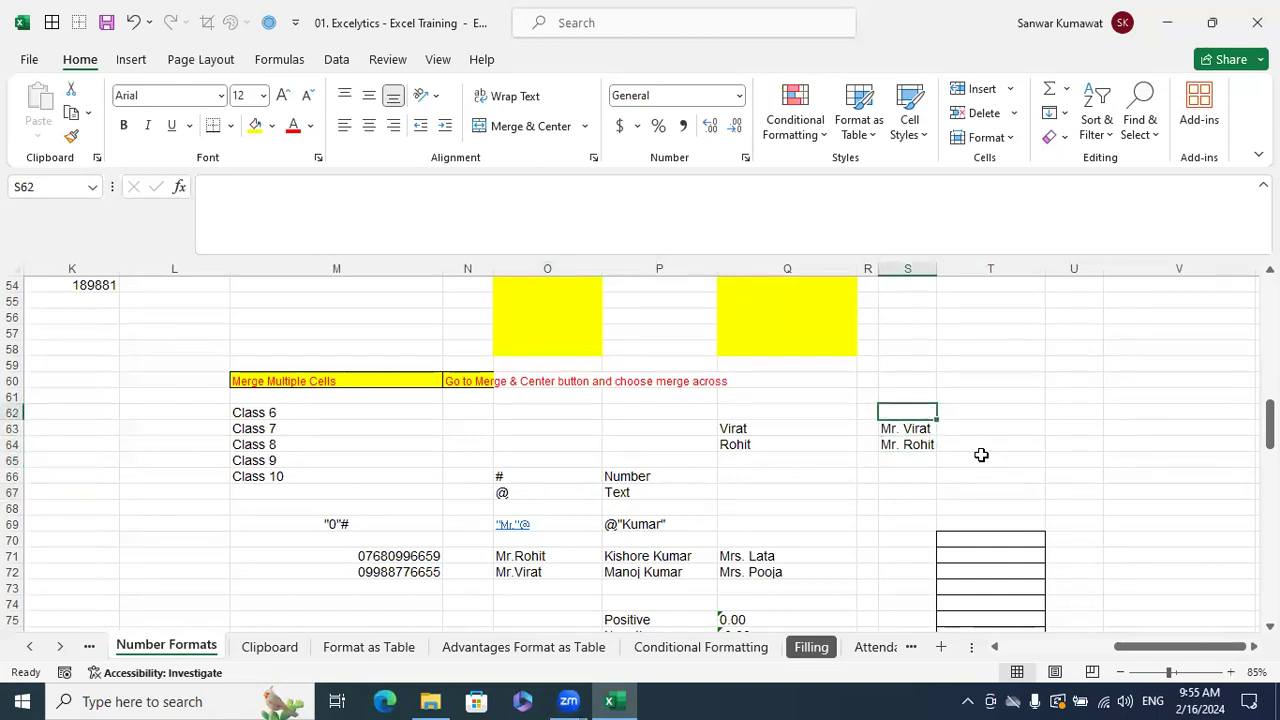
pyautogui.press('Up')
pyautogui.press('Up')
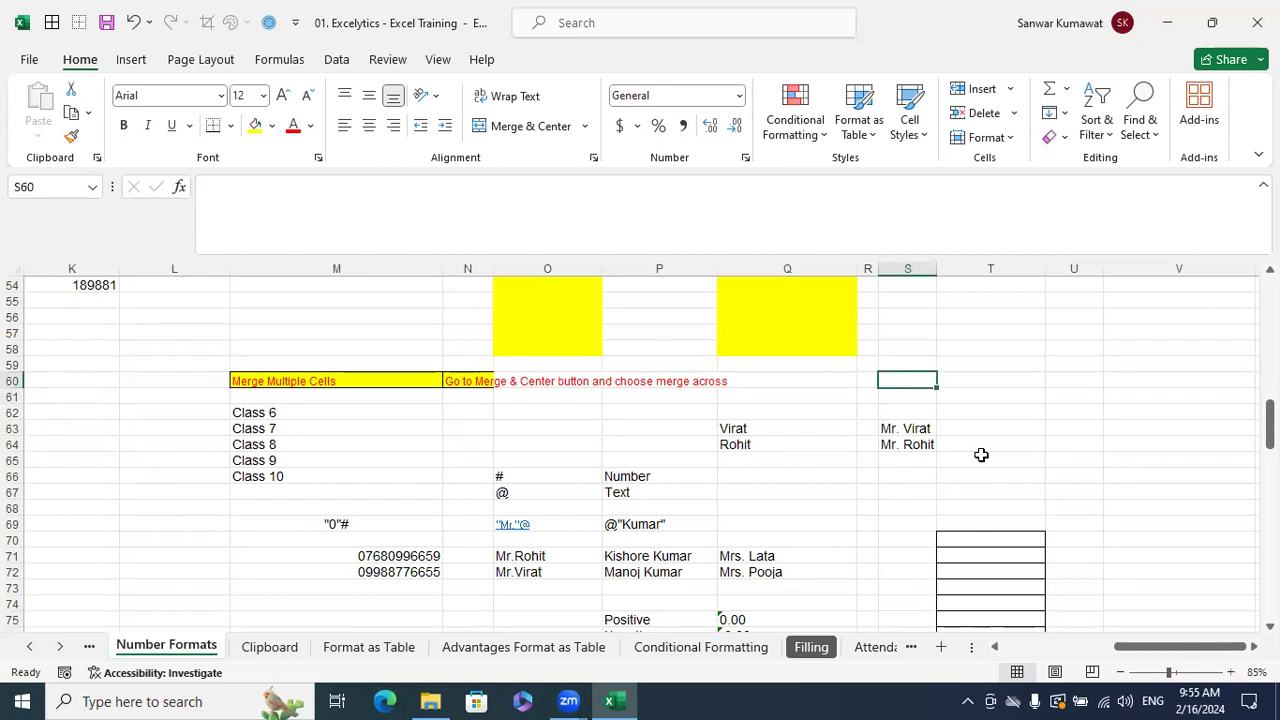
pyautogui.write('"Mr')
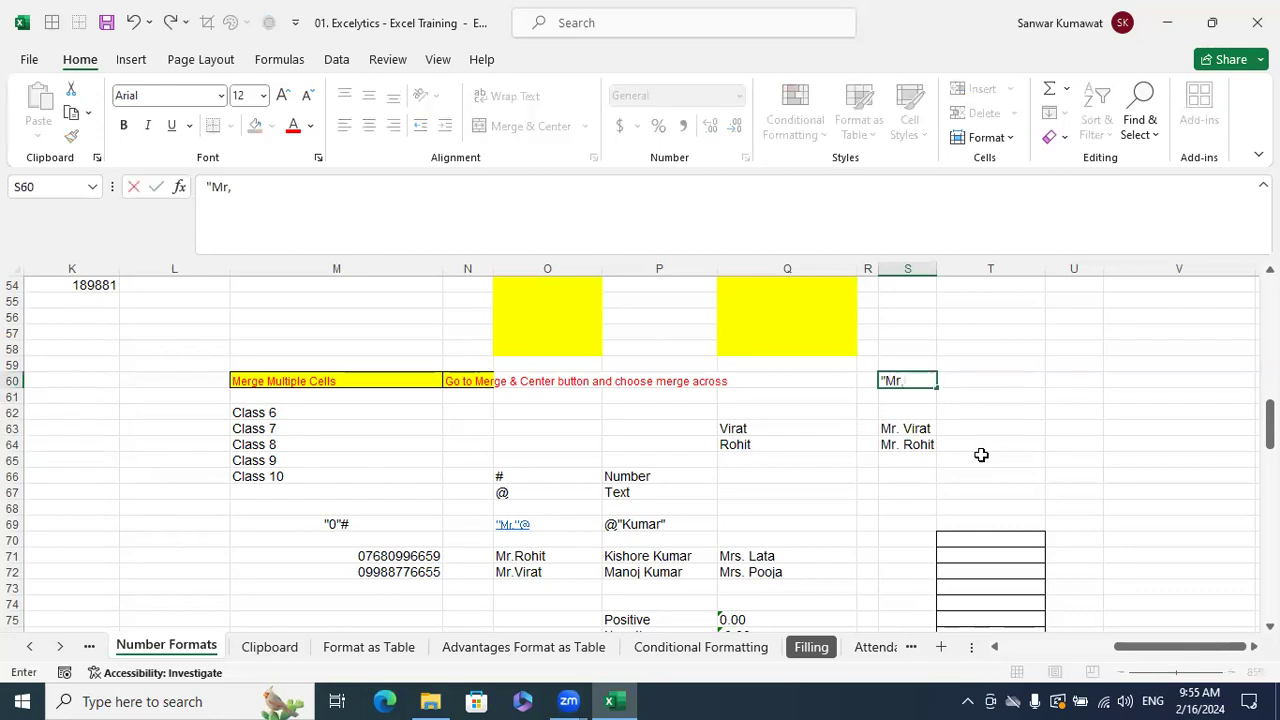
pyautogui.write('."@')
# - Store "Mr."@ in S60, copy it from the formula bar, then select Q63:Q64
pyautogui.click(981, 455)
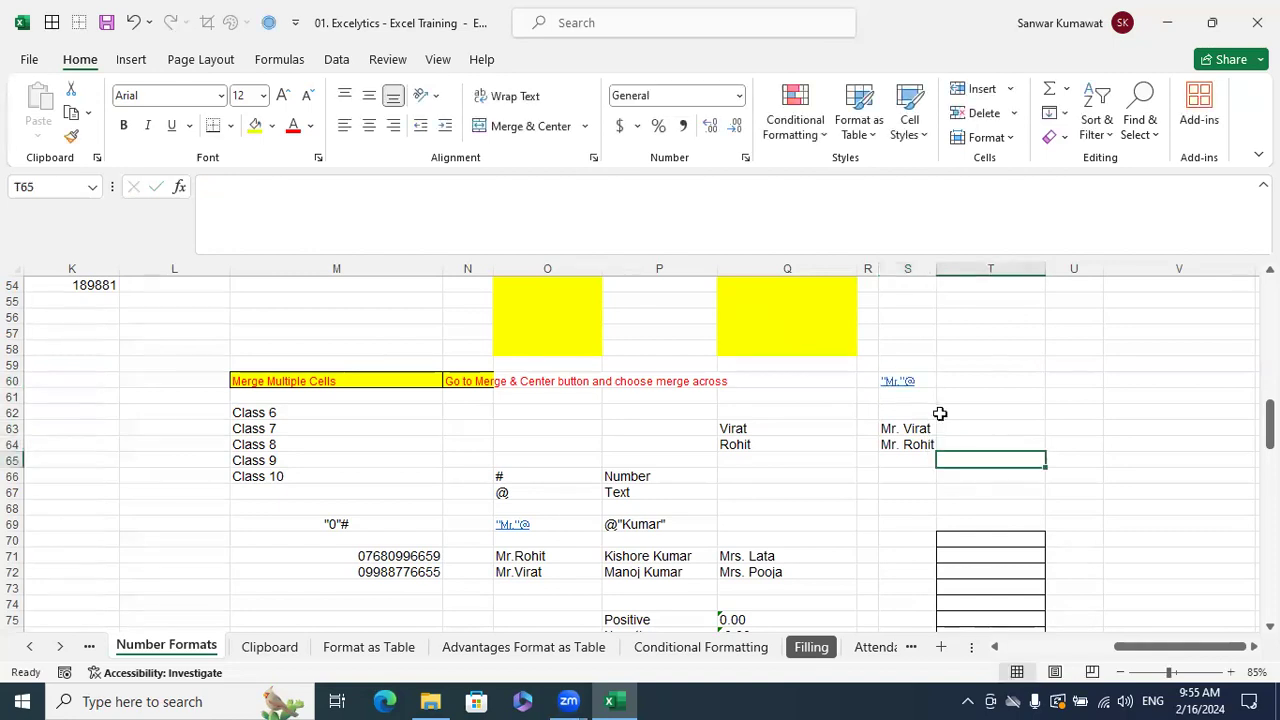
pyautogui.click(921, 381)
pyautogui.tripleClick(228, 186)
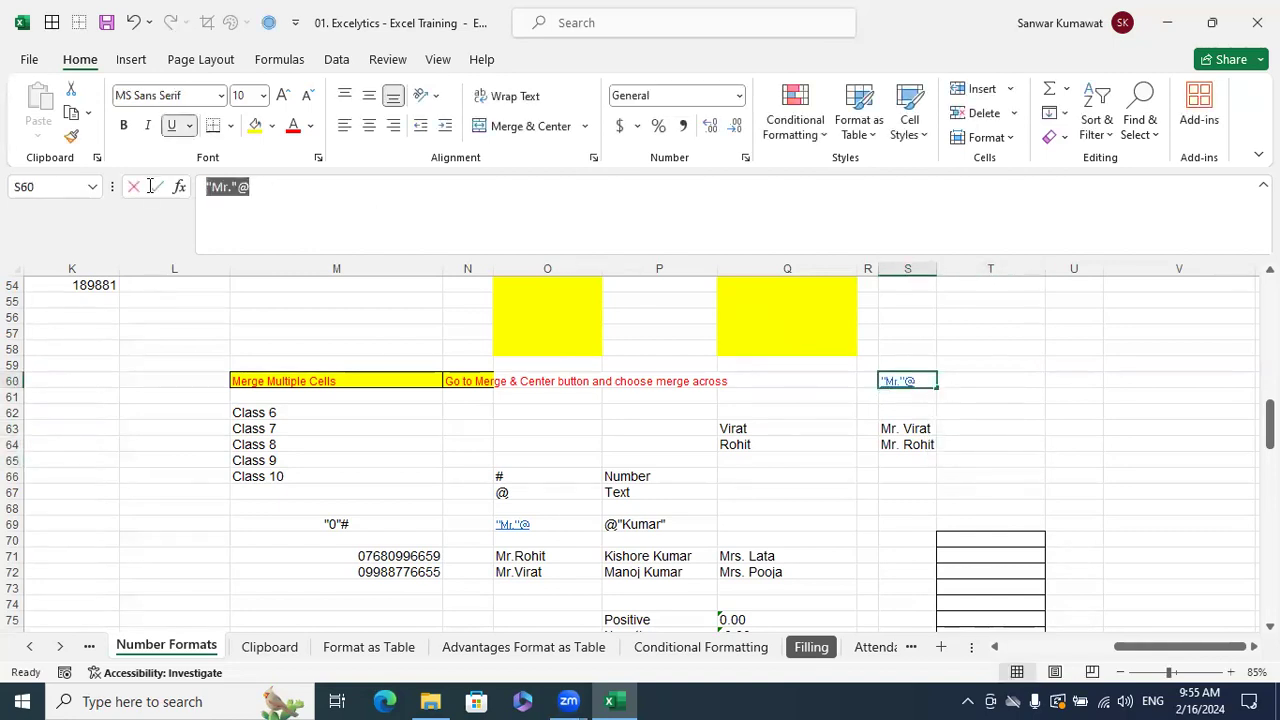
pyautogui.press('Escape')
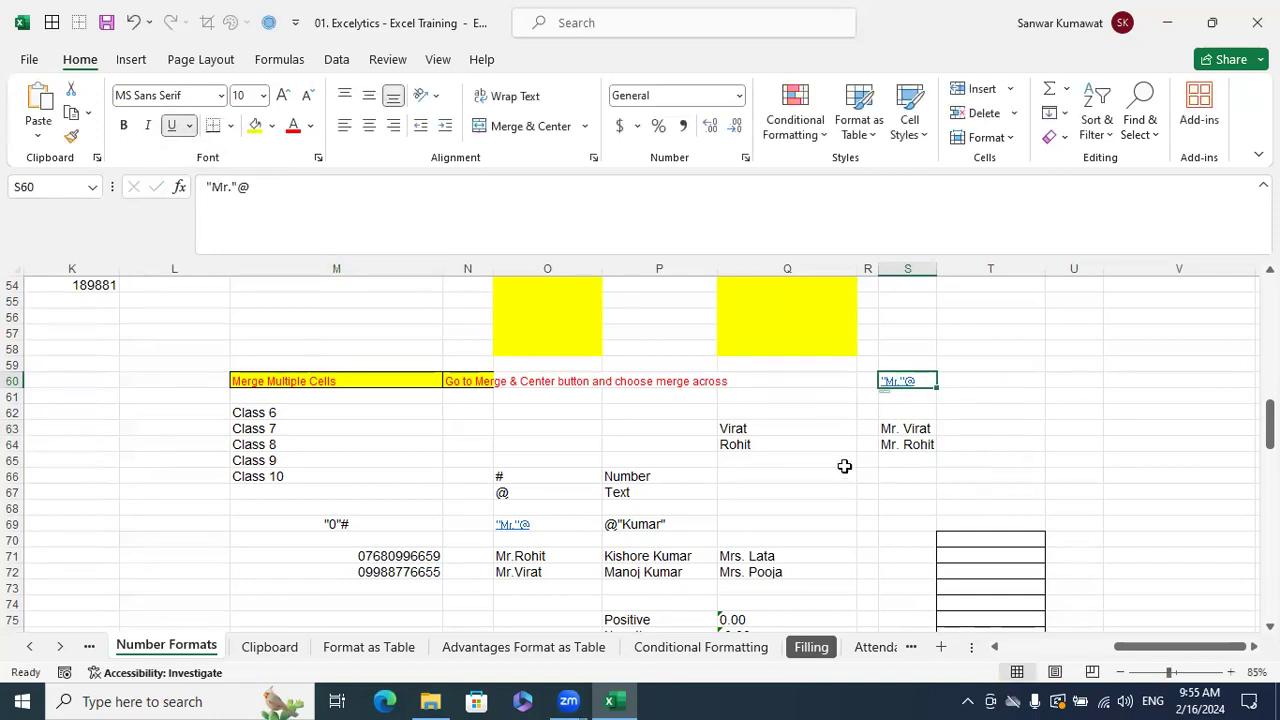
pyautogui.moveTo(777, 428); pyautogui.dragTo(771, 442)
# - Give Q63:Q64 the custom format "Mr."@ so both names display with a Mr. prefix
pyautogui.hotkey('ctrl', '1')
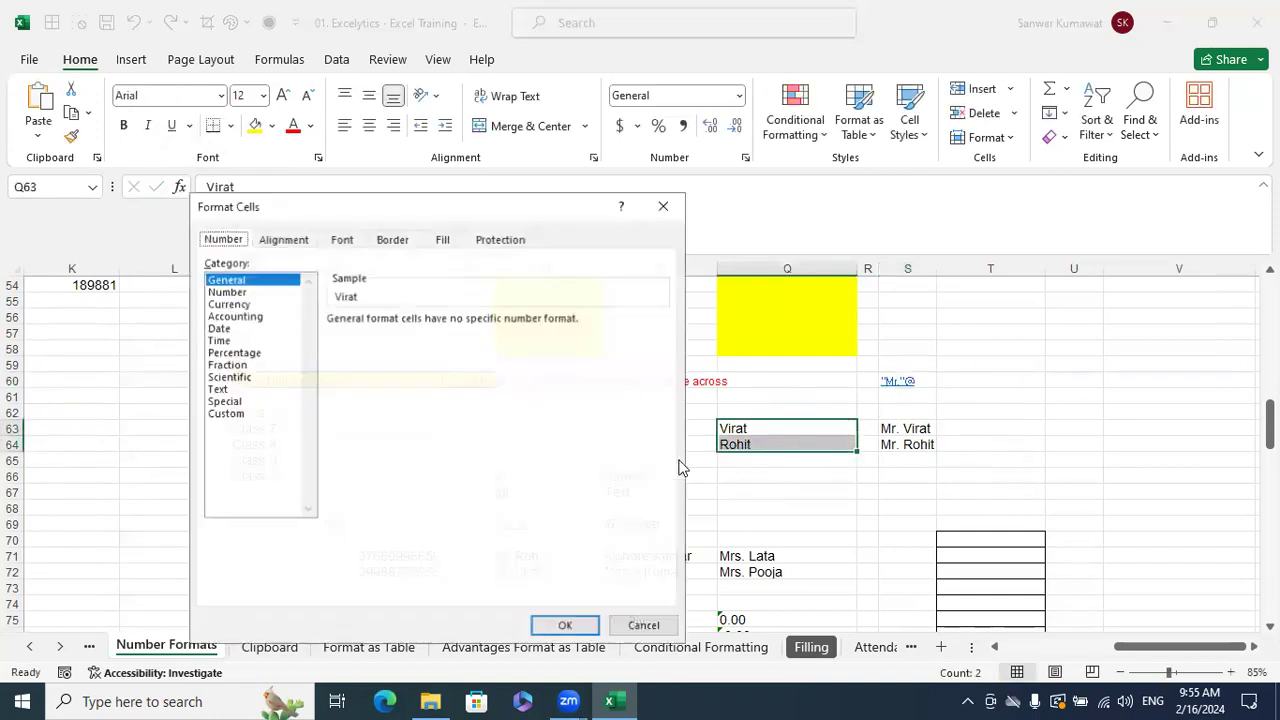
pyautogui.click(395, 355)
pyautogui.click(389, 335)
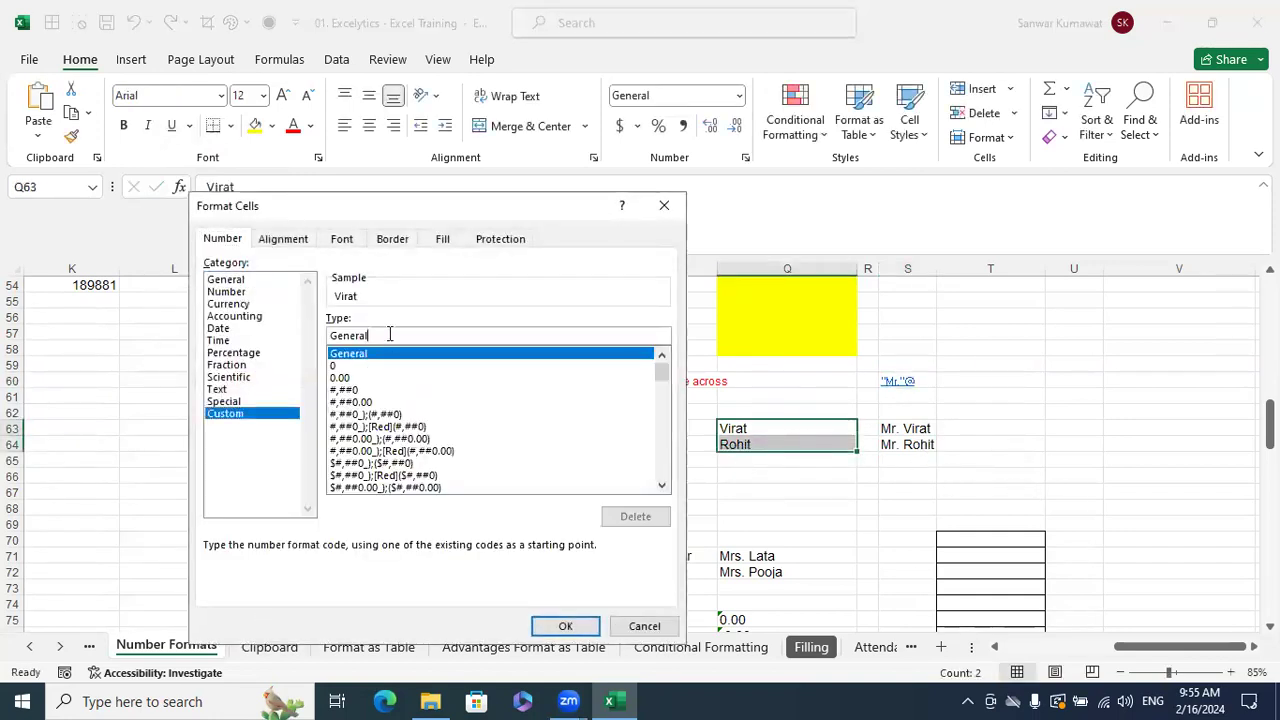
pyautogui.press('BackSpace')
pyautogui.press('BackSpace')
pyautogui.press('BackSpace')
pyautogui.press('BackSpace')
pyautogui.press('BackSpace')
pyautogui.press('BackSpace')
pyautogui.press('BackSpace')
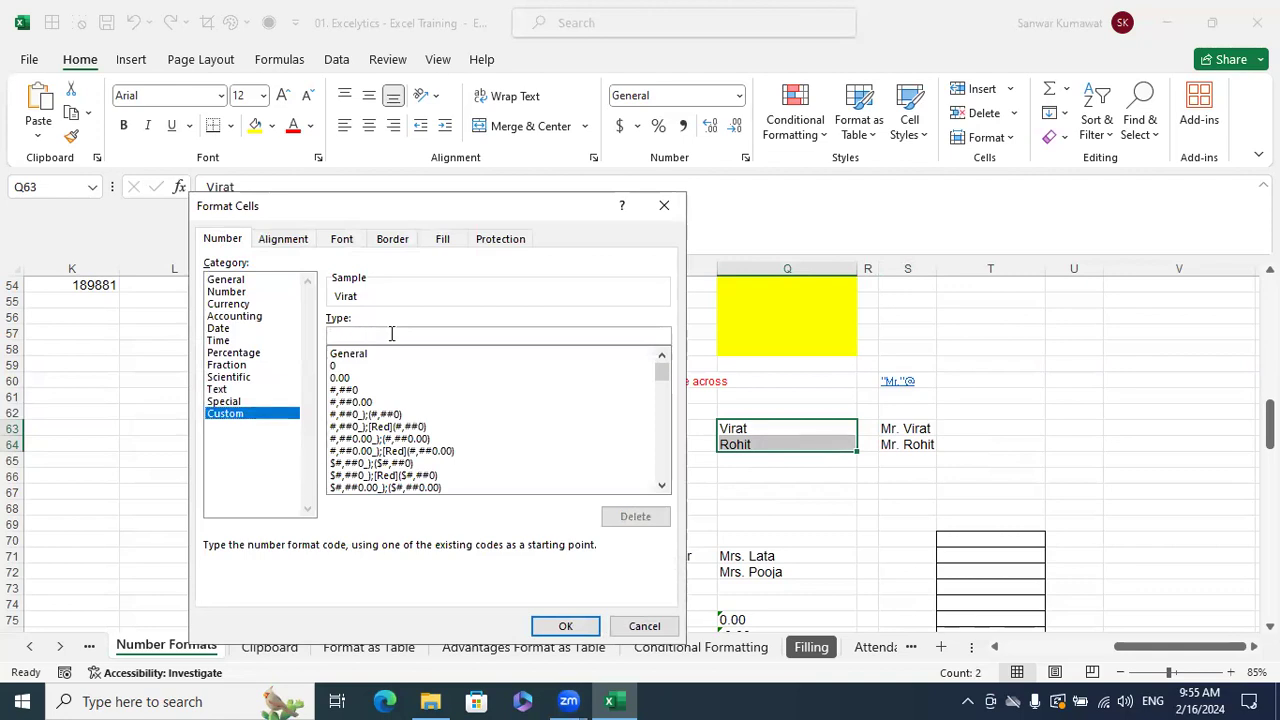
pyautogui.write('"Mr."@')
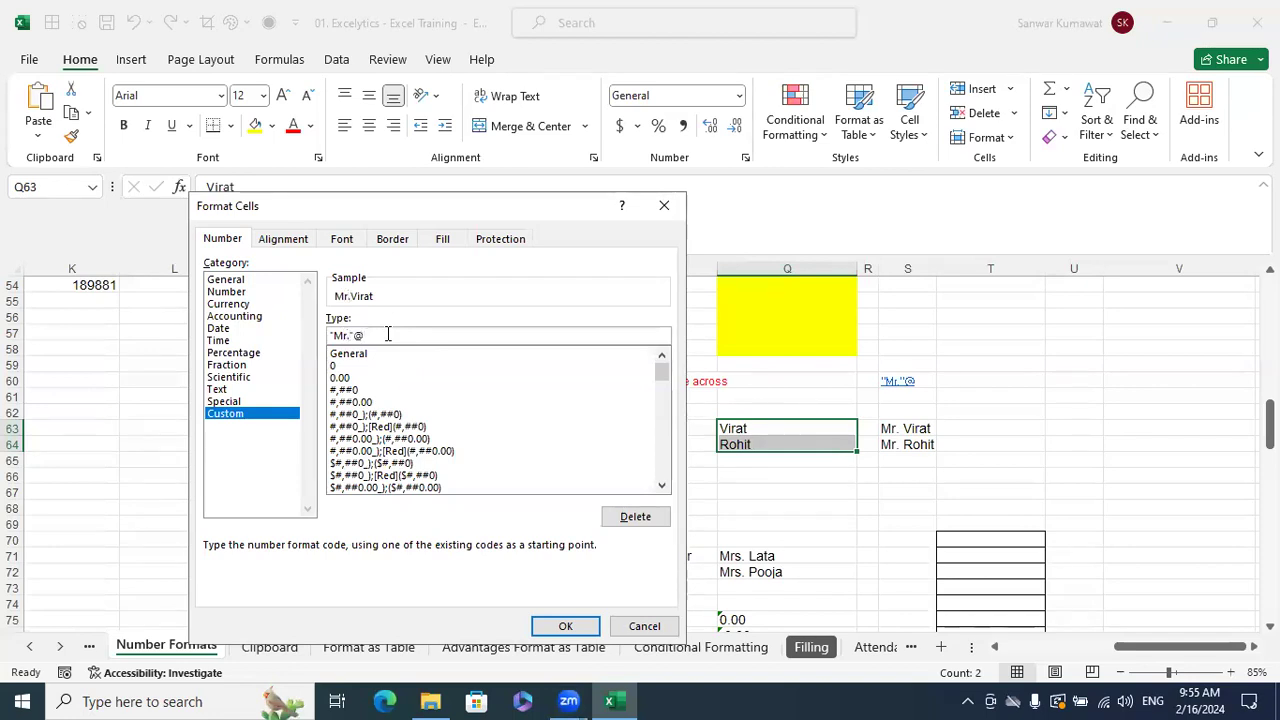
pyautogui.click(566, 626)
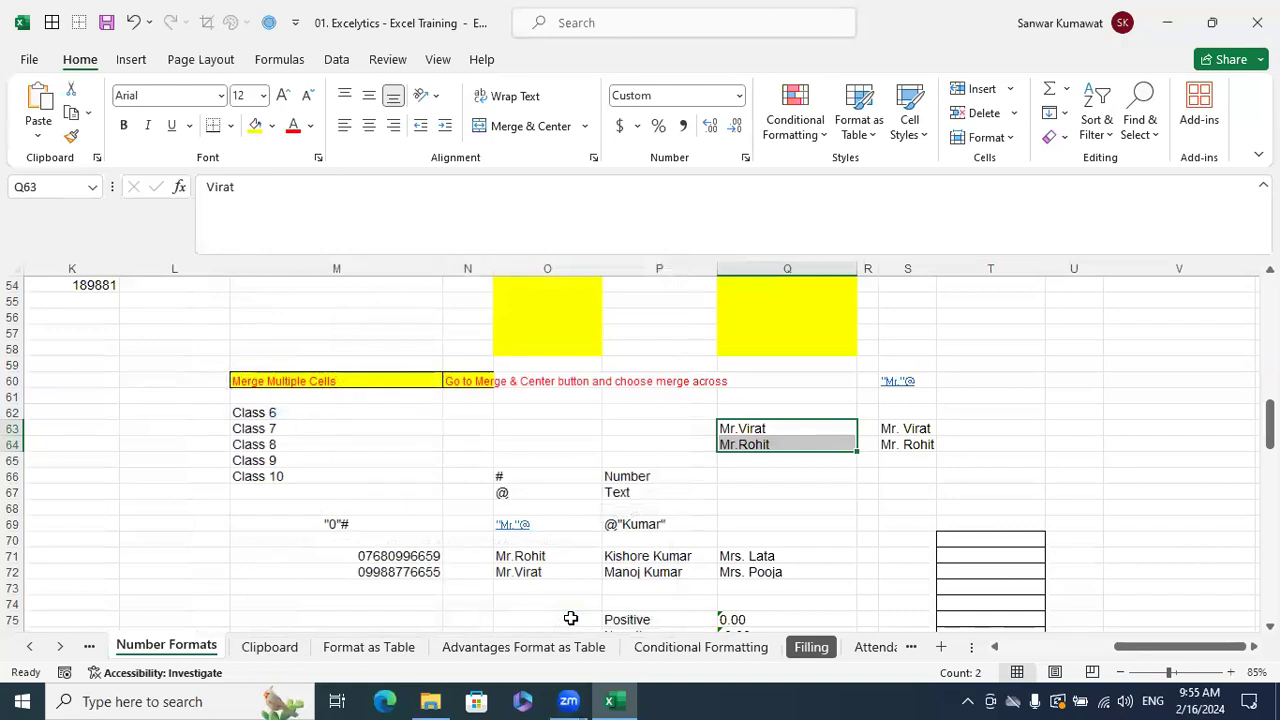
pyautogui.click(1050, 335)
# - Type two more sample first names into U57 and U58
pyautogui.write('Man')
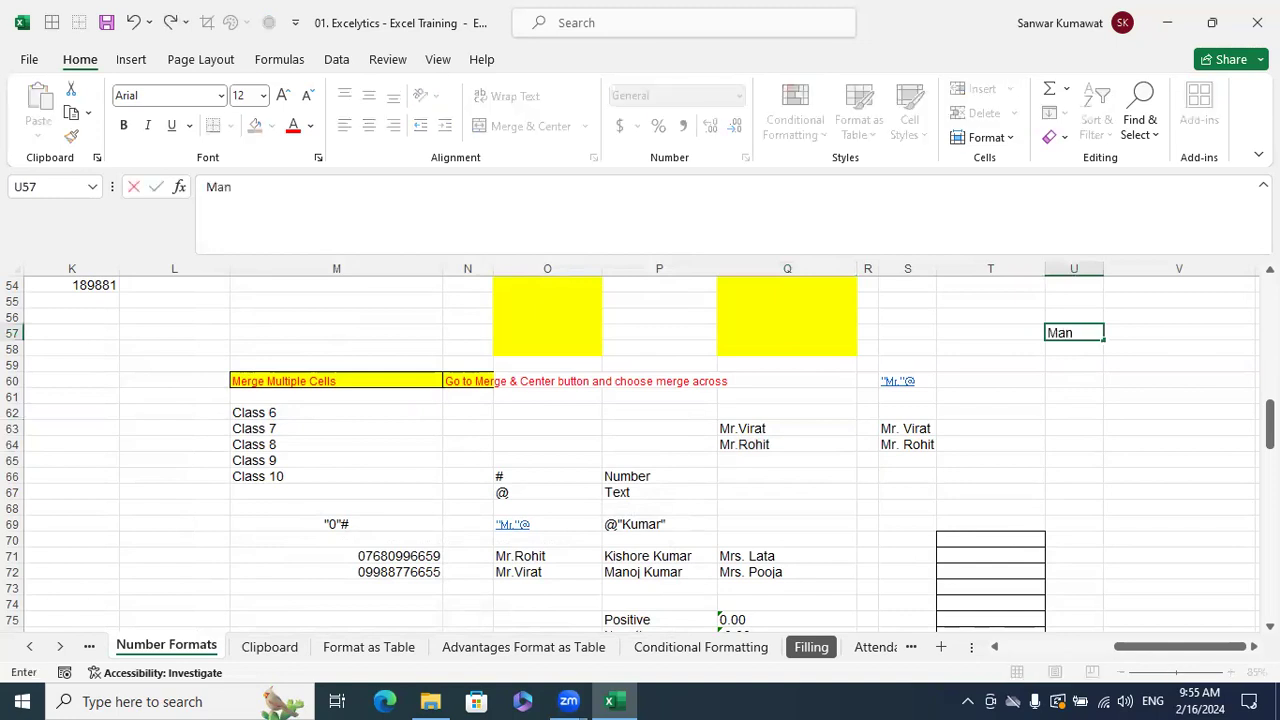
pyautogui.write('oj')
pyautogui.press('Return')
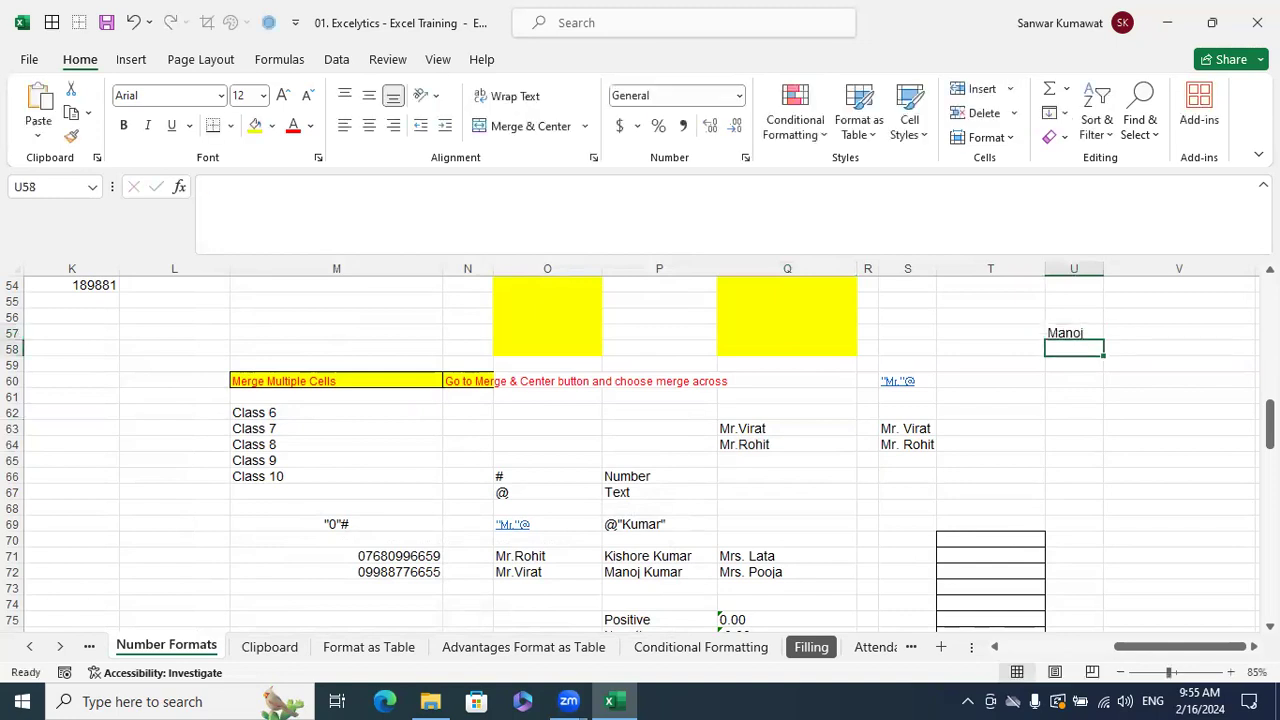
pyautogui.write('Kisho')
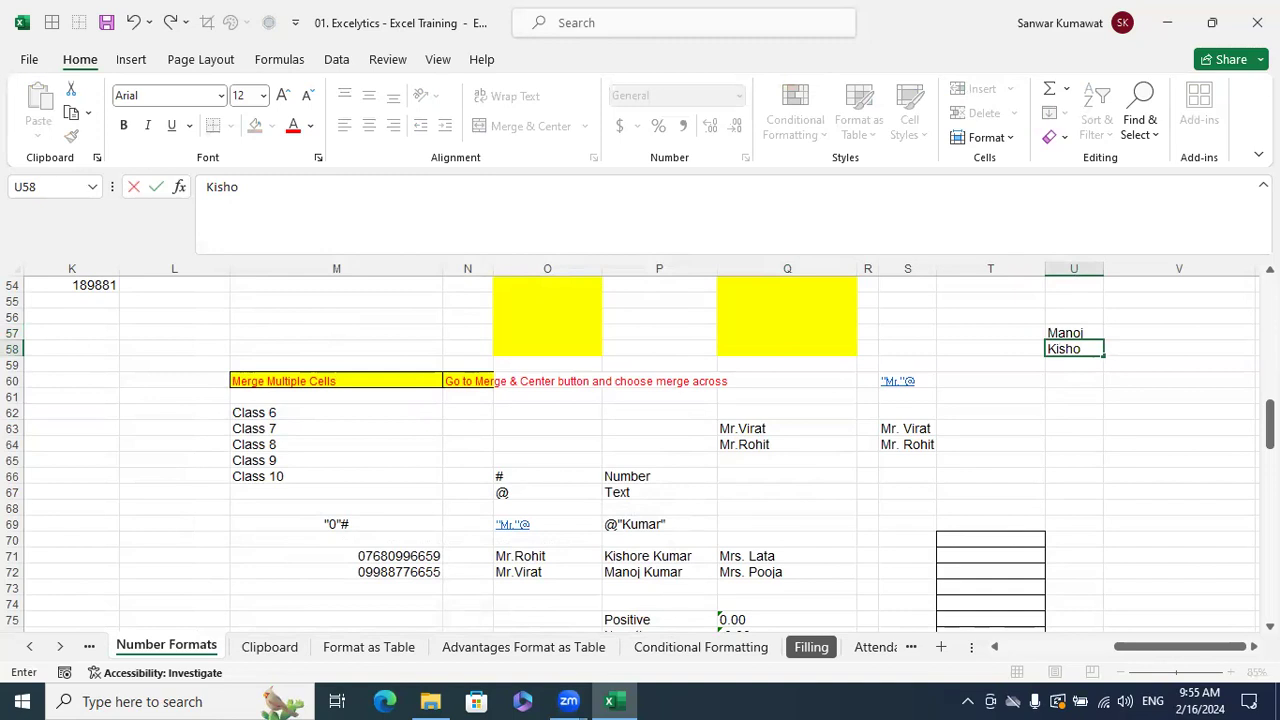
pyautogui.write('re')
pyautogui.press('Return')
# - Move around the nearby cells with the arrow keys, ending on empty cell V55
pyautogui.press('Up')
pyautogui.press('Up')
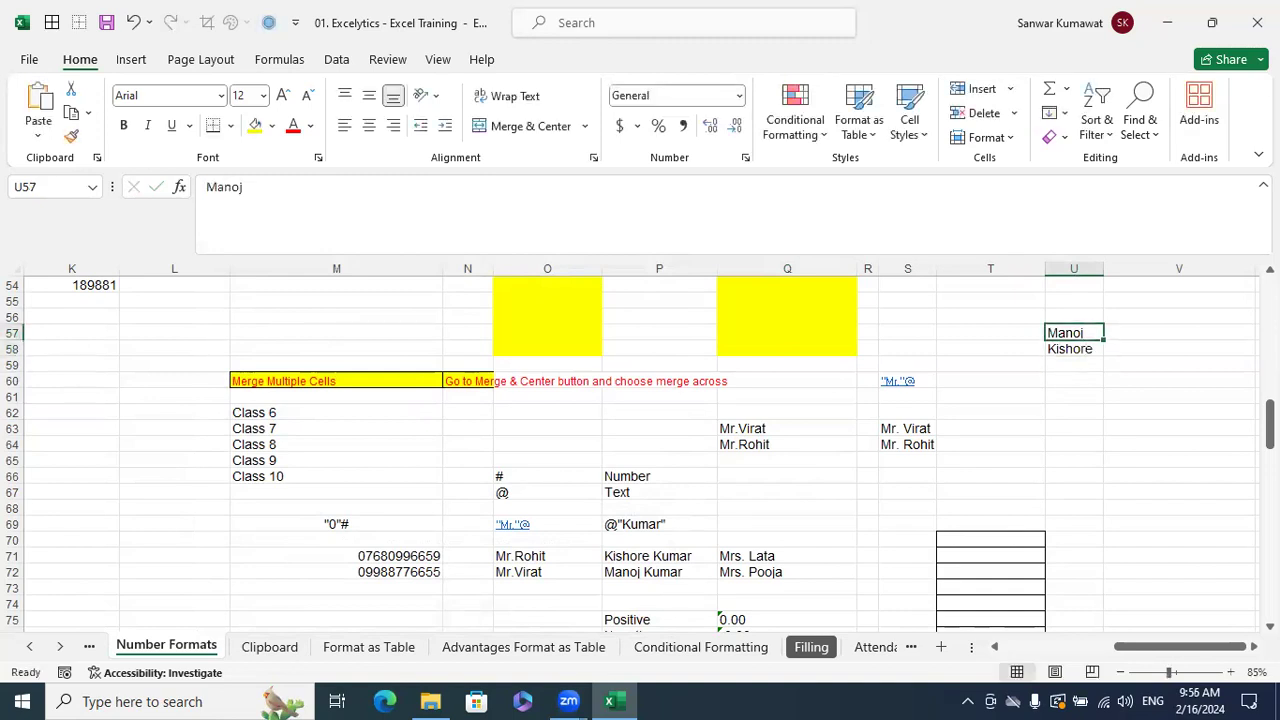
pyautogui.press('Right')
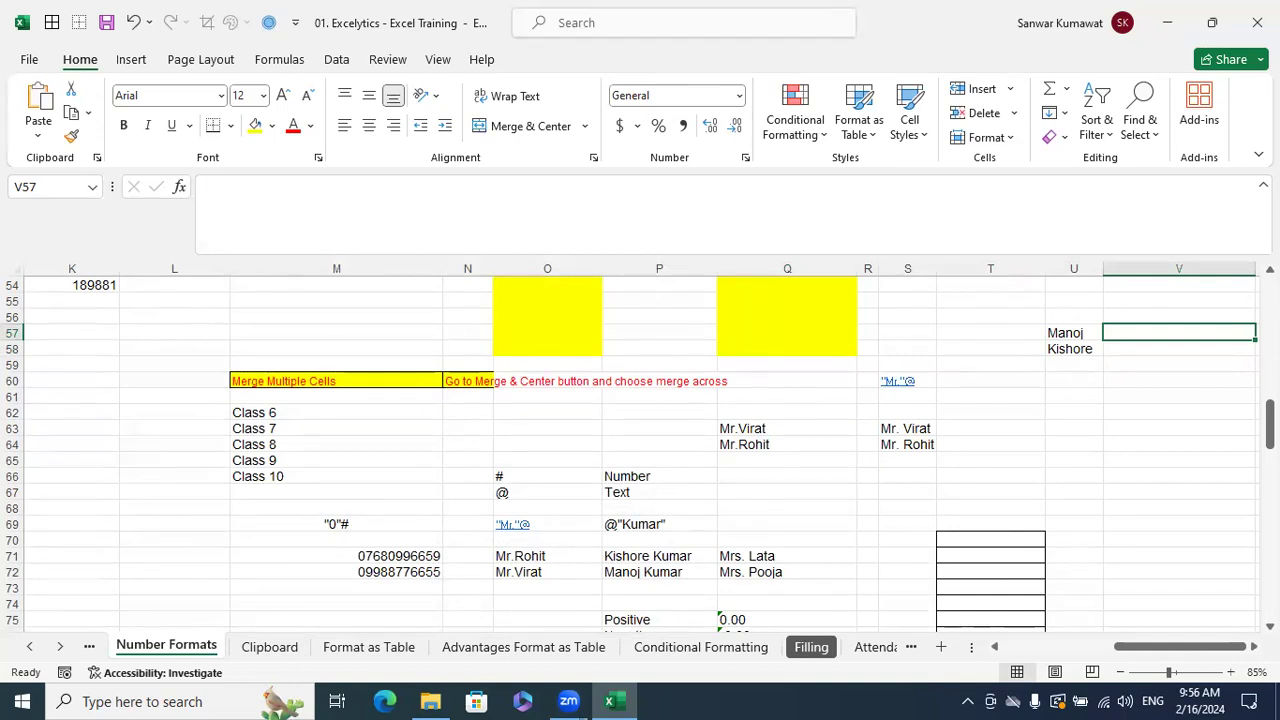
pyautogui.press('Left')
pyautogui.press('Left')
pyautogui.press('Down')
pyautogui.press('Down')
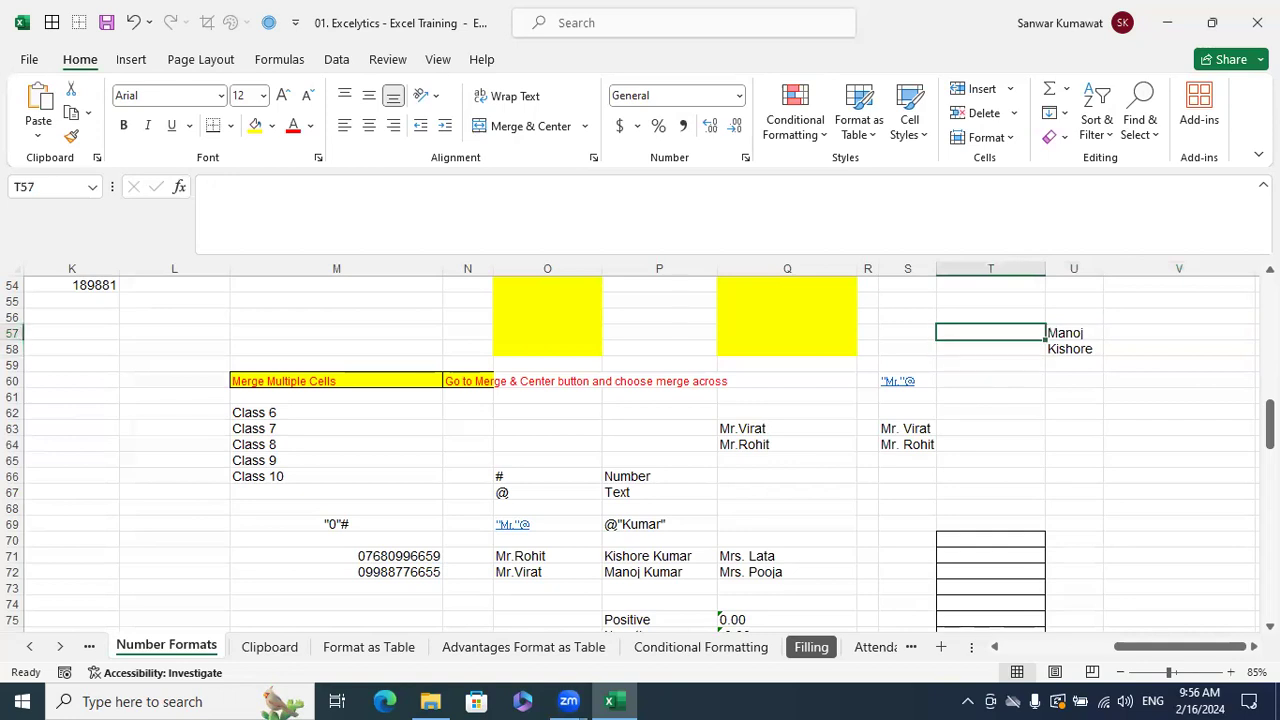
pyautogui.press('Left')
pyautogui.press('Down')
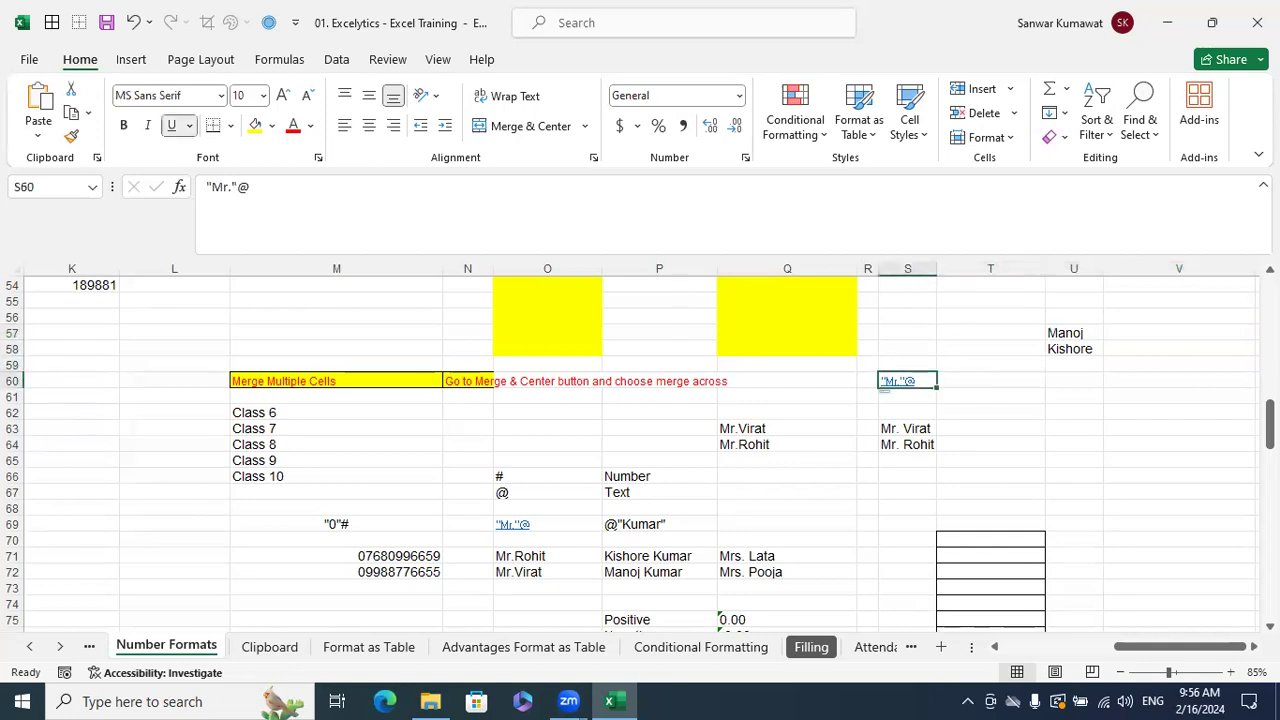
pyautogui.press('Up')
pyautogui.press('Up')
pyautogui.press('Up')
pyautogui.press('Right')
pyautogui.press('Right')
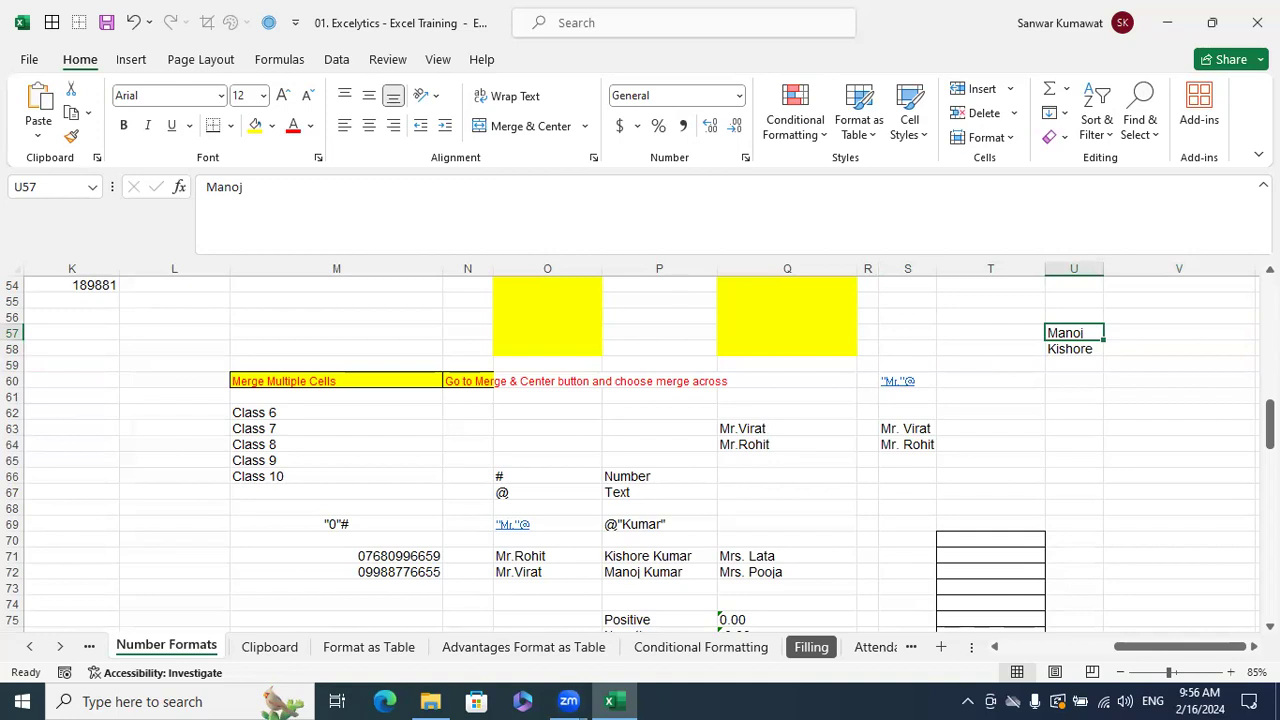
pyautogui.press('Right')
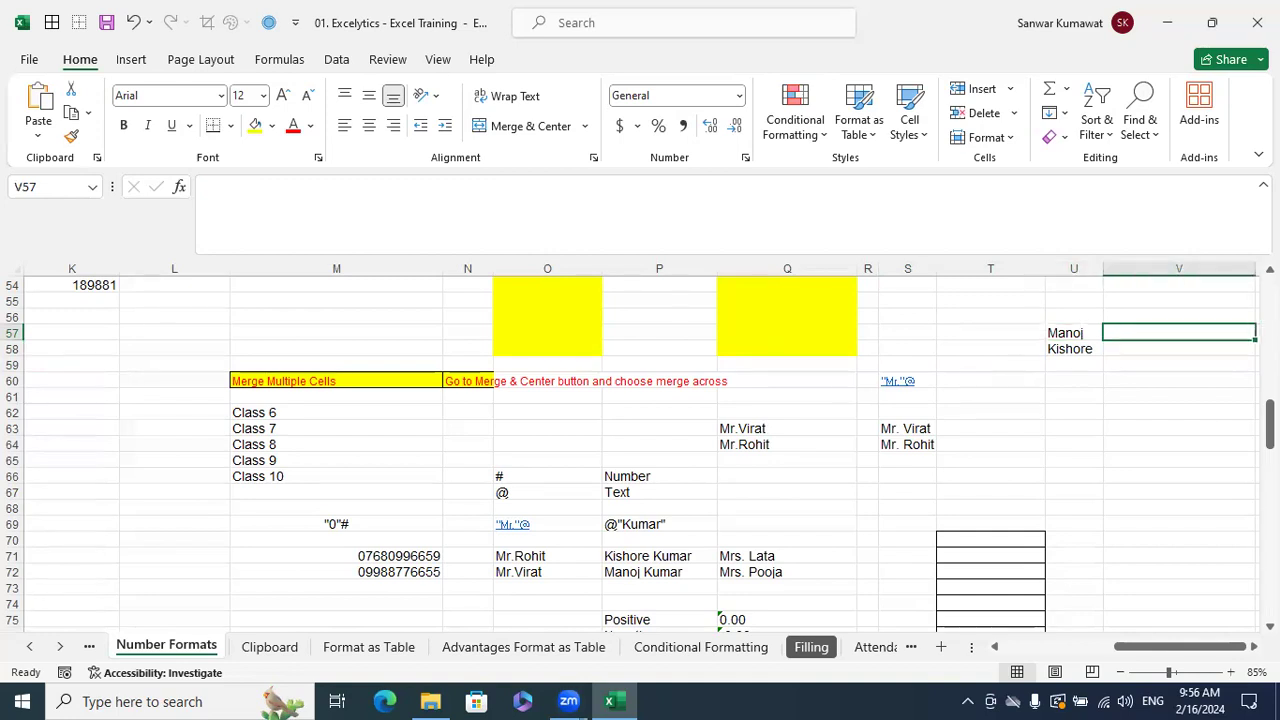
pyautogui.press('Right')
pyautogui.press('Left')
pyautogui.press('Left')
pyautogui.press('Up')
pyautogui.press('Up')
pyautogui.press('Right')
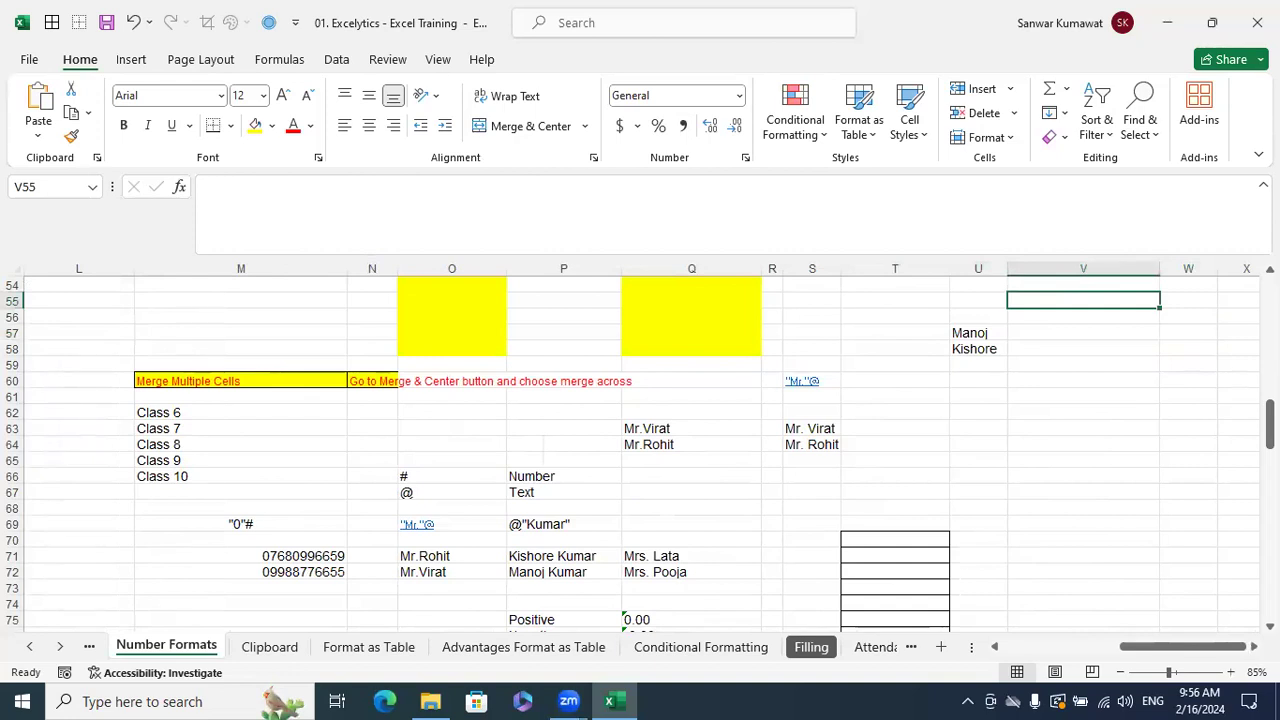
# - Try entering the text @ "Kumar" directly in cell V55
pyautogui.write('Q')
pyautogui.press('BackSpace')
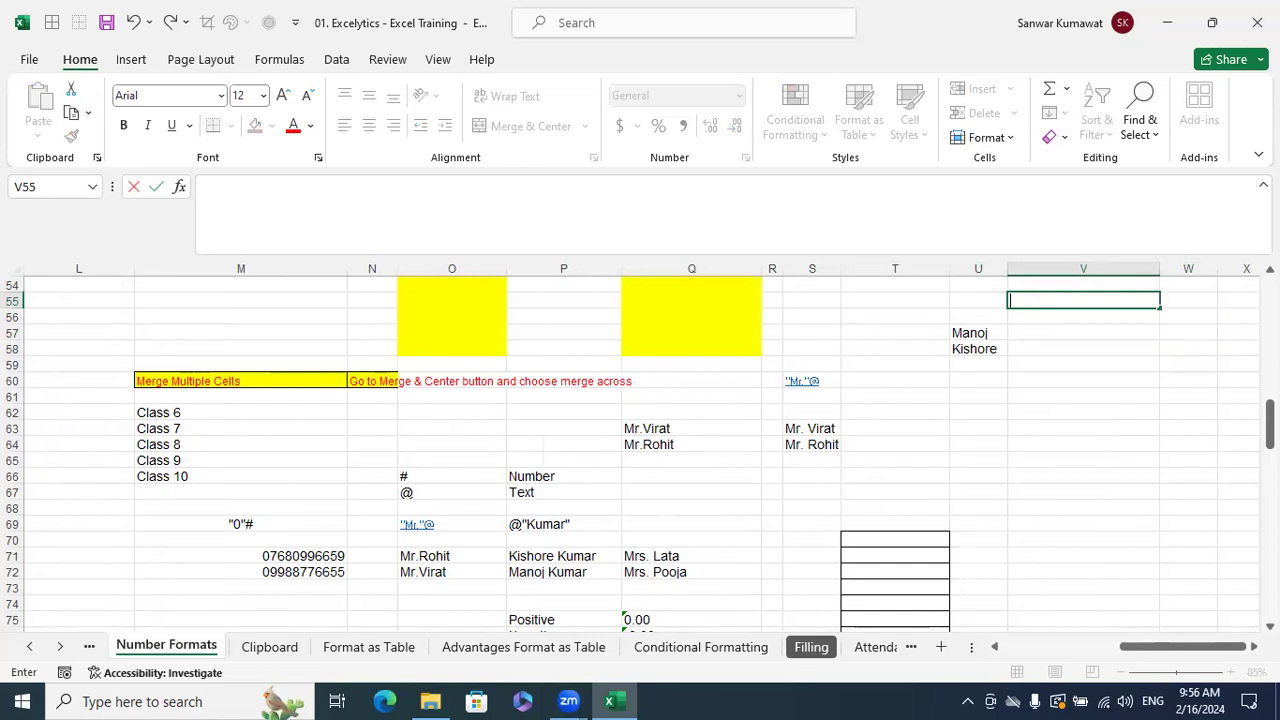
pyautogui.write('@')
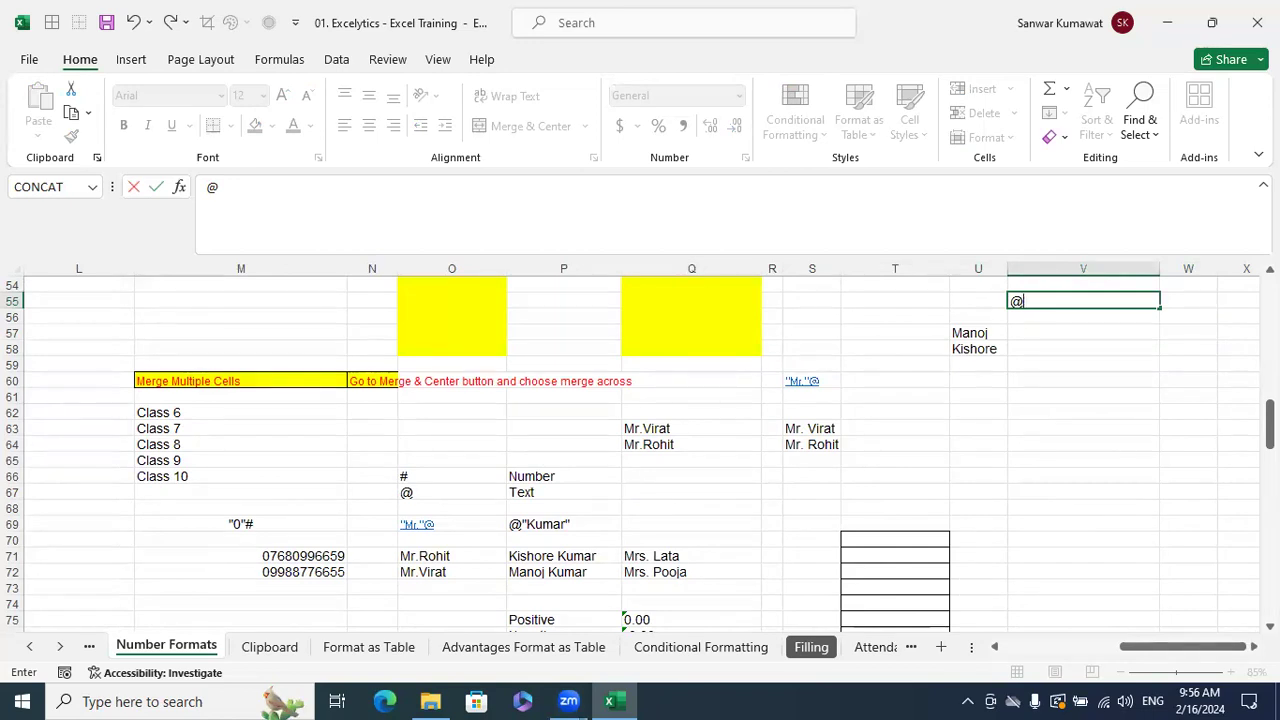
pyautogui.write('"Kumar')
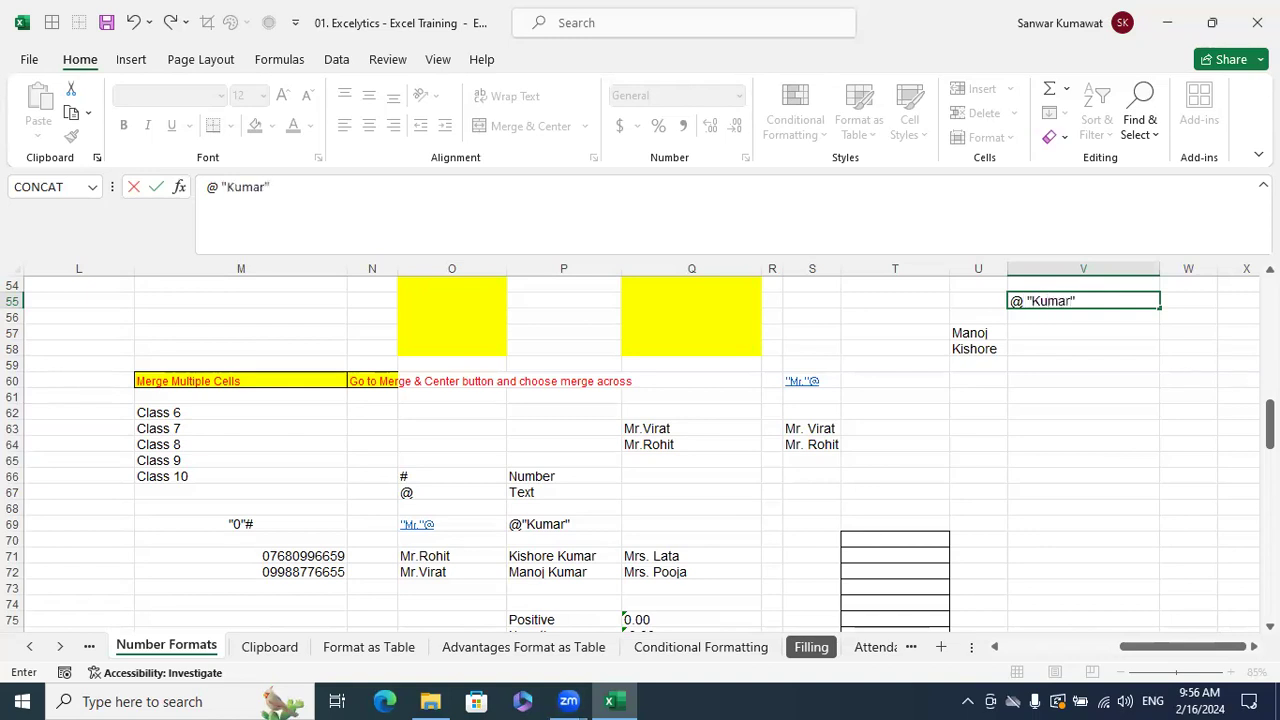
pyautogui.press('Return')
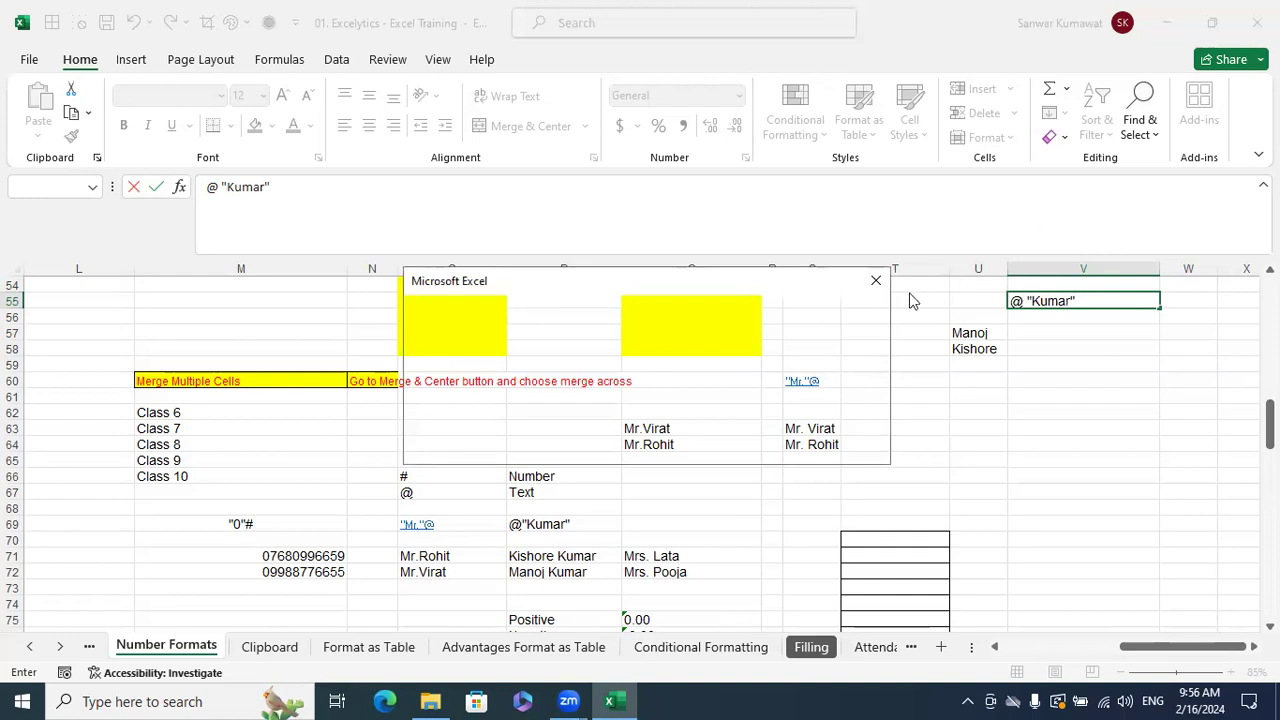
# - Dismiss Excel's warning and cancel the @ "Kumar" entry, leaving V55 empty
pyautogui.click(876, 280)
pyautogui.click(1115, 305)
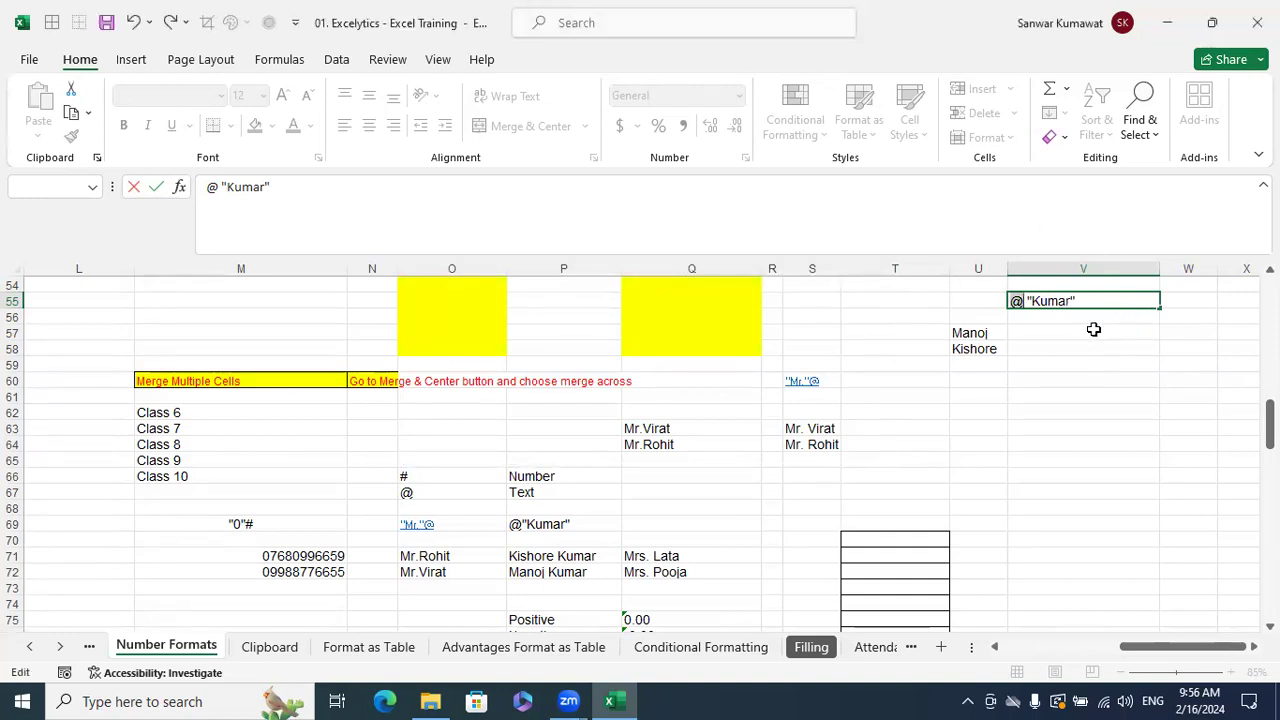
pyautogui.moveTo(1076, 301); pyautogui.dragTo(986, 291)
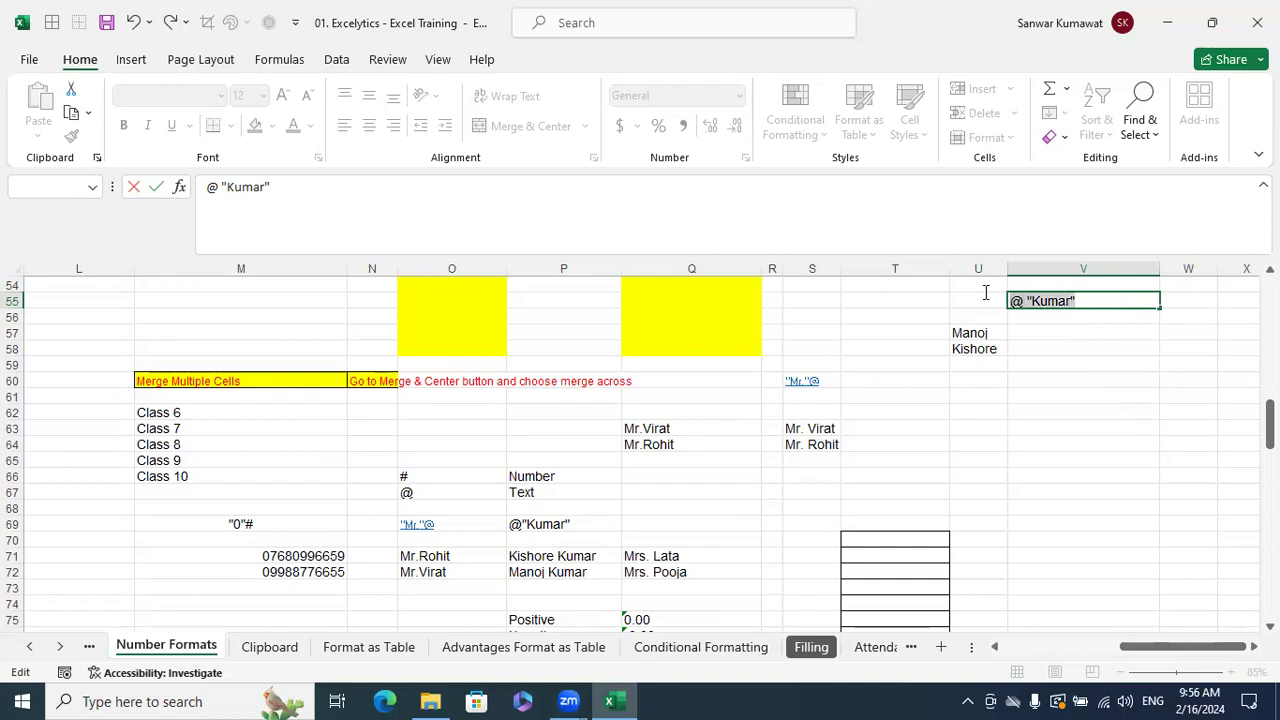
pyautogui.press('Escape')
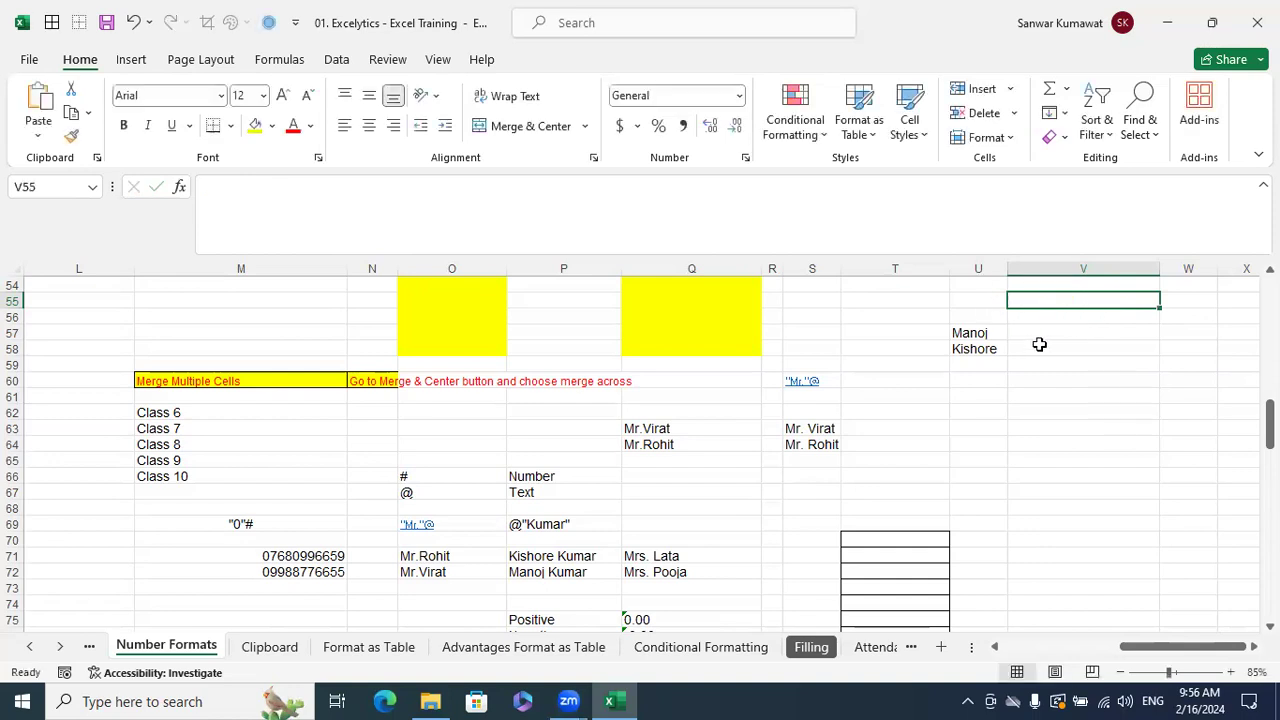
# - Give U57:U58 the custom format @ "Kumar" and widen column U to show the full names
pyautogui.click(990, 340)
pyautogui.moveTo(990, 346); pyautogui.dragTo(991, 352)
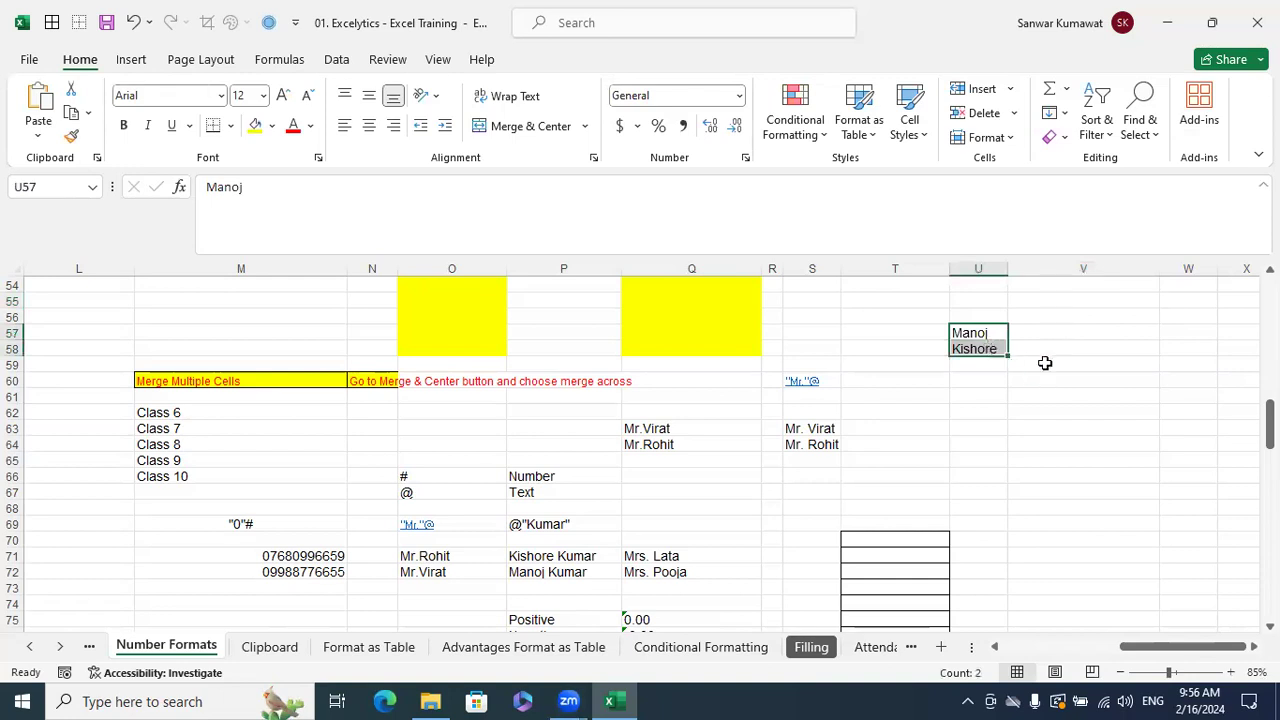
pyautogui.hotkey('ctrl', '1')
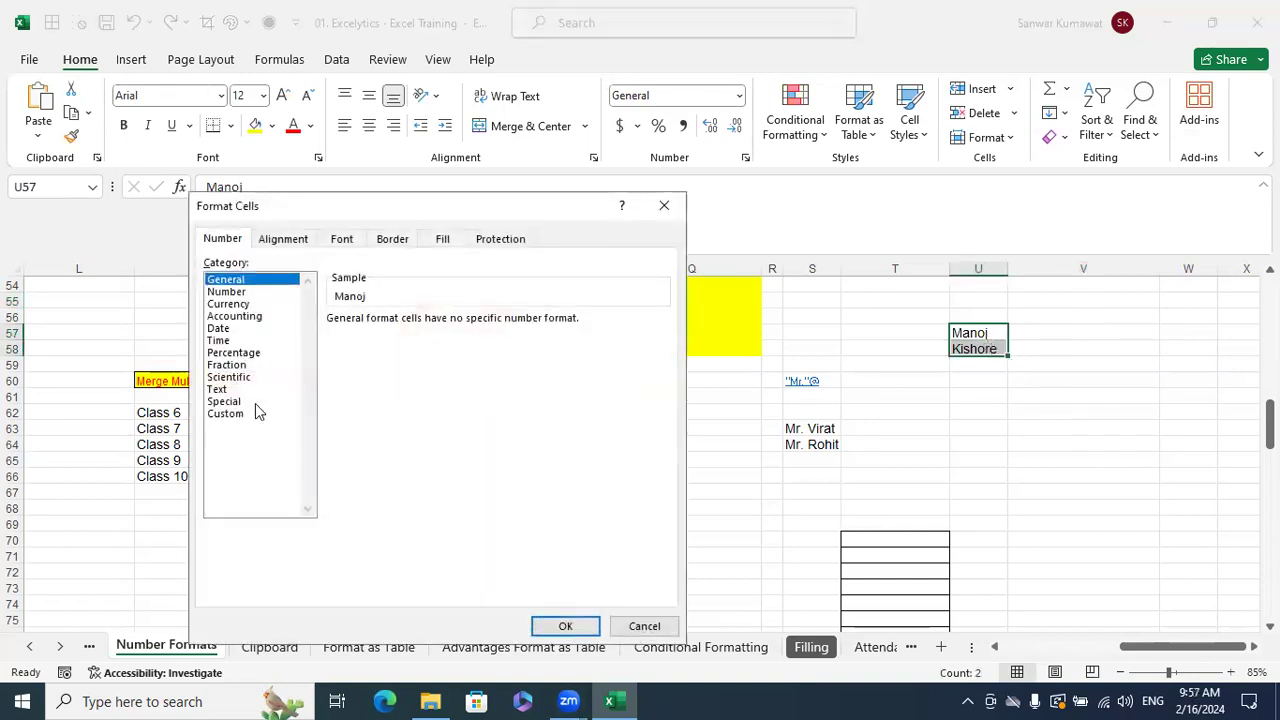
pyautogui.click(256, 412)
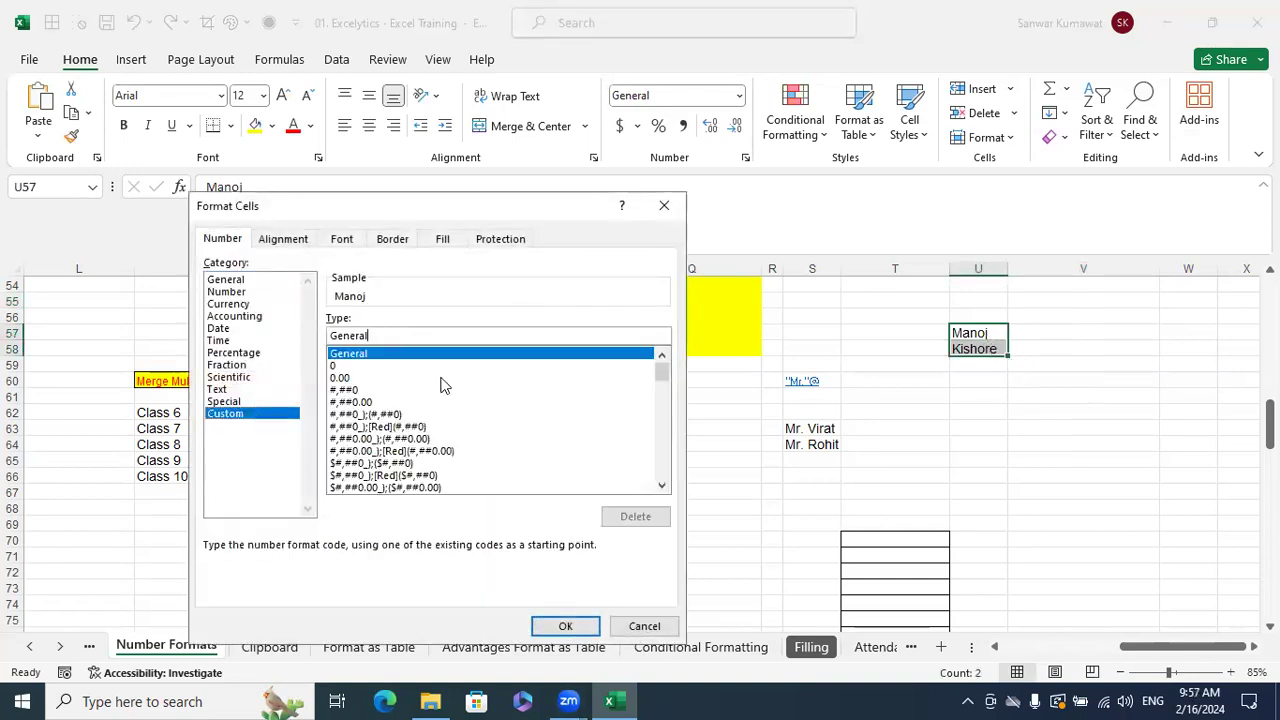
pyautogui.press('Home')
pyautogui.press('Delete')
pyautogui.press('Delete')
pyautogui.press('Delete')
pyautogui.press('Delete')
pyautogui.press('Delete')
pyautogui.press('Delete')
pyautogui.press('Delete')
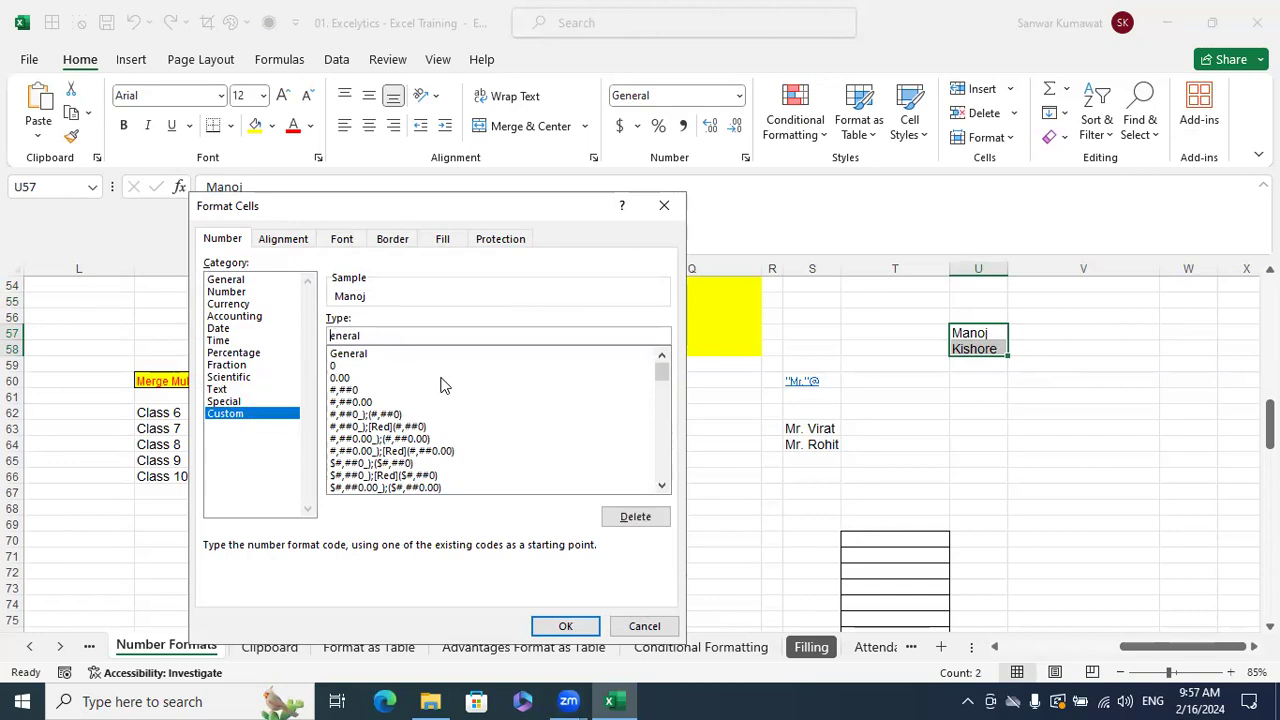
pyautogui.write('@ "Kumar"')
pyautogui.click(565, 625)
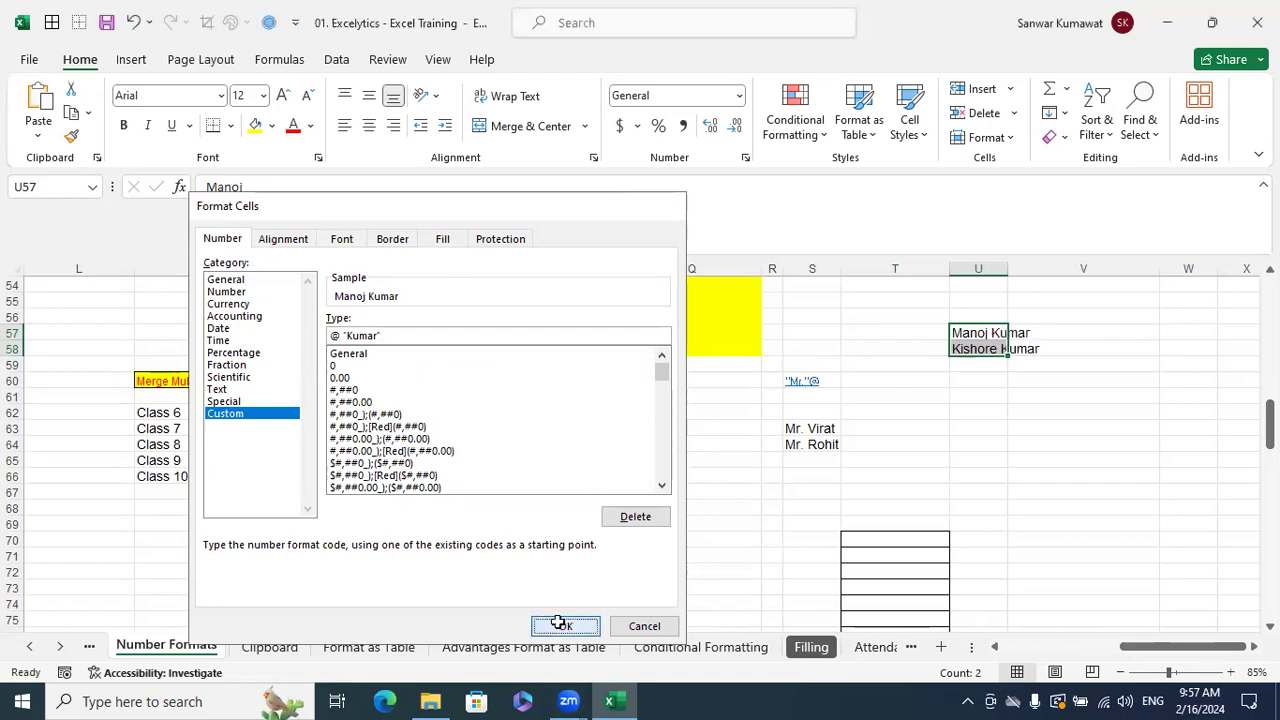
pyautogui.click(1054, 443)
pyautogui.moveTo(1008, 268); pyautogui.dragTo(1063, 321)
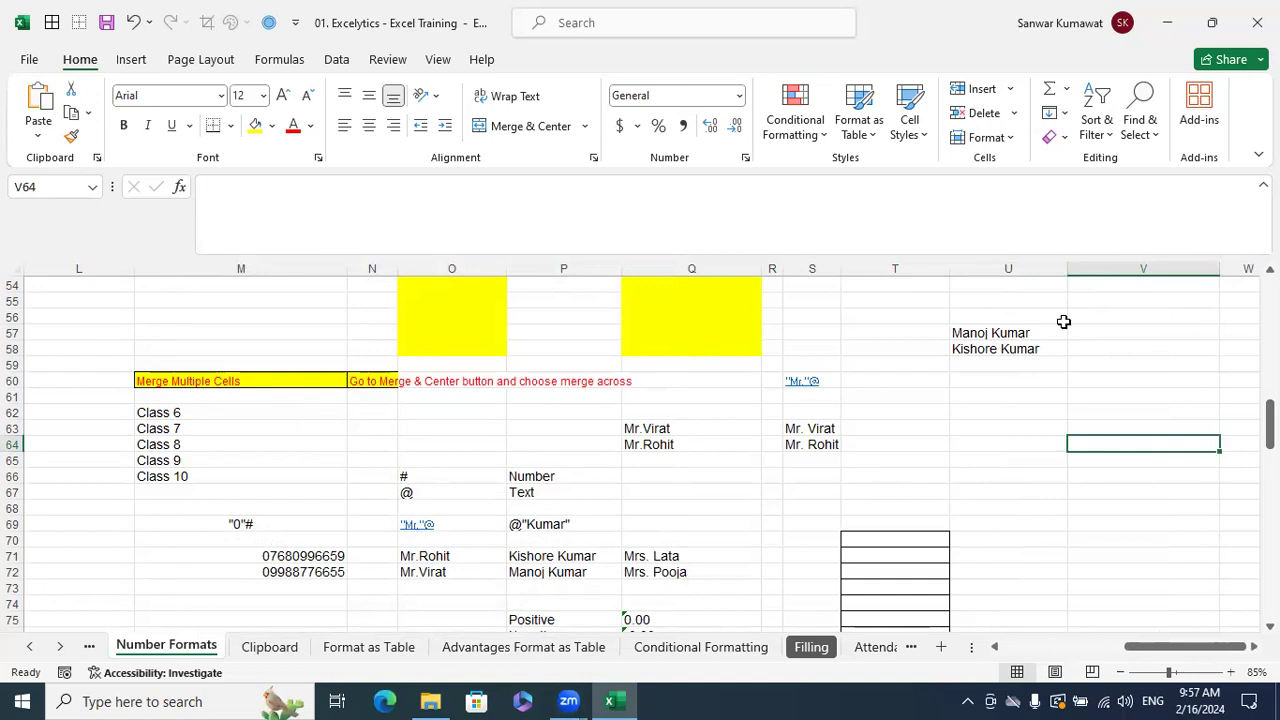
pyautogui.click(1000, 440)
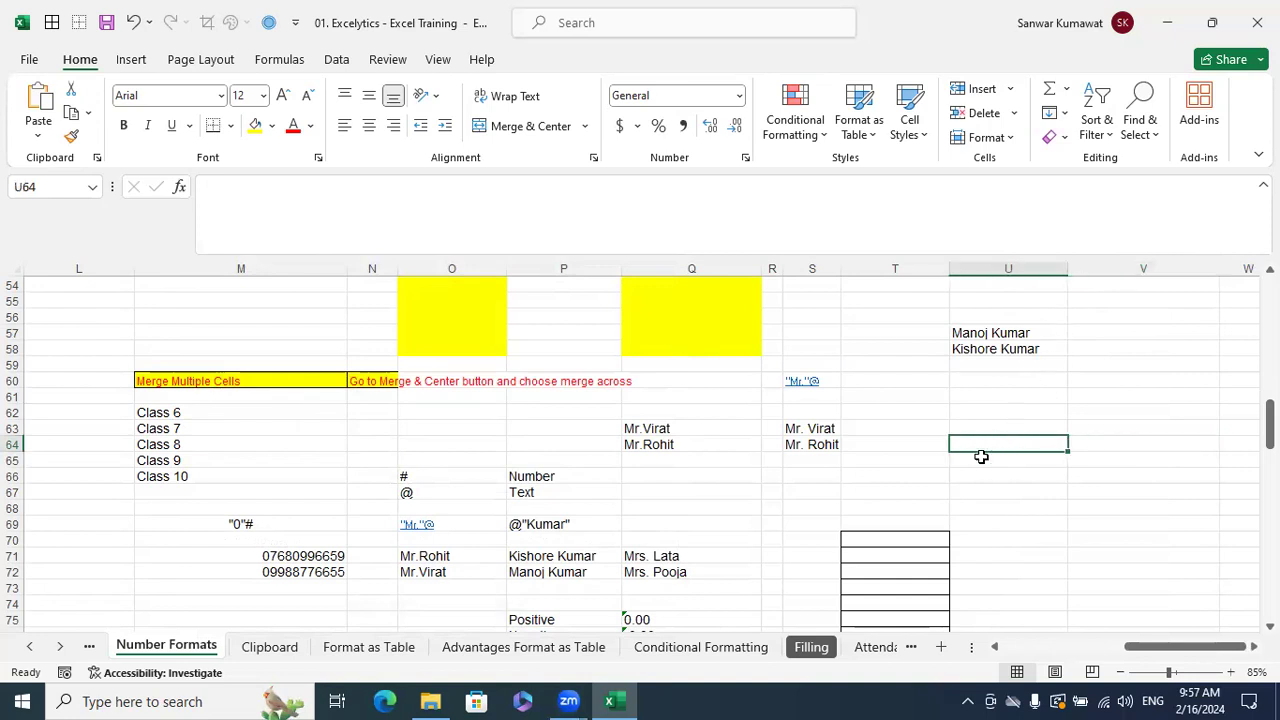
pyautogui.click(991, 398)
pyautogui.scroll(2, 1000, 420)
pyautogui.scroll(2, 1015, 367)
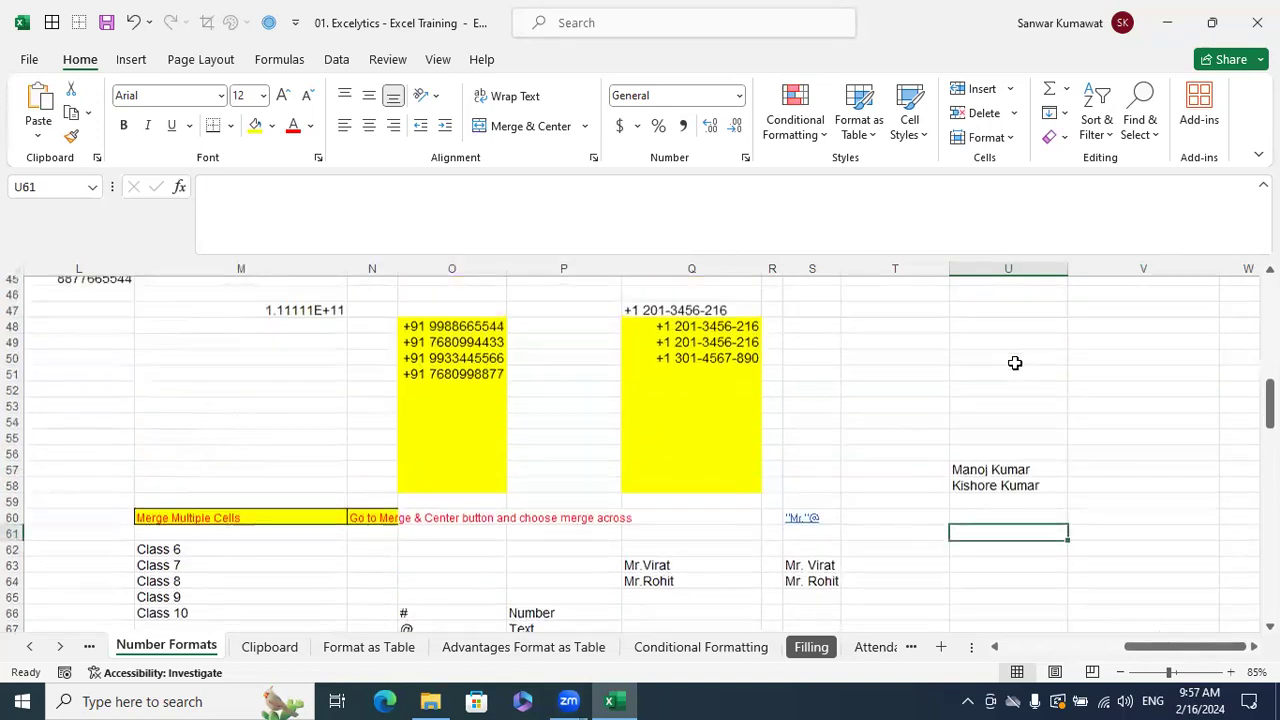
pyautogui.click(1015, 350)
pyautogui.write('9988')
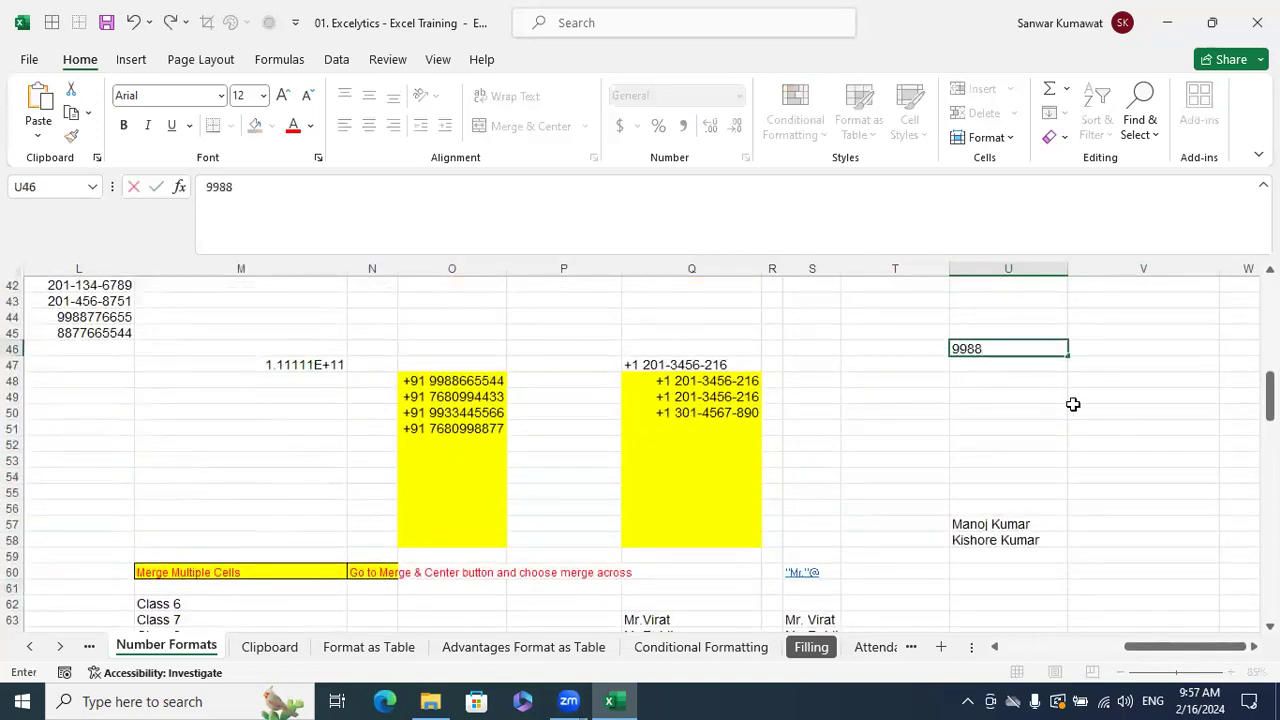
pyautogui.write('776655')
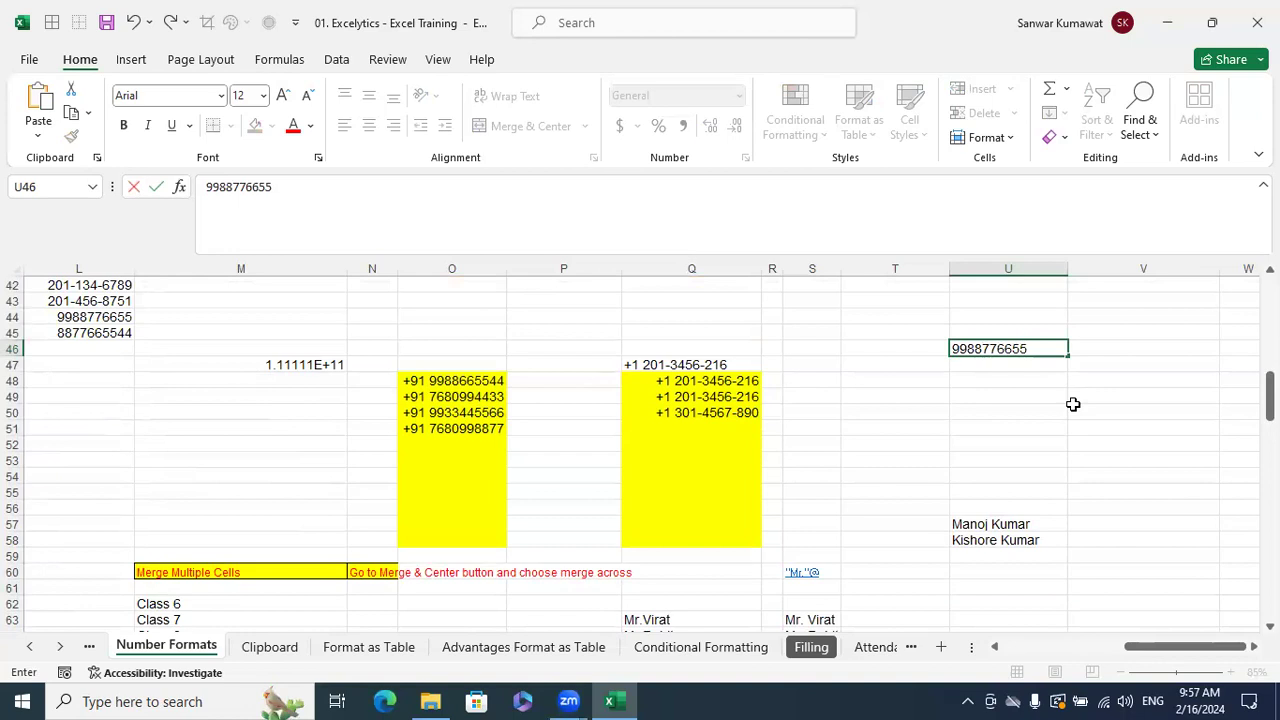
pyautogui.press('Return')
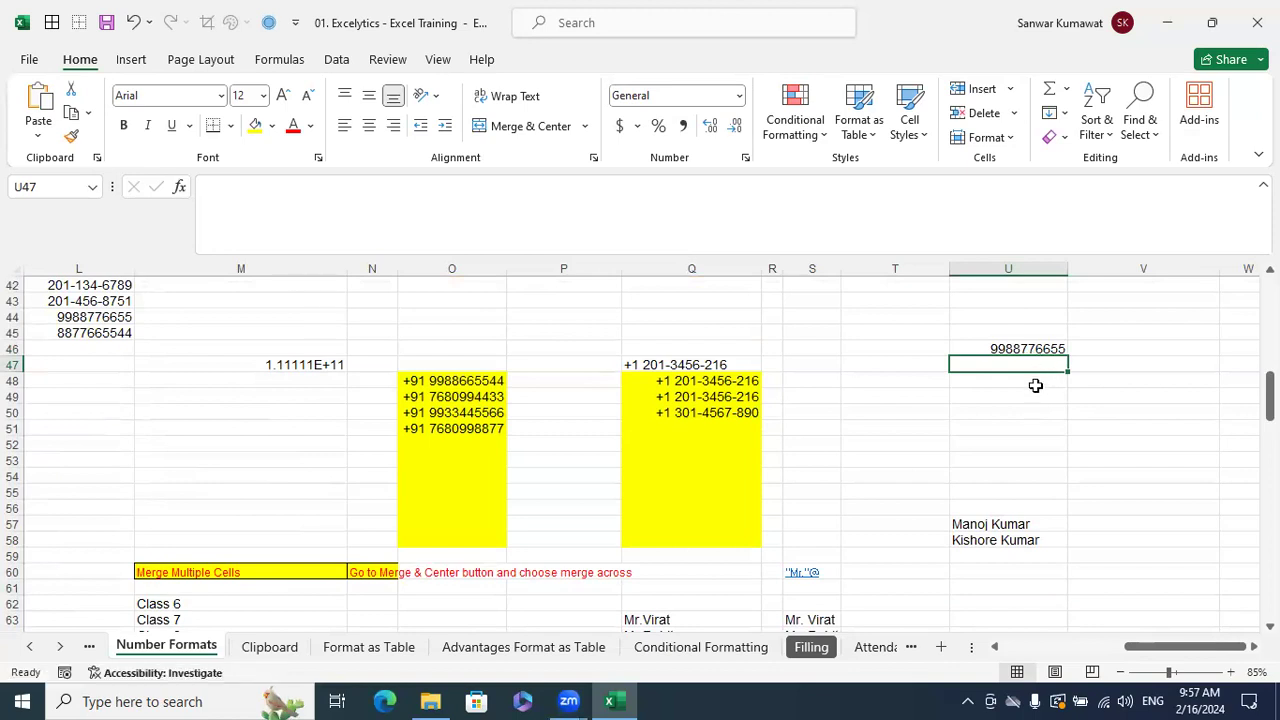
pyautogui.click(1030, 349)
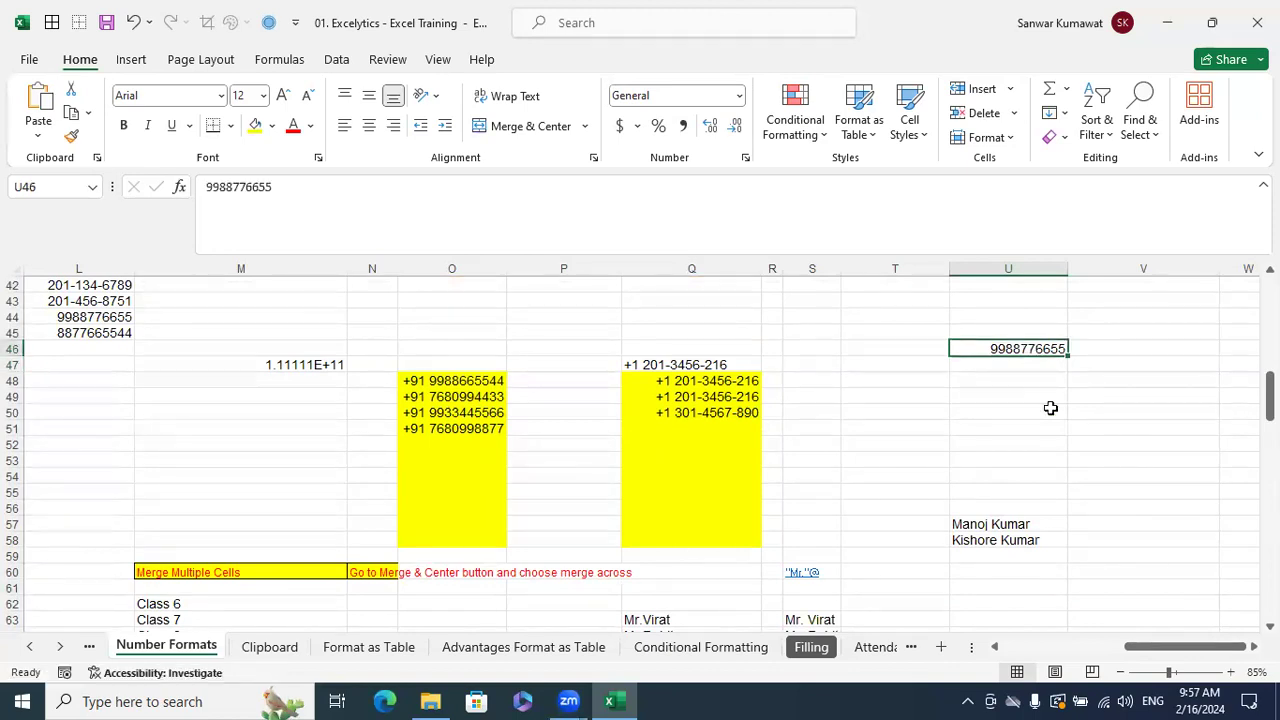
pyautogui.hotkey('ctrl', '1')
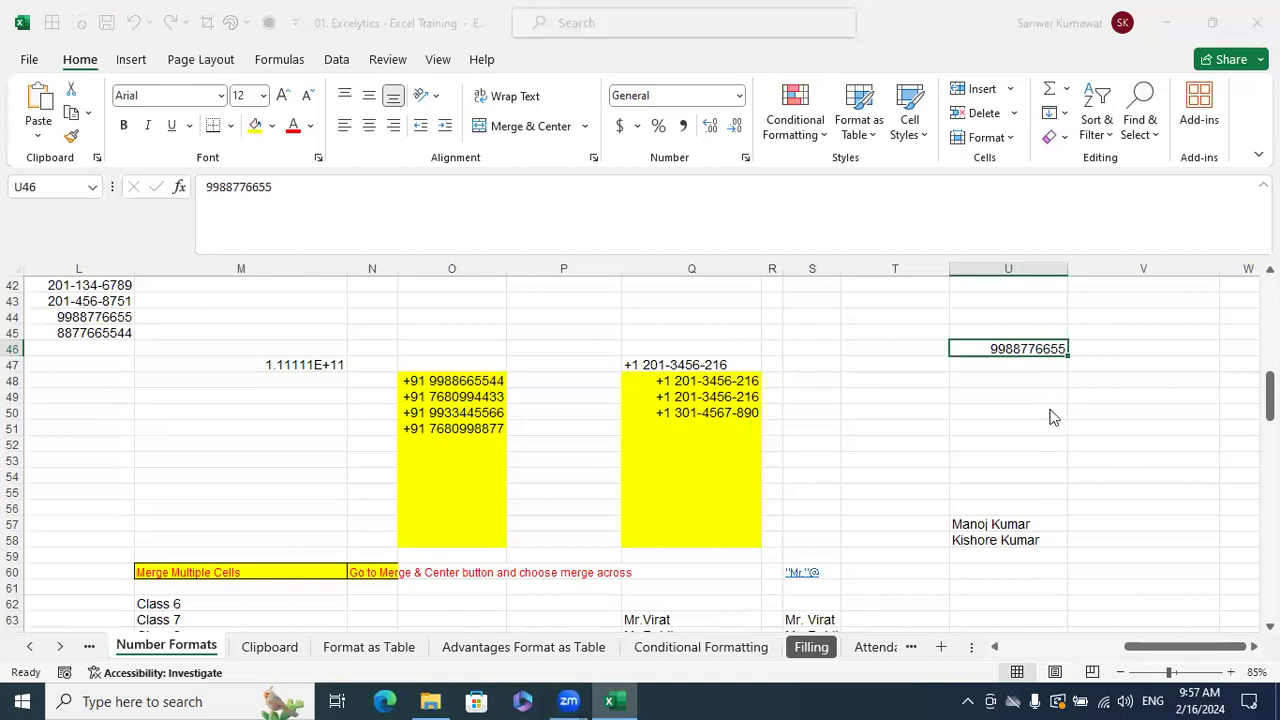
pyautogui.click(230, 413)
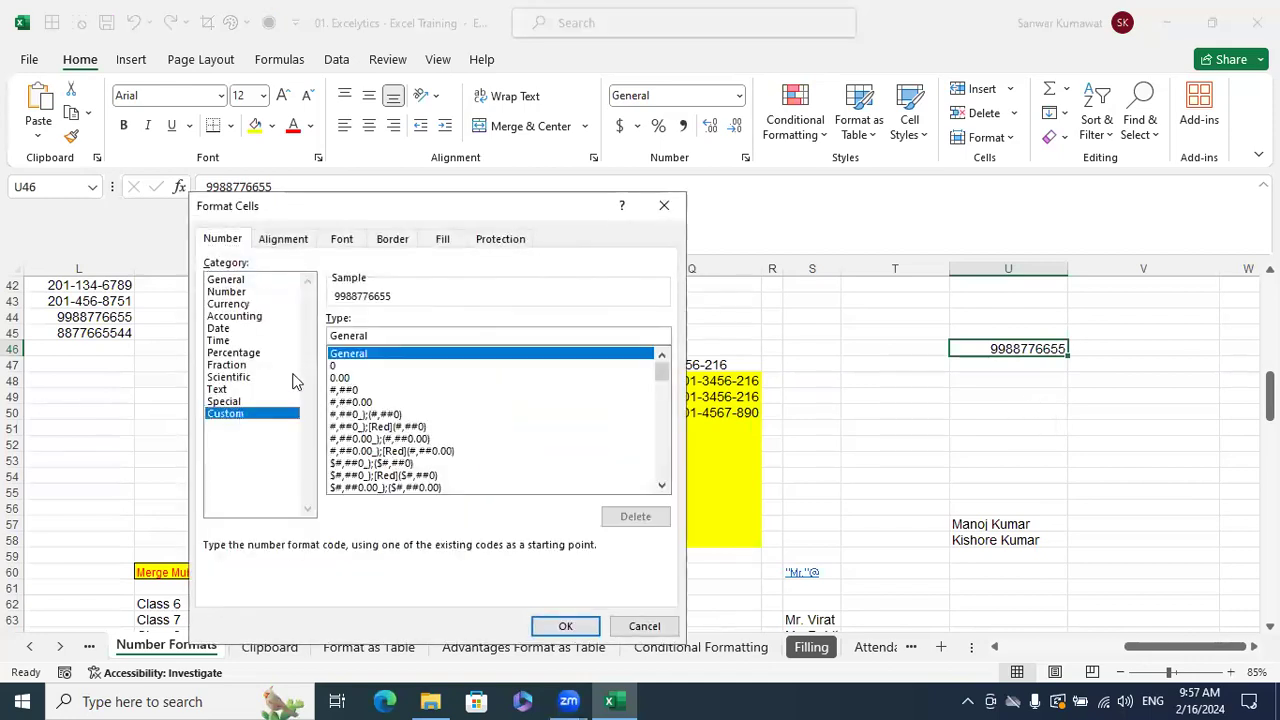
pyautogui.click(390, 340)
pyautogui.press('BackSpace')
pyautogui.press('BackSpace')
pyautogui.press('BackSpace')
pyautogui.press('BackSpace')
pyautogui.press('BackSpace')
pyautogui.press('BackSpace')
pyautogui.press('BackSpace')
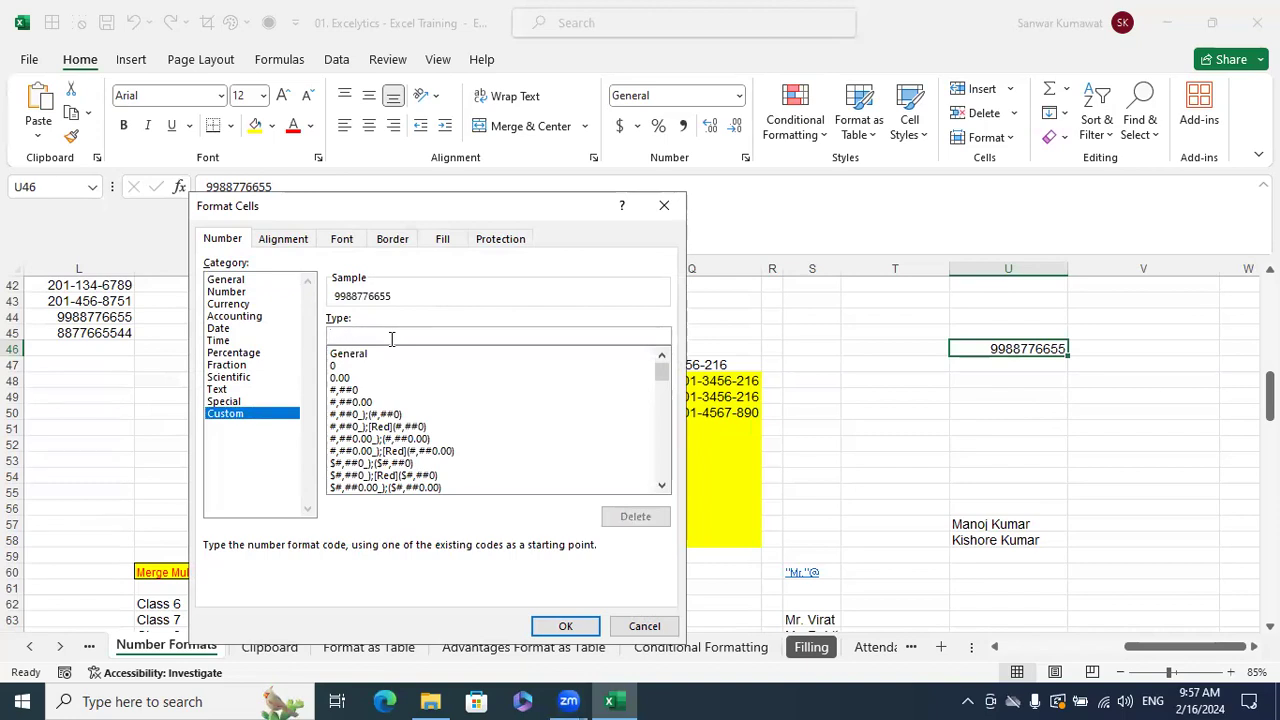
pyautogui.write('00000000000')
pyautogui.click(565, 626)
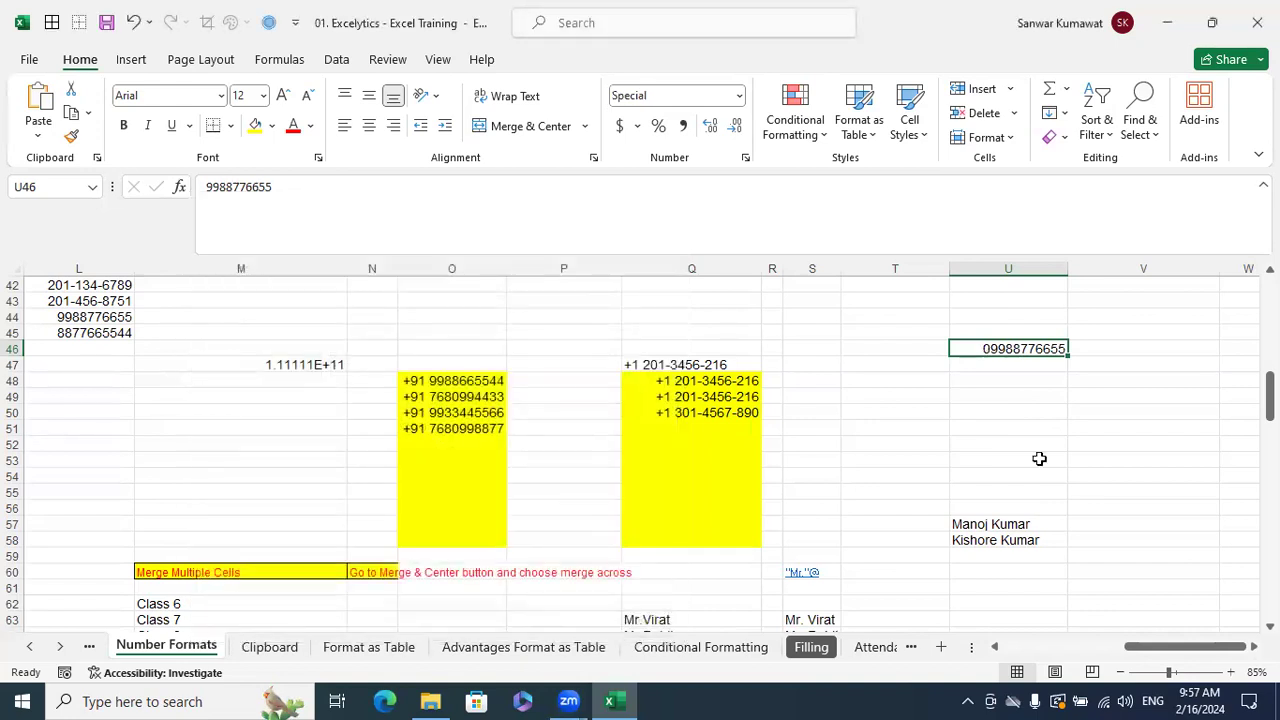
pyautogui.hotkey('ctrl', 'z')
# - Copy the phone number from U46 and paste it into V48
pyautogui.hotkey('ctrl', 'c')
pyautogui.press('Right')
pyautogui.press('Right')
pyautogui.press('Left')
pyautogui.press('Down')
pyautogui.press('Down')
pyautogui.hotkey('ctrl', 'v')
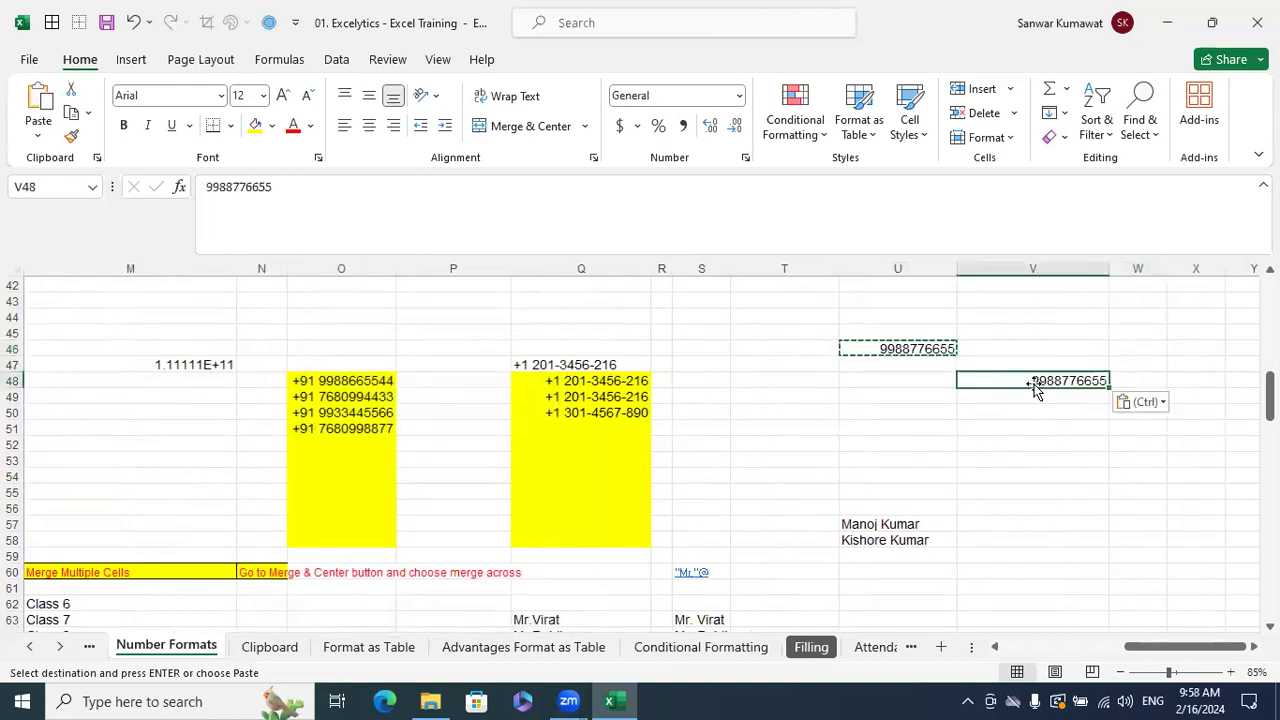
pyautogui.press('Escape')
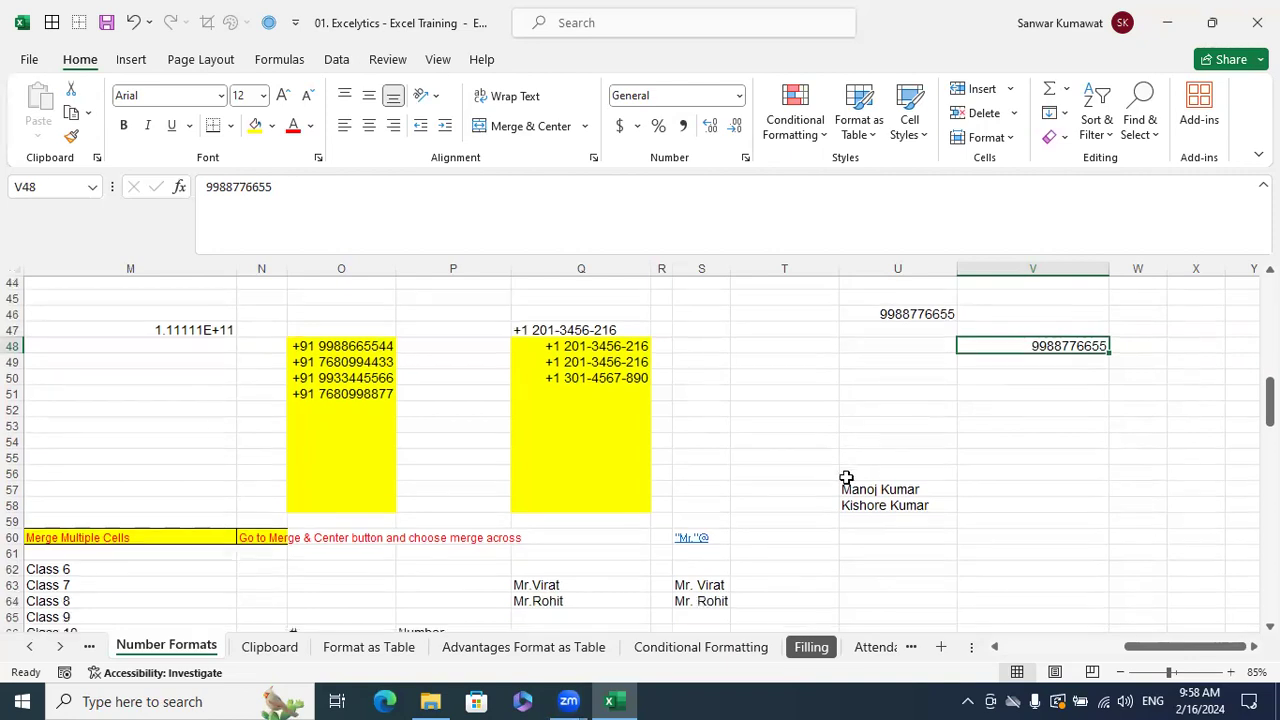
# - Check the # format note in O66, then select empty cell V50
pyautogui.scroll(-3, 846, 480)
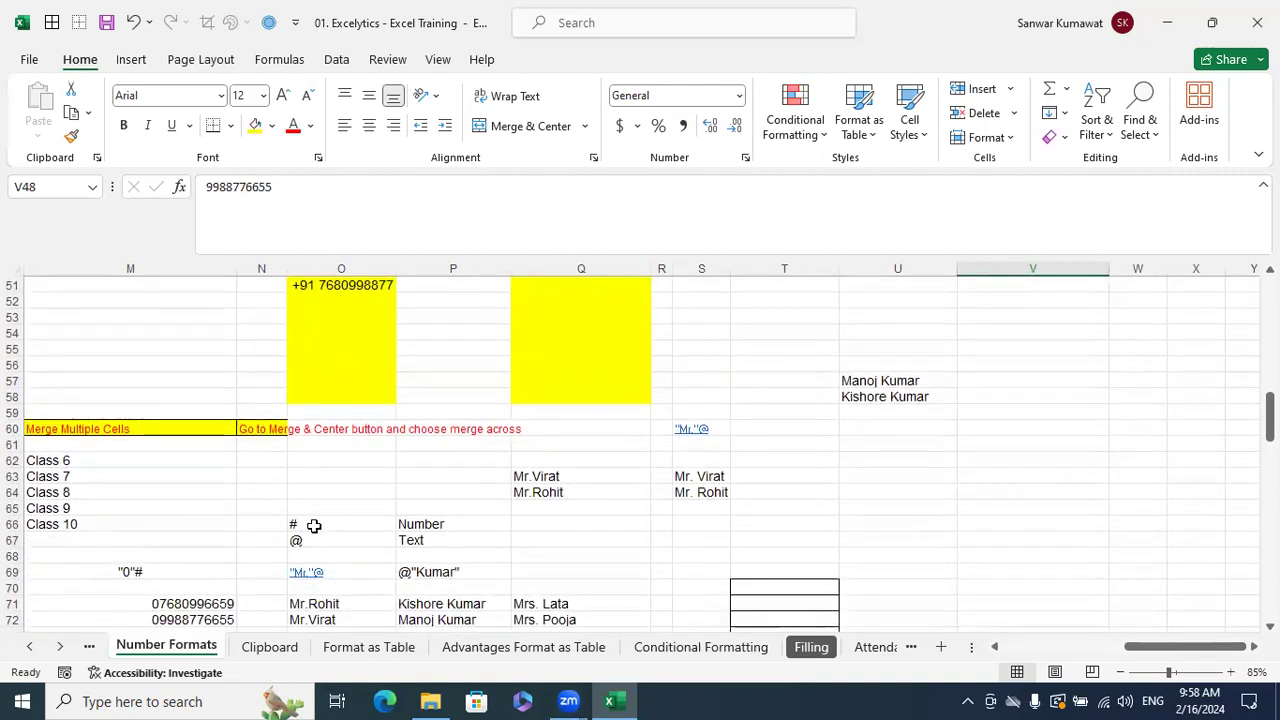
pyautogui.click(316, 525)
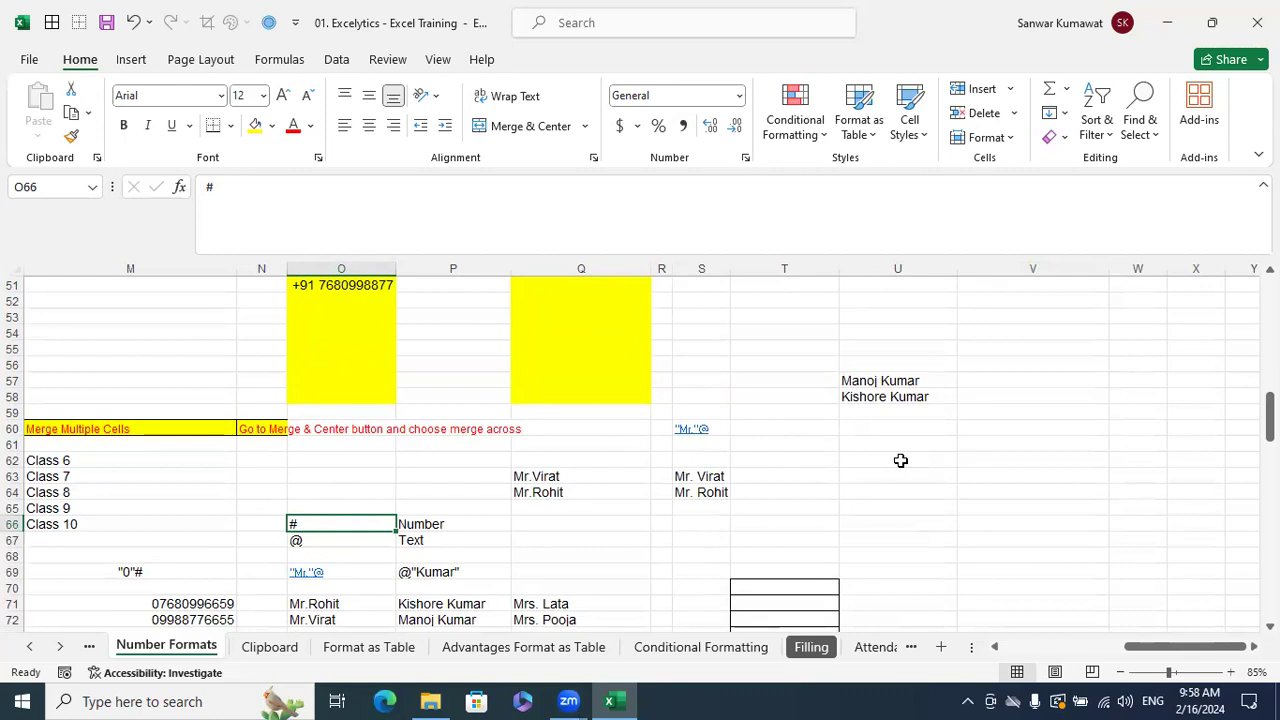
pyautogui.scroll(2, 966, 466)
pyautogui.scroll(1, 1070, 400)
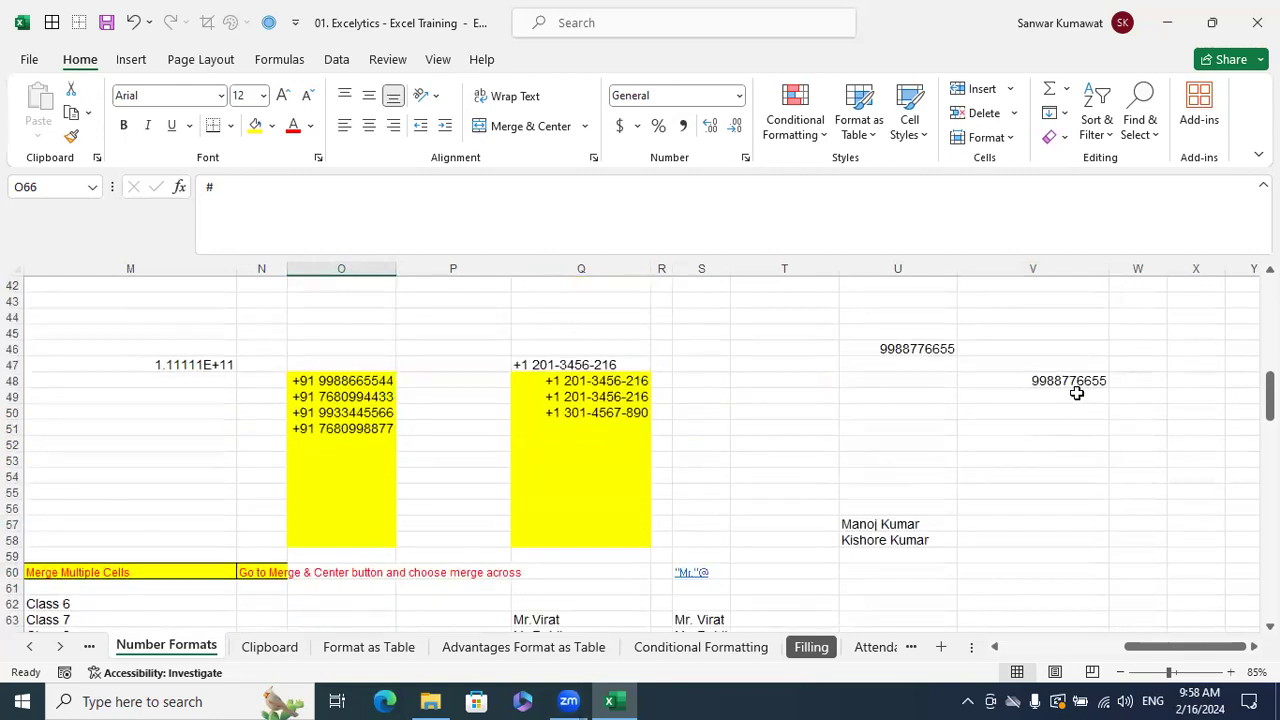
pyautogui.click(1069, 408)
# - Type the note "0"# into cell V50
pyautogui.write('"')
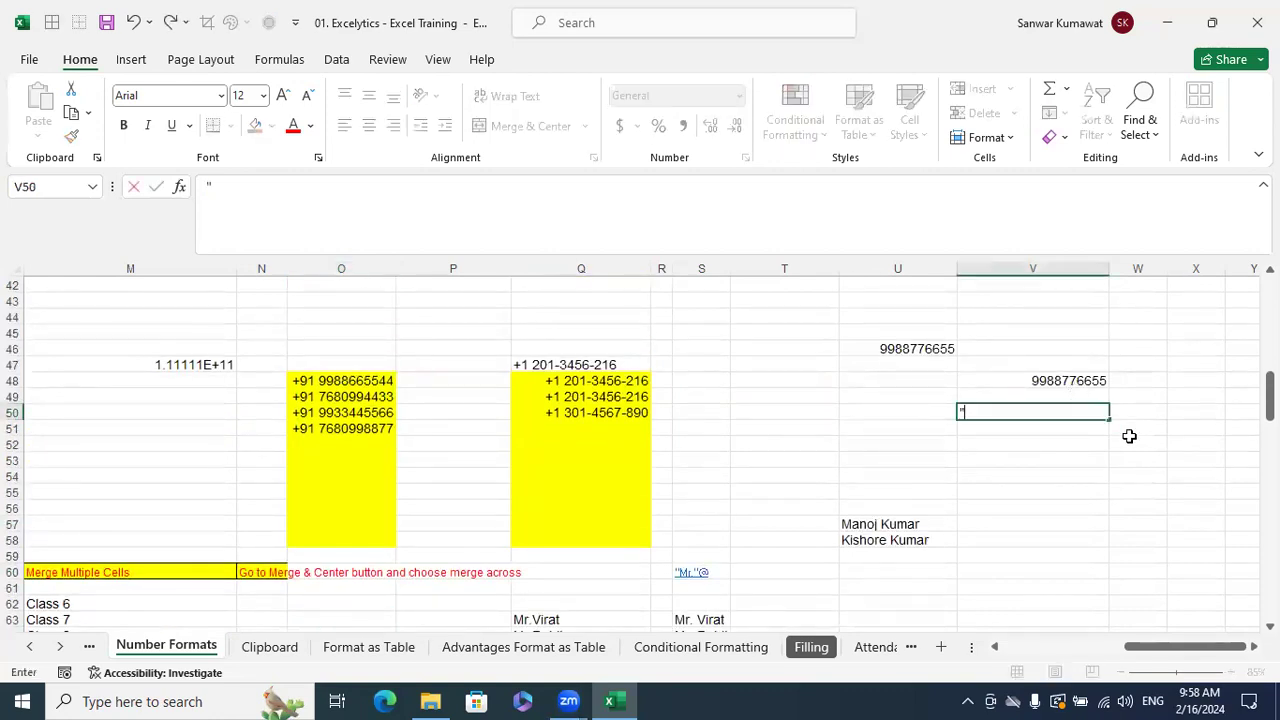
pyautogui.write('0"')
pyautogui.write('@')
pyautogui.press('BackSpace')
pyautogui.write('#')
pyautogui.press('Return')
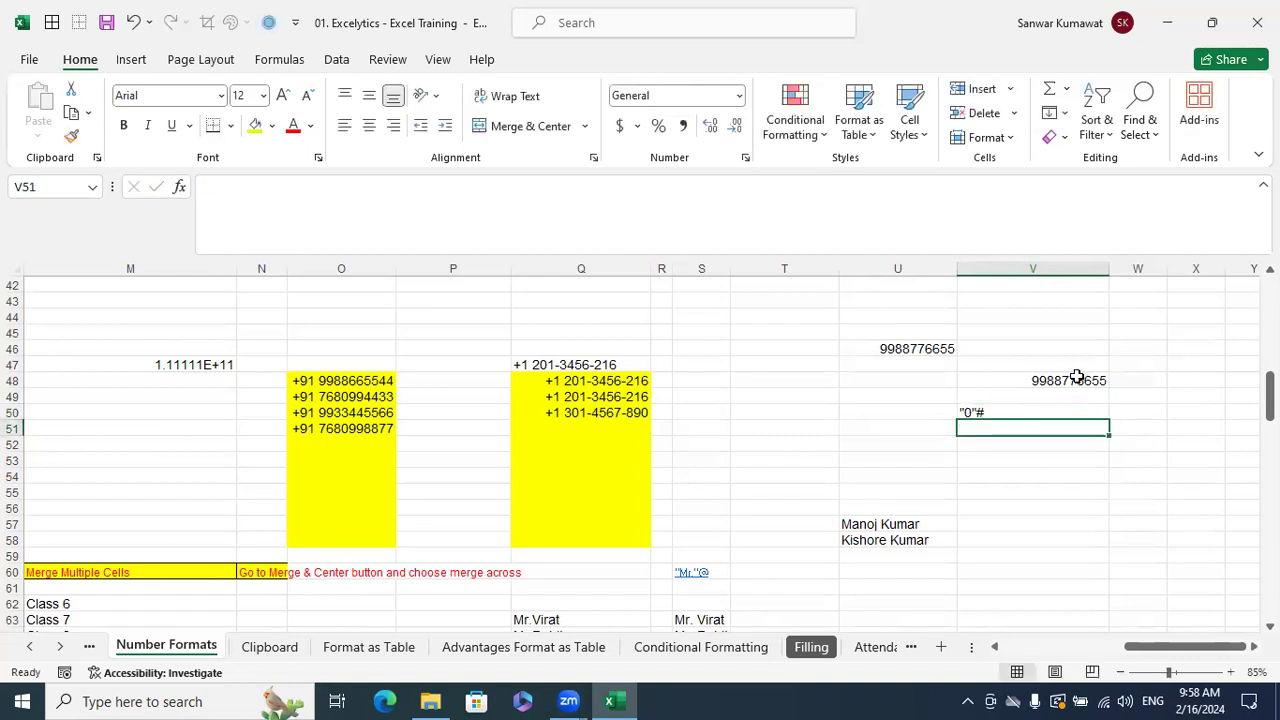
# - Apply the custom format "0"# to the phone number in V48
pyautogui.click(1072, 378)
pyautogui.hotkey('ctrl', '1')
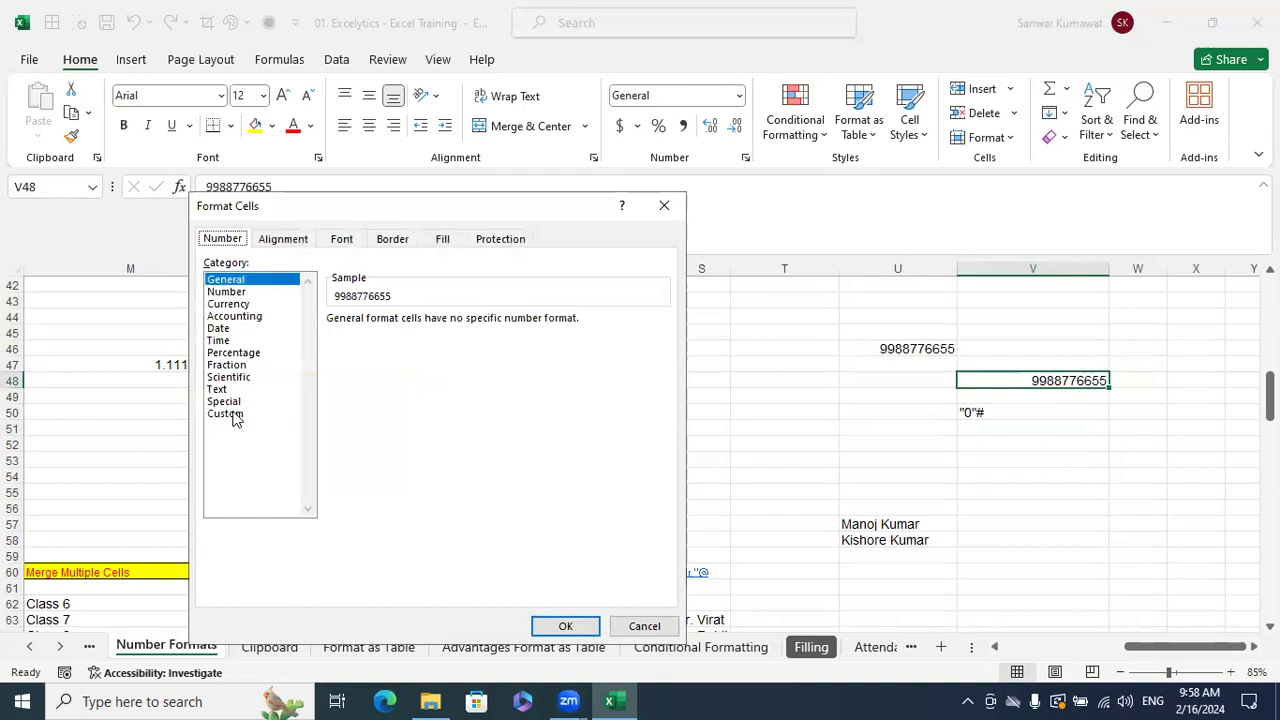
pyautogui.click(232, 413)
pyautogui.click(388, 333)
pyautogui.press('BackSpace')
pyautogui.press('BackSpace')
pyautogui.press('BackSpace')
pyautogui.press('BackSpace')
pyautogui.press('BackSpace')
pyautogui.press('BackSpace')
pyautogui.press('BackSpace')
pyautogui.write('"')
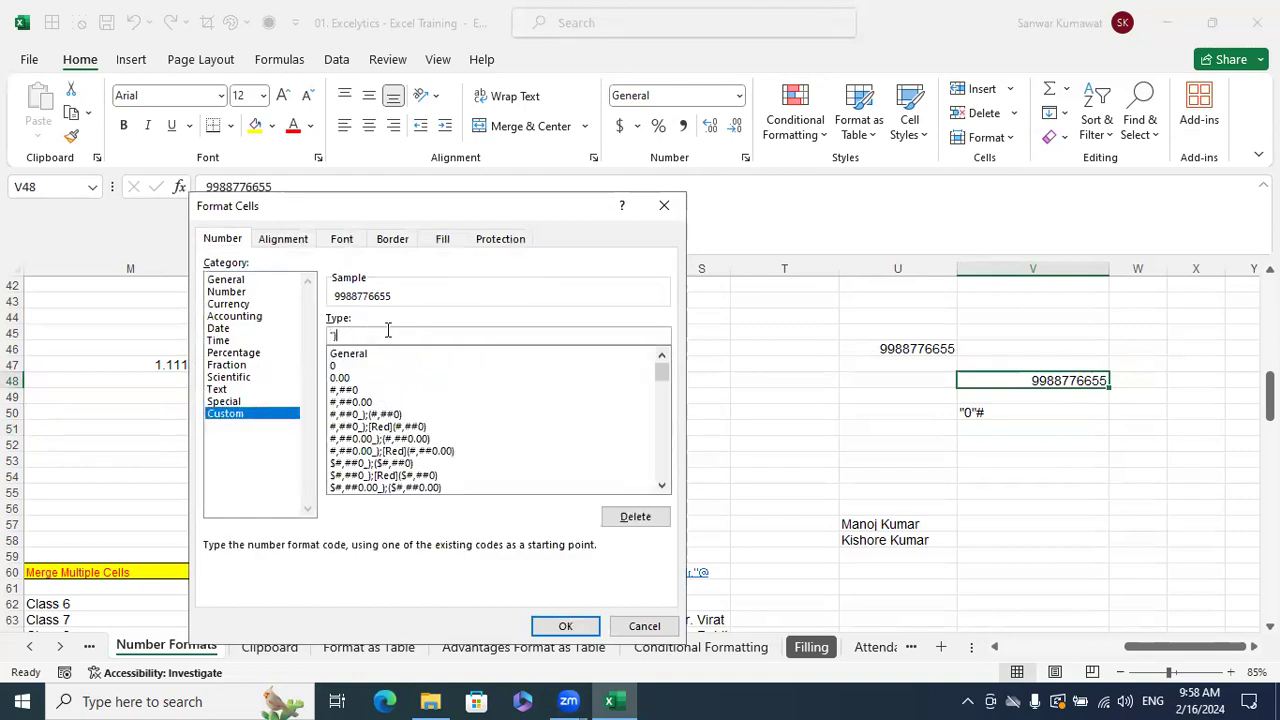
pyautogui.write('0"')
pyautogui.write('#')
pyautogui.click(565, 626)
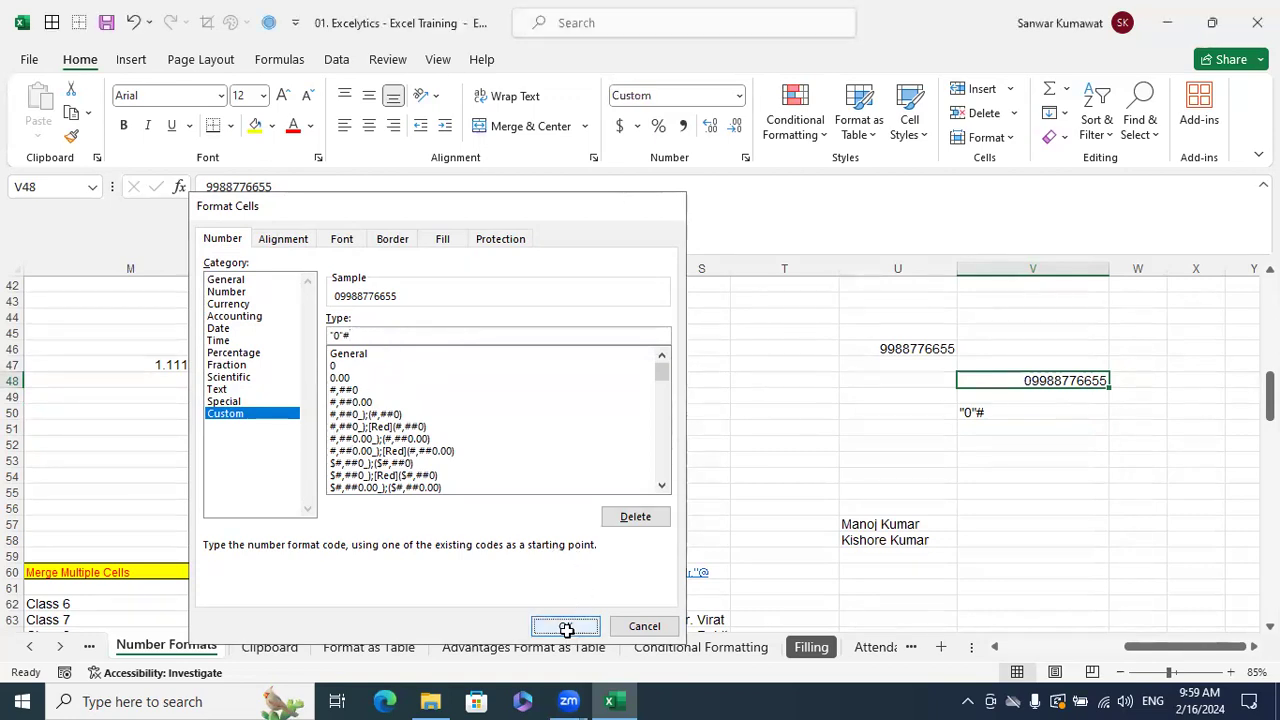
pyautogui.hotkey('ctrl', '1')
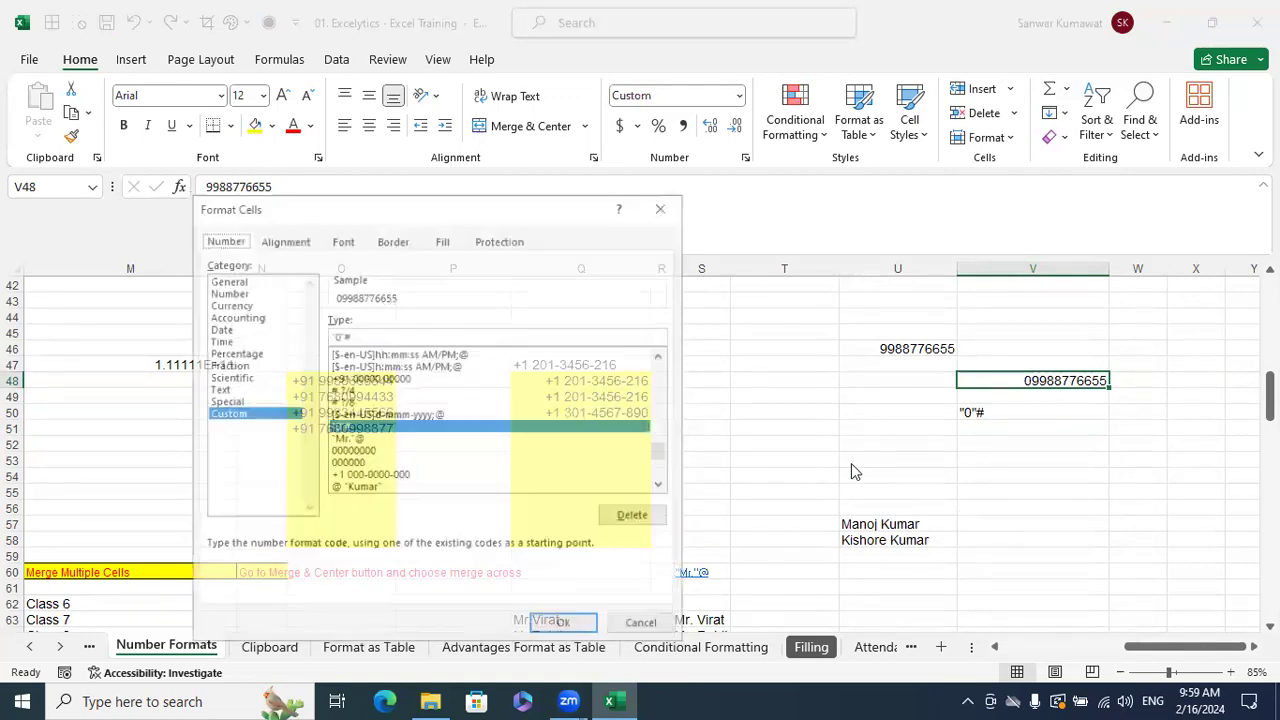
pyautogui.click(347, 337)
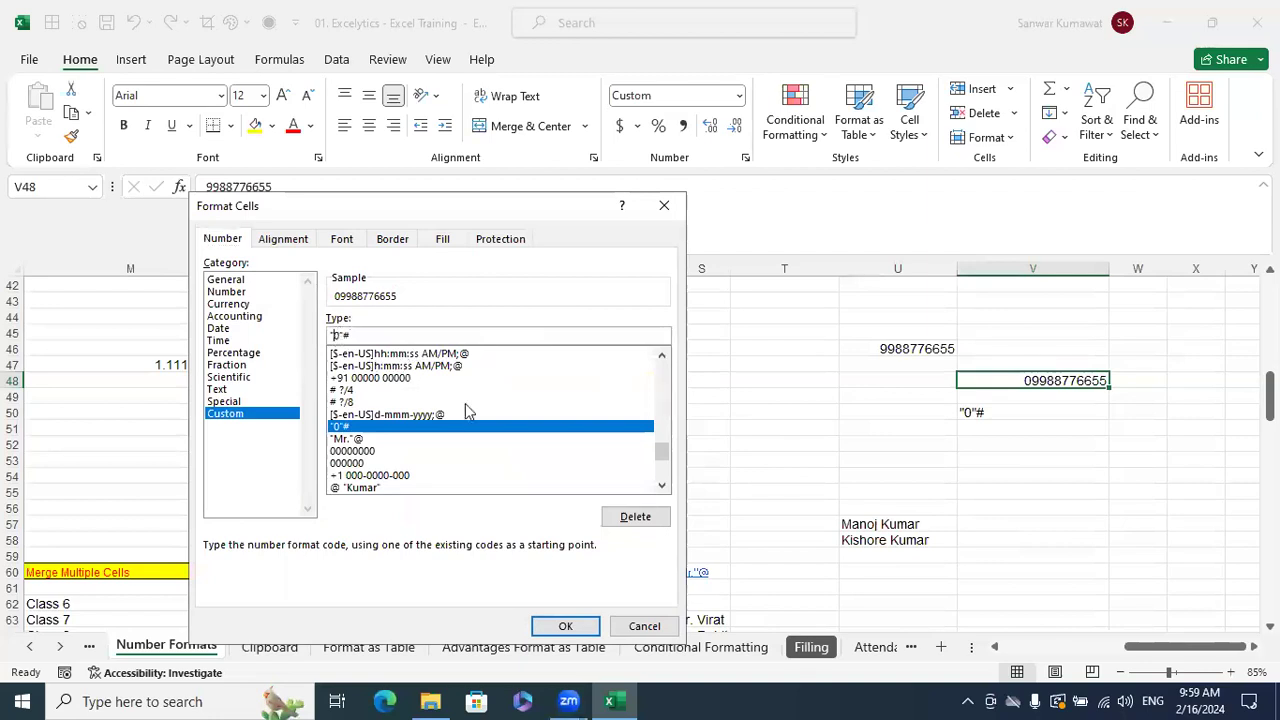
pyautogui.write('0')
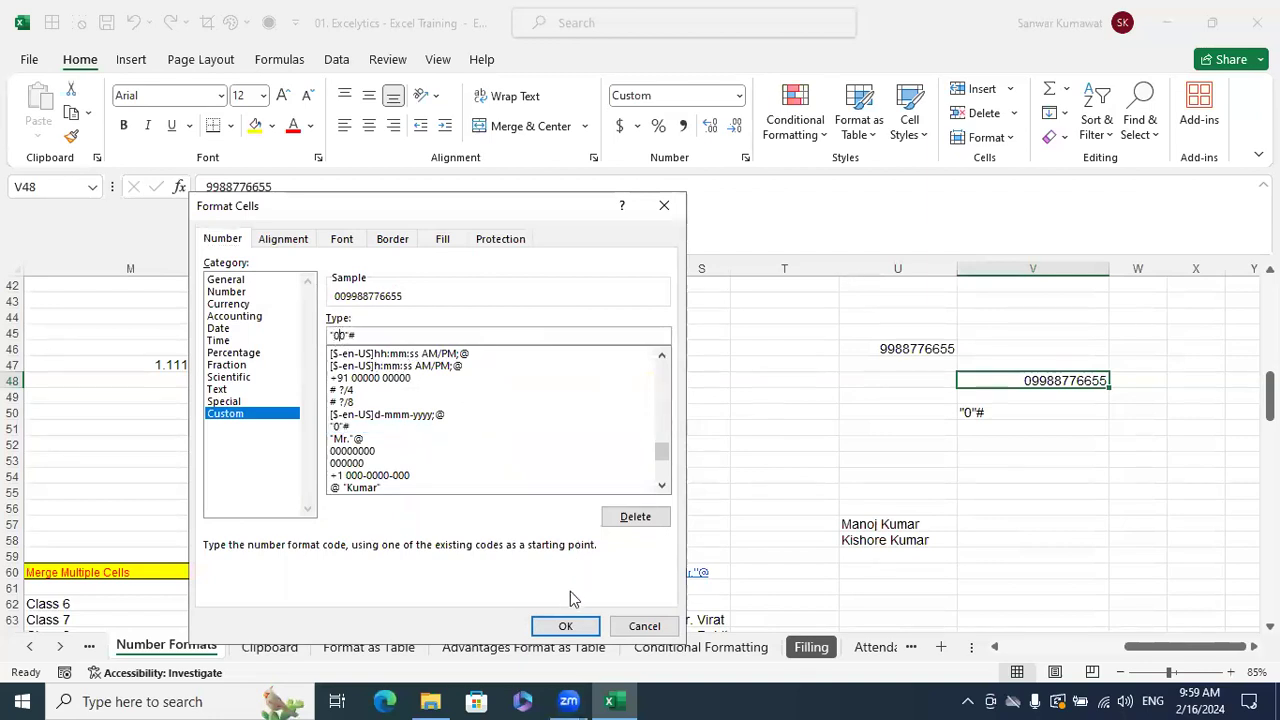
pyautogui.click(565, 626)
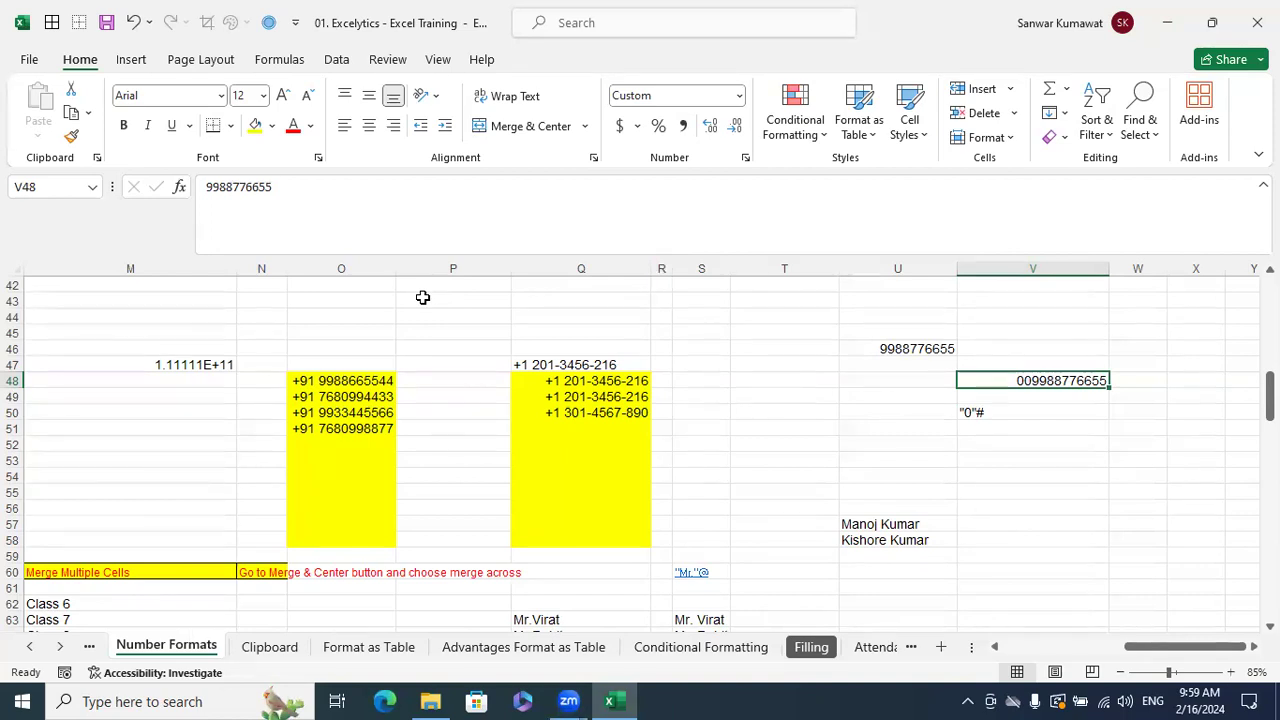
pyautogui.click(1020, 455)
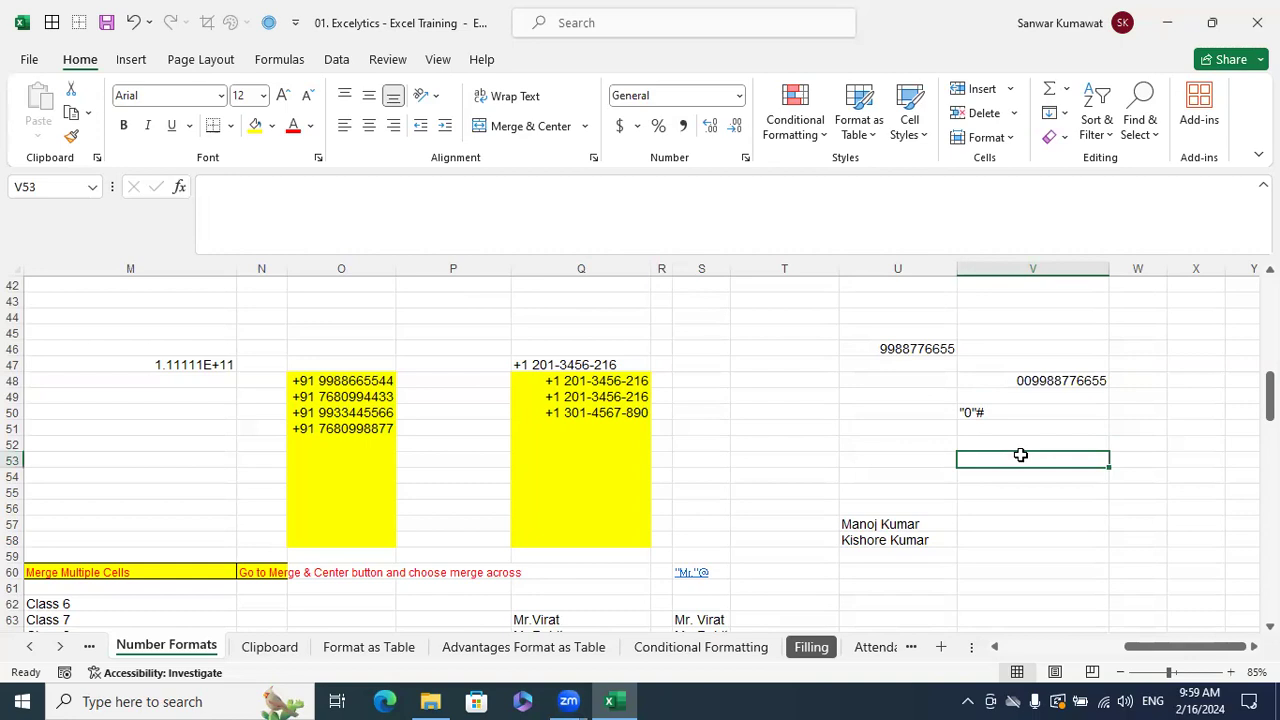
pyautogui.click(930, 301)
pyautogui.write('1111111')
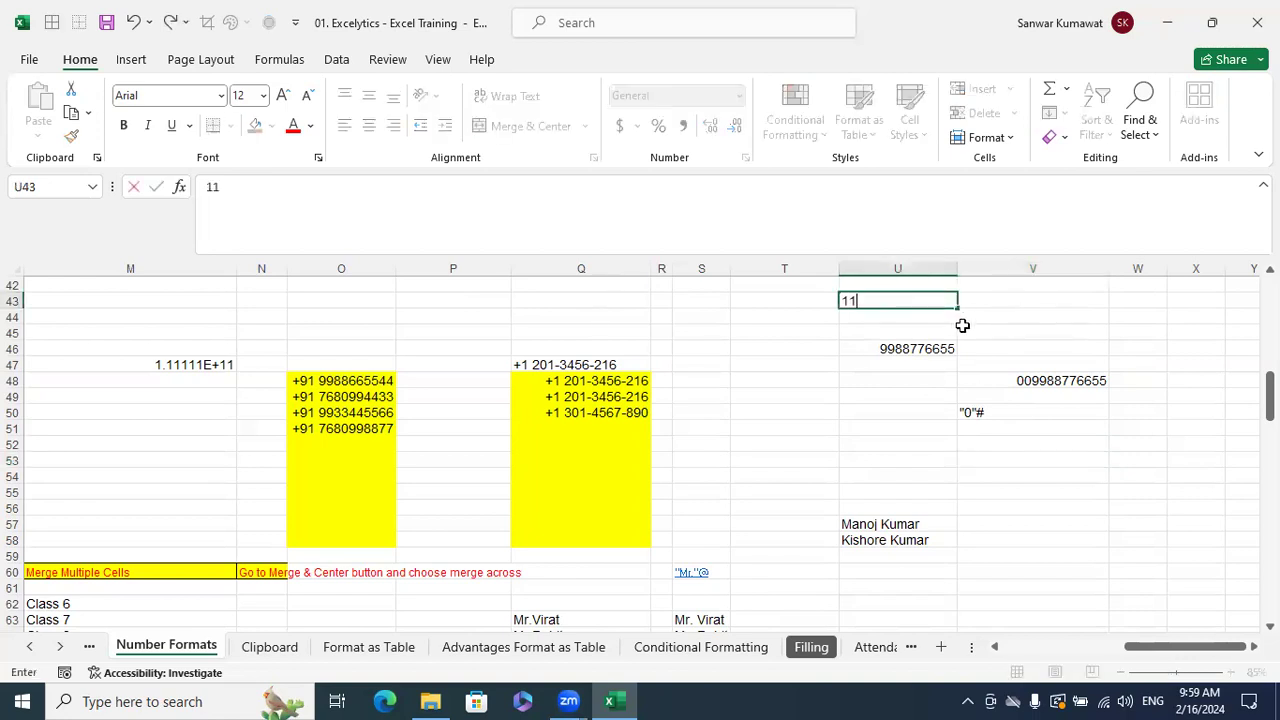
pyautogui.press('BackSpace')
pyautogui.press('BackSpace')
pyautogui.press('BackSpace')
pyautogui.press('BackSpace')
pyautogui.press('BackSpace')
pyautogui.press('BackSpace')
pyautogui.press('BackSpace')
pyautogui.write('11111111111')
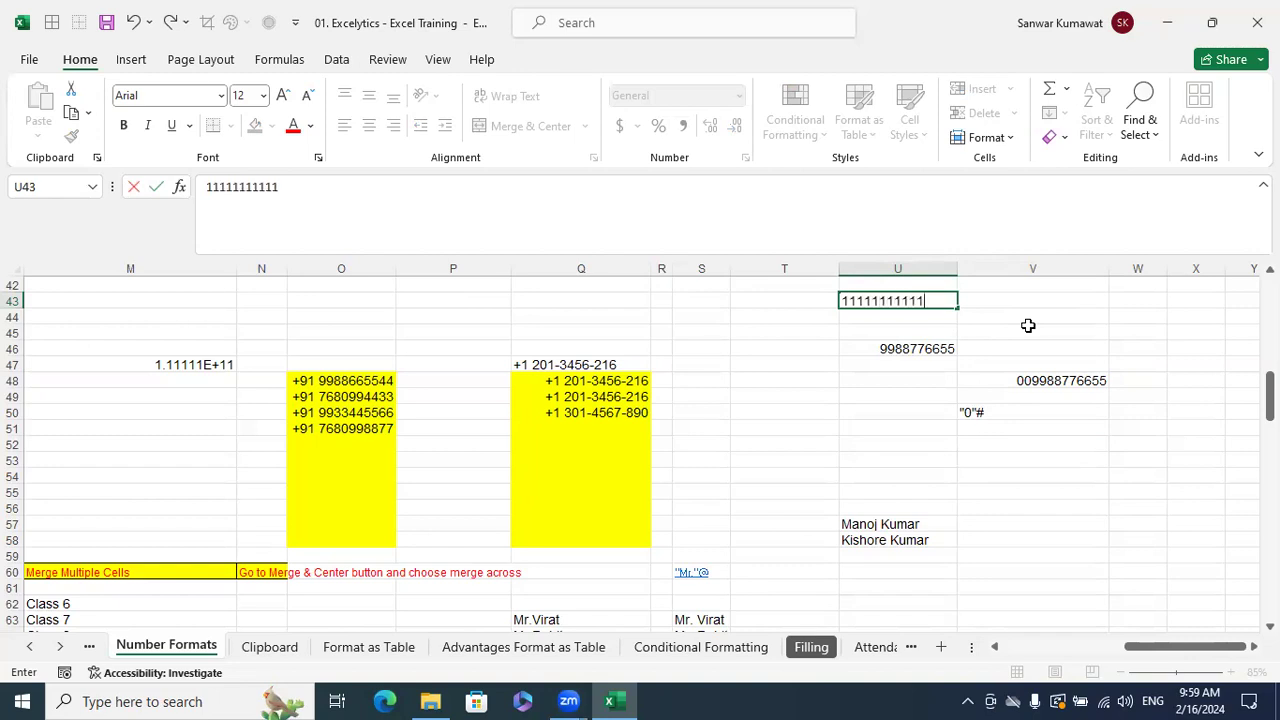
pyautogui.press('Return')
pyautogui.click(935, 300)
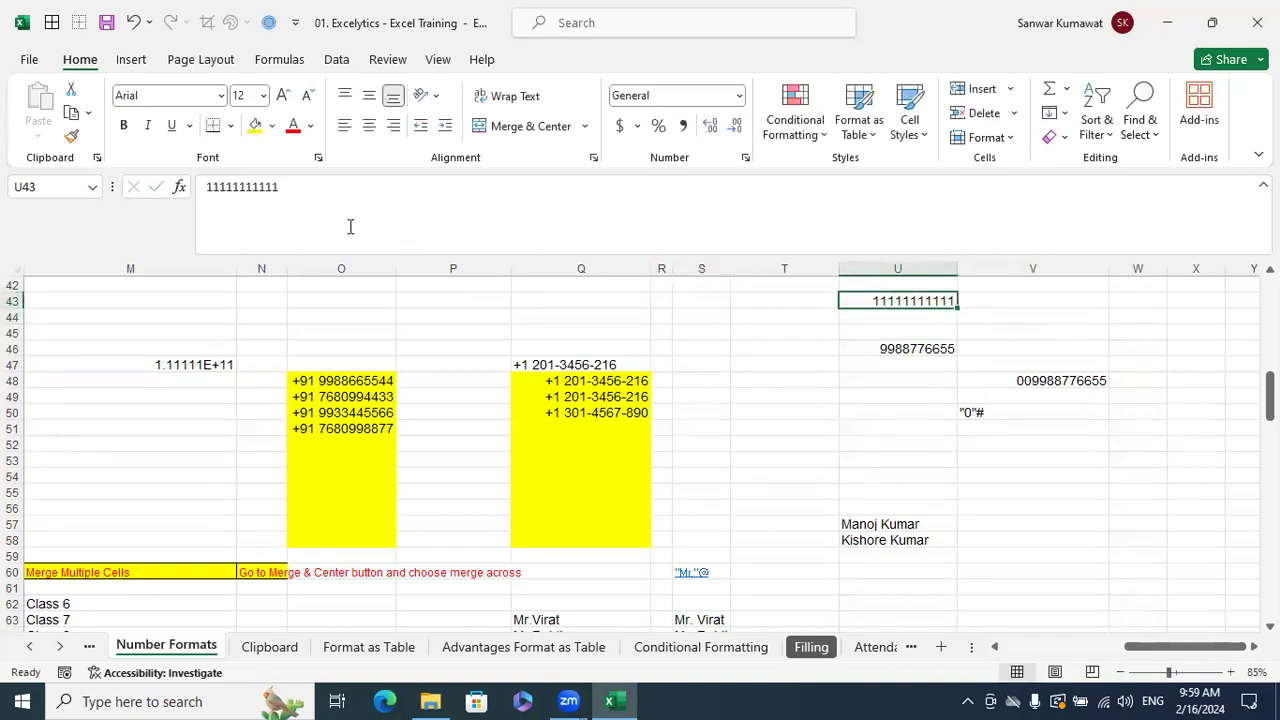
pyautogui.click(715, 217)
pyautogui.press('Return')
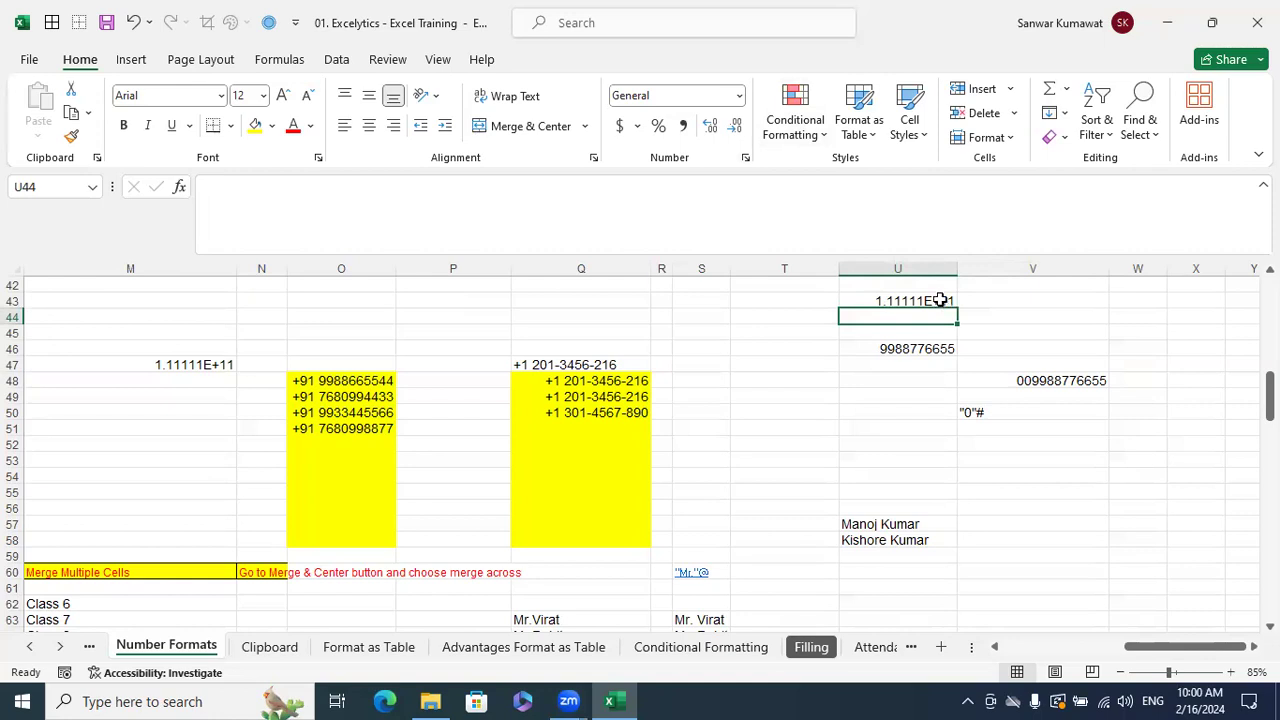
# - Prefix U43's number with an apostrophe so all twelve digits show as text
pyautogui.click(942, 302)
pyautogui.click(393, 236)
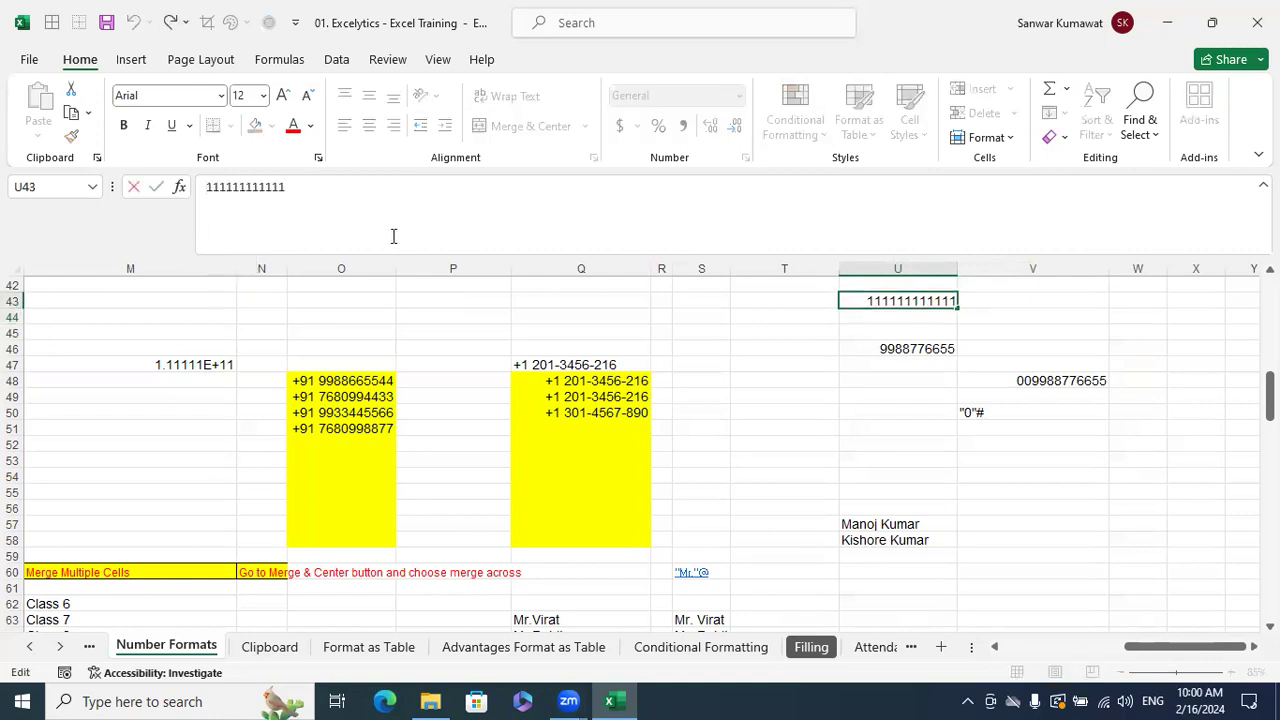
pyautogui.write("'")
pyautogui.press('Return')
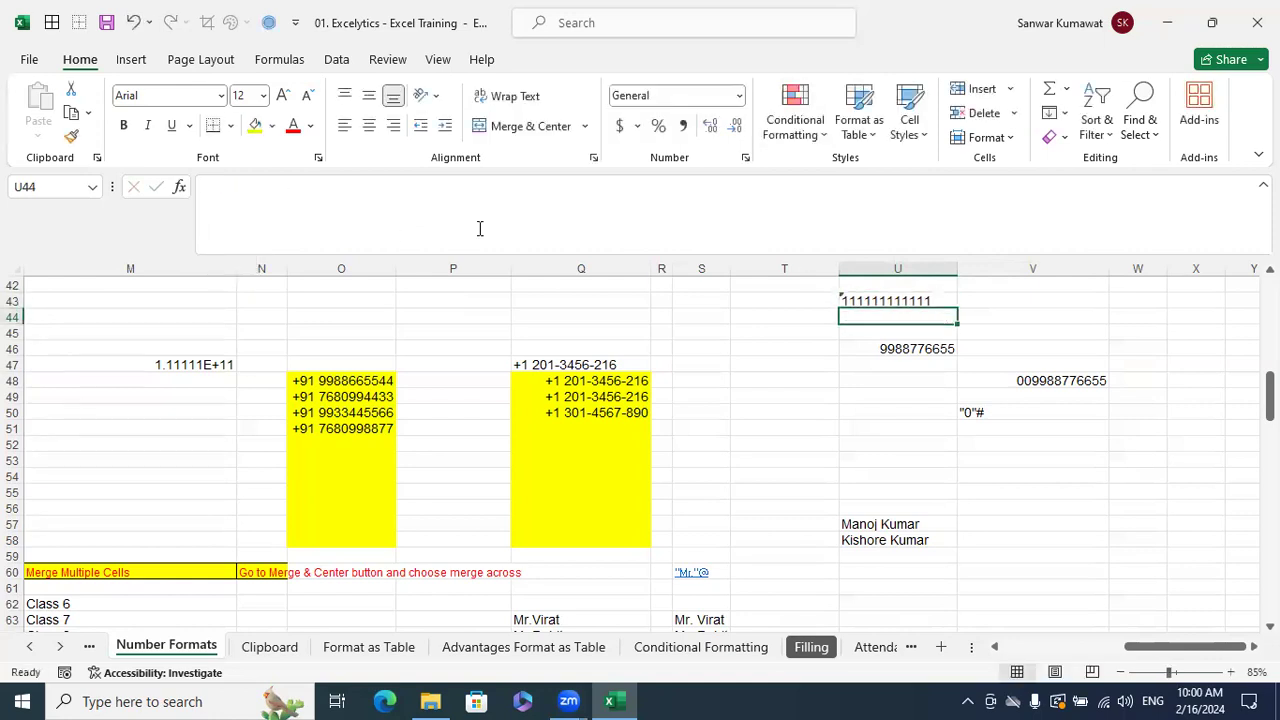
pyautogui.click(923, 299)
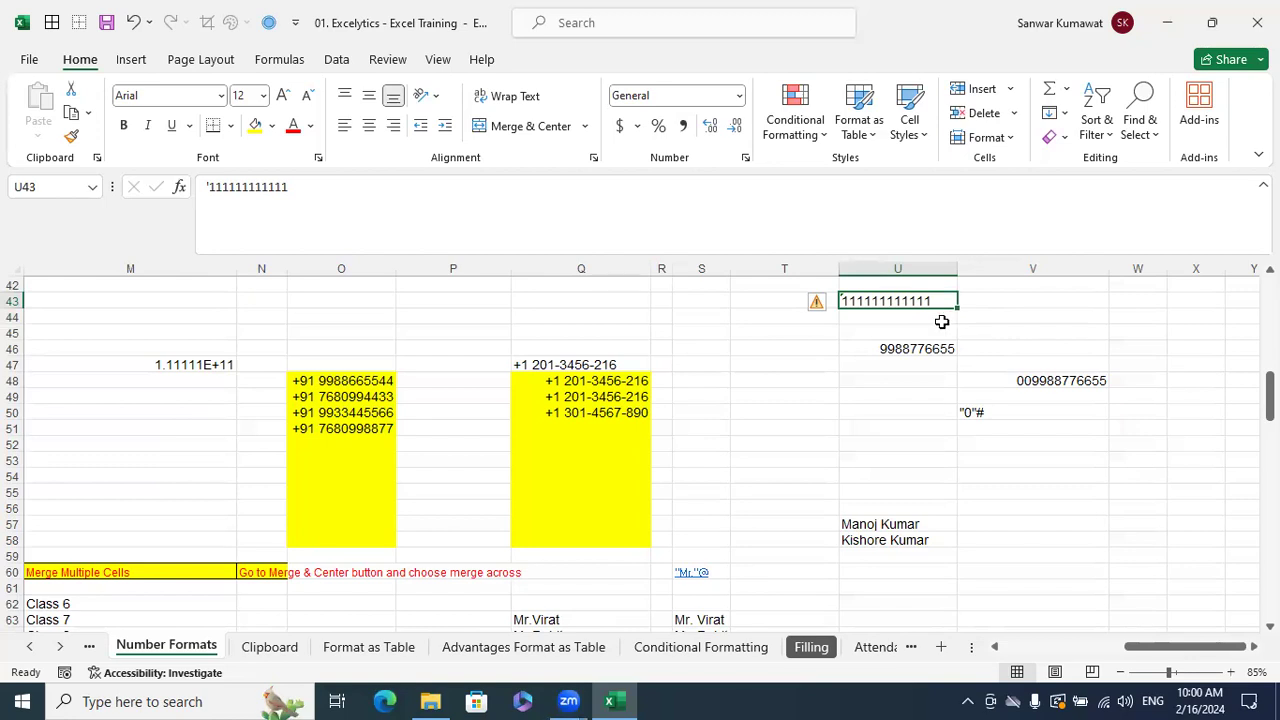
pyautogui.click(1015, 303)
pyautogui.write('11')
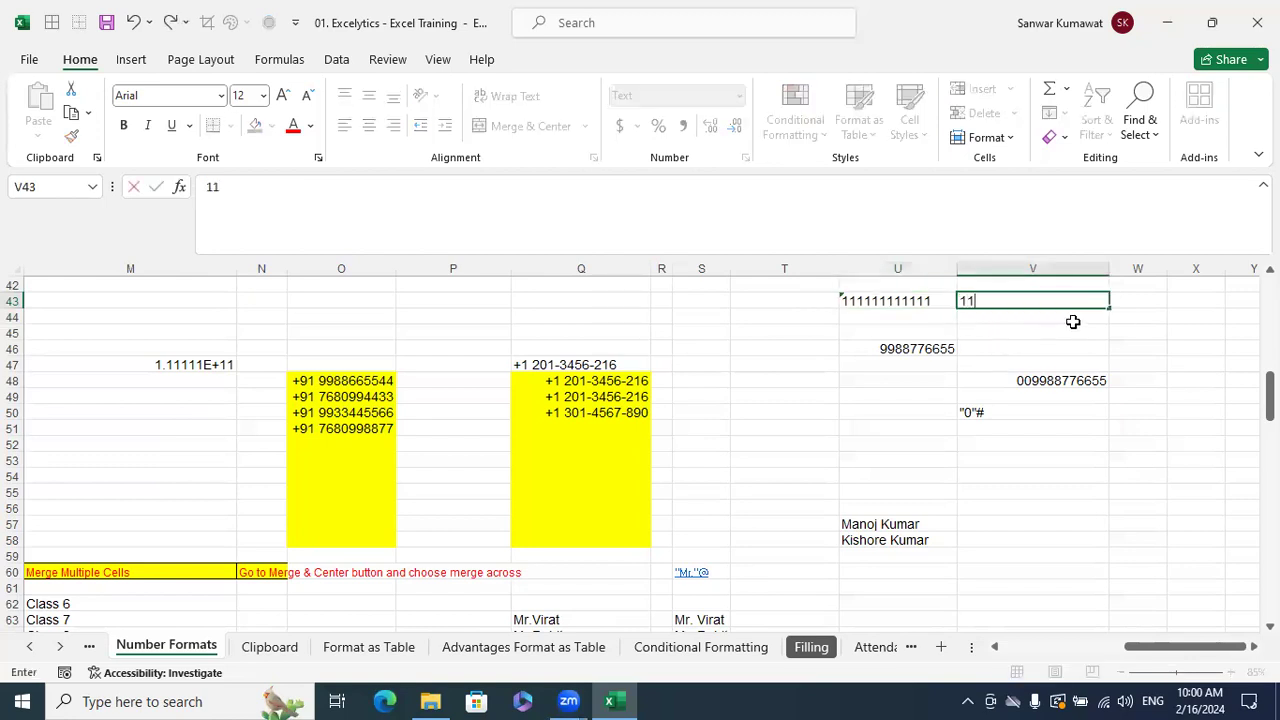
pyautogui.write('1111111111')
pyautogui.press('Return')
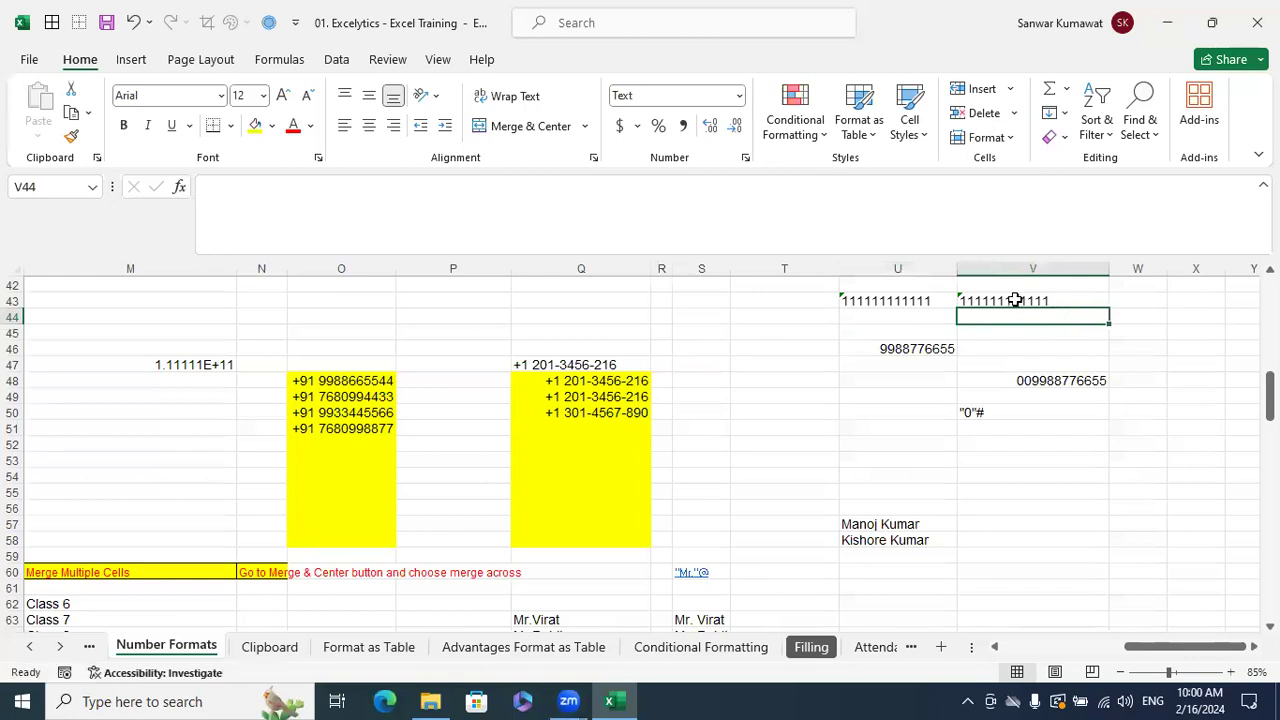
pyautogui.click(968, 299)
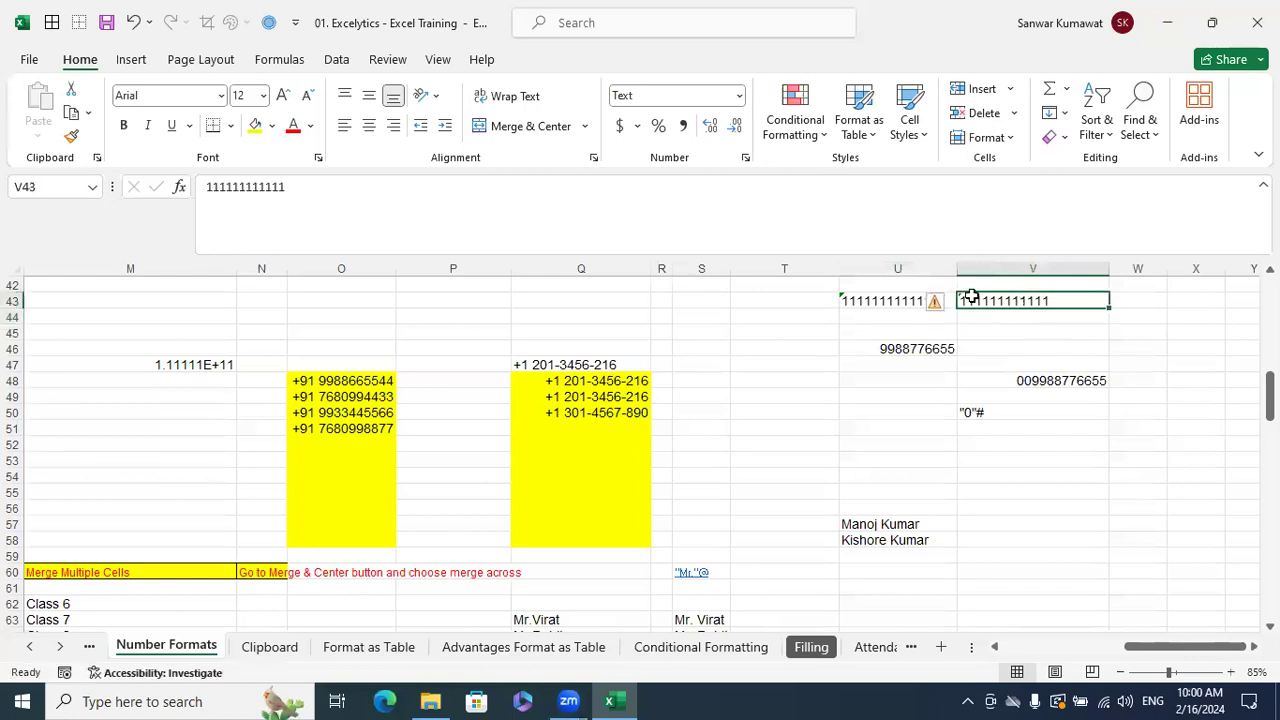
# - Switch V43 to General format and re-enter it, showing 1.11111E+11
pyautogui.click(739, 95)
pyautogui.click(755, 138)
pyautogui.click(1086, 335)
pyautogui.click(1060, 302)
pyautogui.doubleClick(1060, 302)
pyautogui.press('Return')
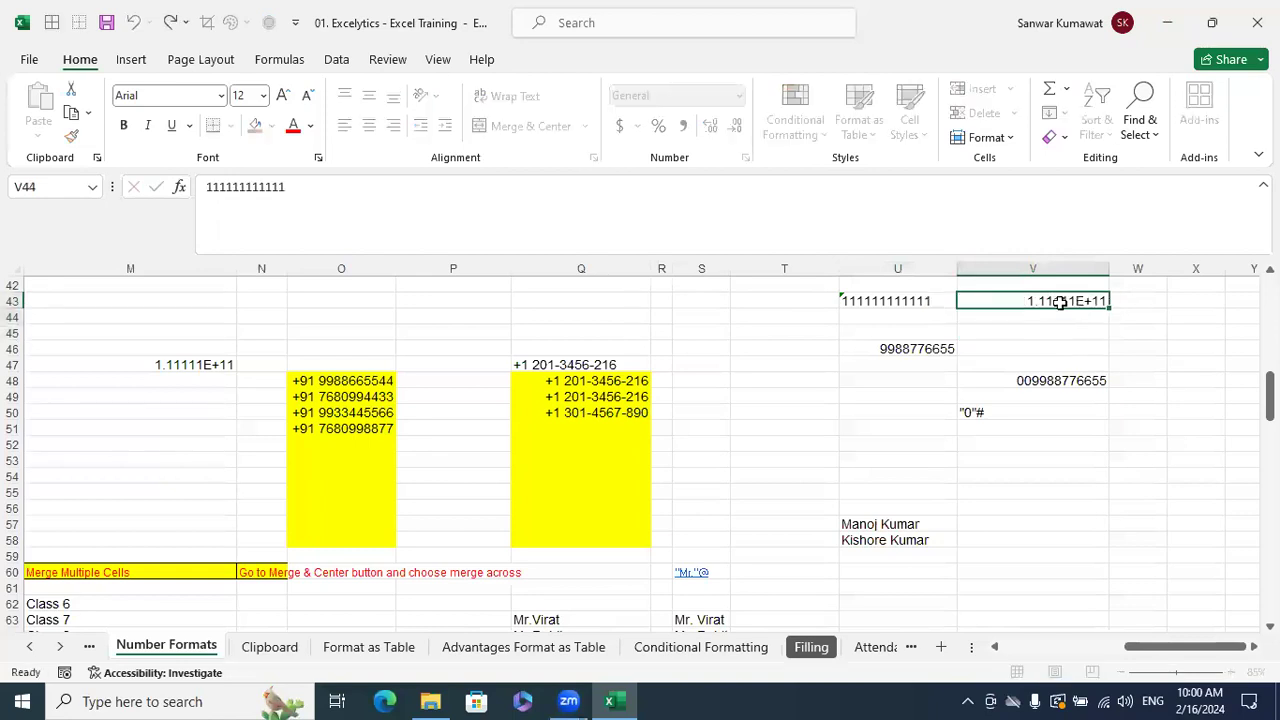
# - Set V43 back to Text format and re-enter it to show all twelve digits
pyautogui.click(1057, 300)
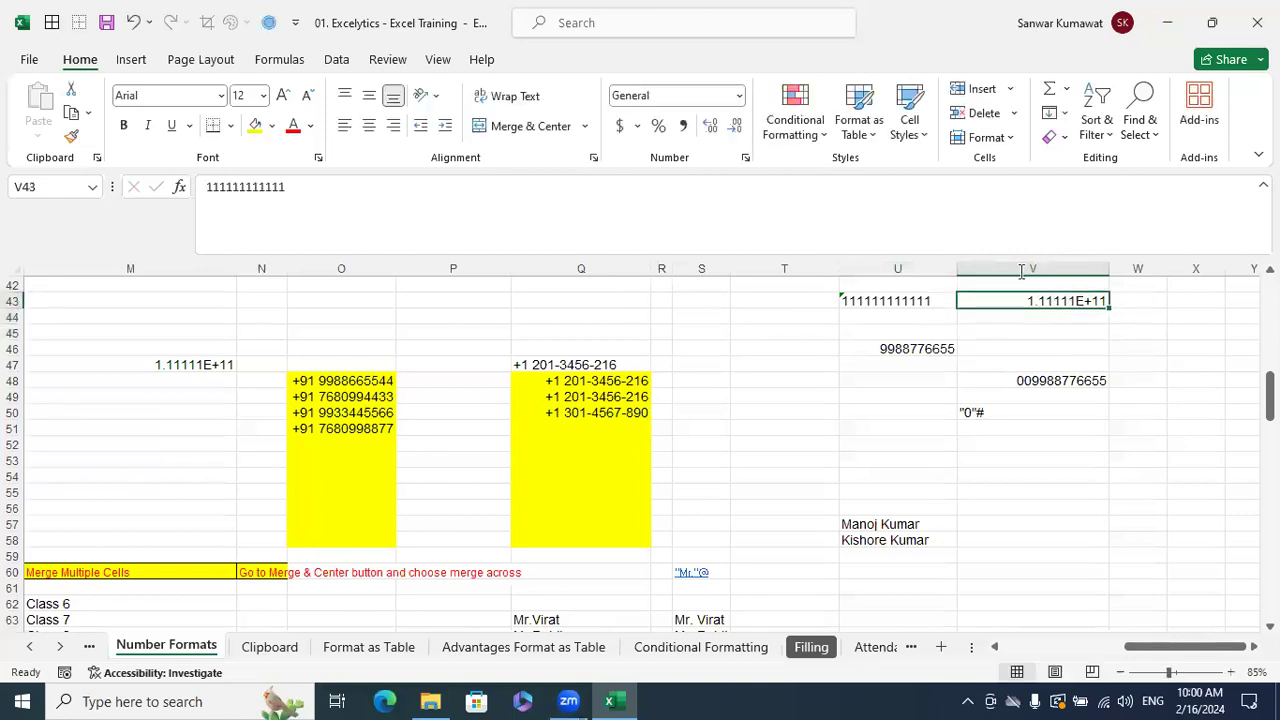
pyautogui.click(739, 95)
pyautogui.scroll(-1, 743, 395)
pyautogui.click(695, 488)
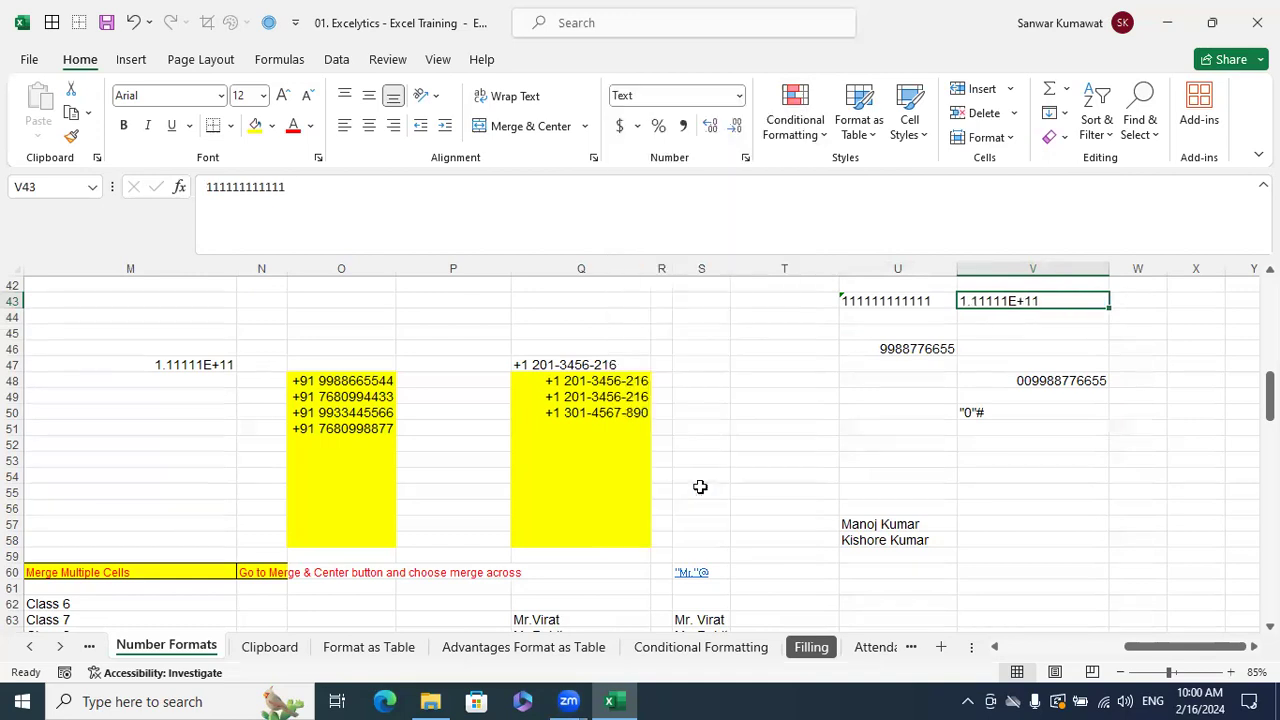
pyautogui.click(1170, 365)
pyautogui.click(1040, 305)
pyautogui.doubleClick(1040, 302)
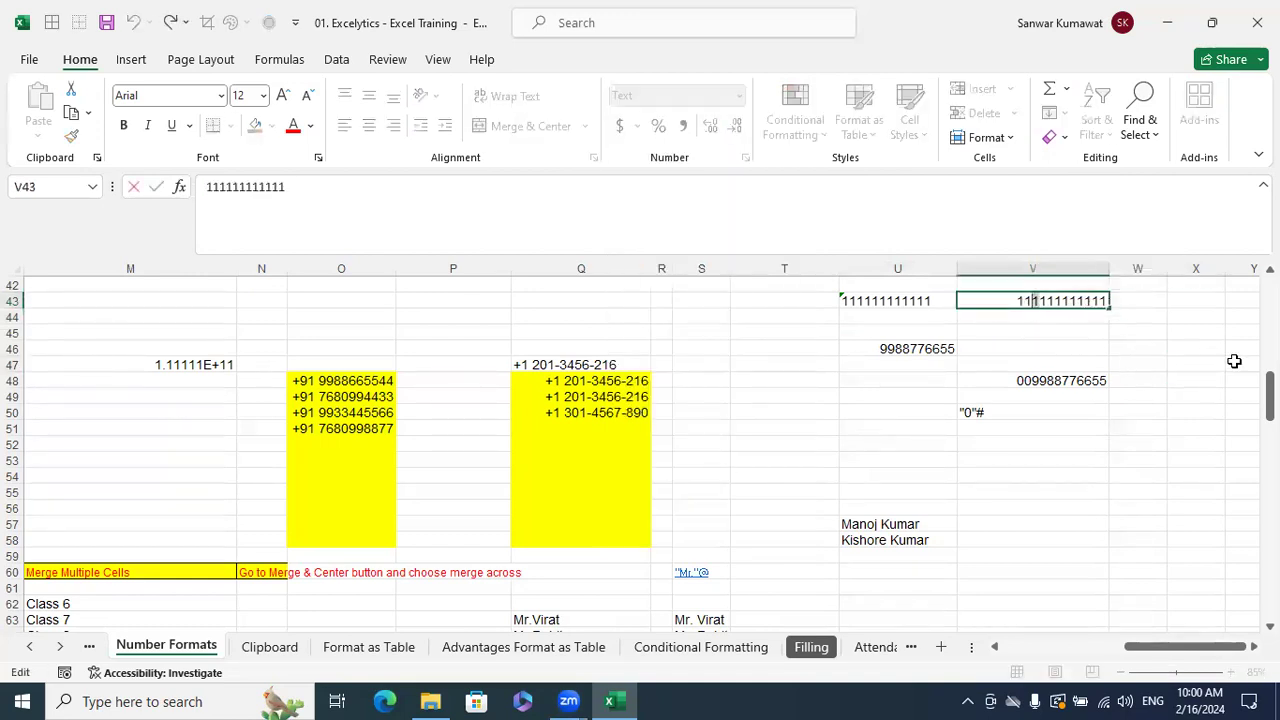
pyautogui.press('Return')
pyautogui.click(970, 298)
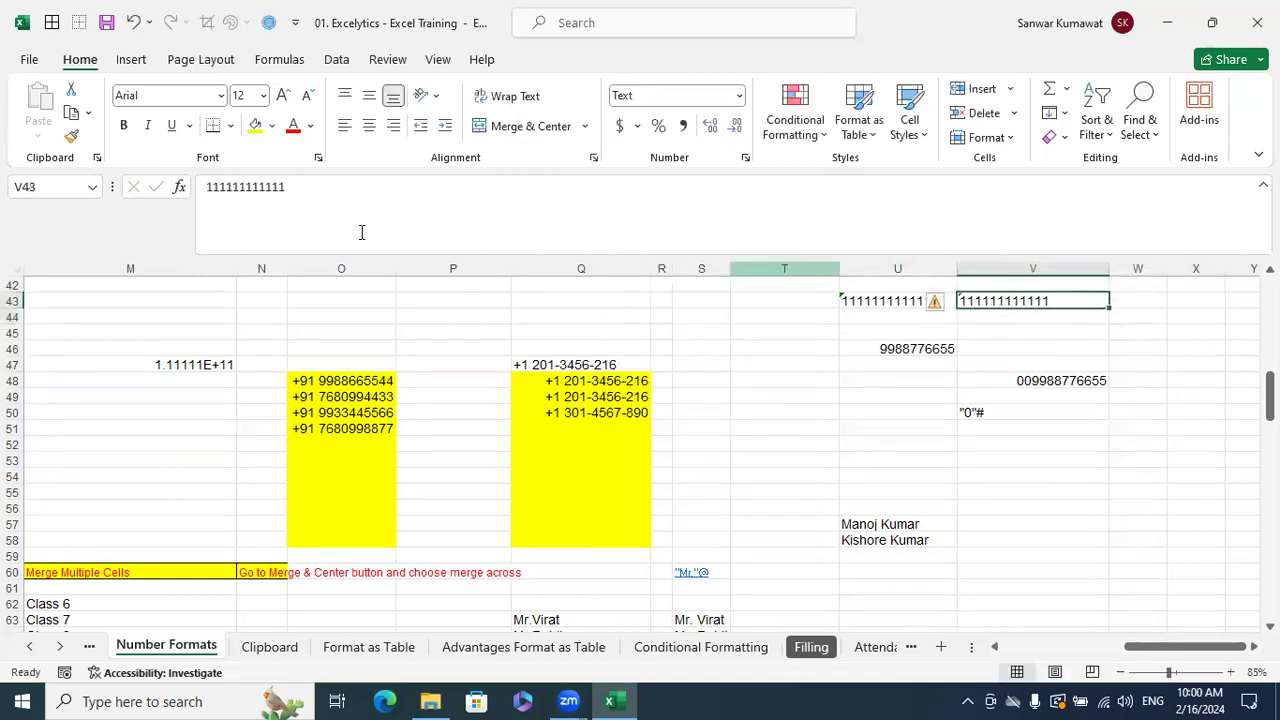
# - Compare V43's Text-format value with U43's apostrophe entry
pyautogui.click(1000, 333)
pyautogui.click(972, 301)
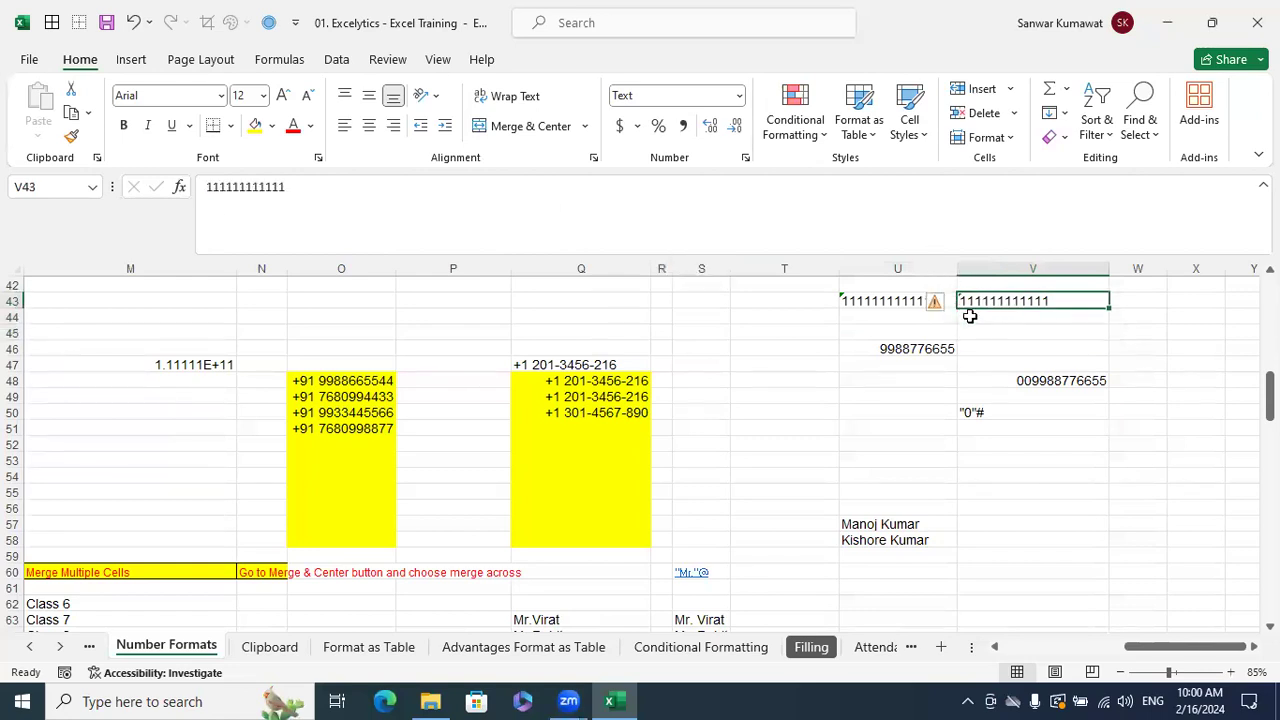
pyautogui.press('Return')
pyautogui.click(965, 299)
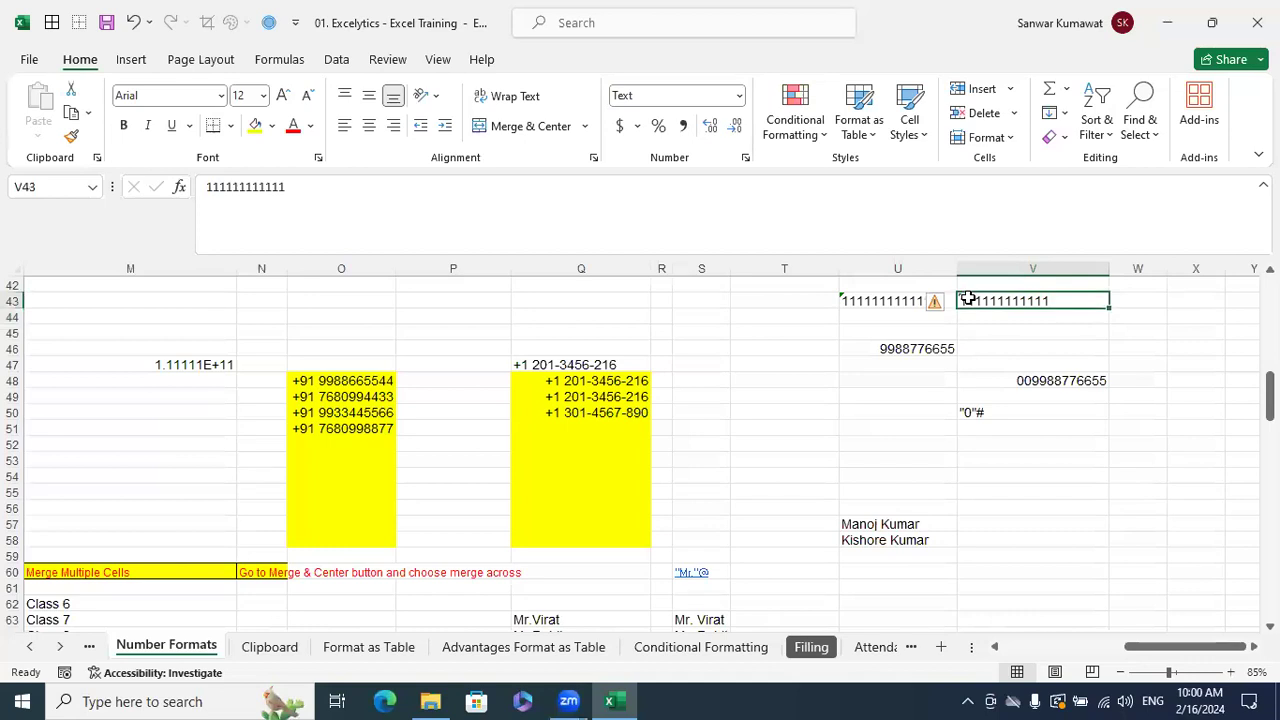
pyautogui.click(871, 300)
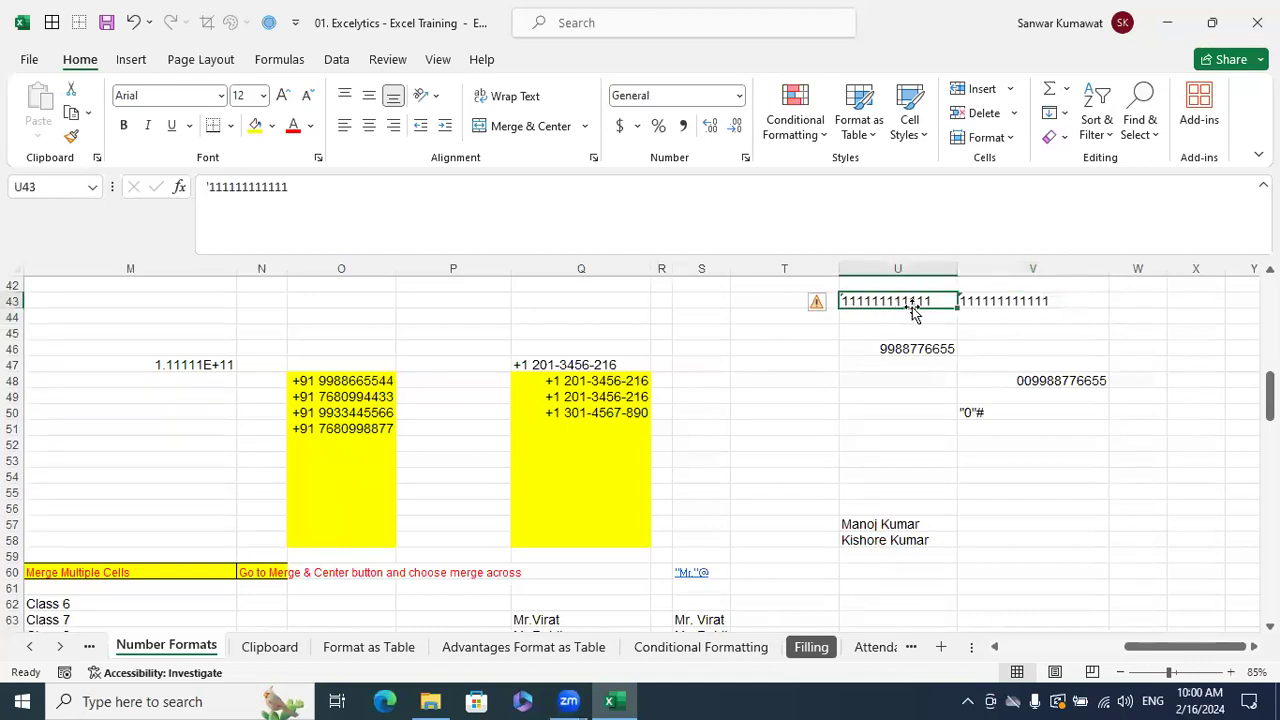
pyautogui.click(1045, 346)
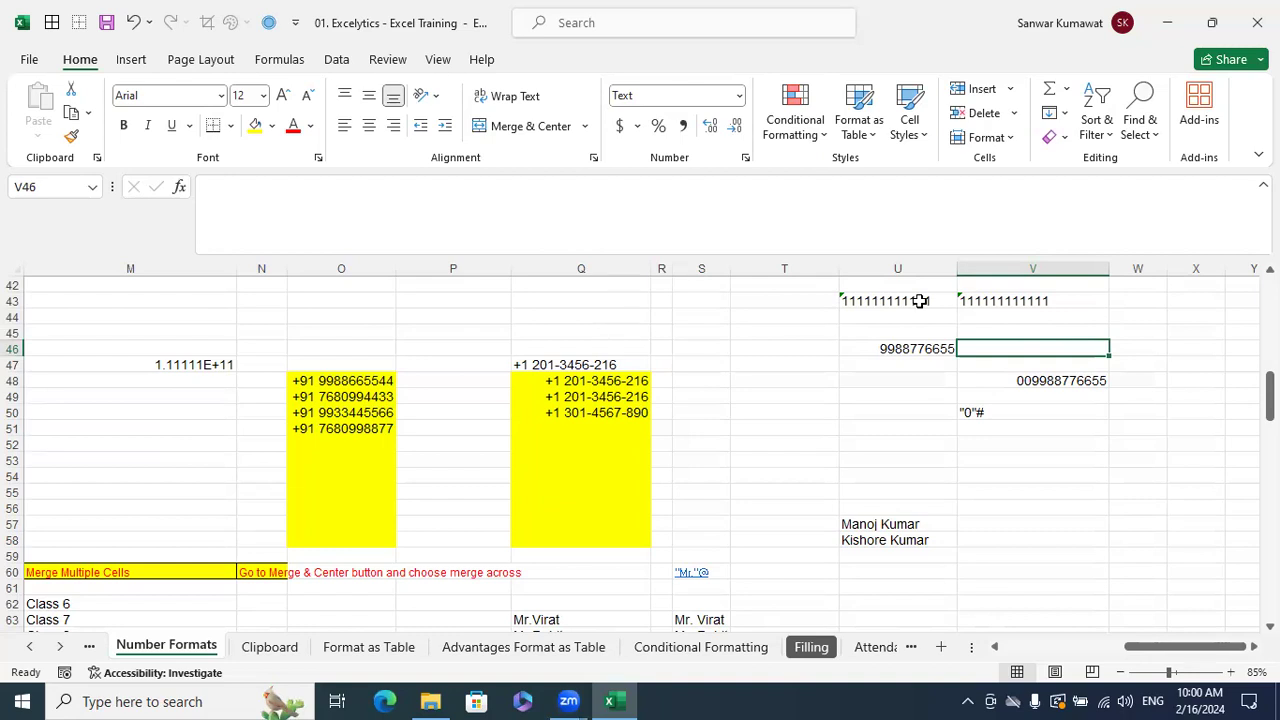
pyautogui.click(966, 299)
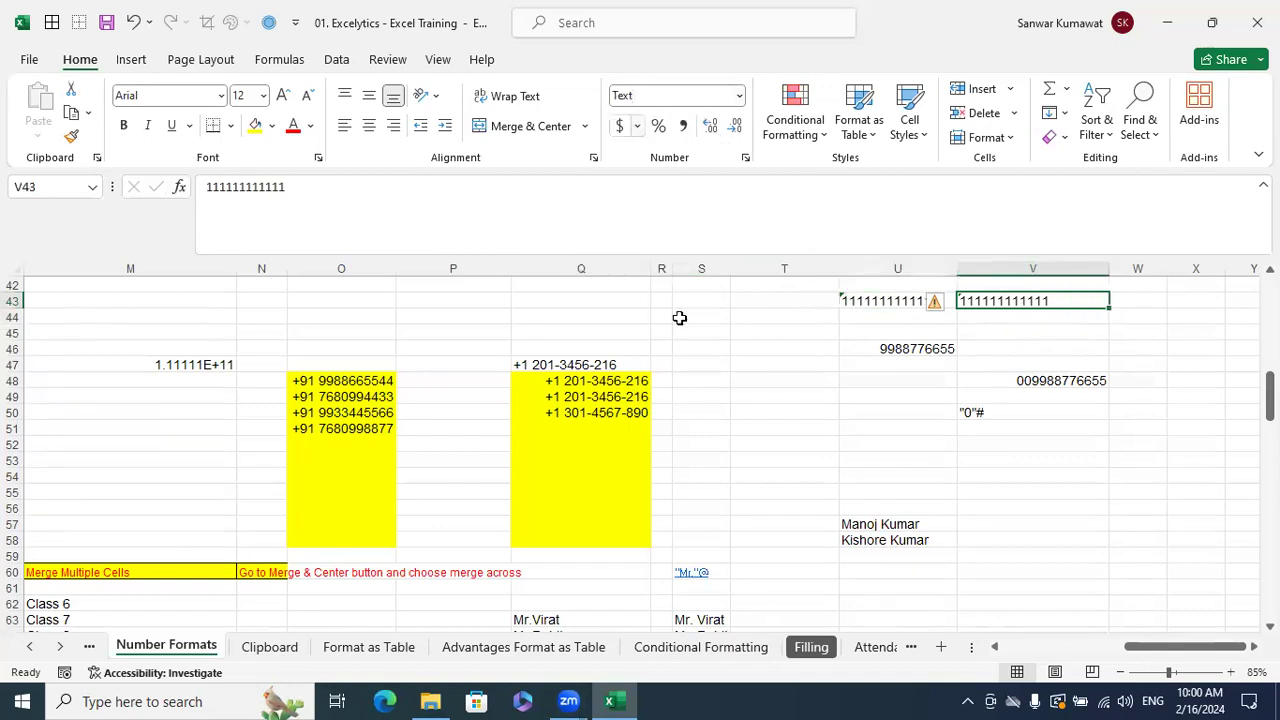
pyautogui.click(760, 379)
pyautogui.scroll(-1, 960, 504)
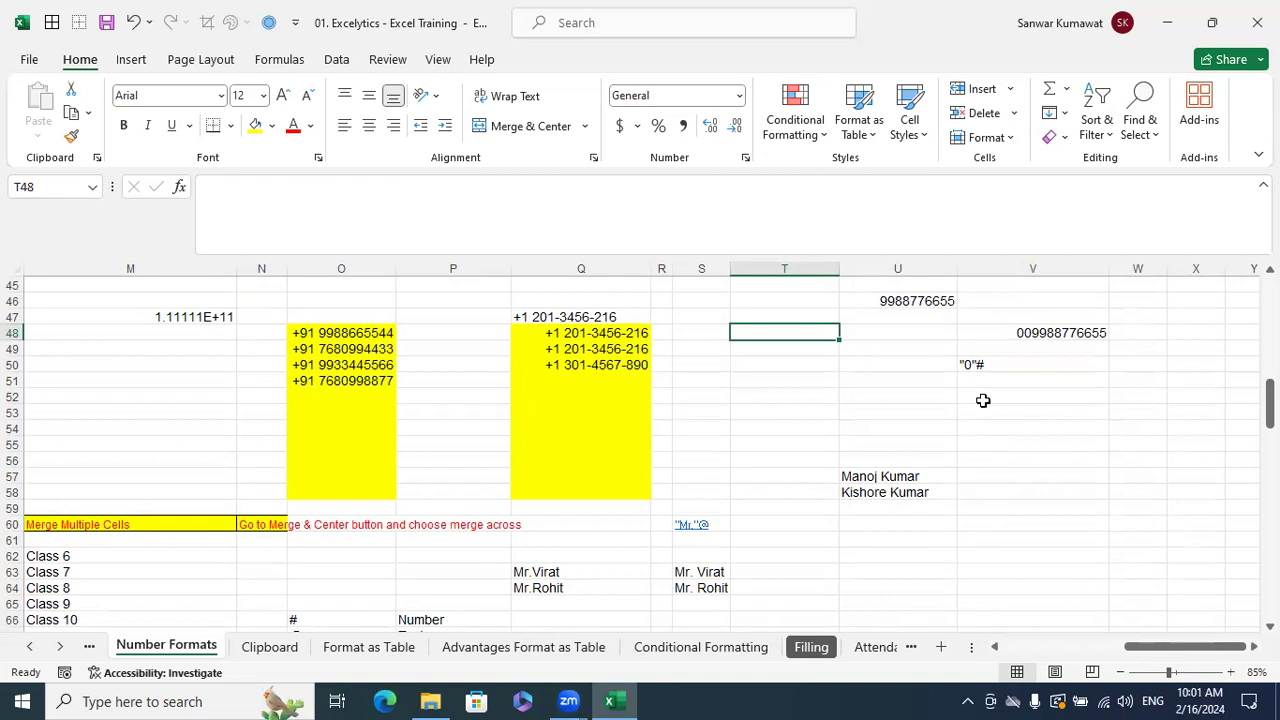
pyautogui.click(1030, 335)
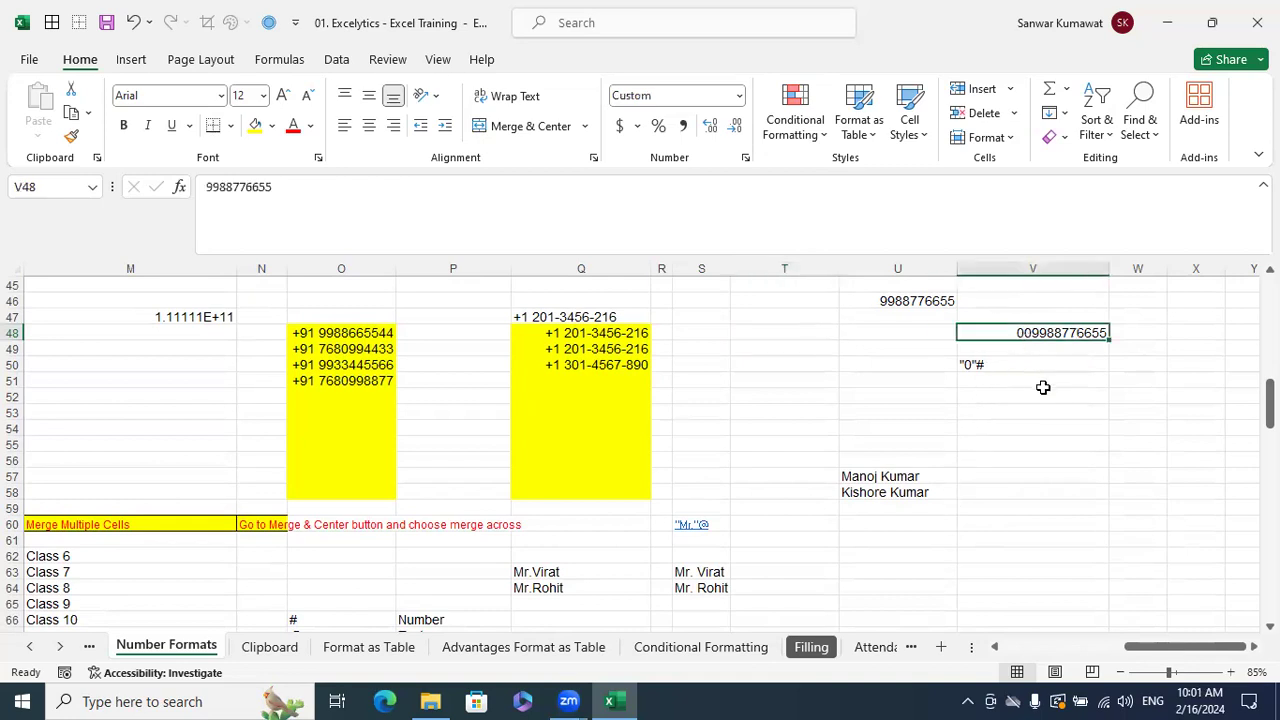
pyautogui.press('Up')
pyautogui.press('Up')
pyautogui.press('Left')
pyautogui.press('Down')
pyautogui.press('Up')
pyautogui.press('Down')
pyautogui.press('Down')
pyautogui.press('Up')
pyautogui.press('Down')
pyautogui.press('Up')
pyautogui.press('Down')
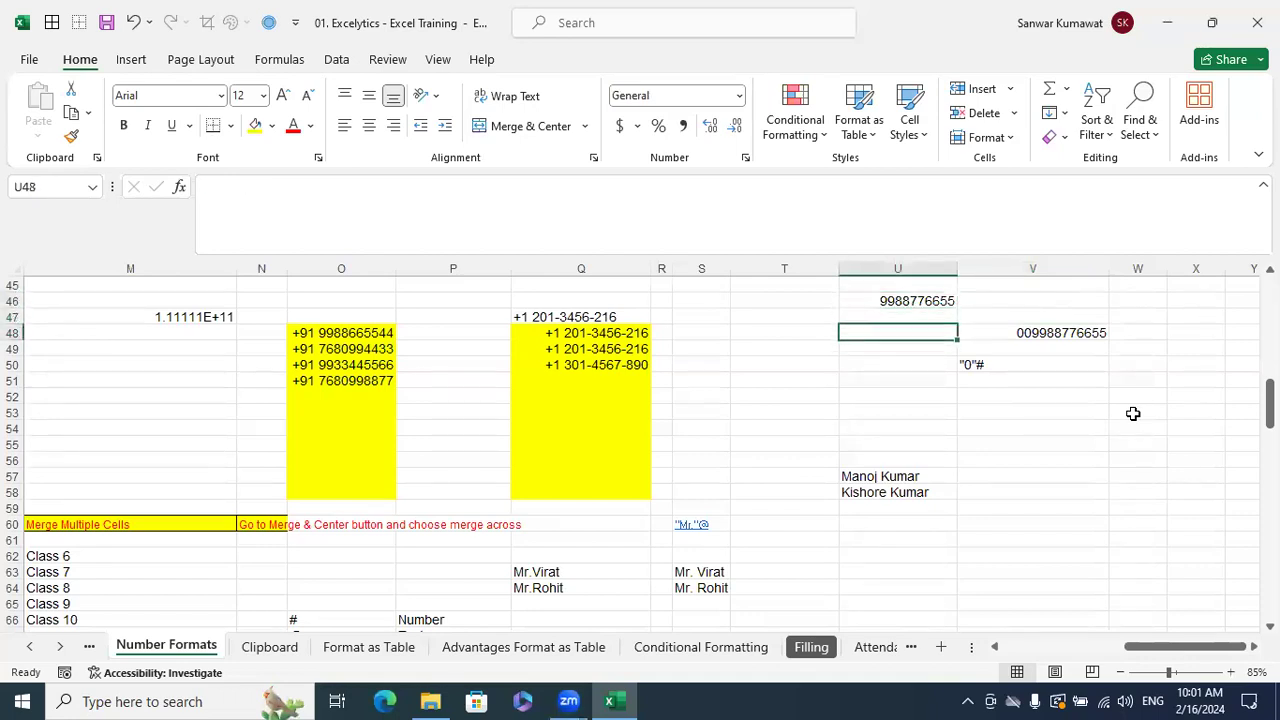
pyautogui.write('255')
pyautogui.press('Return')
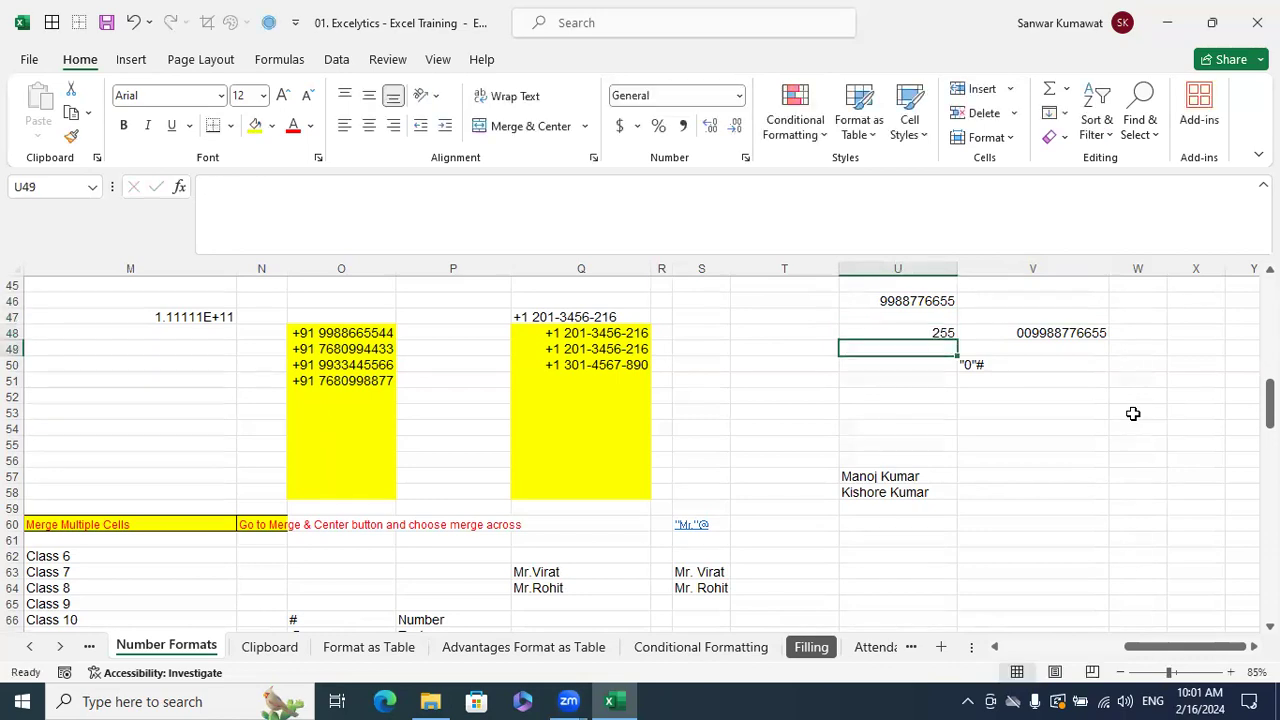
pyautogui.press('Up')
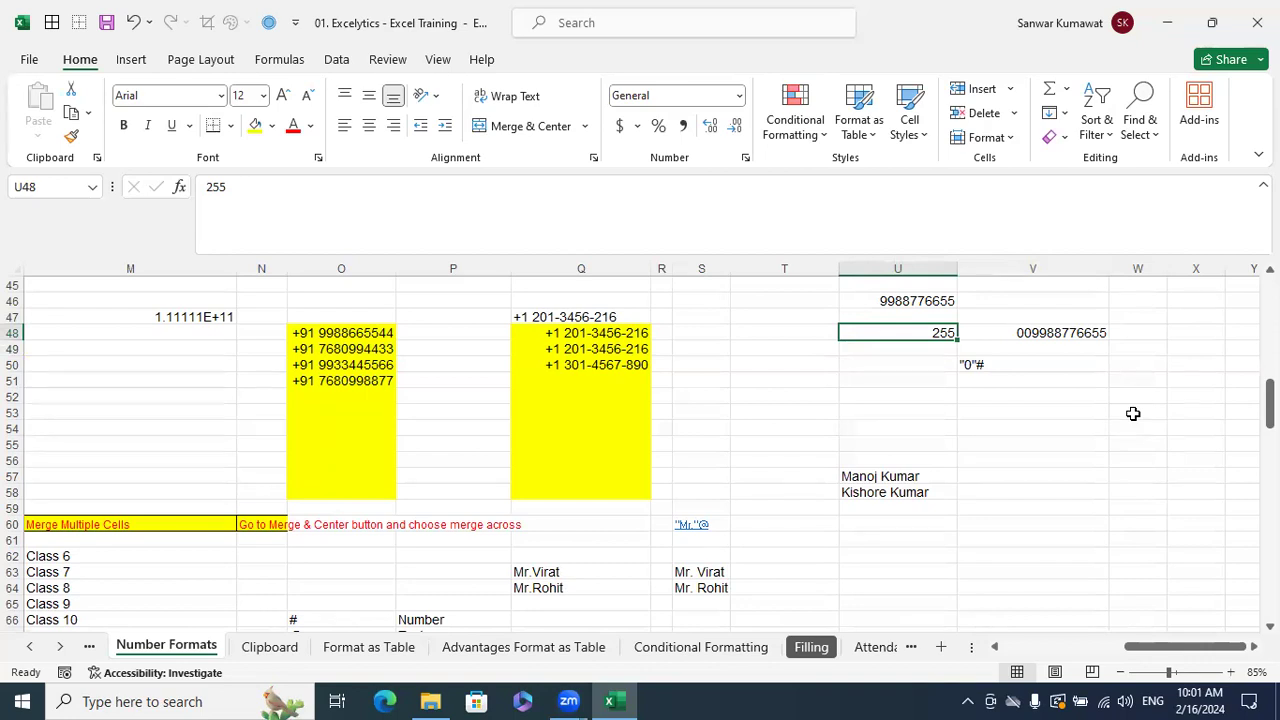
pyautogui.press('Delete')
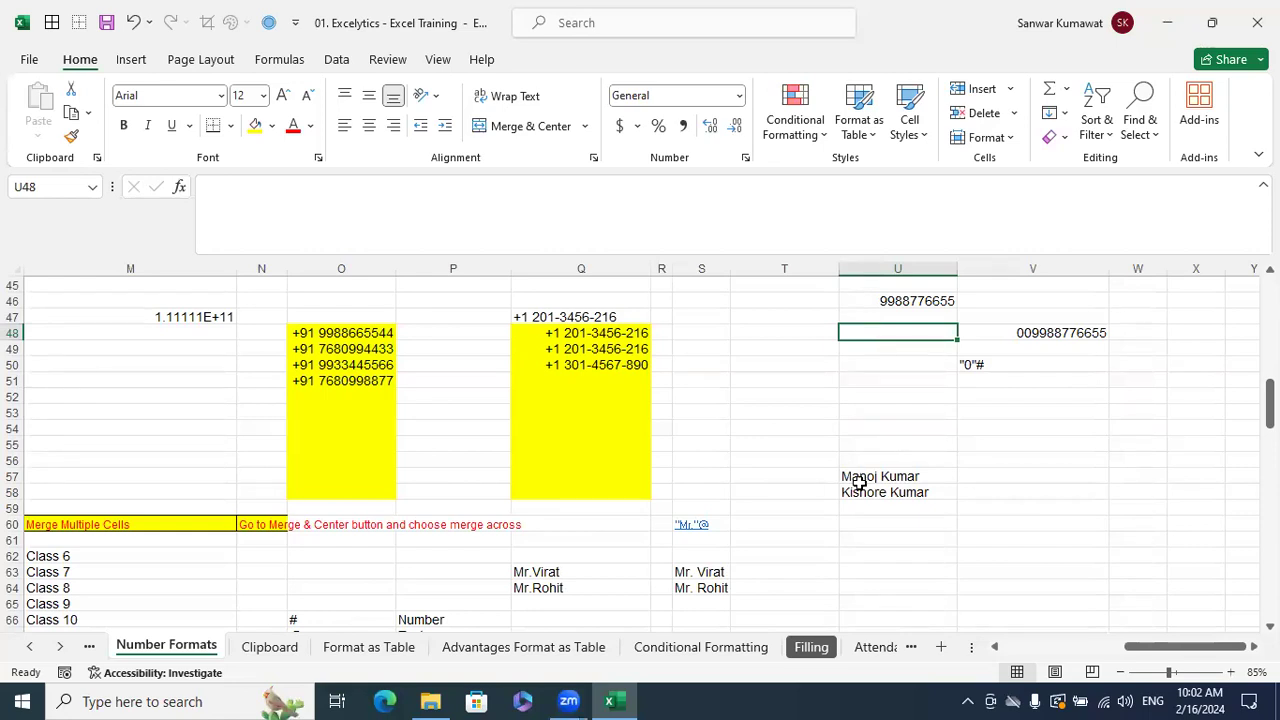
# - Scroll down and select the Positive-to-Text label cells beside column G
pyautogui.click(889, 519)
pyautogui.scroll(-5, 1005, 543)
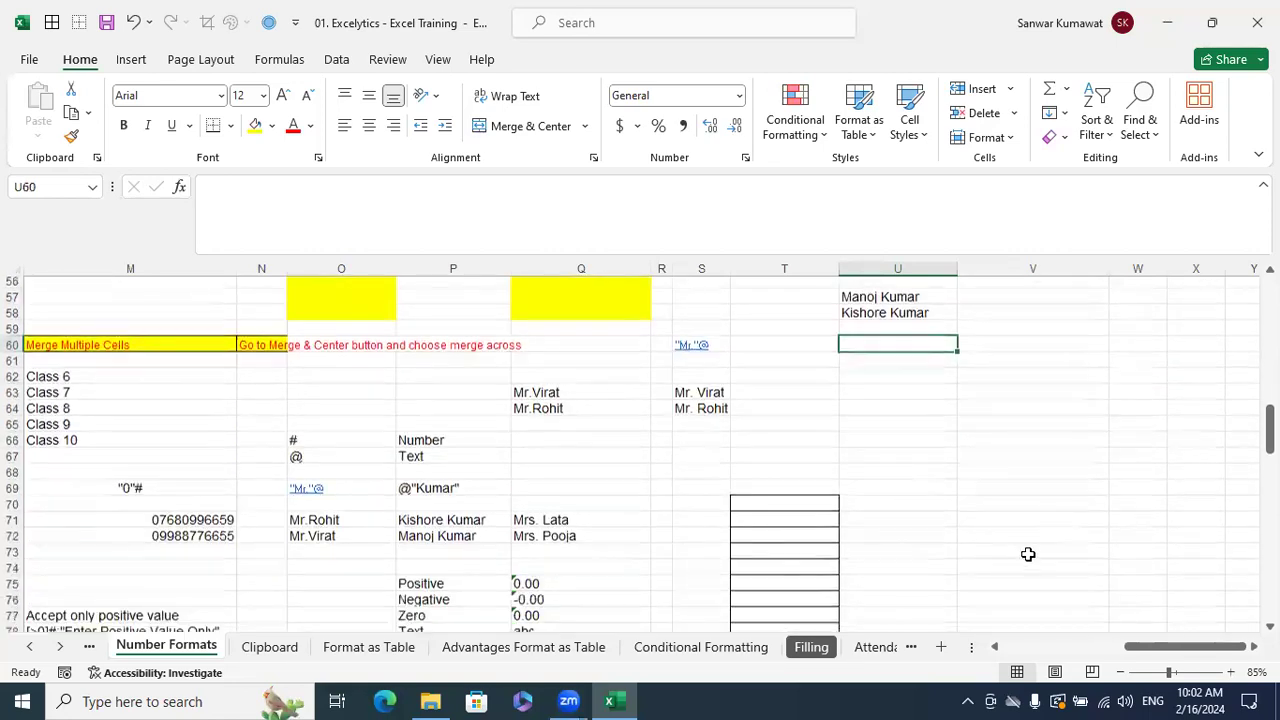
pyautogui.moveTo(1145, 645); pyautogui.dragTo(963, 651)
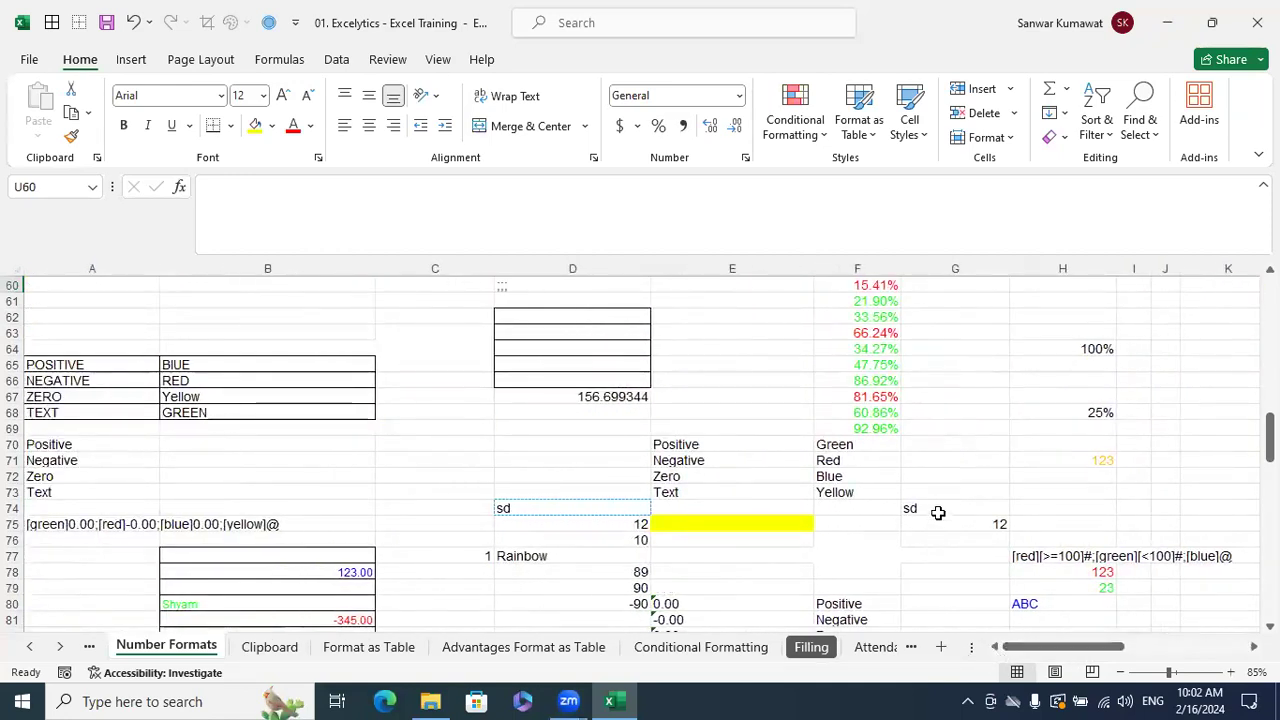
pyautogui.scroll(-1, 938, 512)
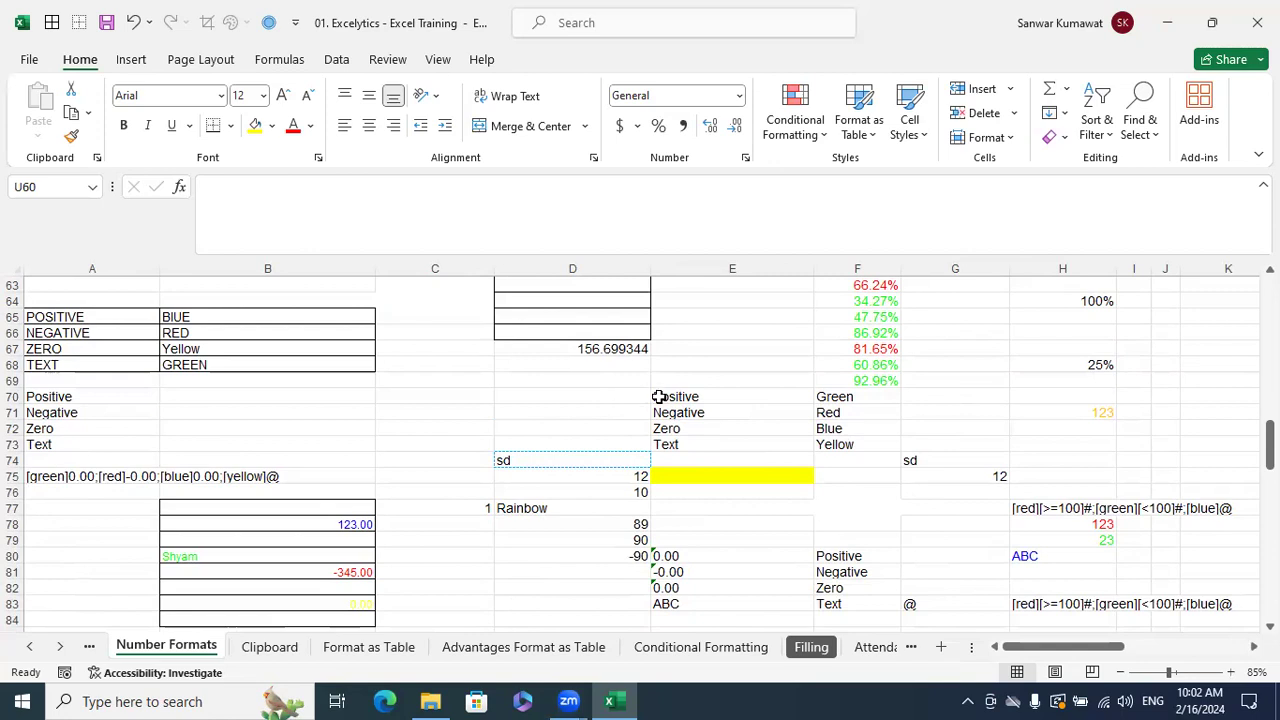
pyautogui.click(694, 402)
pyautogui.click(688, 414)
pyautogui.click(685, 430)
pyautogui.click(684, 446)
pyautogui.moveTo(689, 400); pyautogui.dragTo(692, 438)
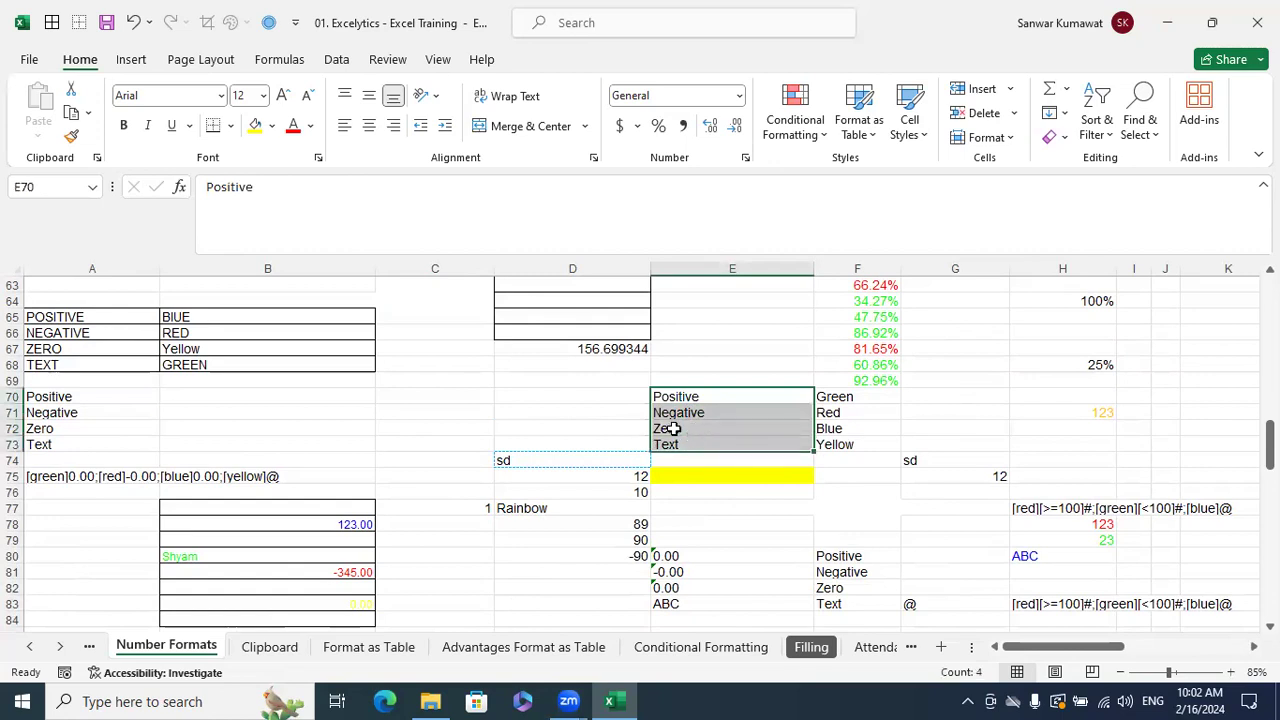
# - Enter 0.00 in G70, then format G70:G72 as Text
pyautogui.click(964, 401)
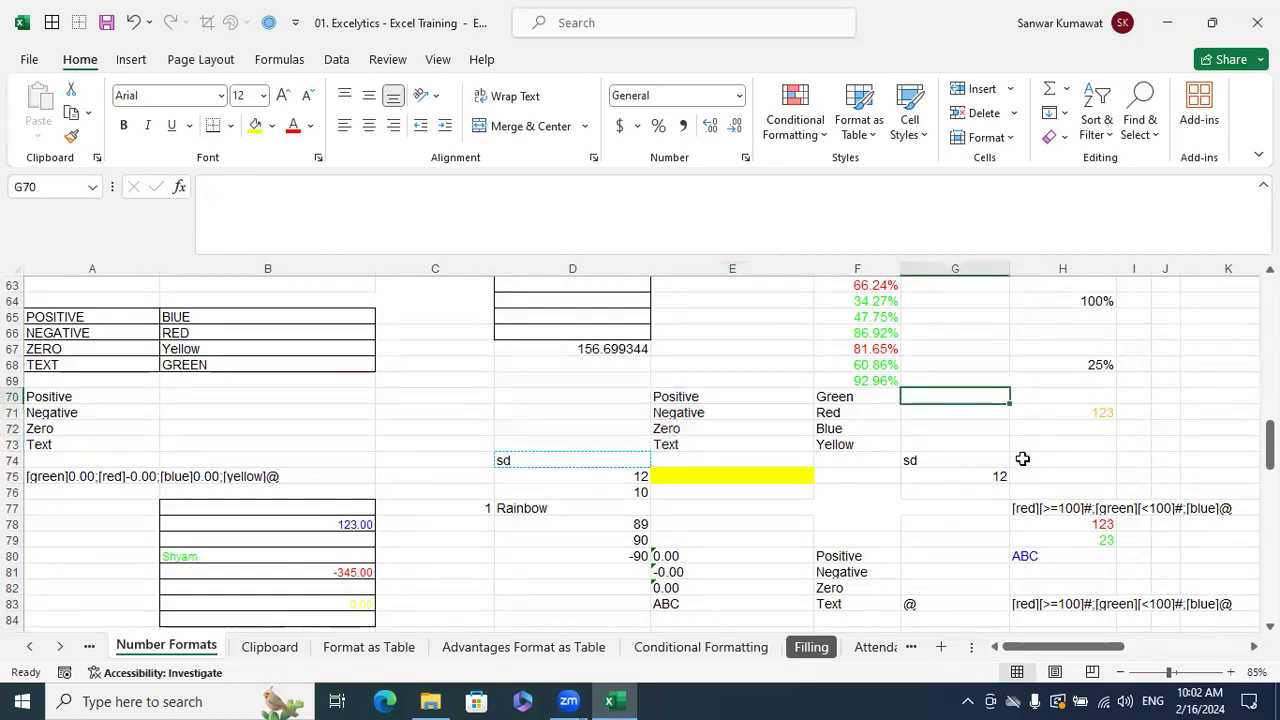
pyautogui.write('0.00')
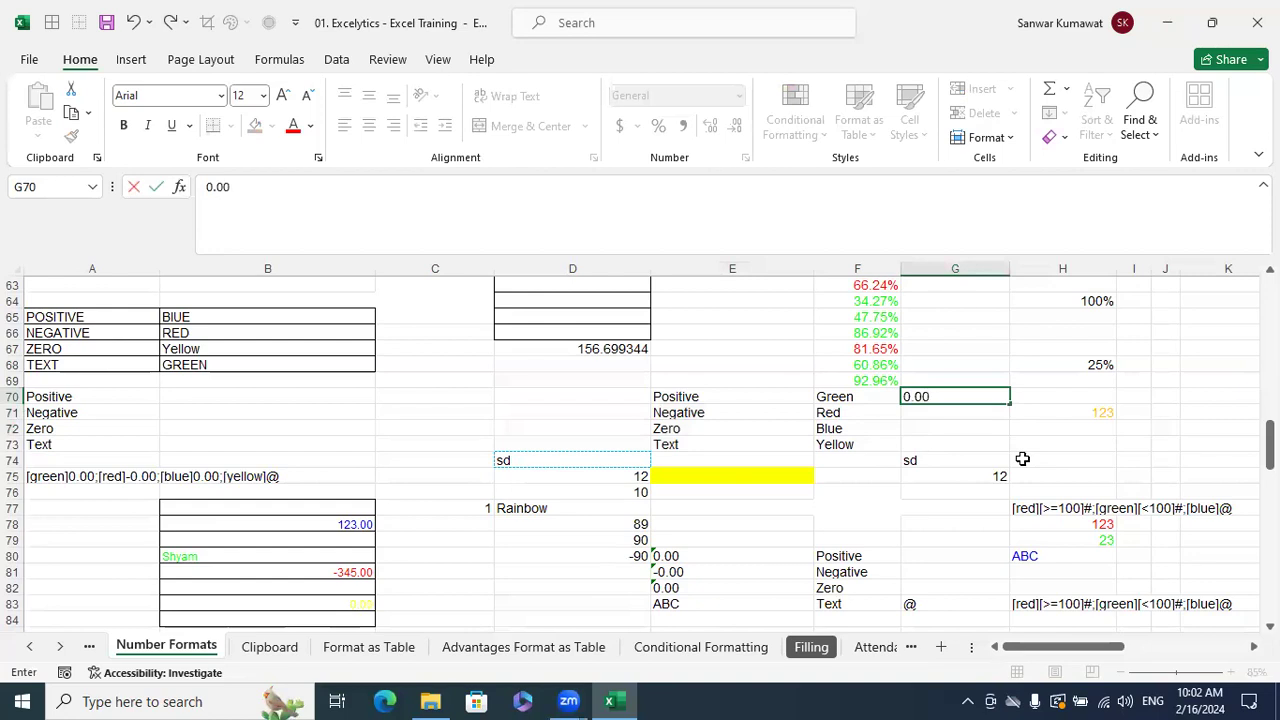
pyautogui.press('Return')
pyautogui.moveTo(997, 397); pyautogui.dragTo(995, 440)
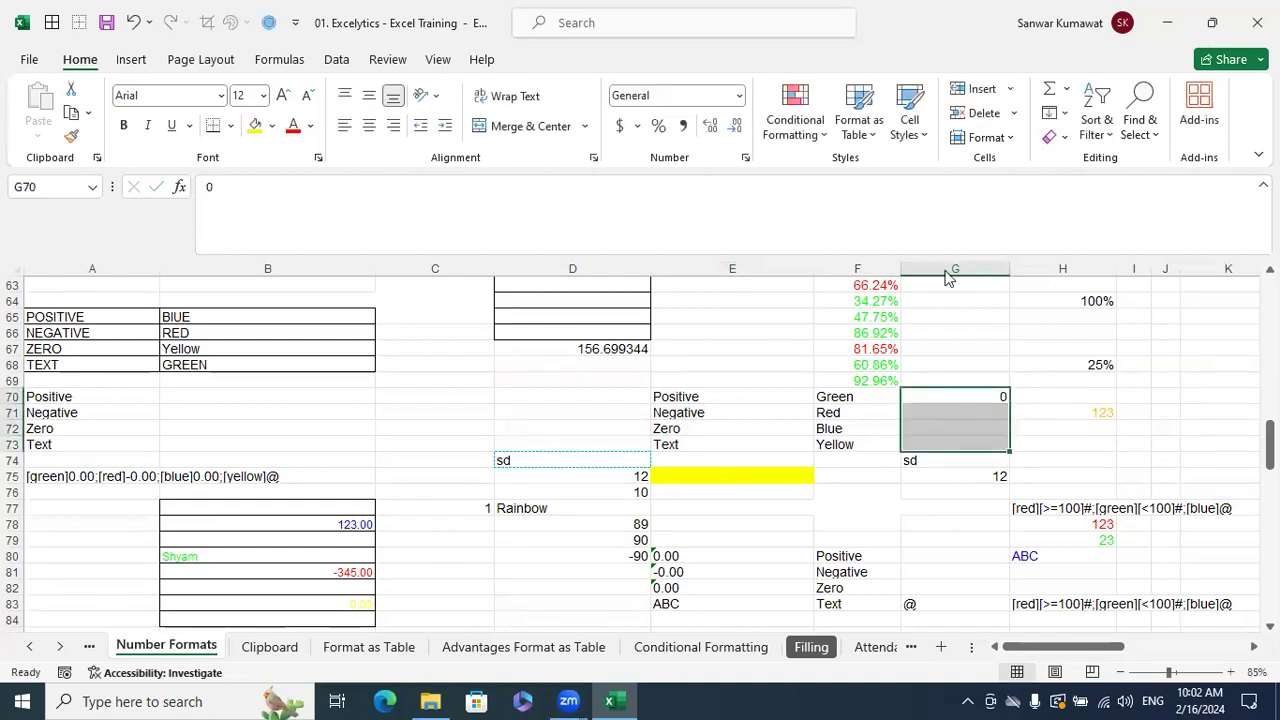
pyautogui.click(740, 96)
pyautogui.scroll(-1, 720, 490)
pyautogui.click(700, 490)
# - Retype 0.00 in G70 so it is stored as text
pyautogui.click(958, 395)
pyautogui.write('.00')
pyautogui.write('0')
pyautogui.press('BackSpace')
pyautogui.press('BackSpace')
pyautogui.press('BackSpace')
pyautogui.press('BackSpace')
pyautogui.write('0')
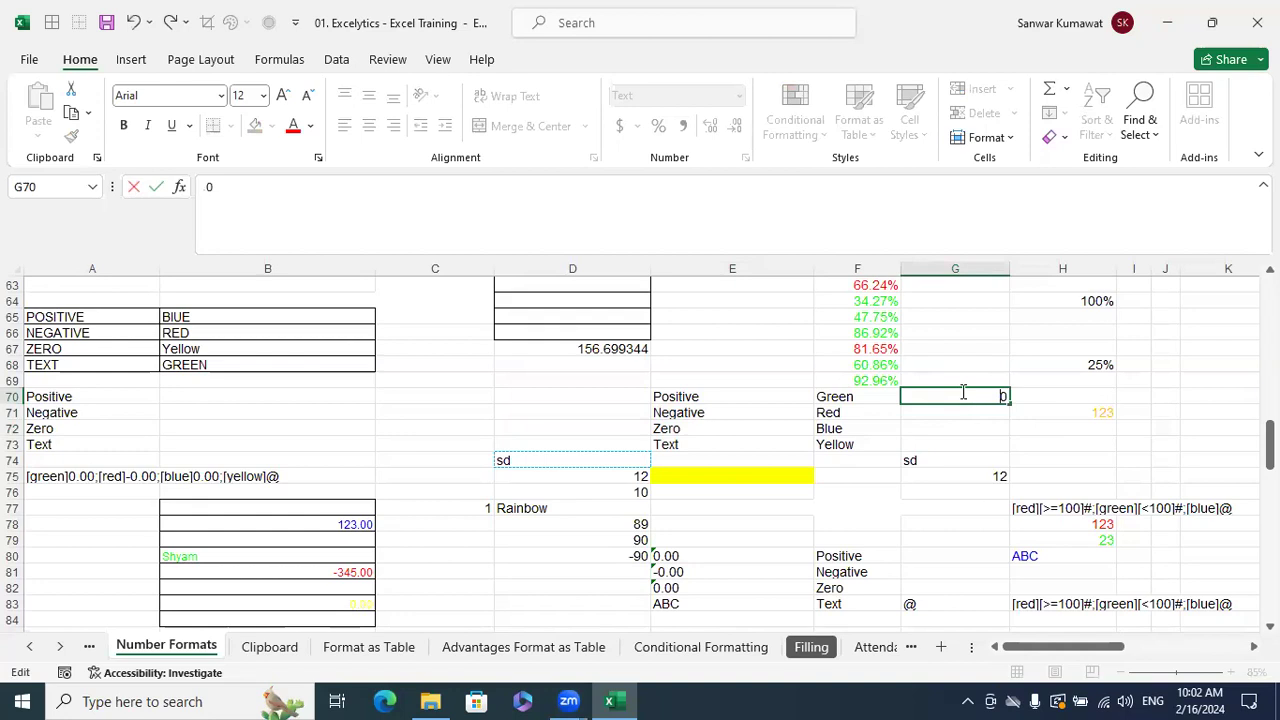
pyautogui.write('.00')
pyautogui.press('Return')
pyautogui.click(961, 393)
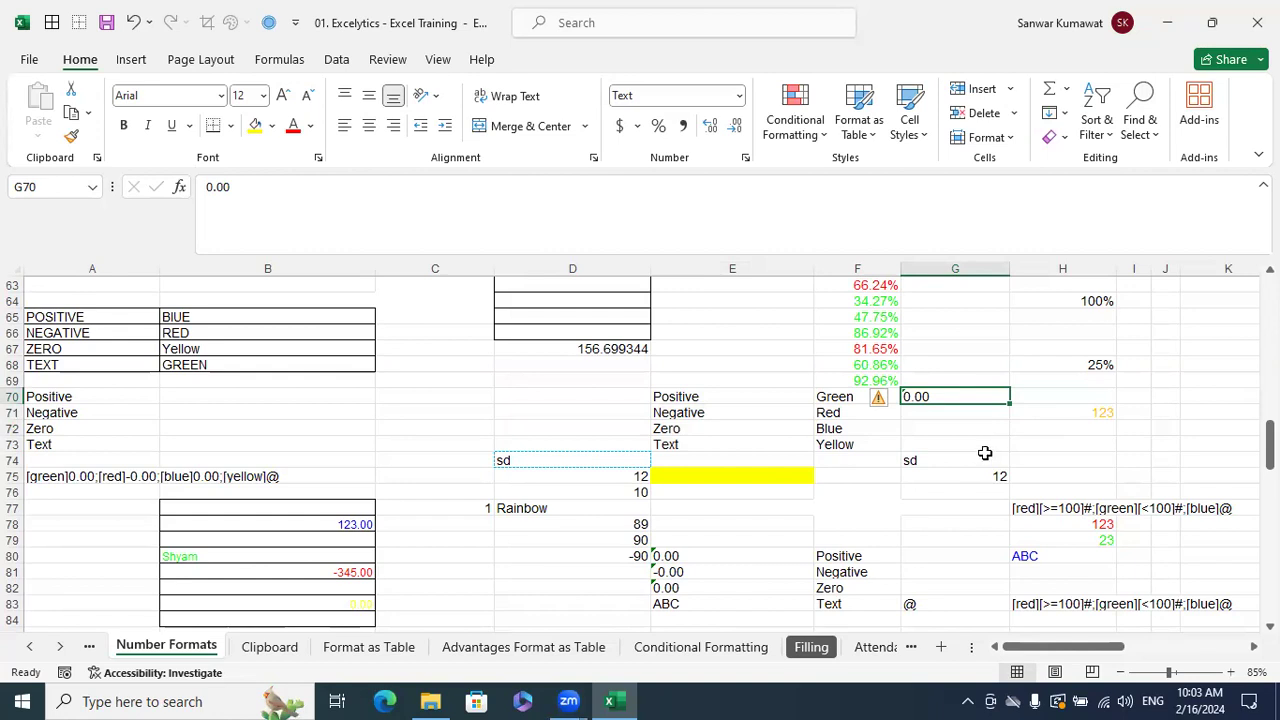
# - Enter -0.00 in G71 and 0.00 in G72
pyautogui.click(968, 413)
pyautogui.write('-0.00')
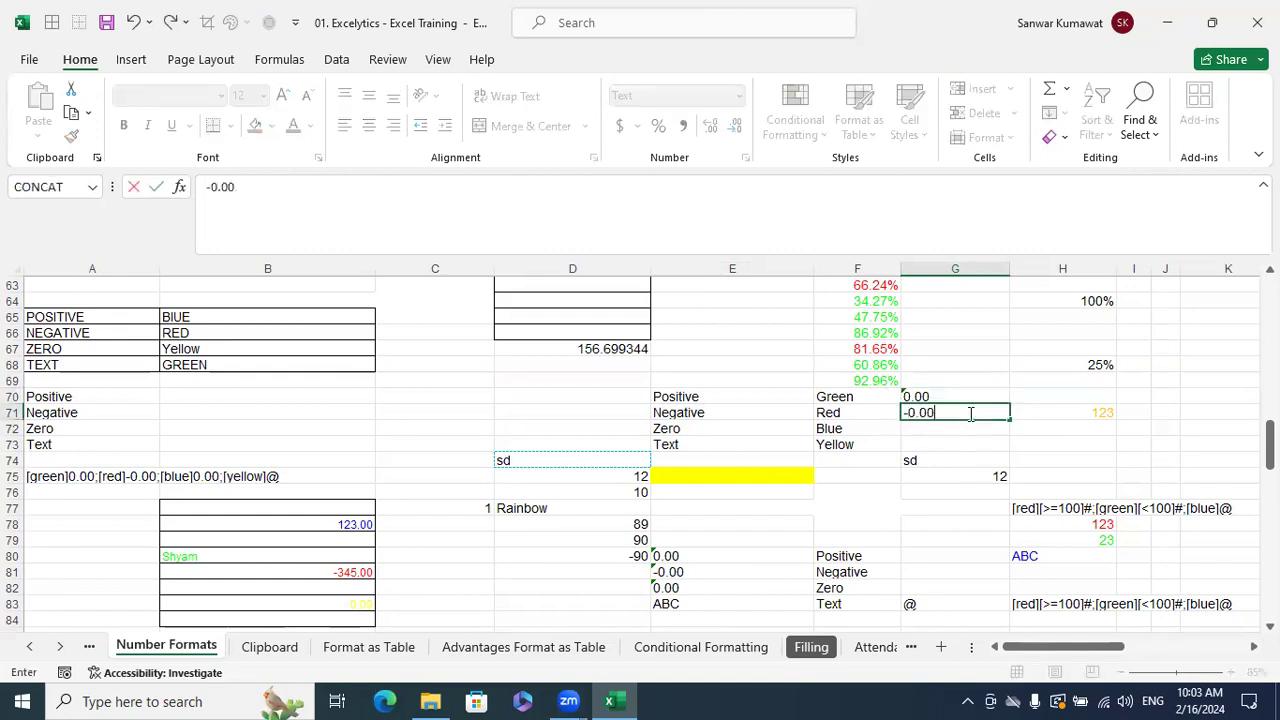
pyautogui.press('Return')
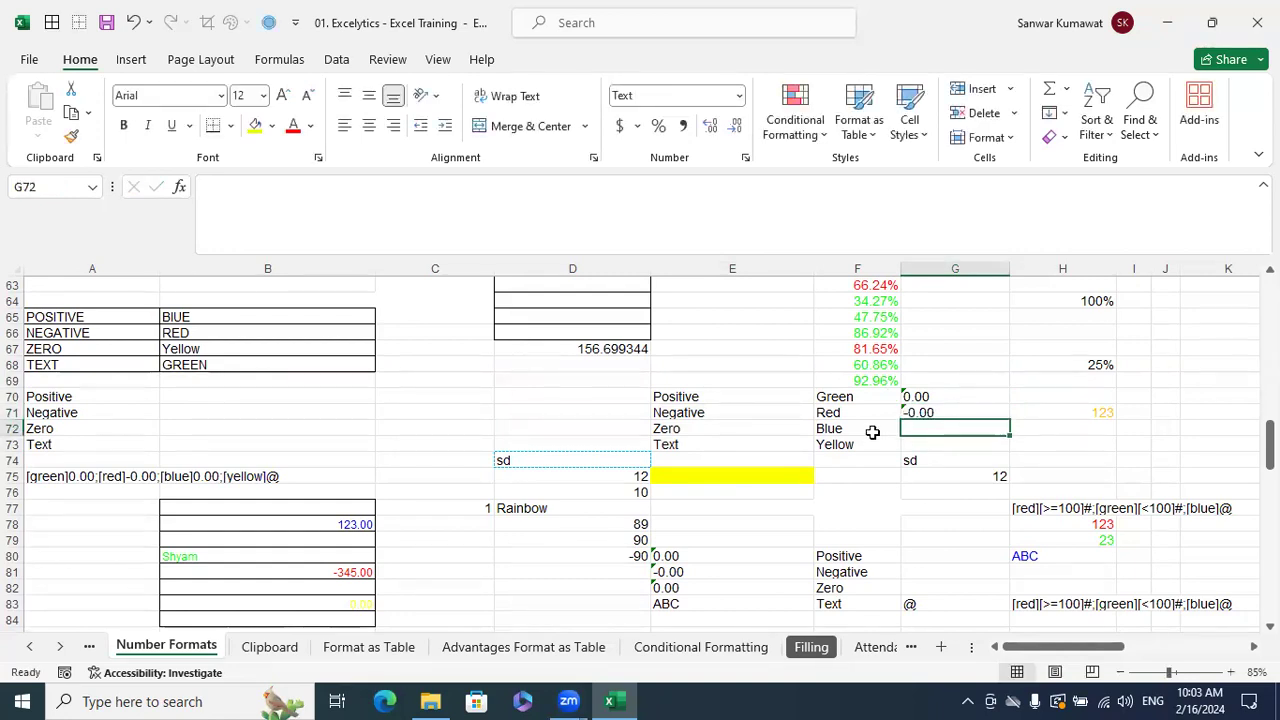
pyautogui.write('0.00')
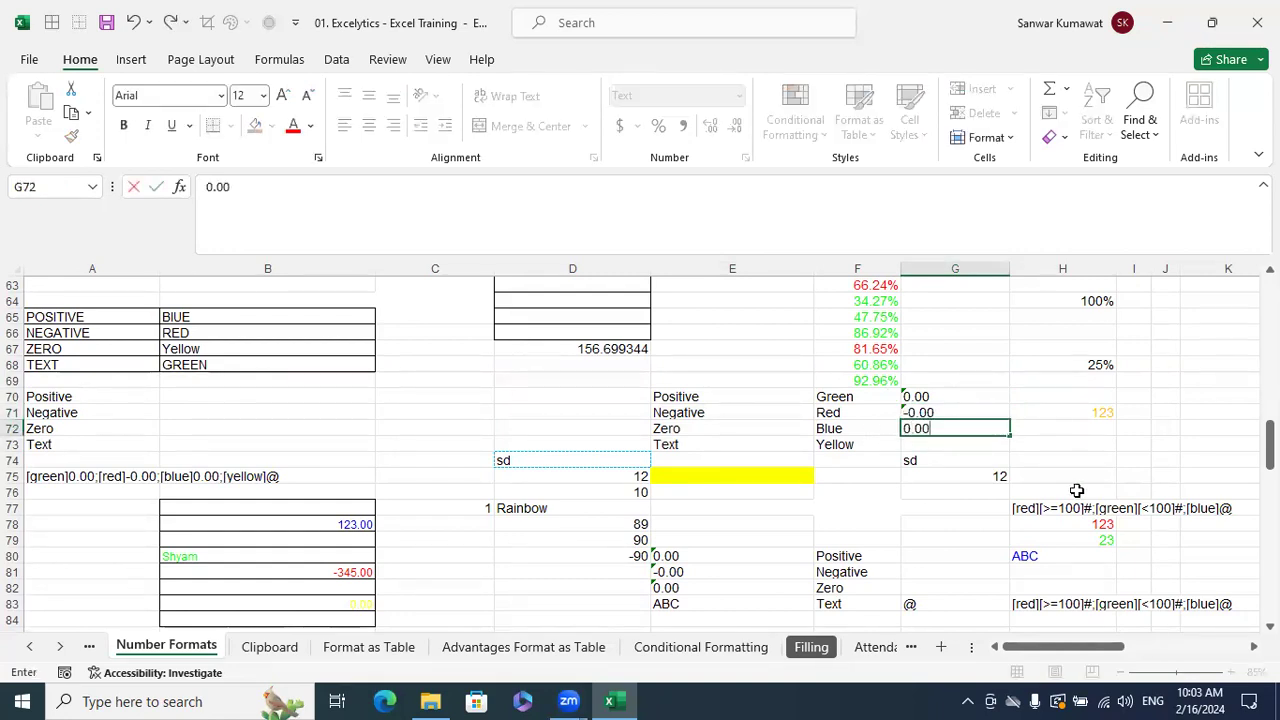
pyautogui.press('Return')
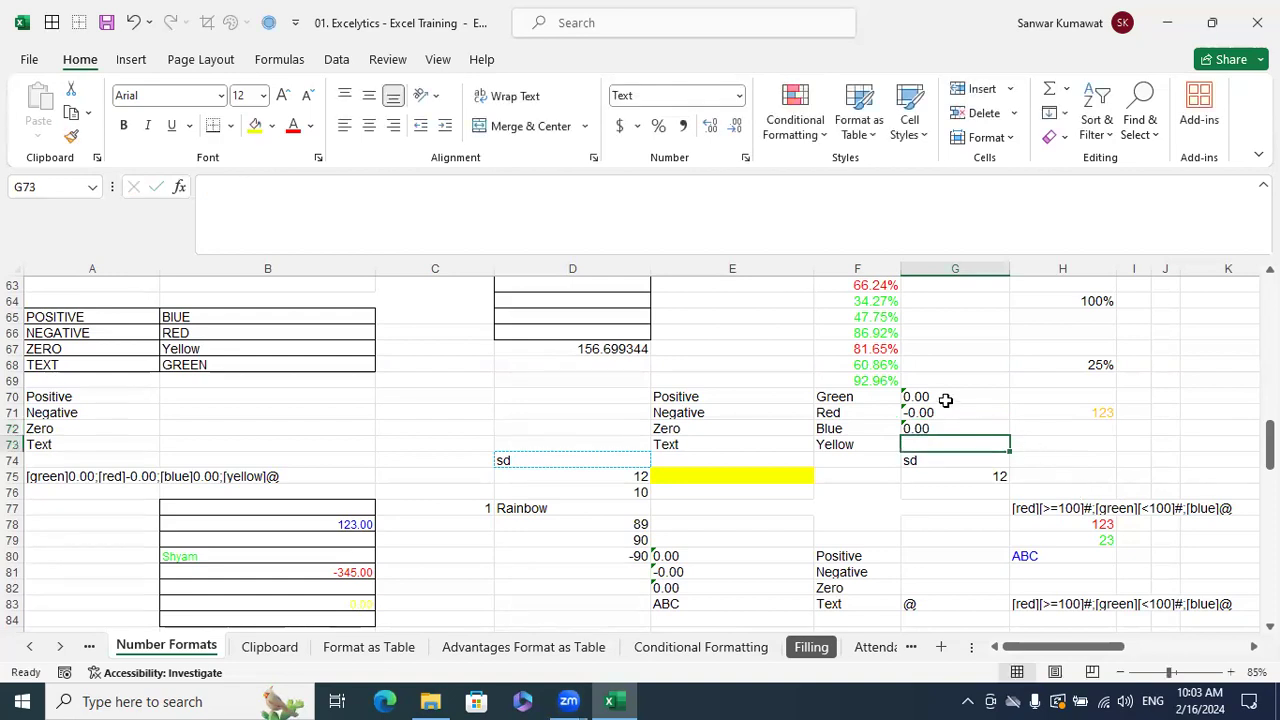
# - Compare the text entries in G70 and G72
pyautogui.click(945, 399)
pyautogui.keyDown('ctrl'); pyautogui.click(935, 427); pyautogui.keyUp('ctrl')
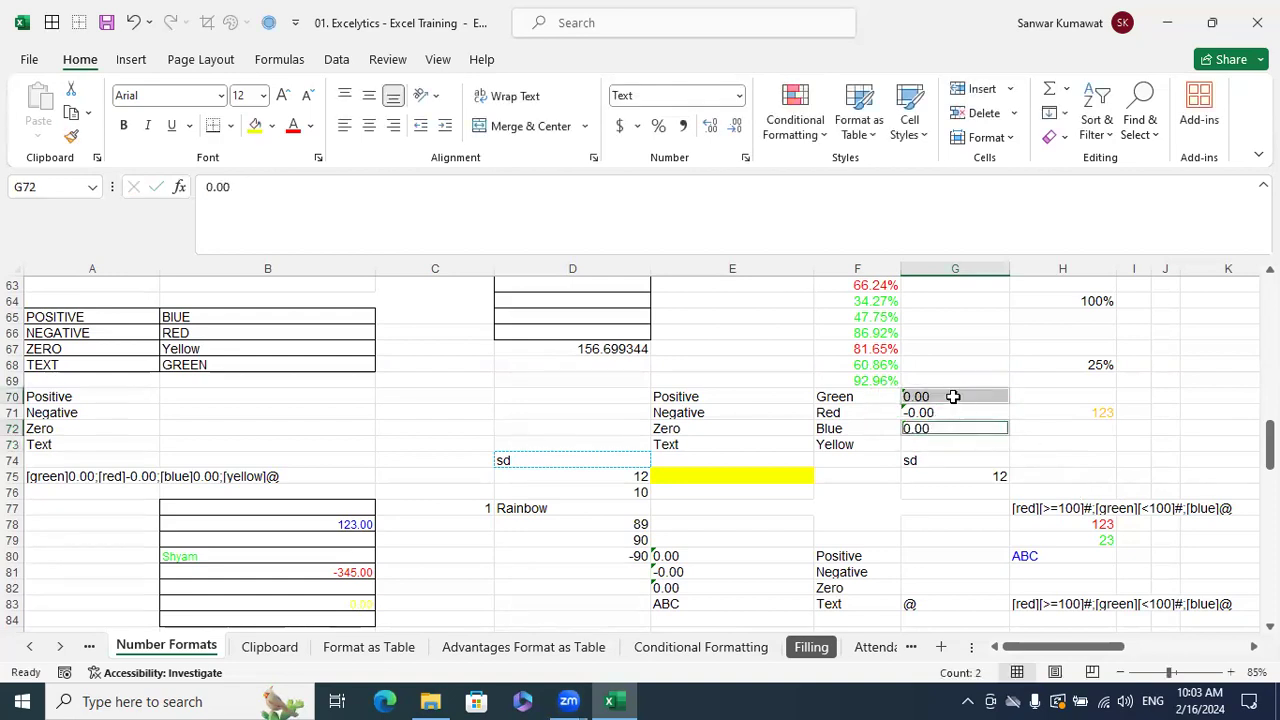
pyautogui.click(943, 398)
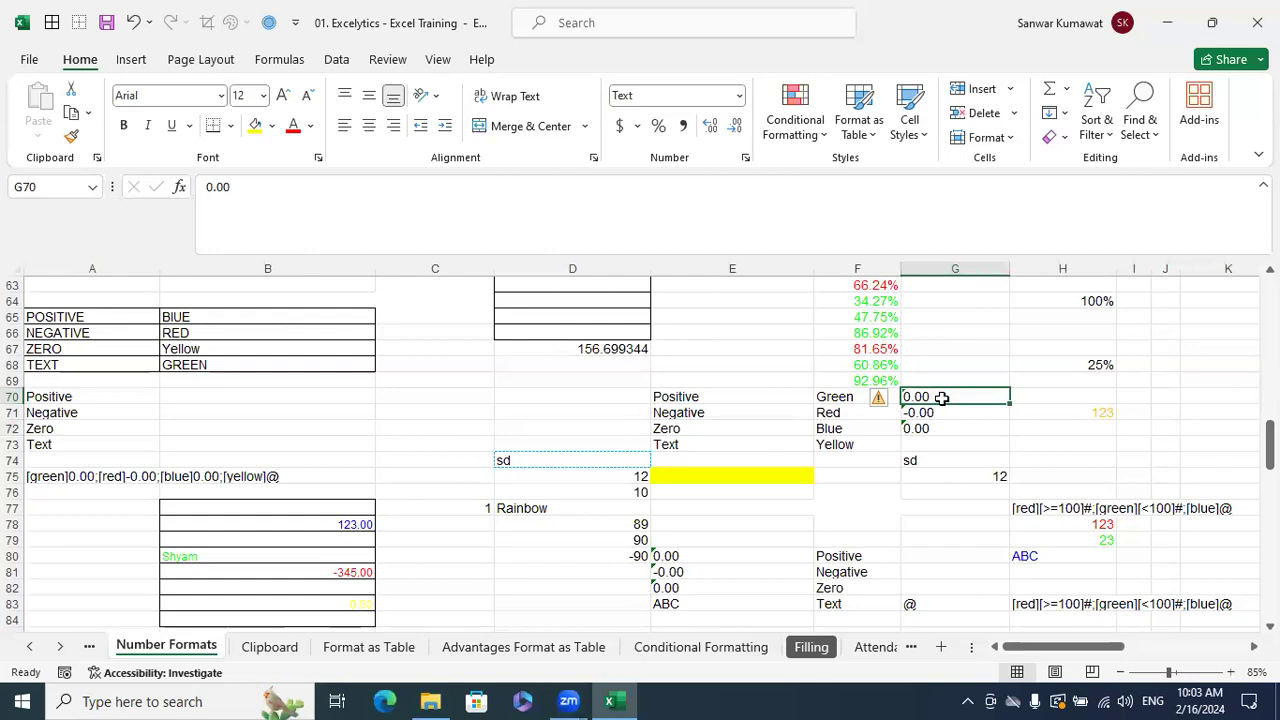
pyautogui.click(938, 428)
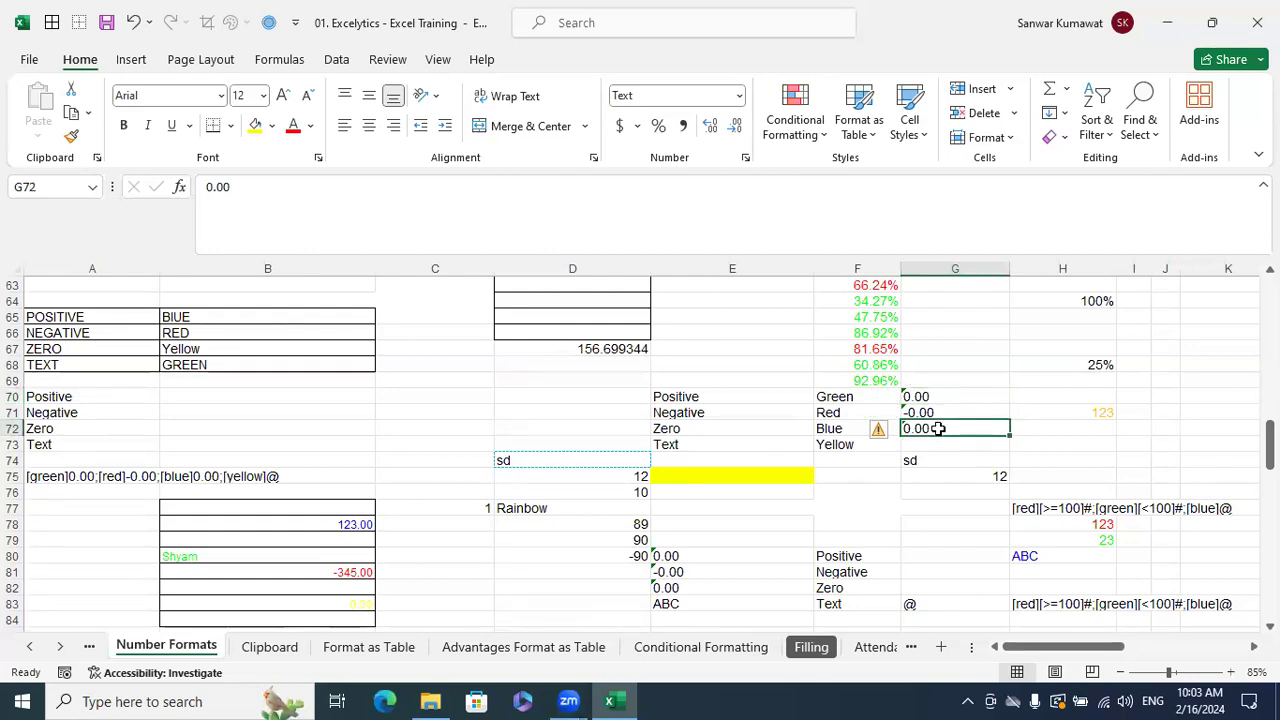
# - Try entering @ in G73, then cancel so it stays empty
pyautogui.click(940, 443)
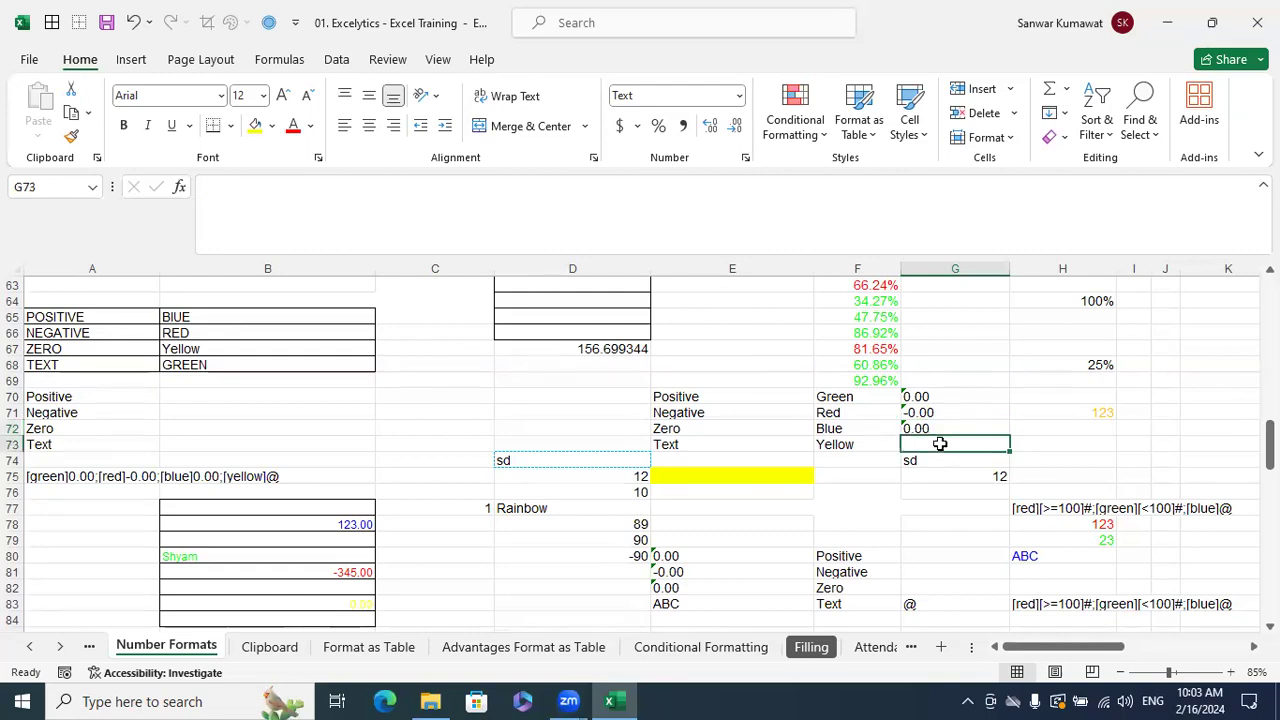
pyautogui.write('@')
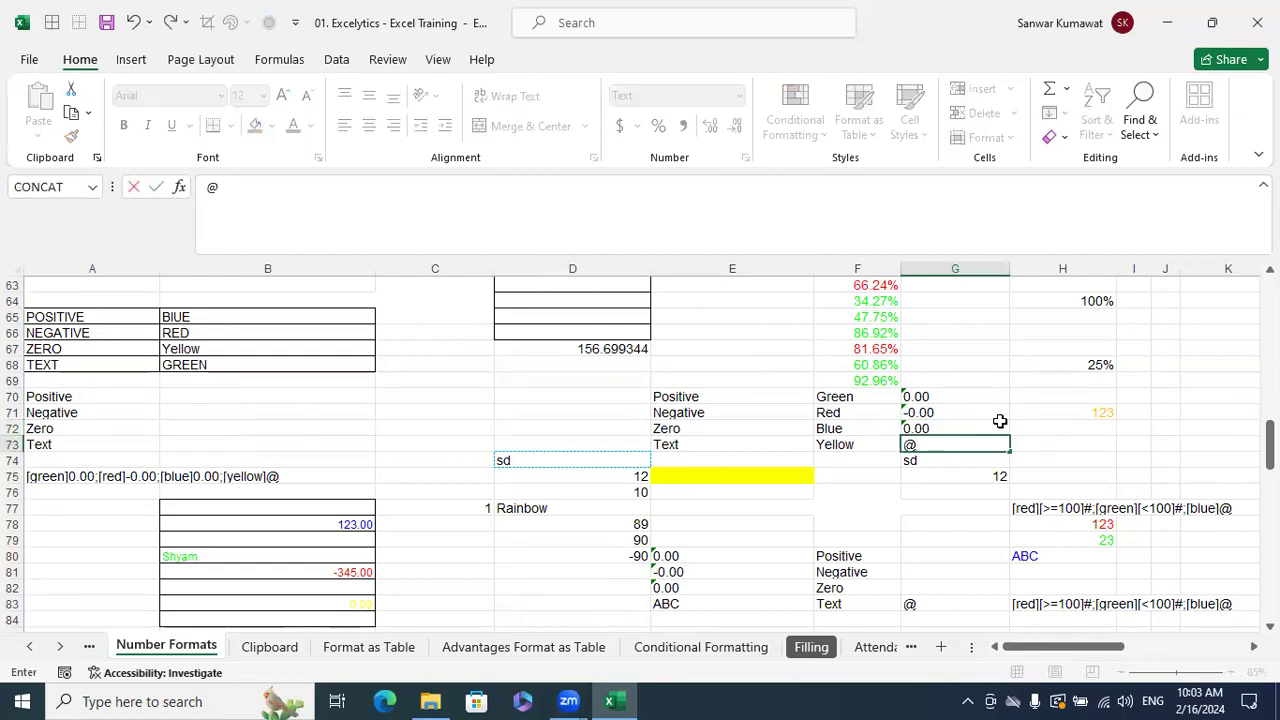
pyautogui.click(1000, 415)
pyautogui.press('Escape')
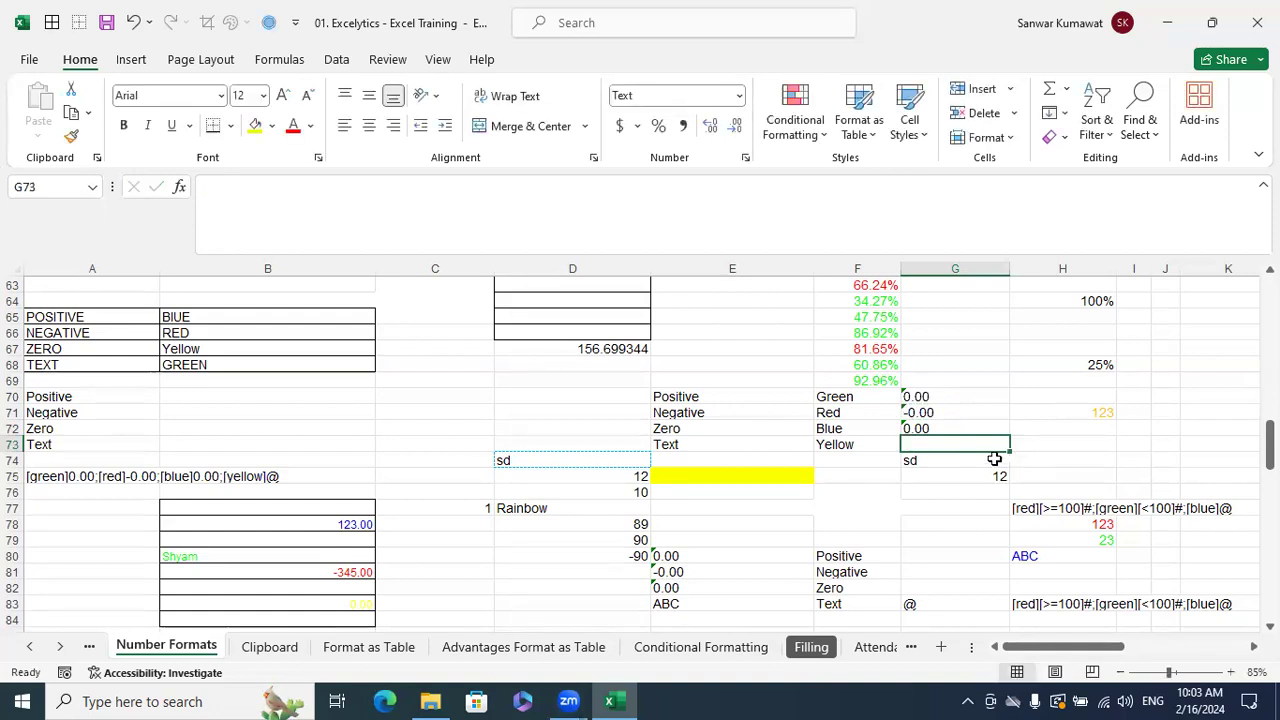
pyautogui.write('@')
pyautogui.press('Escape')
# - Reset B77:B84 to General format and delete its values 123, Shyam, -345 and 0
pyautogui.scroll(-1, 514, 501)
pyautogui.scroll(-2, 514, 501)
pyautogui.moveTo(351, 420); pyautogui.dragTo(341, 524)
pyautogui.hotkey('ctrl', '1')
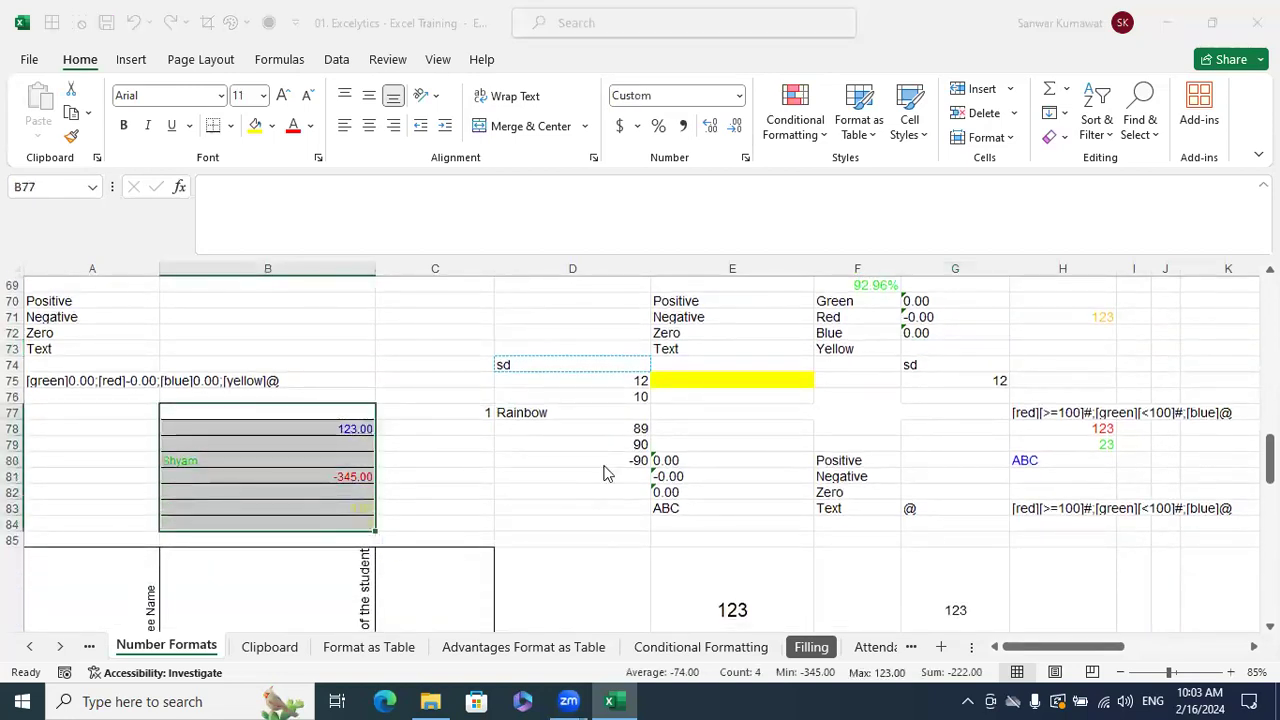
pyautogui.click(264, 283)
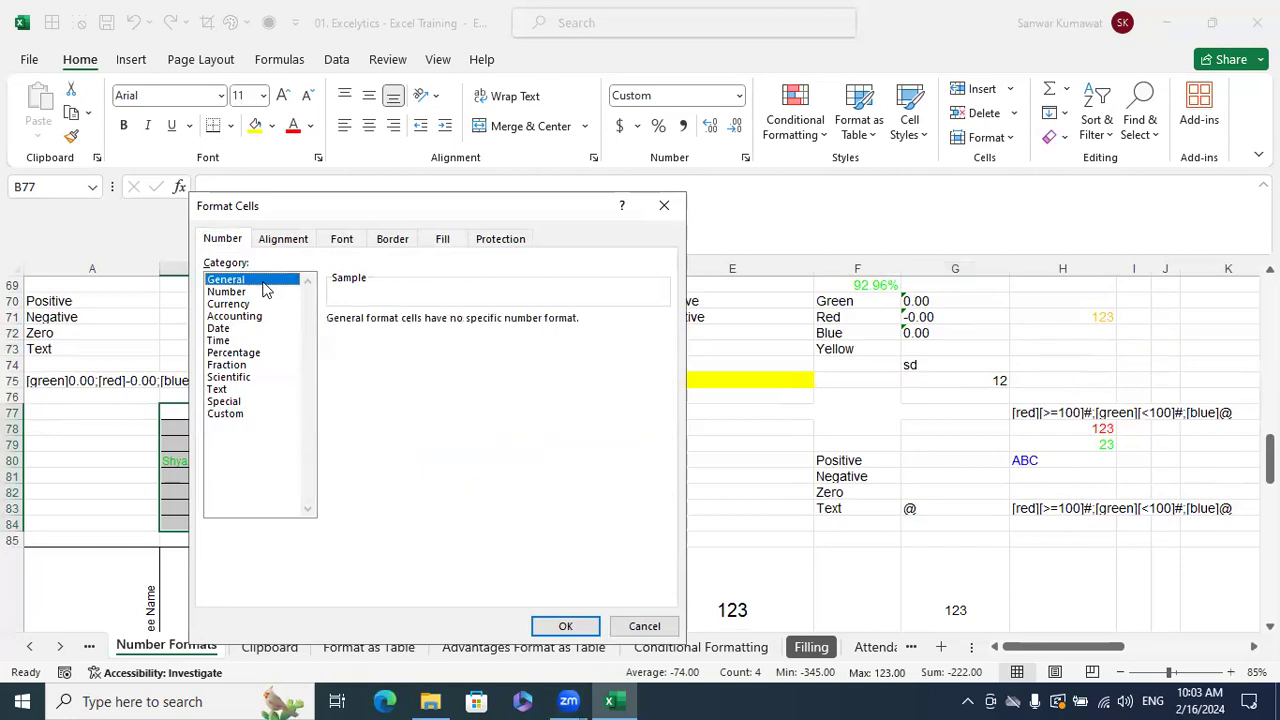
pyautogui.click(563, 625)
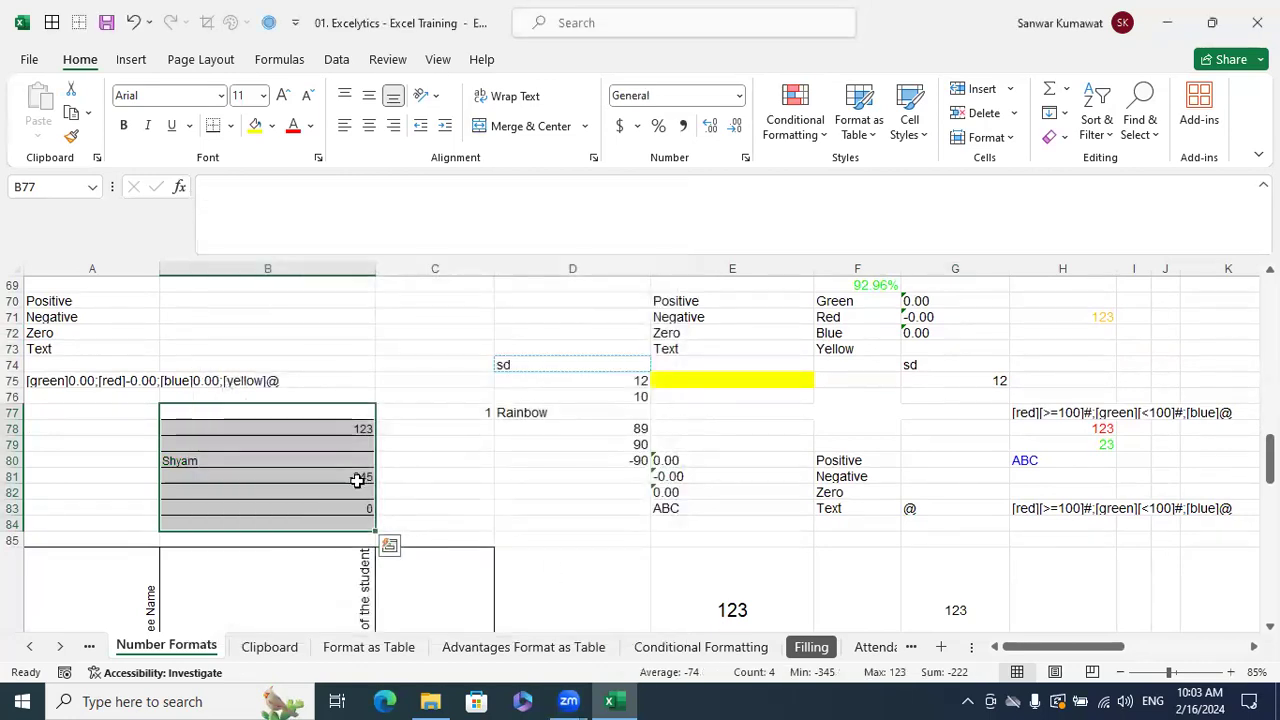
pyautogui.press('Delete')
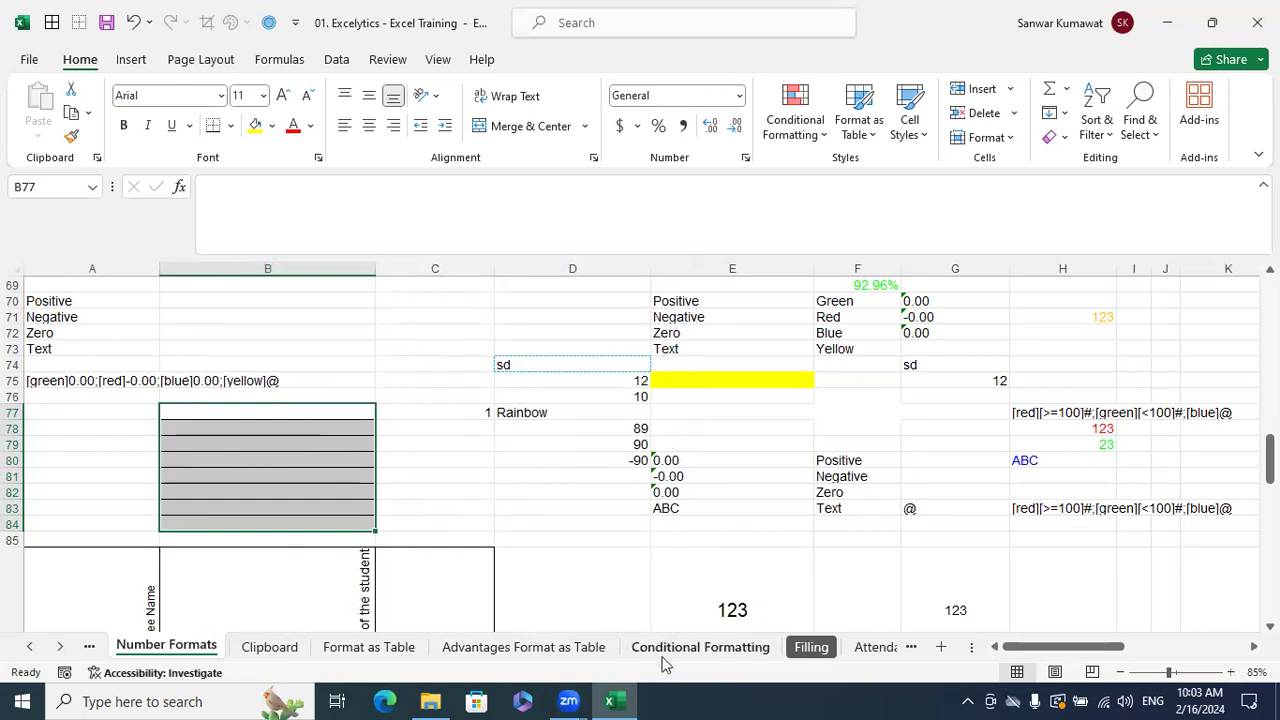
pyautogui.press('super')
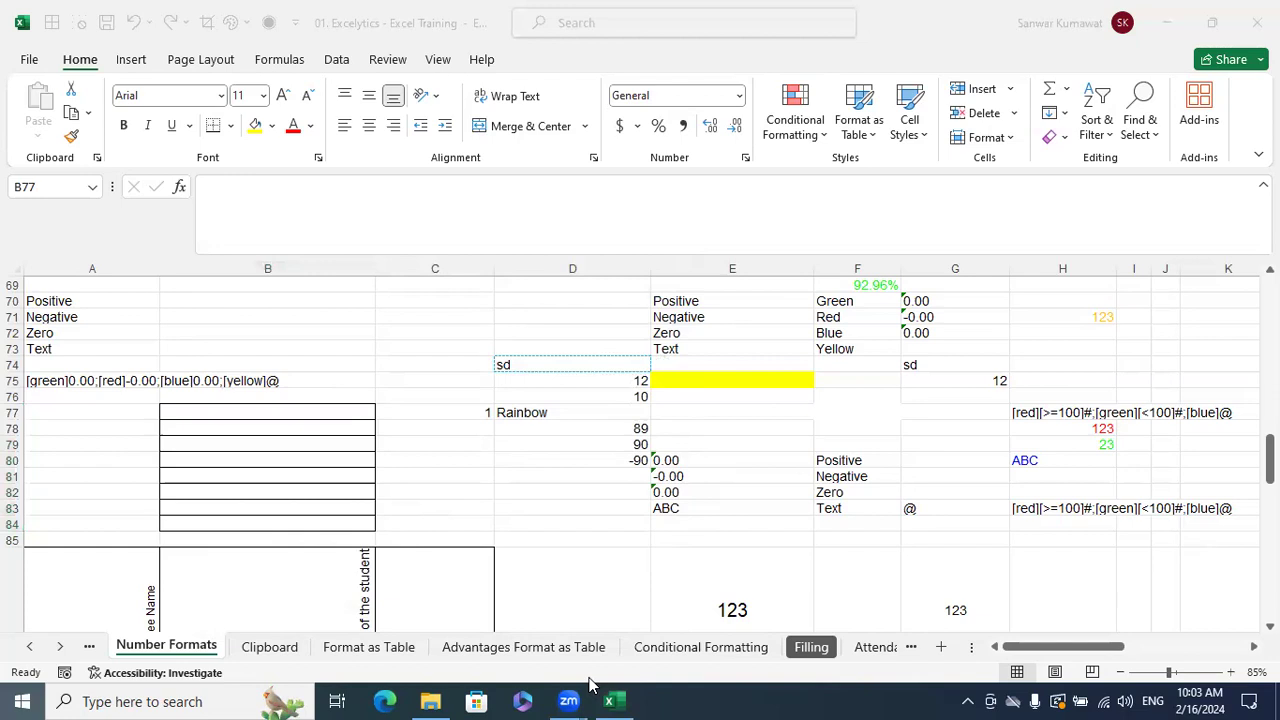
# - Launch Snipping Tool and capture the Positive-to-Yellow block E70:F73
pyautogui.write('sni')
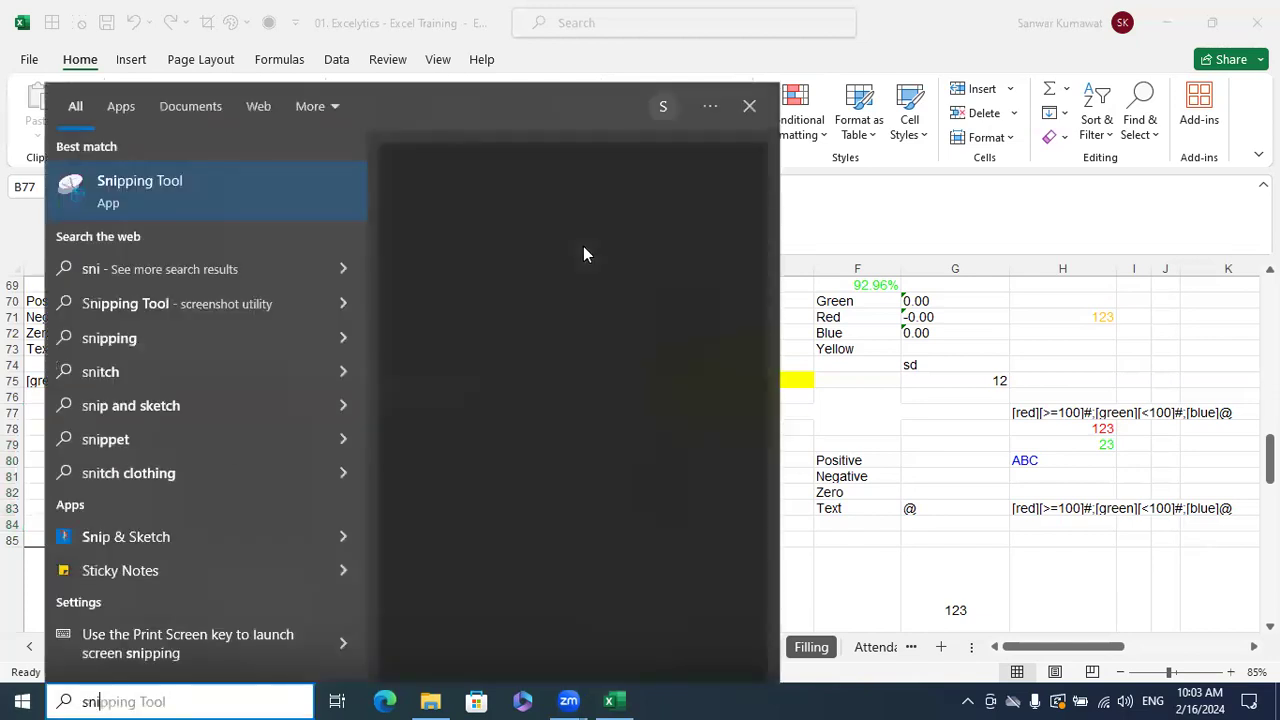
pyautogui.click(450, 331)
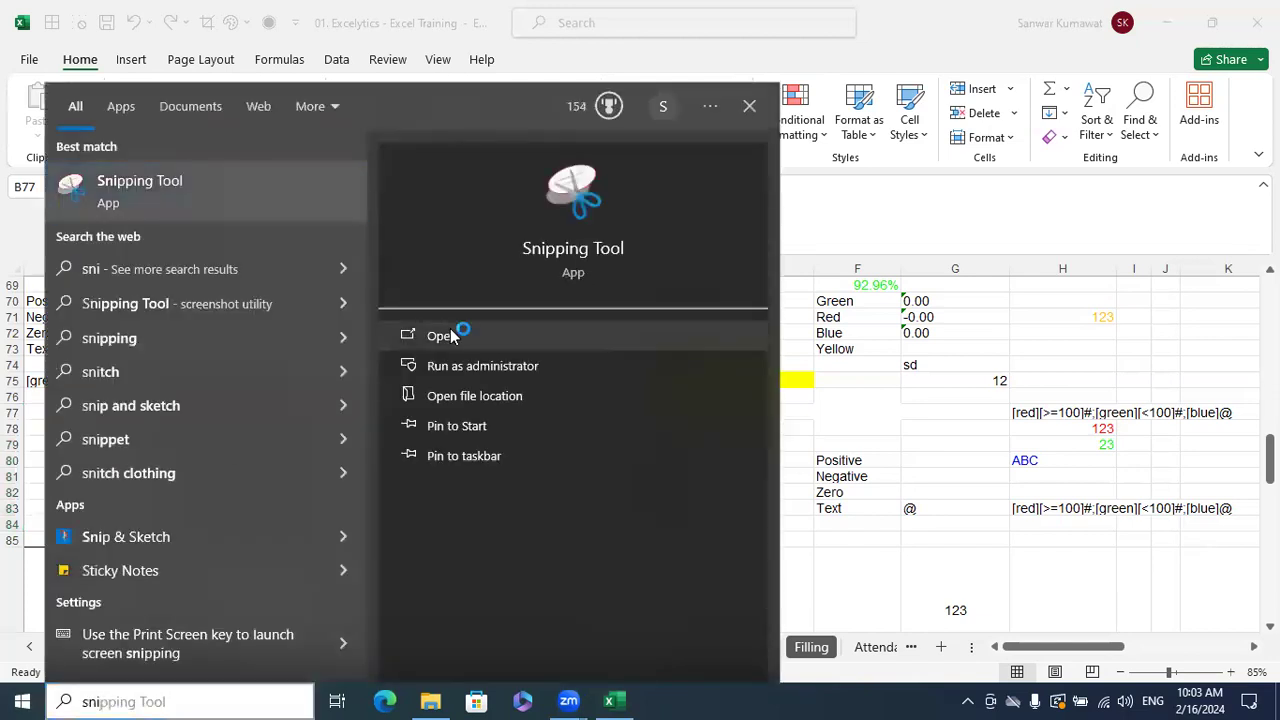
pyautogui.click(929, 218)
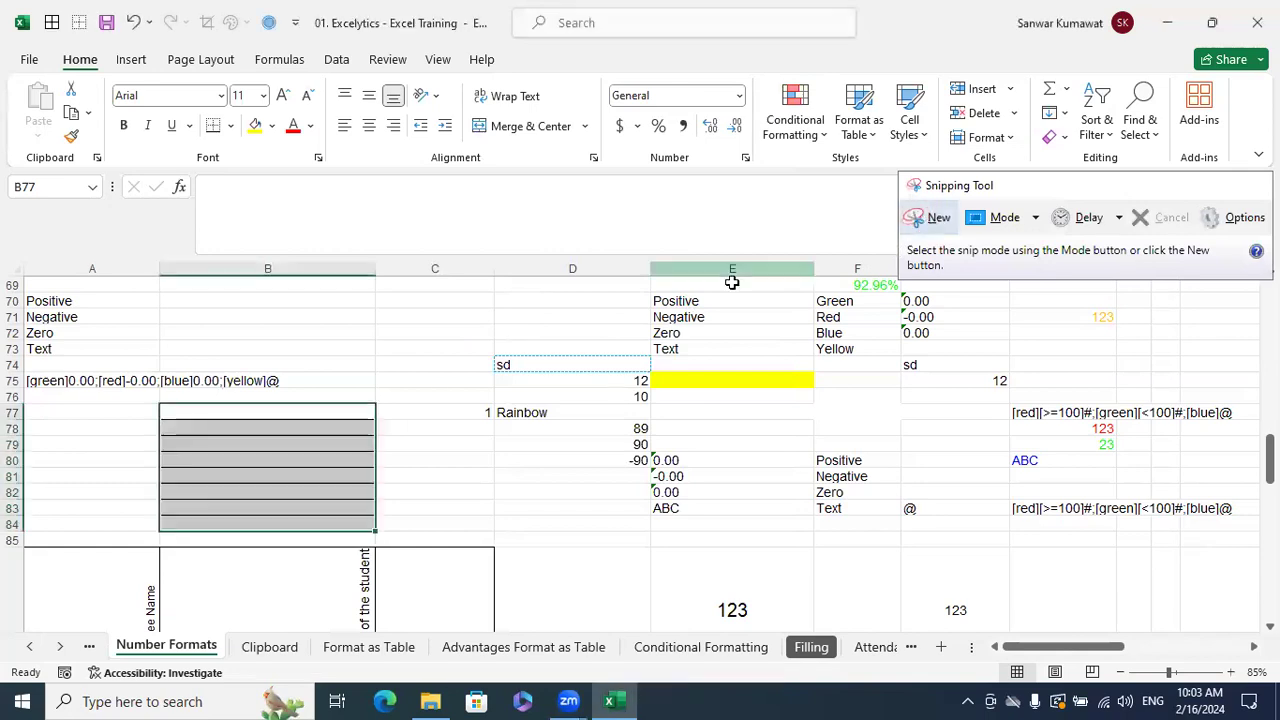
pyautogui.moveTo(655, 291); pyautogui.dragTo(878, 358)
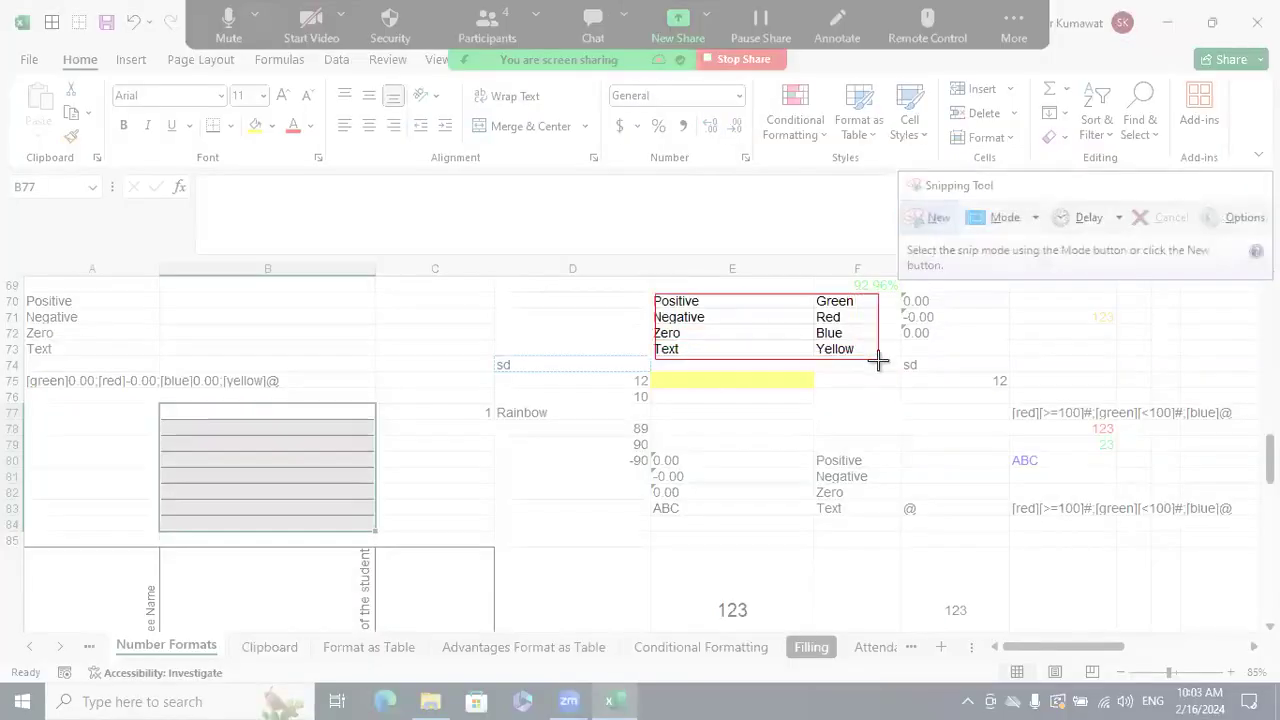
pyautogui.click(1151, 366)
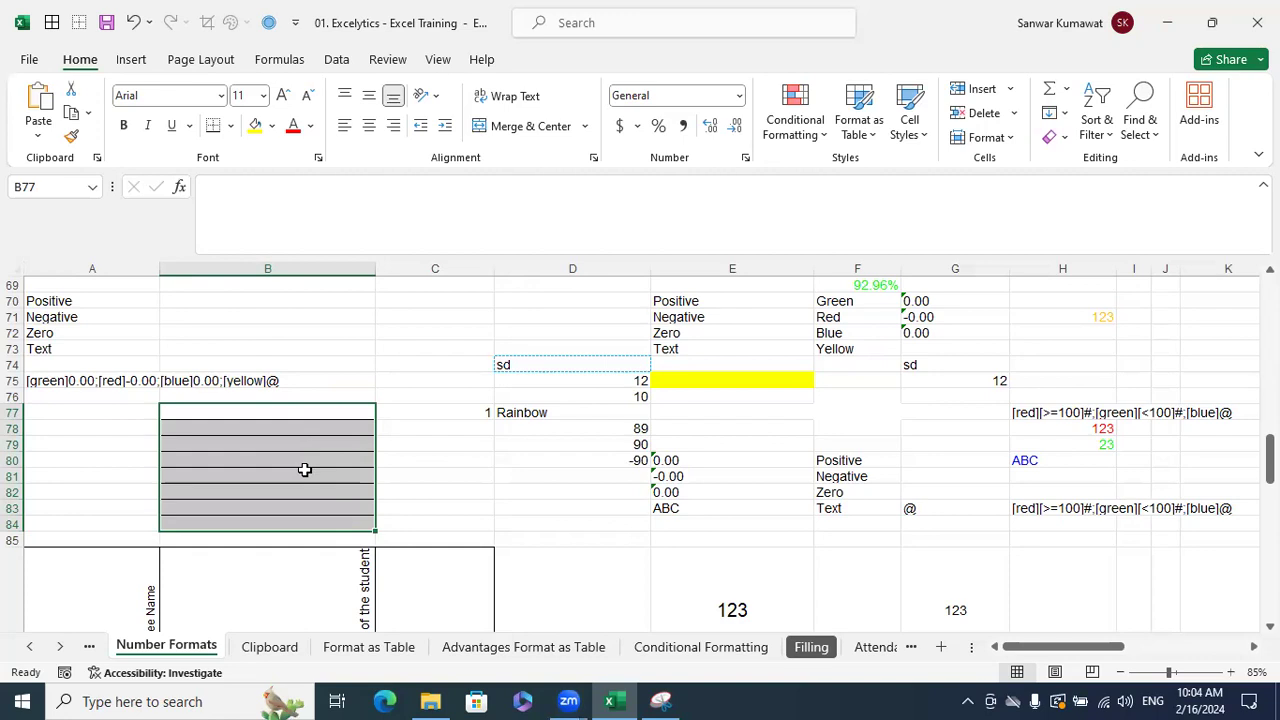
# - Open Format Cells on the Custom category and clear General from the Type box
pyautogui.hotkey('ctrl', '1')
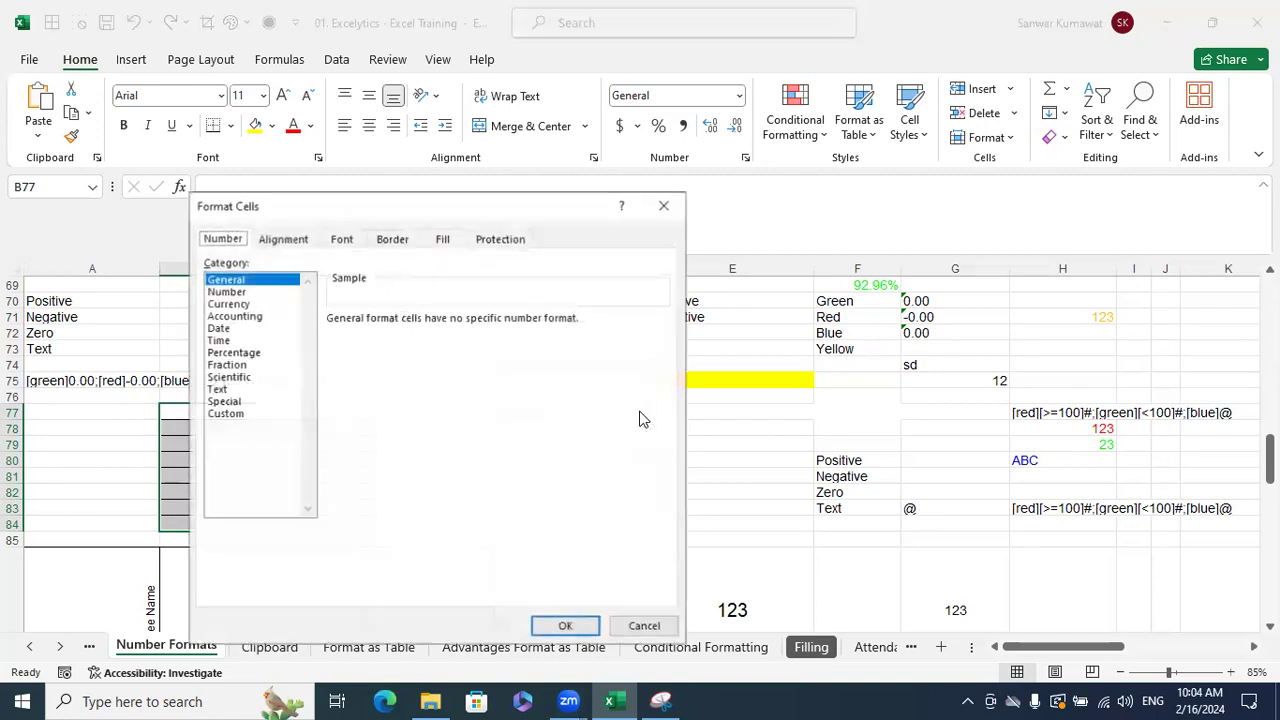
pyautogui.moveTo(515, 217); pyautogui.dragTo(554, 151)
pyautogui.click(283, 347)
pyautogui.click(438, 269)
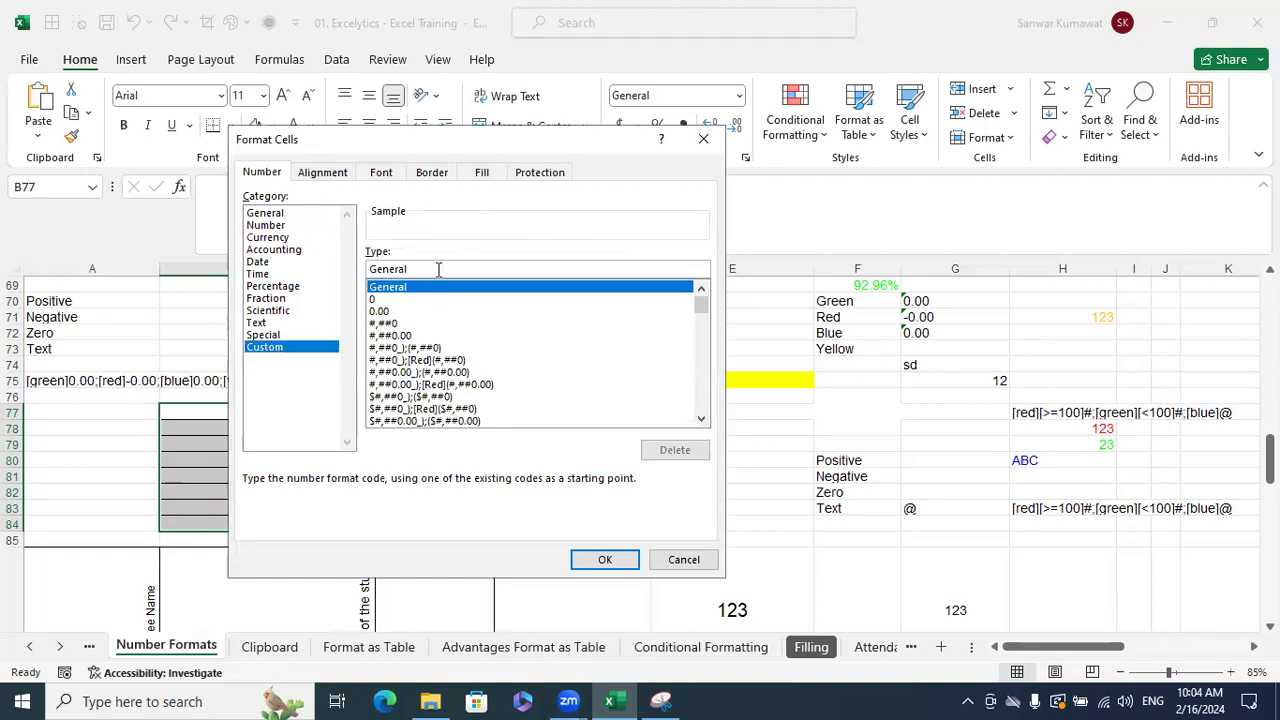
pyautogui.press('BackSpace')
pyautogui.press('BackSpace')
pyautogui.press('BackSpace')
pyautogui.press('BackSpace')
pyautogui.press('BackSpace')
pyautogui.press('BackSpace')
pyautogui.press('BackSpace')
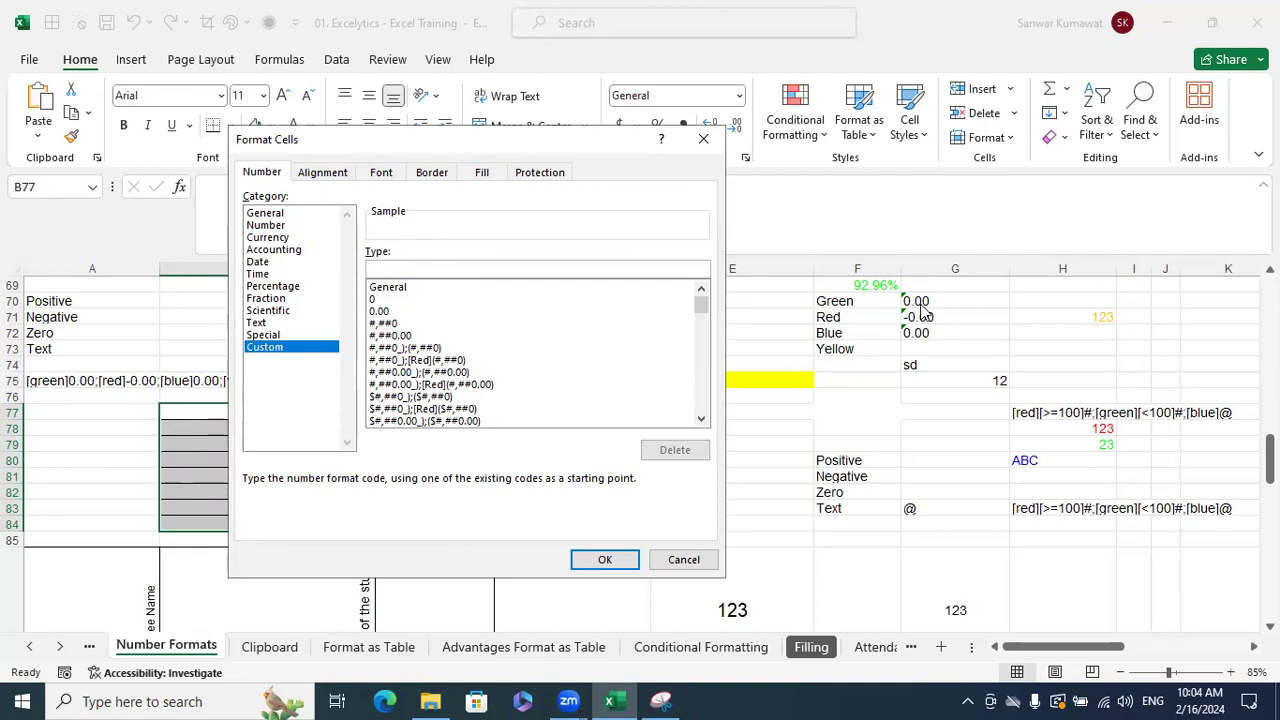
# - Type the code 0.00;-0.00;0.00;@ and prefix it with [Green]
pyautogui.write('0.00;')
pyautogui.write('-0.00')
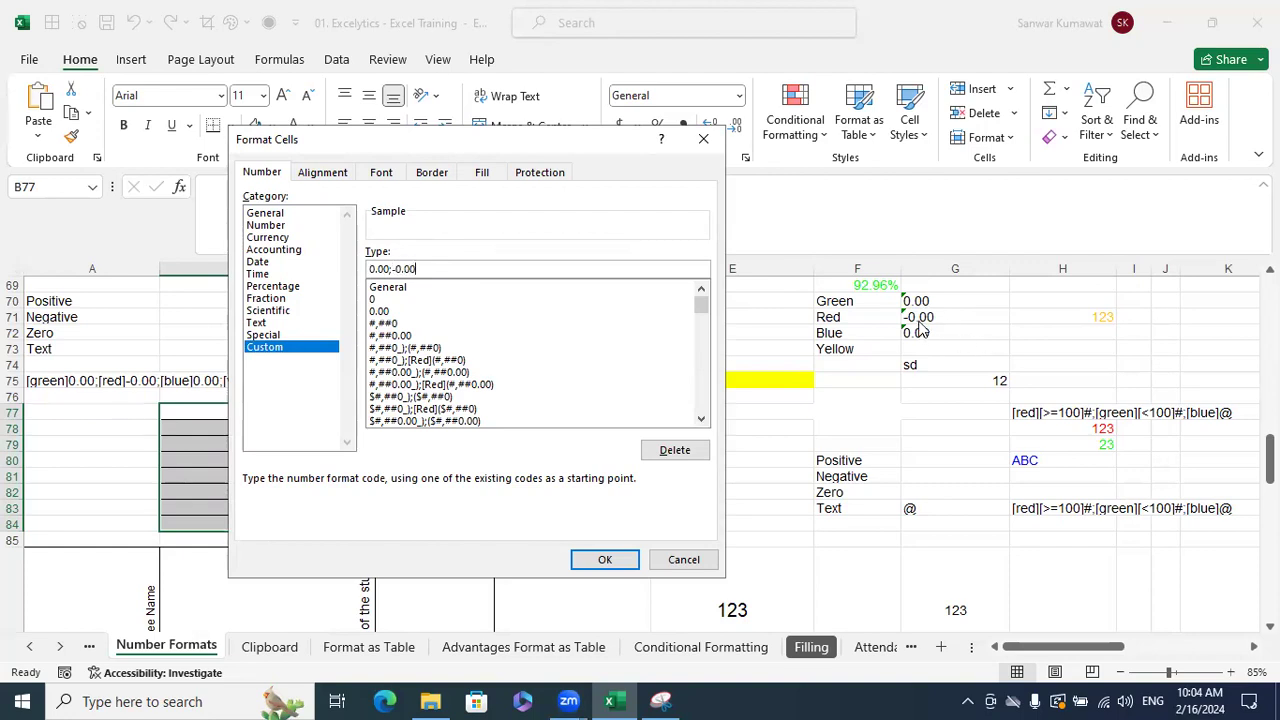
pyautogui.write(';0.00')
pyautogui.click(393, 268)
pyautogui.press('BackSpace')
pyautogui.write('-')
pyautogui.write(';0.00;@')
pyautogui.moveTo(389, 270); pyautogui.dragTo(367, 271)
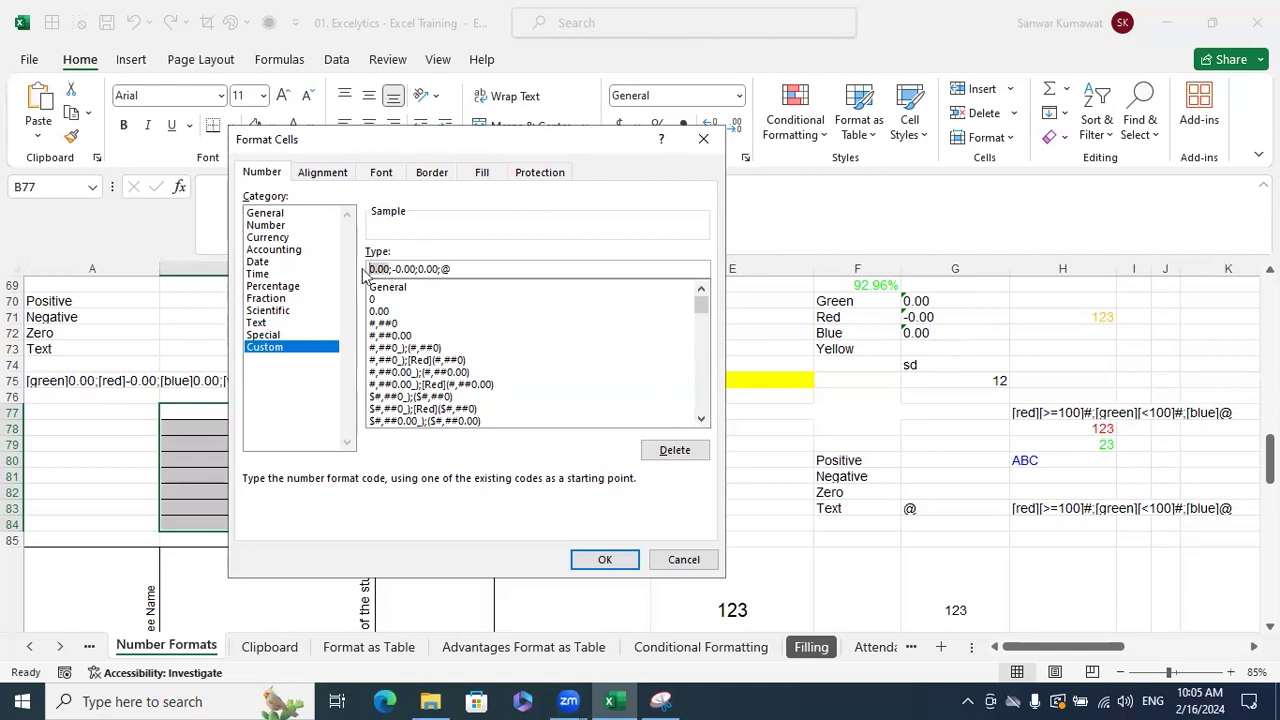
pyautogui.click(372, 270)
pyautogui.write('[')
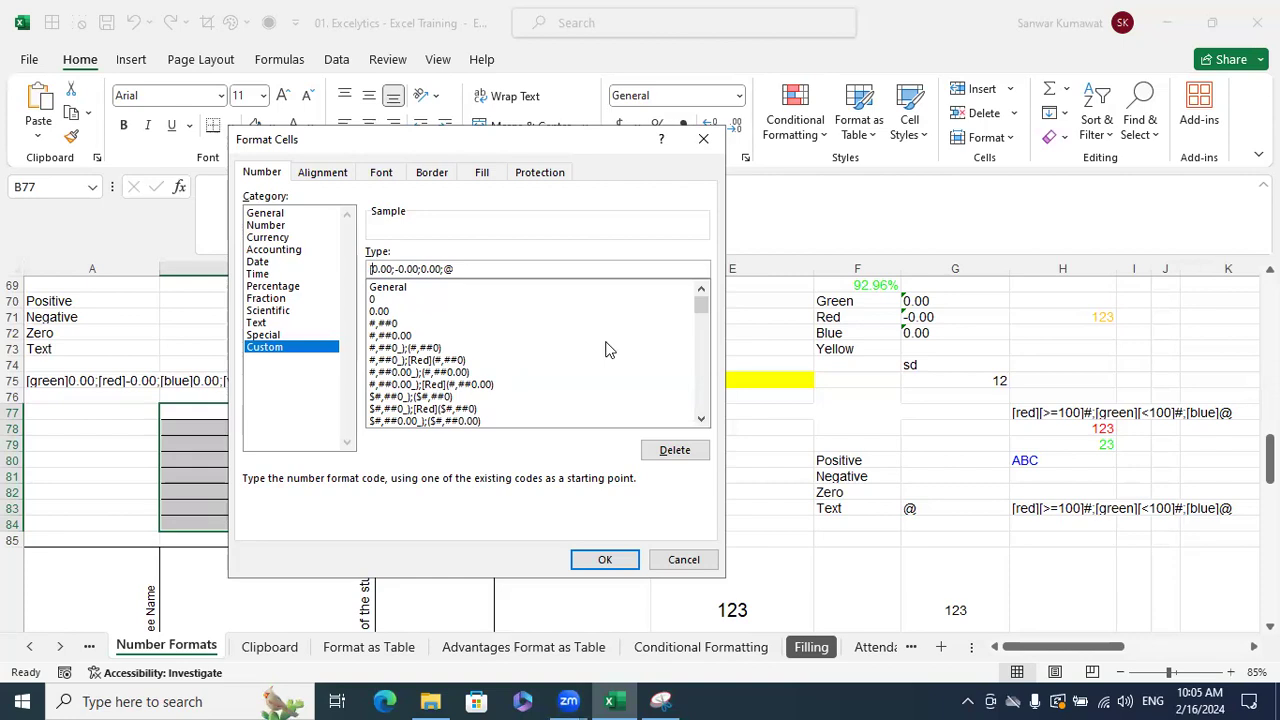
pyautogui.write('Green')
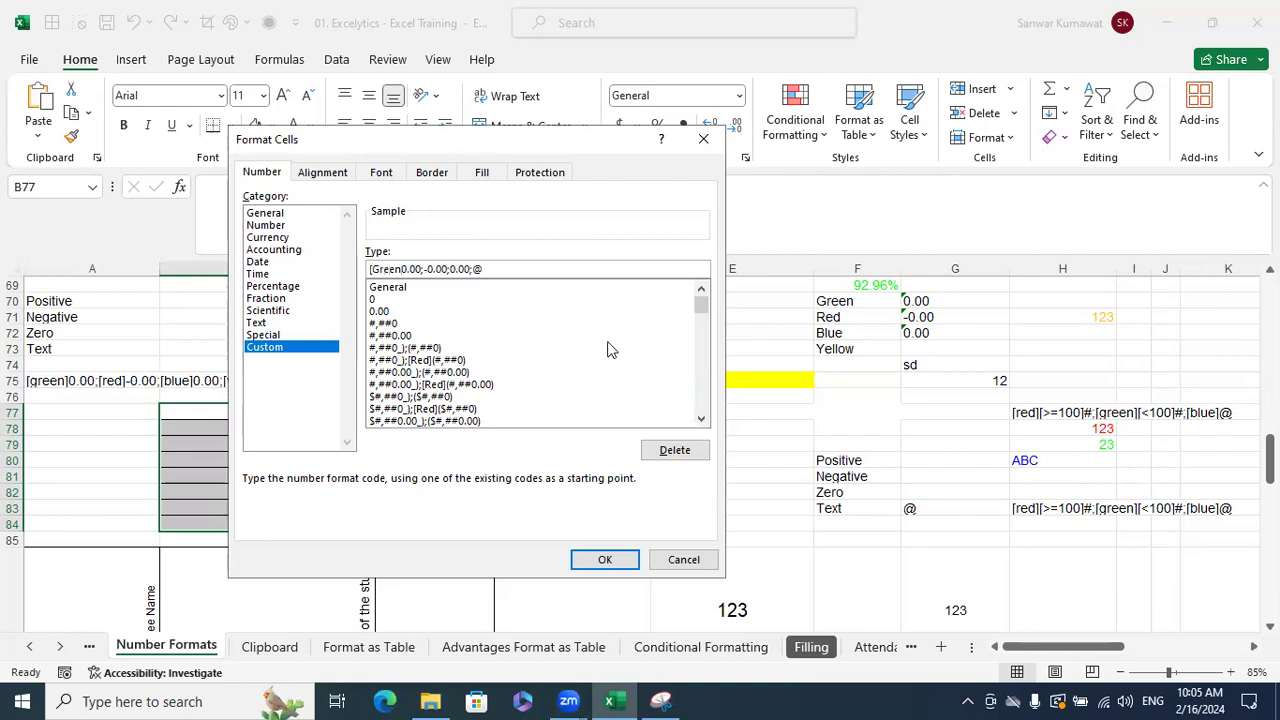
pyautogui.write(']')
# - Insert [Red], [Blue] and [Yellow] before the negative, zero and text sections, then apply
pyautogui.click(427, 268)
pyautogui.write('[Red]')
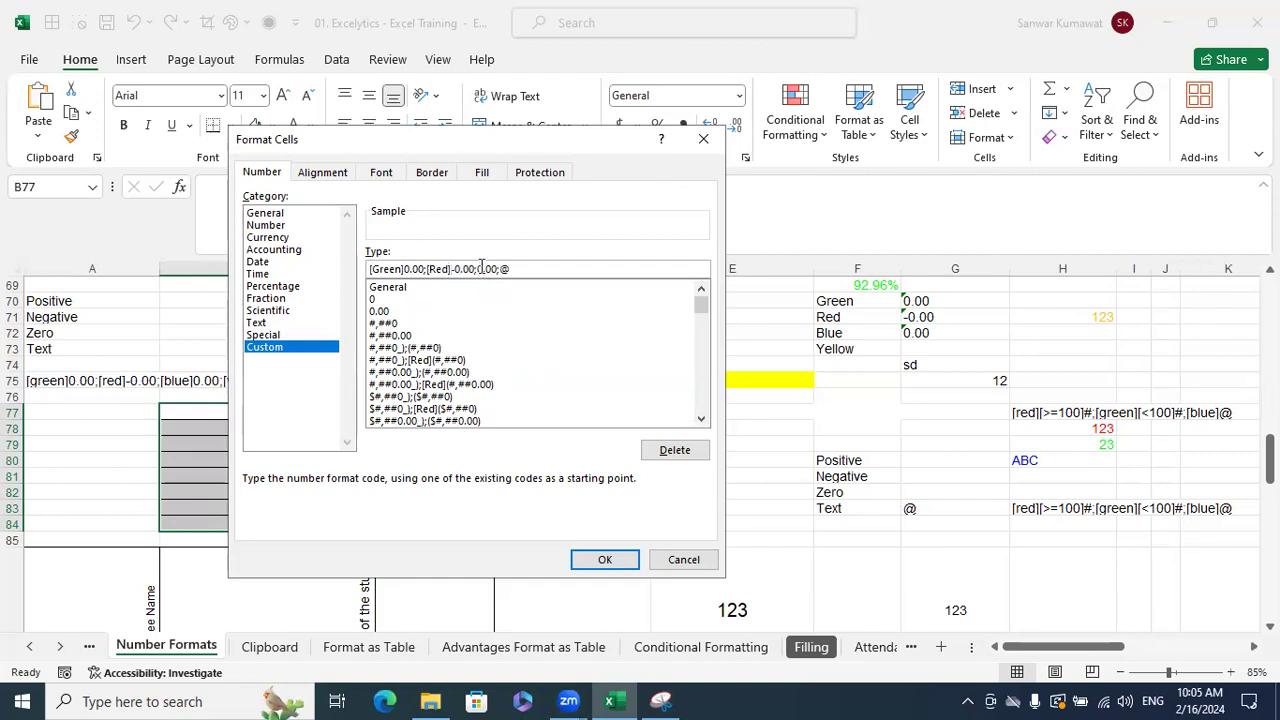
pyautogui.click(478, 268)
pyautogui.write('[Blue]')
pyautogui.click(528, 269)
pyautogui.write('[Yellow]')
pyautogui.click(625, 558)
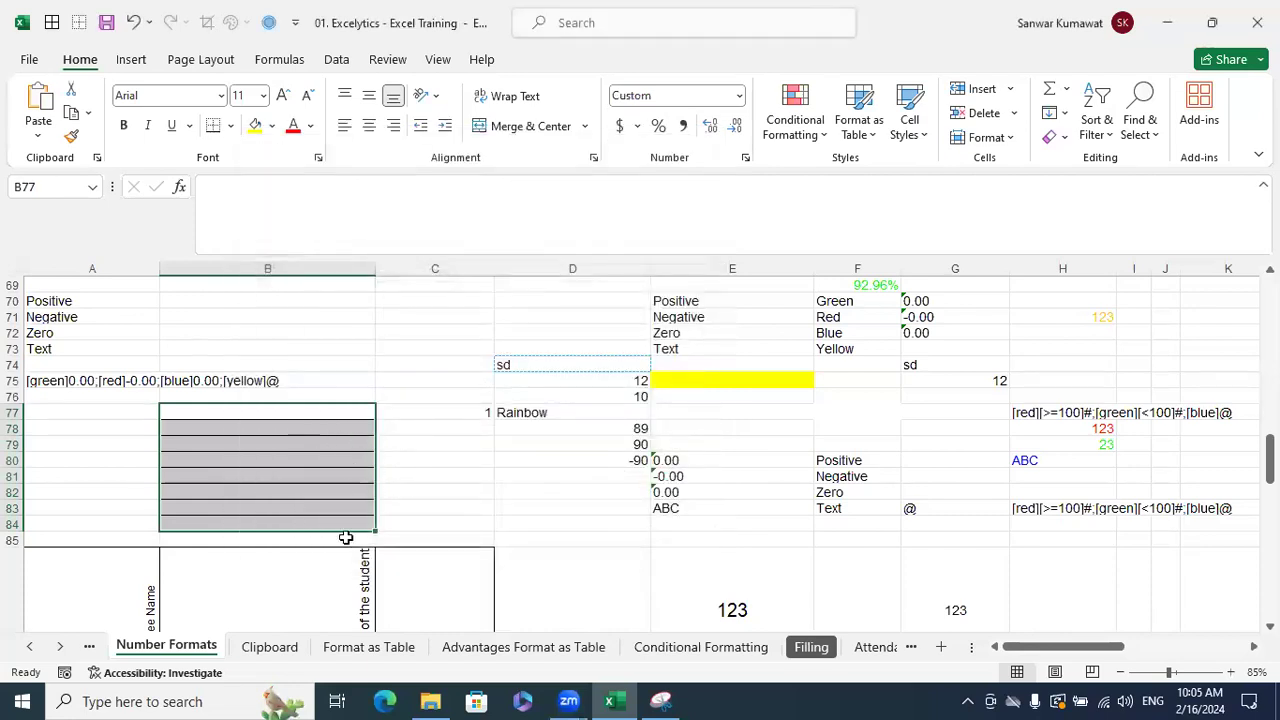
# - Enter 123 in B77, -900 in B79, ABC in B81 and 0.00 in B82
pyautogui.click(354, 413)
pyautogui.write('123')
pyautogui.click(503, 477)
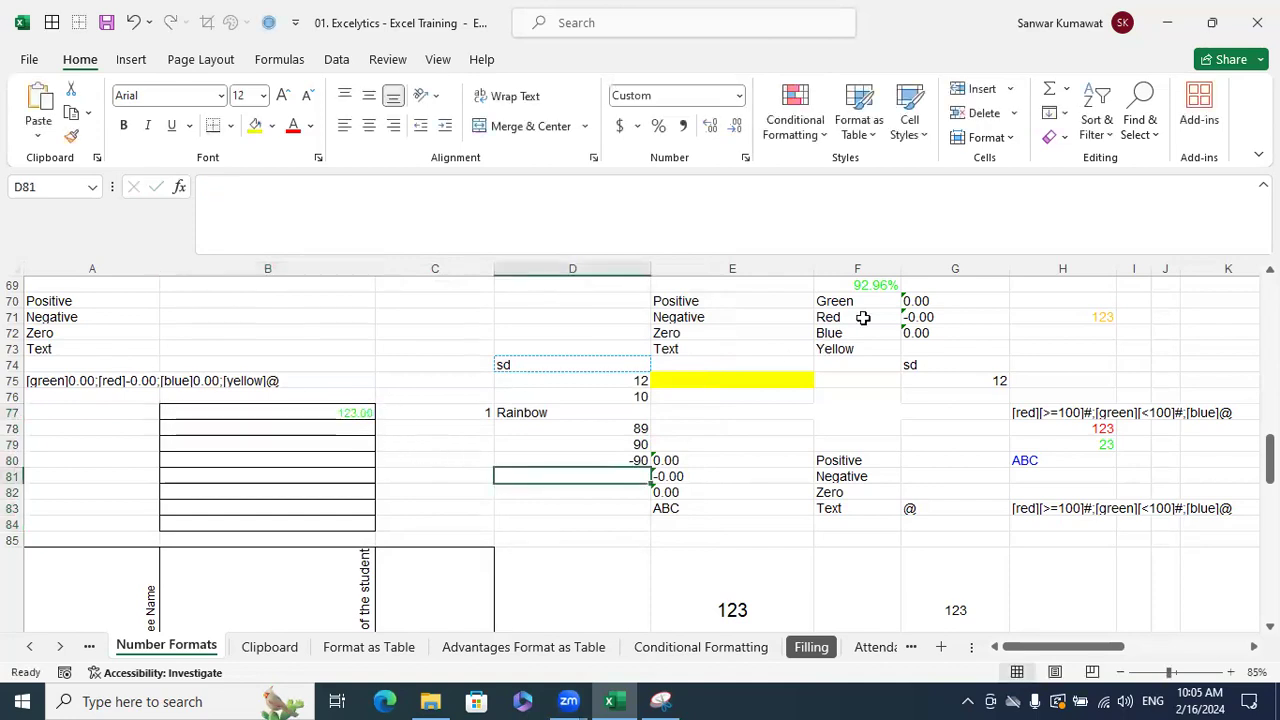
pyautogui.click(358, 443)
pyautogui.write('-900')
pyautogui.press('Return')
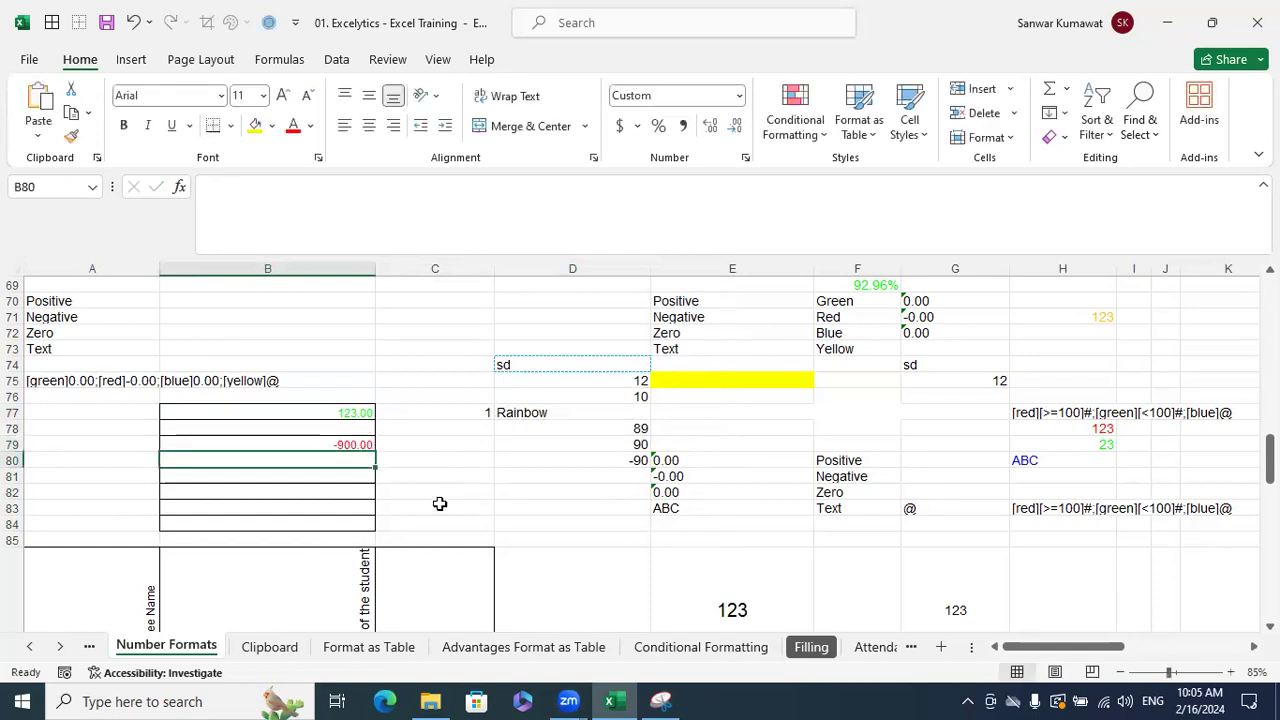
pyautogui.click(362, 477)
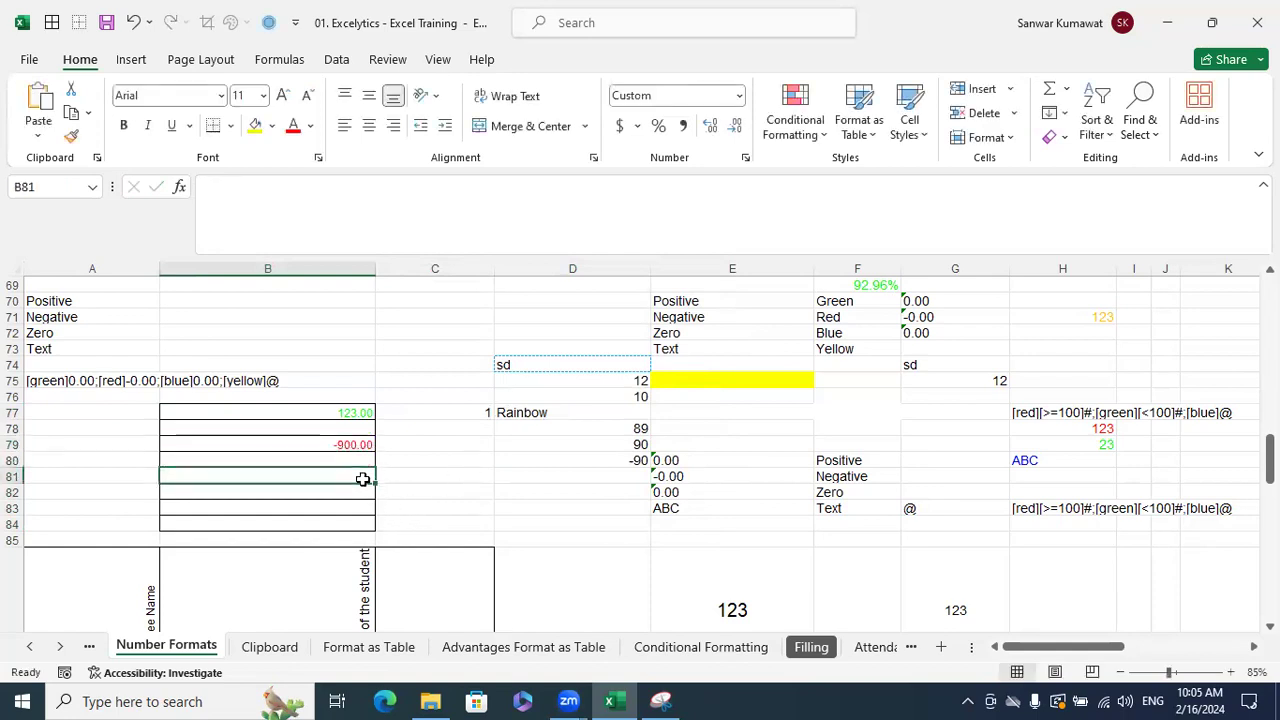
pyautogui.write('ABC')
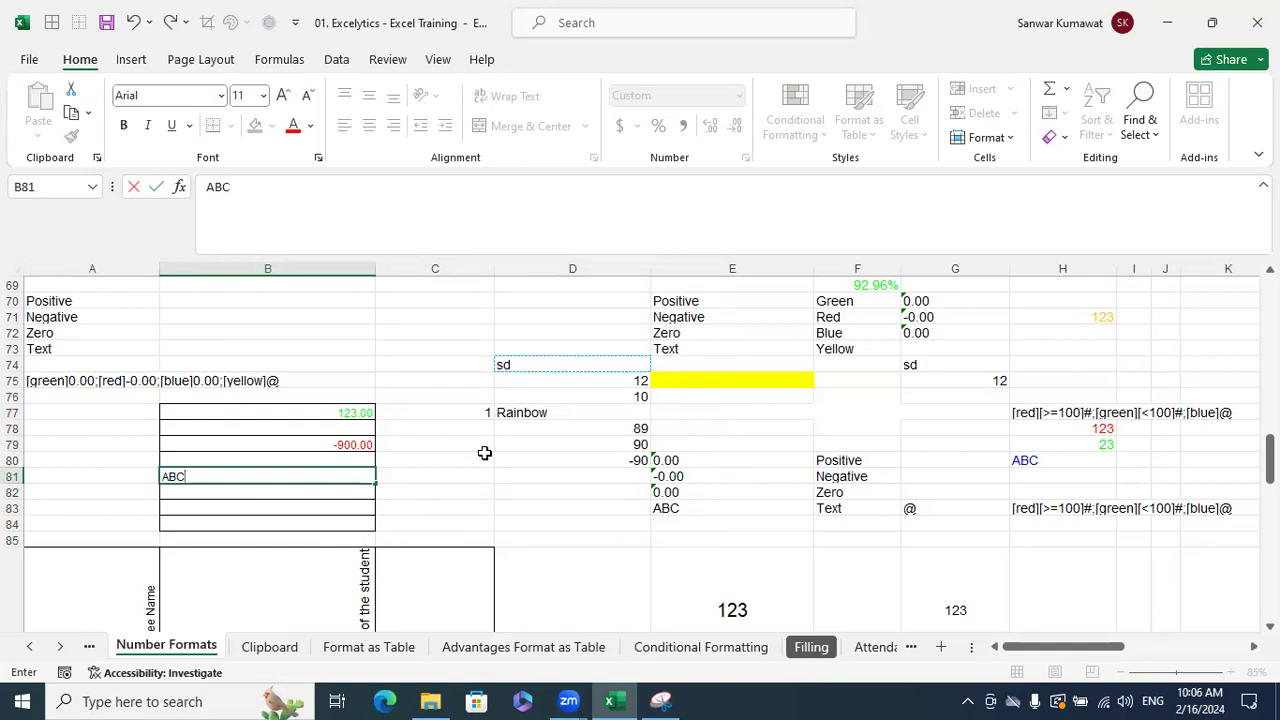
pyautogui.press('Return')
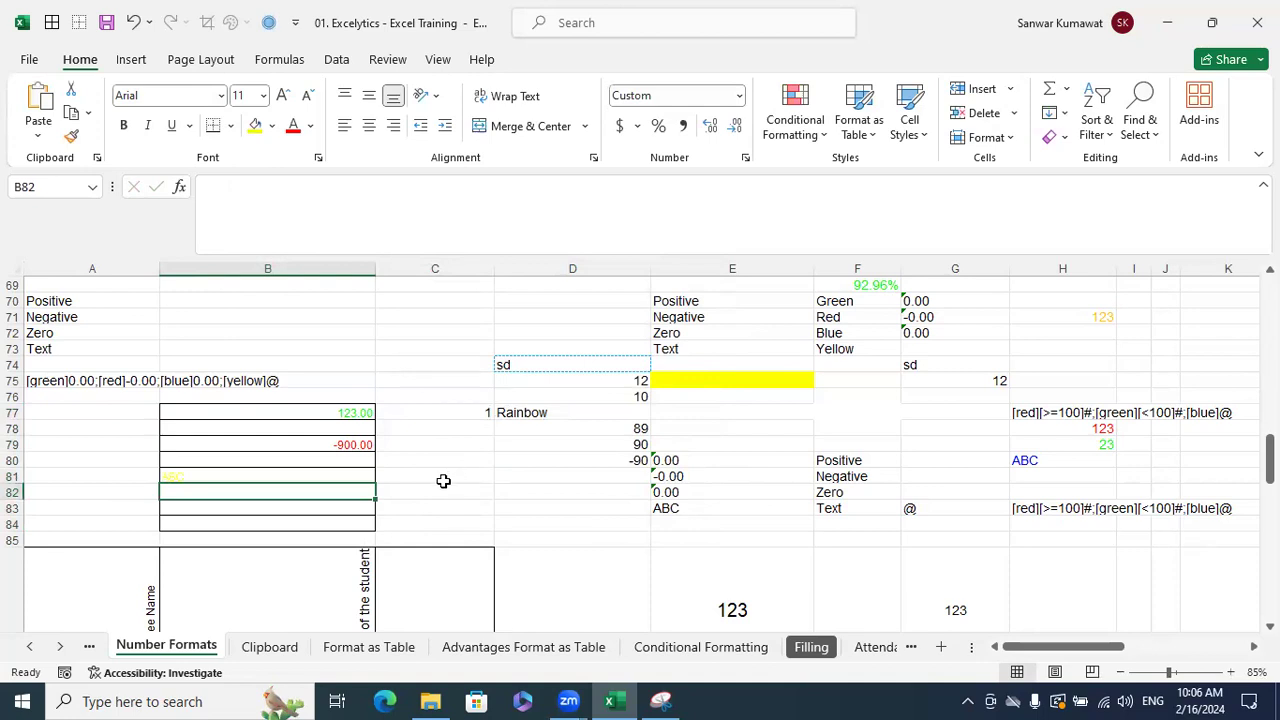
pyautogui.write('0.00')
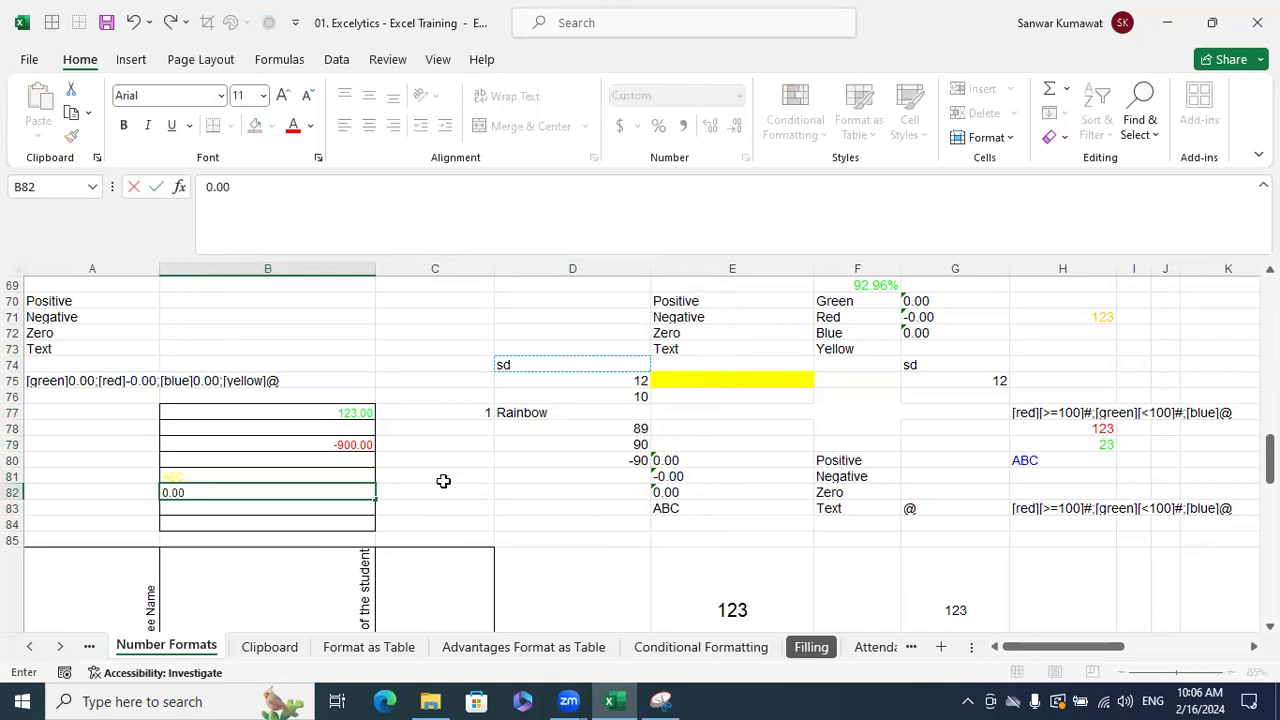
pyautogui.press('Return')
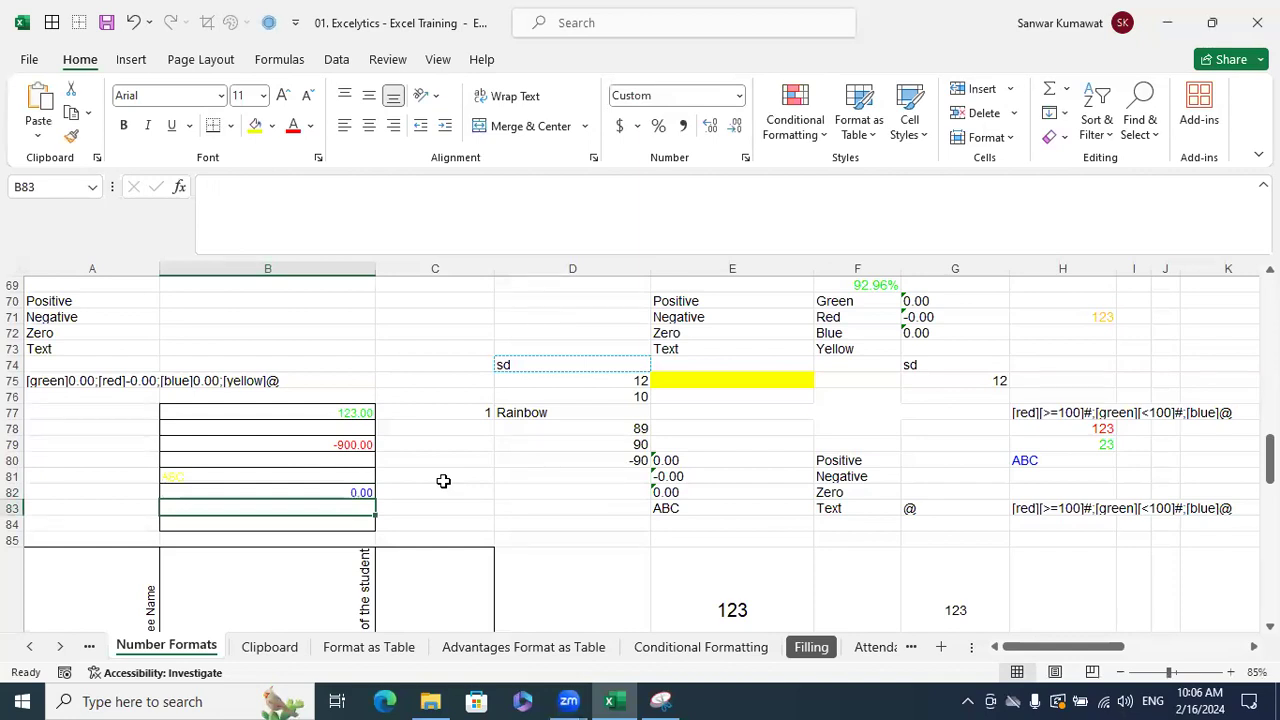
pyautogui.click(443, 481)
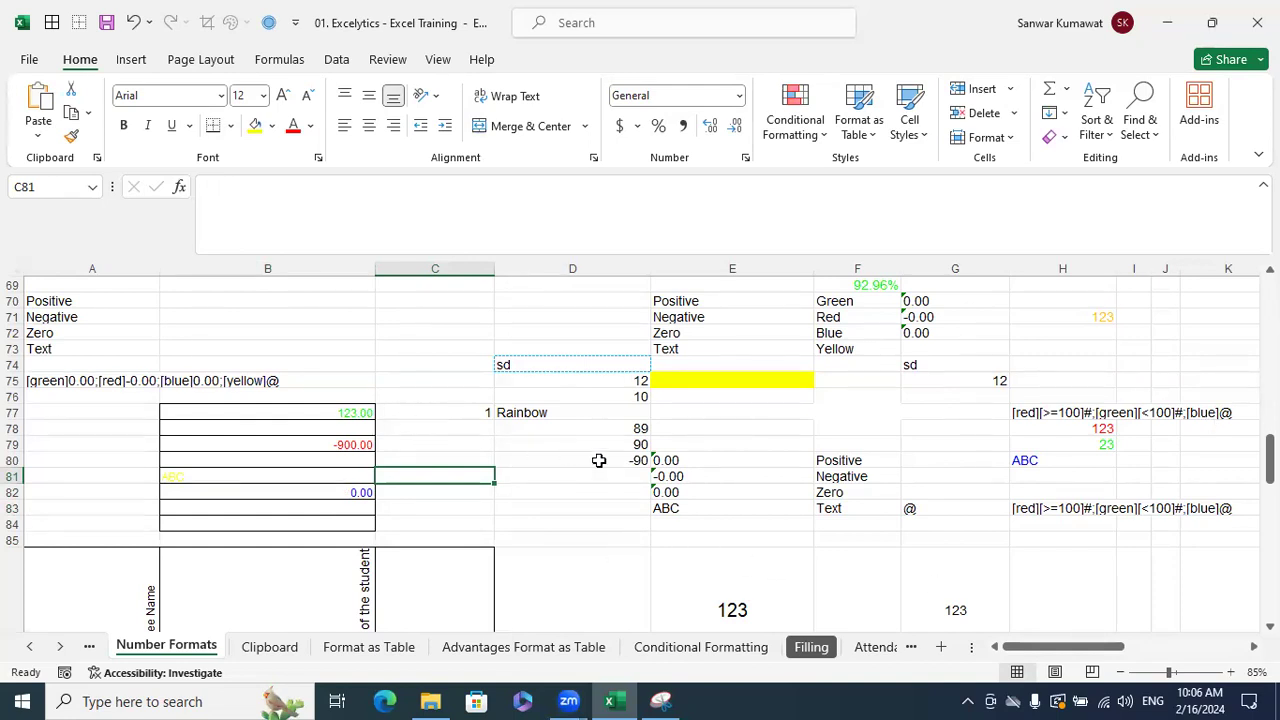
# - Copy B77:B84 to H87 and check the pasted cells' format, closing without changes
pyautogui.moveTo(357, 412); pyautogui.dragTo(358, 519)
pyautogui.hotkey('ctrl', 'c')
pyautogui.scroll(-2, 1063, 580)
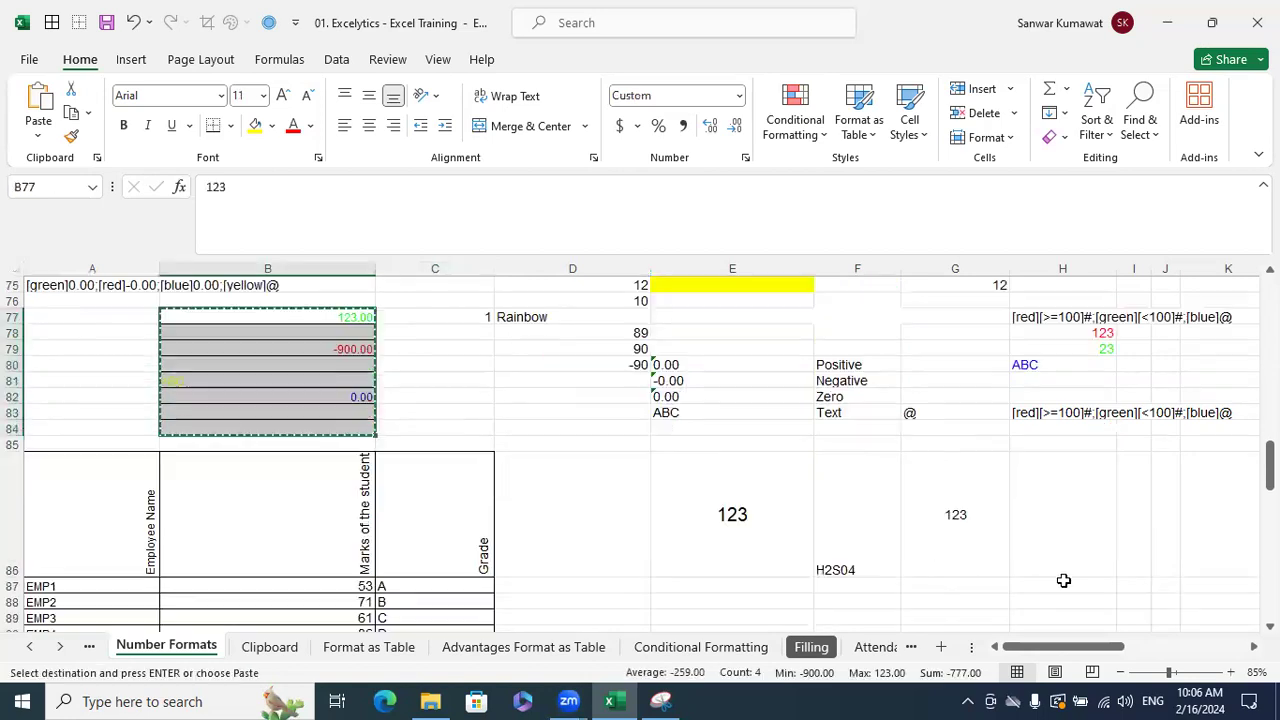
pyautogui.scroll(-3, 1063, 580)
pyautogui.click(1063, 453)
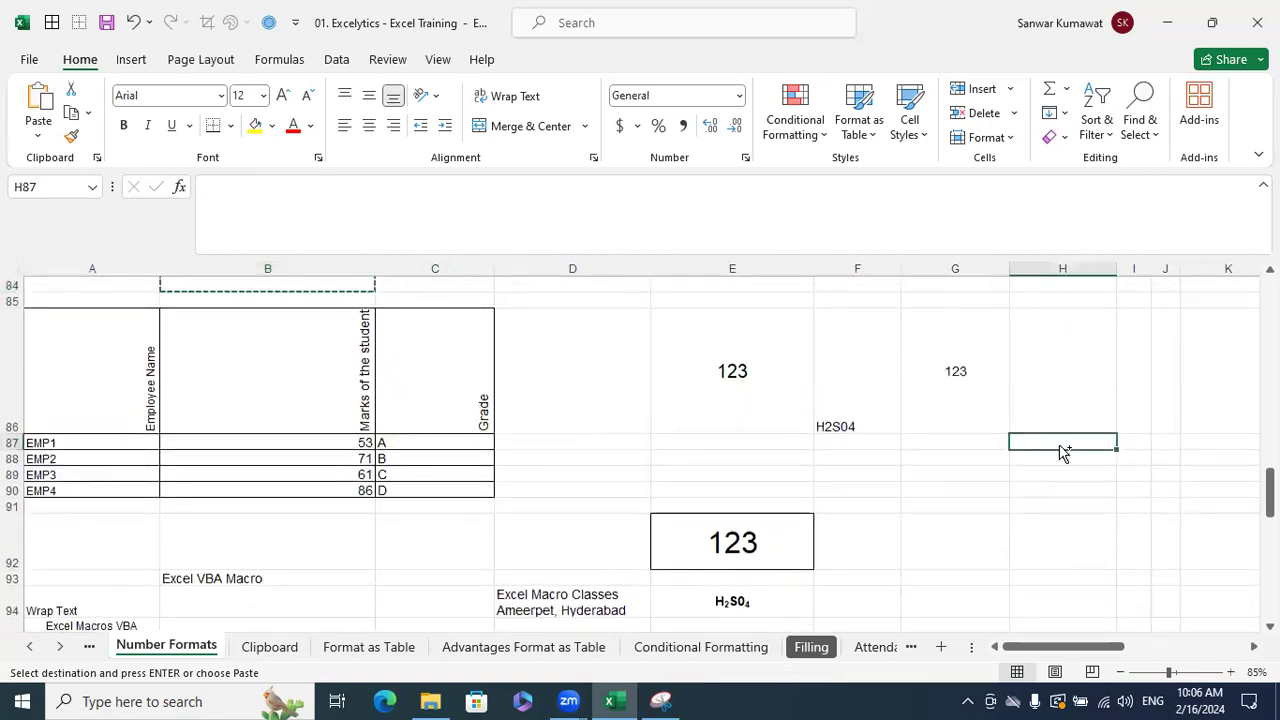
pyautogui.hotkey('ctrl', 'v')
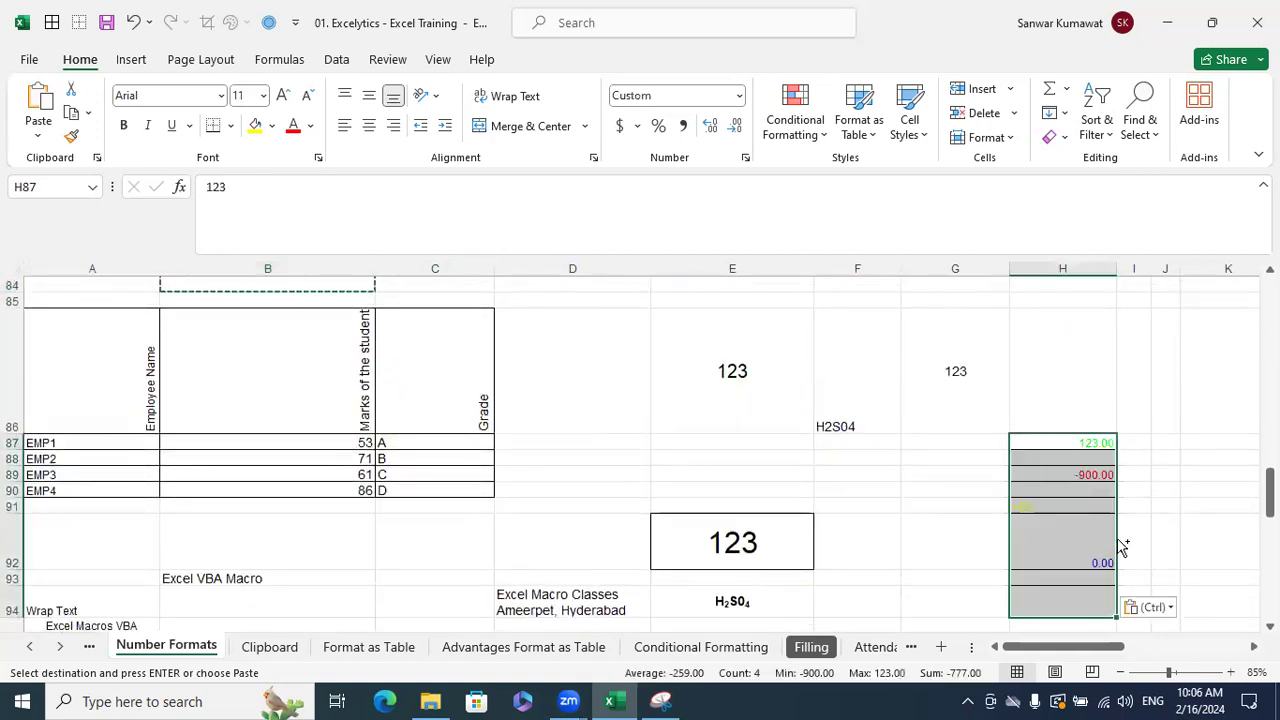
pyautogui.press('Escape')
pyautogui.hotkey('ctrl', '1')
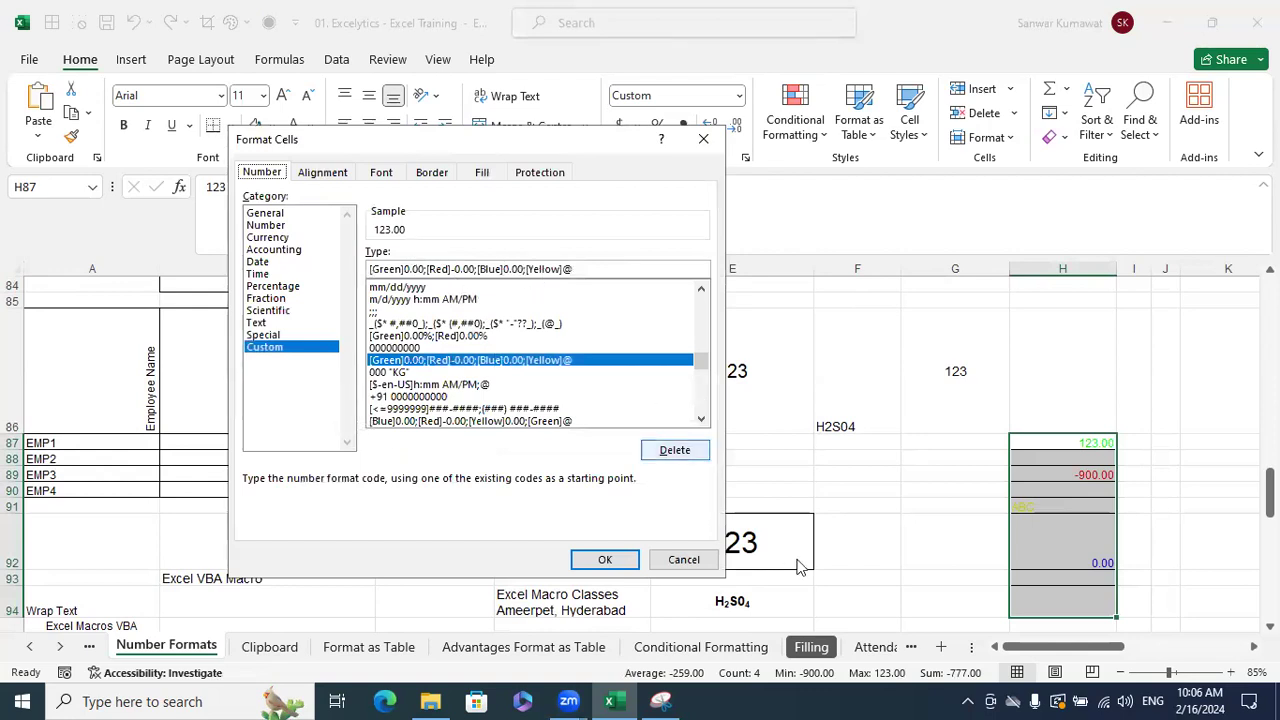
pyautogui.click(706, 565)
# - Check the empty H93 and the pasted 123 in H87
pyautogui.click(791, 475)
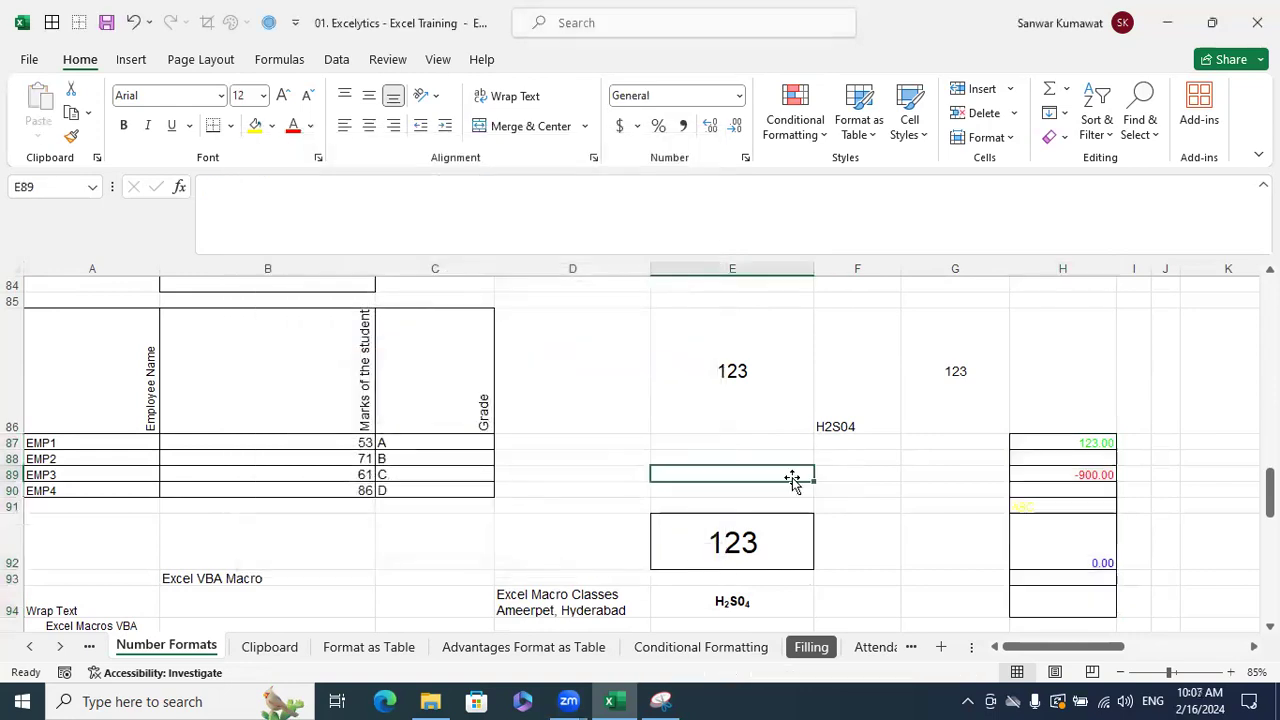
pyautogui.scroll(4, 791, 480)
pyautogui.scroll(-4, 791, 487)
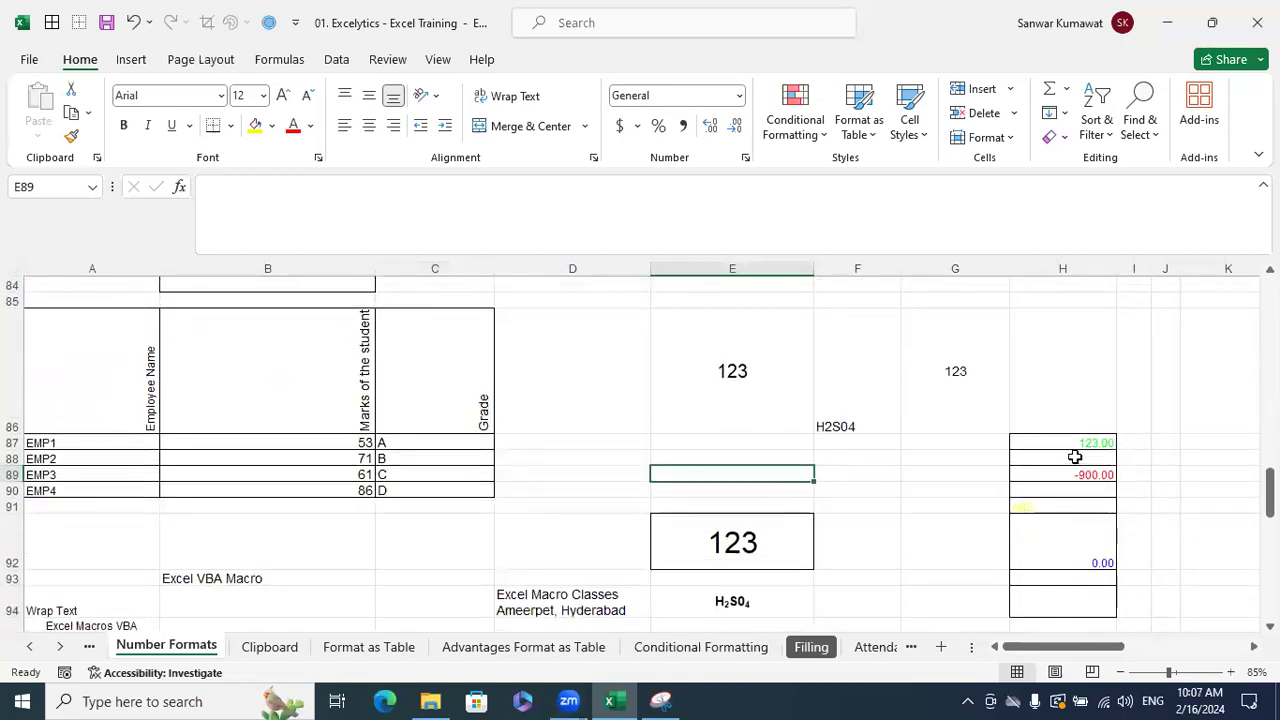
pyautogui.click(1093, 582)
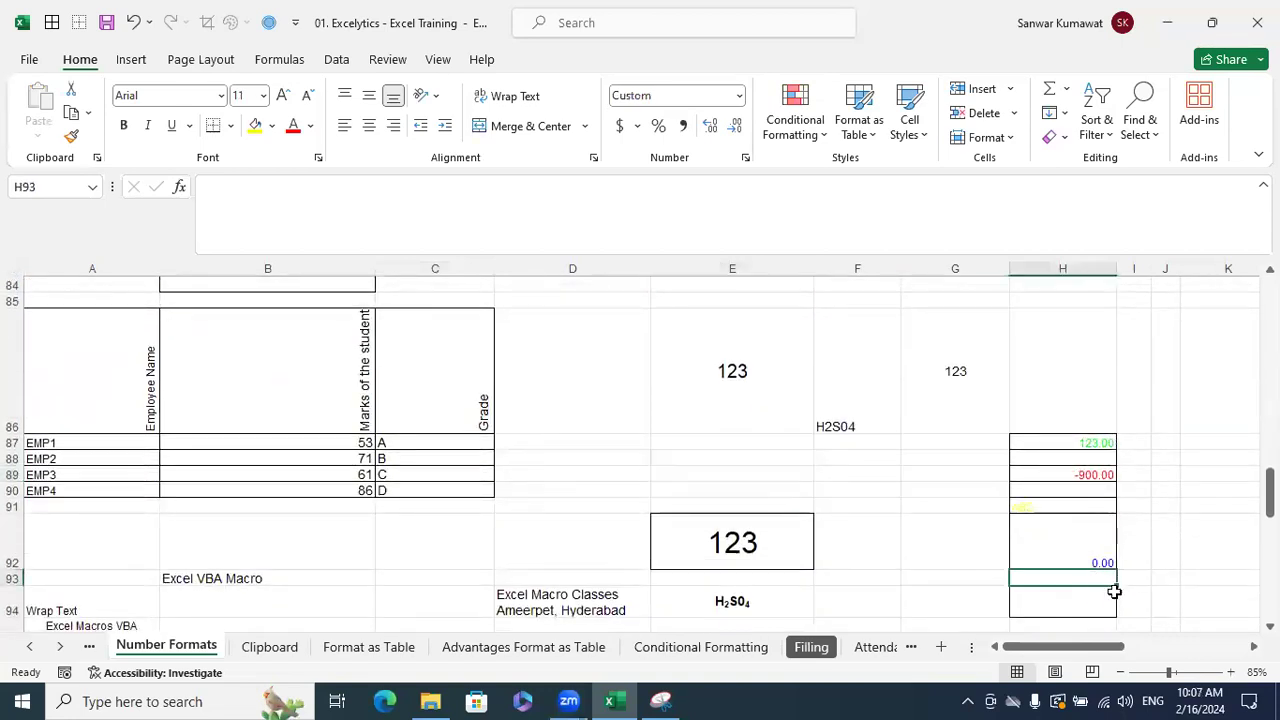
pyautogui.click(1088, 442)
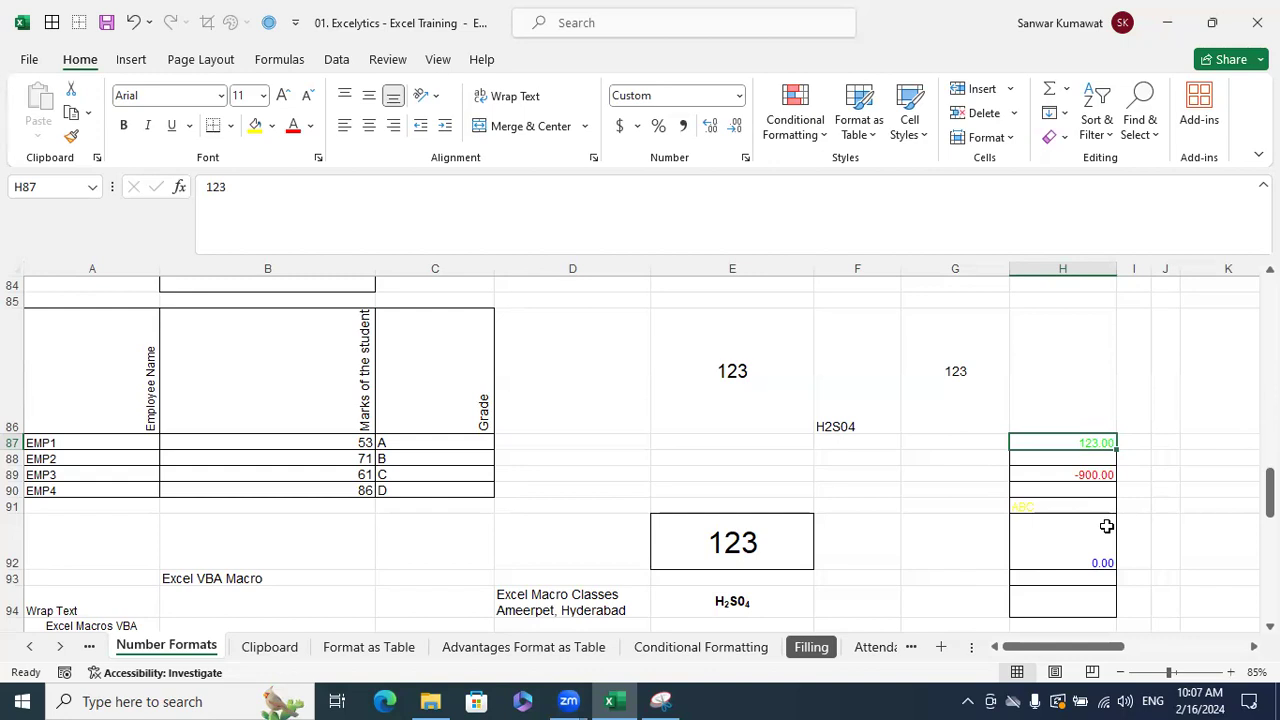
# - Paste merged cell G86 into H93, then undo that paste
pyautogui.click(949, 271)
pyautogui.click(955, 346)
pyautogui.hotkey('ctrl', 'c')
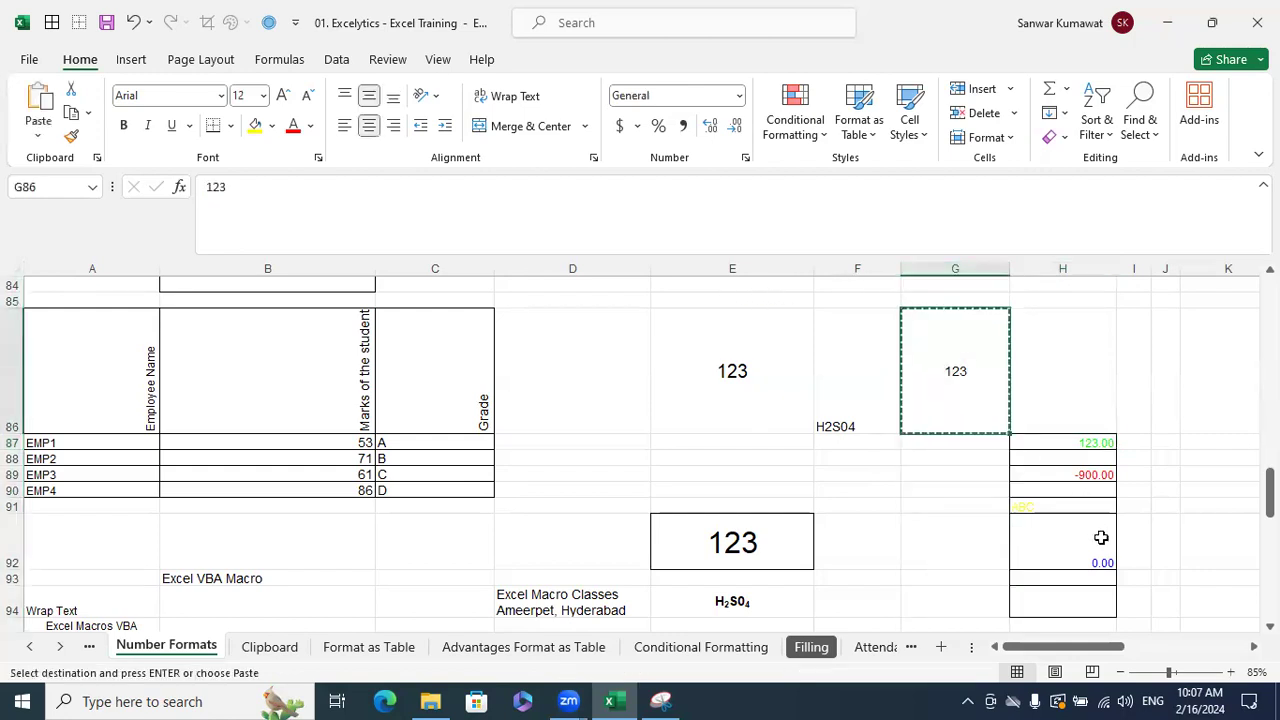
pyautogui.click(1094, 578)
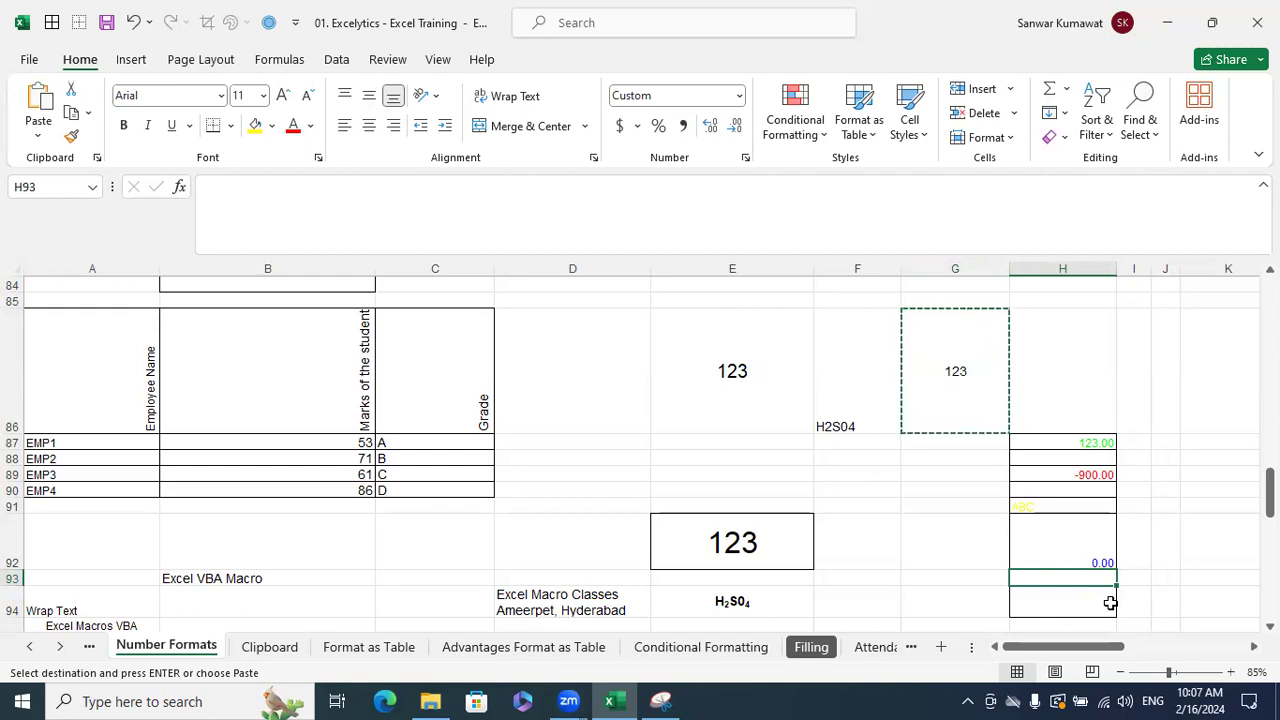
pyautogui.hotkey('ctrl', 'v')
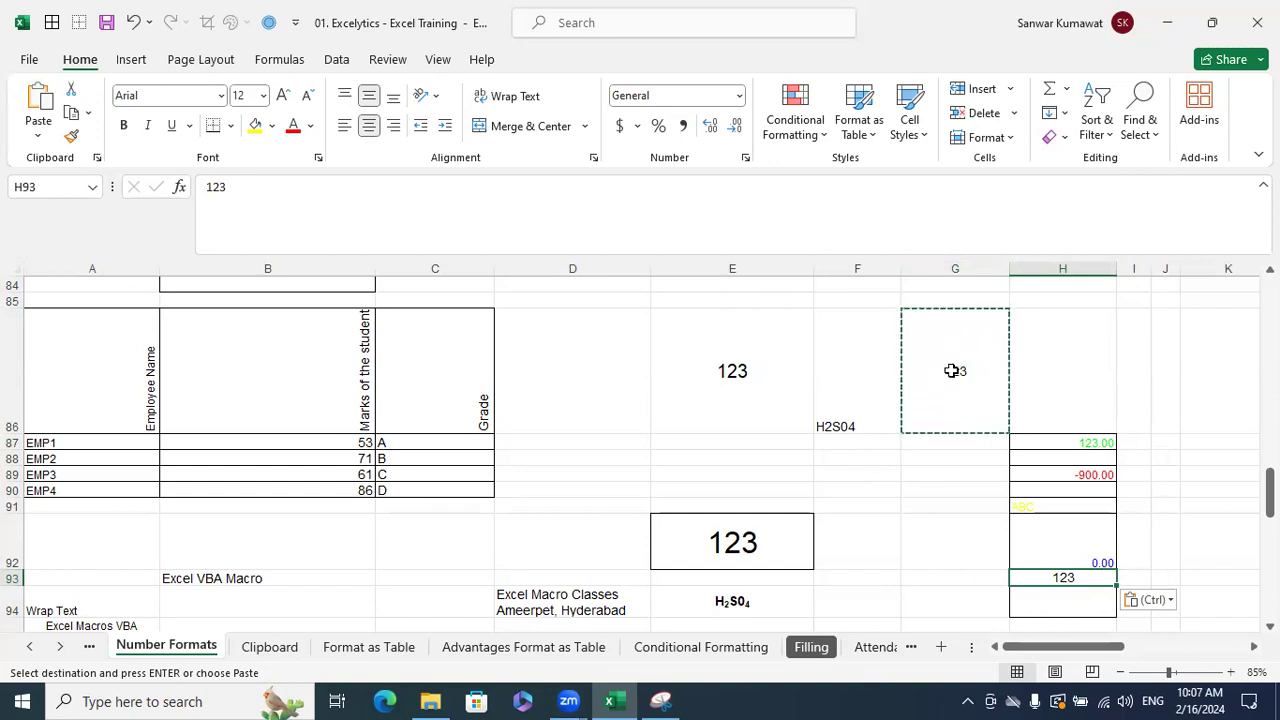
pyautogui.hotkey('ctrl', 'z')
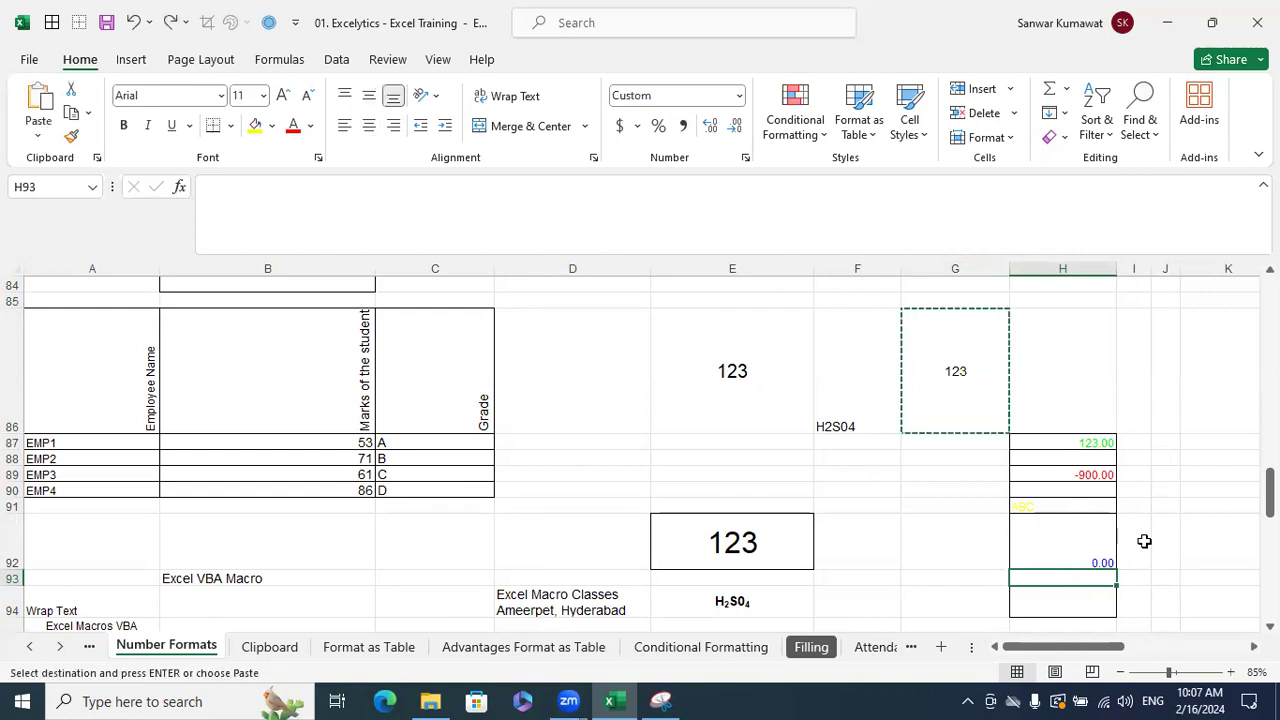
pyautogui.press('Escape')
# - Copy the number 123 from G86's contents and paste it into H93
pyautogui.click(968, 395)
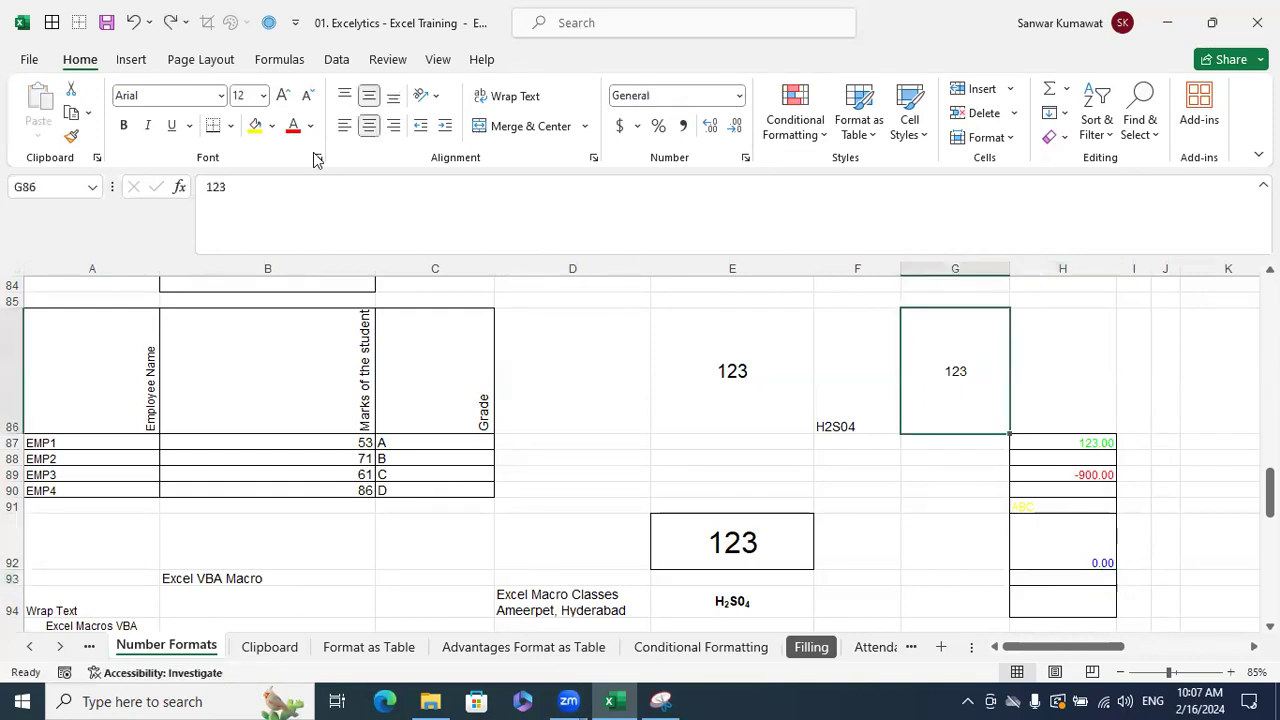
pyautogui.doubleClick(215, 187)
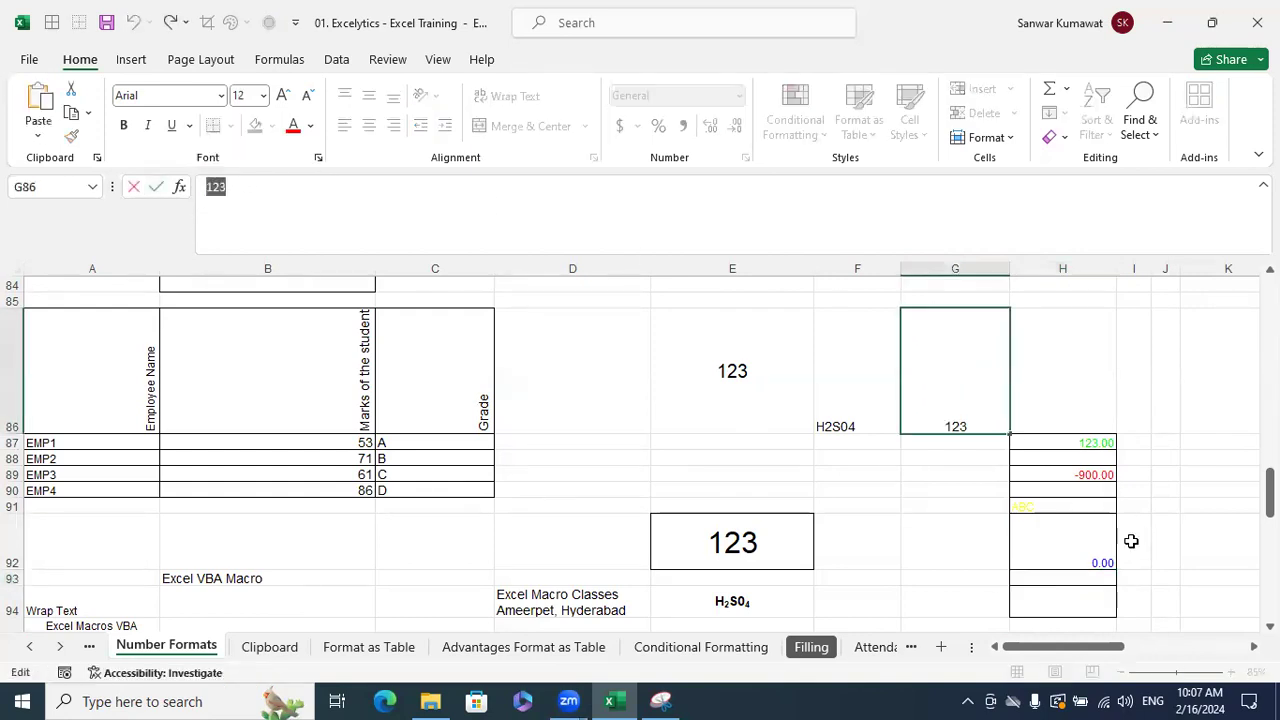
pyautogui.hotkey('ctrl', 'c')
pyautogui.press('Escape')
pyautogui.click(1080, 577)
pyautogui.hotkey('ctrl', 'v')
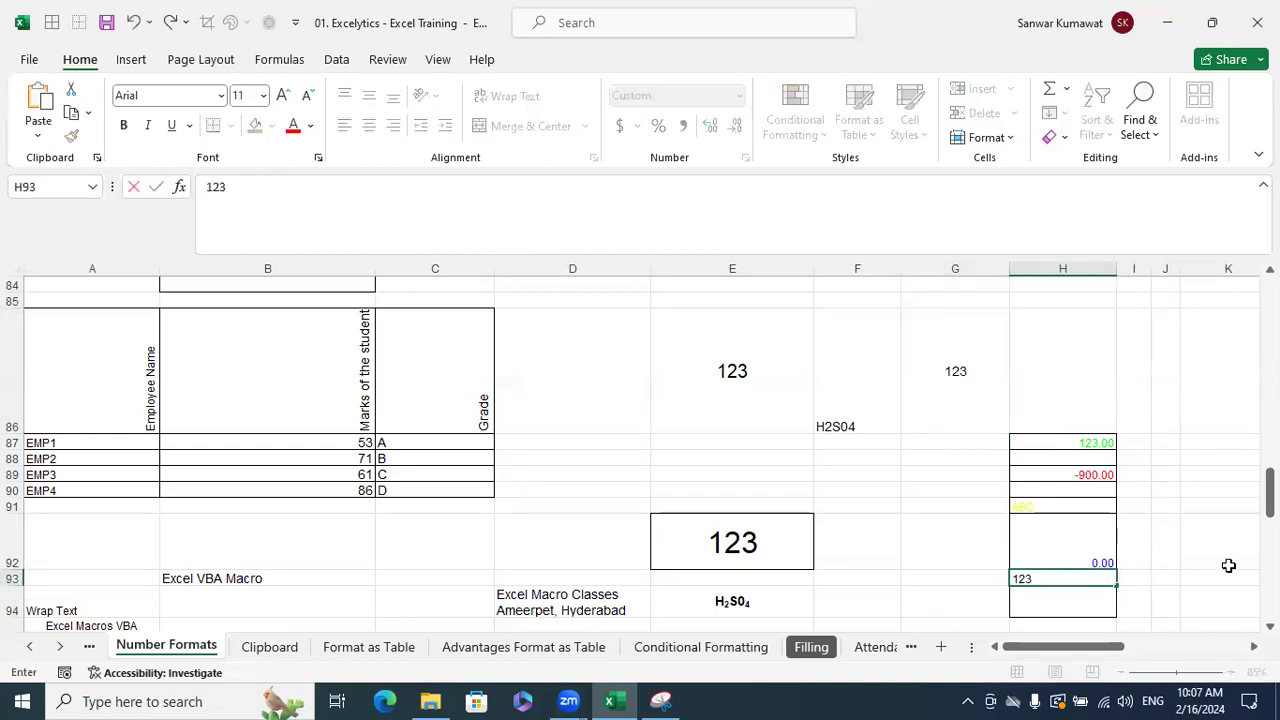
pyautogui.click(1229, 565)
pyautogui.click(1105, 578)
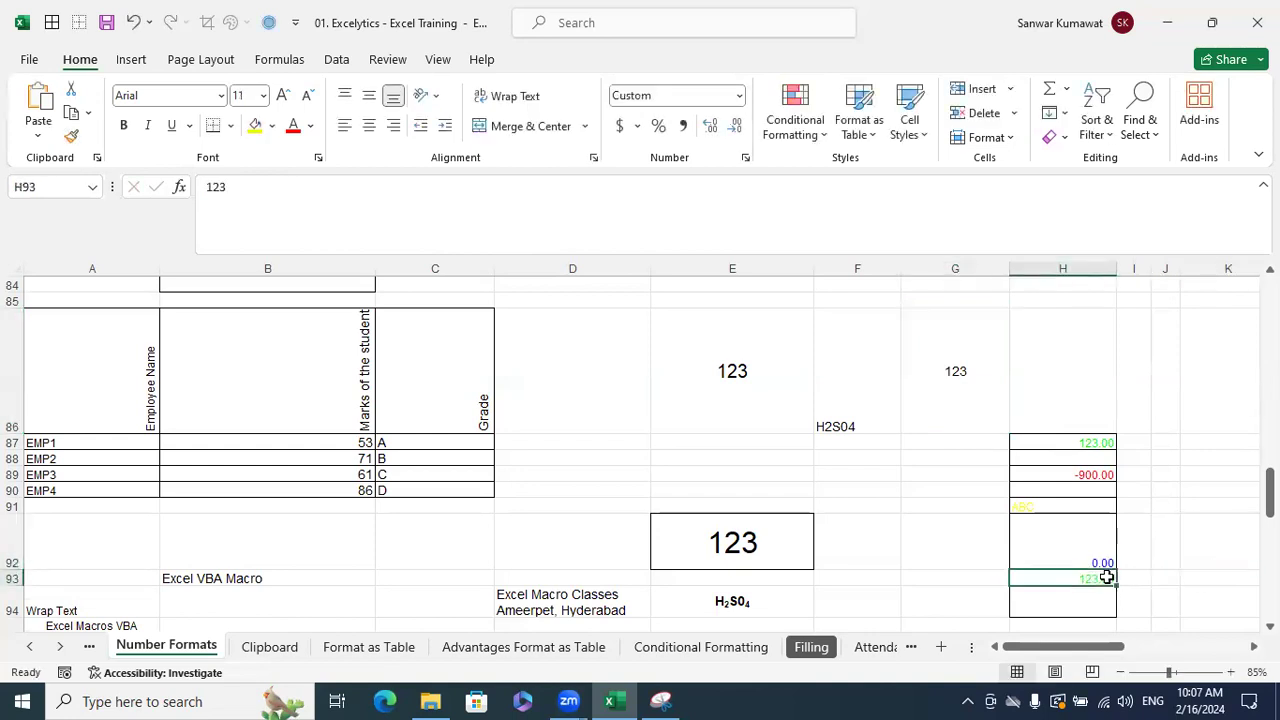
# - Re-examine G86, copy it, then cancel the pending copy
pyautogui.click(974, 371)
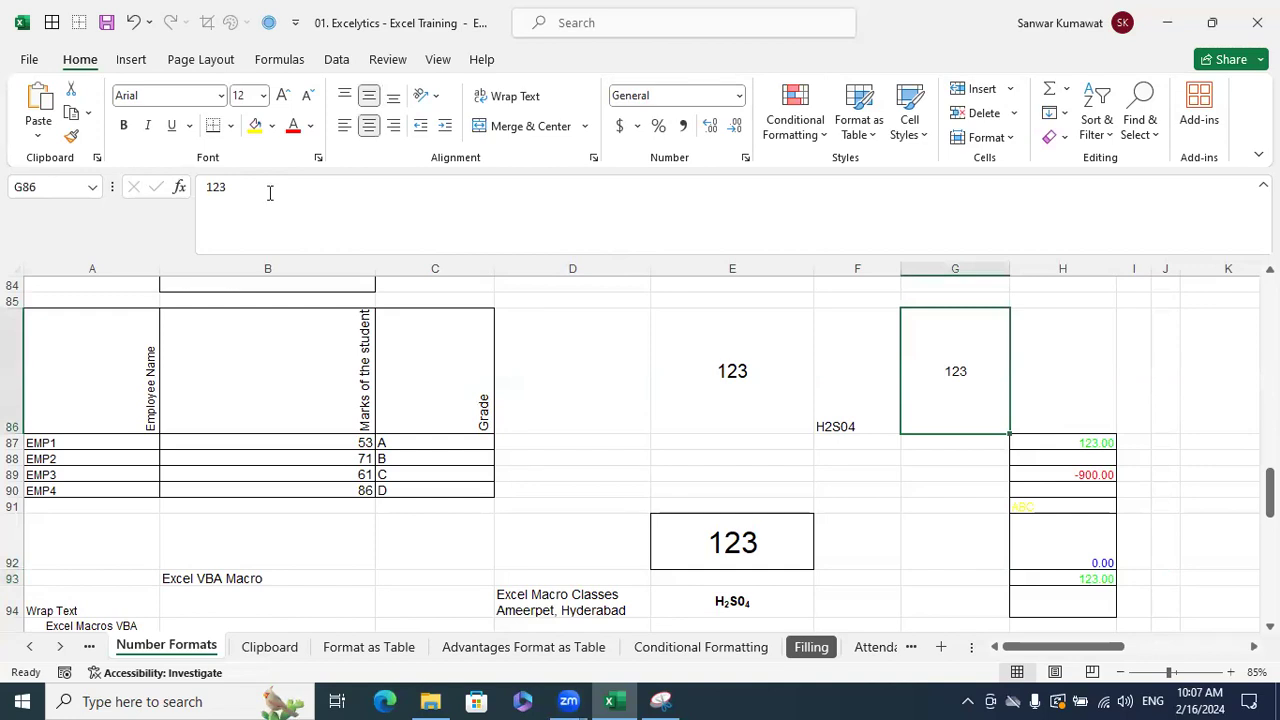
pyautogui.doubleClick(269, 193)
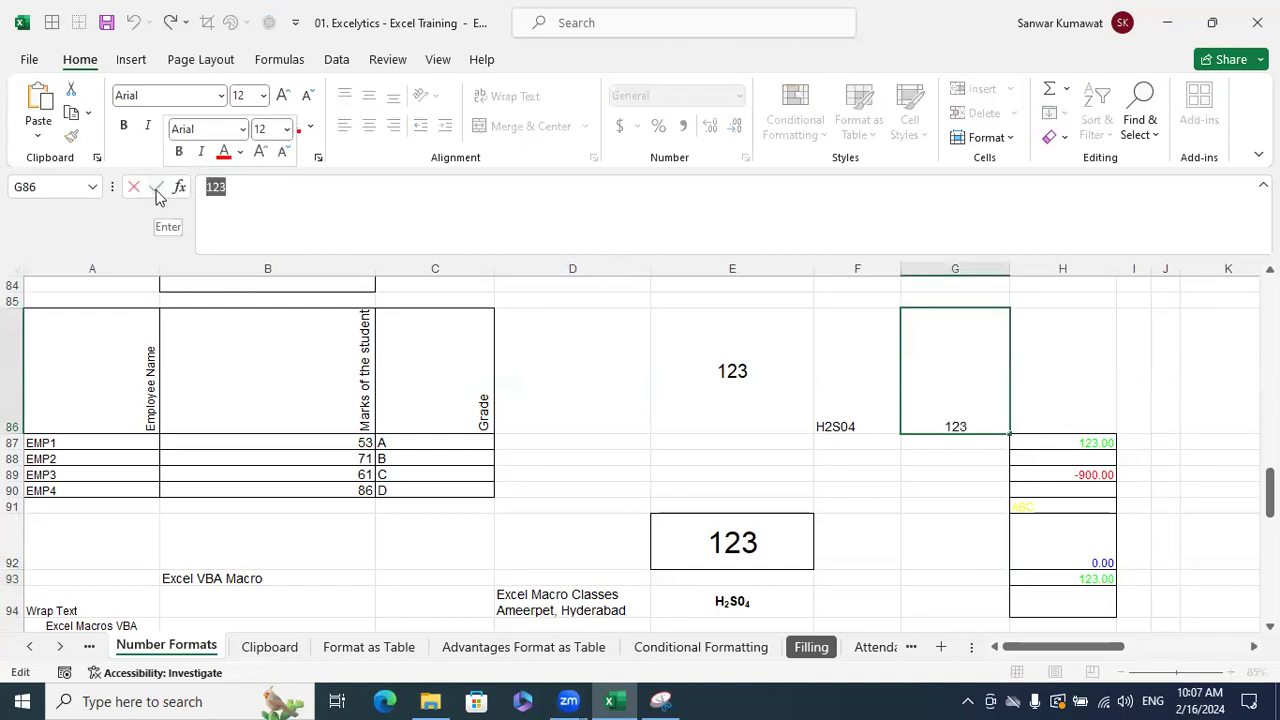
pyautogui.press('Escape')
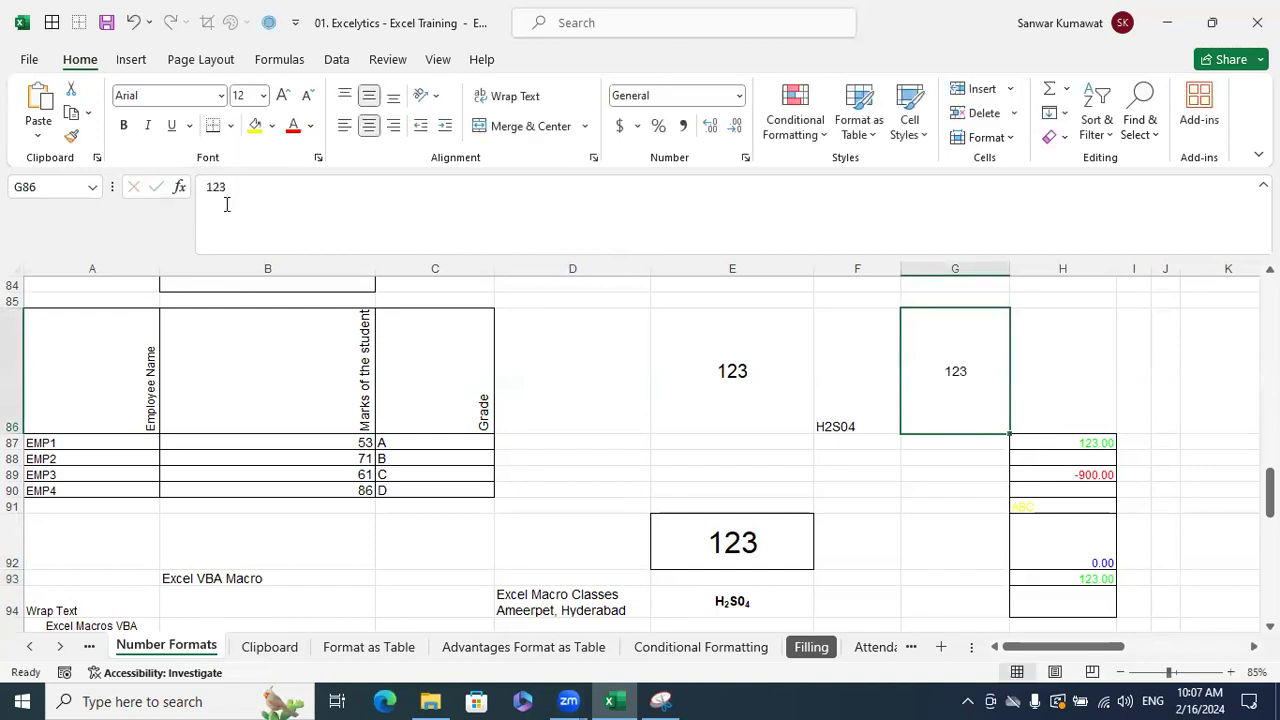
pyautogui.click(1120, 420)
pyautogui.click(980, 380)
pyautogui.hotkey('ctrl', 'c')
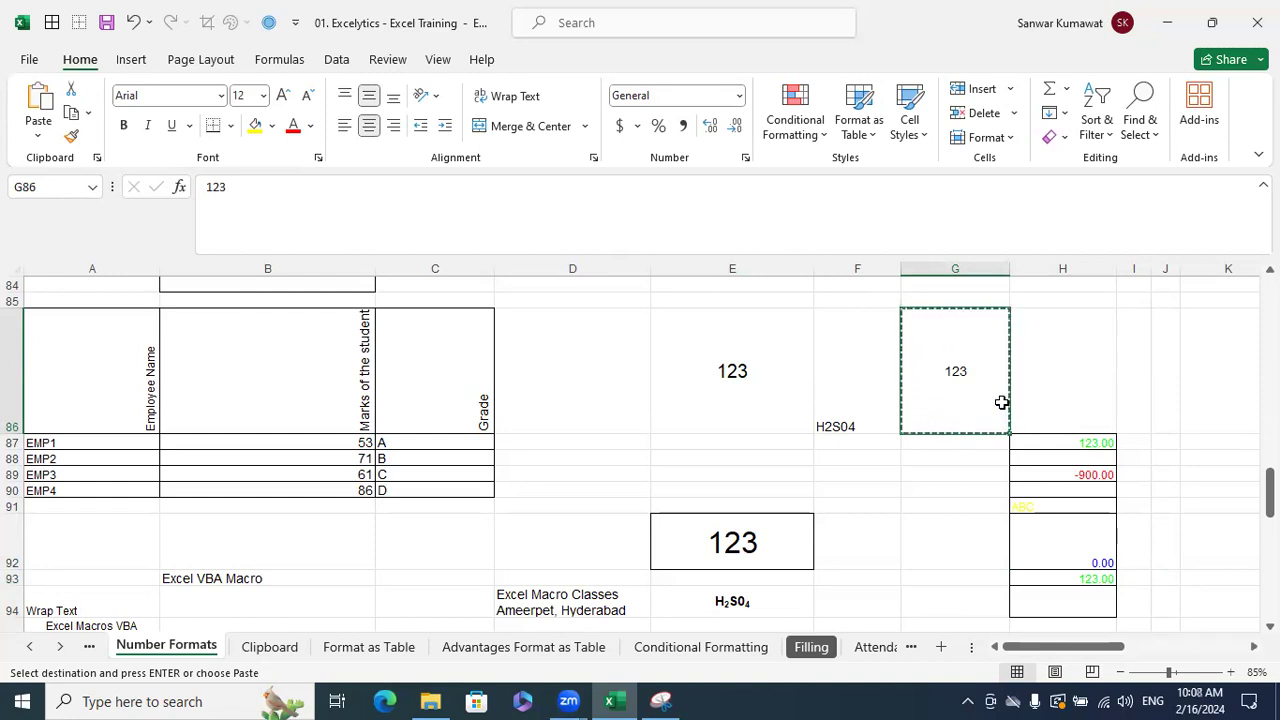
pyautogui.click(1099, 387)
pyautogui.press('Escape')
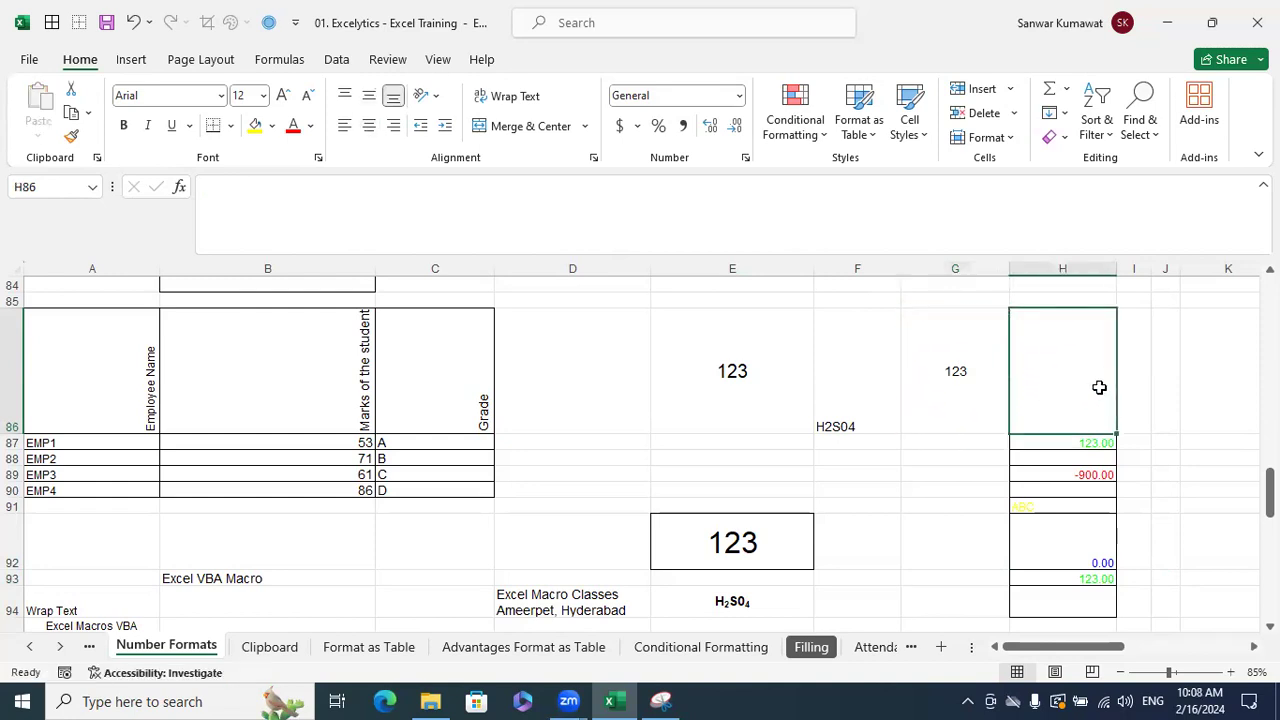
# - Scroll back up and select the coloured B77:B84 block
pyautogui.scroll(1, 893, 502)
pyautogui.scroll(1, 893, 502)
pyautogui.scroll(-1, 893, 502)
pyautogui.moveTo(1001, 647); pyautogui.dragTo(1001, 647)
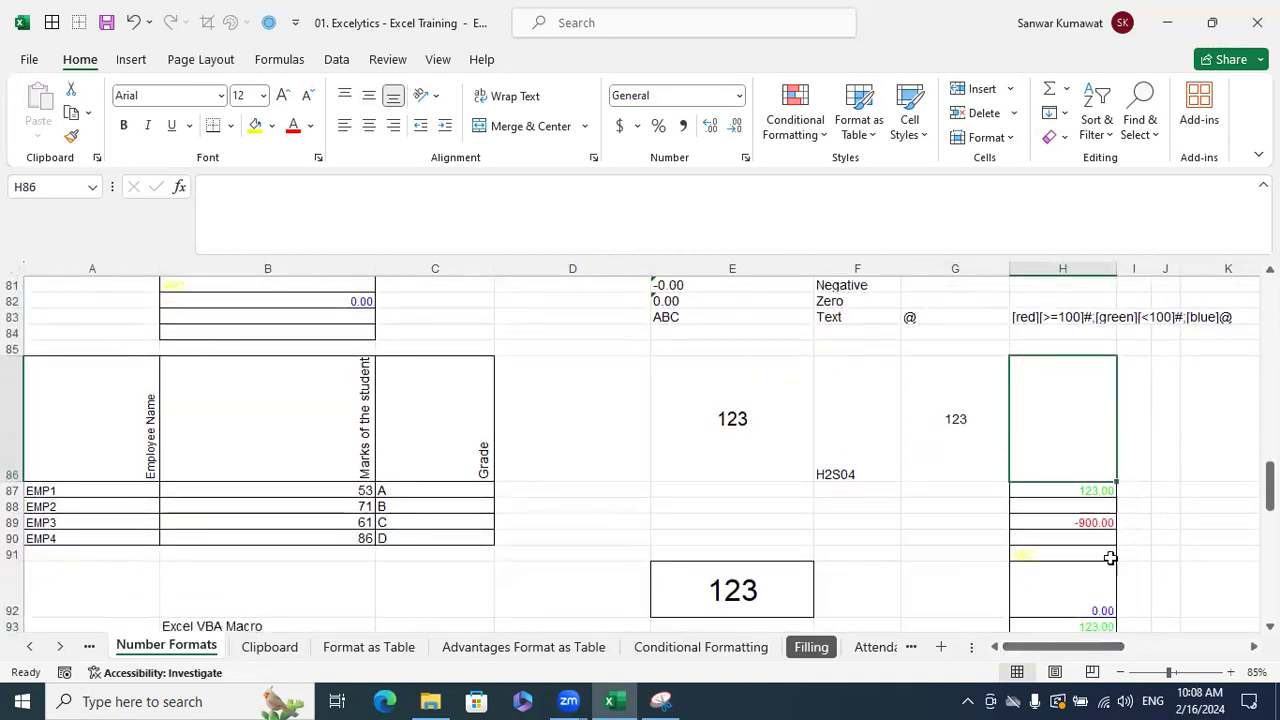
pyautogui.scroll(2, 509, 432)
pyautogui.scroll(1, 509, 432)
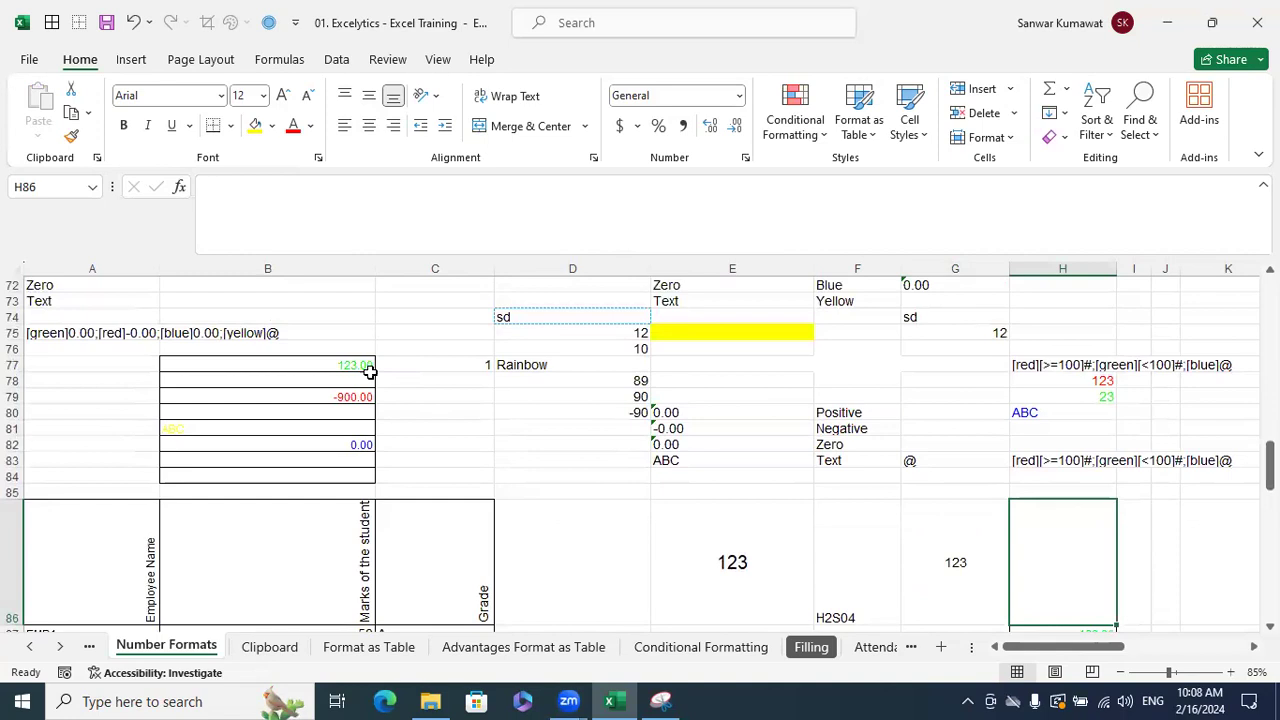
pyautogui.moveTo(354, 365); pyautogui.dragTo(365, 472)
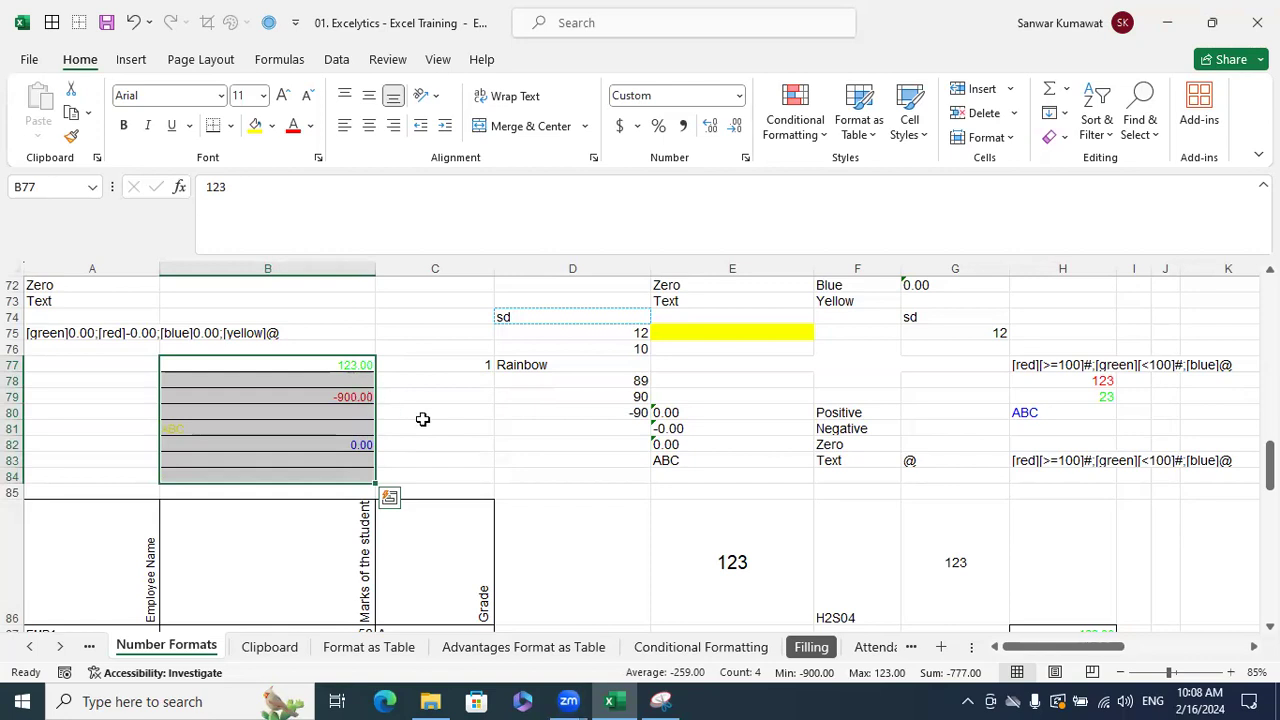
pyautogui.scroll(2, 420, 418)
# - Fill C71 with black and set its font colour to Automatic
pyautogui.click(415, 366)
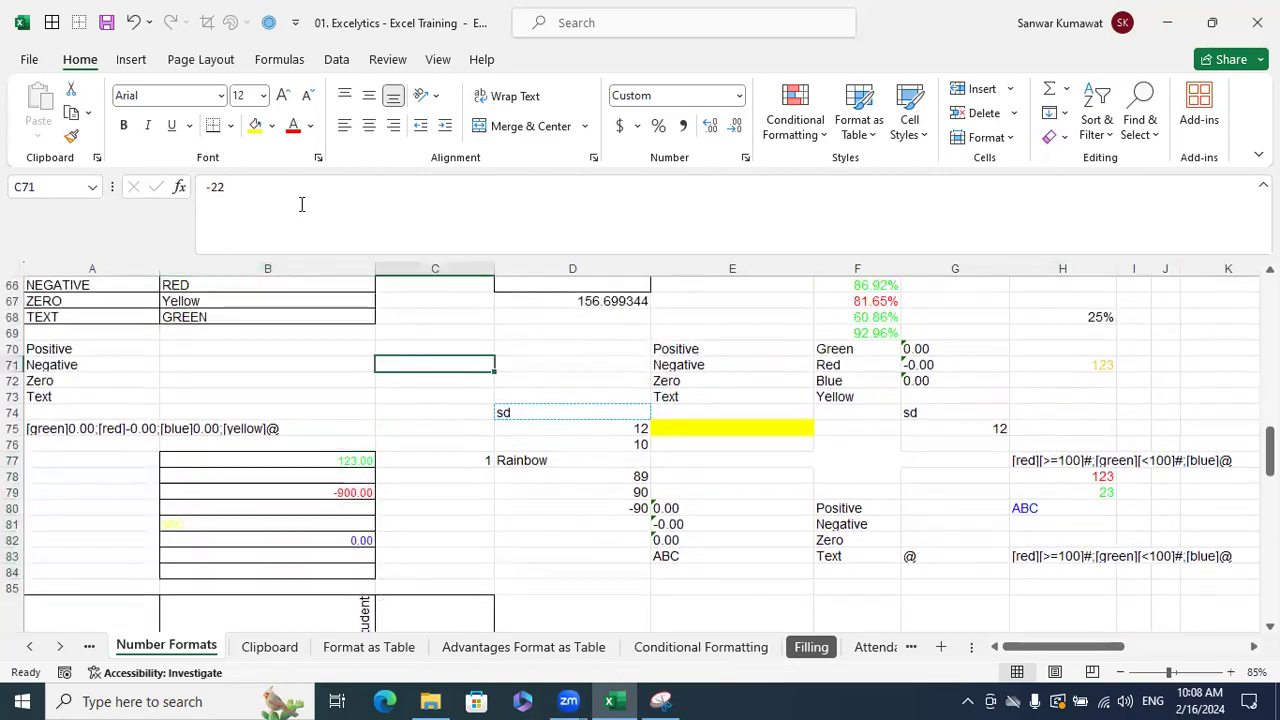
pyautogui.click(271, 126)
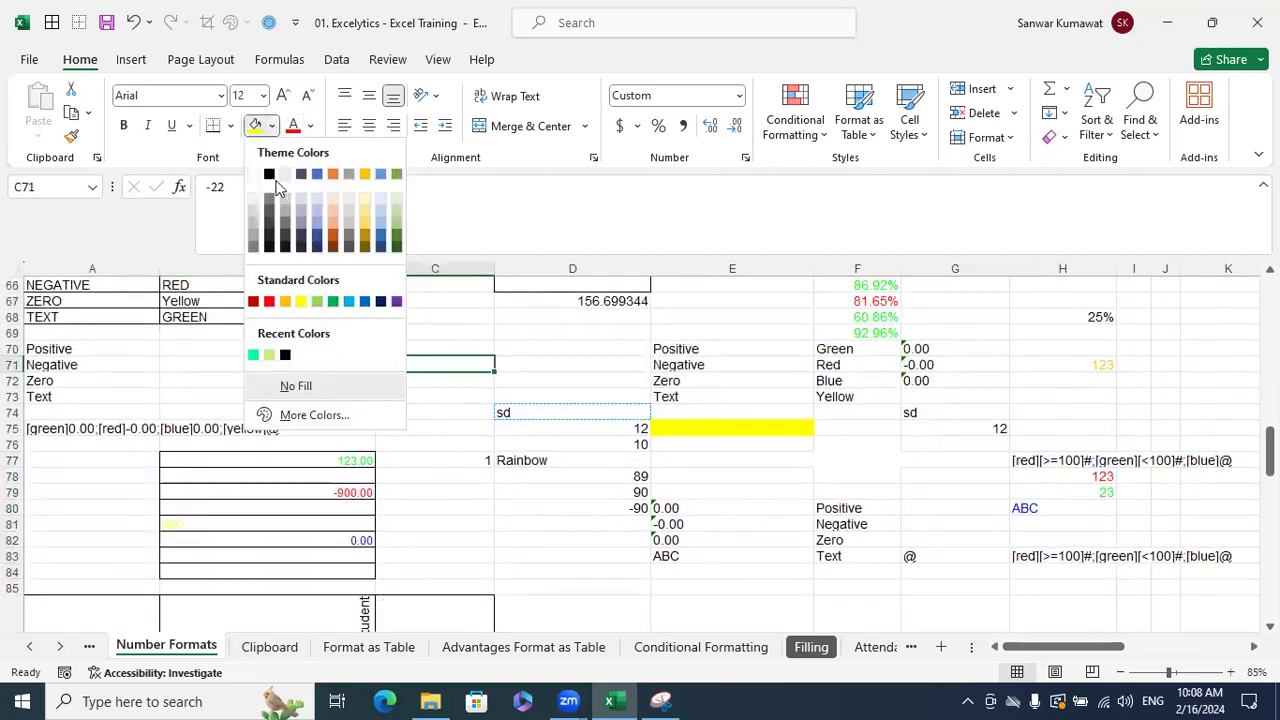
pyautogui.click(269, 174)
pyautogui.click(312, 127)
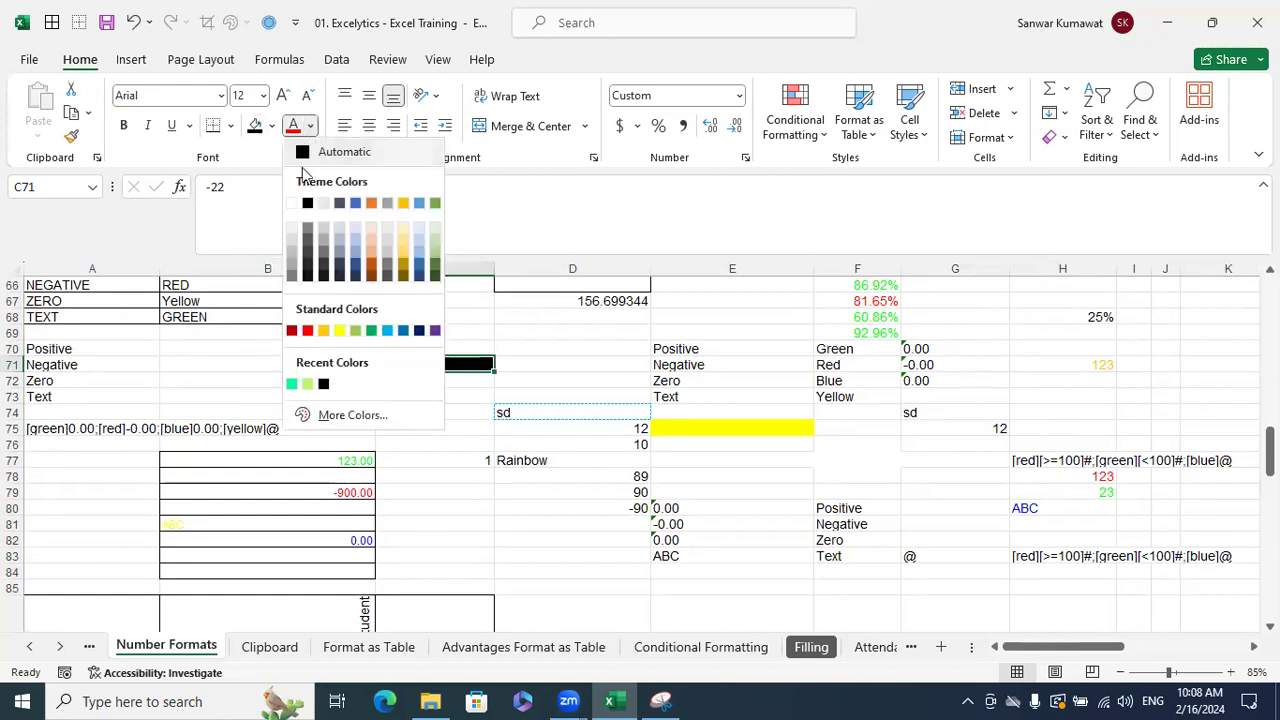
pyautogui.click(318, 160)
pyautogui.click(486, 316)
pyautogui.click(446, 364)
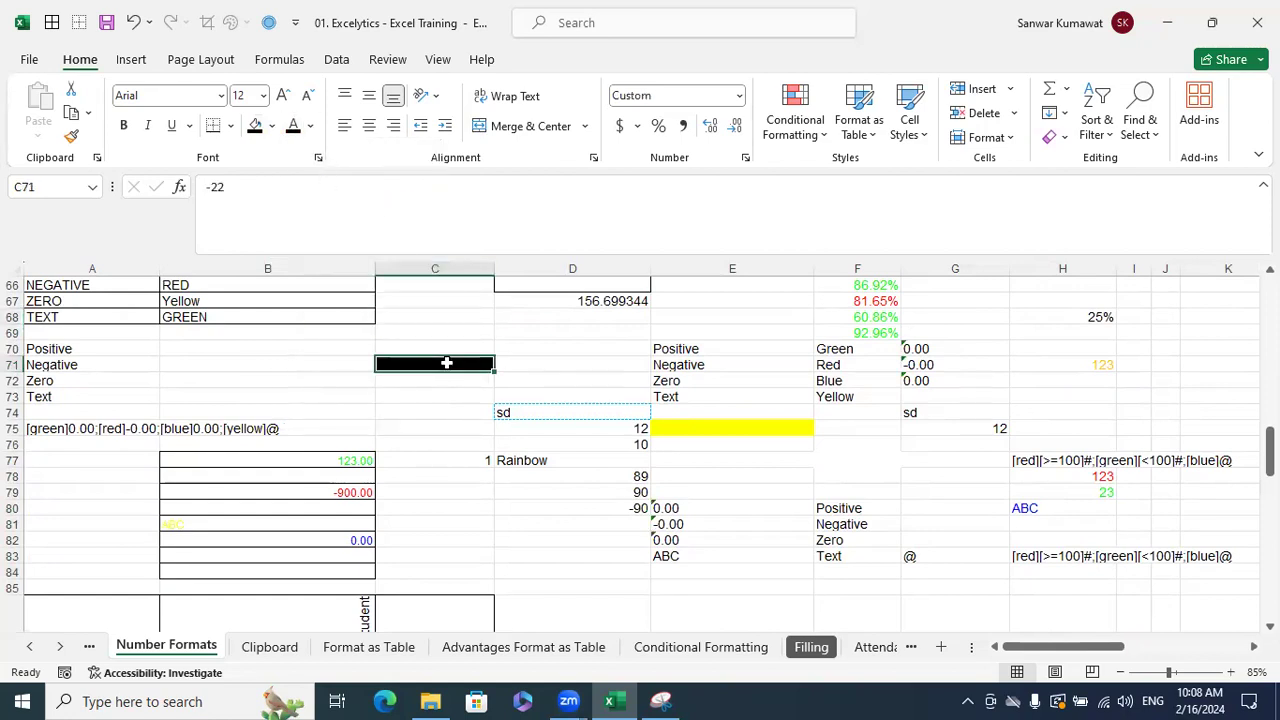
# - Give C71's text a different colour from the Font Color palette
pyautogui.click(555, 364)
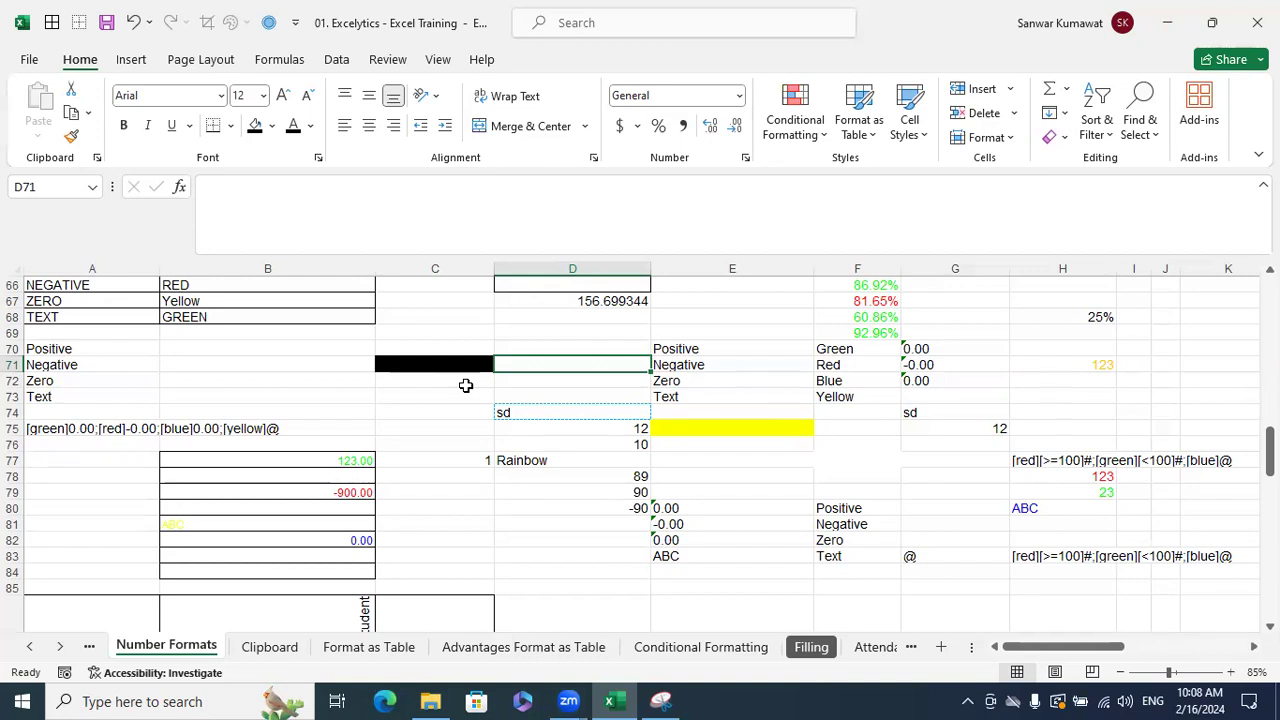
pyautogui.click(418, 363)
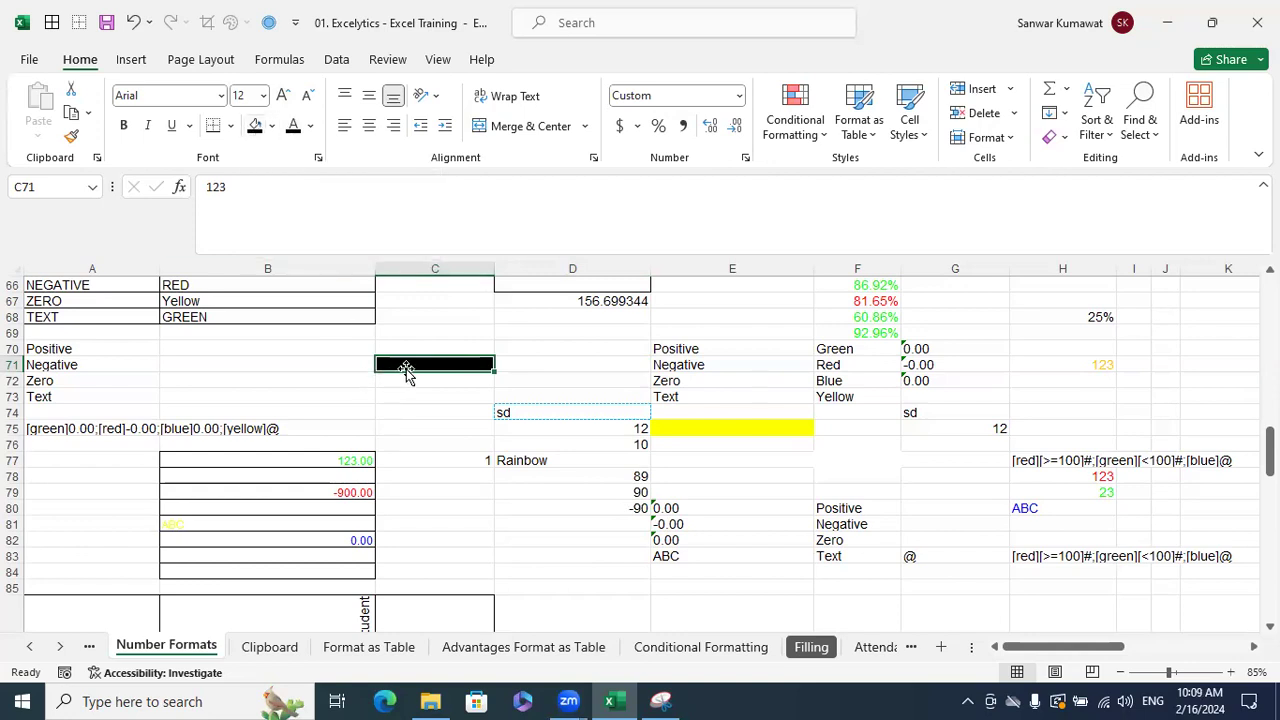
pyautogui.click(310, 126)
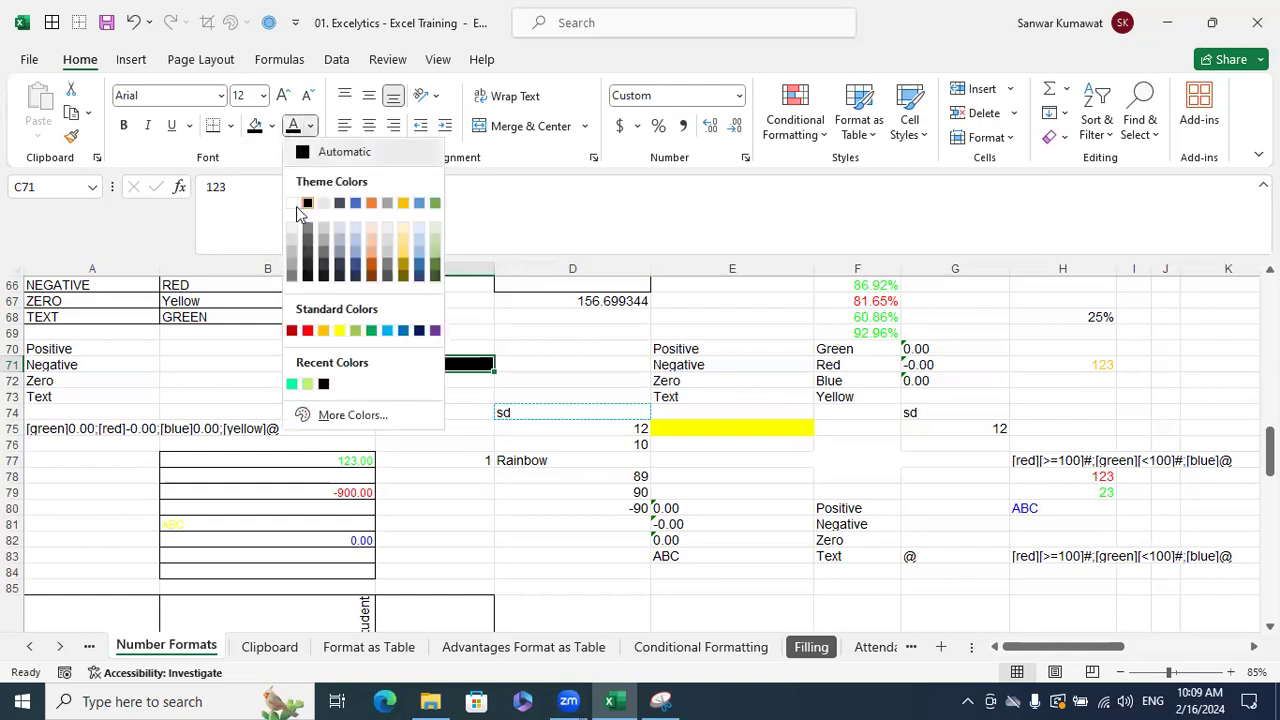
pyautogui.click(292, 204)
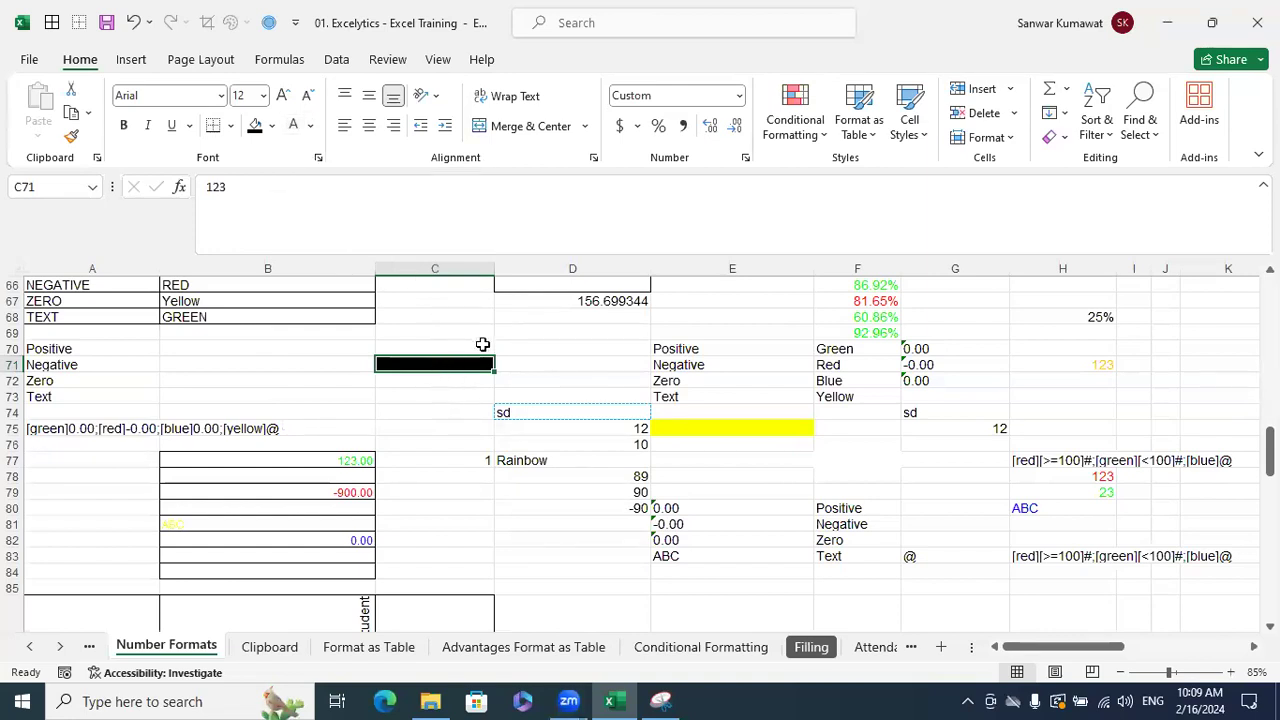
# - In a new workbook, widen column D, fill D3 black and enter 123
pyautogui.press('F2')
pyautogui.press('Escape')
pyautogui.hotkey('ctrl', 'n')
pyautogui.click(249, 326)
pyautogui.moveTo(263, 271); pyautogui.dragTo(330, 305)
pyautogui.click(256, 132)
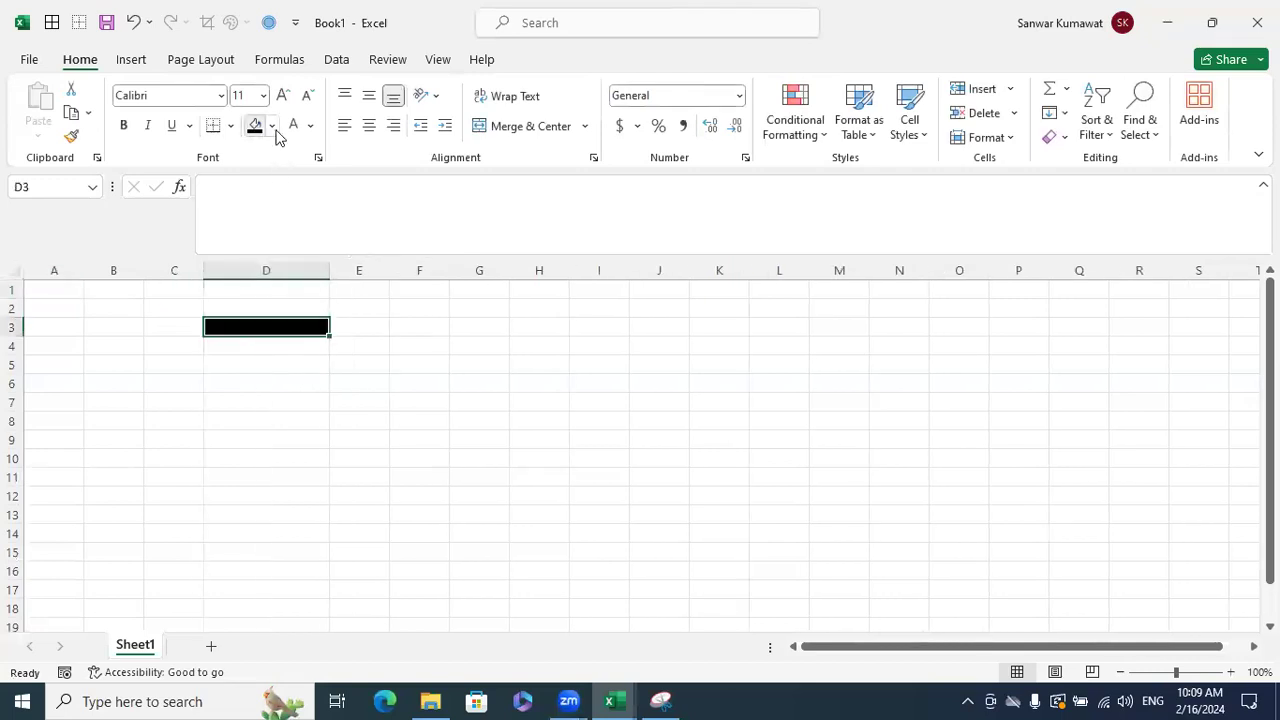
pyautogui.write('123')
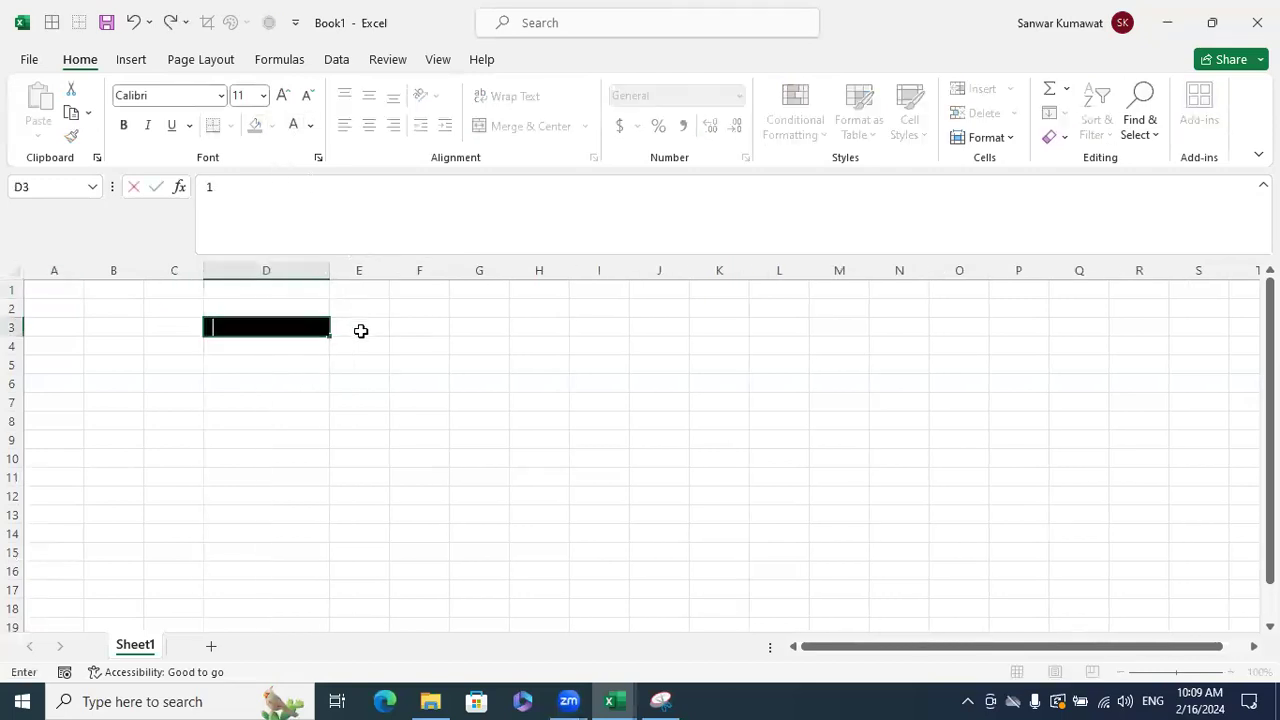
pyautogui.click(420, 399)
# - Set D3's font colour to white, then to black so 123 is hidden
pyautogui.click(296, 327)
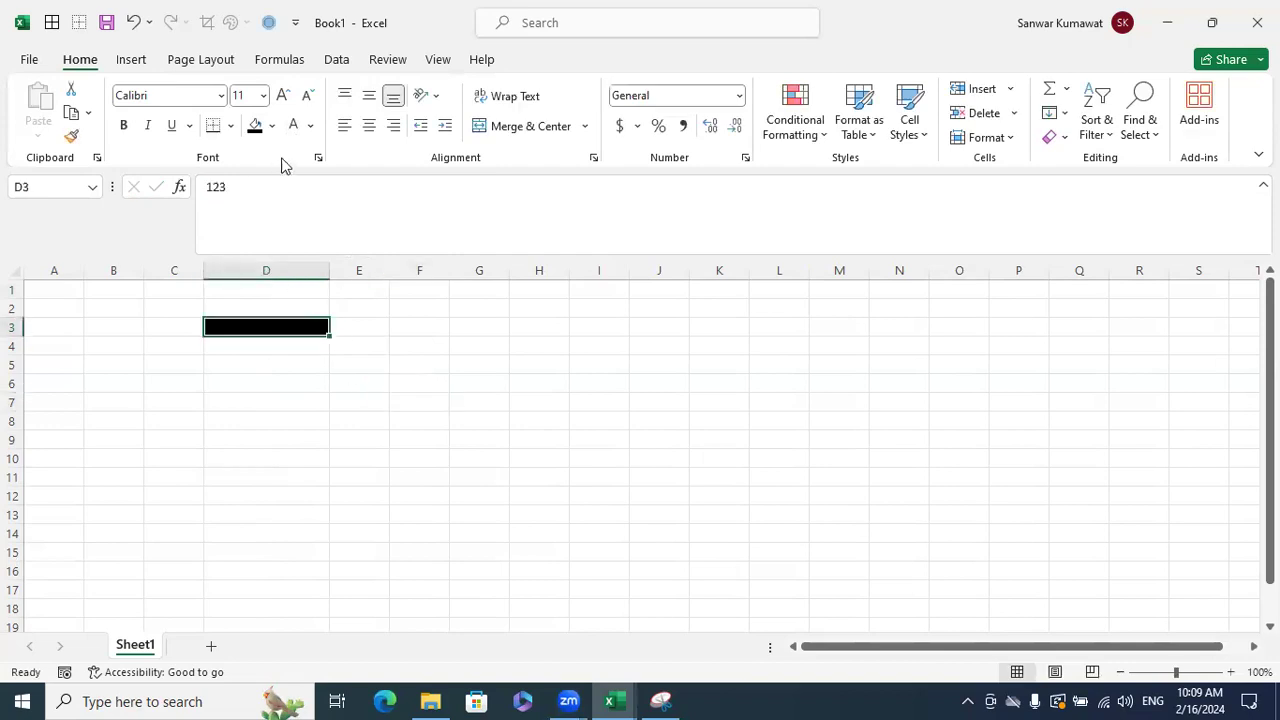
pyautogui.click(295, 125)
pyautogui.click(473, 443)
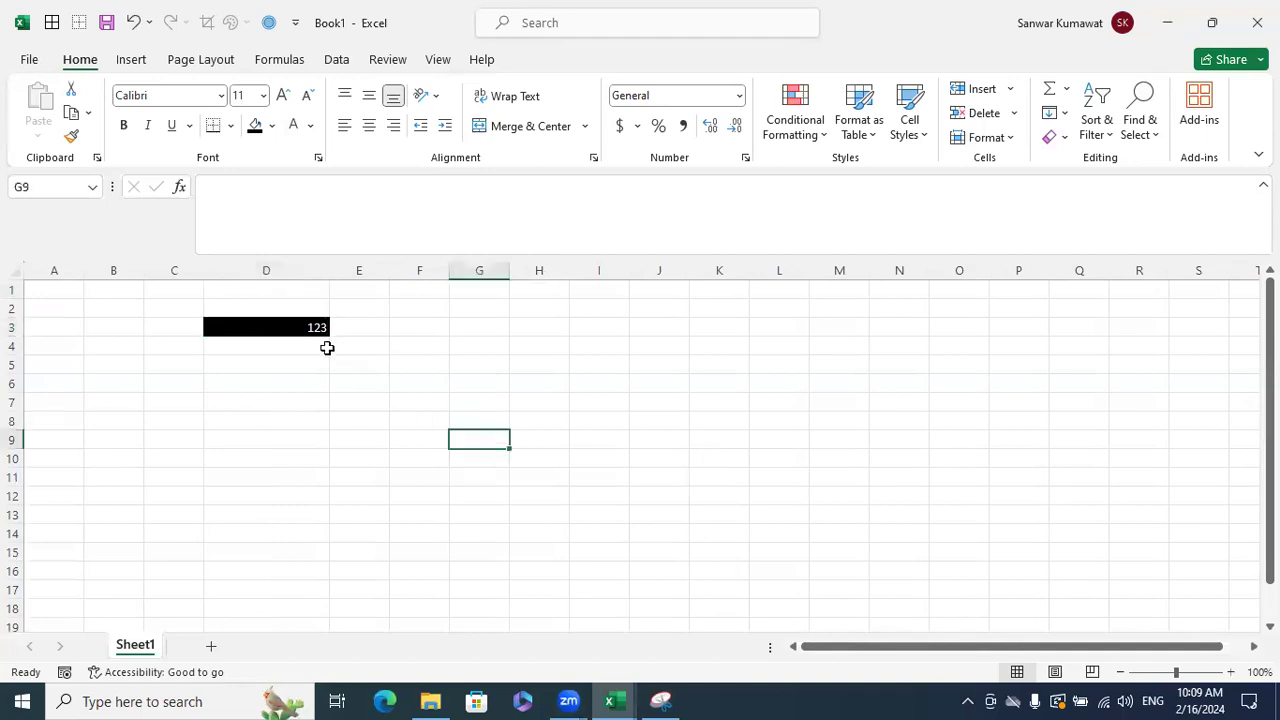
pyautogui.click(306, 328)
pyautogui.click(311, 126)
pyautogui.click(306, 150)
pyautogui.click(558, 410)
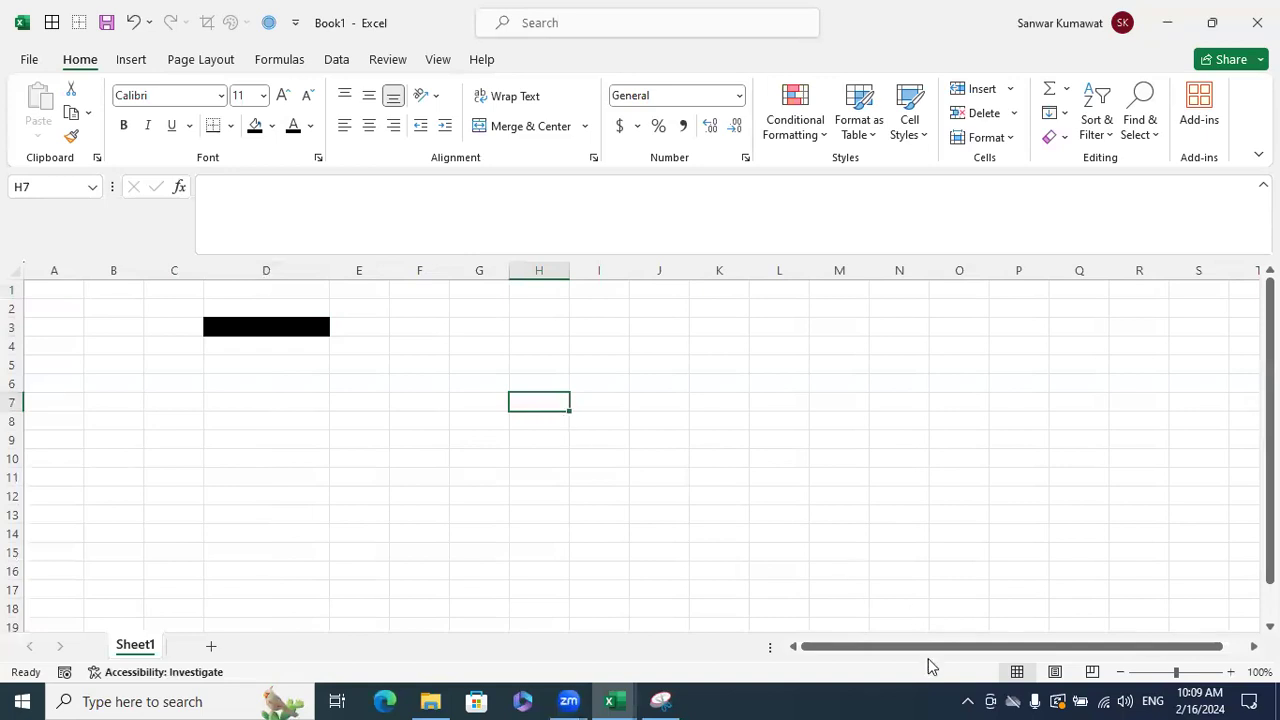
# - Switch back to the training workbook and select B77:B84
pyautogui.press('Right')
pyautogui.press('alt')
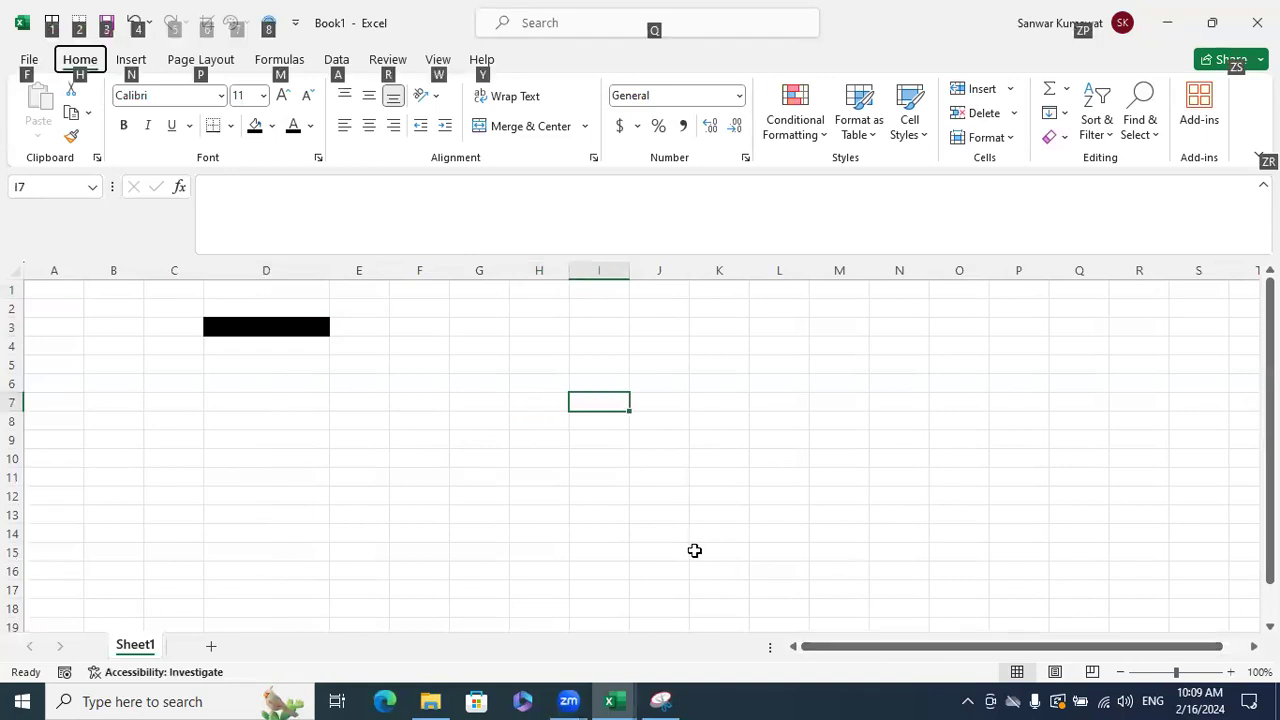
pyautogui.hotkey('alt', 'Tab')
pyautogui.moveTo(340, 462); pyautogui.dragTo(330, 572)
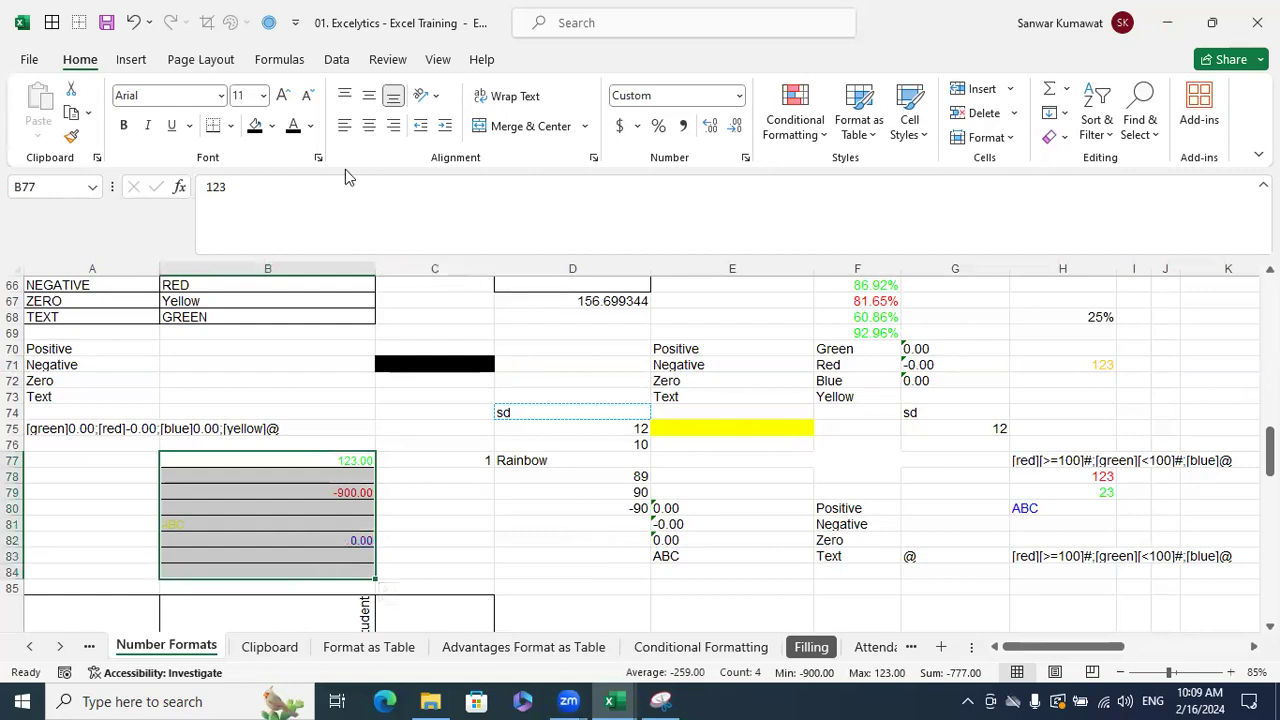
# - Apply a fill colour to the B77:B84 test range
pyautogui.click(272, 128)
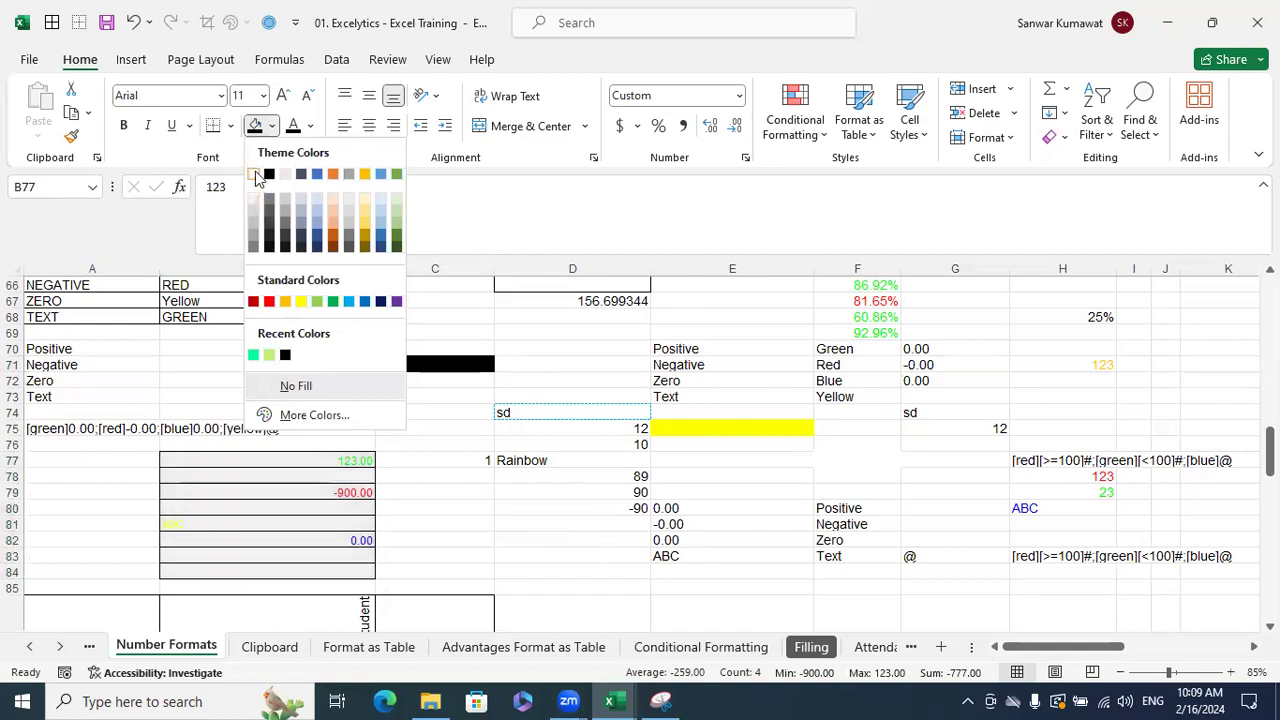
pyautogui.click(257, 176)
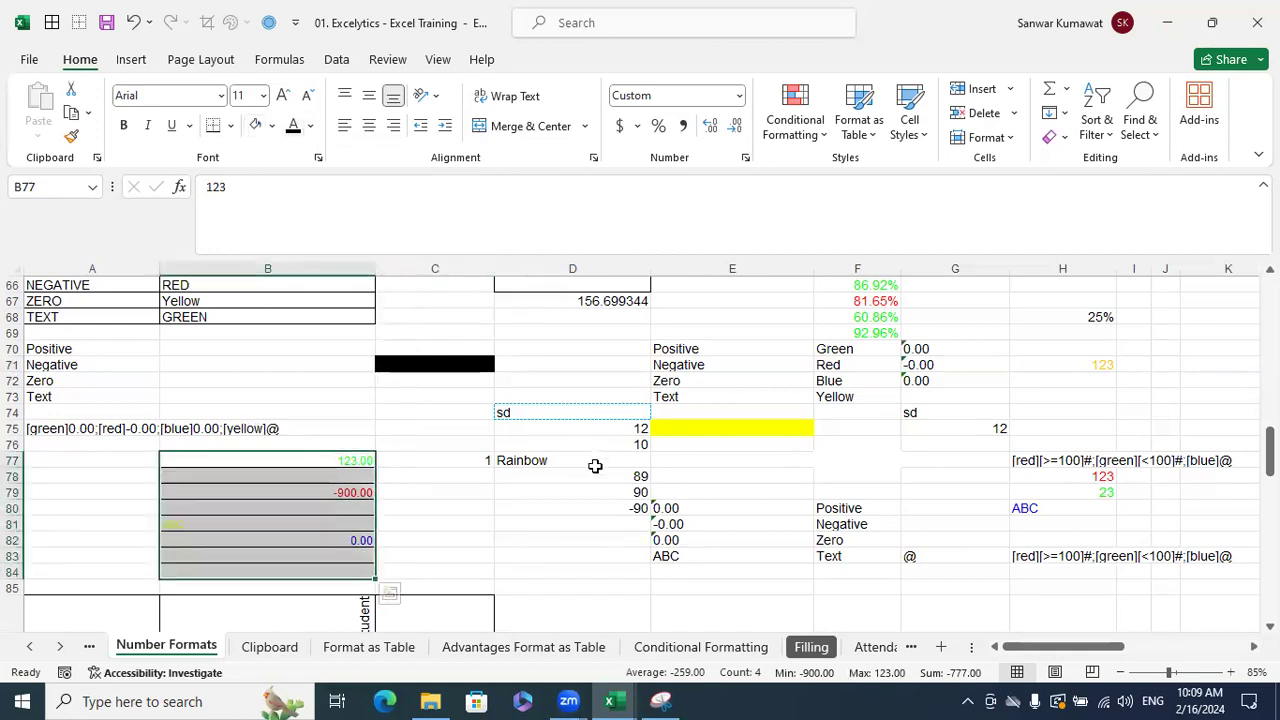
pyautogui.press('Return')
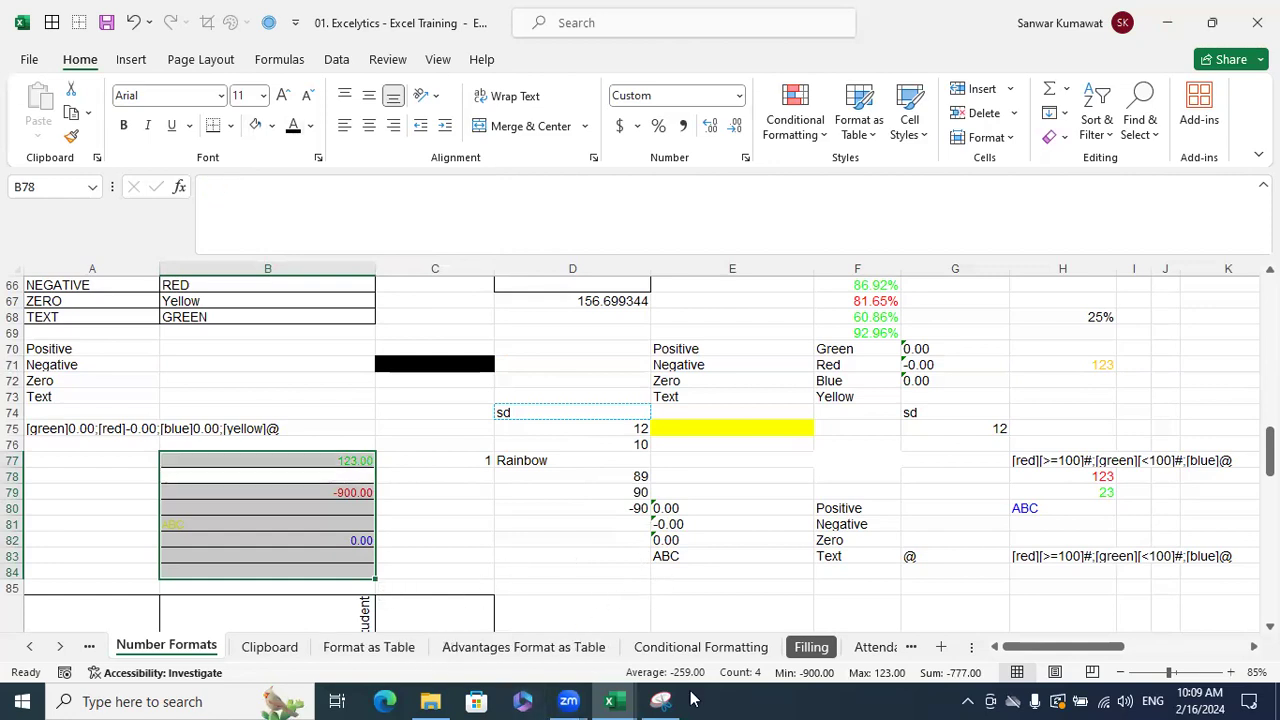
# - In Book1, add Sheet2 and enter 123 in cell E3
pyautogui.moveTo(612, 700)
pyautogui.click(720, 655)
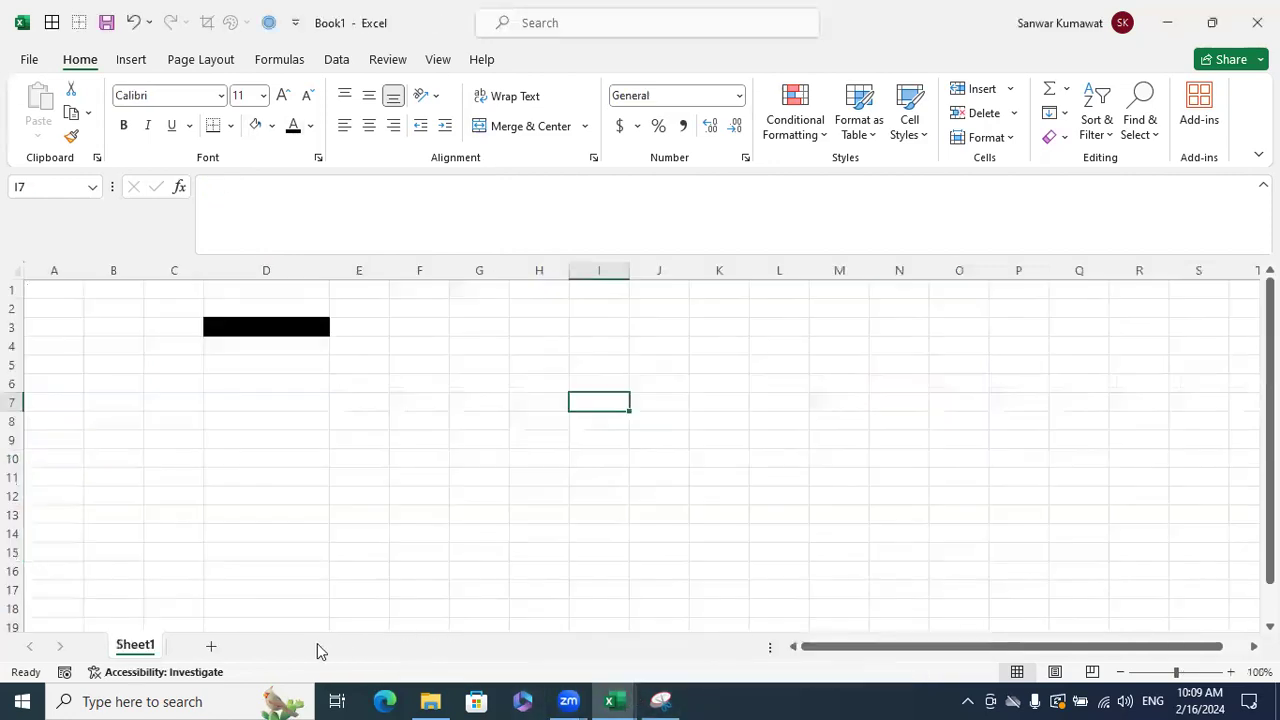
pyautogui.click(221, 646)
pyautogui.click(293, 327)
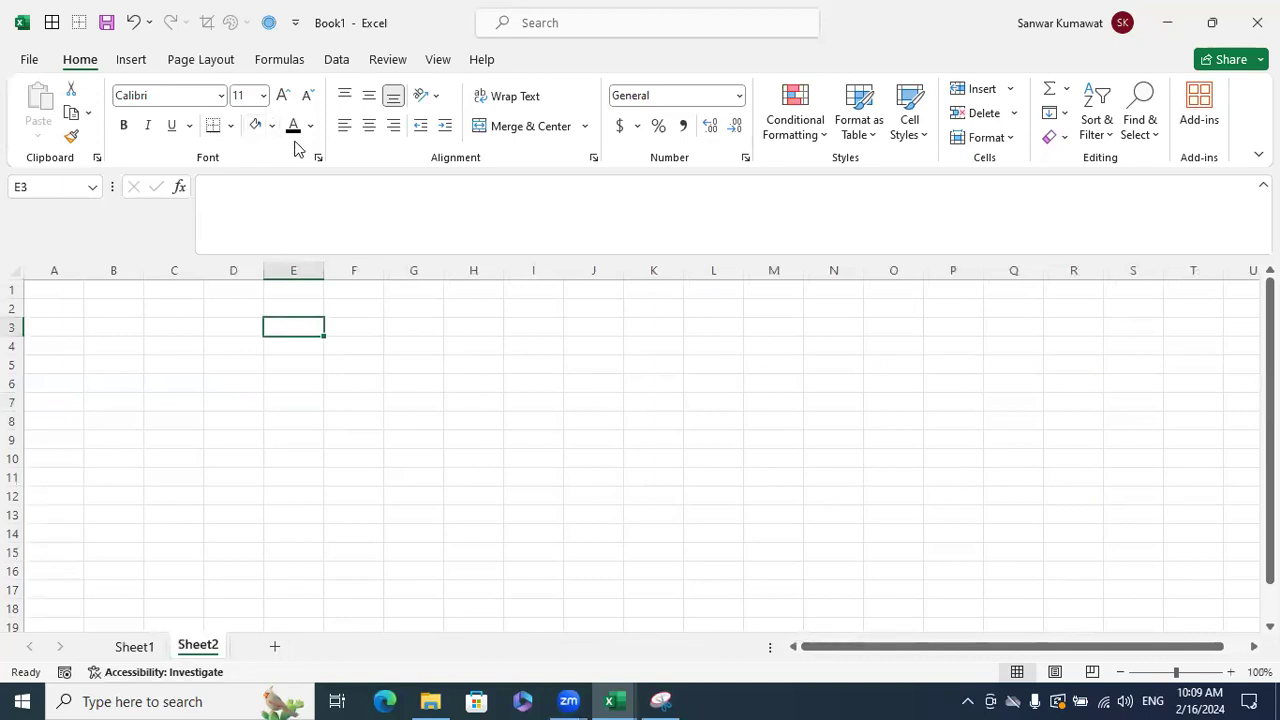
pyautogui.write('123')
pyautogui.click(474, 437)
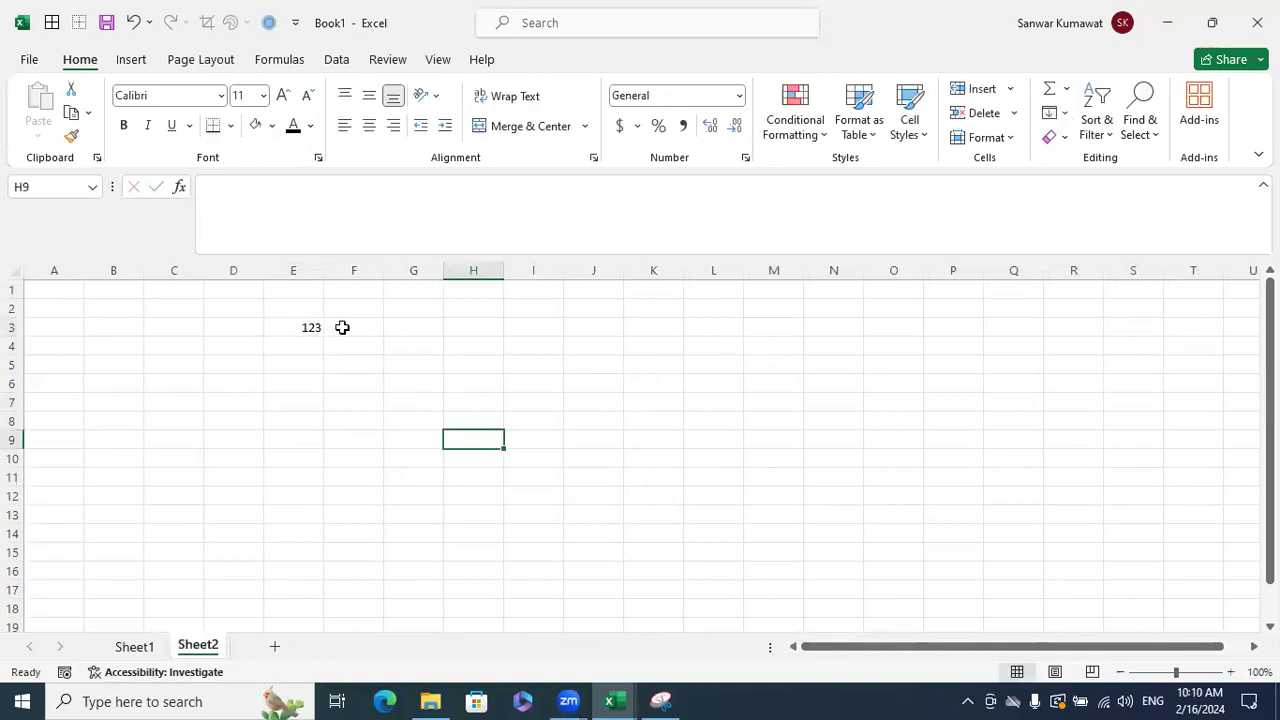
pyautogui.click(316, 330)
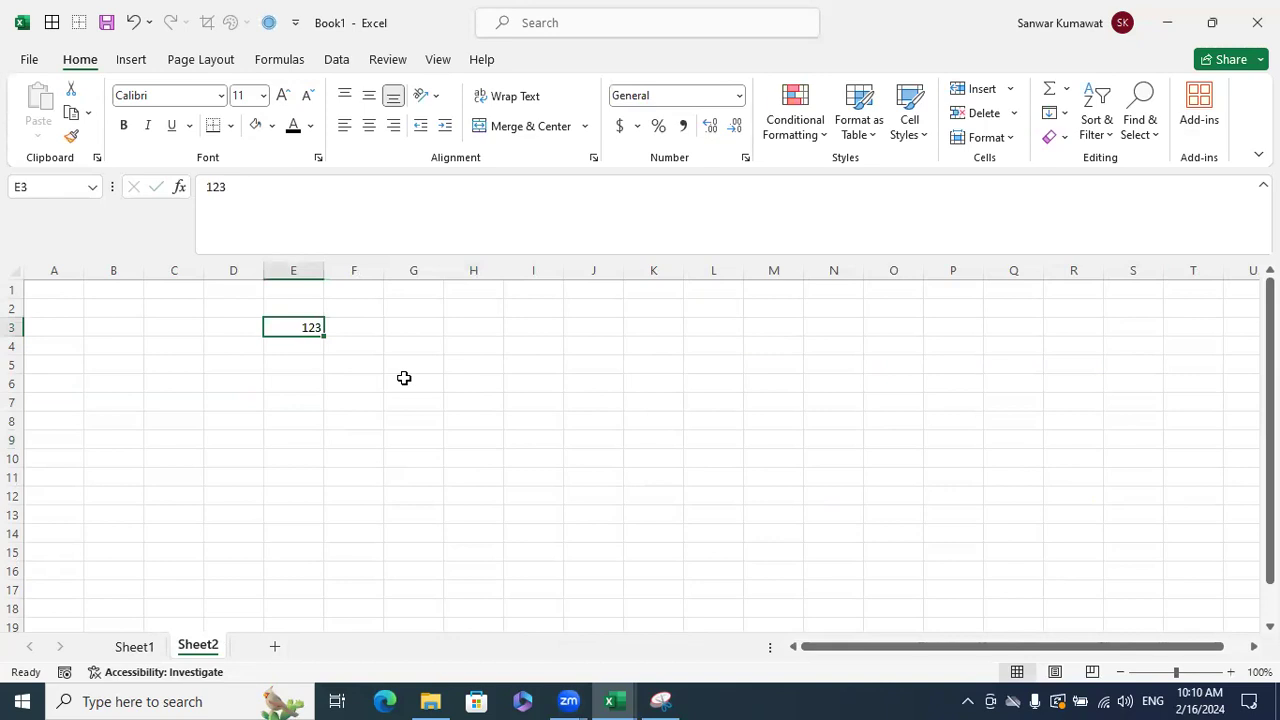
# - Remove the [Green]0.00 positive section from B77:B84's custom number format
pyautogui.hotkey('alt', 'Tab')
pyautogui.scroll(-1, 449, 490)
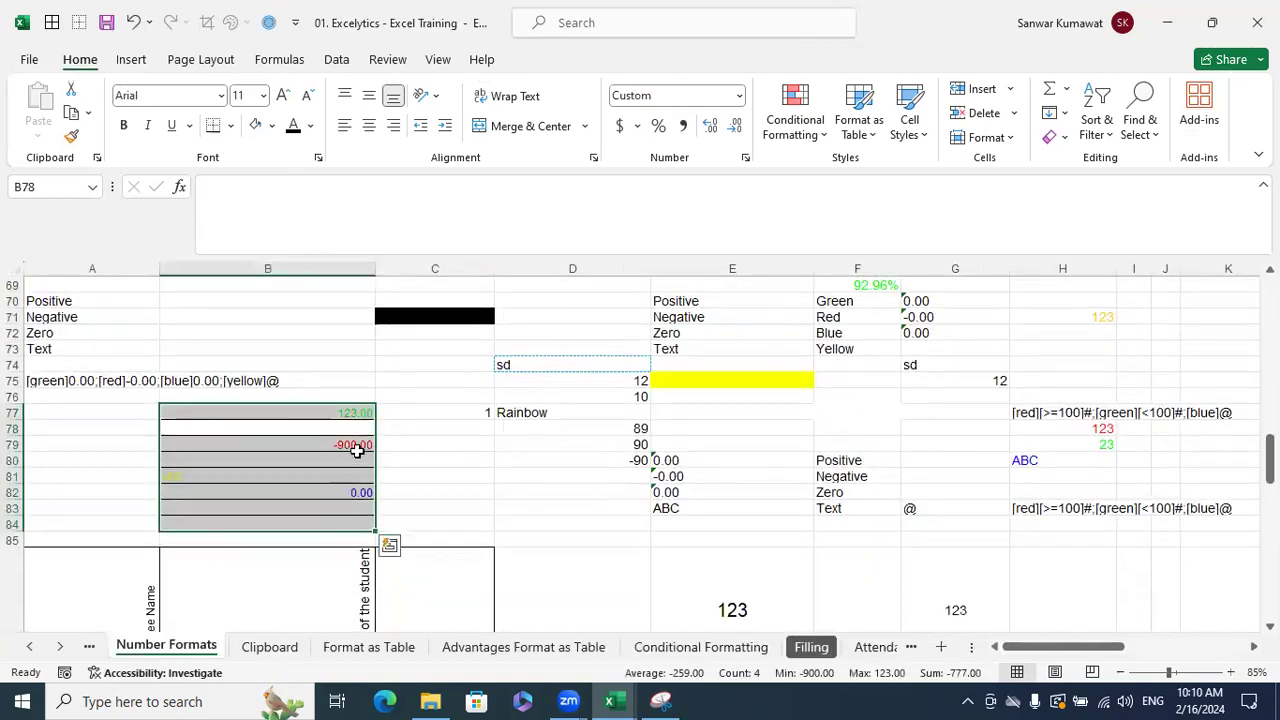
pyautogui.hotkey('ctrl', '1')
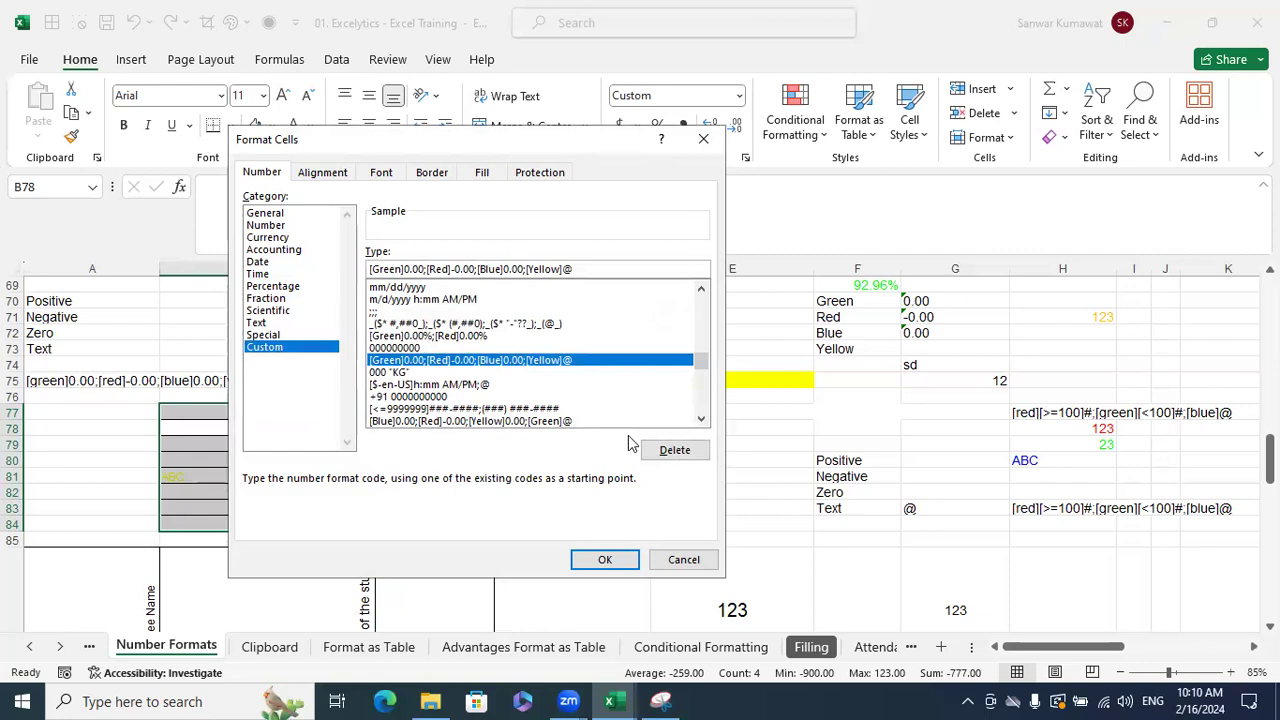
pyautogui.press('BackSpace')
pyautogui.press('BackSpace')
pyautogui.press('BackSpace')
pyautogui.press('BackSpace')
pyautogui.press('BackSpace')
pyautogui.press('BackSpace')
pyautogui.press('BackSpace')
pyautogui.press('BackSpace')
pyautogui.press('BackSpace')
pyautogui.press('BackSpace')
pyautogui.press('BackSpace')
pyautogui.press('BackSpace')
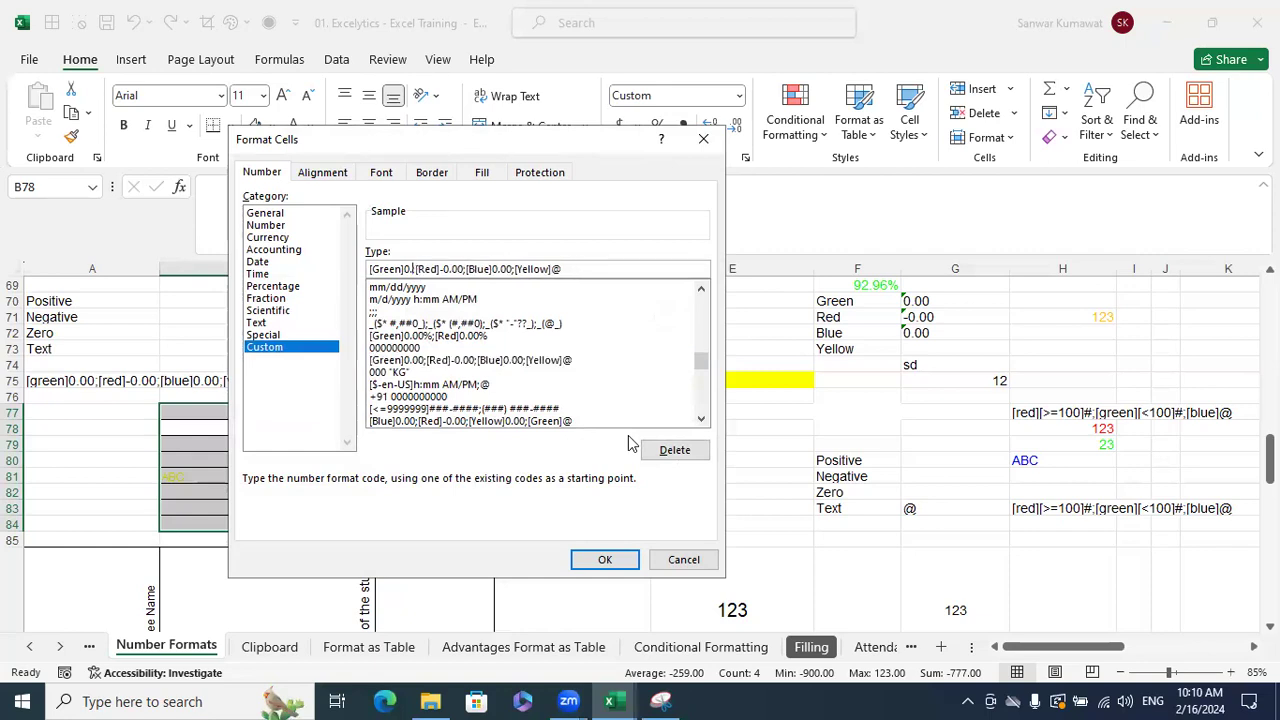
pyautogui.click(603, 560)
# - Enter 125 in B78 and 130 in B77, which now display blank
pyautogui.click(343, 428)
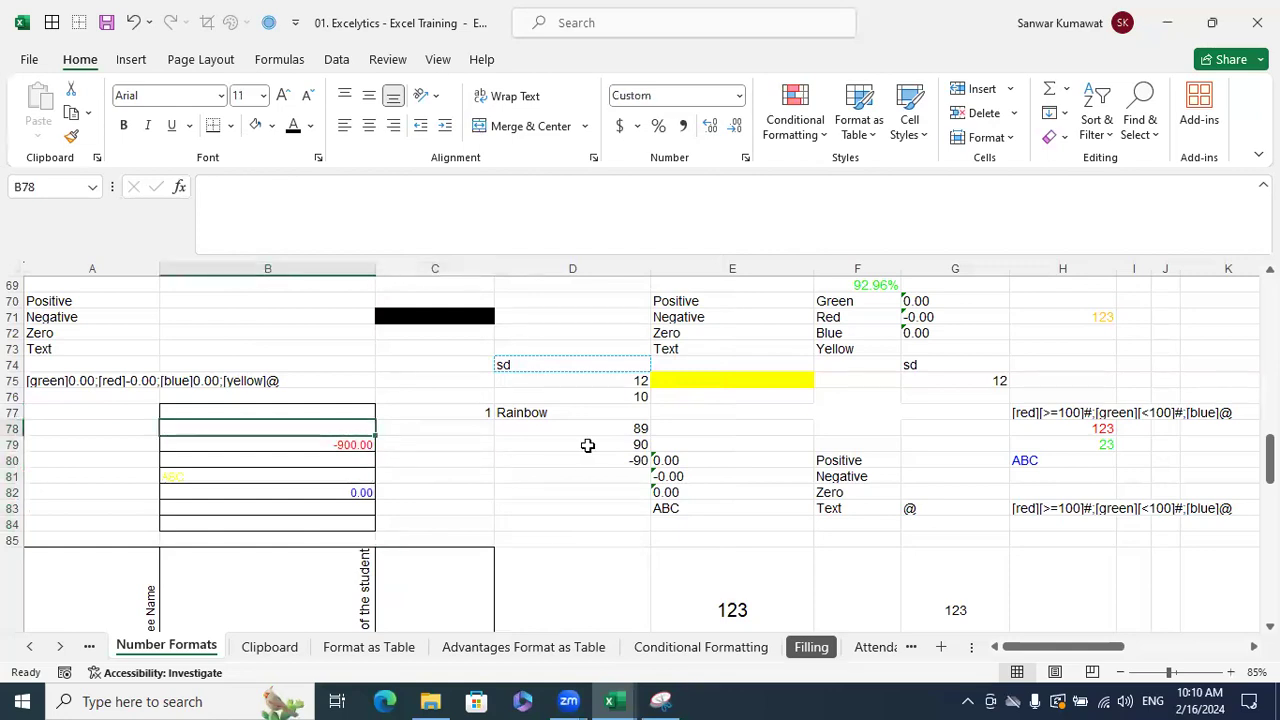
pyautogui.write('125')
pyautogui.press('Return')
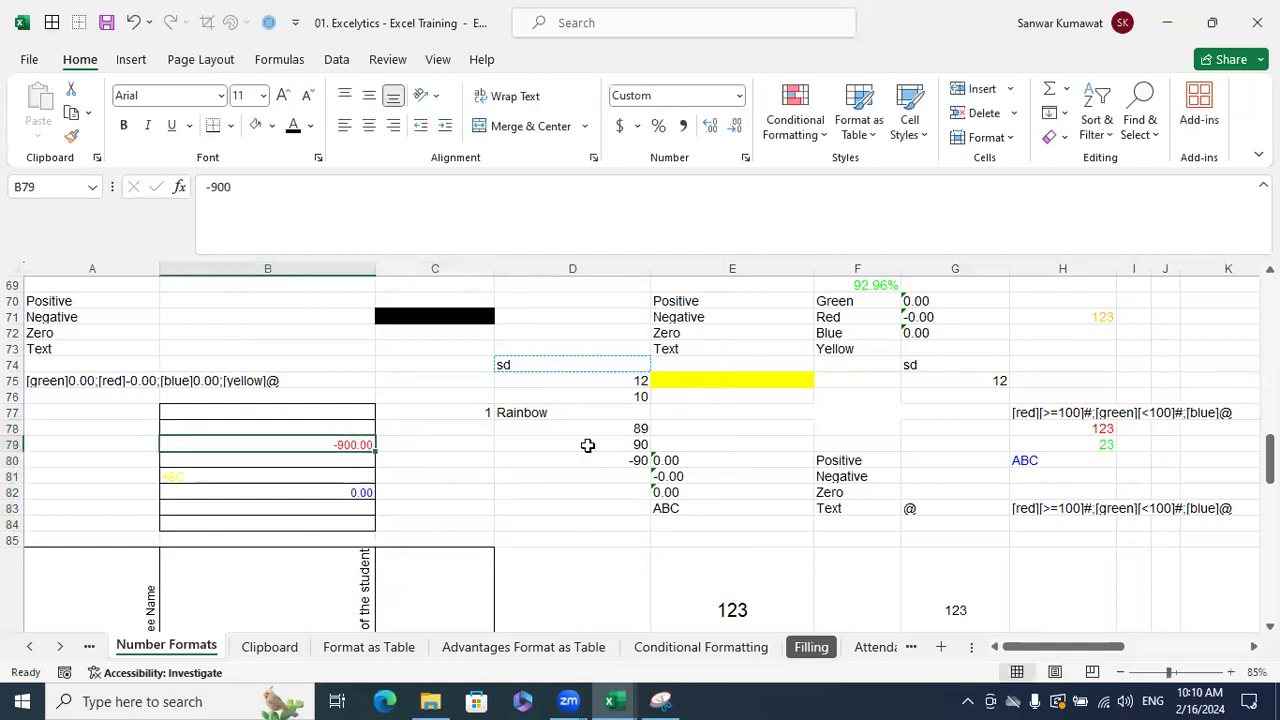
pyautogui.click(360, 412)
pyautogui.write('130')
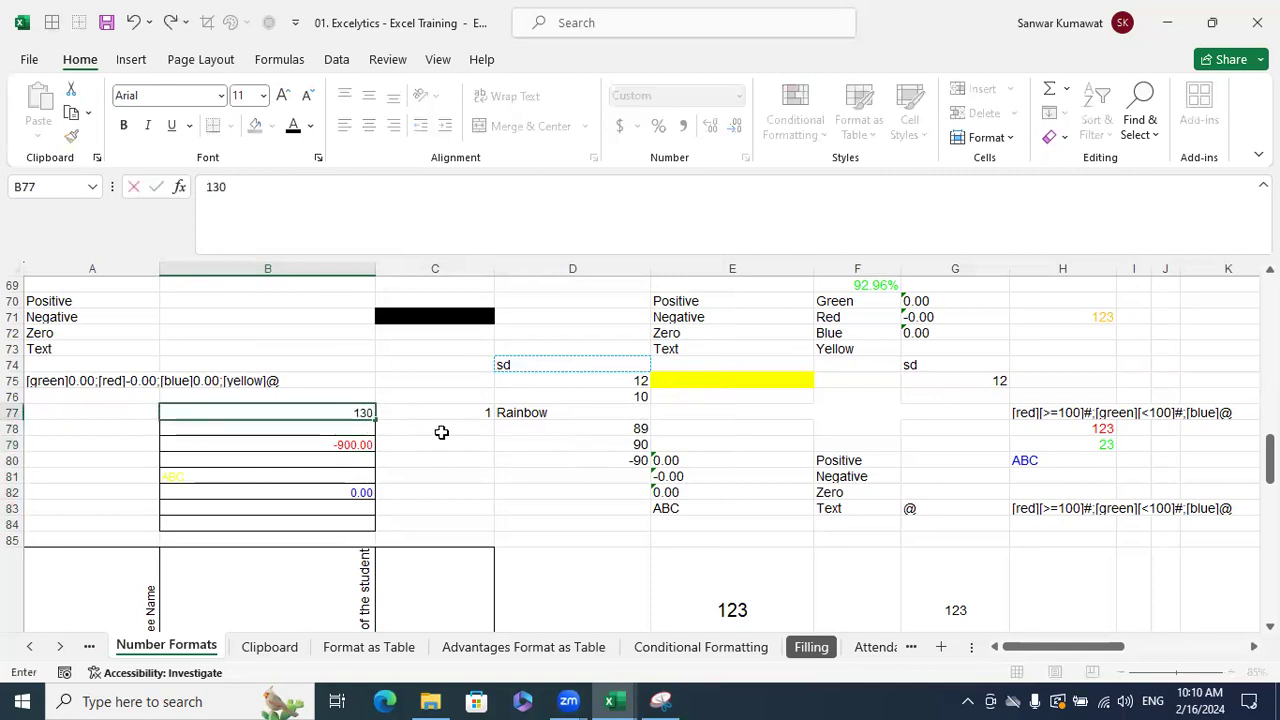
pyautogui.press('Return')
pyautogui.click(469, 461)
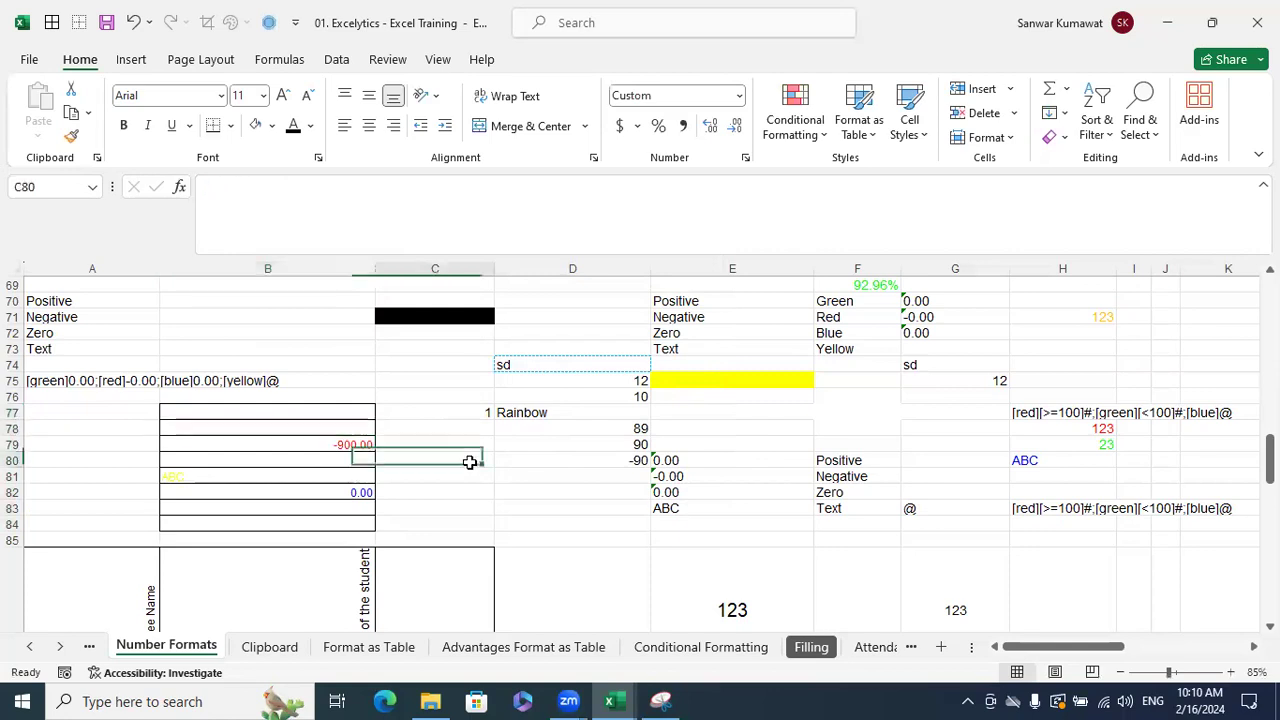
pyautogui.click(368, 417)
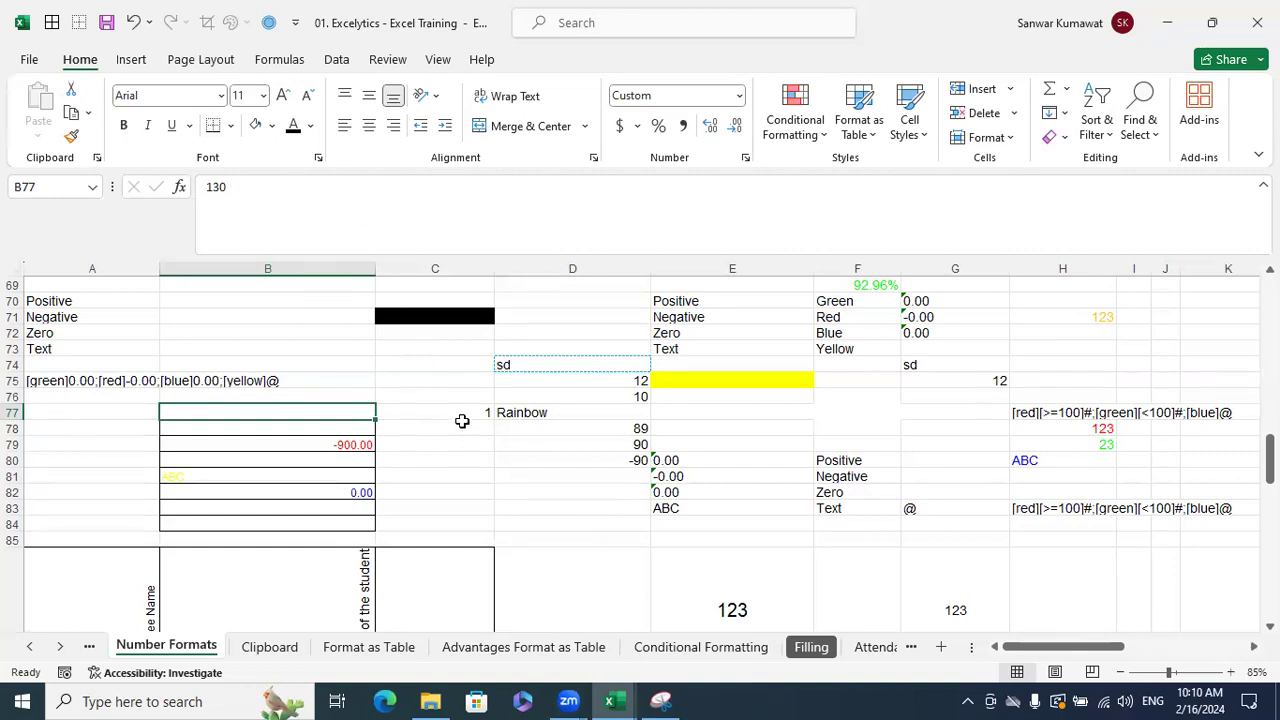
# - Enter 123 in C81 and compare it with the hidden B77 and D80 values
pyautogui.click(553, 464)
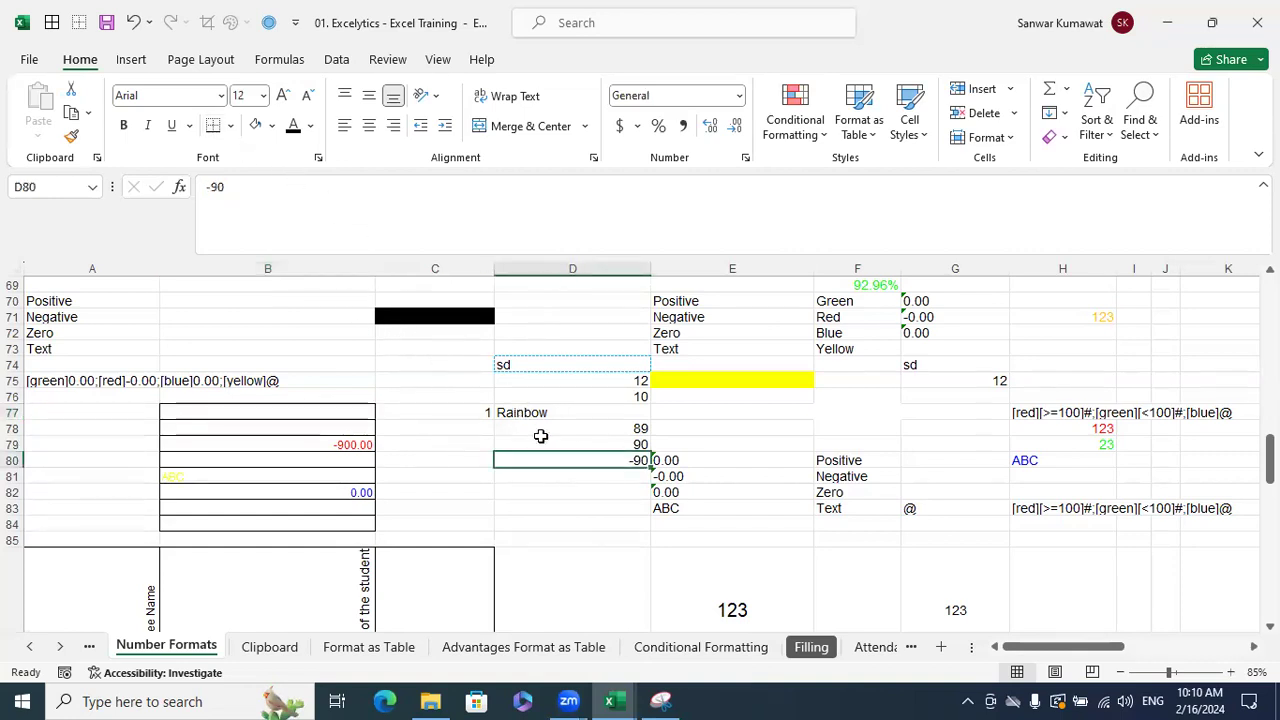
pyautogui.click(474, 477)
pyautogui.write('123')
pyautogui.click(549, 508)
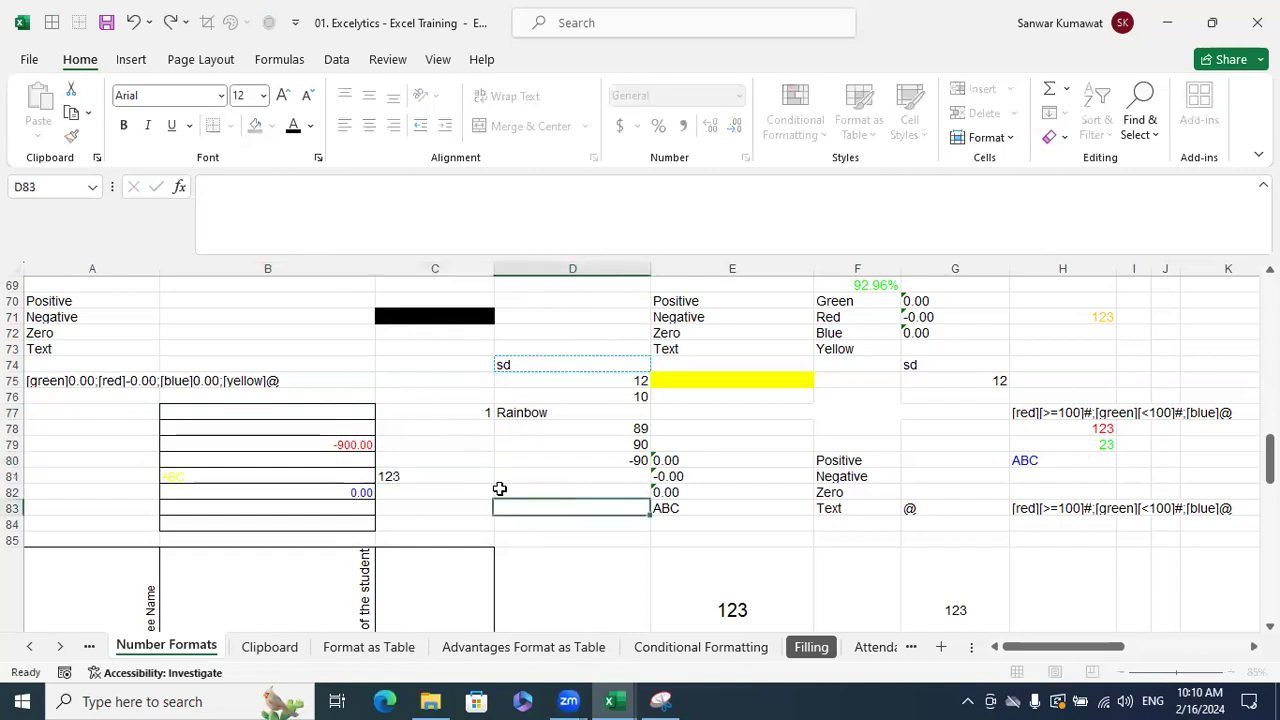
pyautogui.click(484, 479)
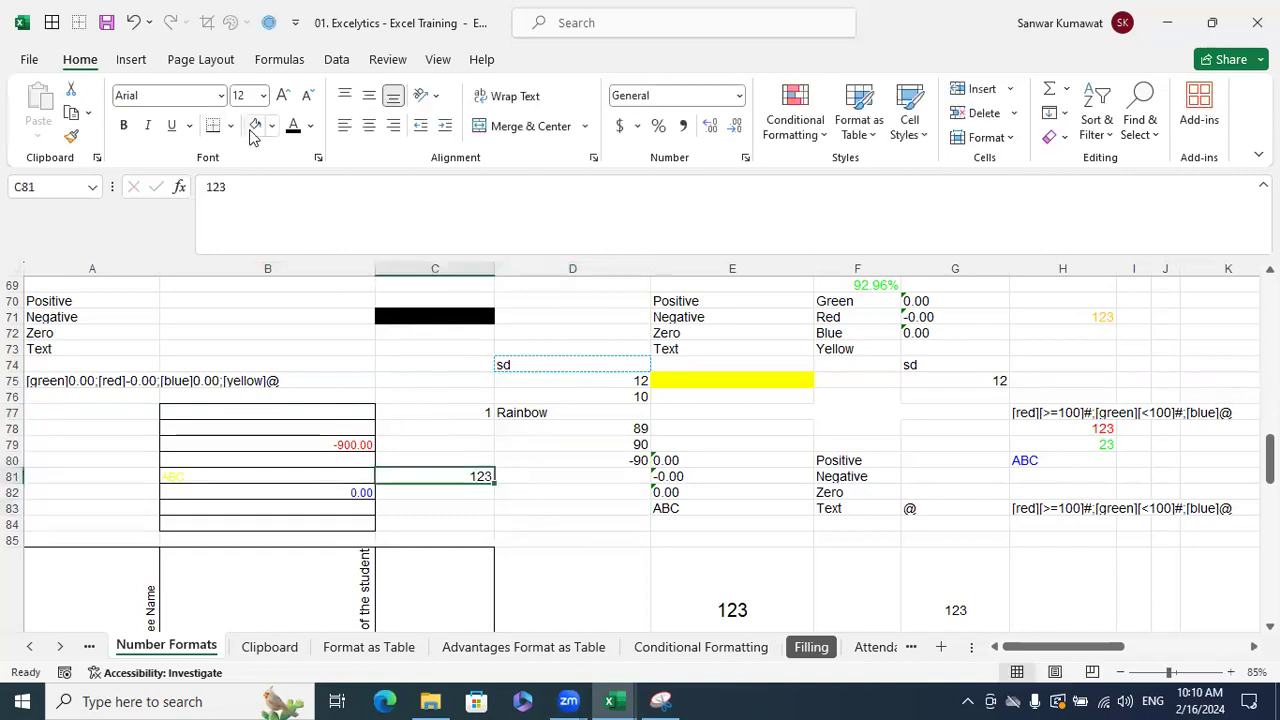
pyautogui.click(352, 415)
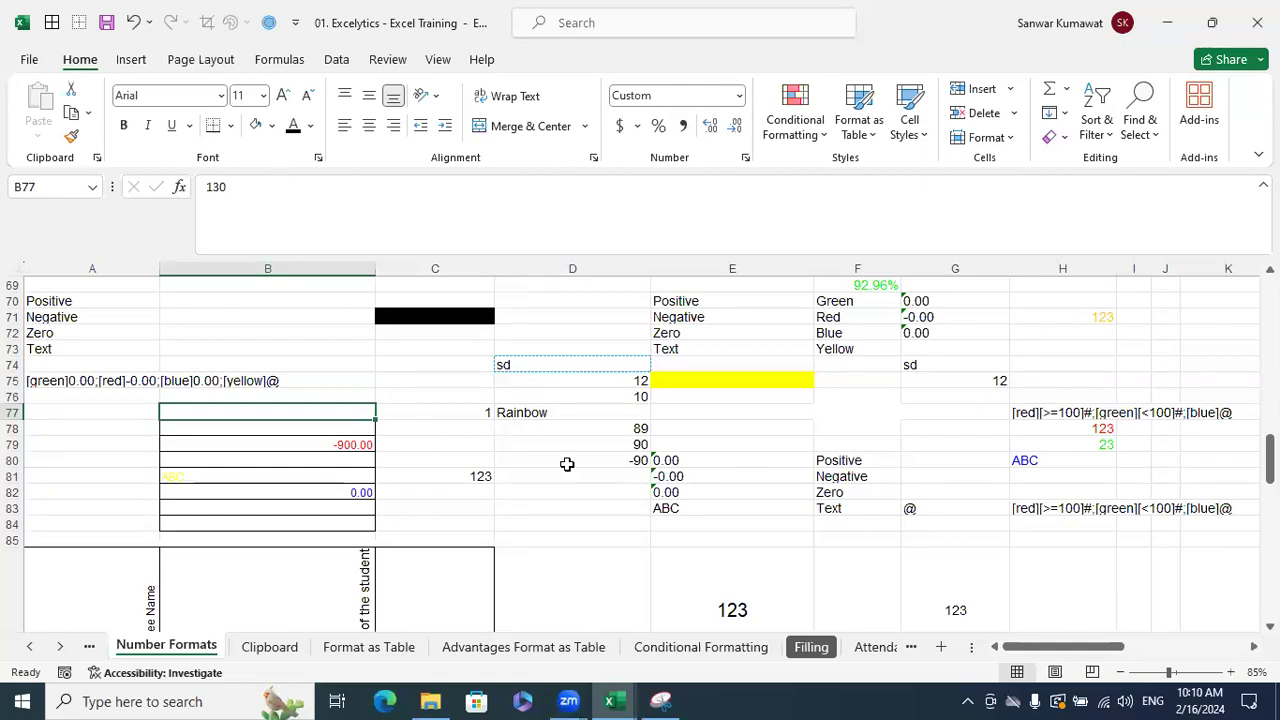
# - Delete the negative section from B77:B84's format and enter -123 in B78
pyautogui.click(588, 491)
pyautogui.moveTo(363, 415); pyautogui.dragTo(365, 528)
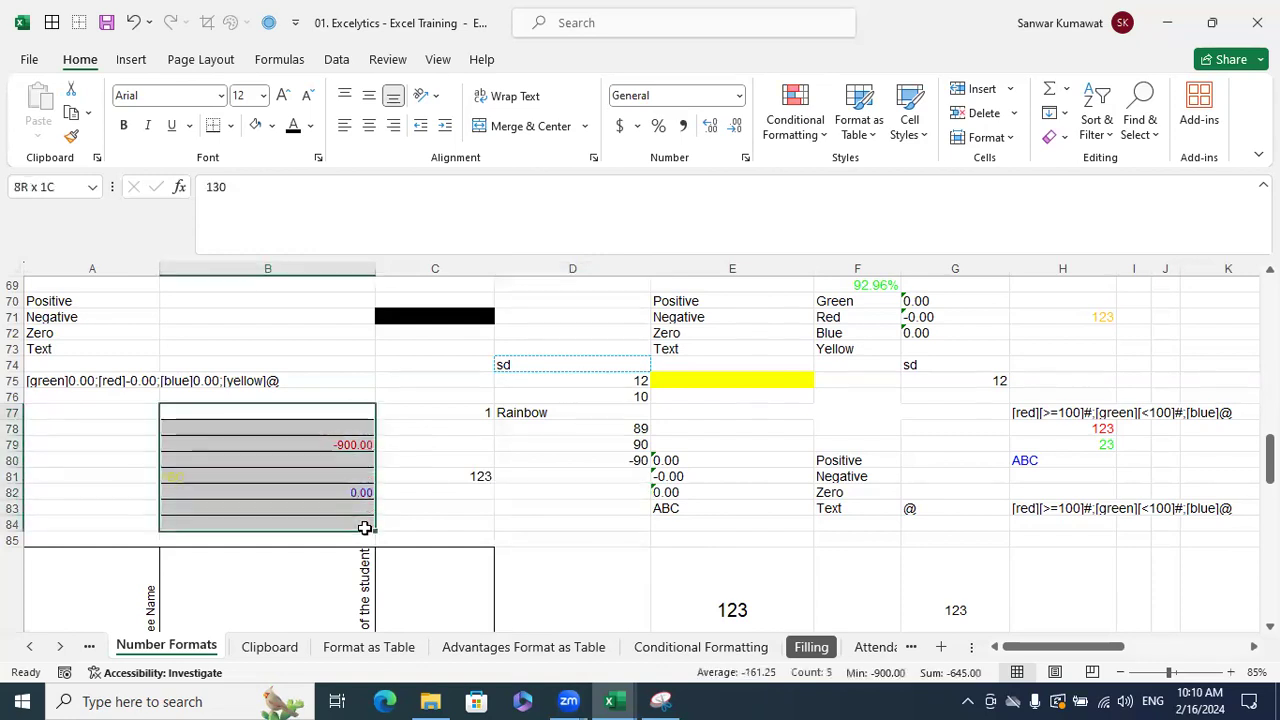
pyautogui.hotkey('ctrl', '1')
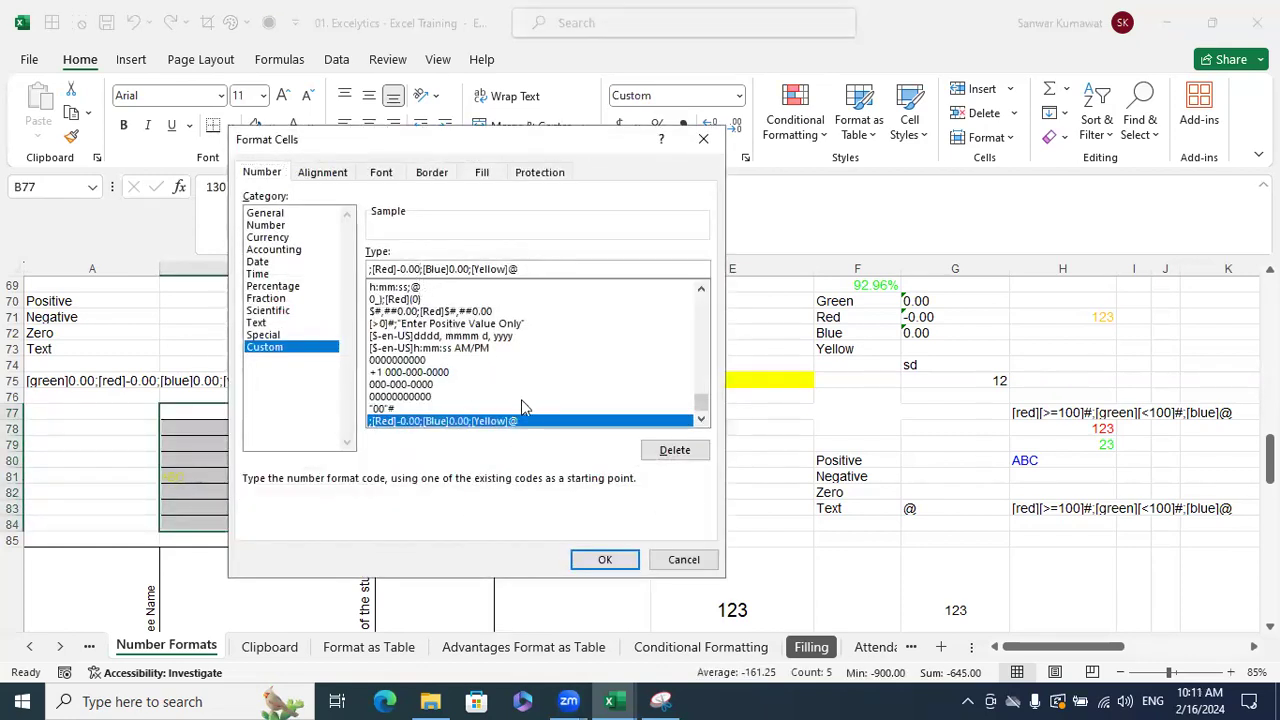
pyautogui.press('BackSpace')
pyautogui.press('BackSpace')
pyautogui.press('BackSpace')
pyautogui.press('BackSpace')
pyautogui.press('BackSpace')
pyautogui.press('BackSpace')
pyautogui.press('BackSpace')
pyautogui.press('BackSpace')
pyautogui.press('BackSpace')
pyautogui.press('BackSpace')
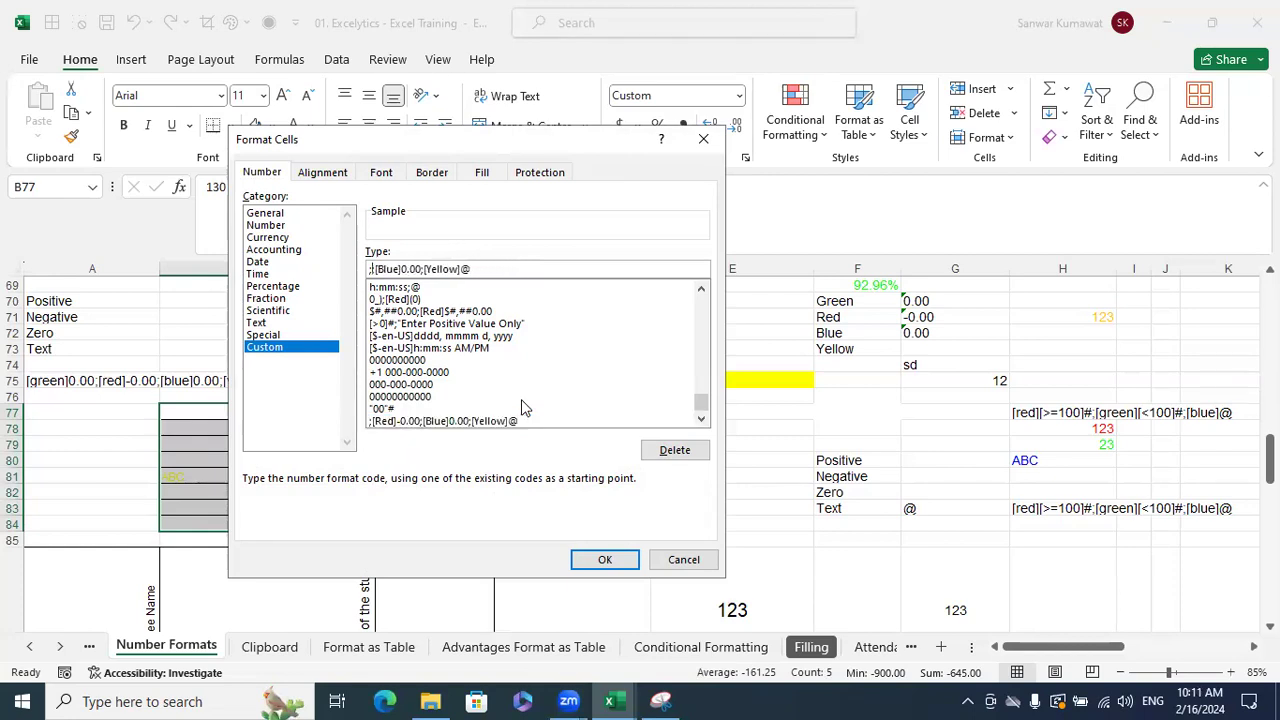
pyautogui.click(598, 559)
pyautogui.click(270, 437)
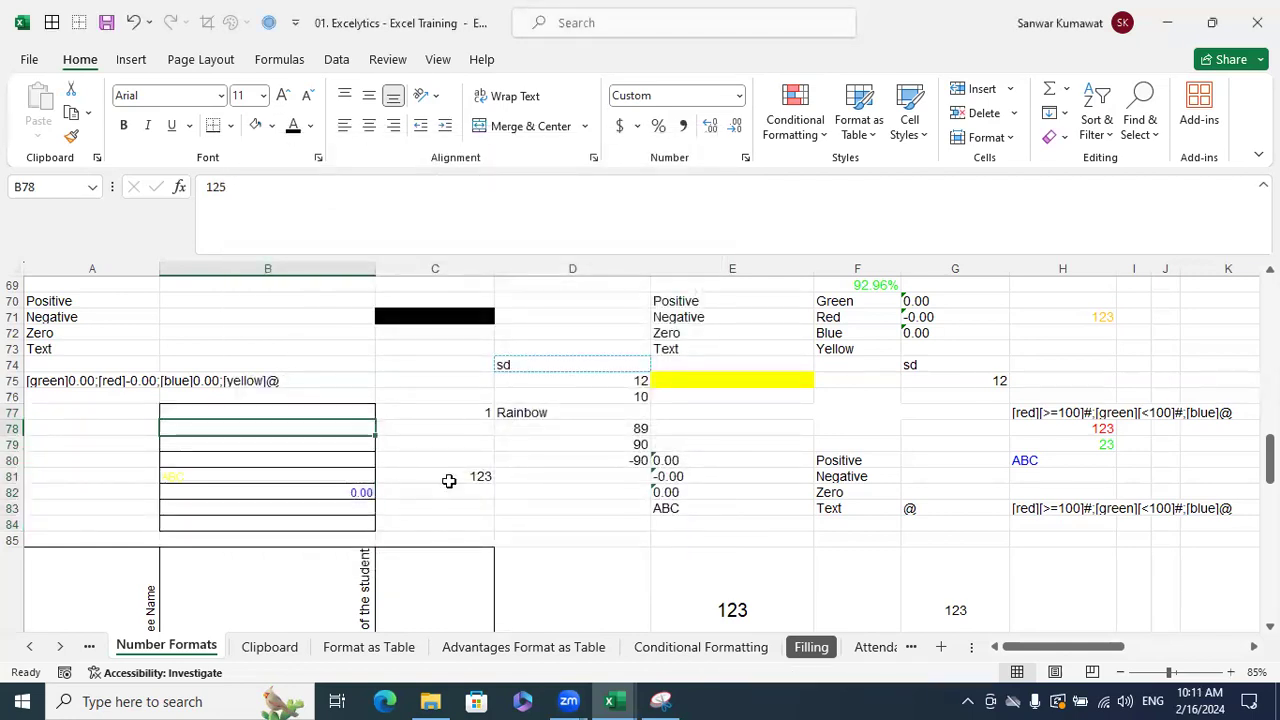
pyautogui.write('-123')
pyautogui.press('Return')
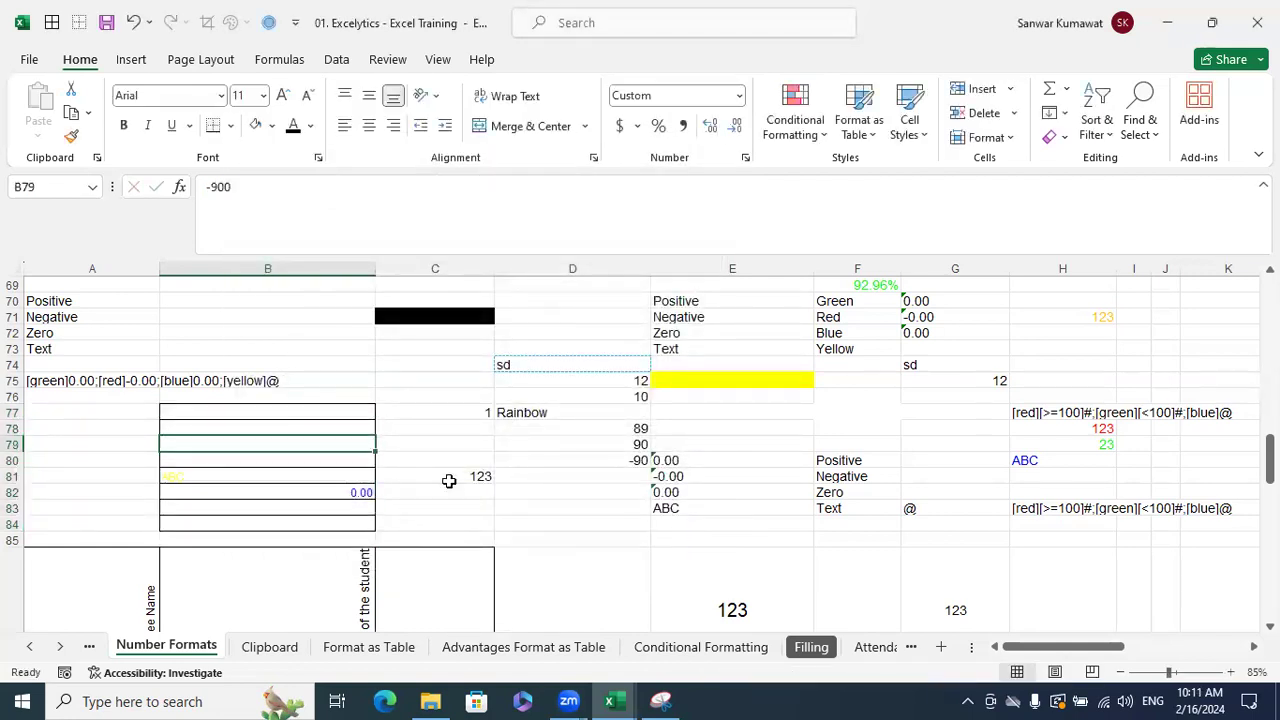
# - Reduce B77:B84's custom format to ;;; so every value is hidden
pyautogui.click(506, 503)
pyautogui.moveTo(366, 414); pyautogui.dragTo(357, 519)
pyautogui.hotkey('ctrl', '1')
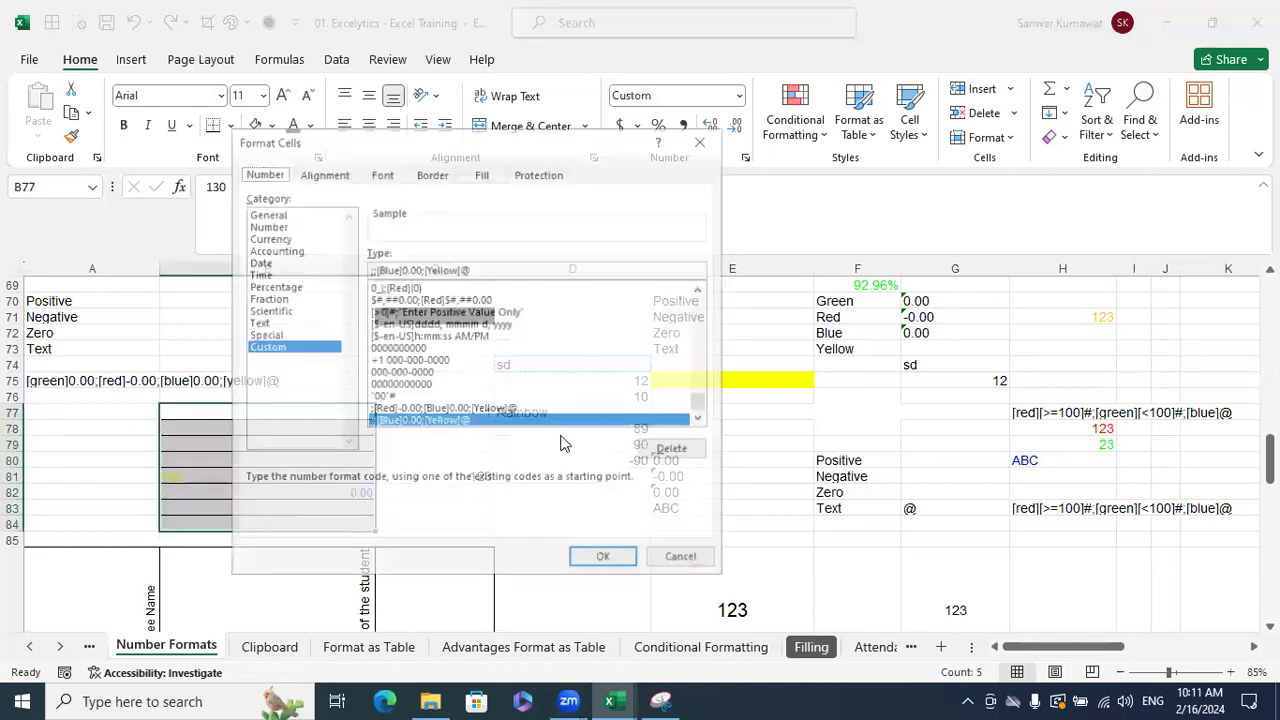
pyautogui.click(424, 268)
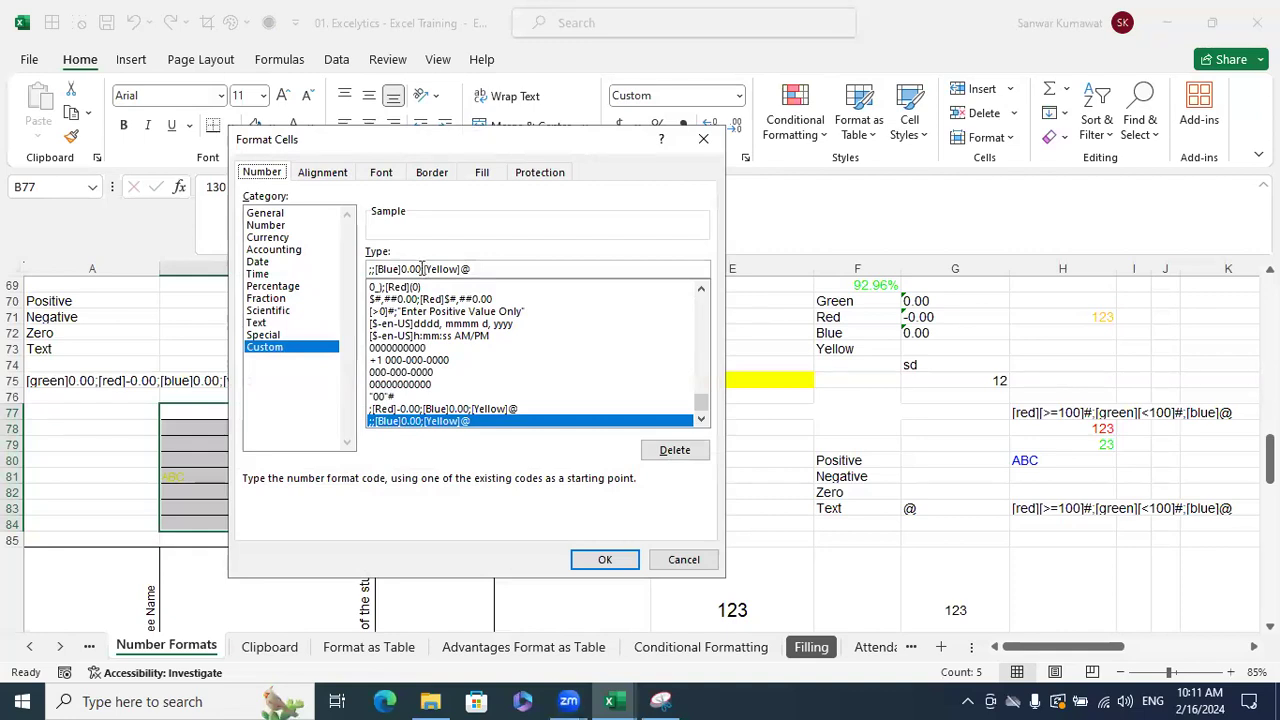
pyautogui.press('BackSpace')
pyautogui.press('BackSpace')
pyautogui.press('BackSpace')
pyautogui.press('BackSpace')
pyautogui.press('BackSpace')
pyautogui.press('BackSpace')
pyautogui.press('BackSpace')
pyautogui.press('BackSpace')
pyautogui.press('BackSpace')
pyautogui.press('BackSpace')
pyautogui.press('BackSpace')
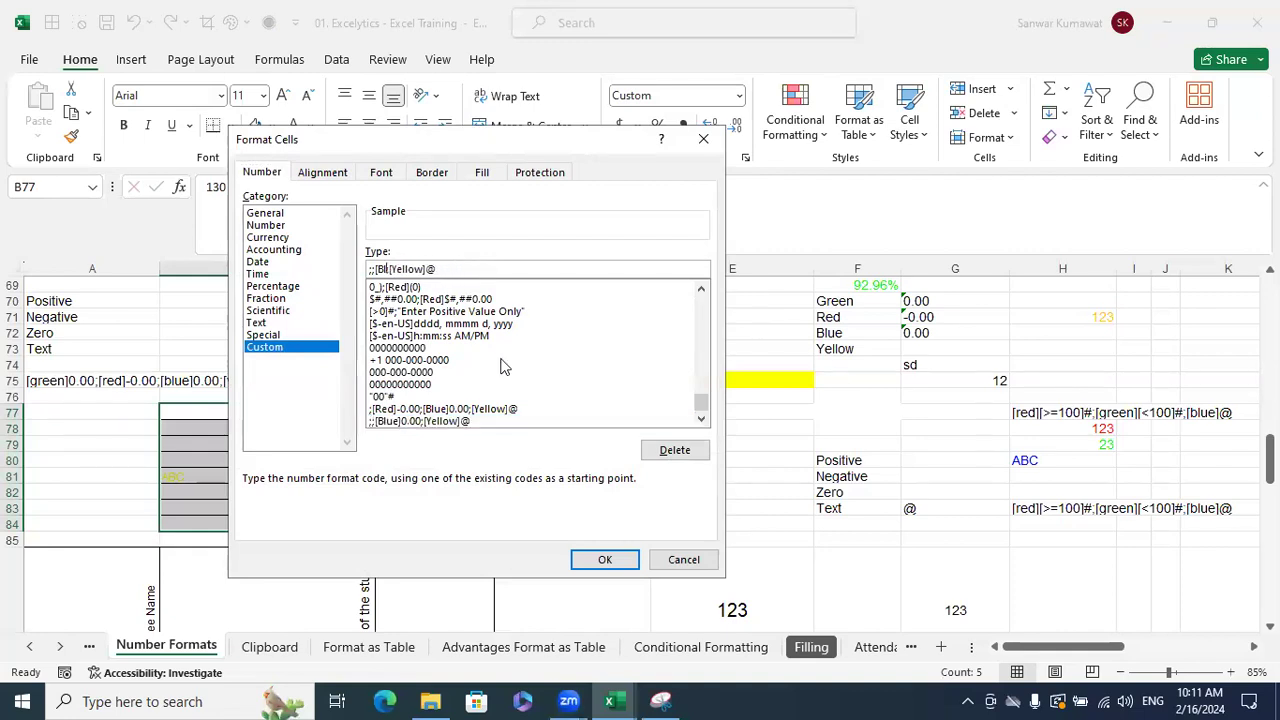
pyautogui.press('BackSpace')
pyautogui.write(';')
pyautogui.press('BackSpace')
pyautogui.press('BackSpace')
pyautogui.press('BackSpace')
pyautogui.press('BackSpace')
pyautogui.press('BackSpace')
pyautogui.press('BackSpace')
pyautogui.press('BackSpace')
pyautogui.press('BackSpace')
pyautogui.press('BackSpace')
pyautogui.click(603, 559)
pyautogui.click(598, 492)
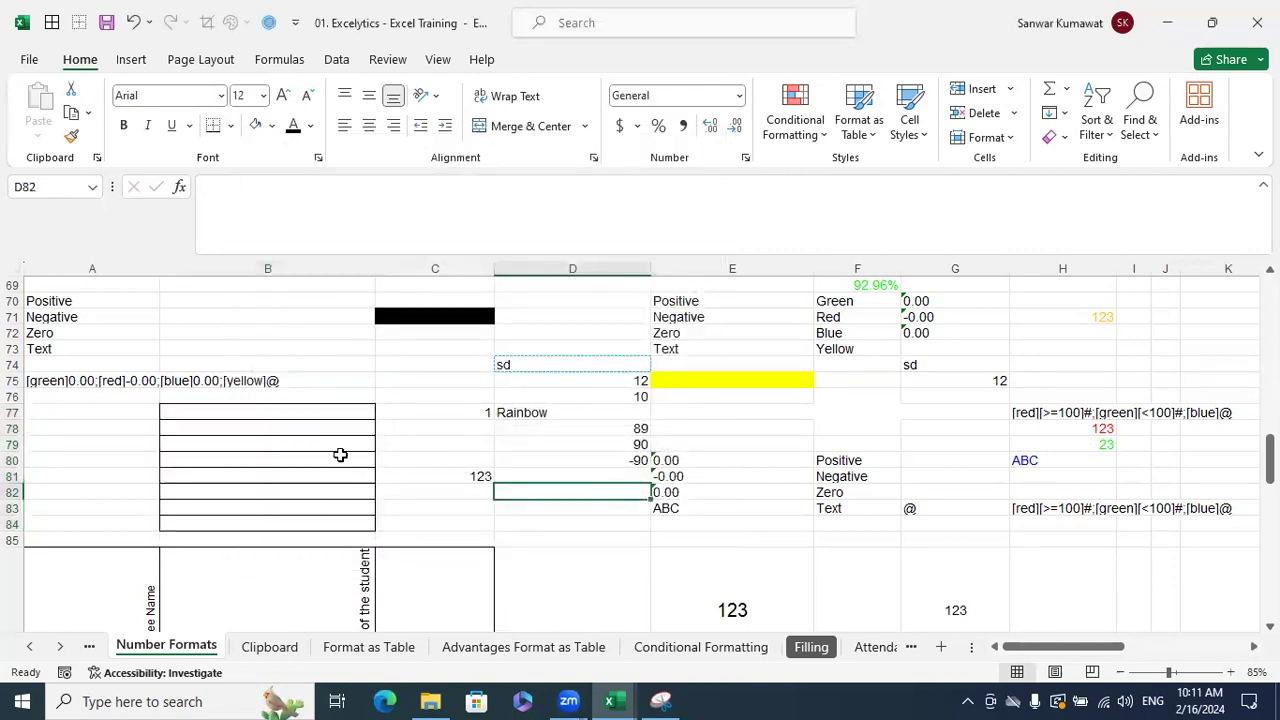
# - Enter 123, -123, 0 and abc into B77:B80, all displaying blank
pyautogui.click(312, 413)
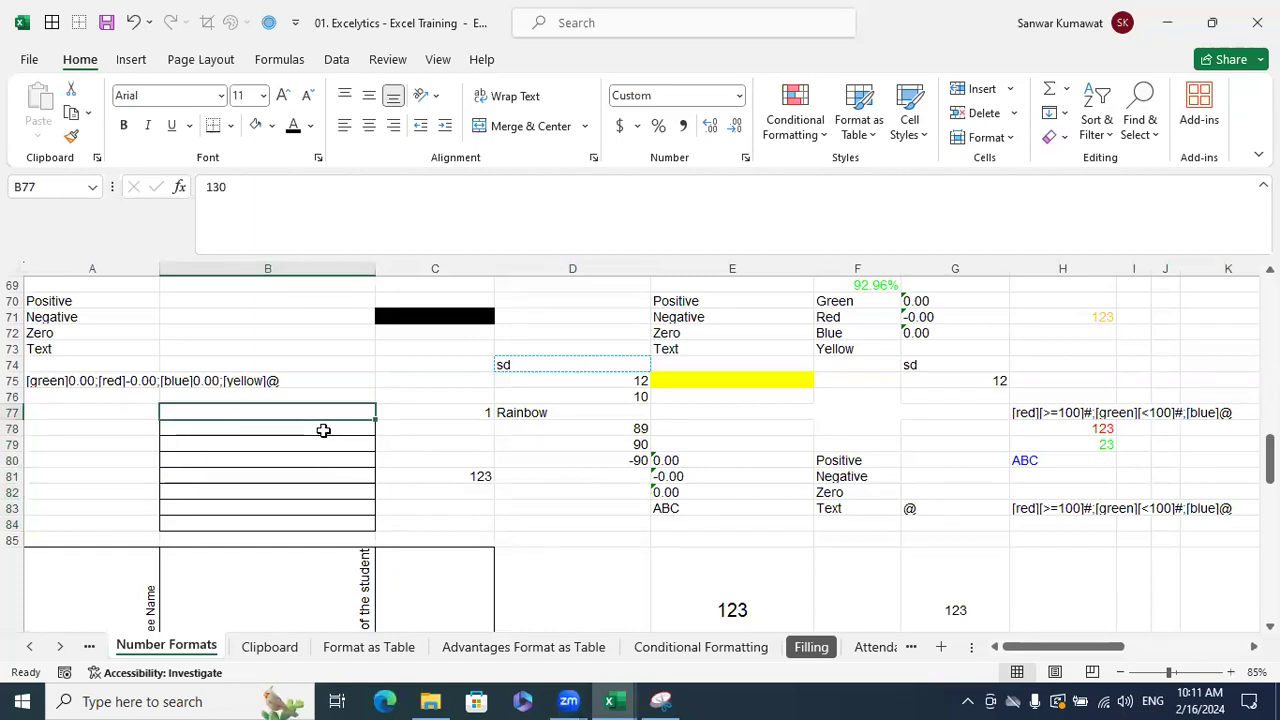
pyautogui.write('123')
pyautogui.press('Return')
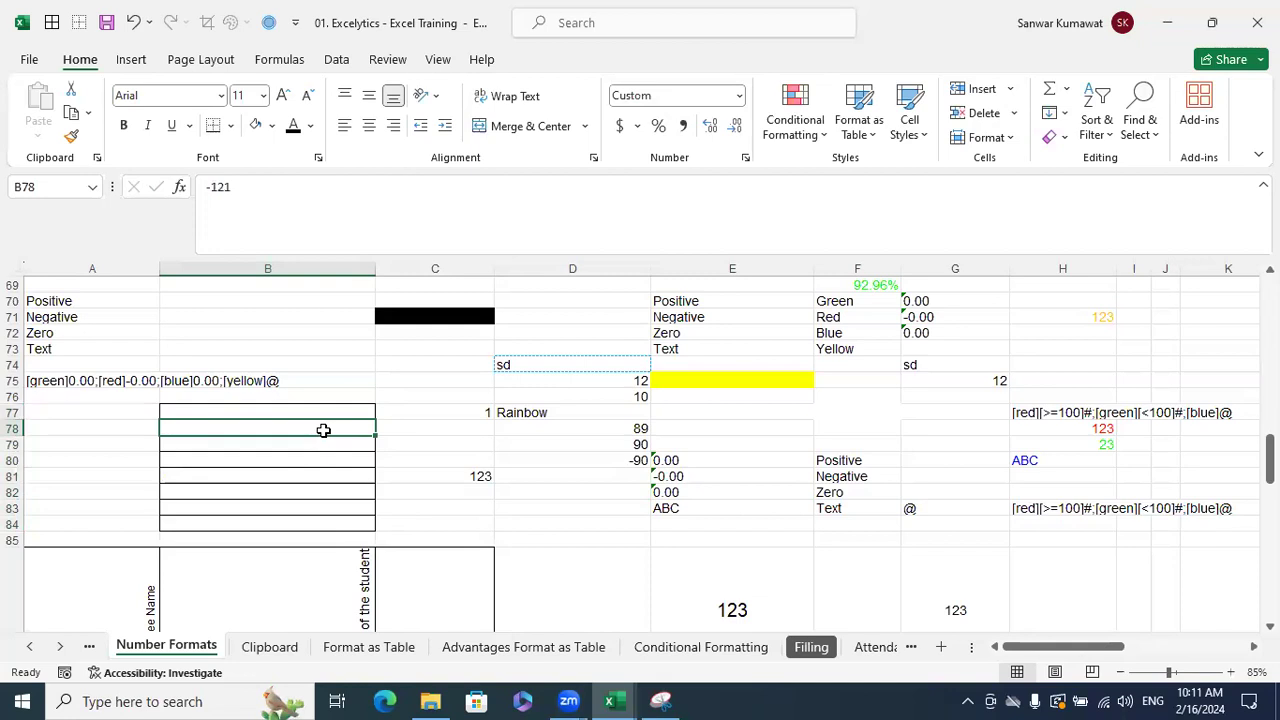
pyautogui.write('-123')
pyautogui.press('Return')
pyautogui.write('0')
pyautogui.press('Return')
pyautogui.write('abc')
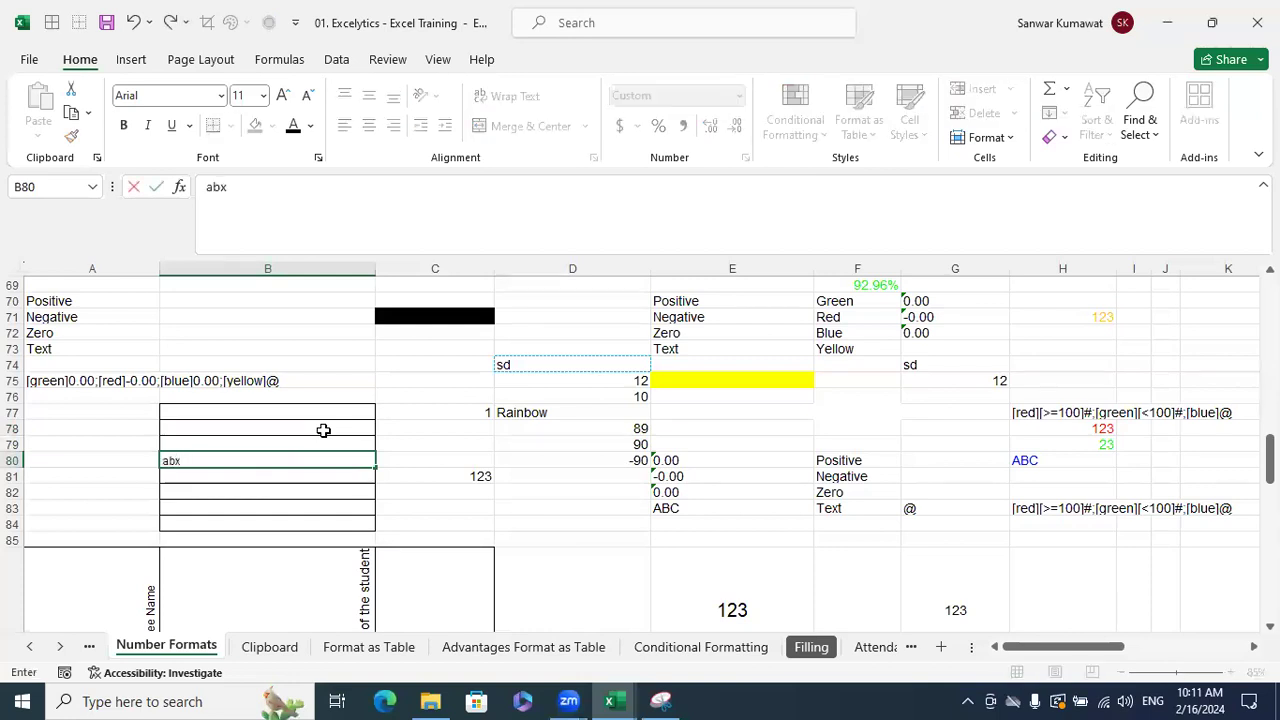
pyautogui.press('Return')
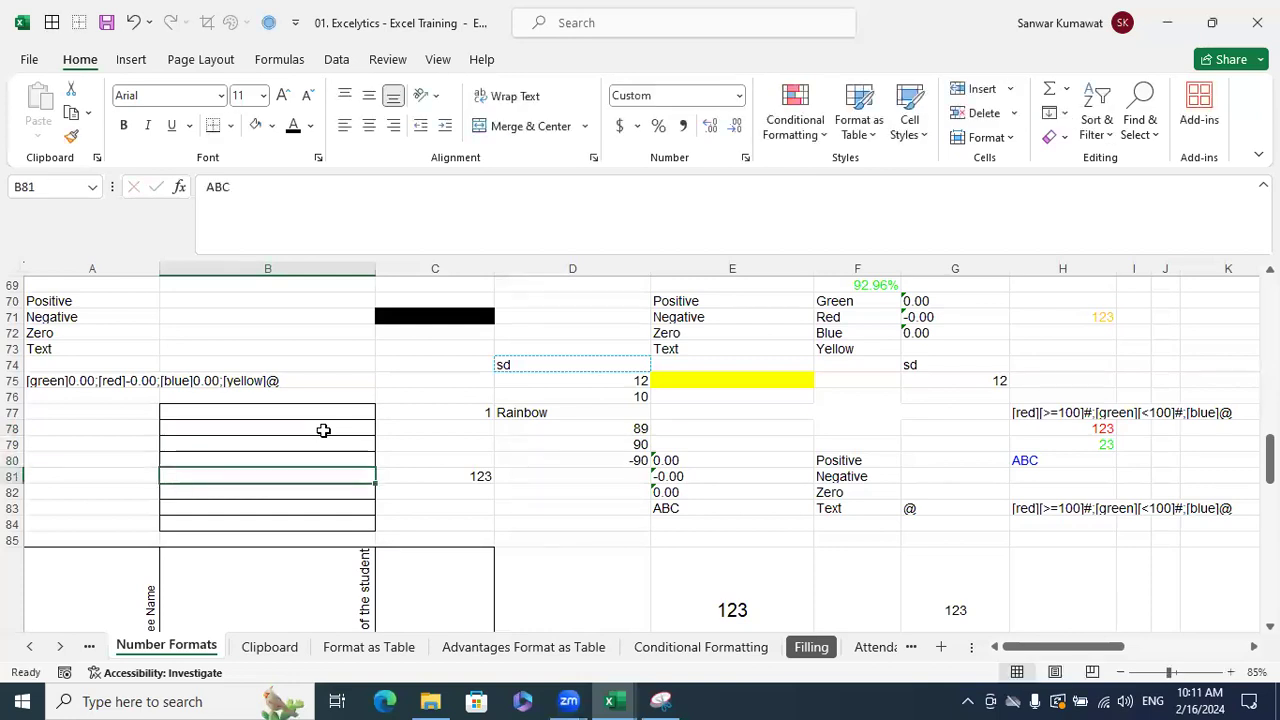
pyautogui.click(612, 701)
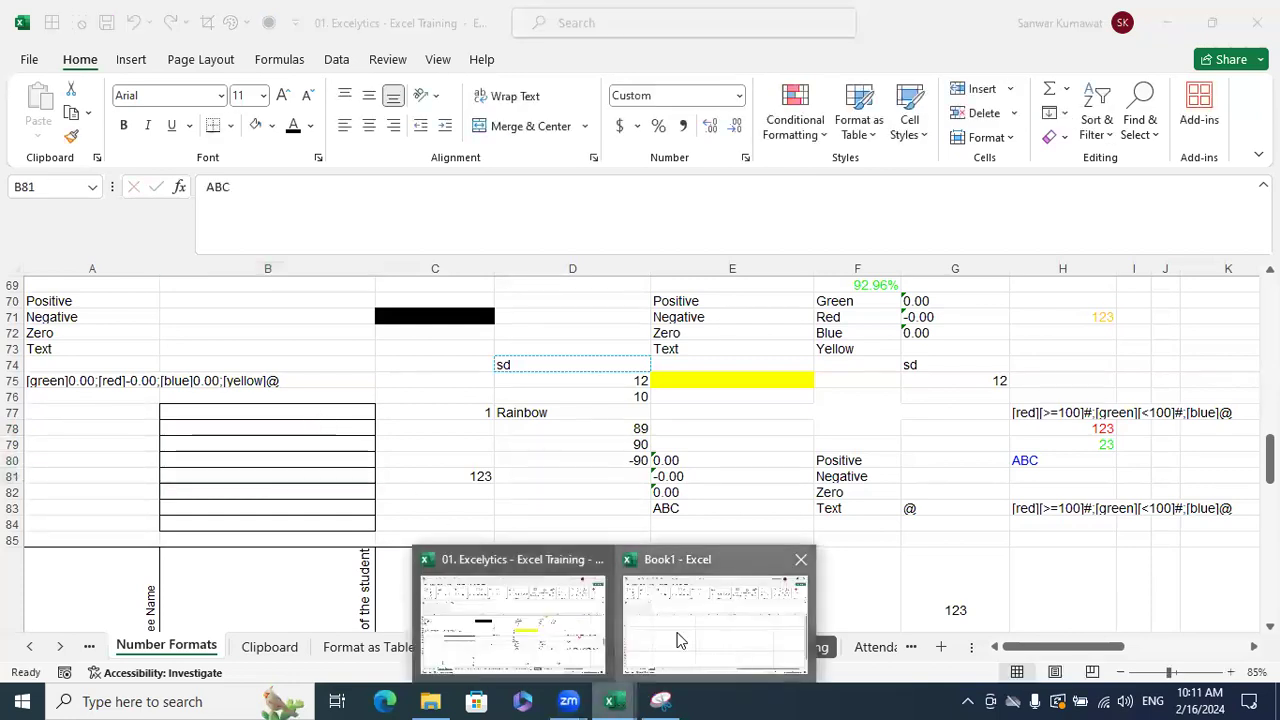
# - In Book1, add Sheet3 and apply the ;;; custom format to the whole sheet
pyautogui.click(677, 640)
pyautogui.click(274, 648)
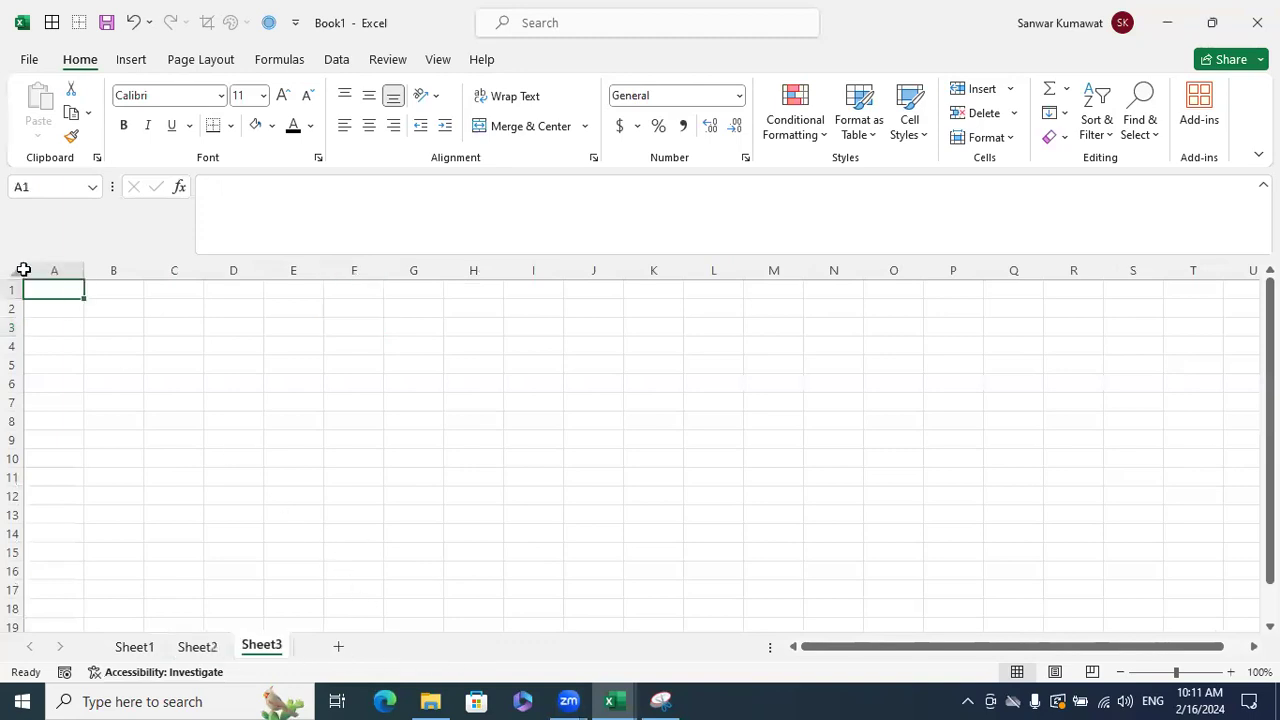
pyautogui.click(23, 270)
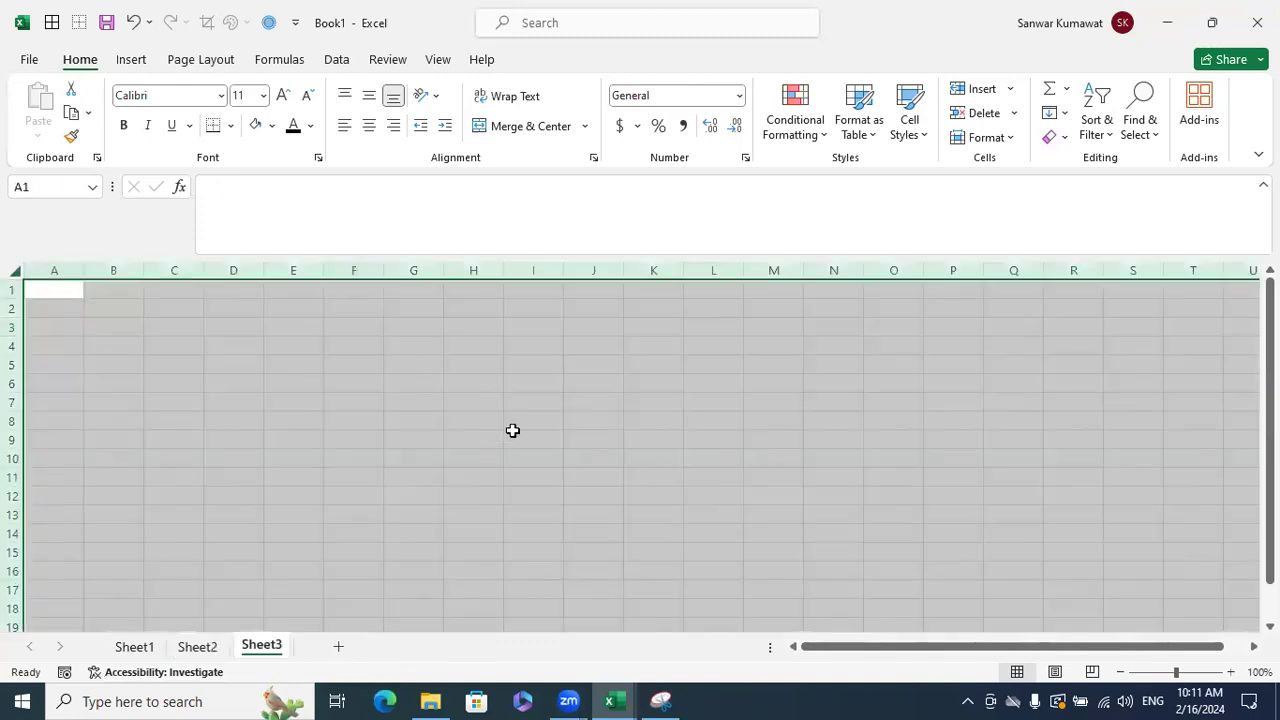
pyautogui.hotkey('ctrl', '1')
pyautogui.click(300, 346)
pyautogui.doubleClick(407, 269)
pyautogui.write(';;;')
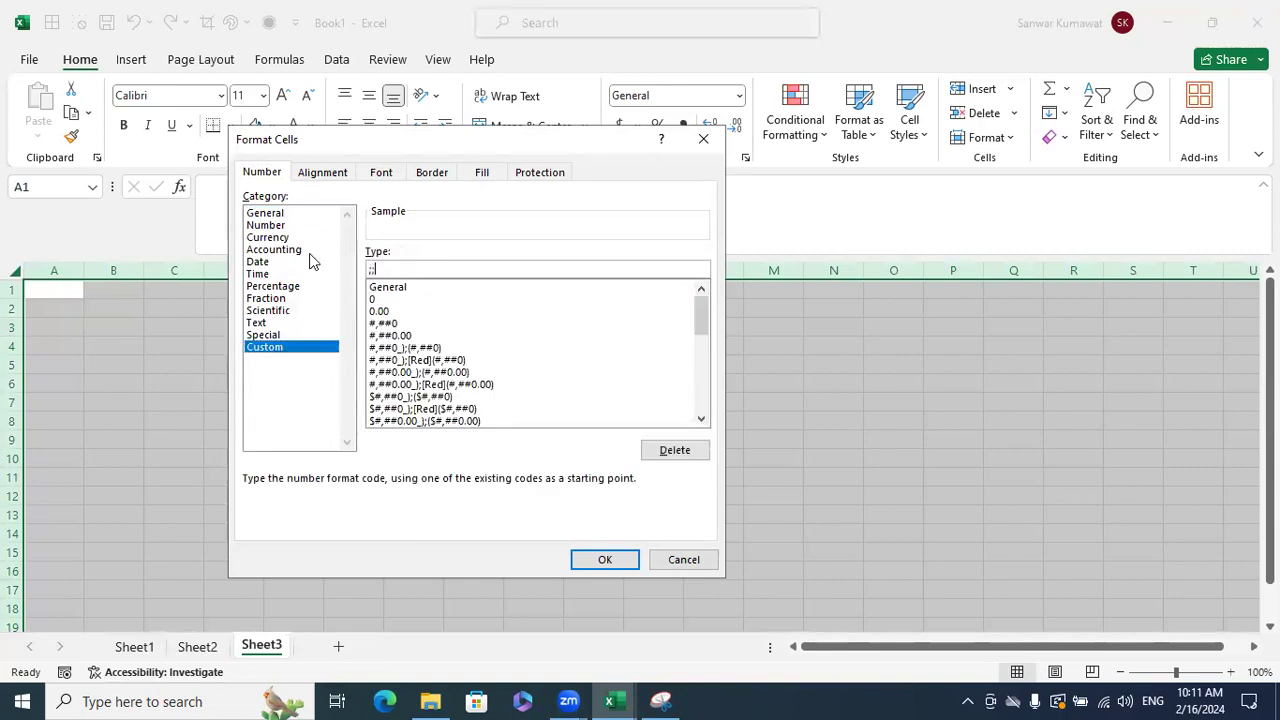
pyautogui.click(604, 558)
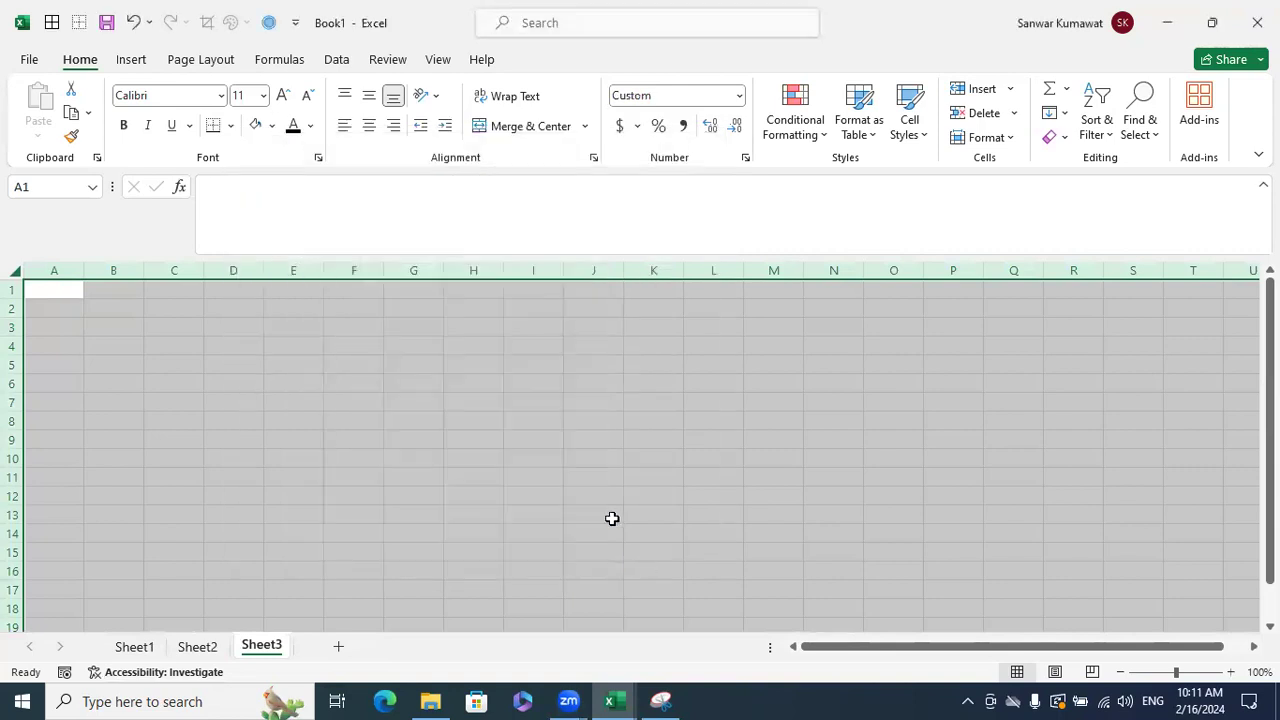
pyautogui.click(605, 512)
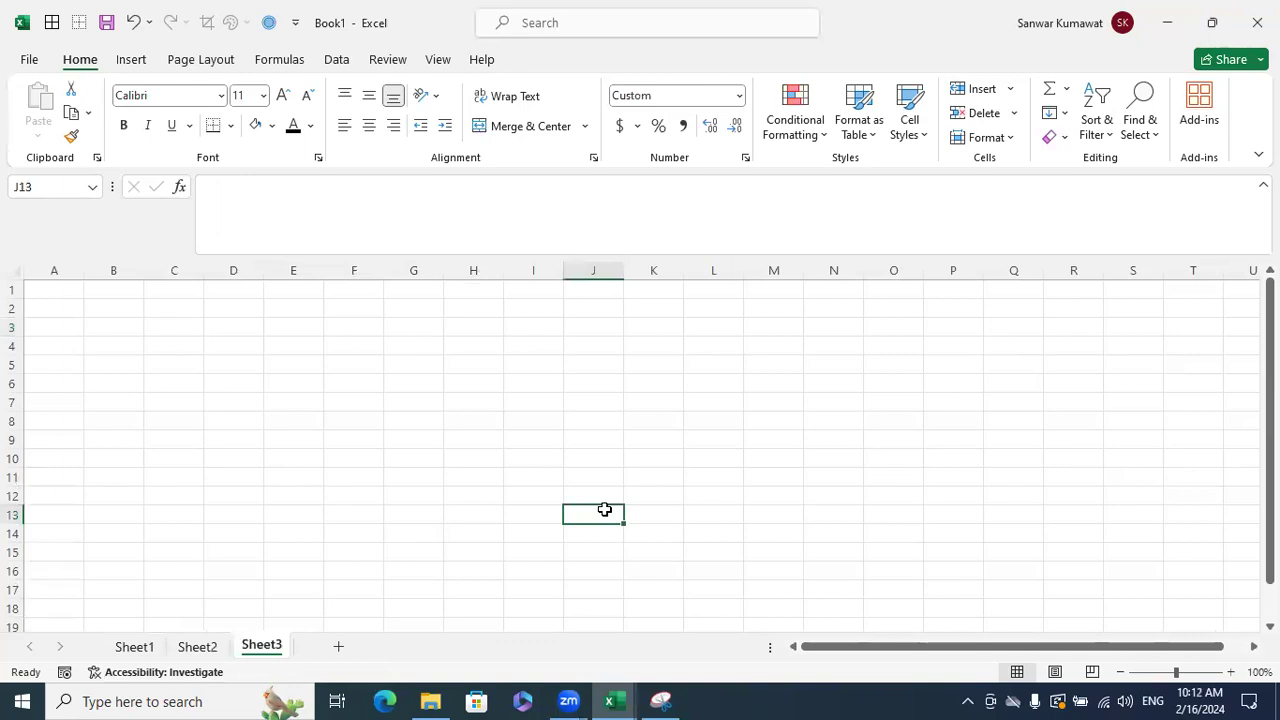
# - Enter 123 in G3 and abc in K8 on Sheet3
pyautogui.click(416, 323)
pyautogui.write('113')
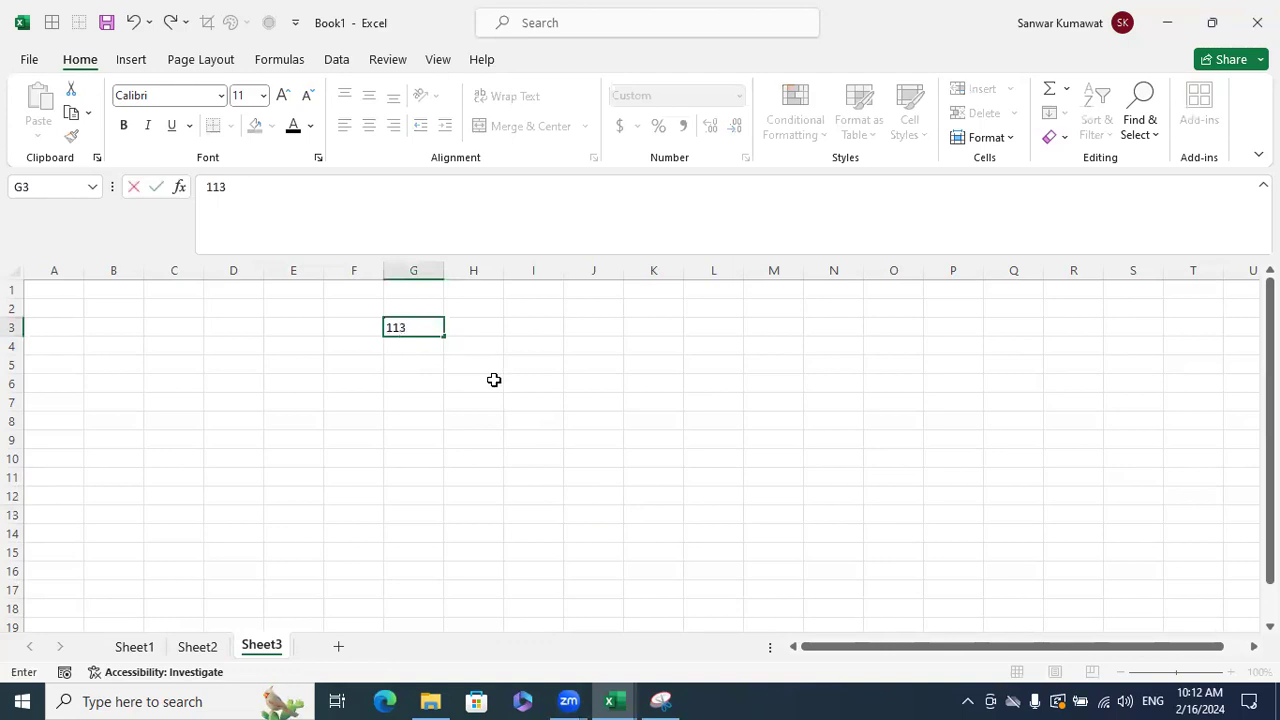
pyautogui.press('BackSpace')
pyautogui.press('BackSpace')
pyautogui.write('23')
pyautogui.press('Return')
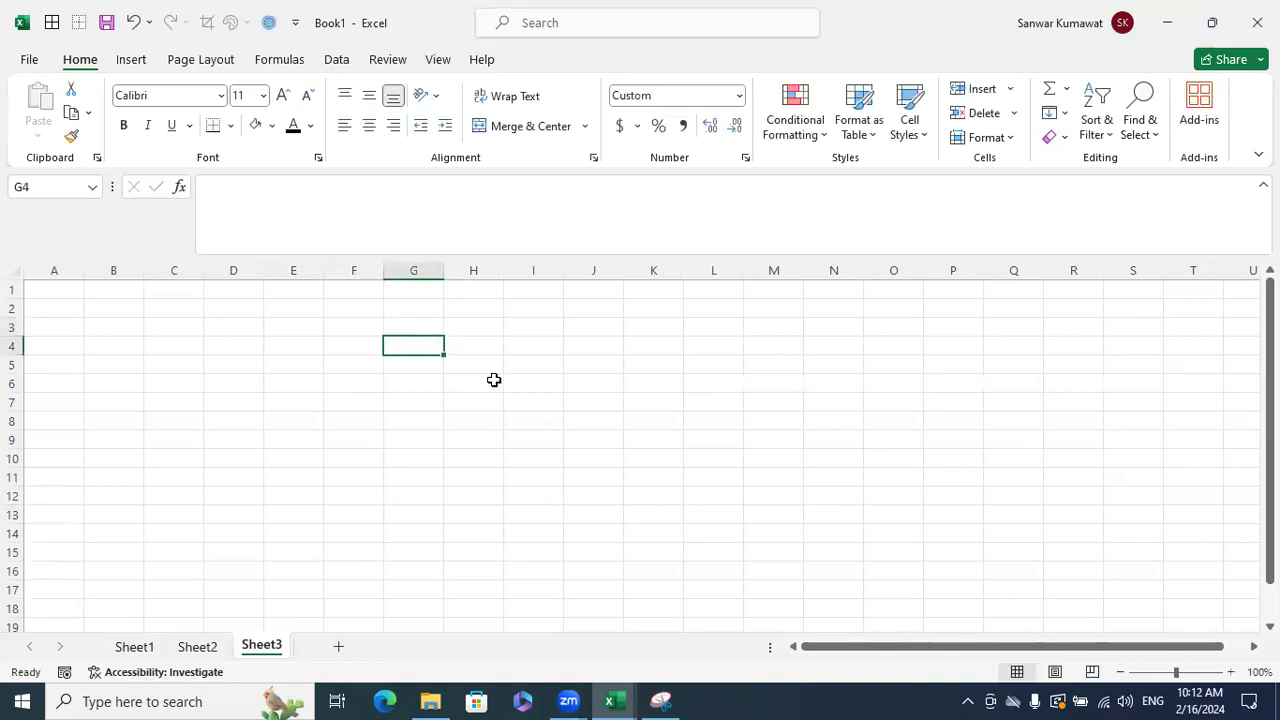
pyautogui.click(545, 418)
pyautogui.click(652, 419)
pyautogui.write('abc')
pyautogui.press('Escape')
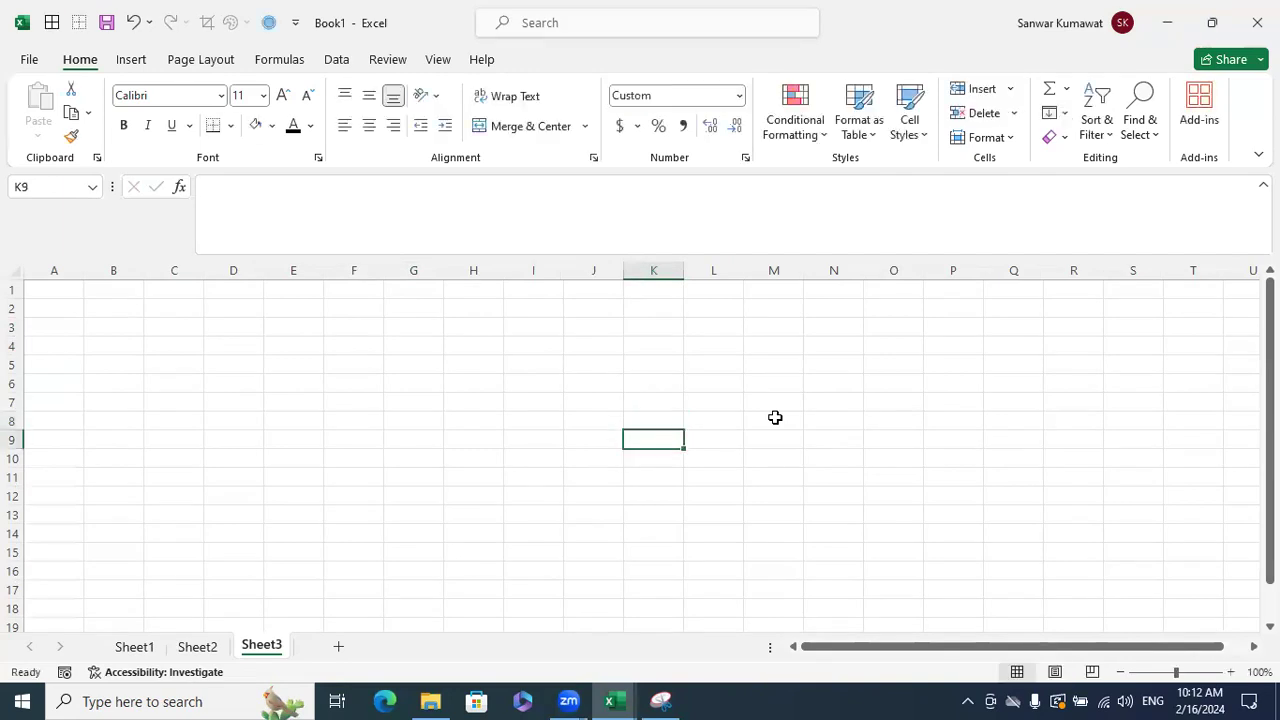
# - Enter 0 in N6 and the formula =Q5 in Q6, both hidden
pyautogui.click(834, 380)
pyautogui.press('Return')
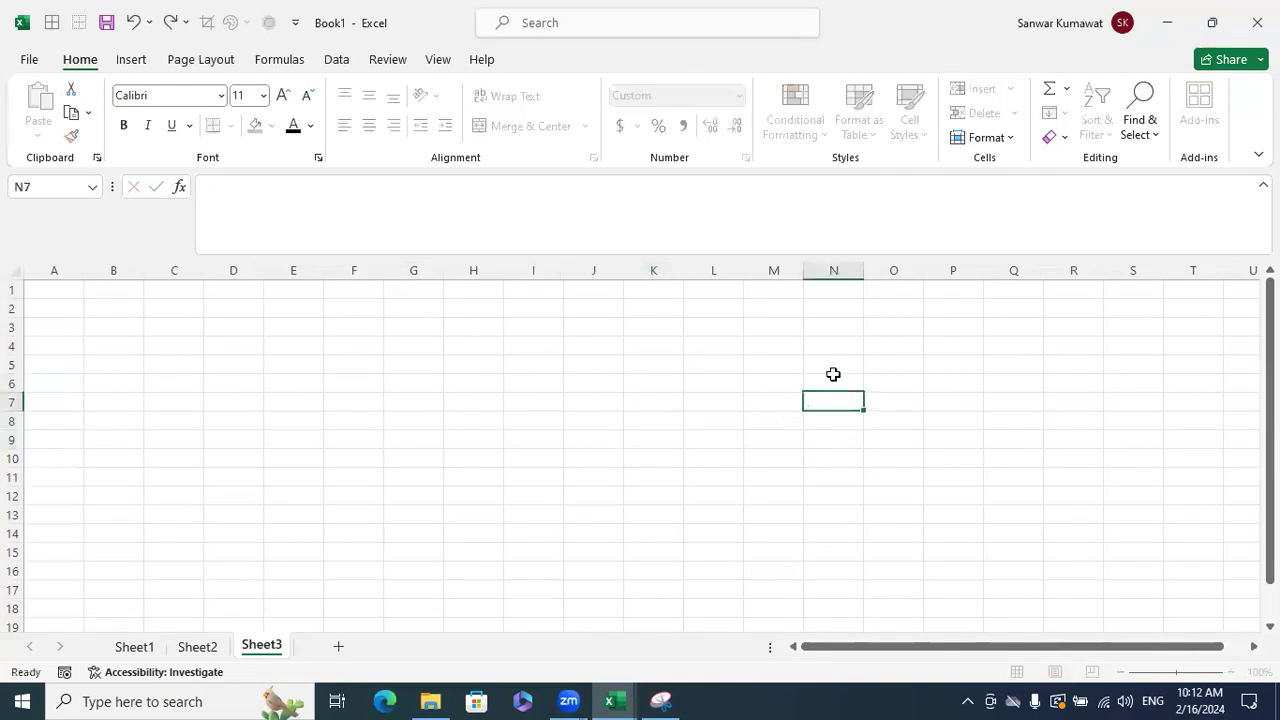
pyautogui.click(998, 376)
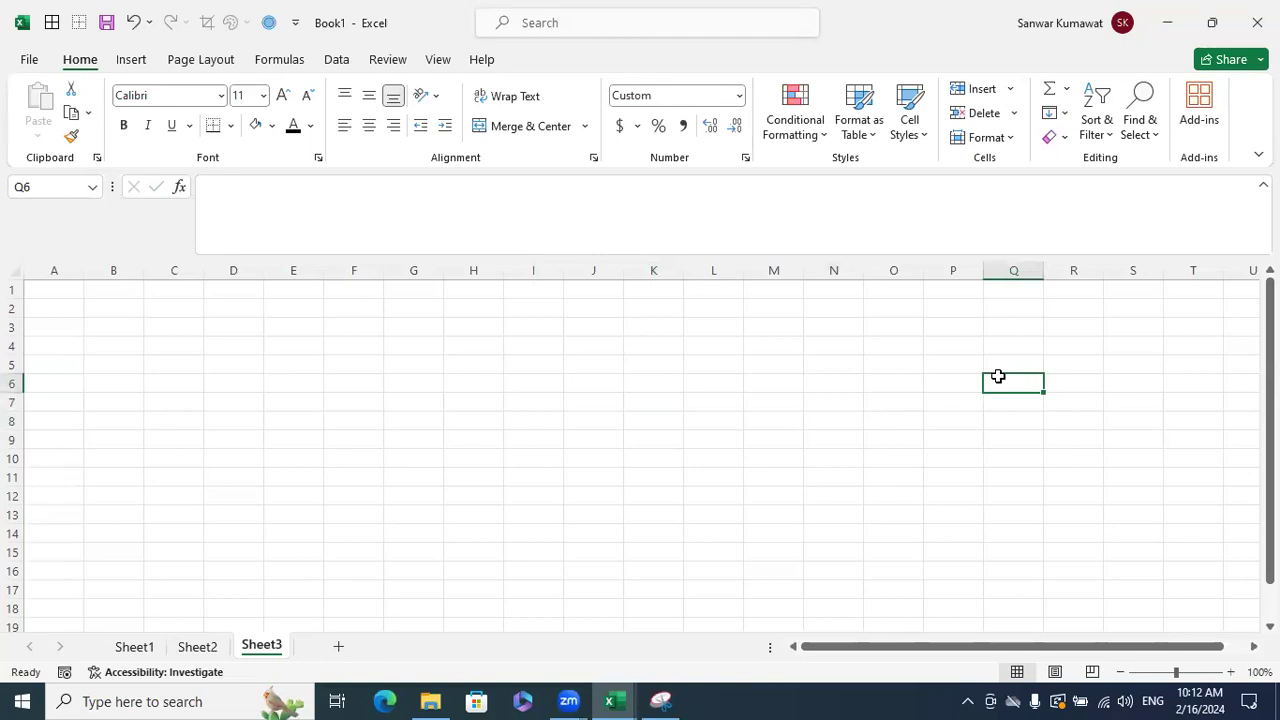
pyautogui.write('=Q5')
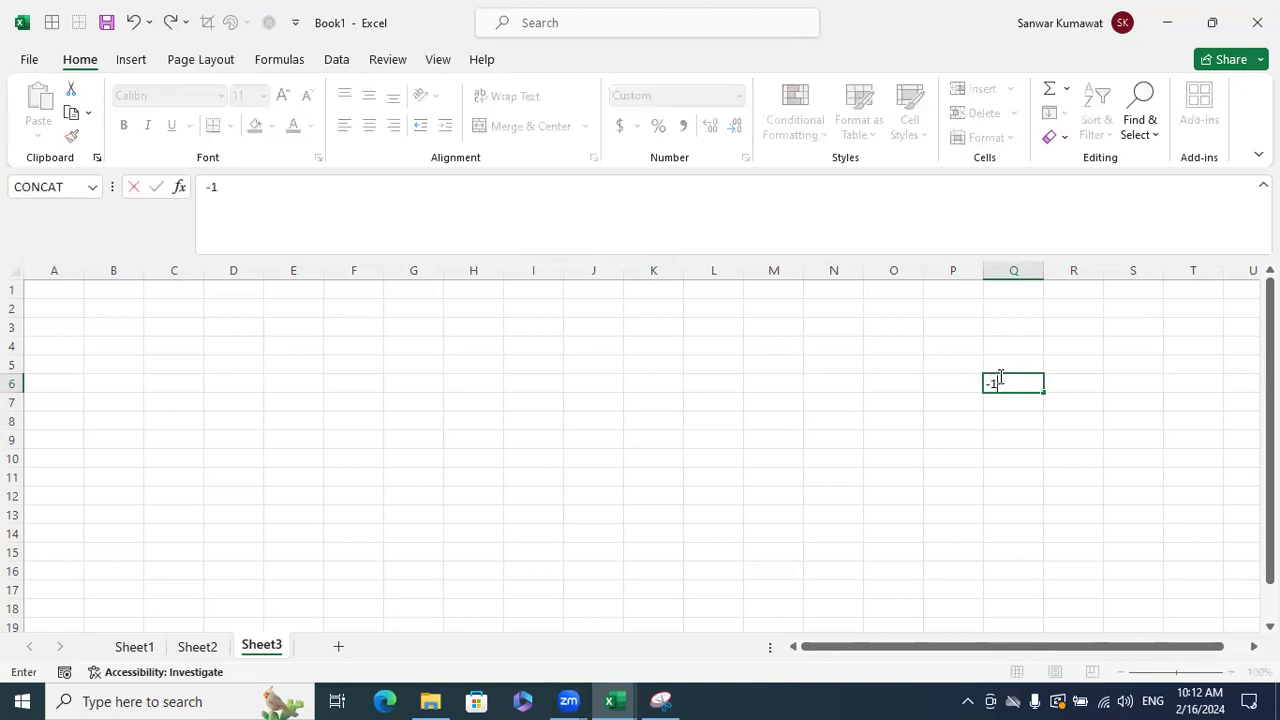
pyautogui.press('Return')
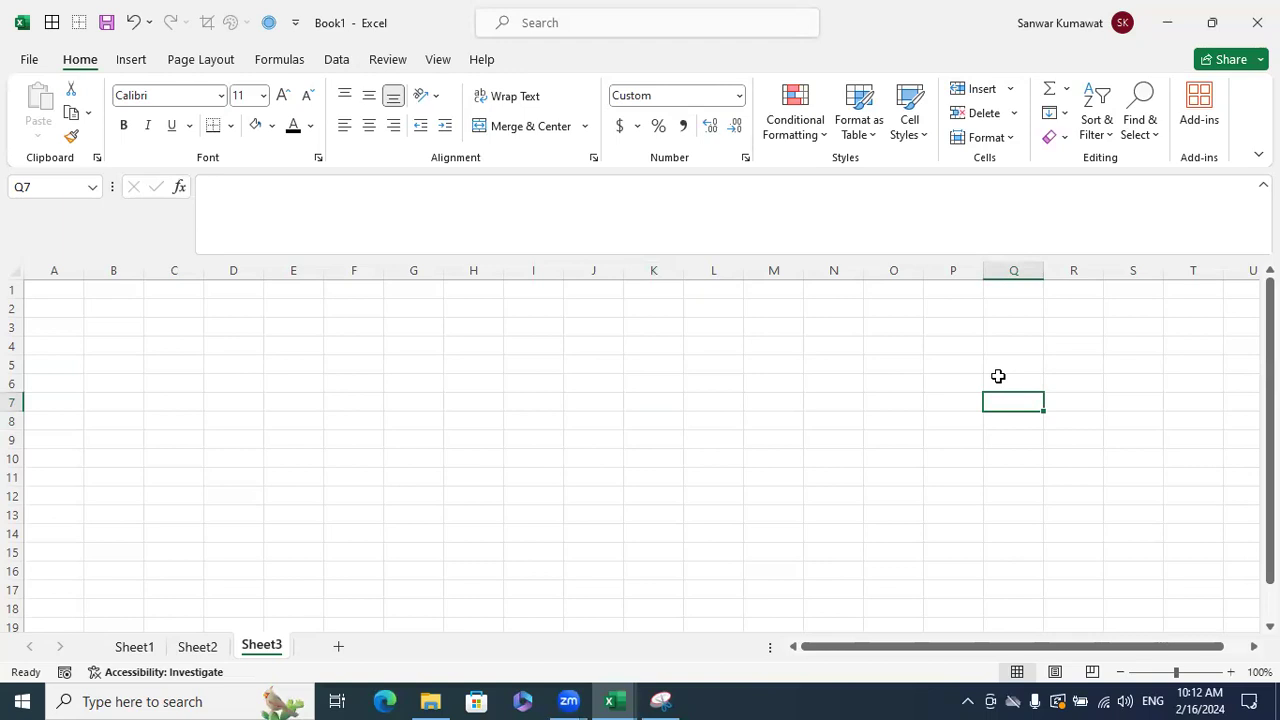
pyautogui.click(998, 377)
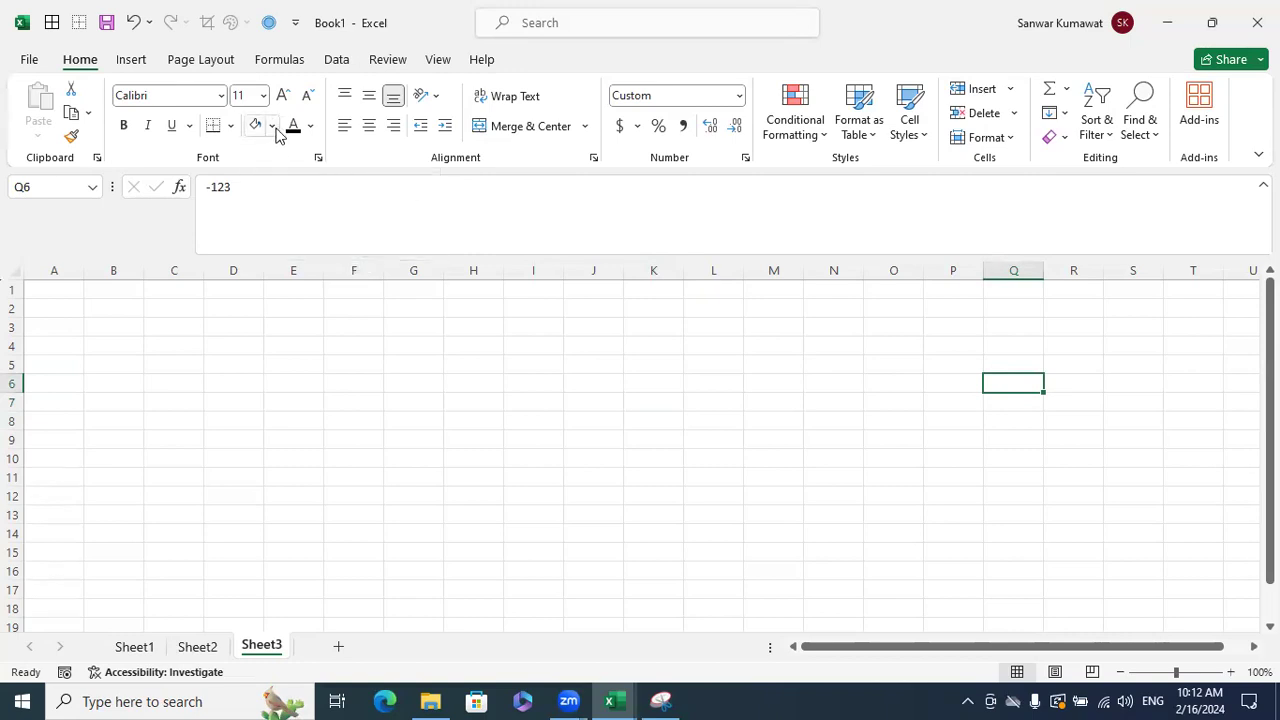
# - Enter 123 in F10 on Sheet2, then return to Sheet3
pyautogui.click(196, 648)
pyautogui.click(339, 455)
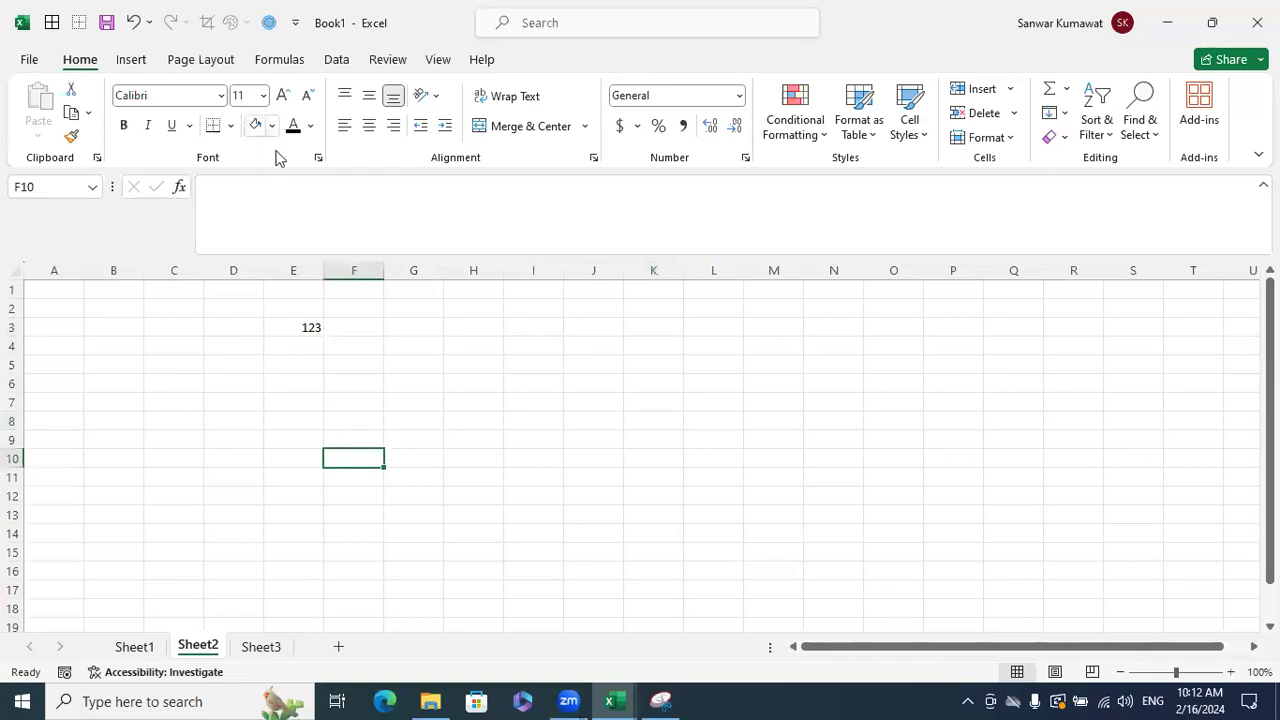
pyautogui.write('123')
pyautogui.click(494, 470)
pyautogui.click(363, 460)
pyautogui.click(262, 646)
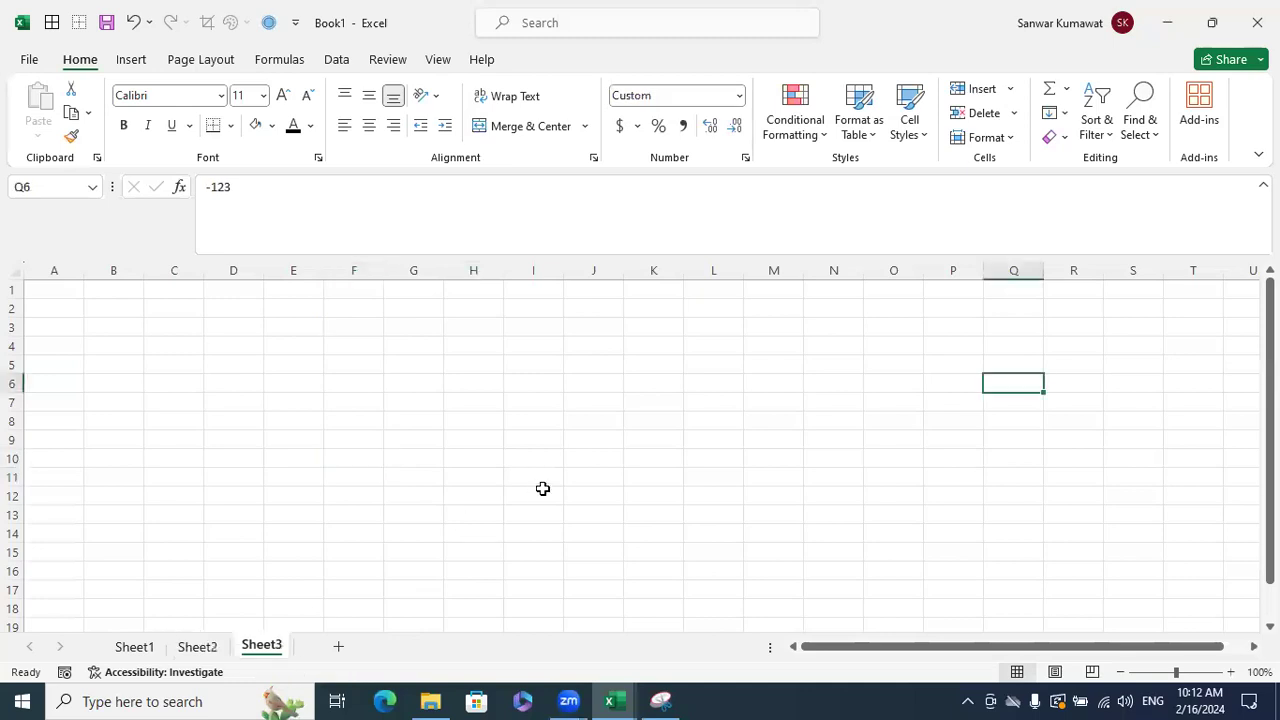
pyautogui.click(542, 488)
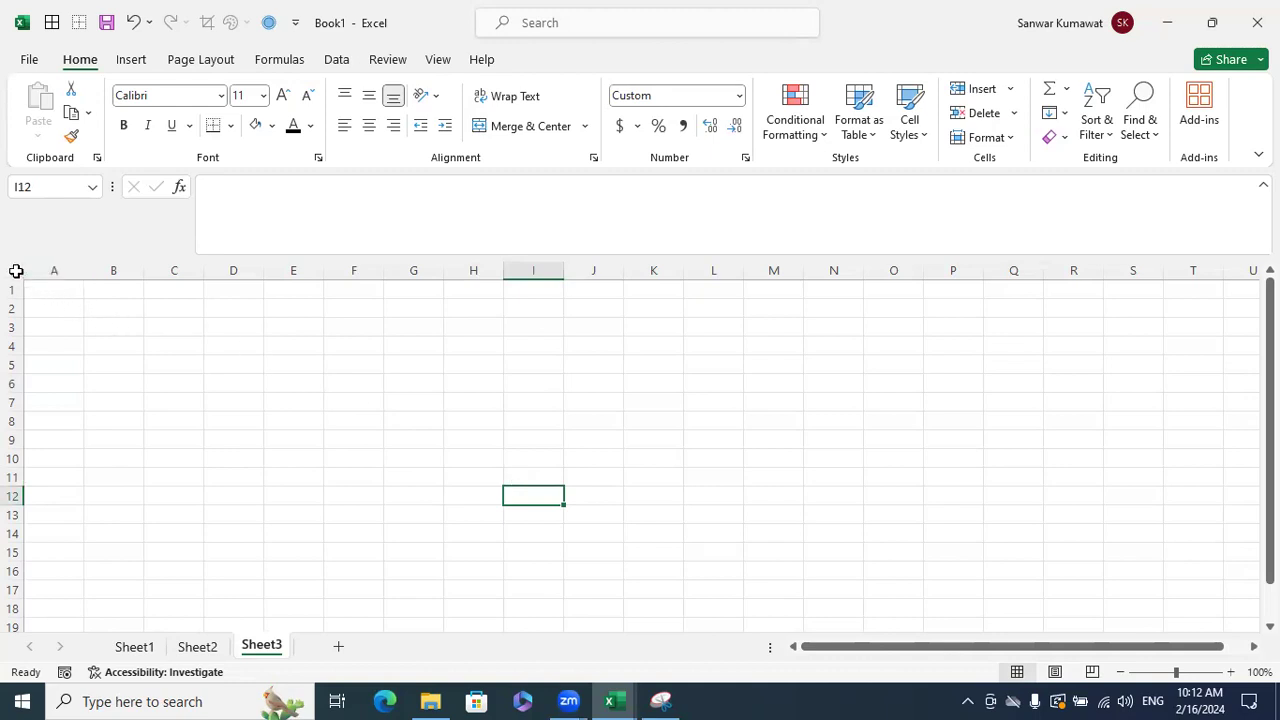
# - Clear the ;;; custom format from Sheet3 so its values reappear
pyautogui.click(16, 271)
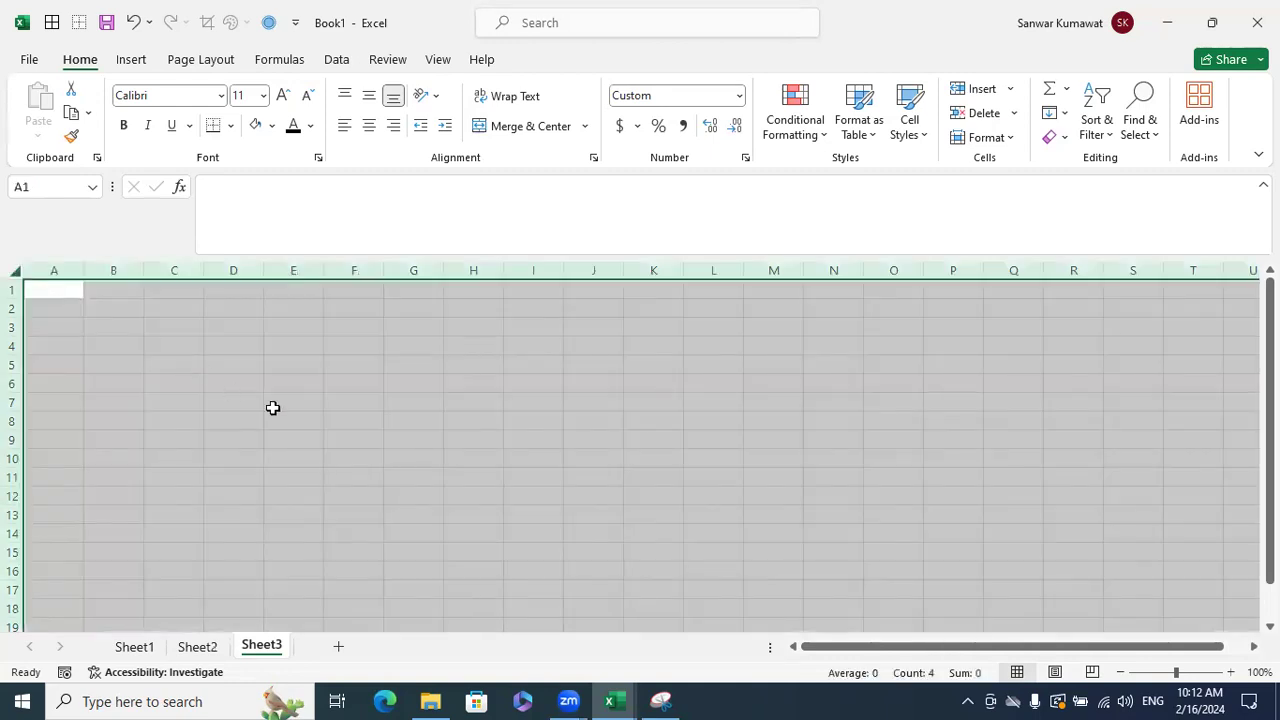
pyautogui.hotkey('ctrl', '1')
pyautogui.click(422, 269)
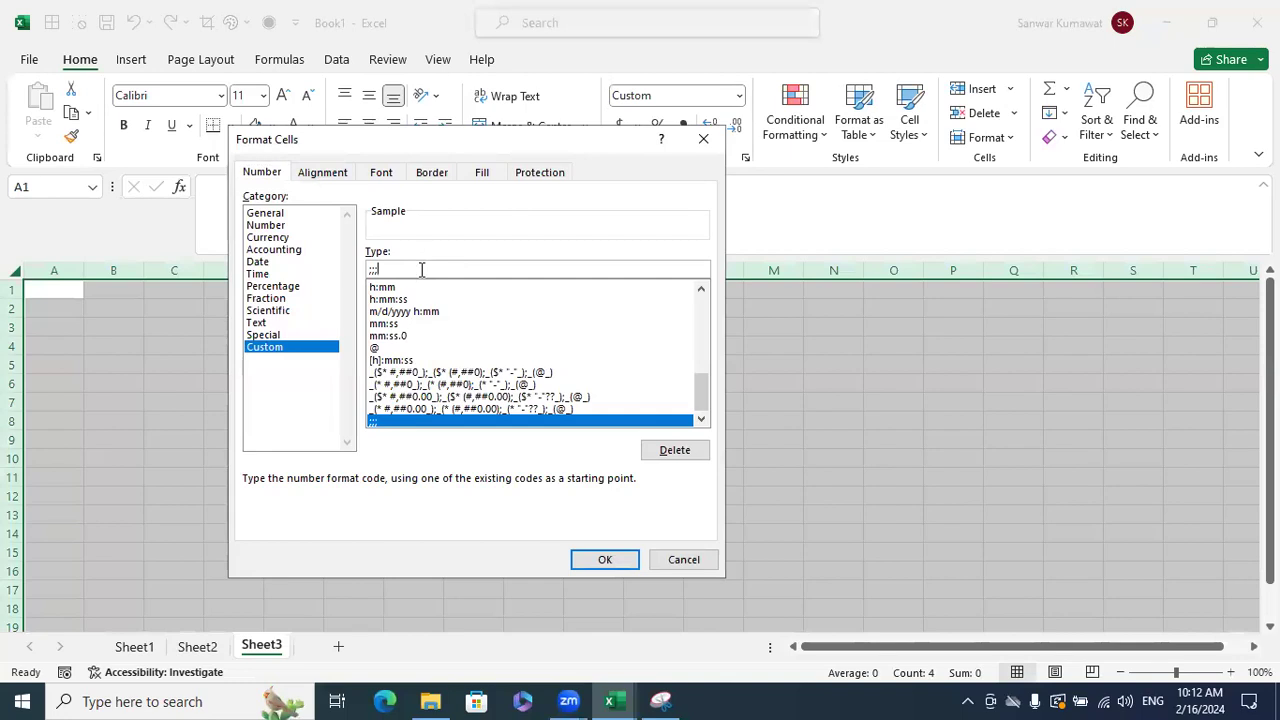
pyautogui.press('BackSpace')
pyautogui.press('BackSpace')
pyautogui.press('BackSpace')
pyautogui.click(605, 559)
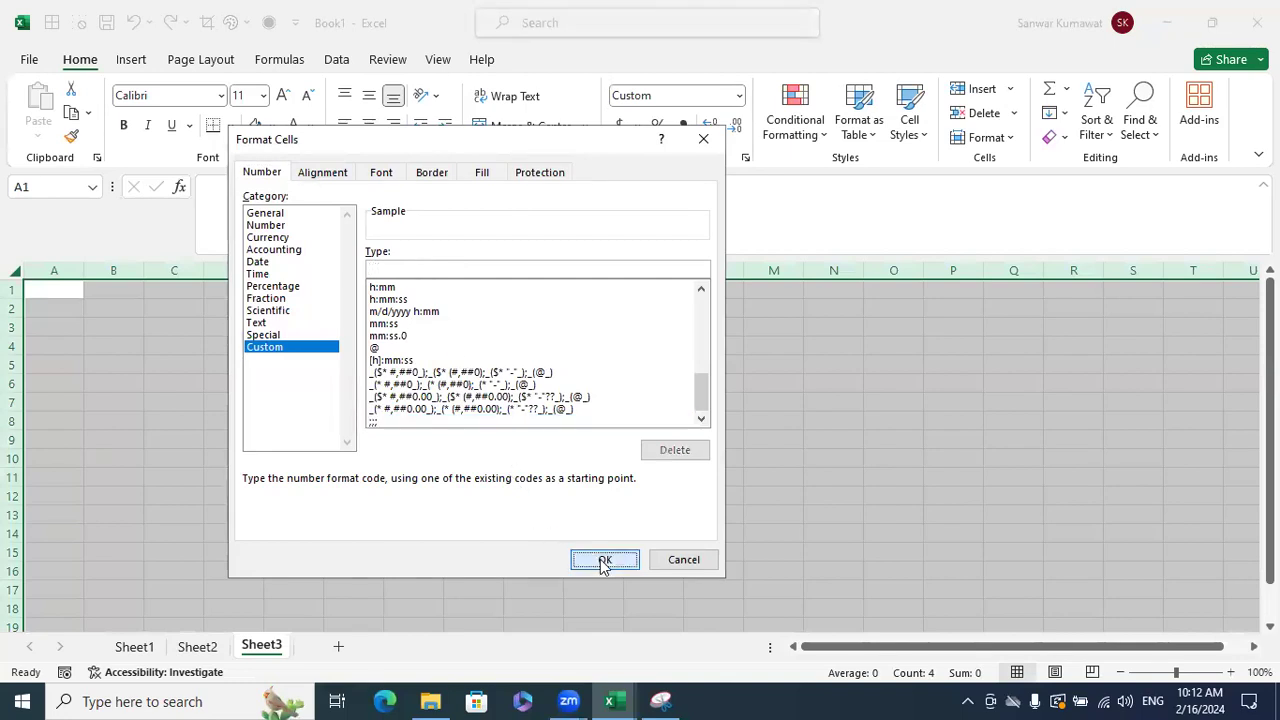
pyautogui.click(642, 540)
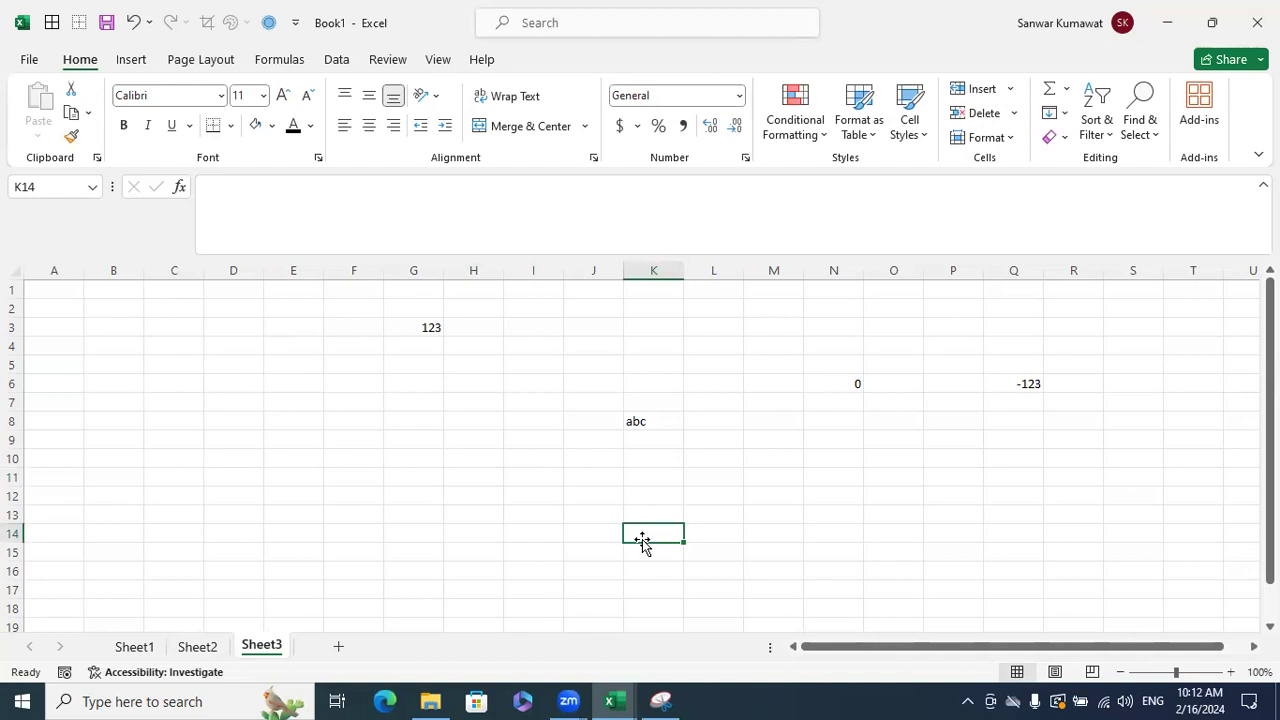
# - Switch back to the Excelytics training workbook and select E83
pyautogui.click(610, 480)
pyautogui.click(612, 701)
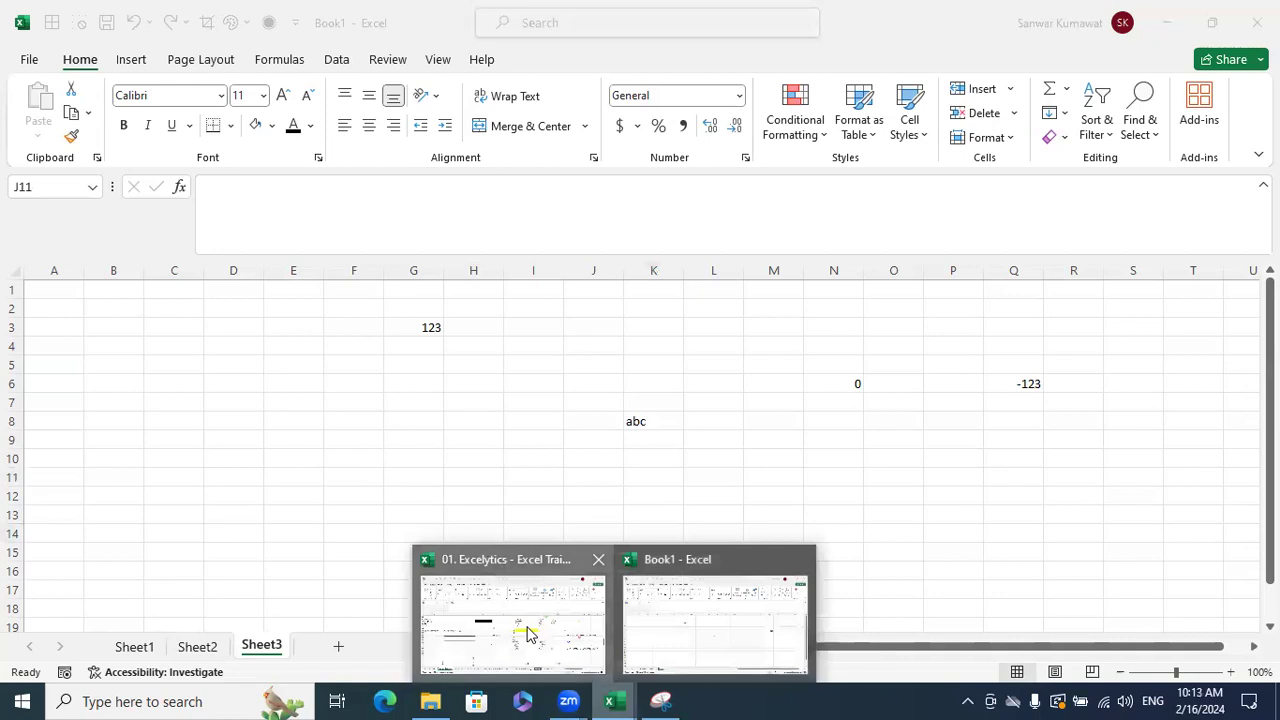
pyautogui.click(528, 633)
pyautogui.click(743, 500)
pyautogui.scroll(-3, 741, 503)
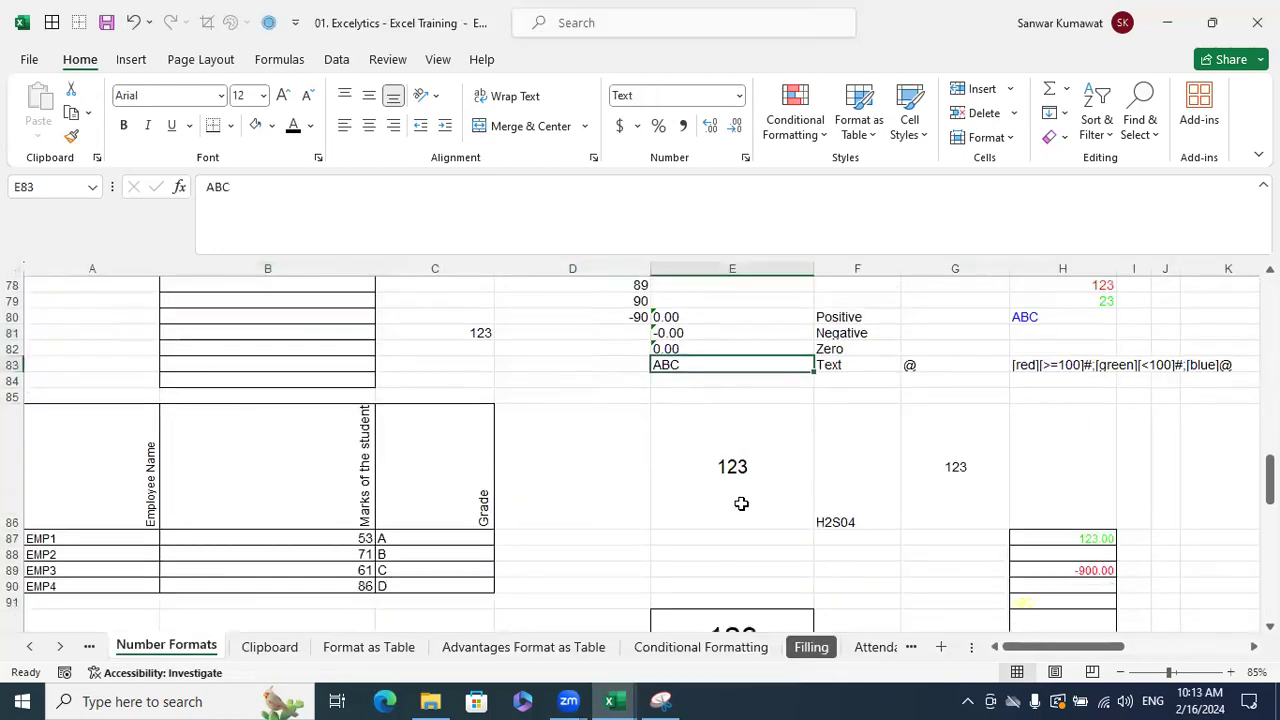
pyautogui.scroll(-1, 740, 500)
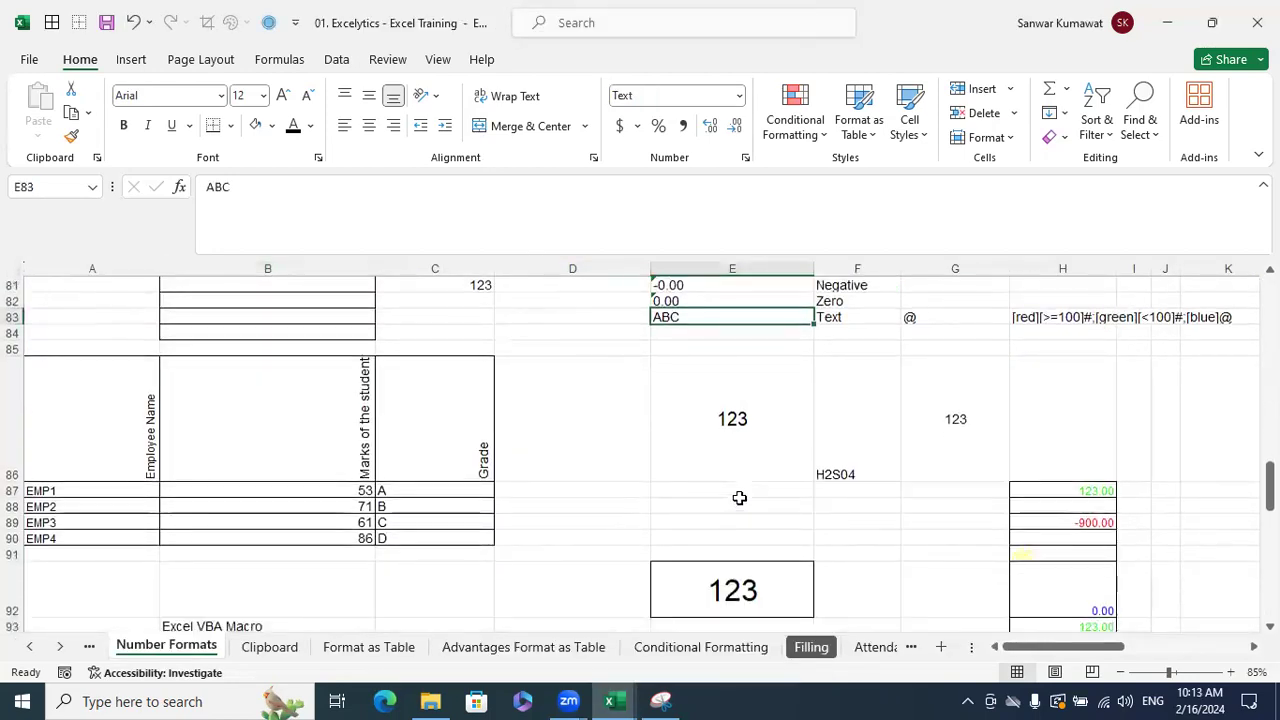
pyautogui.scroll(1, 739, 498)
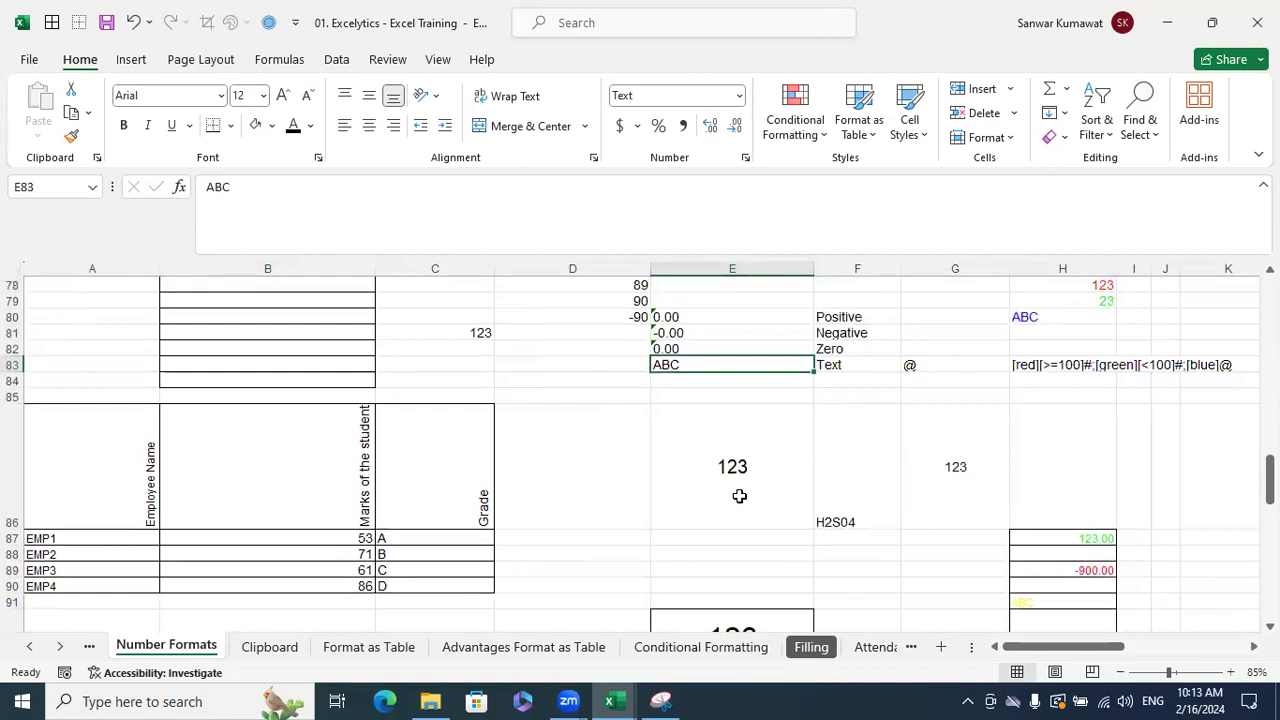
pyautogui.scroll(1, 739, 498)
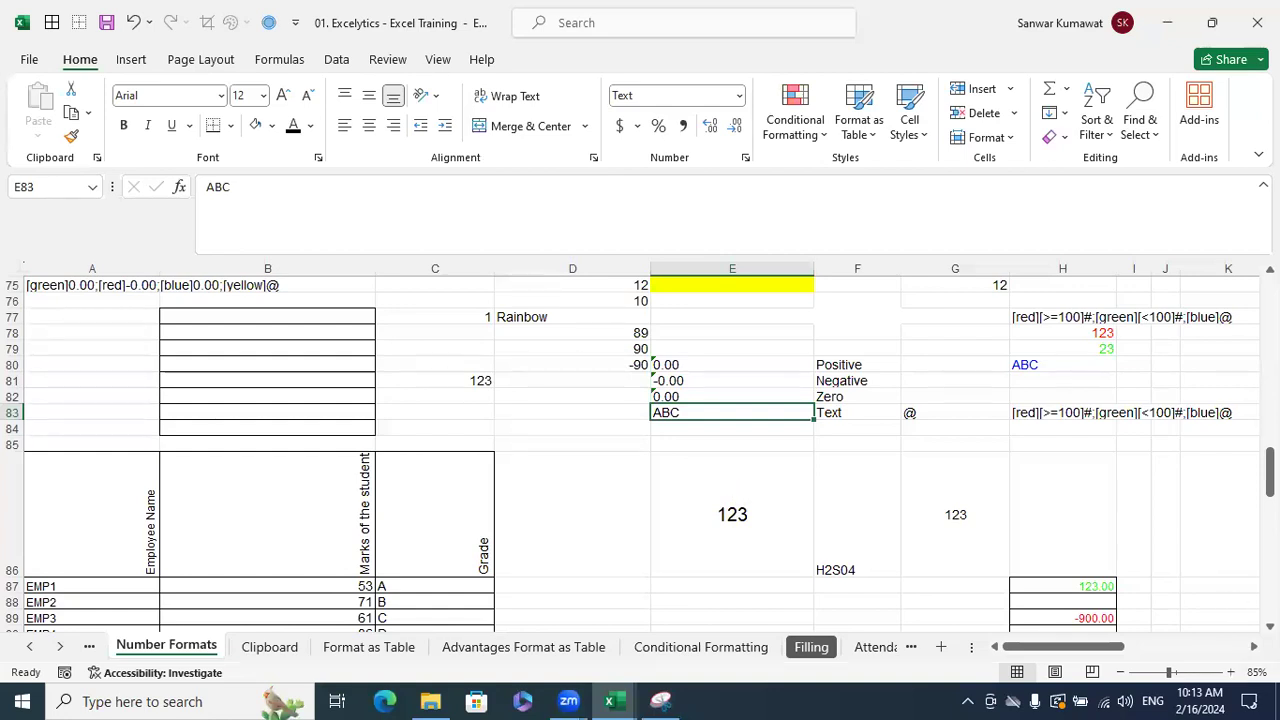
pyautogui.hscroll(3, 1000, 606)
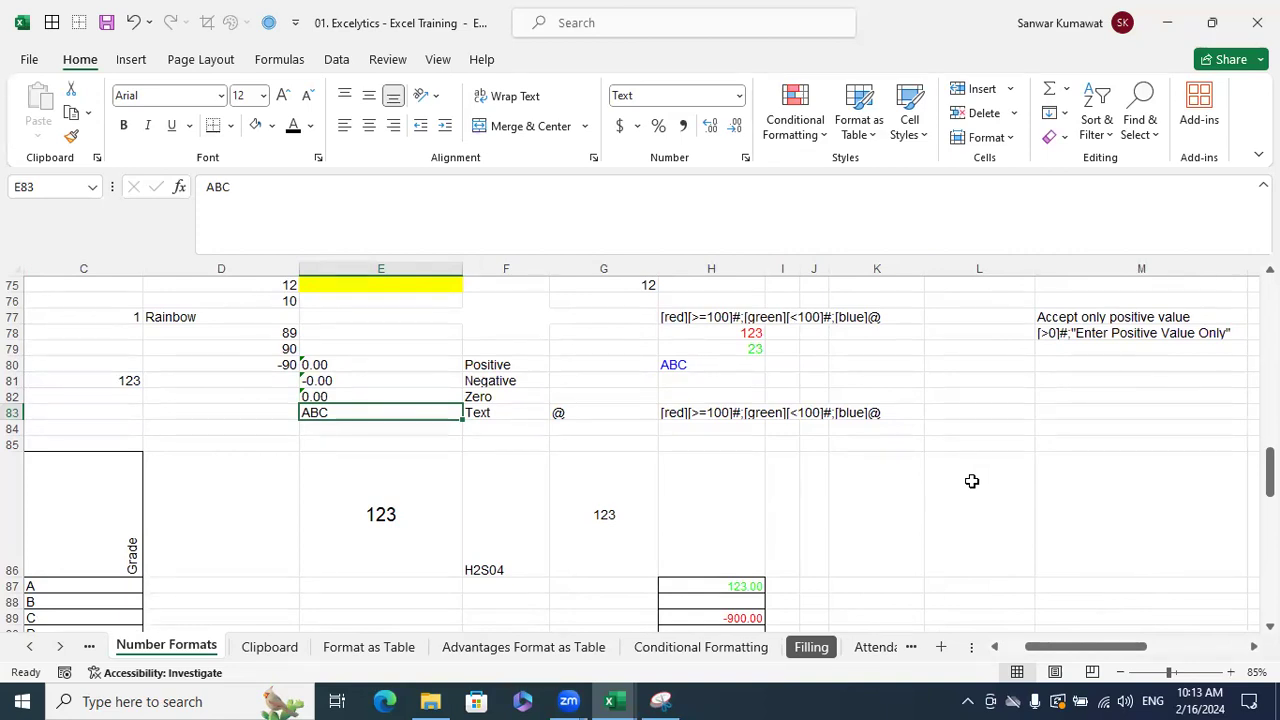
pyautogui.moveTo(1040, 650); pyautogui.dragTo(1012, 651)
pyautogui.scroll(1, 320, 354)
pyautogui.moveTo(323, 361); pyautogui.dragTo(334, 463)
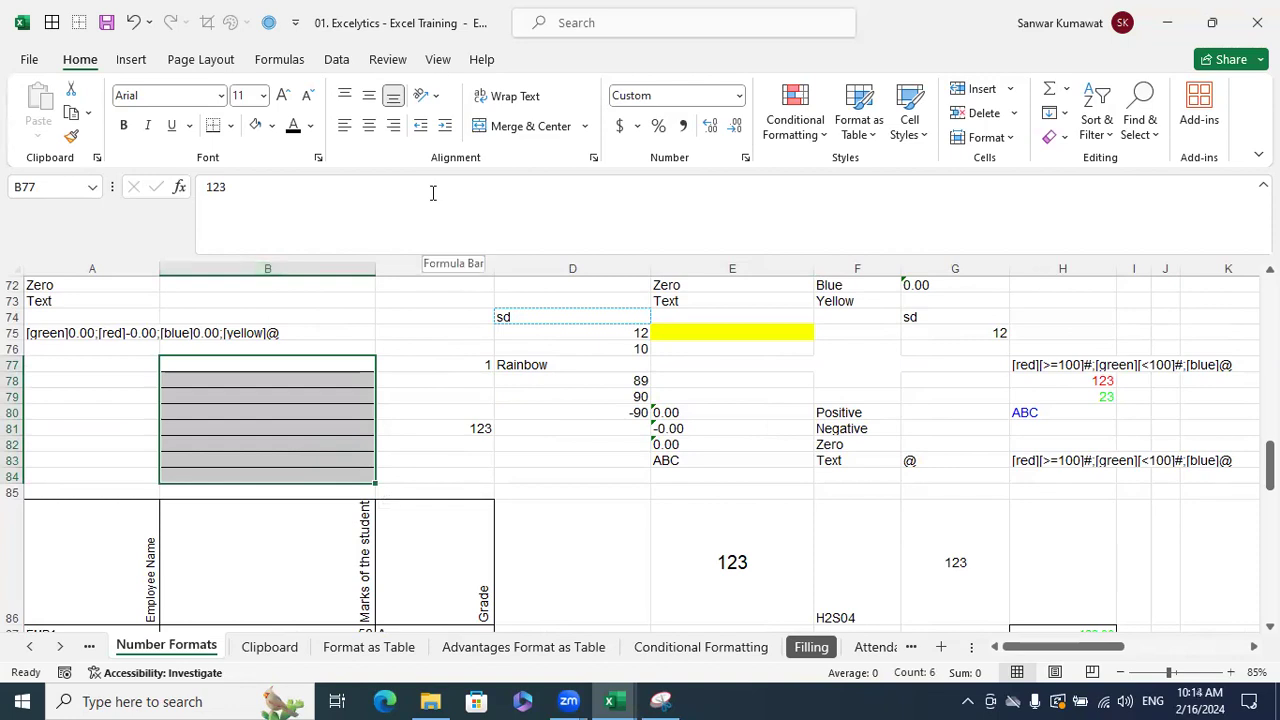
pyautogui.click(318, 157)
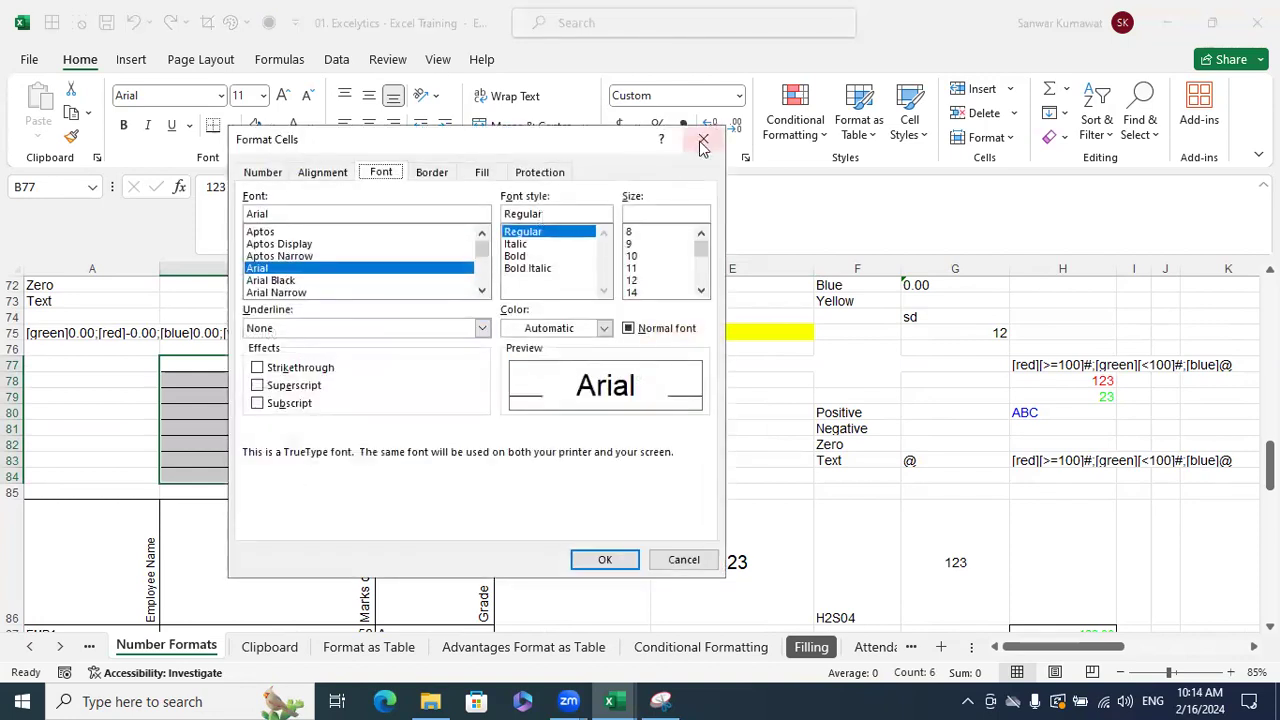
pyautogui.click(703, 138)
pyautogui.click(468, 397)
pyautogui.rightClick(468, 397)
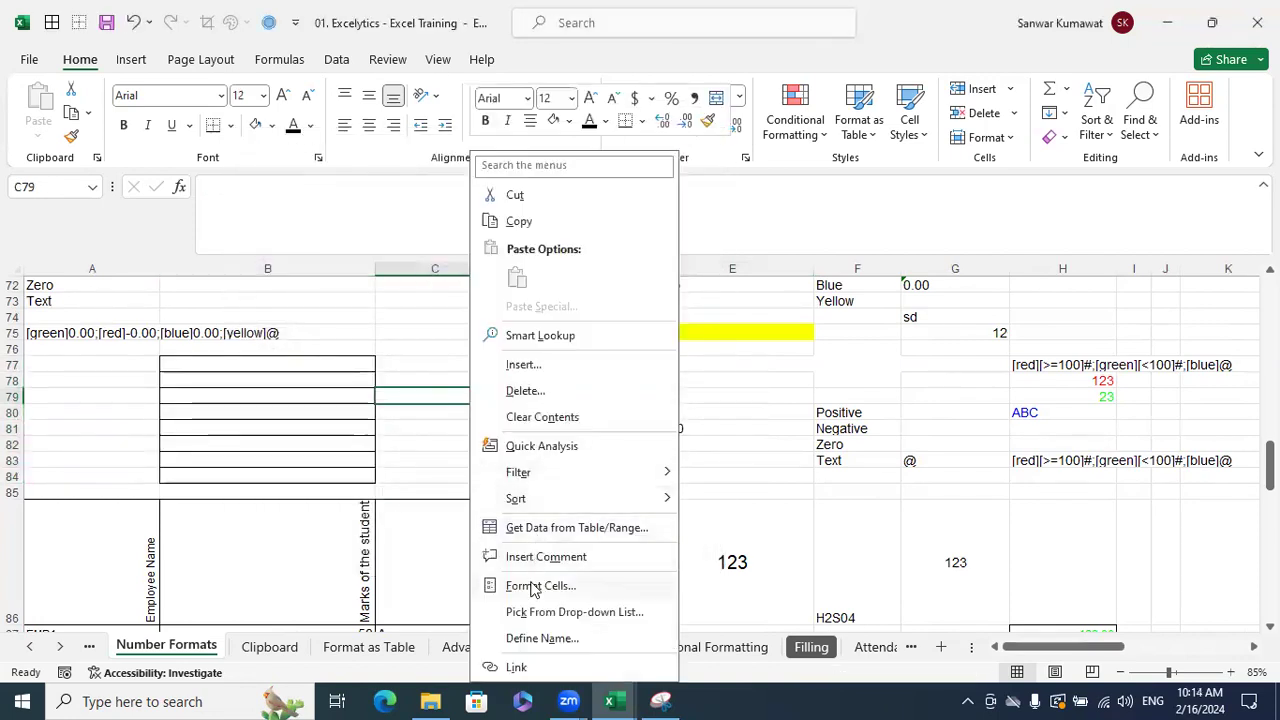
pyautogui.click(537, 585)
pyautogui.click(738, 656)
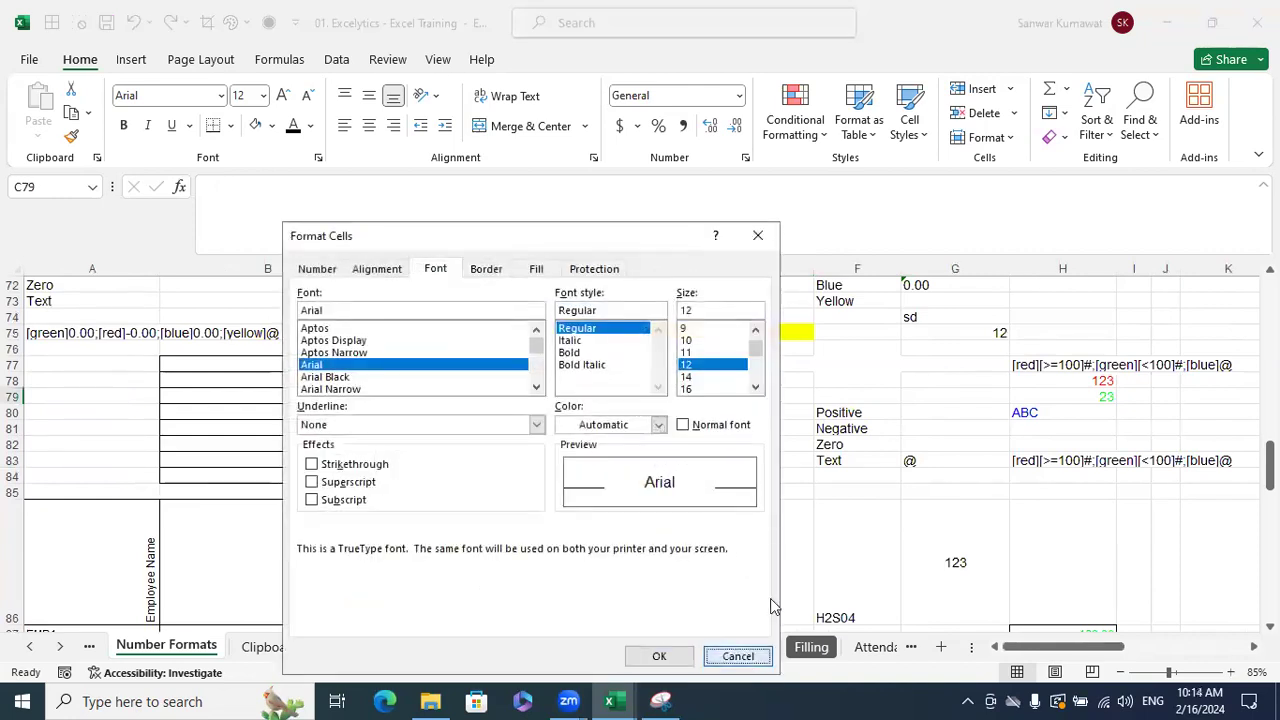
pyautogui.click(786, 557)
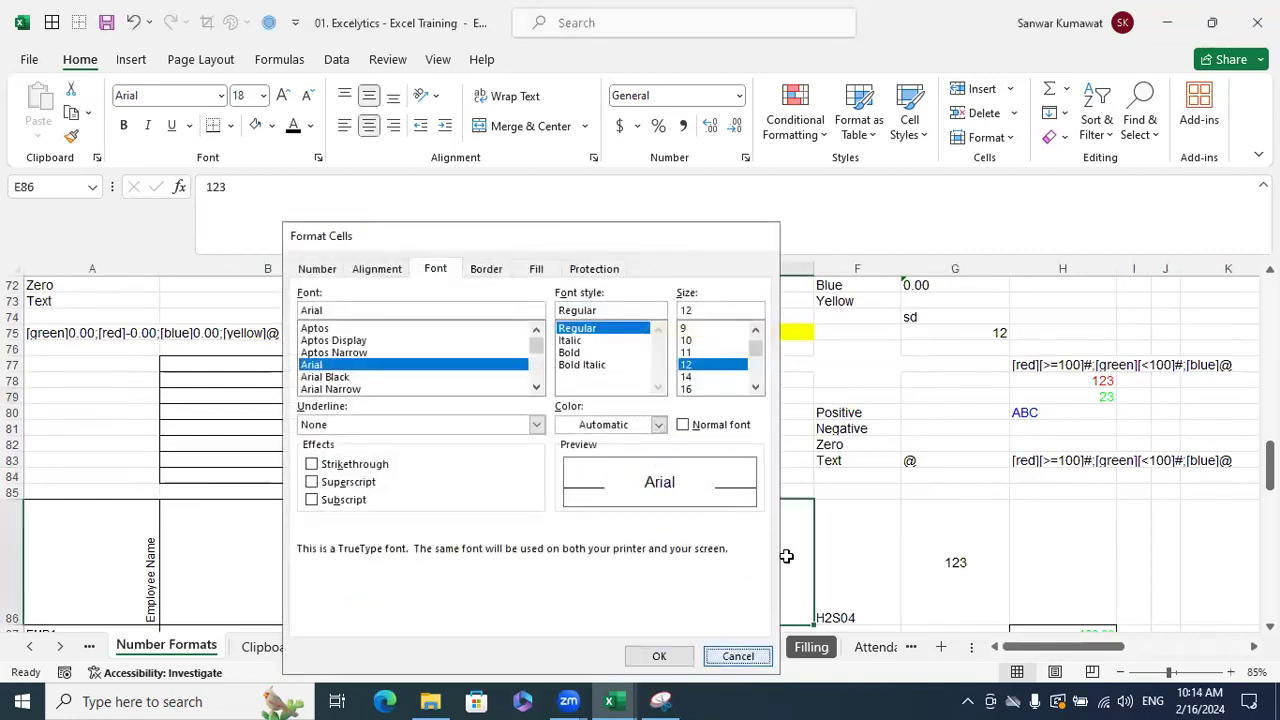
pyautogui.click(875, 526)
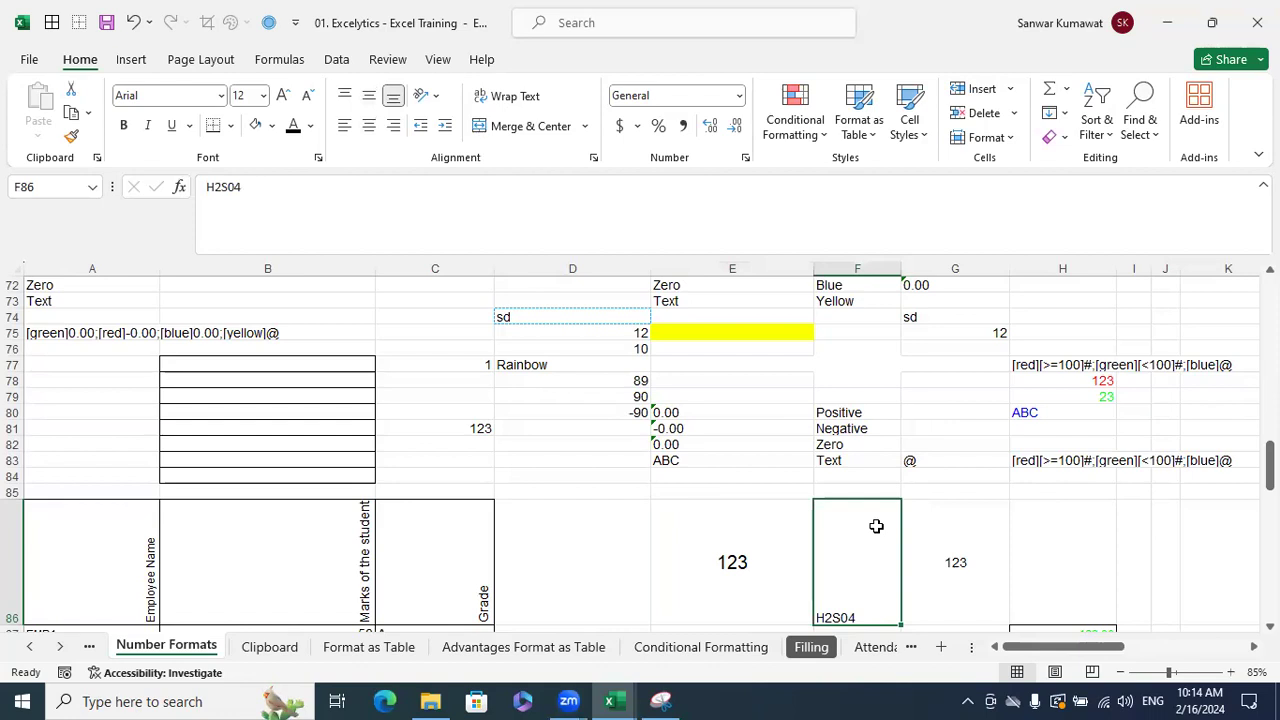
pyautogui.click(808, 413)
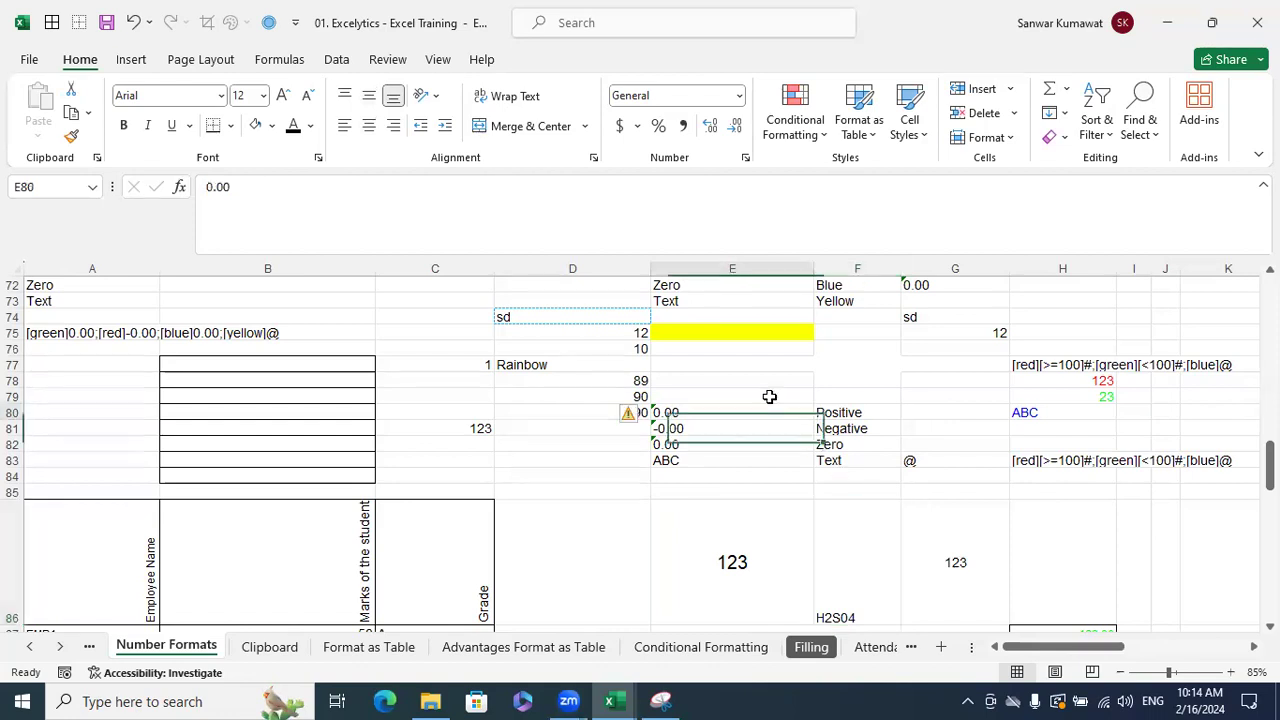
pyautogui.click(765, 396)
pyautogui.click(688, 365)
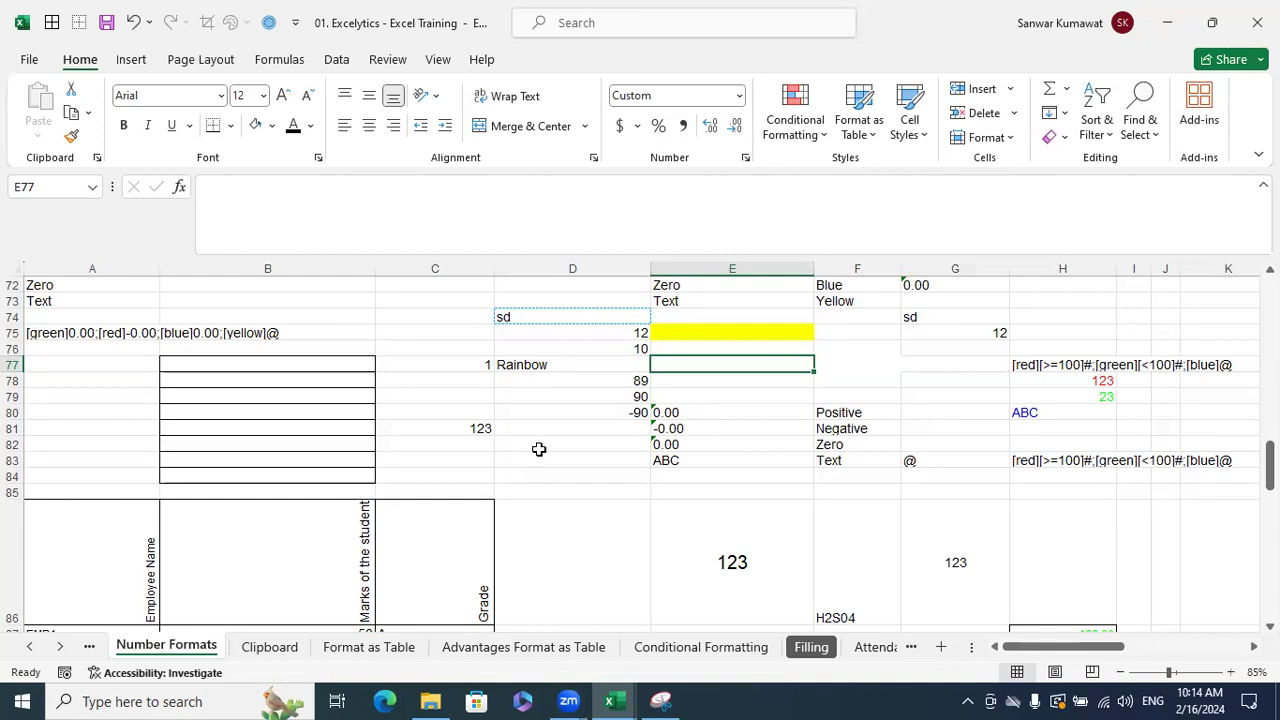
pyautogui.click(860, 447)
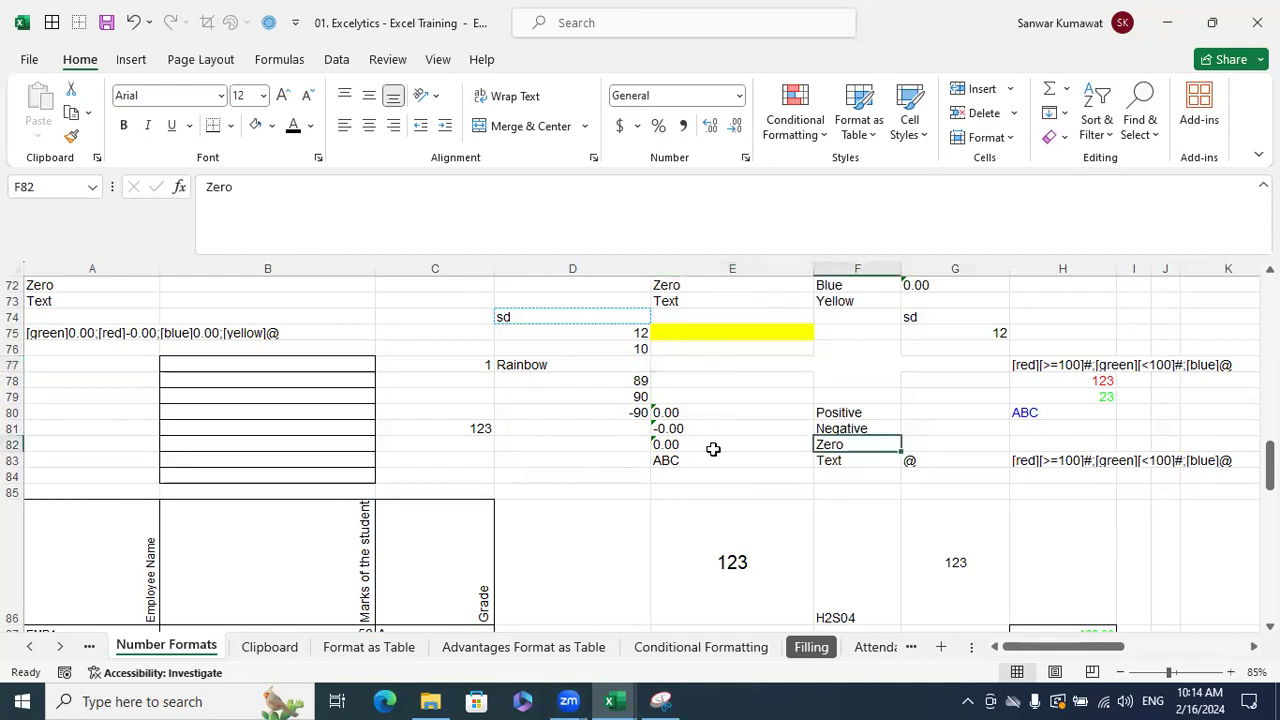
pyautogui.scroll(-2, 772, 458)
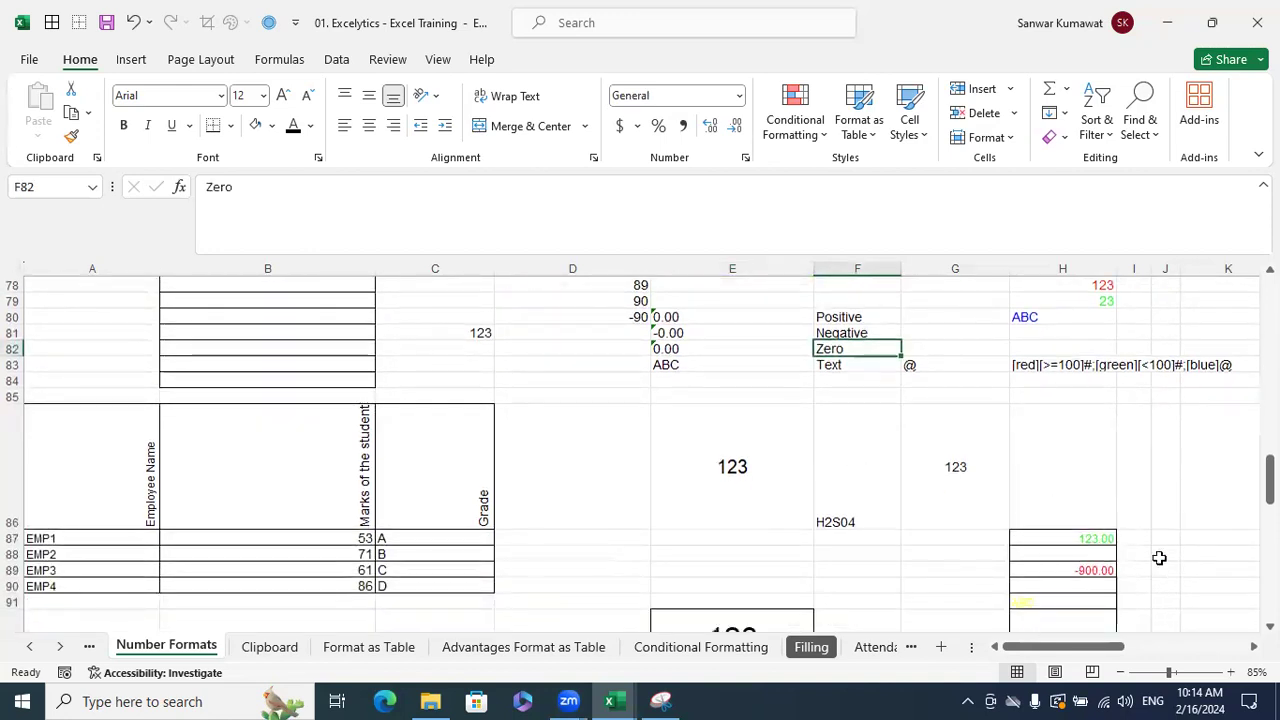
pyautogui.hscroll(3, 1157, 557)
pyautogui.scroll(2, 1015, 541)
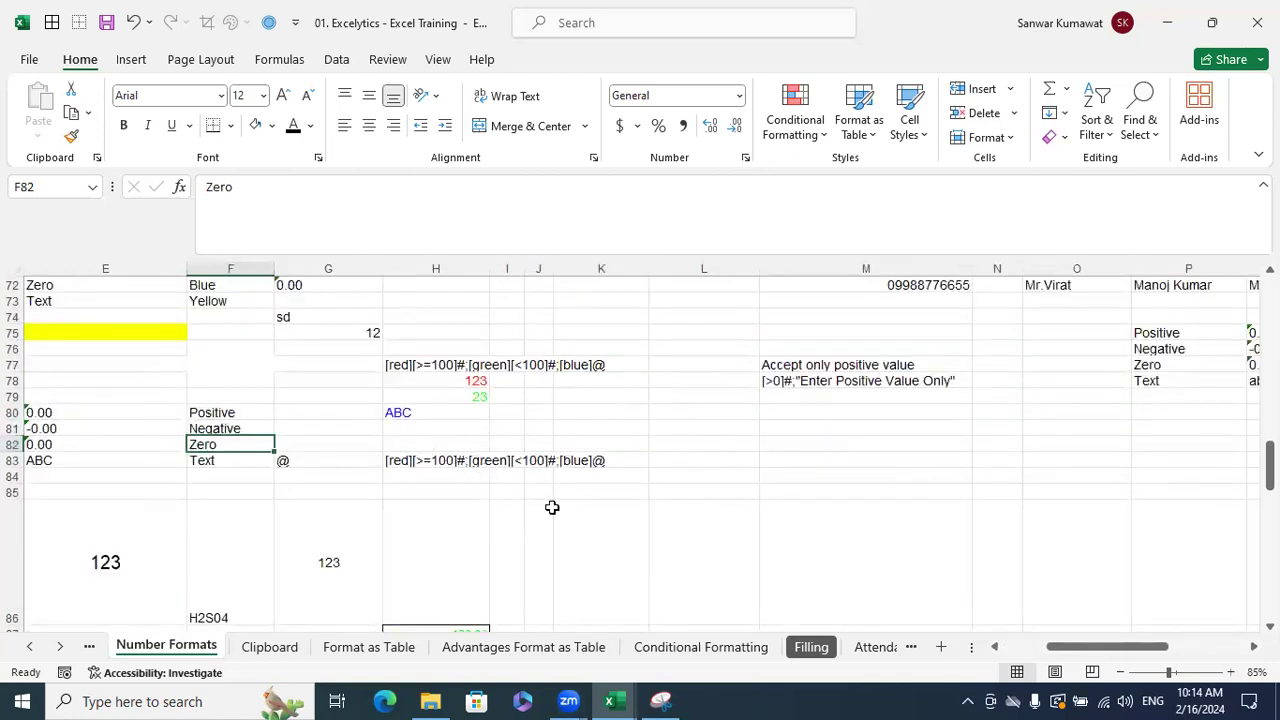
pyautogui.click(411, 367)
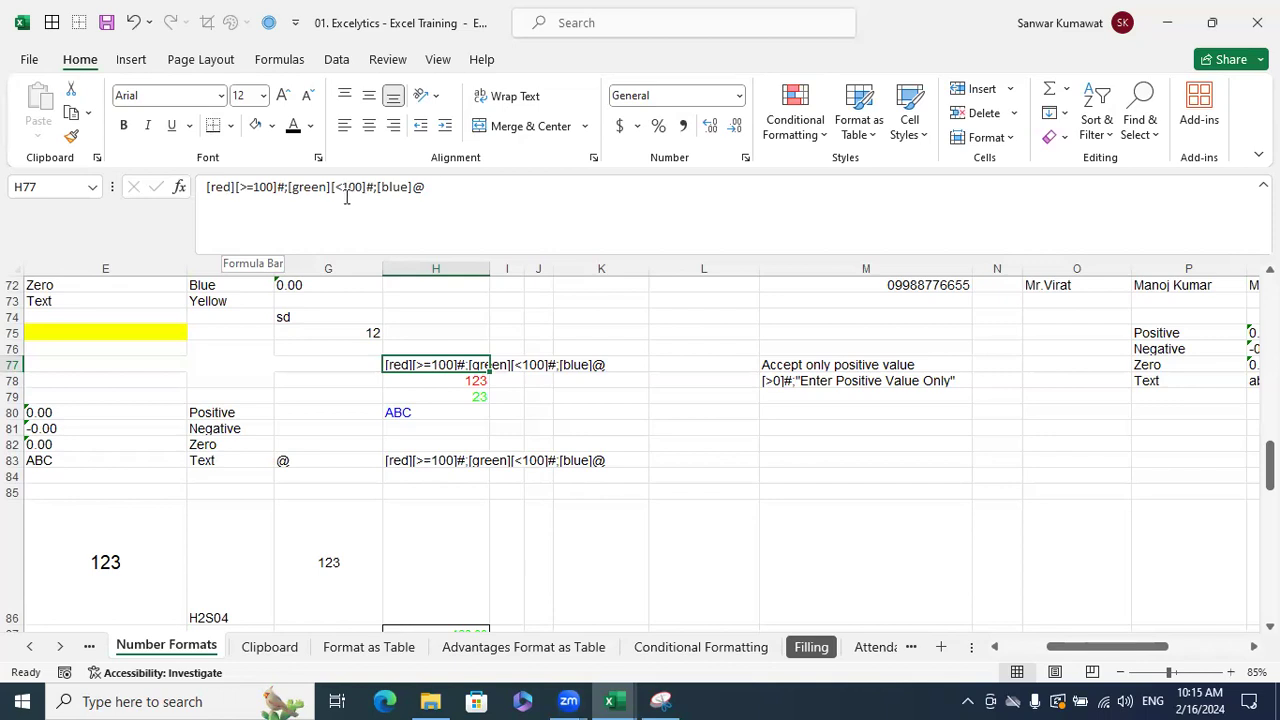
# - Try editing H77's conditional format code, cancel it, then open Format Cells for L74:L79
pyautogui.click(340, 190)
pyautogui.click(252, 200)
pyautogui.press('BackSpace')
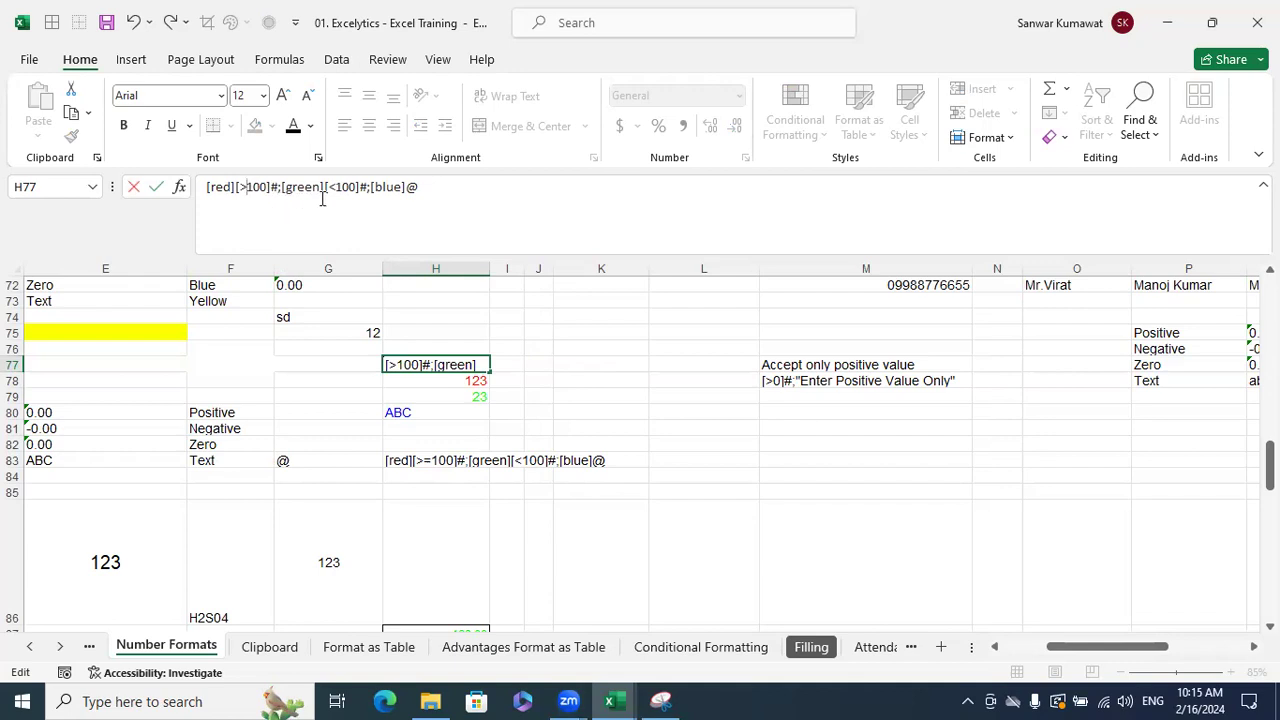
pyautogui.click(355, 197)
pyautogui.hotkey('ctrl', 'a')
pyautogui.hotkey('ctrl', 'c')
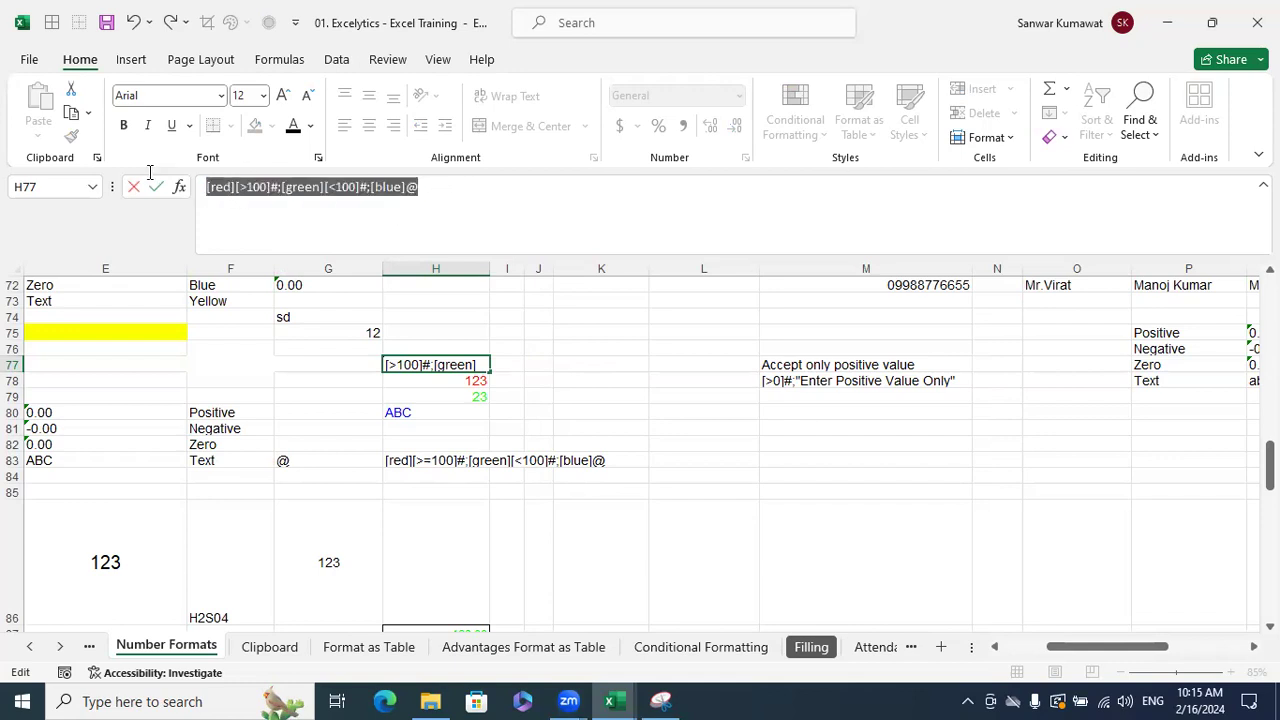
pyautogui.press('Escape')
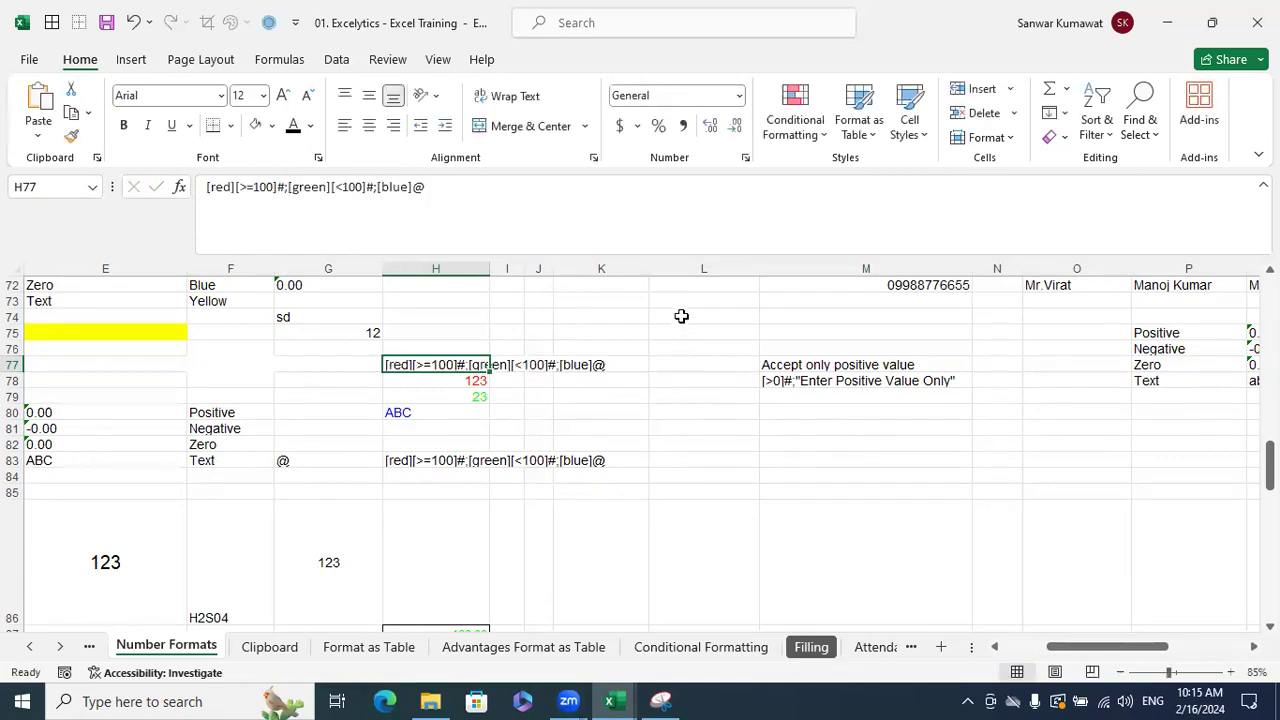
pyautogui.moveTo(681, 316); pyautogui.dragTo(694, 417)
pyautogui.hotkey('ctrl', '1')
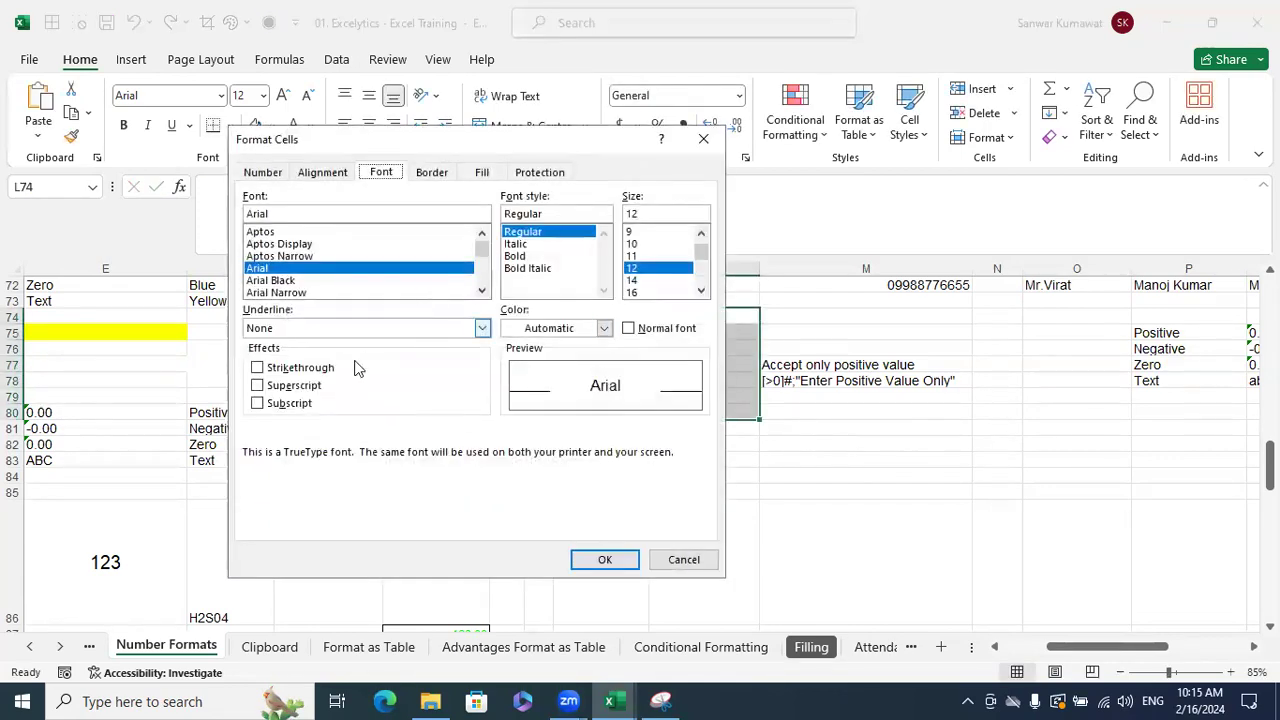
# - Apply the custom format [red][>100]#;[green][<100]#;[blue]@ to L74:L79
pyautogui.click(262, 172)
pyautogui.click(264, 347)
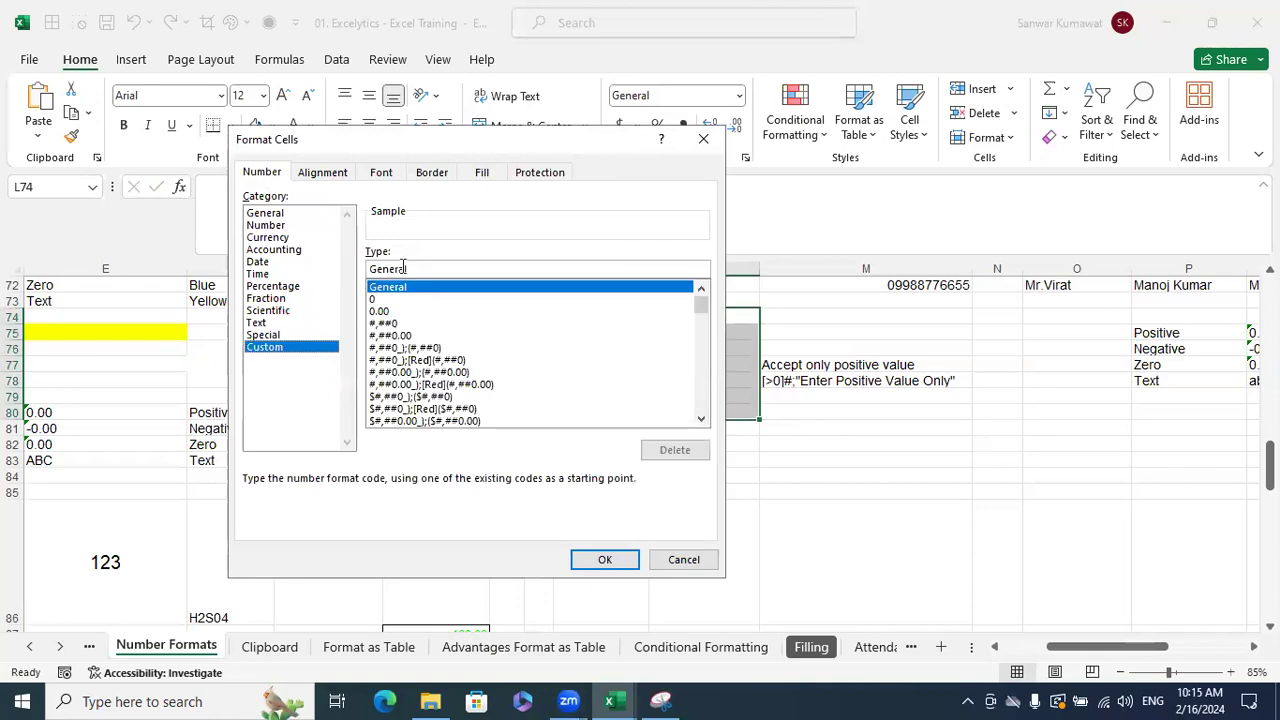
pyautogui.moveTo(410, 269); pyautogui.dragTo(370, 269)
pyautogui.hotkey('ctrl', 'v')
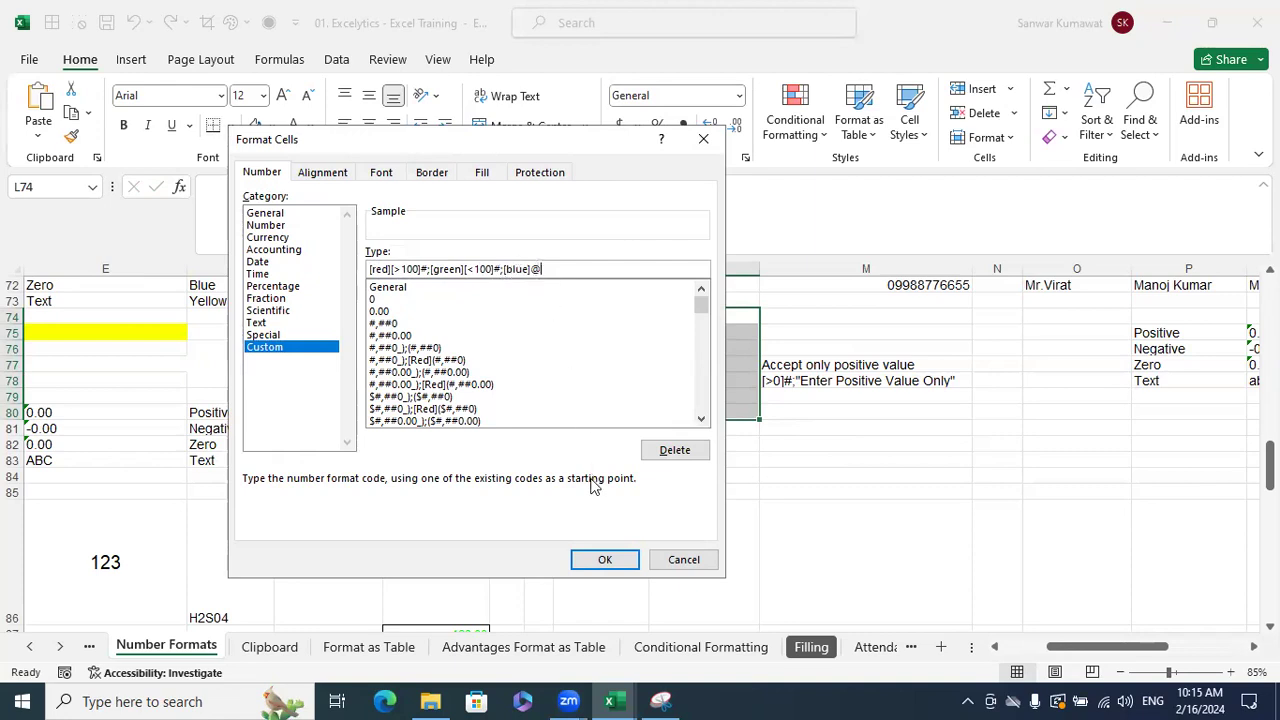
pyautogui.click(605, 559)
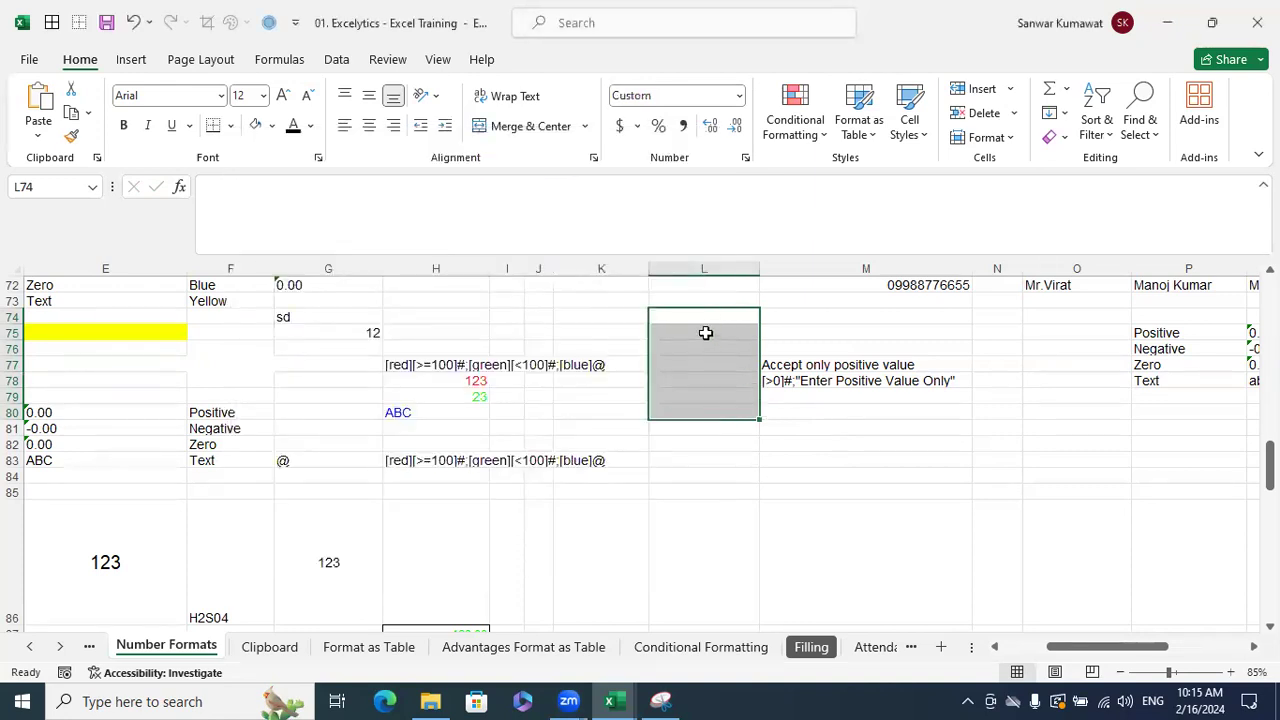
# - Enter the test values 120, -89 and abc in L75:L77
pyautogui.click(705, 332)
pyautogui.write('120')
pyautogui.press('Return')
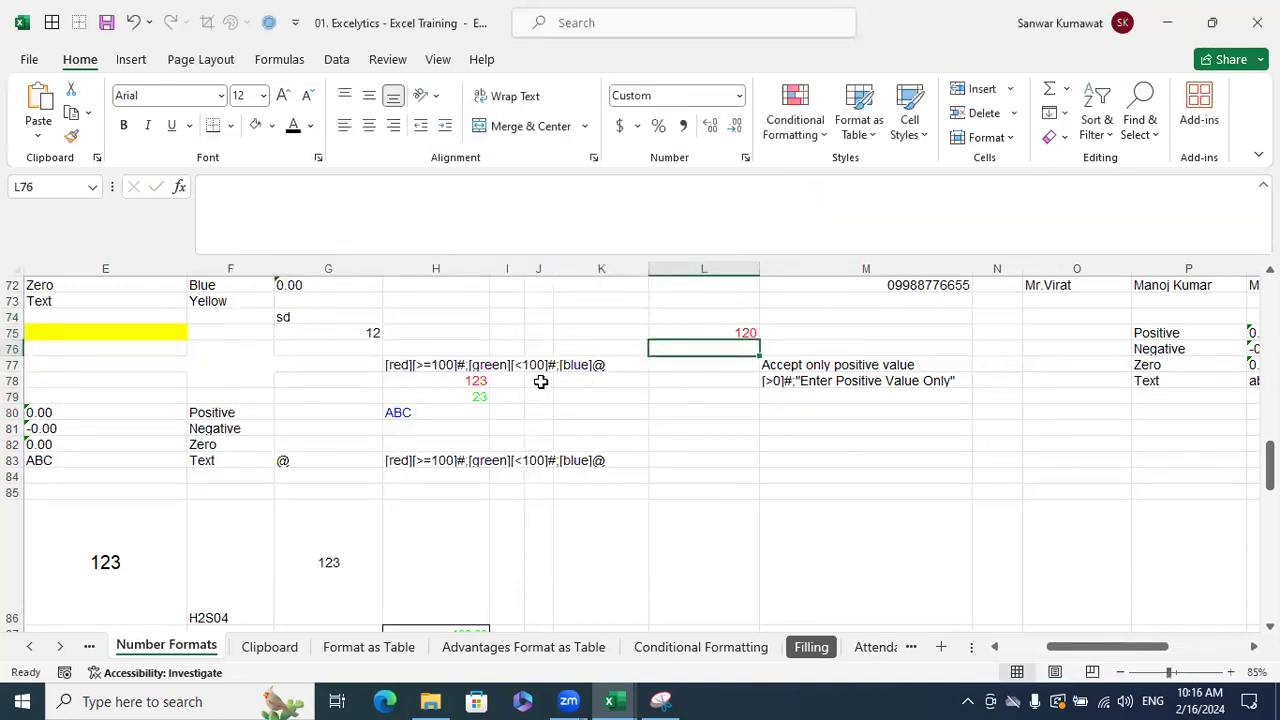
pyautogui.click(430, 372)
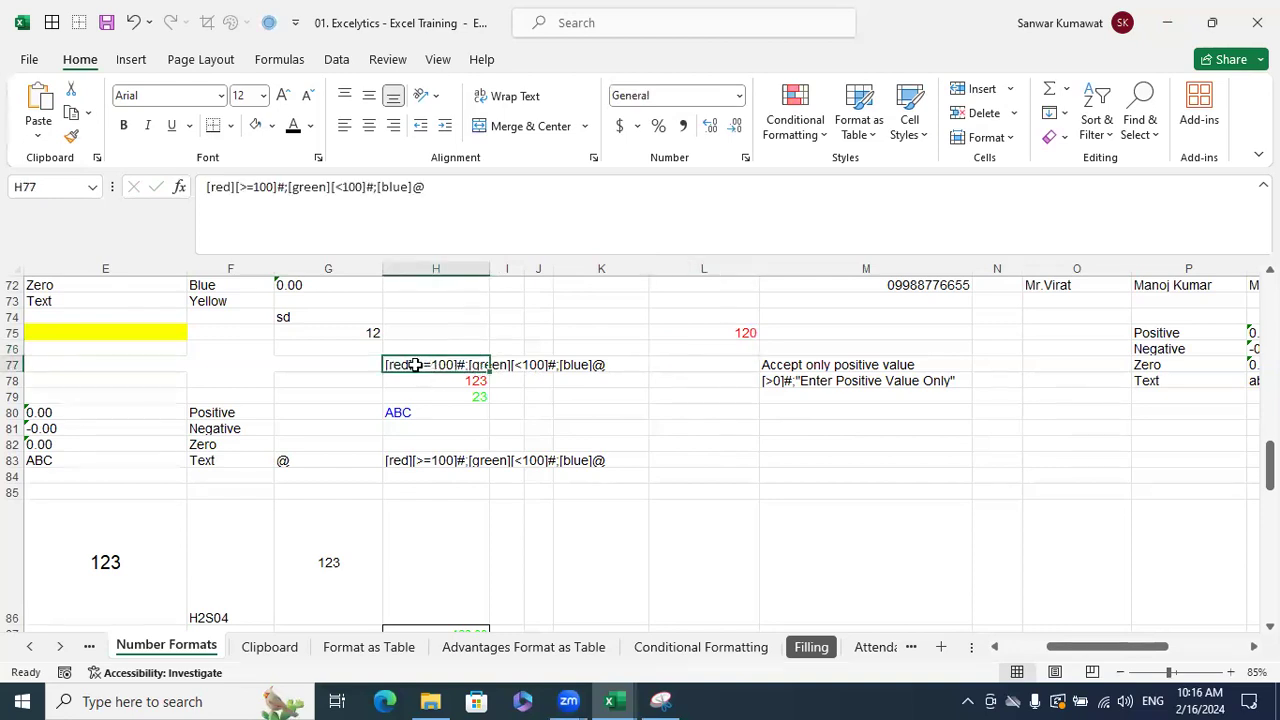
pyautogui.click(730, 350)
pyautogui.write('-')
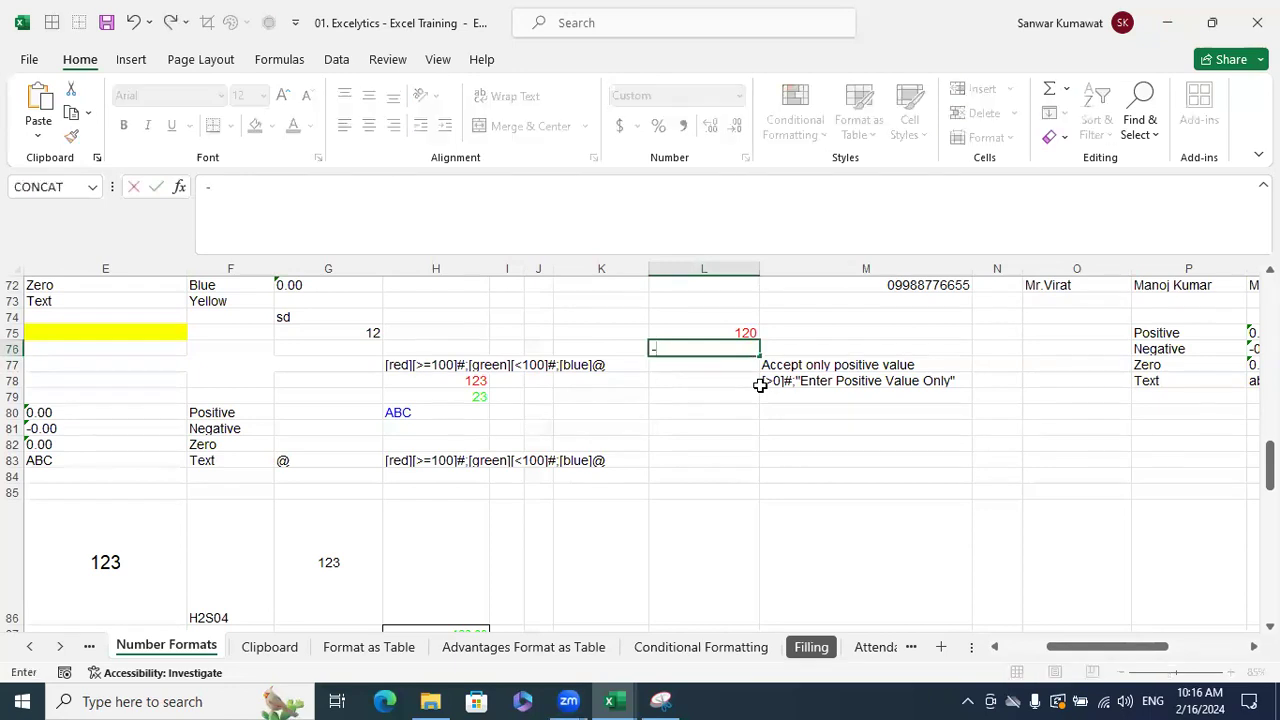
pyautogui.write('12')
pyautogui.press('BackSpace')
pyautogui.press('BackSpace')
pyautogui.write('89')
pyautogui.press('Return')
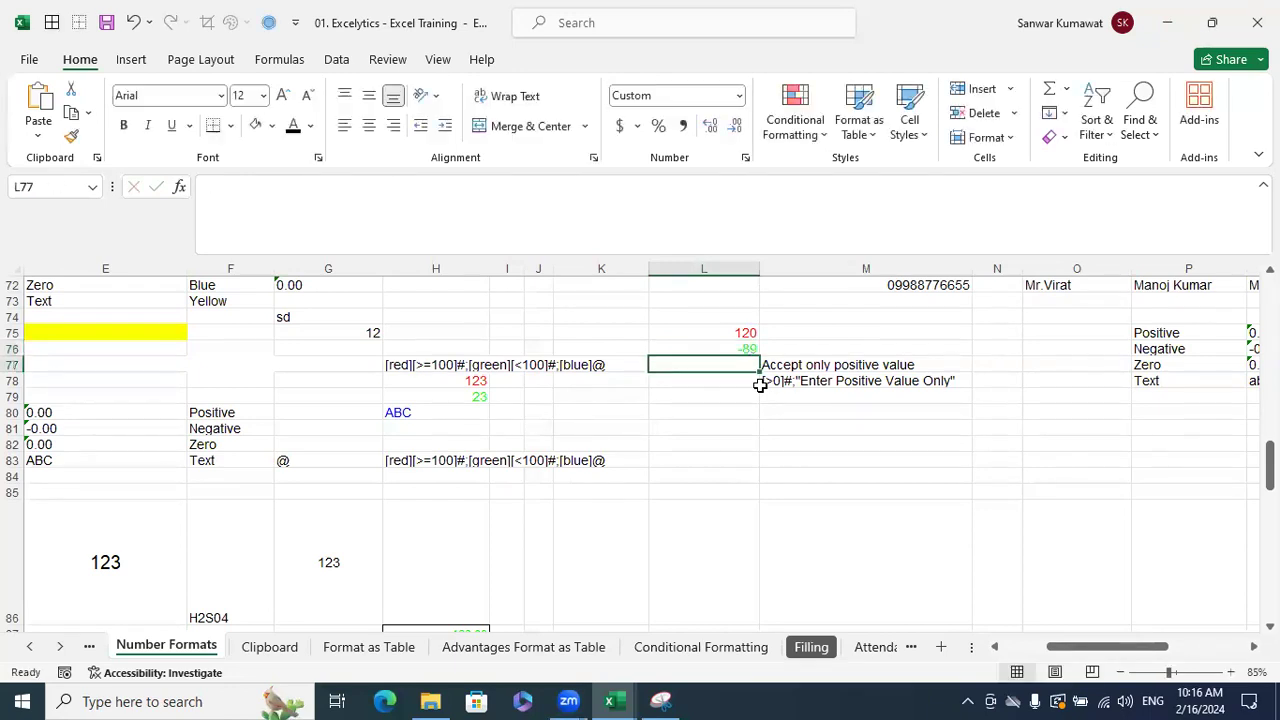
pyautogui.write('abc')
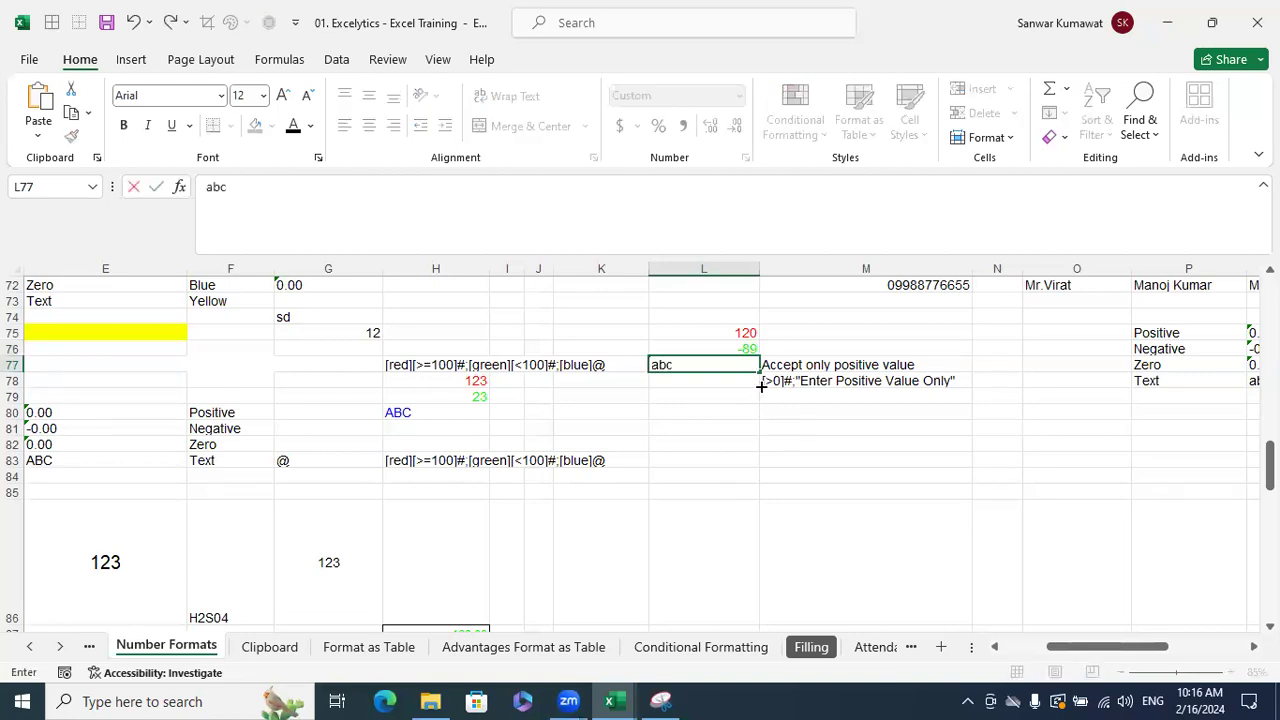
pyautogui.press('Return')
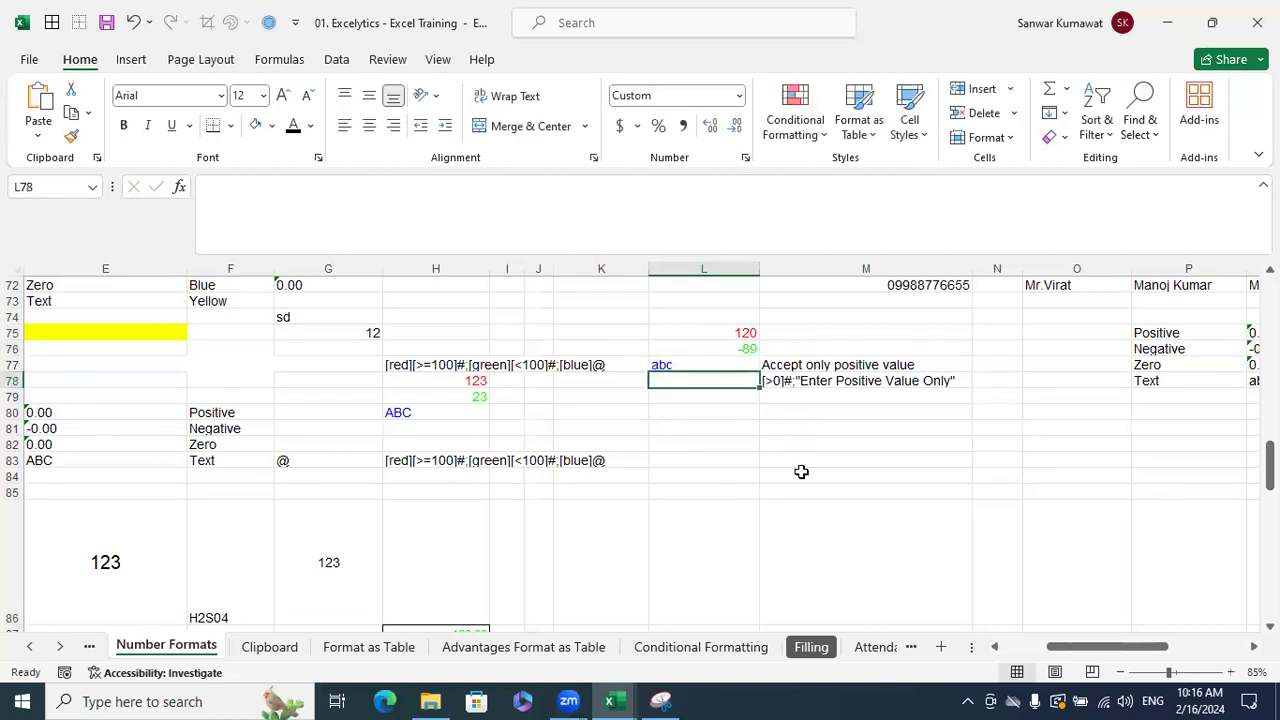
pyautogui.click(419, 366)
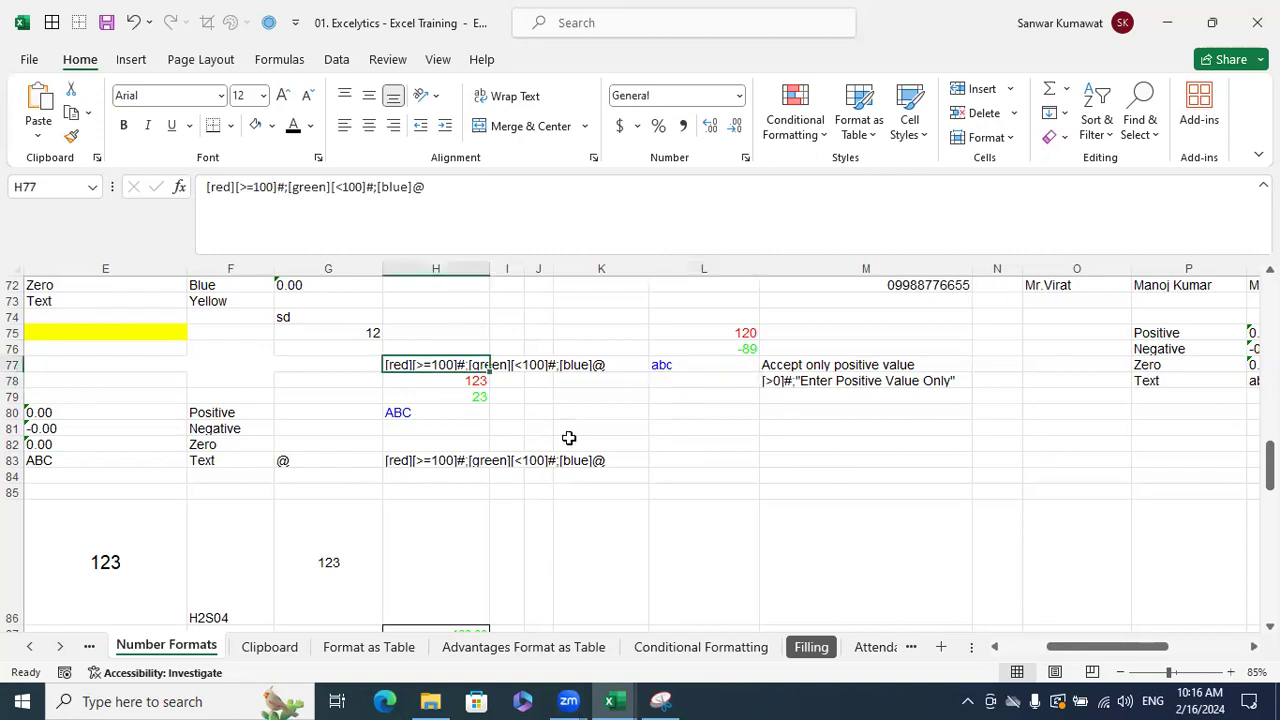
# - Type the text [>0]#;"Enter Positive Value Only" into cell M81
pyautogui.click(670, 475)
pyautogui.click(812, 397)
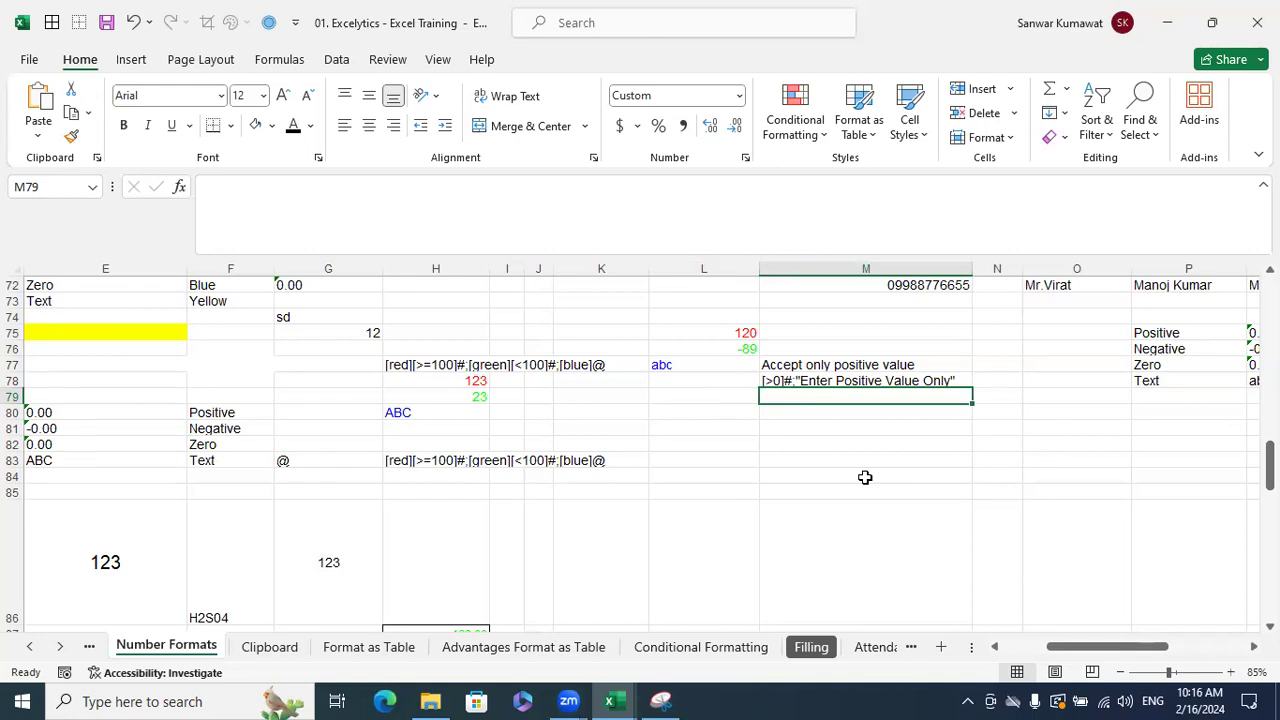
pyautogui.click(818, 428)
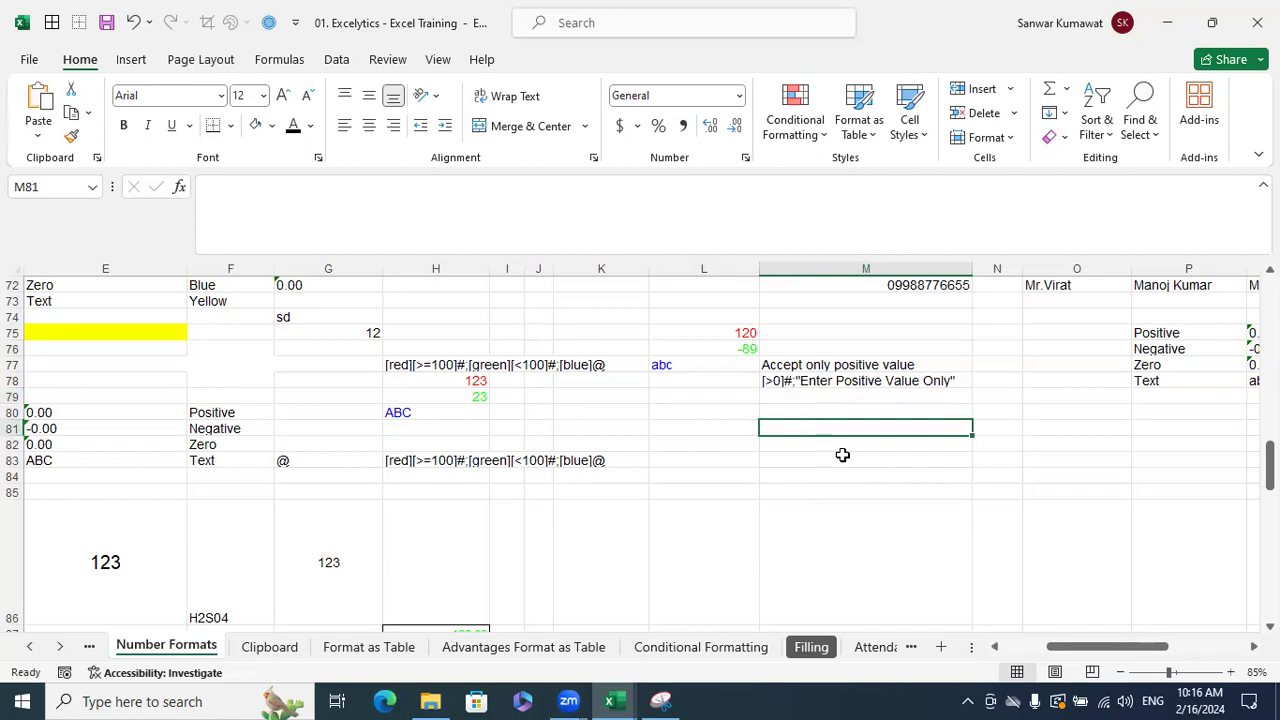
pyautogui.write('[')
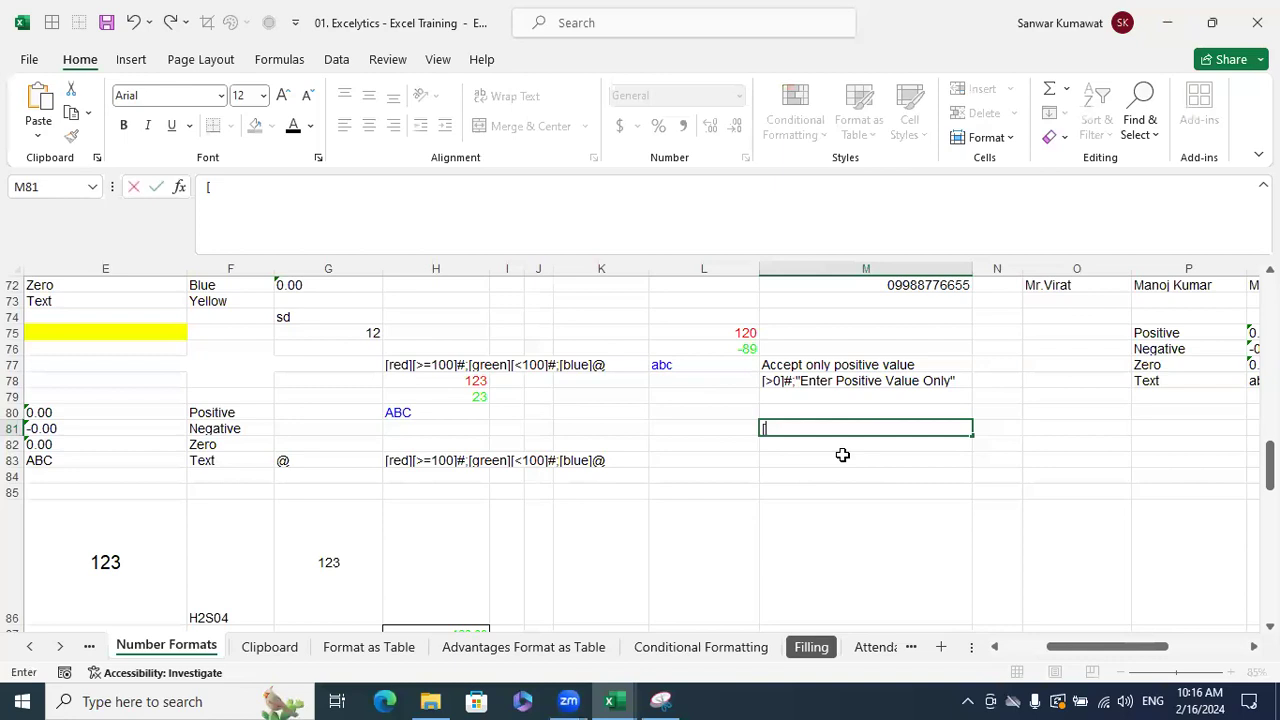
pyautogui.write('>0')
pyautogui.write(']#;"En')
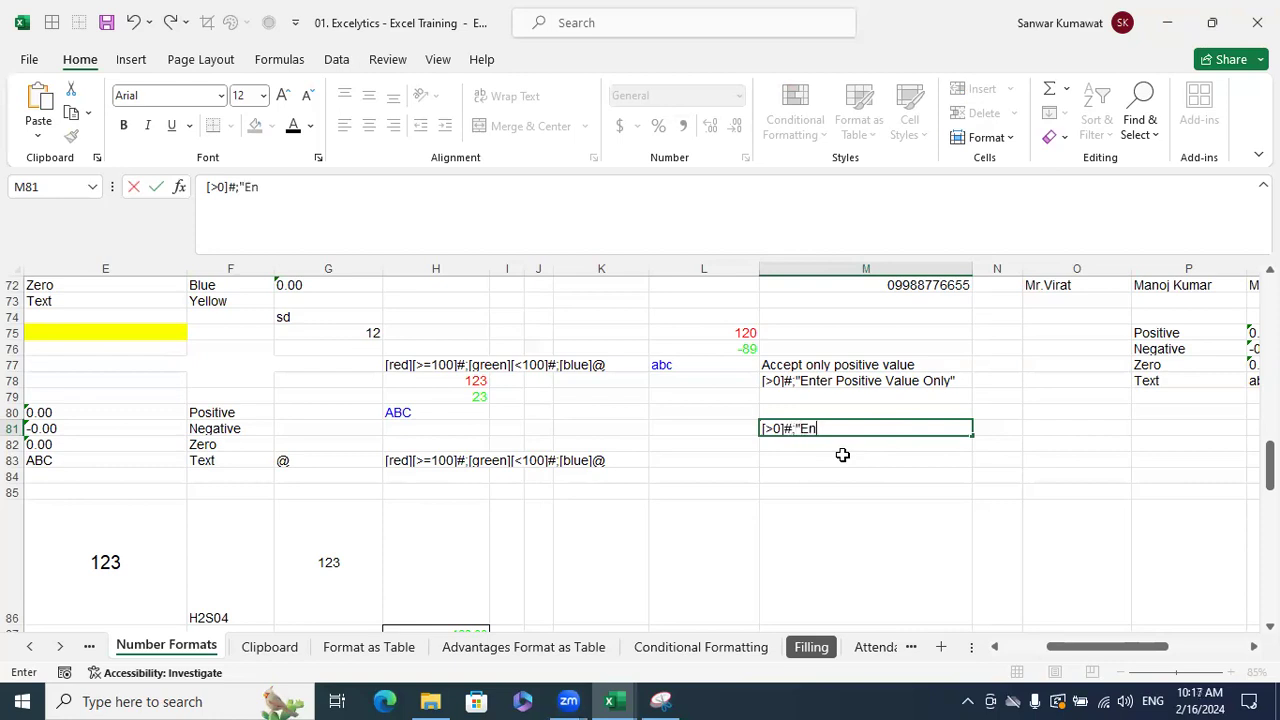
pyautogui.write('ter Positive va')
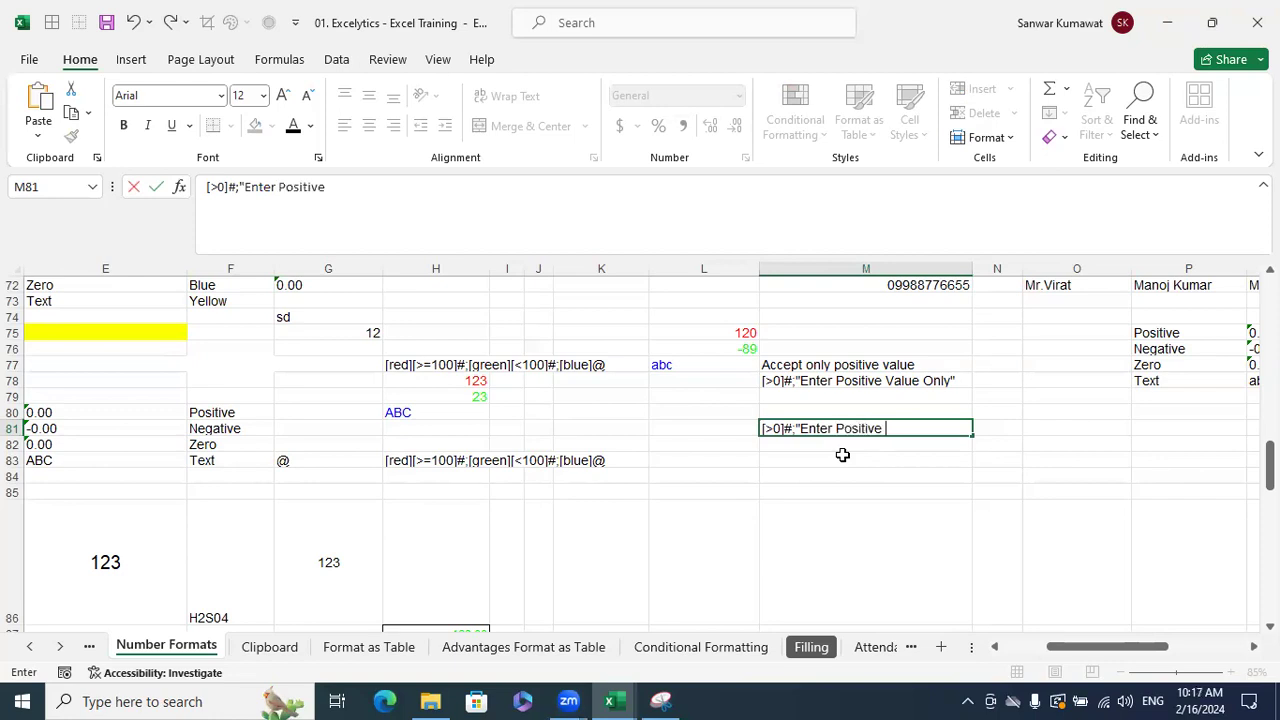
pyautogui.press('BackSpace')
pyautogui.press('BackSpace')
pyautogui.write('Value Only"')
pyautogui.press('Return')
pyautogui.press('Up')
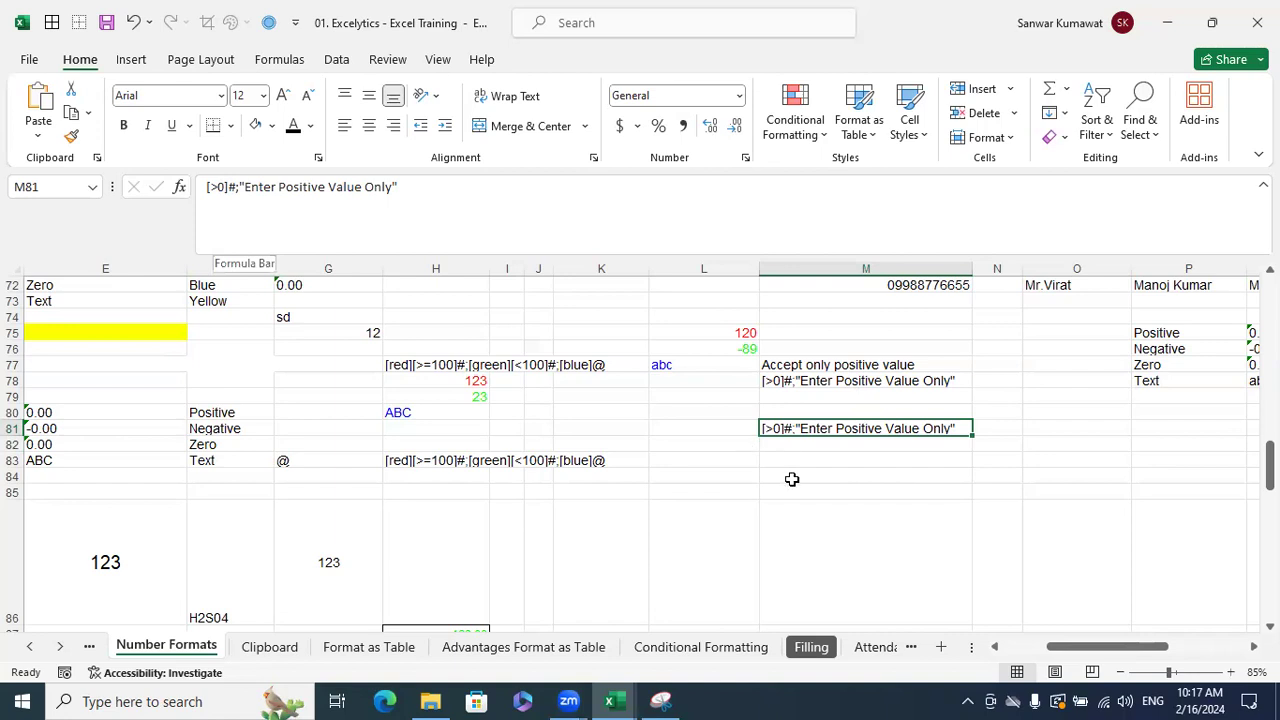
# - Give the range O77:O83 All Borders
pyautogui.click(854, 478)
pyautogui.click(897, 529)
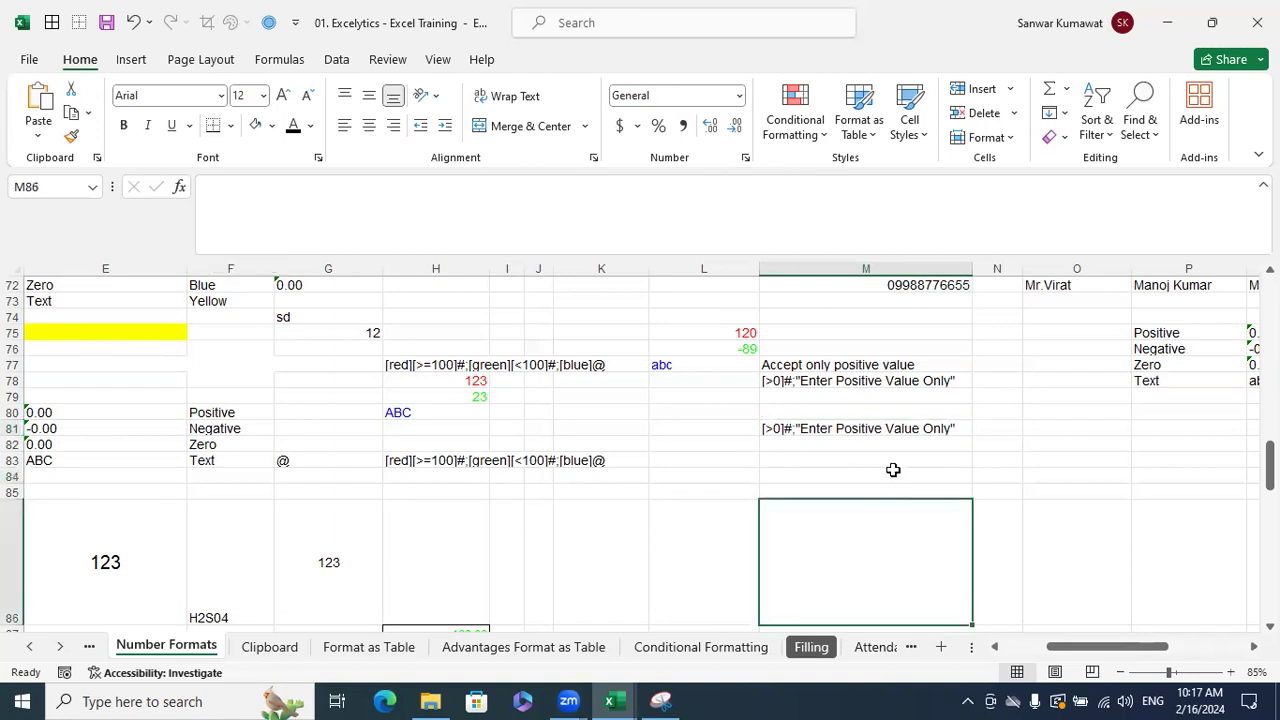
pyautogui.moveTo(951, 460); pyautogui.dragTo(953, 484)
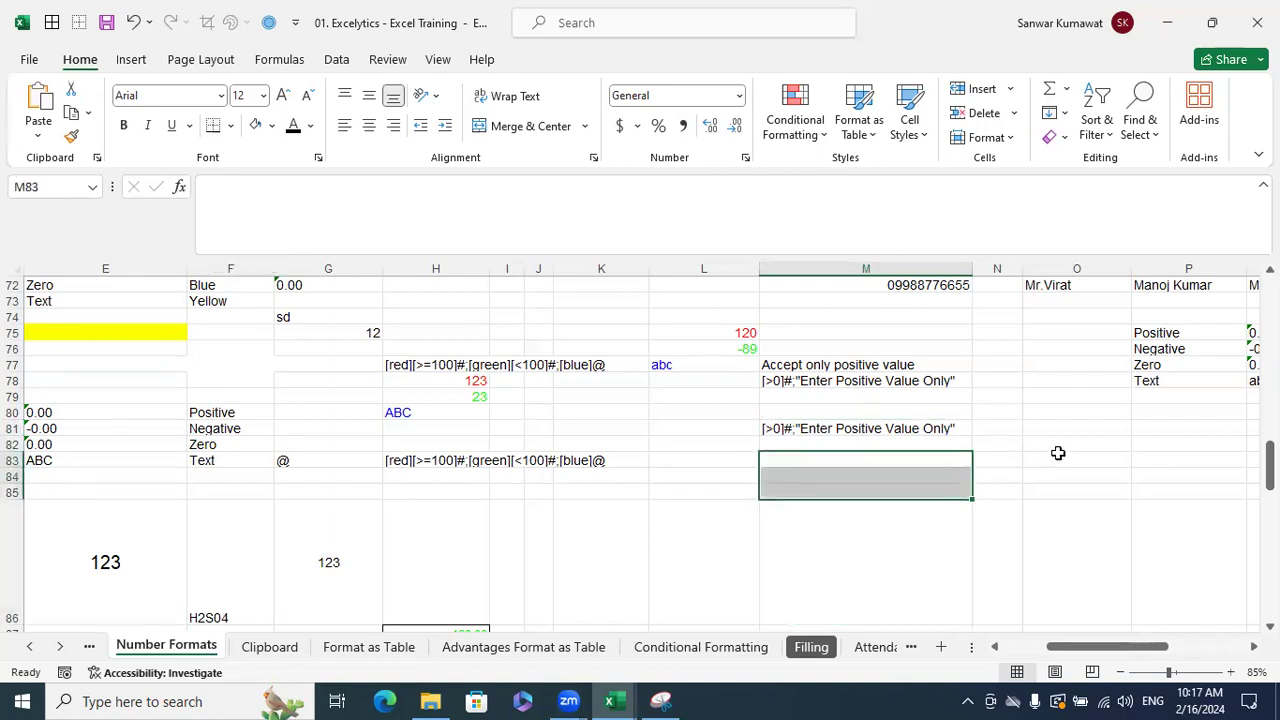
pyautogui.moveTo(1074, 441); pyautogui.dragTo(1094, 517)
pyautogui.moveTo(1057, 363); pyautogui.dragTo(1063, 455)
pyautogui.click(50, 22)
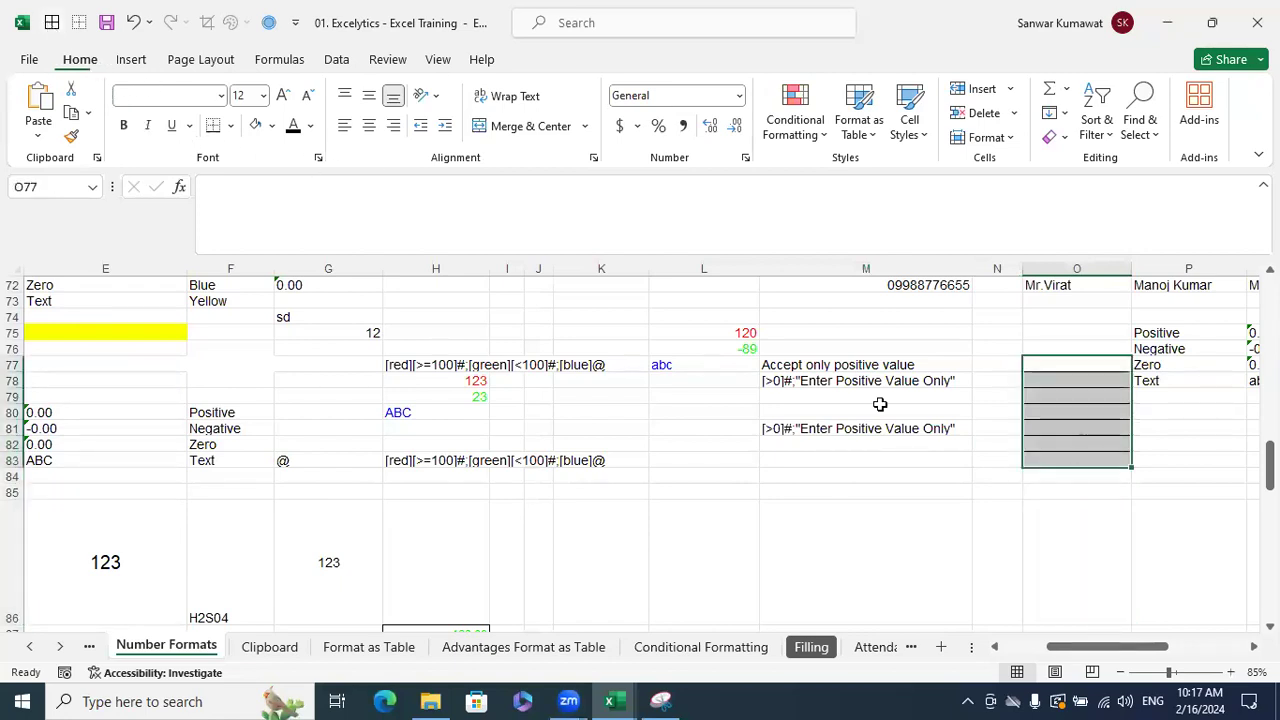
# - Copy the code from M81 and apply it as the custom format [>0]#;"Enter Positive Value Only" to O77:O83
pyautogui.click(850, 428)
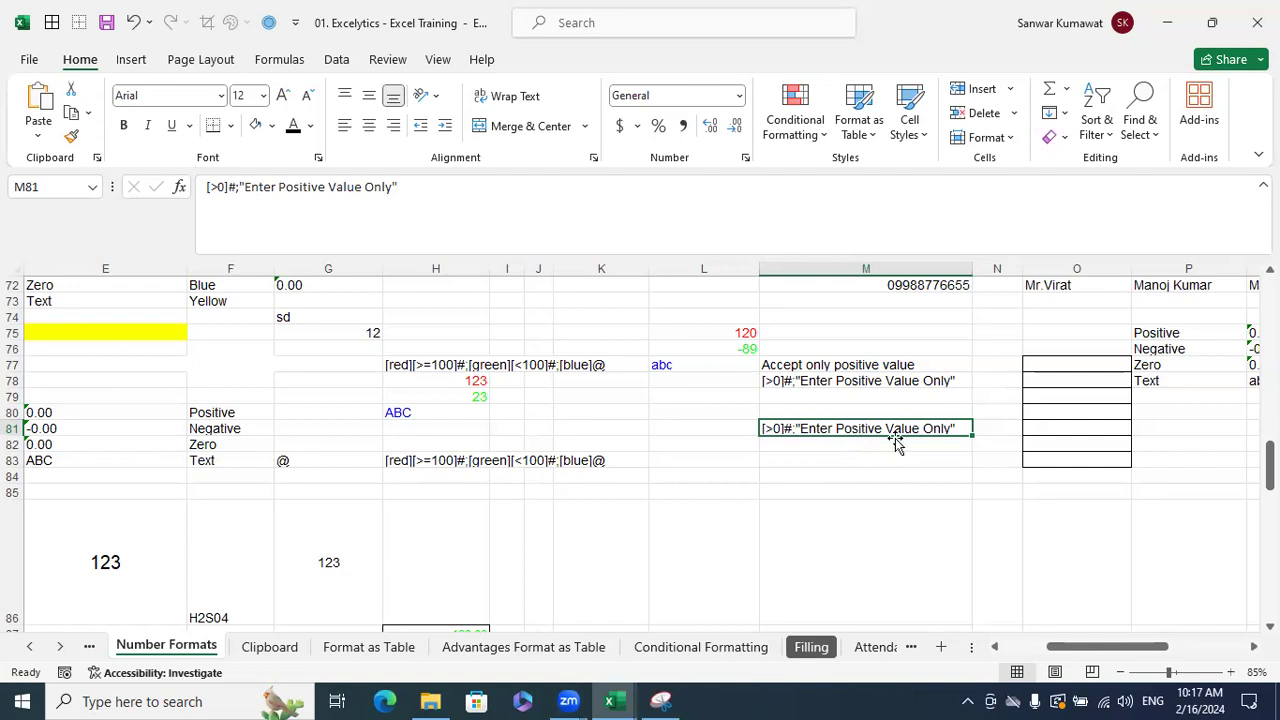
pyautogui.moveTo(424, 190); pyautogui.dragTo(4, 150)
pyautogui.hotkey('ctrl', 'c')
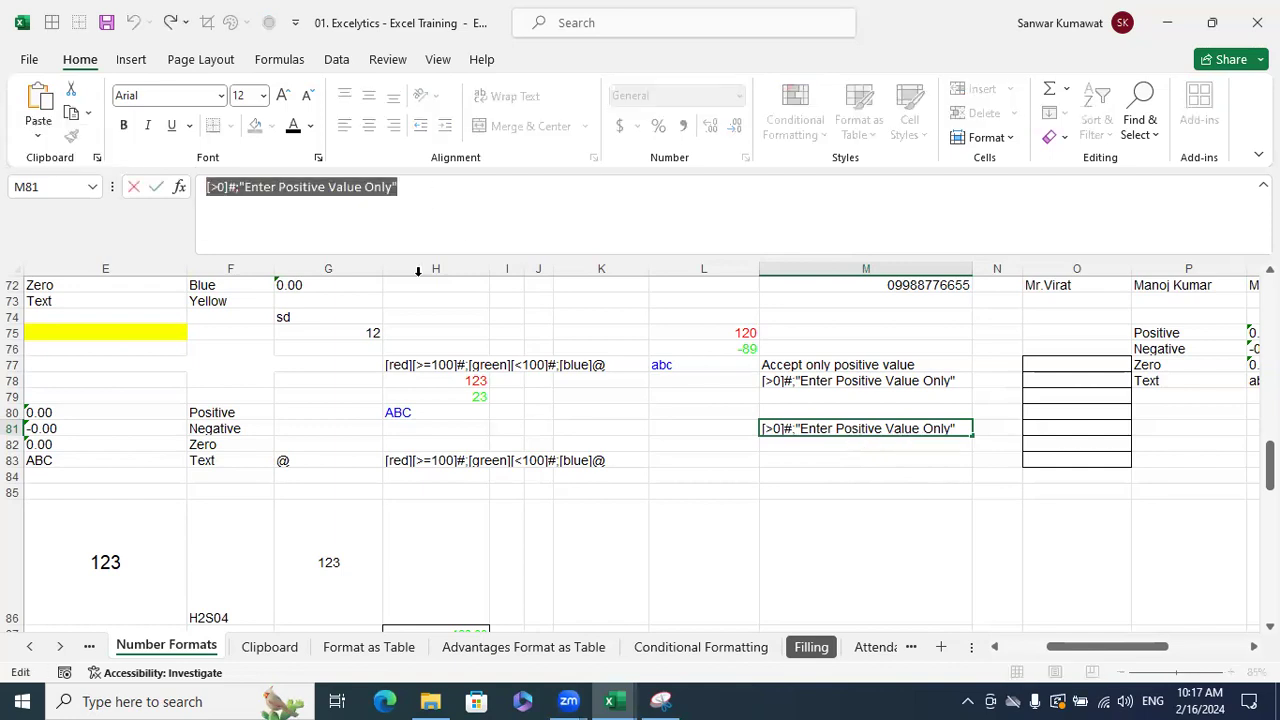
pyautogui.press('Escape')
pyautogui.moveTo(1052, 362); pyautogui.dragTo(1046, 460)
pyautogui.hotkey('ctrl', '1')
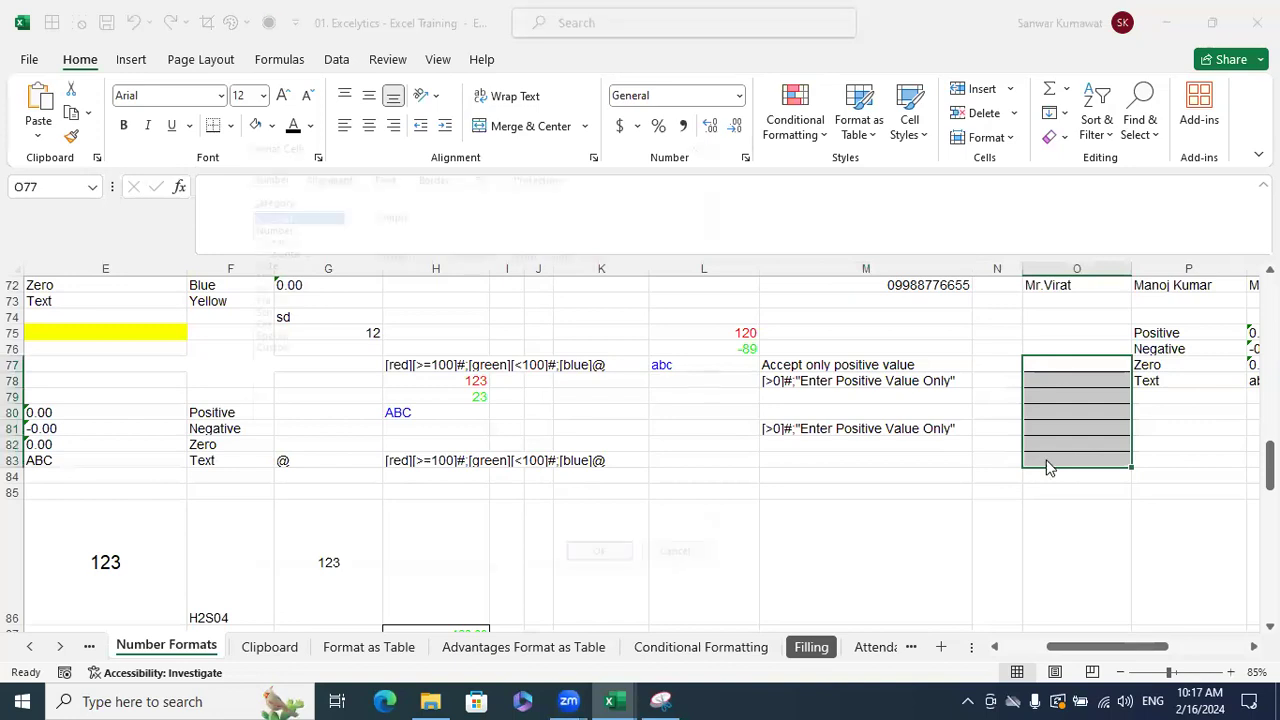
pyautogui.click(283, 347)
pyautogui.click(414, 269)
pyautogui.press('BackSpace')
pyautogui.press('BackSpace')
pyautogui.press('BackSpace')
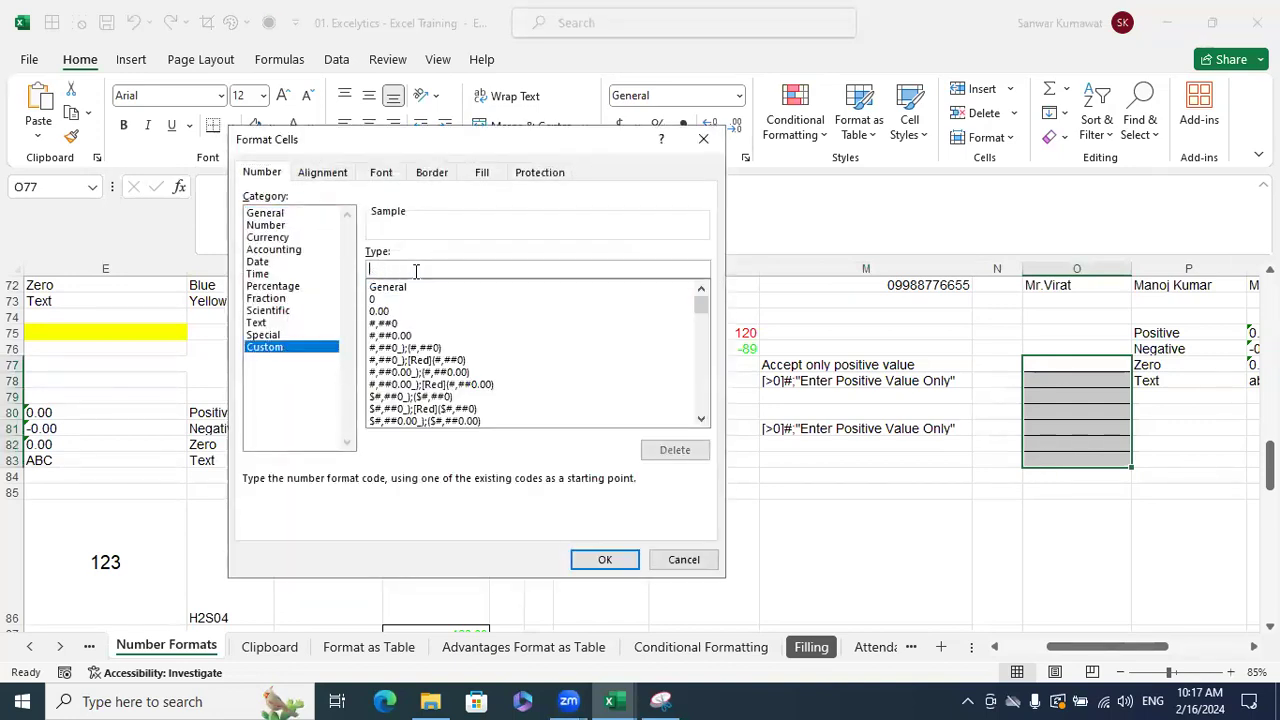
pyautogui.hotkey('ctrl', 'v')
pyautogui.click(605, 559)
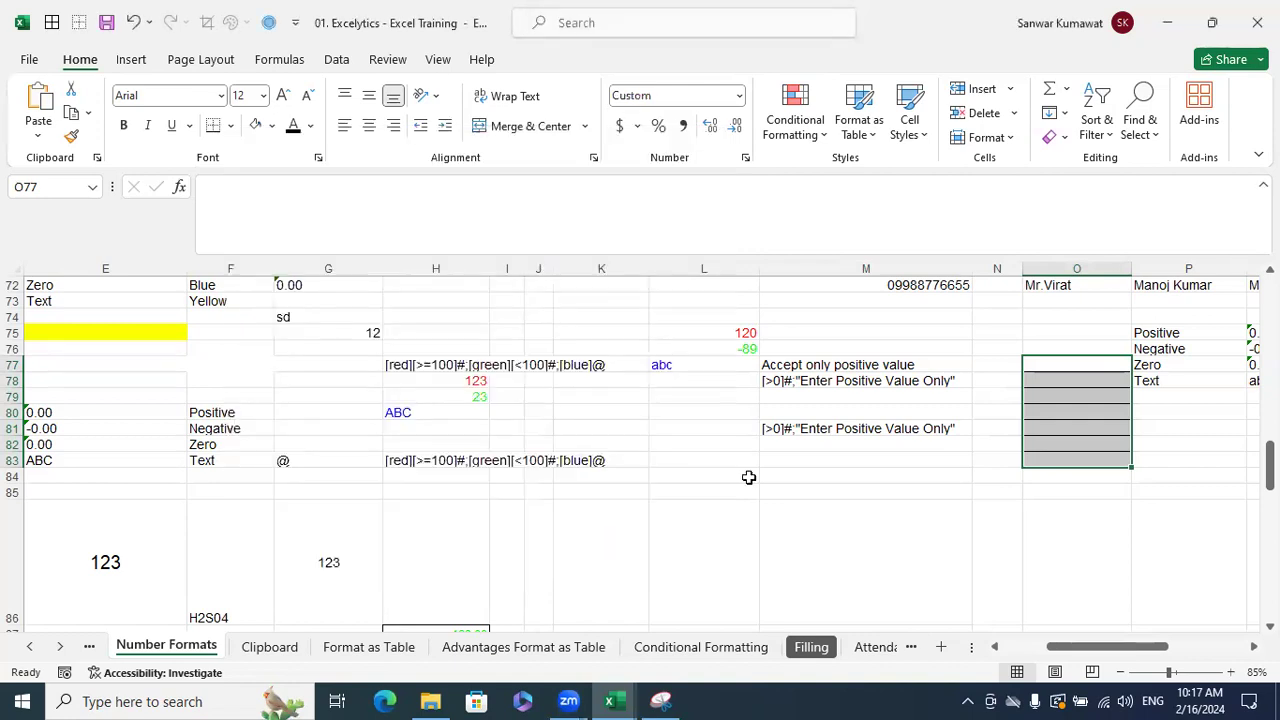
# - Enter 123 in O79 and -32 in O80 to test the positive-only format
pyautogui.click(1060, 392)
pyautogui.write('123')
pyautogui.press('Return')
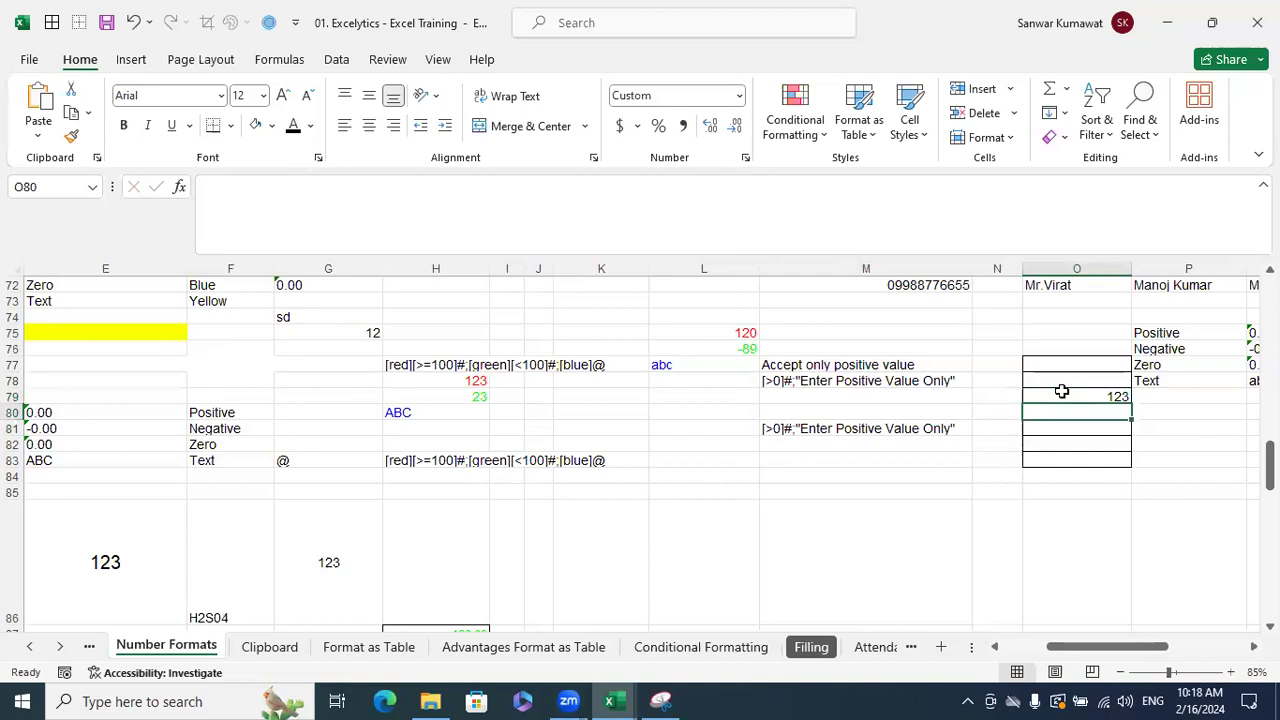
pyautogui.write('-3')
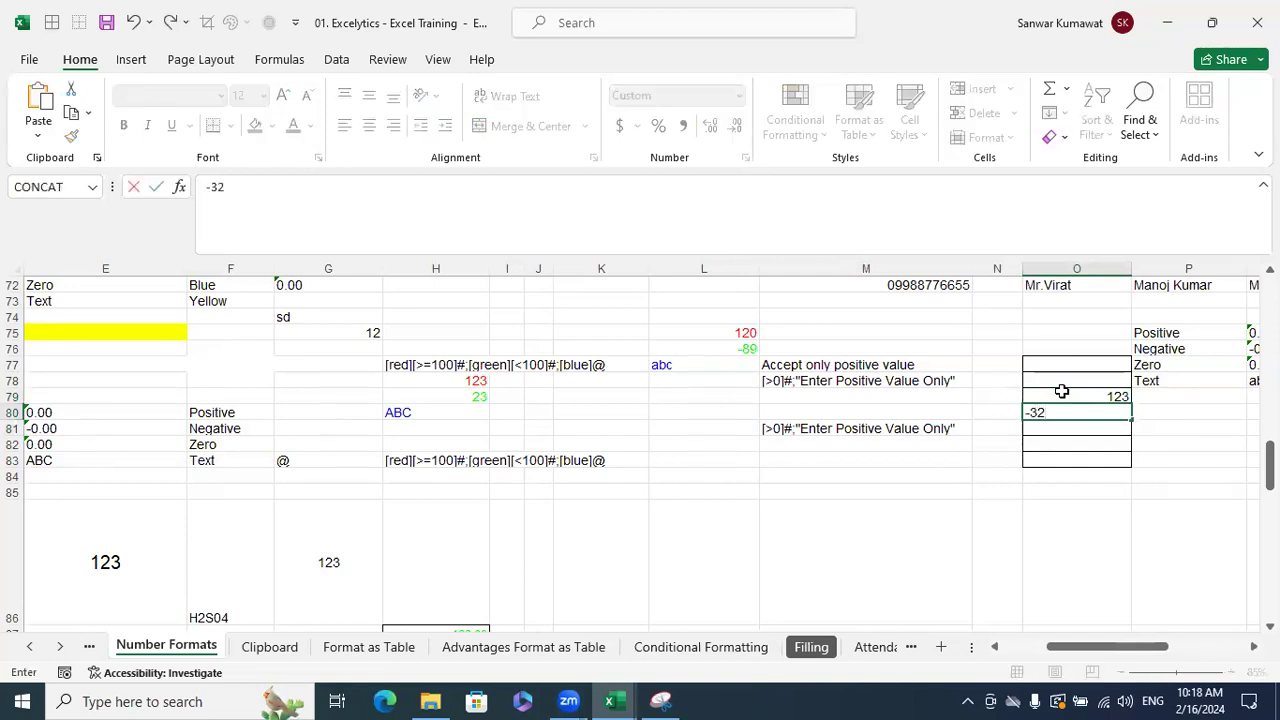
pyautogui.write('2')
pyautogui.press('Return')
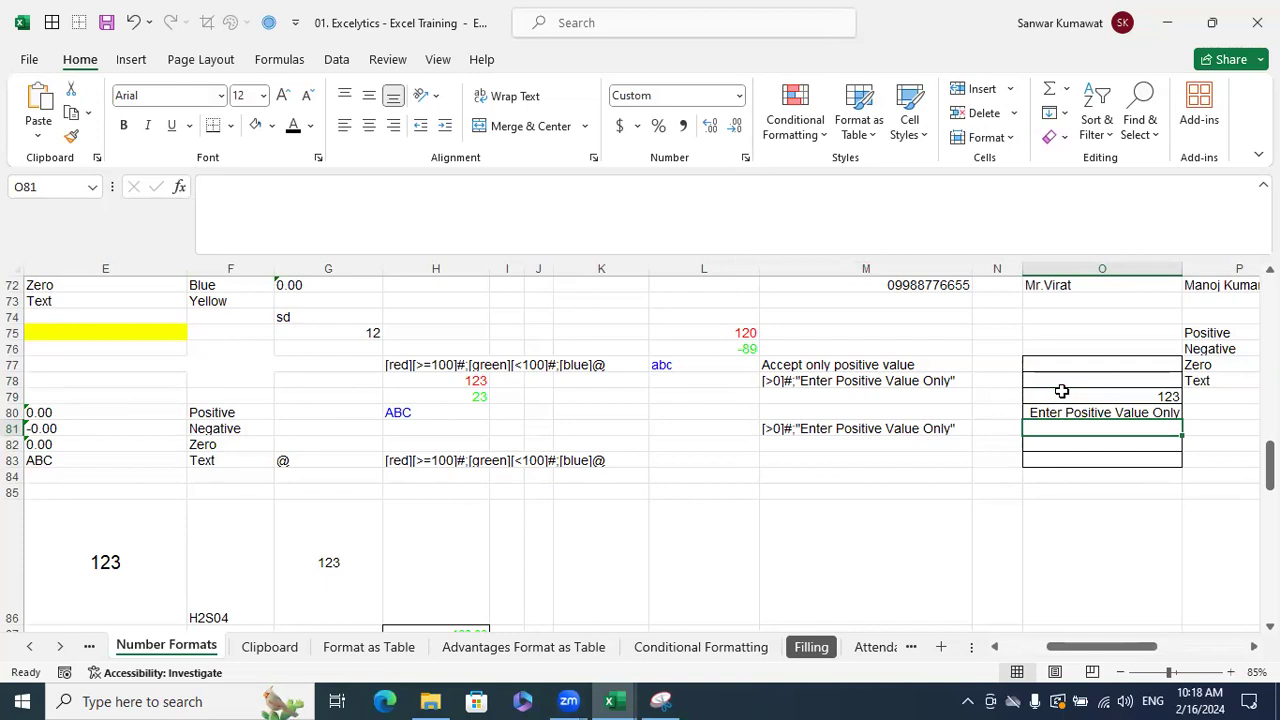
# - Copy the employee marks table and paste it at A1 of Sheet3 in Book1
pyautogui.click(1051, 476)
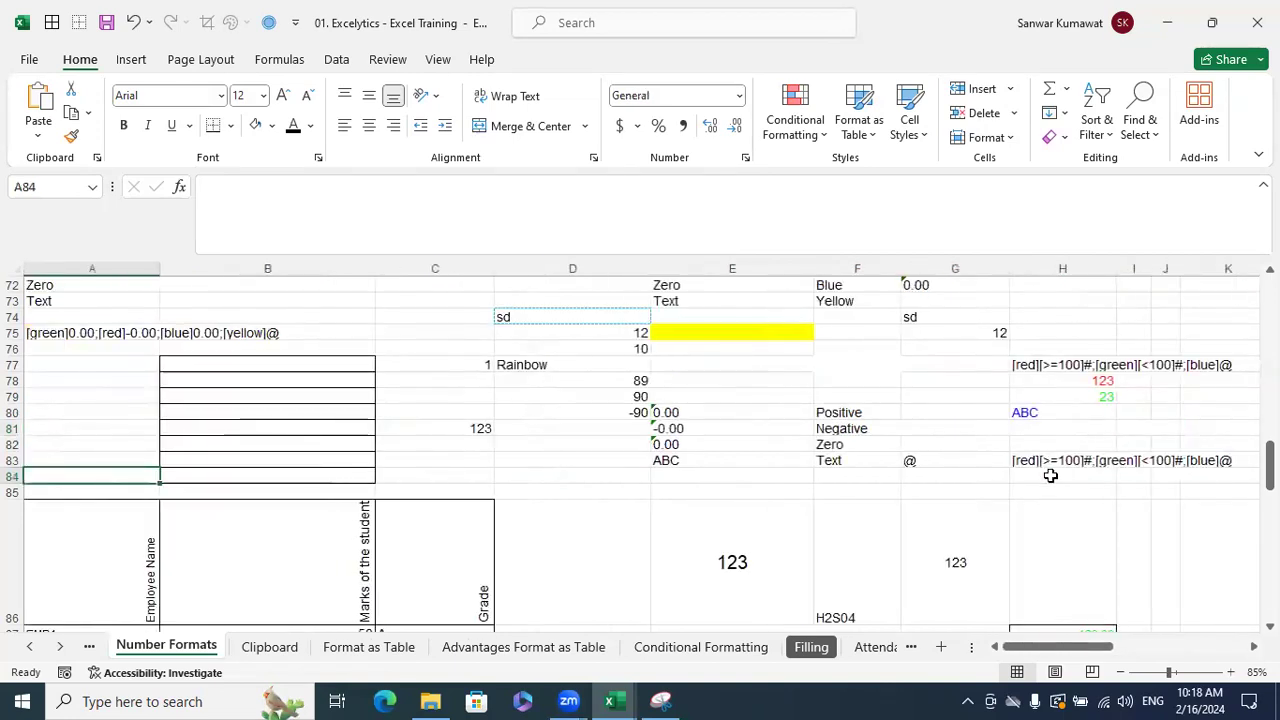
pyautogui.scroll(1, 440, 506)
pyautogui.moveTo(131, 523); pyautogui.dragTo(477, 603)
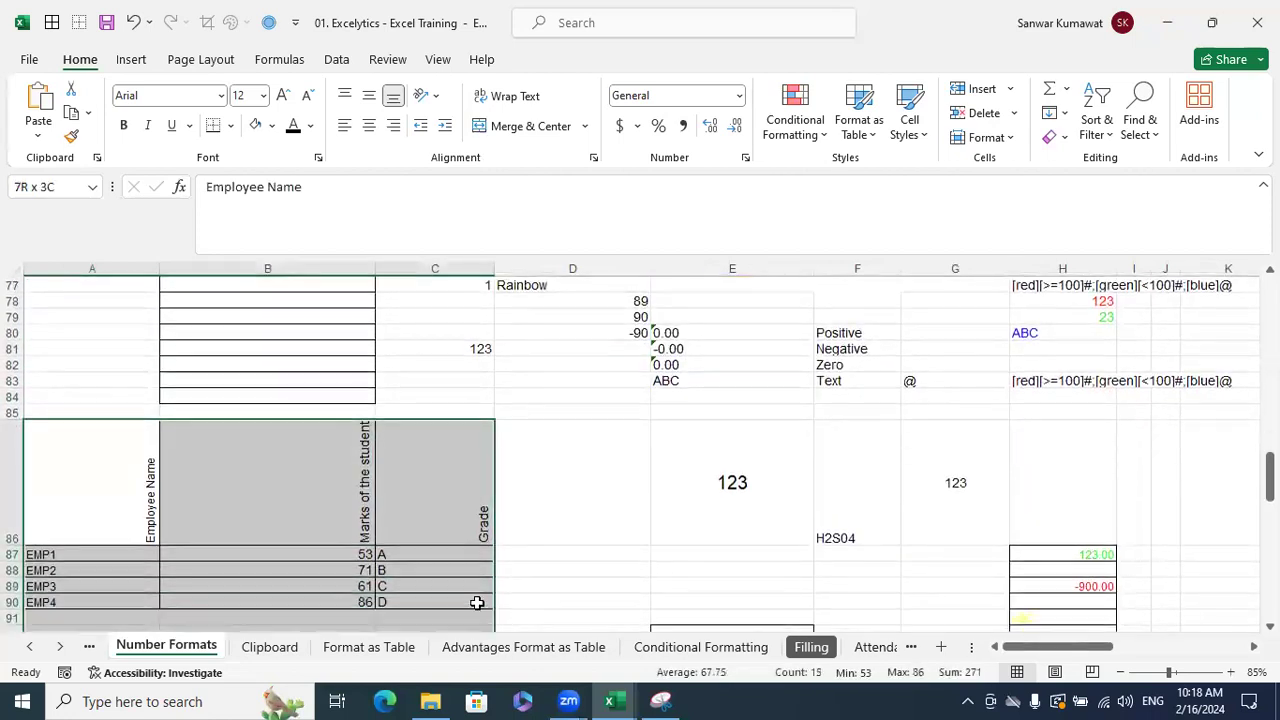
pyautogui.hotkey('ctrl', 'c')
pyautogui.click(611, 698)
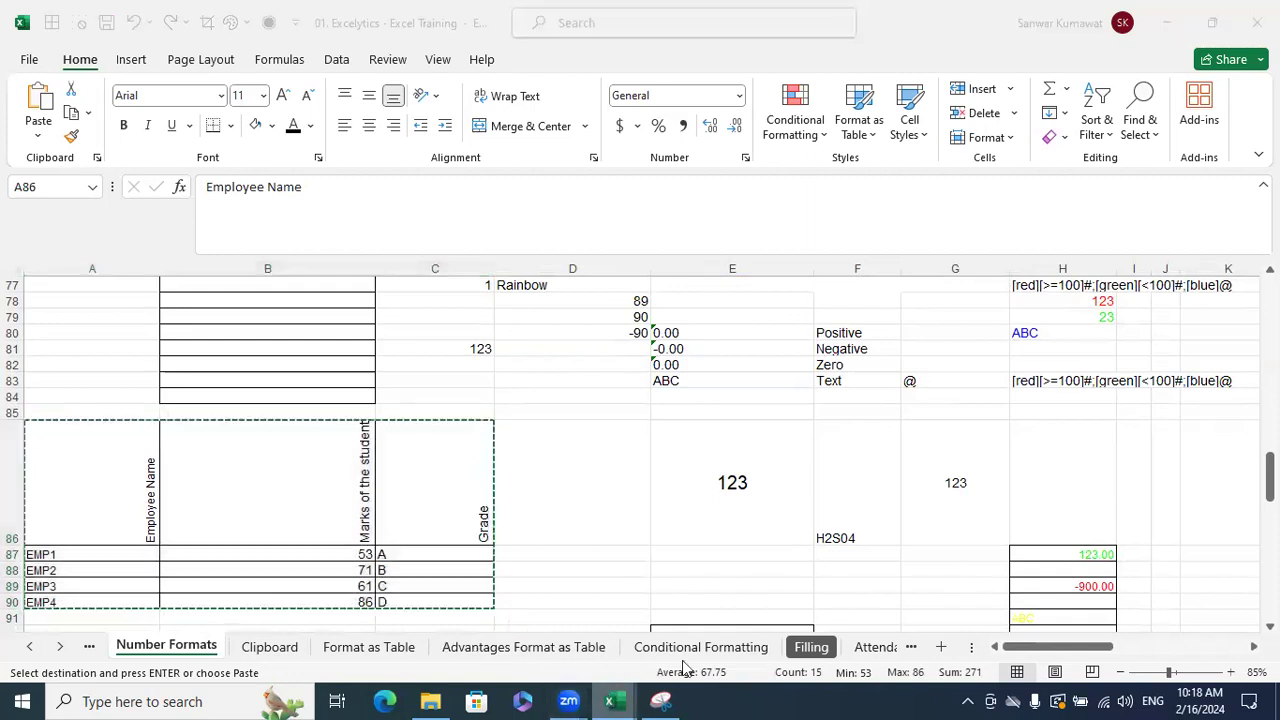
pyautogui.click(702, 620)
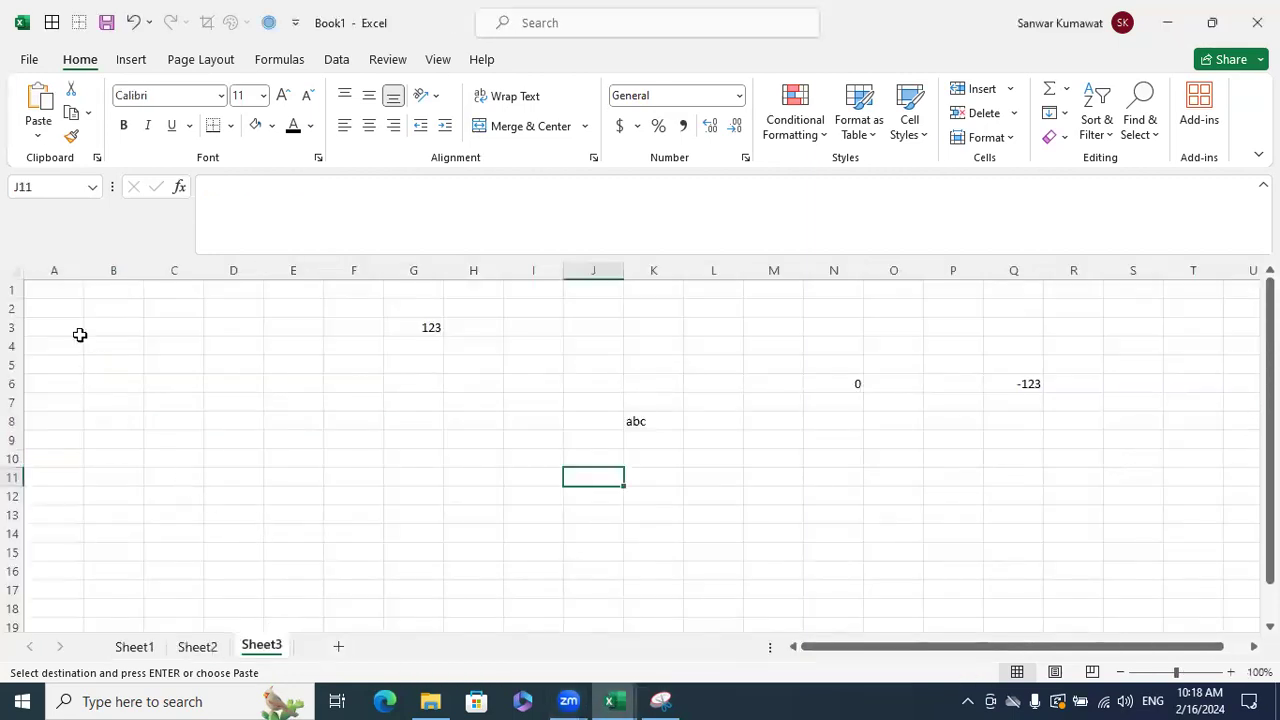
pyautogui.click(64, 296)
pyautogui.hotkey('ctrl', 'v')
pyautogui.click(243, 394)
# - Set the header cells A1:C1 to horizontal text orientation
pyautogui.moveTo(71, 371); pyautogui.dragTo(191, 386)
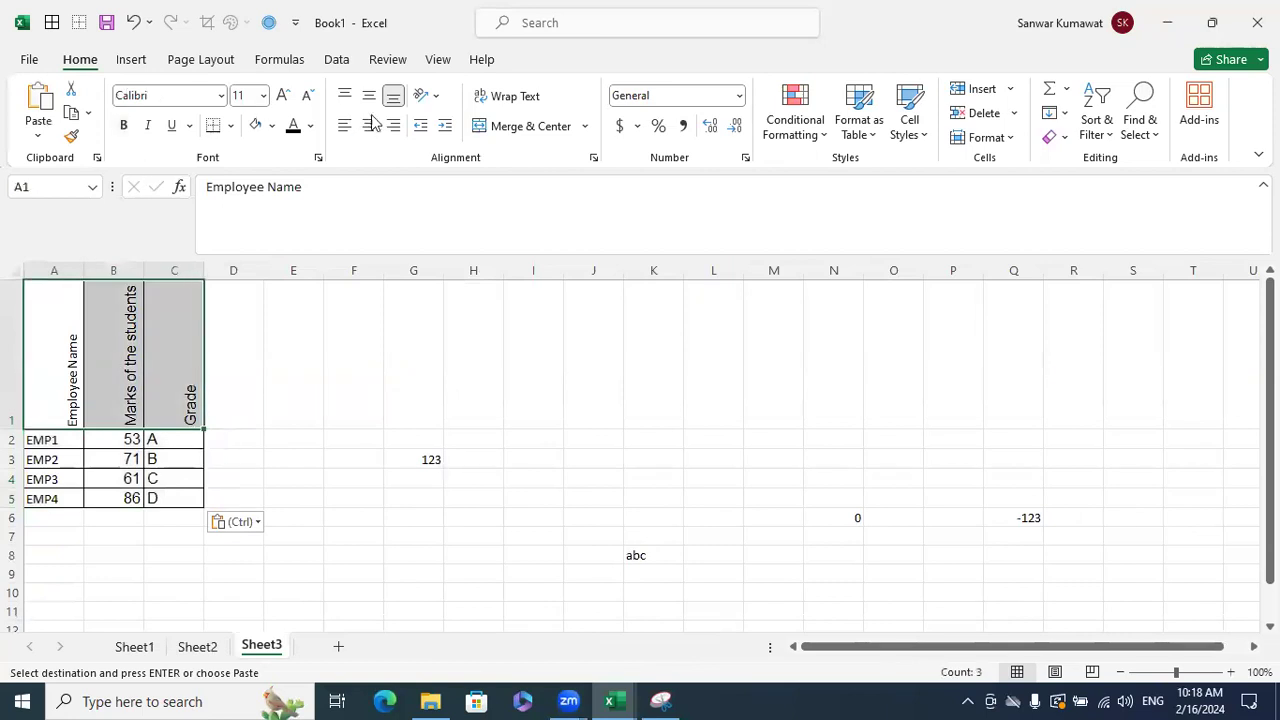
pyautogui.press('Escape')
pyautogui.hotkey('ctrl', '1')
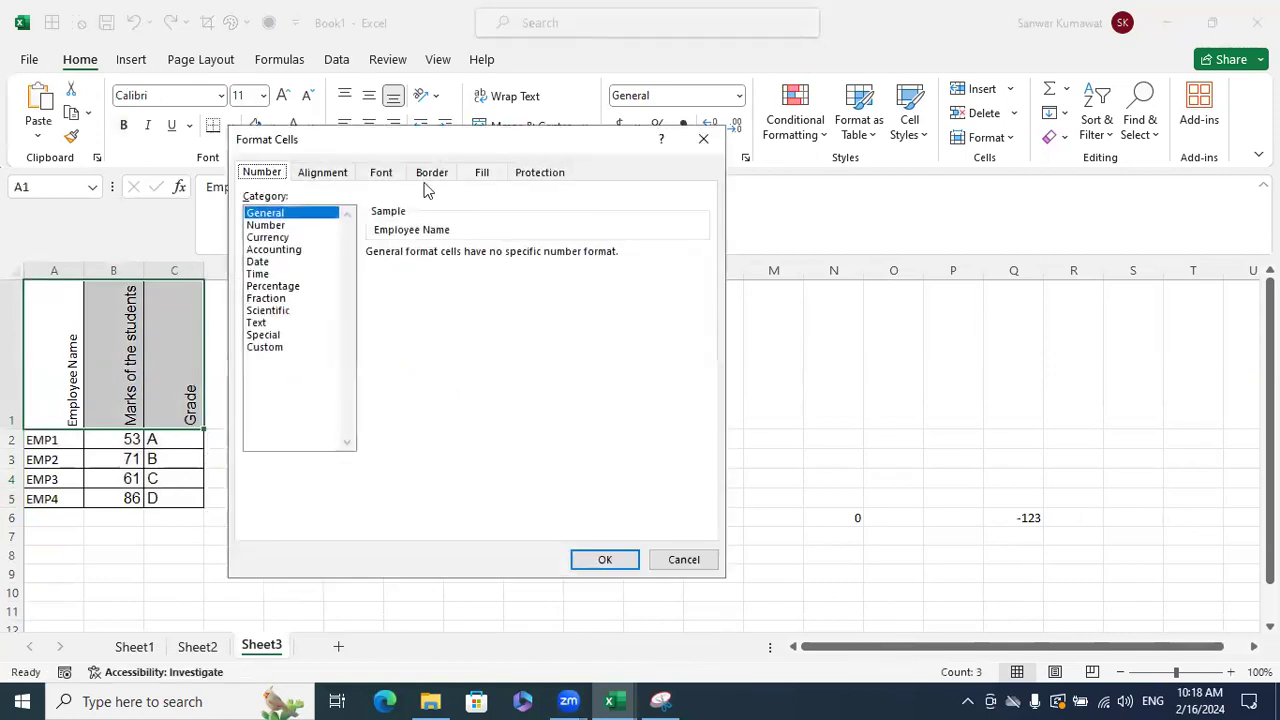
pyautogui.click(340, 175)
pyautogui.click(685, 268)
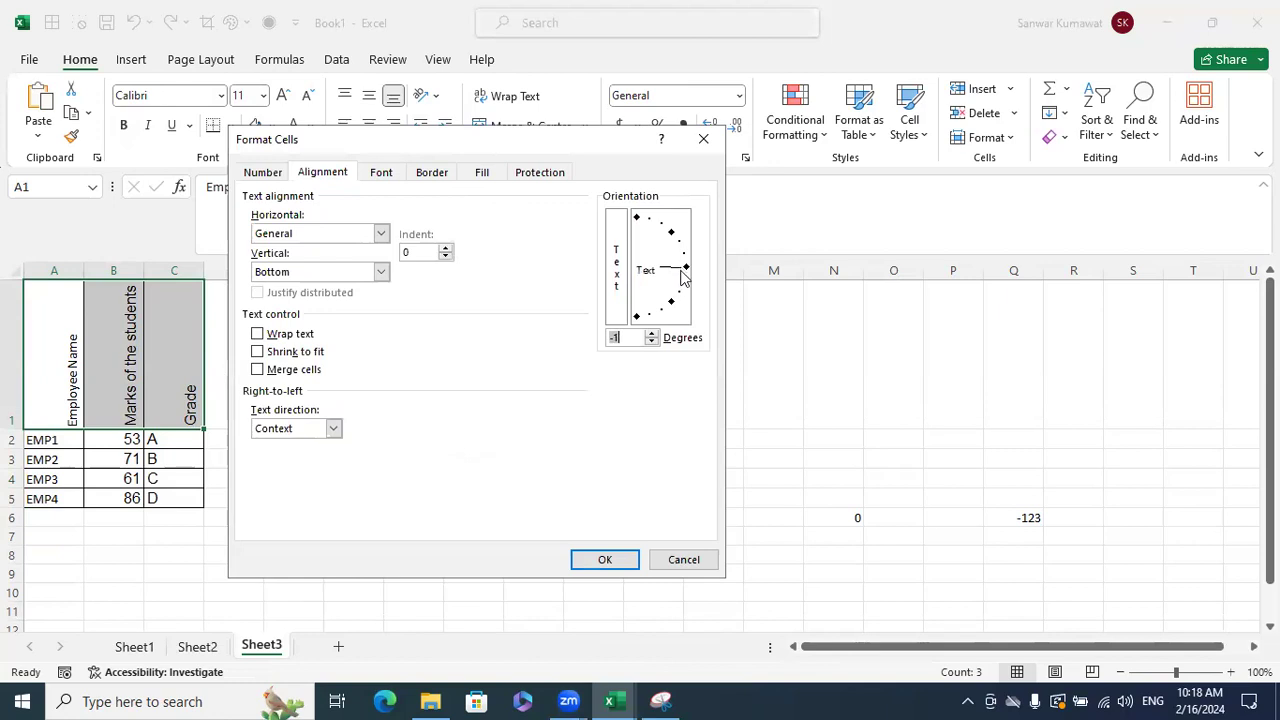
pyautogui.click(605, 559)
pyautogui.click(765, 503)
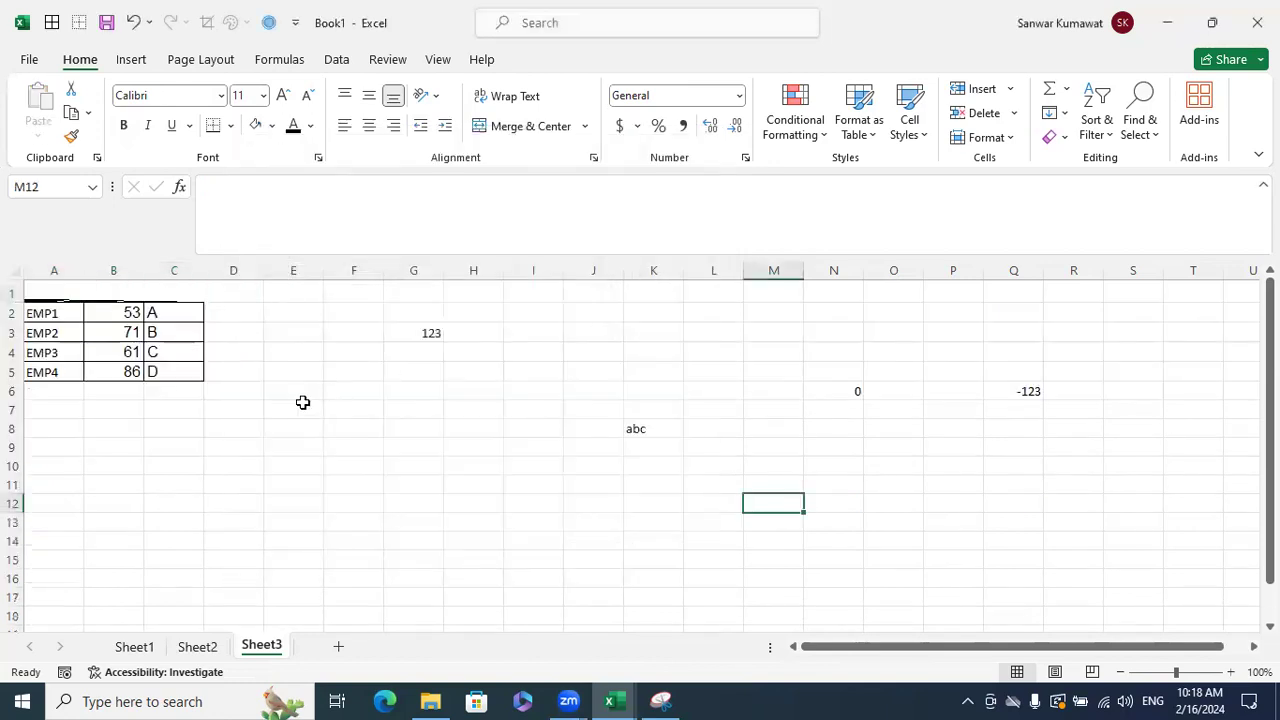
# - Return to the training workbook and scroll back to the conditional colour examples
pyautogui.click(14, 271)
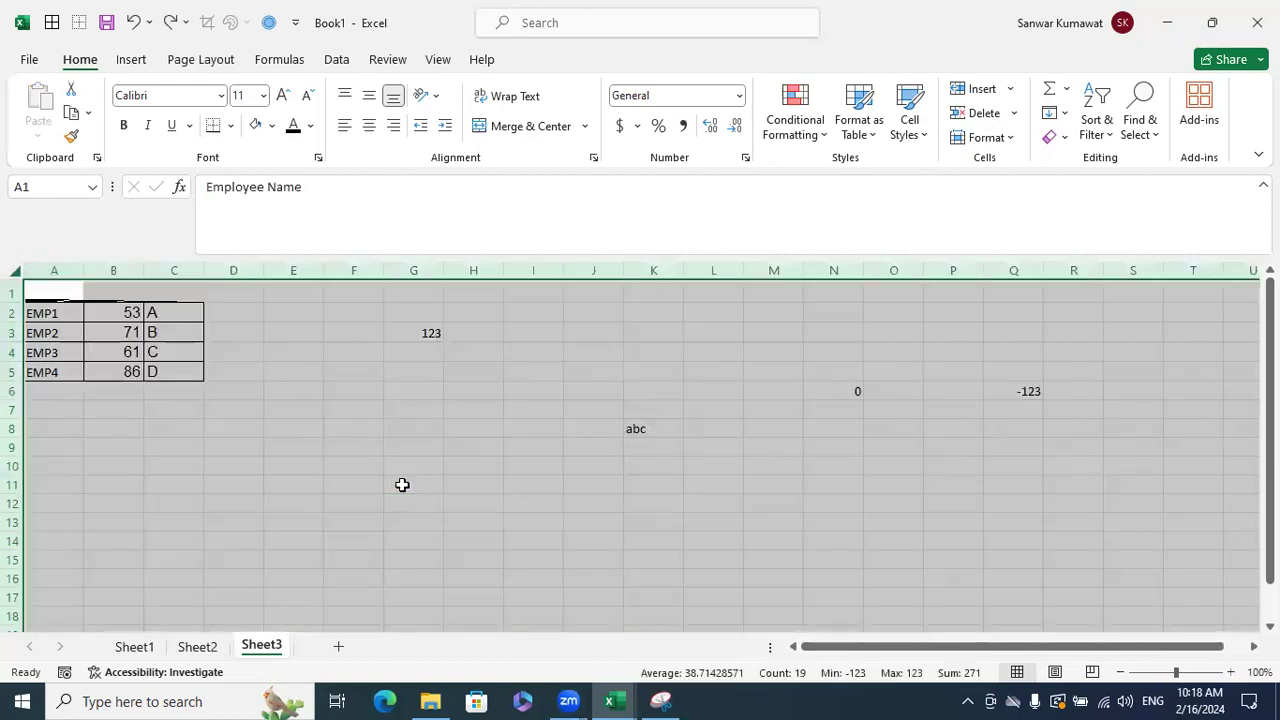
pyautogui.click(402, 485)
pyautogui.moveTo(609, 701)
pyautogui.click(487, 616)
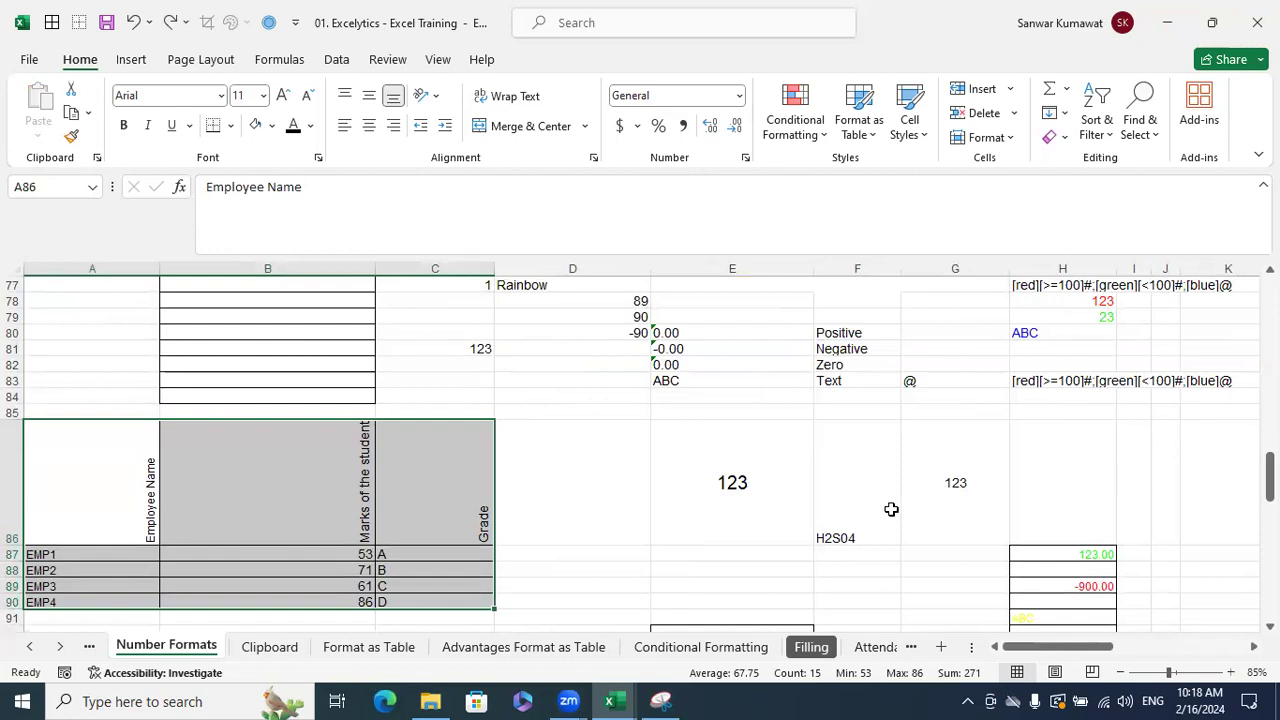
pyautogui.scroll(-1, 895, 511)
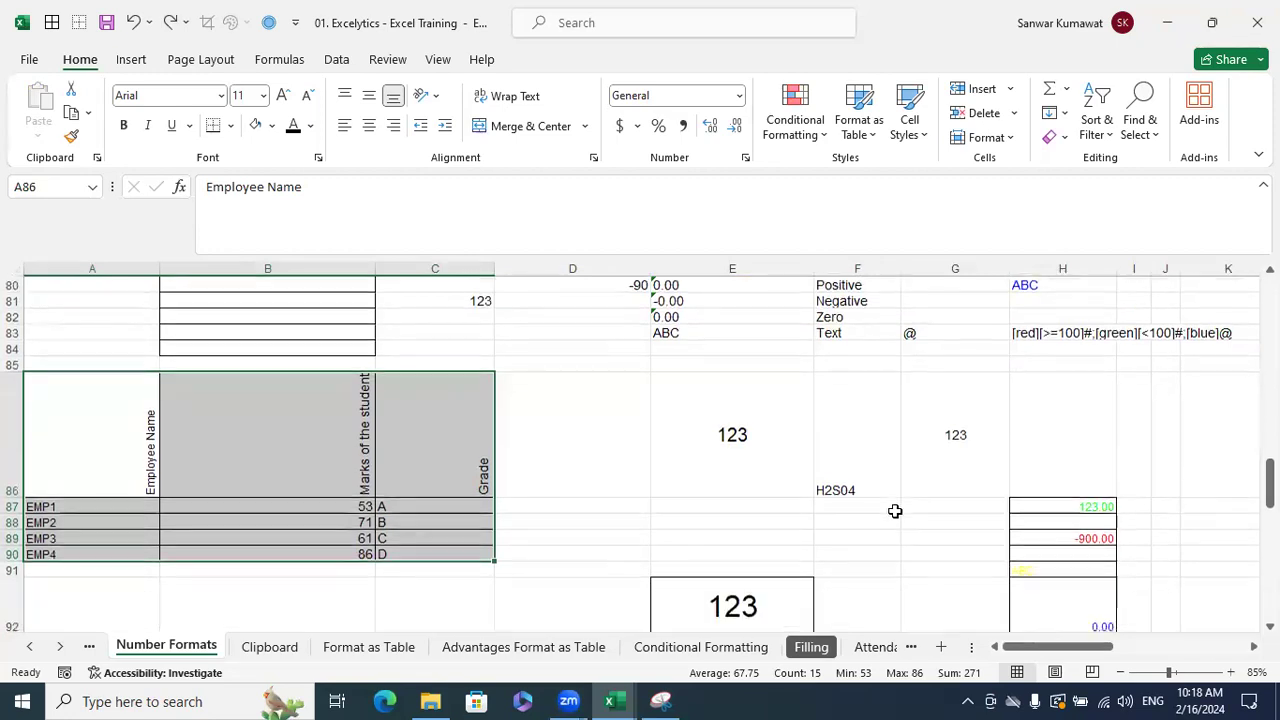
pyautogui.scroll(2, 895, 511)
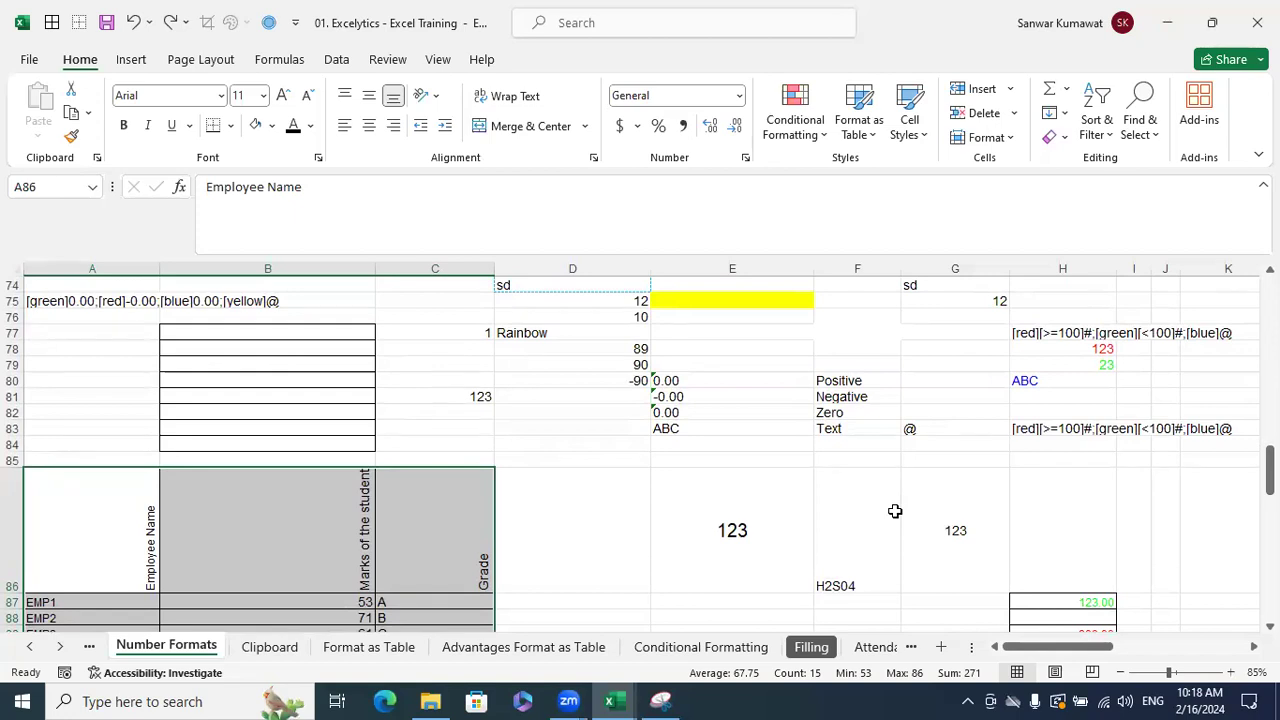
pyautogui.scroll(-6, 895, 511)
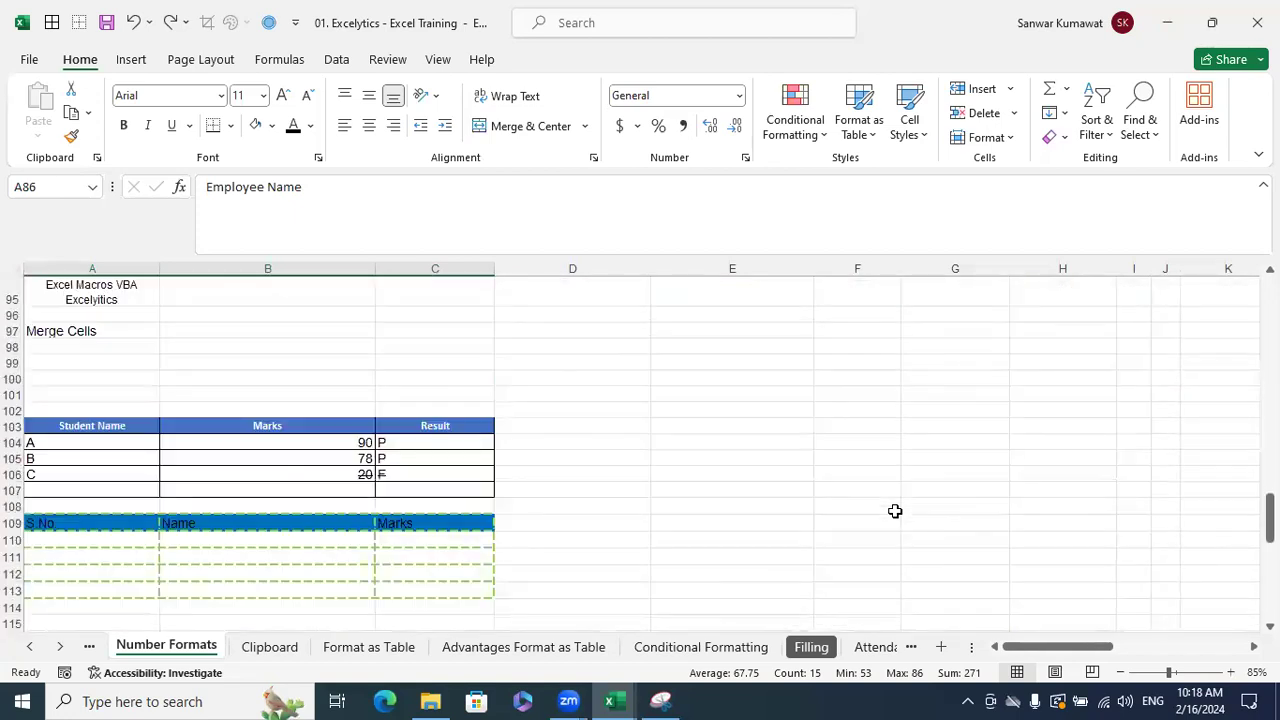
pyautogui.scroll(1, 910, 511)
pyautogui.scroll(4, 910, 511)
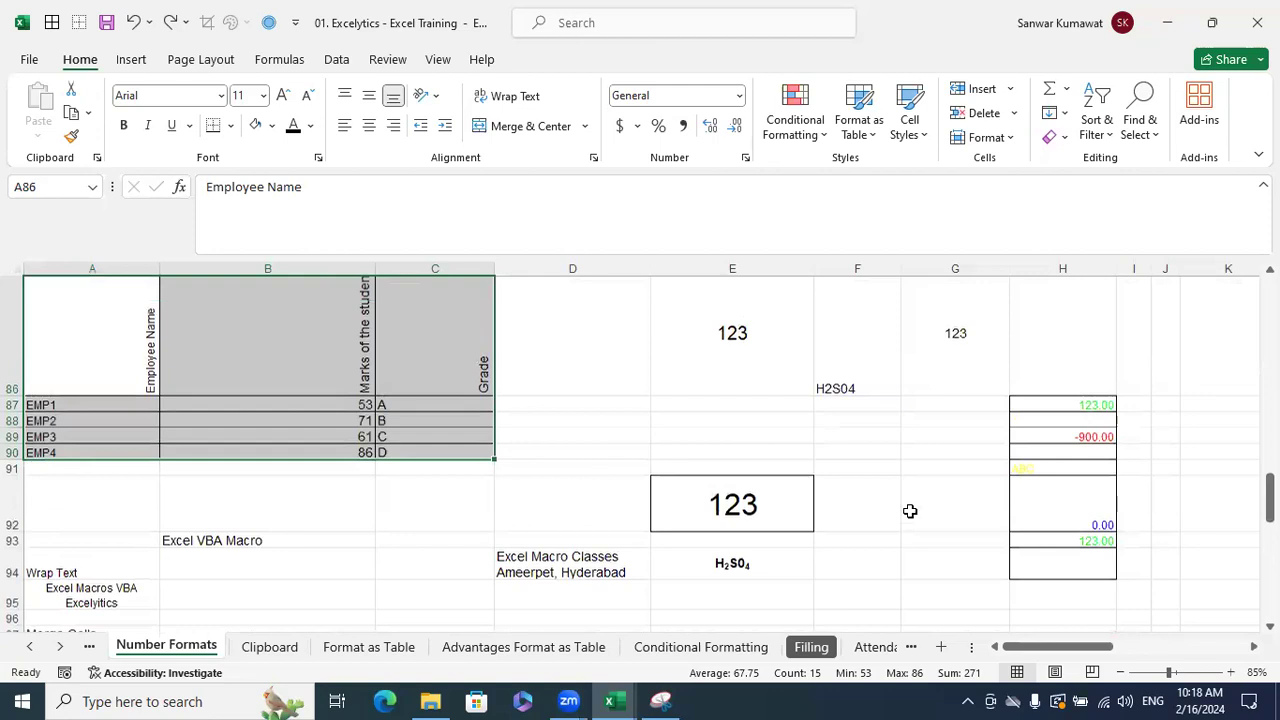
pyautogui.scroll(2, 910, 511)
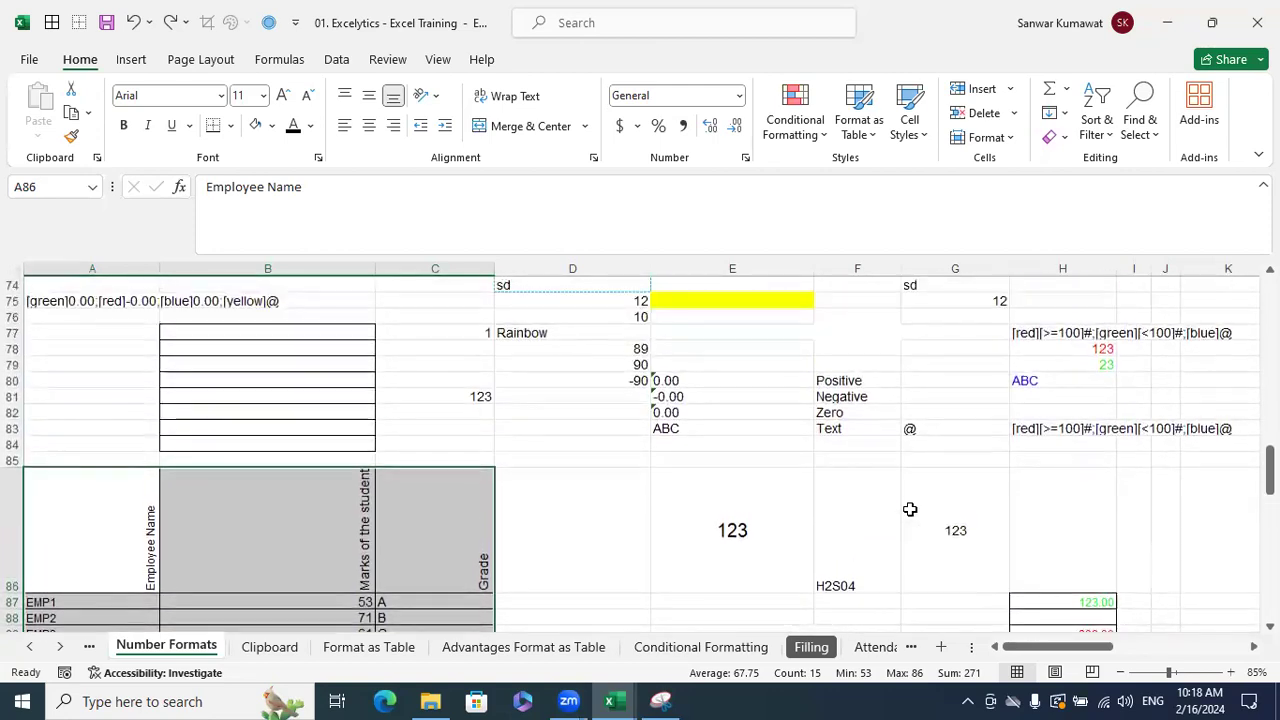
# - Enter the number 2.5 in cell P85
pyautogui.moveTo(1076, 647); pyautogui.dragTo(966, 463)
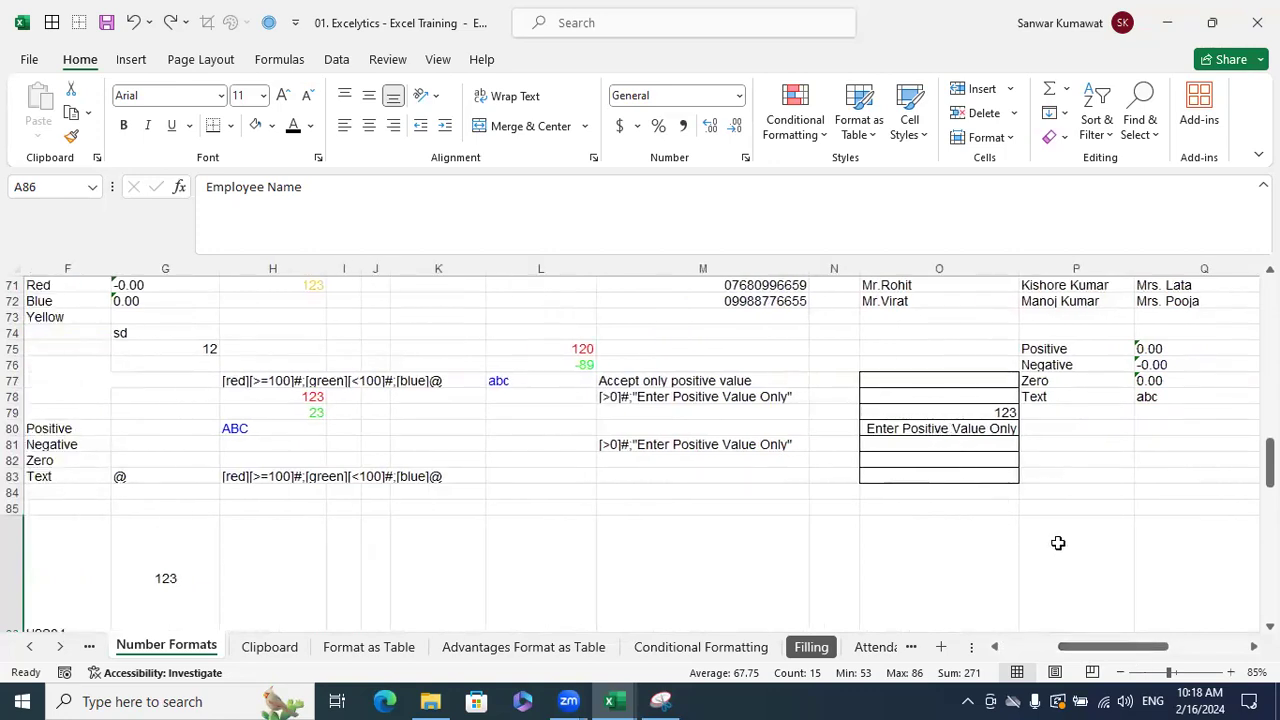
pyautogui.click(1055, 544)
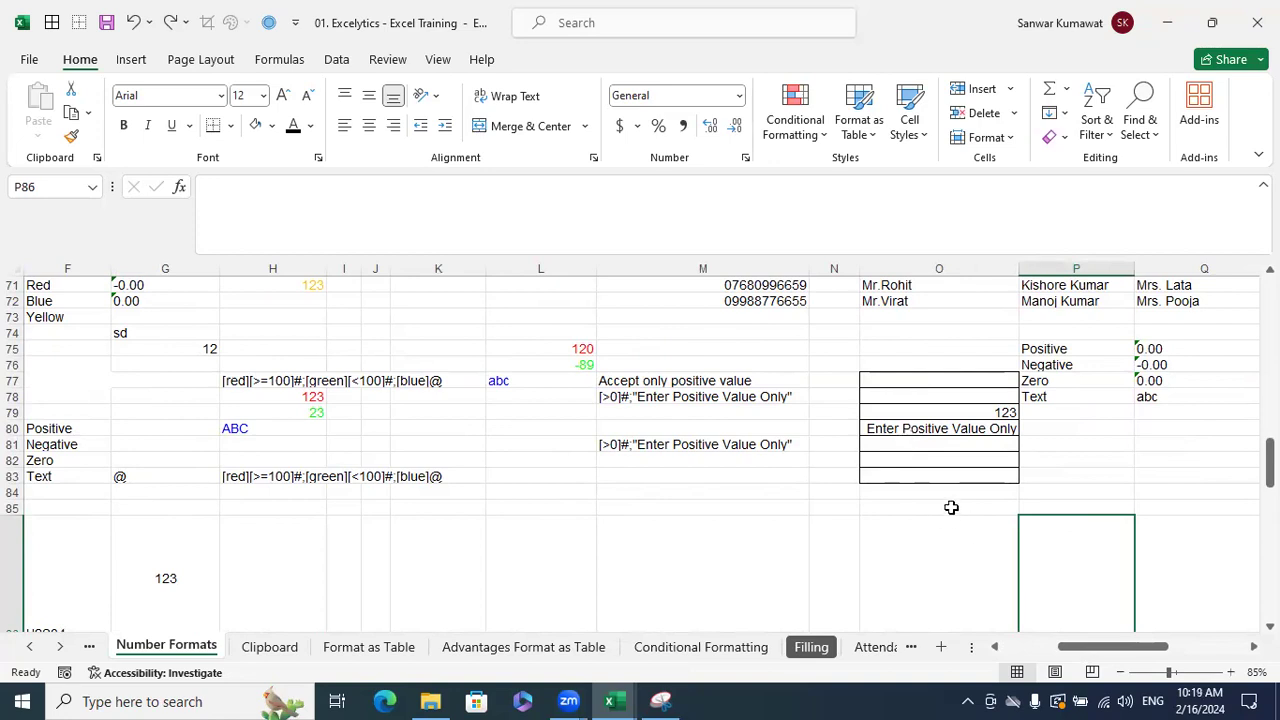
pyautogui.click(1086, 507)
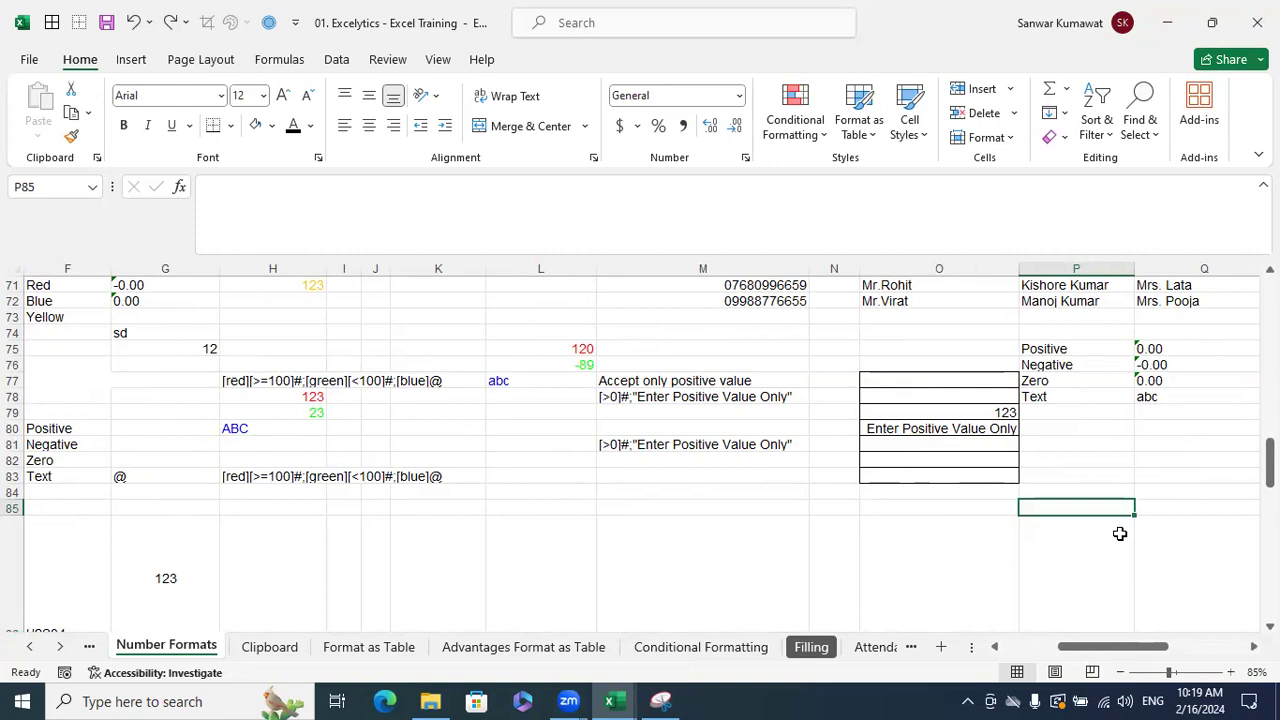
pyautogui.write('2.3')
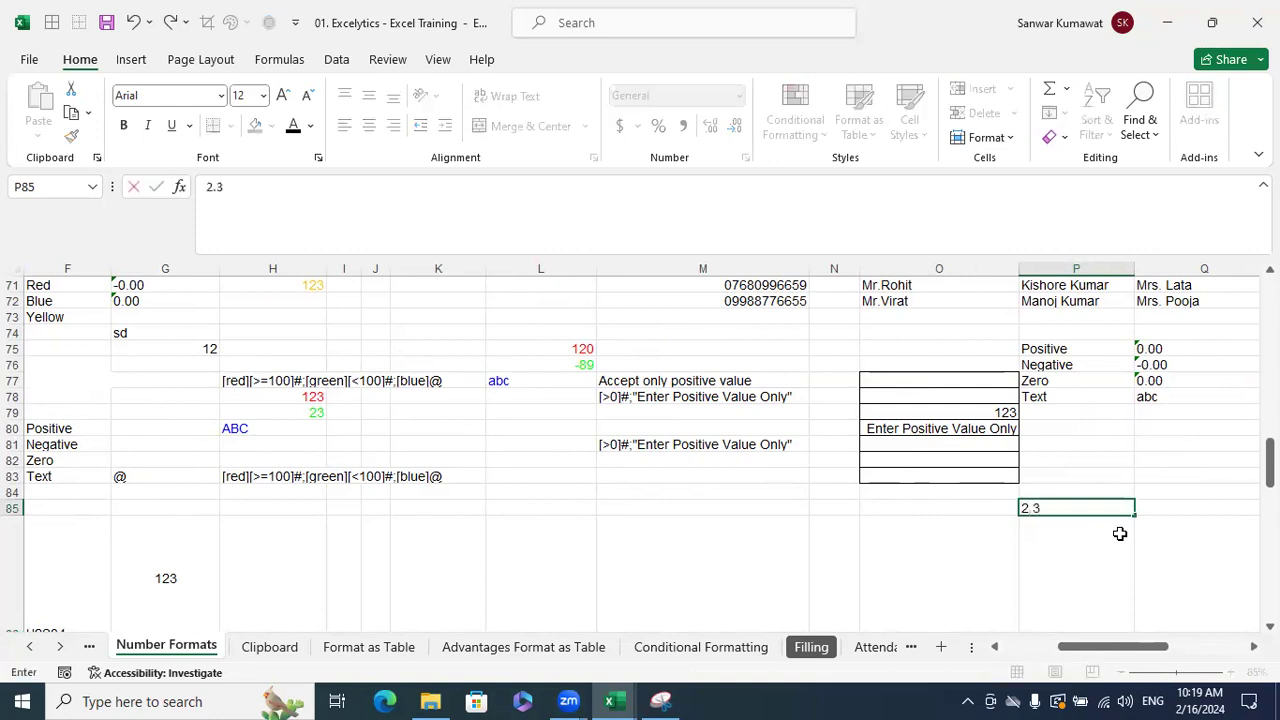
pyautogui.write('5')
pyautogui.press('Return')
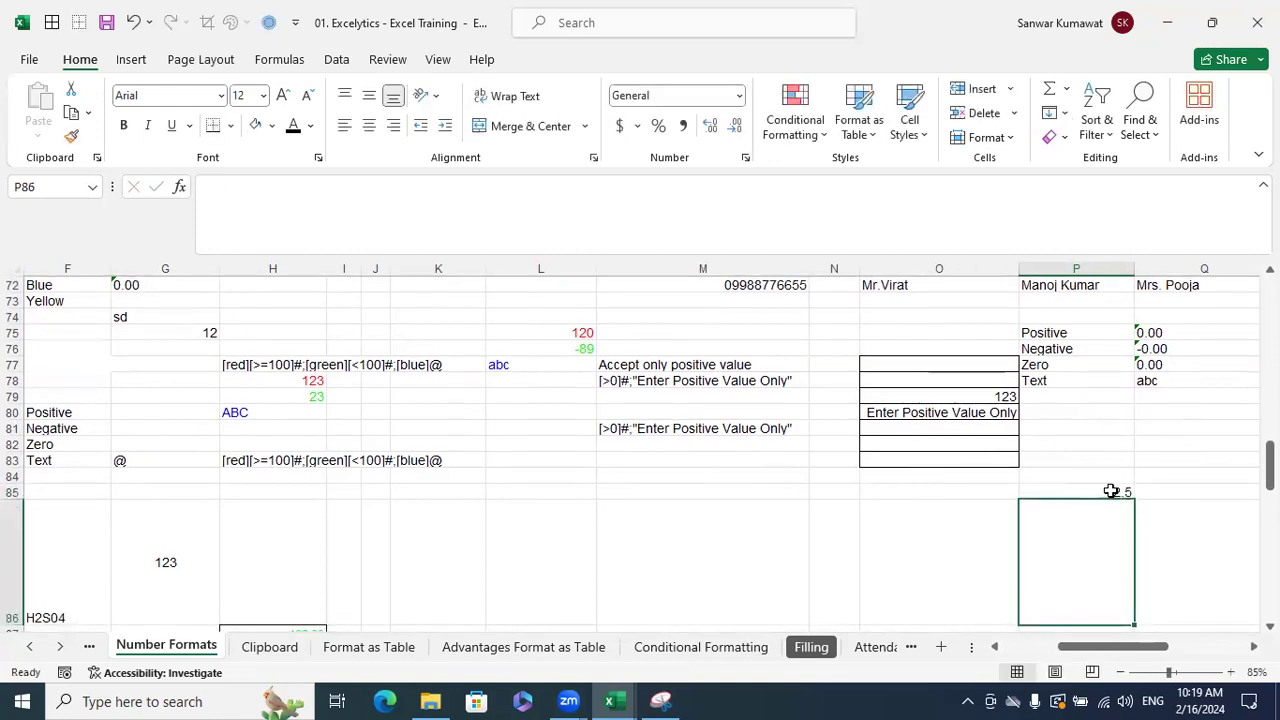
# - Remove the decimal places from P85 so it displays 3 while storing 2.5
pyautogui.click(1111, 490)
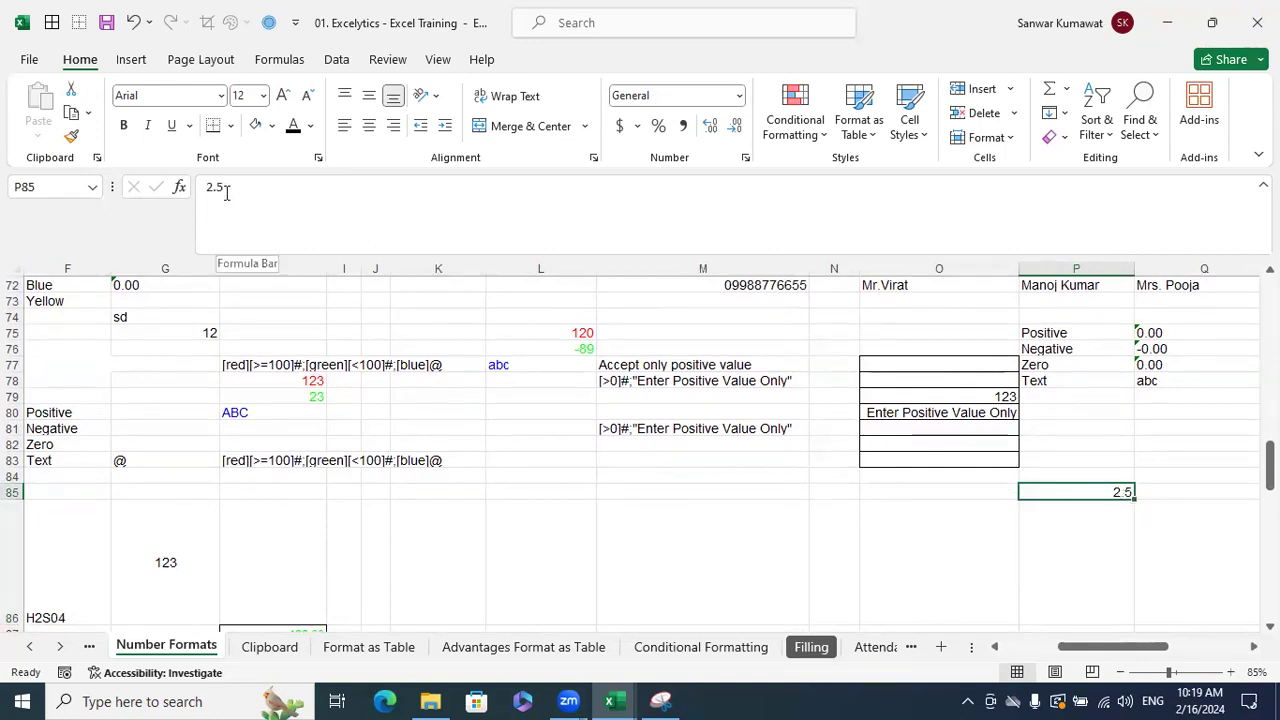
pyautogui.click(735, 126)
pyautogui.click(1123, 544)
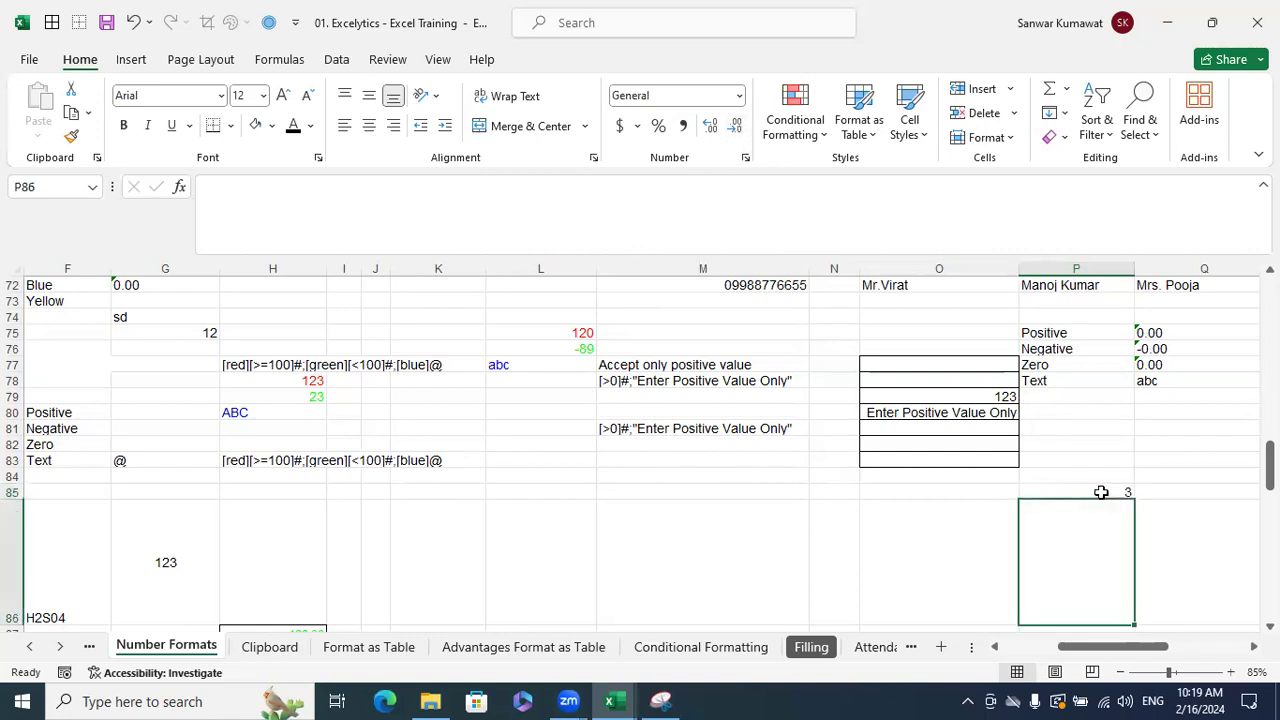
pyautogui.click(1100, 492)
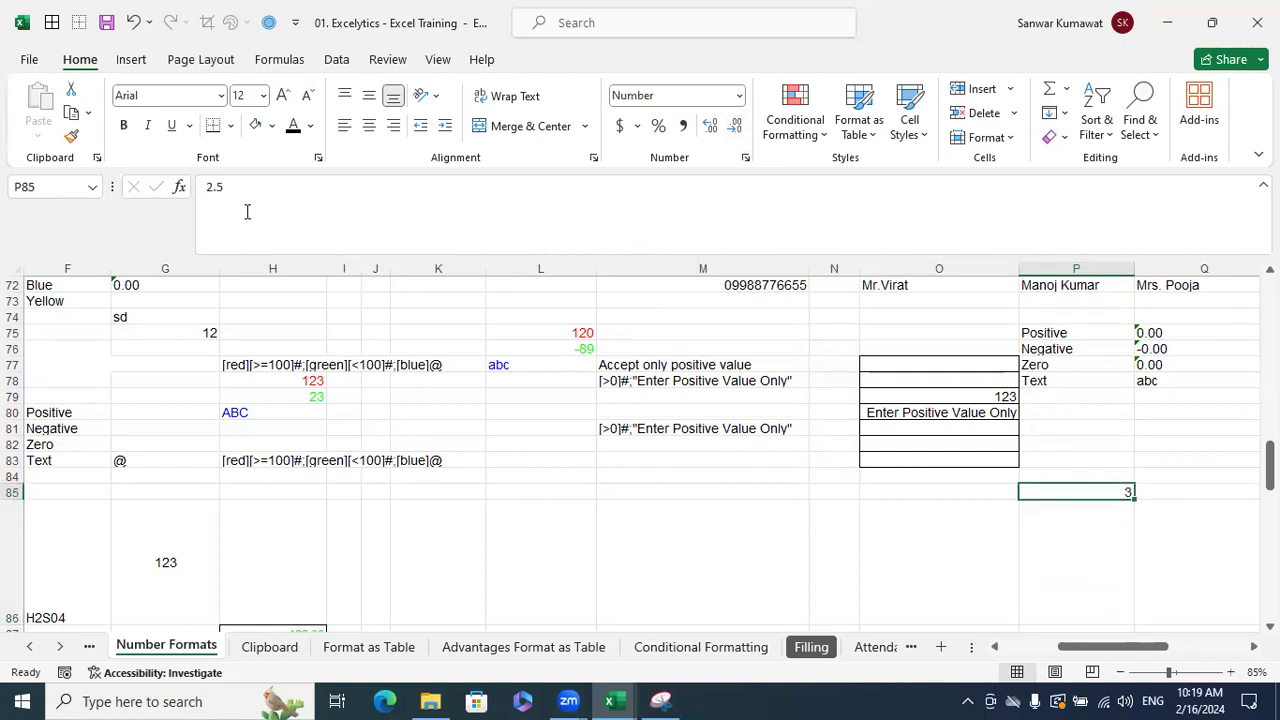
pyautogui.click(887, 414)
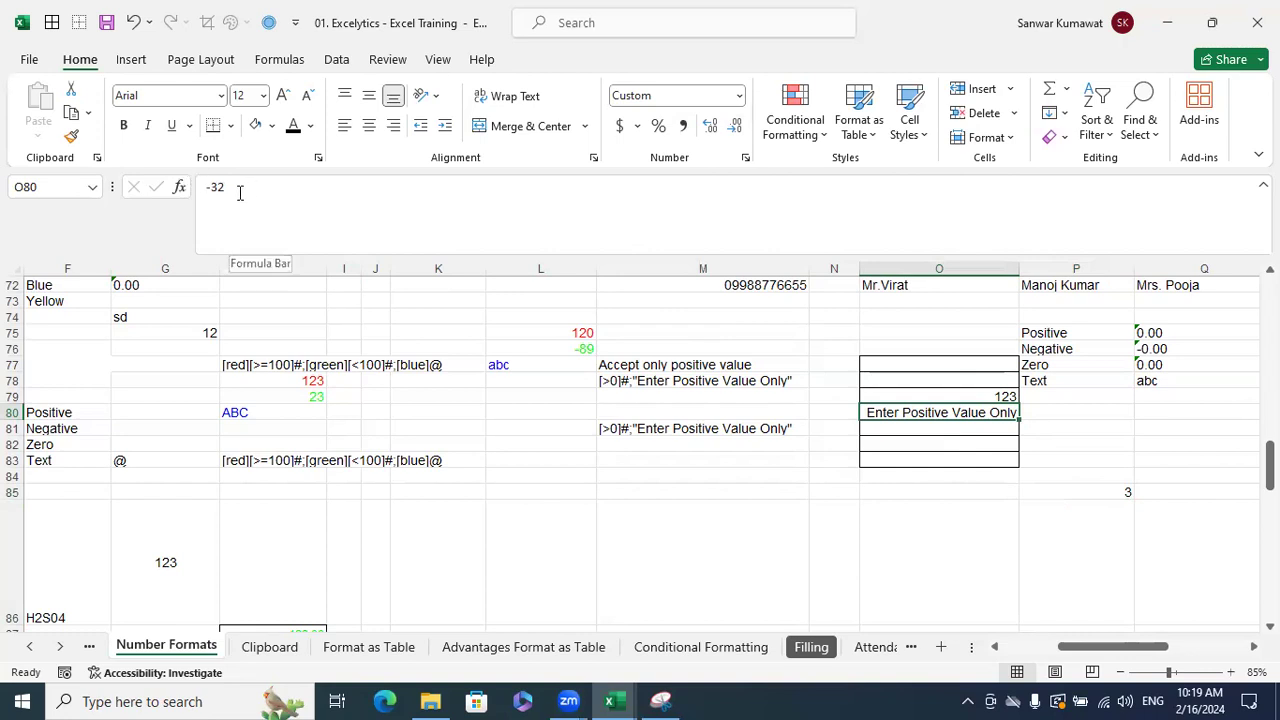
pyautogui.click(1170, 493)
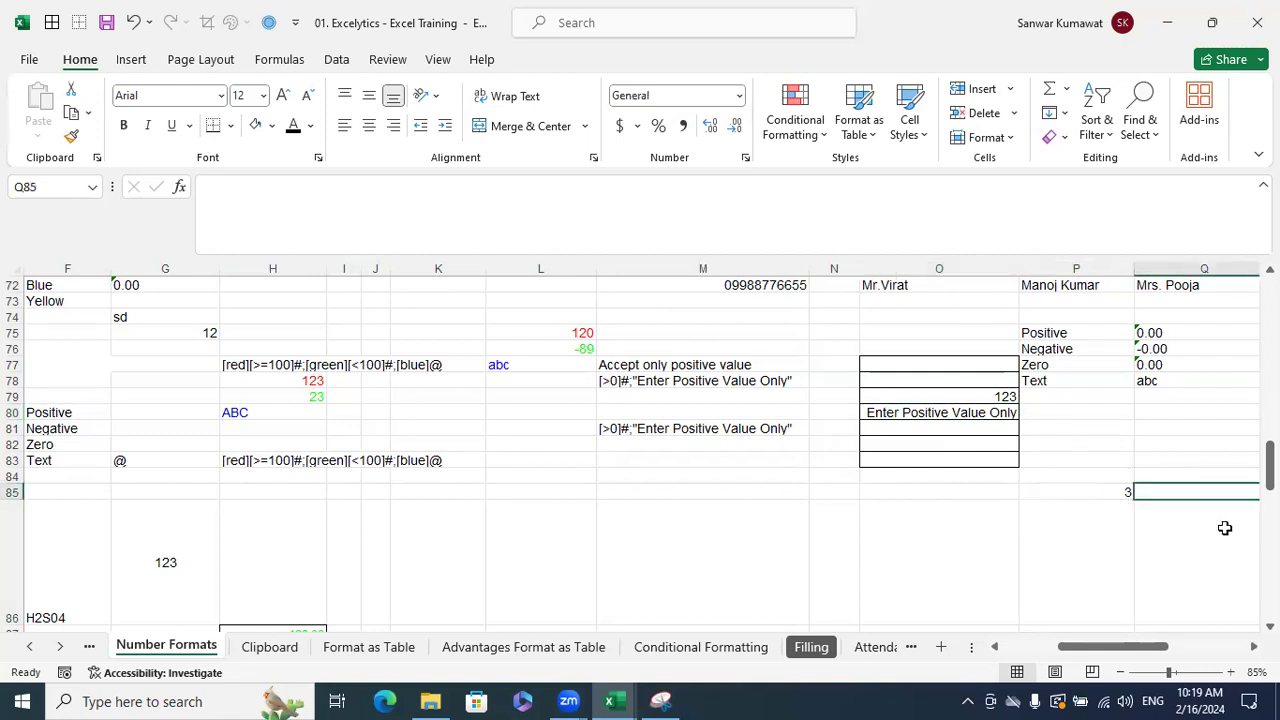
# - Enter =P85*2 in Q85 so it shows 5, then copy the formula
pyautogui.hscroll(1, 1225, 528)
pyautogui.write('=')
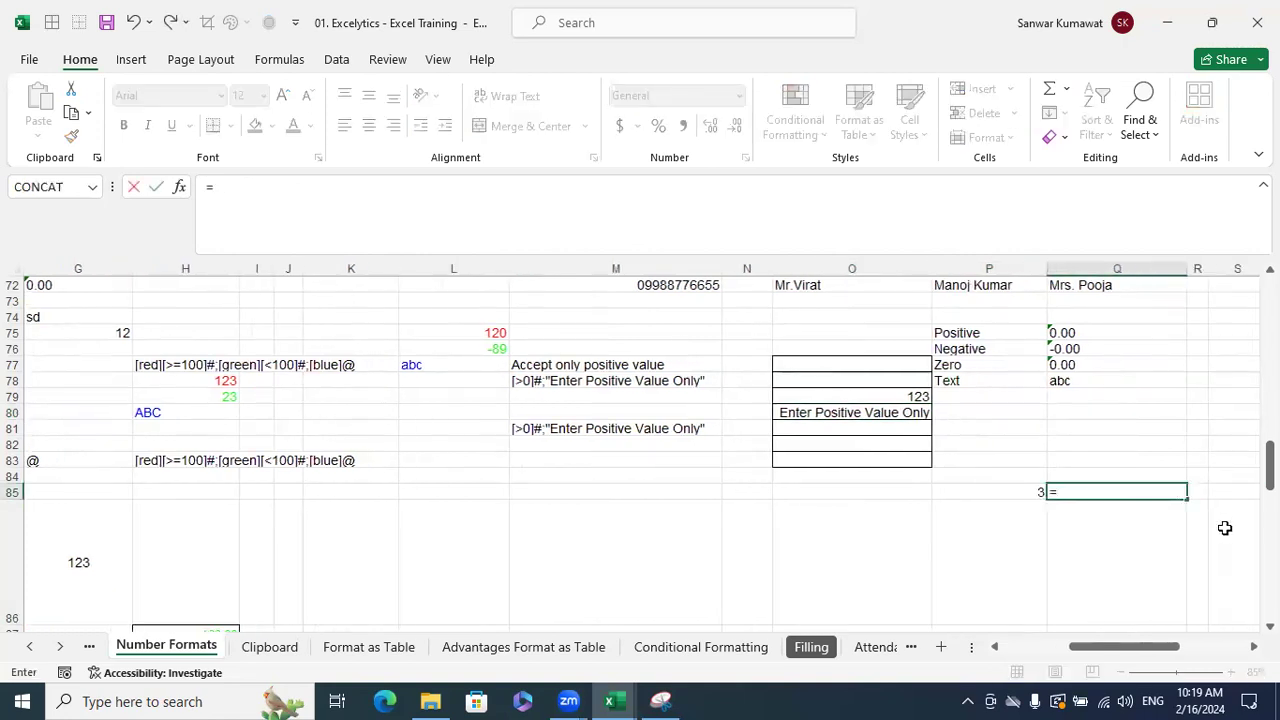
pyautogui.click(1032, 492)
pyautogui.write('*2')
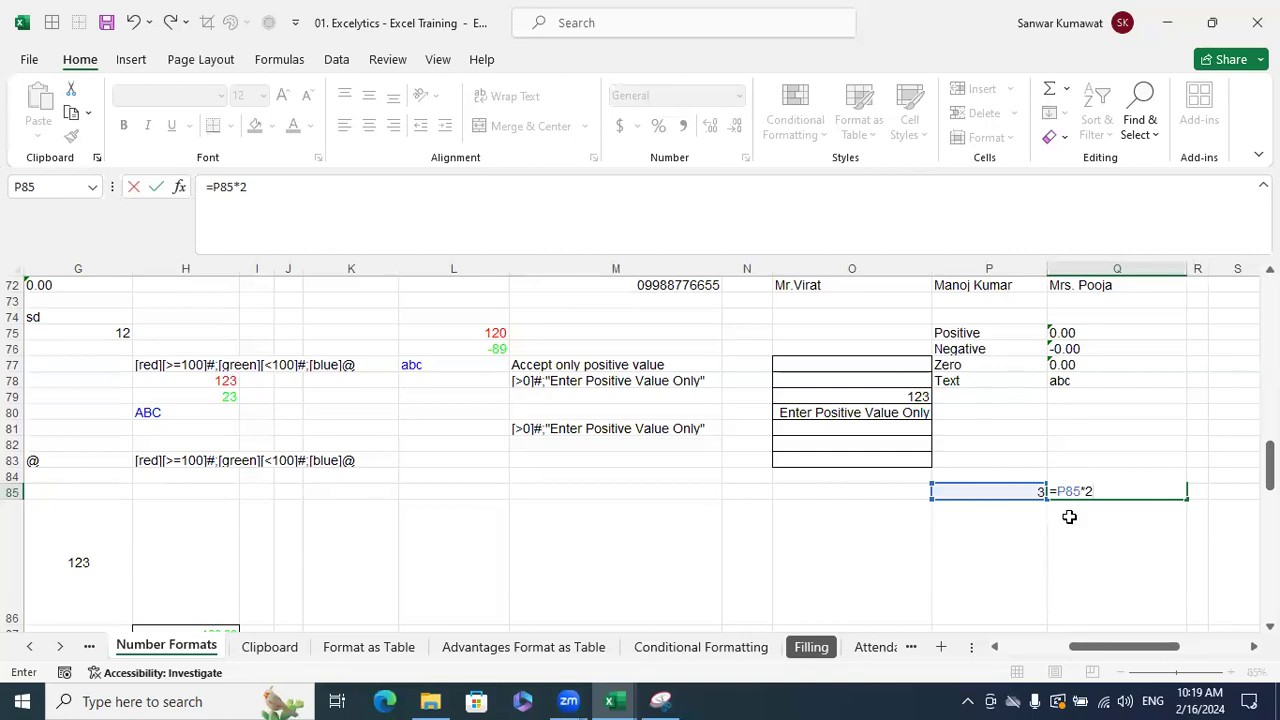
pyautogui.press('Return')
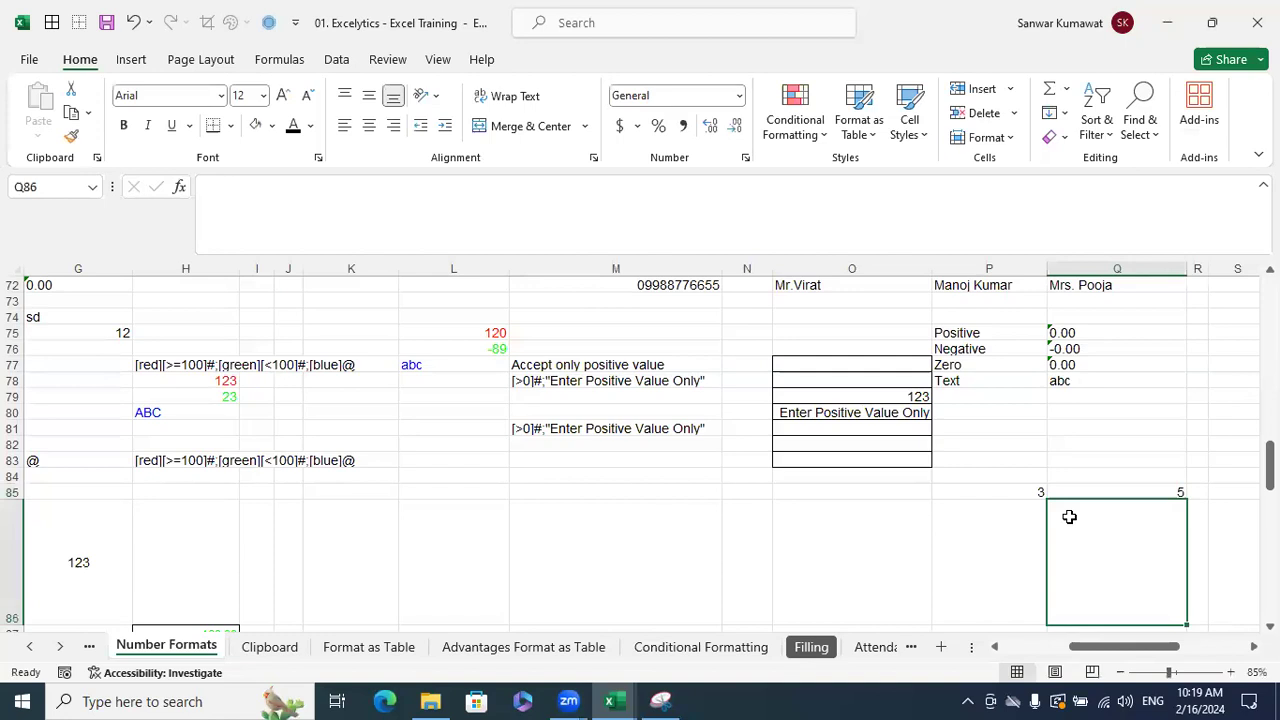
pyautogui.hscroll(3, 786, 517)
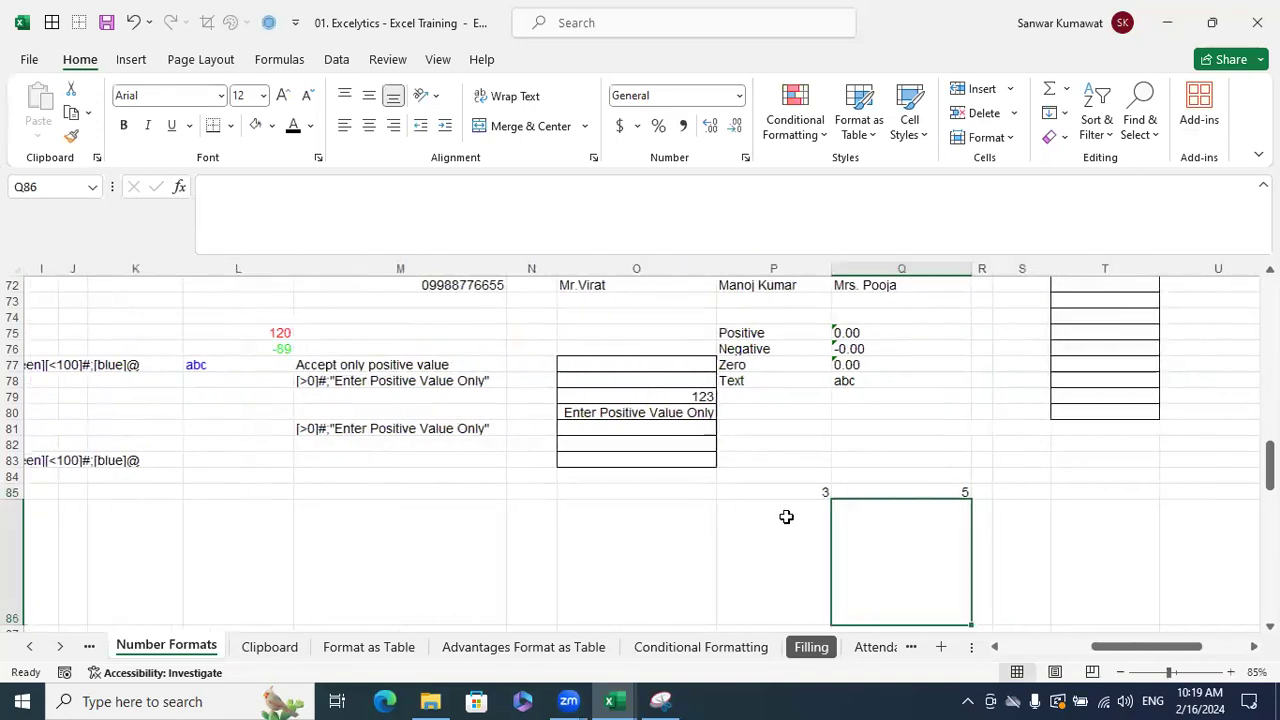
pyautogui.click(926, 489)
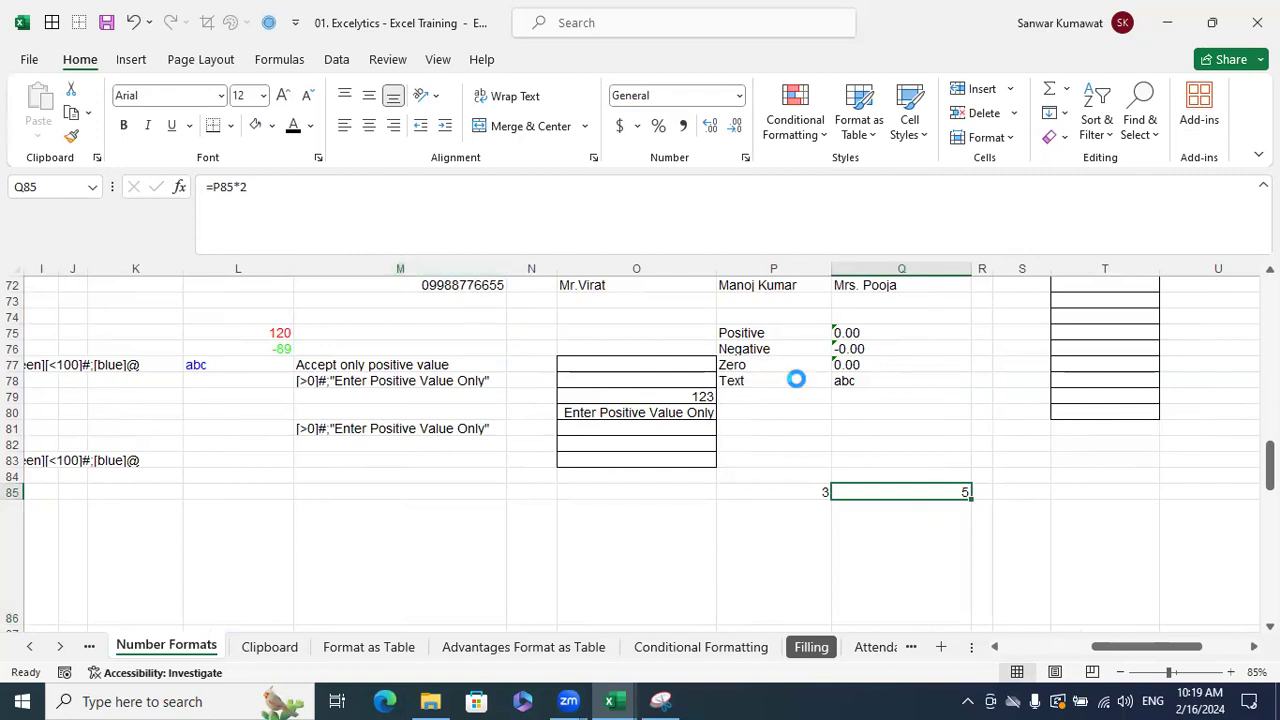
pyautogui.hotkey('ctrl', 'c')
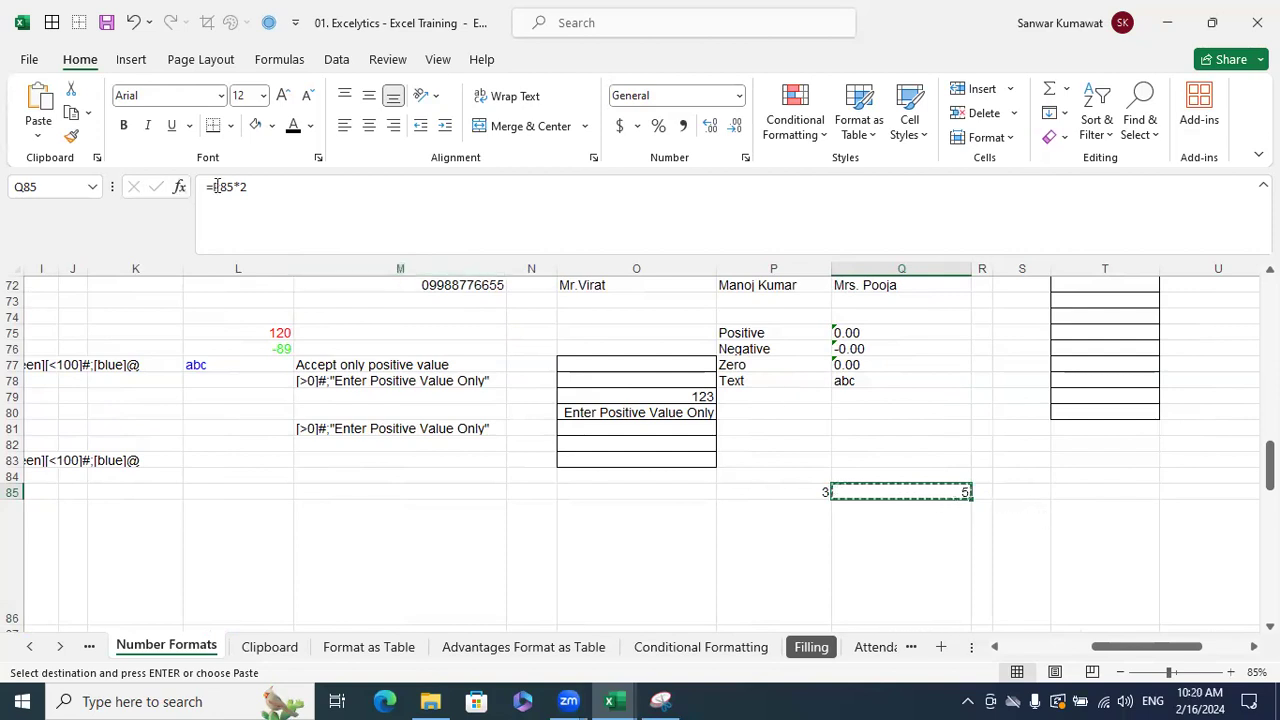
pyautogui.press('Escape')
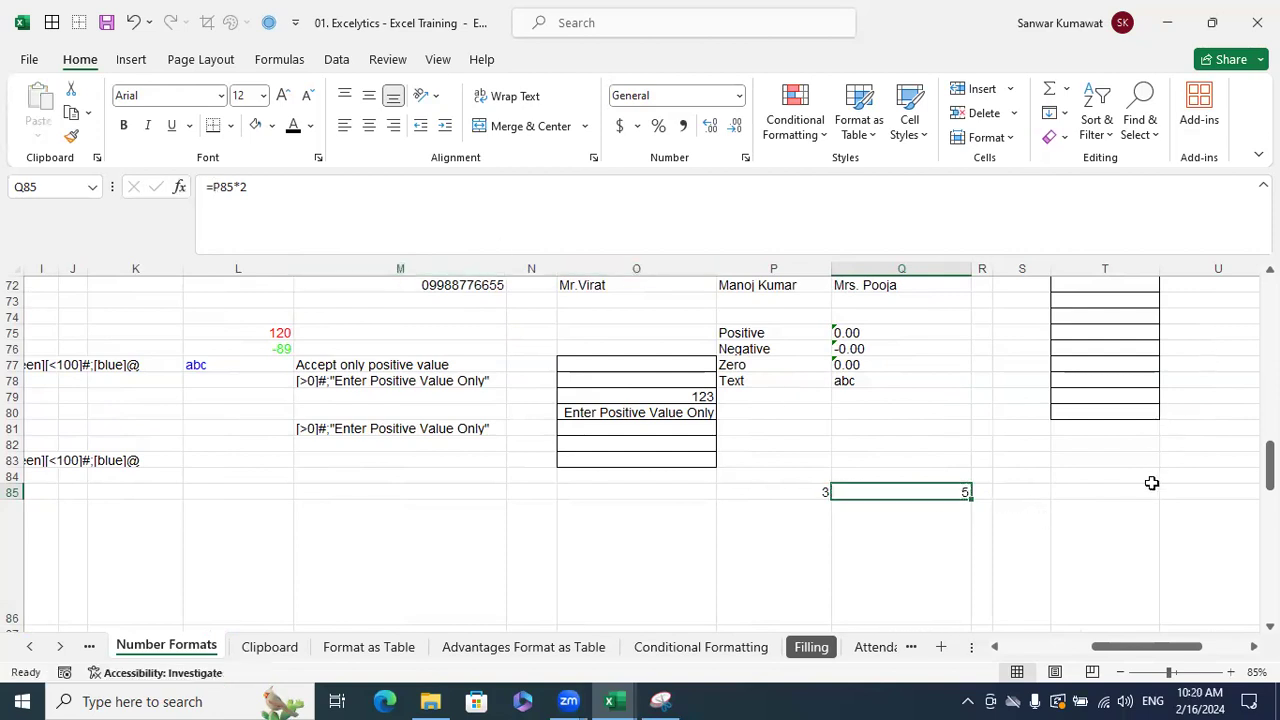
pyautogui.click(1254, 646)
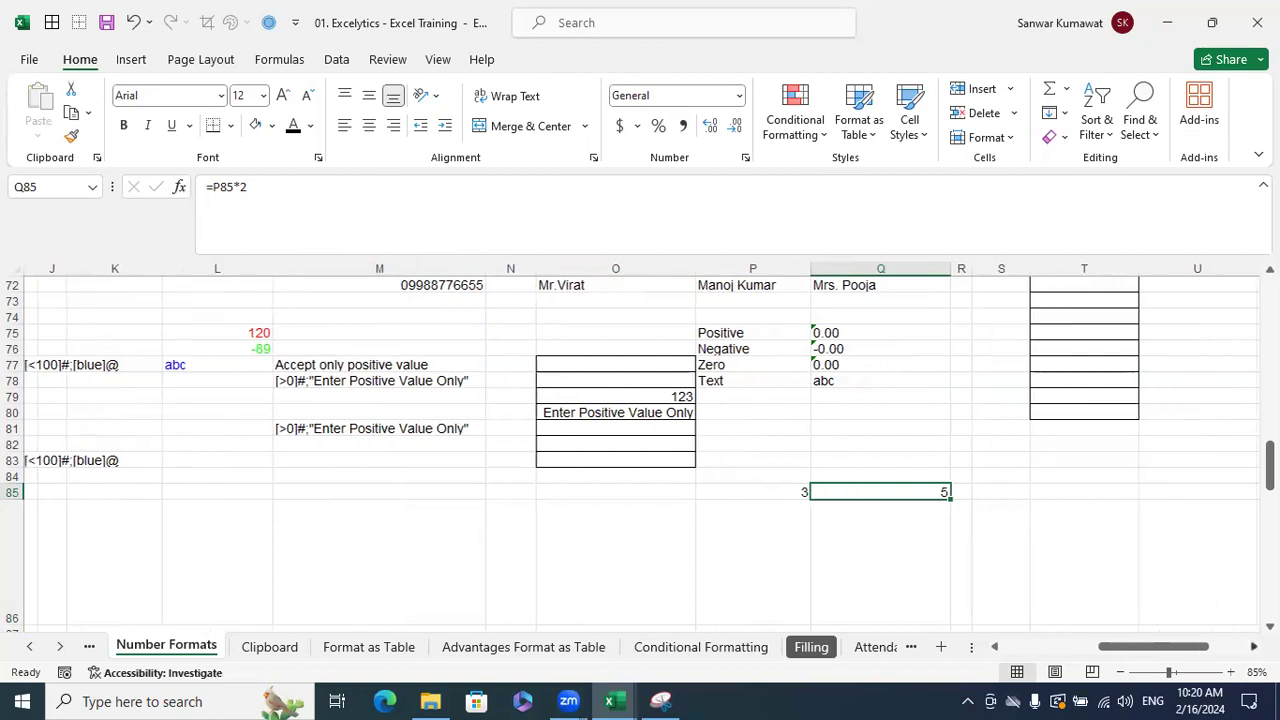
# - Enter 10, 20, 30 in T82:T84 and AutoSum them to 60 in T85
pyautogui.click(1030, 455)
pyautogui.write('10')
pyautogui.press('Return')
pyautogui.write('20')
pyautogui.click(1028, 451)
pyautogui.write('30')
pyautogui.press('Return')
pyautogui.press('Up')
pyautogui.press('Up')
pyautogui.press('Up')
pyautogui.press('Down')
pyautogui.press('Down')
pyautogui.press('Down')
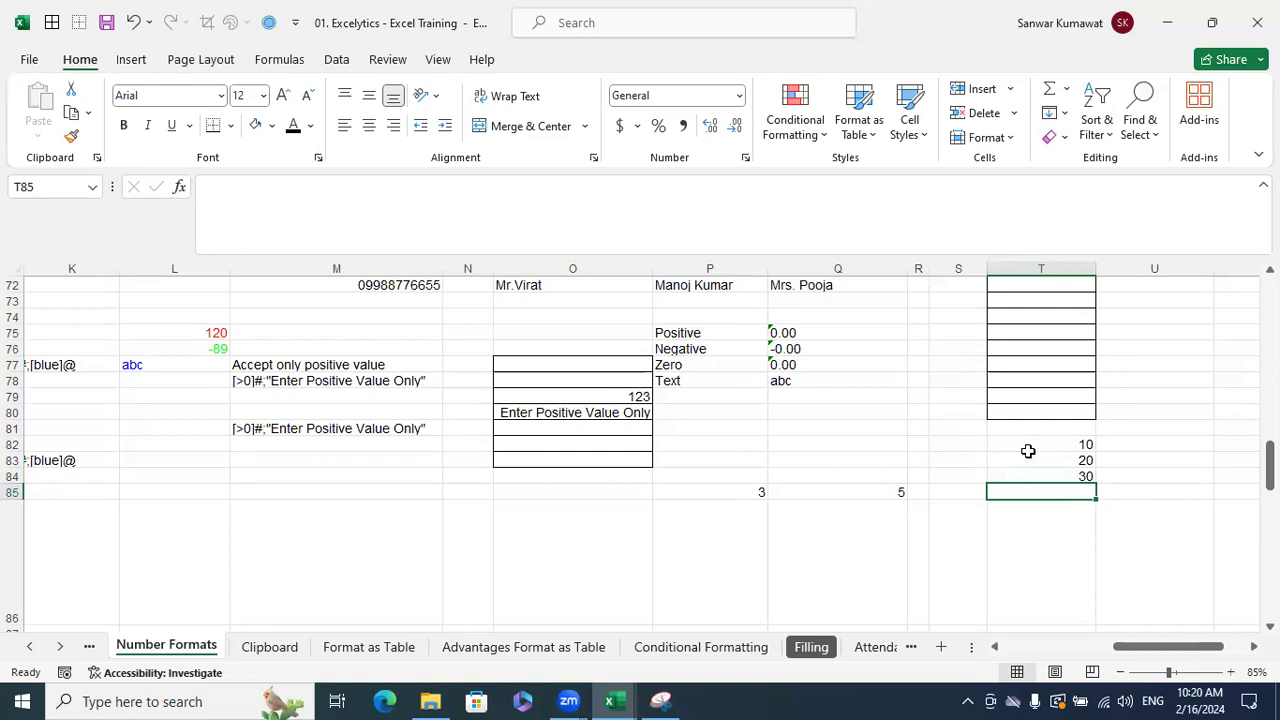
pyautogui.hotkey('alt', '=')
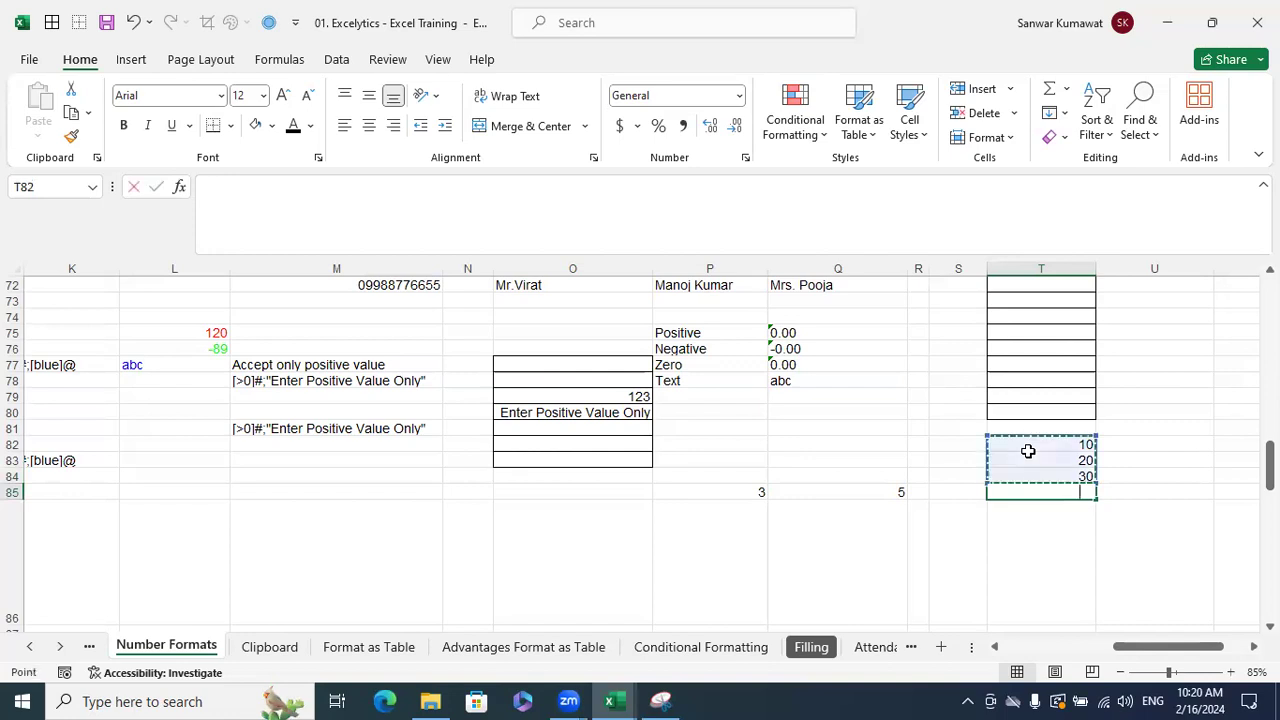
pyautogui.hotkey('ctrl', 'Return')
pyautogui.press('Up')
# - Enter 40, 30 and 20 in U82:U84
pyautogui.press('Right')
pyautogui.press('Up')
pyautogui.press('Up')
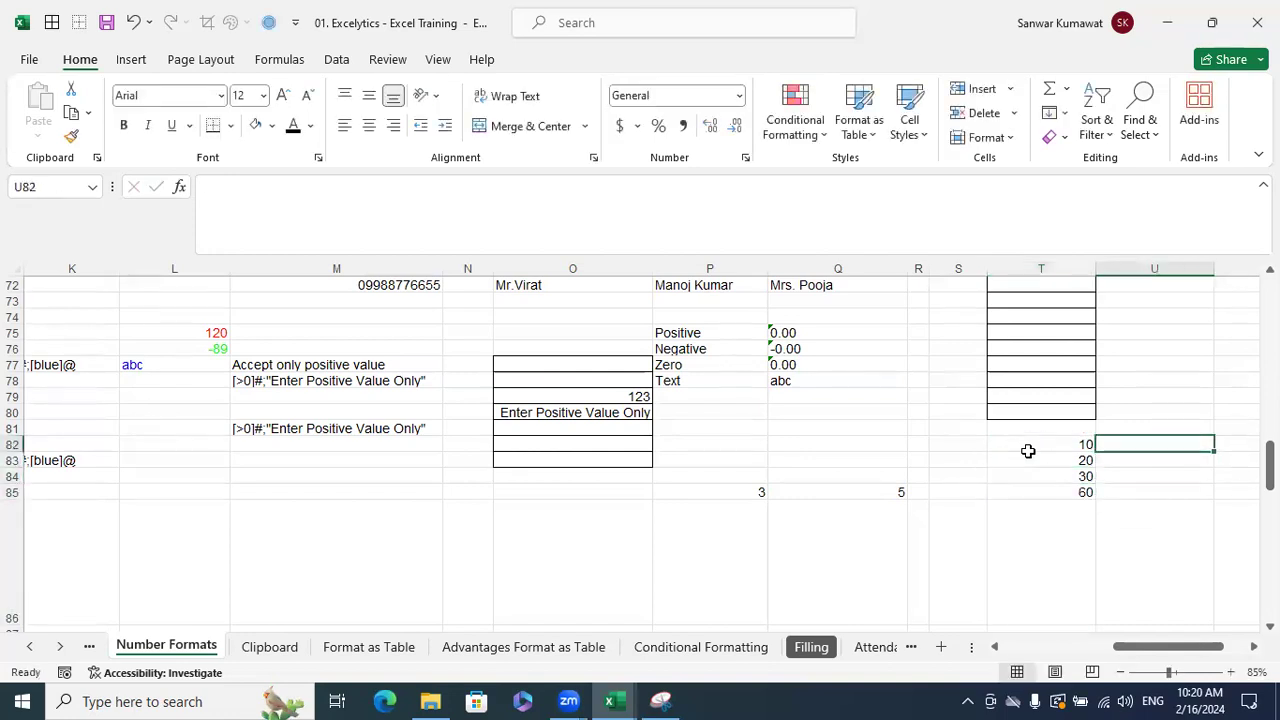
pyautogui.write('40')
pyautogui.press('Return')
pyautogui.write('30')
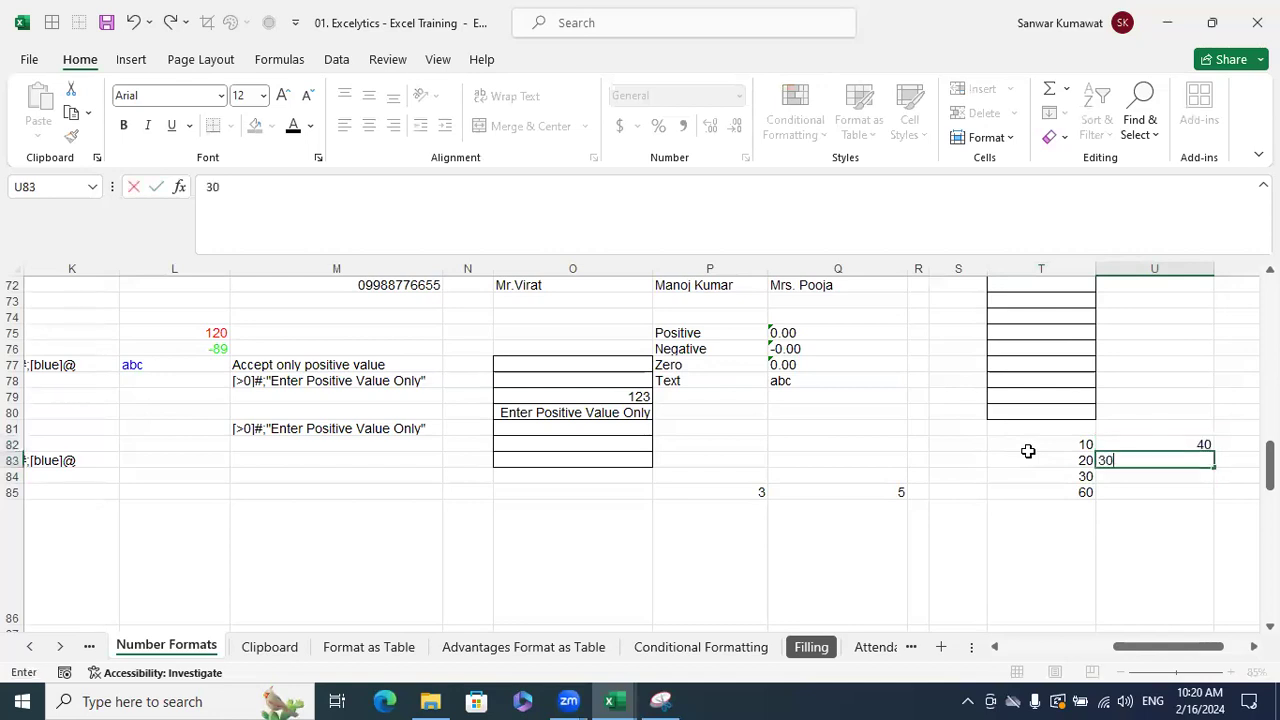
pyautogui.press('Return')
pyautogui.write('20')
pyautogui.press('Return')
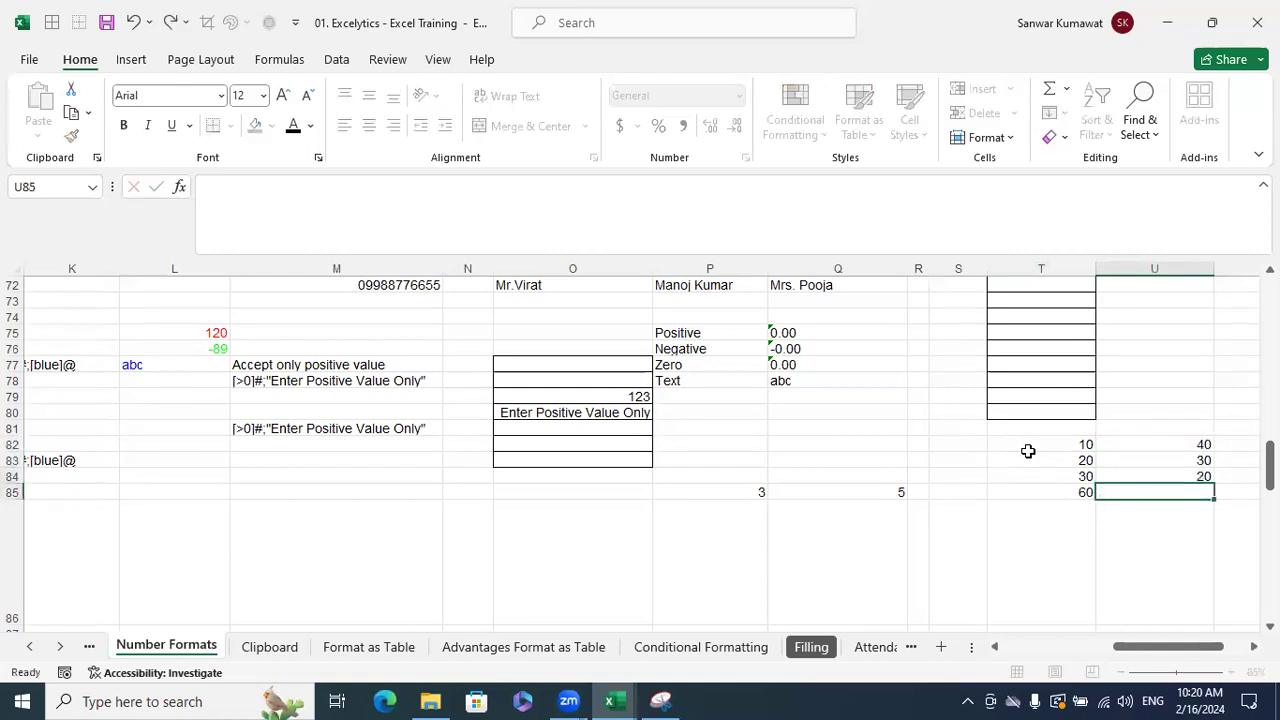
# - Select the T85 total and target cell U85 for the second column's sum
pyautogui.moveTo(1207, 442); pyautogui.dragTo(1203, 467)
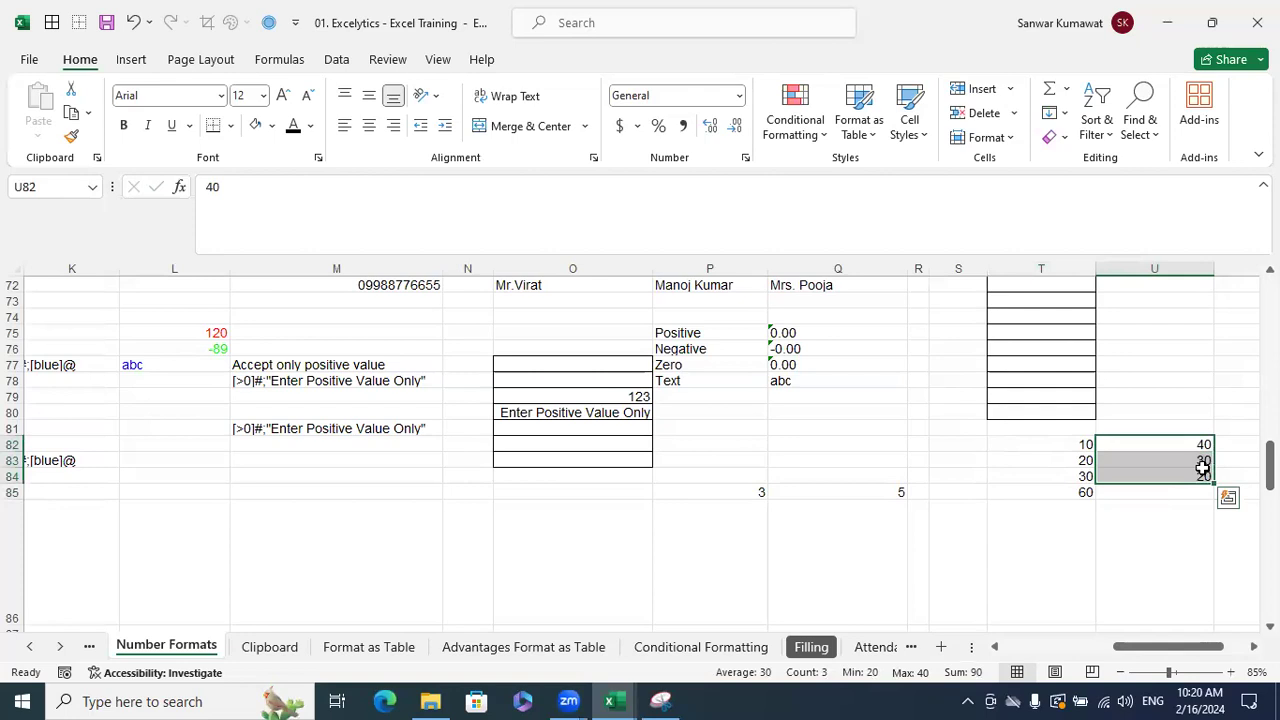
pyautogui.click(1076, 489)
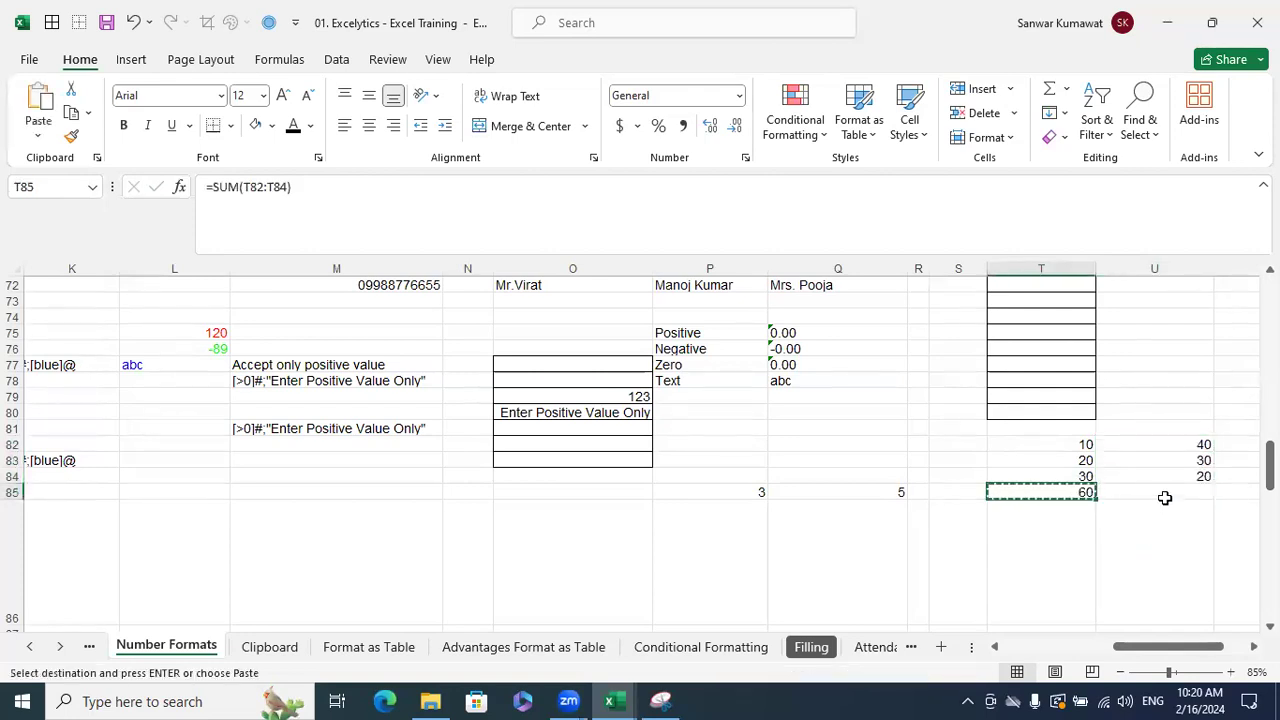
pyautogui.click(1166, 495)
pyautogui.click(1053, 494)
pyautogui.click(1190, 495)
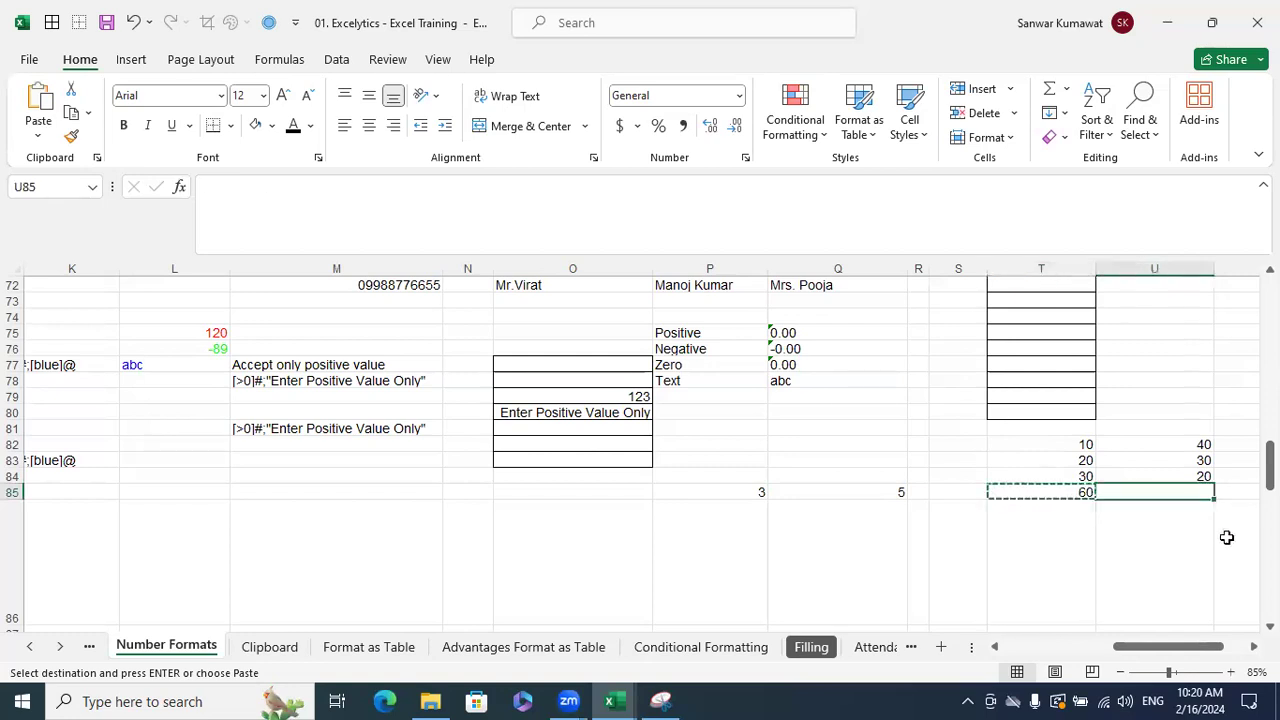
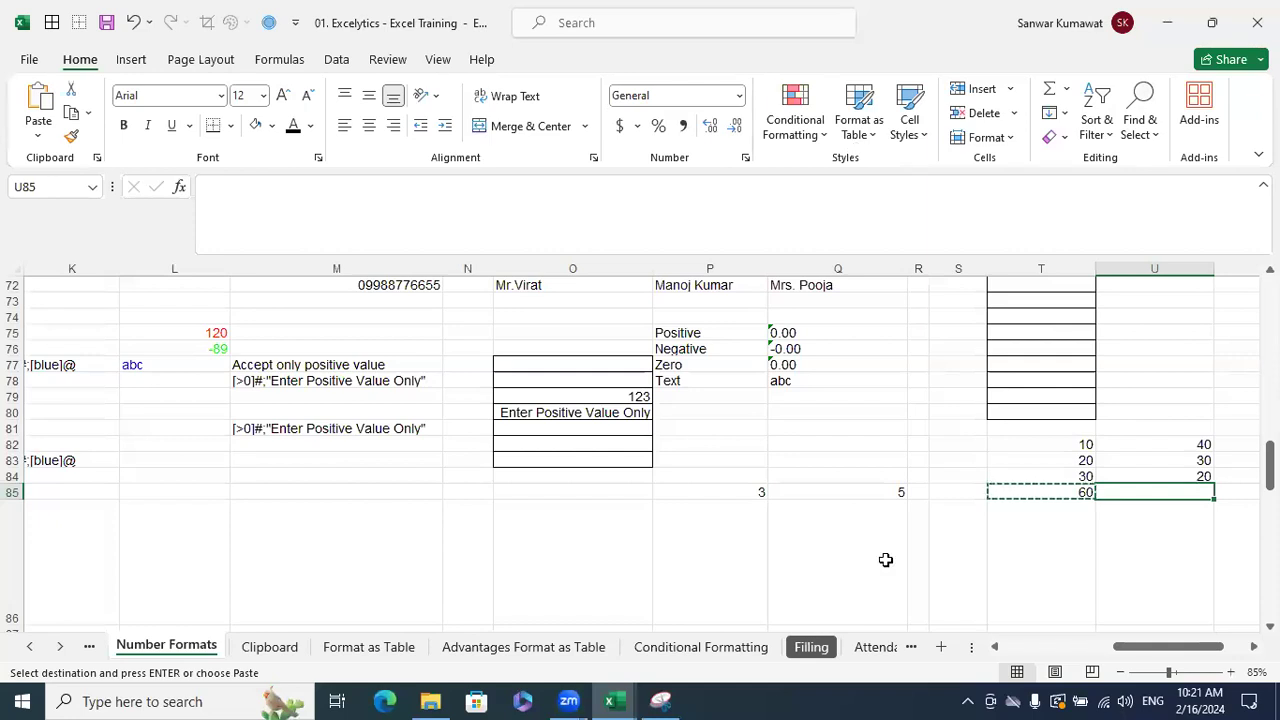
# - Cancel the pending copy and select the 2.5 value in P85
pyautogui.press('Escape')
pyautogui.click(745, 491)
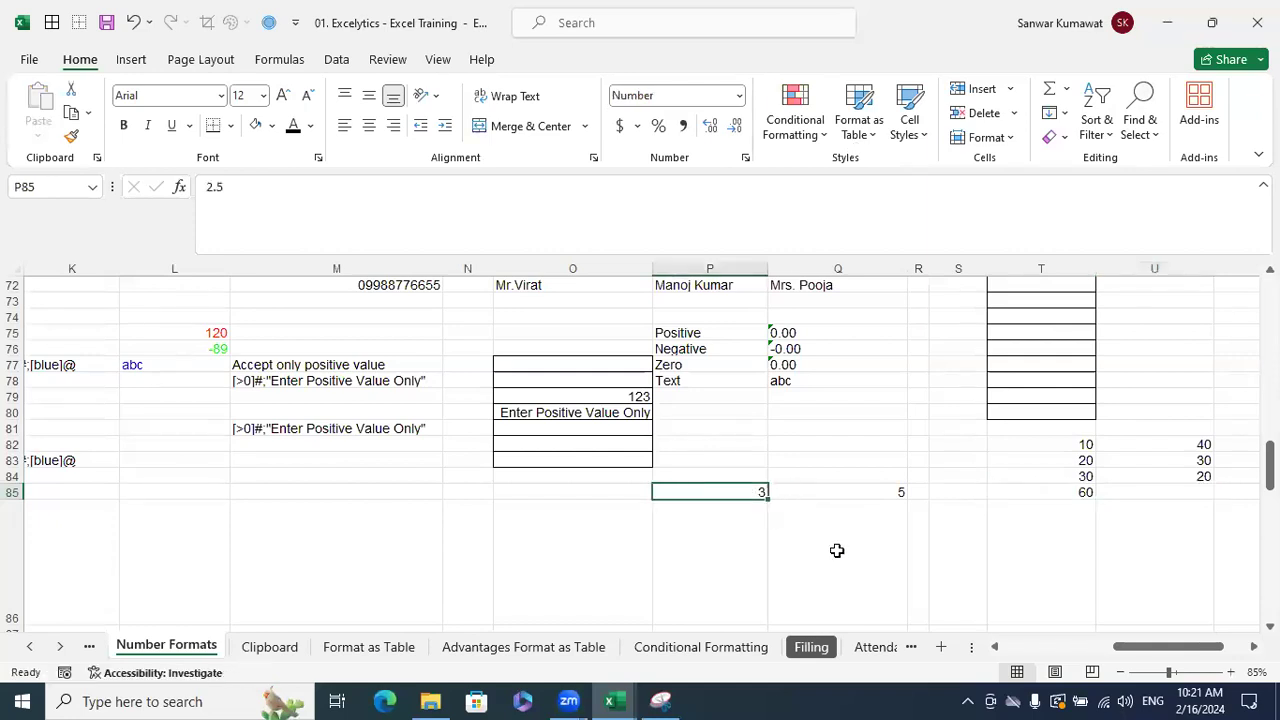
pyautogui.press('Up')
pyautogui.press('Up')
pyautogui.press('Up')
pyautogui.press('Up')
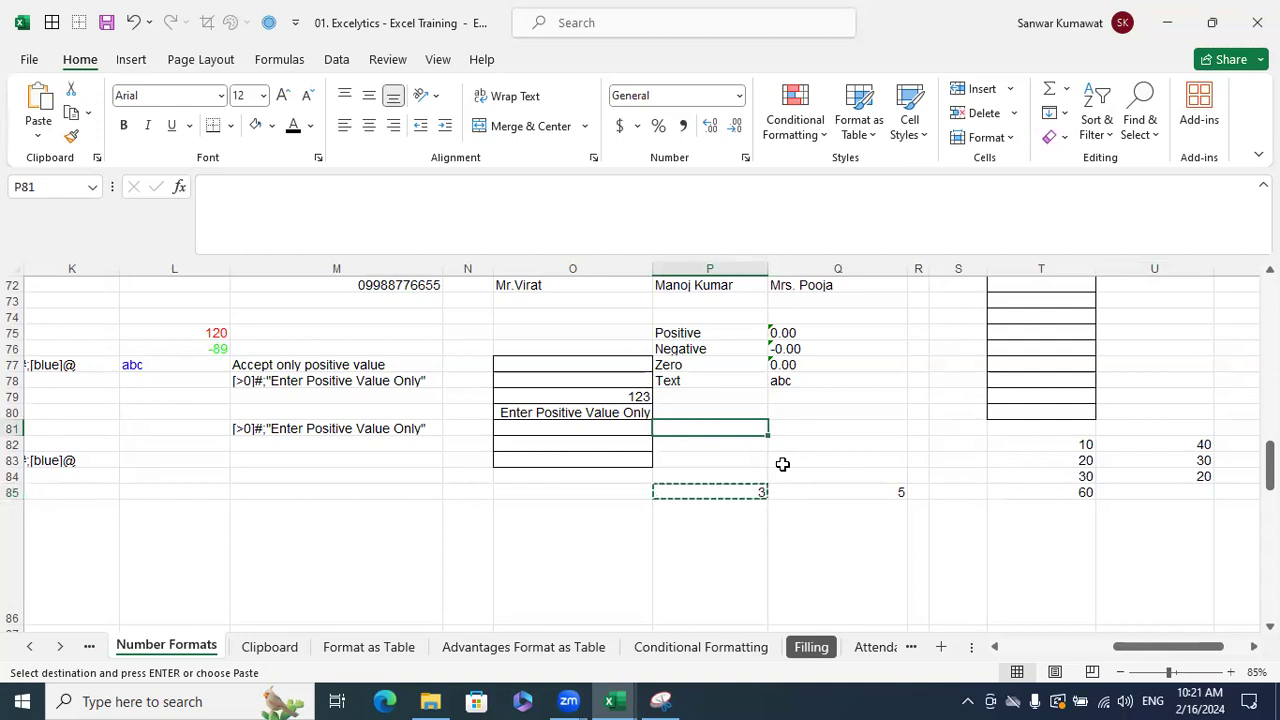
pyautogui.click(746, 492)
pyautogui.click(750, 429)
# - Copy the T85 SUM formula into U85 to total column U
pyautogui.click(1060, 491)
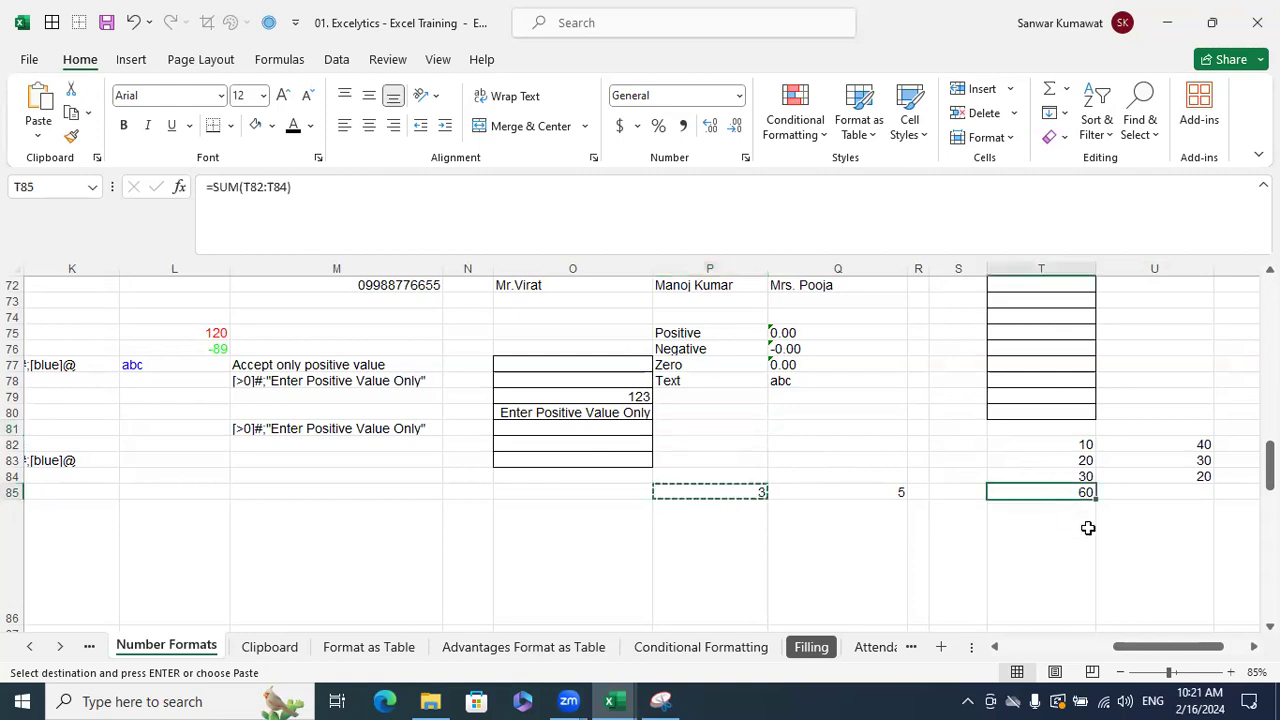
pyautogui.hotkey('ctrl', 'c')
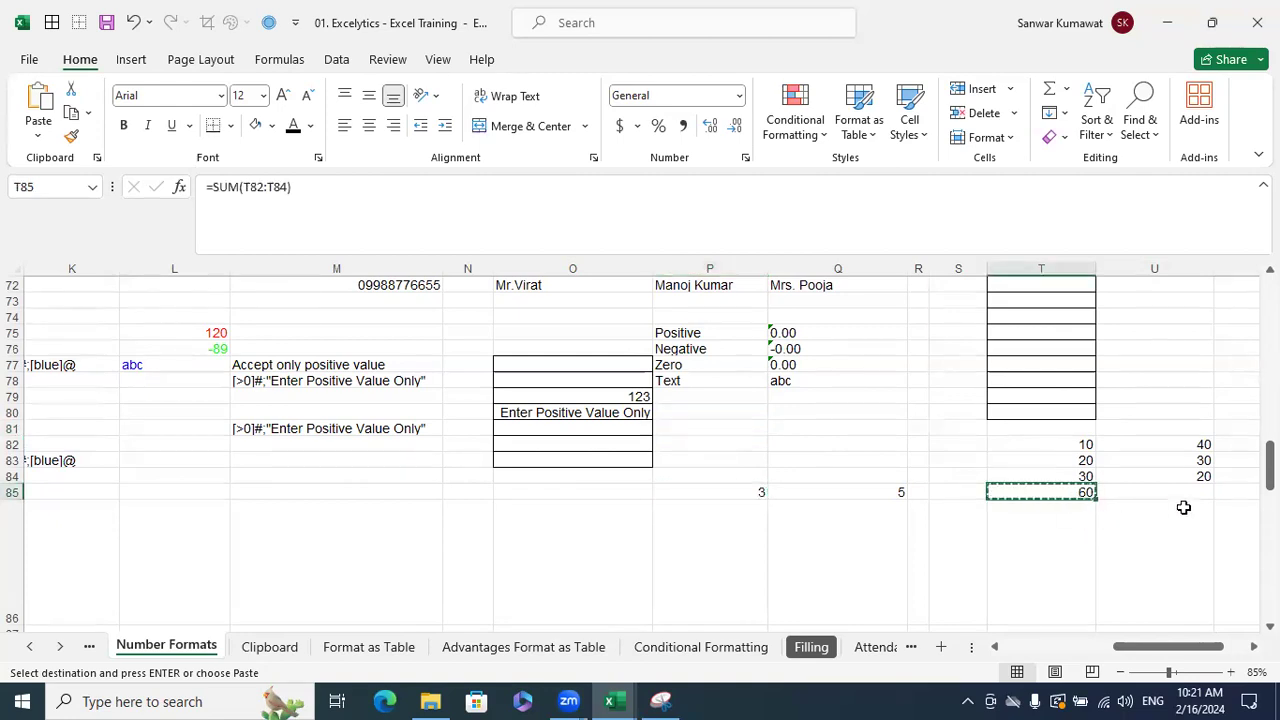
pyautogui.click(1194, 493)
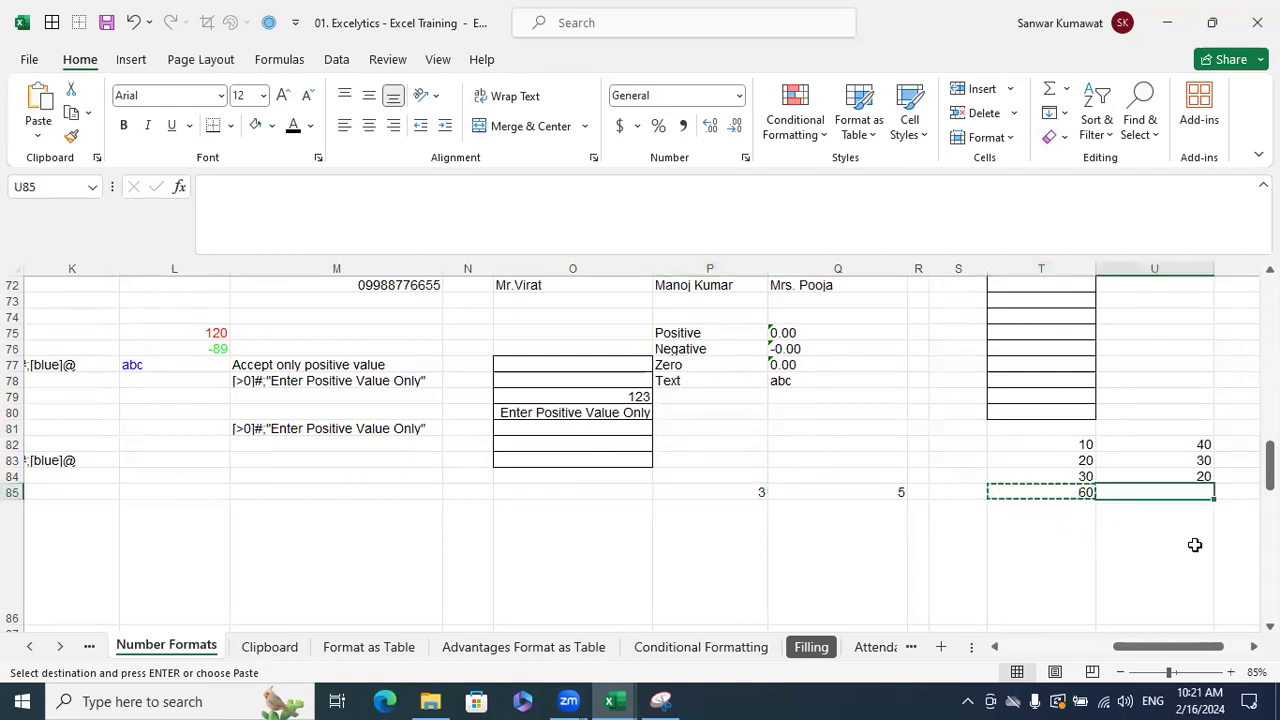
pyautogui.click(1058, 491)
pyautogui.click(1137, 491)
pyautogui.click(1074, 491)
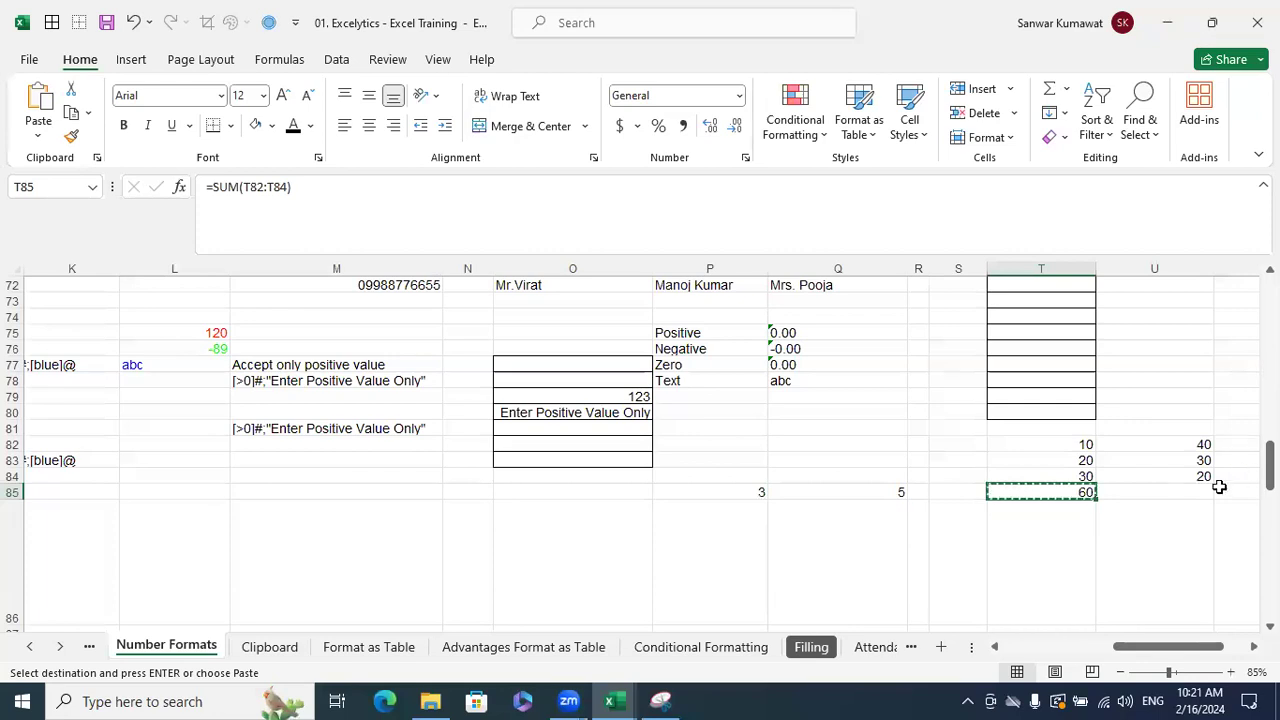
pyautogui.click(1136, 491)
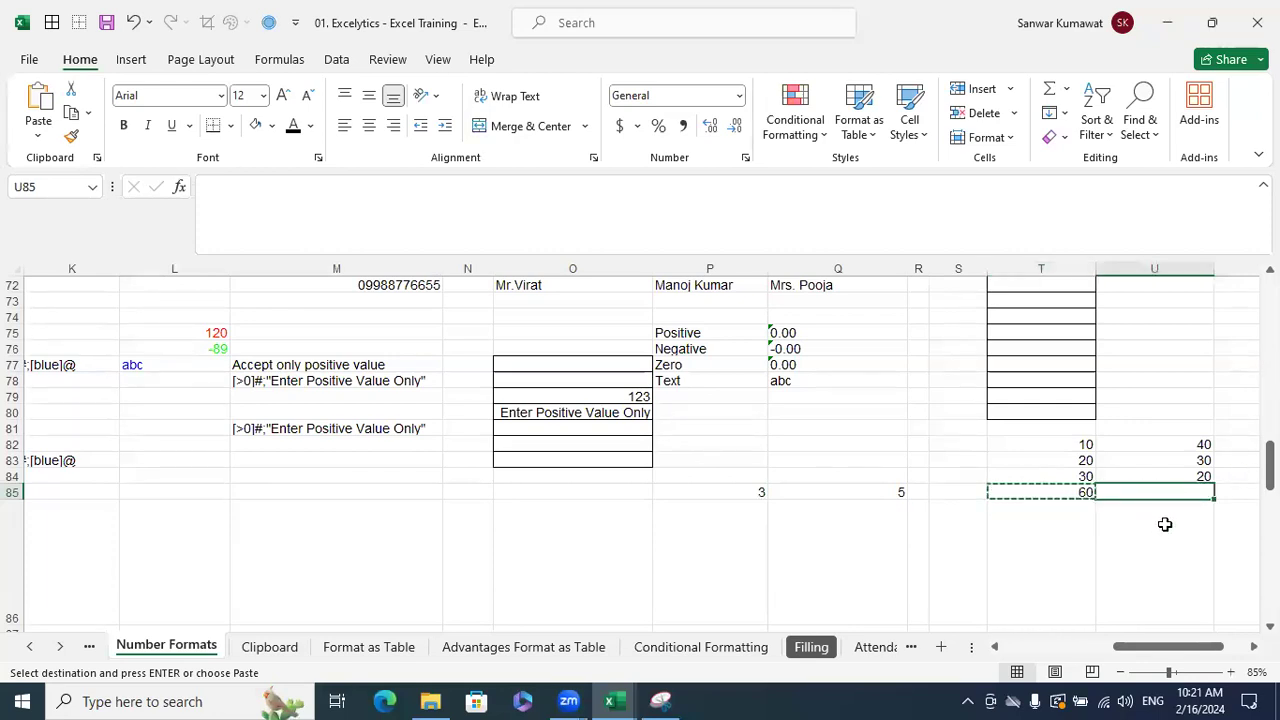
pyautogui.hotkey('ctrl', 'v')
pyautogui.click(1163, 556)
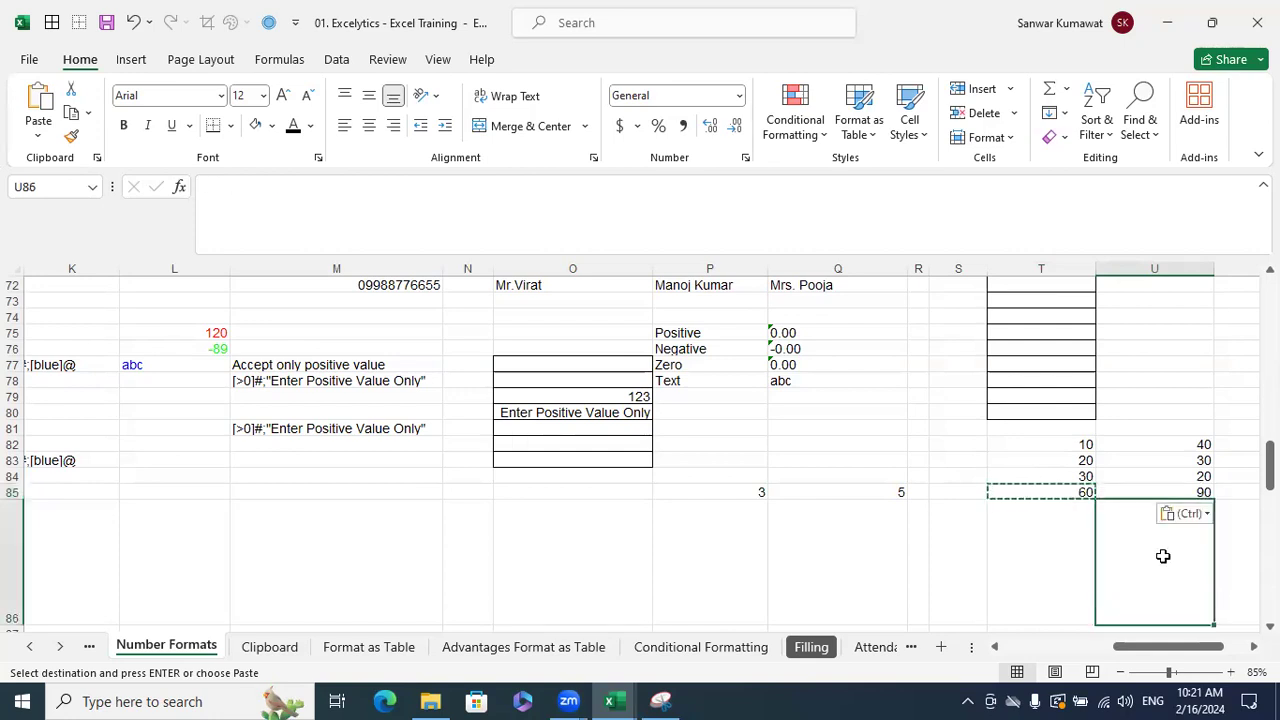
pyautogui.click(1199, 384)
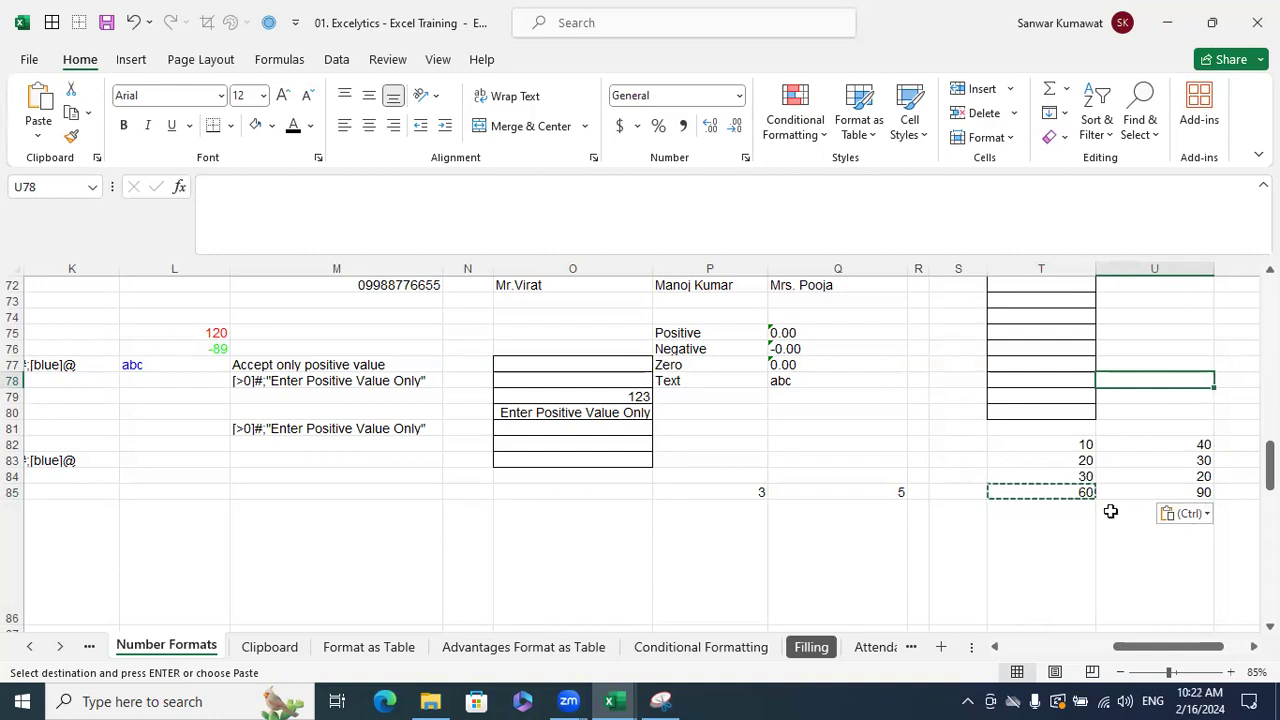
# - Copy the T85 total again and start Paste Special into U85 with Alt+E
pyautogui.click(1085, 492)
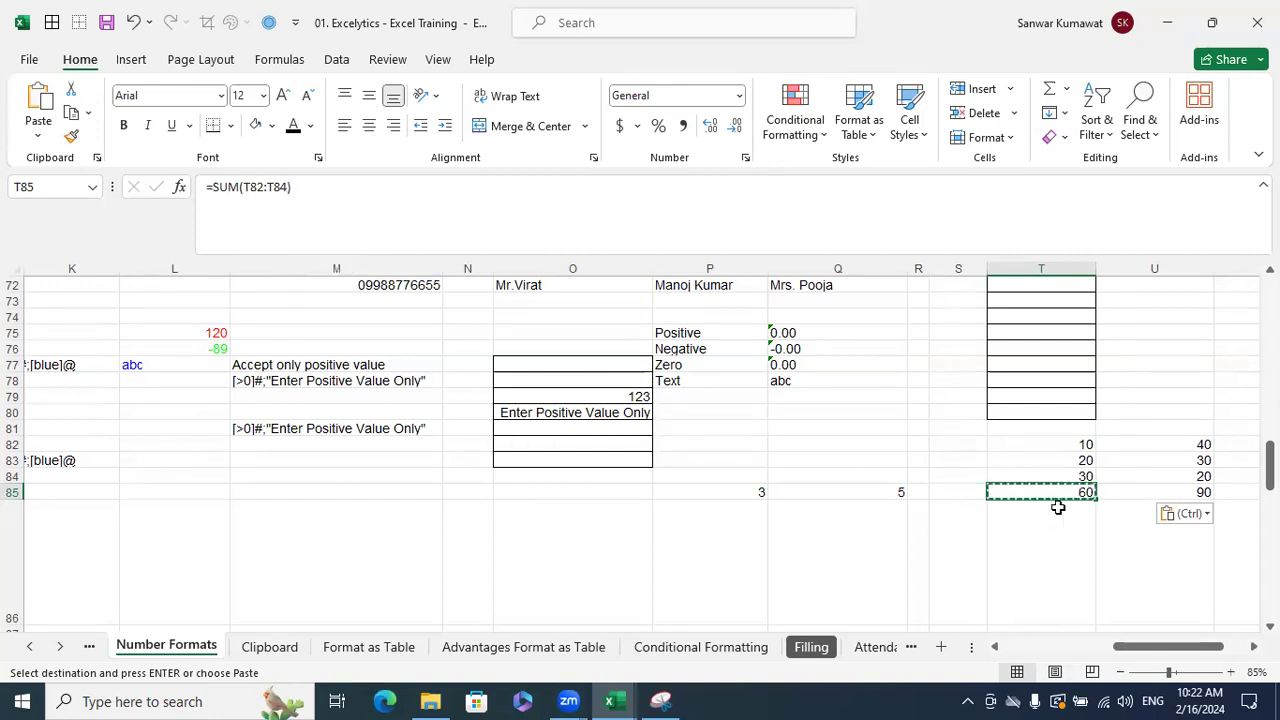
pyautogui.press('Escape')
pyautogui.click(1187, 499)
pyautogui.click(1086, 491)
pyautogui.hotkey('ctrl', 'c')
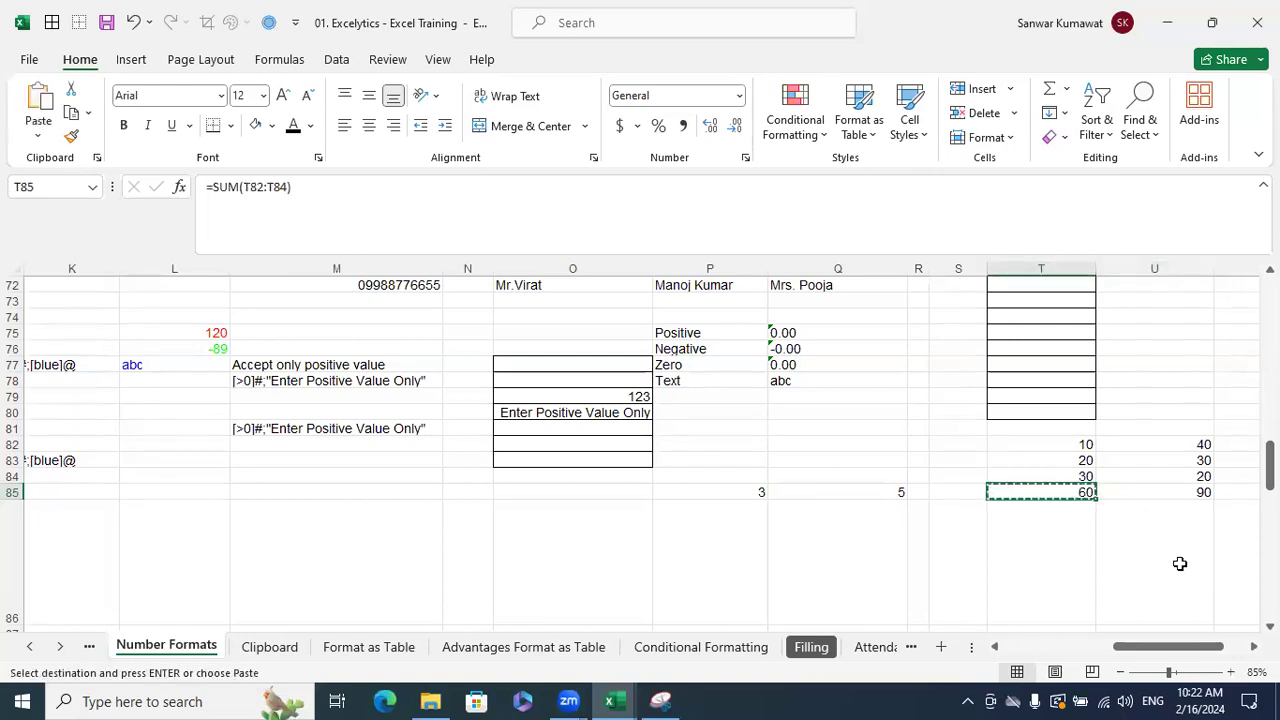
pyautogui.hscroll(2, 1150, 550)
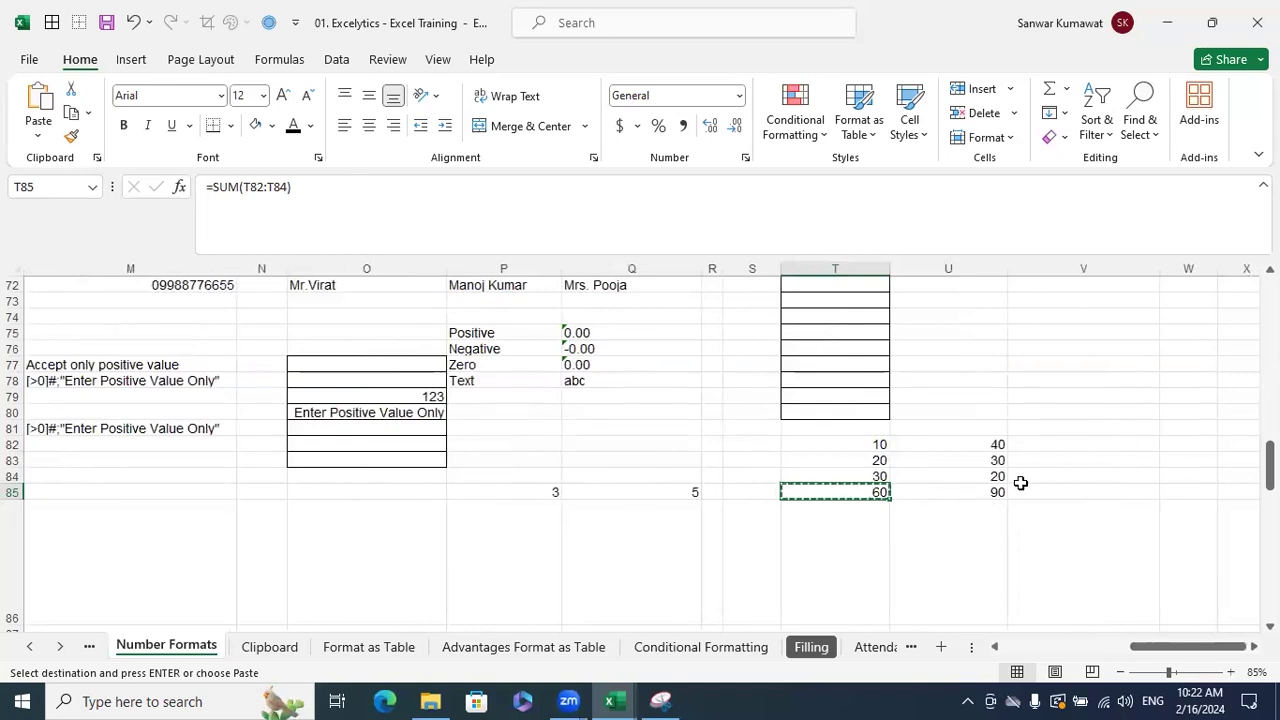
pyautogui.click(997, 491)
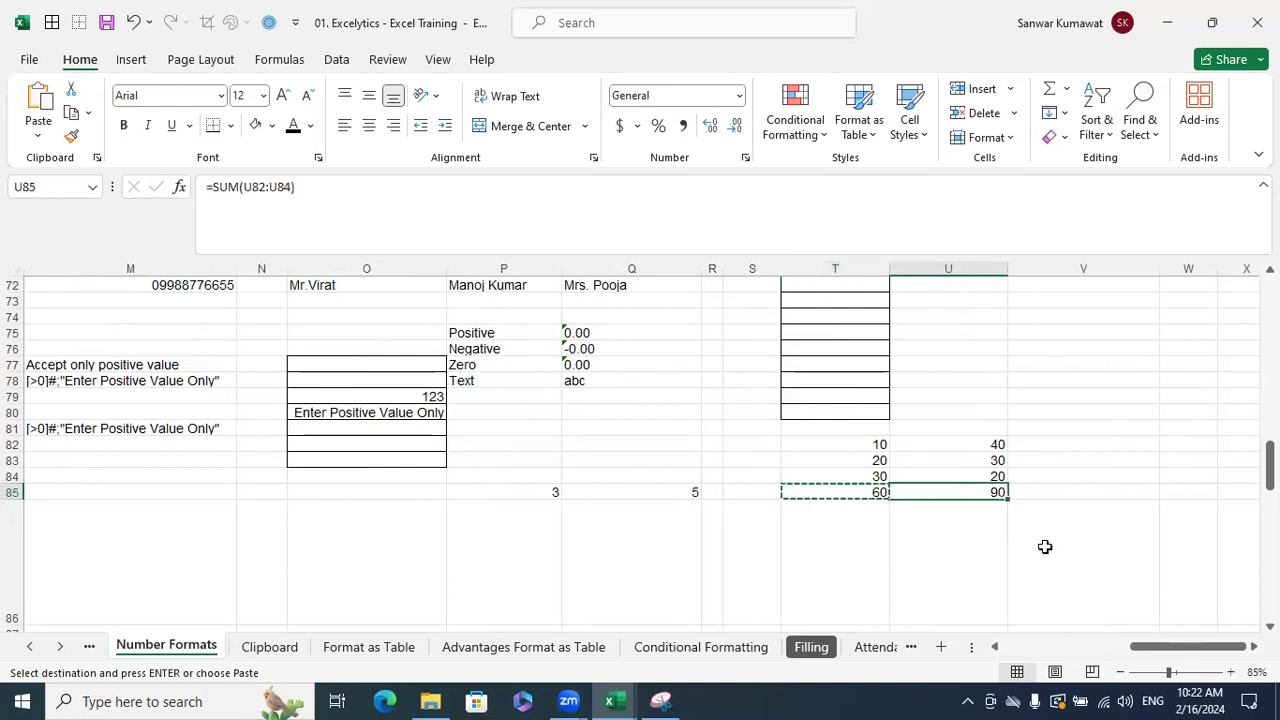
pyautogui.hotkey('alt', 'e')
pyautogui.press('s')
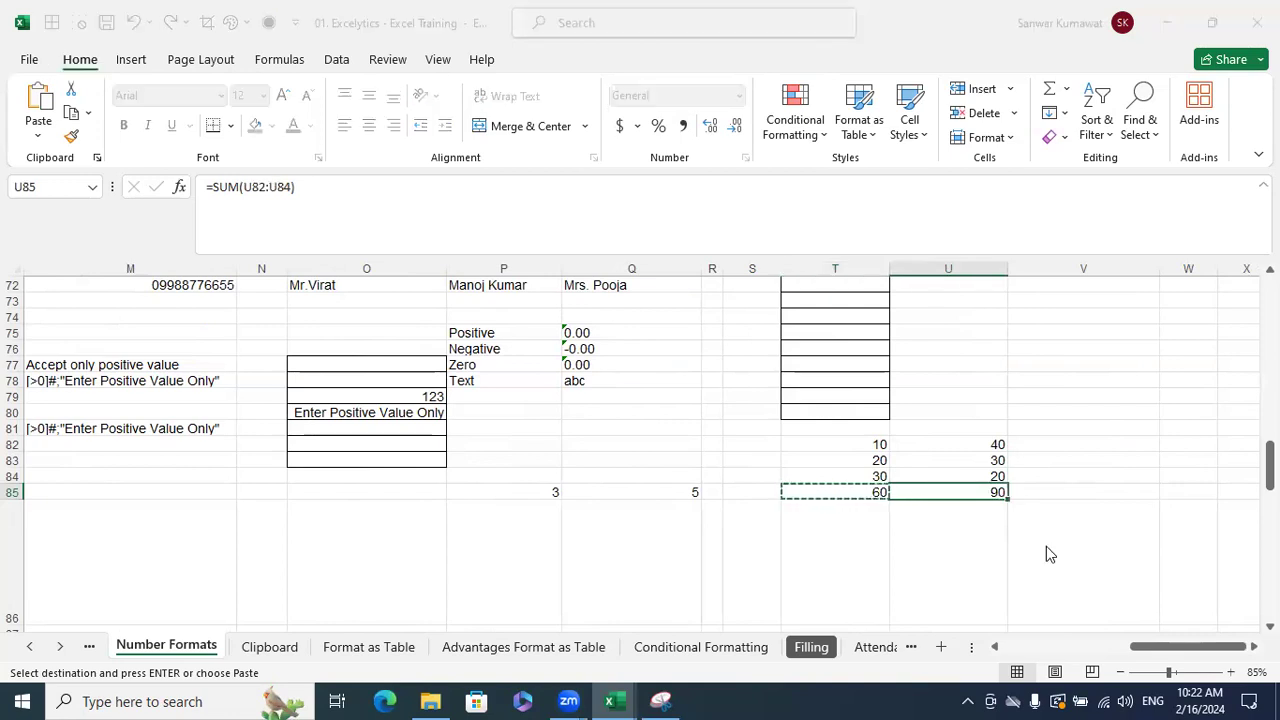
pyautogui.click(316, 333)
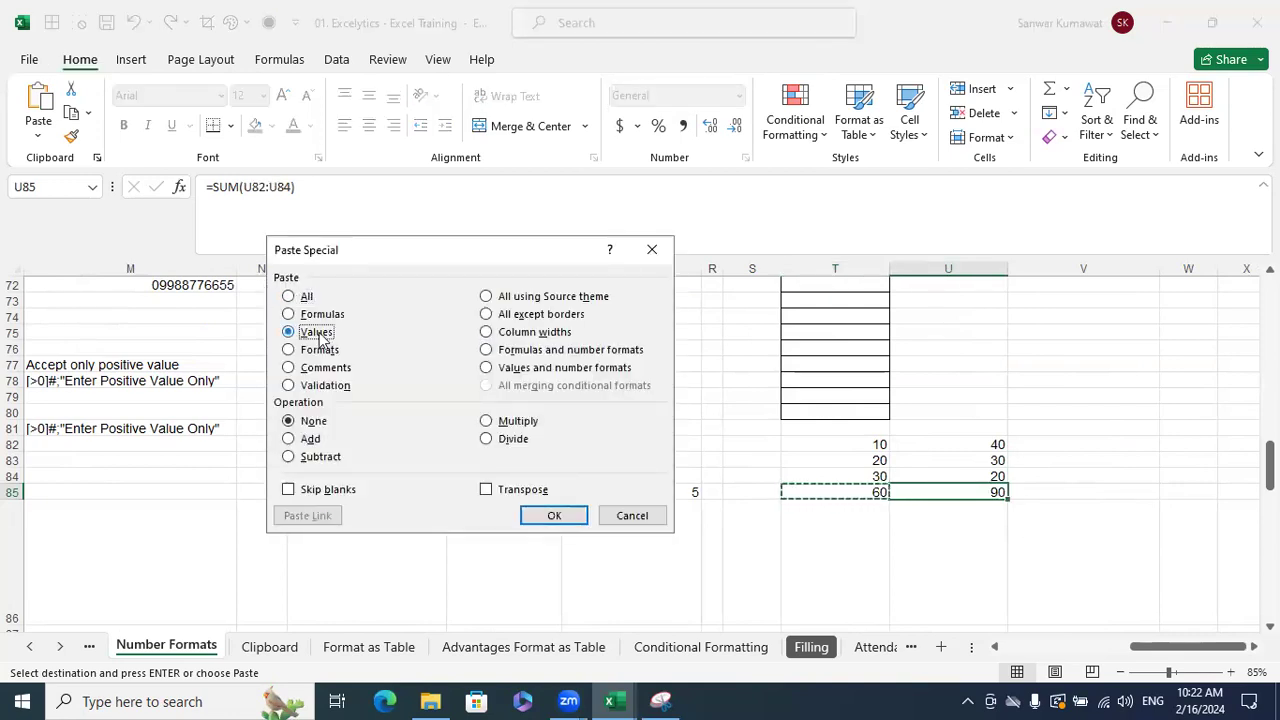
pyautogui.click(556, 515)
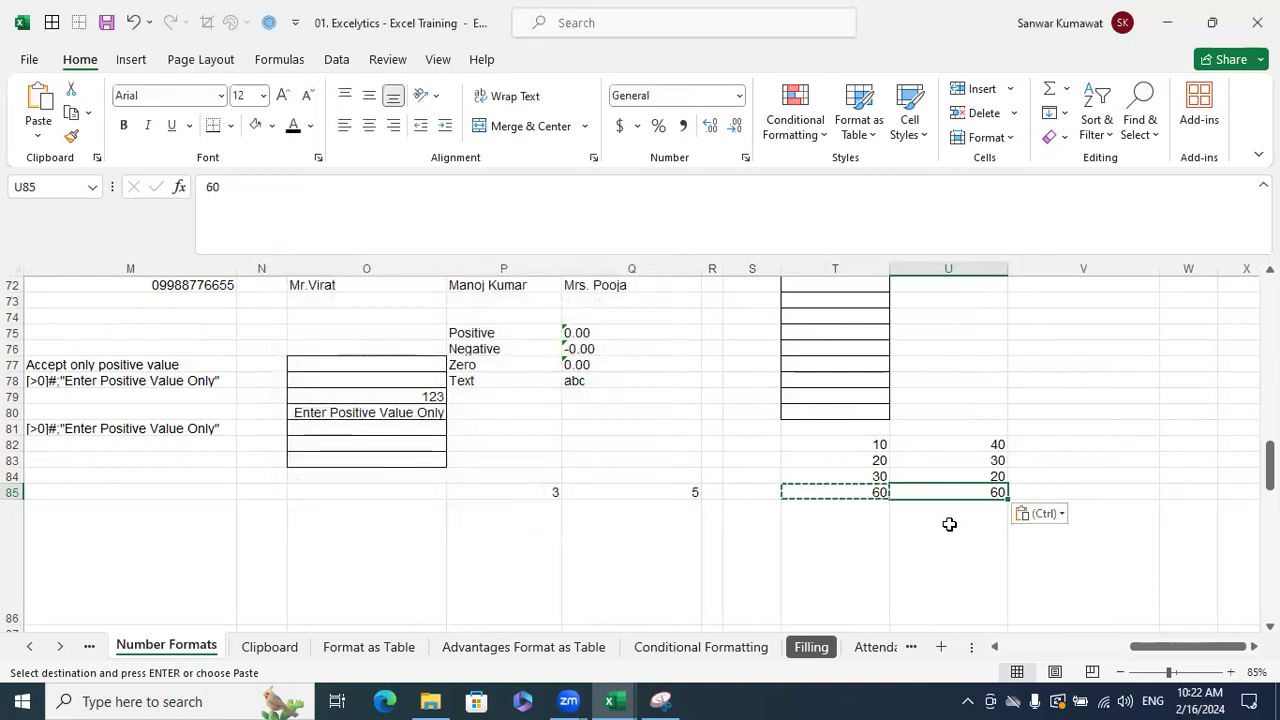
pyautogui.press('Escape')
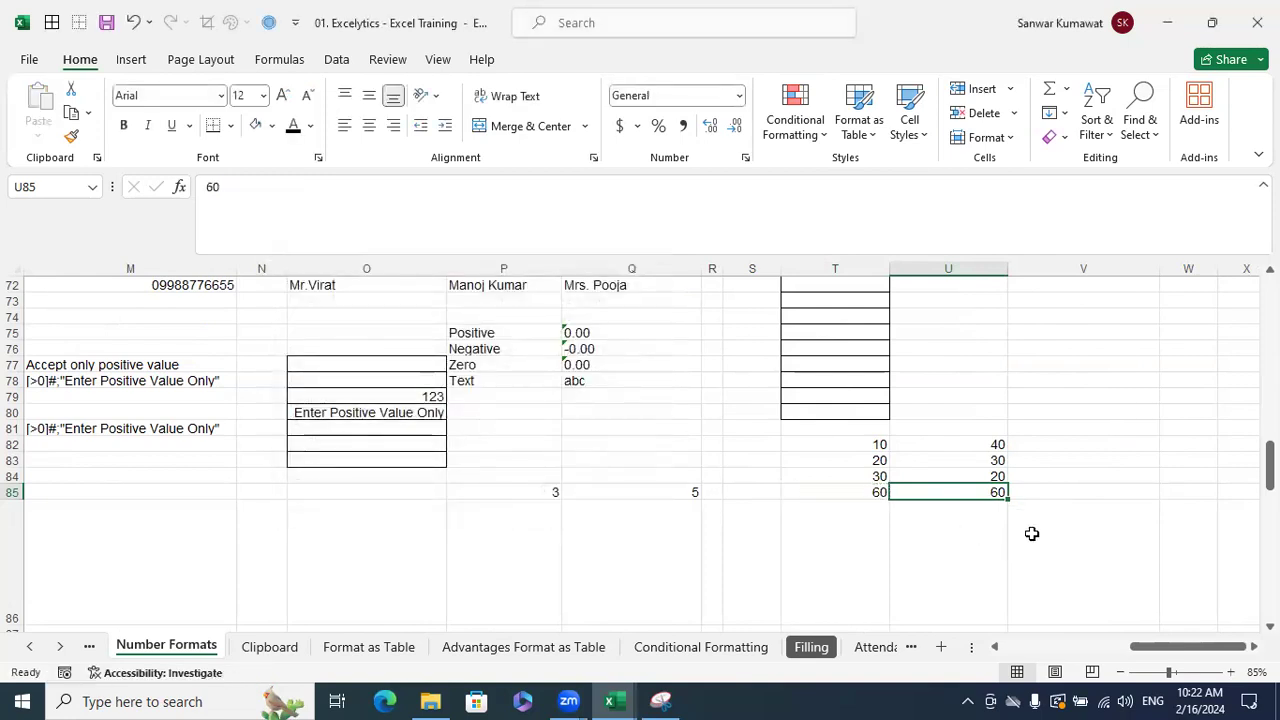
pyautogui.click(882, 491)
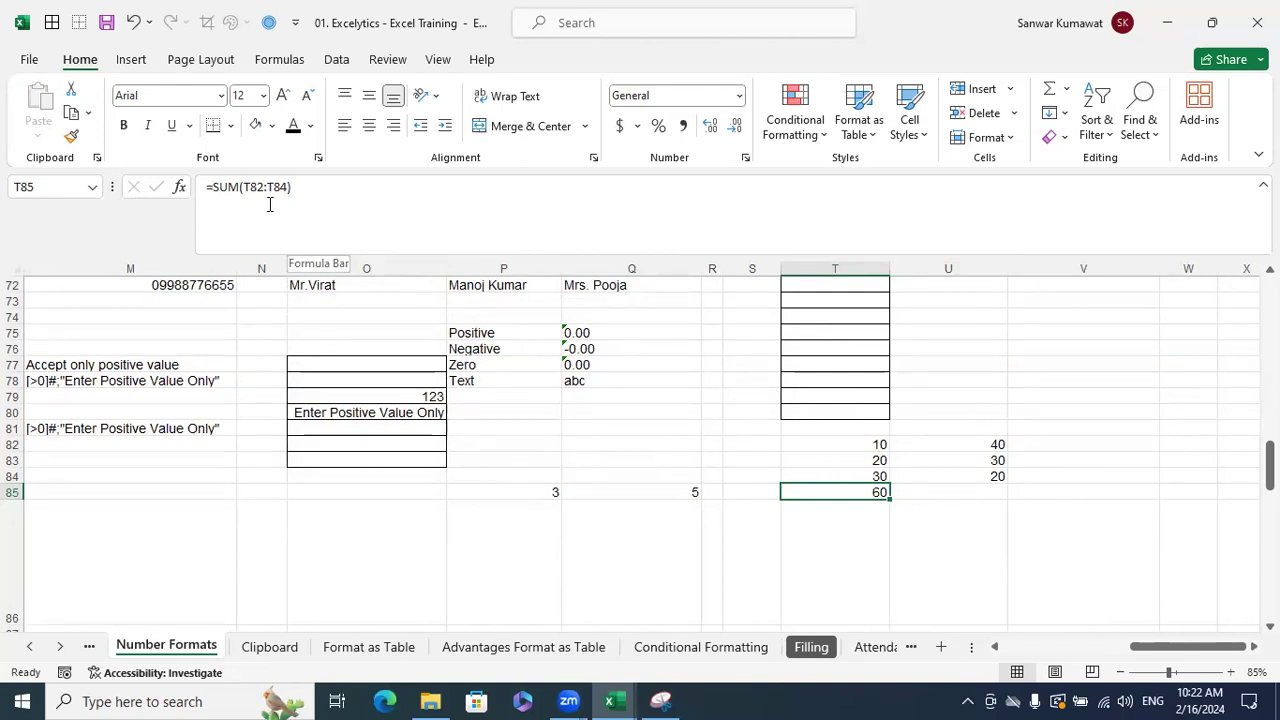
pyautogui.hotkey('ctrl', 'c')
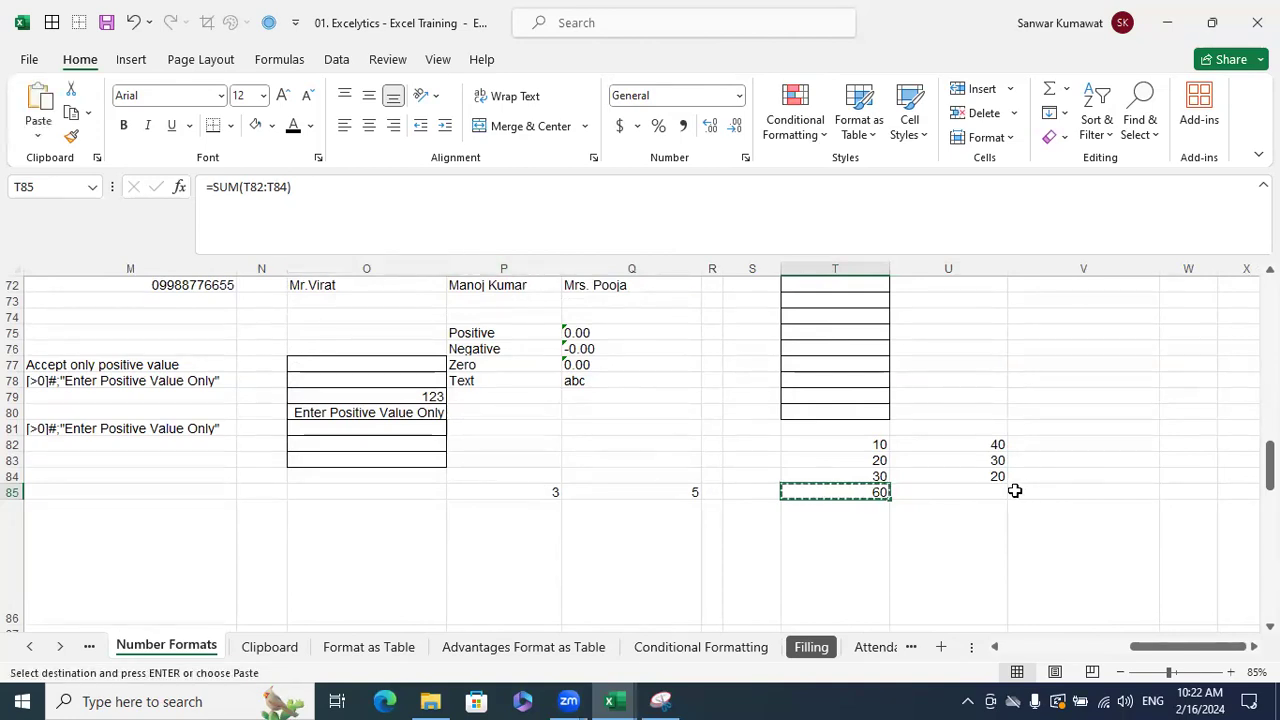
pyautogui.click(1003, 493)
pyautogui.hotkey('ctrl', 'v')
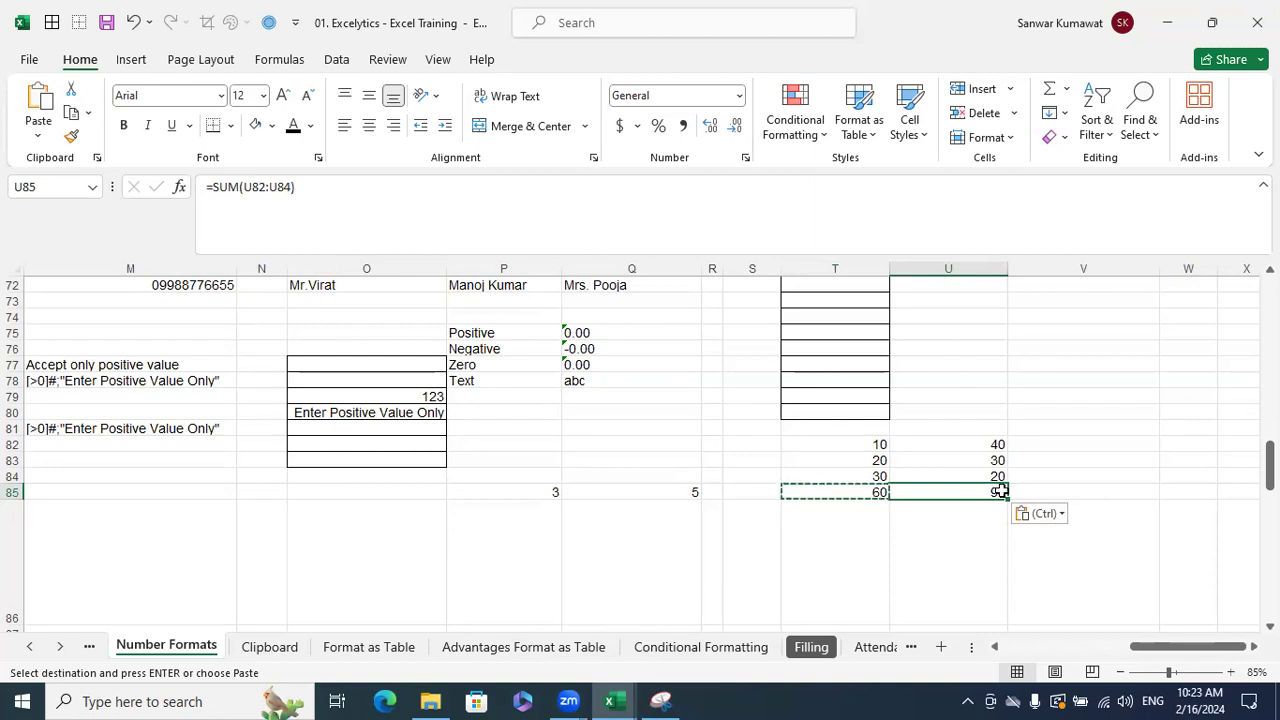
pyautogui.click(871, 491)
pyautogui.click(996, 492)
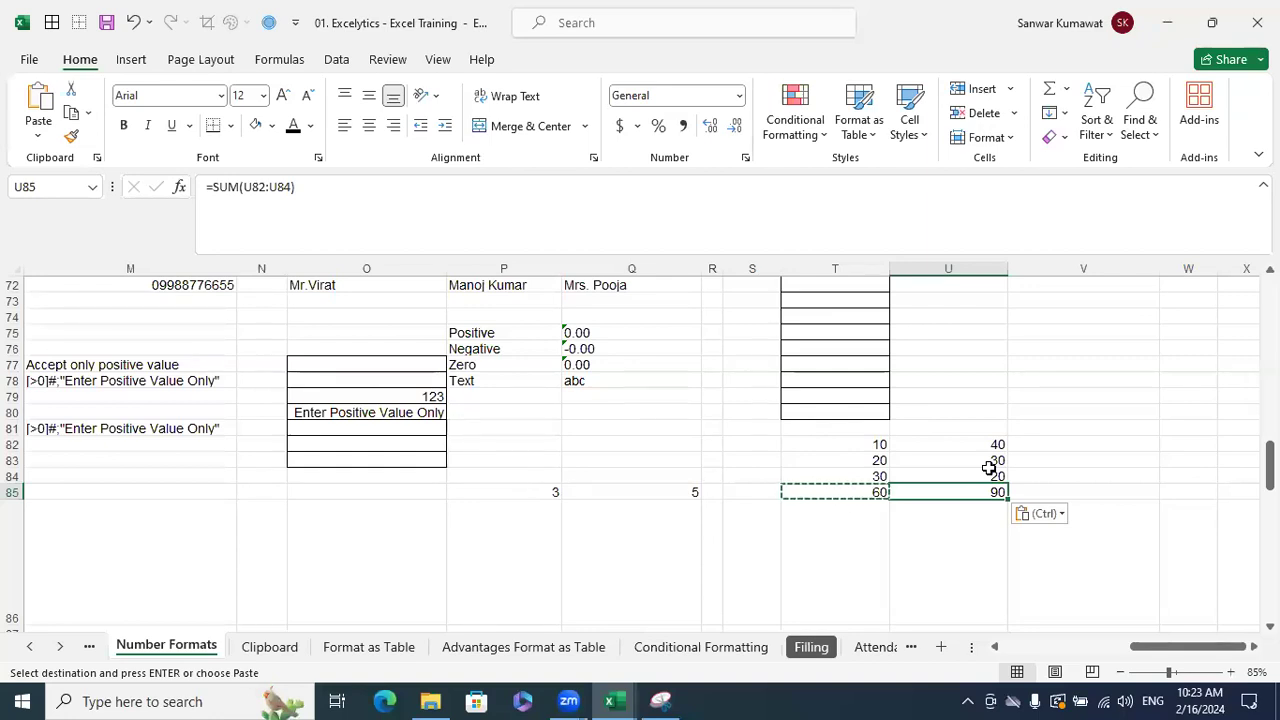
# - In the Book1 workbook, clear everything from Sheet3
pyautogui.click(613, 700)
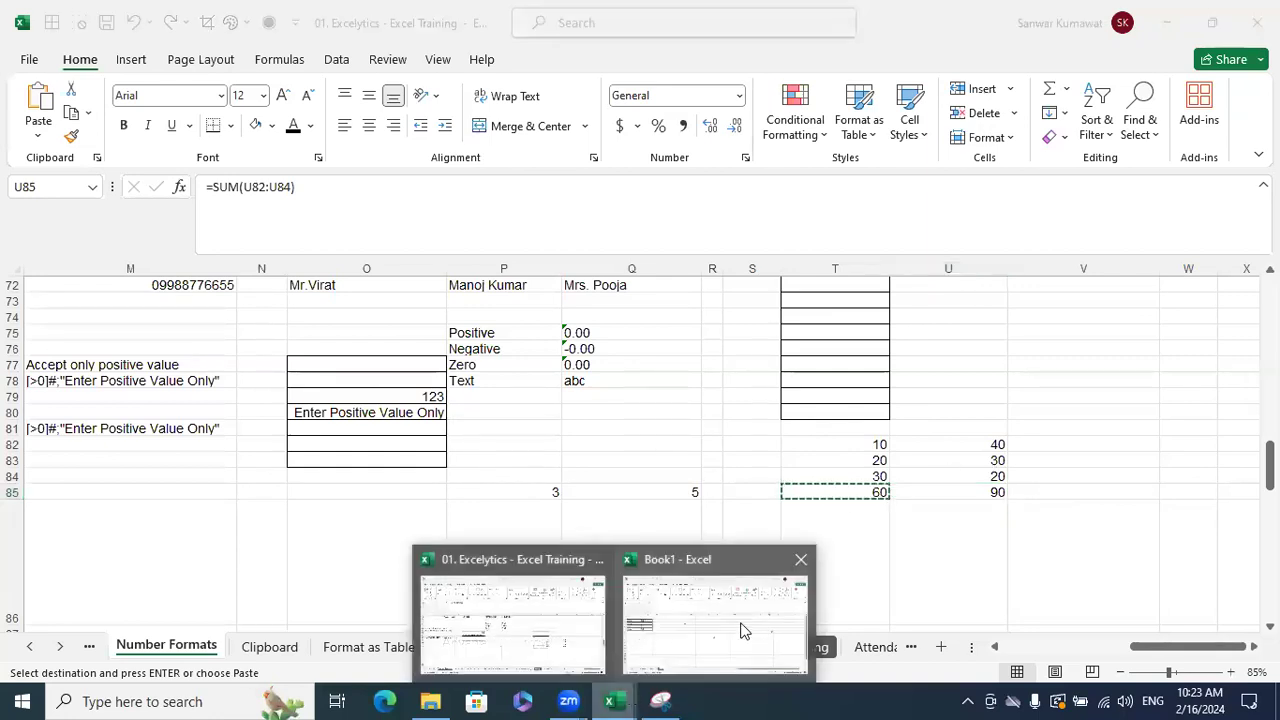
pyautogui.click(715, 620)
pyautogui.click(160, 403)
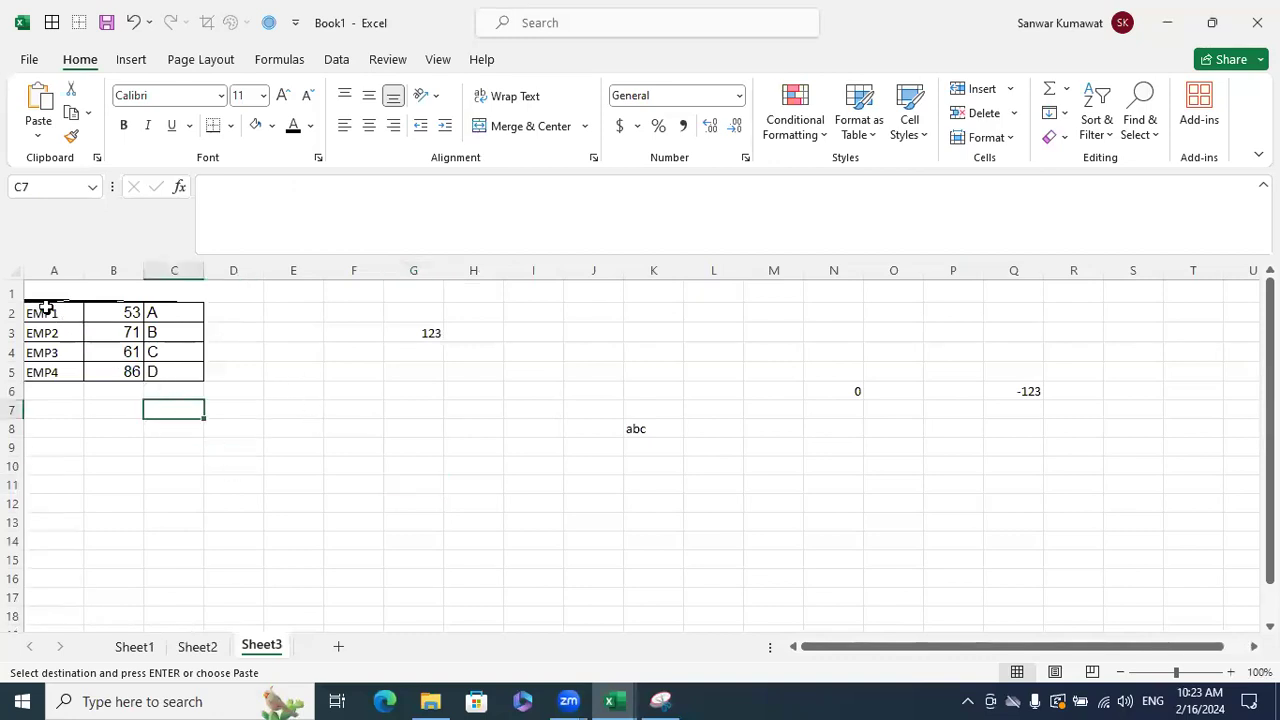
pyautogui.click(8, 270)
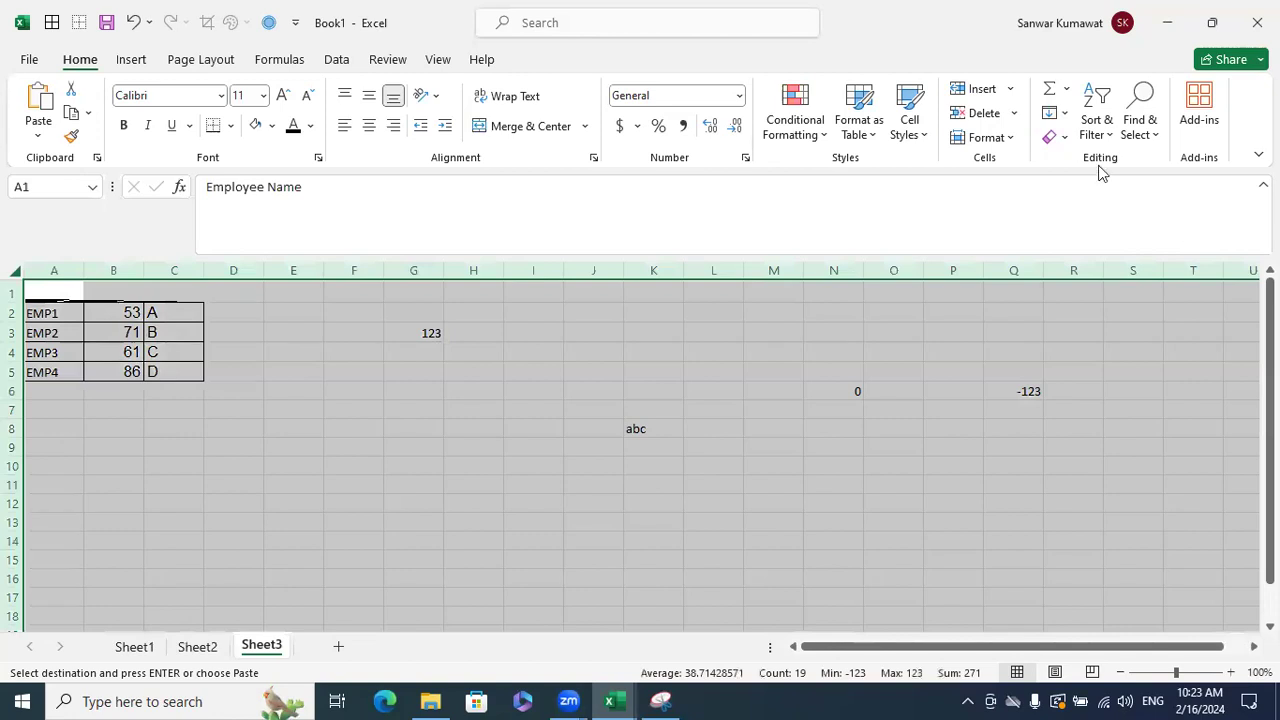
pyautogui.click(1057, 136)
pyautogui.click(1074, 163)
pyautogui.click(833, 383)
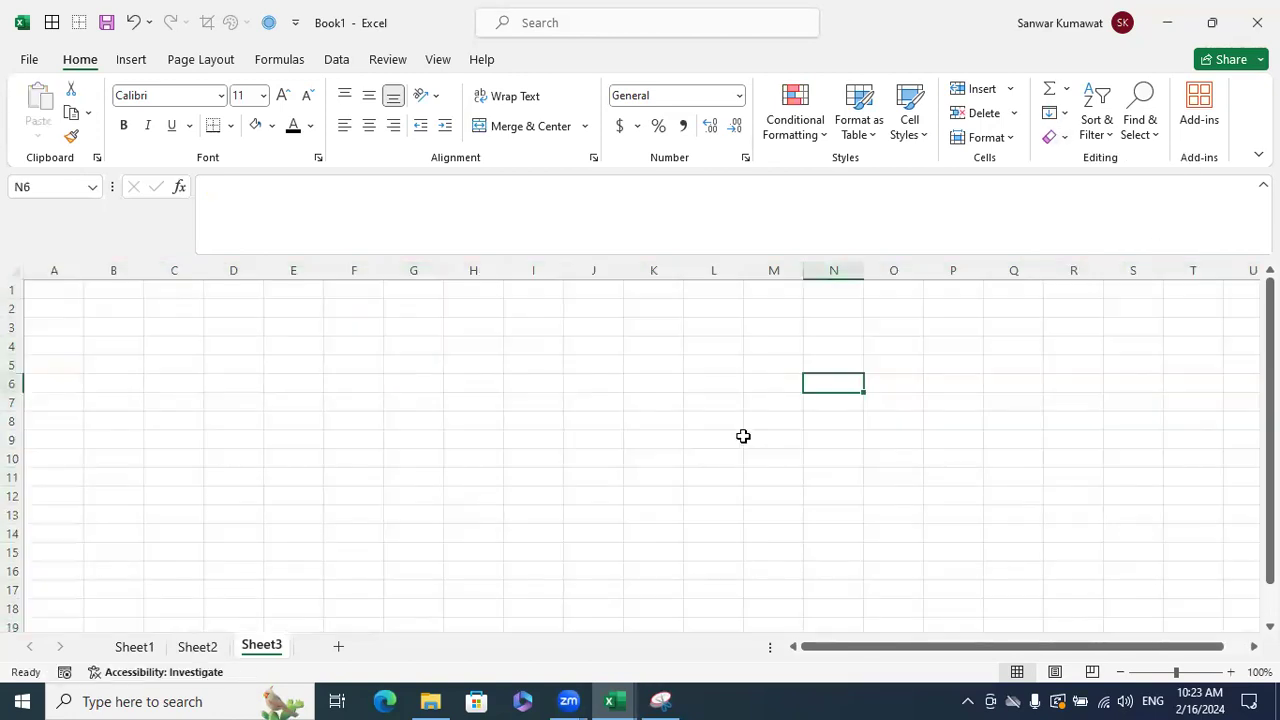
# - Copy the employee marks table from Excelytics and paste it at B2 on Book1's Sheet3
pyautogui.hotkey('alt', 'Tab')
pyautogui.moveTo(1136, 649); pyautogui.dragTo(1010, 650)
pyautogui.moveTo(62, 555); pyautogui.dragTo(431, 574)
pyautogui.hotkey('ctrl', 'c')
pyautogui.hotkey('alt', 'Tab')
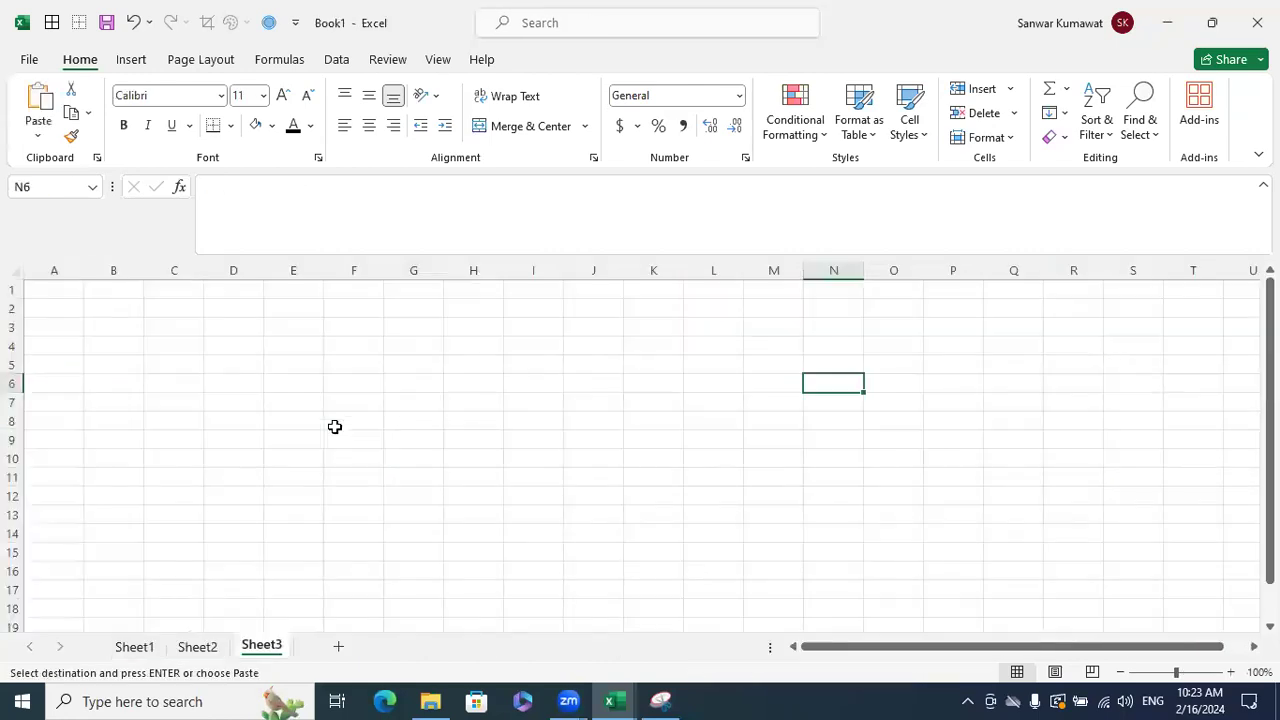
pyautogui.click(110, 308)
pyautogui.hotkey('ctrl', 'v')
pyautogui.press('ctrl')
pyautogui.press('Escape')
# - Tilt the B2:D2 header text to 5 degrees
pyautogui.click(406, 376)
pyautogui.moveTo(128, 367); pyautogui.dragTo(249, 394)
pyautogui.hotkey('ctrl', '1')
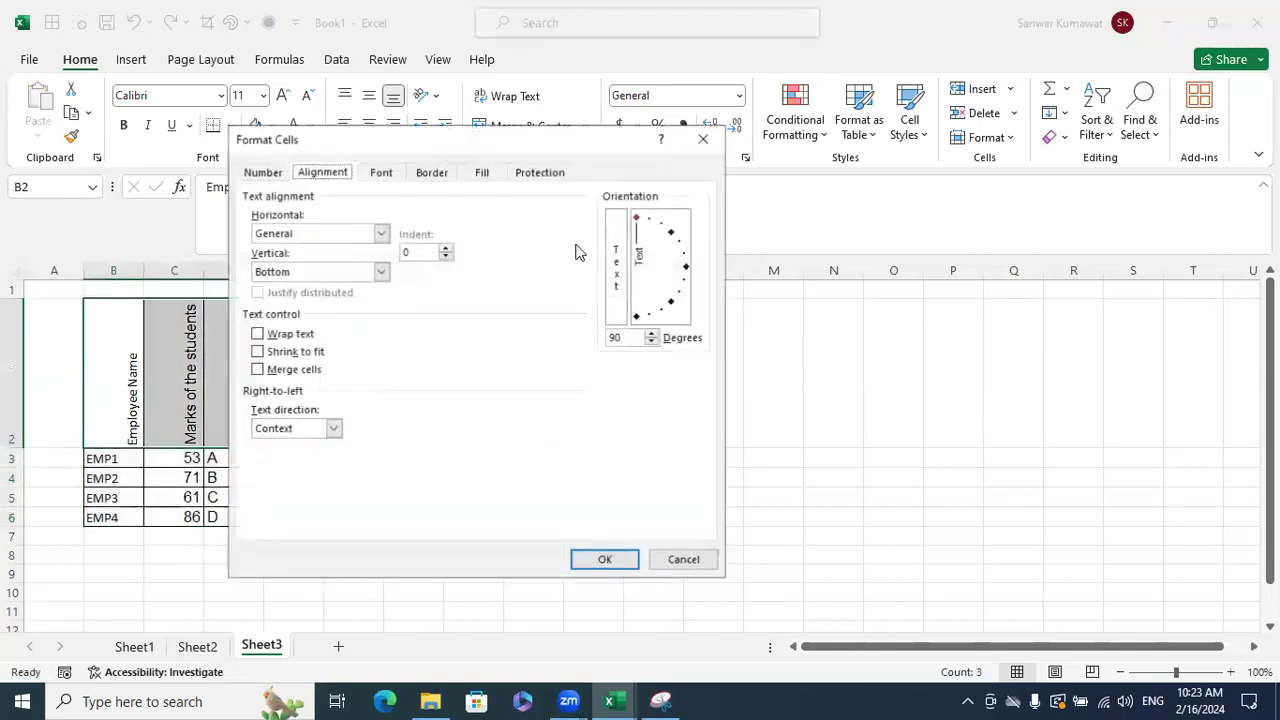
pyautogui.moveTo(638, 256); pyautogui.dragTo(685, 270)
pyautogui.click(608, 558)
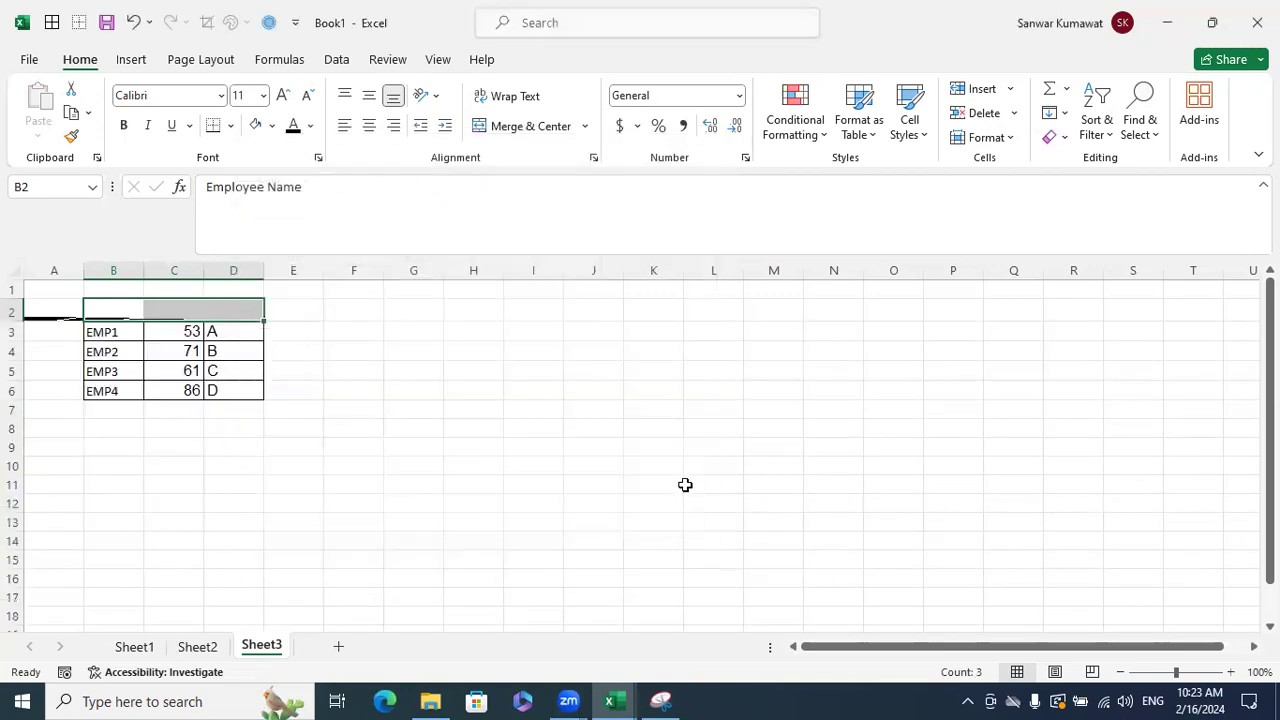
pyautogui.click(685, 485)
# - AutoFit all columns, collapse column A, then undo the width changes
pyautogui.click(16, 271)
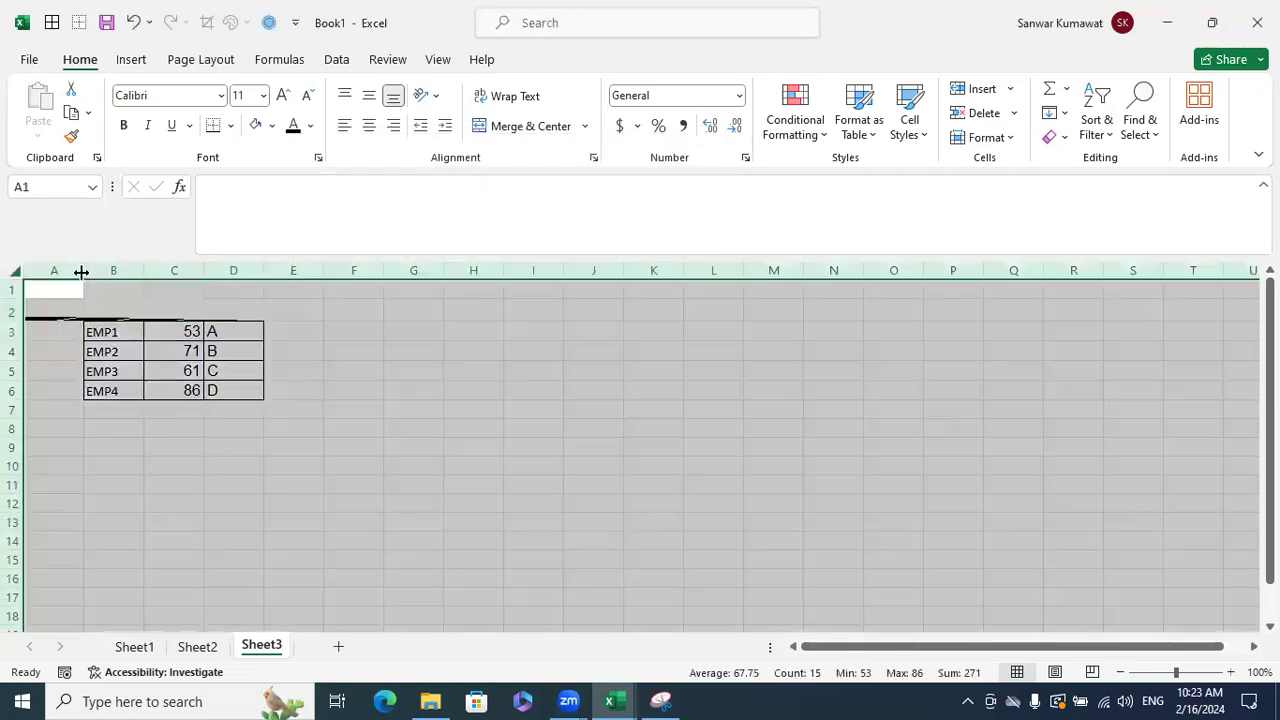
pyautogui.doubleClick(81, 271)
pyautogui.click(330, 497)
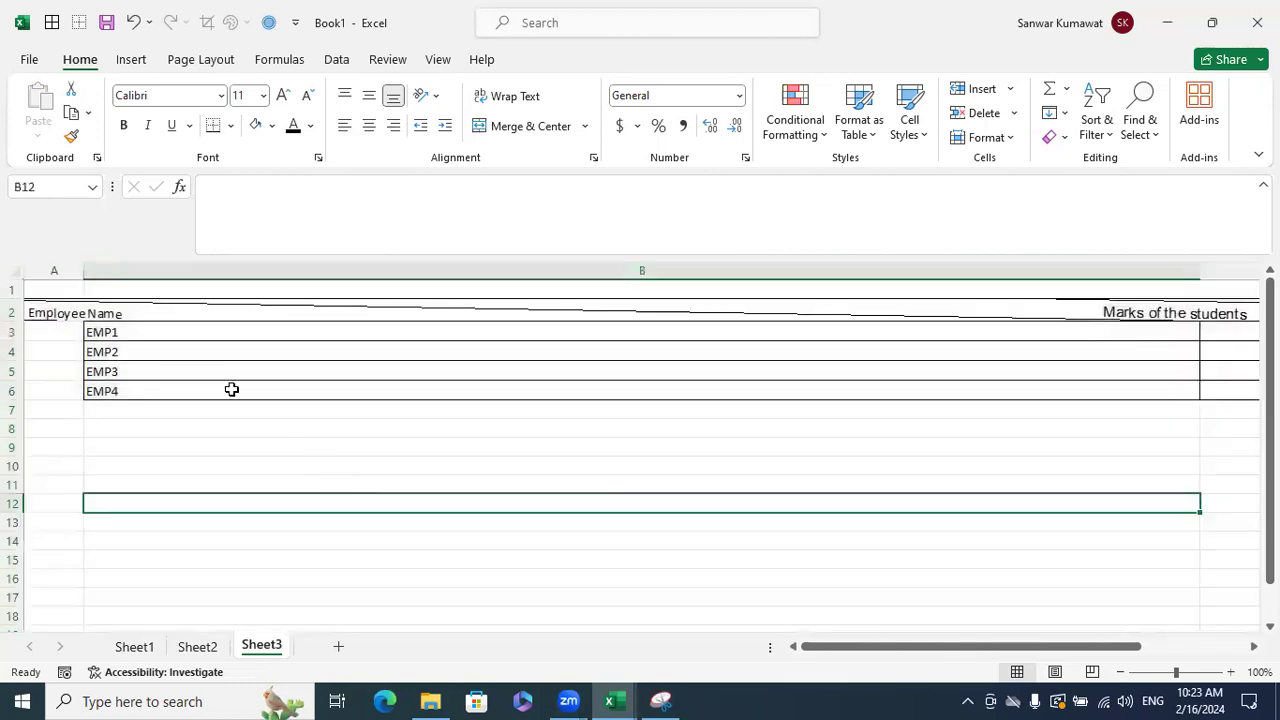
pyautogui.moveTo(89, 269); pyautogui.dragTo(24, 271)
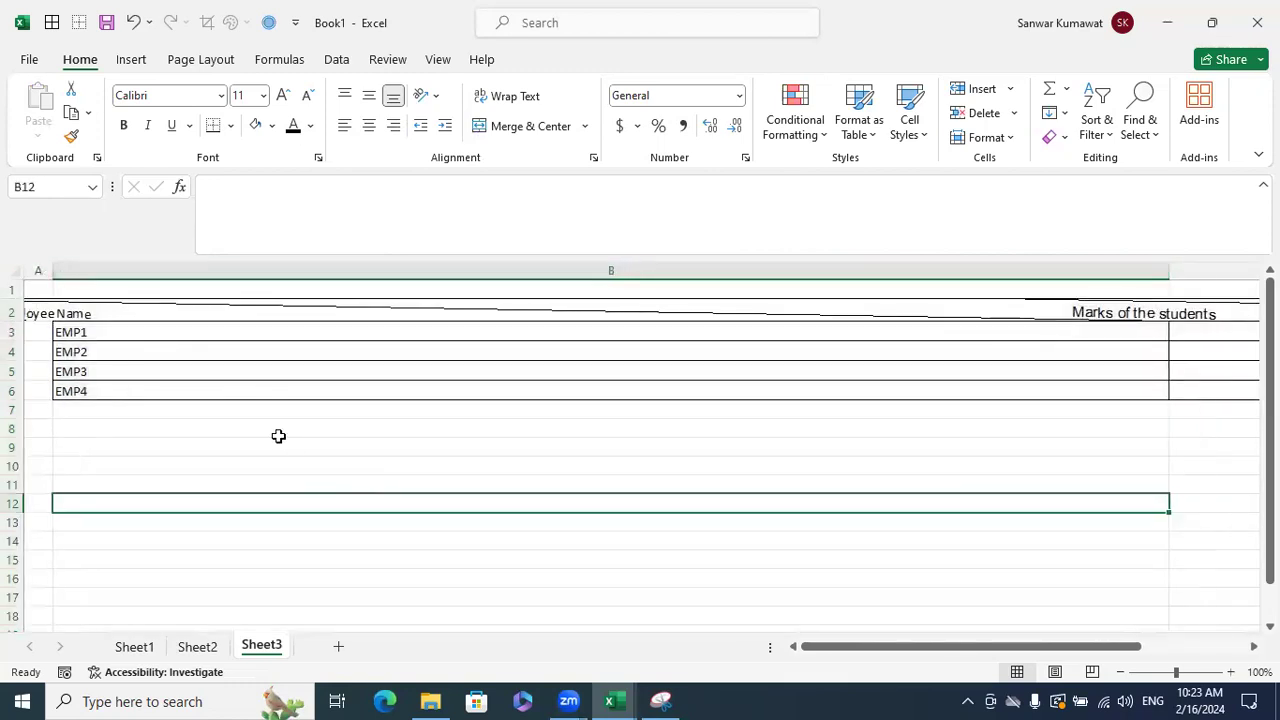
pyautogui.hotkey('ctrl', 'z')
pyautogui.hotkey('ctrl', 'z')
pyautogui.hotkey('ctrl', 'z')
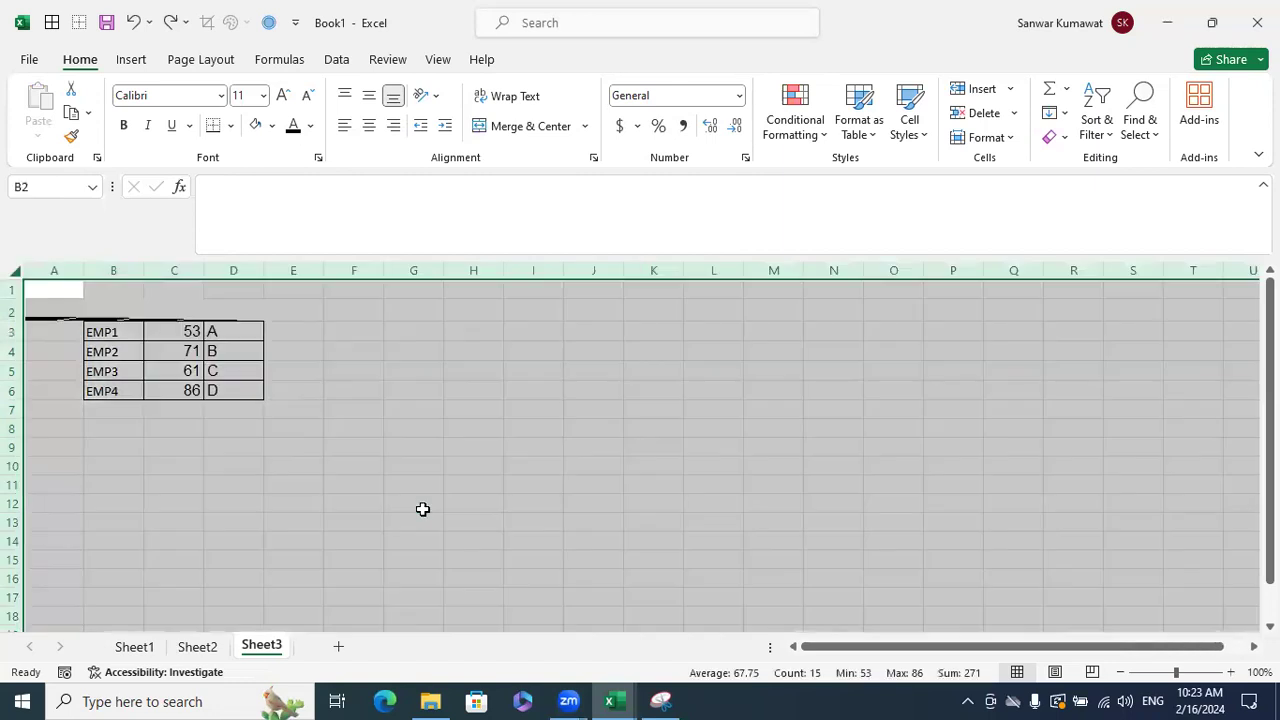
pyautogui.click(424, 500)
pyautogui.hotkey('ctrl', 'z')
pyautogui.hotkey('ctrl', 'z')
# - Copy the EMP1–EMP4 marks and grades rows and paste them into B3 of Sheet3
pyautogui.click(428, 498)
pyautogui.hotkey('alt', 'Tab')
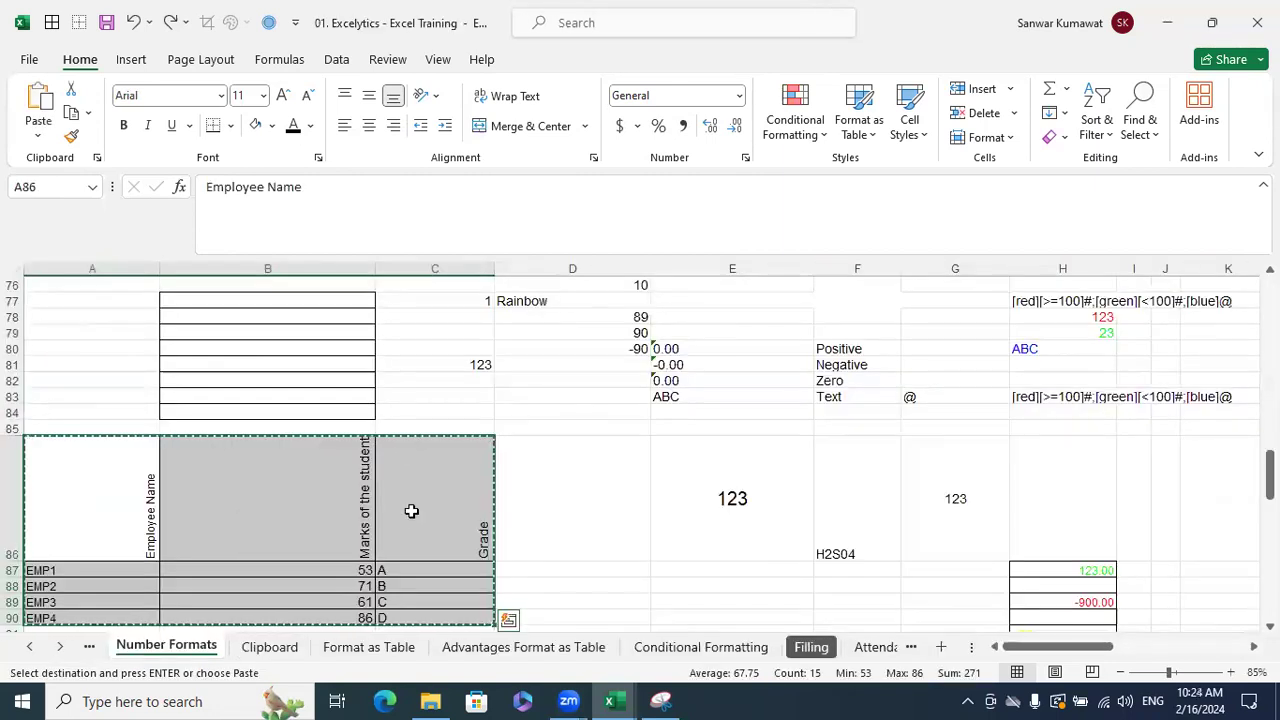
pyautogui.press('Escape')
pyautogui.scroll(-1, 534, 517)
pyautogui.moveTo(70, 522); pyautogui.dragTo(430, 570)
pyautogui.hotkey('ctrl', 'c')
pyautogui.hotkey('alt', 'Tab')
pyautogui.click(131, 331)
pyautogui.hotkey('ctrl', 'v')
# - Enter the 'Employee Name' header in B2
pyautogui.click(120, 307)
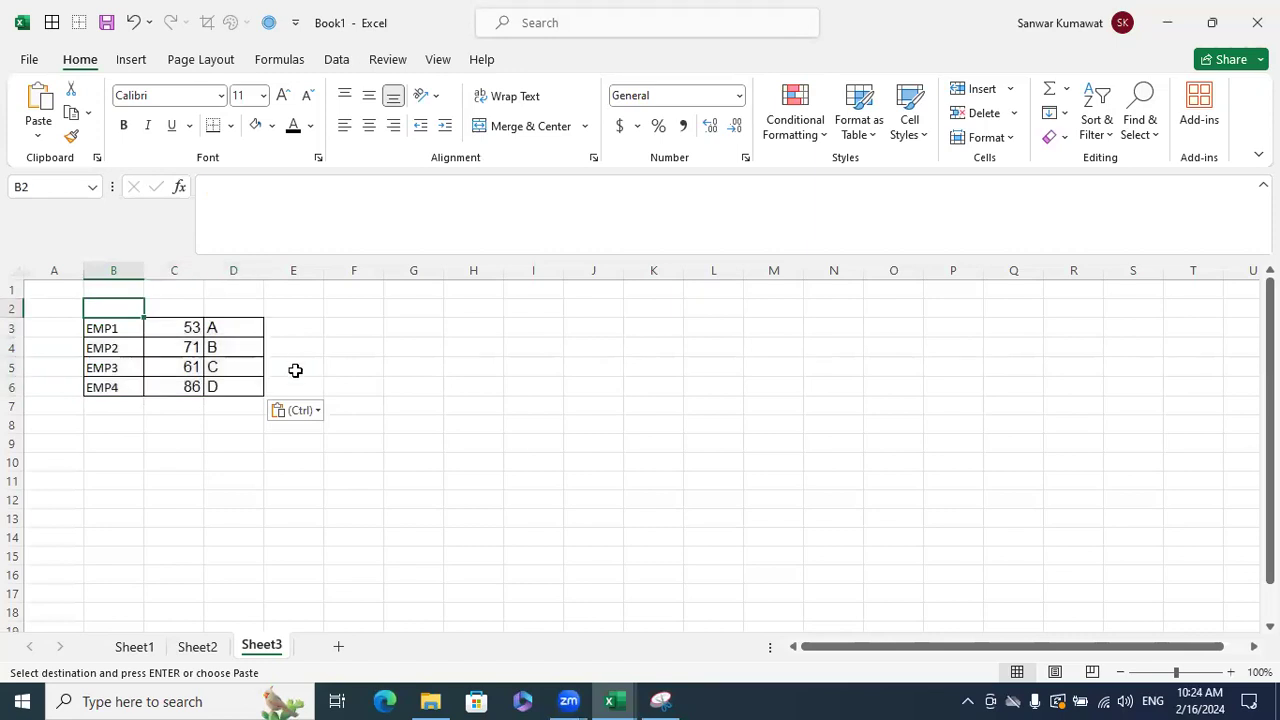
pyautogui.write('Employ')
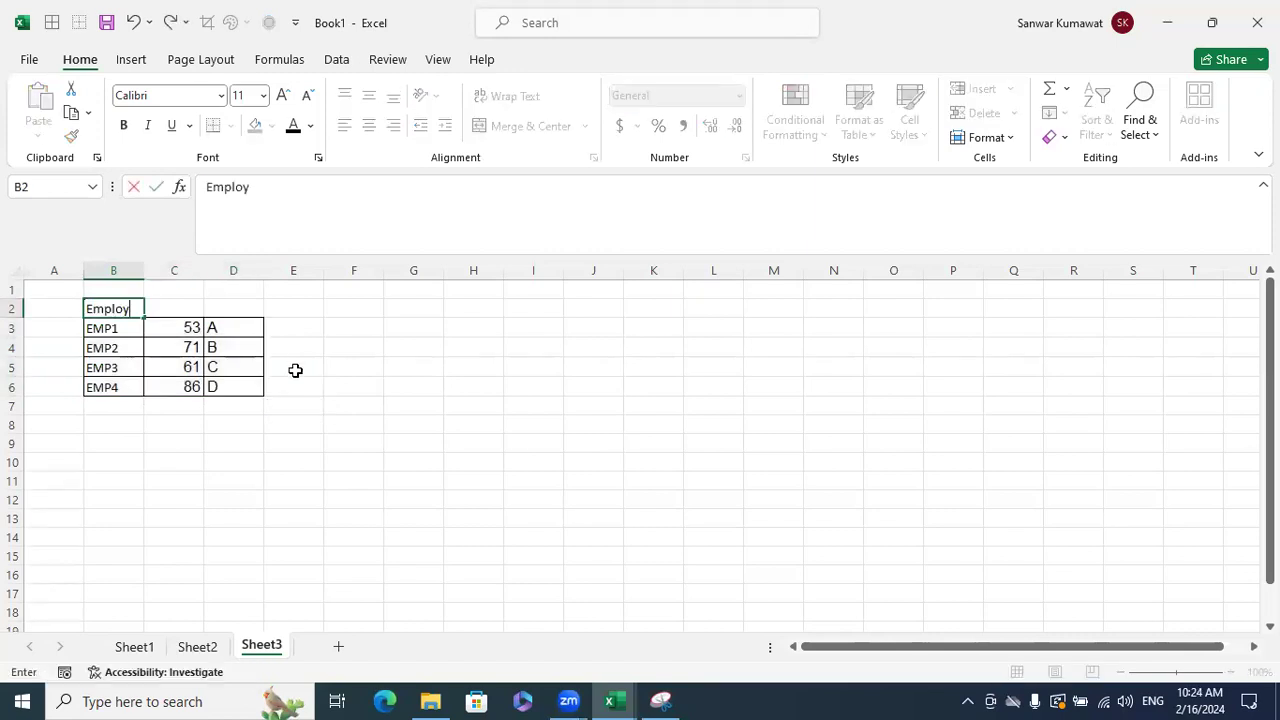
pyautogui.write('ee Name')
pyautogui.press('Return')
pyautogui.press('Up')
pyautogui.press('Right')
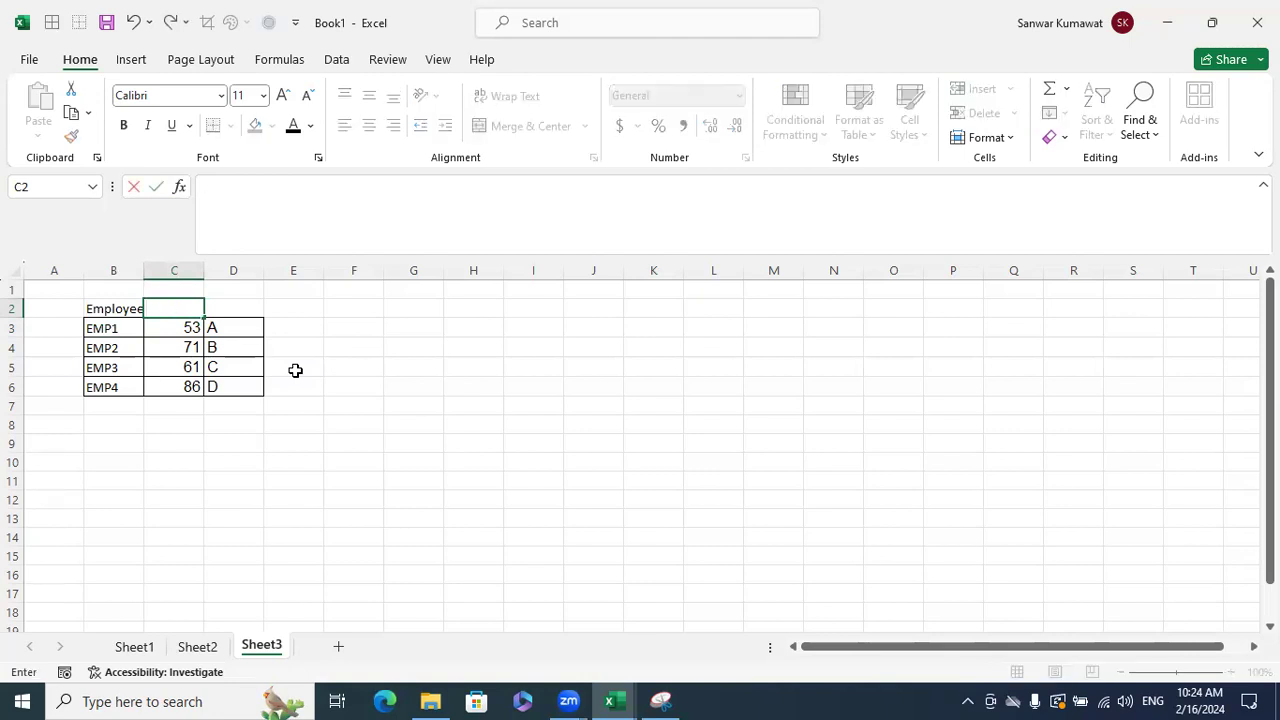
pyautogui.write('m')
pyautogui.press('BackSpace')
pyautogui.press('Return')
pyautogui.press('Up')
pyautogui.press('Left')
pyautogui.press('Down')
# - Rename the rows EMP1–EMP4 to STD1, STD2, STD3 and STD4 in B3:B6
pyautogui.press('BackSpace')
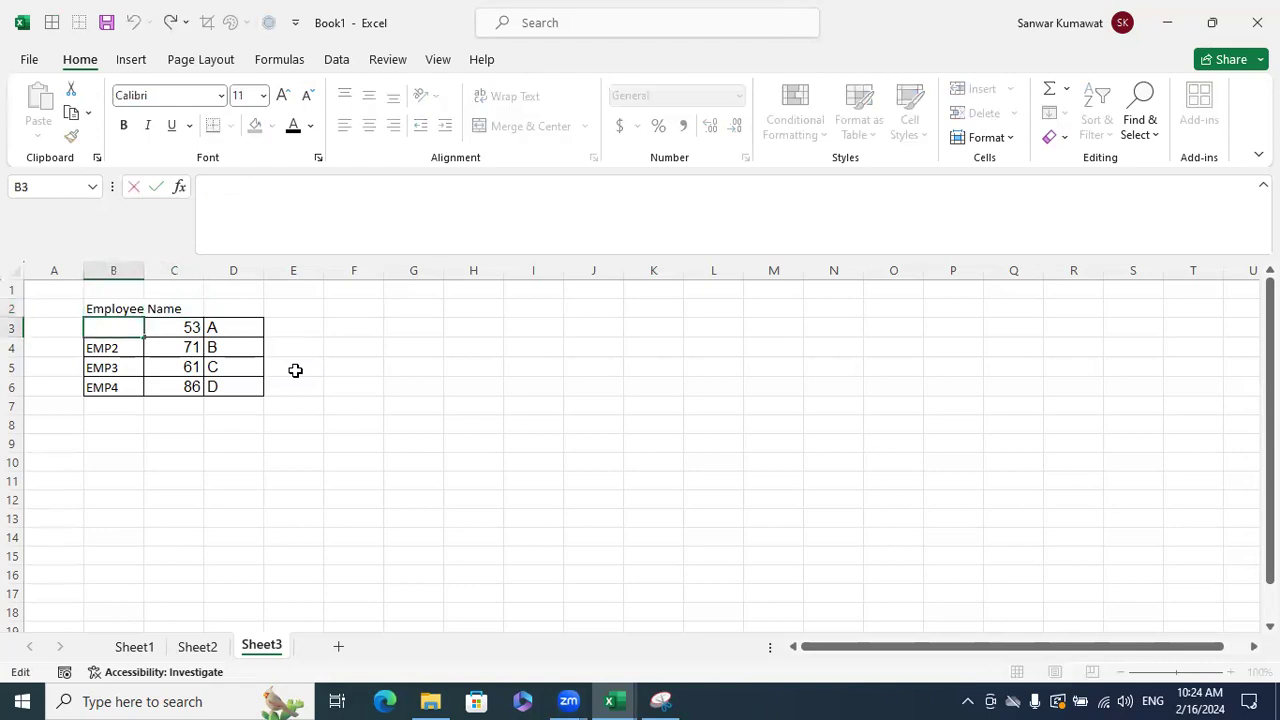
pyautogui.write('STD1')
pyautogui.press('Return')
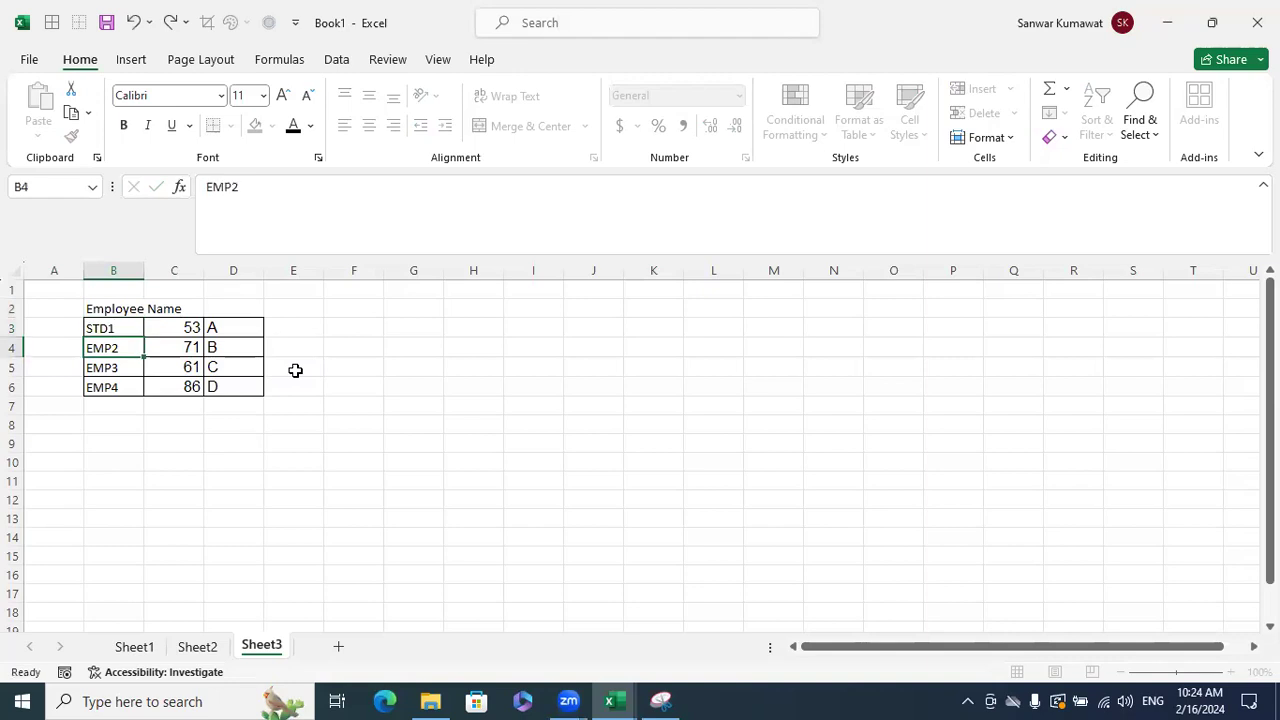
pyautogui.write('STD1')
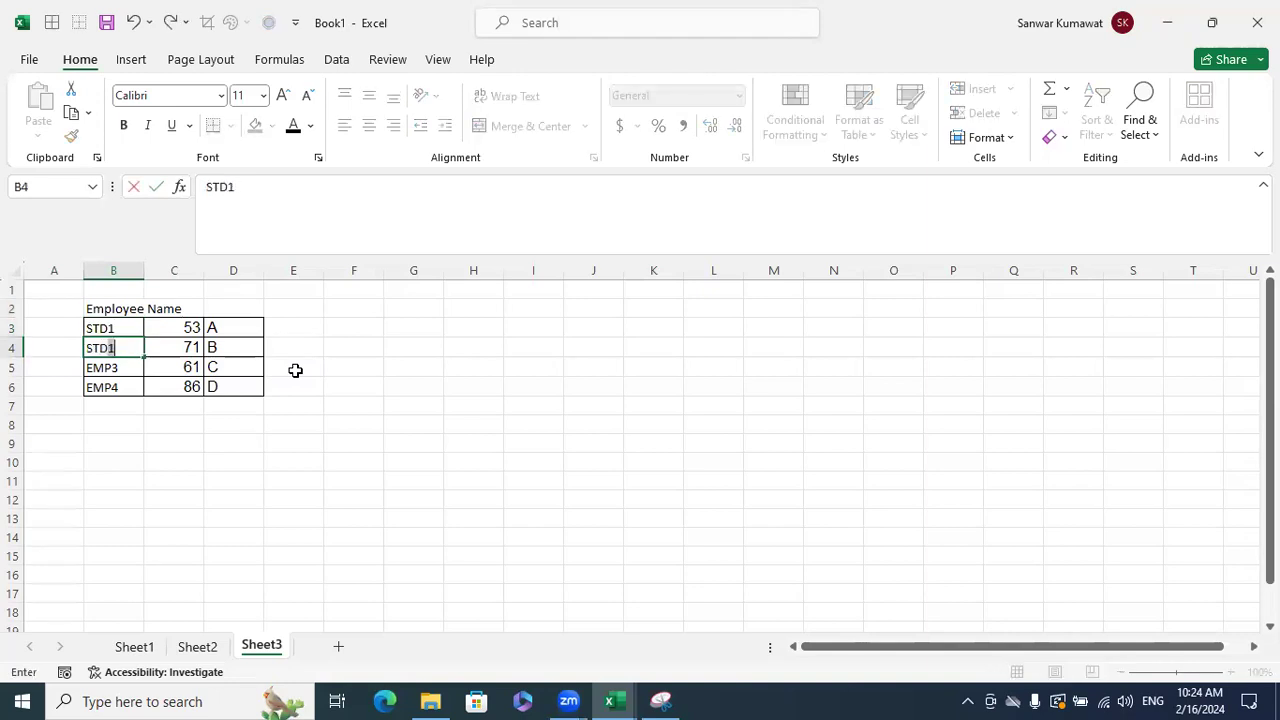
pyautogui.press('BackSpace')
pyautogui.write('2')
pyautogui.press('Return')
pyautogui.write('STD')
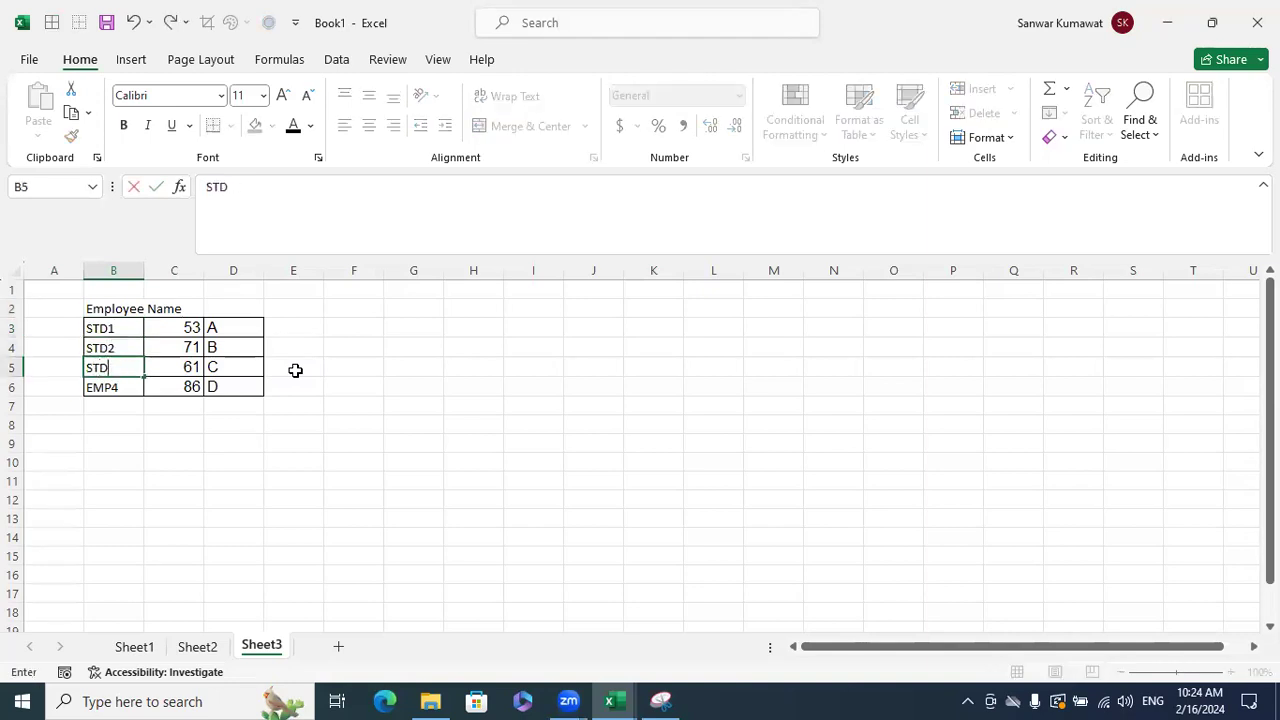
pyautogui.write('3')
pyautogui.press('Return')
pyautogui.write('STD3')
pyautogui.press('BackSpace')
pyautogui.write('4')
pyautogui.press('Return')
# - Enter the 'Student Marks' header in C2 and 'Grade' in D2, and widen column C slightly
pyautogui.press('Up')
pyautogui.press('Up')
pyautogui.press('Up')
pyautogui.press('Up')
pyautogui.press('Up')
pyautogui.press('Right')
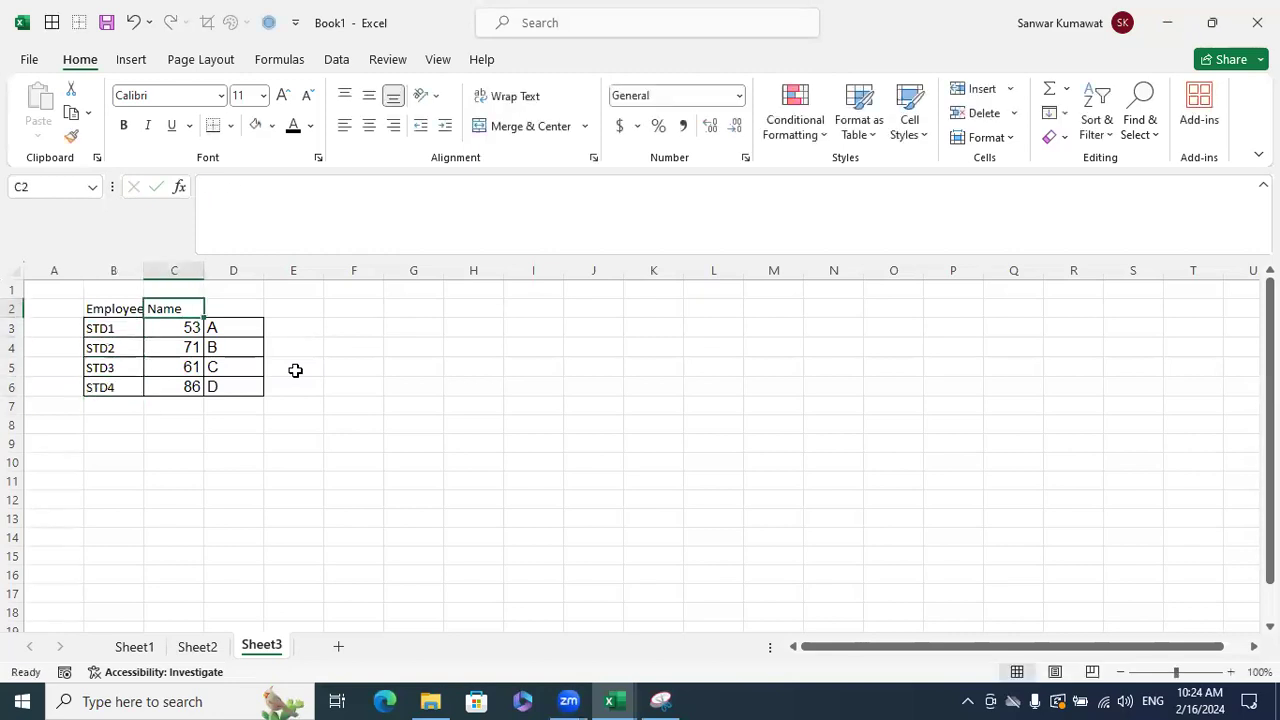
pyautogui.write('Stud')
pyautogui.write('Marks')
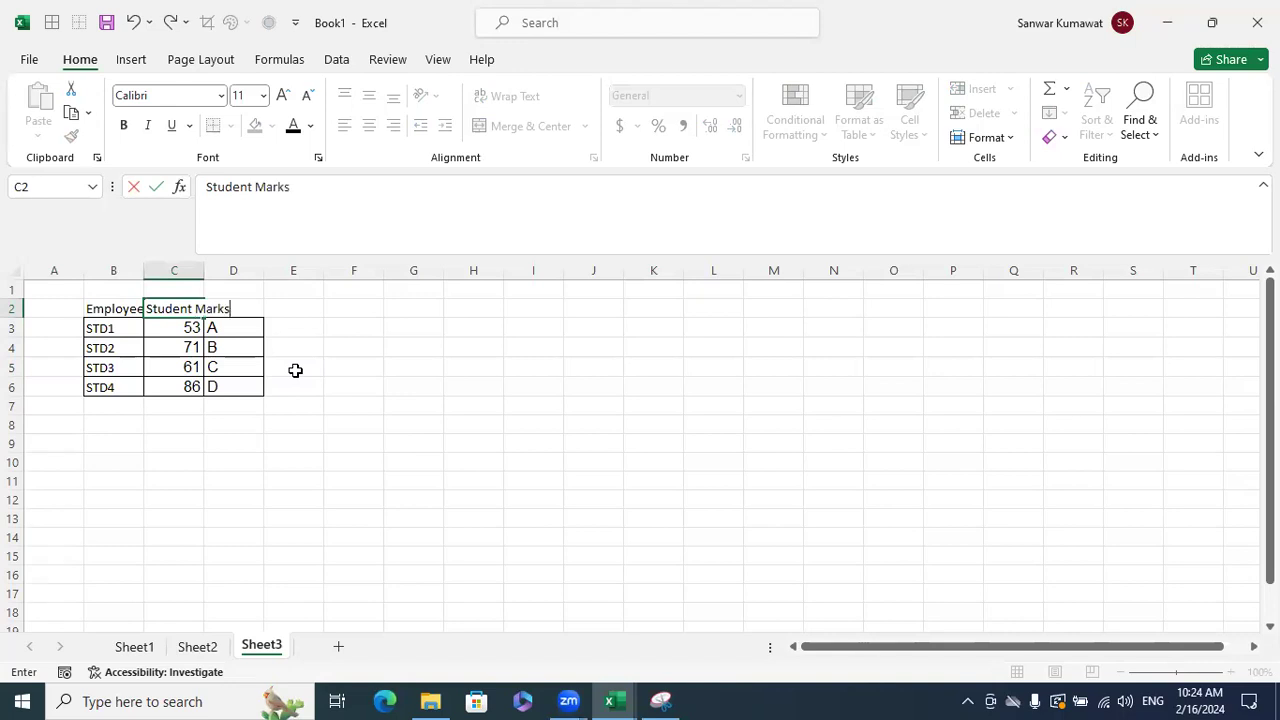
pyautogui.press('Return')
pyautogui.click(240, 308)
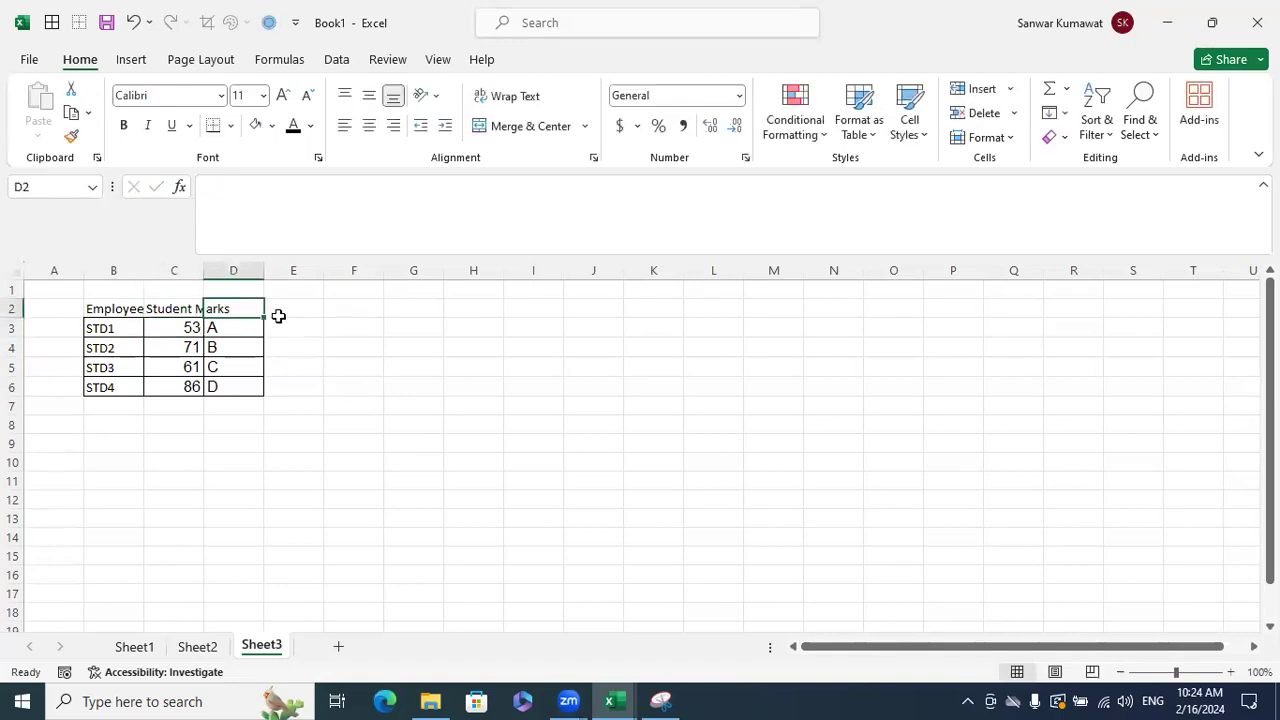
pyautogui.write('Grade')
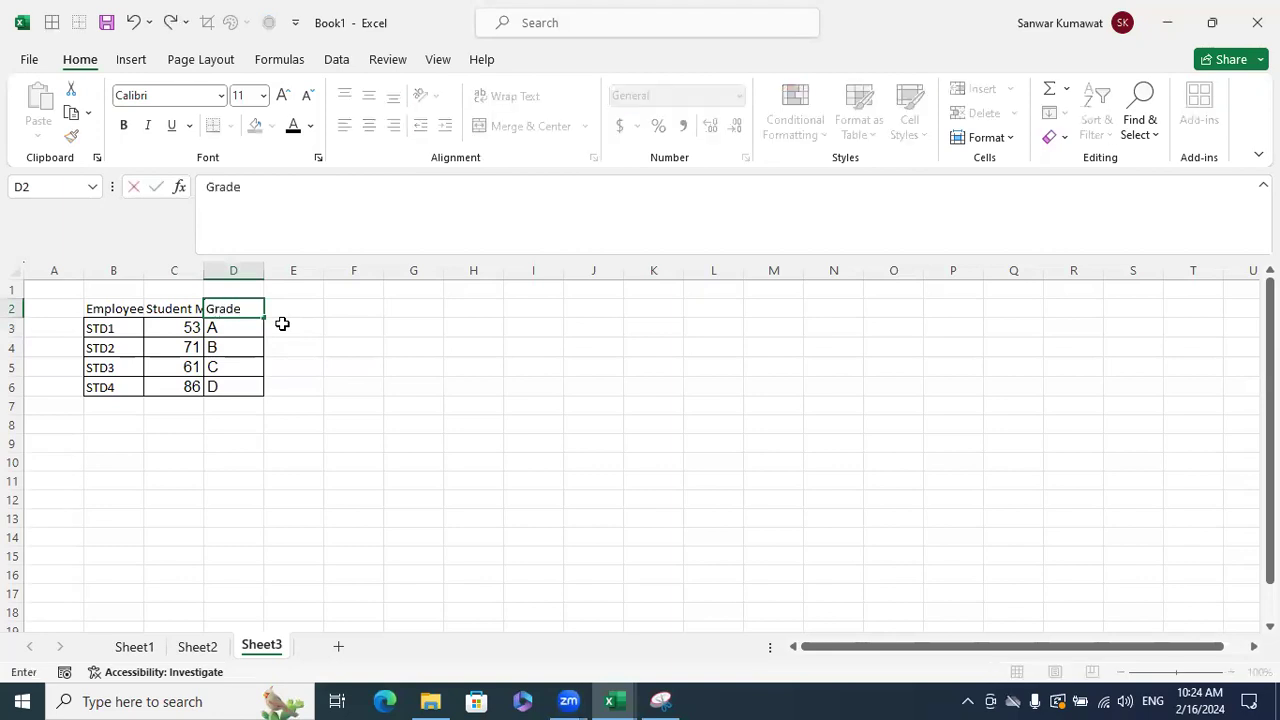
pyautogui.press('Return')
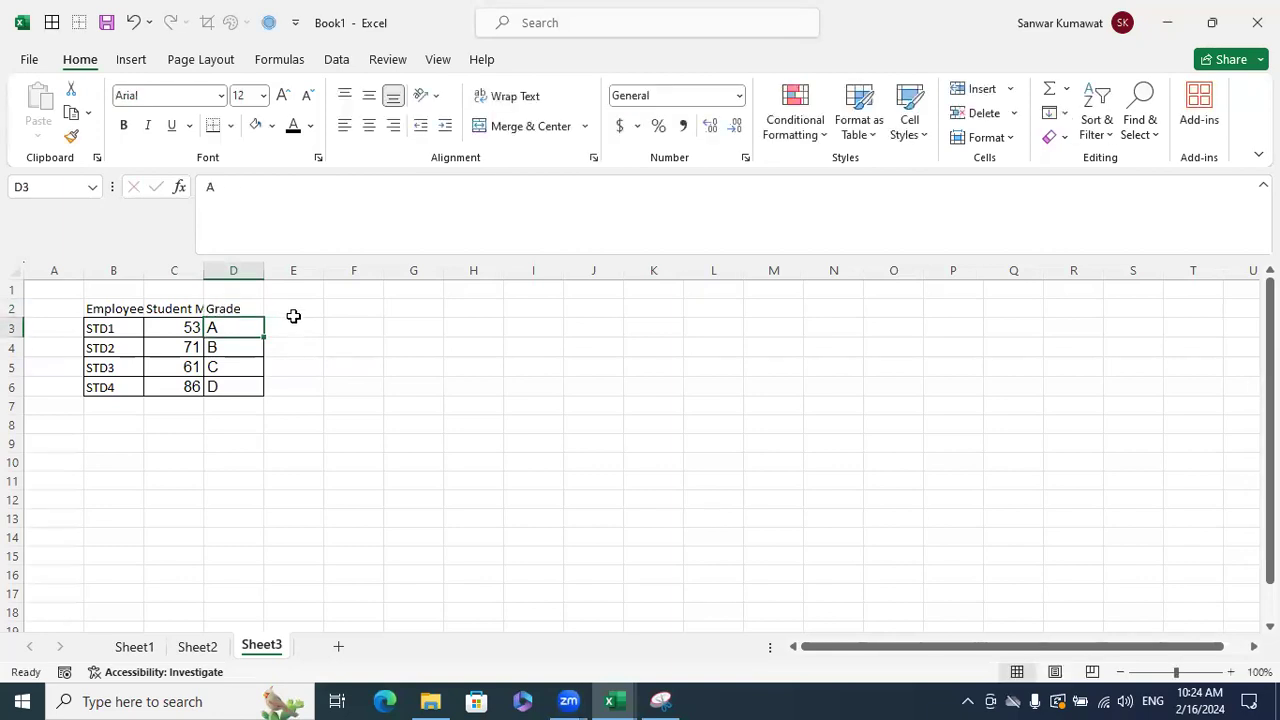
pyautogui.click(340, 372)
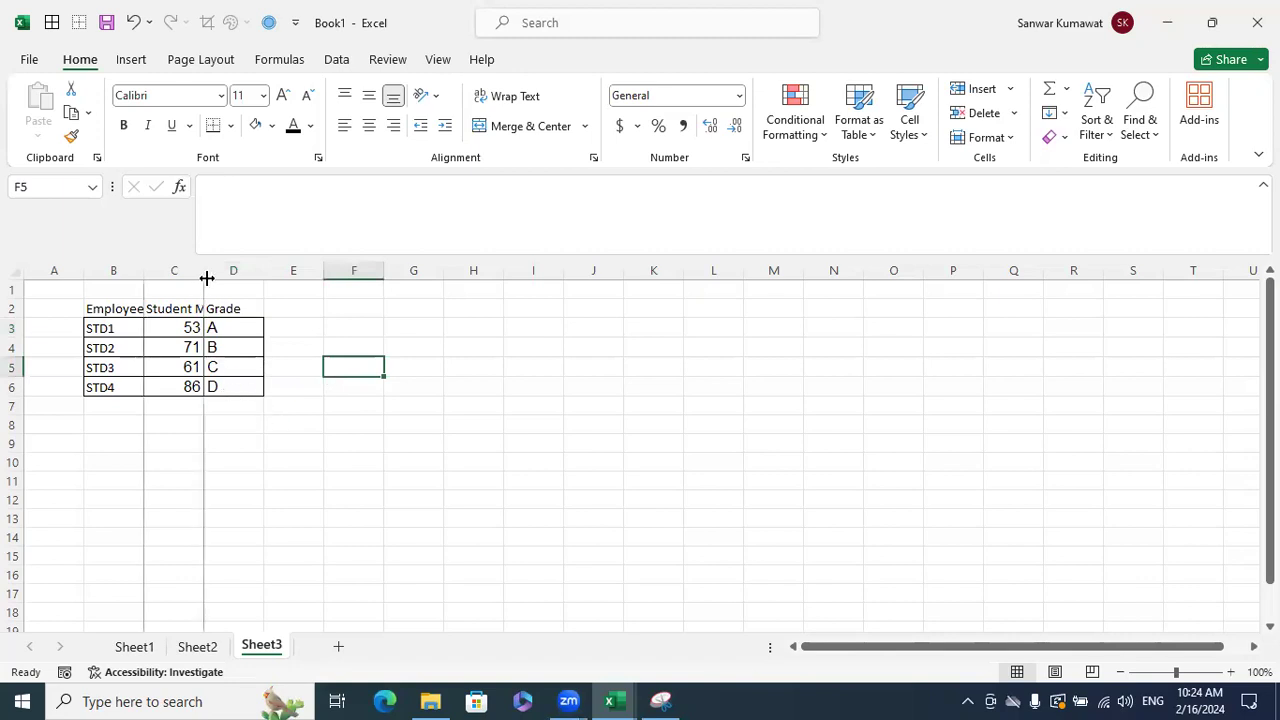
pyautogui.moveTo(205, 277); pyautogui.dragTo(209, 277)
# - Change the grades in D3:D6 to D, C, B and A
pyautogui.click(229, 322)
pyautogui.write('D')
pyautogui.press('Return')
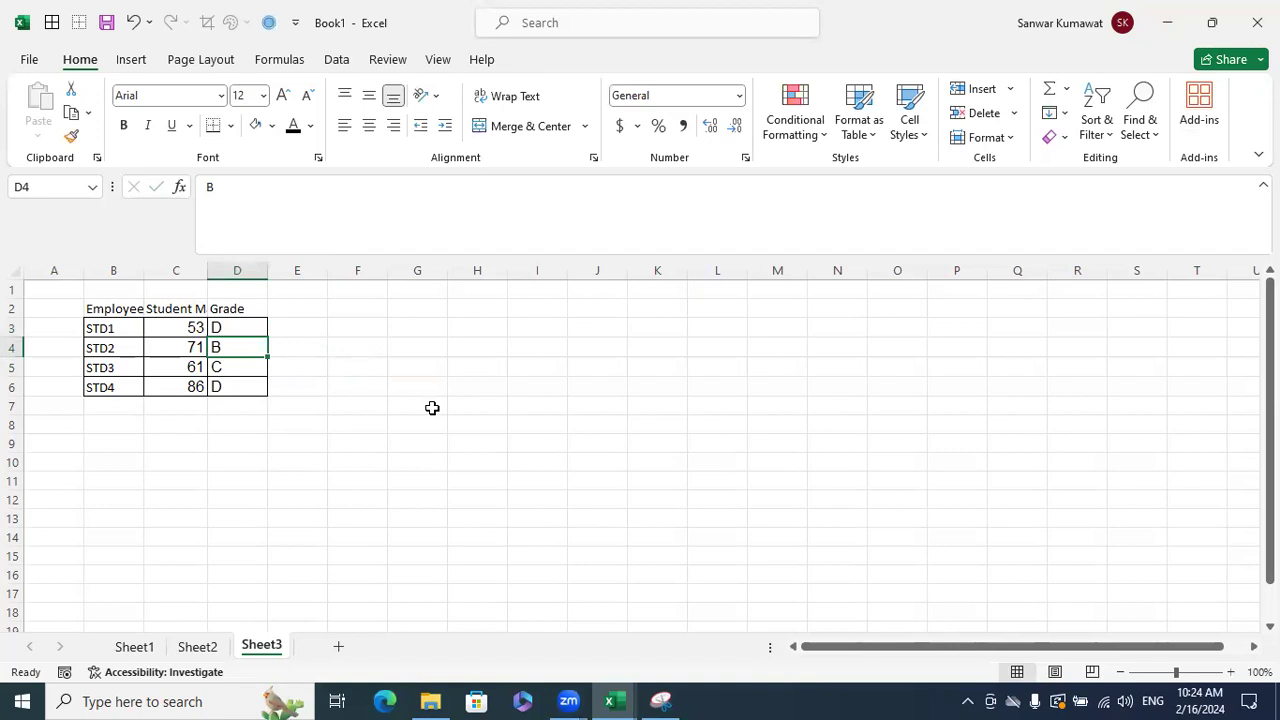
pyautogui.write('C')
pyautogui.press('Return')
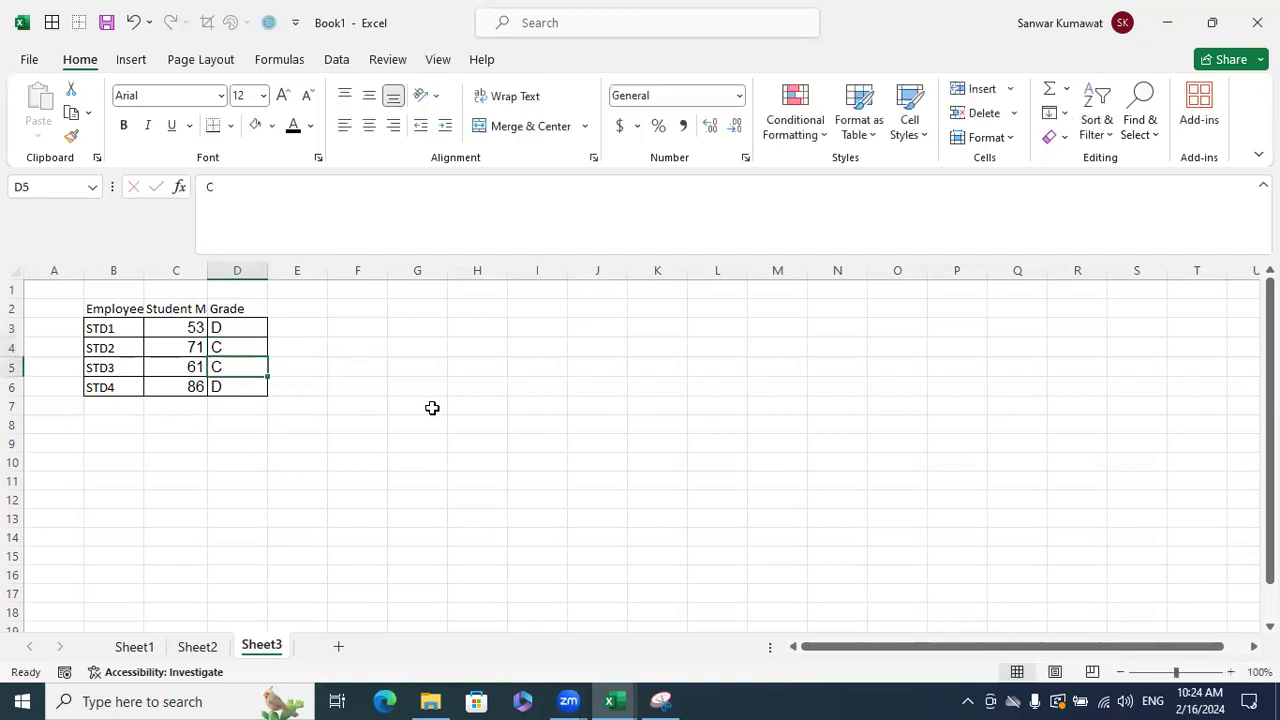
pyautogui.write('B')
pyautogui.press('Return')
pyautogui.write('A')
pyautogui.press('Return')
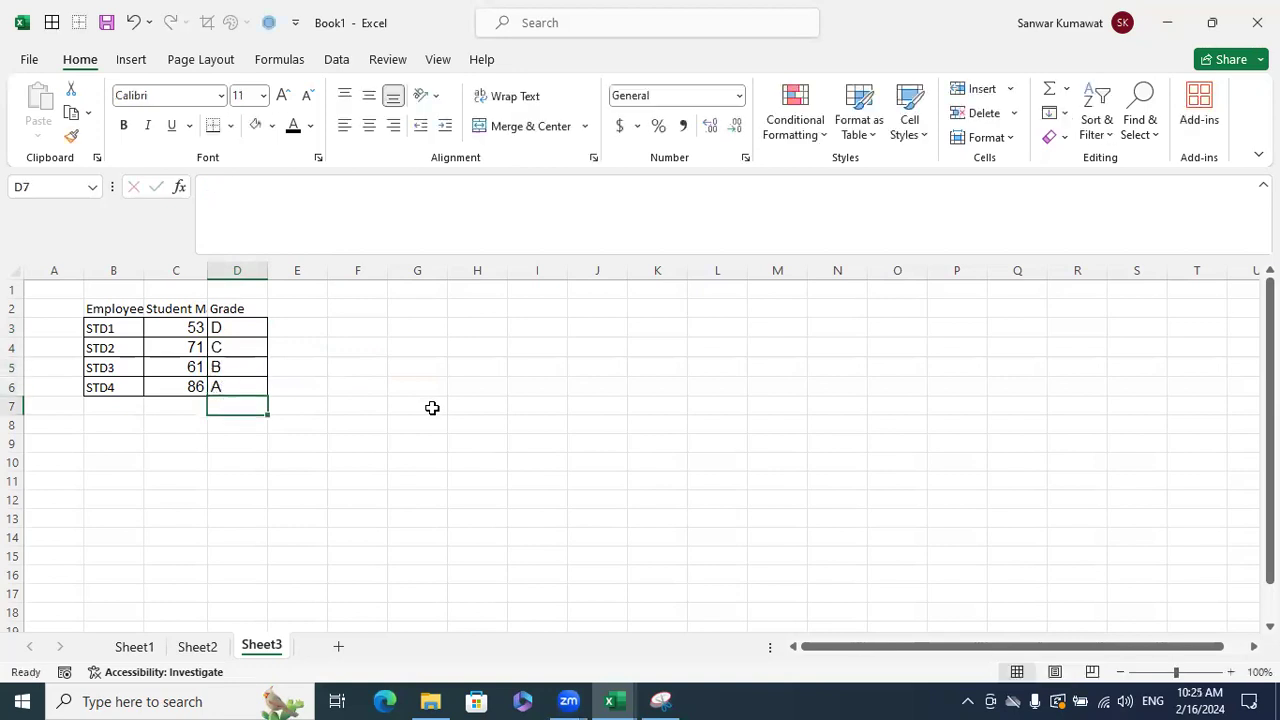
pyautogui.click(360, 385)
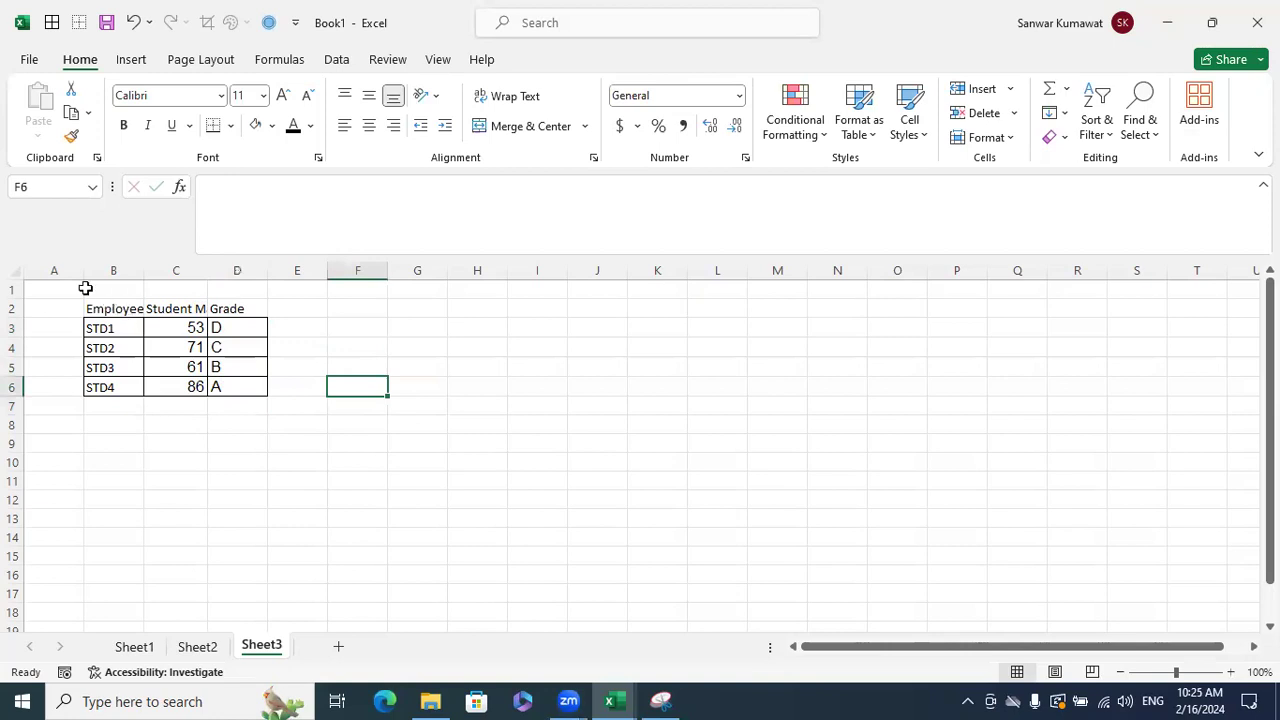
# - AutoFit every column on the sheet and widen the Grade column
pyautogui.click(22, 272)
pyautogui.doubleClick(143, 270)
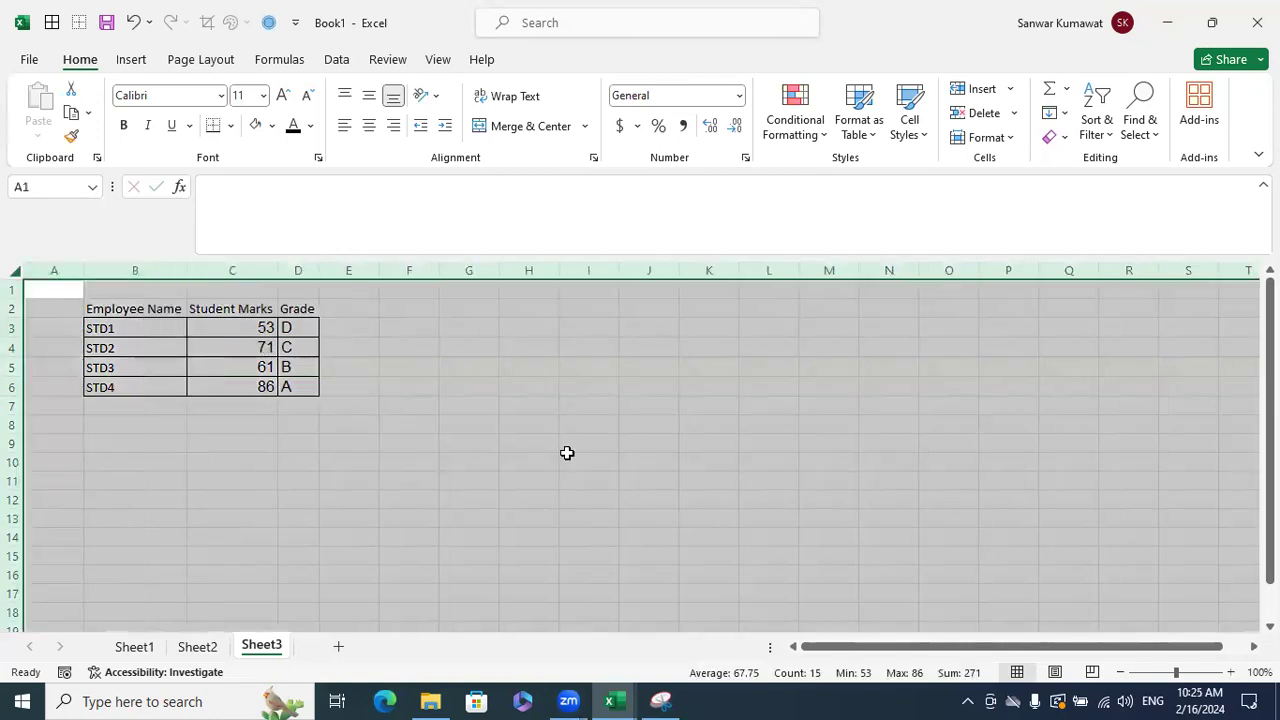
pyautogui.click(566, 455)
pyautogui.moveTo(320, 272); pyautogui.dragTo(331, 272)
pyautogui.click(374, 343)
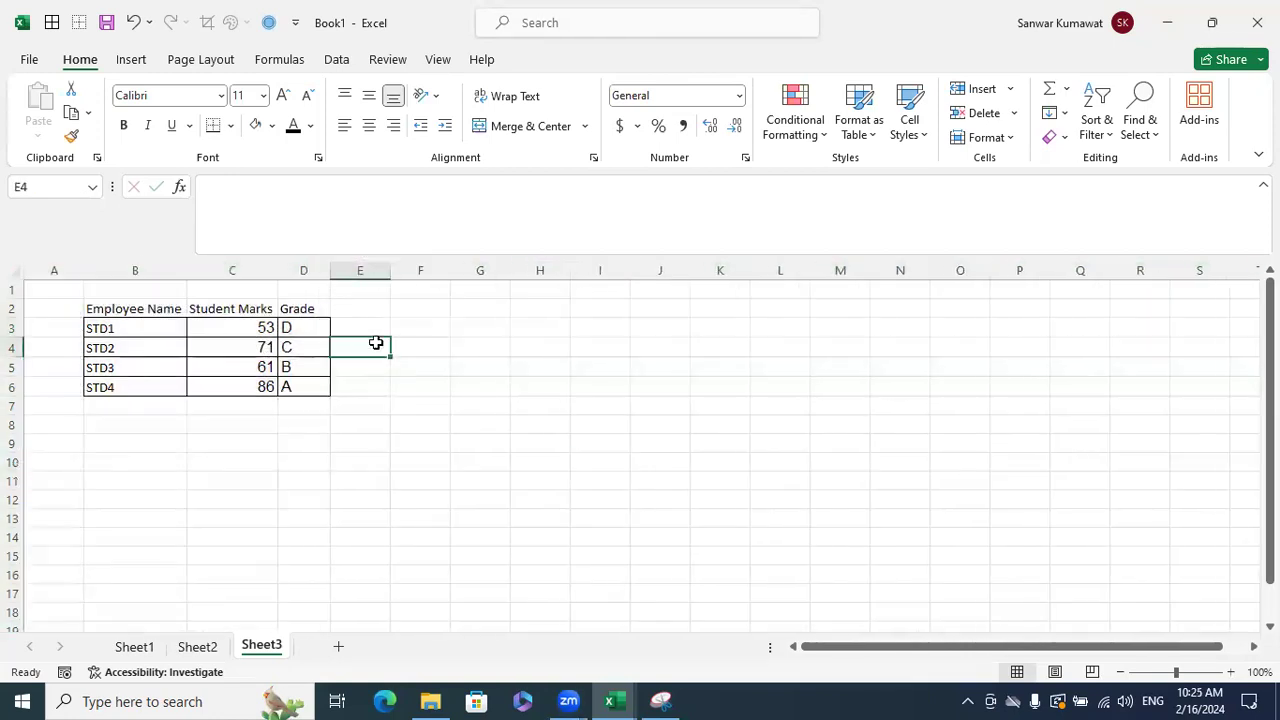
# - Select the whole table, its header row, and the STD1–STD4 names in turn
pyautogui.moveTo(150, 305); pyautogui.dragTo(290, 388)
pyautogui.click(420, 328)
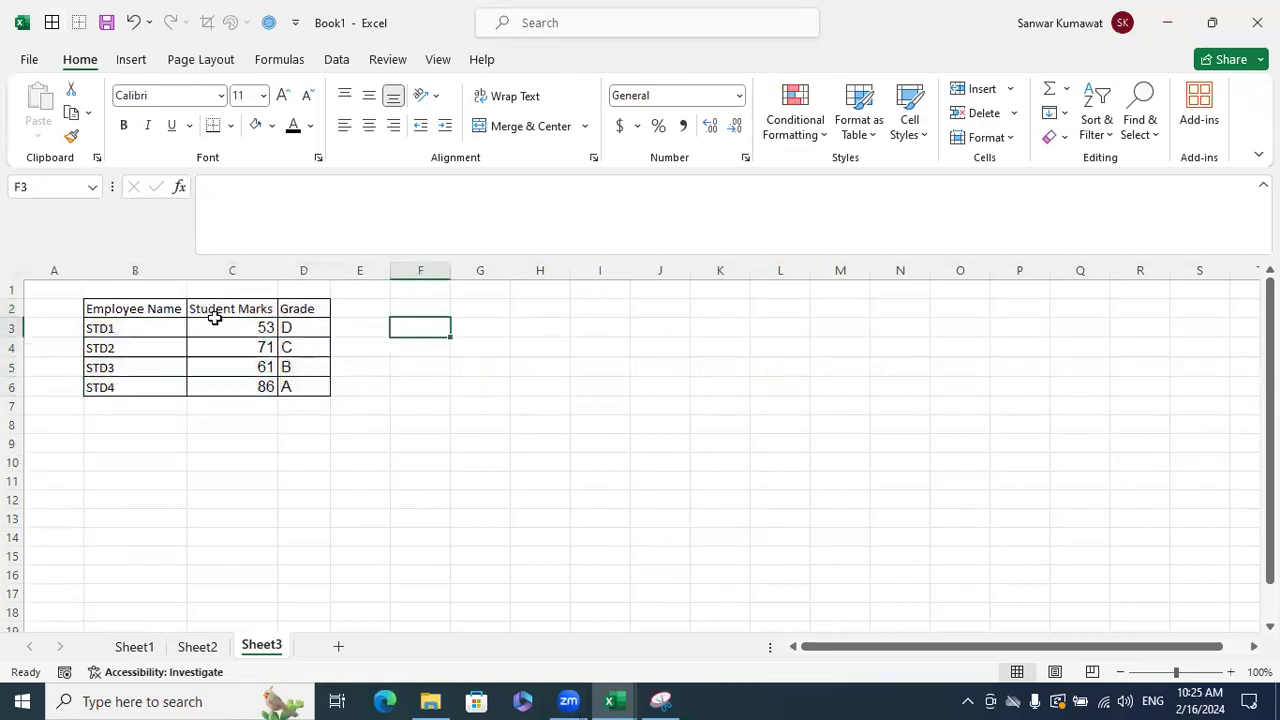
pyautogui.moveTo(166, 311); pyautogui.dragTo(291, 303)
pyautogui.click(453, 364)
pyautogui.moveTo(157, 329); pyautogui.dragTo(160, 380)
pyautogui.click(133, 331)
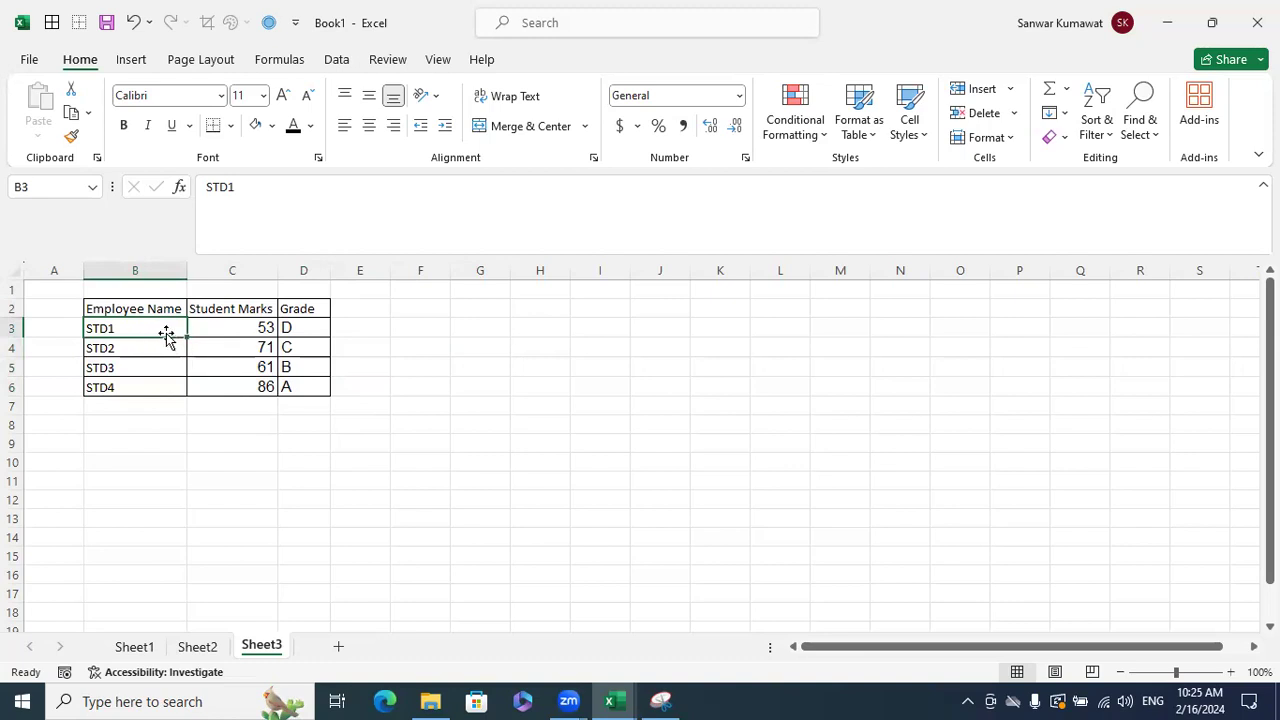
pyautogui.click(151, 309)
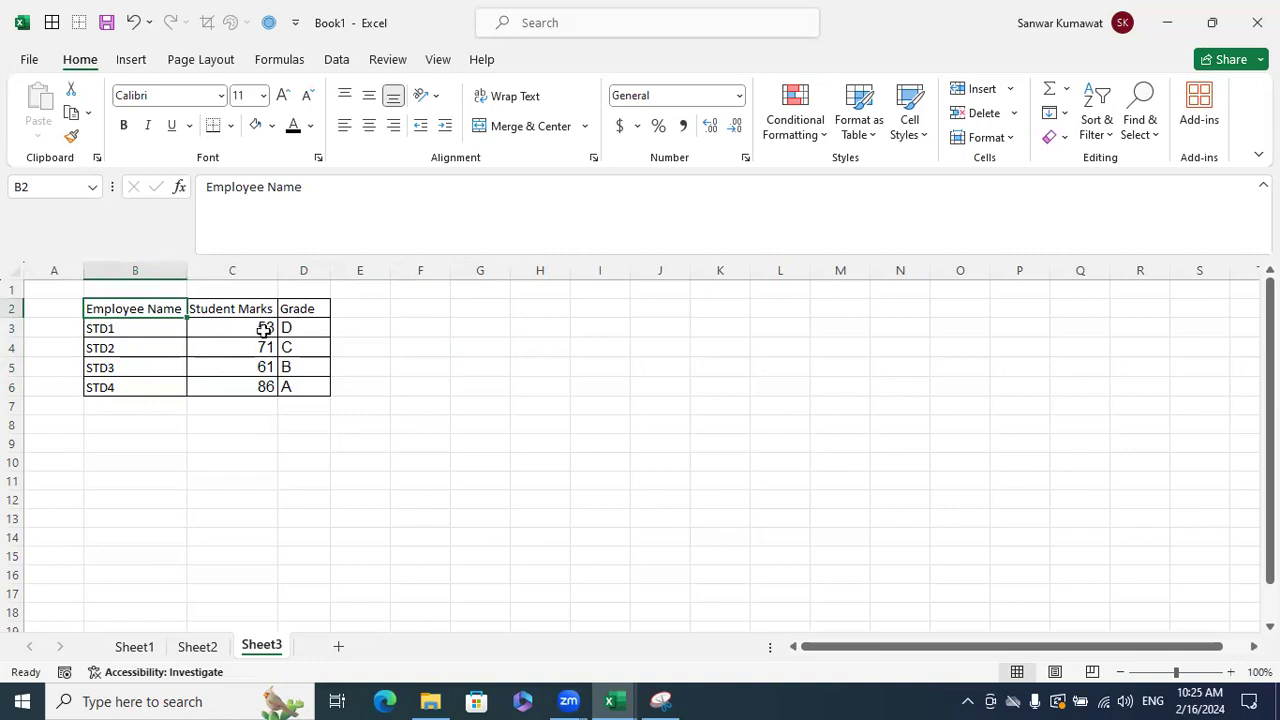
# - Narrow the Grade column to fit and select the header cells B2:D2
pyautogui.moveTo(330, 272); pyautogui.dragTo(317, 272)
pyautogui.moveTo(298, 322); pyautogui.dragTo(310, 378)
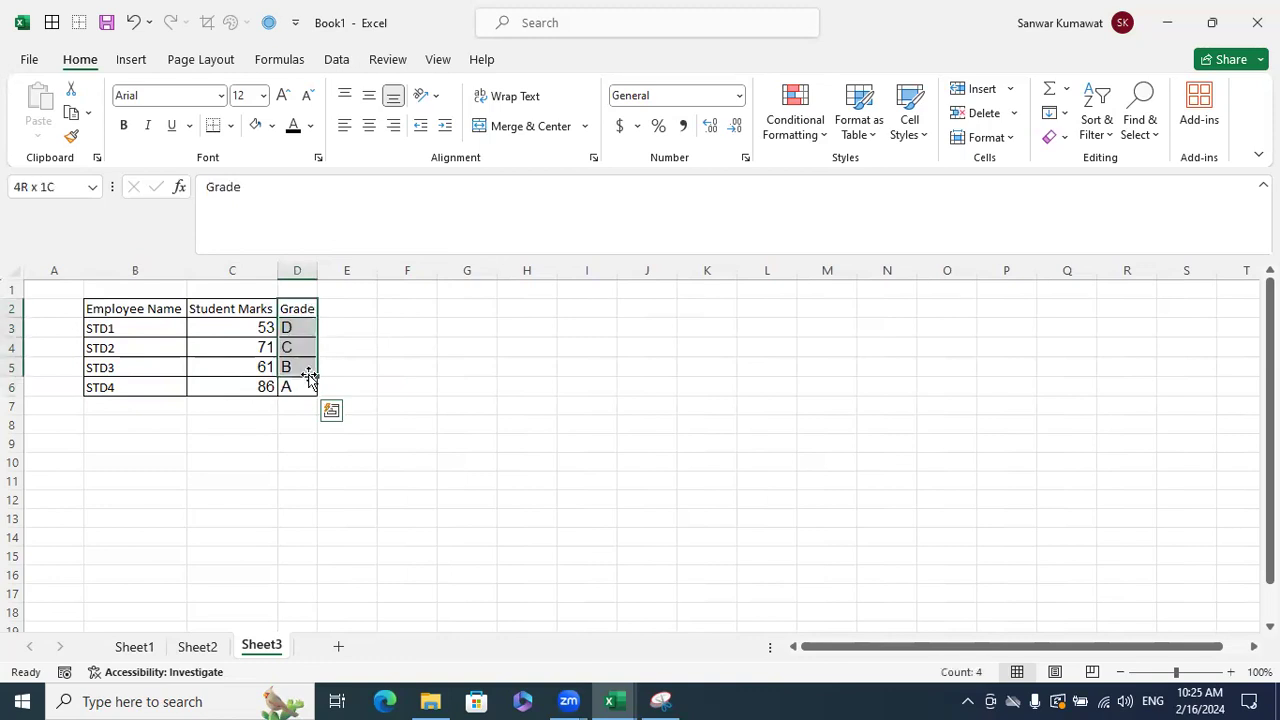
pyautogui.click(389, 351)
pyautogui.click(306, 309)
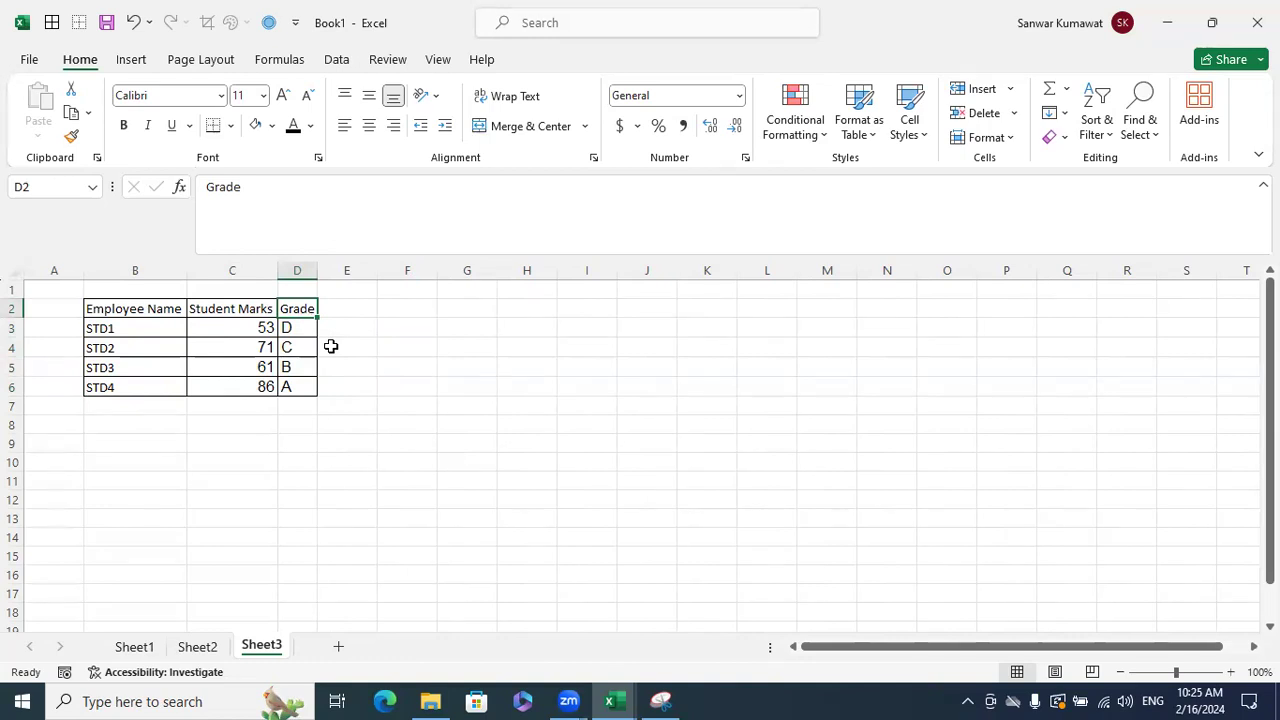
pyautogui.click(381, 385)
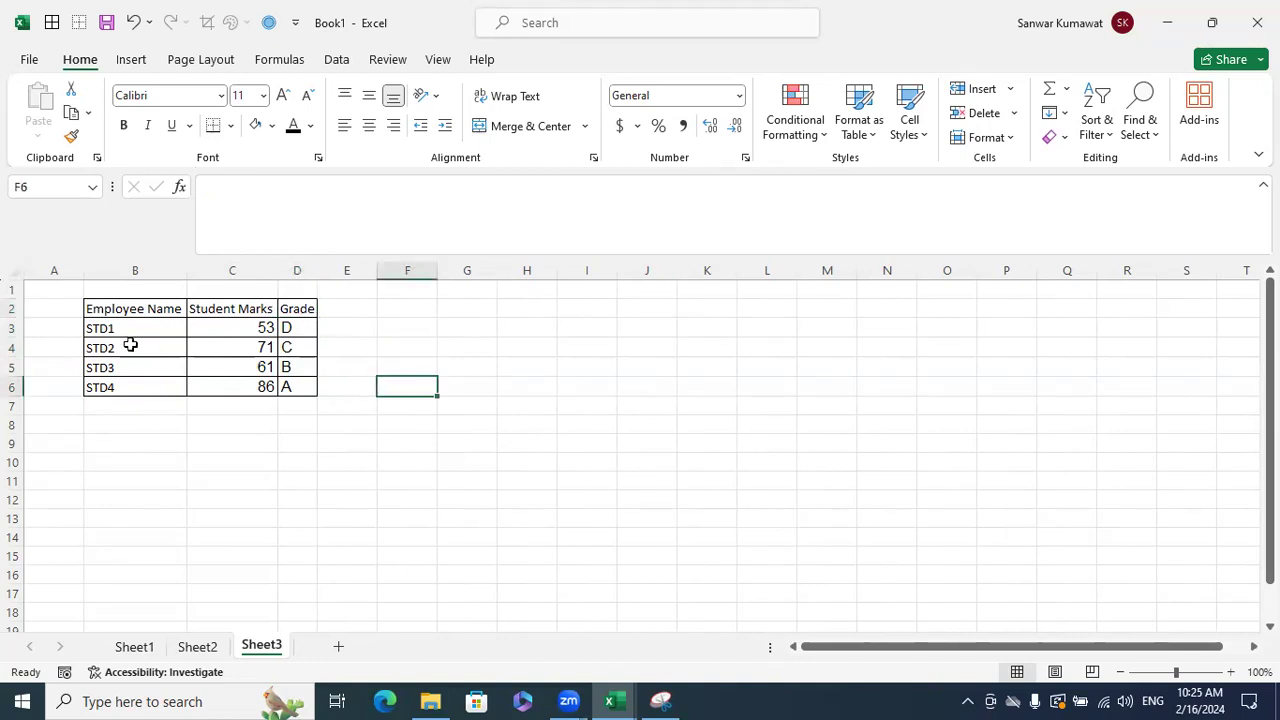
pyautogui.moveTo(146, 309); pyautogui.dragTo(302, 312)
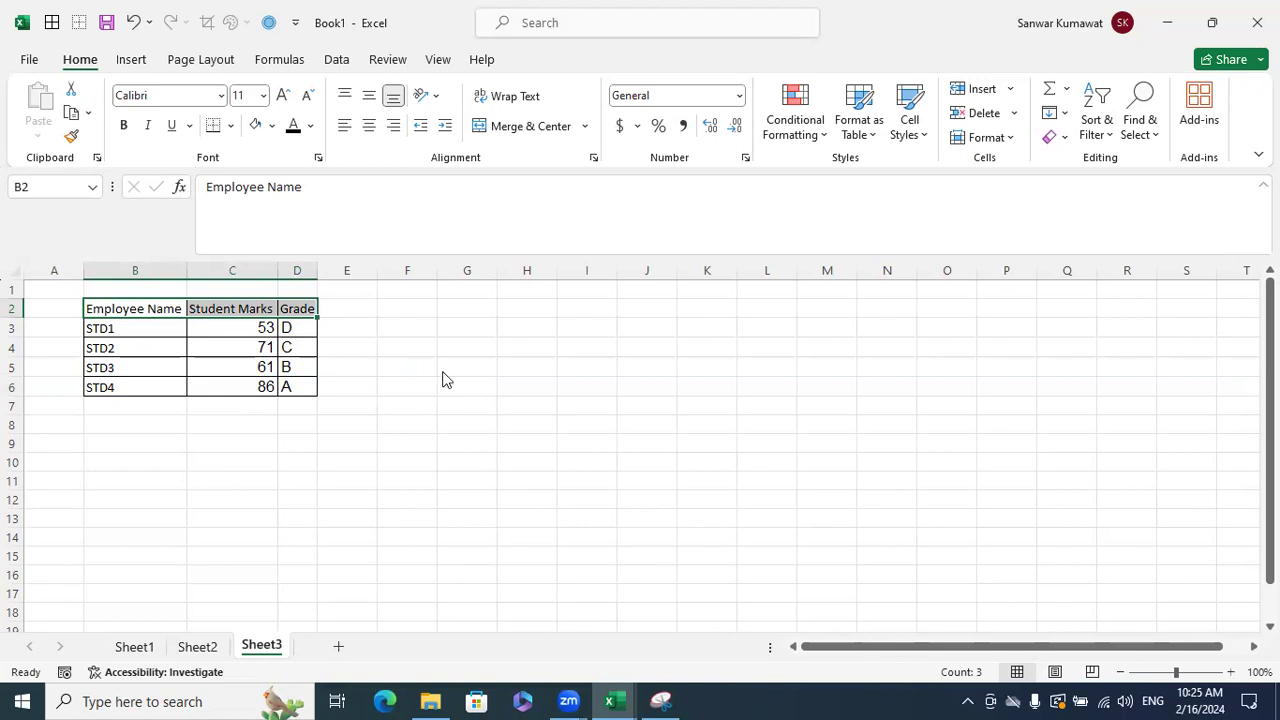
# - Set the header cells' text orientation to 90° vertical
pyautogui.hotkey('ctrl', '1')
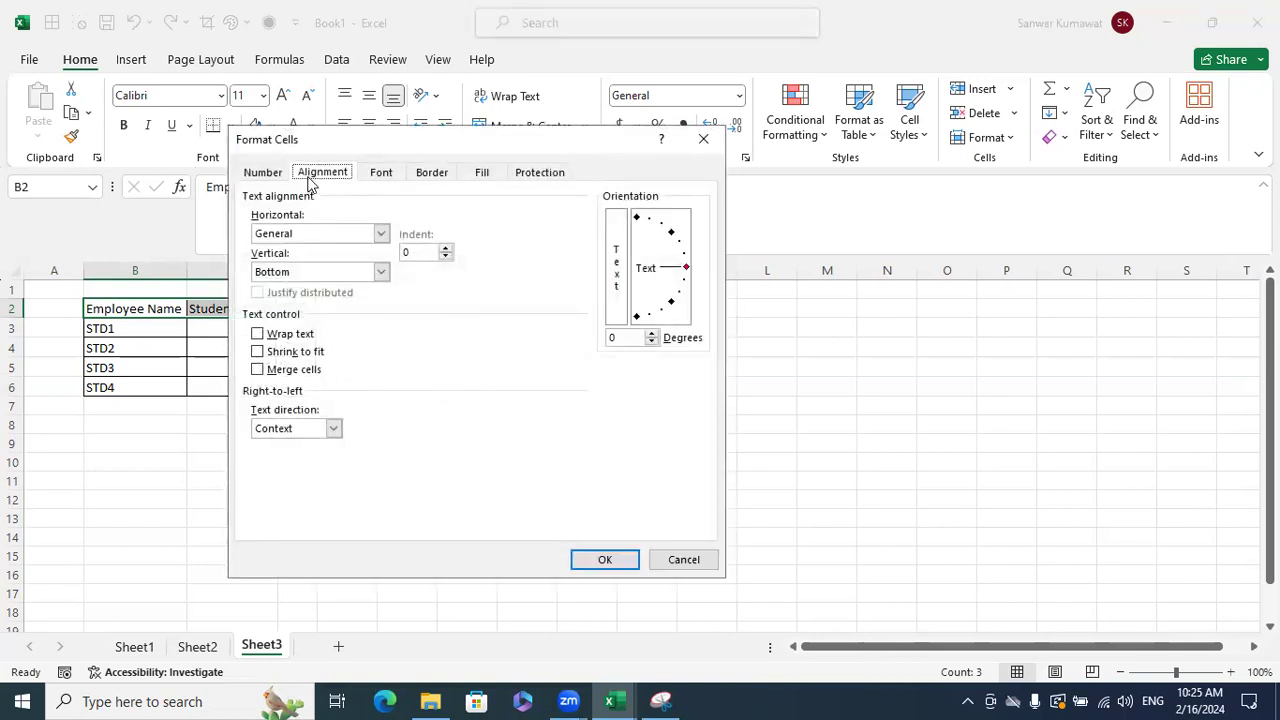
pyautogui.moveTo(666, 269); pyautogui.dragTo(636, 246)
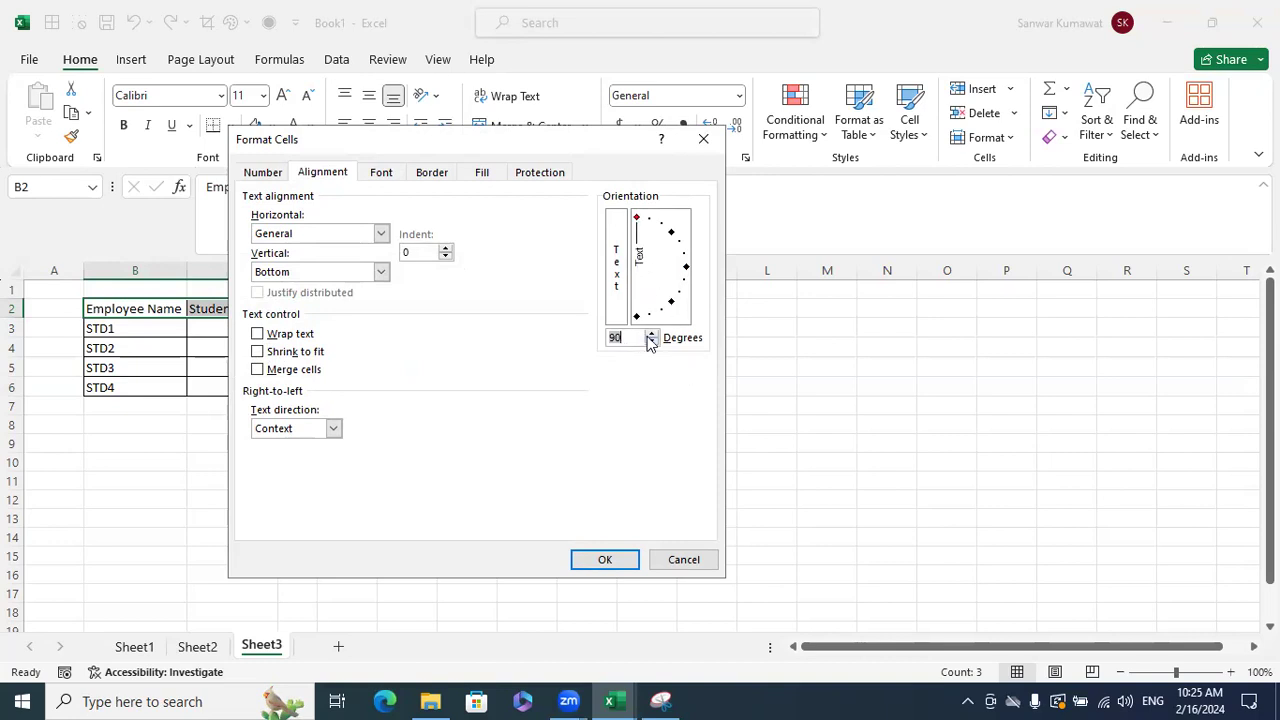
pyautogui.click(605, 559)
pyautogui.click(700, 471)
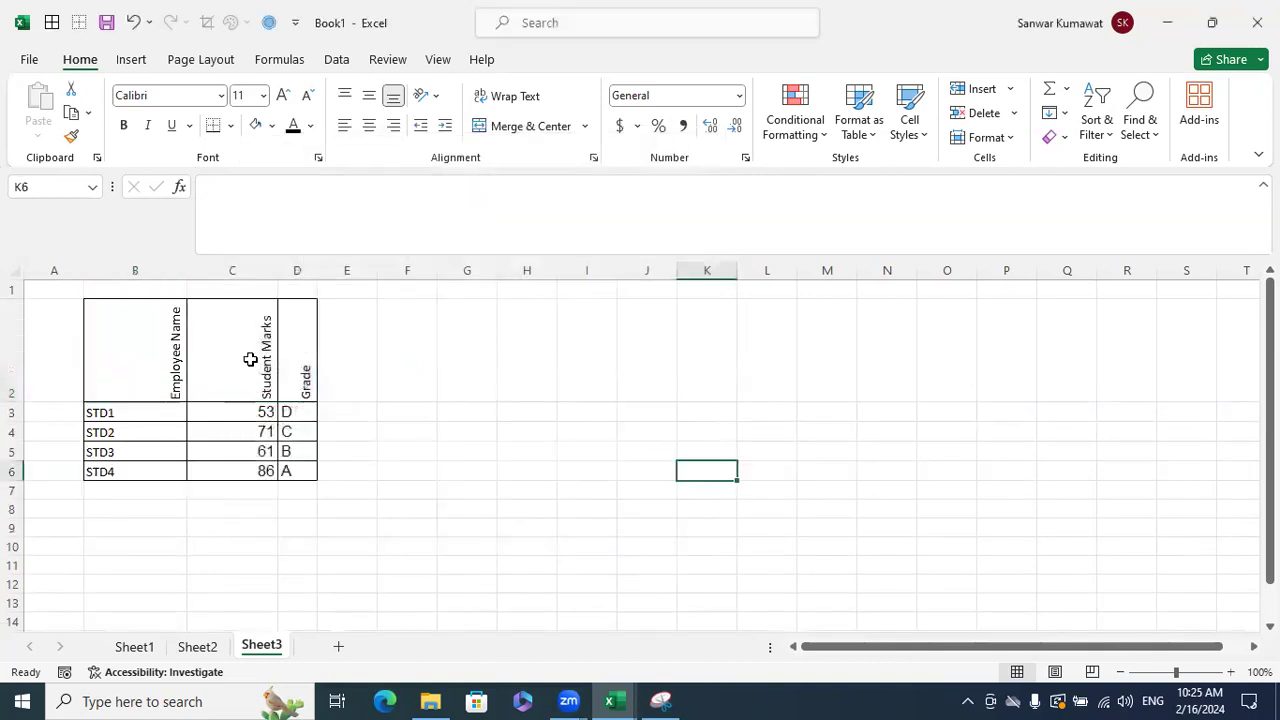
# - AutoFit all column widths to the vertical headers
pyautogui.moveTo(156, 354); pyautogui.dragTo(270, 364)
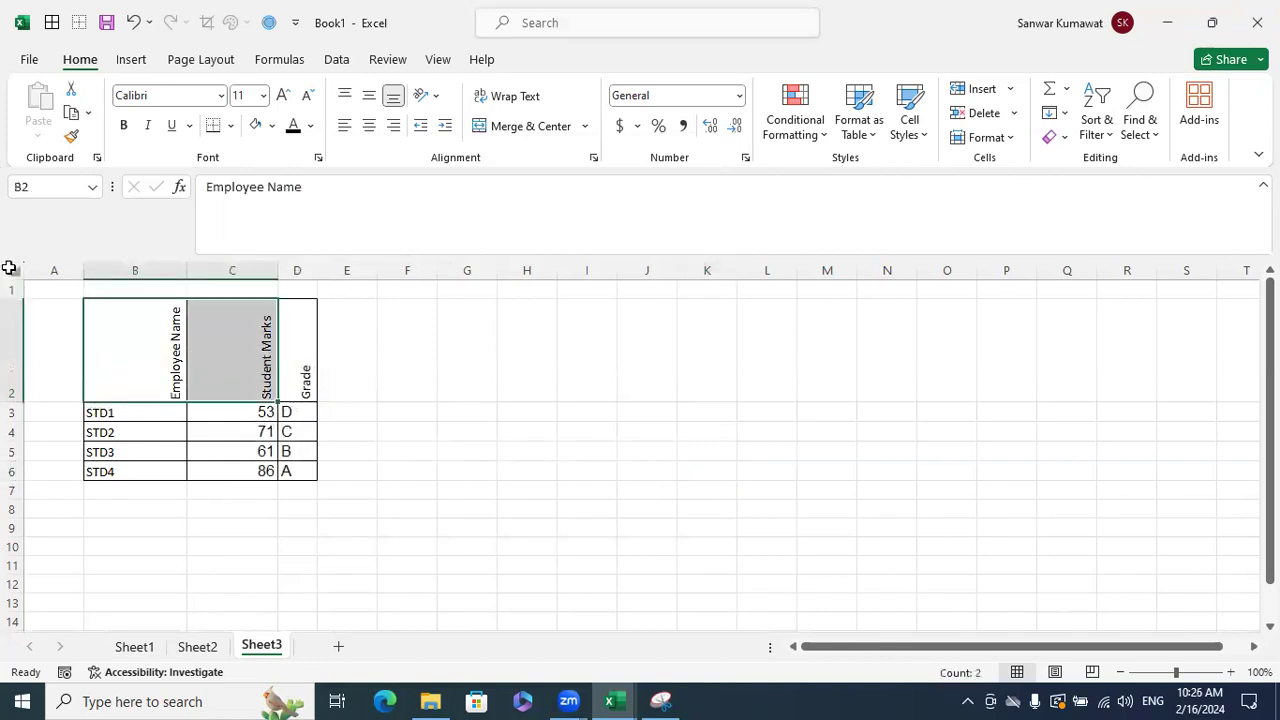
pyautogui.click(9, 268)
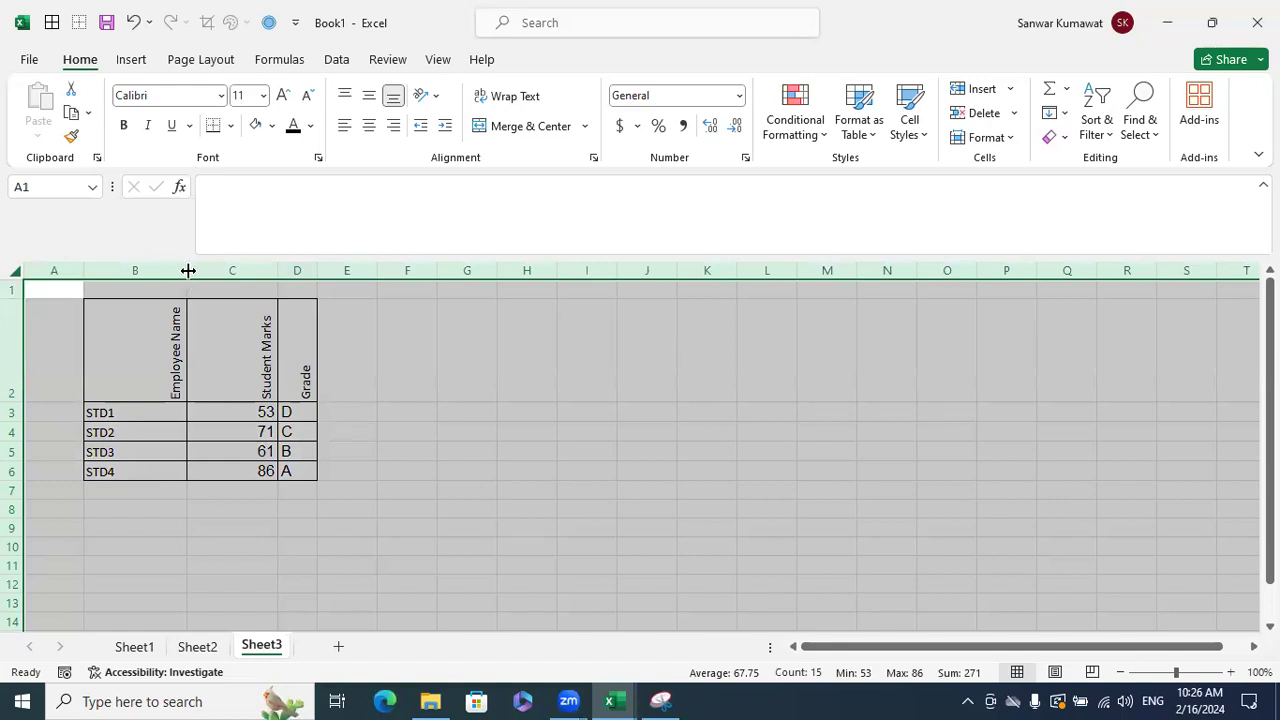
pyautogui.doubleClick(188, 270)
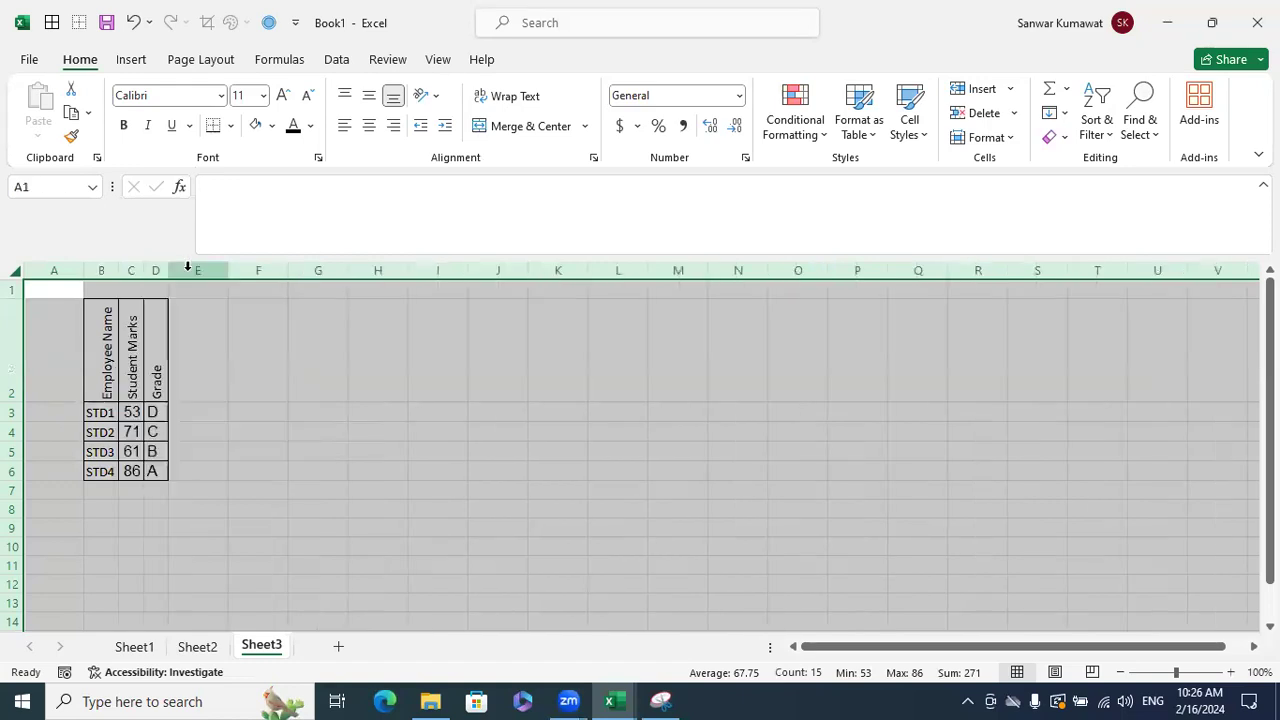
pyautogui.click(292, 380)
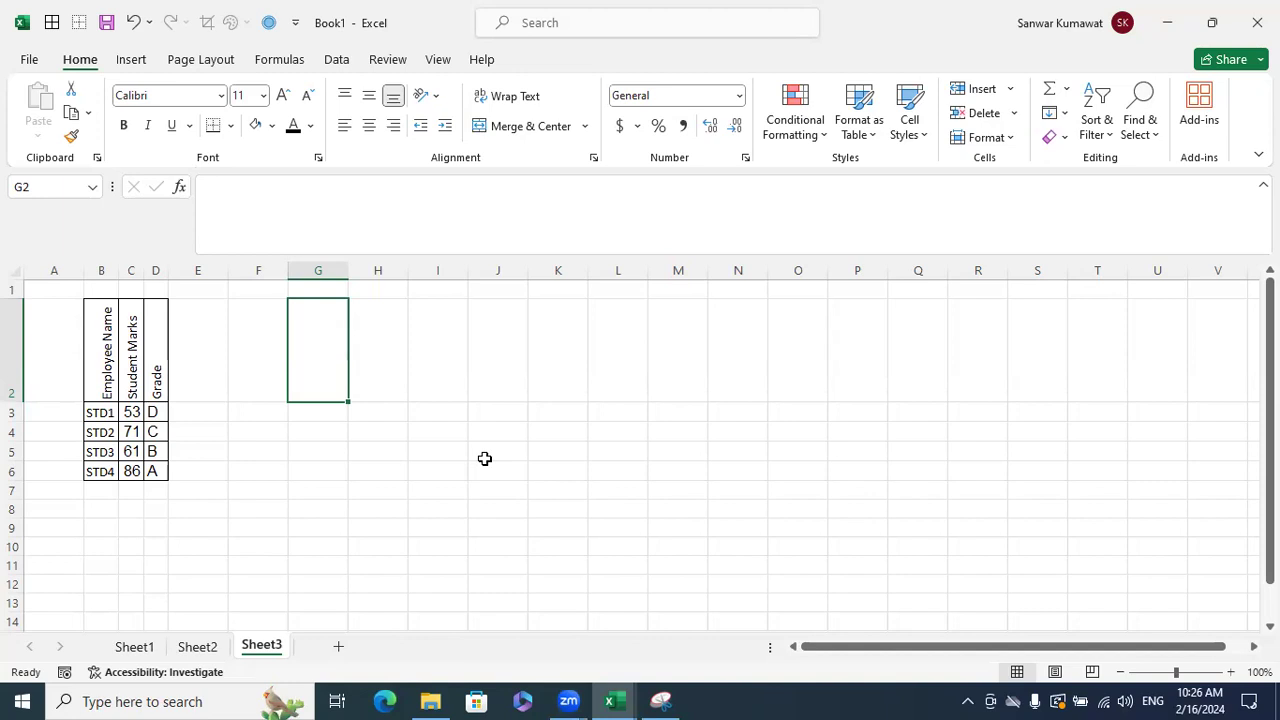
pyautogui.moveTo(98, 350); pyautogui.dragTo(170, 373)
pyautogui.hotkey('ctrl', '1')
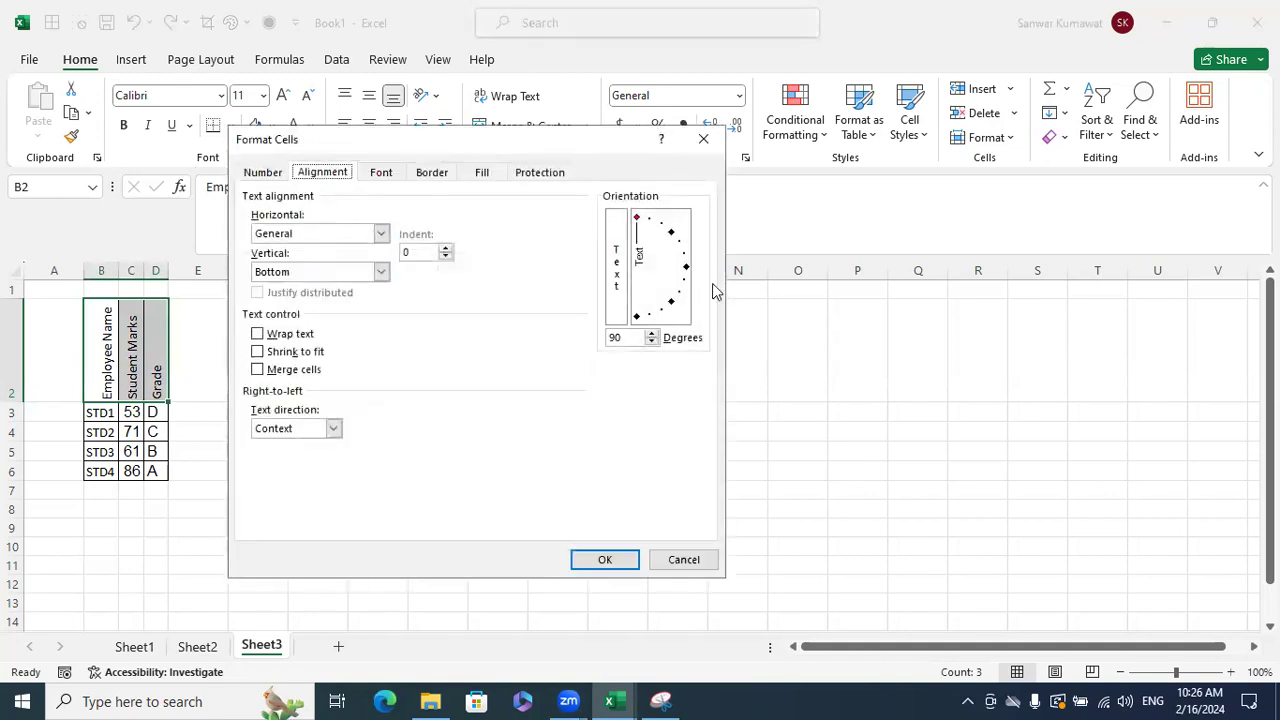
pyautogui.moveTo(632, 338); pyautogui.dragTo(514, 320)
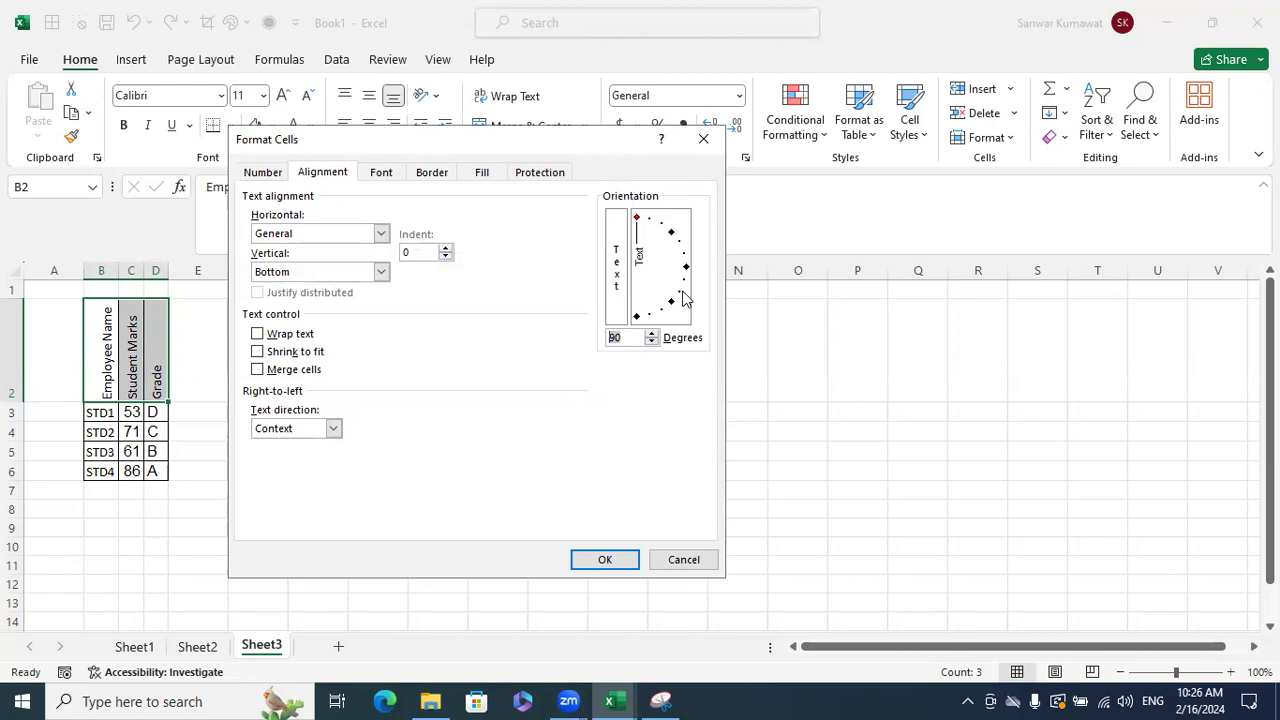
pyautogui.moveTo(641, 223)
pyautogui.mouseDown()
pyautogui.moveTo(680, 246)
pyautogui.moveTo(650, 226)
pyautogui.mouseUp()
pyautogui.write('70')
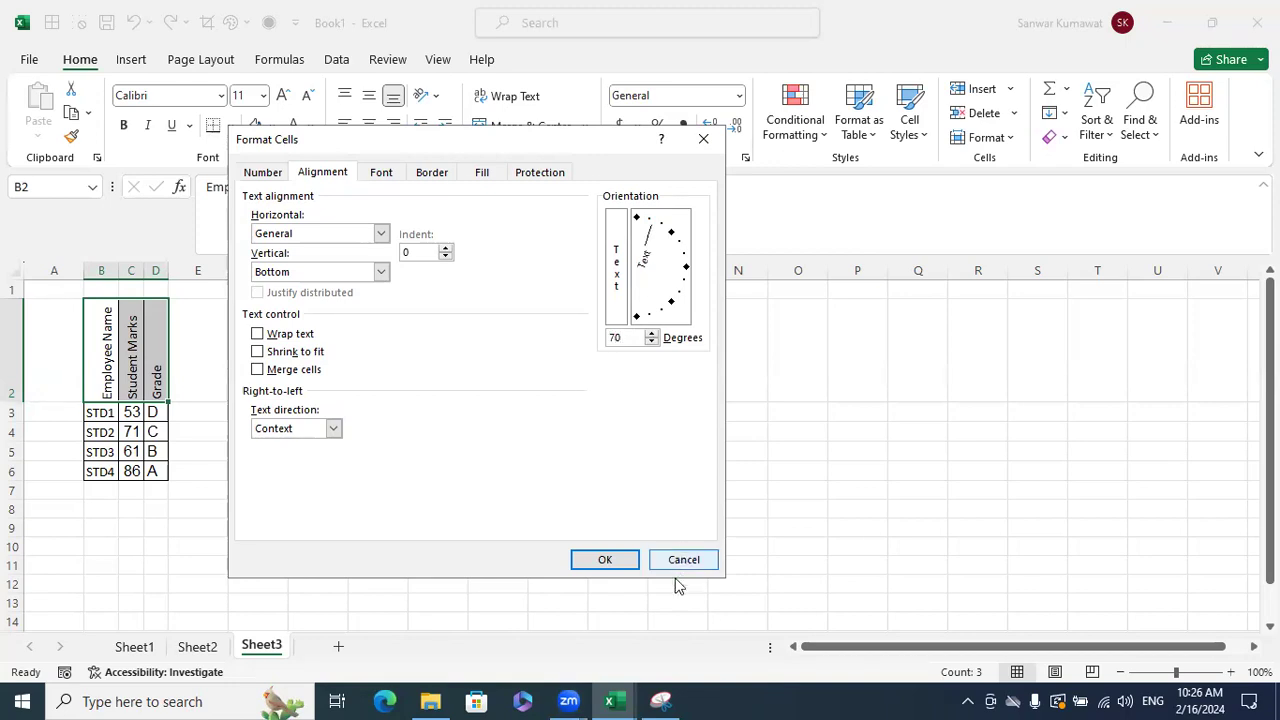
pyautogui.click(606, 556)
pyautogui.click(688, 540)
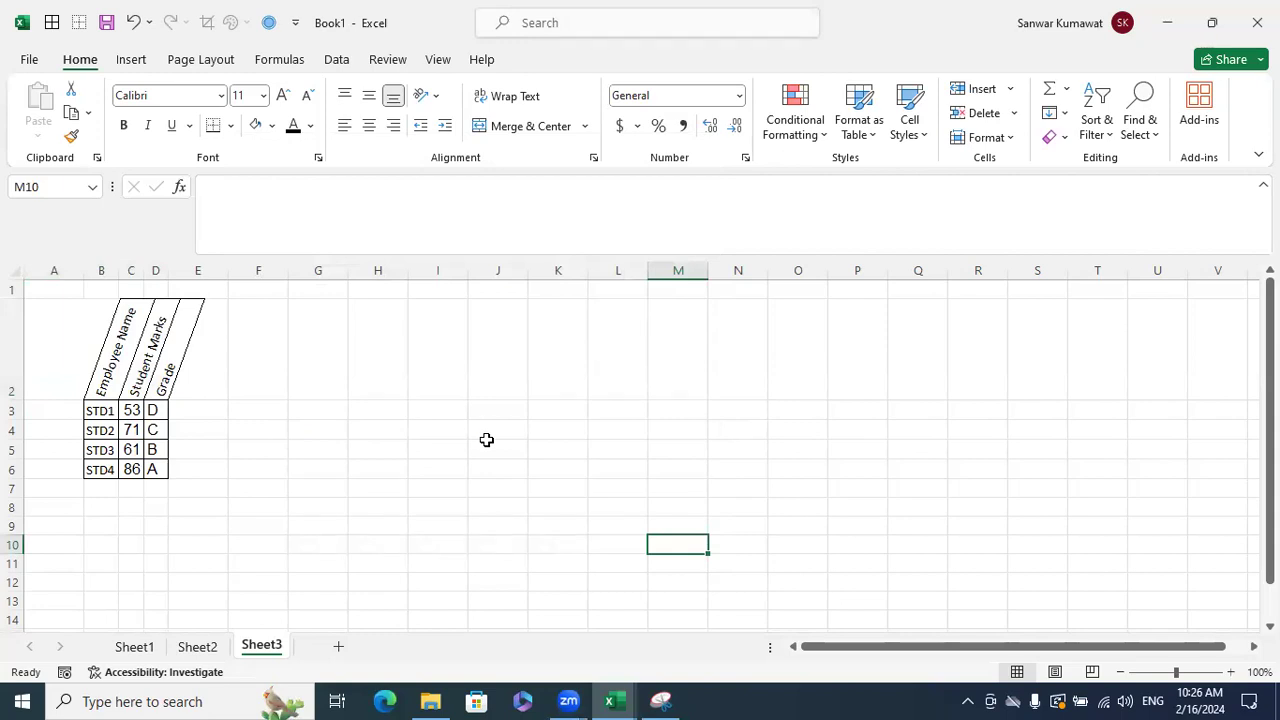
pyautogui.hotkey('ctrl', 'z')
# - Widen columns C and D and make rows 3, 4 and 6 taller
pyautogui.click(486, 440)
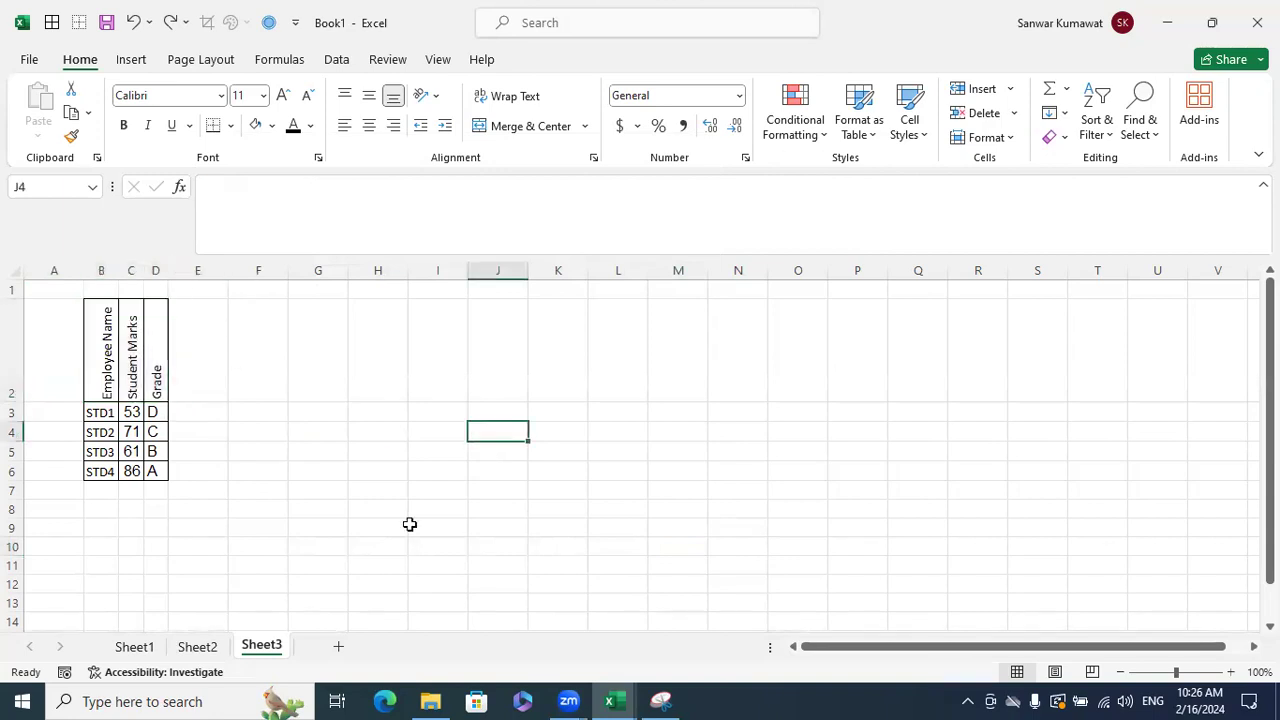
pyautogui.moveTo(169, 274); pyautogui.dragTo(470, 340)
pyautogui.moveTo(17, 422); pyautogui.dragTo(28, 477)
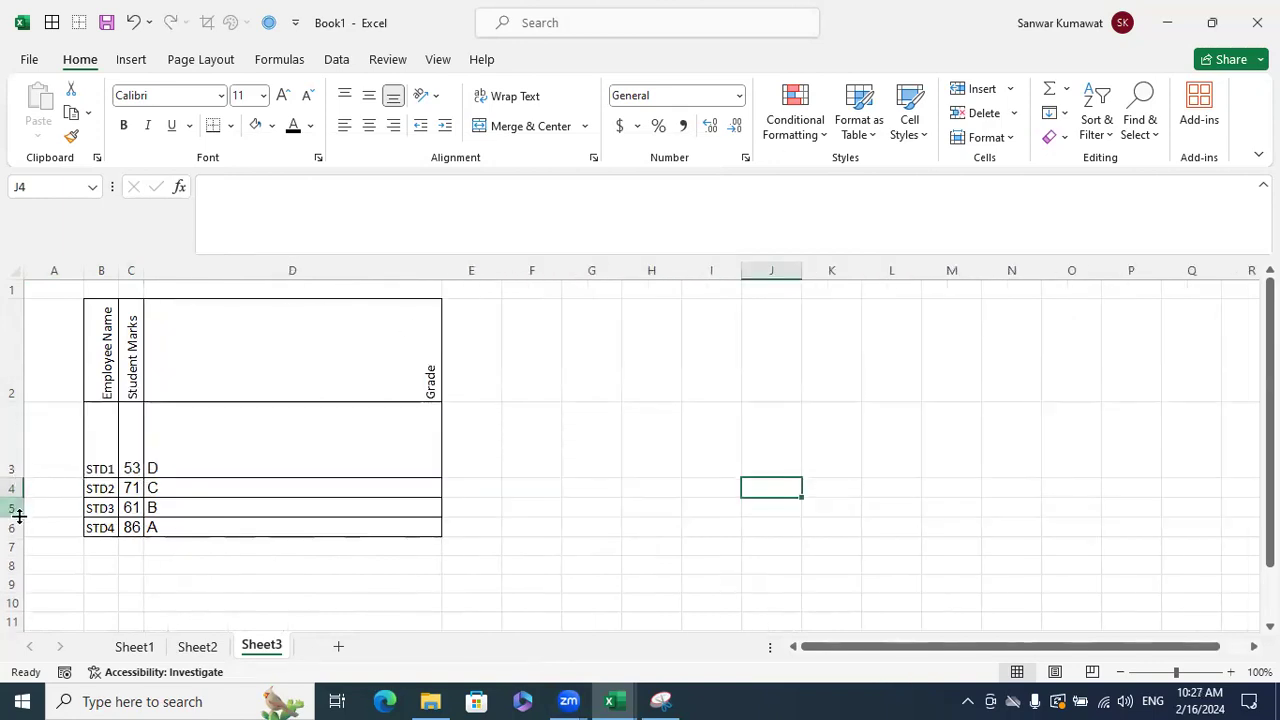
pyautogui.moveTo(17, 536); pyautogui.dragTo(26, 618)
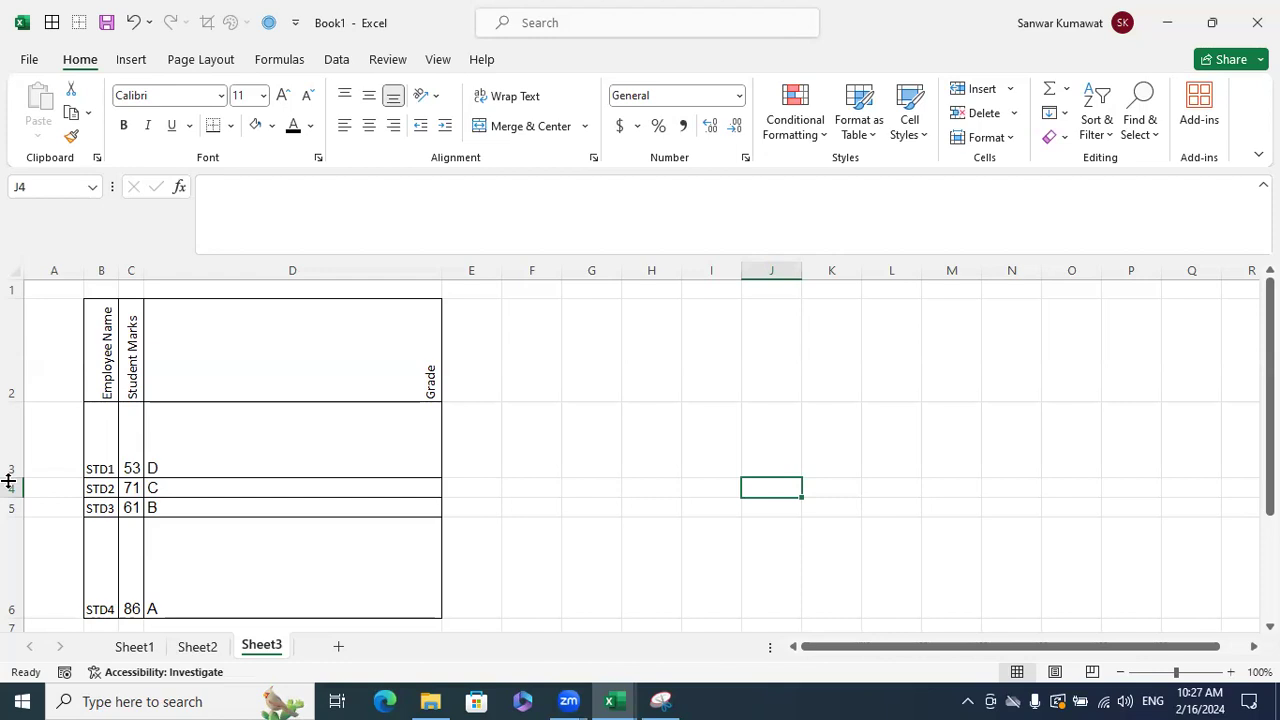
pyautogui.moveTo(24, 497); pyautogui.dragTo(29, 519)
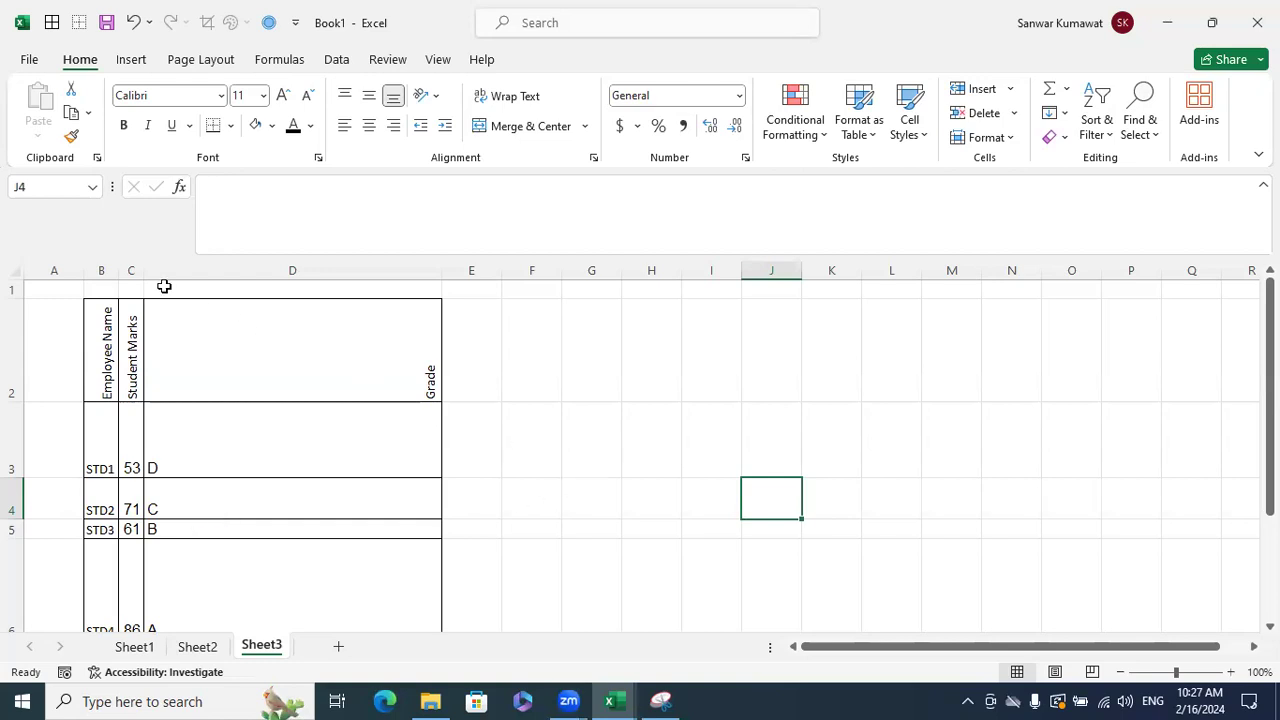
pyautogui.moveTo(144, 271); pyautogui.dragTo(340, 300)
pyautogui.click(975, 525)
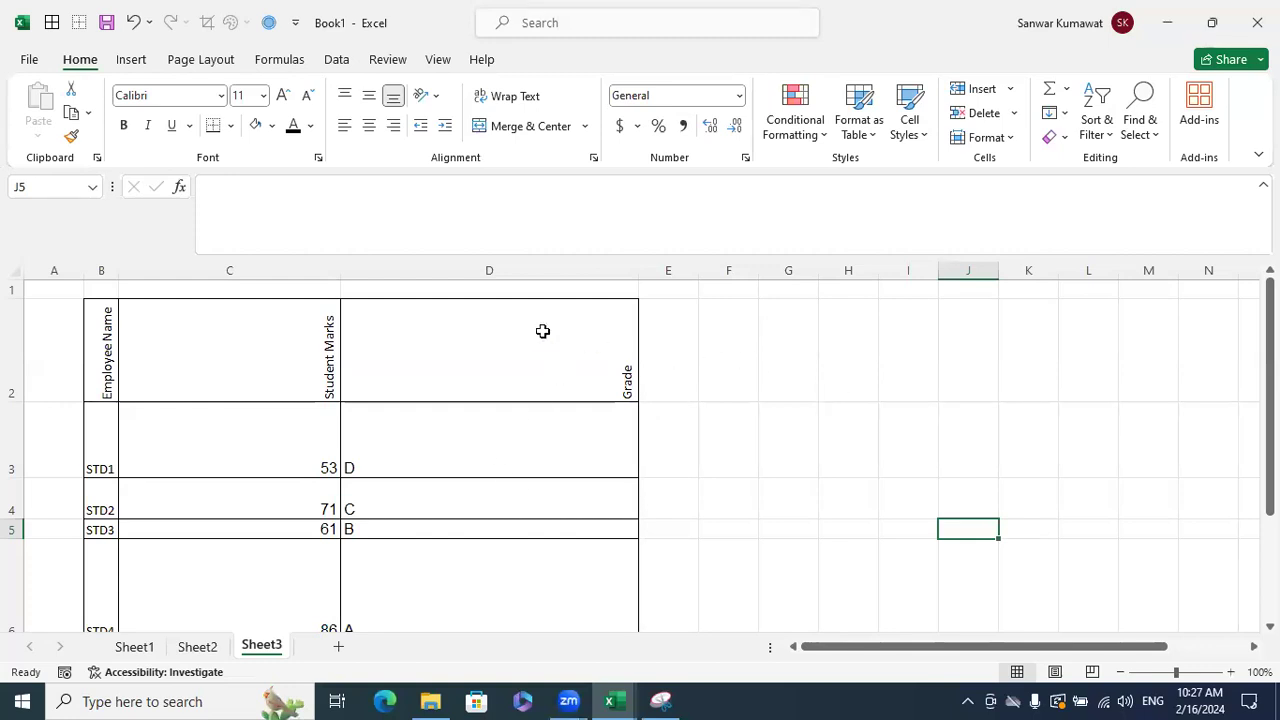
# - Auto-fit columns D and C, then undo both width changes
pyautogui.click(526, 434)
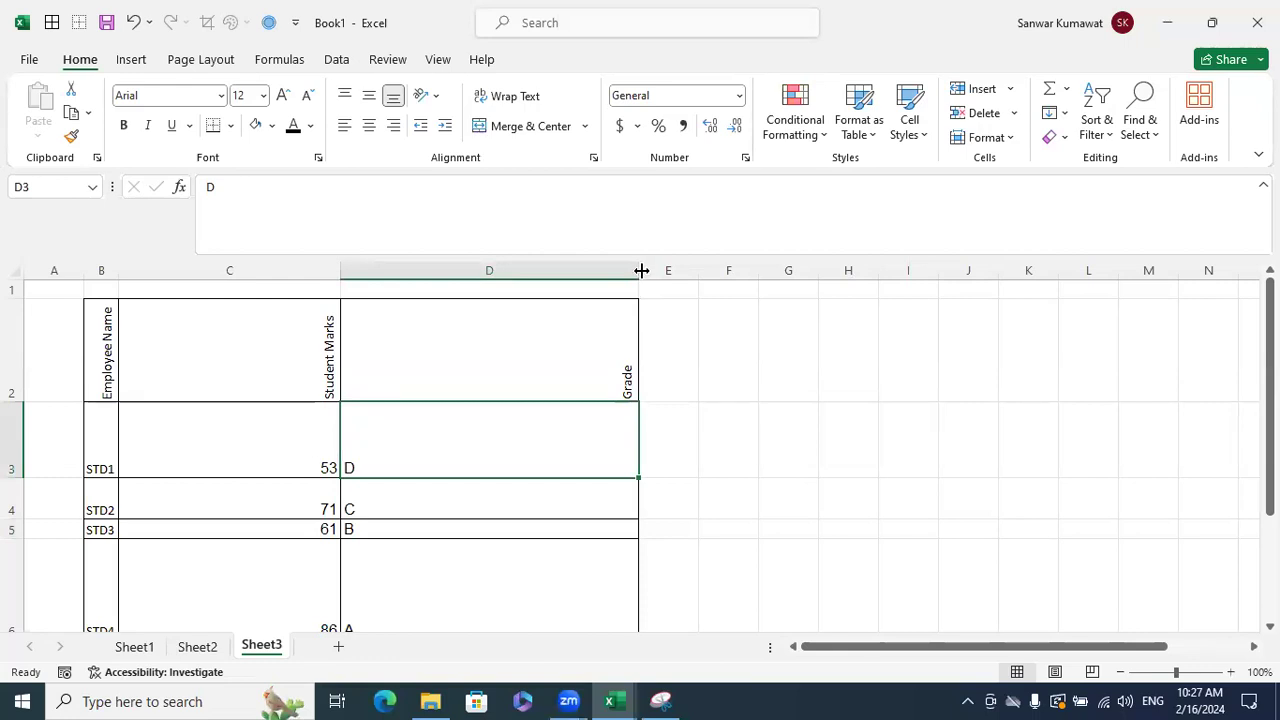
pyautogui.doubleClick(640, 270)
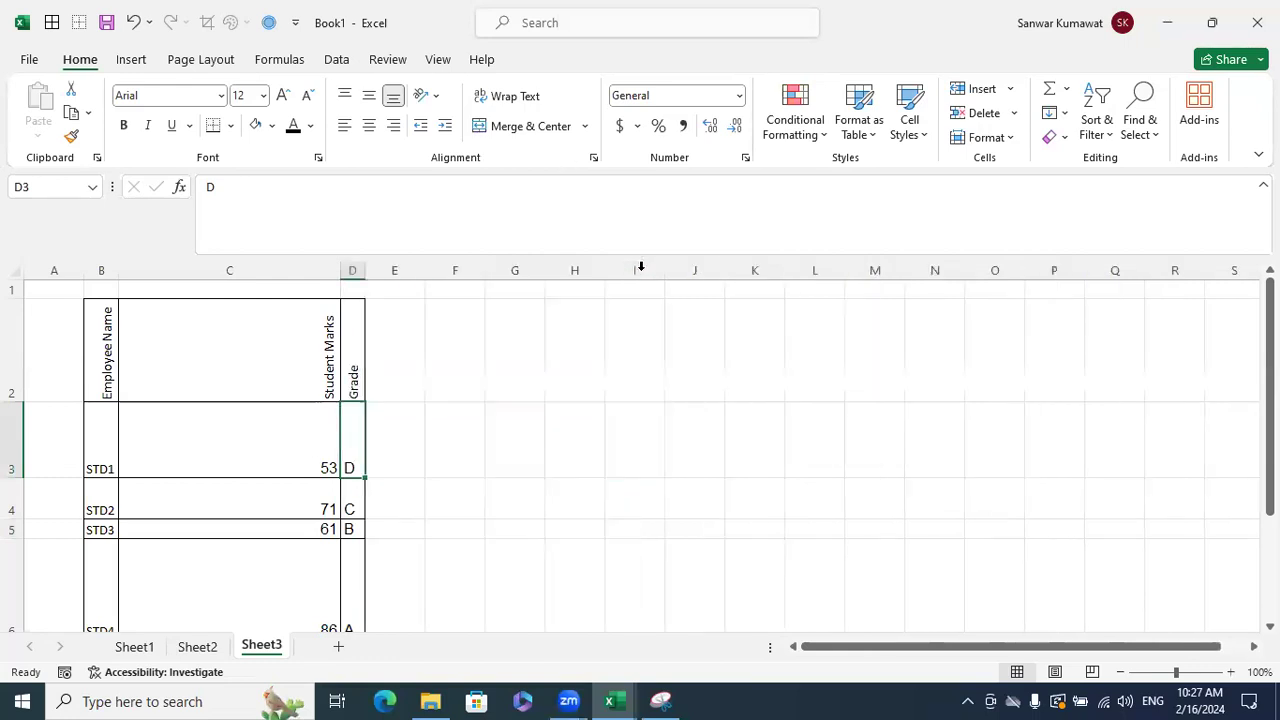
pyautogui.doubleClick(340, 270)
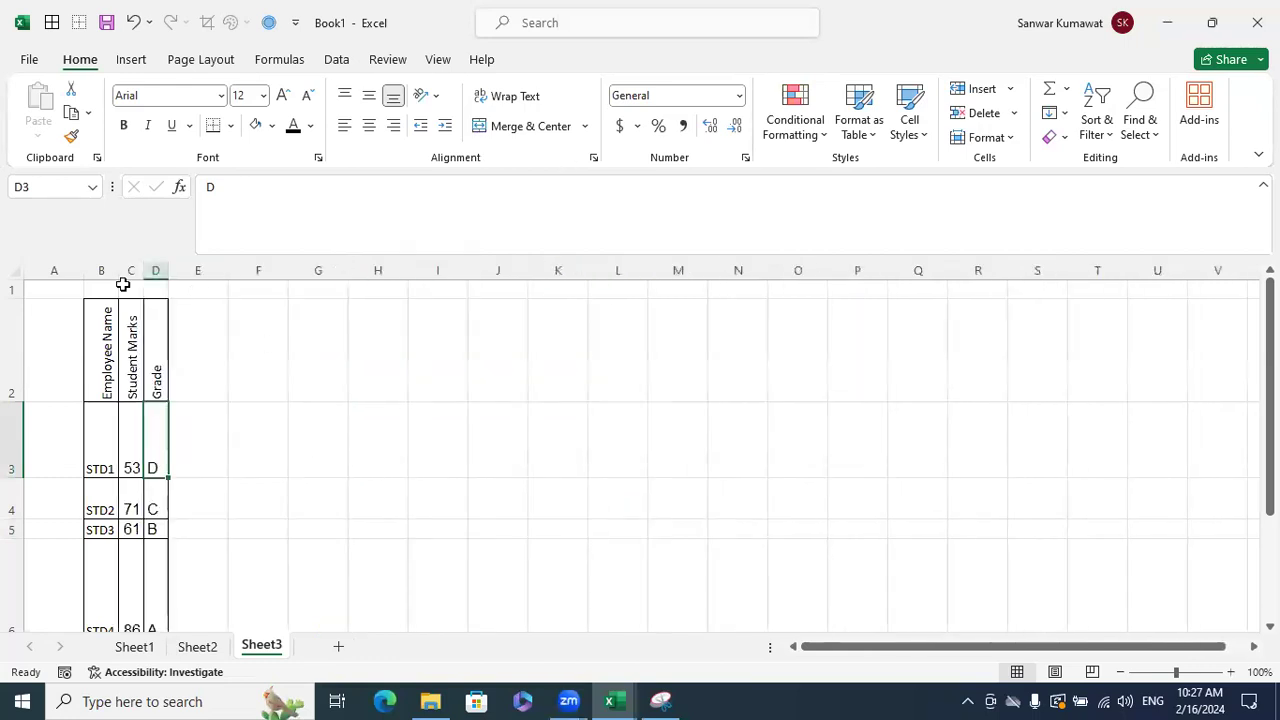
pyautogui.hotkey('ctrl', 'z')
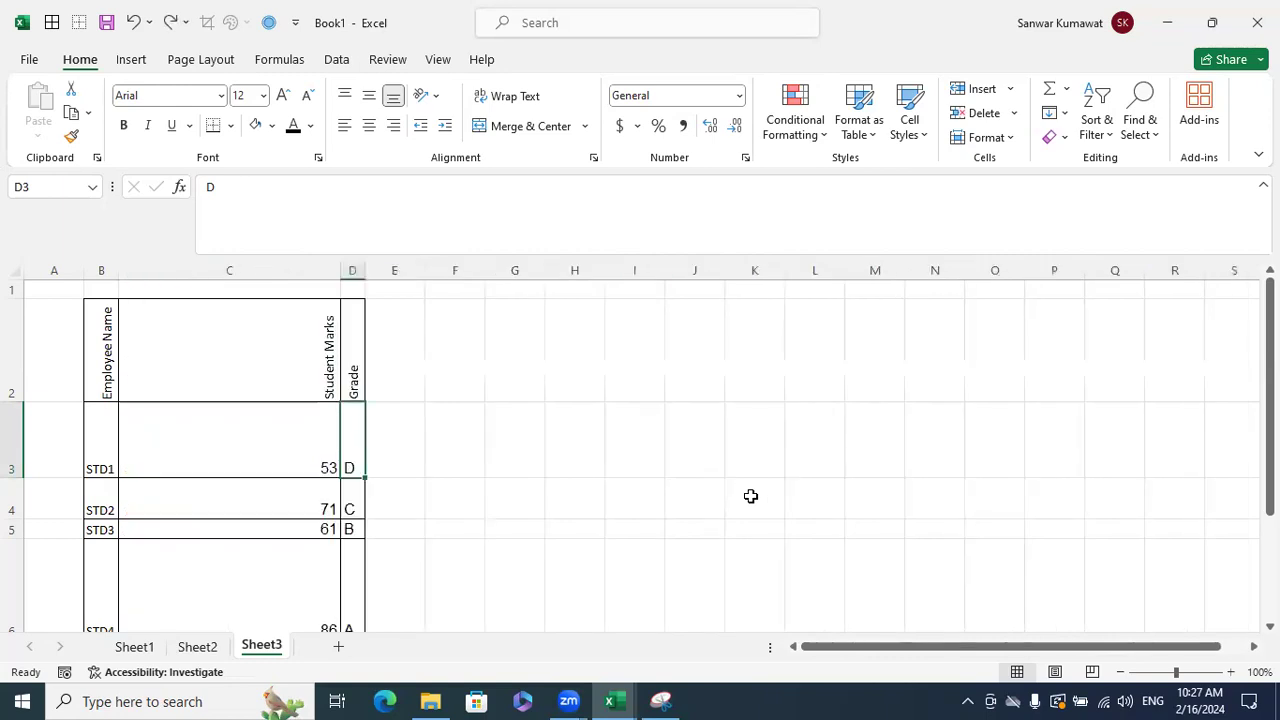
pyautogui.hotkey('ctrl', 'z')
# - Select the whole worksheet and auto-fit every column width and row height
pyautogui.click(790, 495)
pyautogui.click(9, 270)
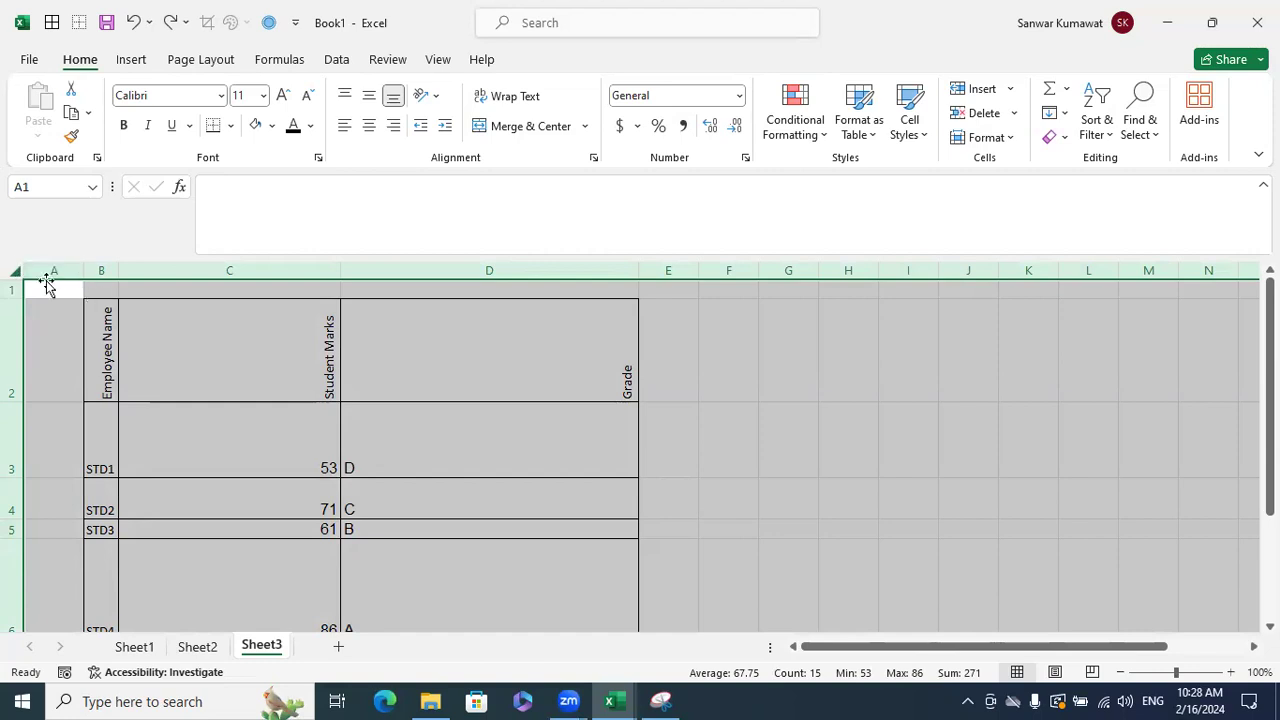
pyautogui.doubleClick(341, 270)
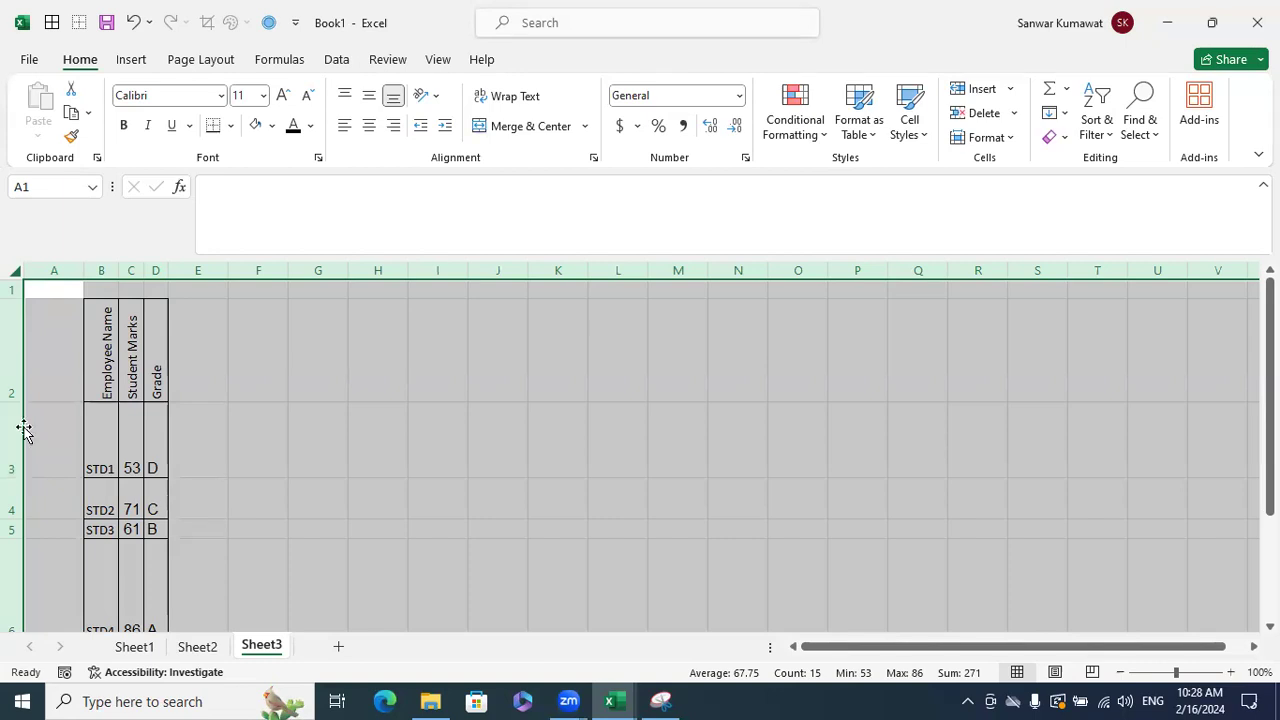
pyautogui.doubleClick(17, 475)
pyautogui.click(489, 524)
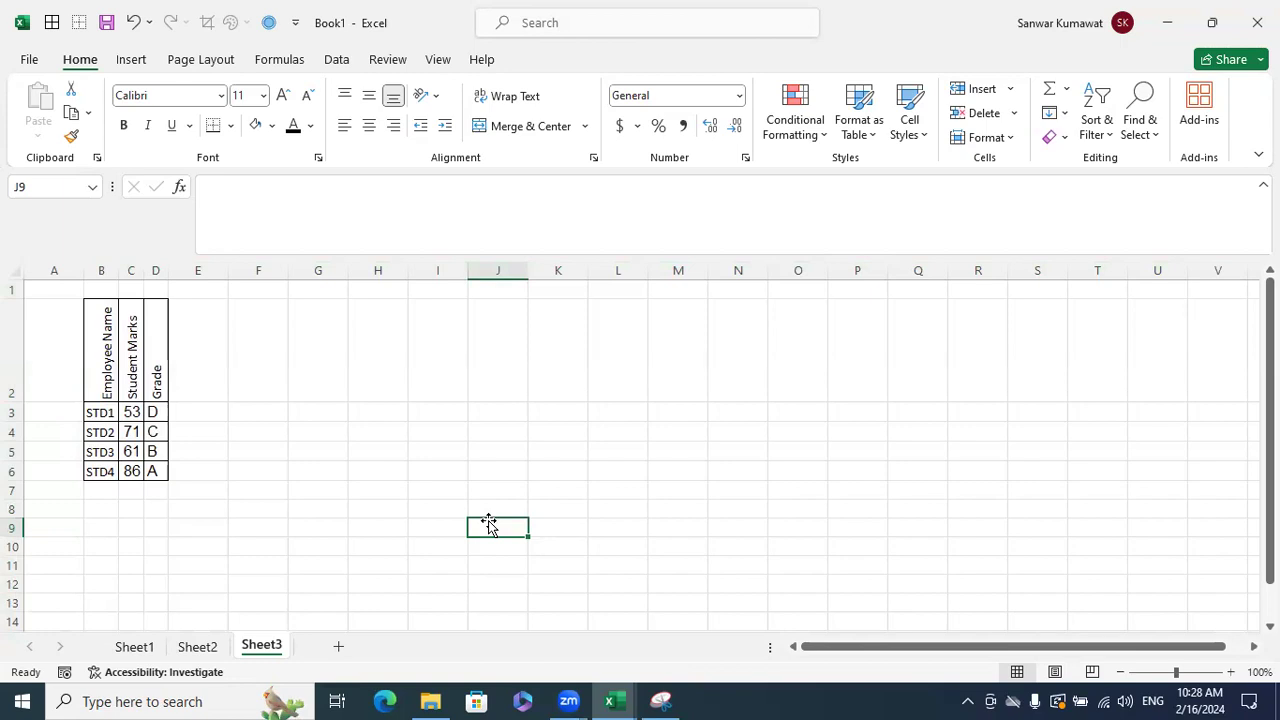
pyautogui.click(542, 466)
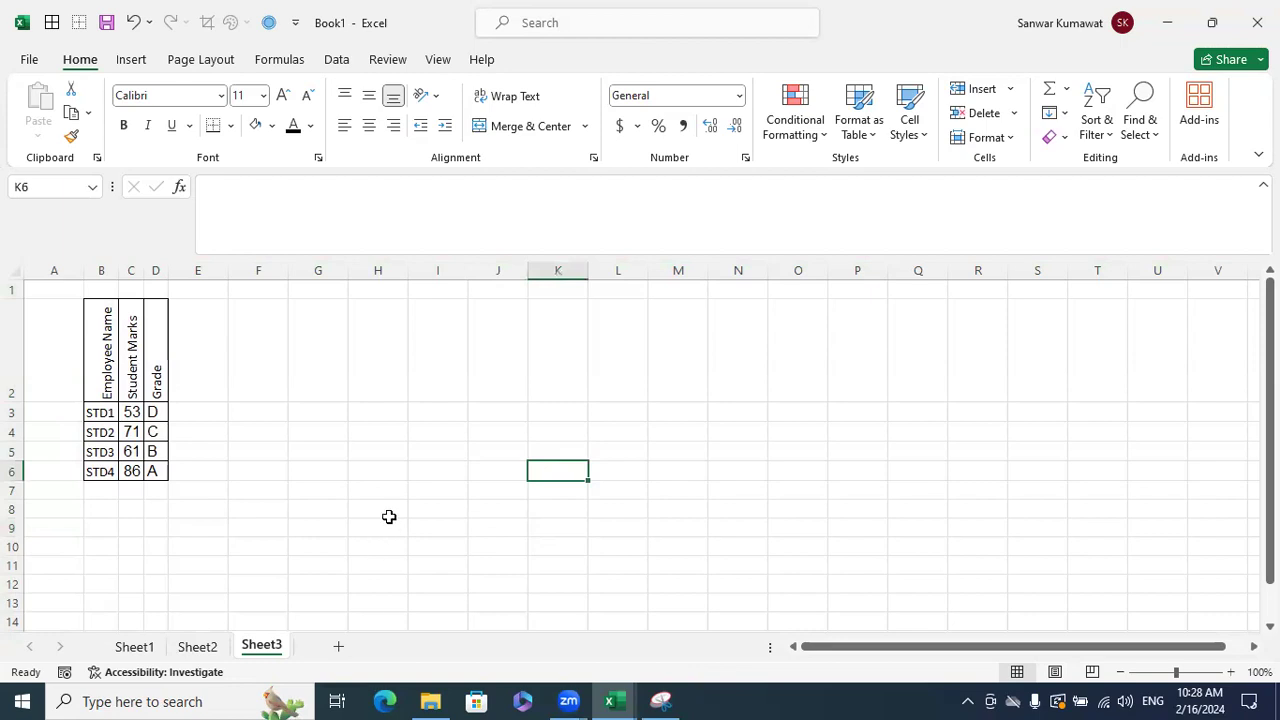
# - In the Excelytics workbook, check the alignment settings of the Grade header in C86 without changes
pyautogui.hotkey('alt', 'Tab')
pyautogui.click(667, 497)
pyautogui.click(446, 448)
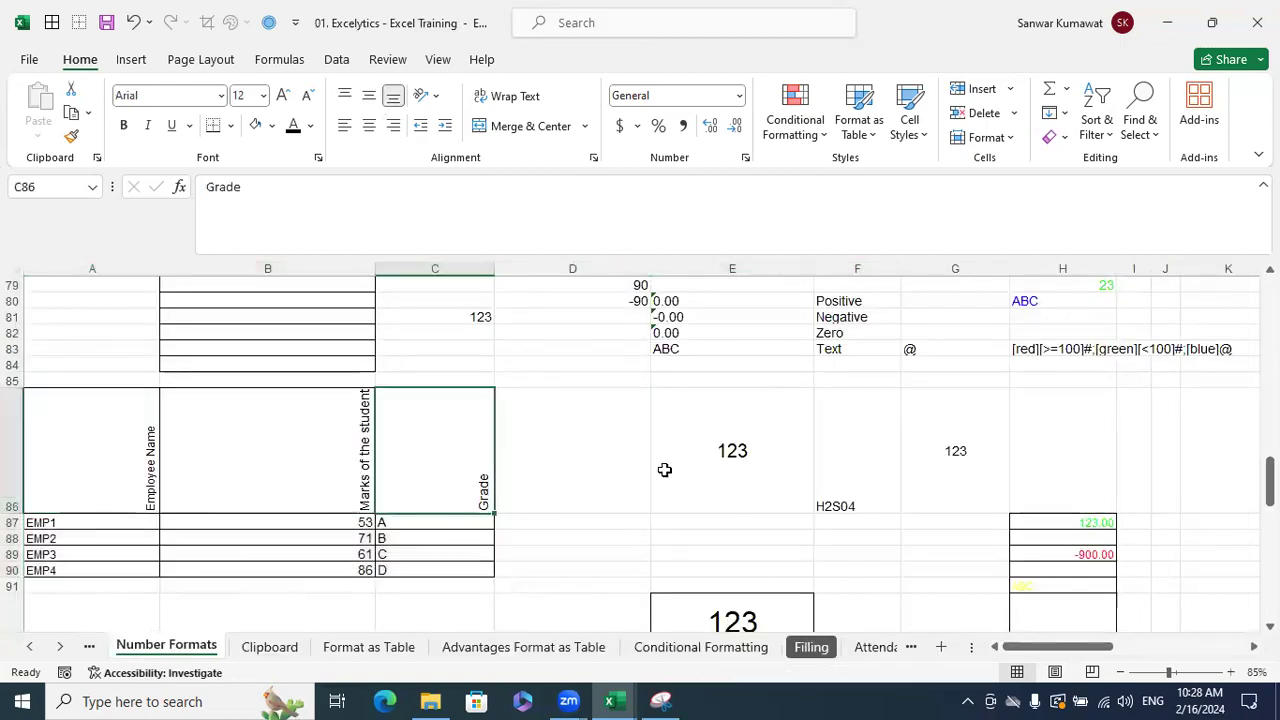
pyautogui.hotkey('ctrl', '1')
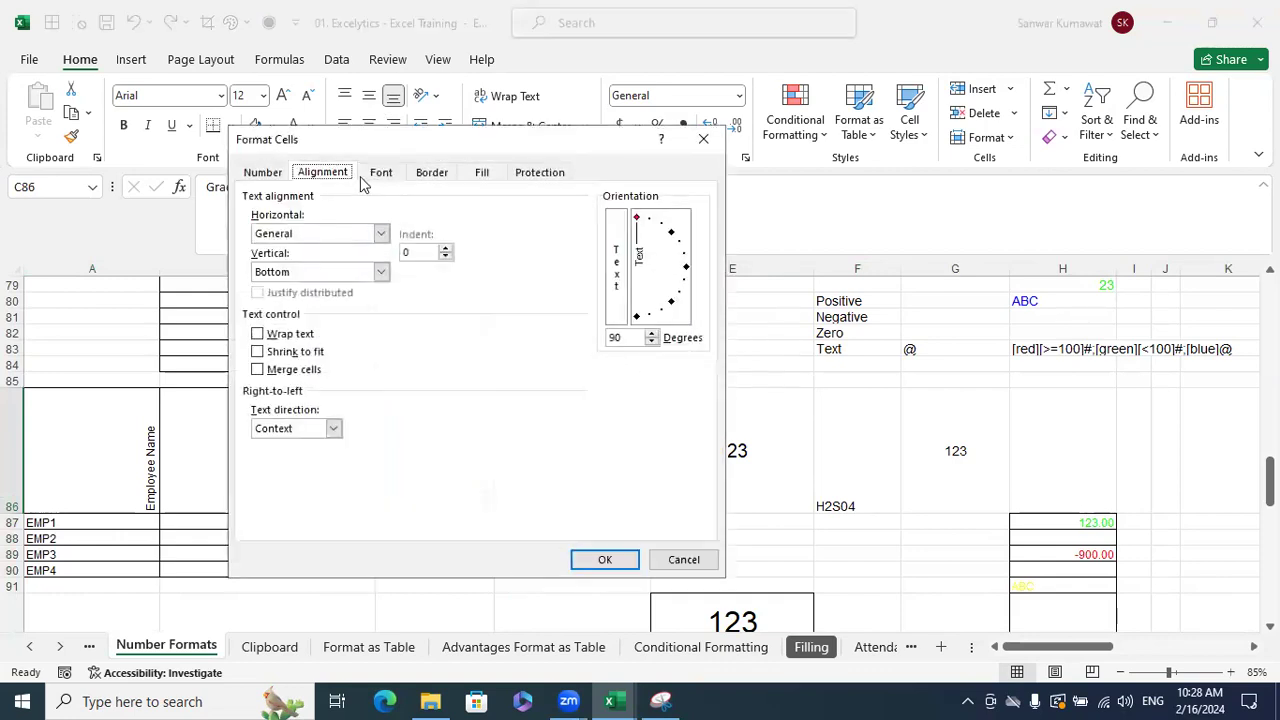
pyautogui.click(697, 563)
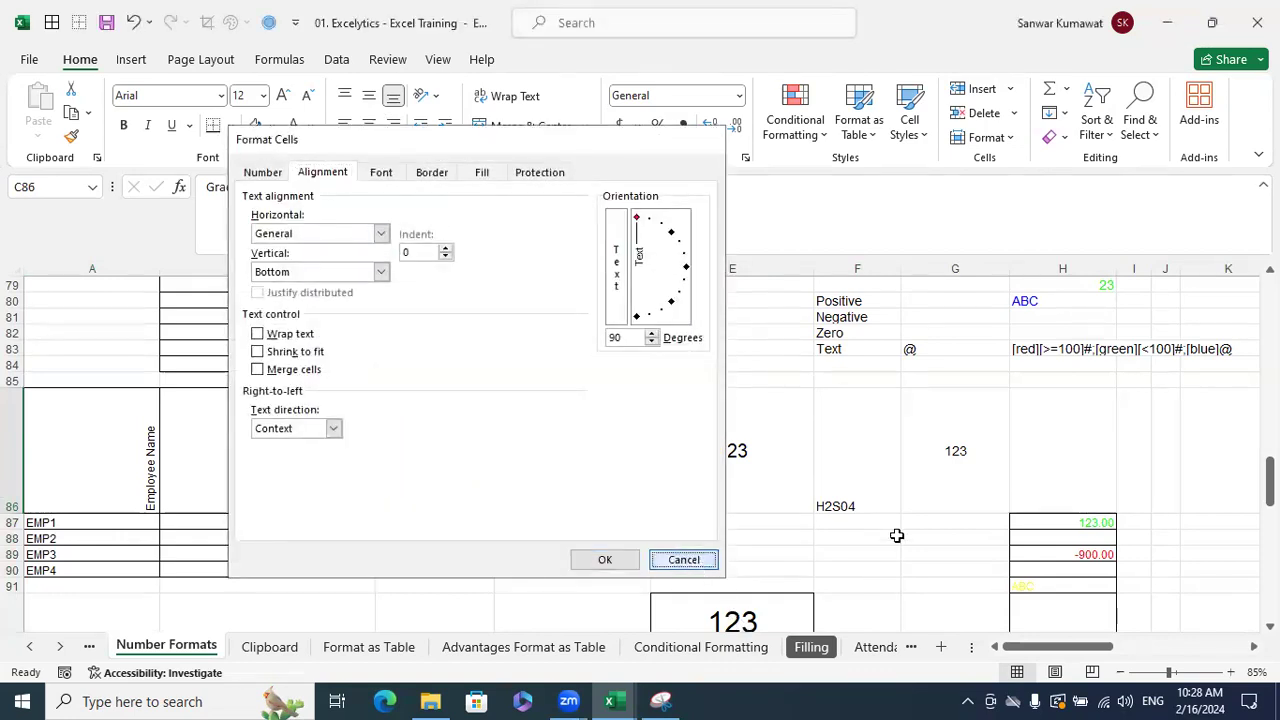
pyautogui.scroll(-1, 899, 536)
pyautogui.click(771, 531)
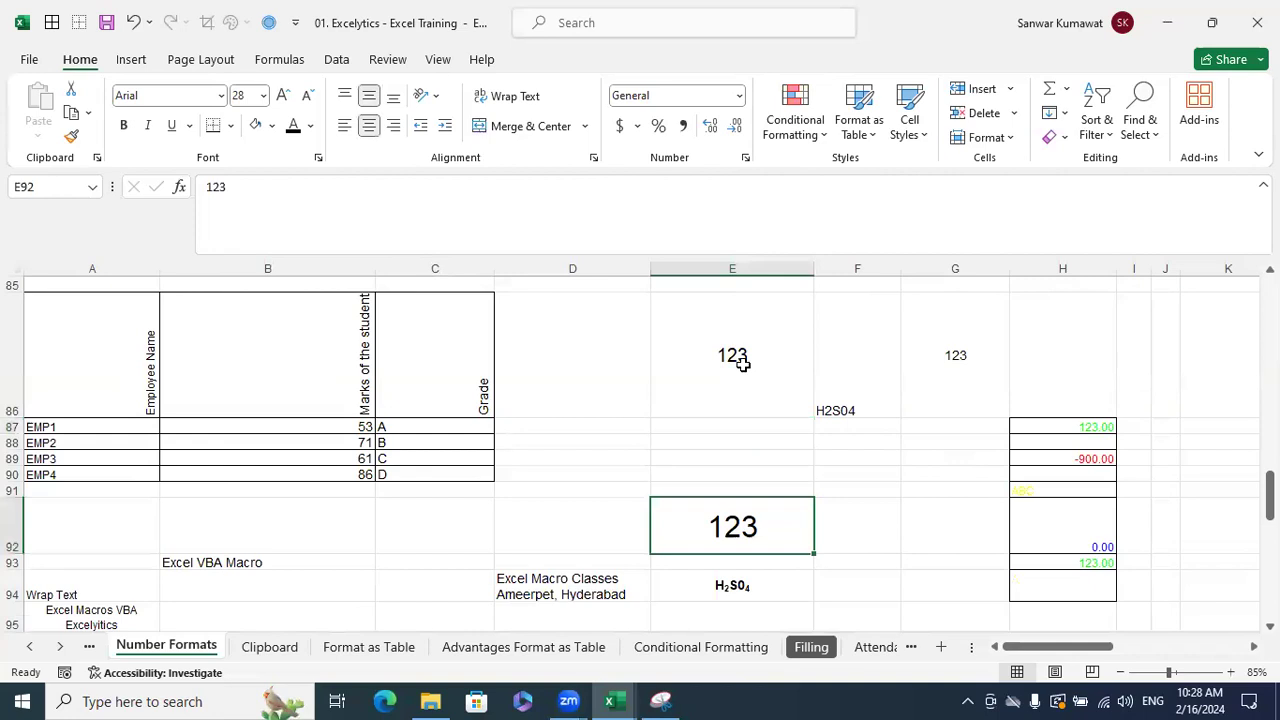
# - Enlarge the 123 in E86 to font size 24 and compare it with G86
pyautogui.click(740, 362)
pyautogui.click(255, 95)
pyautogui.write('24')
pyautogui.press('Return')
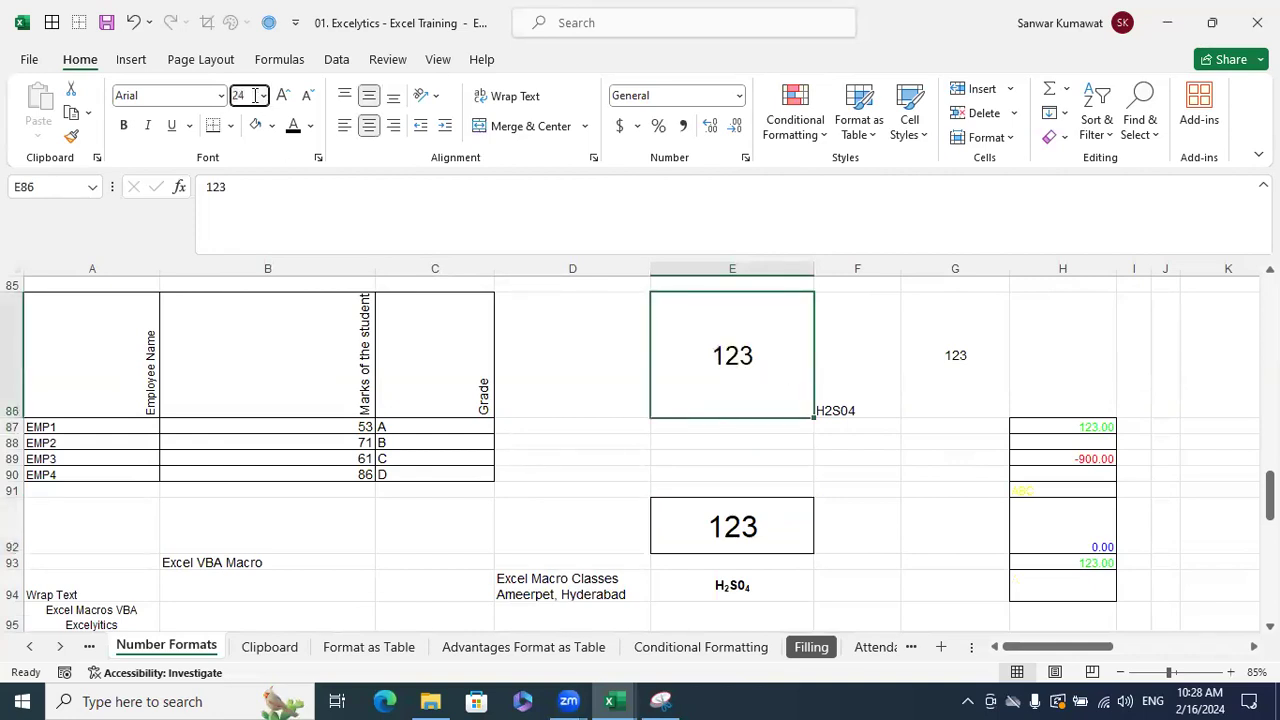
pyautogui.click(960, 397)
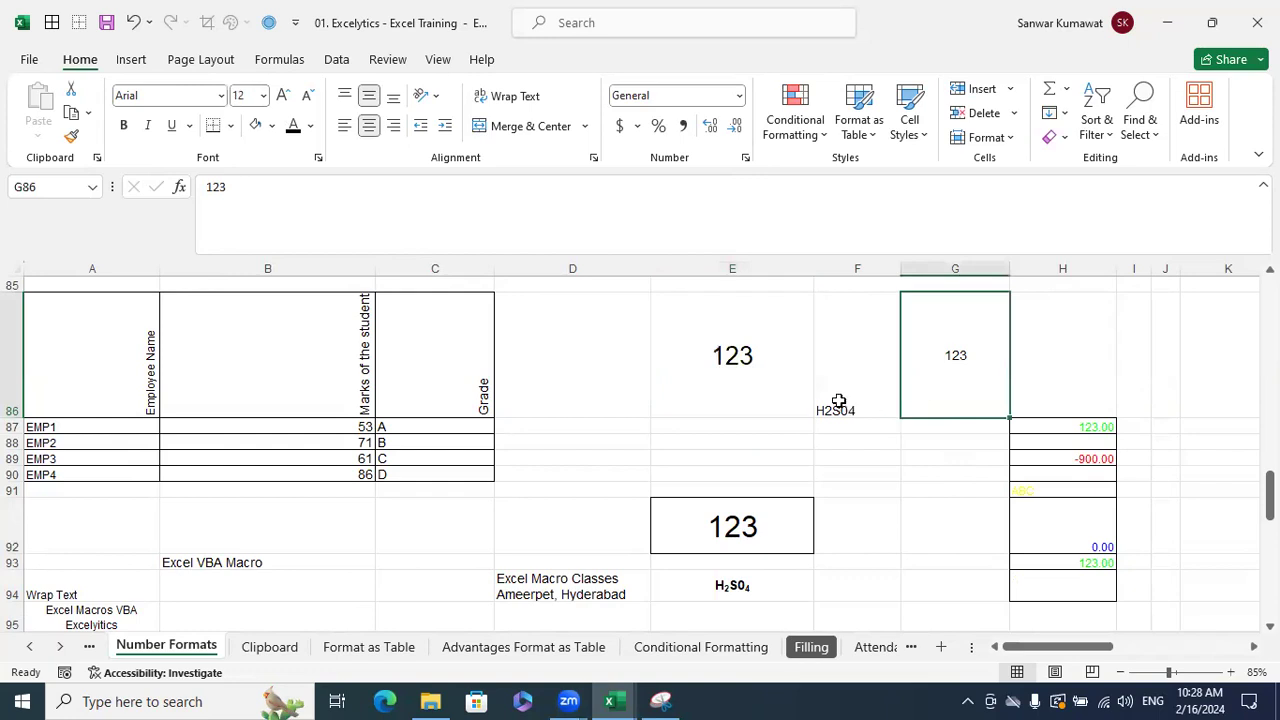
pyautogui.click(729, 270)
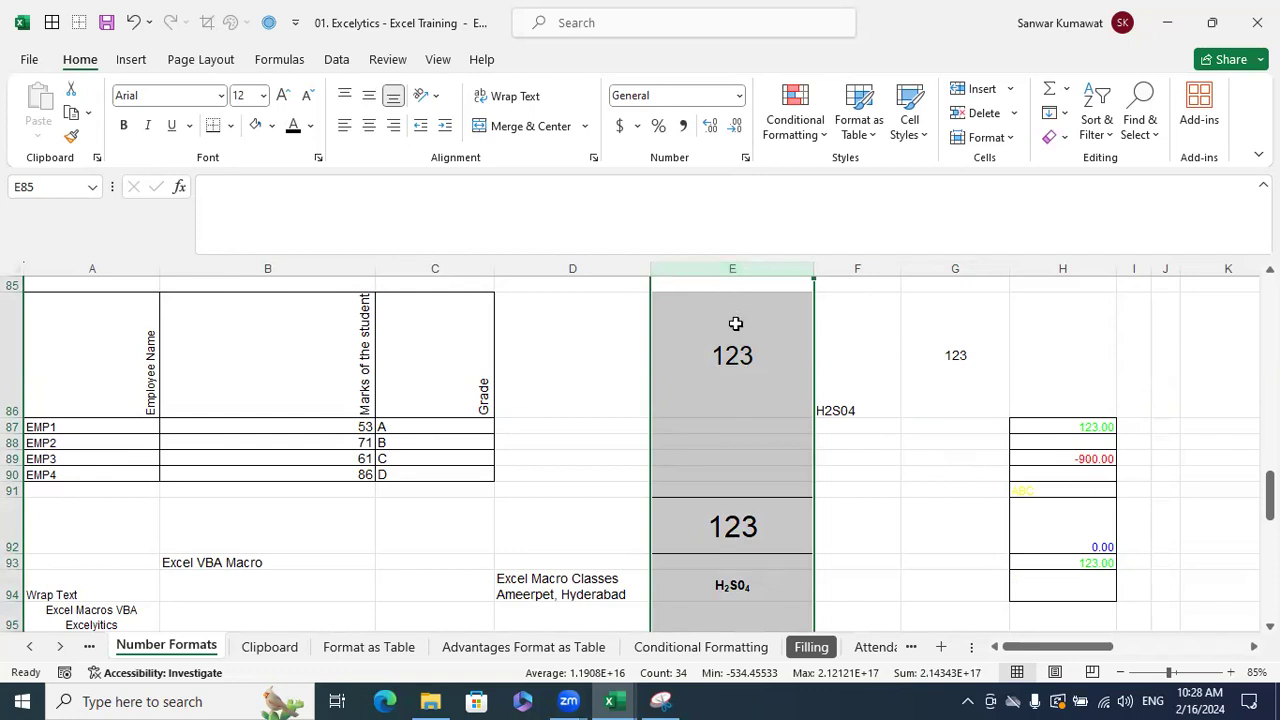
pyautogui.click(962, 360)
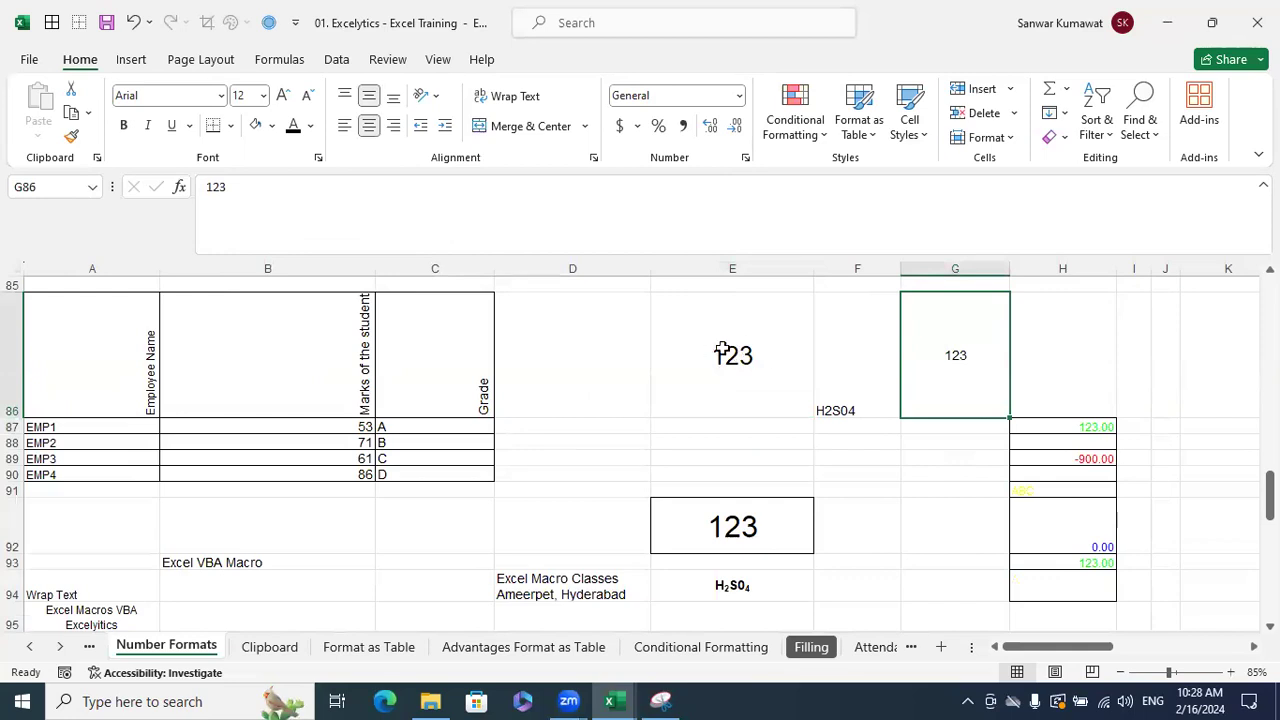
pyautogui.click(799, 369)
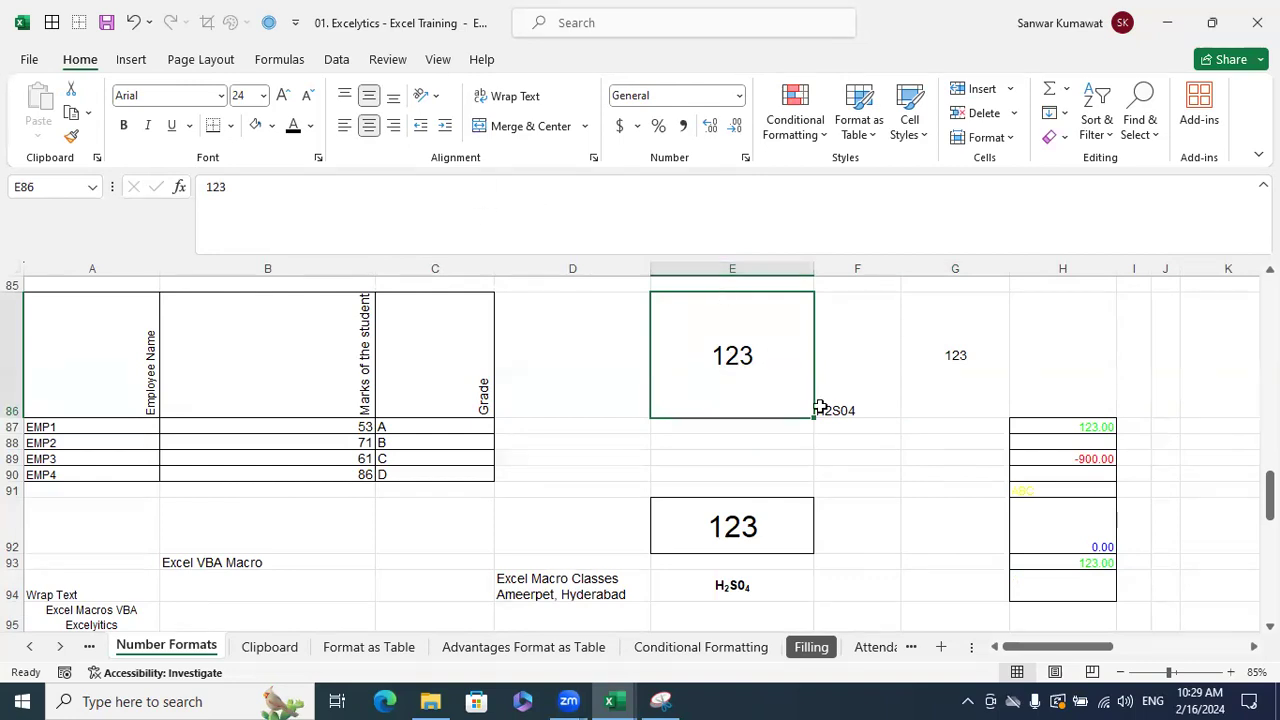
pyautogui.hotkey('ctrl', '1')
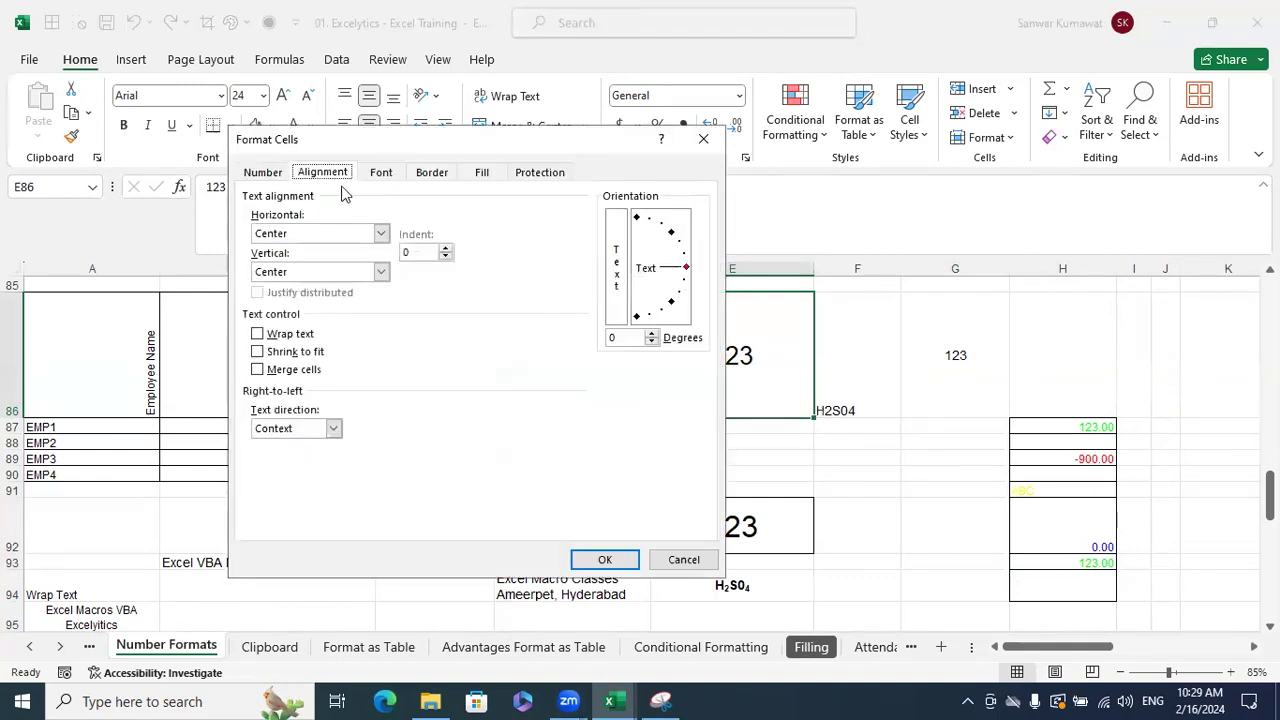
pyautogui.click(378, 272)
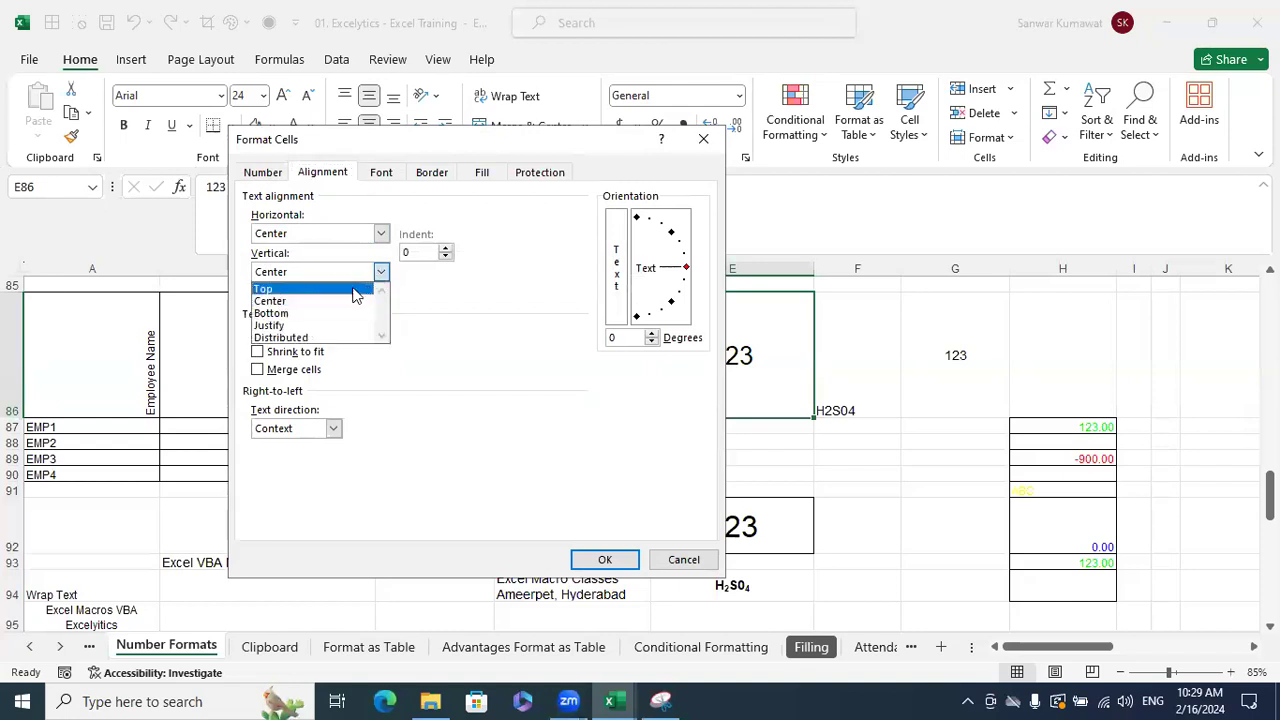
pyautogui.click(360, 288)
pyautogui.click(632, 560)
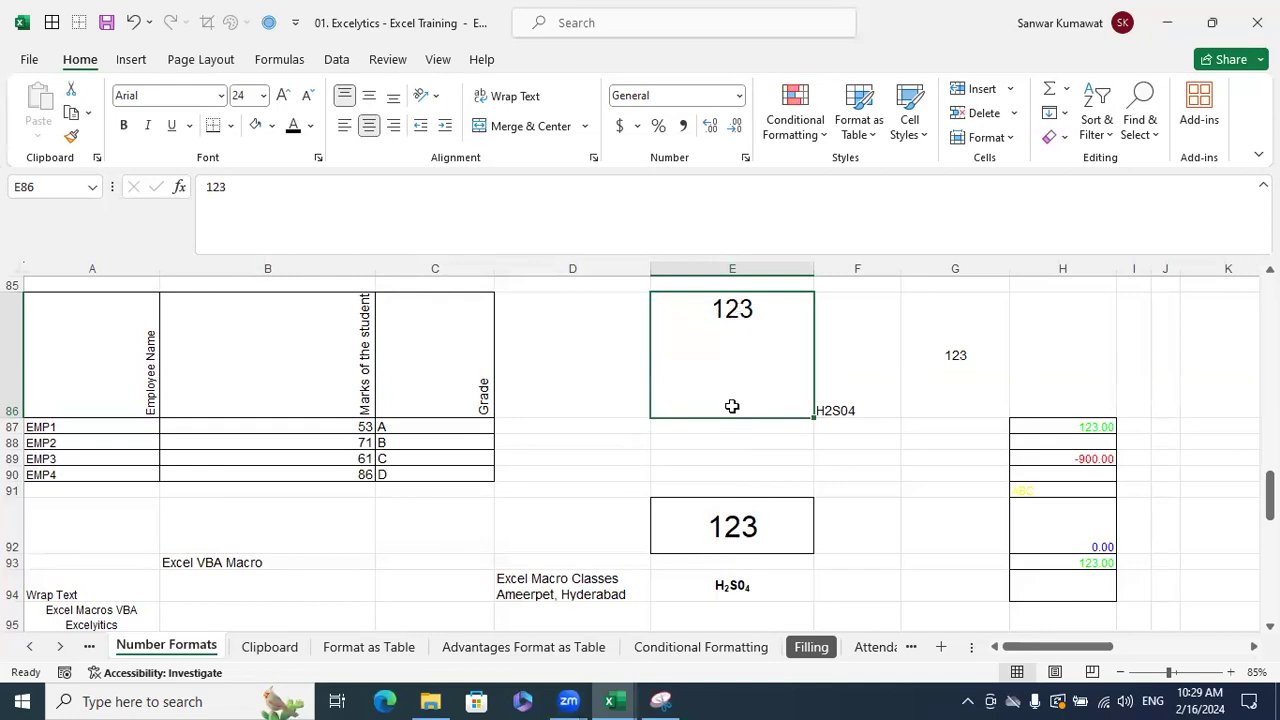
pyautogui.hotkey('ctrl', '1')
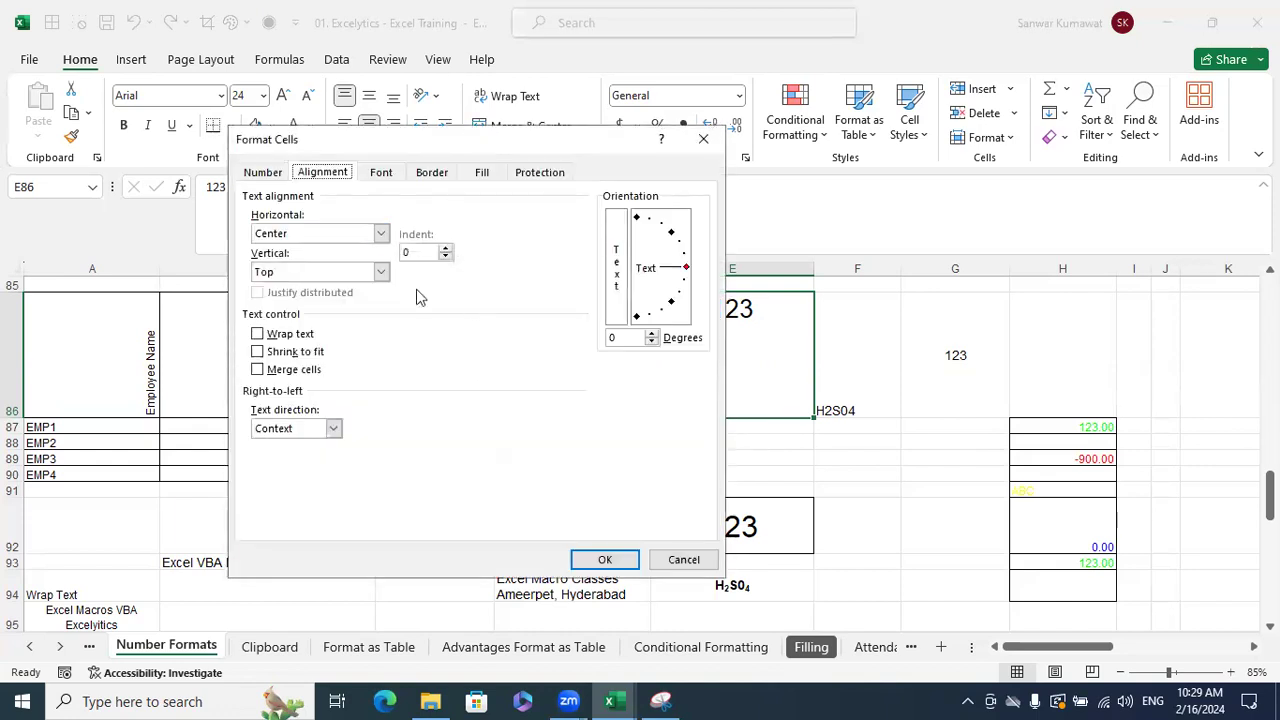
pyautogui.click(381, 272)
pyautogui.click(323, 313)
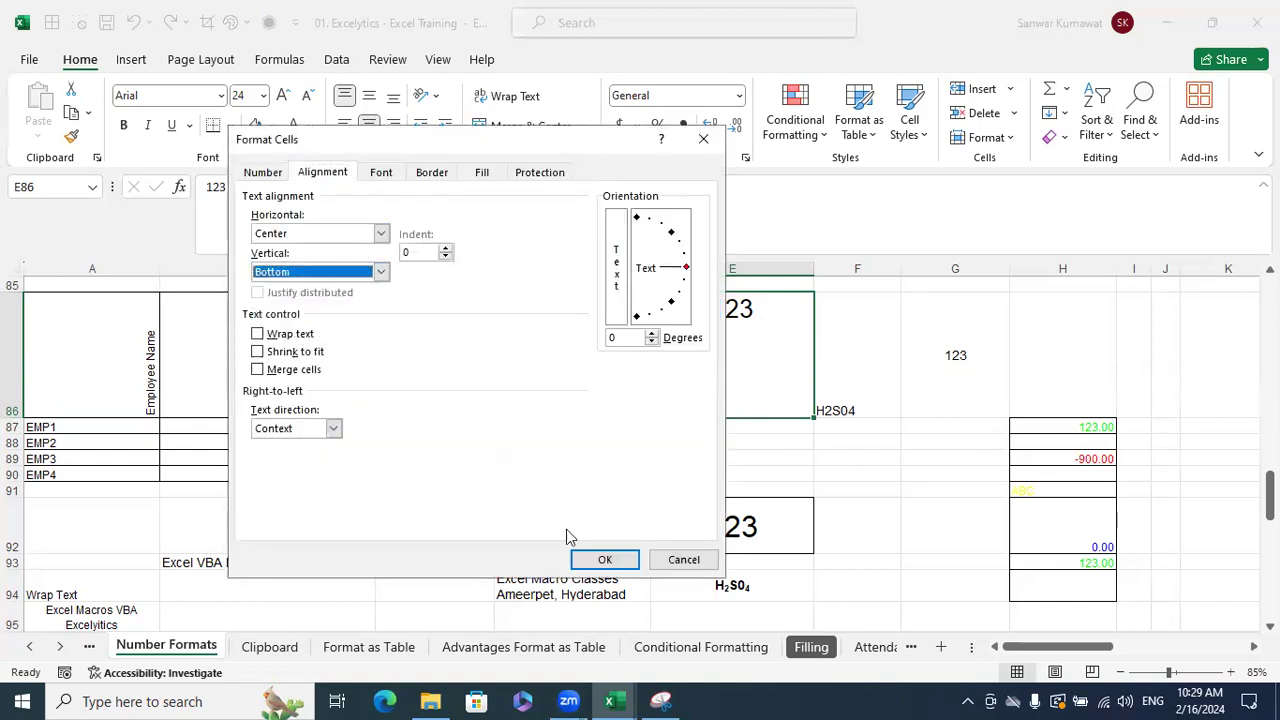
pyautogui.click(604, 559)
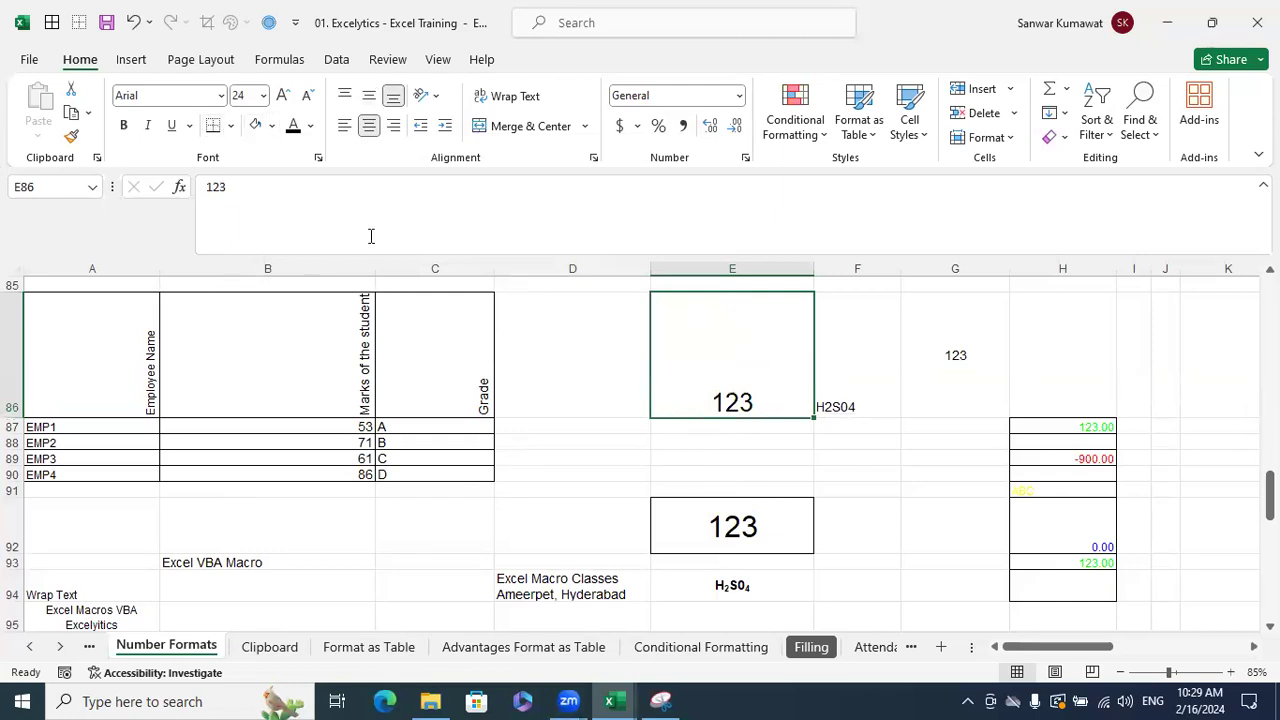
pyautogui.hotkey('ctrl', '1')
pyautogui.click(316, 275)
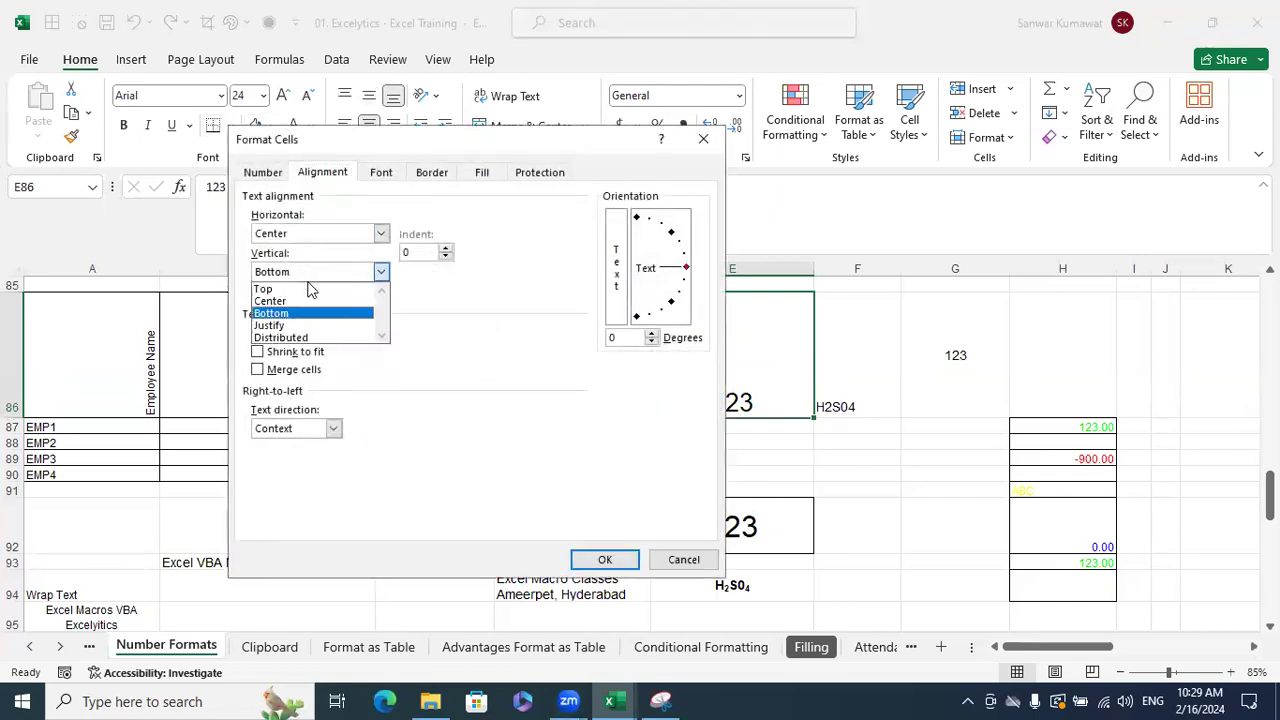
pyautogui.click(300, 297)
pyautogui.click(605, 559)
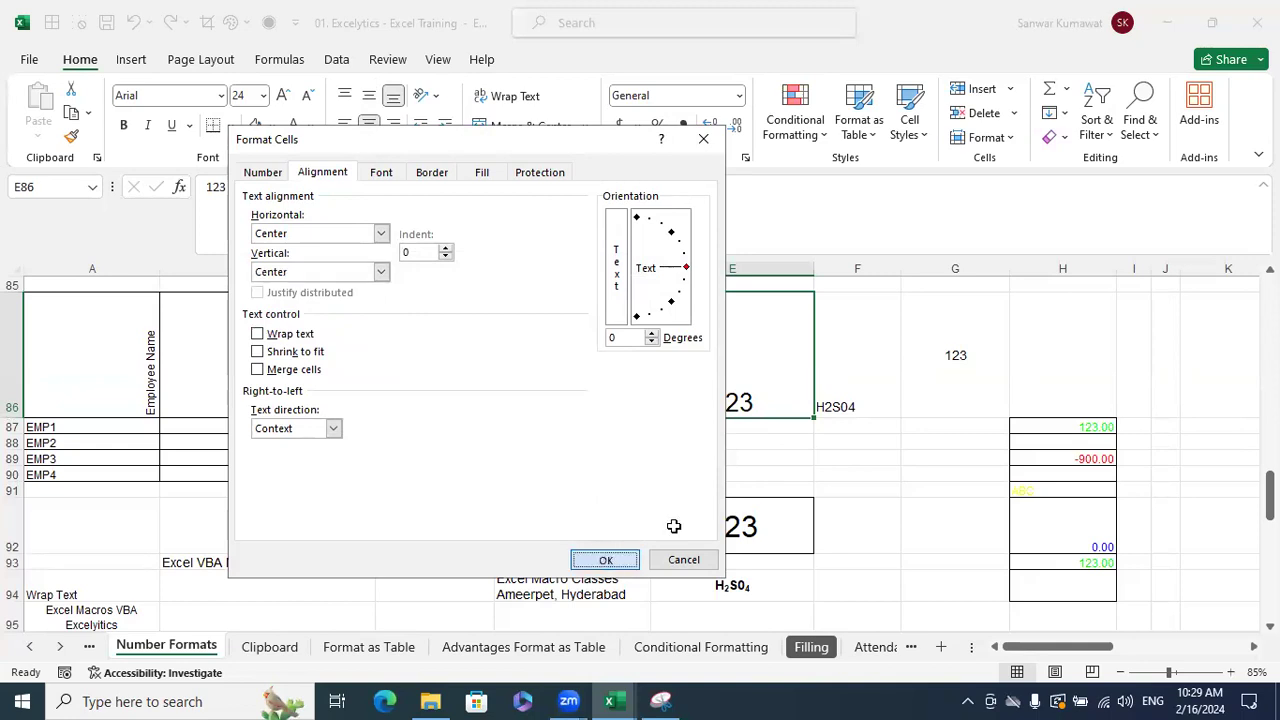
pyautogui.click(874, 475)
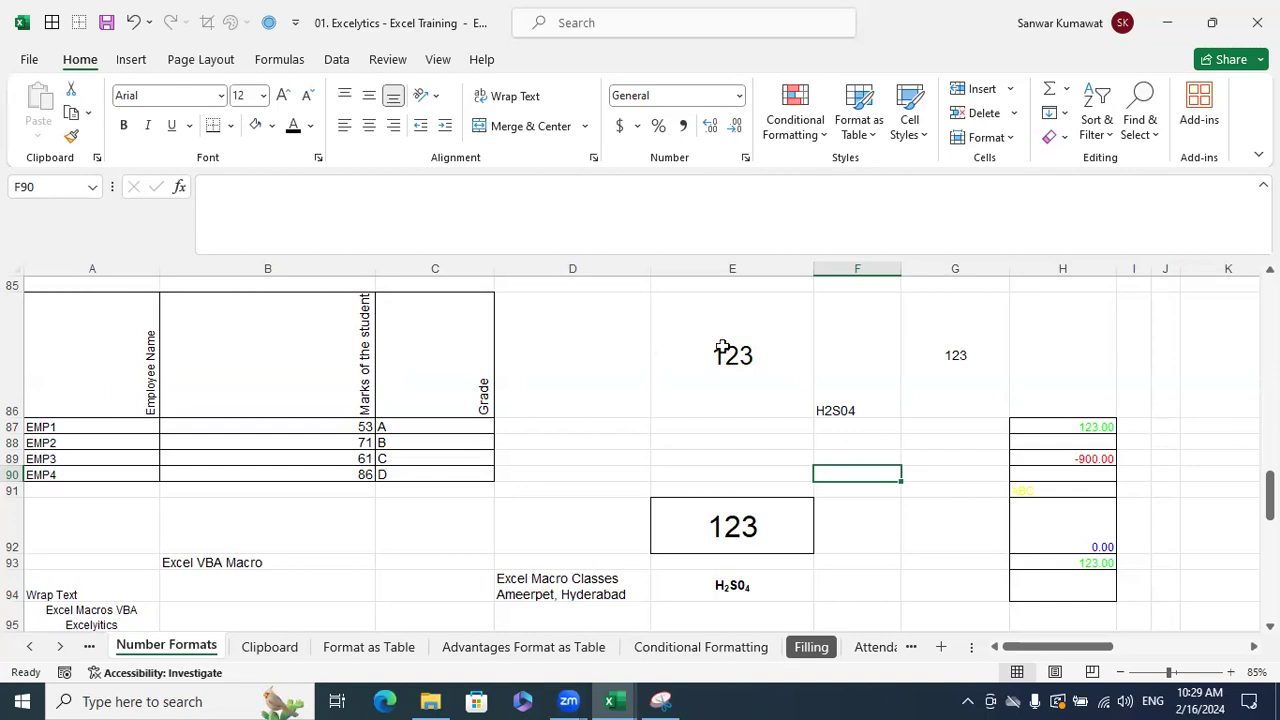
# - Set E86's horizontal alignment to Right in Format Cells
pyautogui.click(720, 348)
pyautogui.hotkey('ctrl', '1')
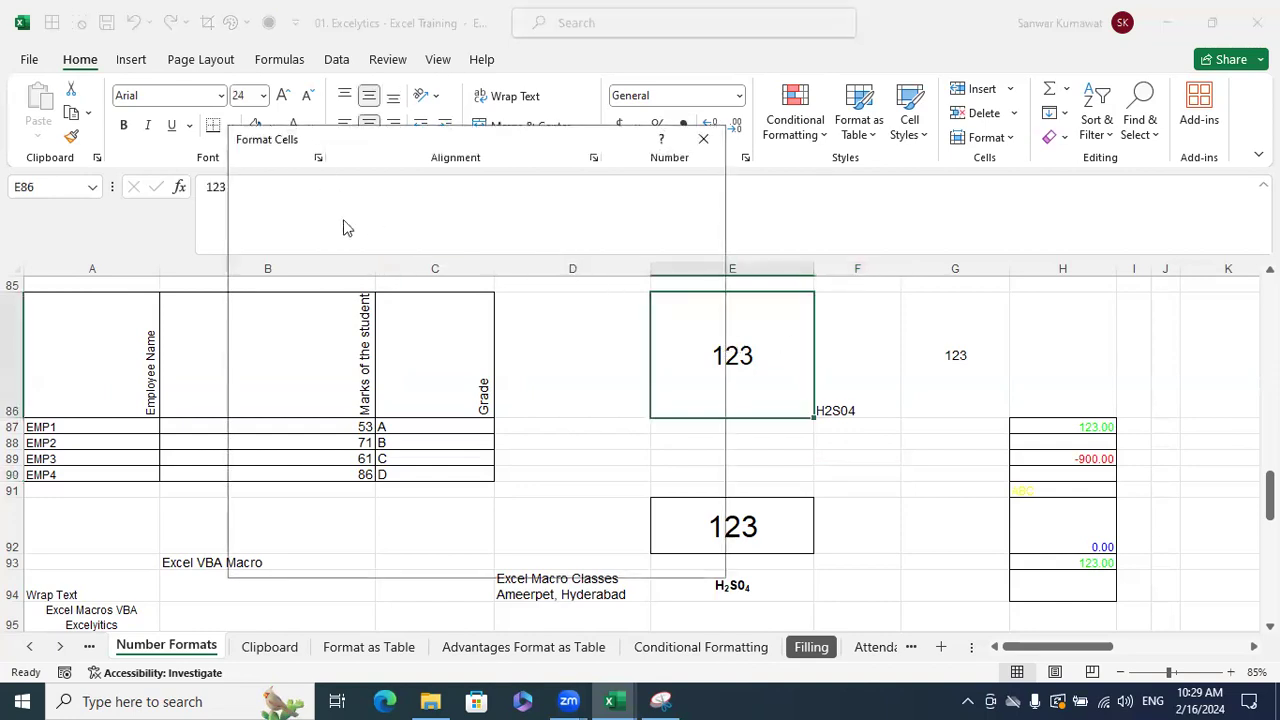
pyautogui.click(380, 233)
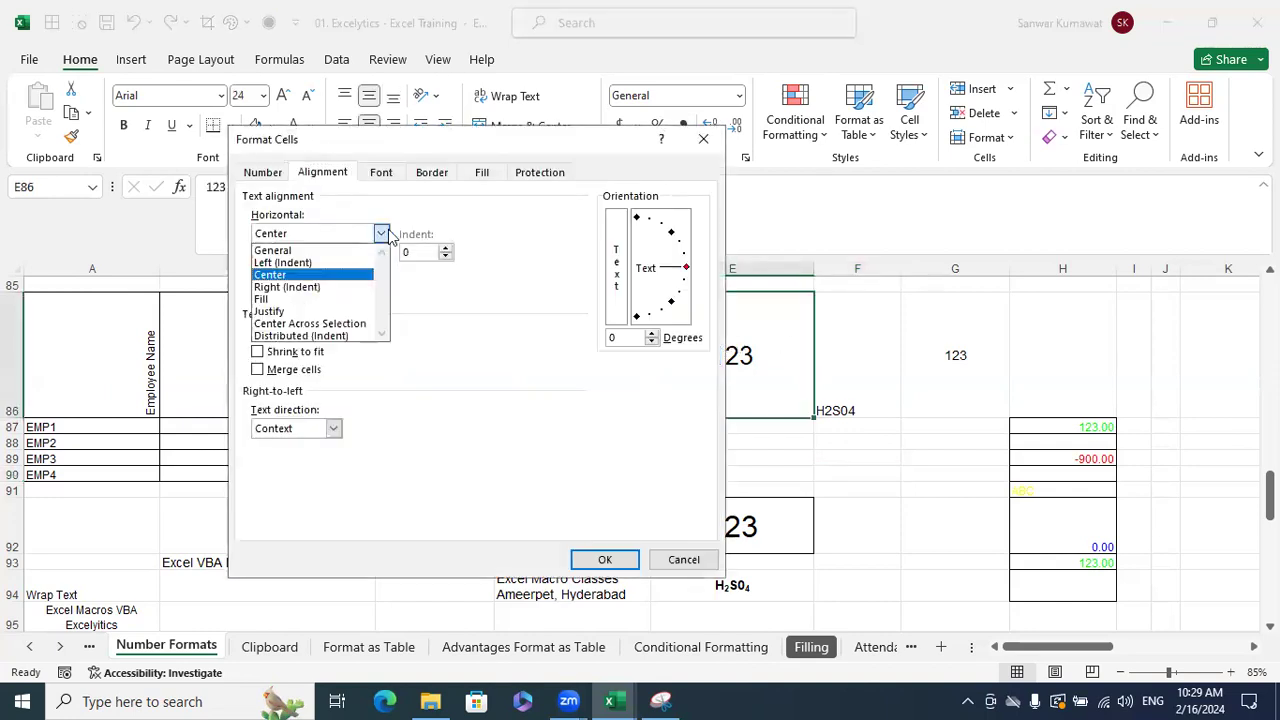
pyautogui.click(320, 288)
pyautogui.click(605, 559)
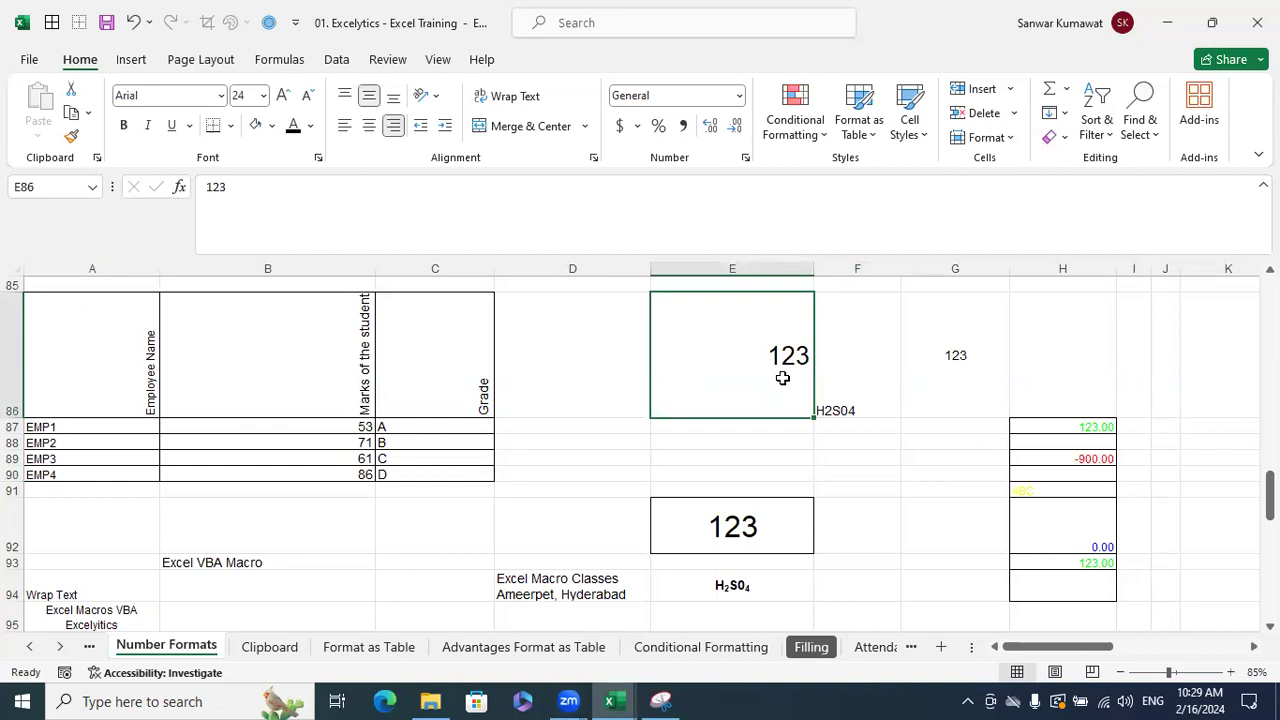
# - Bottom-align the 123 in E86 and centre it horizontally
pyautogui.hotkey('ctrl', '1')
pyautogui.click(670, 559)
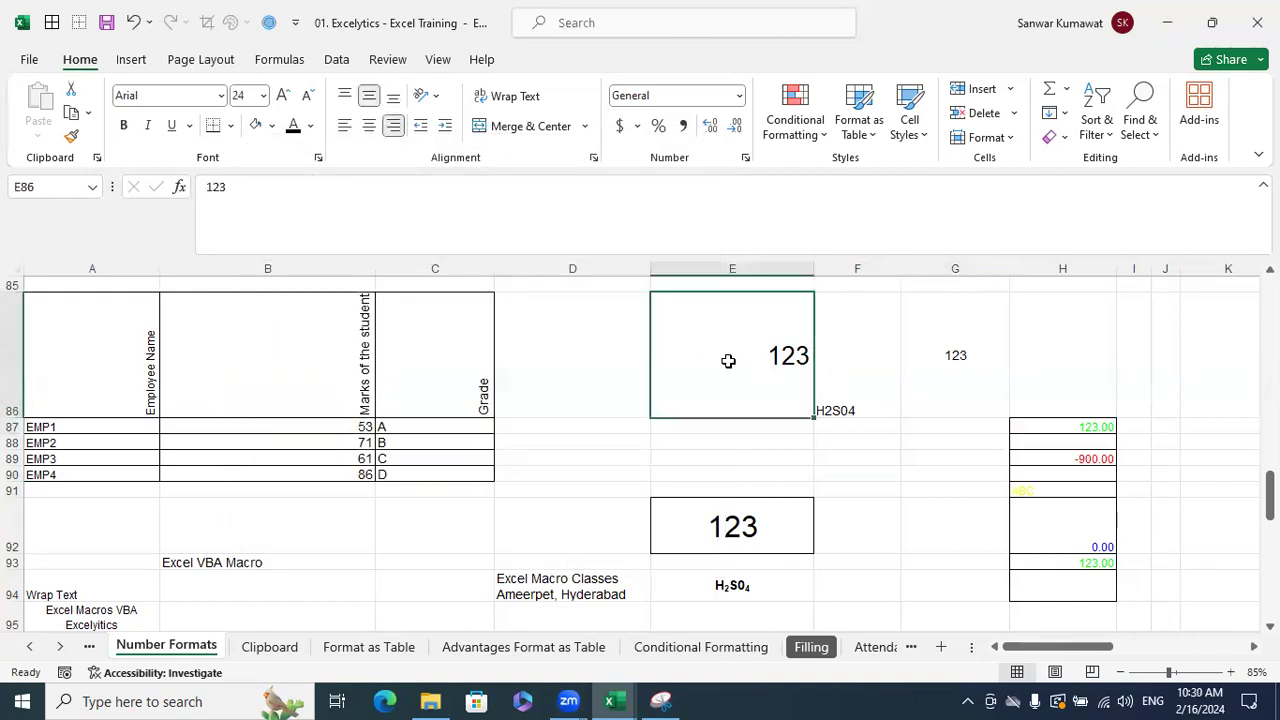
pyautogui.click(393, 95)
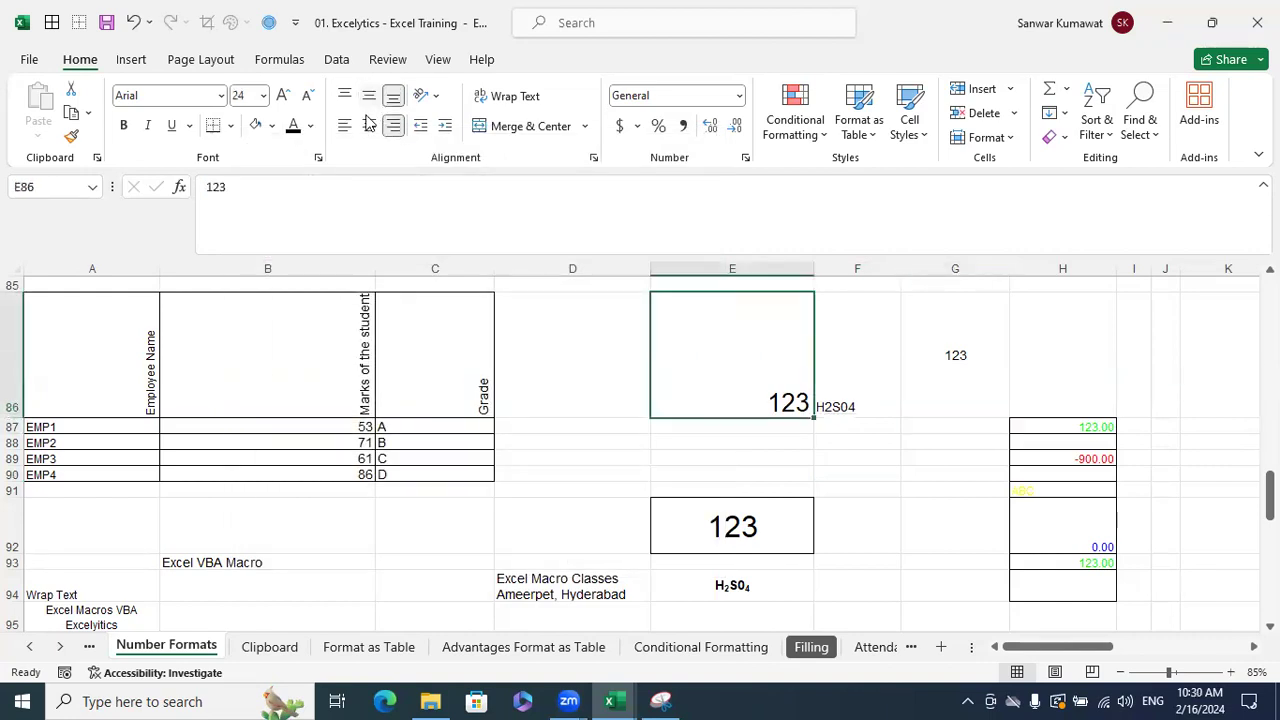
pyautogui.click(369, 125)
# - Middle-align the 24-point 123 in E86 so it is centred vertically as well
pyautogui.click(369, 96)
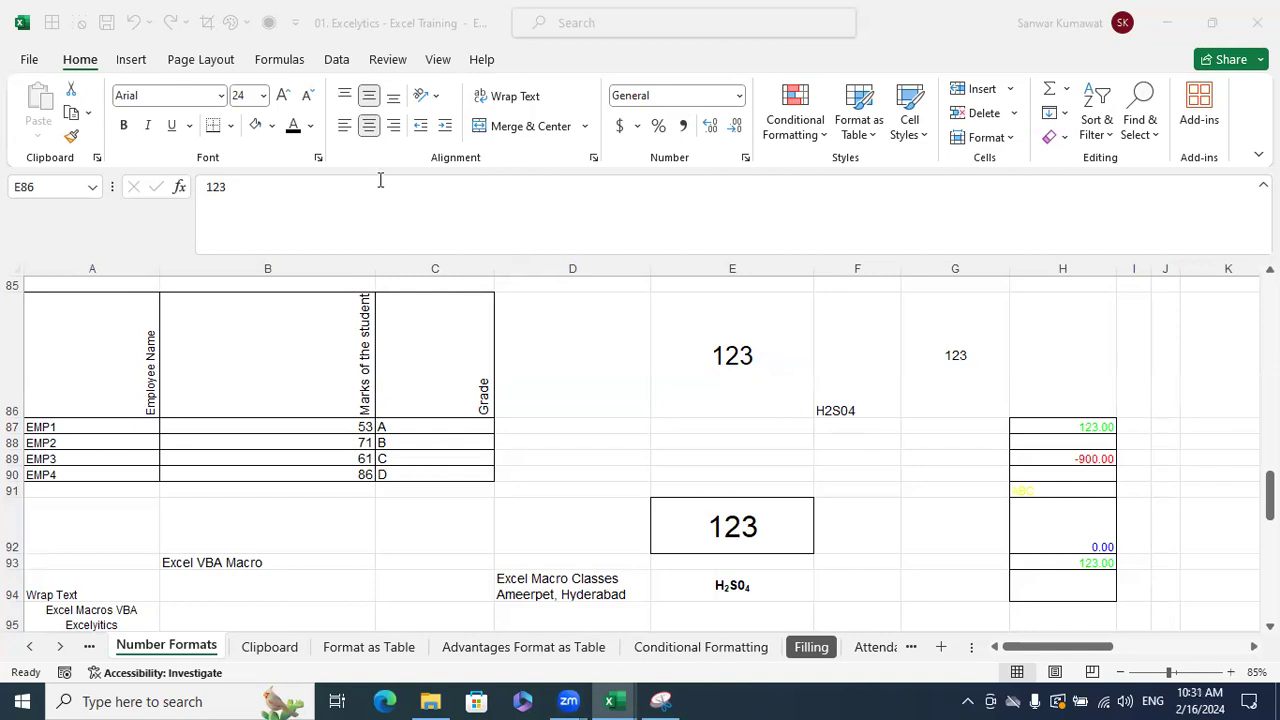
pyautogui.click(952, 424)
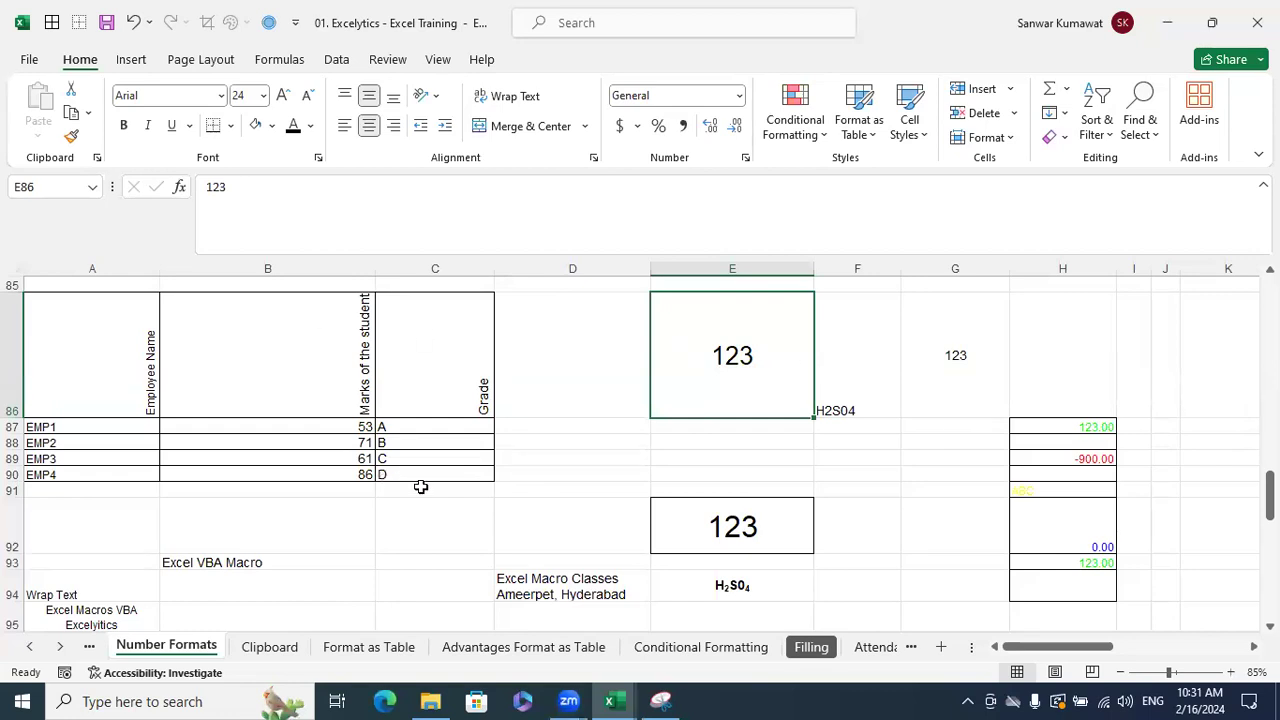
# - Copy the EMP1–EMP4 marks table A87:C90 into a new Book1 sheet at C3
pyautogui.moveTo(86, 428); pyautogui.dragTo(397, 484)
pyautogui.hotkey('ctrl', 'c')
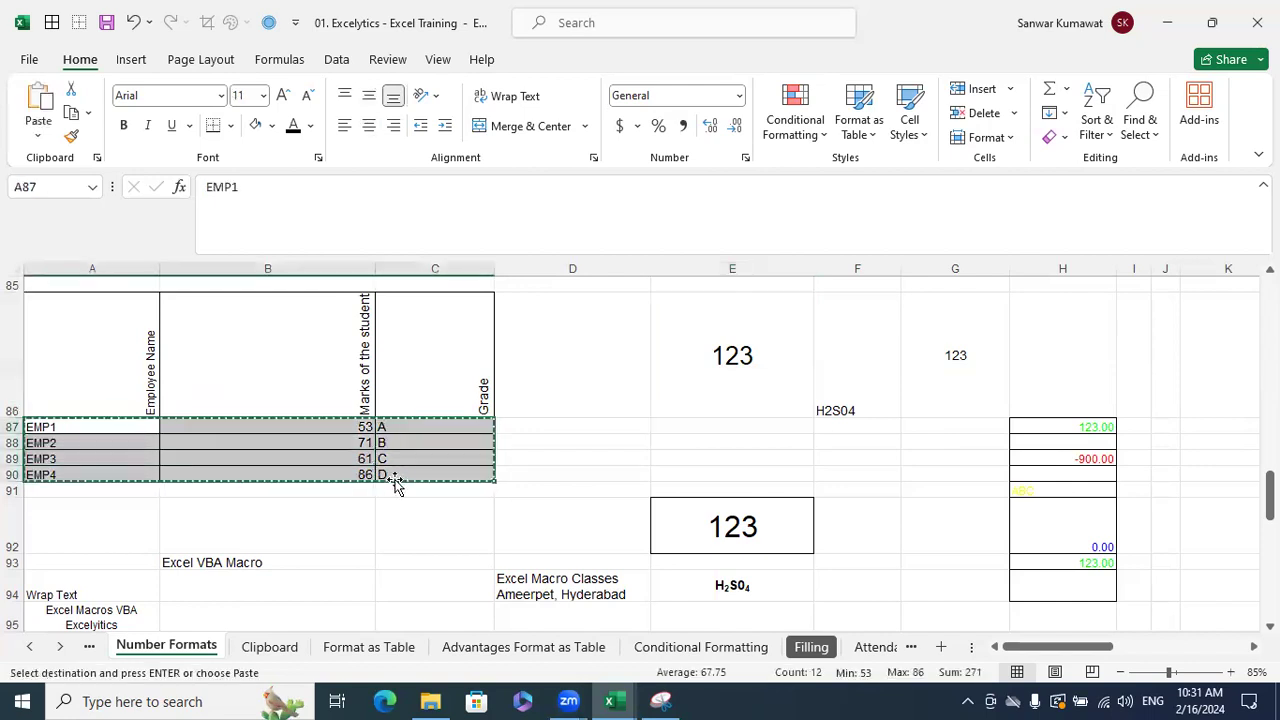
pyautogui.click(612, 701)
pyautogui.click(743, 637)
pyautogui.scroll(-5, 303, 570)
pyautogui.click(337, 646)
pyautogui.click(176, 338)
pyautogui.hotkey('ctrl', 'v')
# - Add the headers Name, Marks and Grade in C2:E2 and select the full table
pyautogui.click(187, 308)
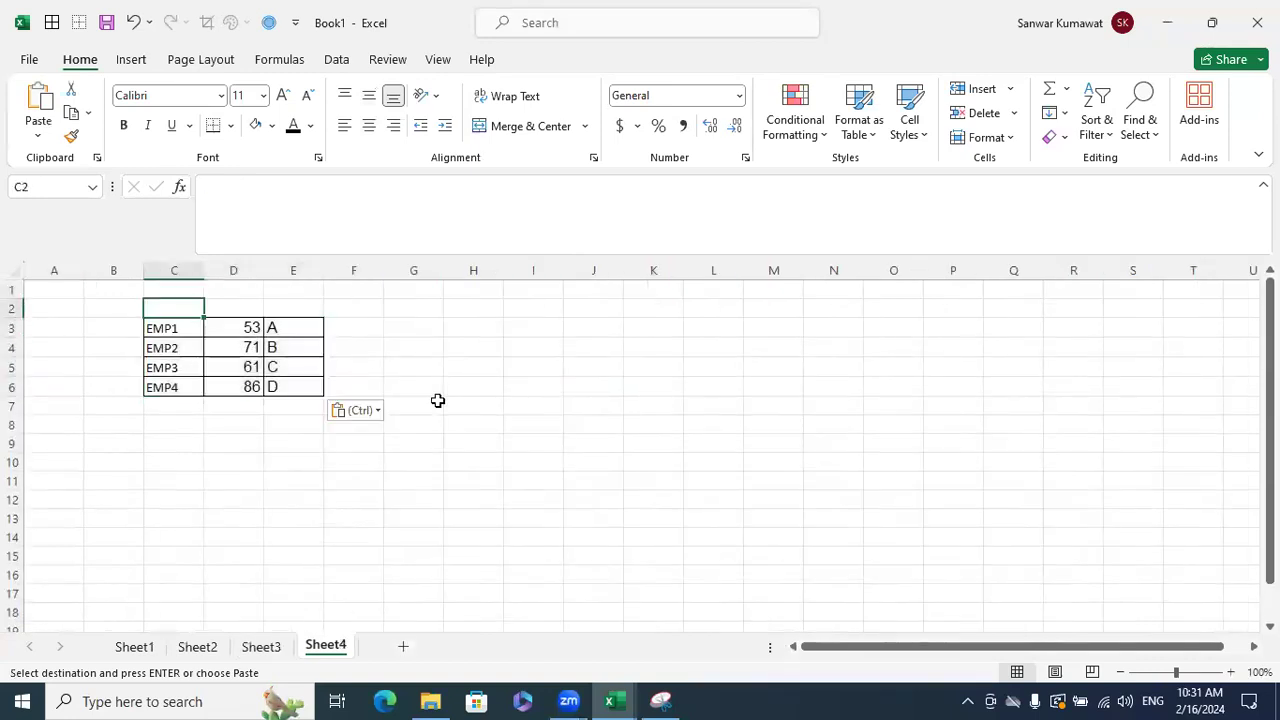
pyautogui.write('Name')
pyautogui.press('Return')
pyautogui.press('Up')
pyautogui.press('Right')
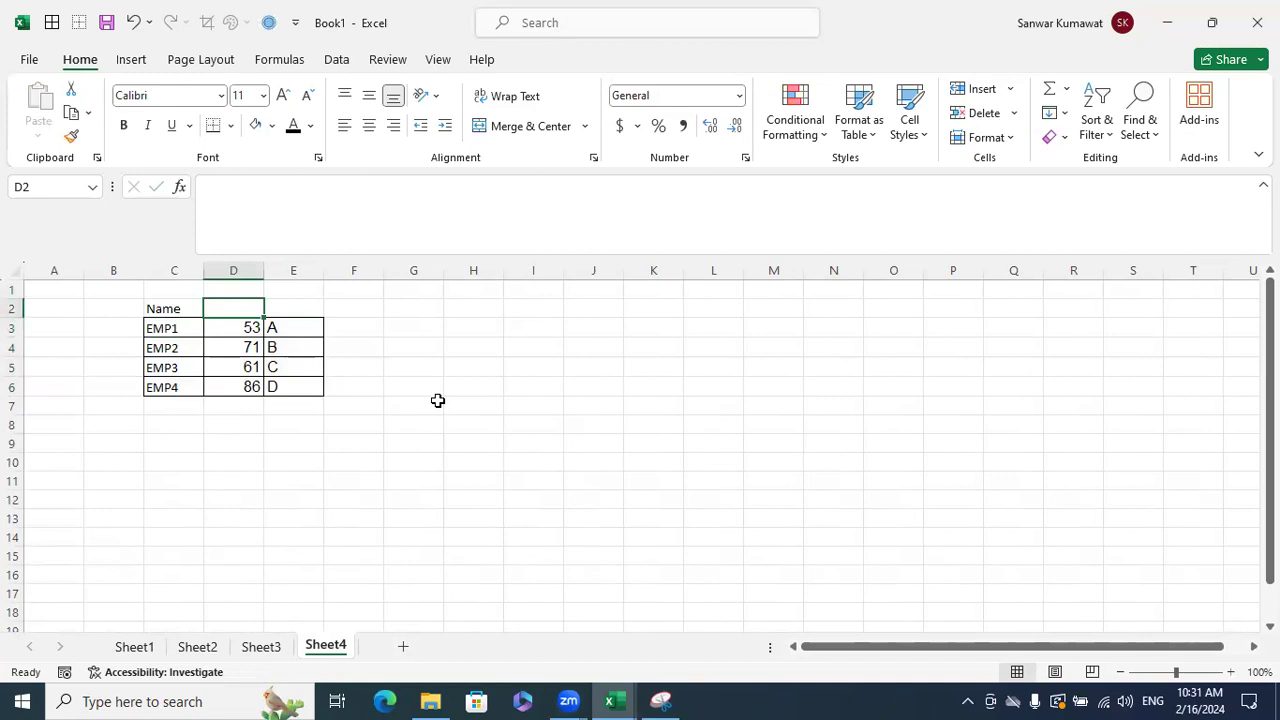
pyautogui.write('Marks')
pyautogui.press('Return')
pyautogui.press('Up')
pyautogui.press('Right')
pyautogui.write('Grade')
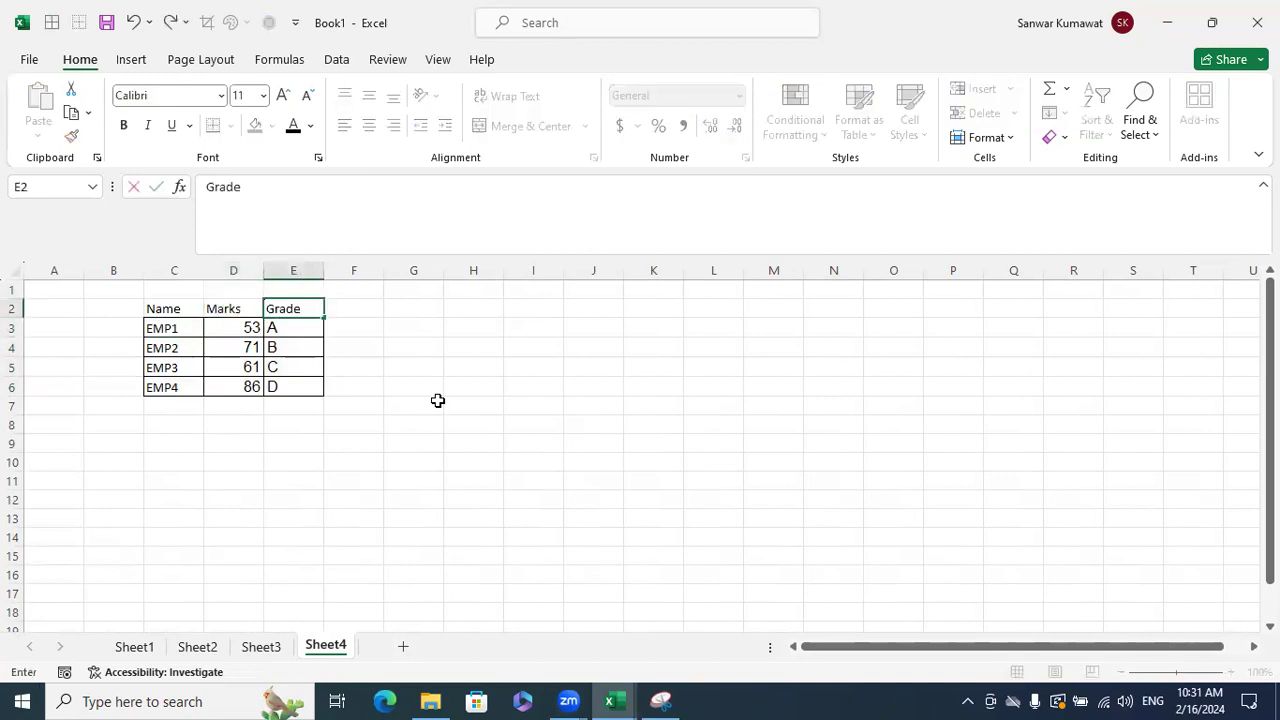
pyautogui.press('Return')
pyautogui.moveTo(190, 315); pyautogui.dragTo(303, 386)
# - Widen the Name and Marks columns and make the EMP1 and EMP3 rows much taller
pyautogui.click(413, 424)
pyautogui.moveTo(203, 270); pyautogui.dragTo(735, 320)
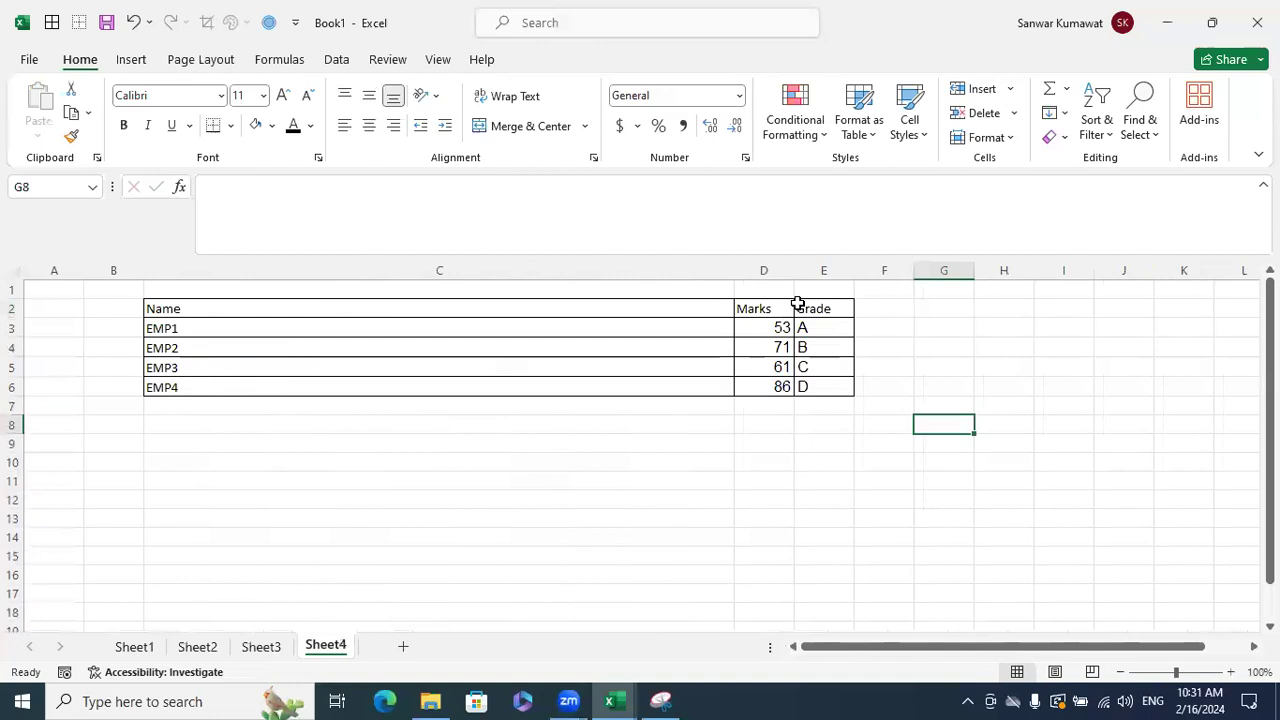
pyautogui.moveTo(798, 270); pyautogui.dragTo(1150, 270)
pyautogui.moveTo(14, 319); pyautogui.dragTo(62, 490)
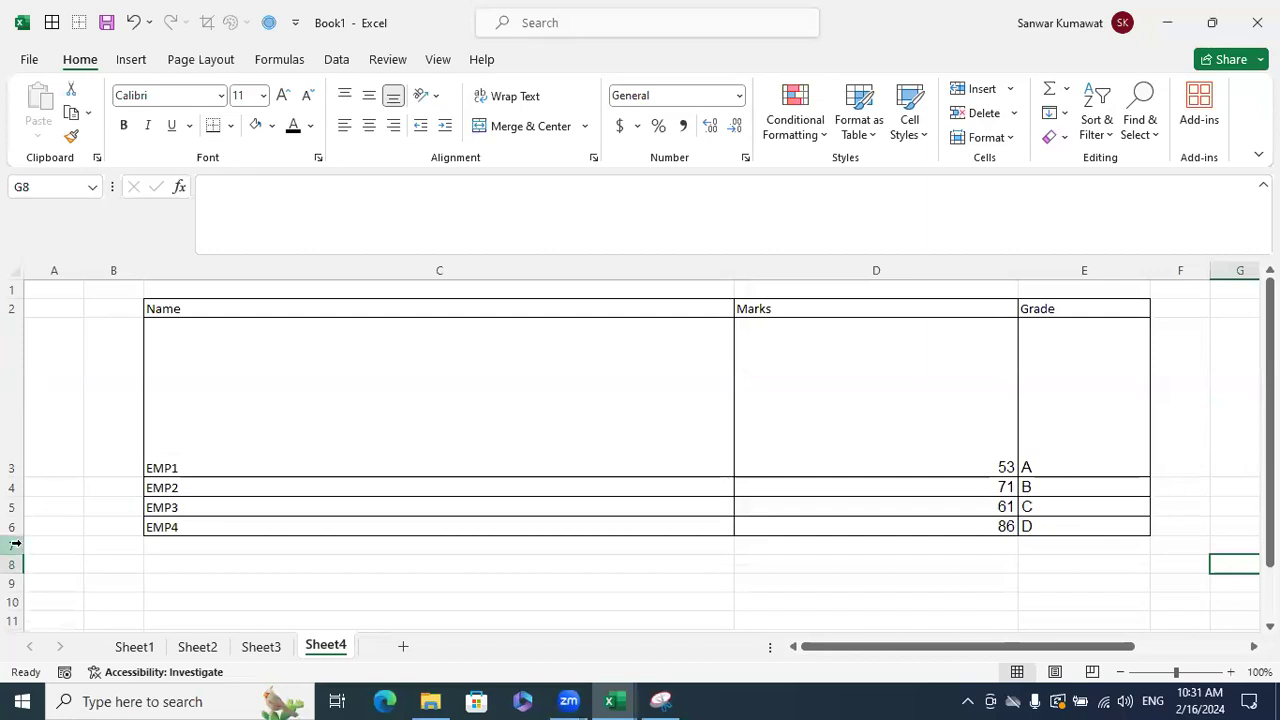
pyautogui.moveTo(17, 520); pyautogui.dragTo(63, 586)
pyautogui.click(1200, 491)
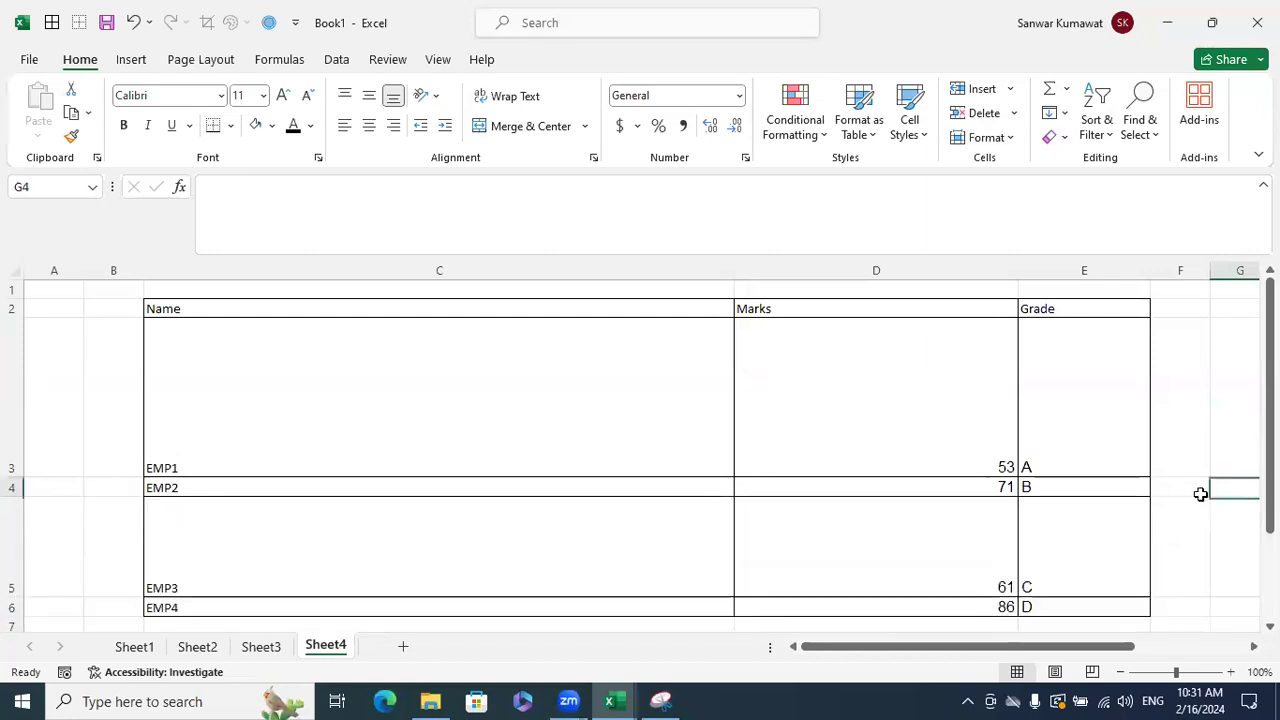
# - Try narrowing the Grade column, then undo to keep it wide
pyautogui.click(277, 305)
pyautogui.moveTo(850, 380); pyautogui.dragTo(1052, 606)
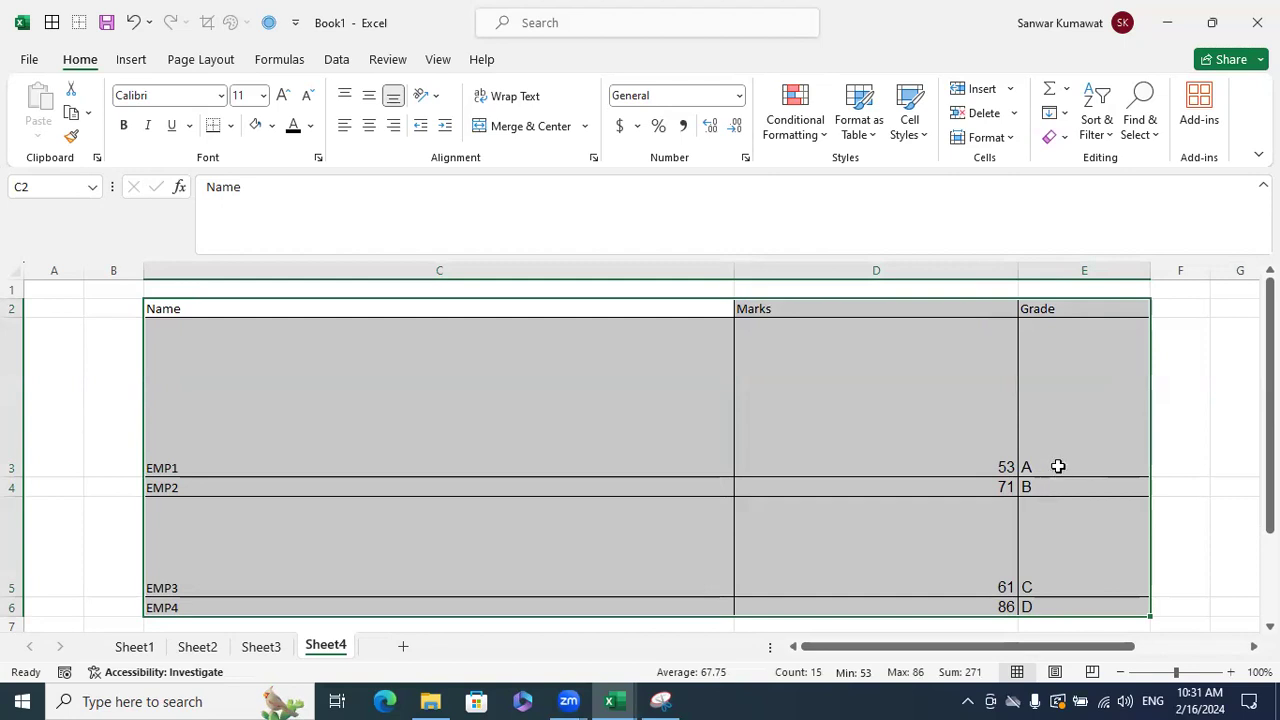
pyautogui.click(1058, 465)
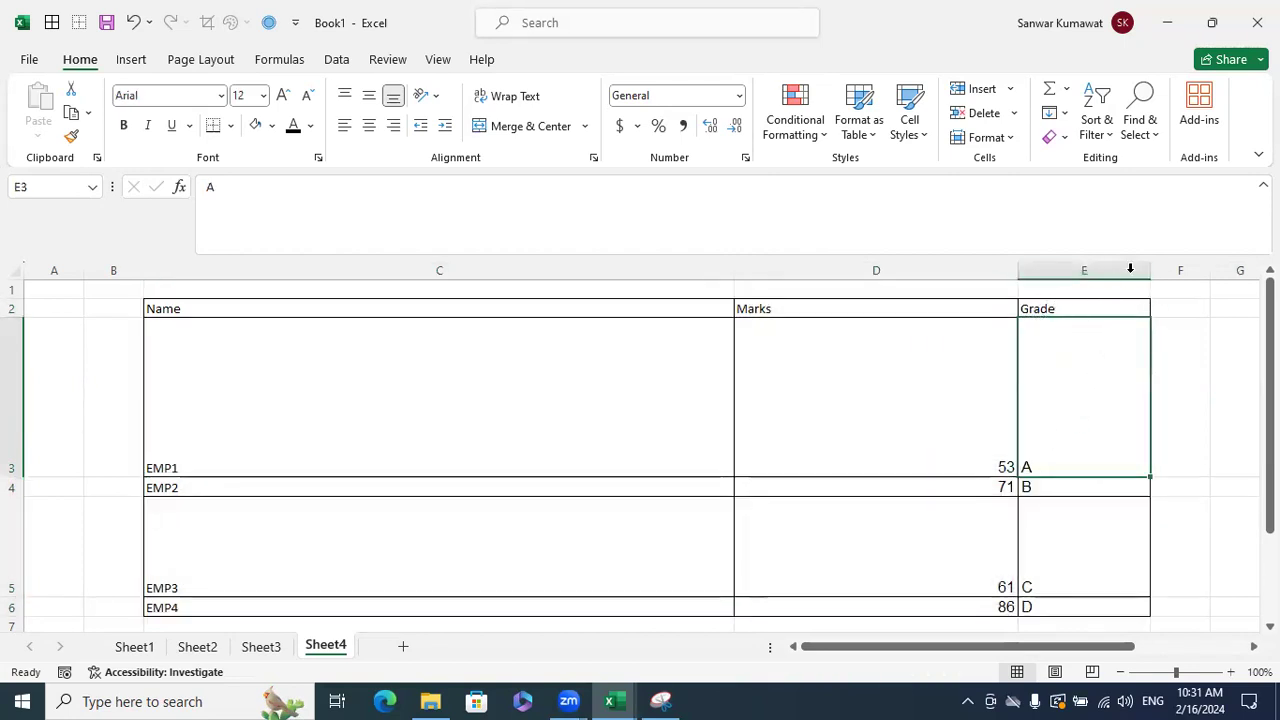
pyautogui.moveTo(1150, 268); pyautogui.dragTo(772, 276)
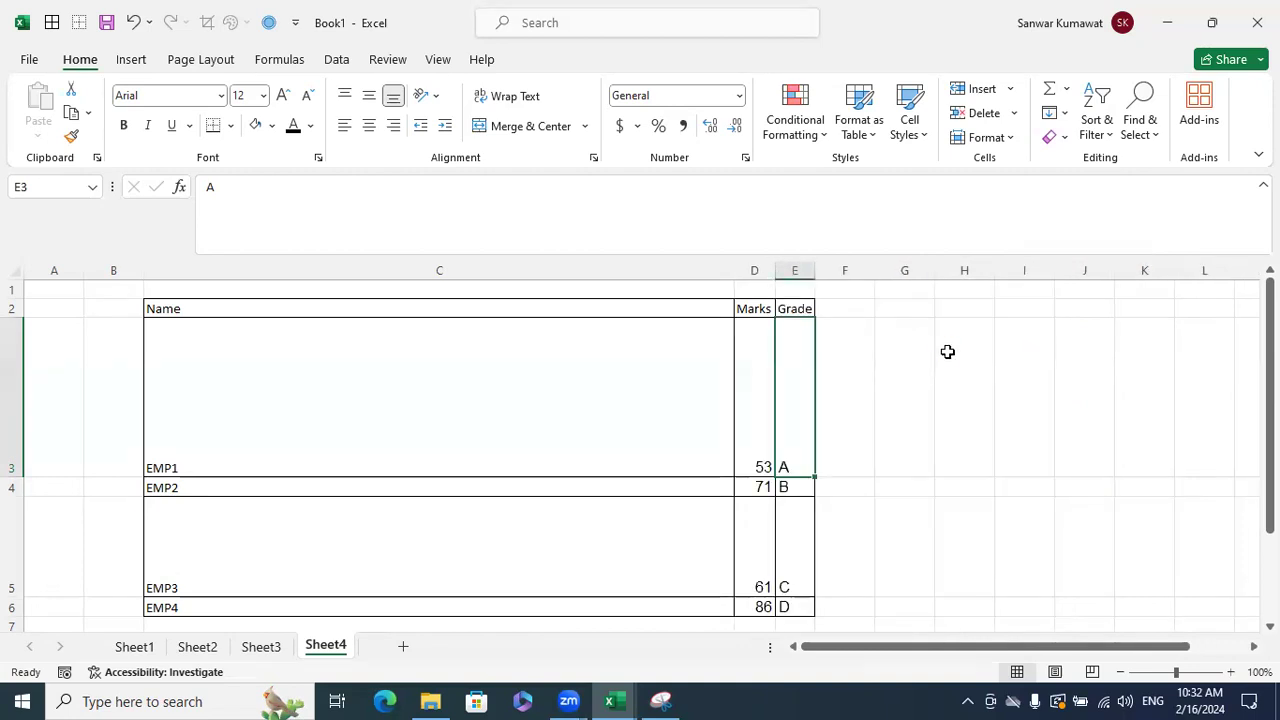
pyautogui.hotkey('ctrl', 'z')
pyautogui.hotkey('ctrl', 'z')
pyautogui.click(1174, 468)
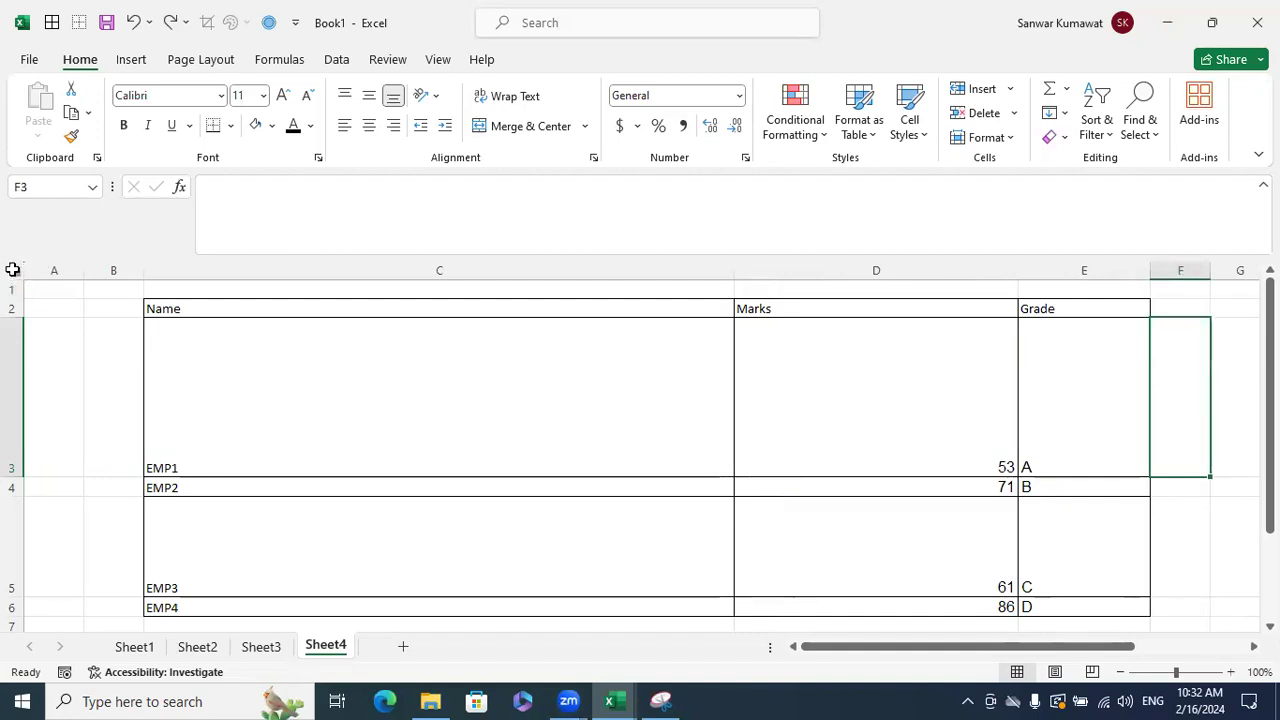
# - Select all of Sheet4 and auto-fit every column width and row height
pyautogui.click(8, 266)
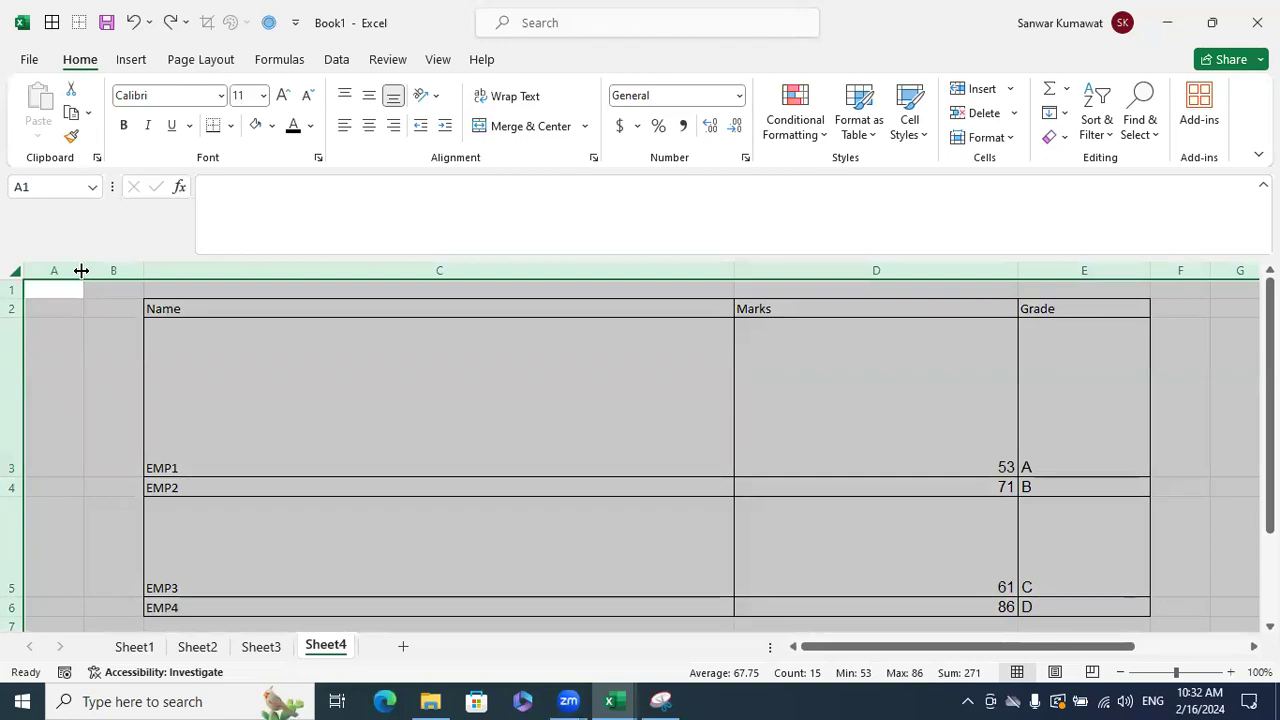
pyautogui.doubleClick(1020, 278)
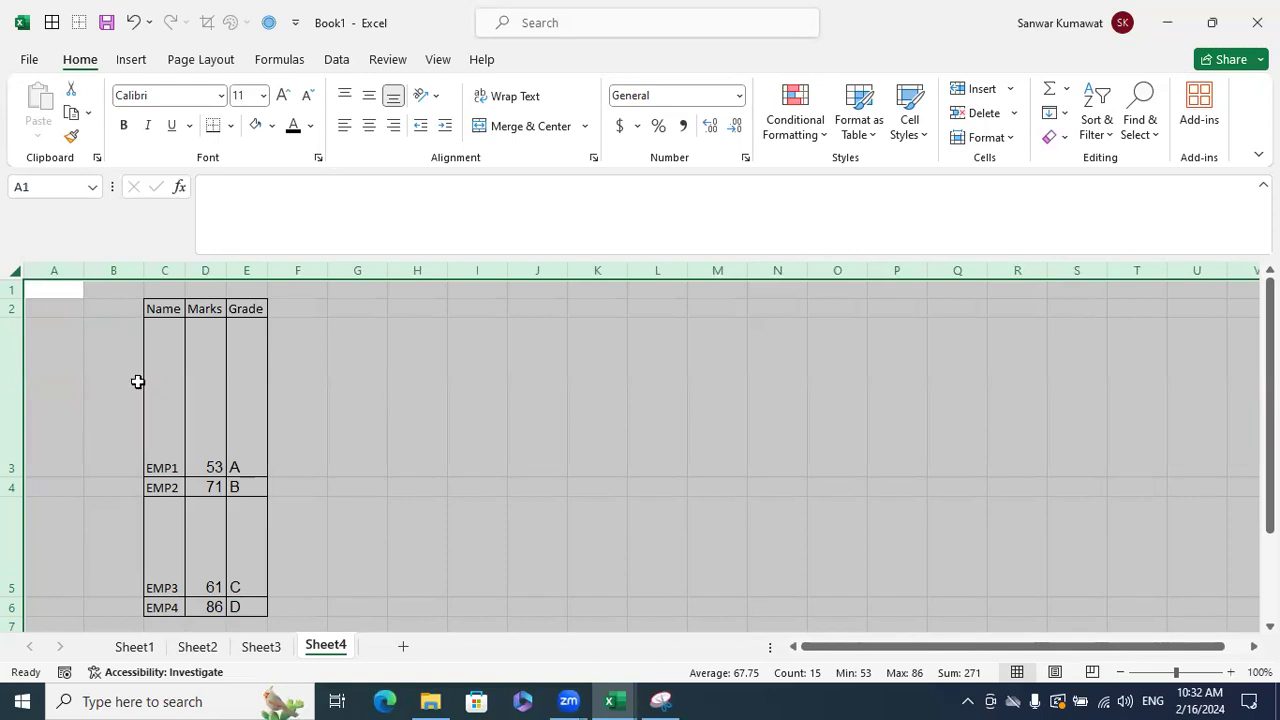
pyautogui.doubleClick(18, 477)
pyautogui.click(343, 500)
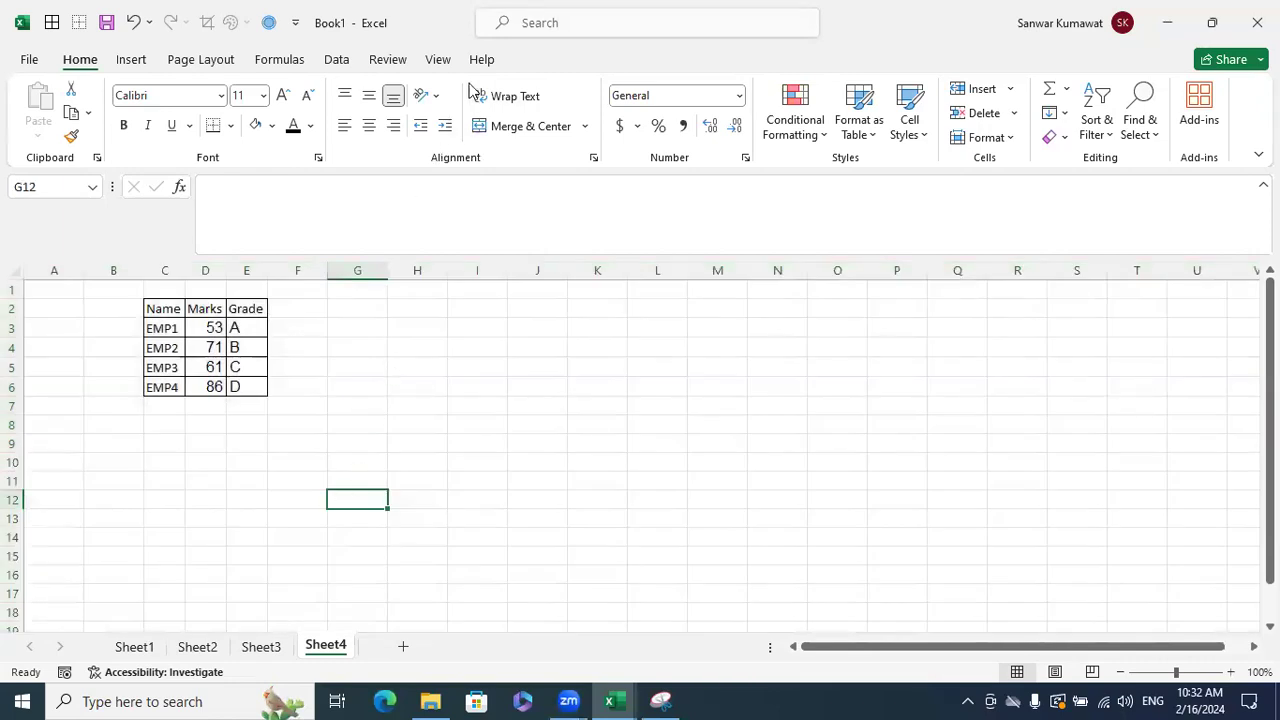
pyautogui.click(600, 440)
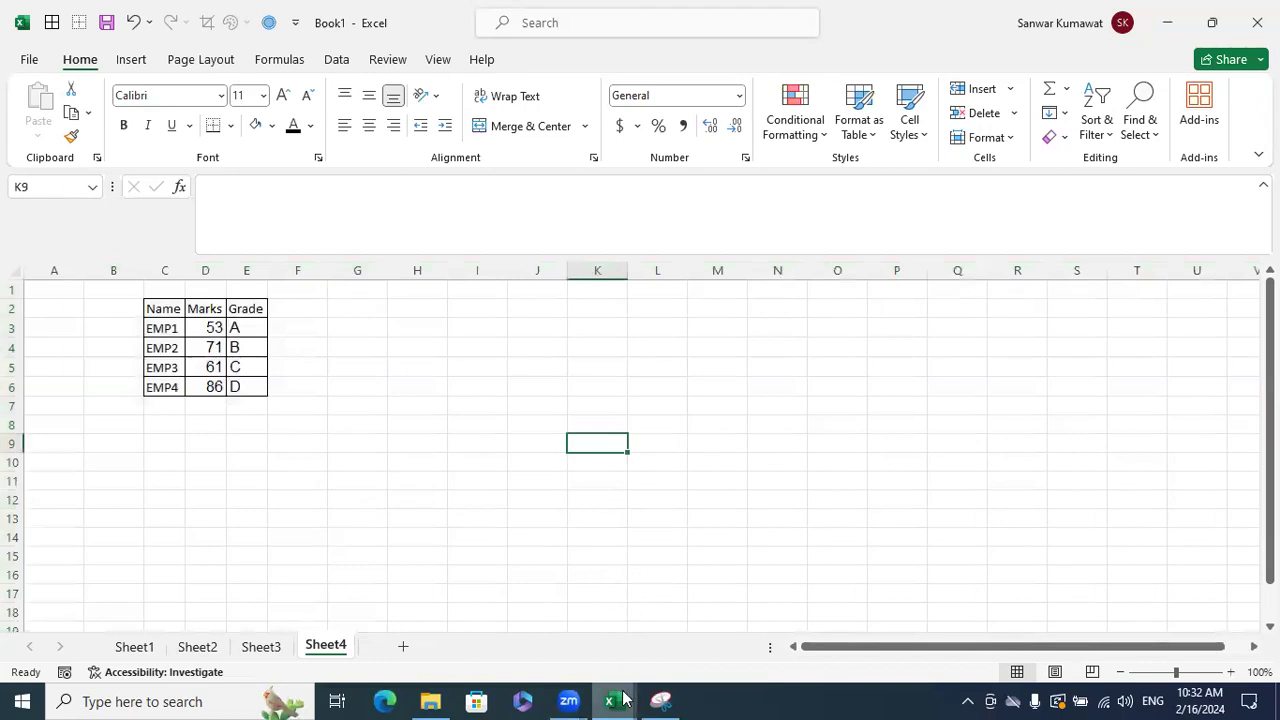
# - In the Excelytics workbook, centre H2S04 in F86 both ways and widen column F slightly
pyautogui.moveTo(622, 698)
pyautogui.click(540, 610)
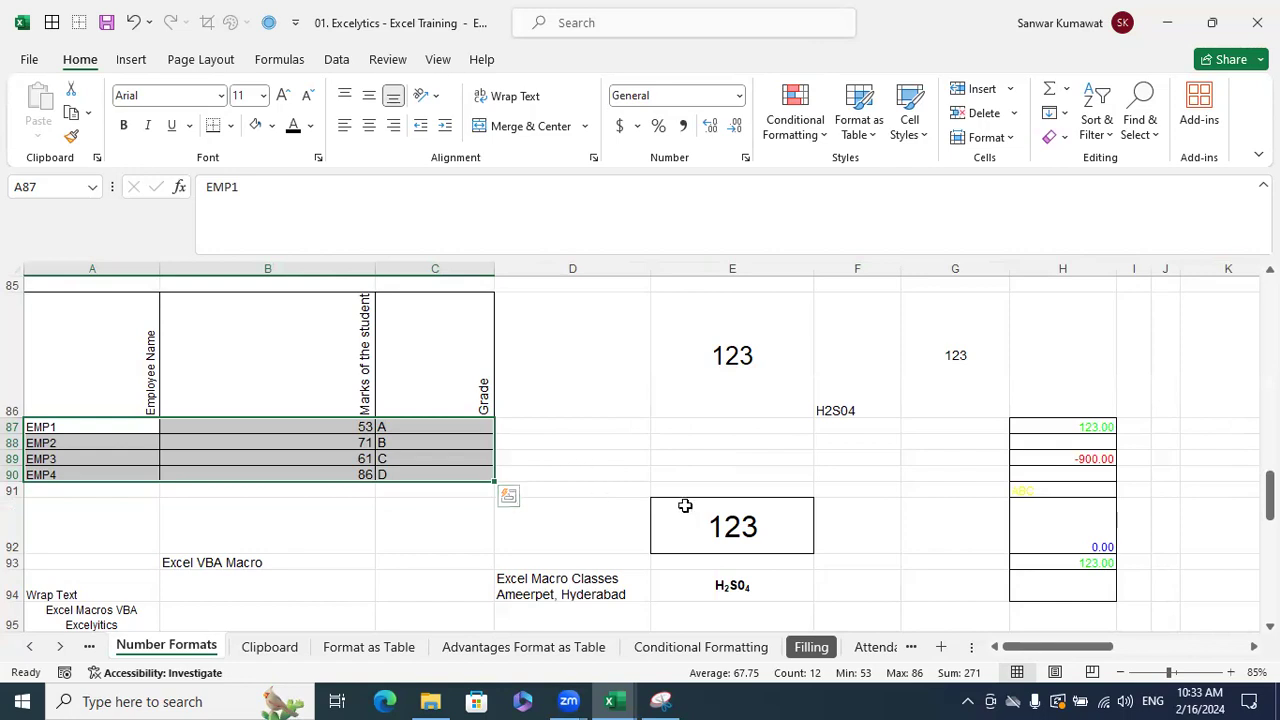
pyautogui.click(886, 382)
pyautogui.click(369, 95)
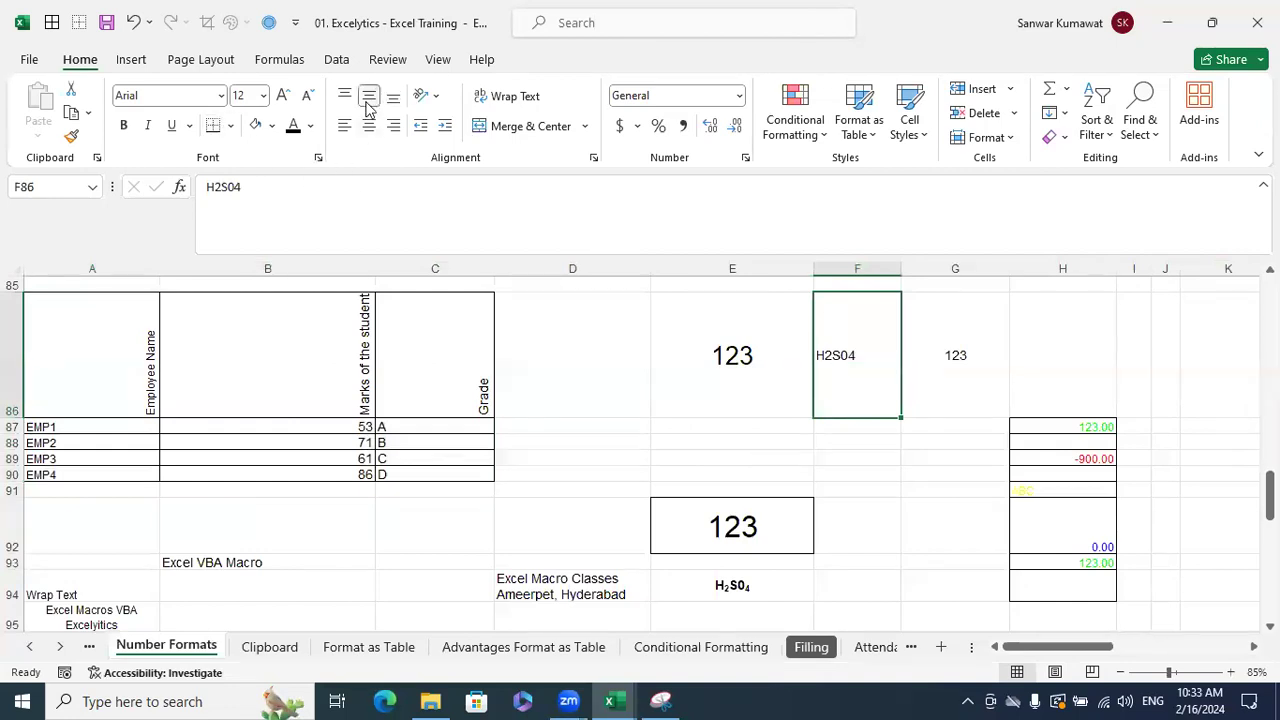
pyautogui.moveTo(901, 269); pyautogui.dragTo(922, 269)
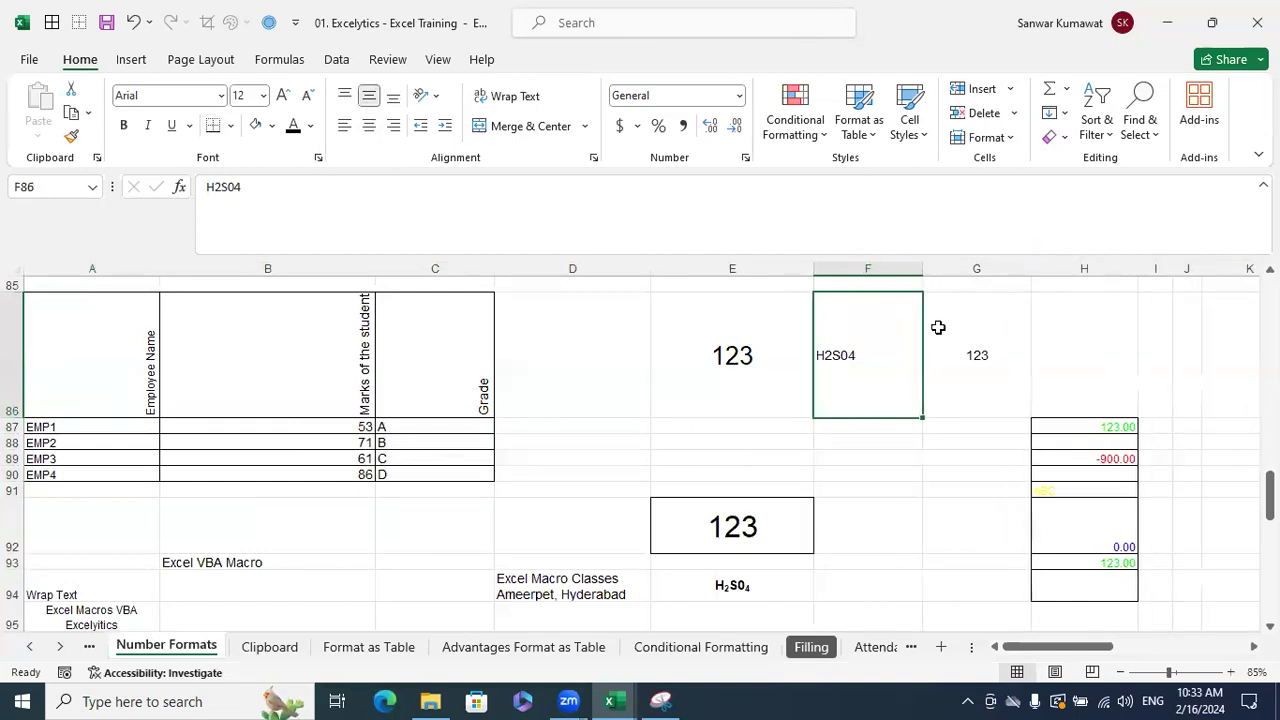
pyautogui.click(369, 125)
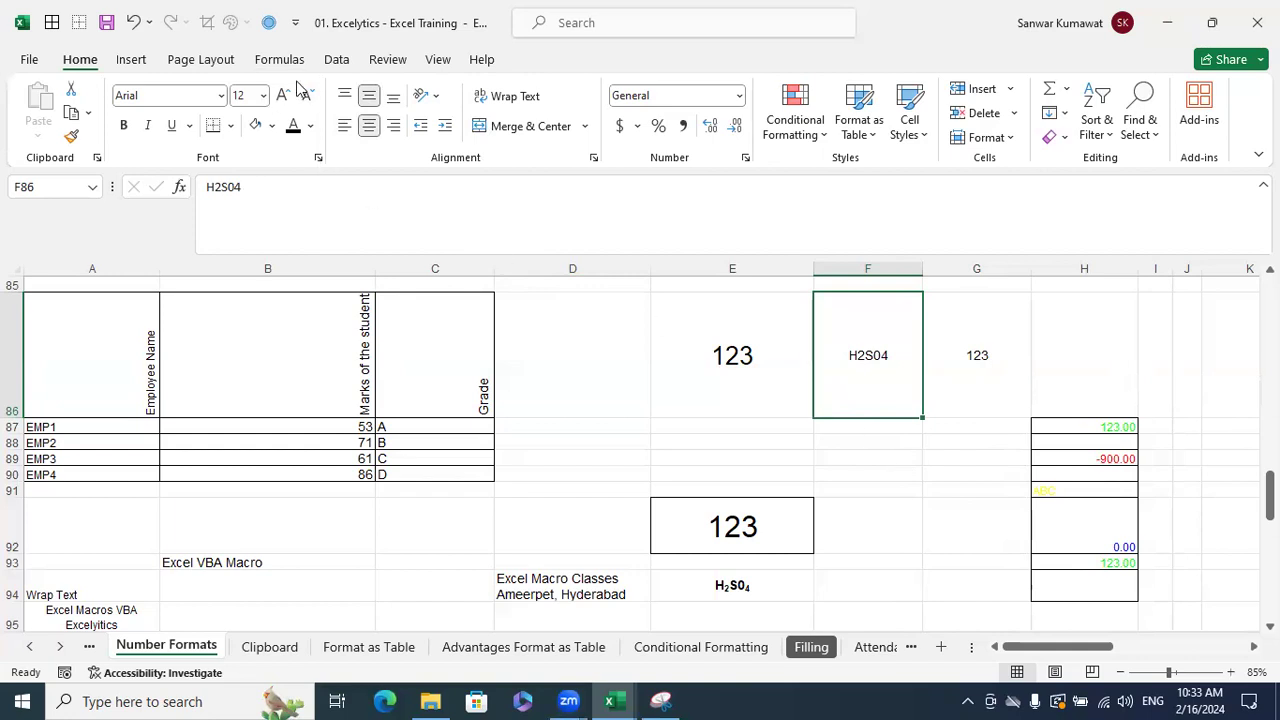
pyautogui.hotkey('ctrl', '1')
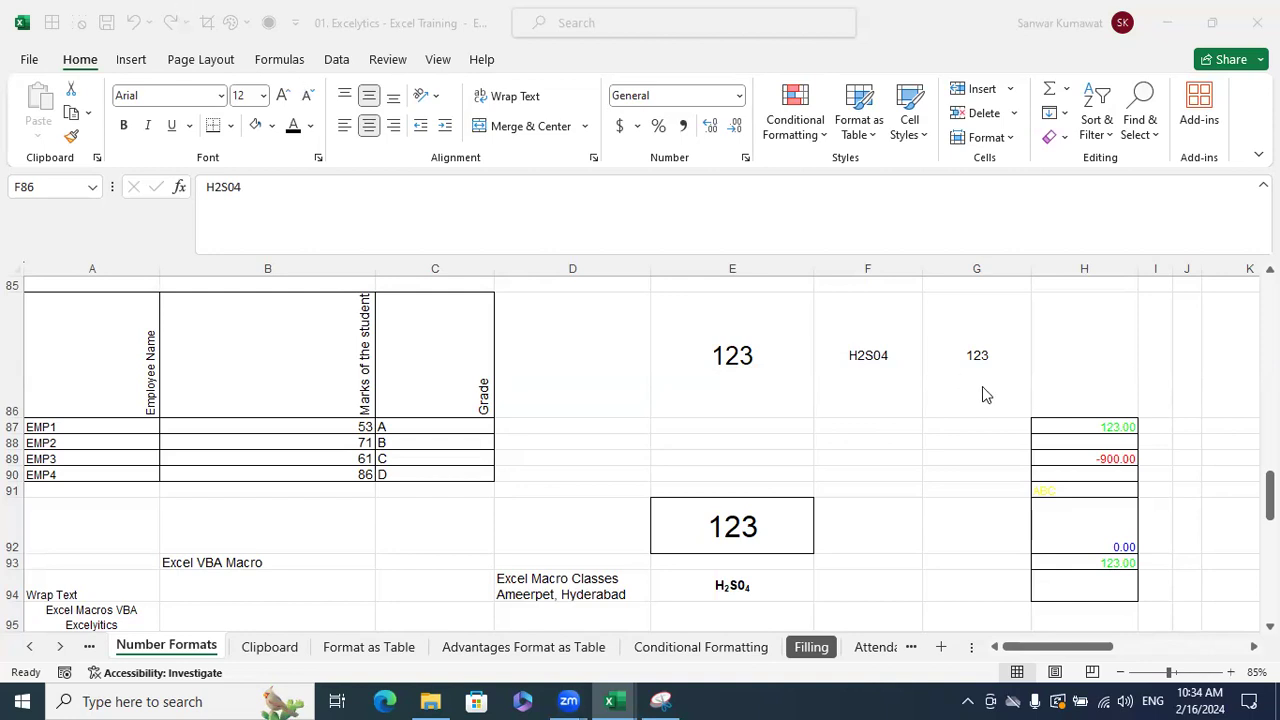
pyautogui.click(868, 397)
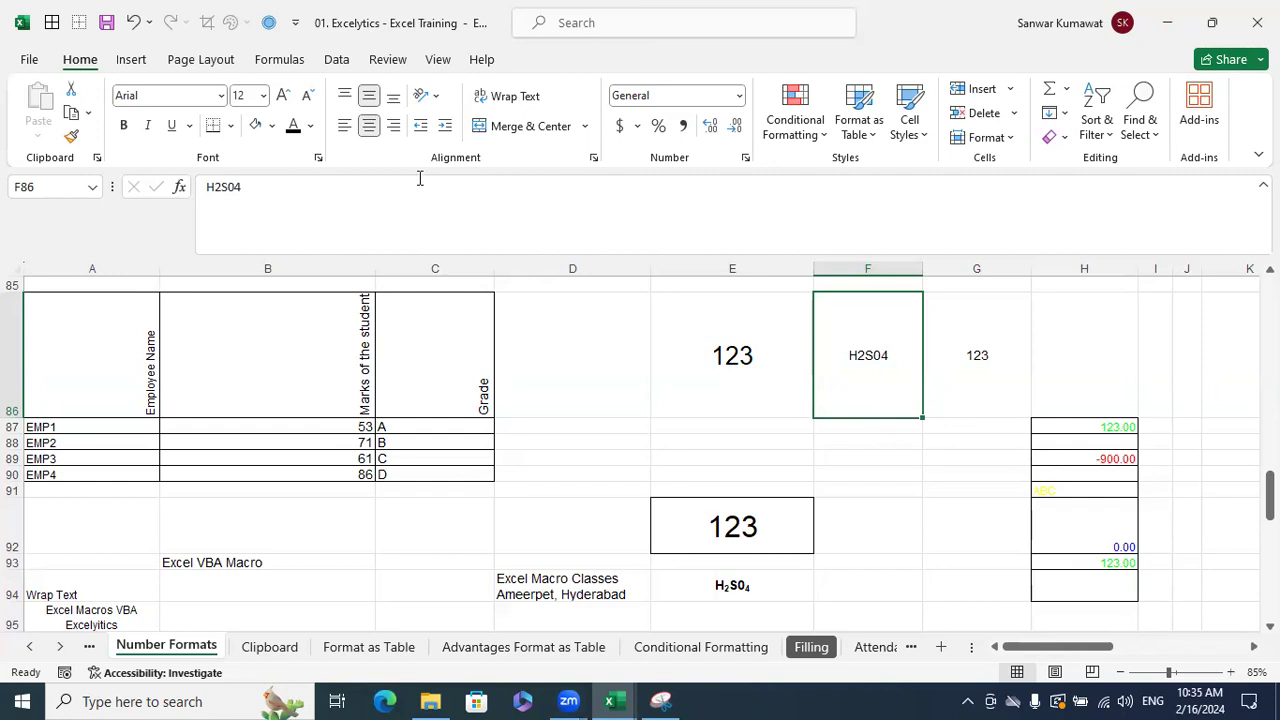
# - Set H2S04 in F86 to font size 14, then select its 2 in edit mode
pyautogui.click(264, 95)
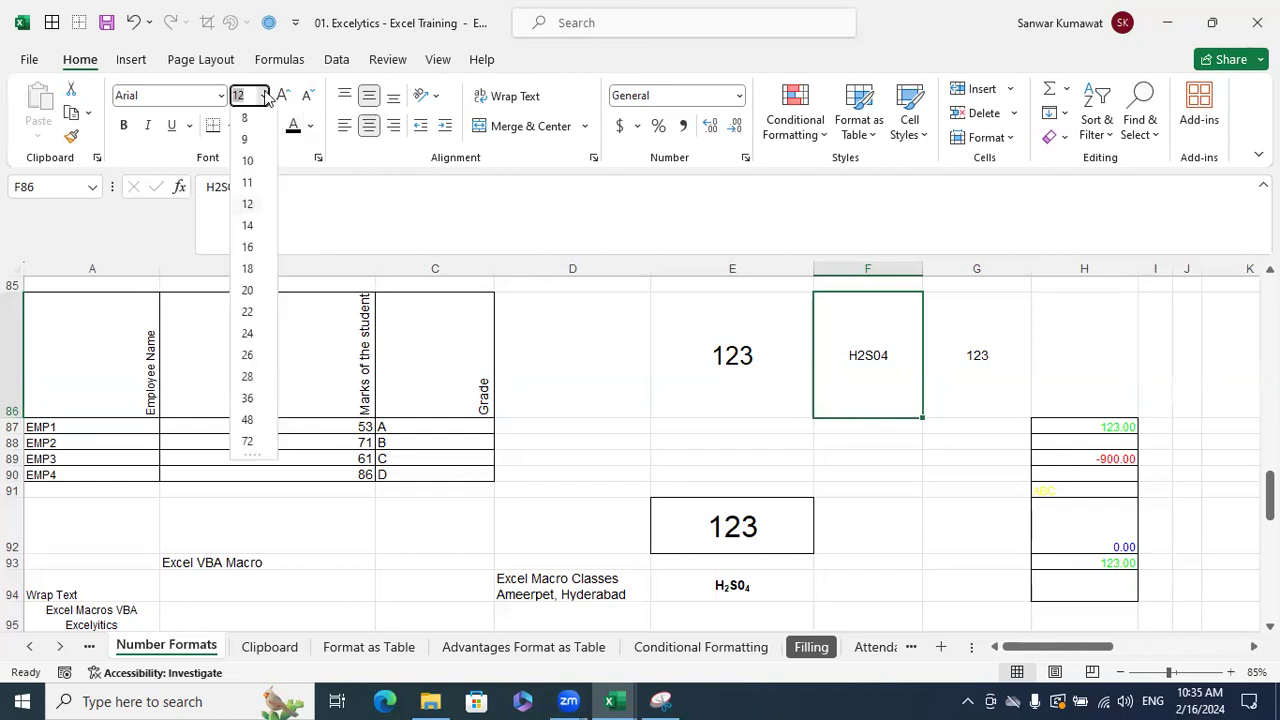
pyautogui.click(253, 224)
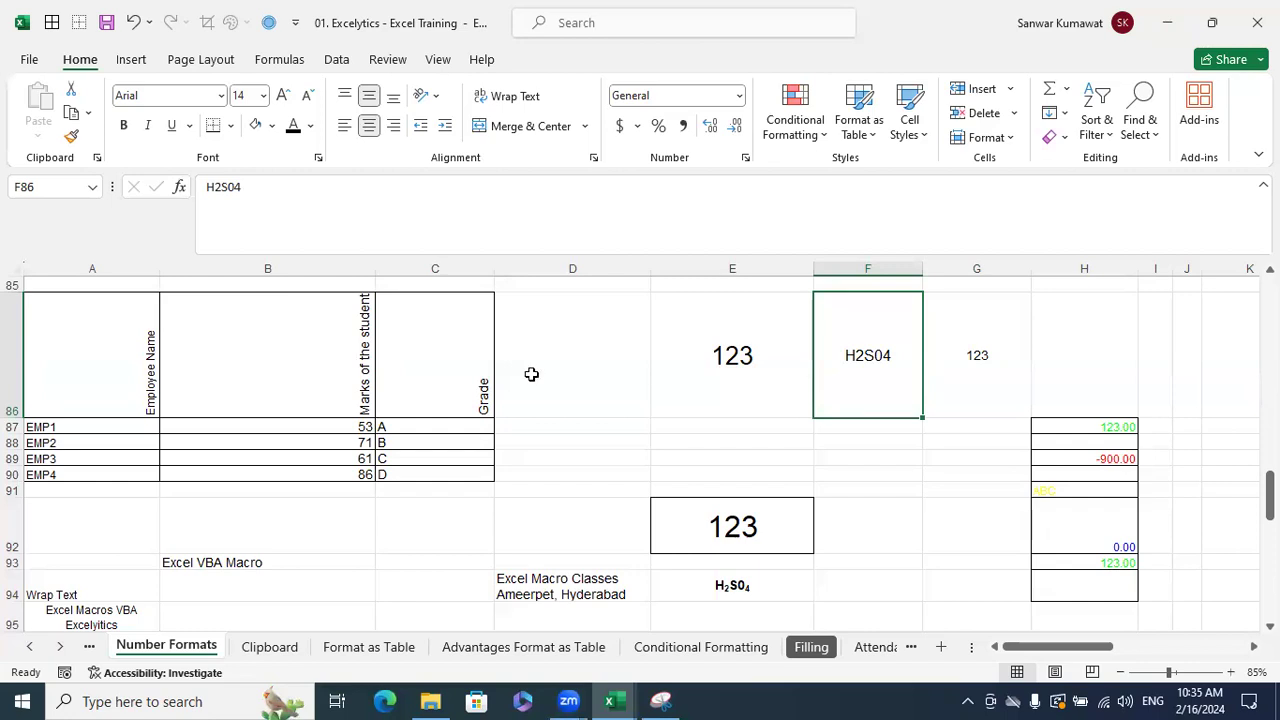
pyautogui.doubleClick(862, 355)
pyautogui.doubleClick(891, 374)
pyautogui.click(914, 434)
pyautogui.click(903, 380)
pyautogui.doubleClick(903, 380)
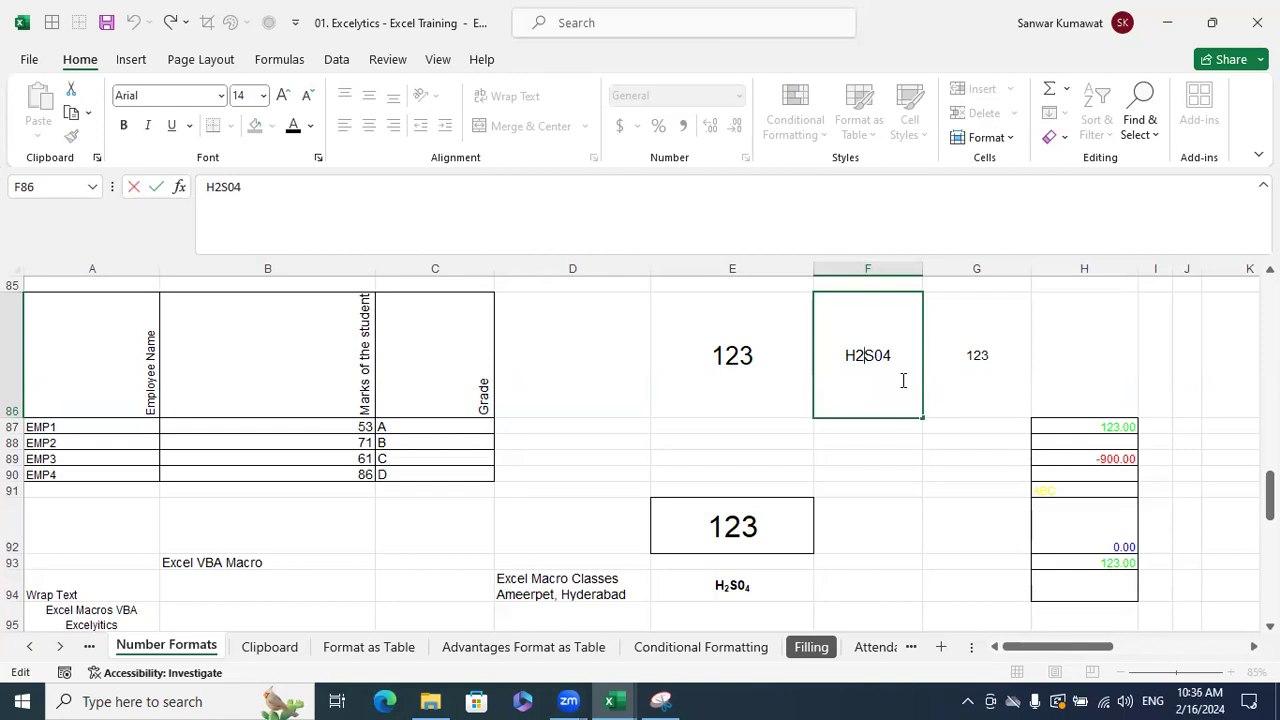
pyautogui.hotkey('shift', 'Left')
# - Make the 2 in H2S04 subscript via Format Cells
pyautogui.rightClick(857, 356)
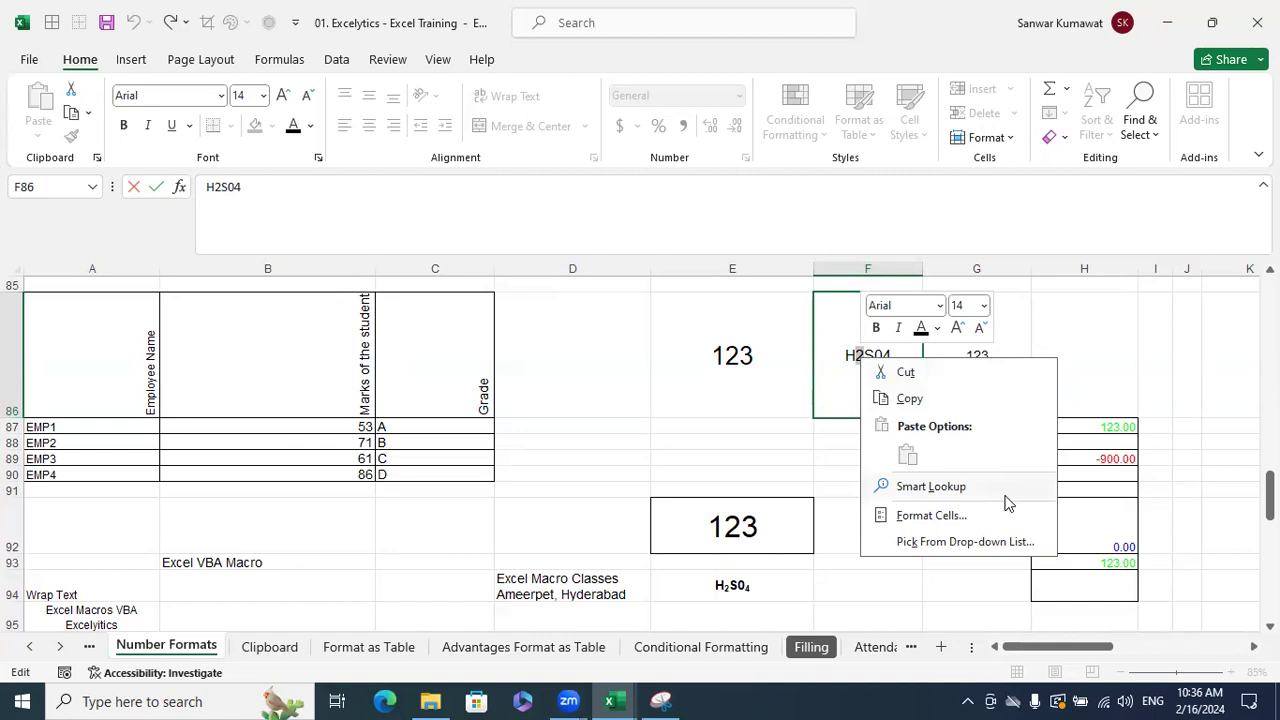
pyautogui.click(931, 515)
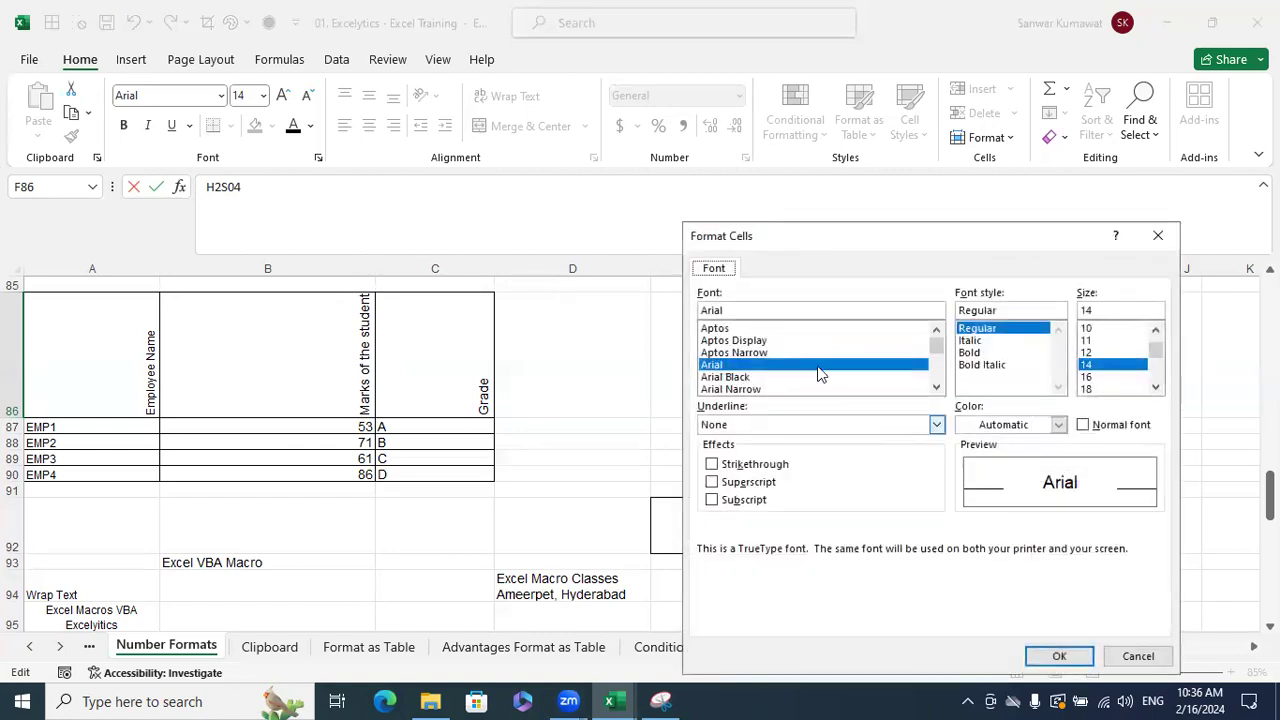
pyautogui.moveTo(840, 236); pyautogui.dragTo(755, 191)
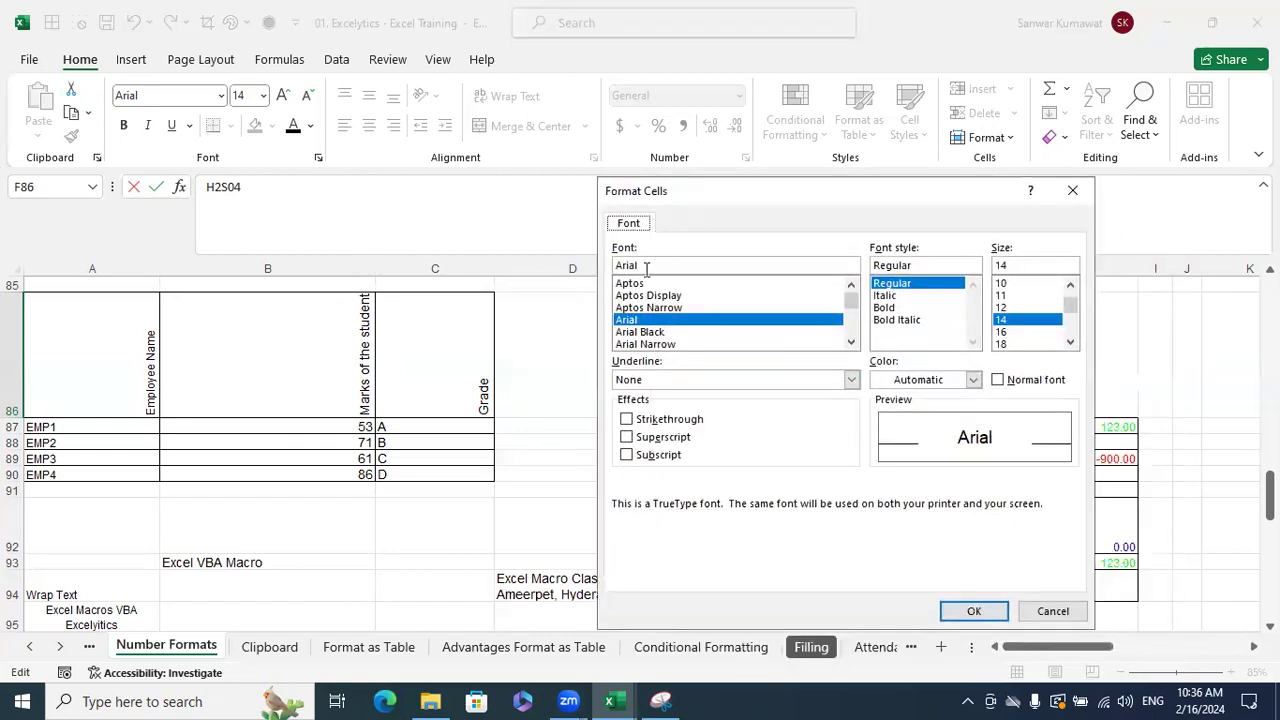
pyautogui.click(655, 455)
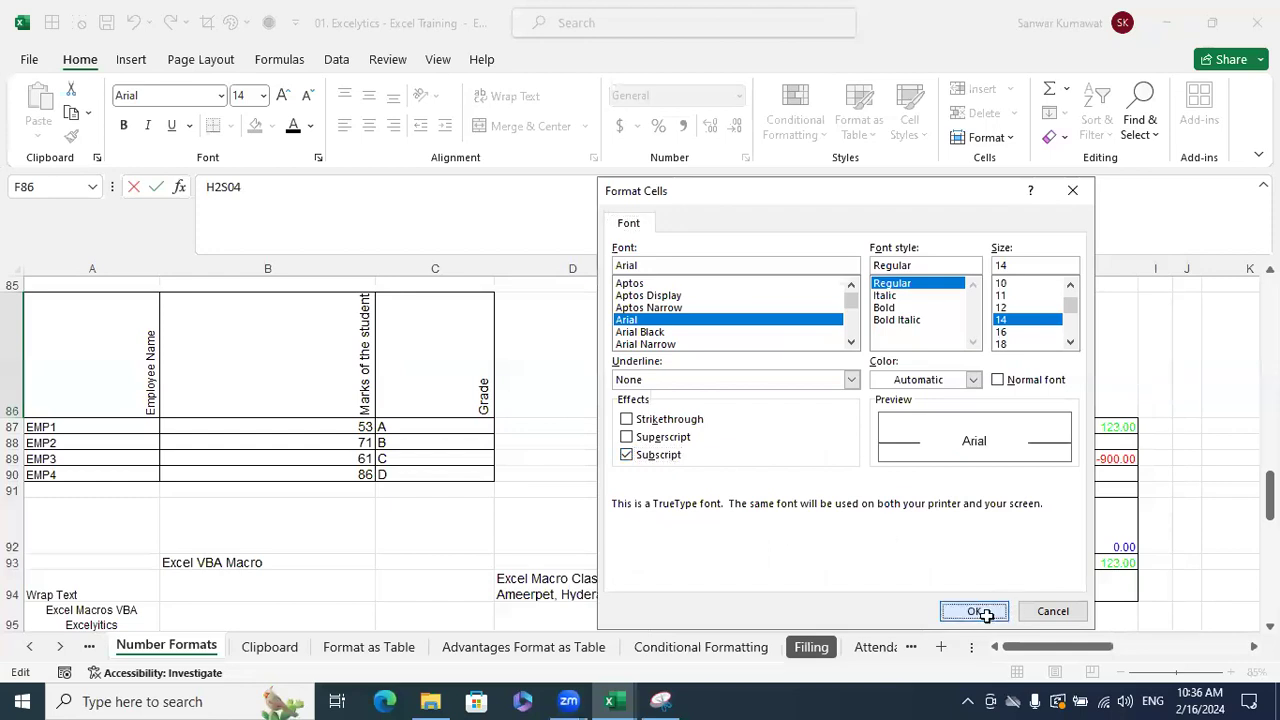
pyautogui.click(985, 614)
pyautogui.click(1103, 357)
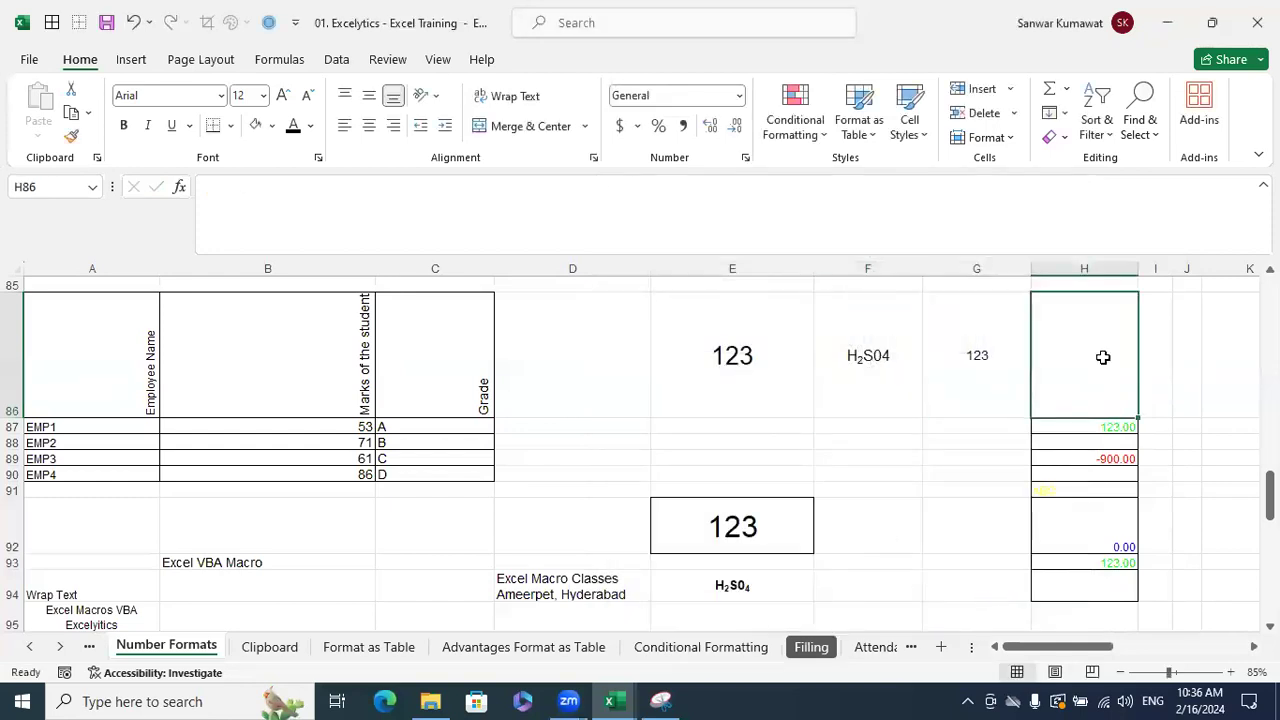
# - Make the final 4 in H2S04 subscript as well
pyautogui.doubleClick(897, 357)
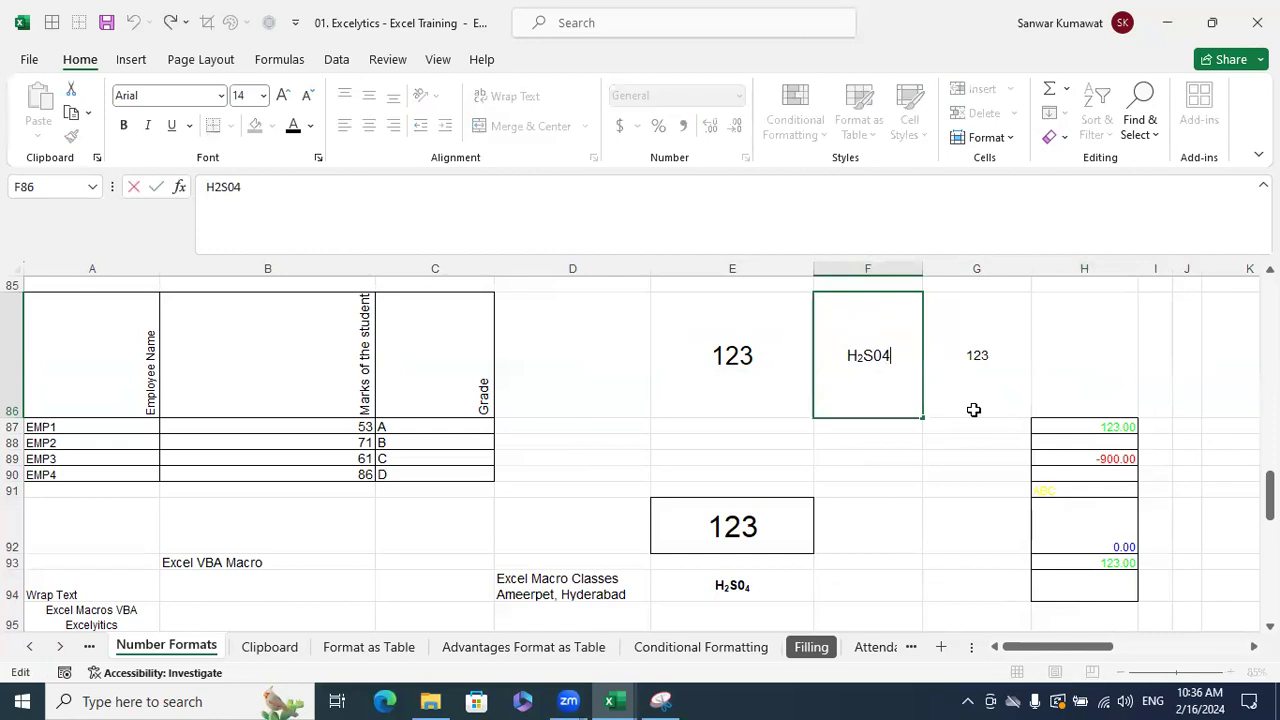
pyautogui.hotkey('shift', 'Left')
pyautogui.hotkey('ctrl', '1')
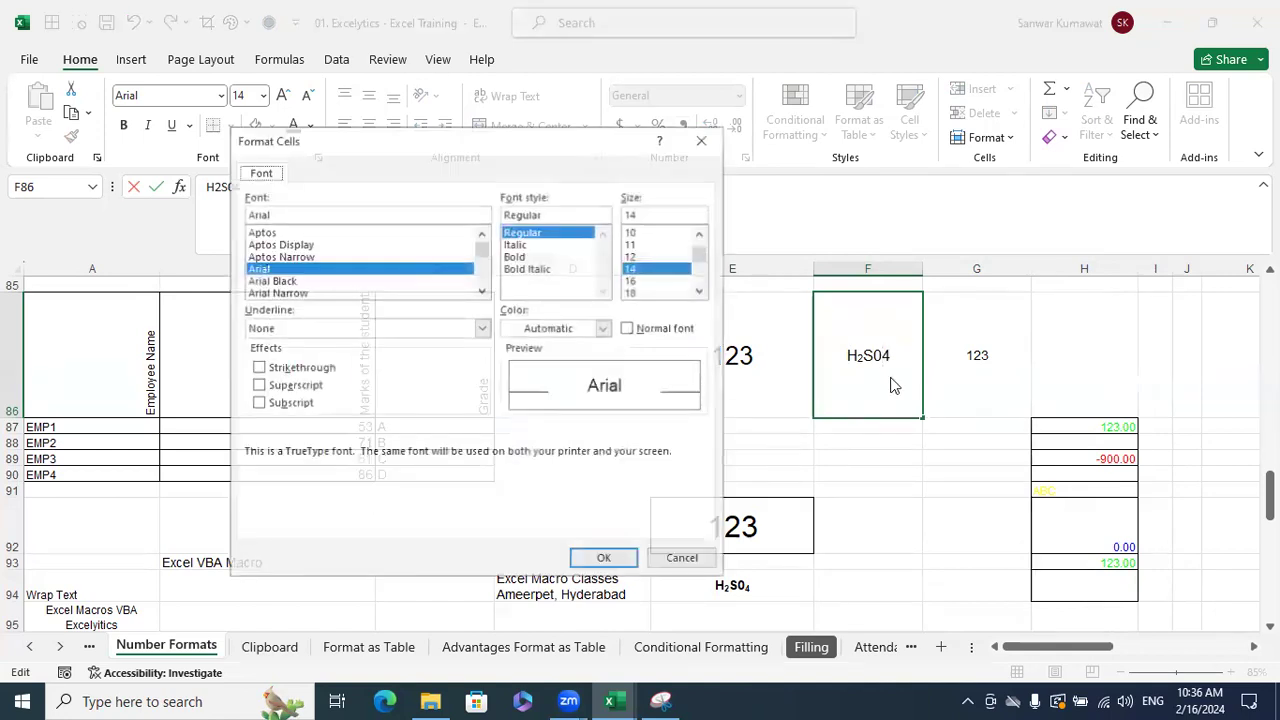
pyautogui.click(309, 403)
pyautogui.click(872, 475)
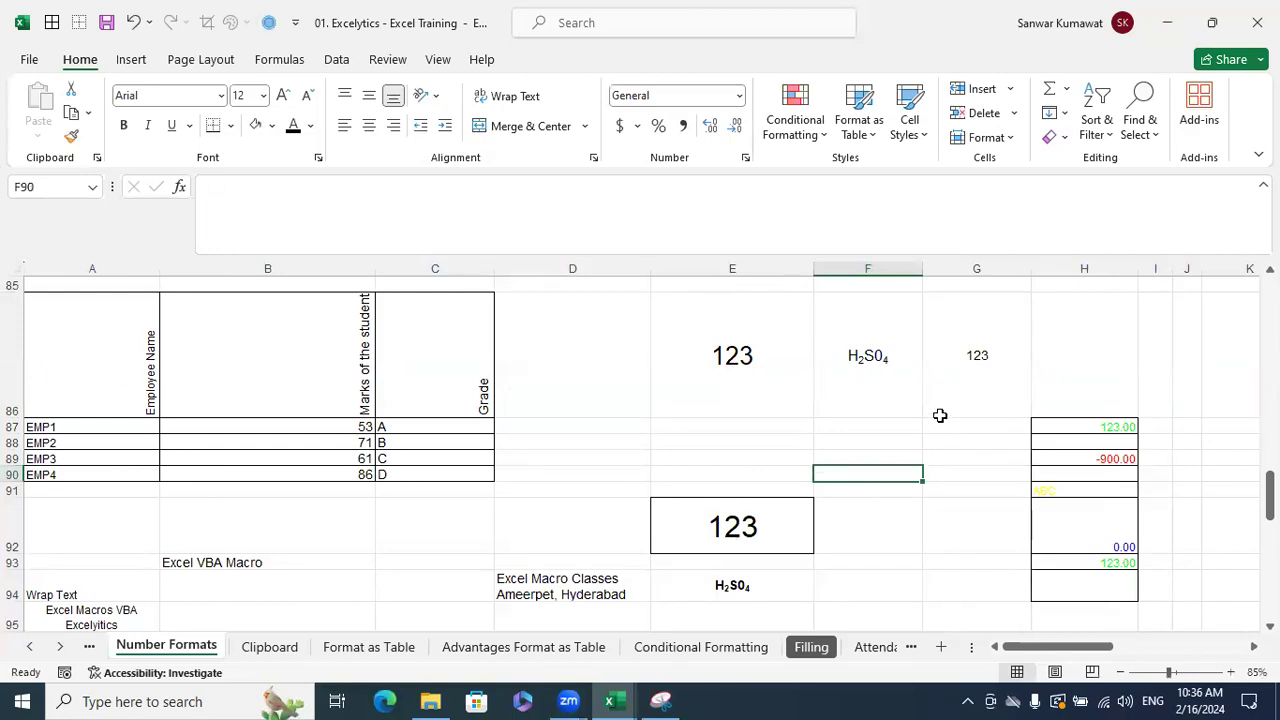
pyautogui.doubleClick(1074, 357)
# - Enter 22 in H86 and format it as superscript
pyautogui.write('22')
pyautogui.click(1208, 404)
pyautogui.doubleClick(1133, 398)
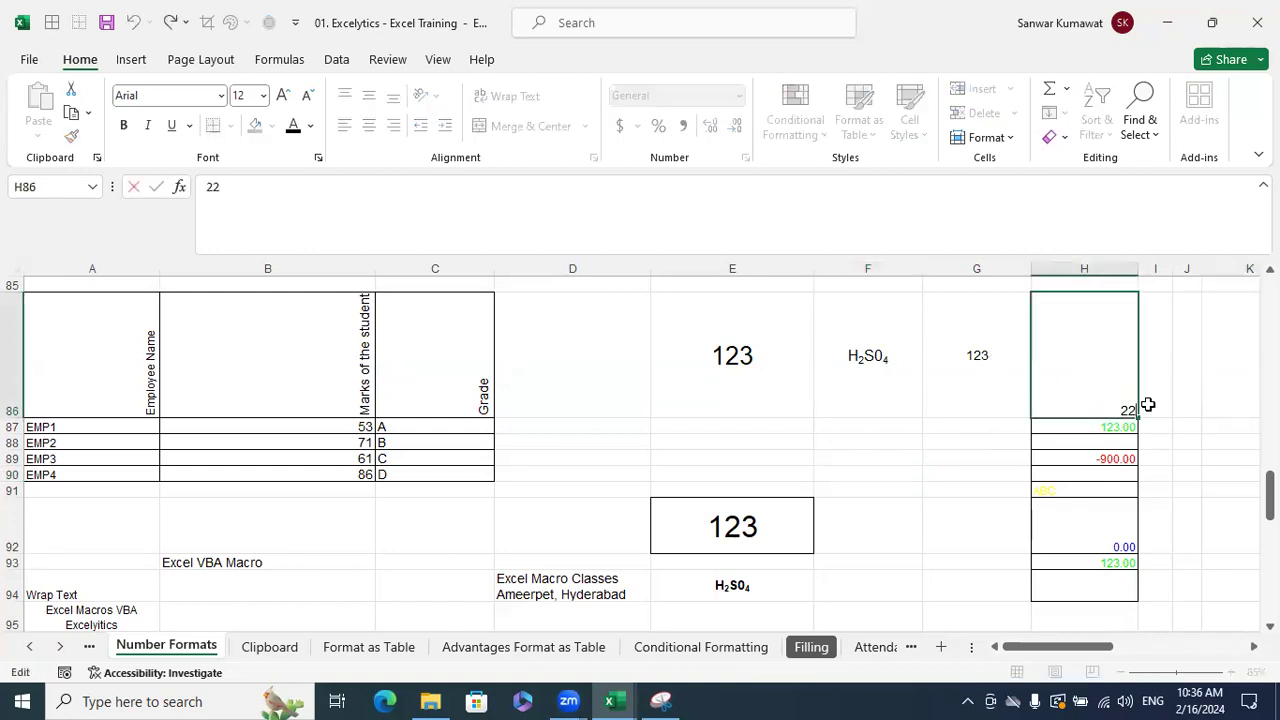
pyautogui.hotkey('ctrl', '1')
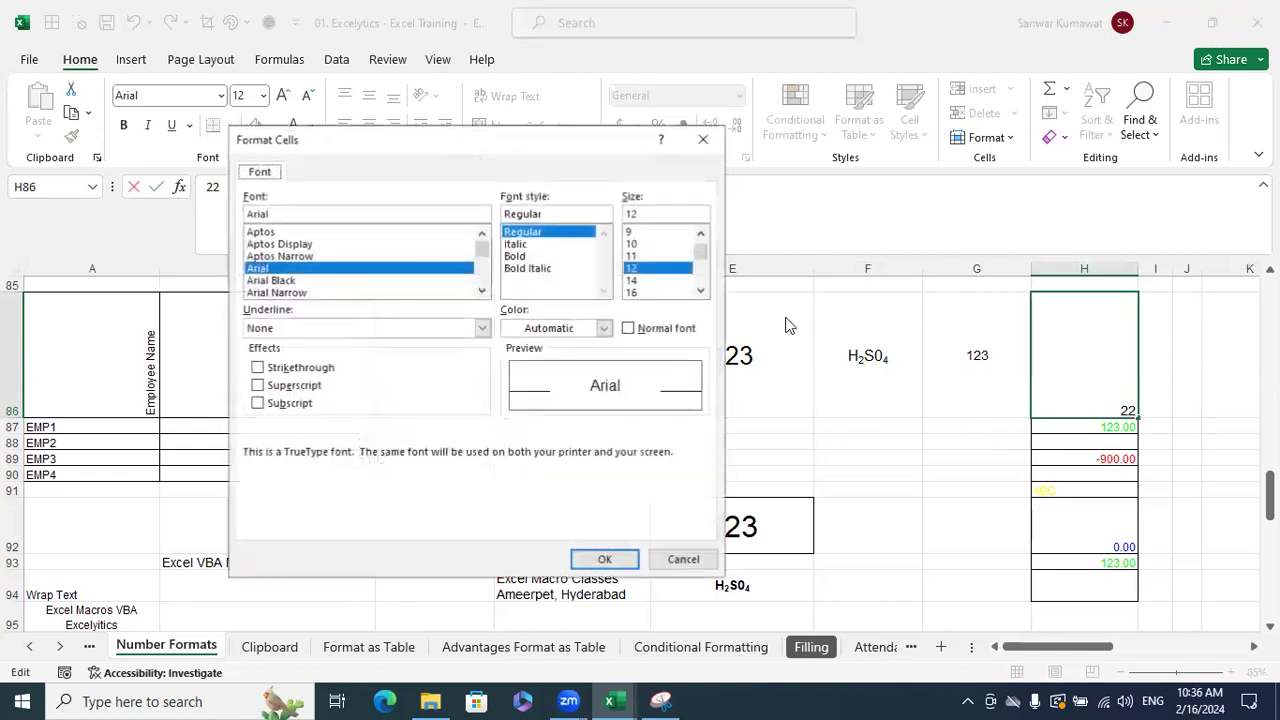
pyautogui.click(300, 386)
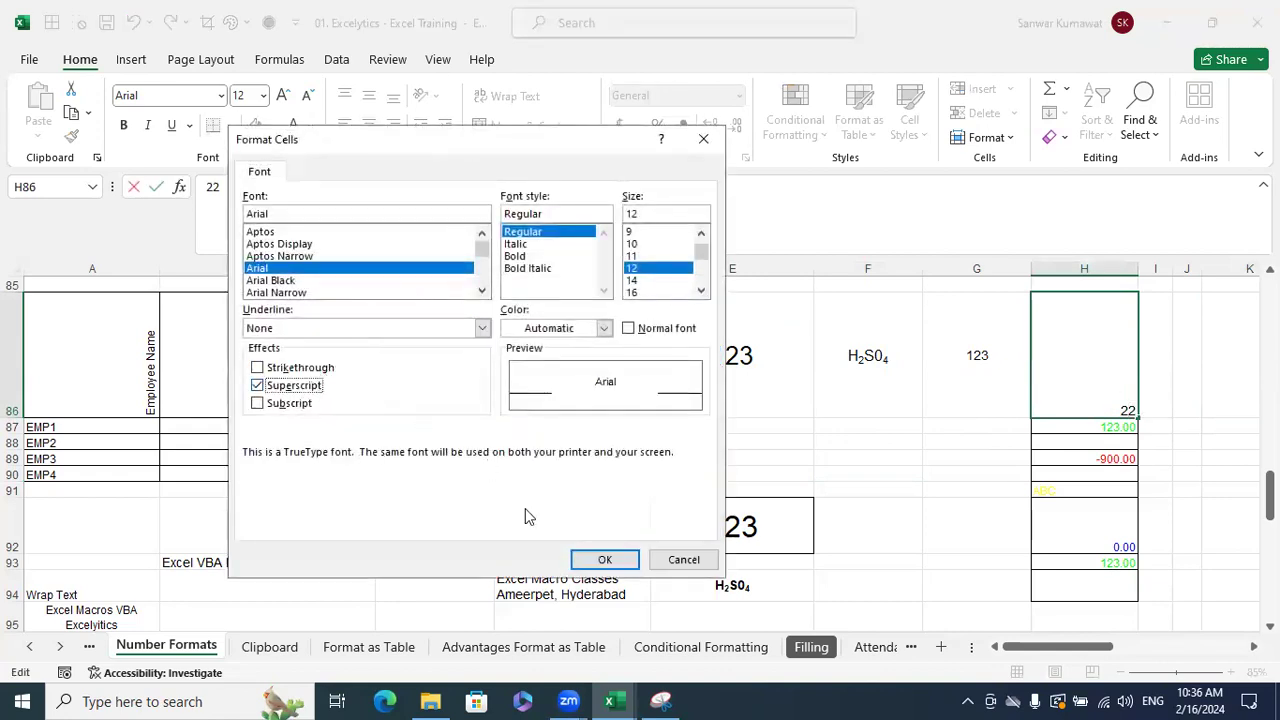
pyautogui.click(605, 559)
pyautogui.click(1190, 394)
pyautogui.click(1214, 500)
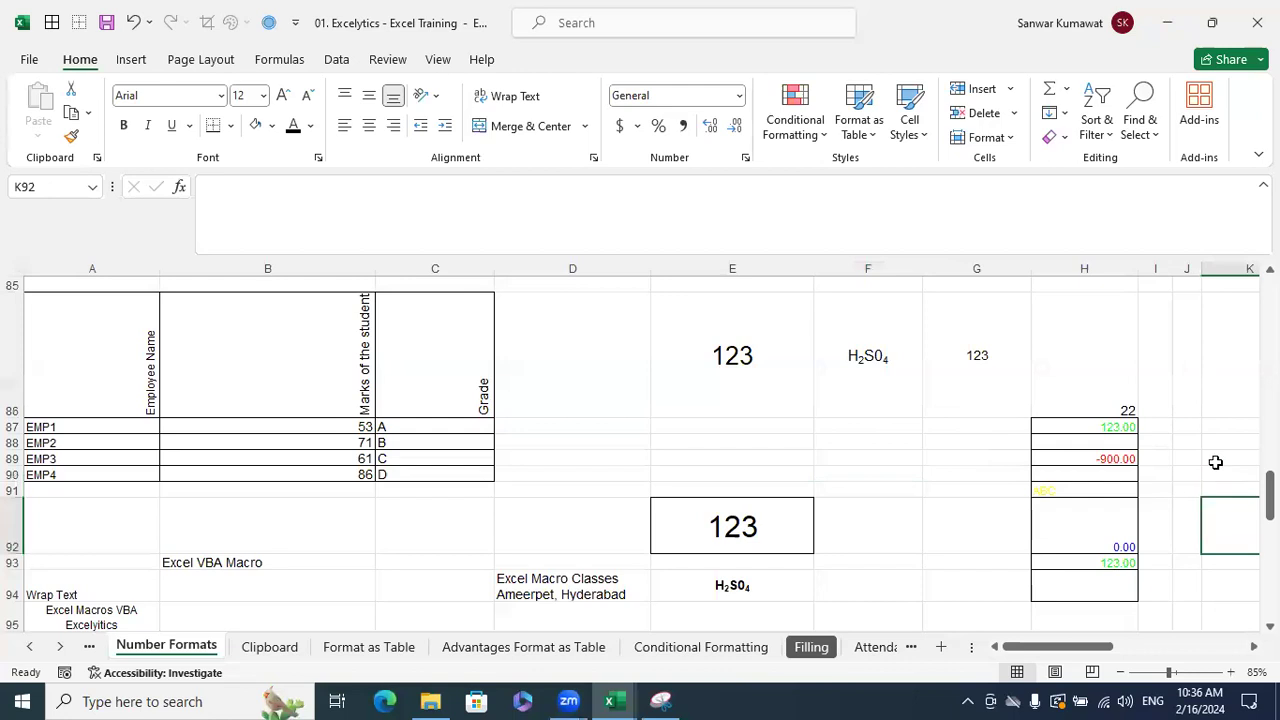
pyautogui.click(1104, 390)
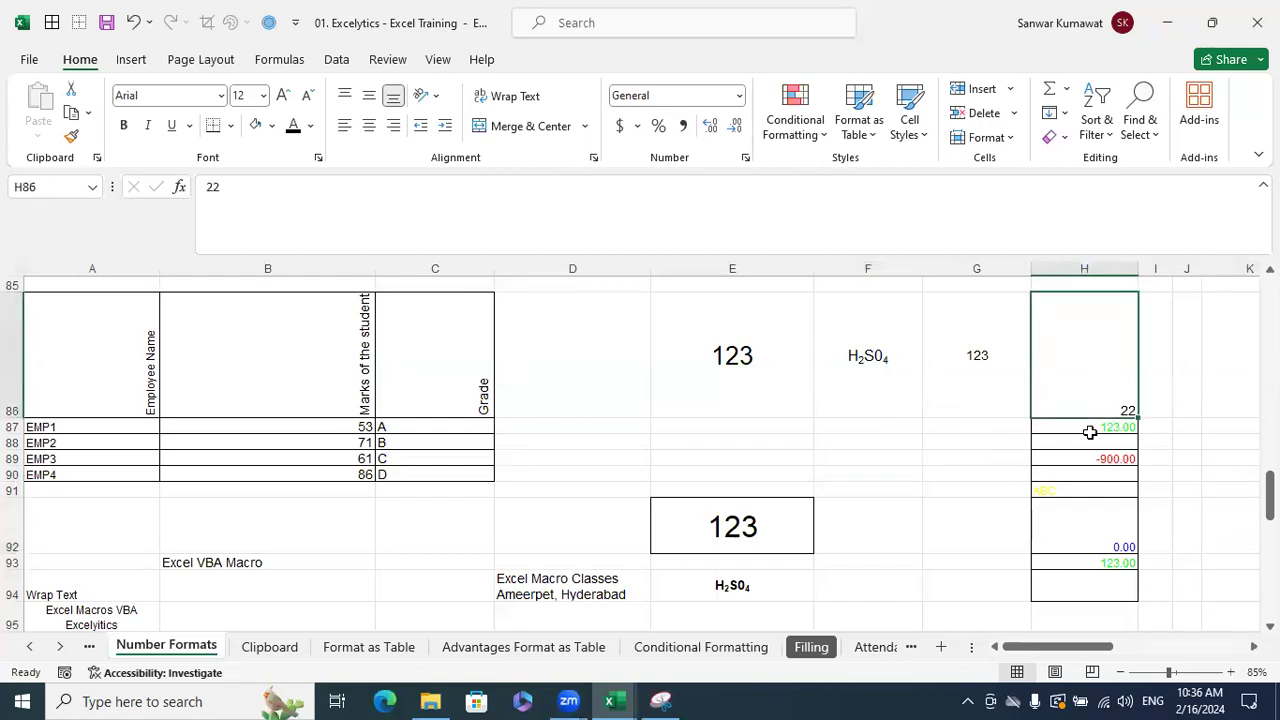
# - Change the final 4 of H2S04 in F86 from subscript to superscript
pyautogui.doubleClick(907, 355)
pyautogui.hotkey('shift', 'Left')
pyautogui.hotkey('ctrl', '1')
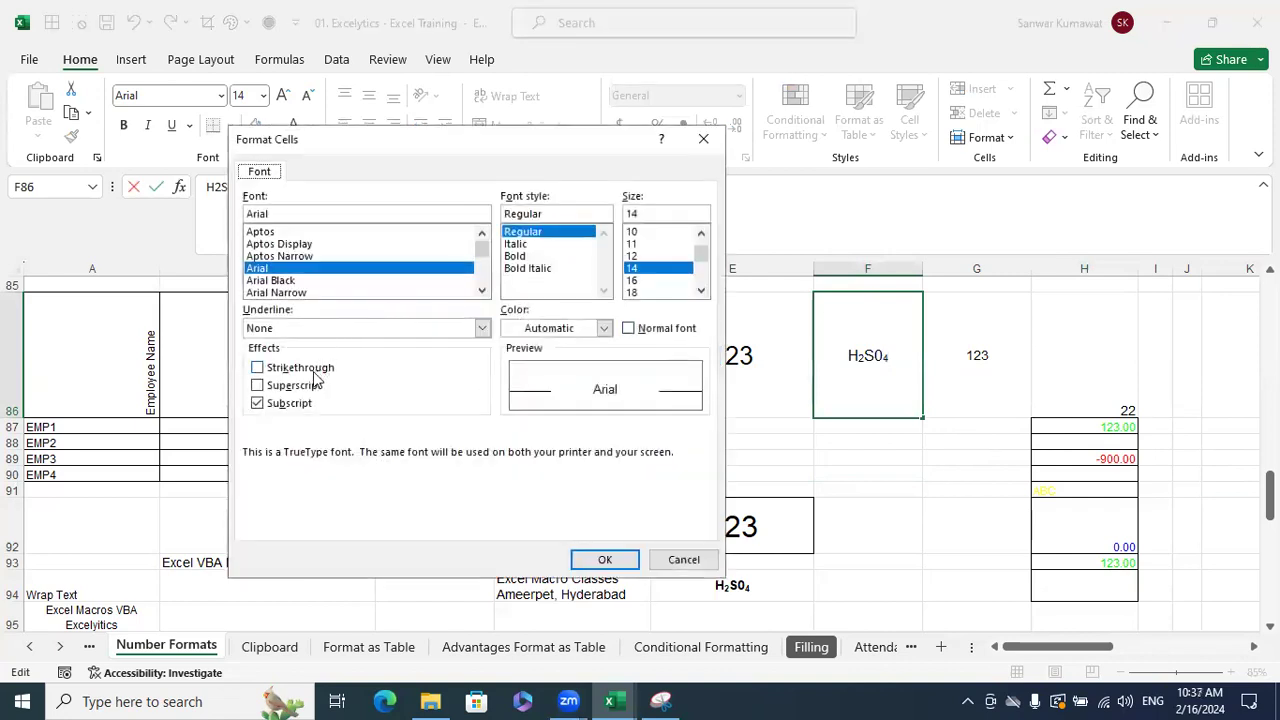
pyautogui.click(295, 386)
pyautogui.click(604, 559)
pyautogui.click(945, 494)
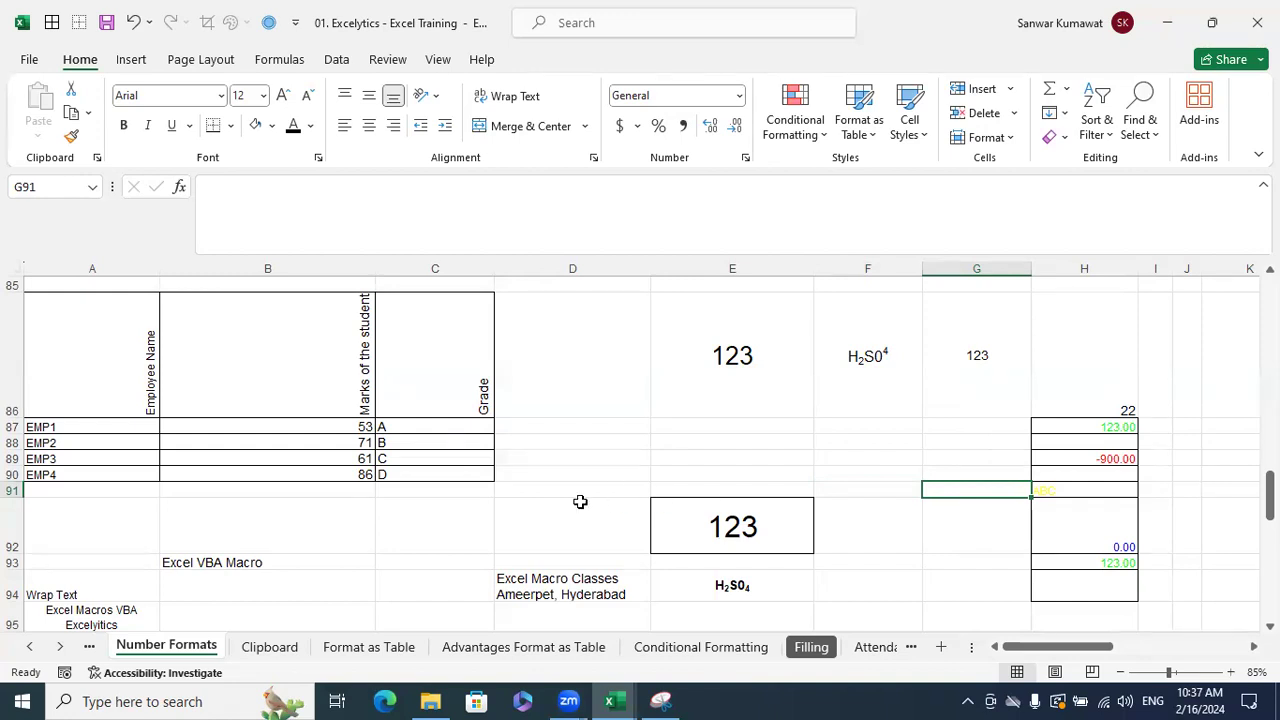
pyautogui.scroll(-3, 449, 434)
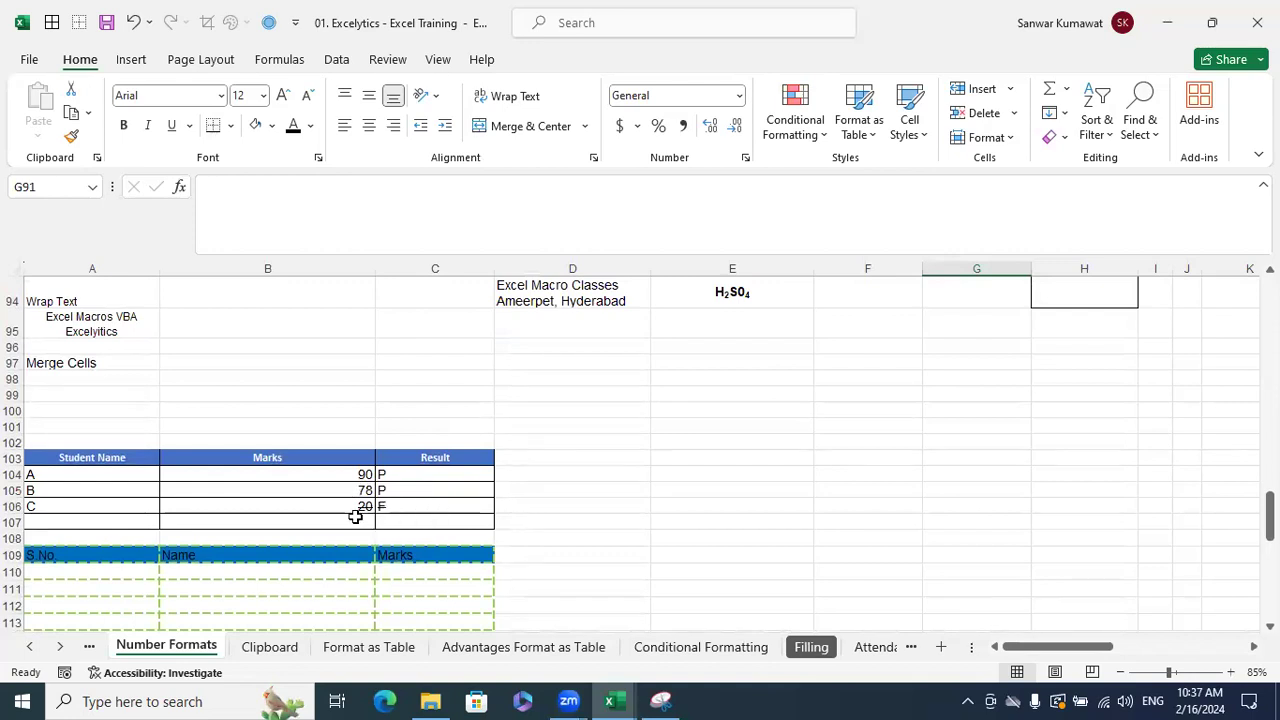
pyautogui.moveTo(349, 505); pyautogui.dragTo(420, 503)
pyautogui.click(618, 507)
pyautogui.write('20')
pyautogui.press('Tab')
pyautogui.write('F')
pyautogui.press('Return')
pyautogui.moveTo(634, 504); pyautogui.dragTo(667, 507)
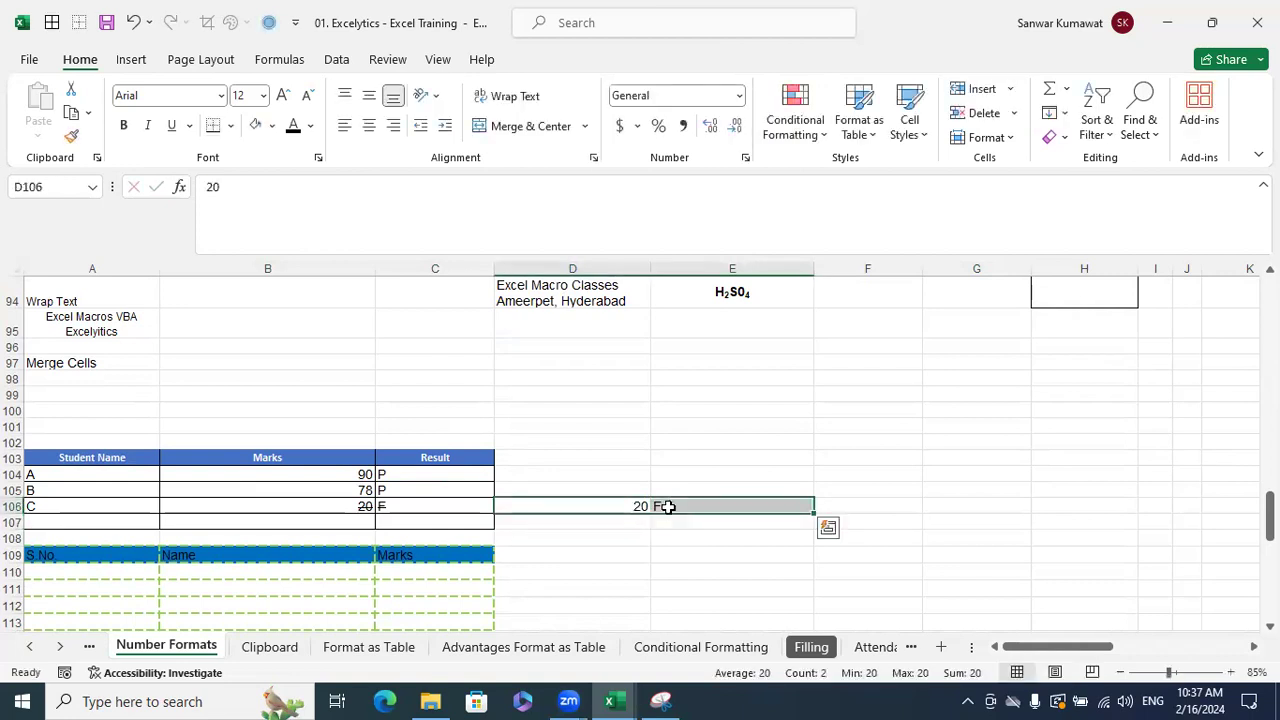
pyautogui.hotkey('ctrl', '1')
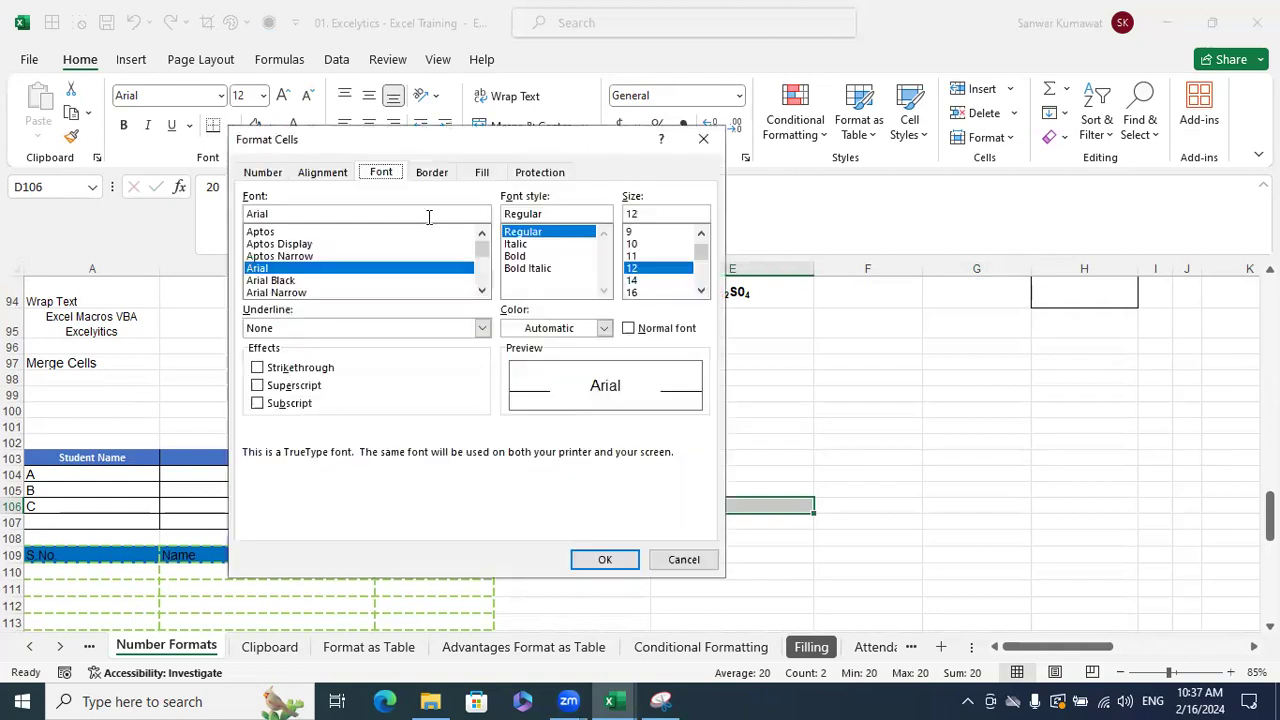
pyautogui.click(300, 367)
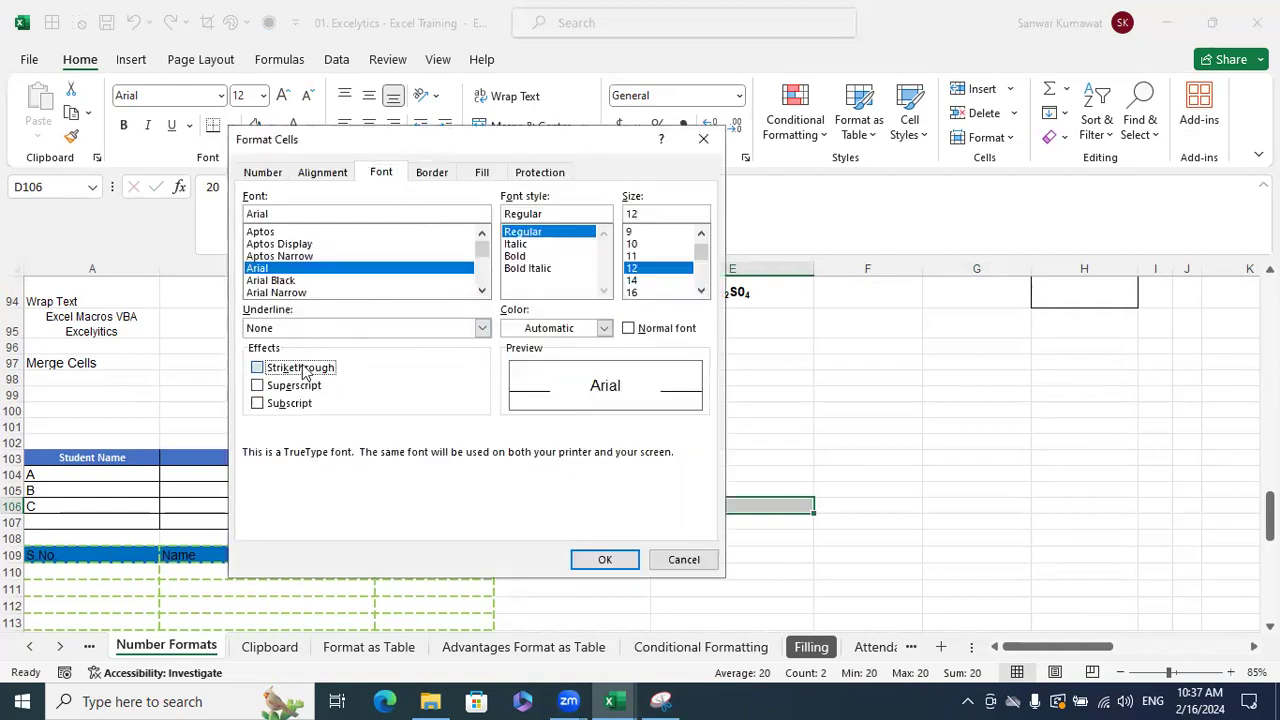
pyautogui.click(601, 557)
pyautogui.click(966, 537)
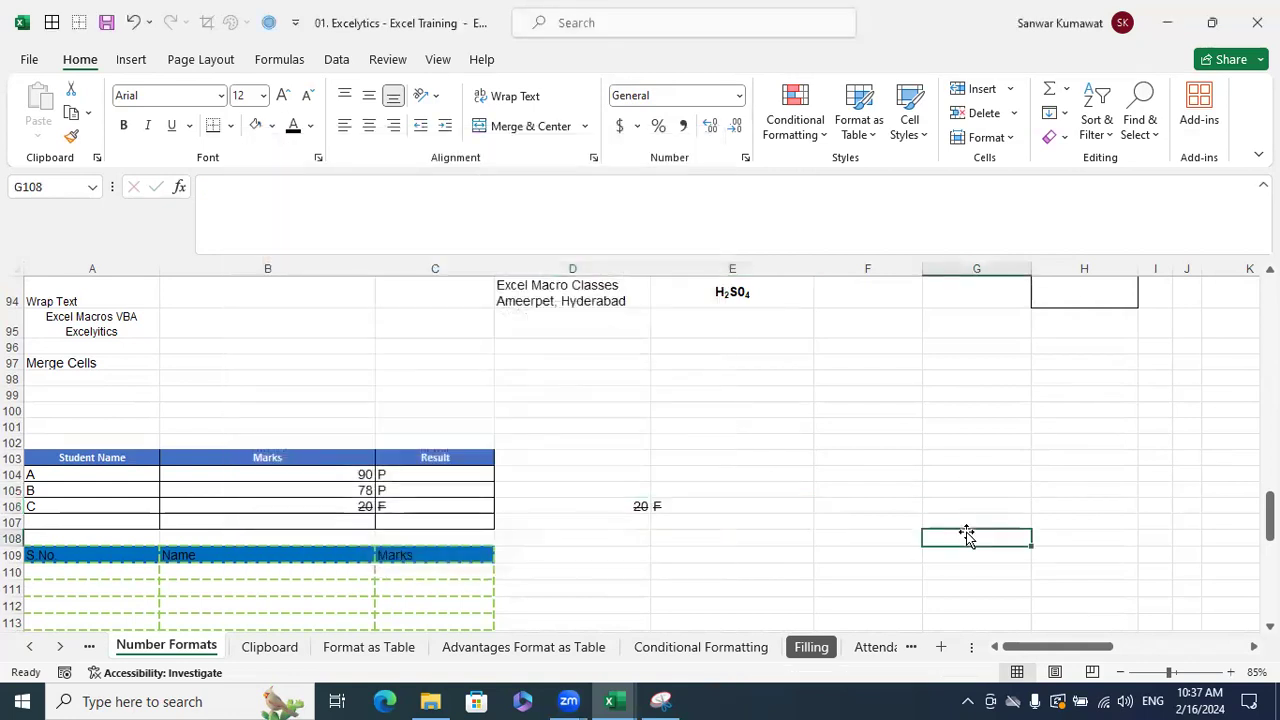
pyautogui.click(835, 455)
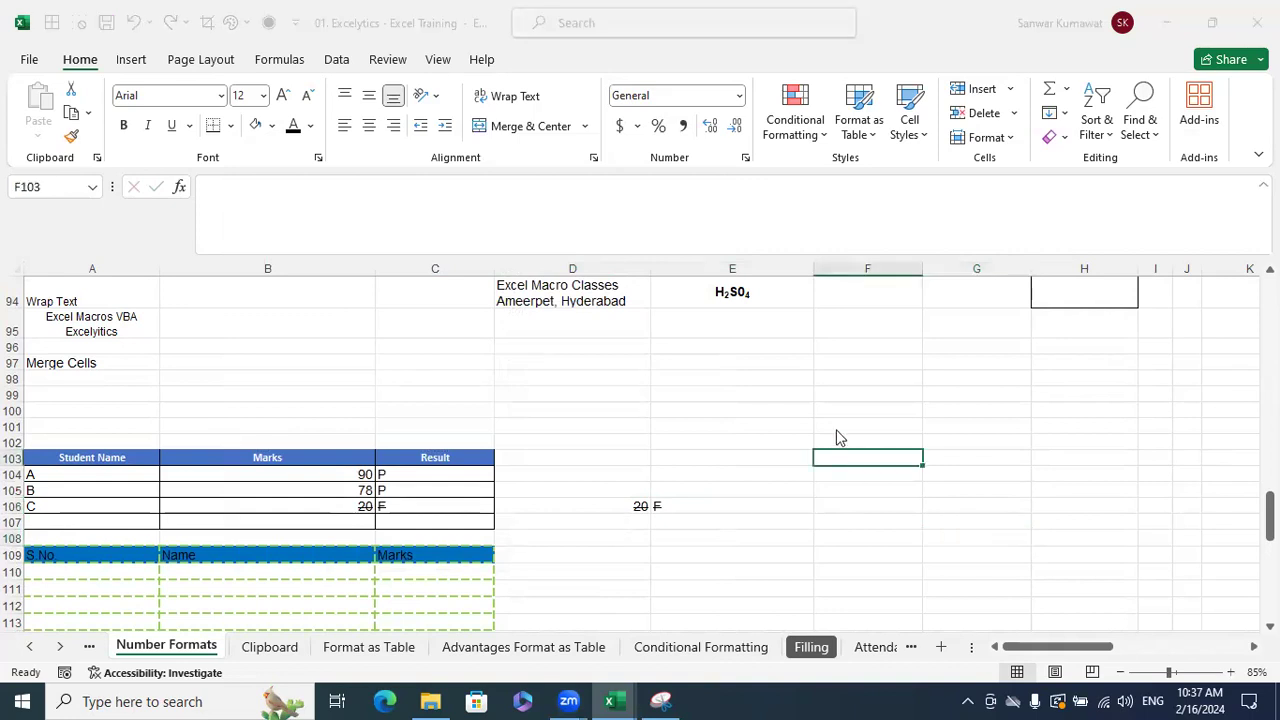
pyautogui.hotkey('ctrl', '1')
pyautogui.click(322, 173)
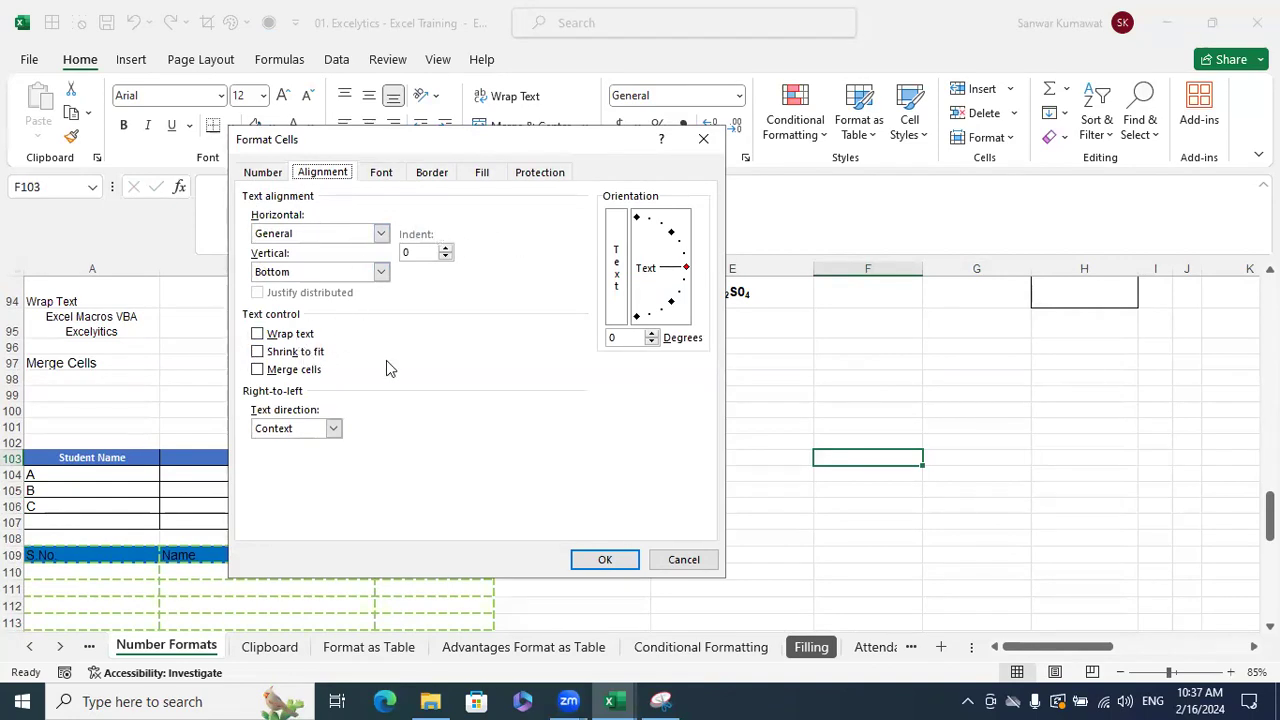
pyautogui.click(684, 561)
pyautogui.press('Down')
pyautogui.press('Down')
pyautogui.press('Down')
pyautogui.scroll(1, 728, 415)
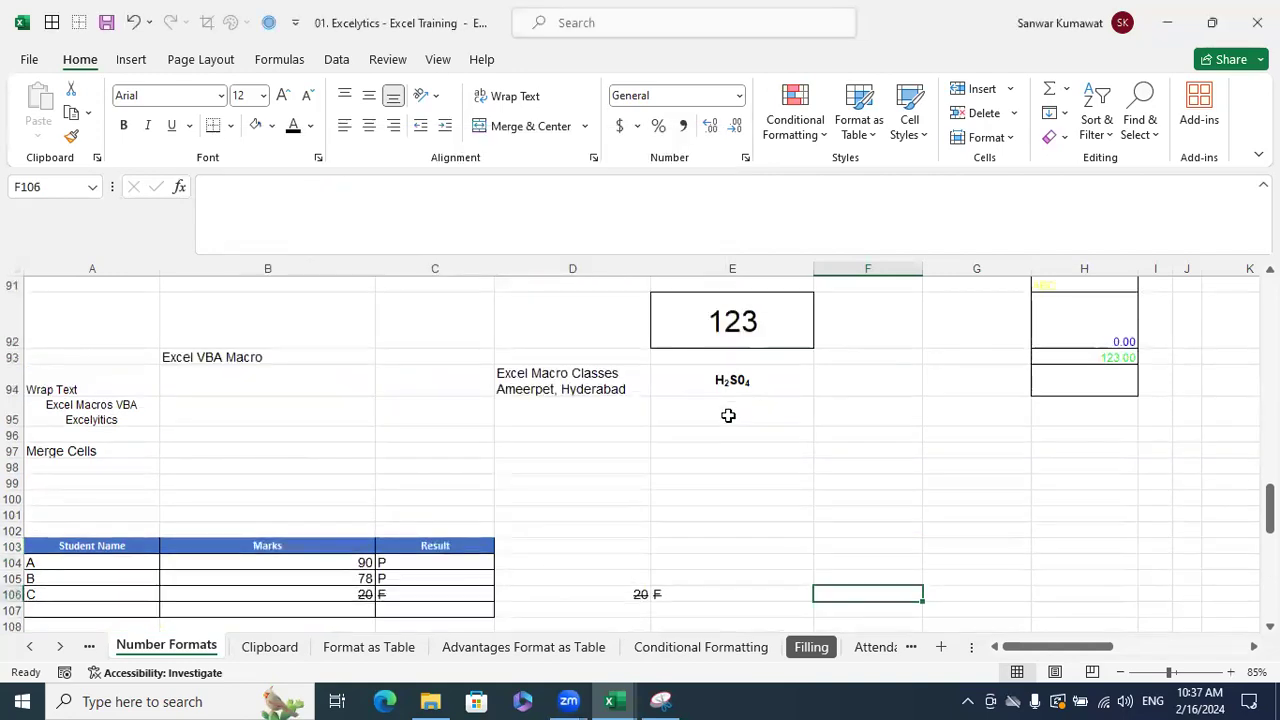
pyautogui.scroll(2, 728, 415)
pyautogui.scroll(-3, 728, 417)
# - Narrow column F and start F96's text with the word 'Excel'
pyautogui.click(625, 349)
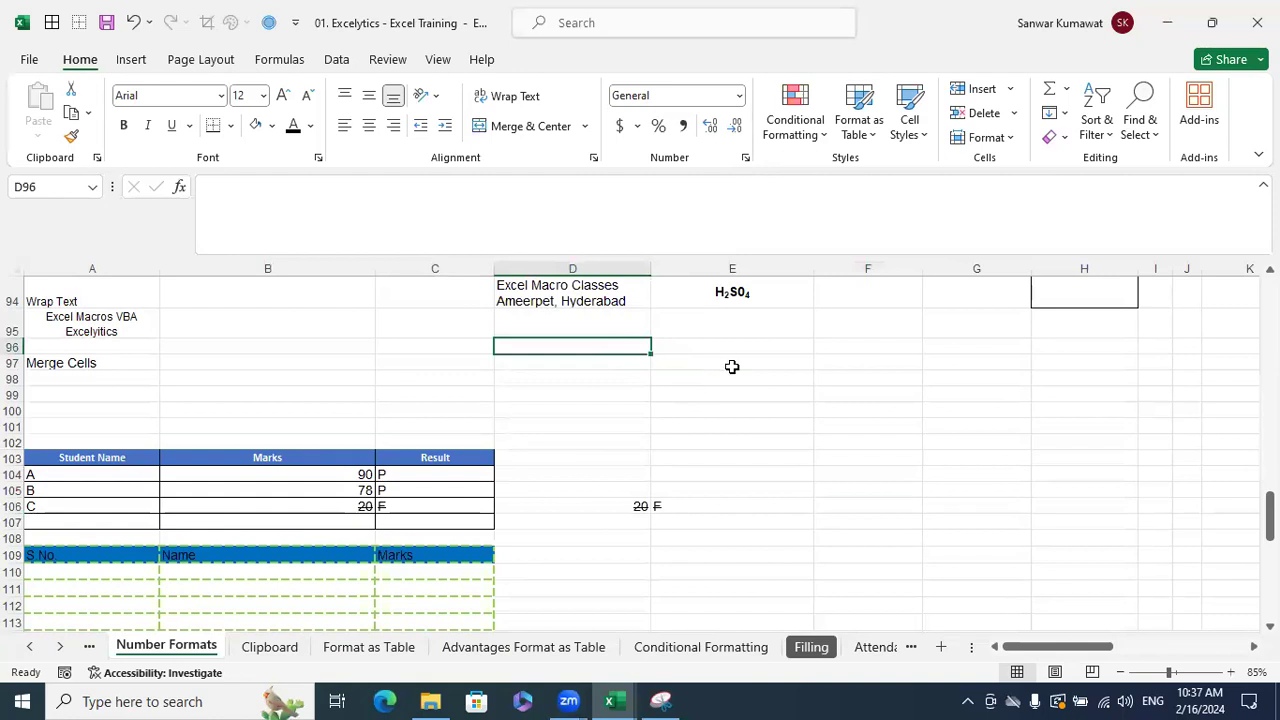
pyautogui.moveTo(920, 269); pyautogui.dragTo(862, 270)
pyautogui.click(842, 342)
pyautogui.write('Exce')
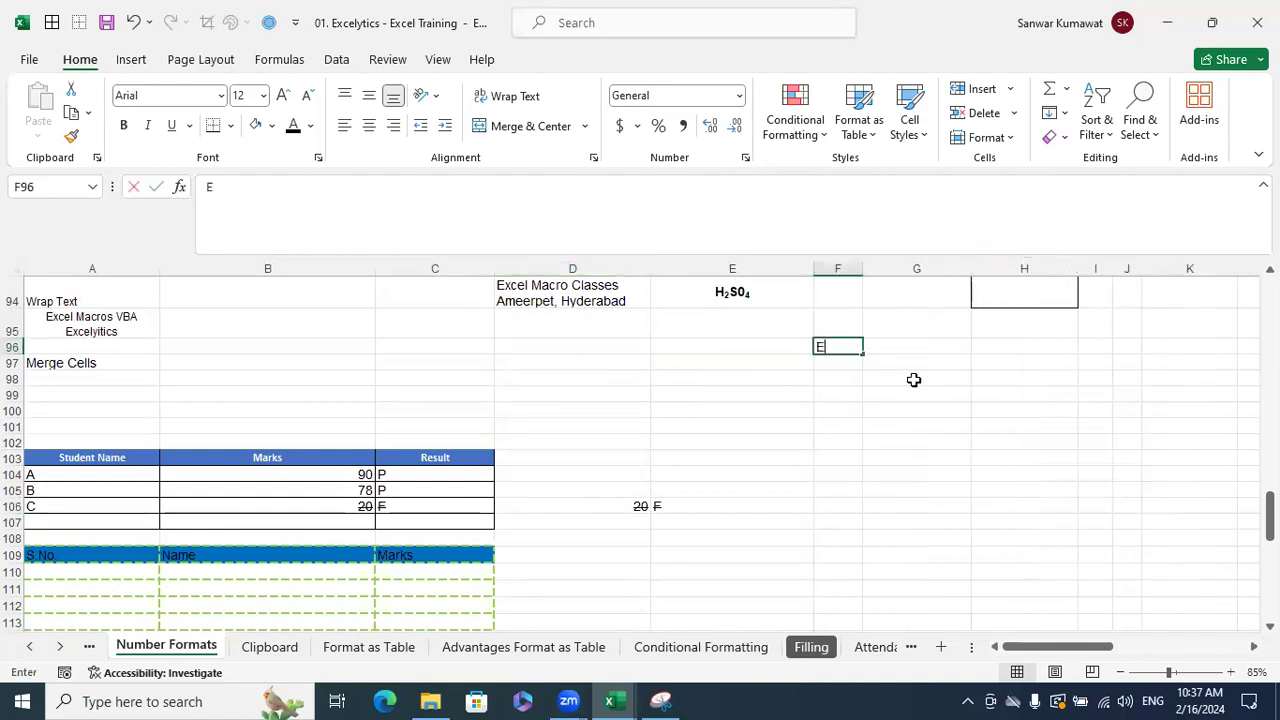
pyautogui.press('Up')
pyautogui.press('F2')
pyautogui.write('l')
pyautogui.hotkey('ctrl', 'Return')
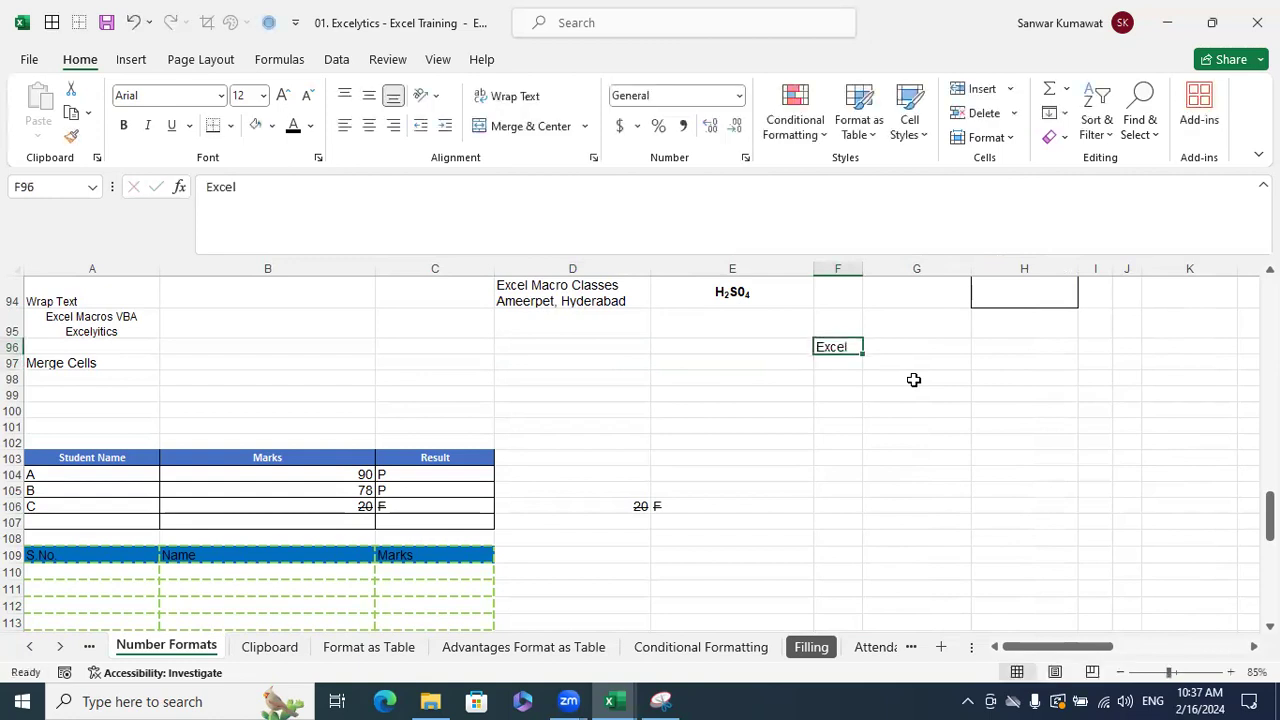
# - Extend F96's text to 'Excel VBA Macros', spilling into column G
pyautogui.press('F2')
pyautogui.write('VBA')
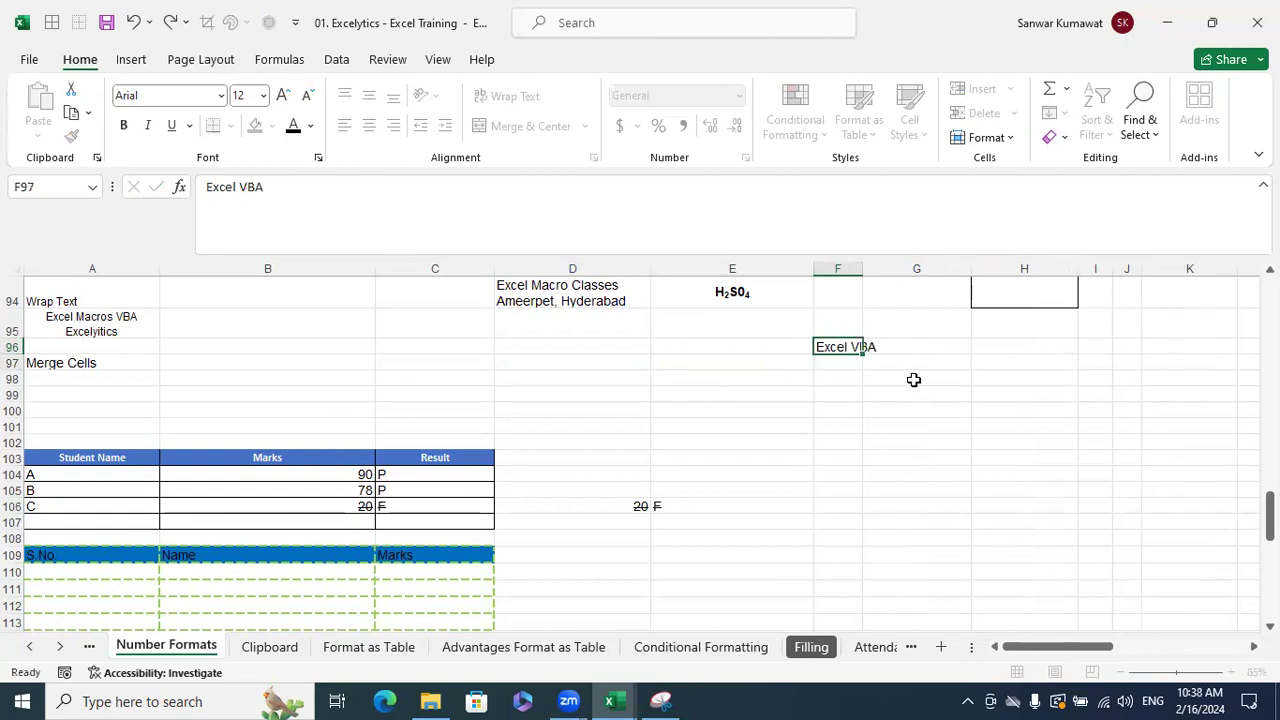
pyautogui.press('Return')
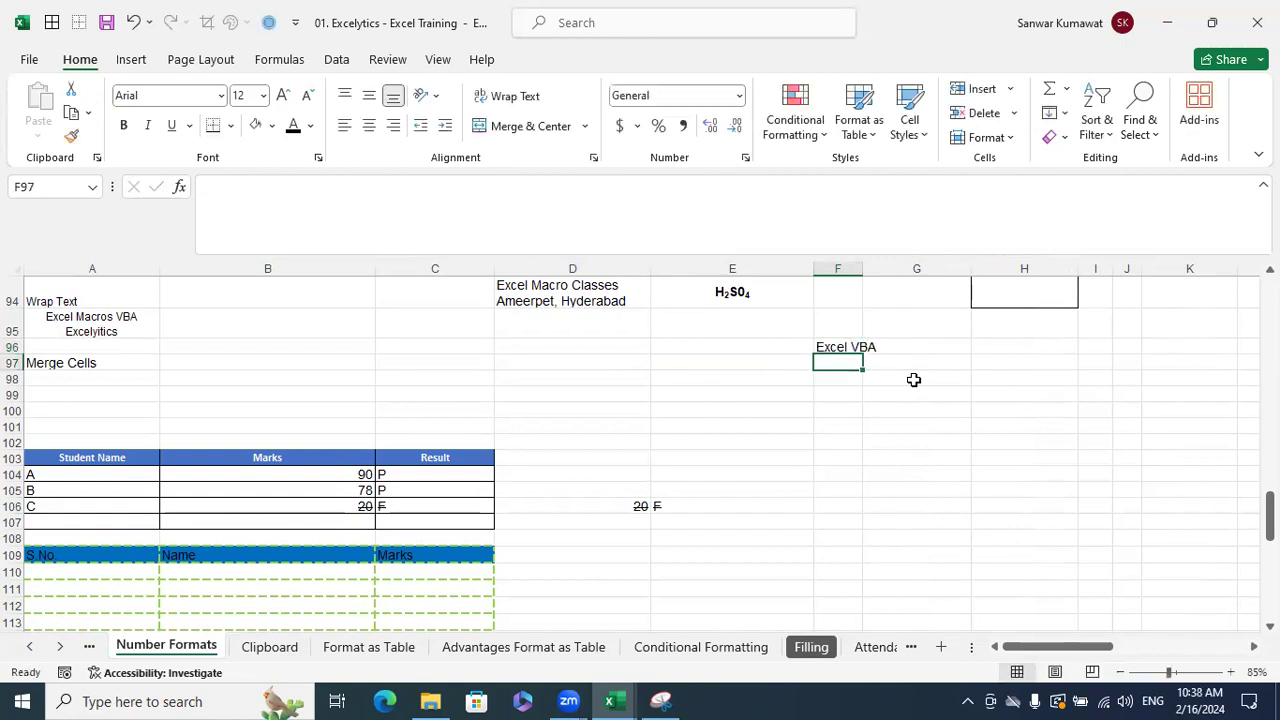
pyautogui.press('Up')
pyautogui.press('F2')
pyautogui.write('Macros')
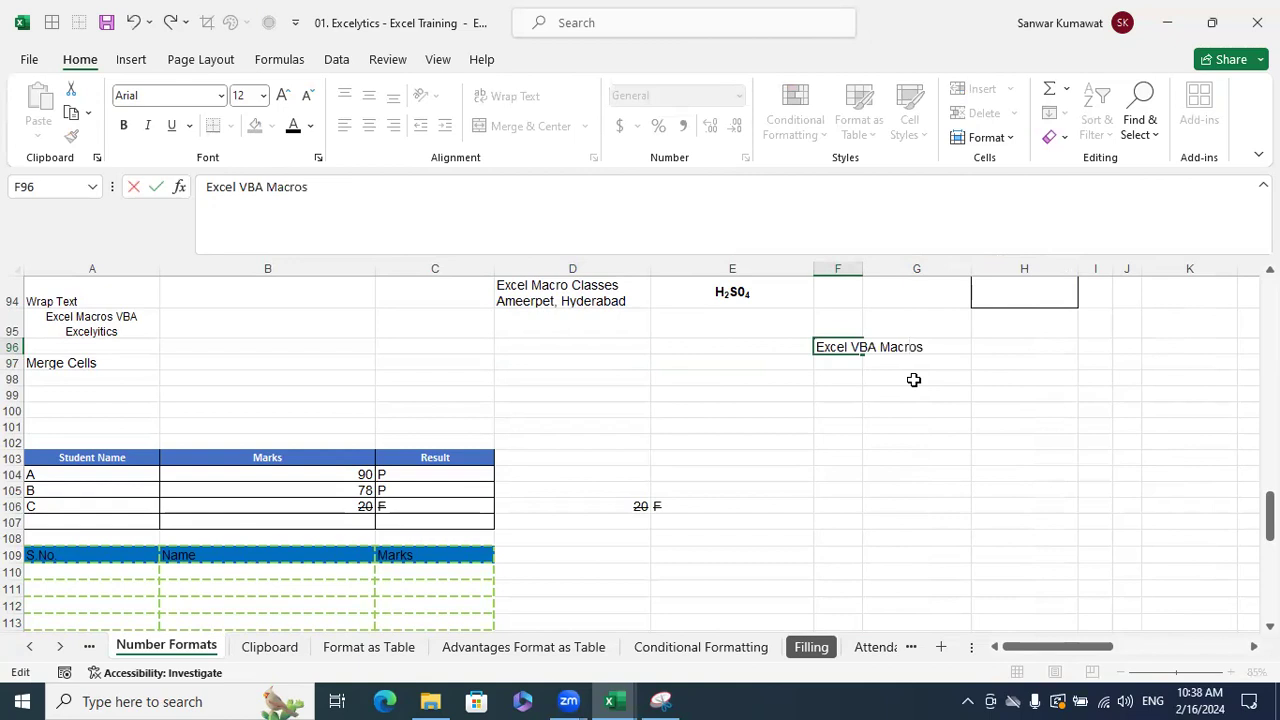
pyautogui.press('Return')
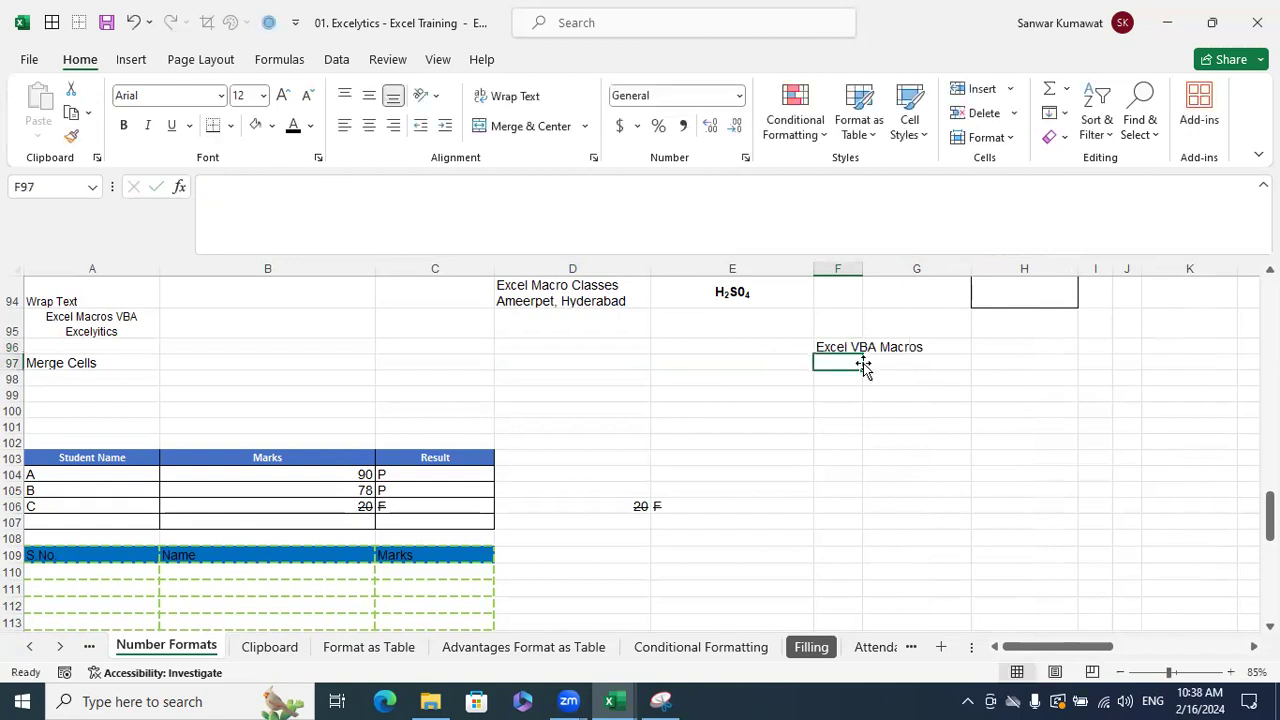
pyautogui.click(846, 347)
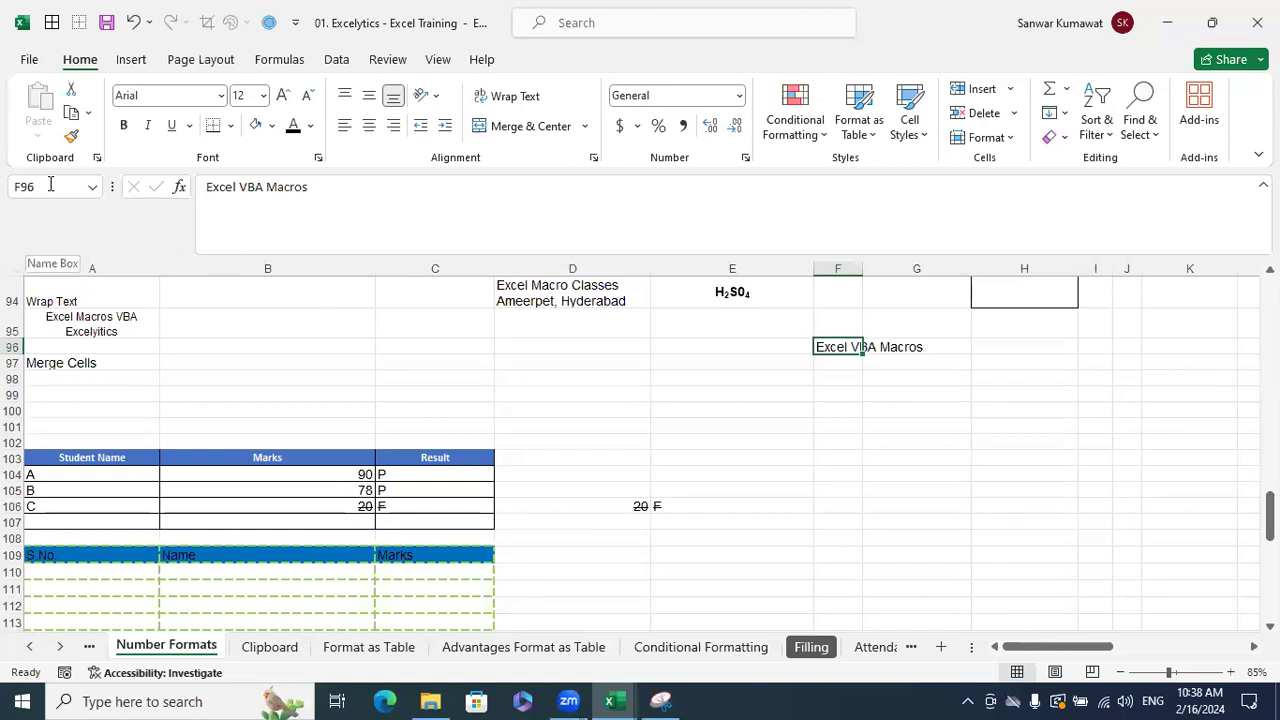
pyautogui.click(892, 398)
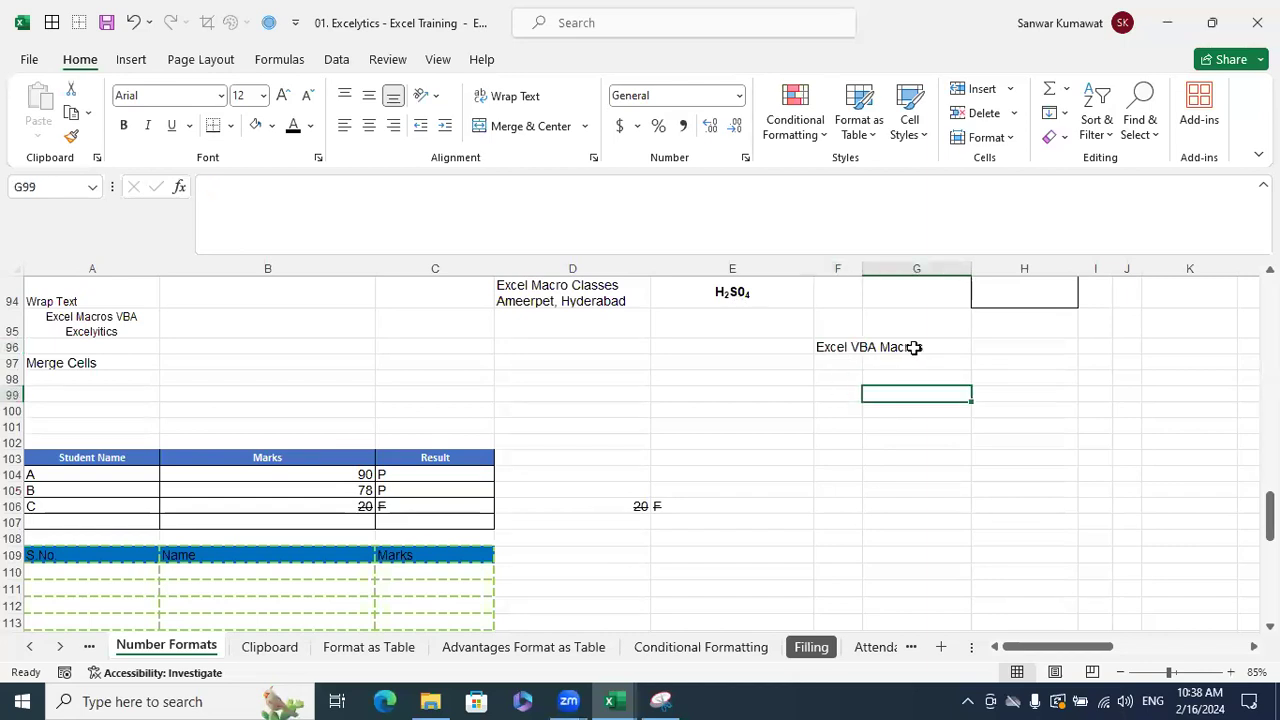
pyautogui.click(846, 345)
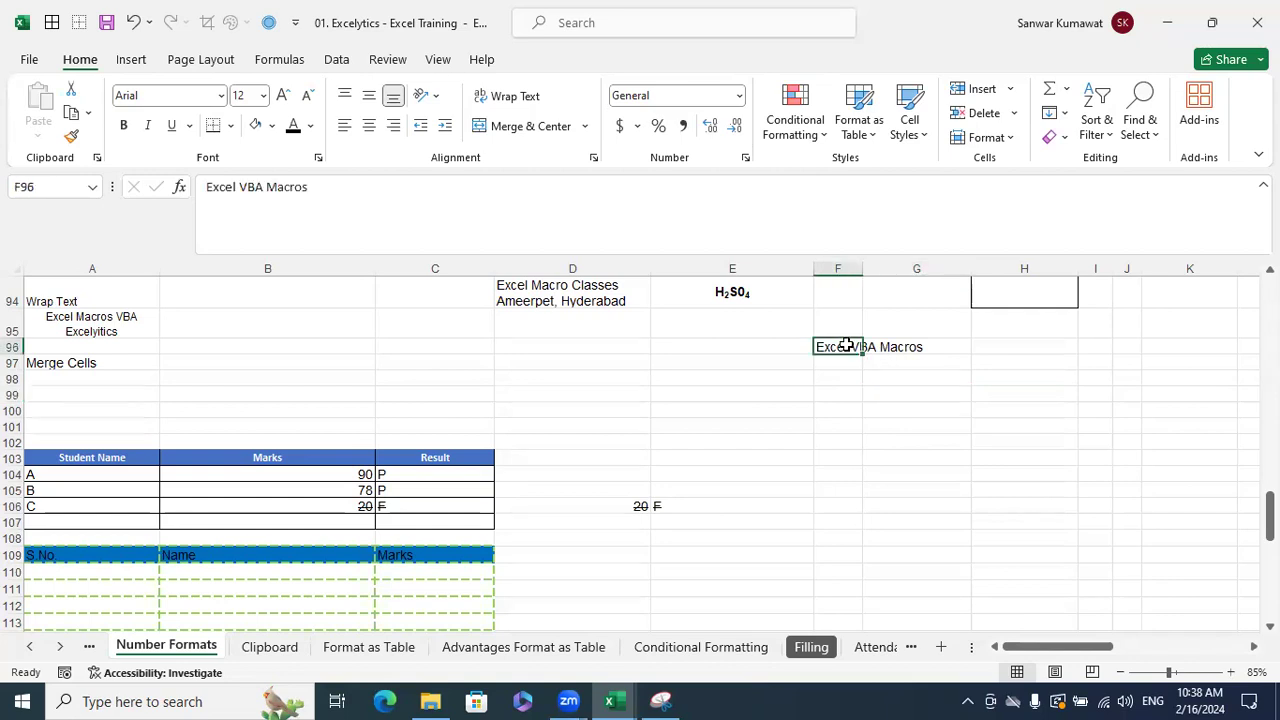
pyautogui.hotkey('ctrl', '1')
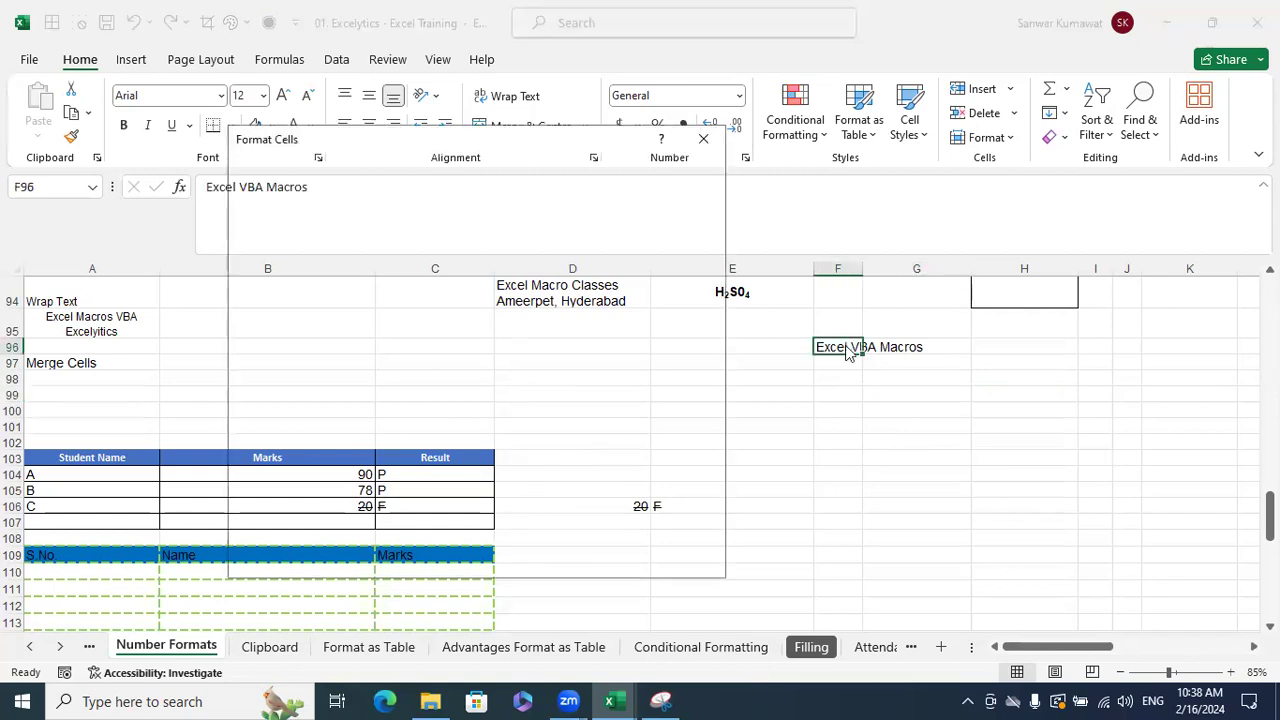
pyautogui.click(704, 138)
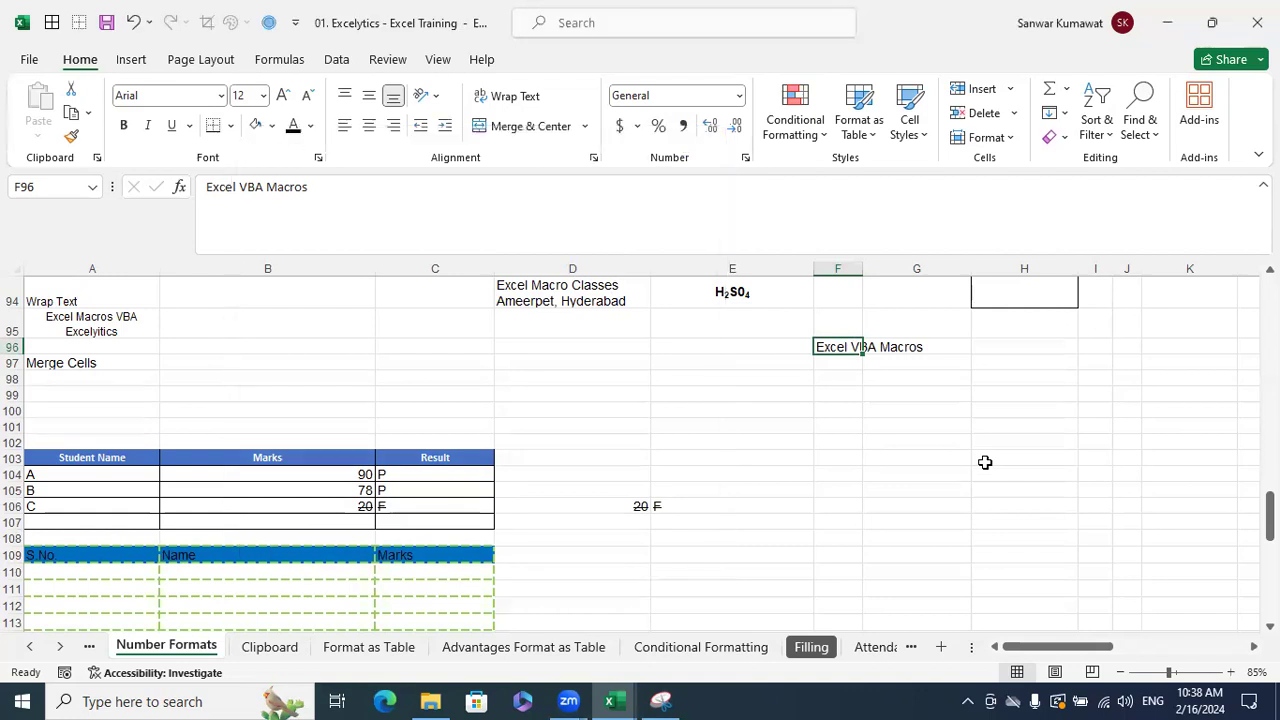
pyautogui.hotkey('ctrl', '1')
pyautogui.click(292, 338)
pyautogui.click(306, 338)
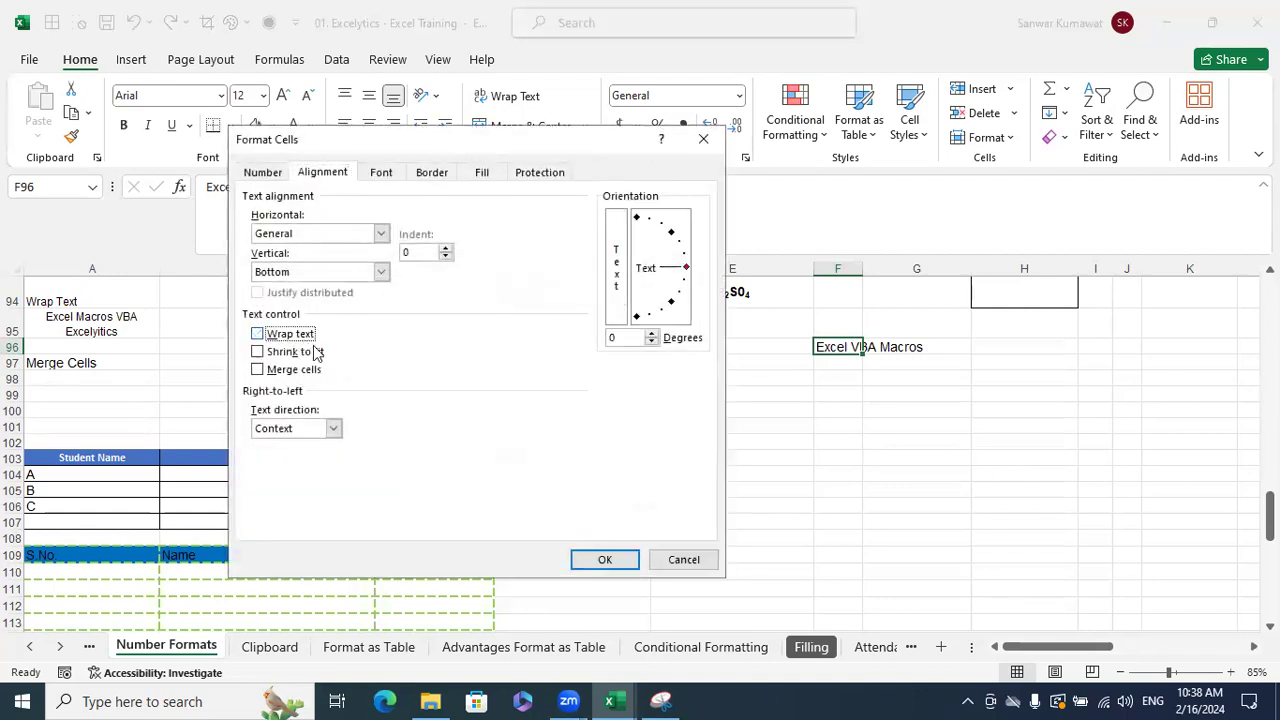
pyautogui.click(683, 559)
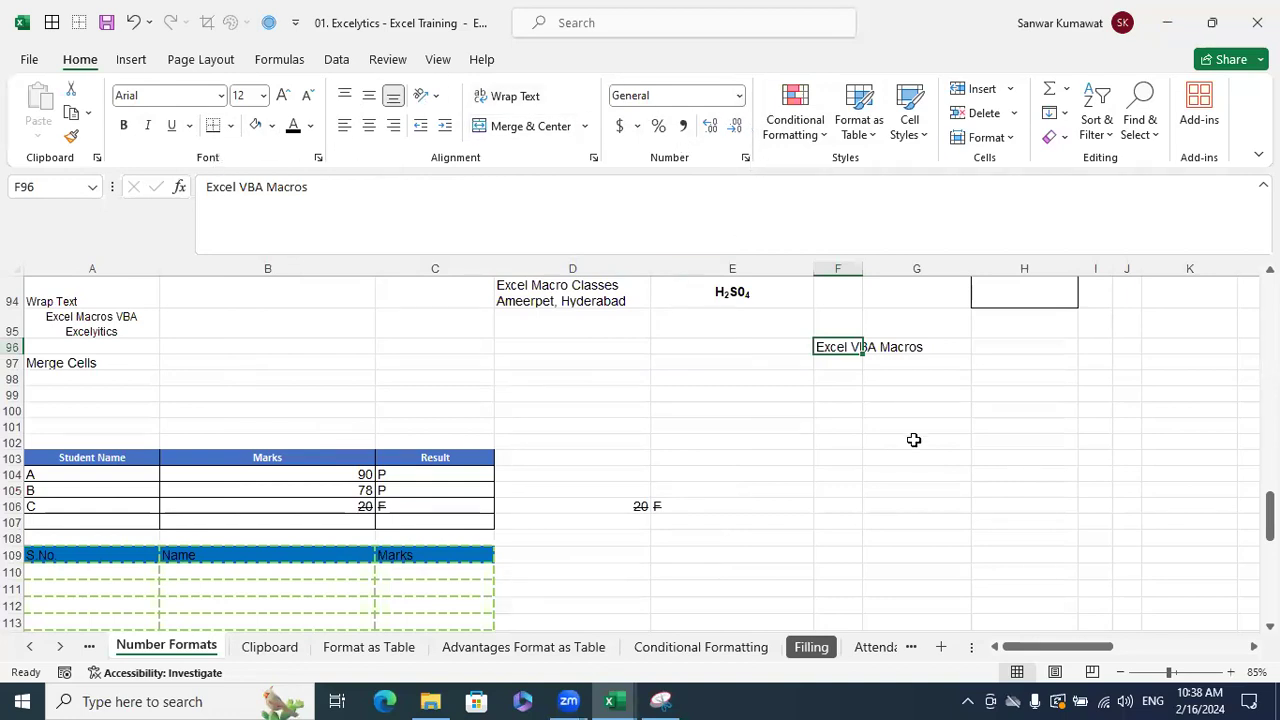
pyautogui.hotkey('ctrl', '1')
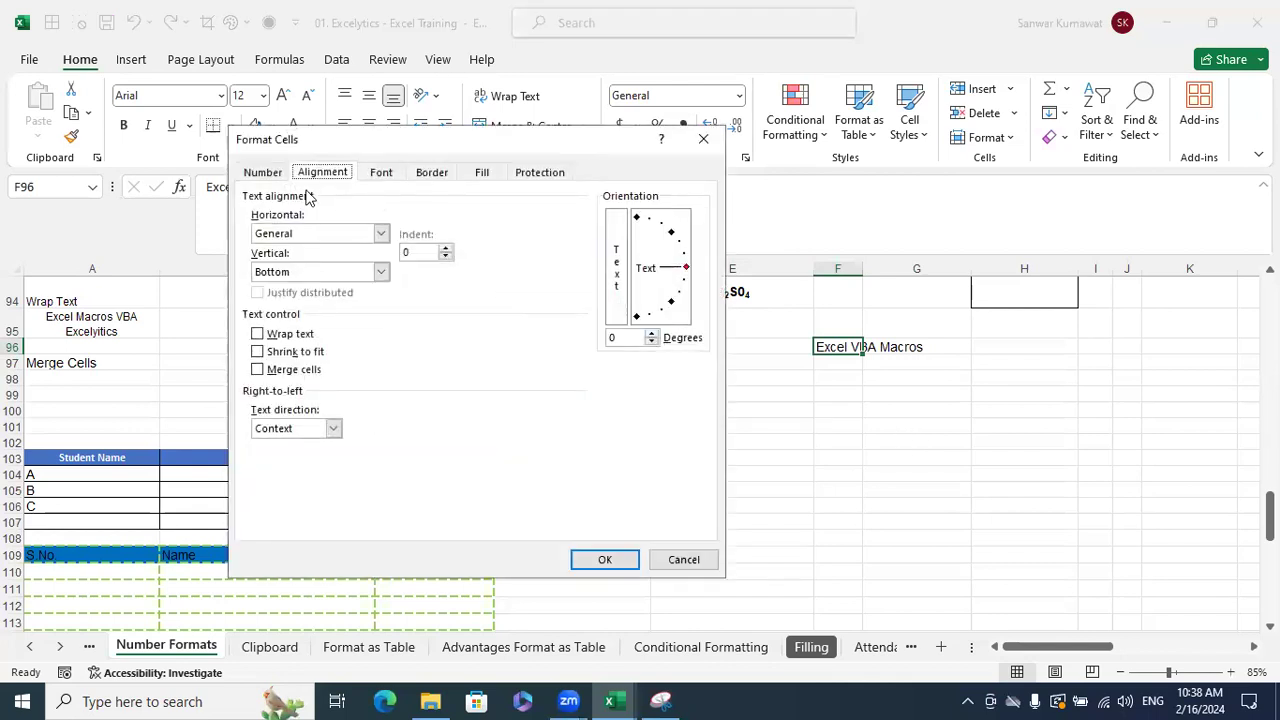
pyautogui.click(260, 172)
pyautogui.moveTo(329, 151); pyautogui.dragTo(780, 222)
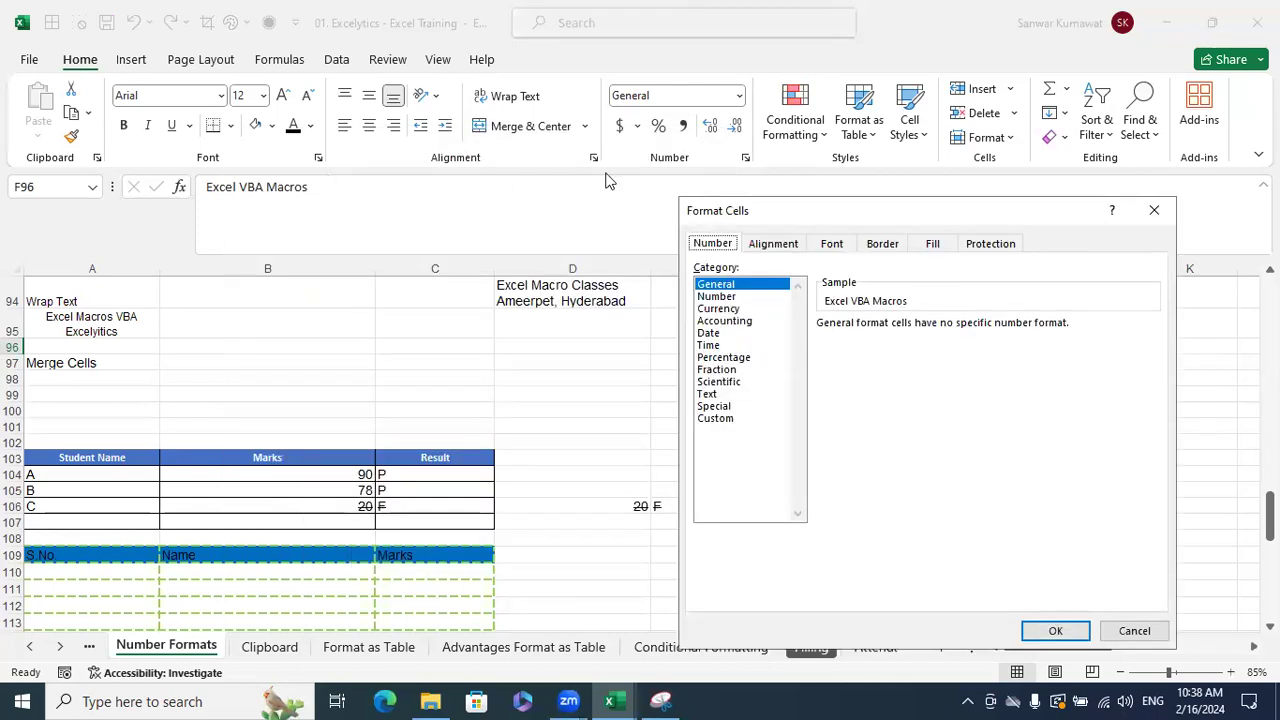
pyautogui.click(777, 247)
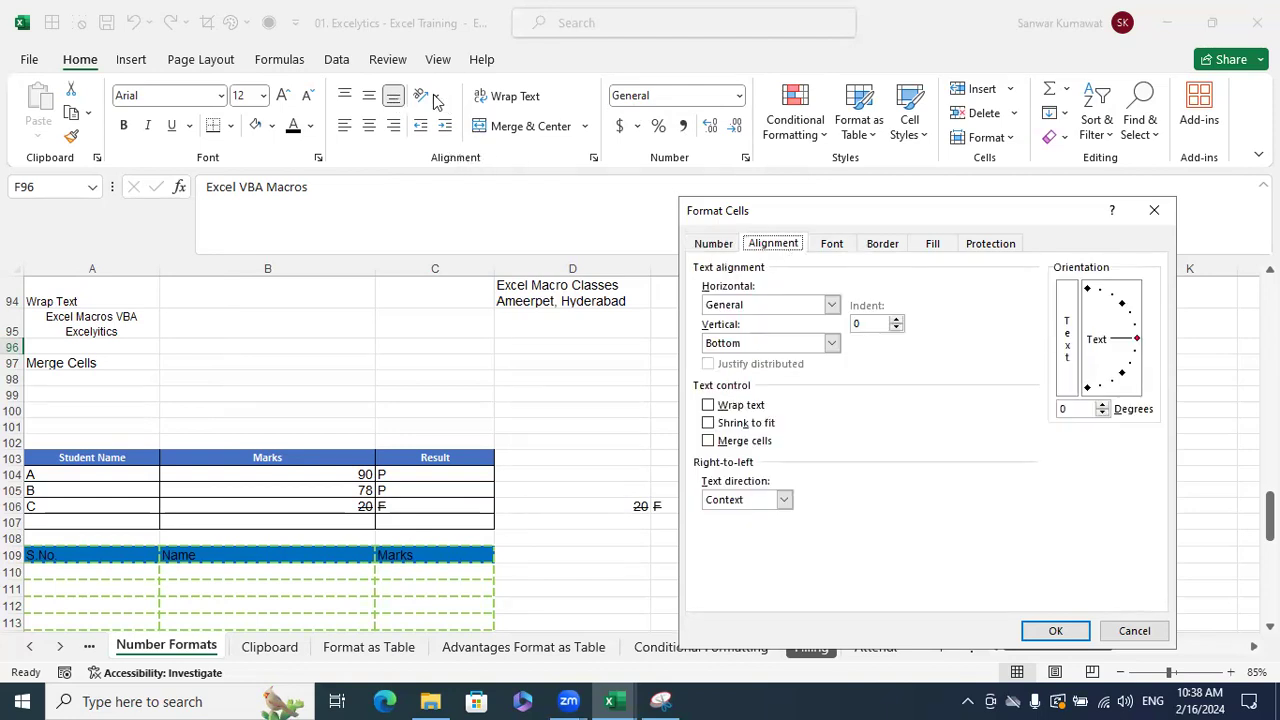
pyautogui.click(834, 245)
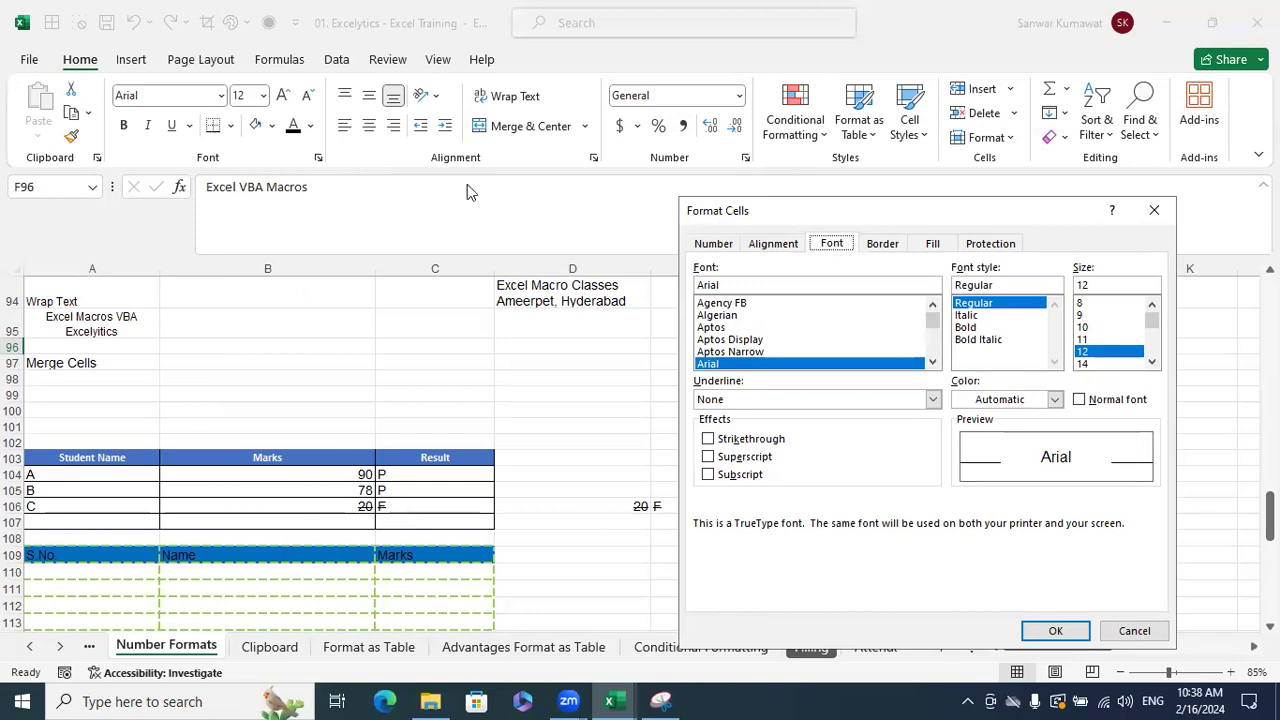
pyautogui.click(1154, 210)
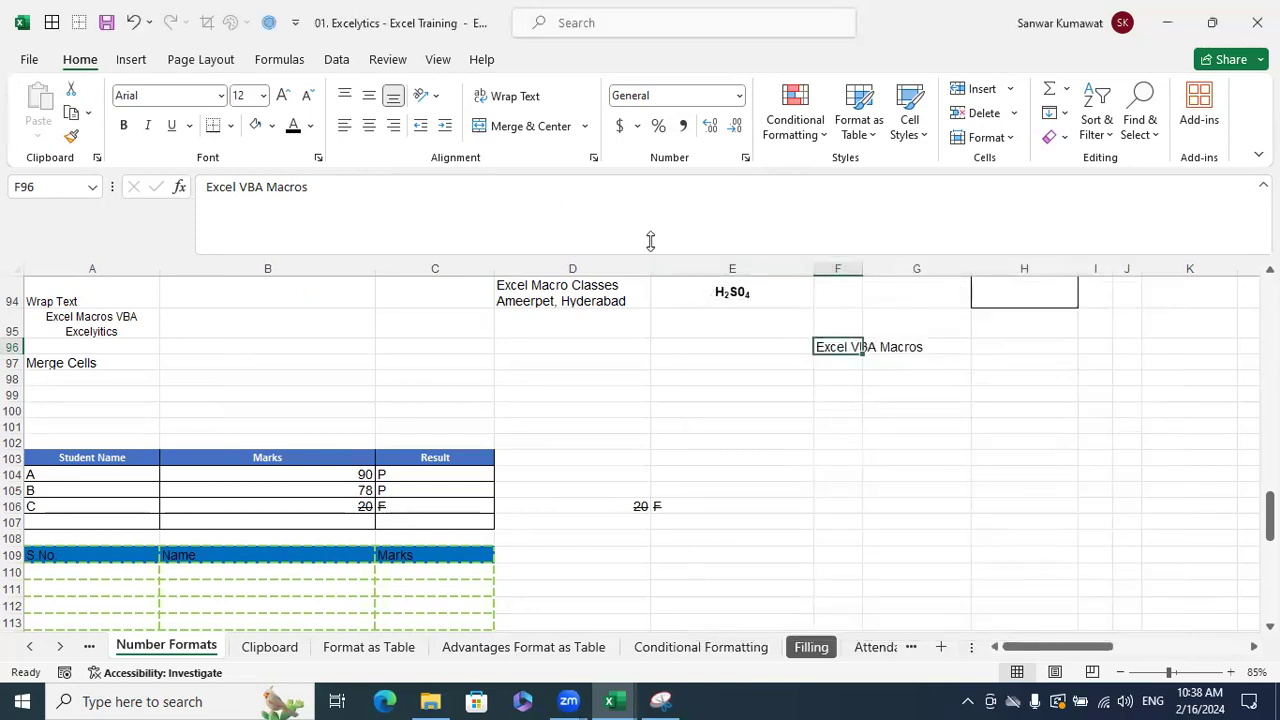
# - Wrap F96's text, widen column F, and append 'Institute Hyderabad' to F96
pyautogui.click(510, 100)
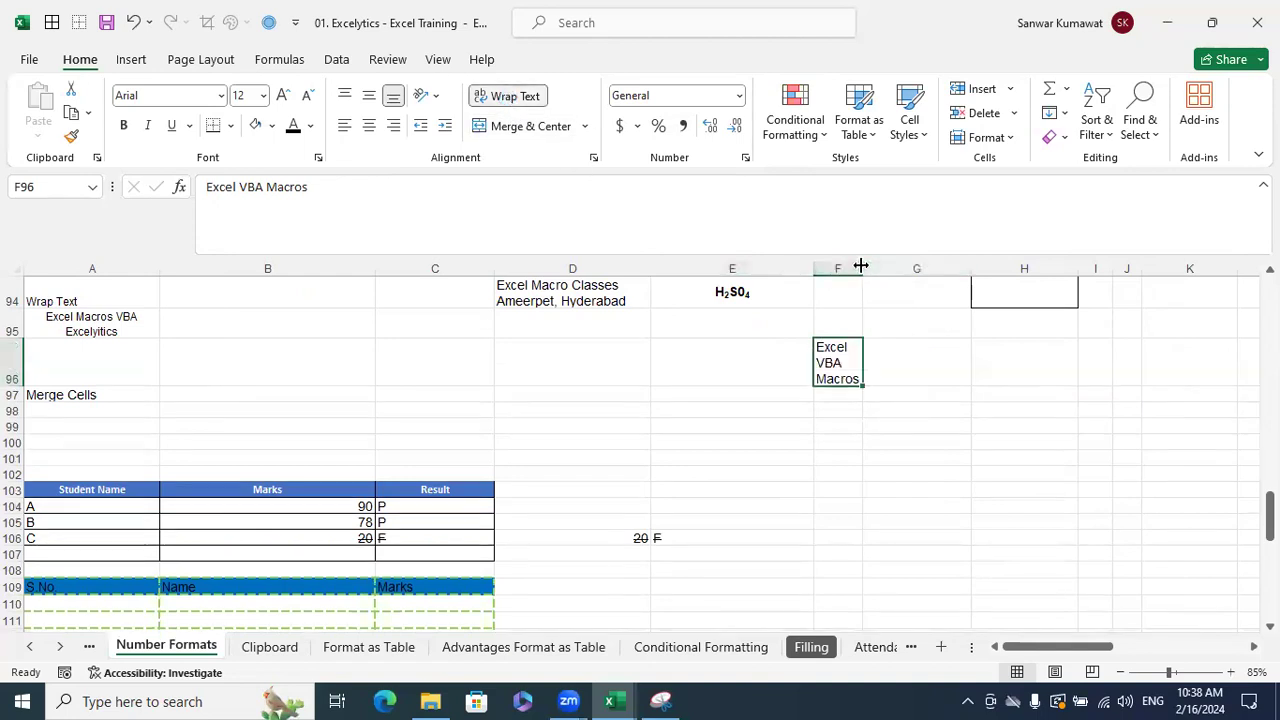
pyautogui.moveTo(861, 267); pyautogui.dragTo(887, 270)
pyautogui.doubleClick(877, 371)
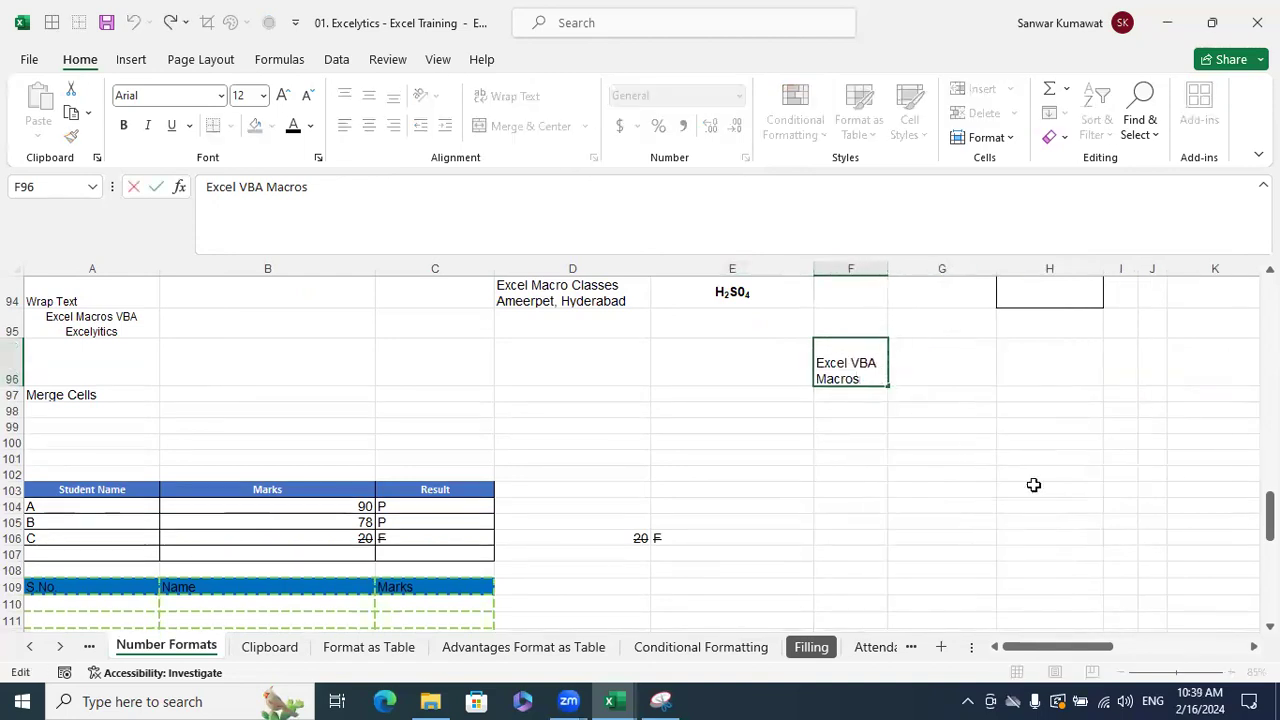
pyautogui.write('Institute')
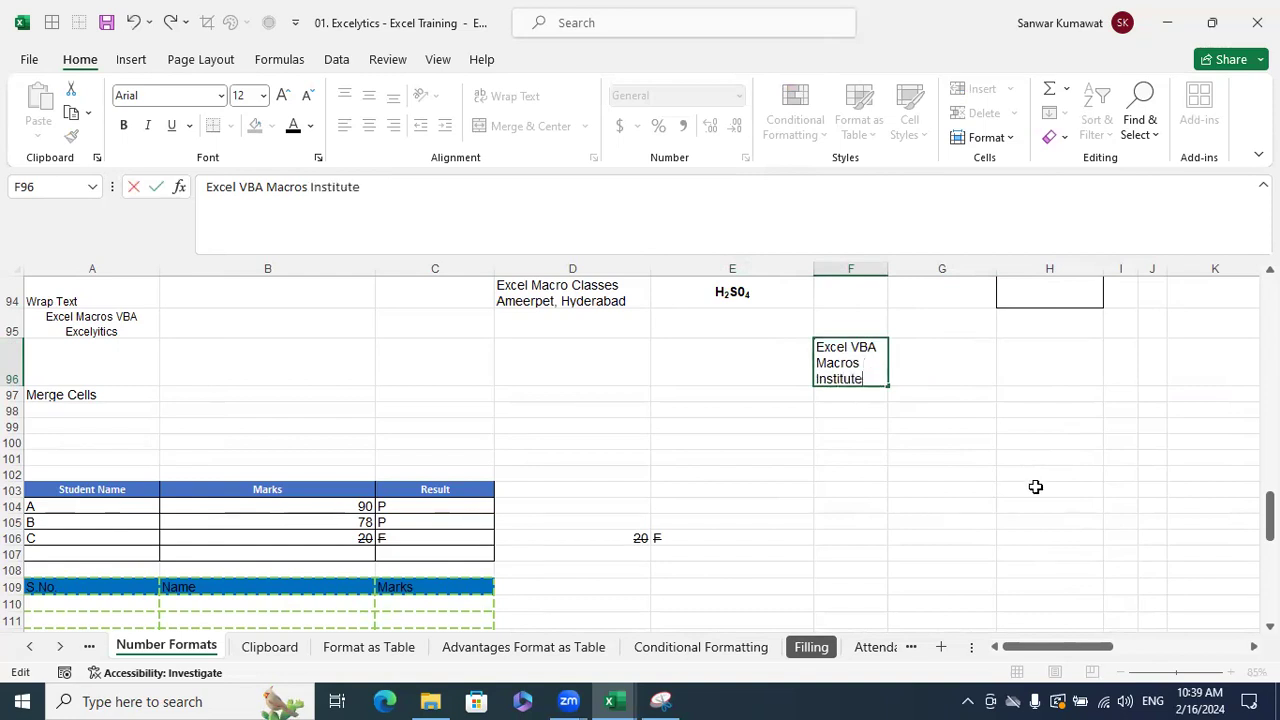
pyautogui.write(' Hyderabad')
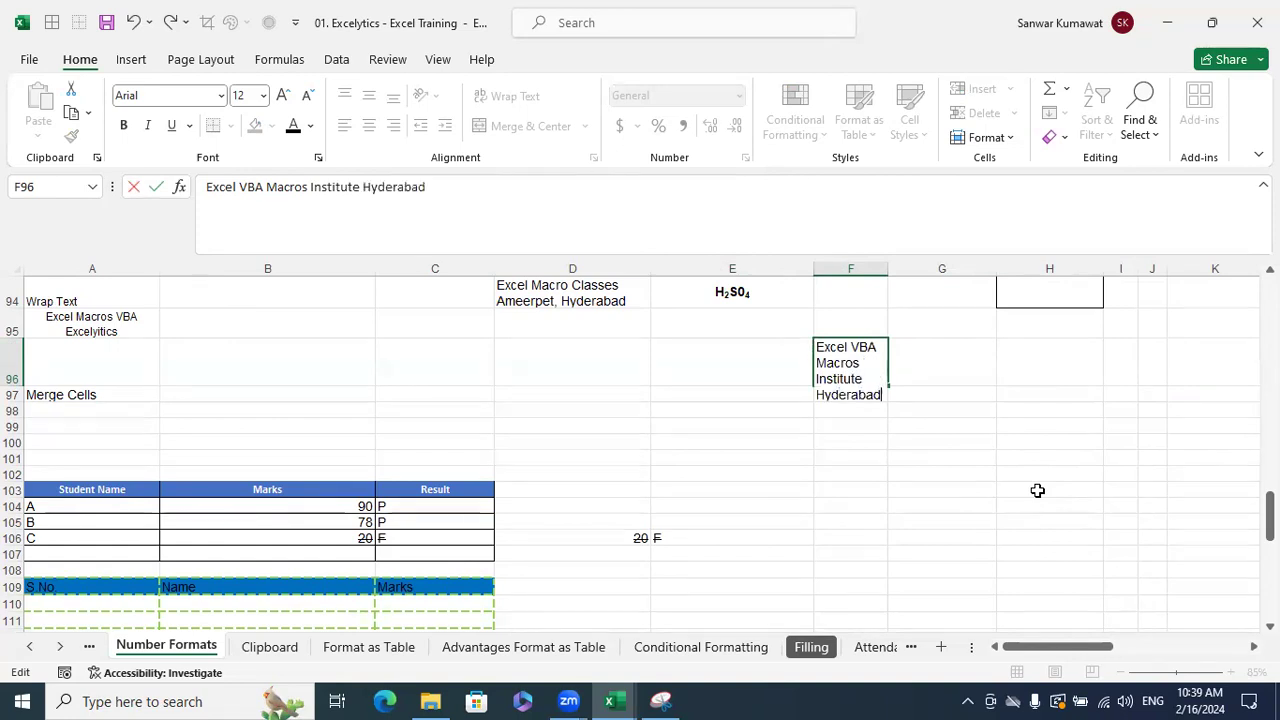
pyautogui.press('Return')
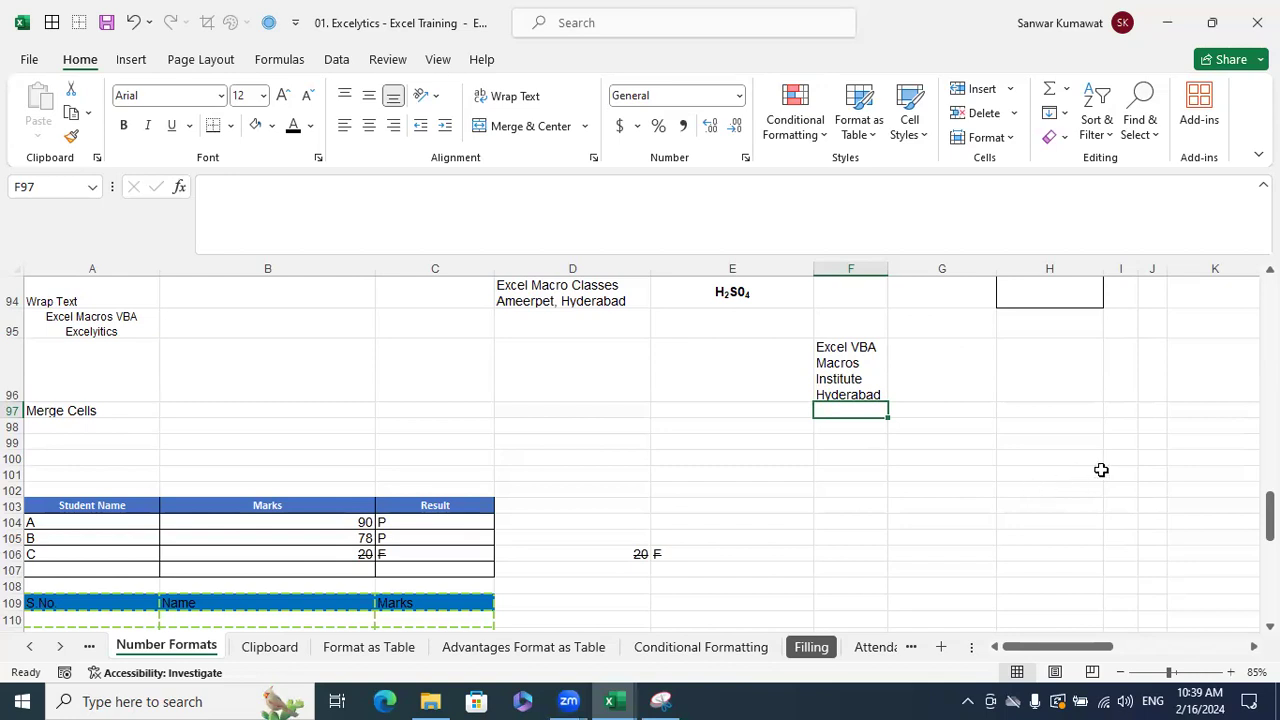
# - Widen column F slightly more, cancelling a stray entry
pyautogui.click(846, 371)
pyautogui.moveTo(888, 269); pyautogui.dragTo(899, 269)
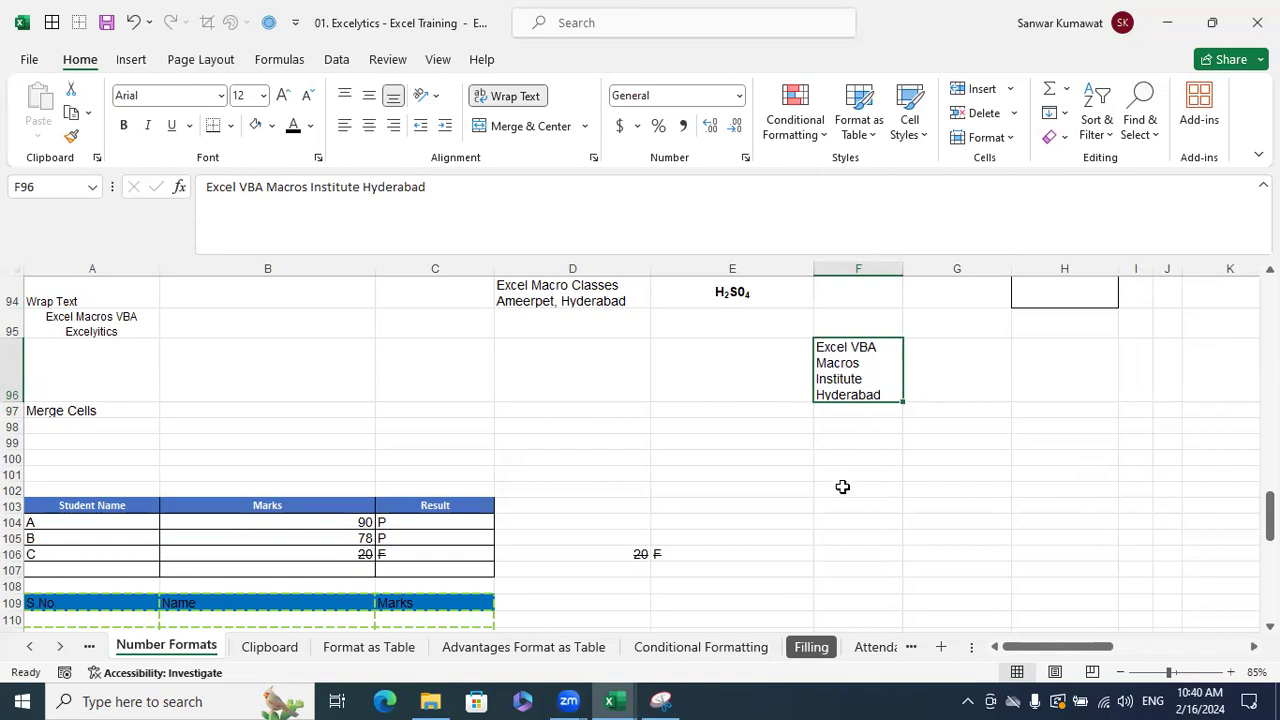
pyautogui.write('d')
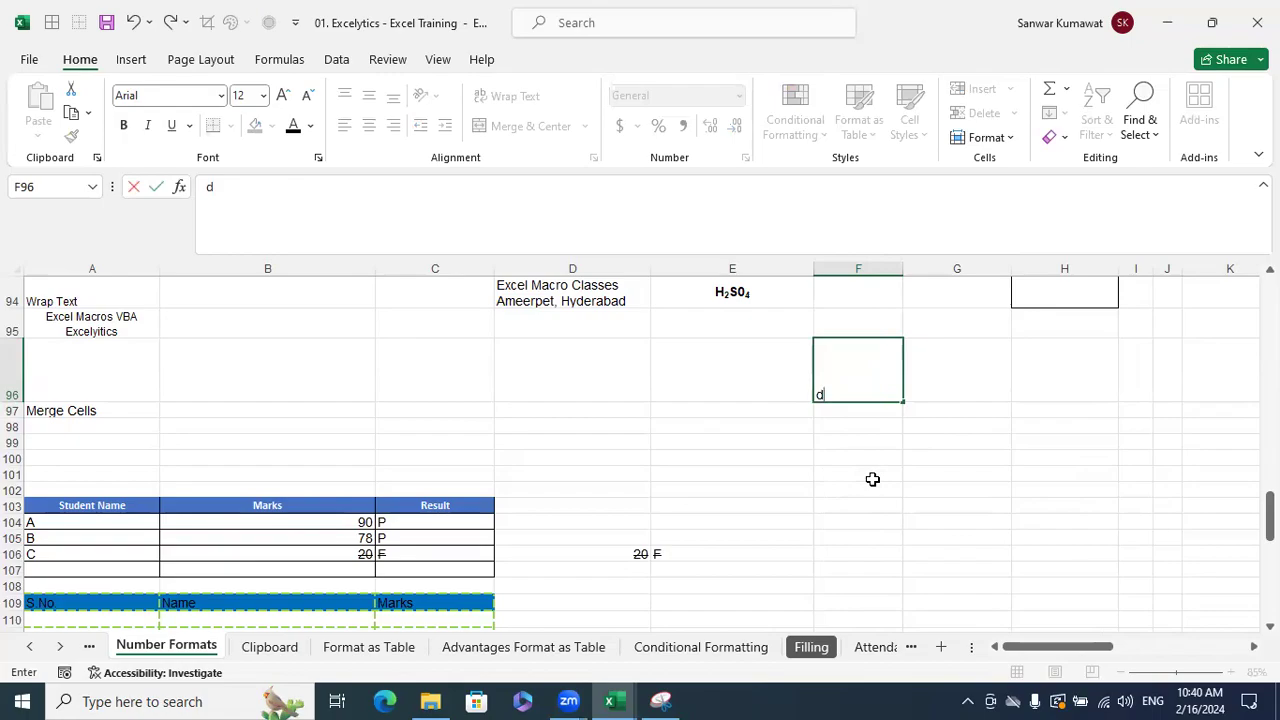
pyautogui.press('Escape')
pyautogui.click(872, 487)
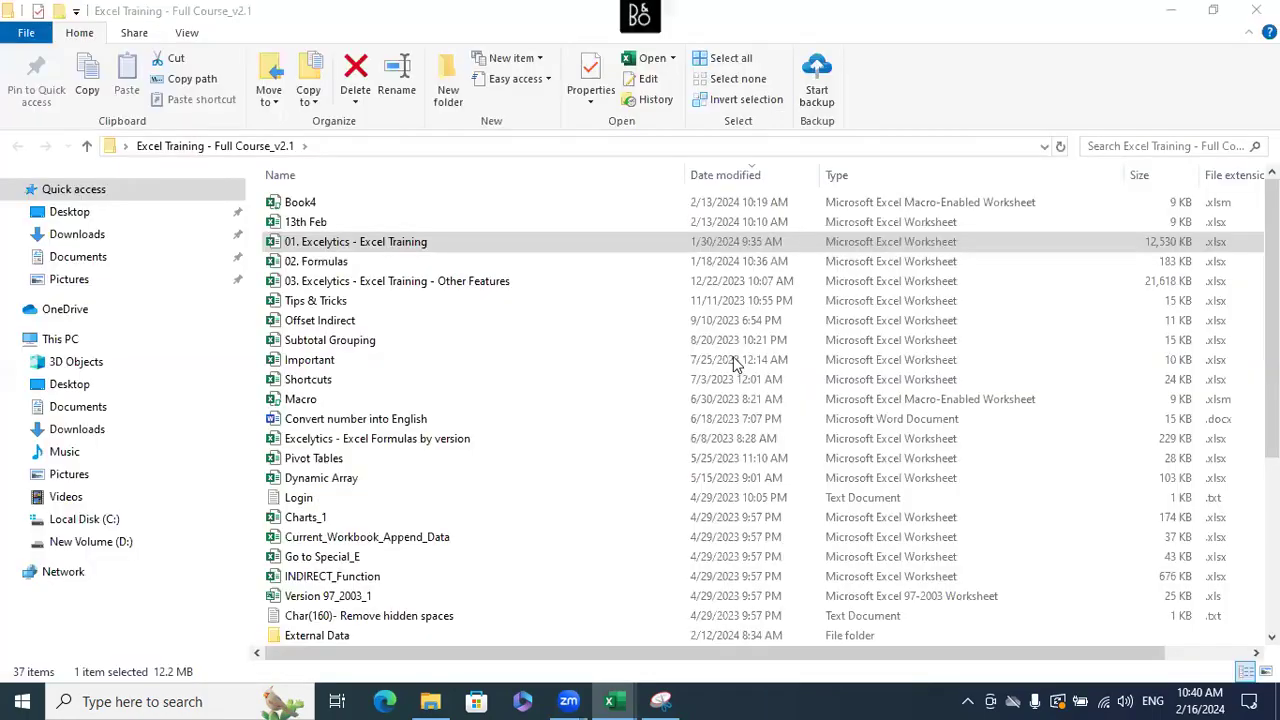
# - Dismiss the desktop menu and bring the Excelytics workbook back, selecting cell E101
pyautogui.rightClick(733, 356)
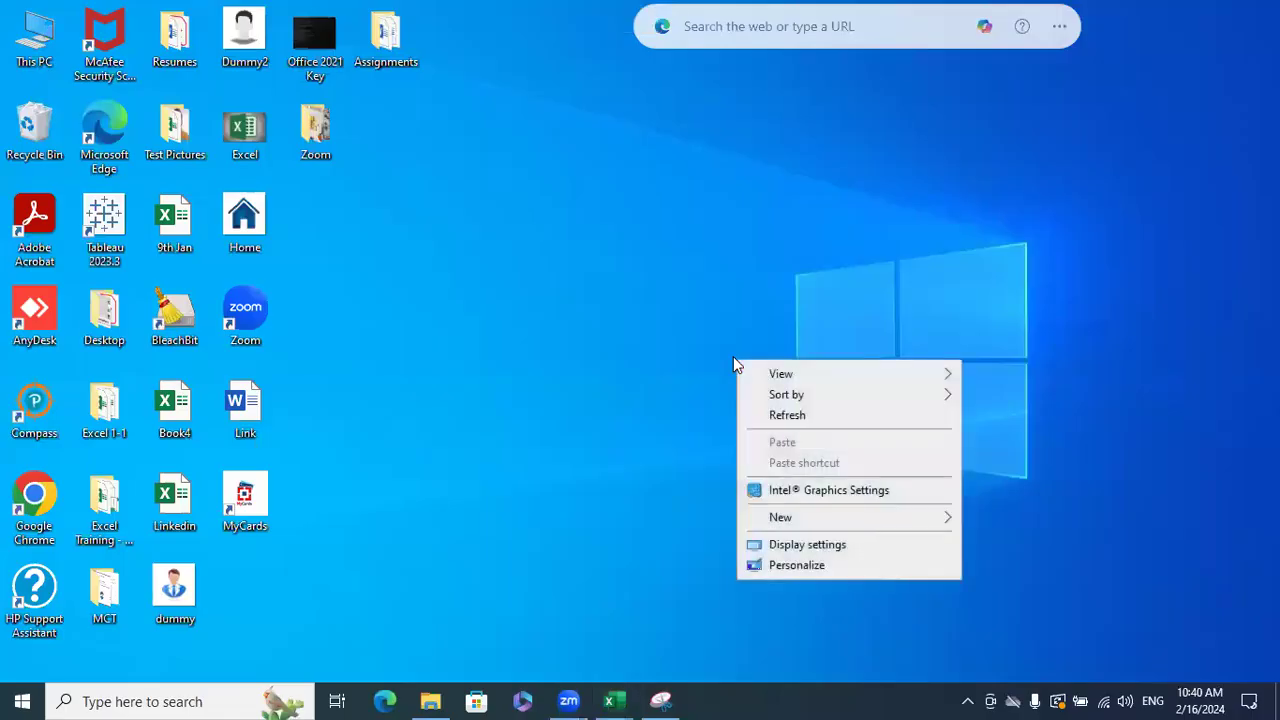
pyautogui.click(777, 374)
pyautogui.moveTo(818, 525)
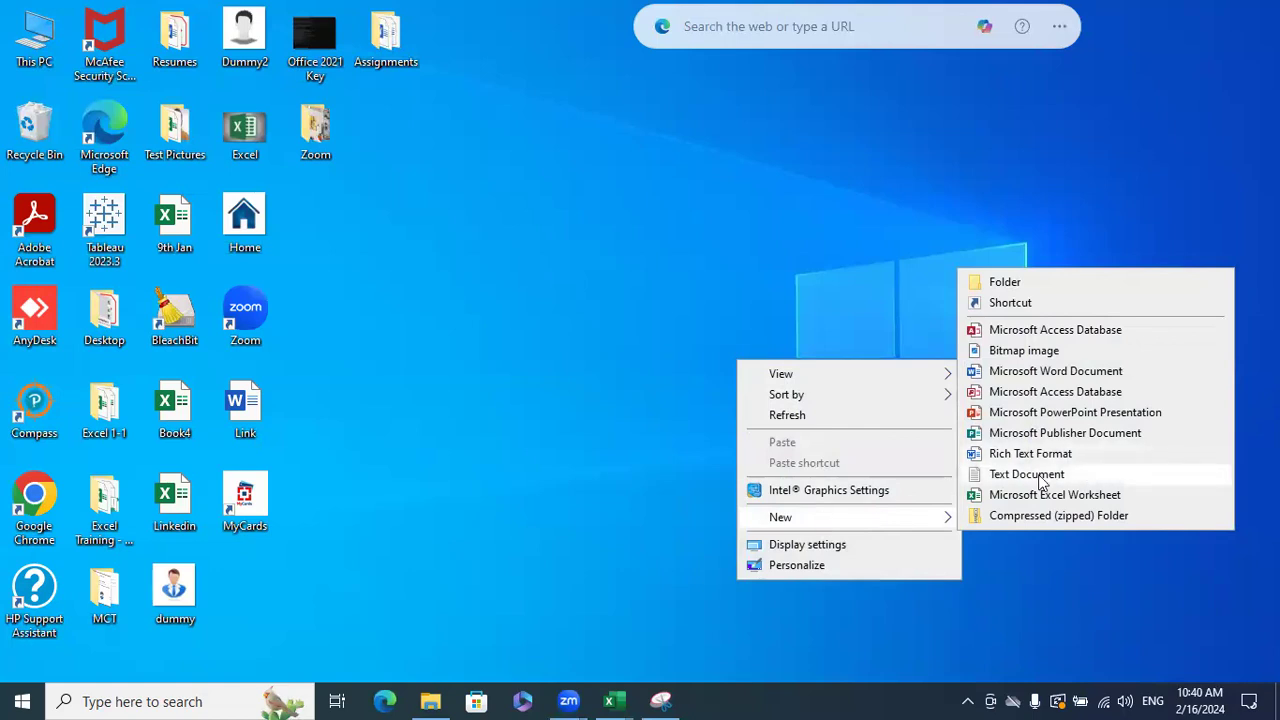
pyautogui.click(566, 260)
pyautogui.moveTo(614, 700)
pyautogui.click(707, 604)
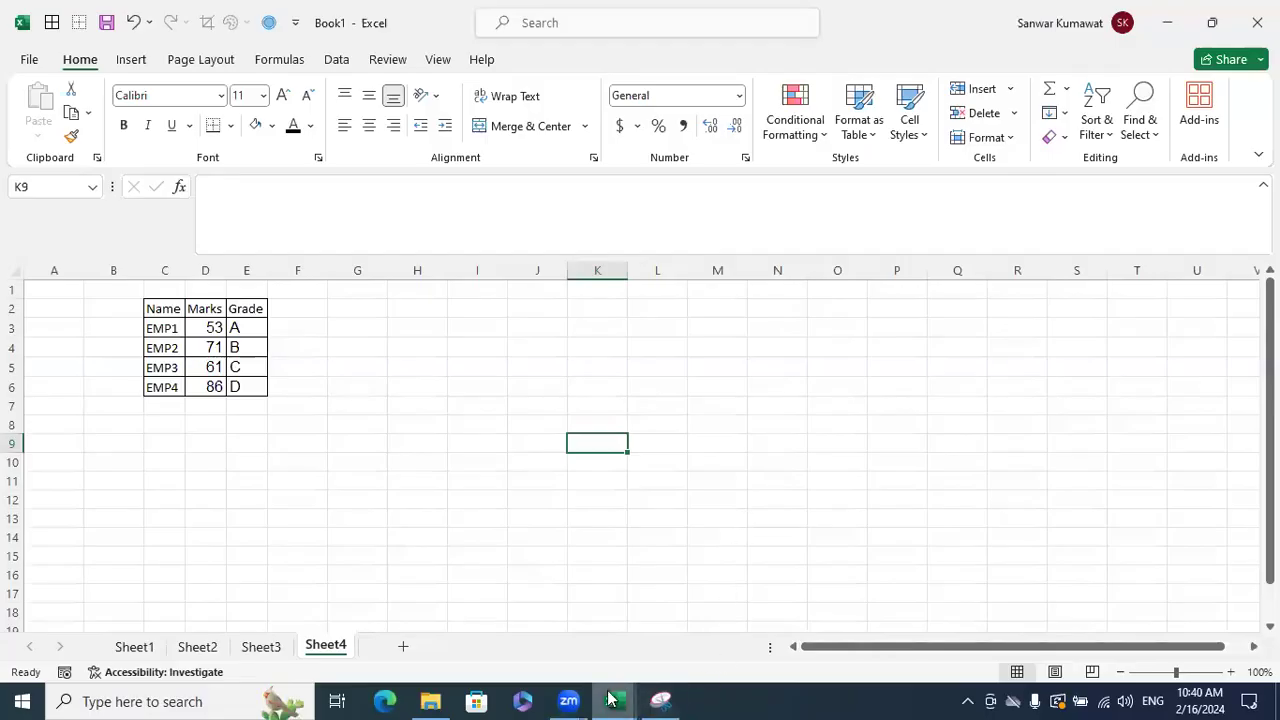
pyautogui.click(511, 631)
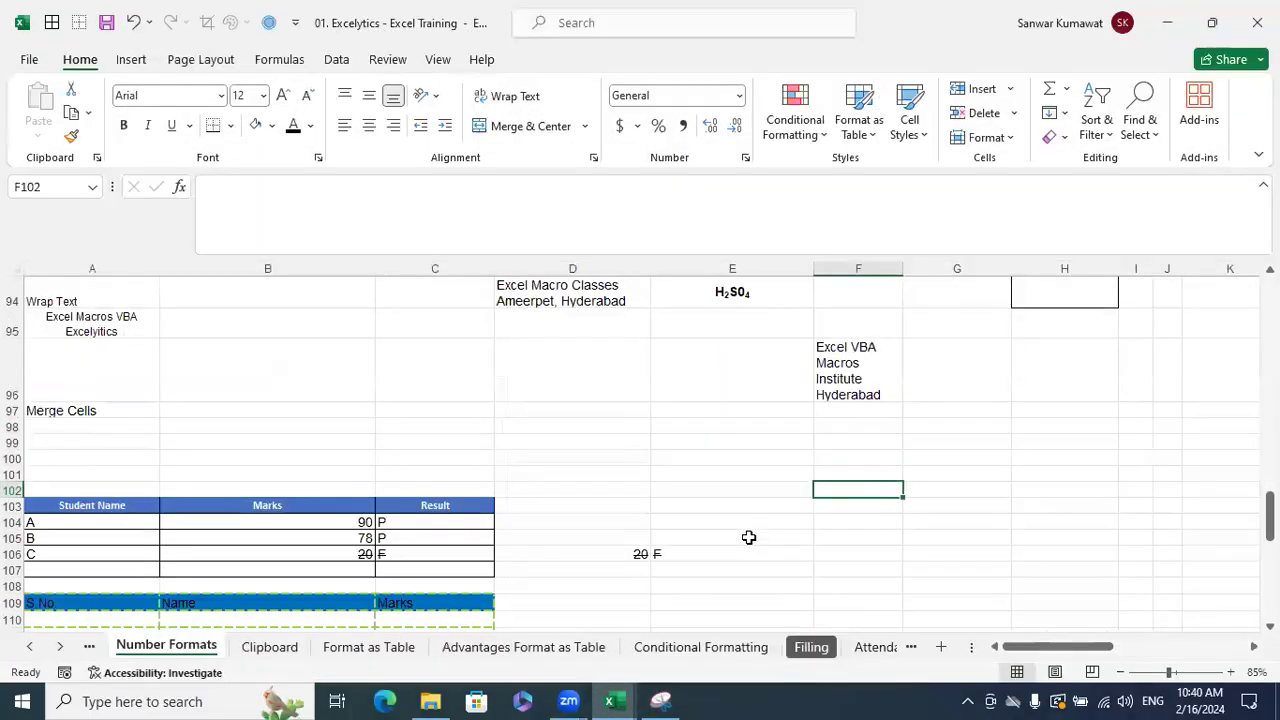
pyautogui.click(730, 475)
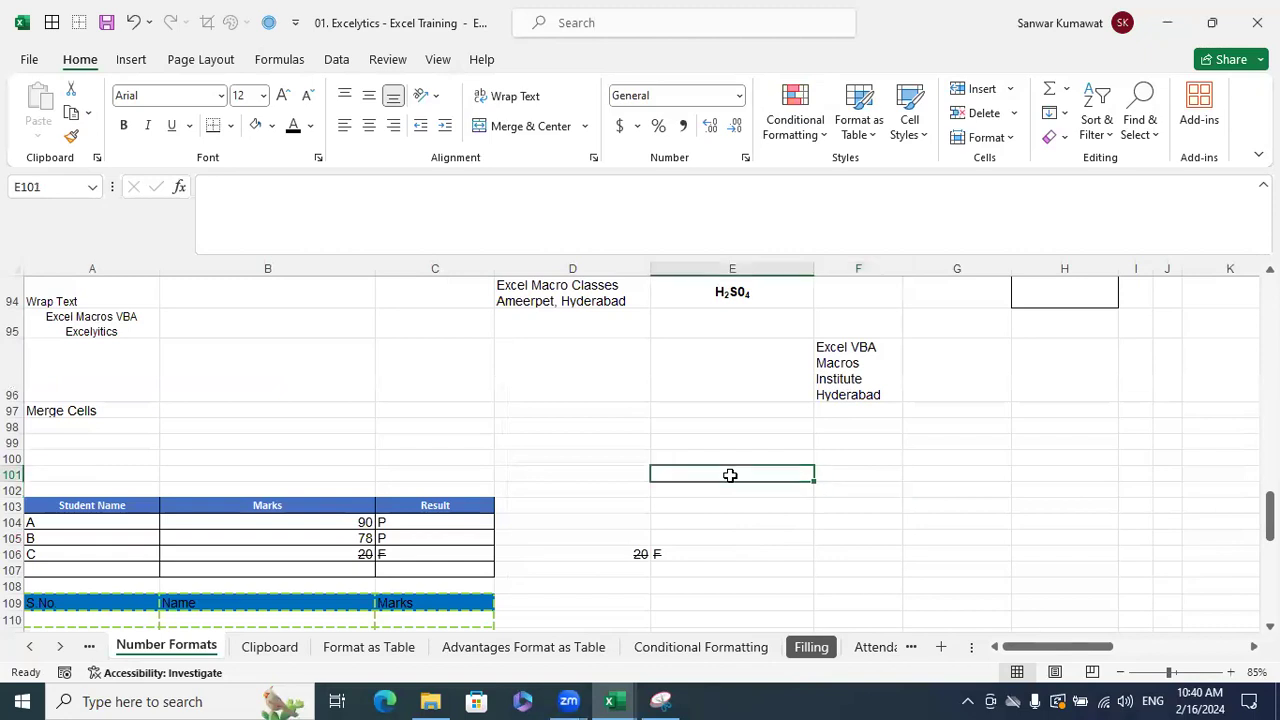
# - Launch Notepad from Windows search and look through its menus
pyautogui.press('super')
pyautogui.write('notepad')
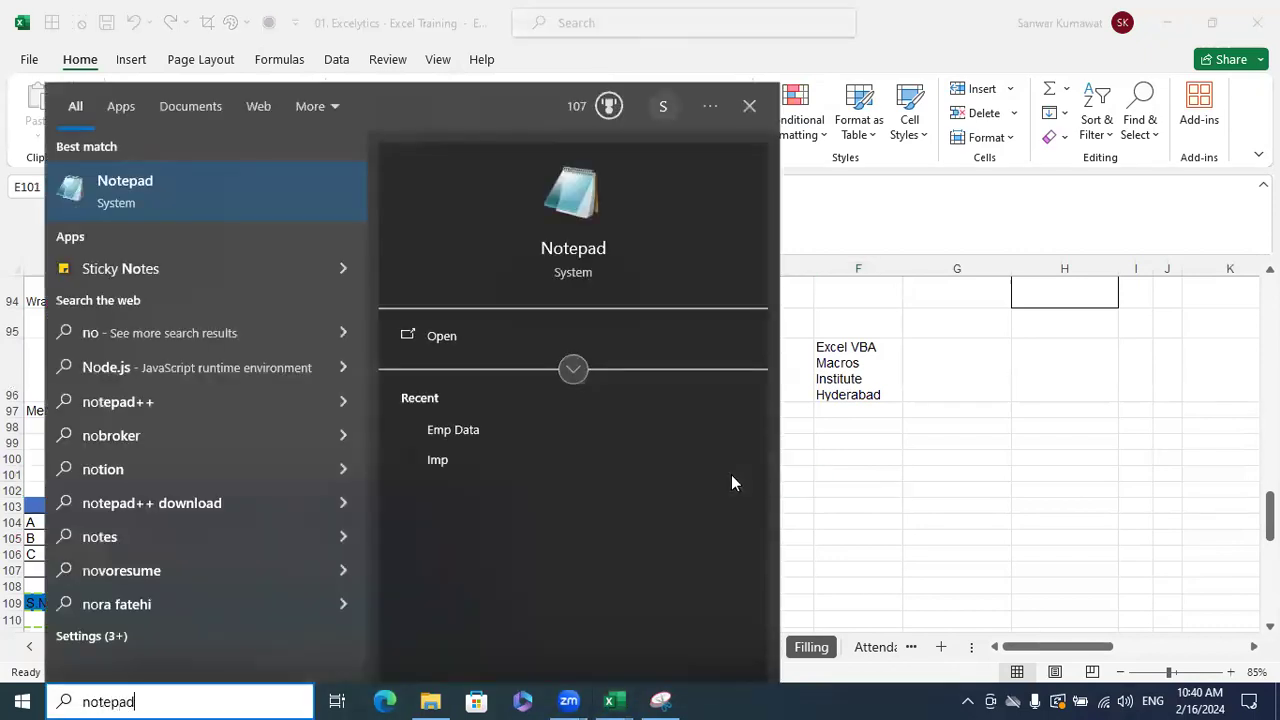
pyautogui.press('Return')
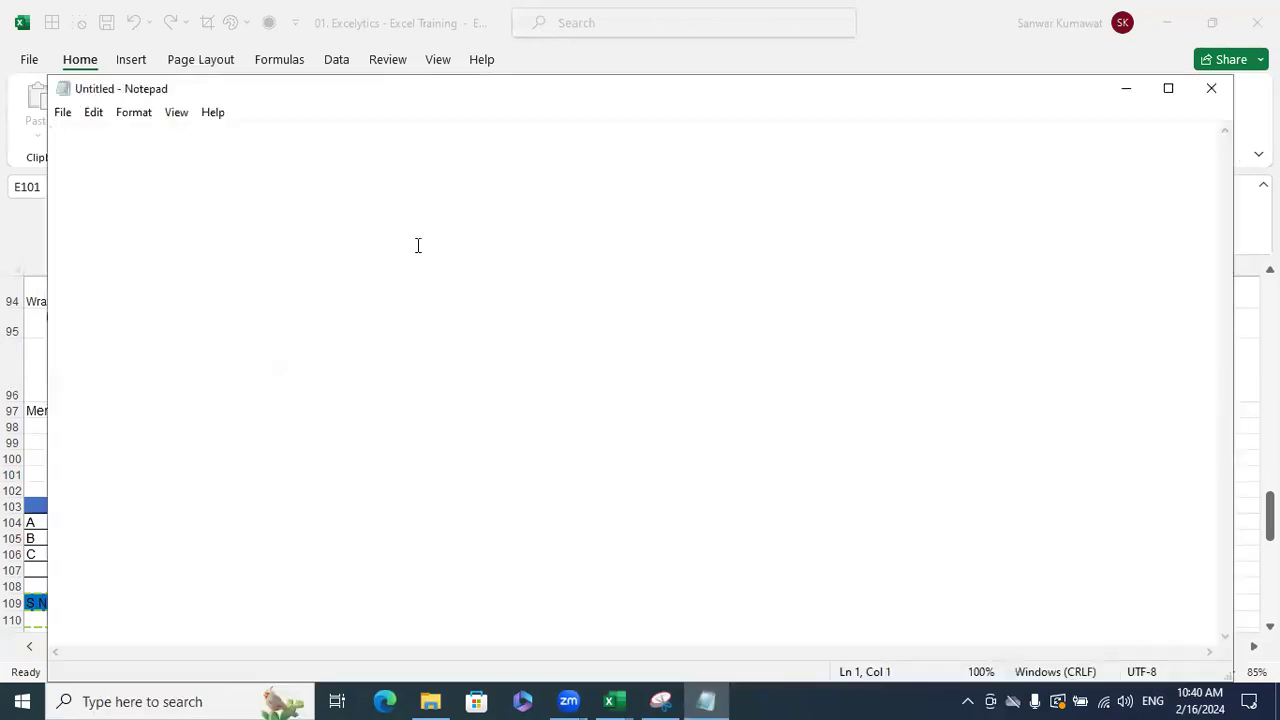
pyautogui.click(176, 118)
pyautogui.moveTo(186, 135)
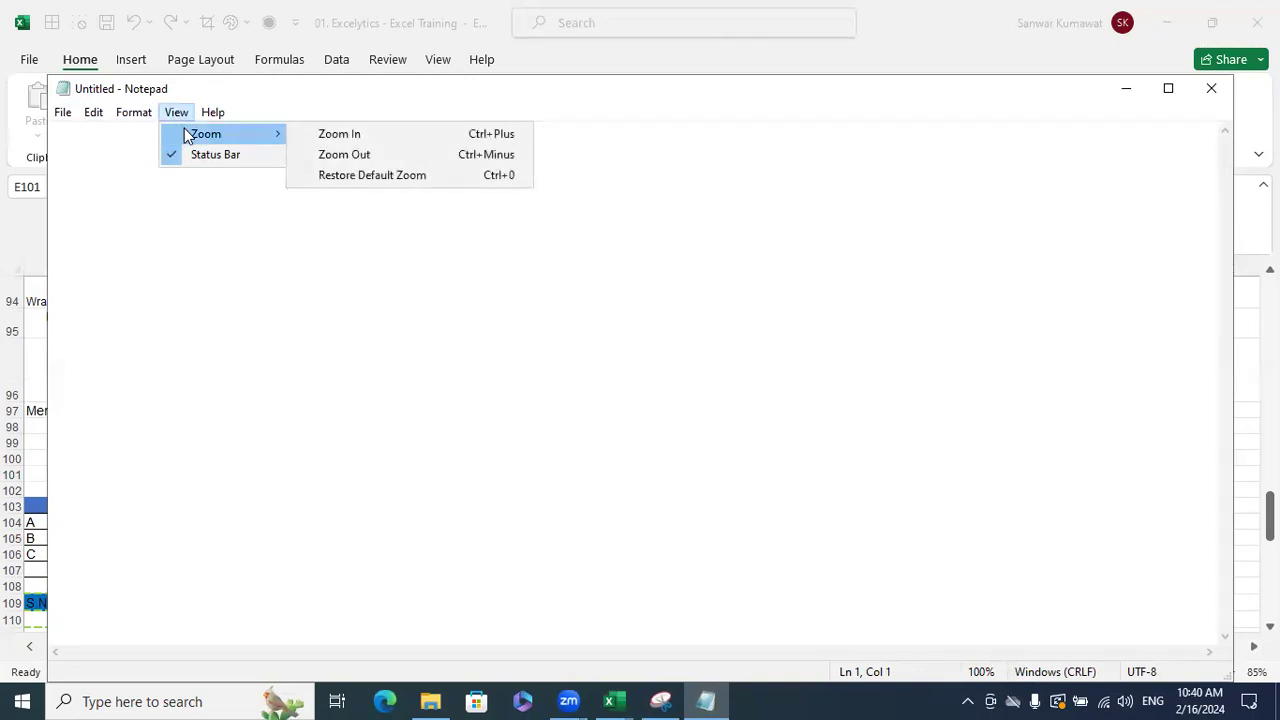
pyautogui.click(106, 121)
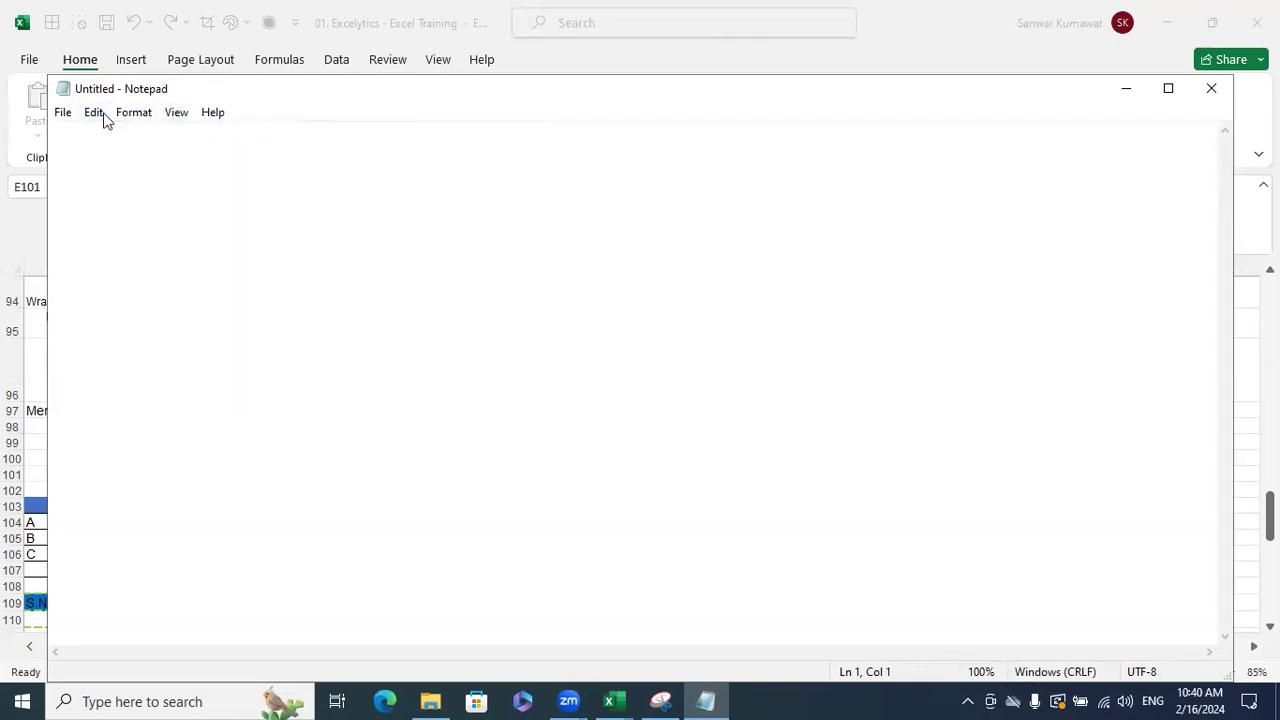
pyautogui.click(95, 112)
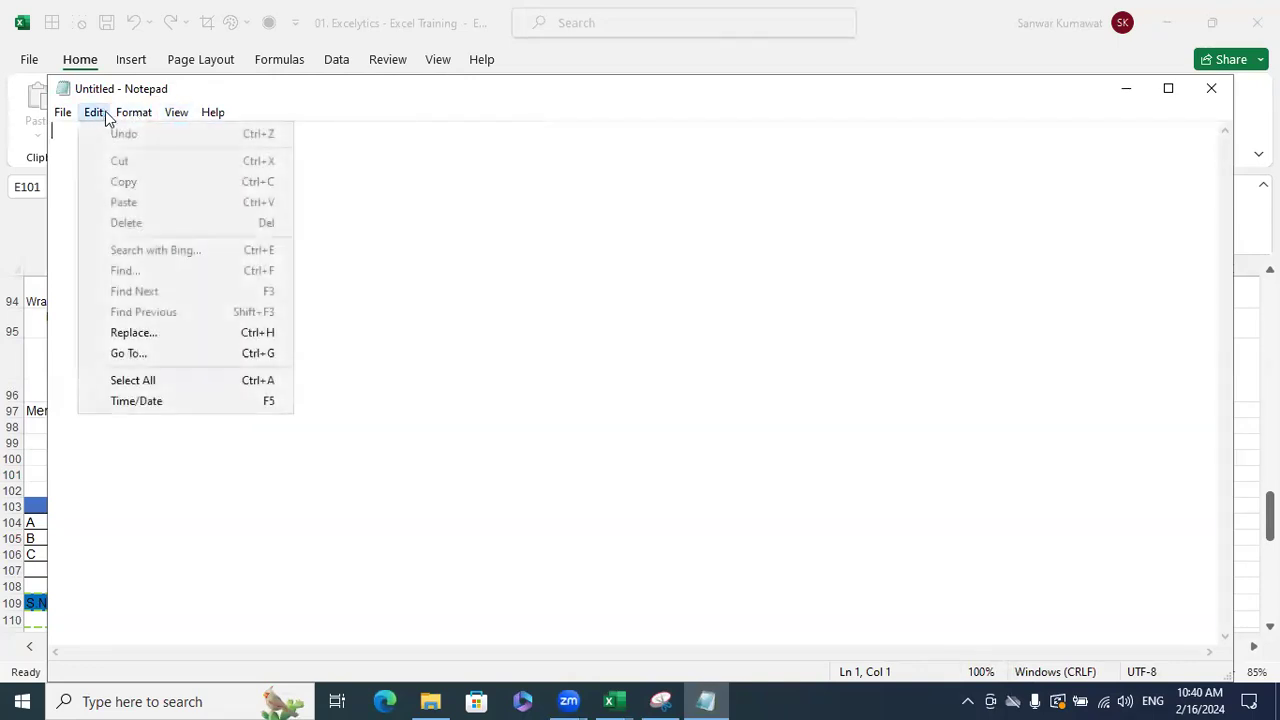
pyautogui.click(404, 197)
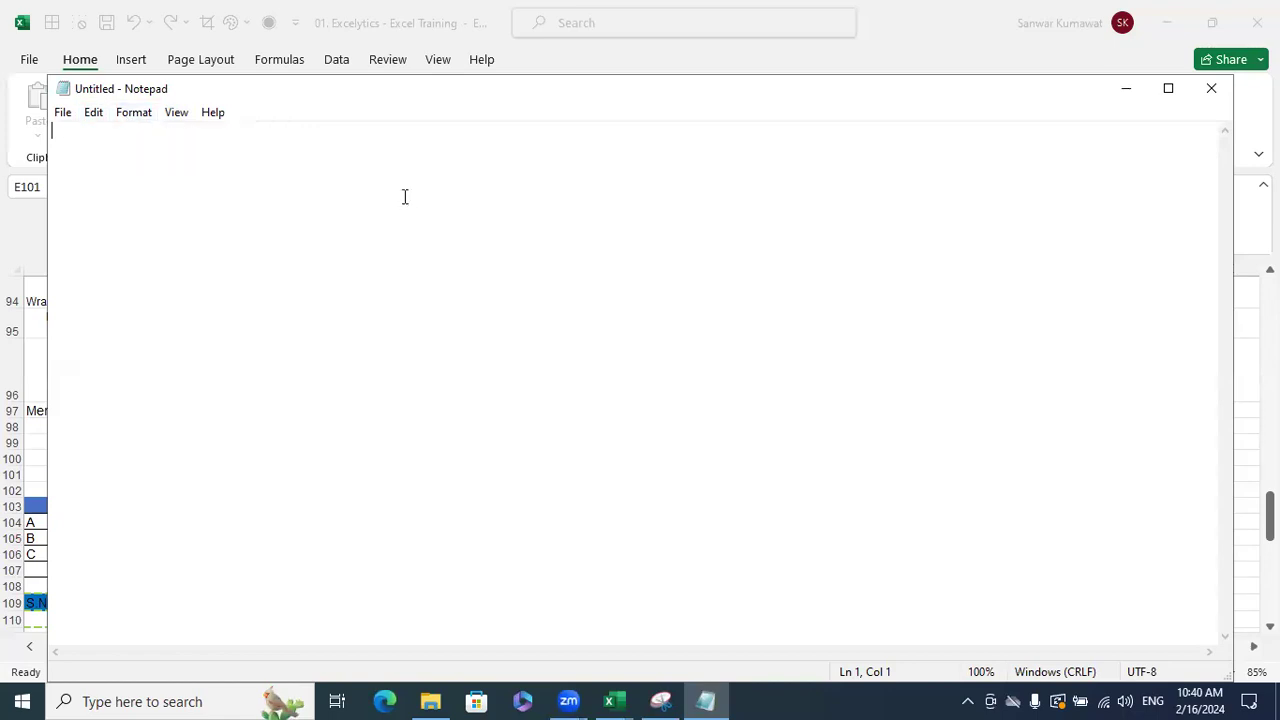
pyautogui.click(131, 117)
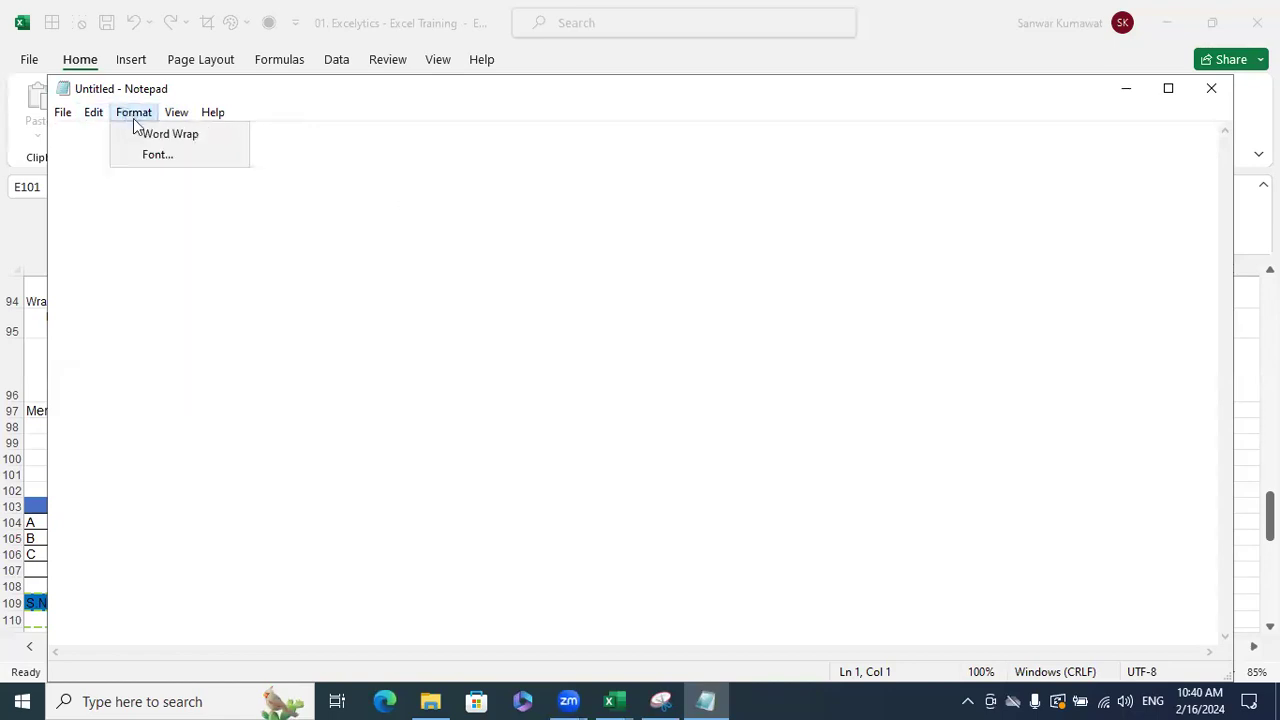
pyautogui.click(320, 266)
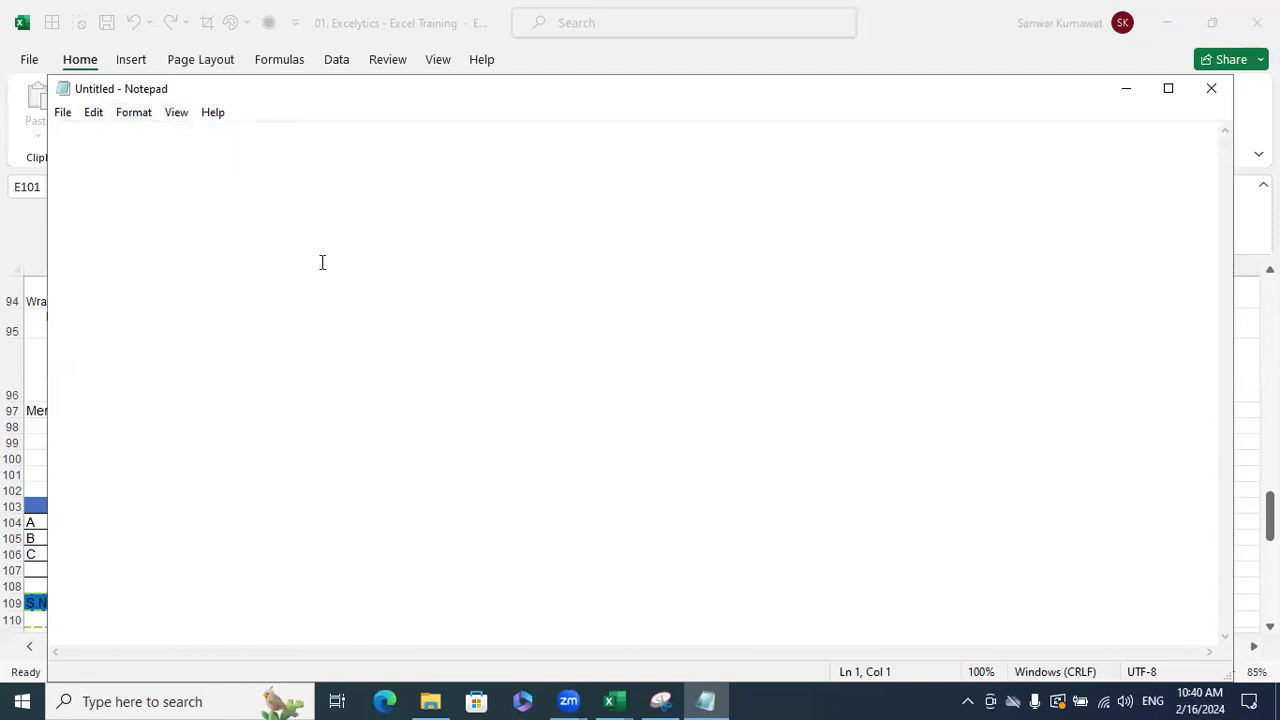
# - Type 'Excel VBA Macros' and turn on Word Wrap
pyautogui.write('E')
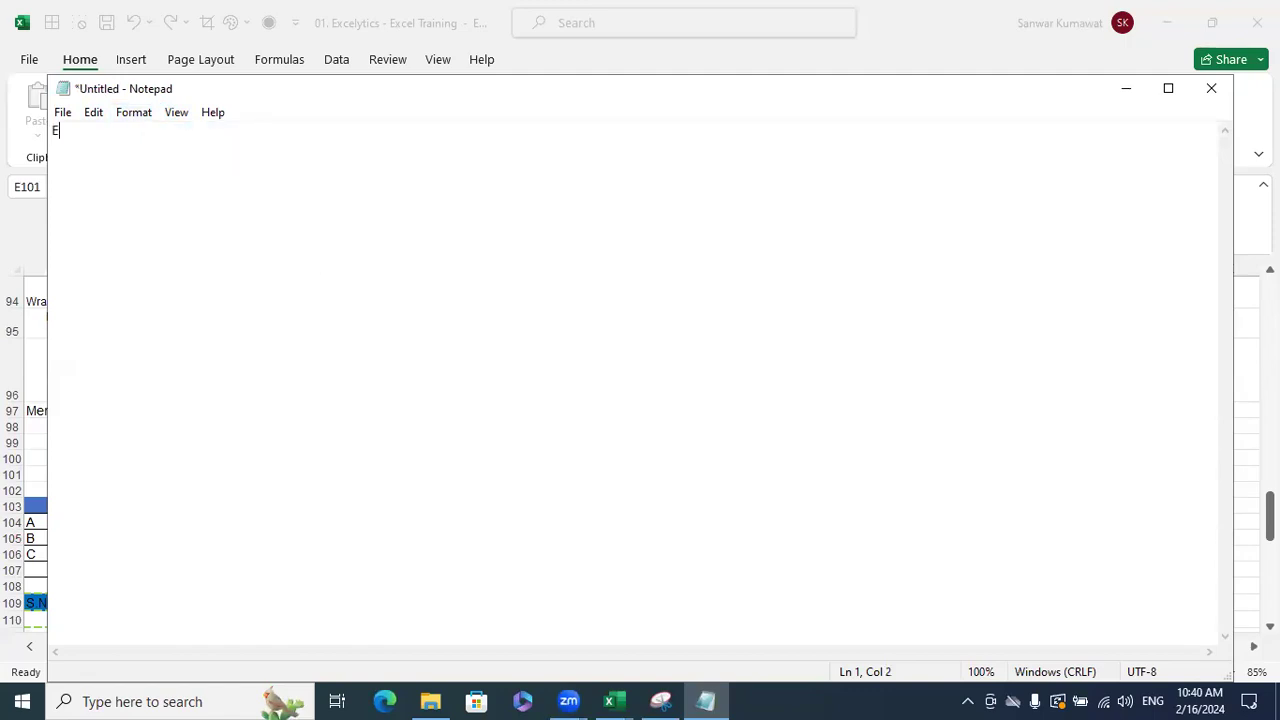
pyautogui.write('xcel VBA Macros')
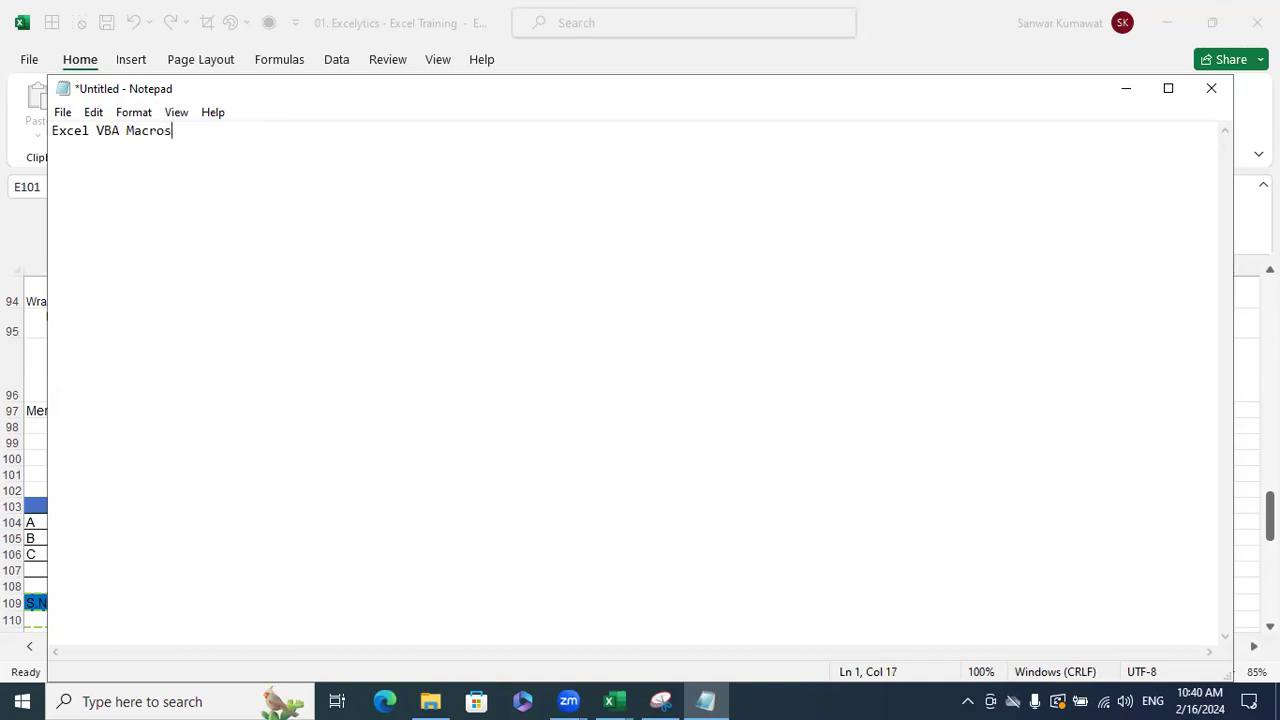
pyautogui.moveTo(174, 130); pyautogui.dragTo(50, 131)
pyautogui.click(131, 113)
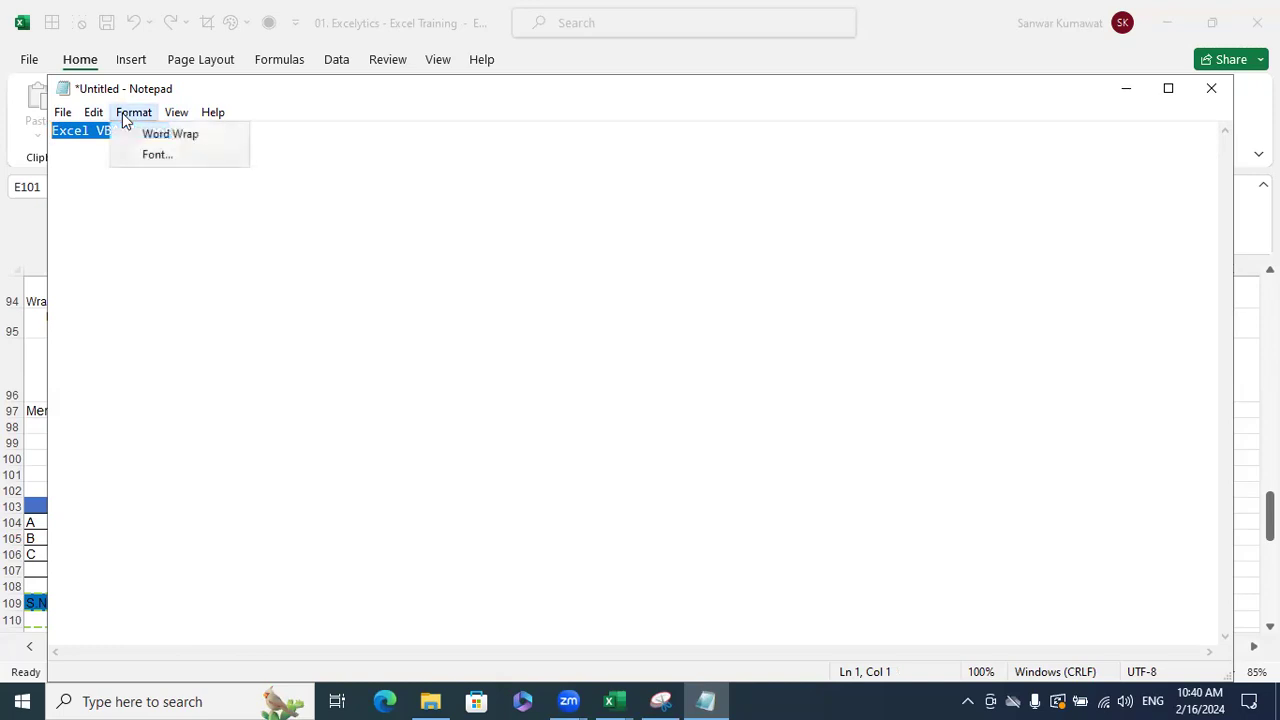
pyautogui.click(140, 131)
pyautogui.click(189, 135)
pyautogui.press('BackSpace')
# - Add a second line 'Excel VBA Macros Ameerpet' and minimize Notepad
pyautogui.press('Return')
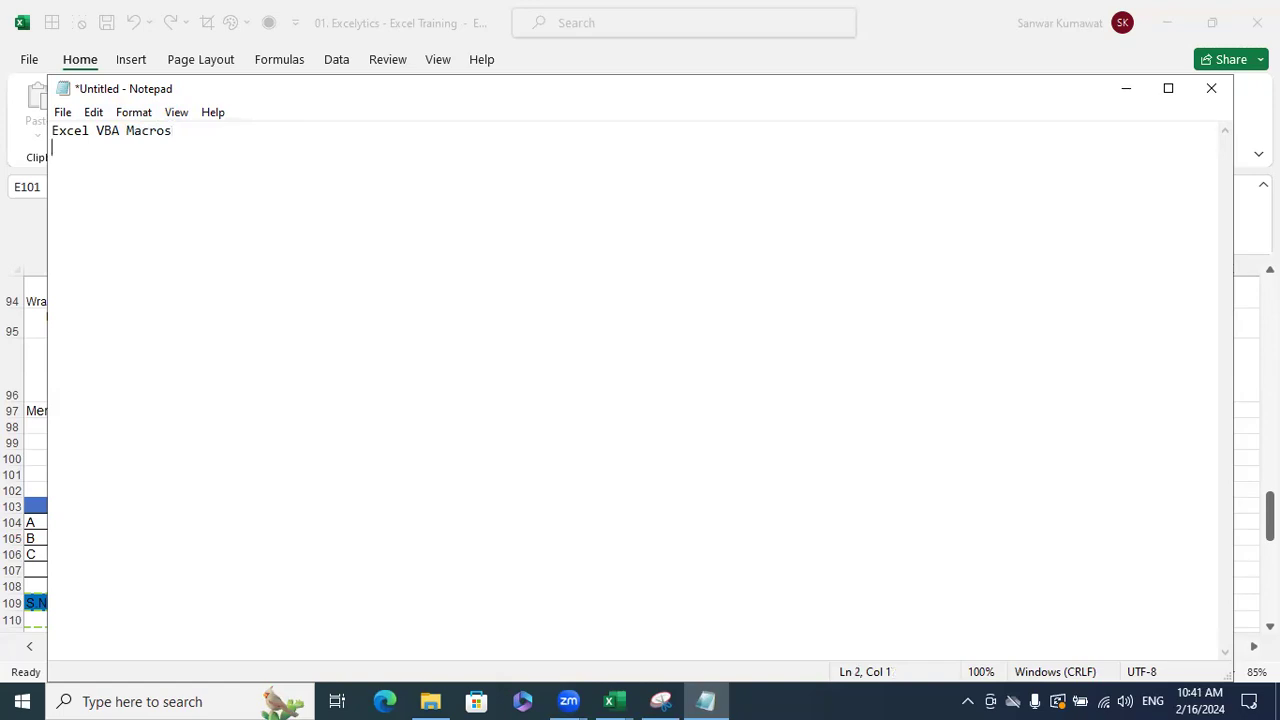
pyautogui.write('Excel VBA Macros Ame')
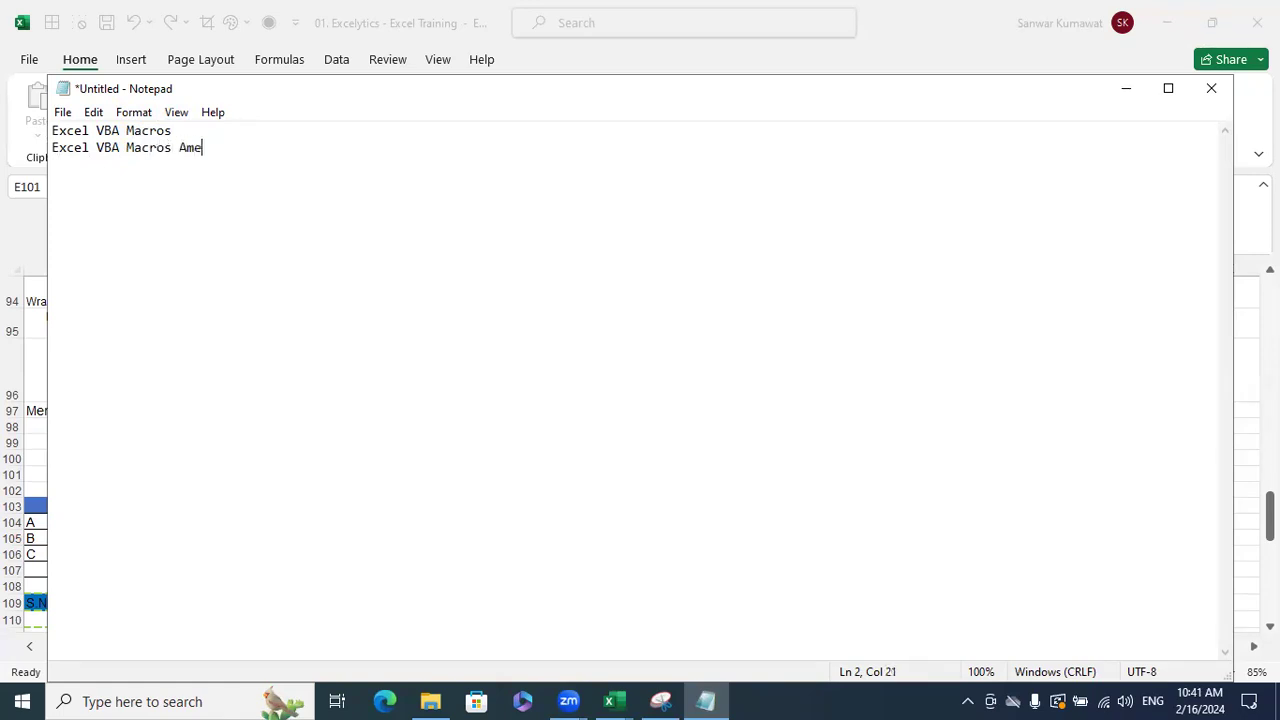
pyautogui.write('erpet')
pyautogui.press('Return')
pyautogui.click(1125, 88)
# - Select A102:C102 above the Student Name table and type 'Progress Card' in A102
pyautogui.click(823, 390)
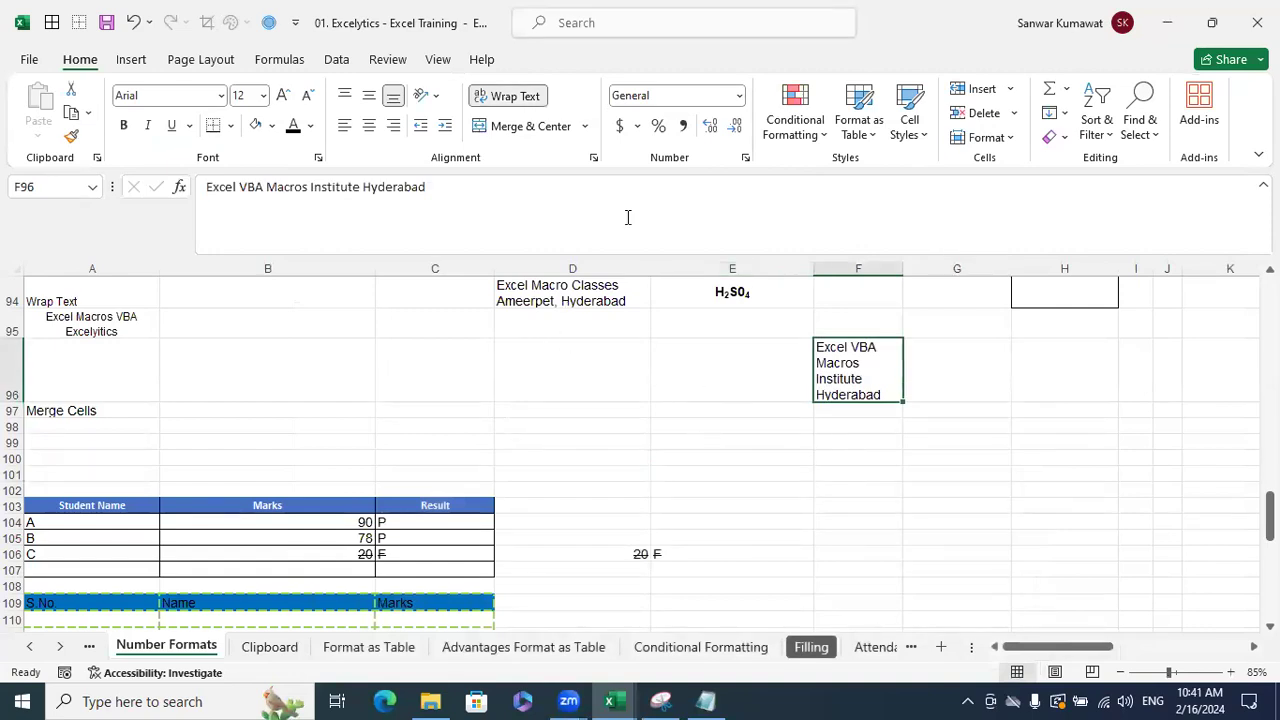
pyautogui.click(786, 502)
pyautogui.scroll(-1, 440, 449)
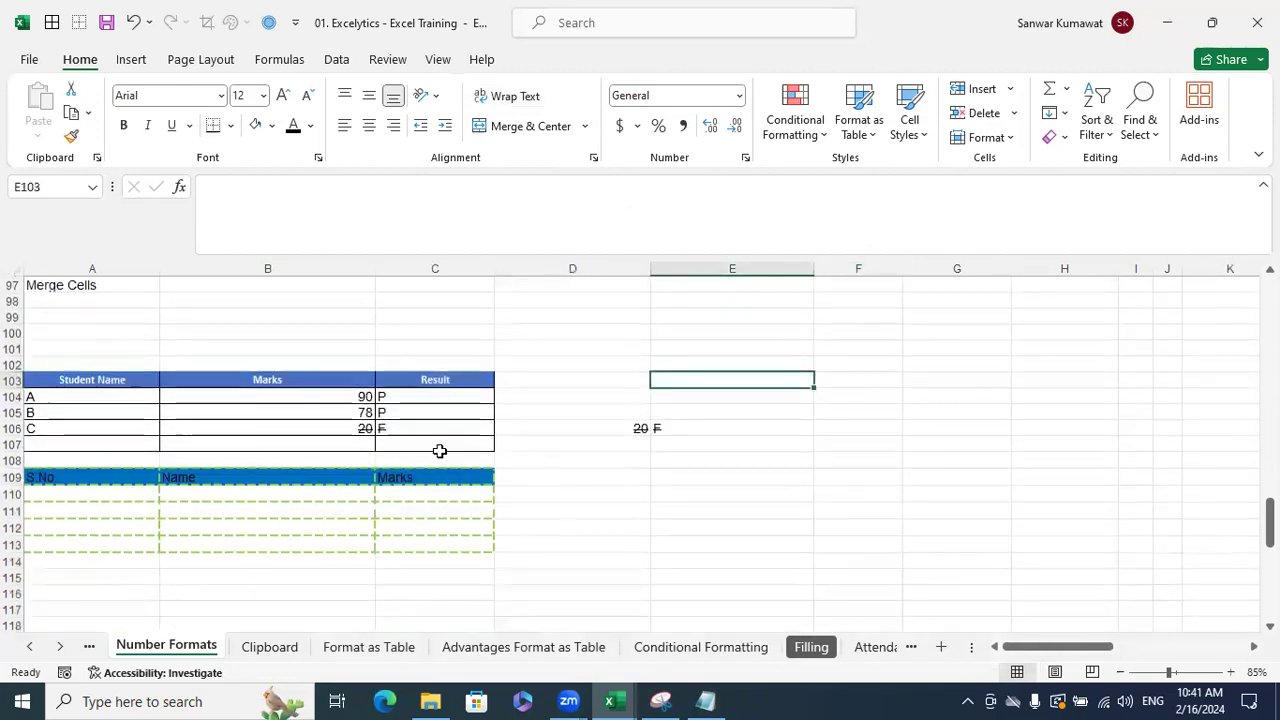
pyautogui.scroll(1, 108, 473)
pyautogui.moveTo(103, 490); pyautogui.dragTo(440, 490)
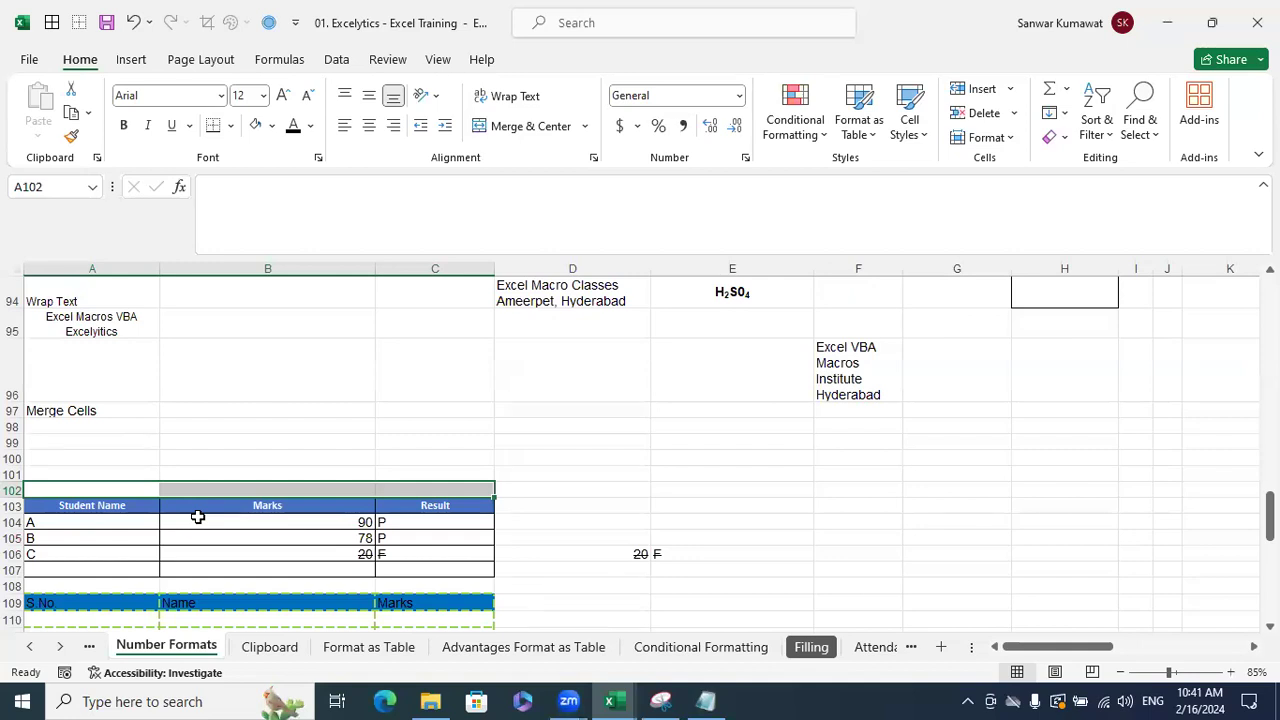
pyautogui.click(158, 489)
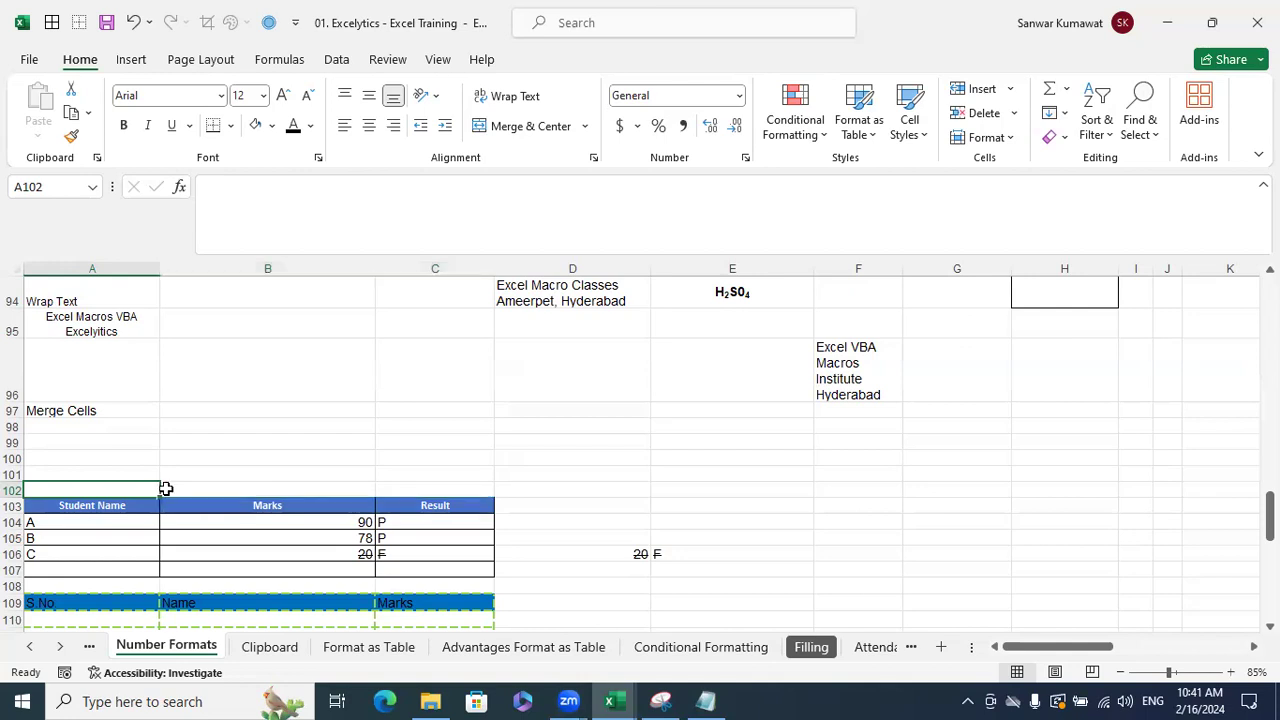
pyautogui.write('Progress Card')
# - Commit 'Progress Card' and move it from A102 to B102
pyautogui.press('Return')
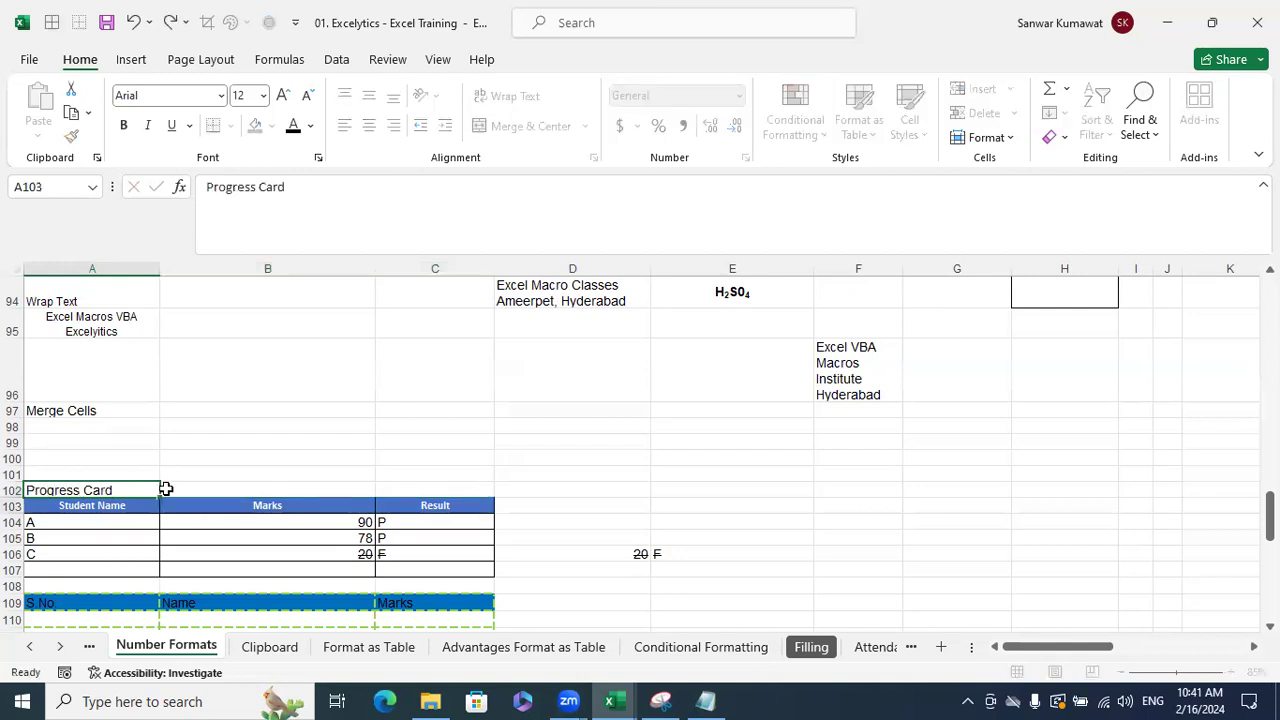
pyautogui.click(538, 457)
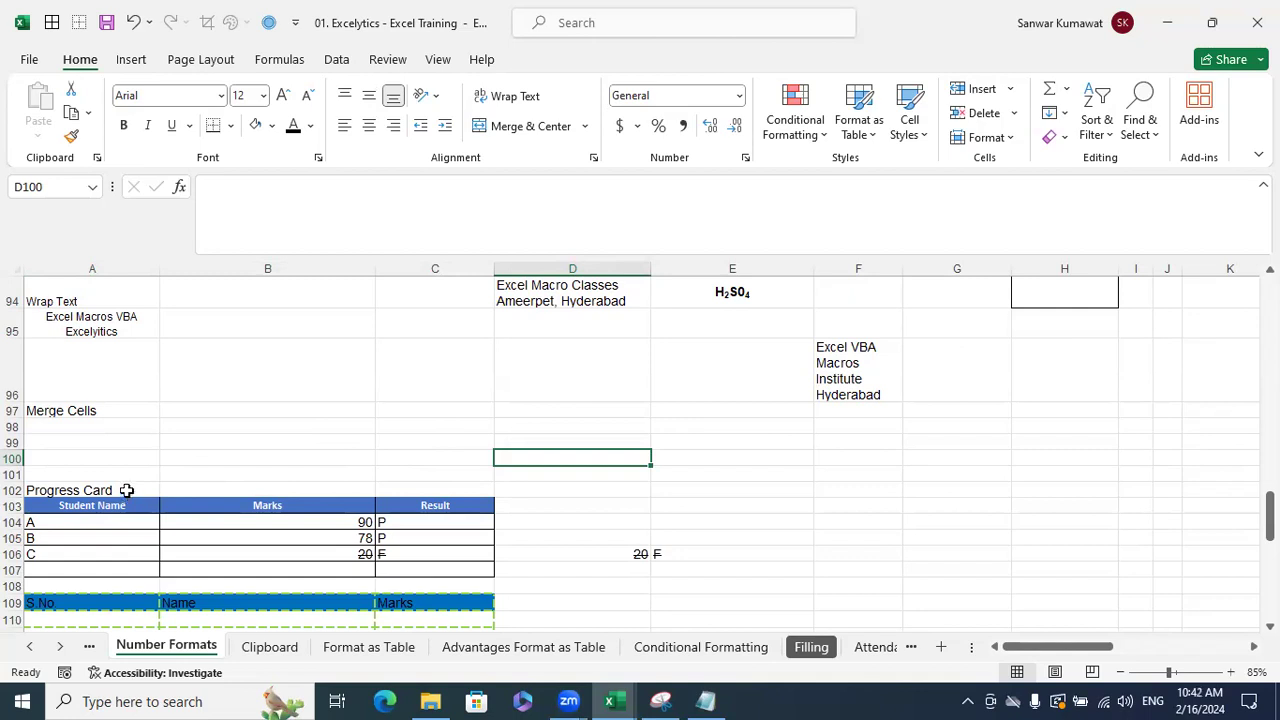
pyautogui.click(128, 490)
pyautogui.moveTo(196, 481); pyautogui.dragTo(314, 494)
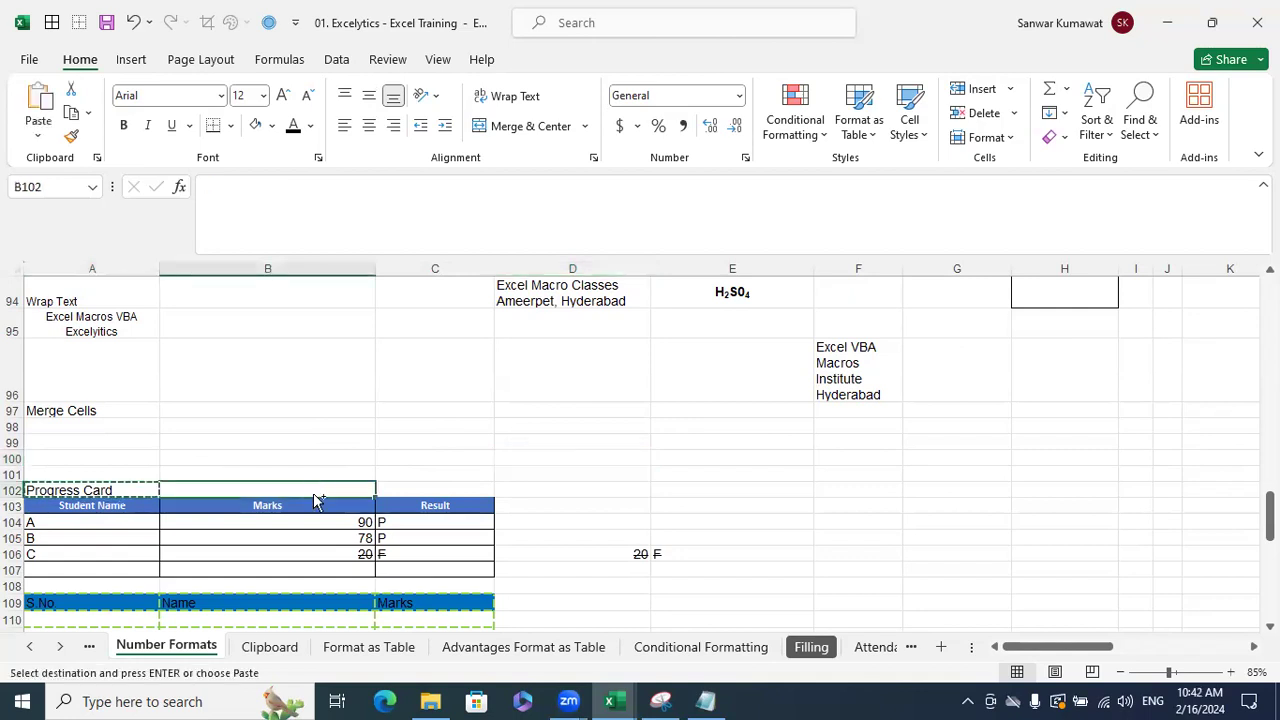
pyautogui.click(674, 497)
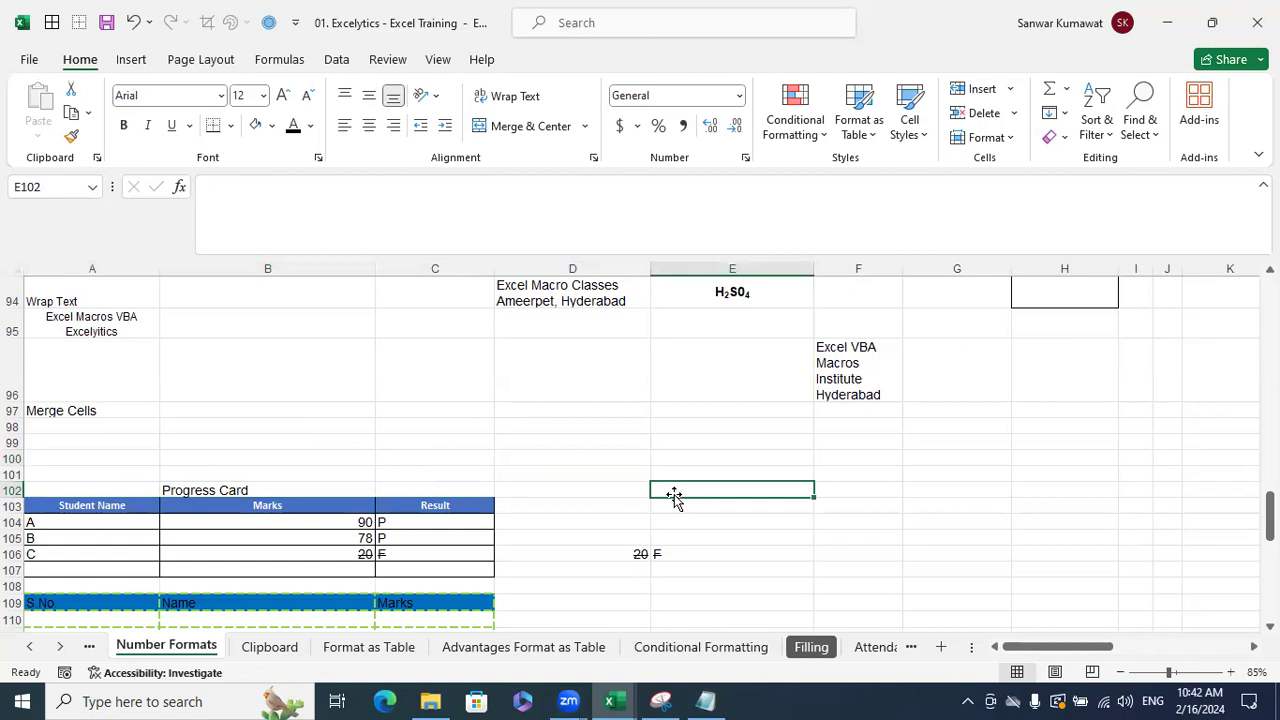
# - Center the Progress Card title within B102
pyautogui.click(334, 492)
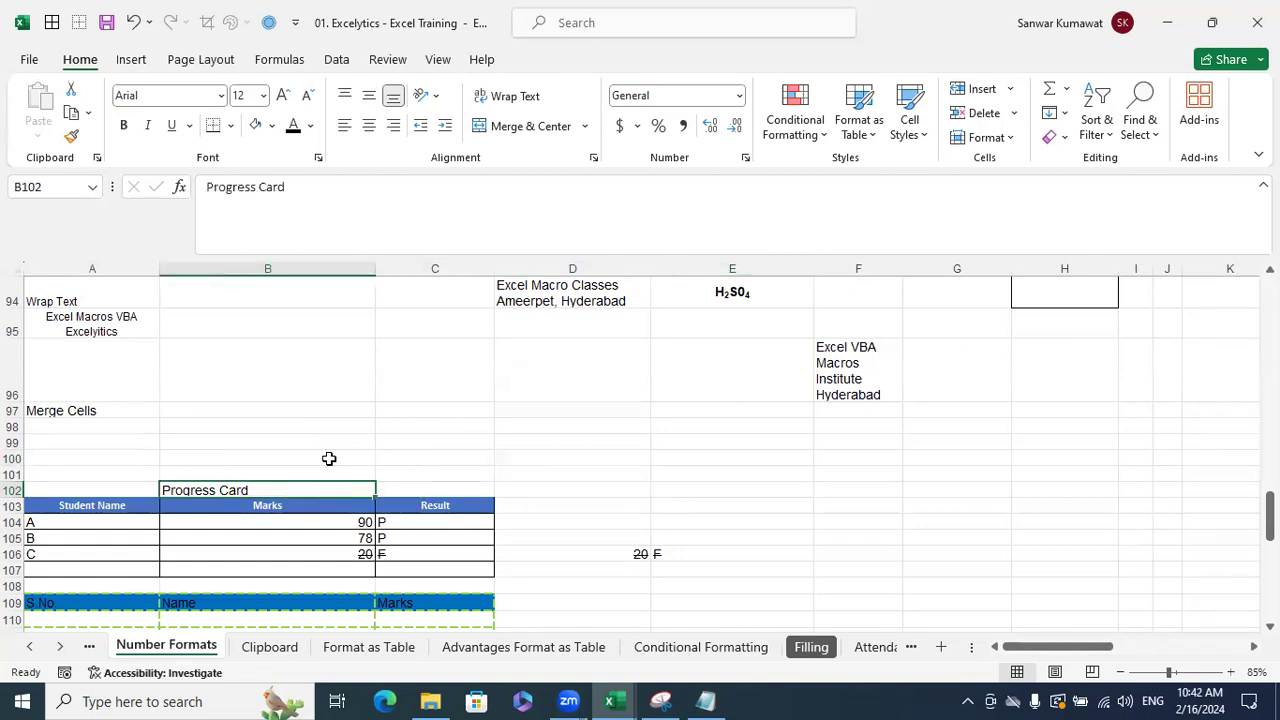
pyautogui.click(370, 135)
pyautogui.click(614, 411)
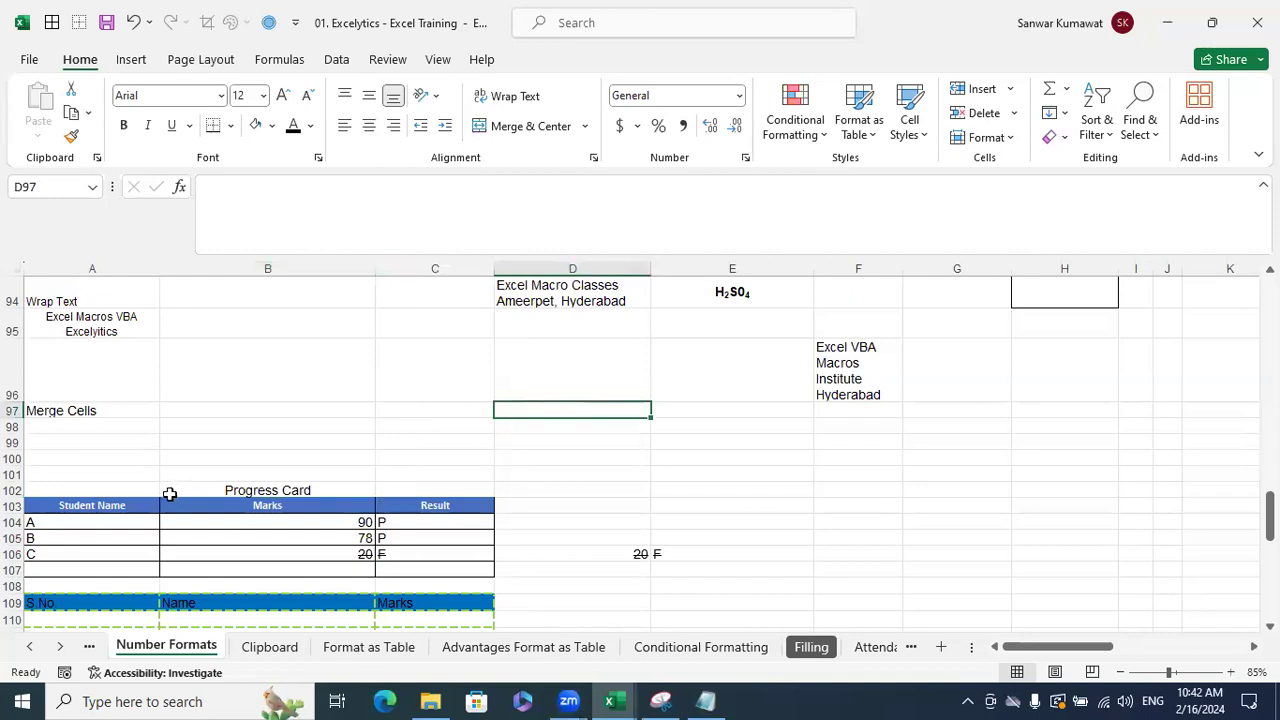
pyautogui.moveTo(140, 490); pyautogui.dragTo(437, 491)
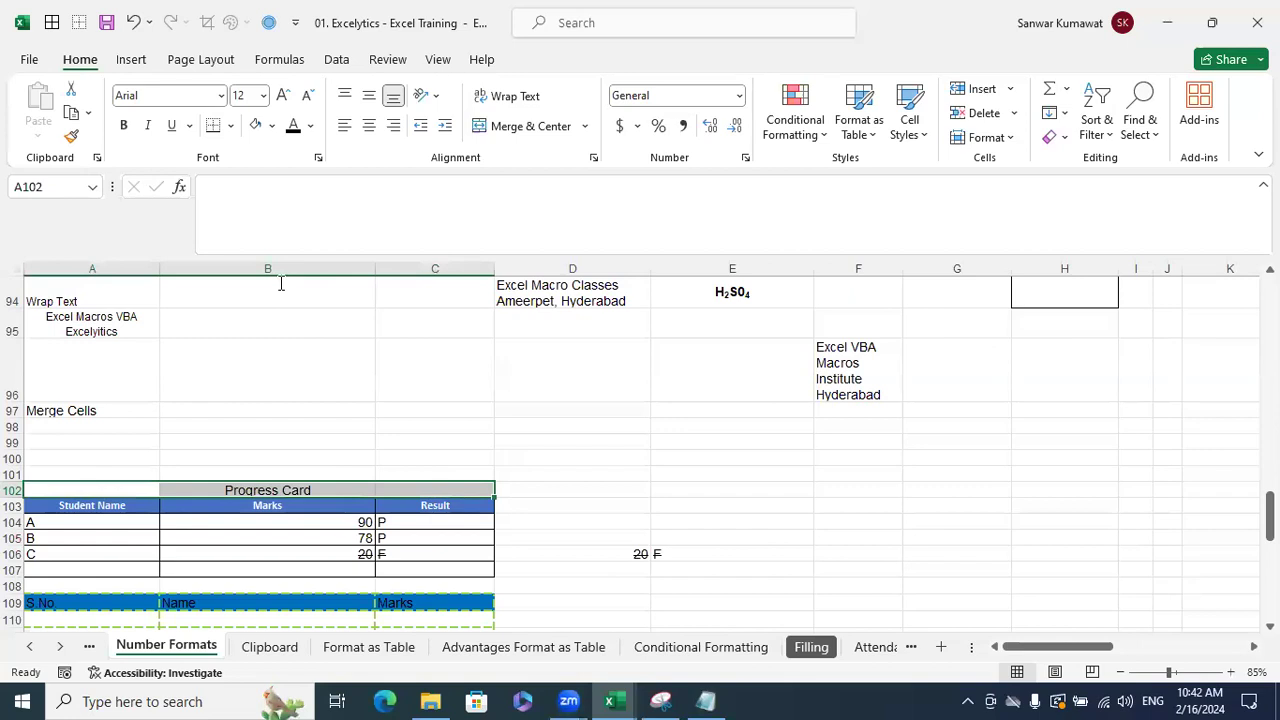
# - Apply All Borders, then Thick Outside Borders, to A102:C102
pyautogui.click(230, 125)
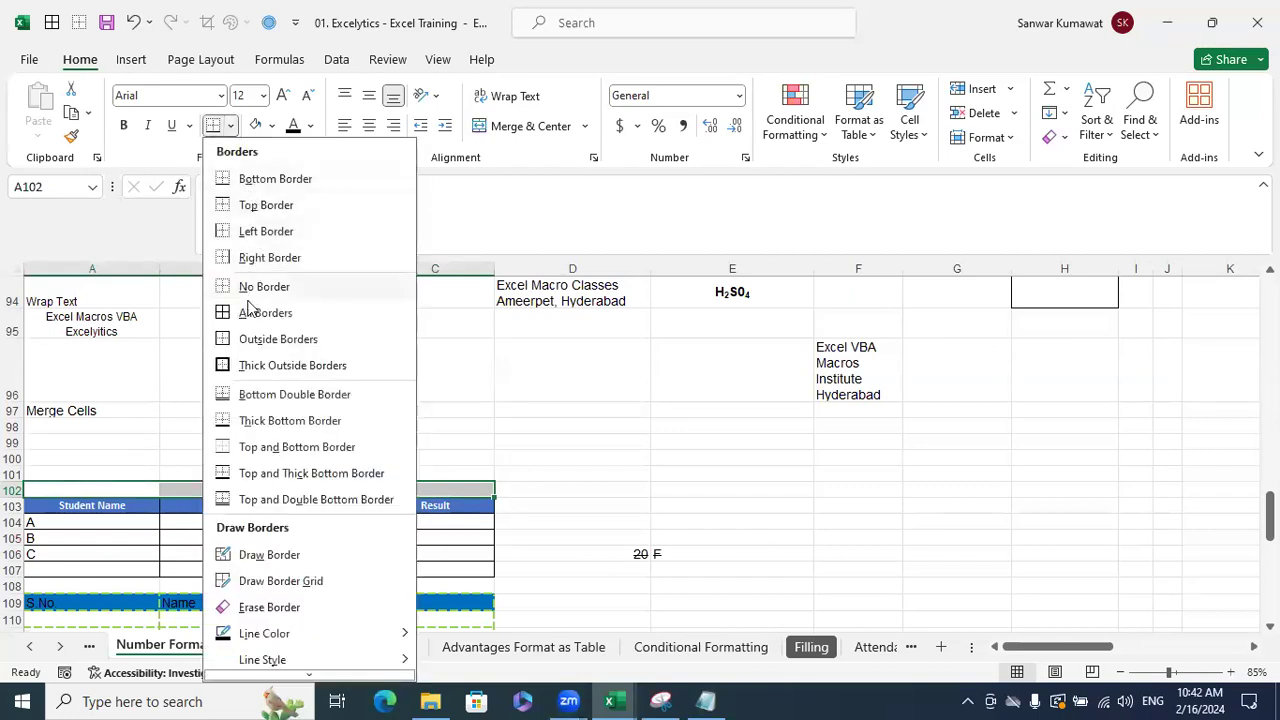
pyautogui.click(258, 312)
pyautogui.click(720, 425)
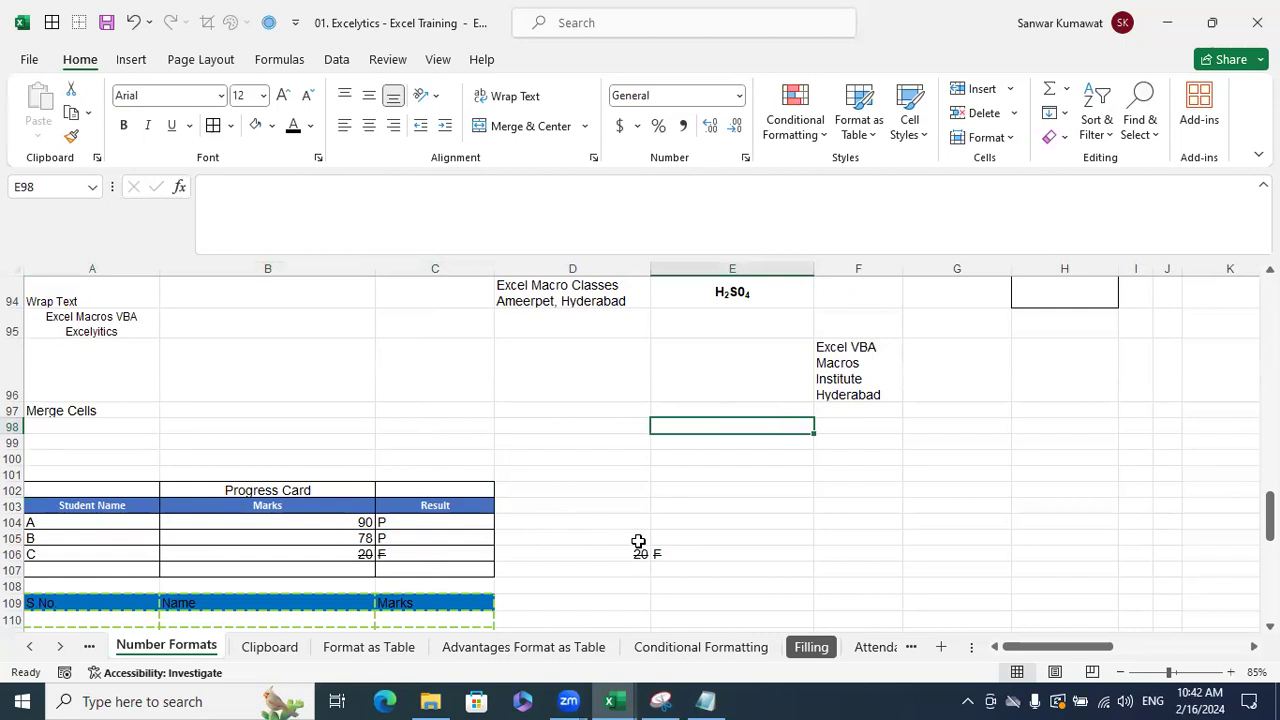
pyautogui.click(150, 490)
pyautogui.moveTo(140, 488); pyautogui.dragTo(416, 494)
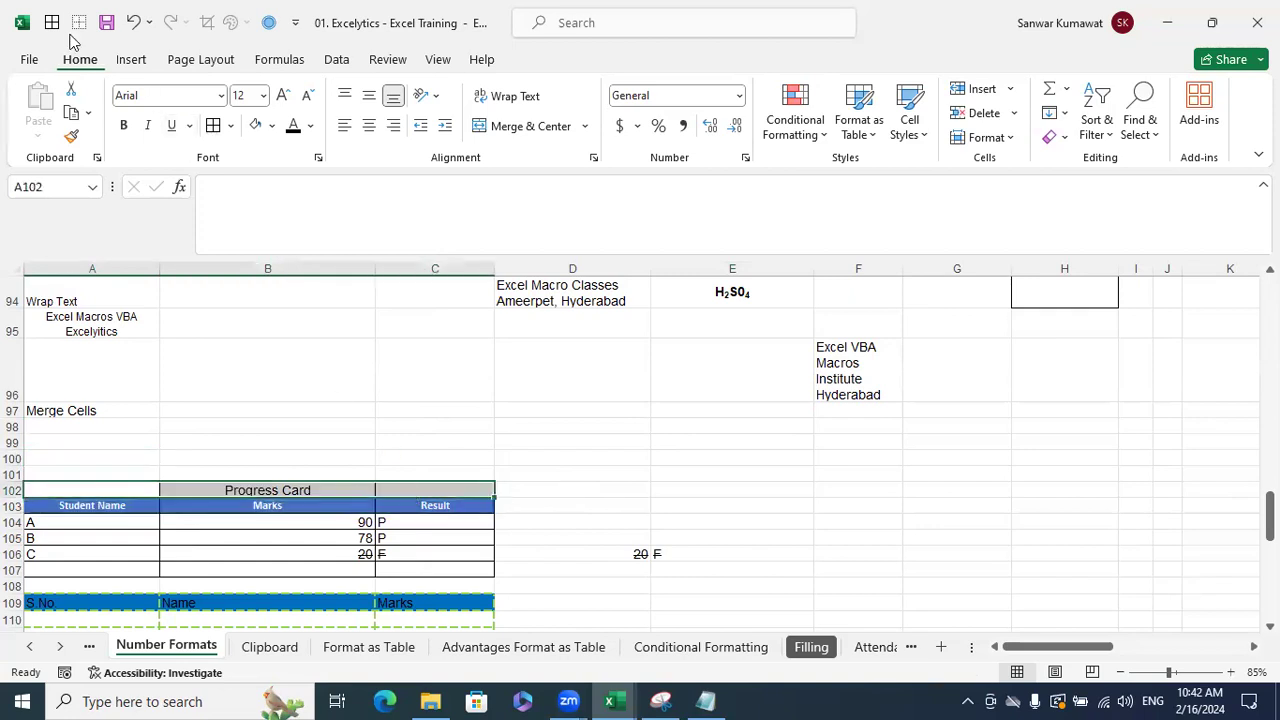
pyautogui.click(230, 125)
pyautogui.click(274, 366)
pyautogui.click(449, 406)
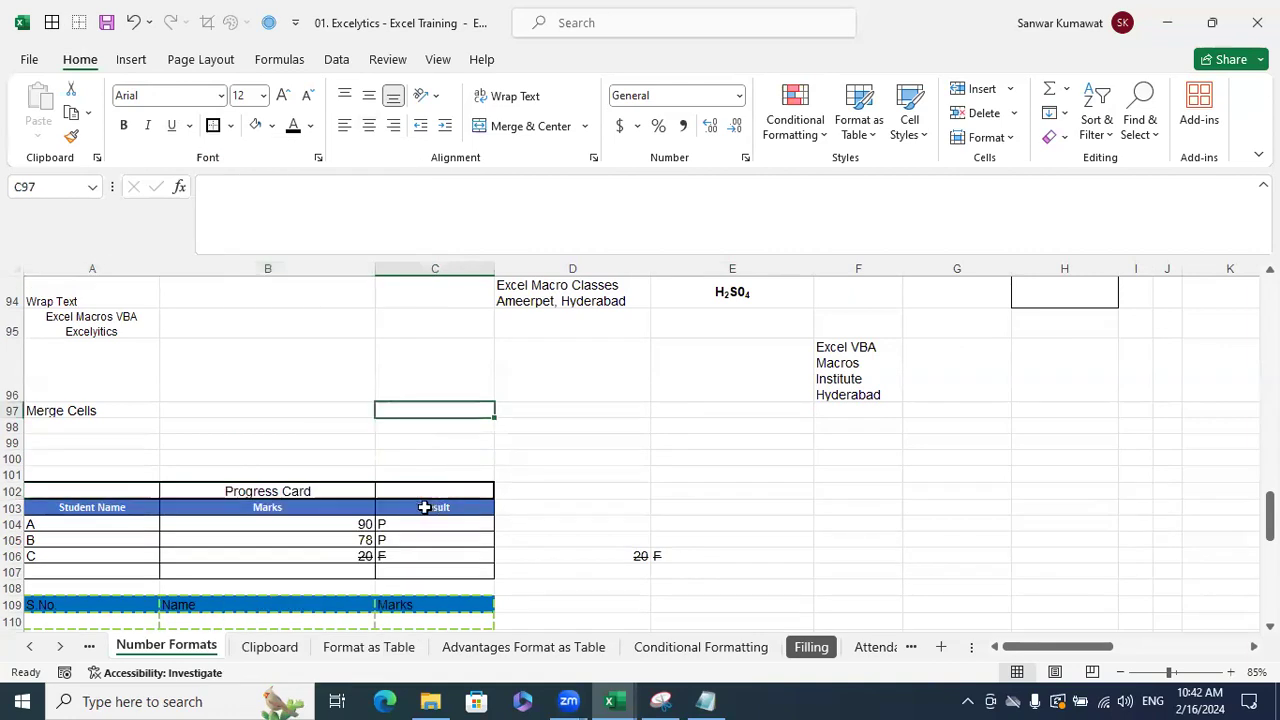
# - Clear A102:C102's borders and reapply a thick outside border
pyautogui.moveTo(155, 491); pyautogui.dragTo(403, 489)
pyautogui.click(230, 125)
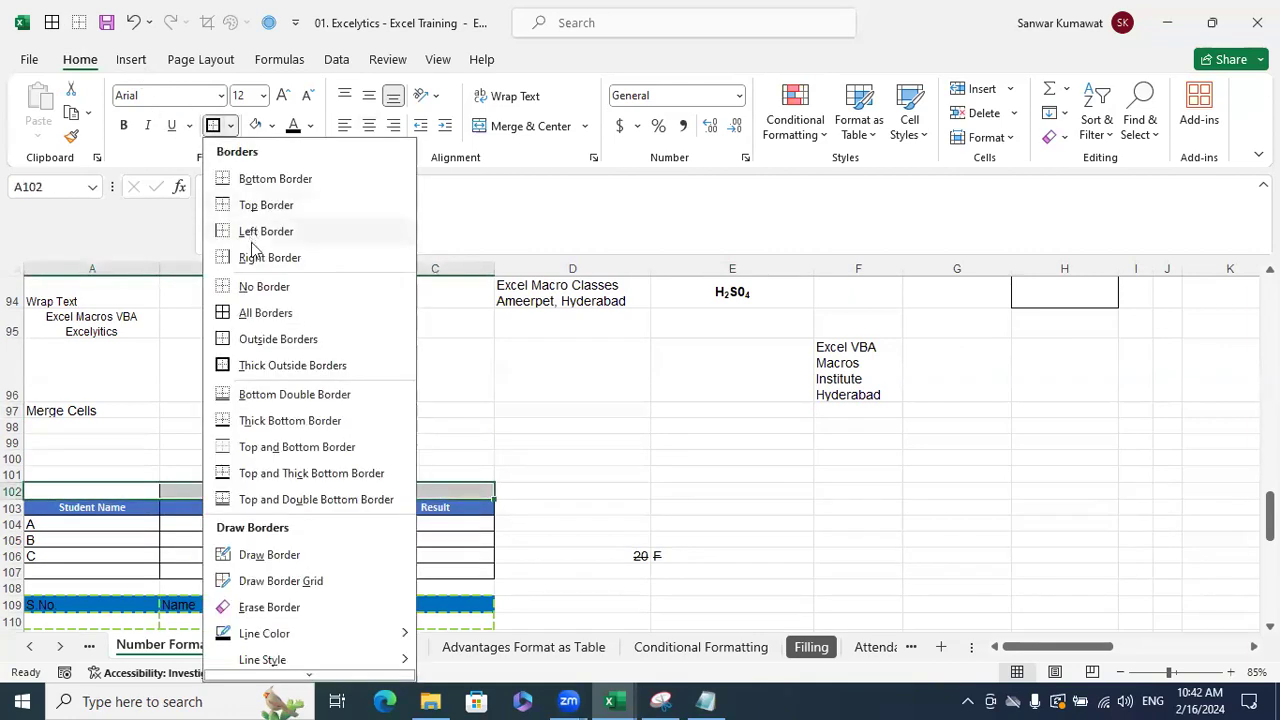
pyautogui.click(250, 288)
pyautogui.click(230, 125)
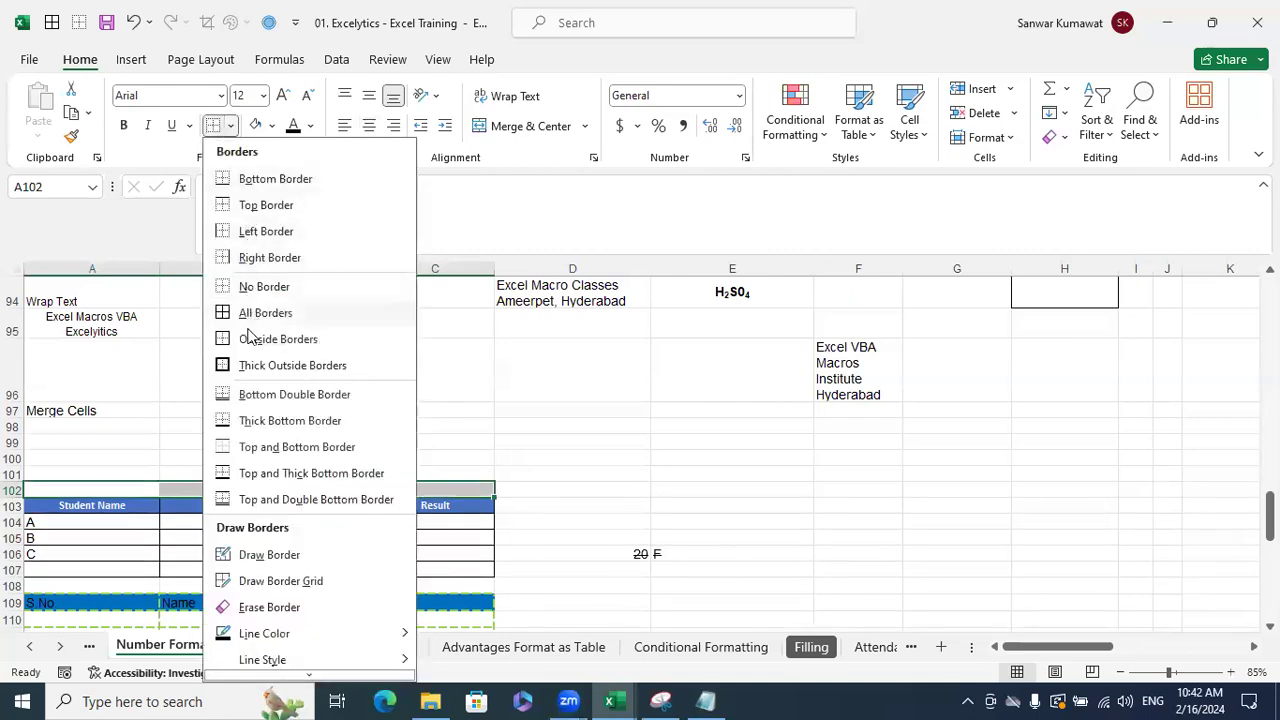
pyautogui.click(252, 365)
pyautogui.click(580, 426)
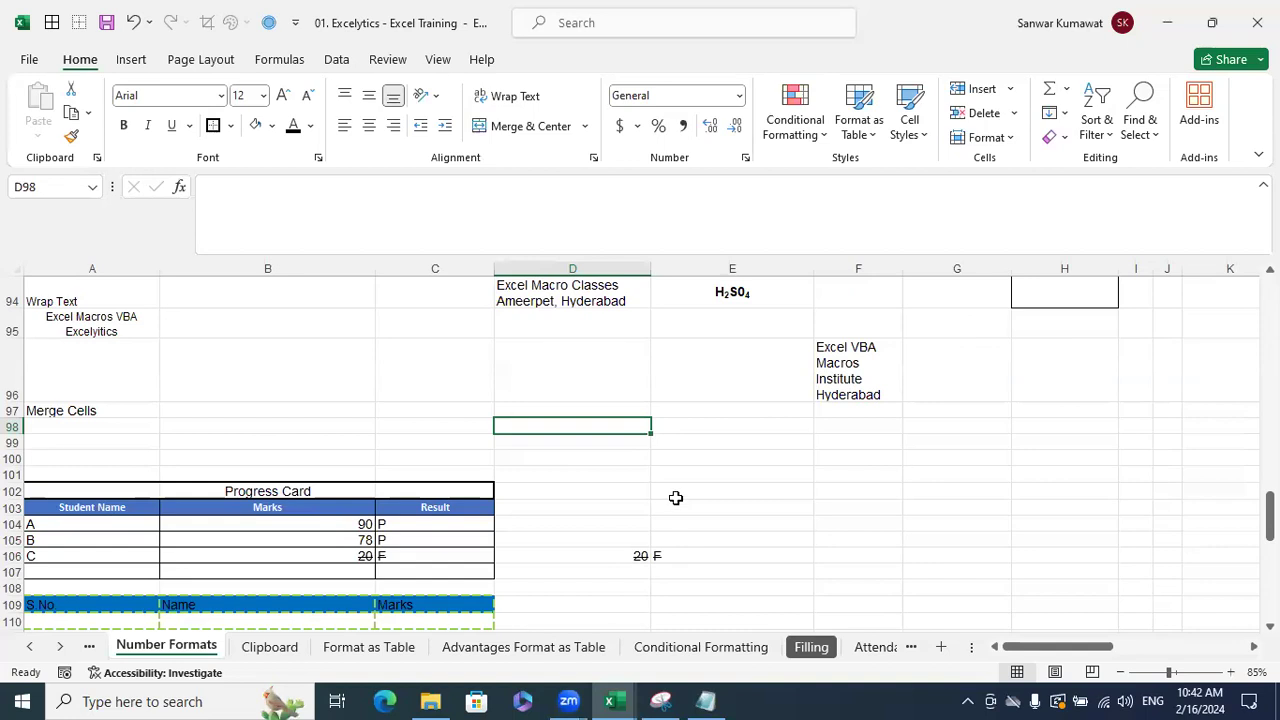
# - Merge and center Progress Card across A102:C102, then select D99:F99
pyautogui.click(149, 494)
pyautogui.click(195, 490)
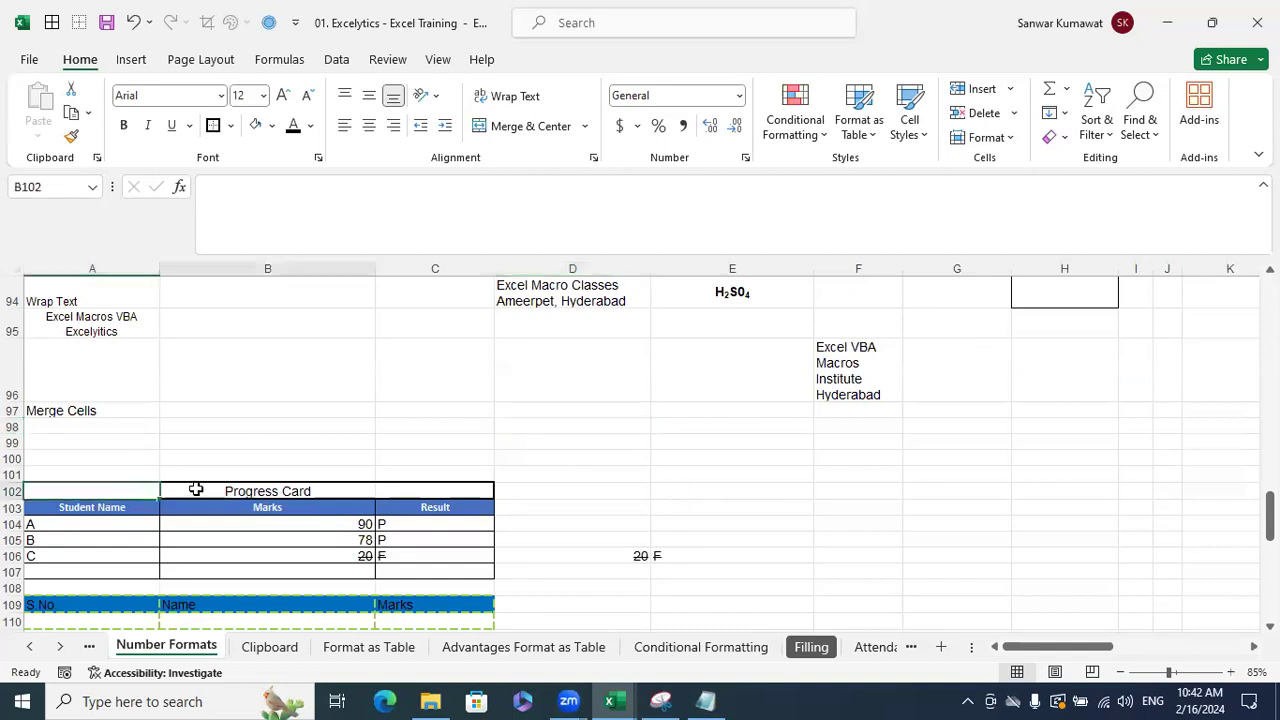
pyautogui.click(430, 492)
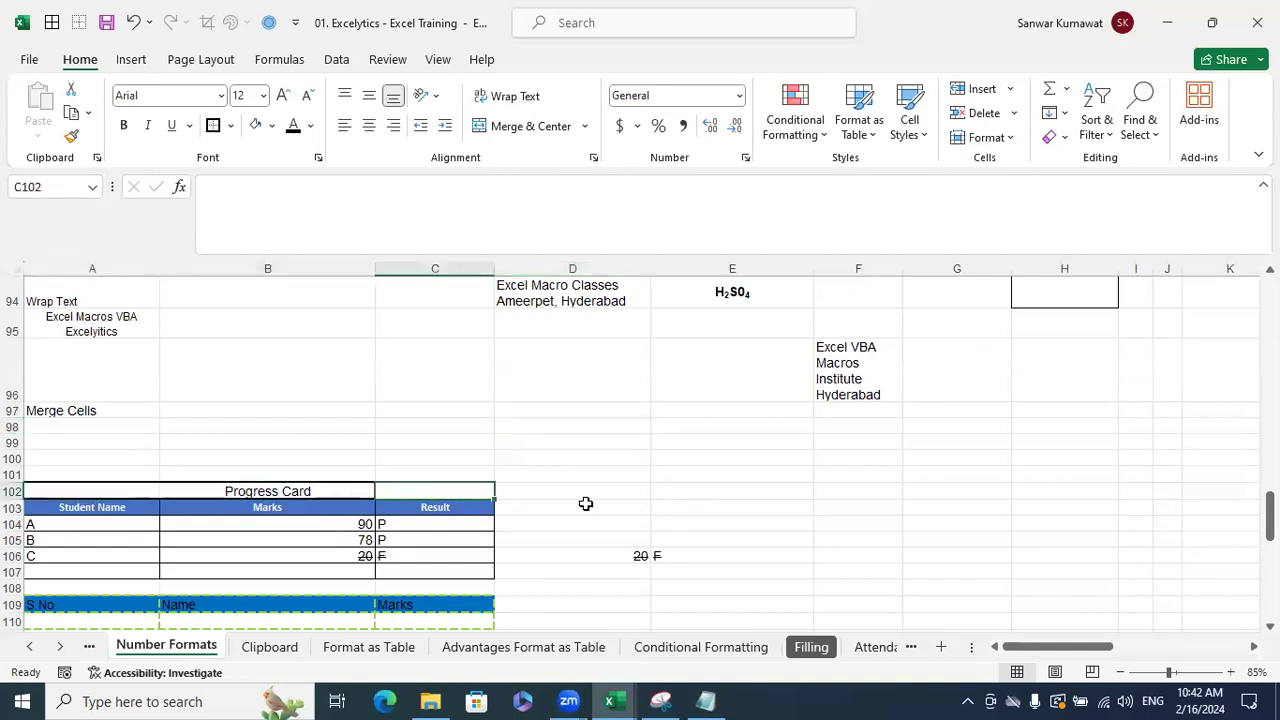
pyautogui.click(674, 485)
pyautogui.moveTo(170, 491); pyautogui.dragTo(434, 487)
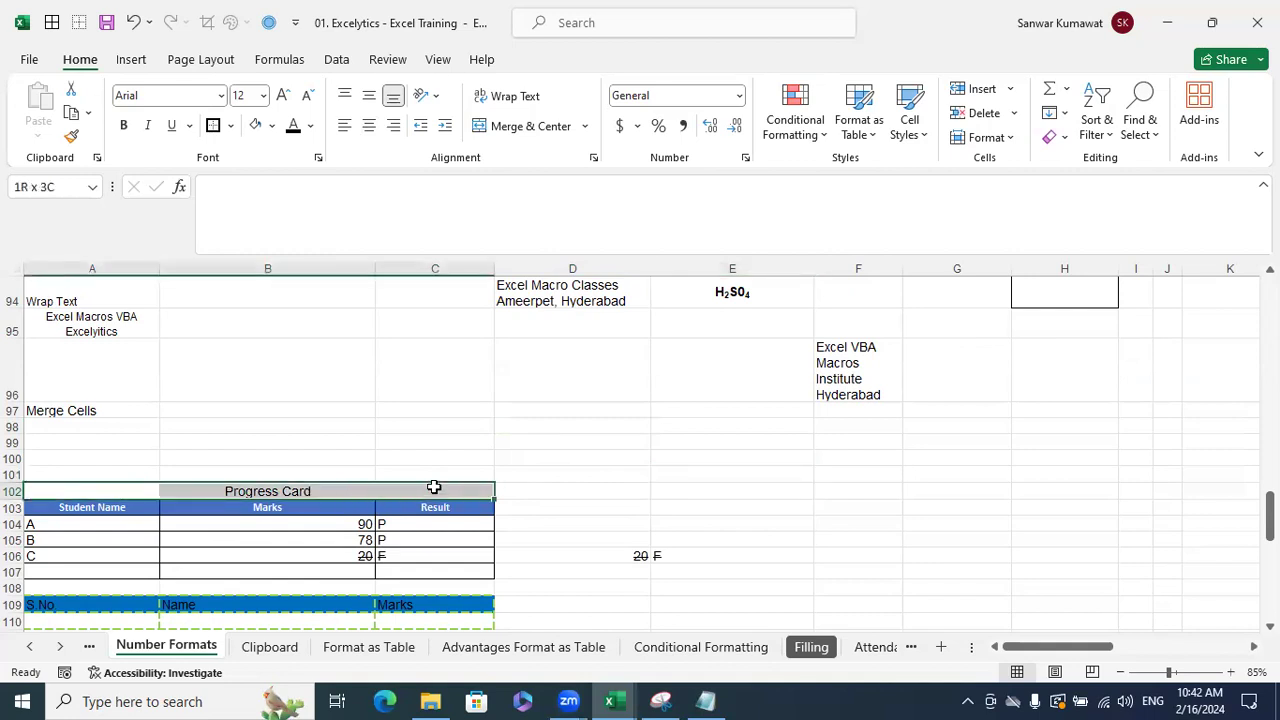
pyautogui.moveTo(434, 487); pyautogui.dragTo(434, 487)
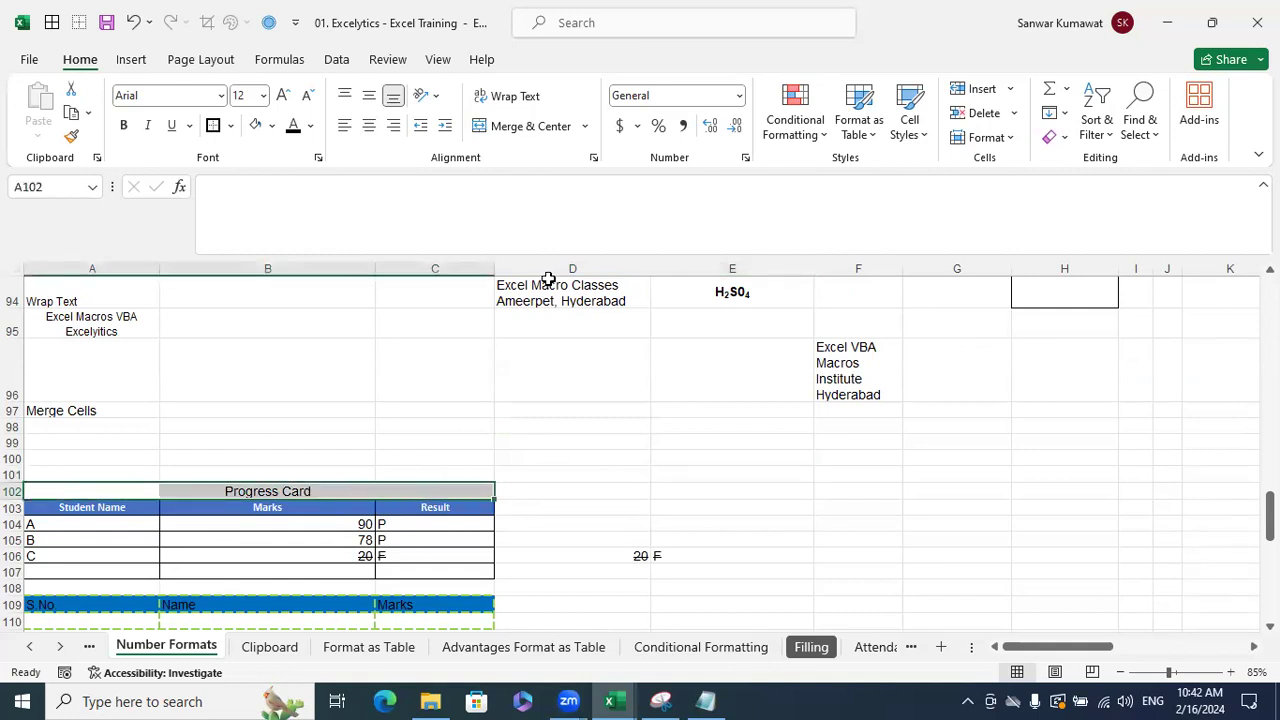
pyautogui.click(520, 128)
pyautogui.click(666, 538)
pyautogui.click(336, 485)
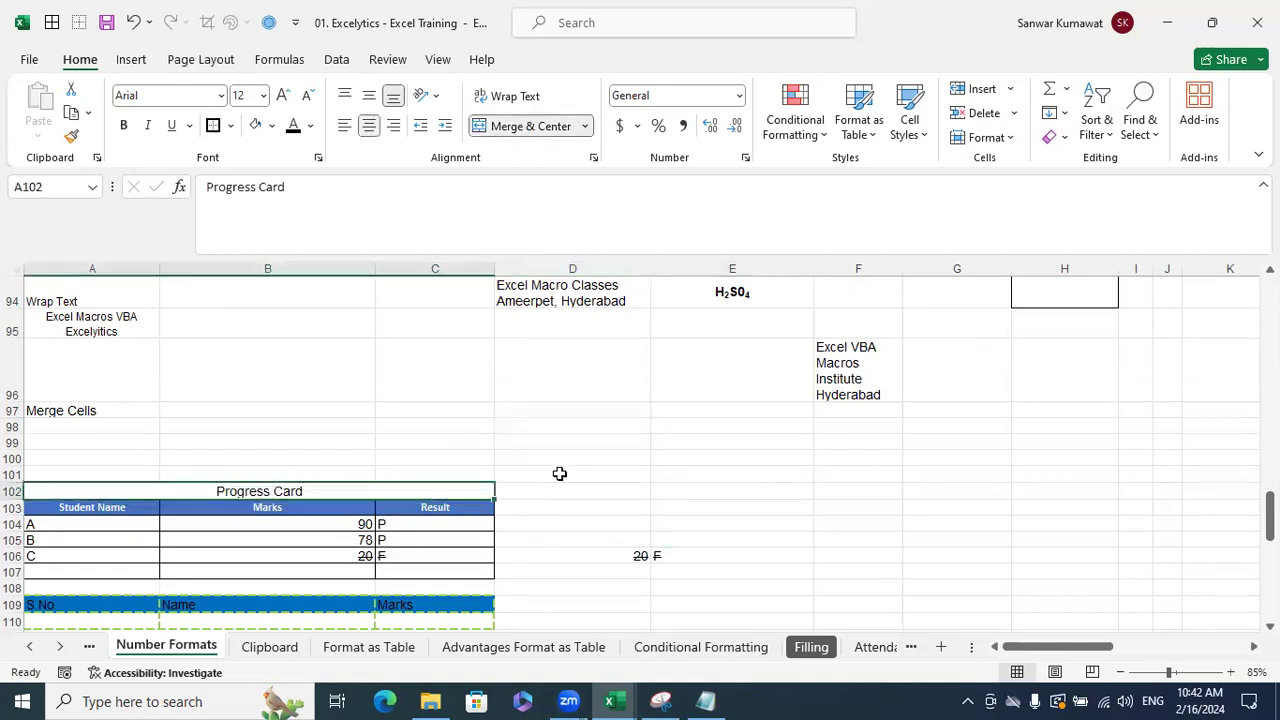
pyautogui.click(707, 492)
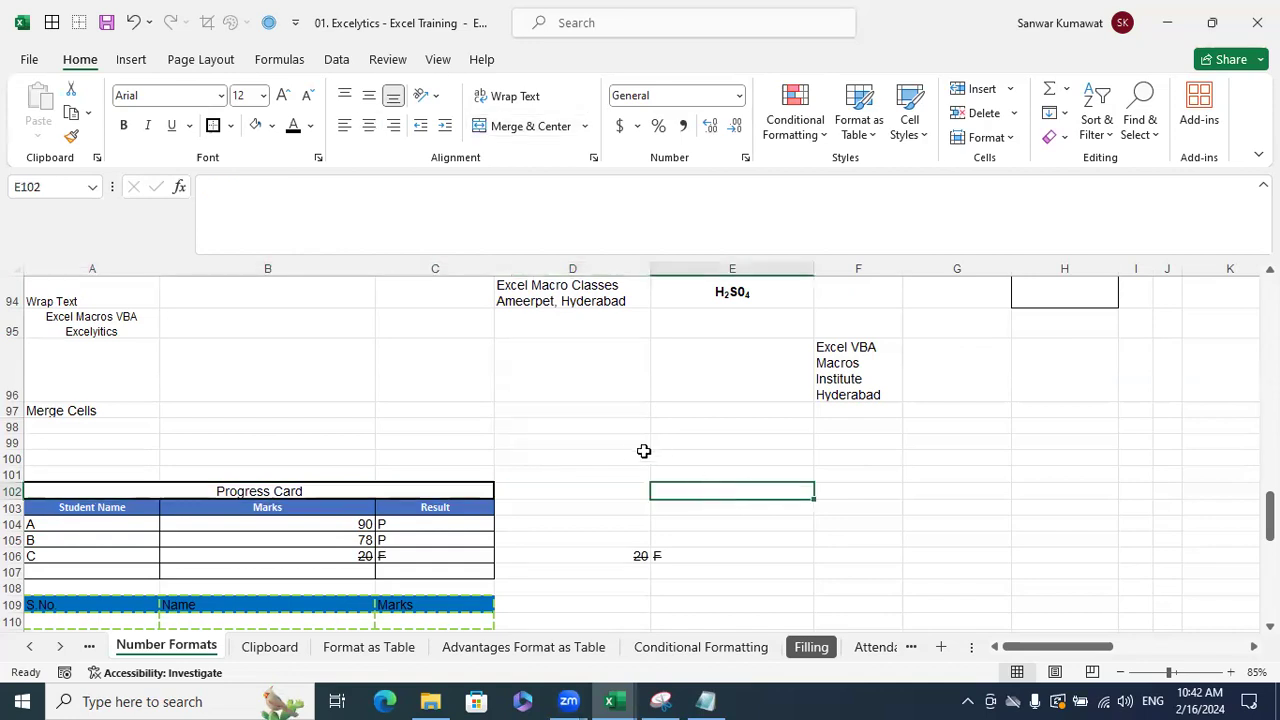
pyautogui.moveTo(623, 446); pyautogui.dragTo(846, 442)
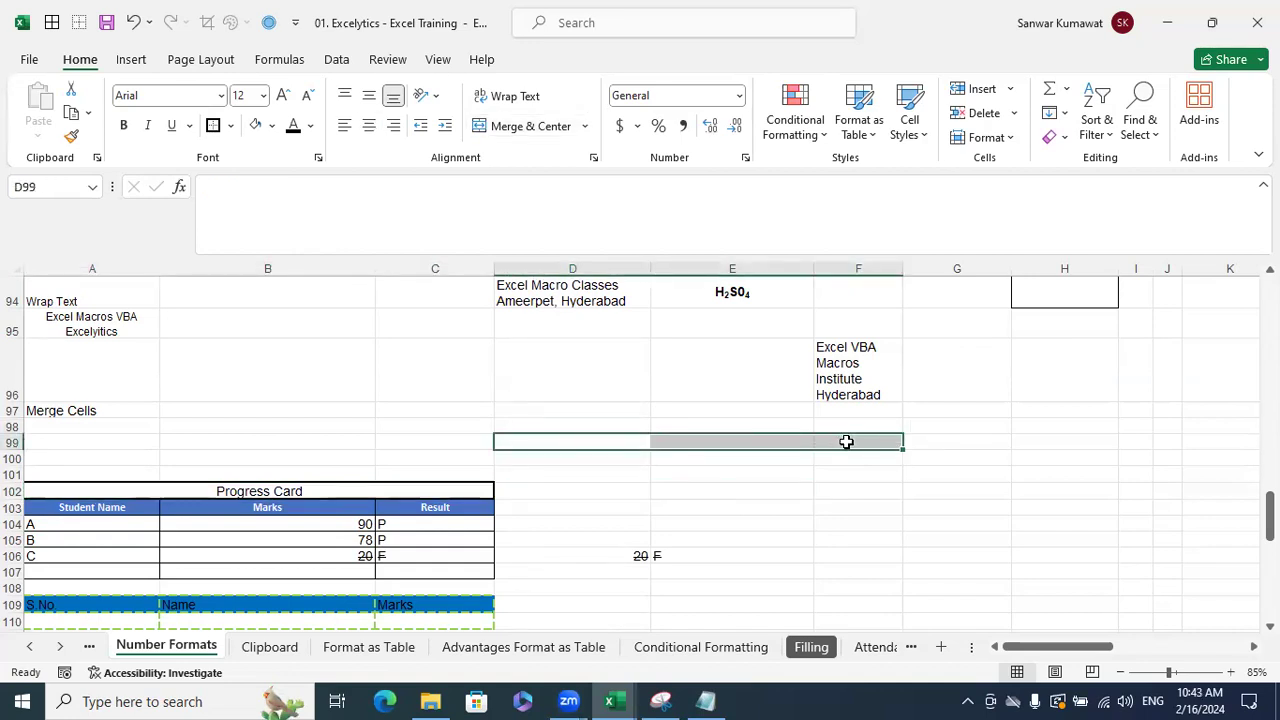
# - Merge and center D99:F99 and enter the title 'Progress Report'
pyautogui.click(521, 130)
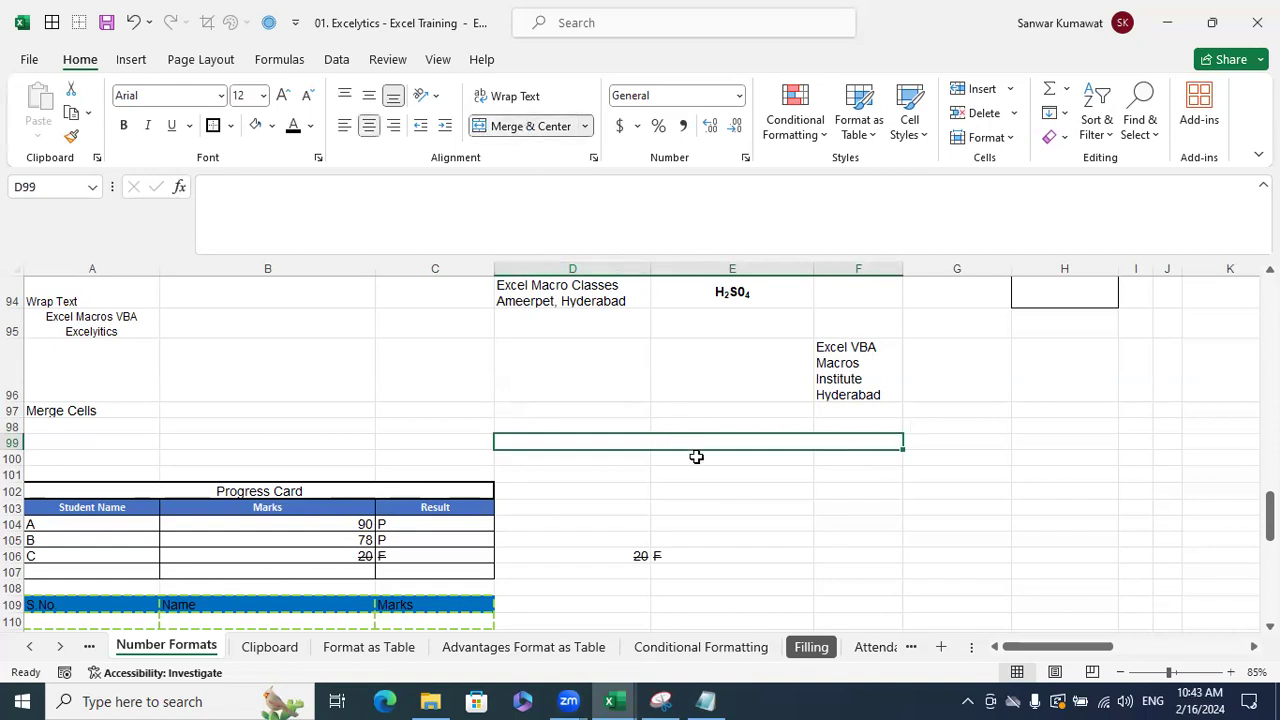
pyautogui.press('F2')
pyautogui.write('Pr')
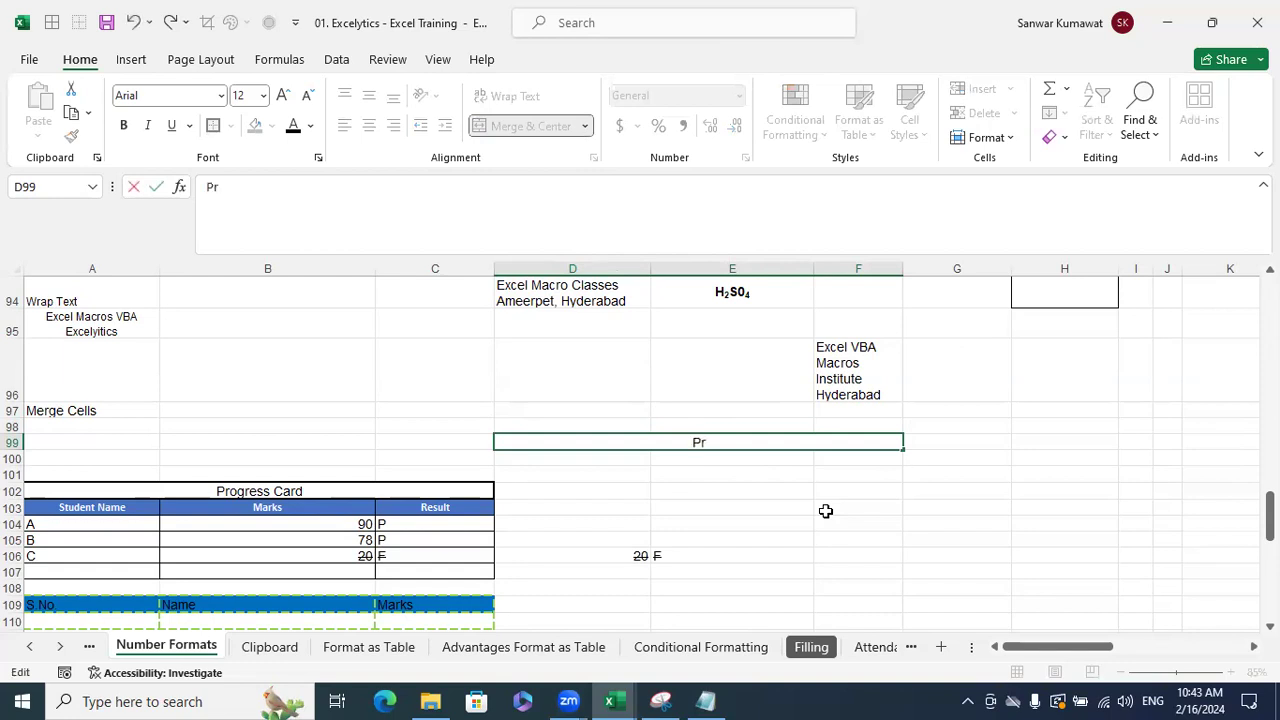
pyautogui.write('ogress Report')
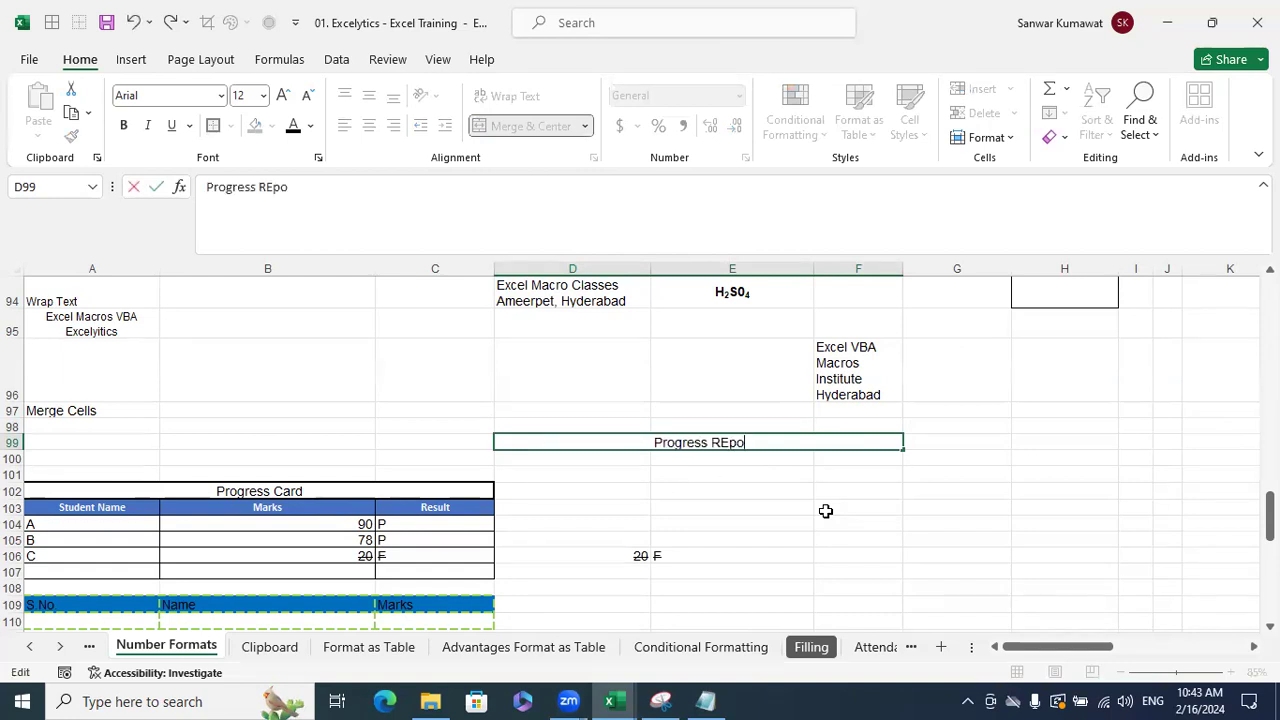
pyautogui.press('Return')
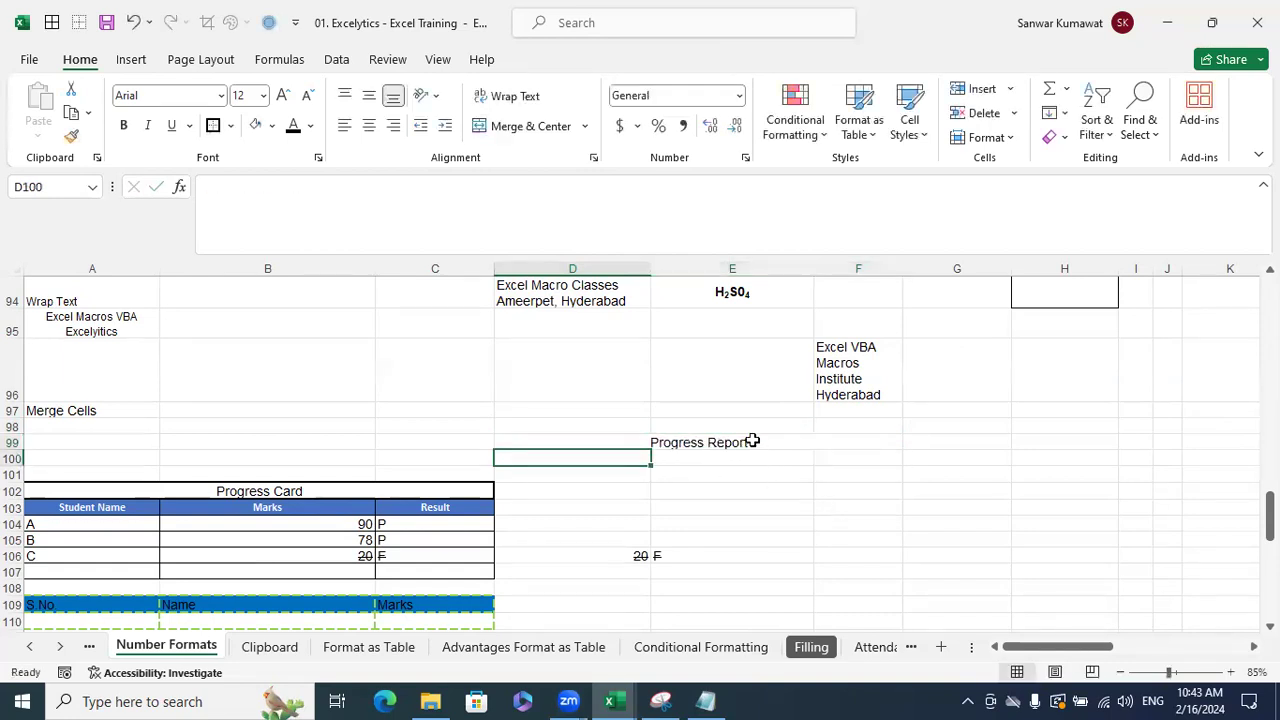
pyautogui.click(750, 441)
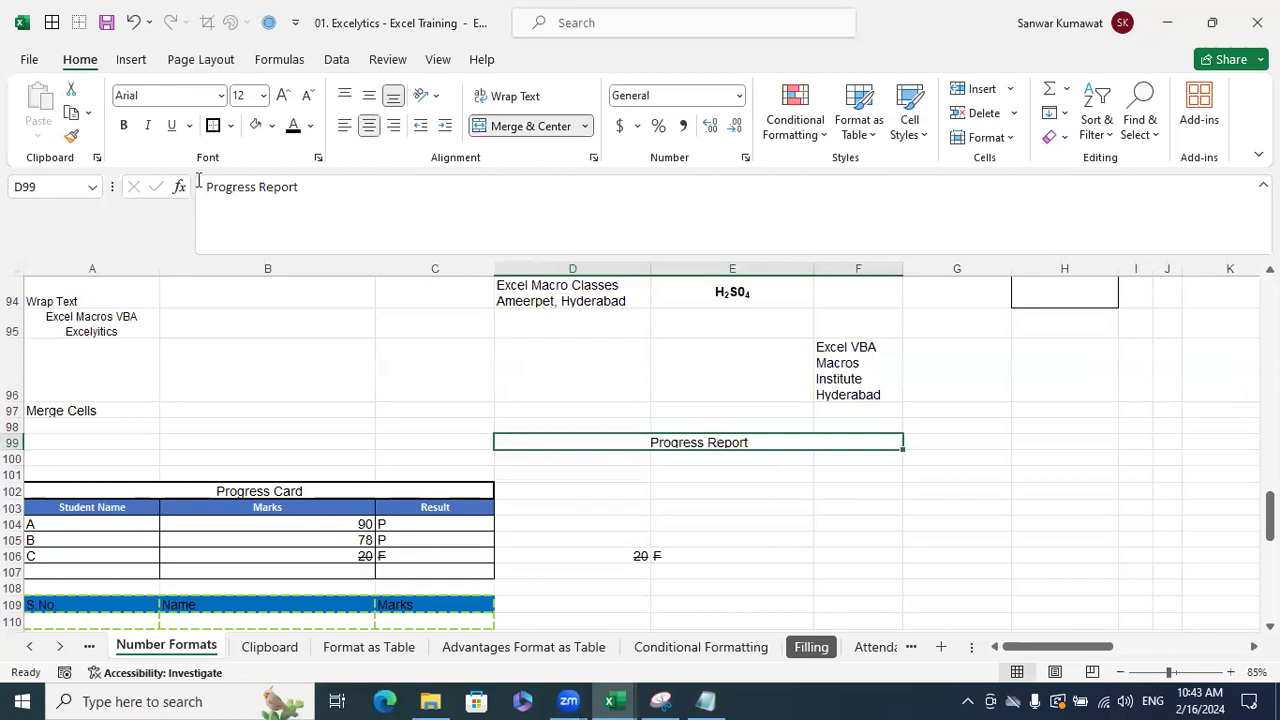
pyautogui.click(776, 519)
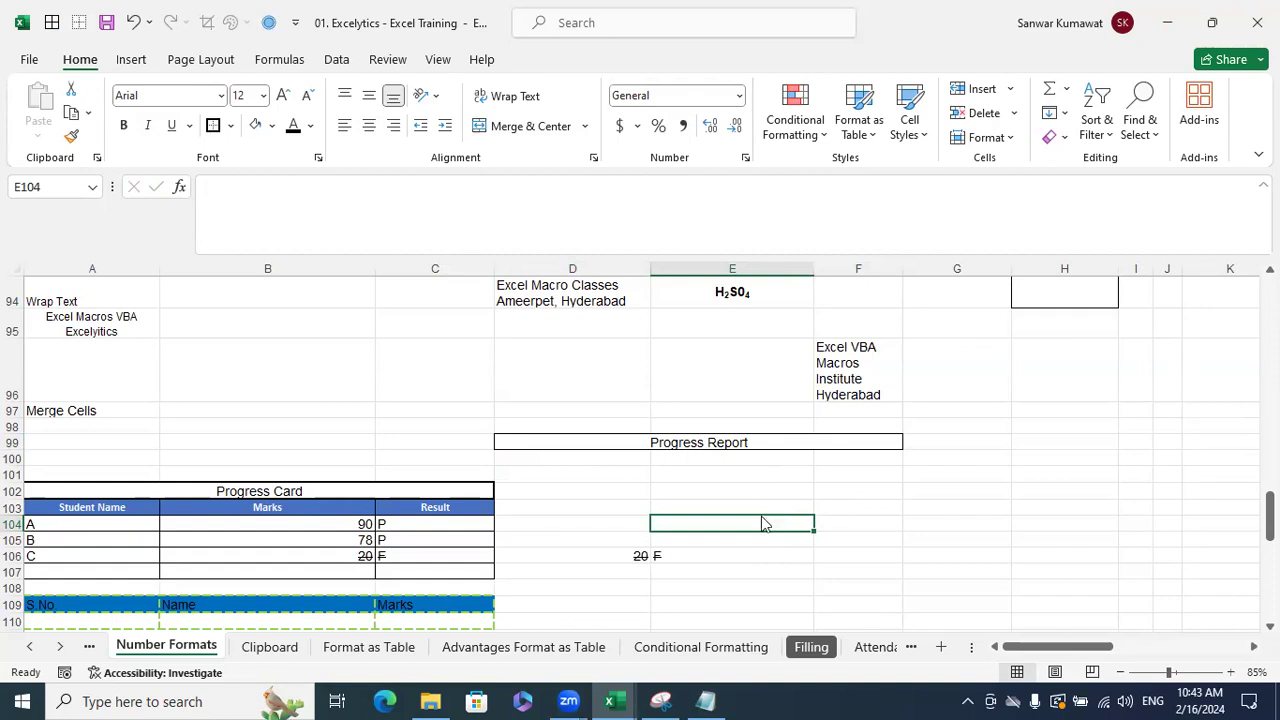
pyautogui.hotkey('ctrl', '1')
# - Close Format Cells unchanged and type 'Excel VBA Macros' in F101
pyautogui.moveTo(774, 206); pyautogui.dragTo(554, 144)
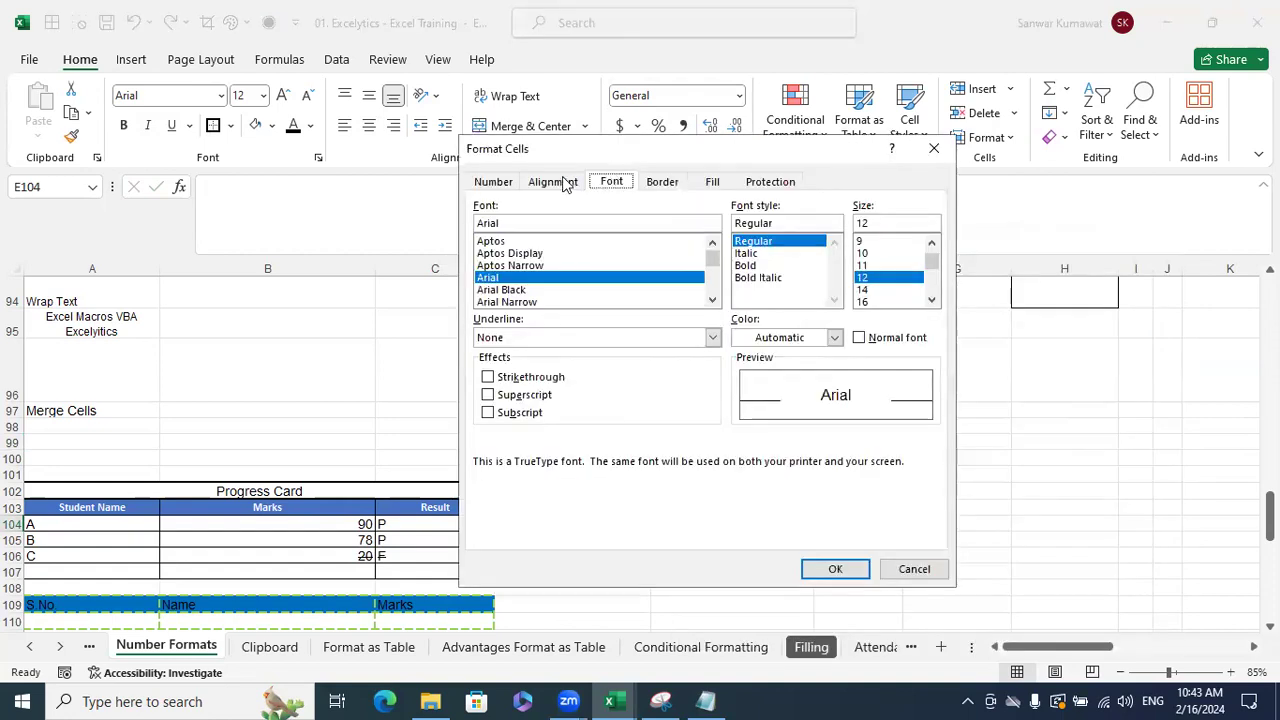
pyautogui.click(560, 182)
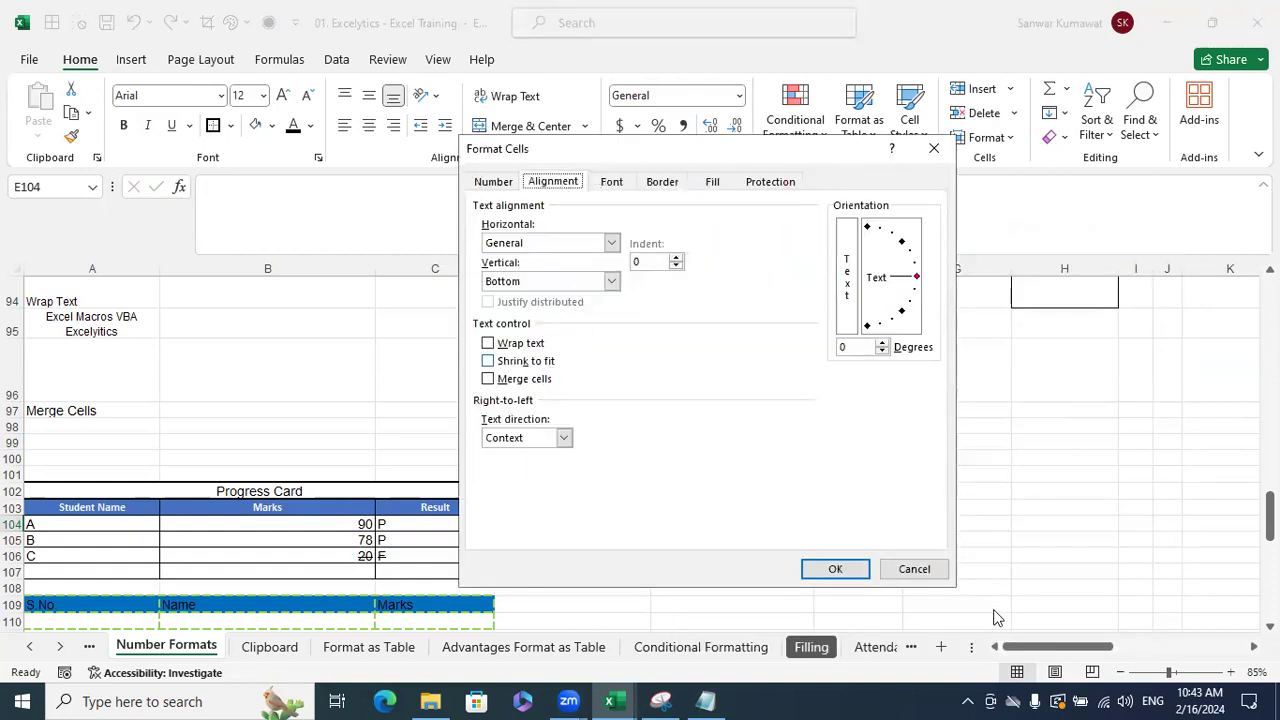
pyautogui.click(914, 569)
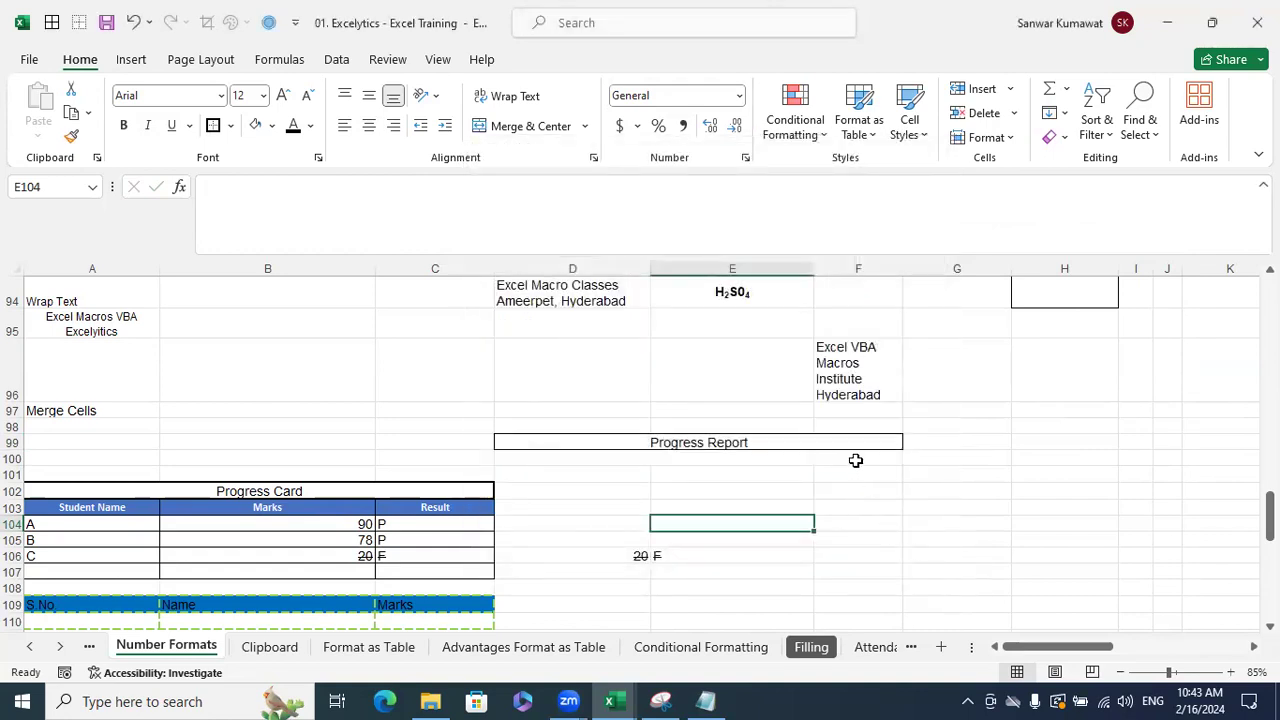
pyautogui.click(860, 475)
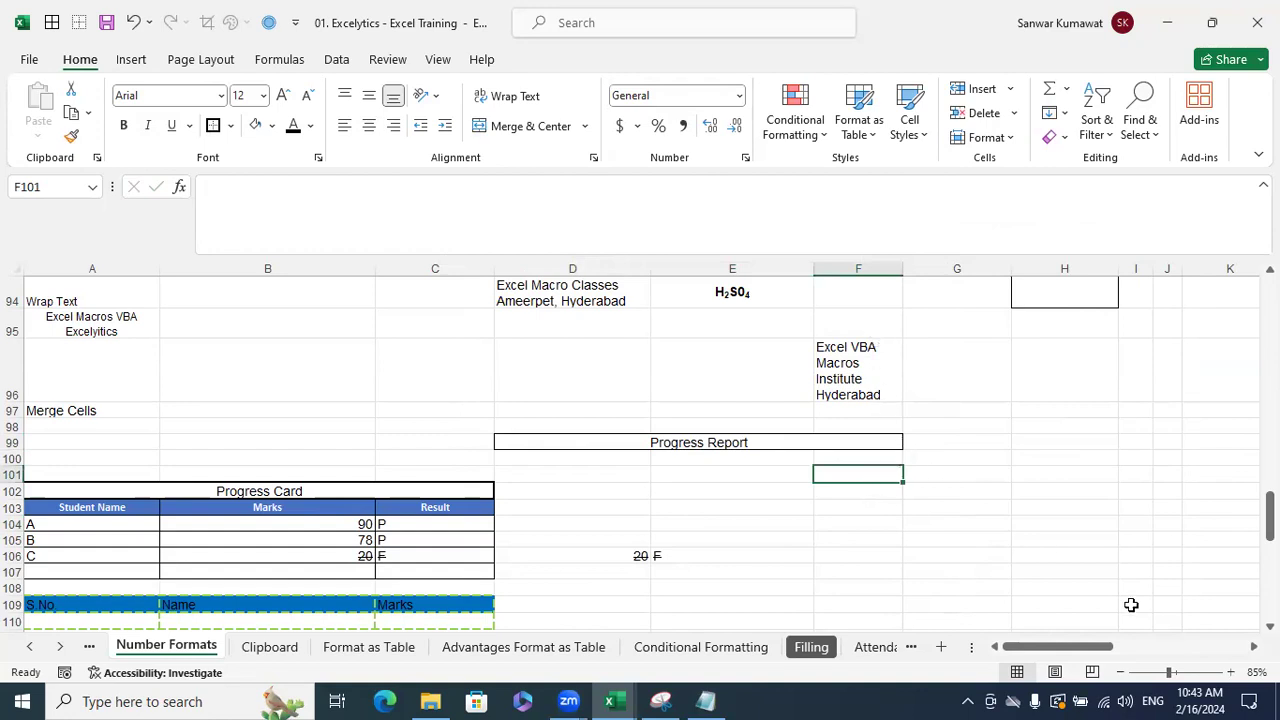
pyautogui.write('Excel V')
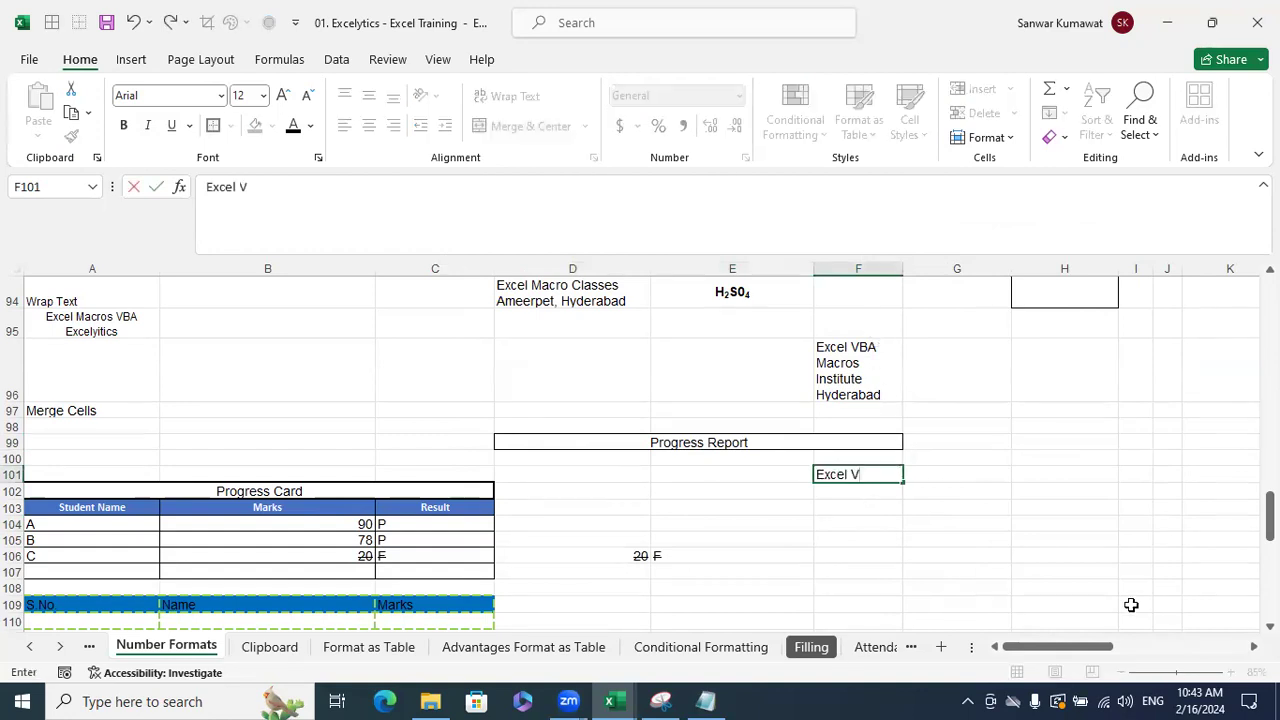
pyautogui.write('BA Macros')
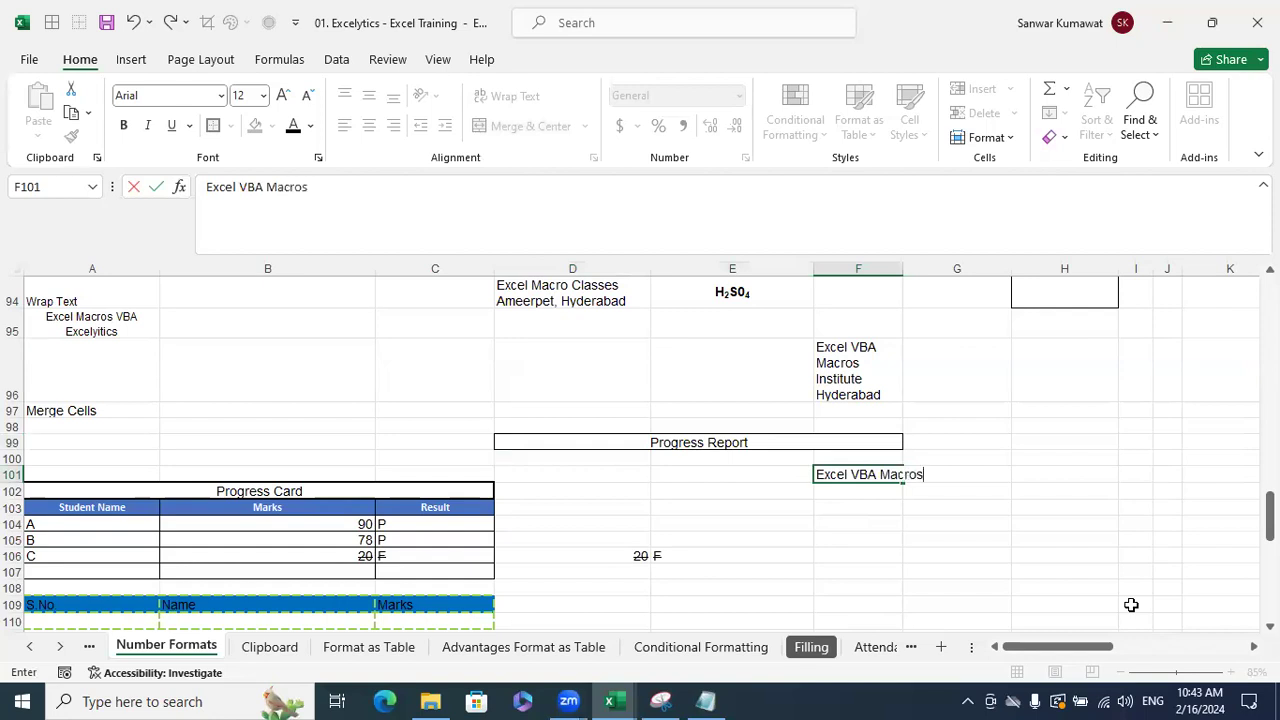
pyautogui.press('Return')
# - Turn on Shrink to fit for F101 in the alignment settings
pyautogui.click(846, 475)
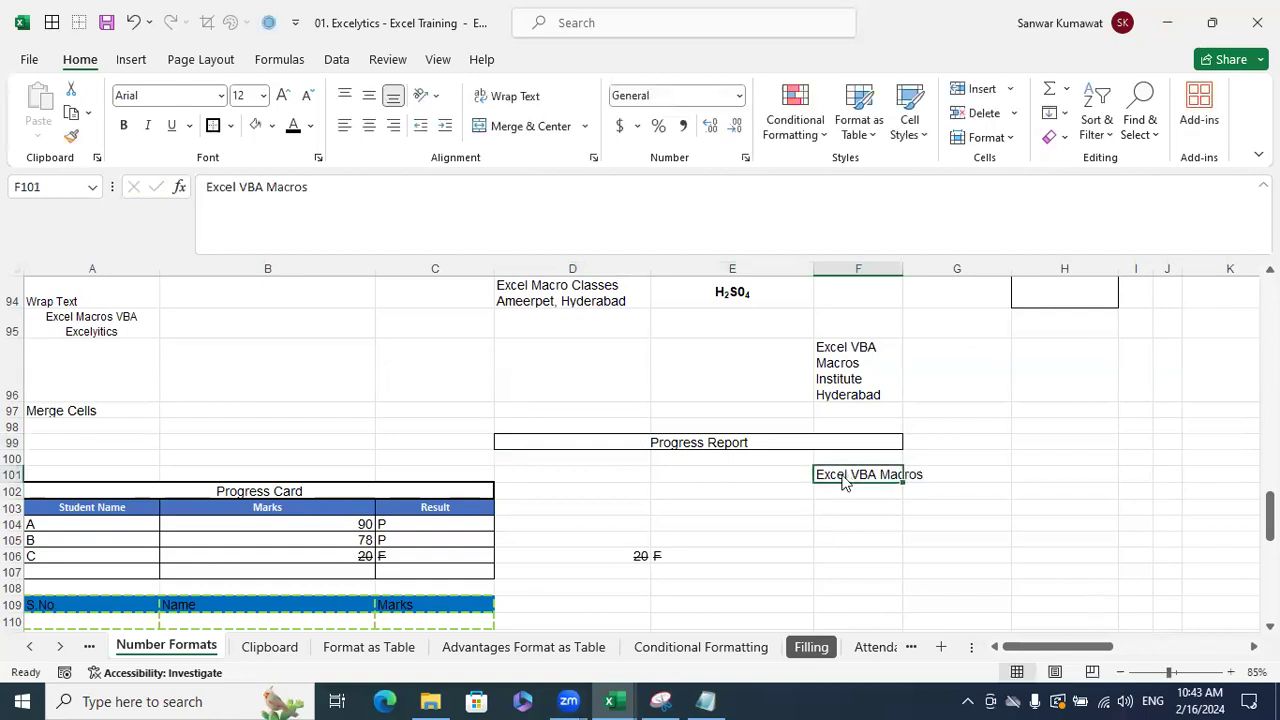
pyautogui.hotkey('ctrl', '1')
pyautogui.click(526, 361)
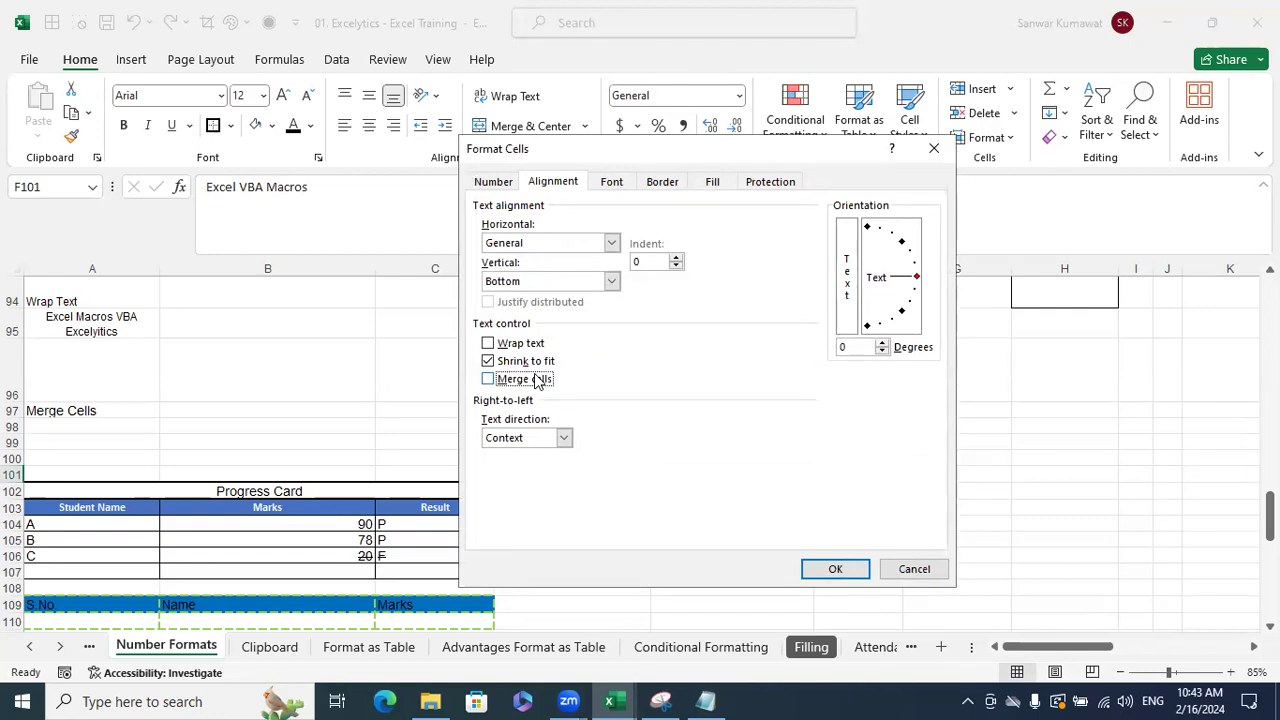
pyautogui.click(810, 567)
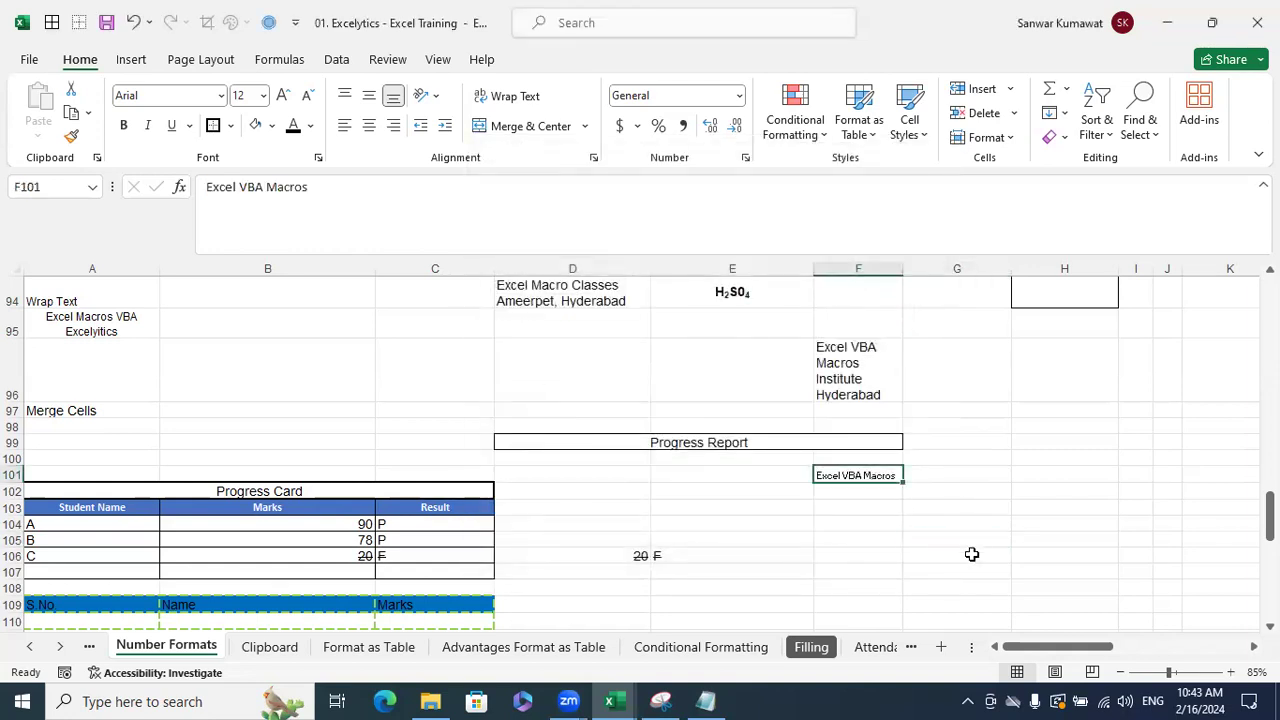
pyautogui.hotkey('ctrl', '1')
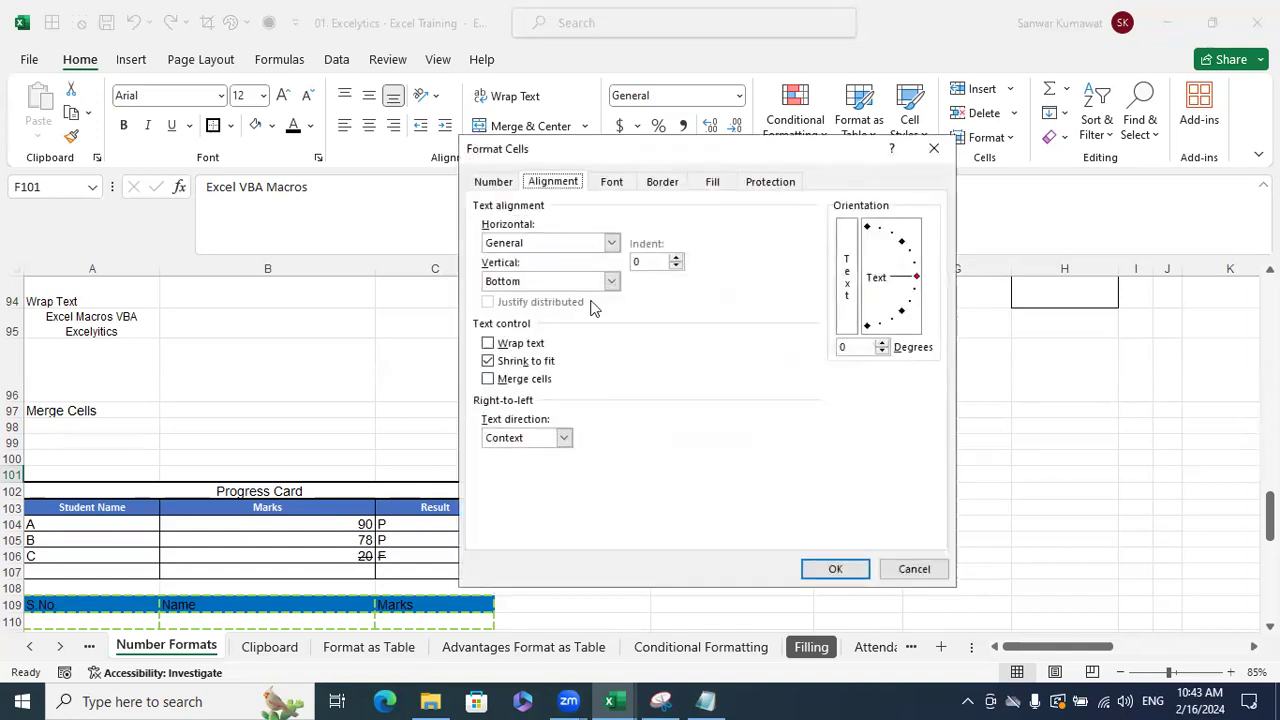
# - Pick Calibri (Body) as F101's font in Format Cells, previewed at 12-point Regular
pyautogui.click(611, 182)
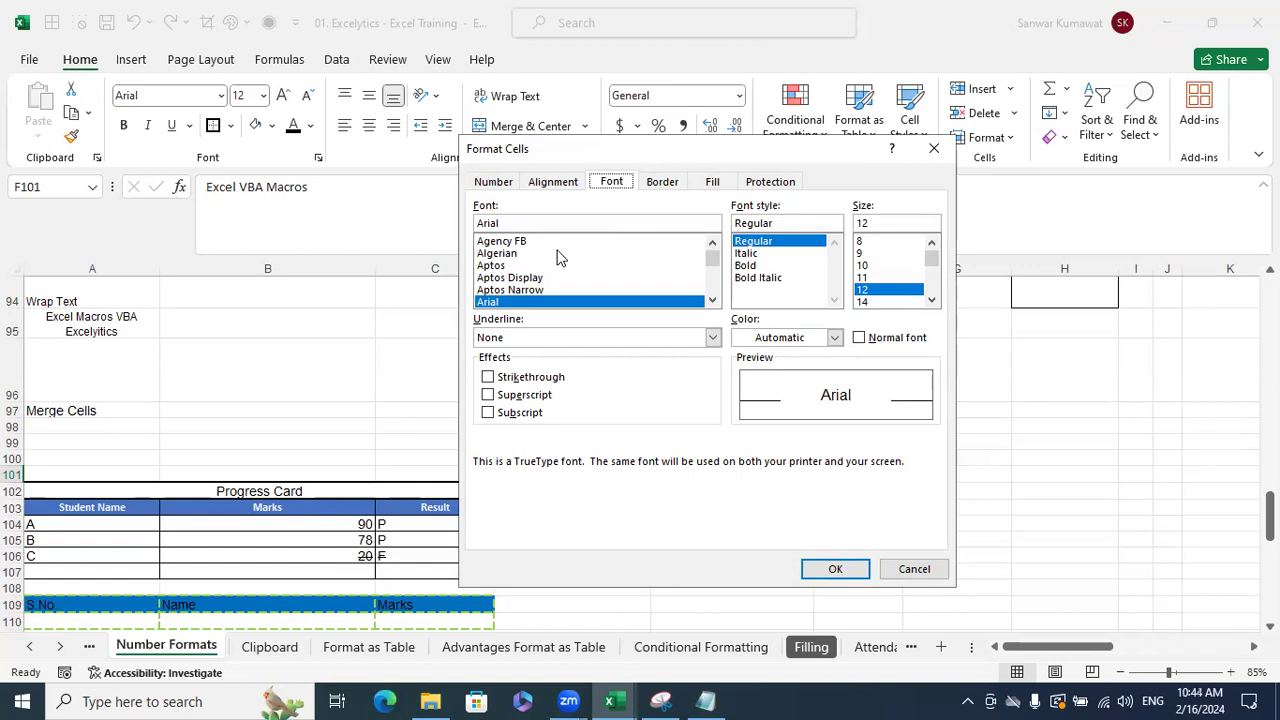
pyautogui.click(713, 245)
pyautogui.click(713, 245)
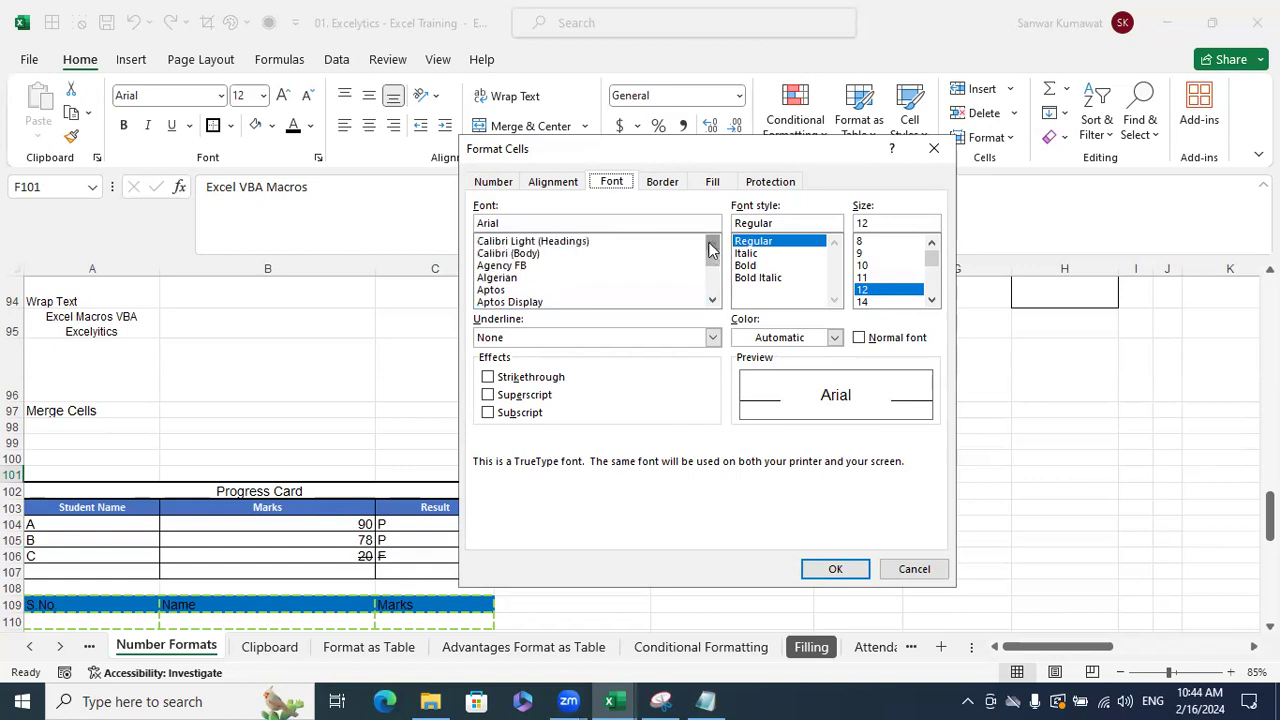
pyautogui.click(546, 256)
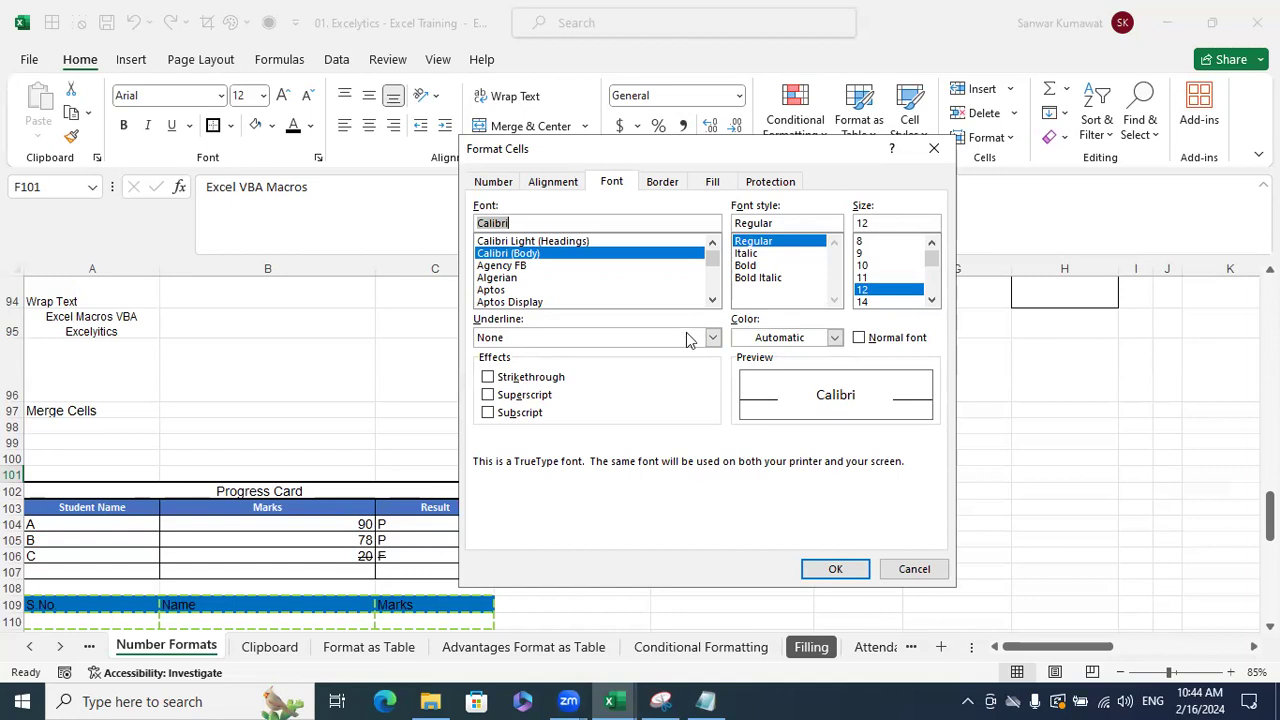
# - Try Arial, the Underline list and the Border tab in Format Cells, then cancel without applying anything
pyautogui.click(713, 302)
pyautogui.click(713, 302)
pyautogui.click(519, 278)
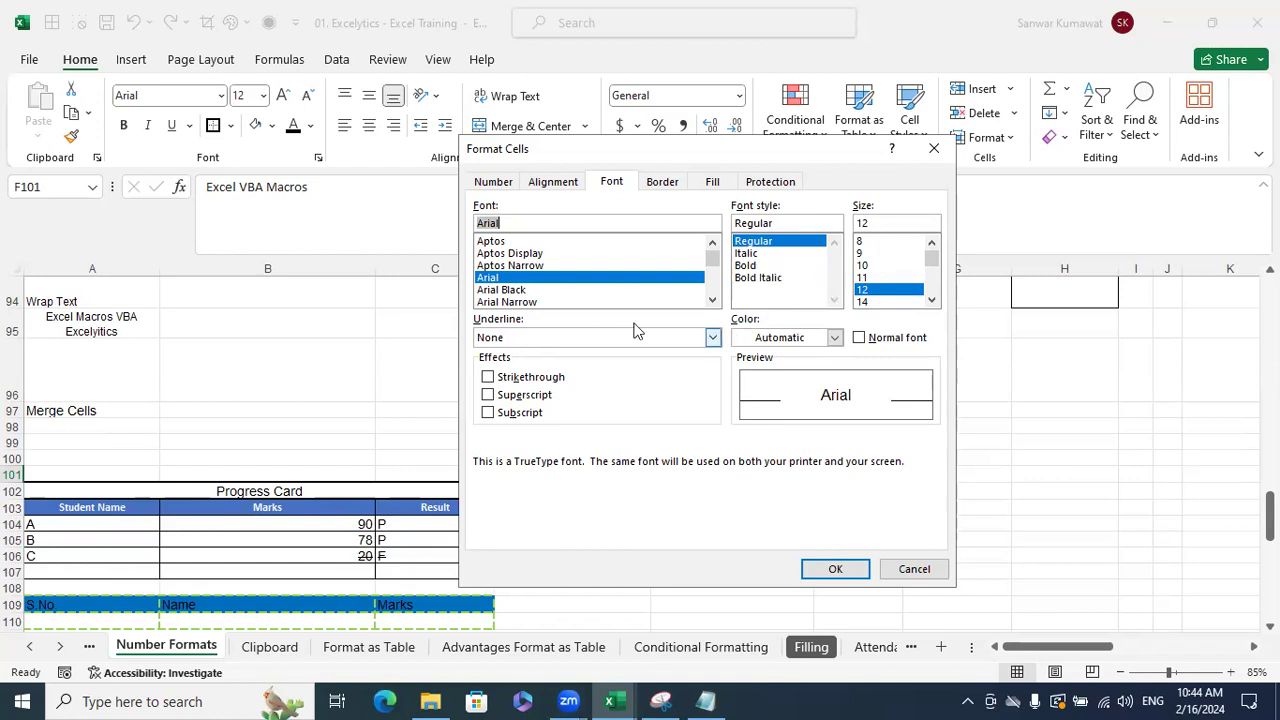
pyautogui.click(712, 337)
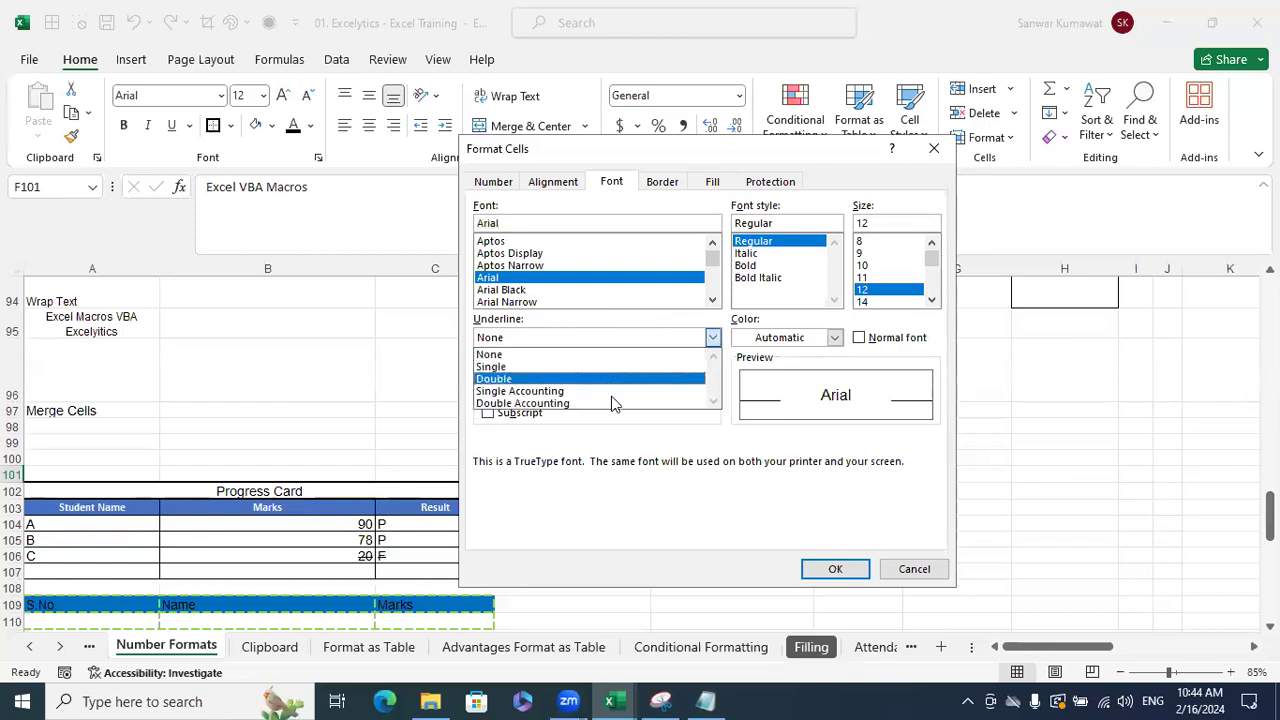
pyautogui.click(645, 438)
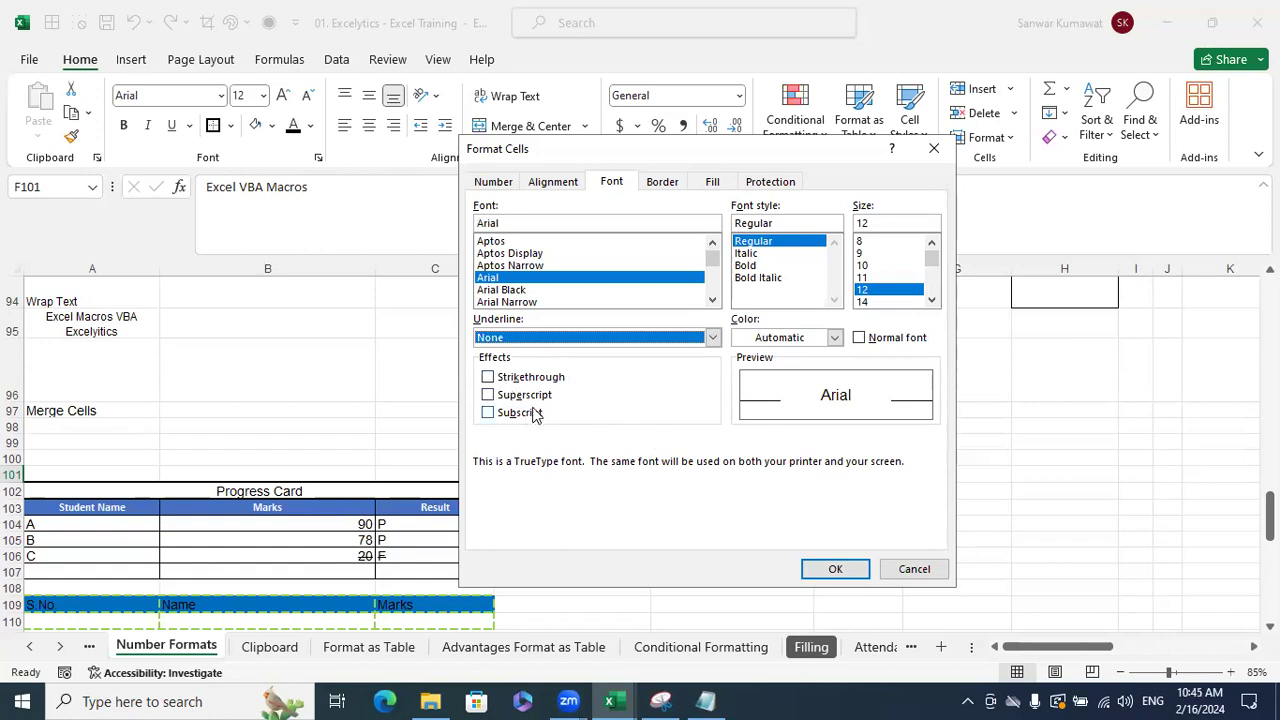
pyautogui.click(660, 183)
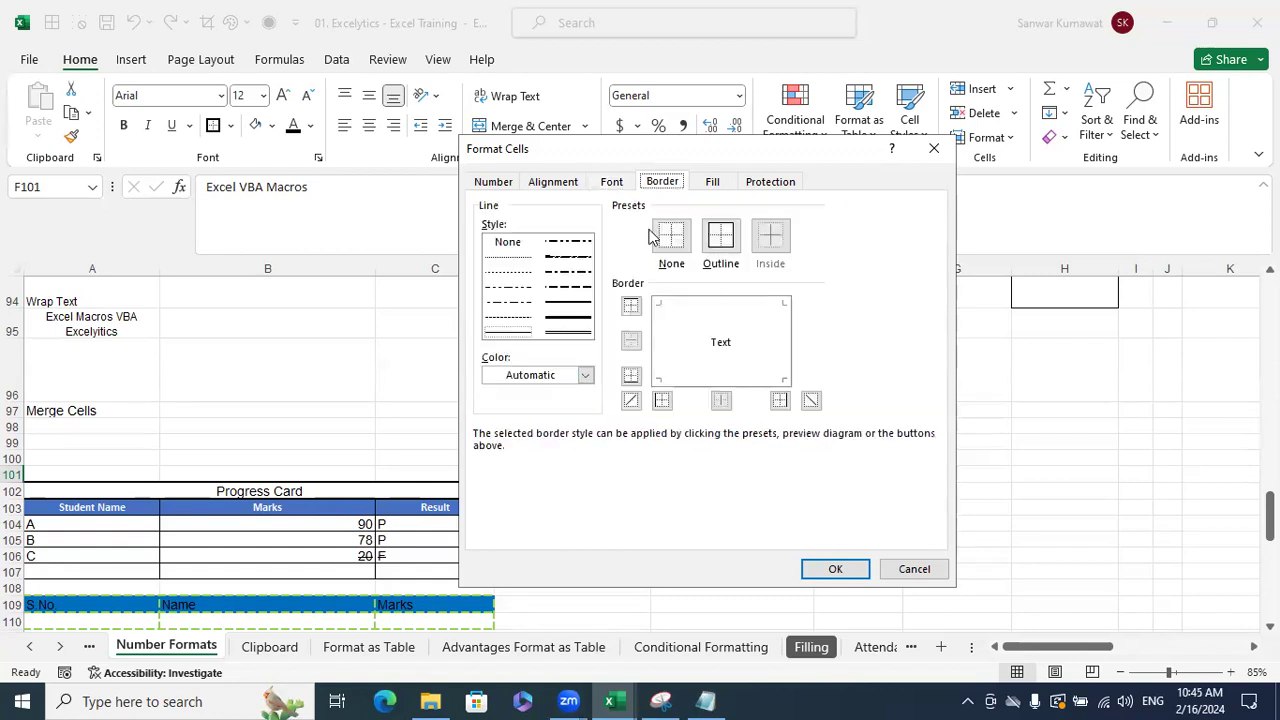
pyautogui.click(916, 568)
pyautogui.click(1012, 502)
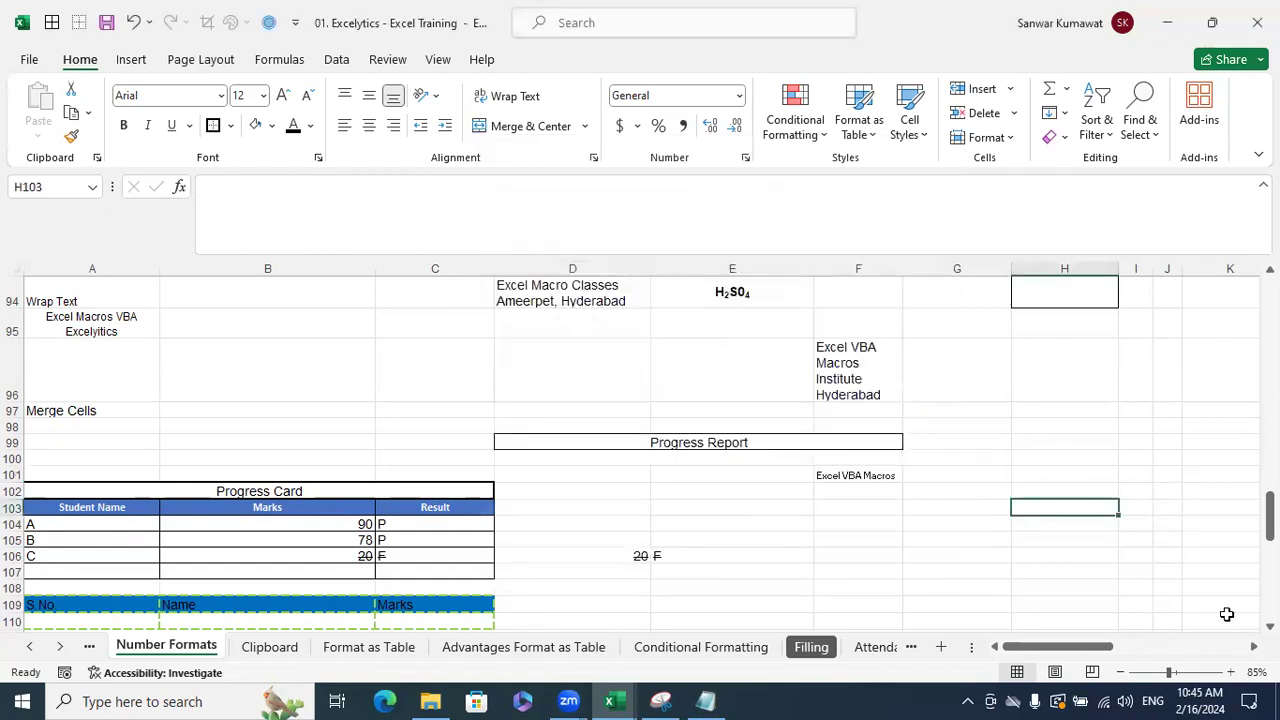
# - Select the blank range H99:K106 after trying a few nearby selections
pyautogui.click(1254, 647)
pyautogui.hscroll(3, 734, 395)
pyautogui.moveTo(668, 372); pyautogui.dragTo(905, 540)
pyautogui.click(991, 540)
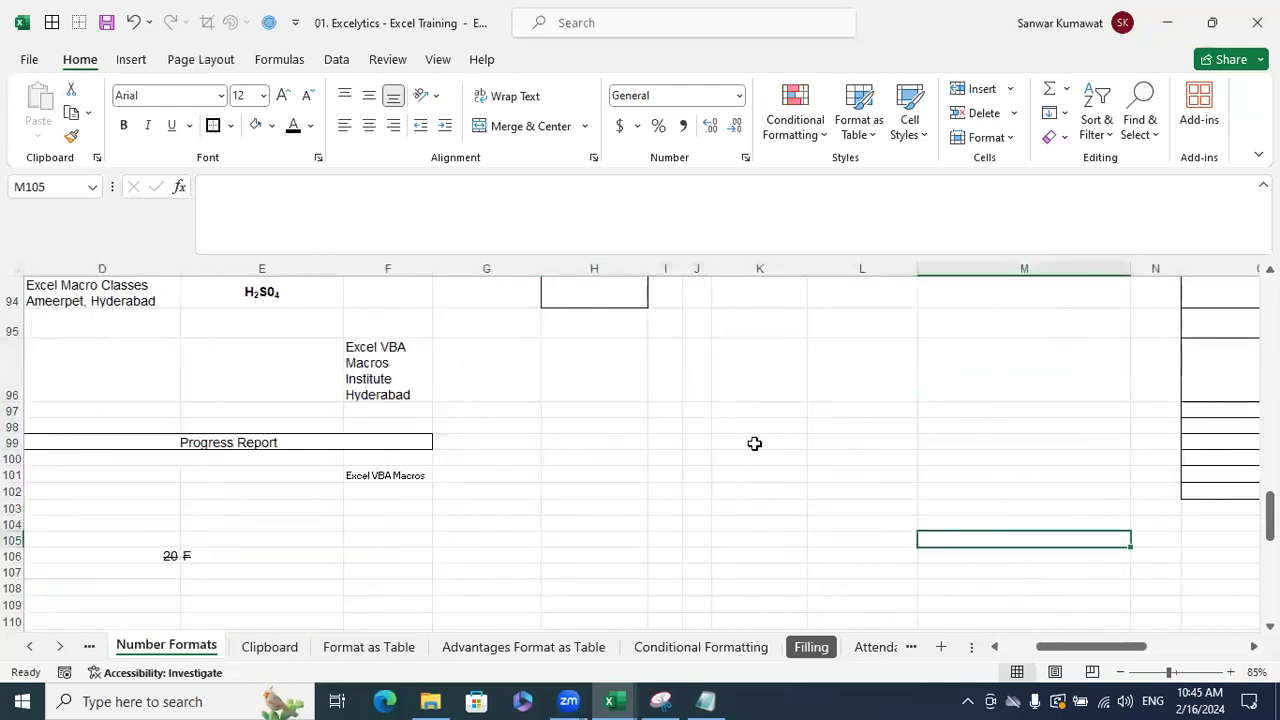
pyautogui.scroll(2, 843, 480)
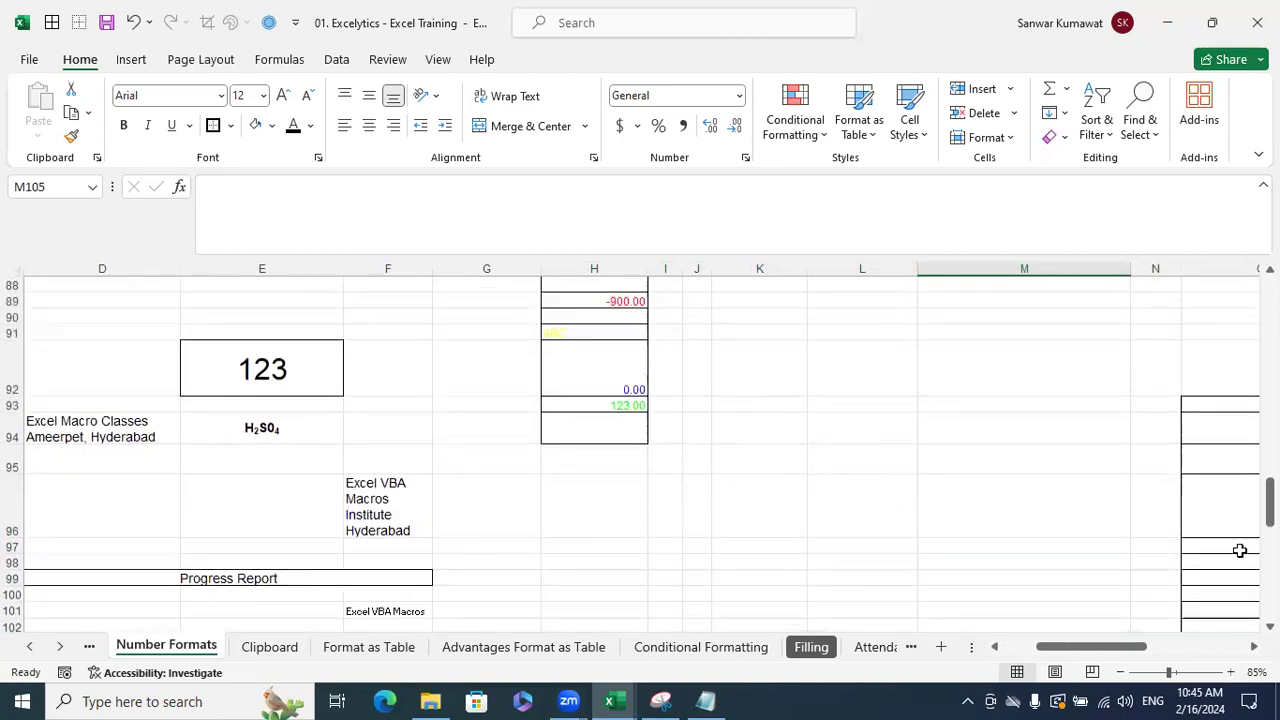
pyautogui.scroll(-1, 1191, 376)
pyautogui.moveTo(737, 497); pyautogui.dragTo(880, 566)
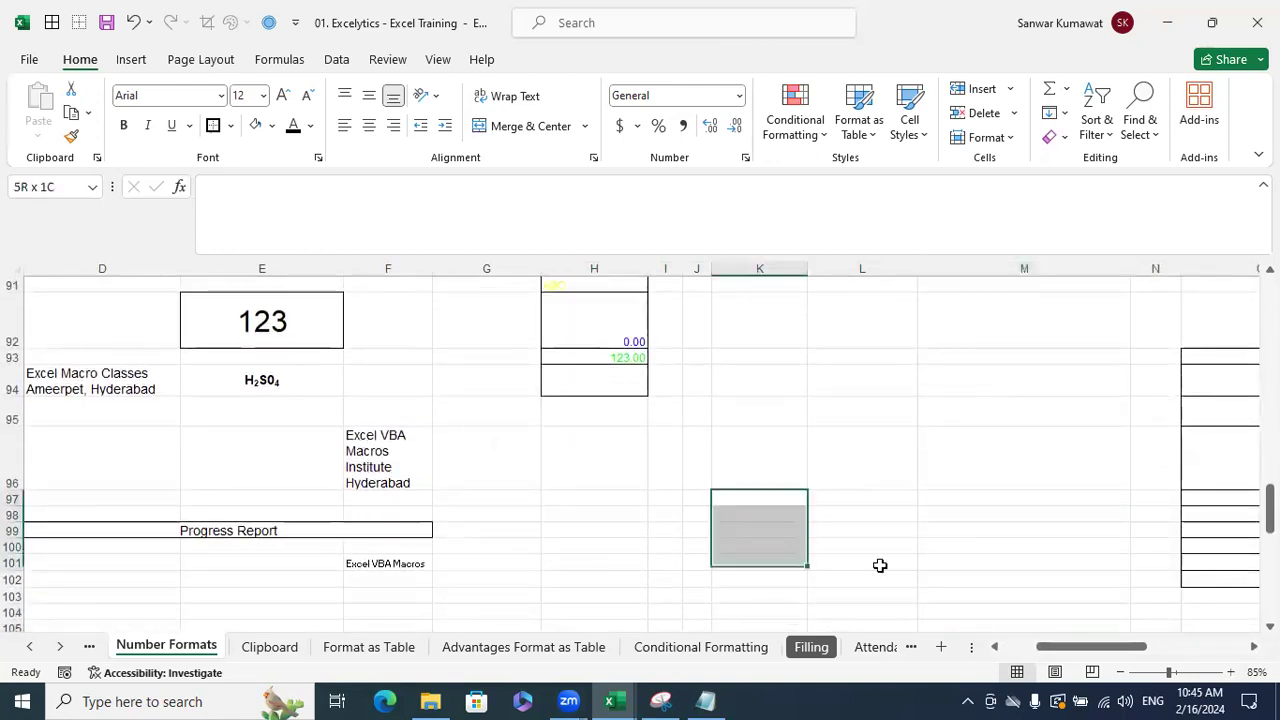
pyautogui.click(958, 469)
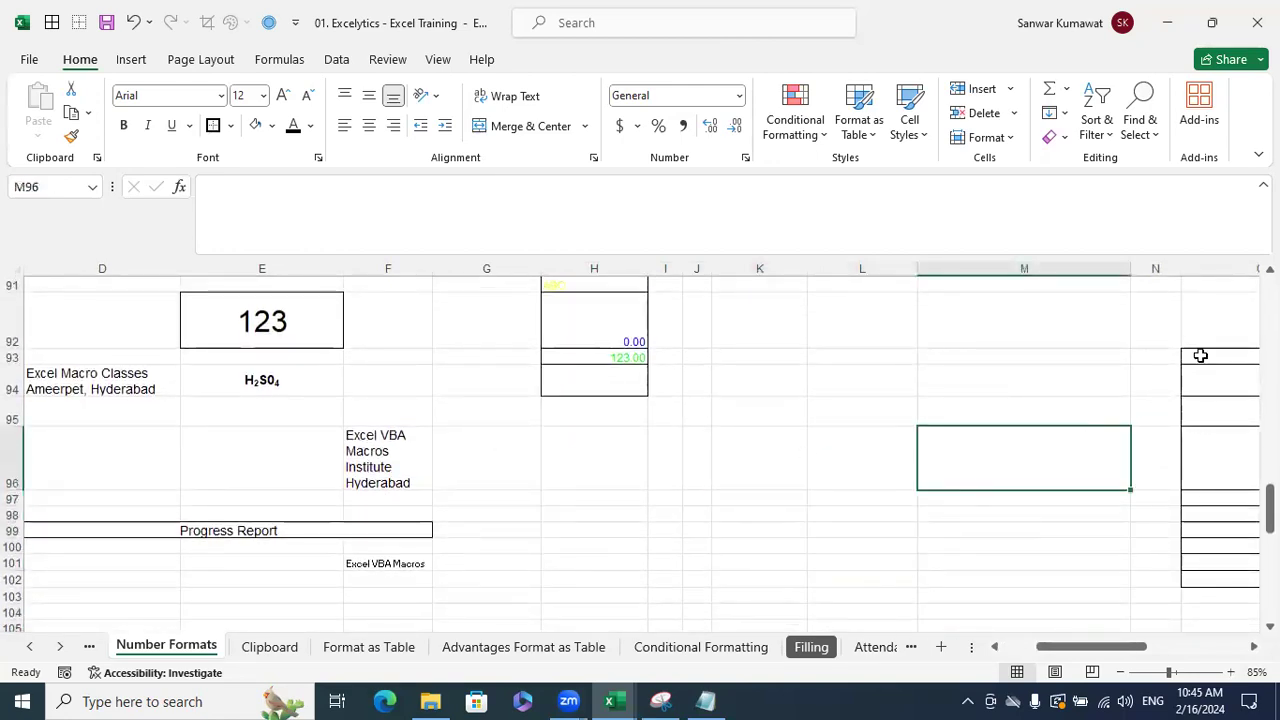
pyautogui.moveTo(1215, 408); pyautogui.dragTo(1220, 586)
pyautogui.moveTo(671, 508); pyautogui.dragTo(880, 582)
pyautogui.click(865, 434)
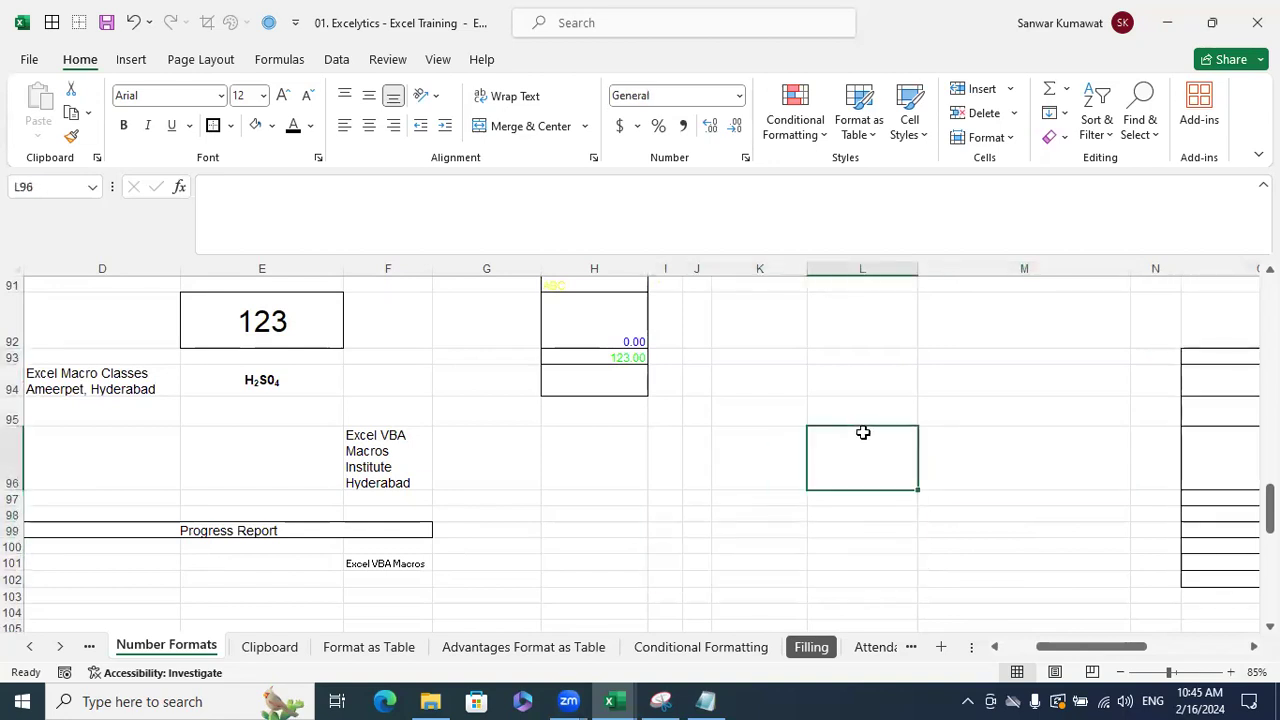
pyautogui.scroll(-2, 863, 432)
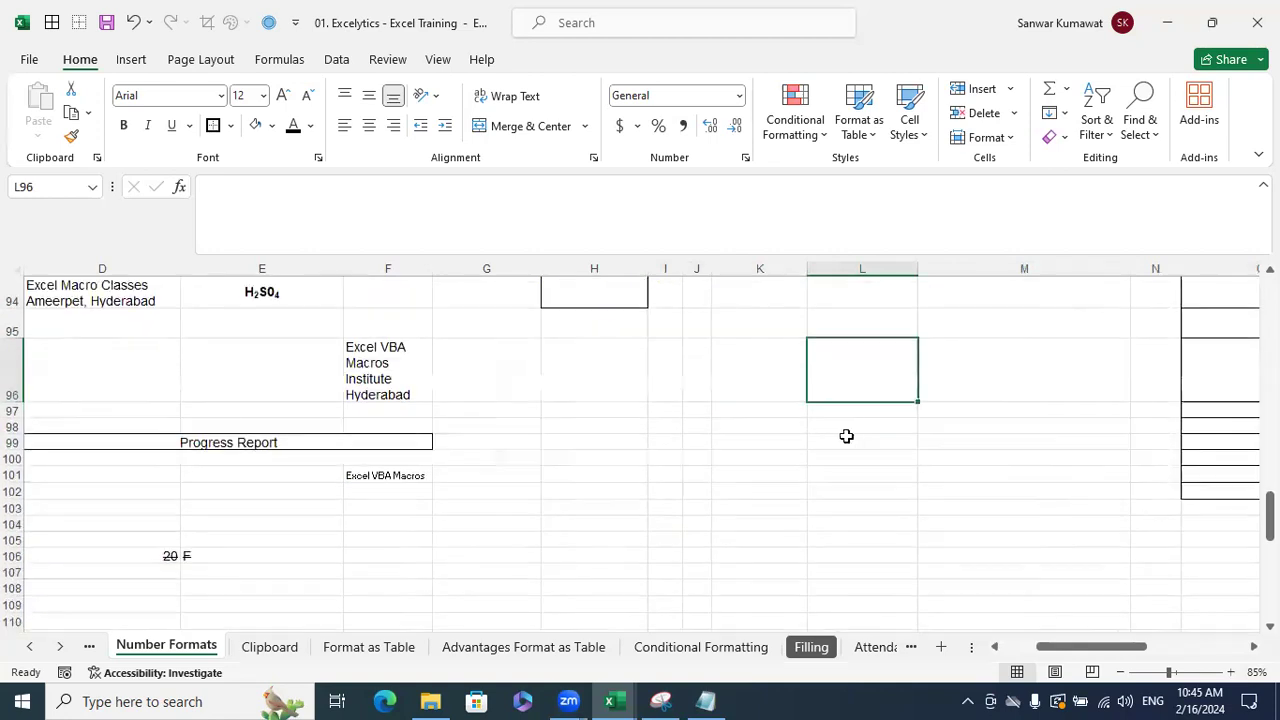
pyautogui.click(604, 318)
pyautogui.moveTo(732, 361); pyautogui.dragTo(773, 427)
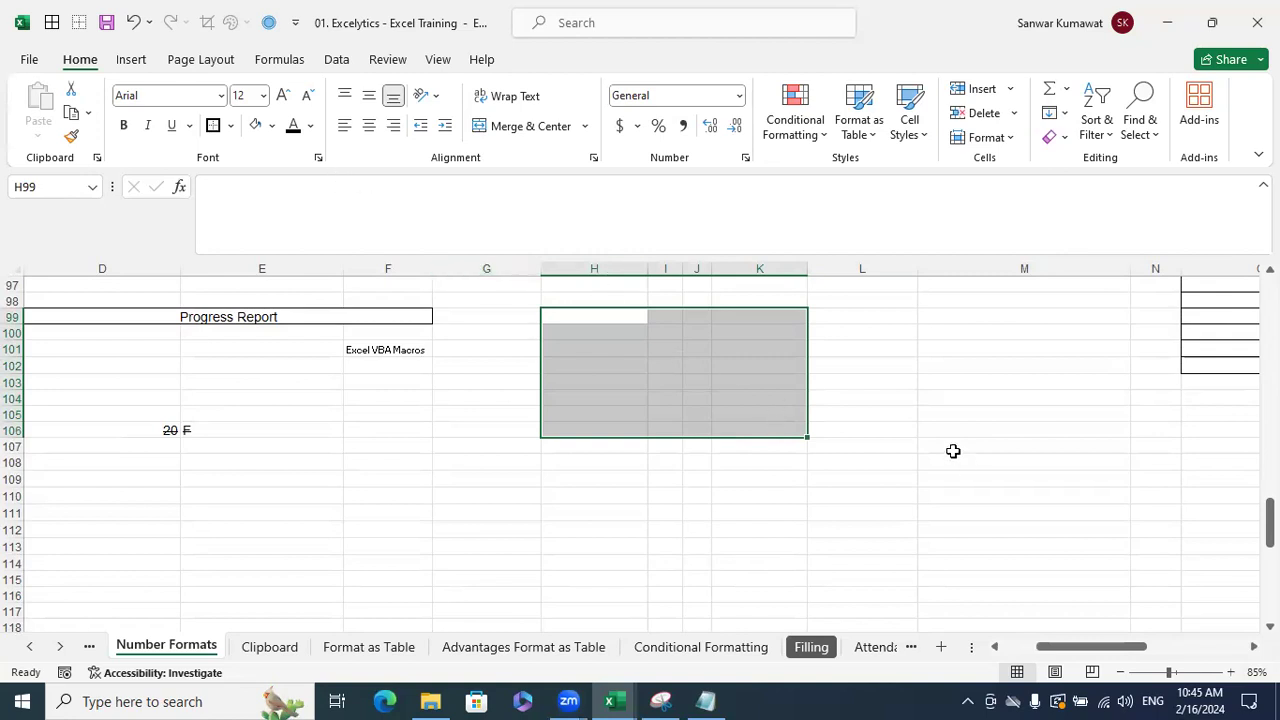
# - Apply light blue dotted outline and inside borders to H99:K106 via Format Cells
pyautogui.hotkey('ctrl', '1')
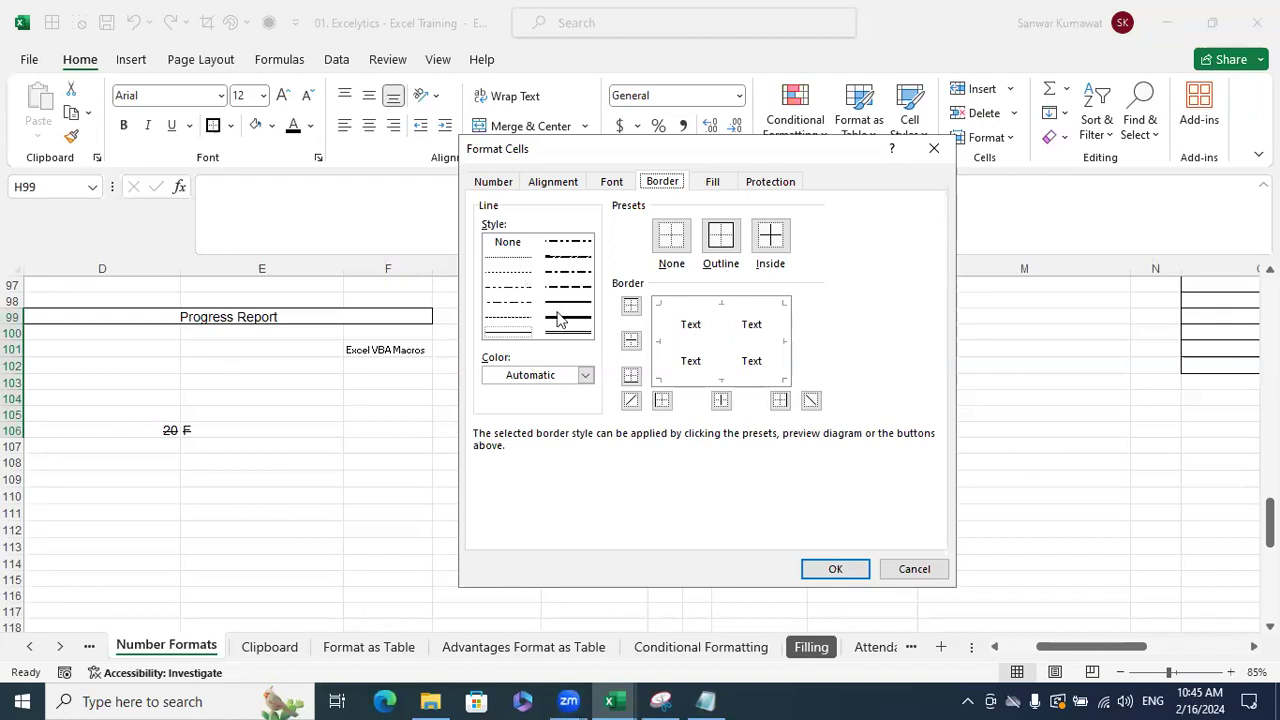
pyautogui.click(510, 258)
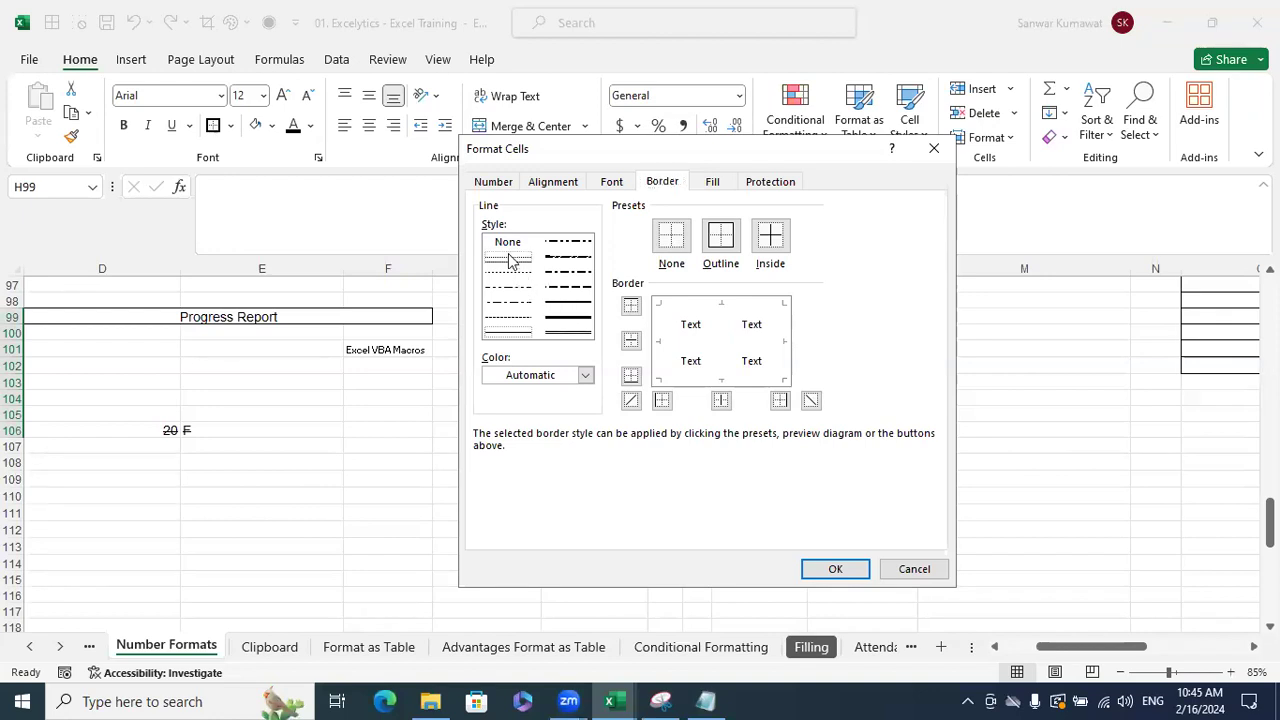
pyautogui.click(724, 244)
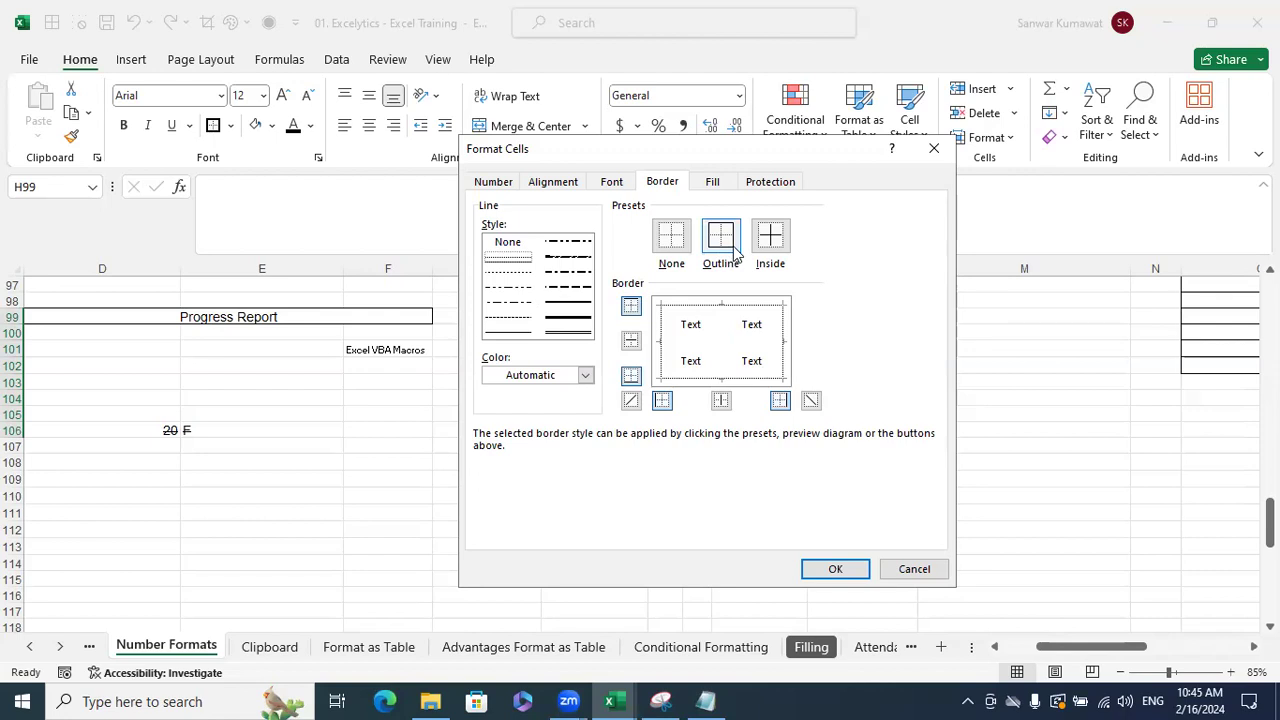
pyautogui.click(769, 240)
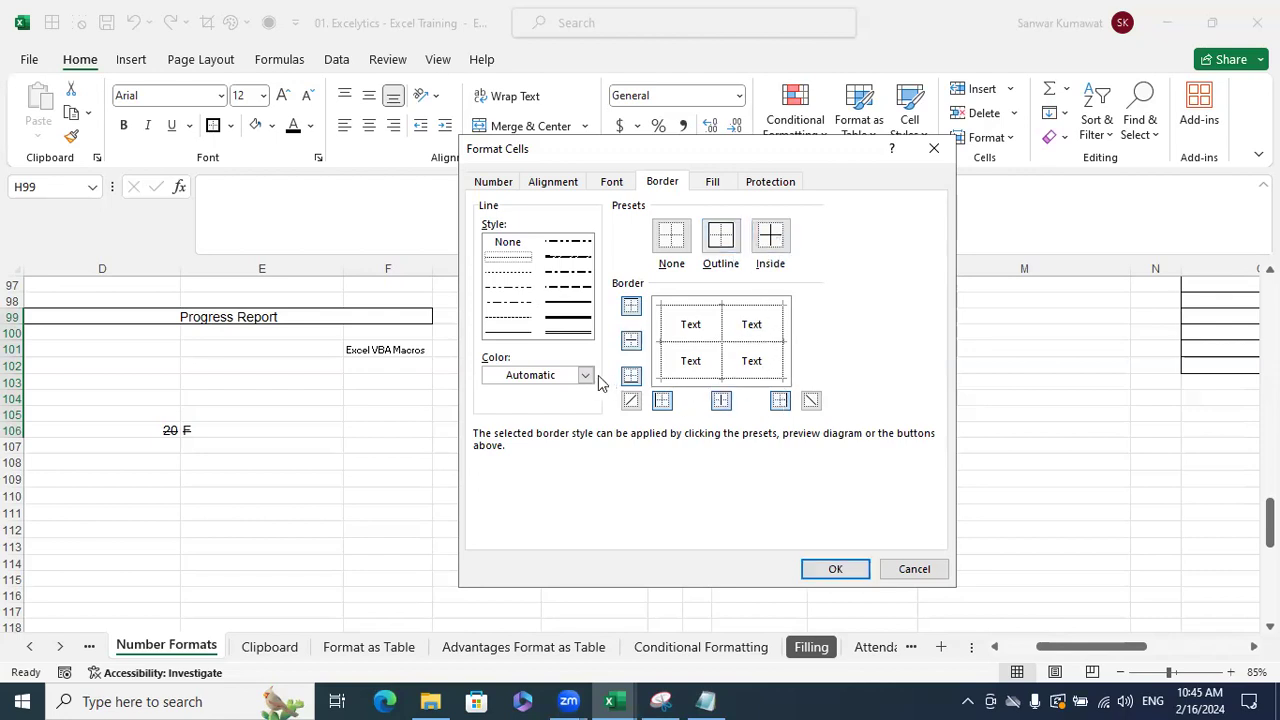
pyautogui.click(585, 375)
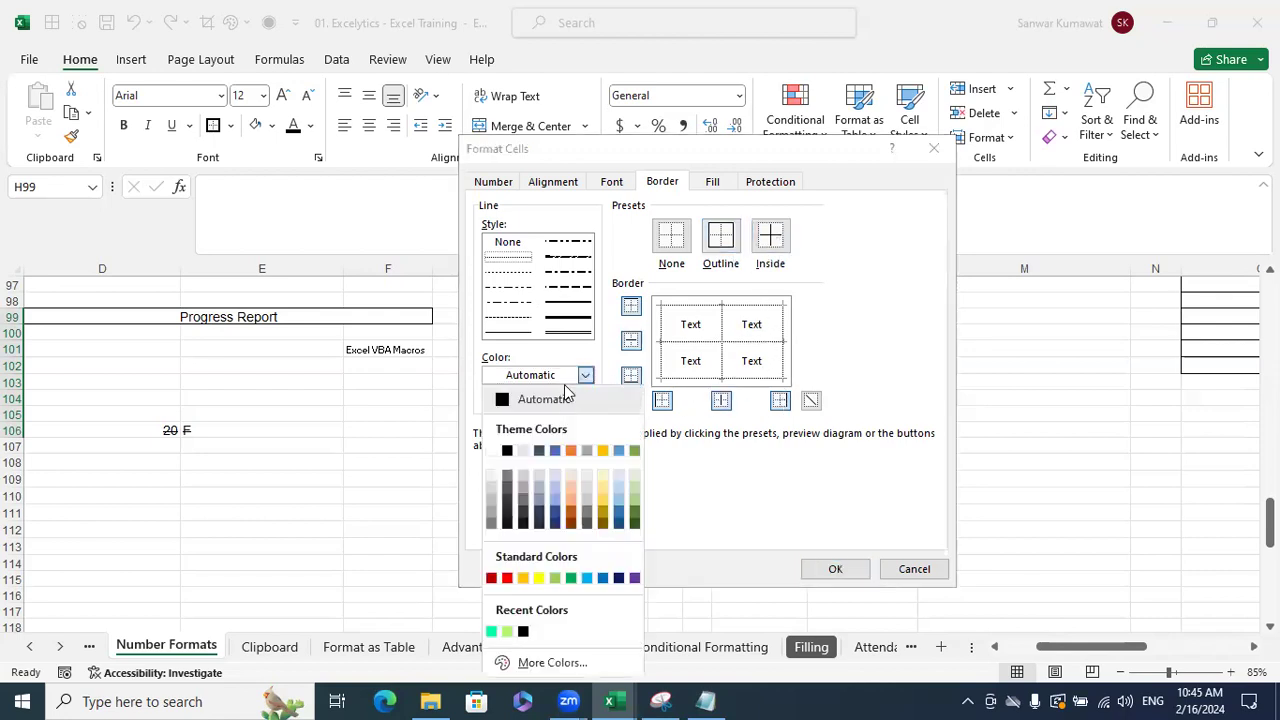
pyautogui.click(587, 578)
pyautogui.click(725, 262)
pyautogui.click(770, 238)
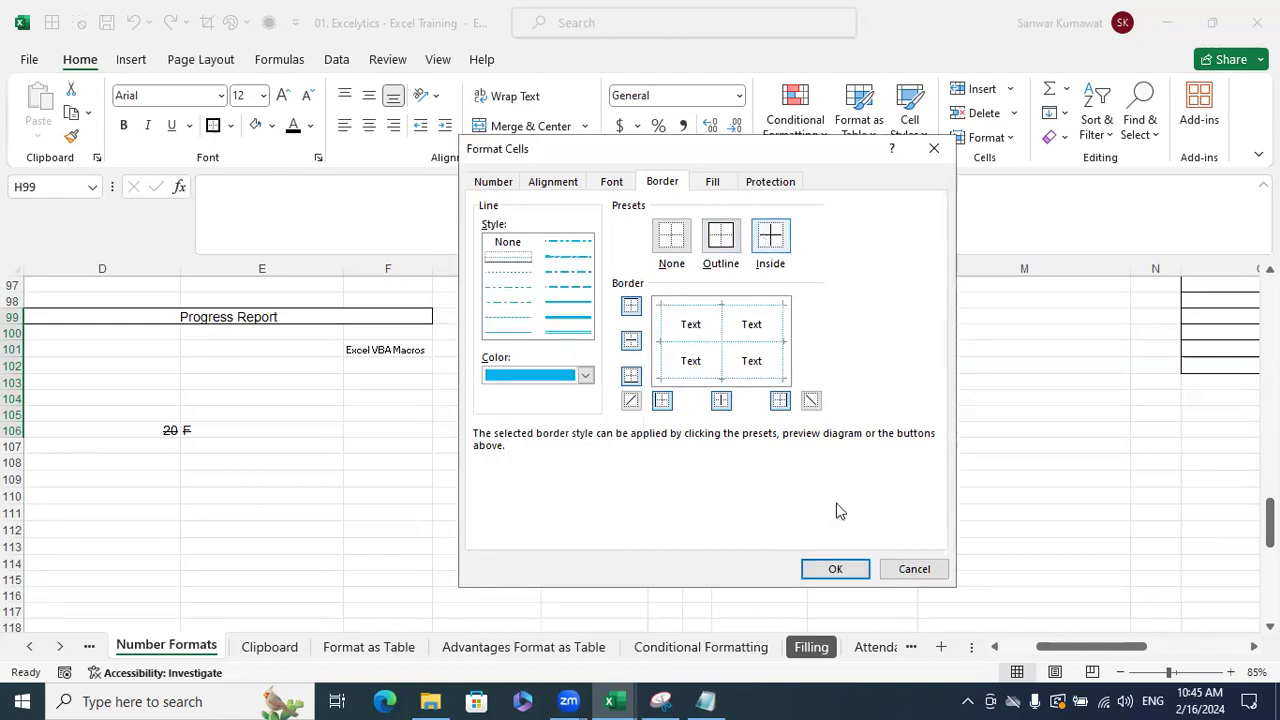
pyautogui.click(835, 569)
# - Check the new light blue borders by deselecting and reselecting H99:K106
pyautogui.click(975, 488)
pyautogui.moveTo(591, 314); pyautogui.dragTo(765, 430)
pyautogui.click(1211, 607)
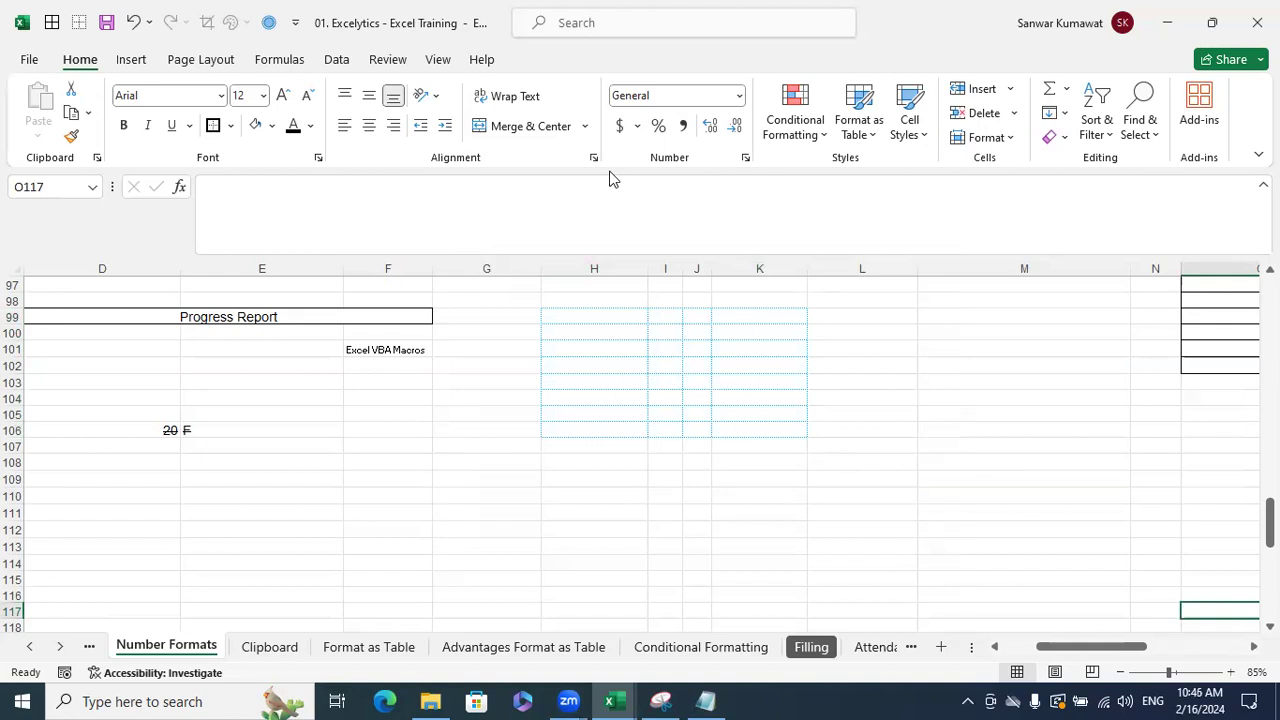
pyautogui.hotkey('ctrl', 'n')
# - Select G109:K116 and give it green dashed outline and inside borders through Ctrl+1
pyautogui.moveTo(591, 320); pyautogui.dragTo(758, 428)
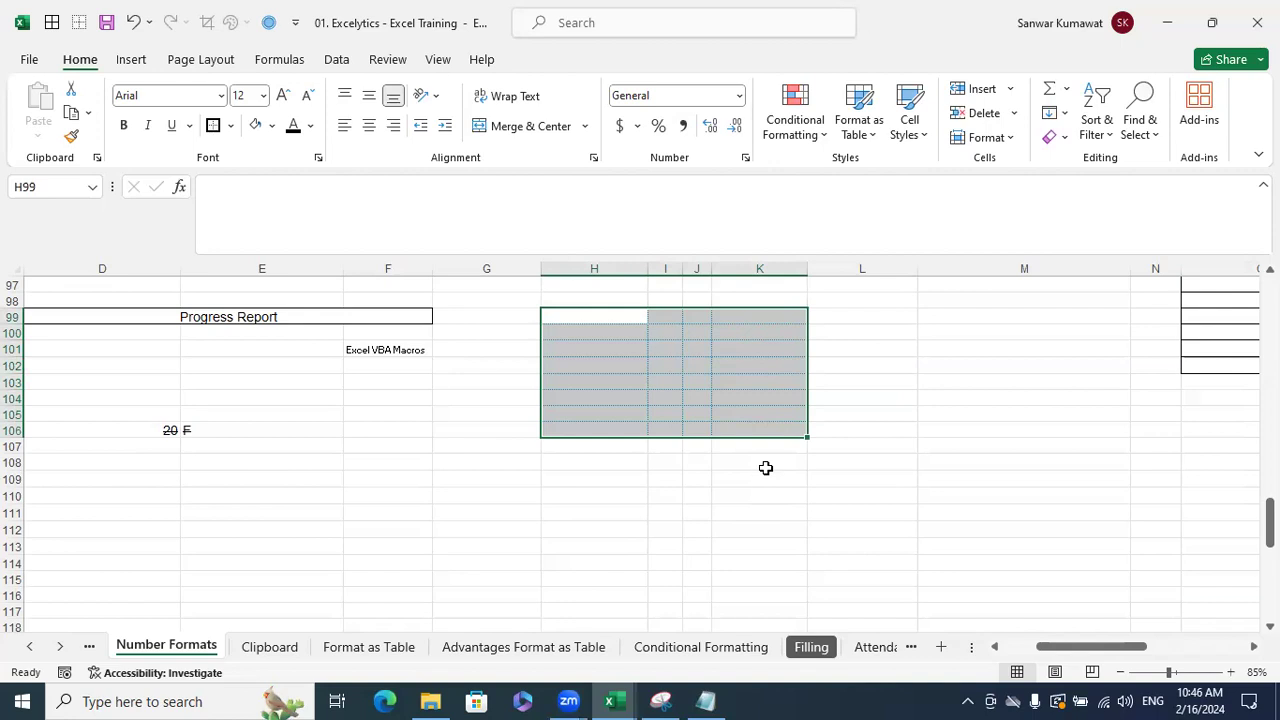
pyautogui.scroll(-1, 756, 494)
pyautogui.moveTo(486, 431); pyautogui.dragTo(724, 526)
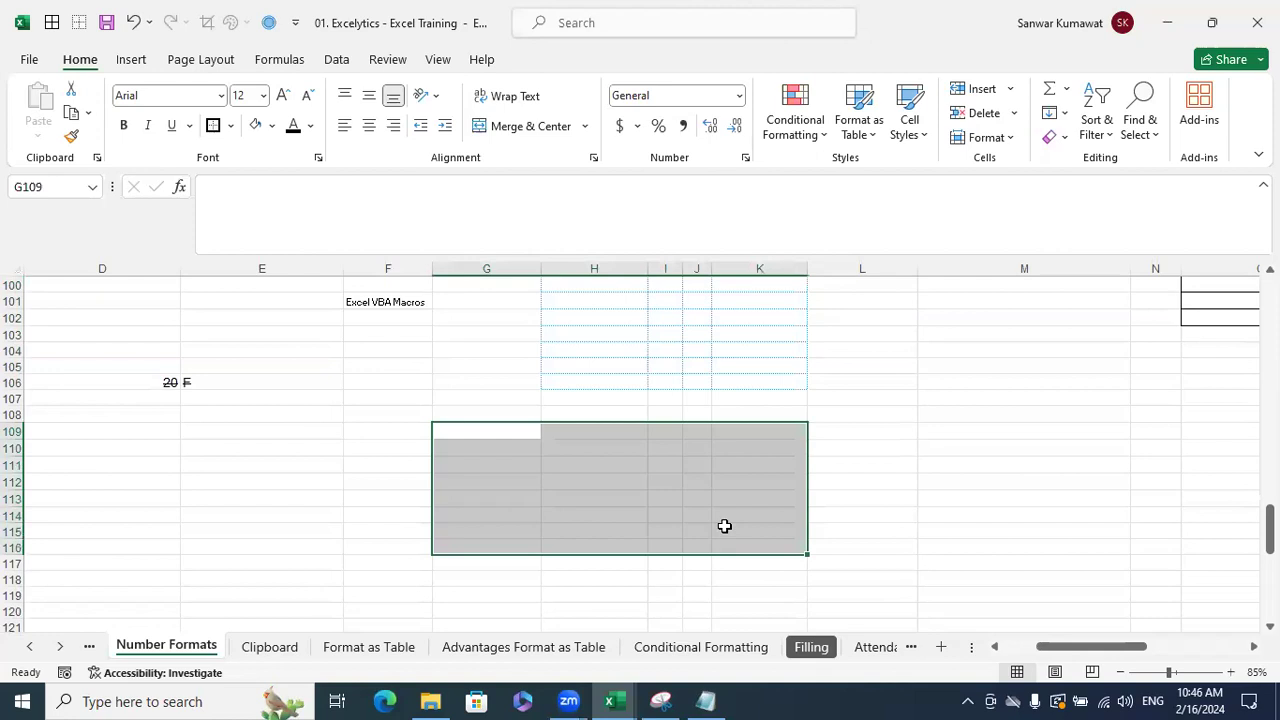
pyautogui.hotkey('ctrl', '1')
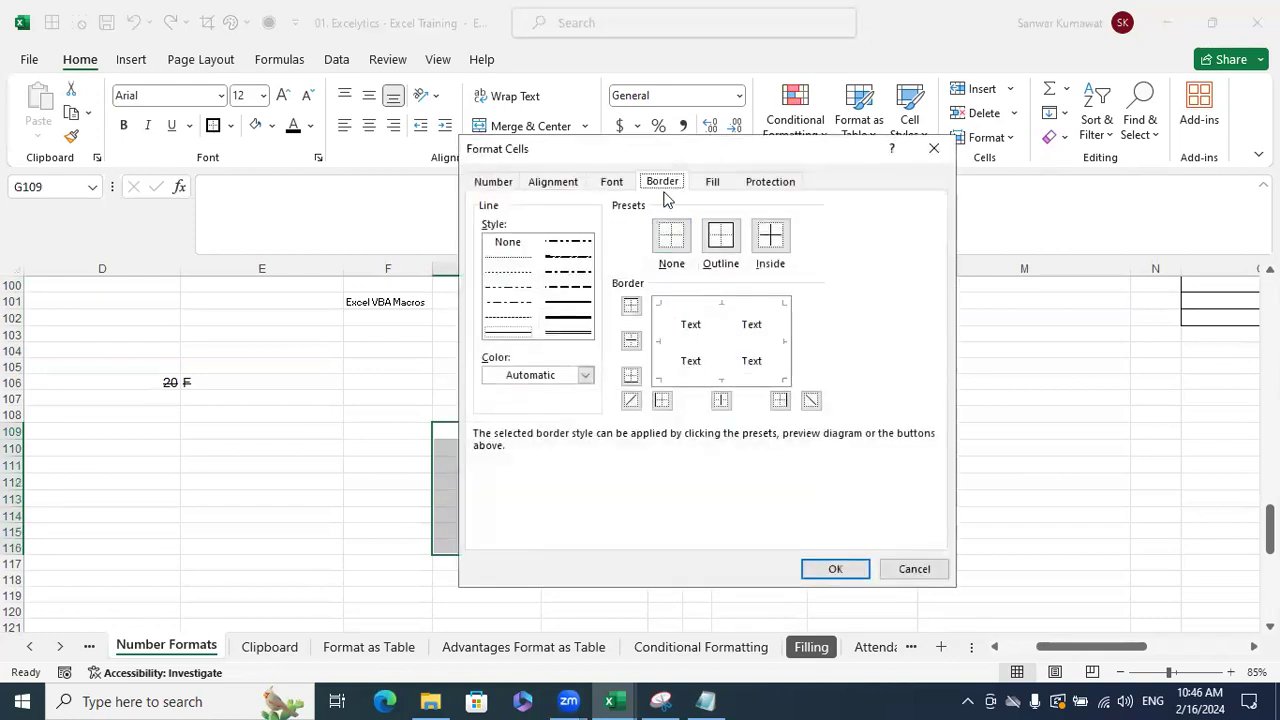
pyautogui.click(718, 244)
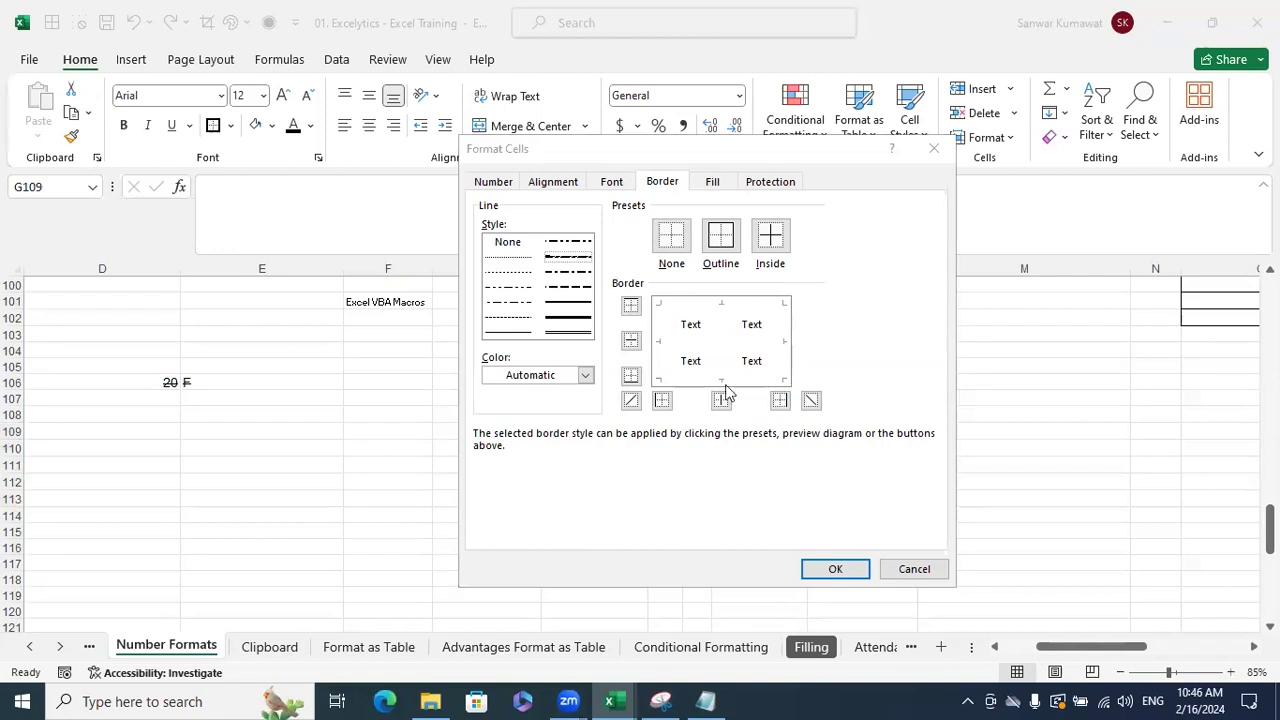
pyautogui.click(725, 243)
pyautogui.click(770, 237)
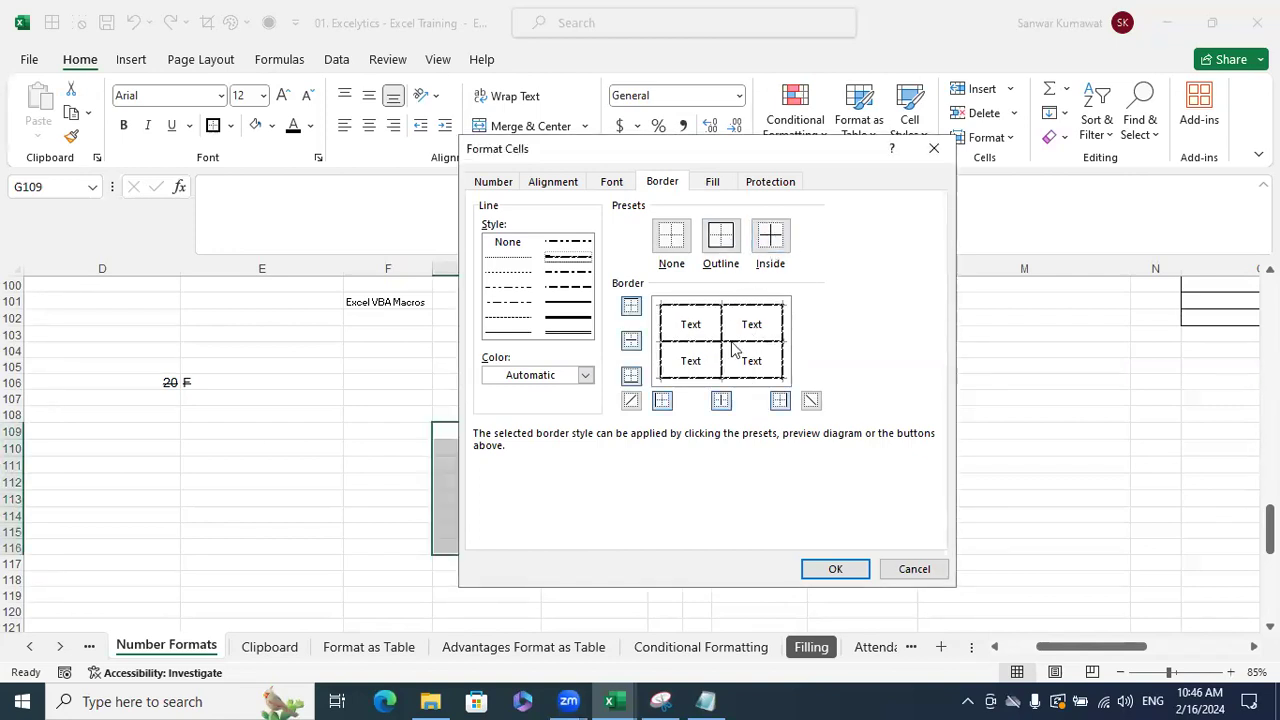
pyautogui.click(585, 375)
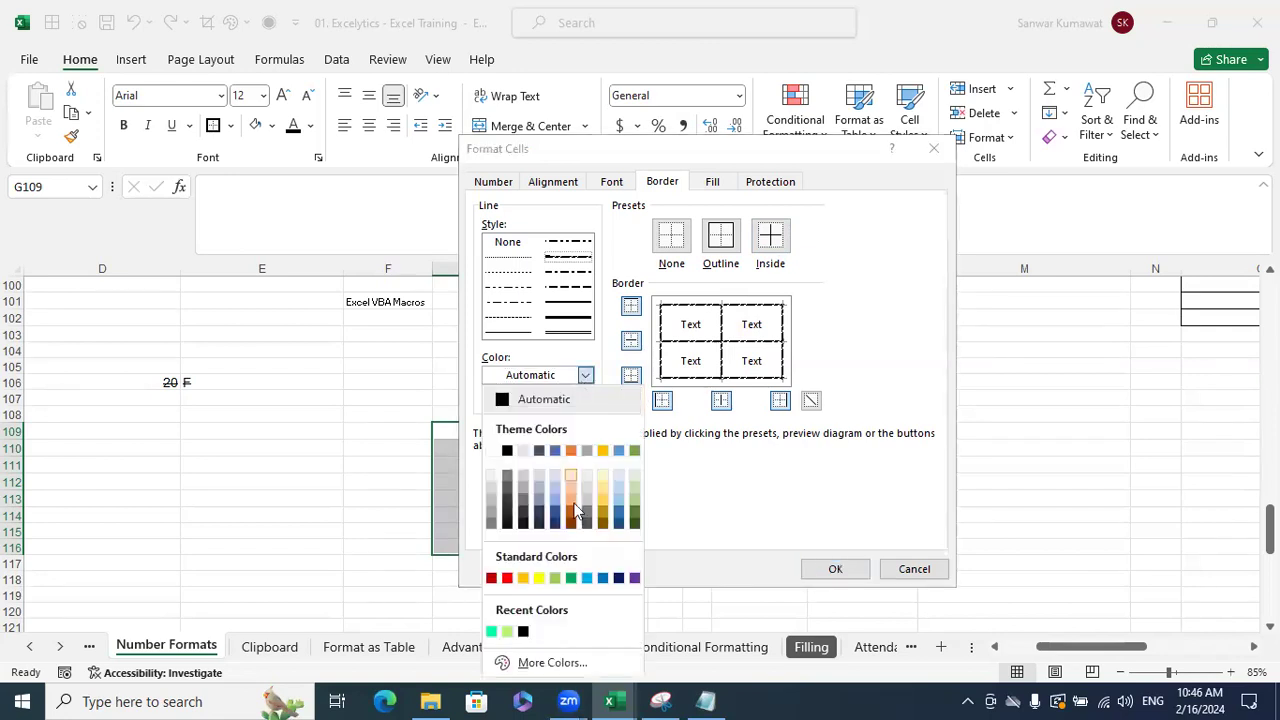
pyautogui.click(570, 579)
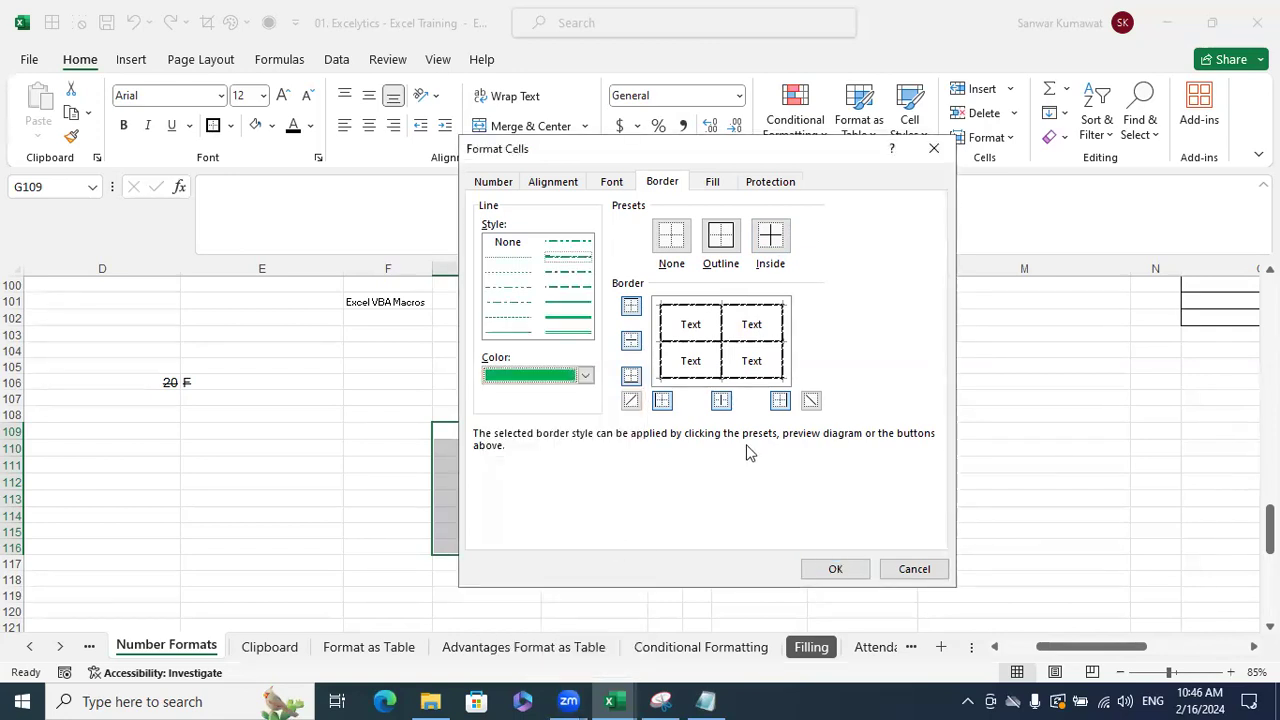
pyautogui.click(768, 248)
pyautogui.click(832, 566)
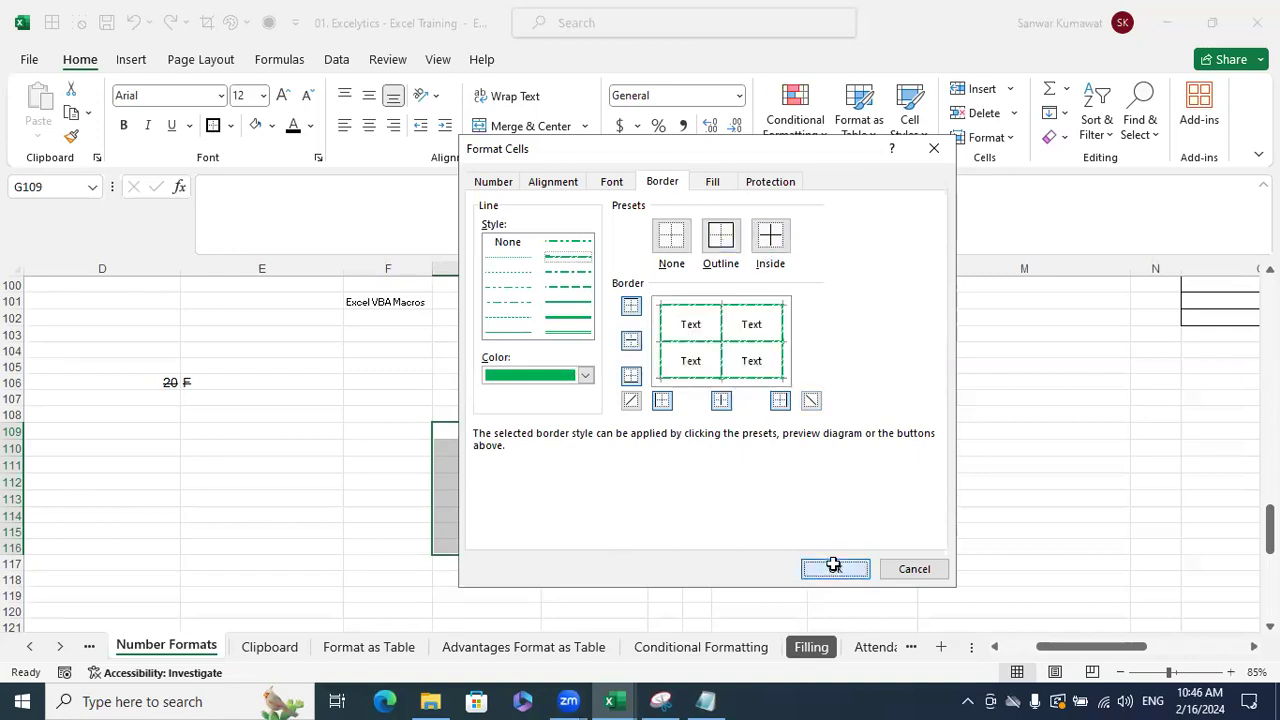
pyautogui.click(993, 493)
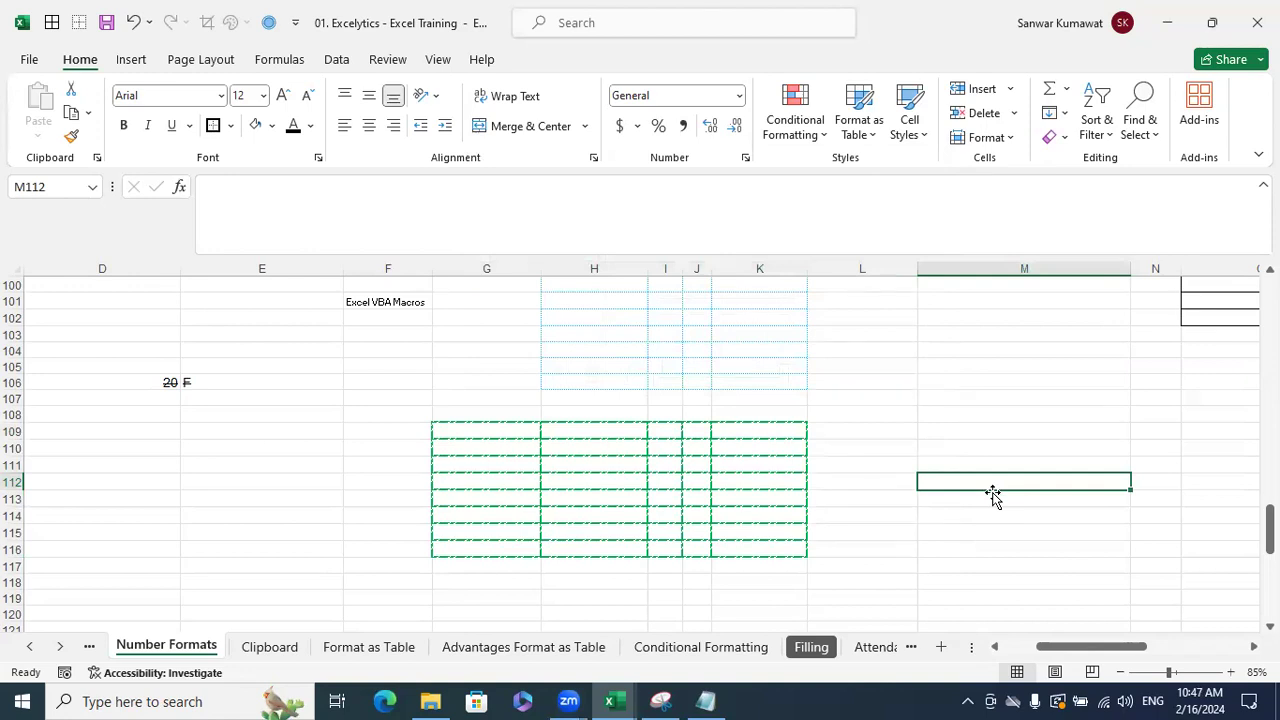
# - Add thin black All Borders to G120:J128 using Alt+H, B, A
pyautogui.scroll(-4, 993, 493)
pyautogui.moveTo(443, 417); pyautogui.dragTo(690, 544)
pyautogui.hotkey('alt', 'h')
pyautogui.press('b')
pyautogui.press('a')
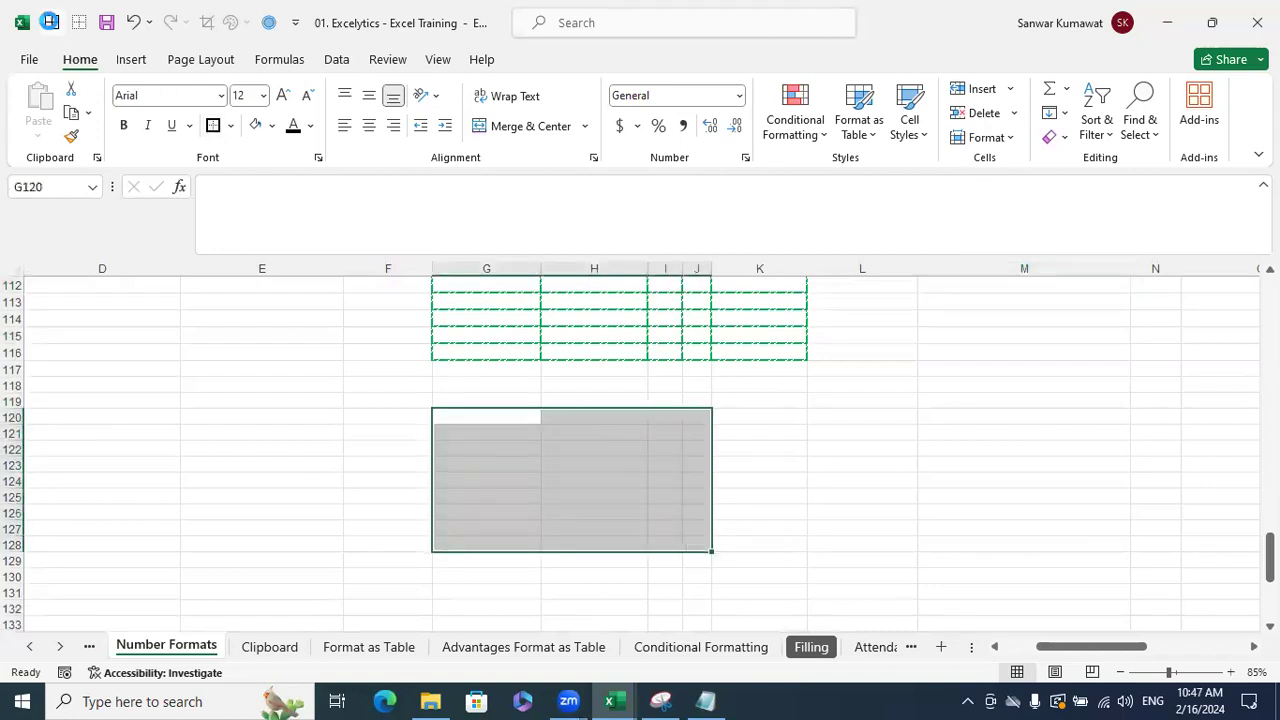
pyautogui.click(799, 464)
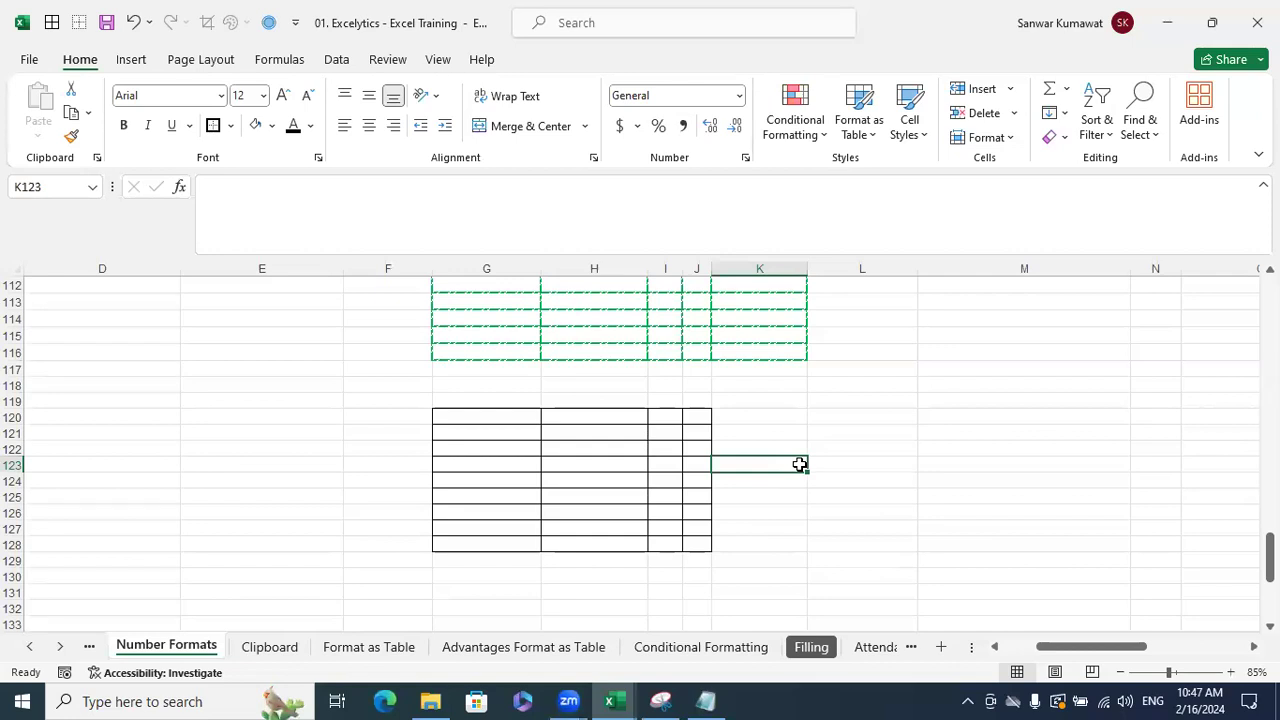
# - Scroll back to column A around row 97 to show the Progress Card area
pyautogui.scroll(2, 526, 326)
pyautogui.moveTo(509, 337); pyautogui.dragTo(756, 446)
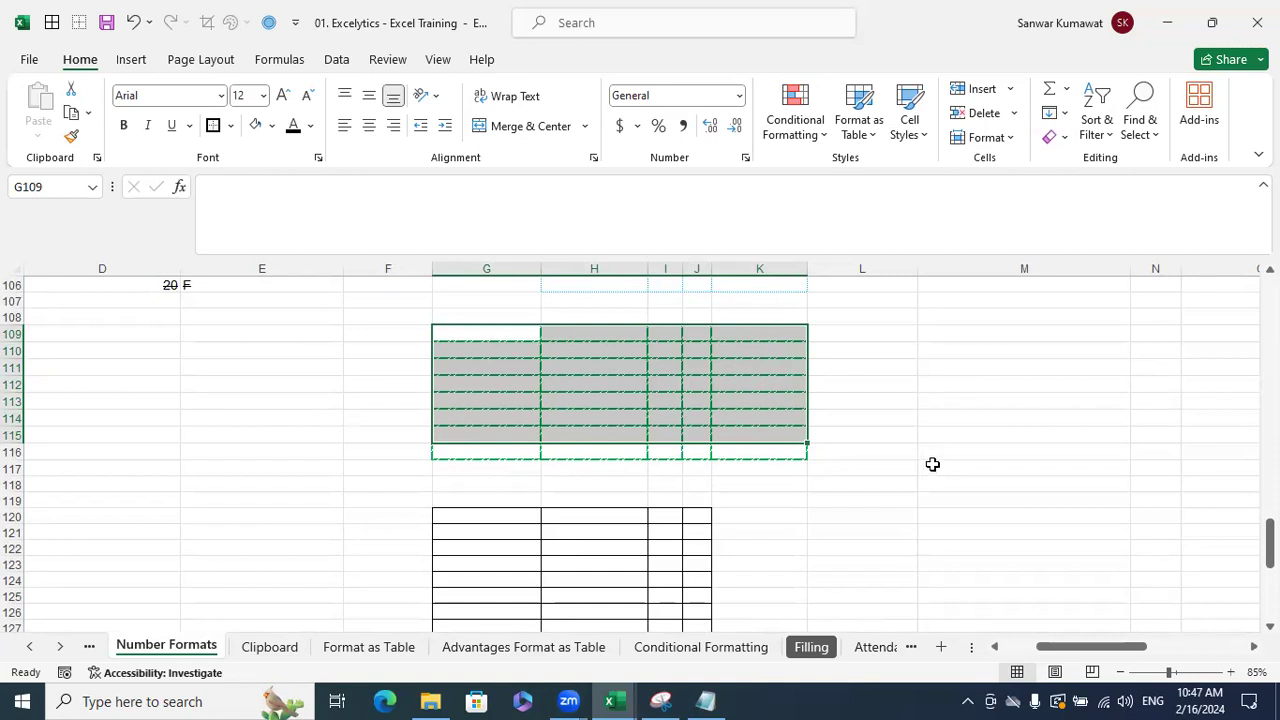
pyautogui.scroll(-1, 932, 464)
pyautogui.click(862, 516)
pyautogui.moveTo(486, 468); pyautogui.dragTo(698, 597)
pyautogui.scroll(7, 913, 539)
pyautogui.scroll(10, 913, 539)
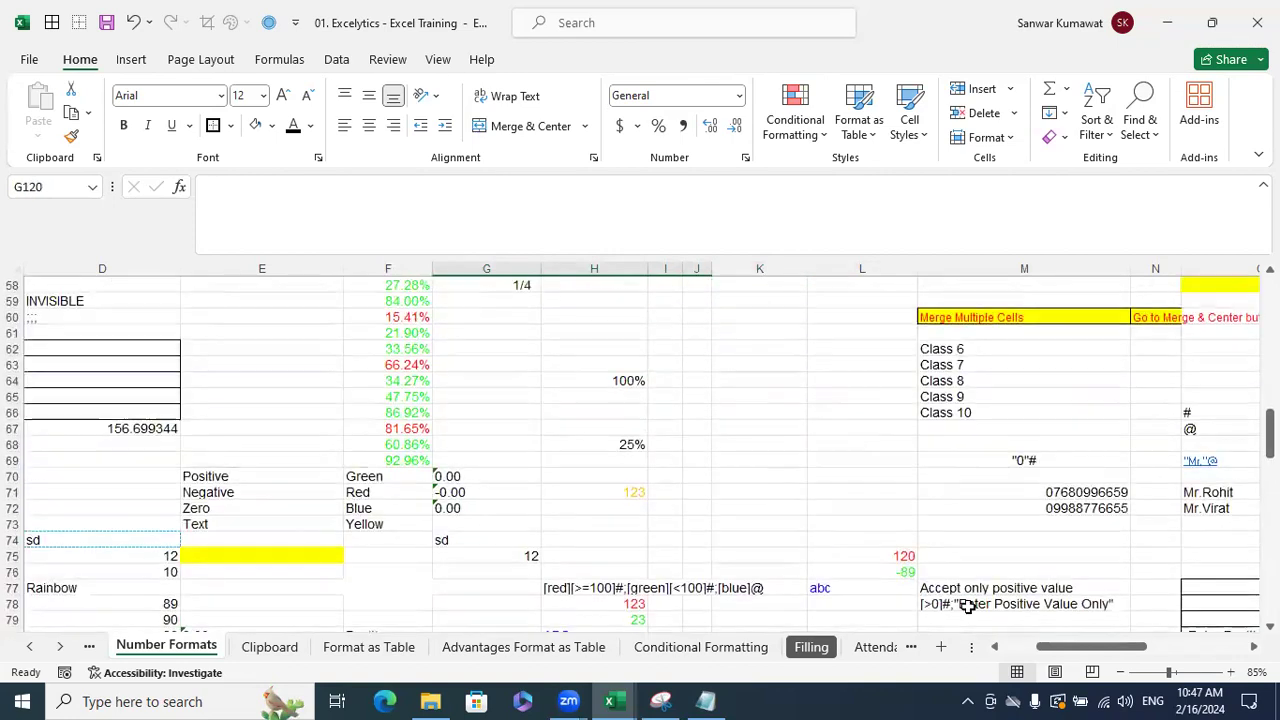
pyautogui.hscroll(-3, 1040, 648)
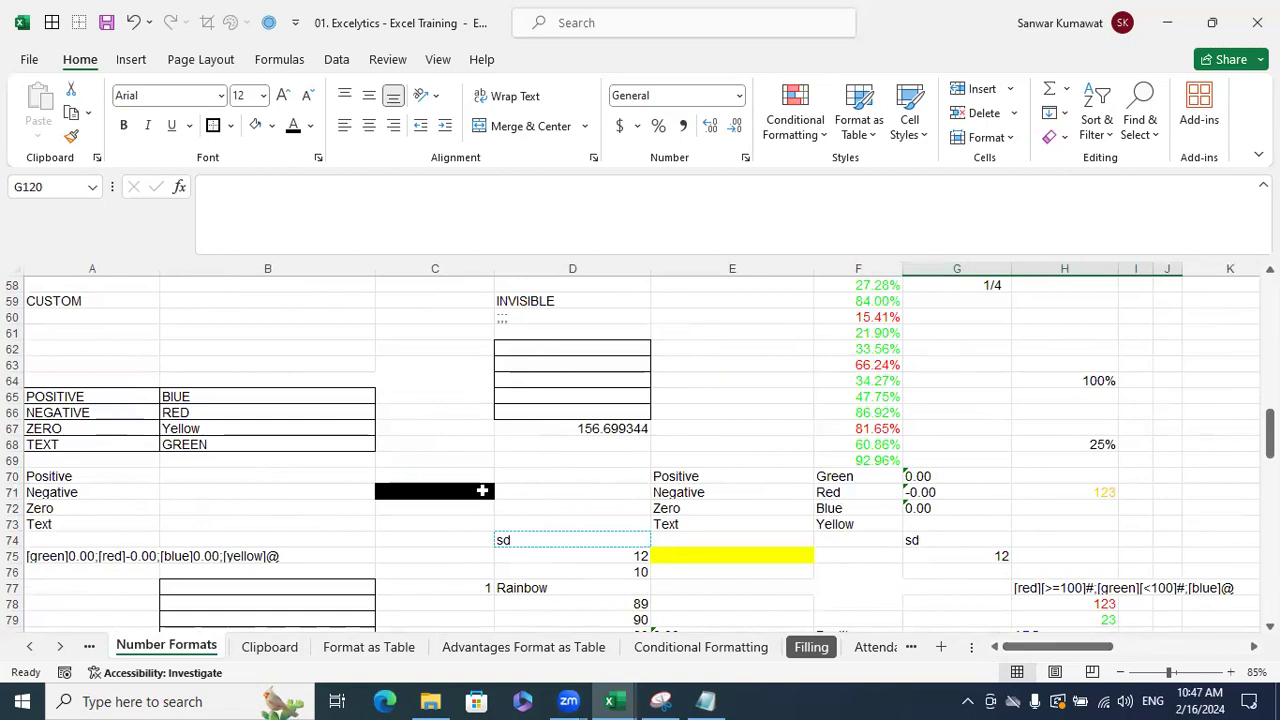
pyautogui.scroll(-7, 482, 490)
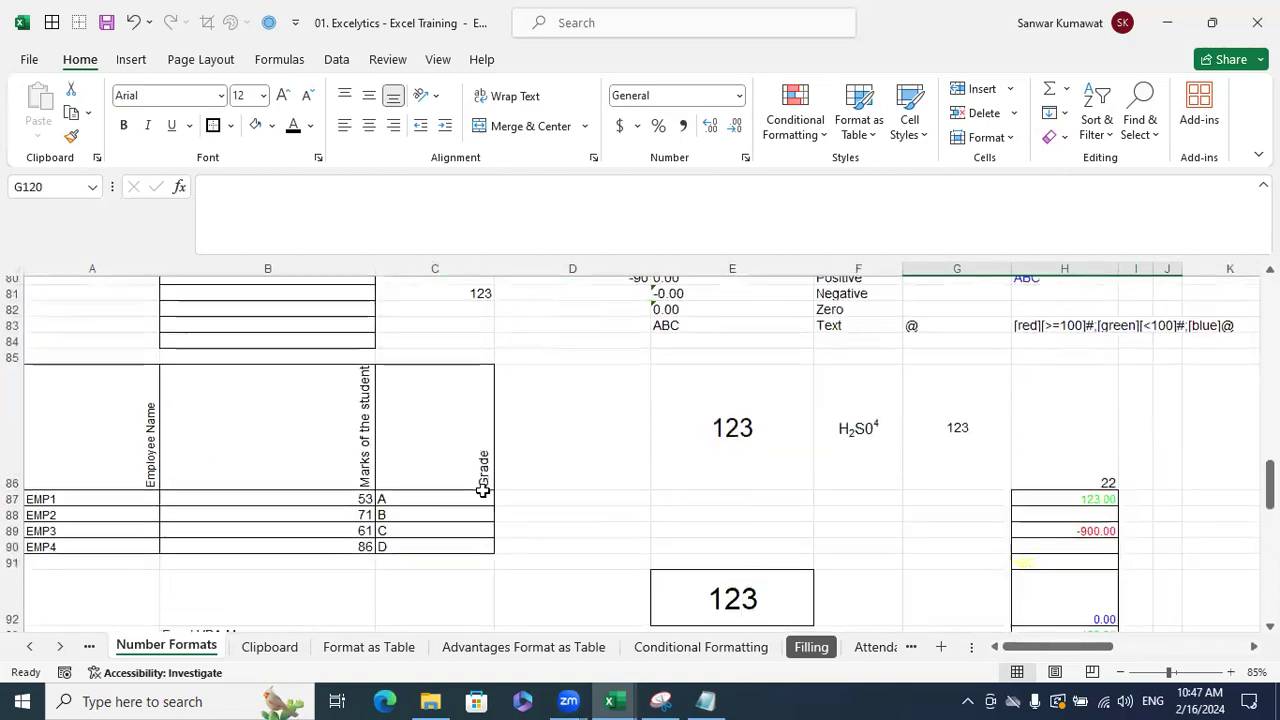
pyautogui.scroll(-6, 482, 490)
# - Give the Student Name, Marks, Result header row the grey Accent3 cell style
pyautogui.click(571, 455)
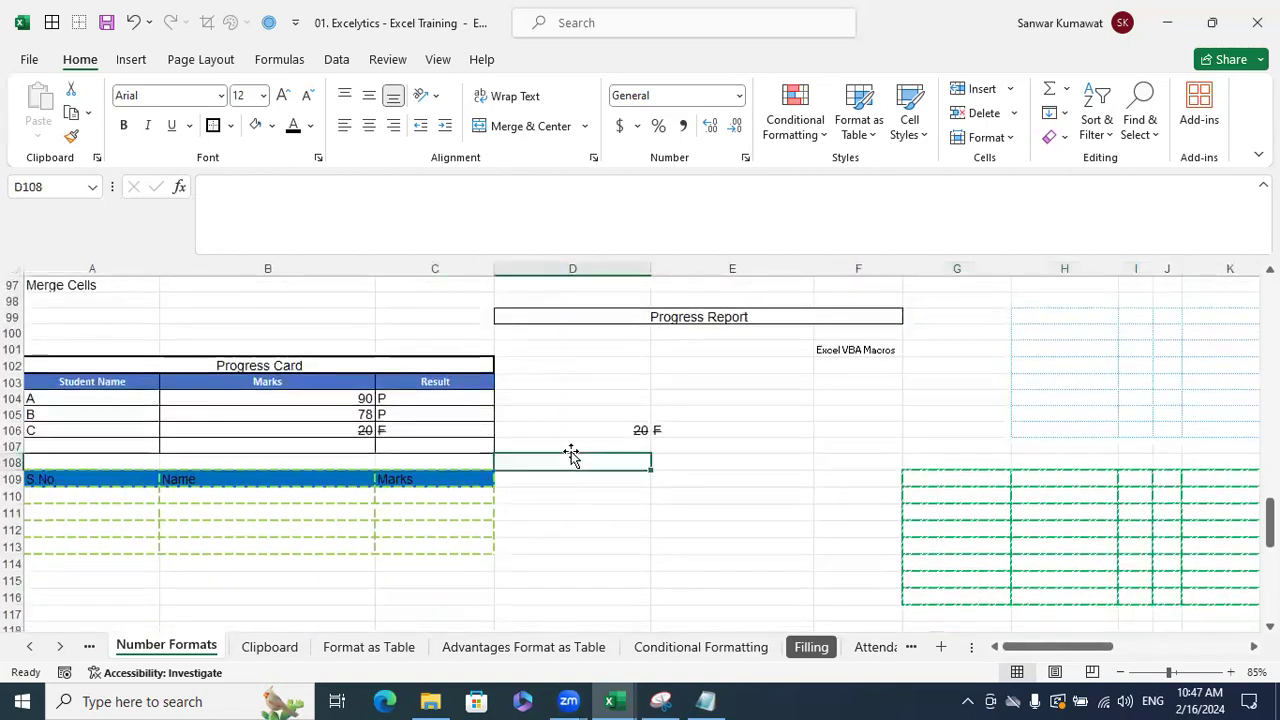
pyautogui.moveTo(134, 381); pyautogui.dragTo(491, 387)
pyautogui.click(542, 413)
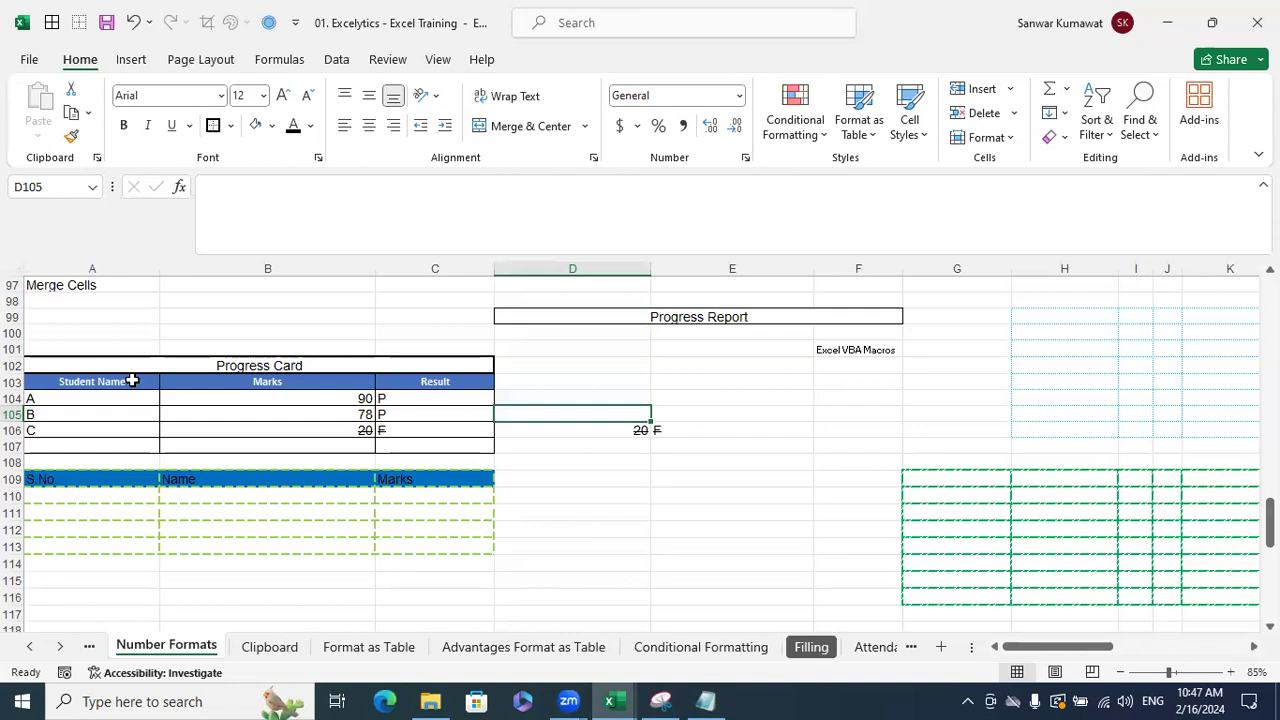
pyautogui.click(113, 383)
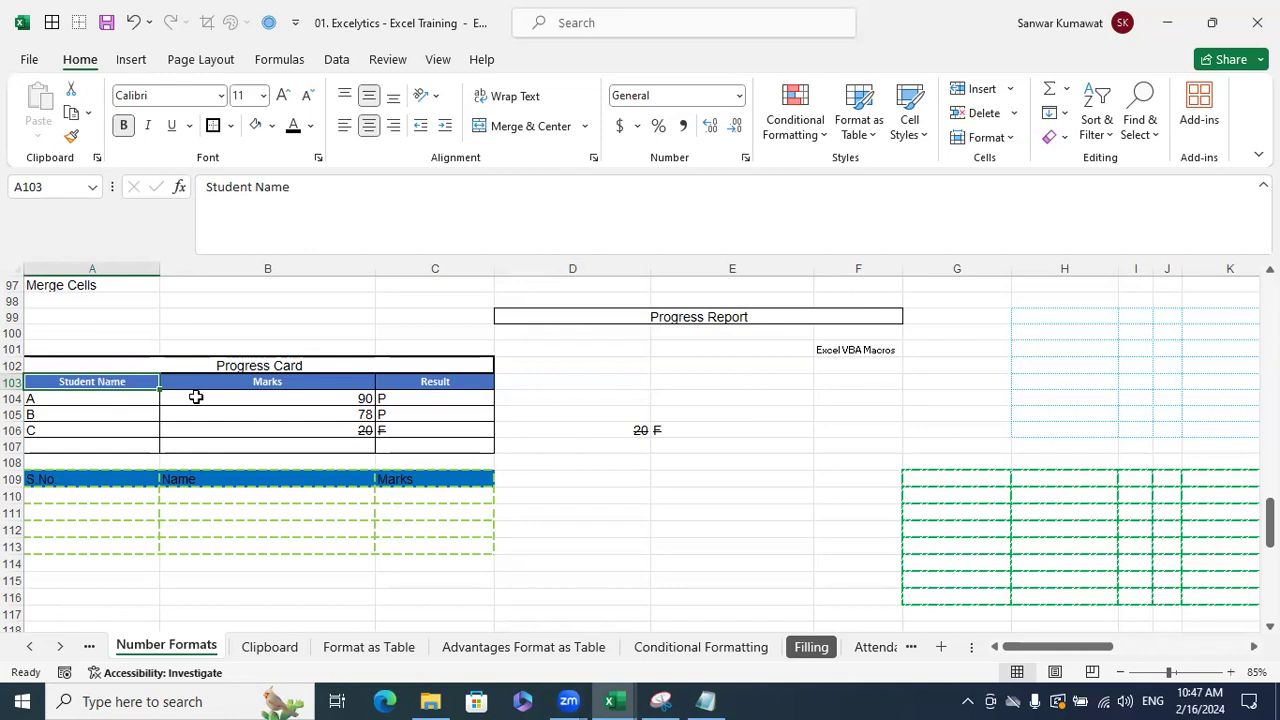
pyautogui.click(569, 433)
pyautogui.moveTo(140, 386); pyautogui.dragTo(471, 380)
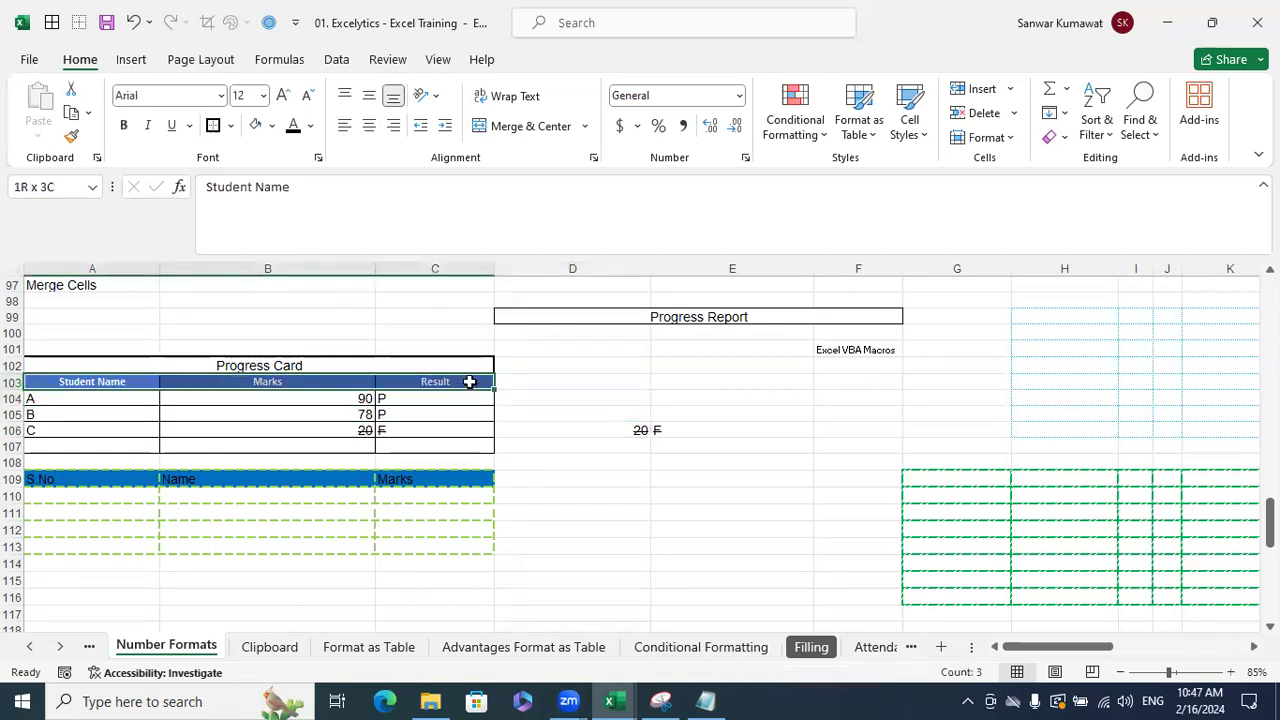
pyautogui.click(909, 118)
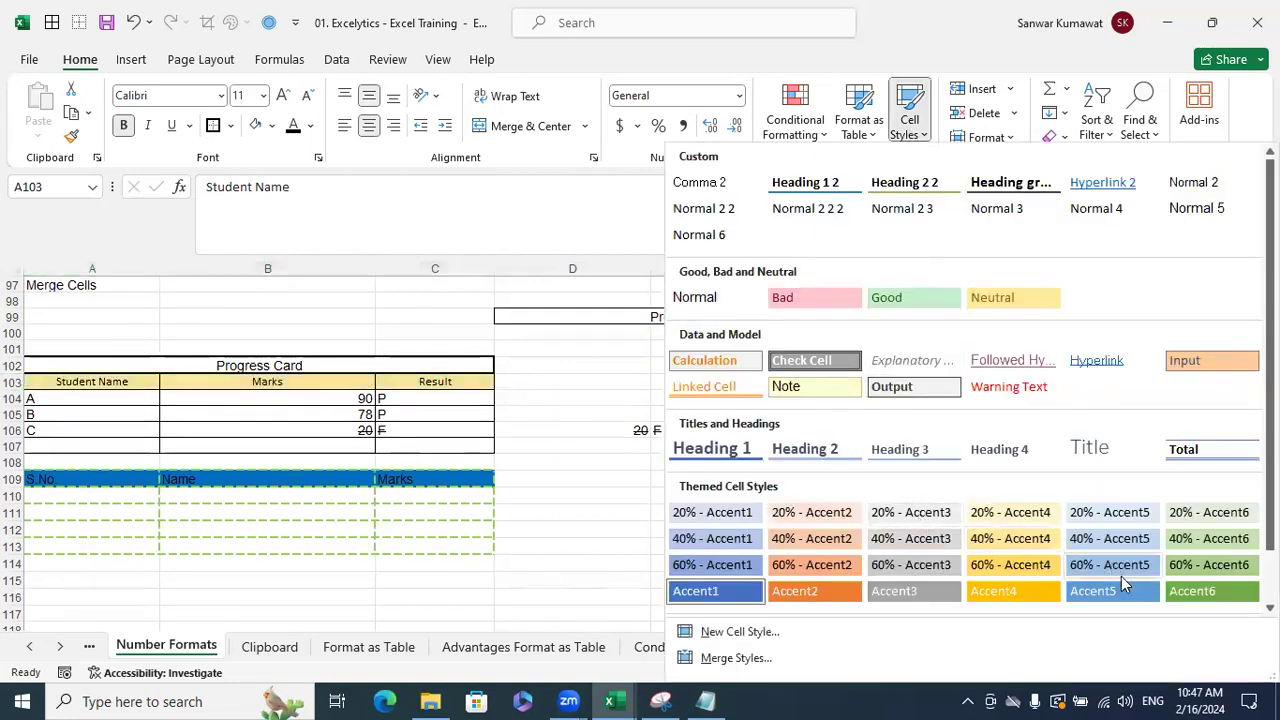
pyautogui.click(921, 514)
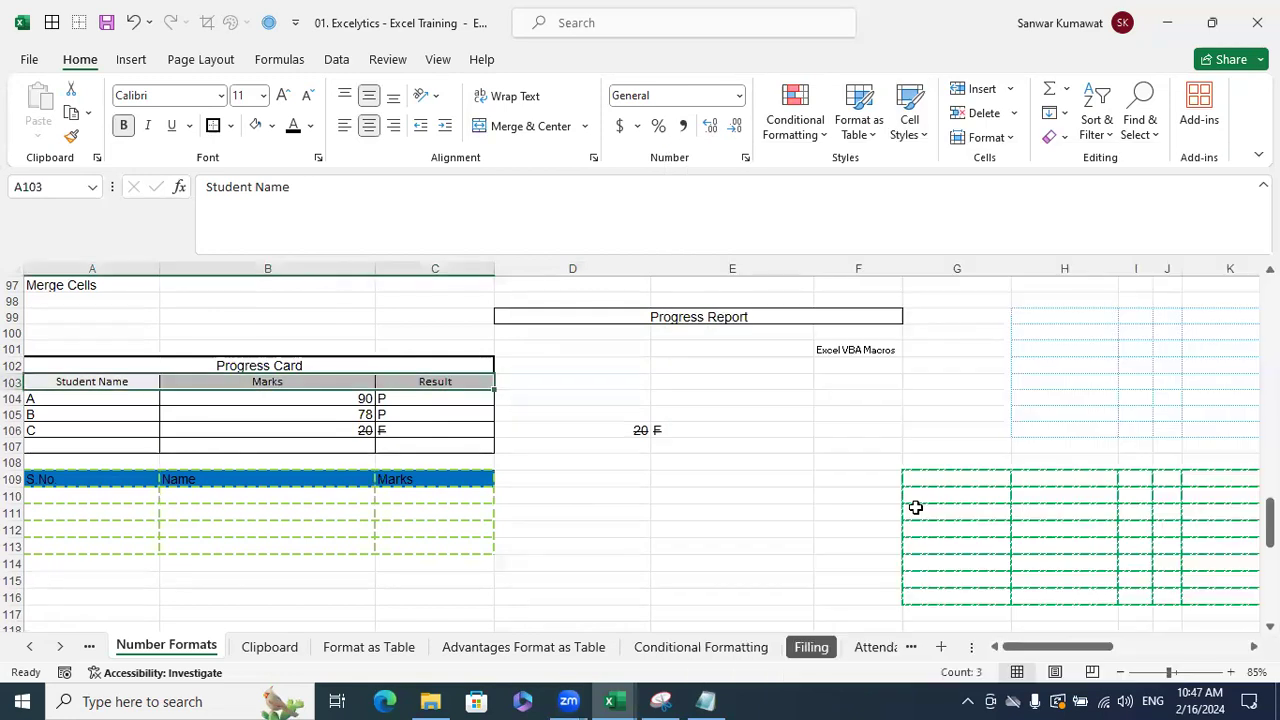
pyautogui.click(643, 447)
pyautogui.moveTo(122, 383); pyautogui.dragTo(463, 381)
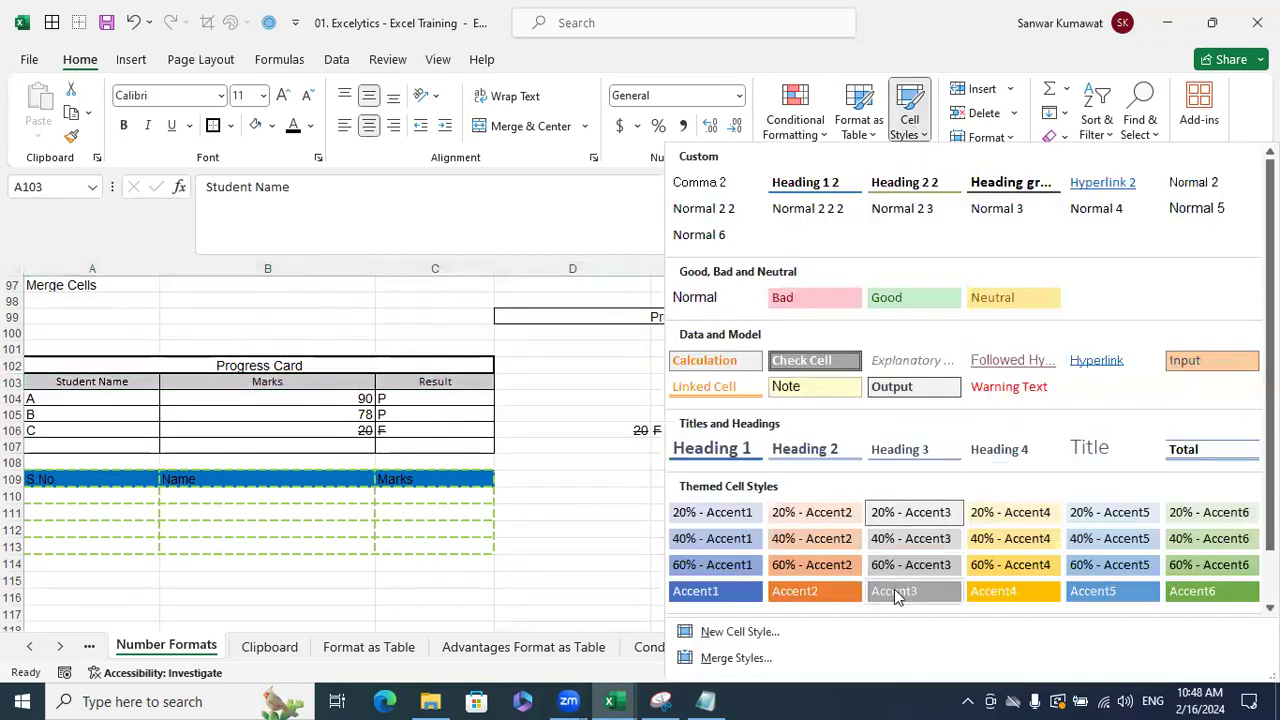
pyautogui.click(900, 592)
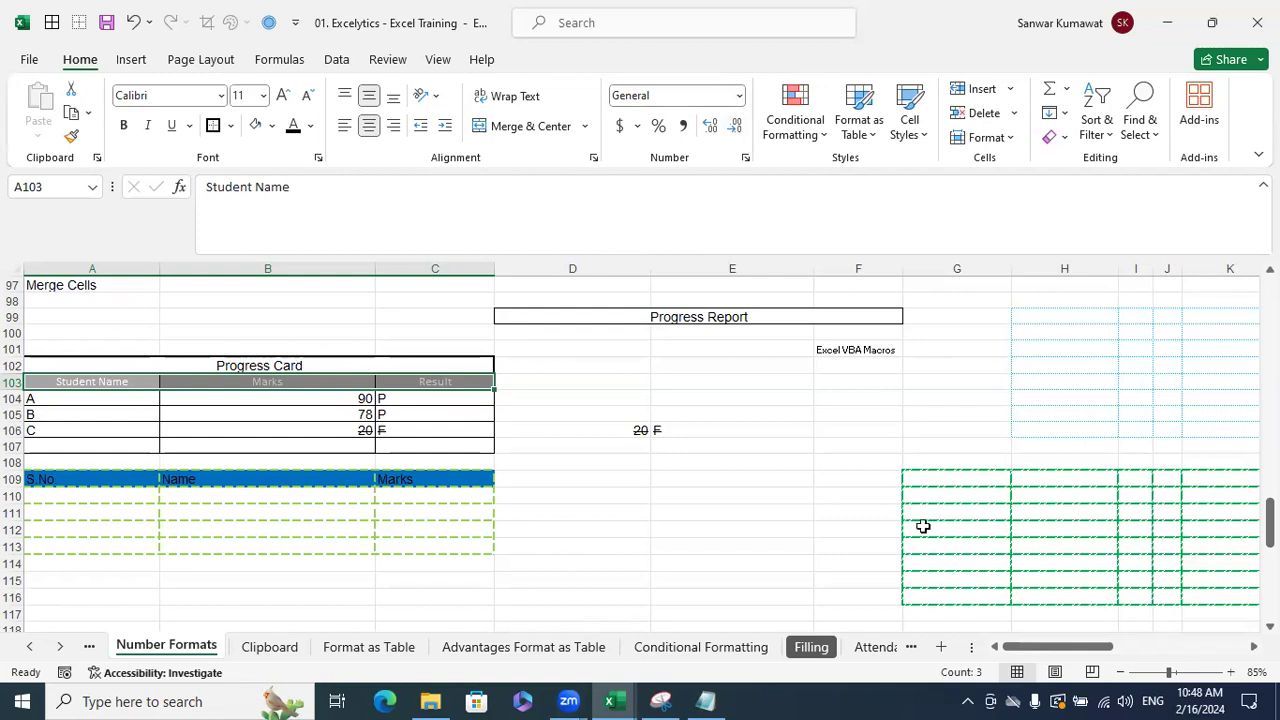
# - Try the 60% - Accent1, Accent3 and finally Accent5 styles on header row A103:C103
pyautogui.click(654, 463)
pyautogui.moveTo(177, 381); pyautogui.dragTo(418, 389)
pyautogui.click(924, 140)
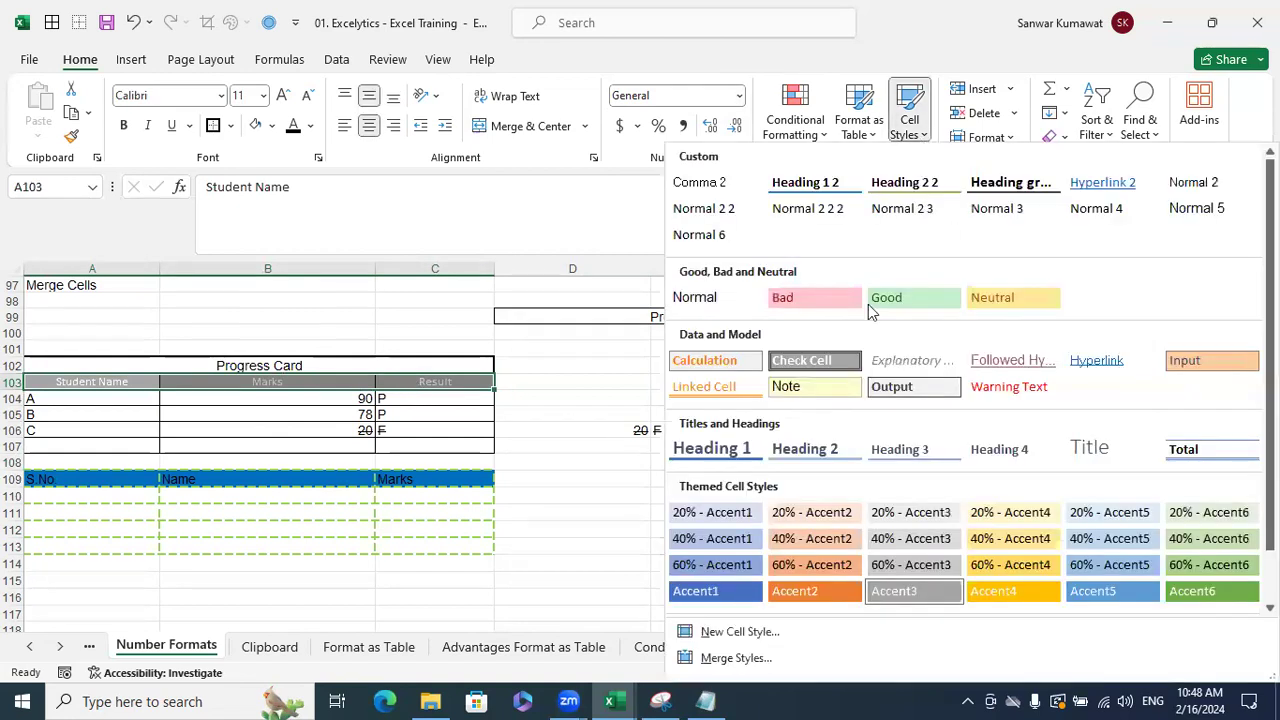
pyautogui.click(729, 563)
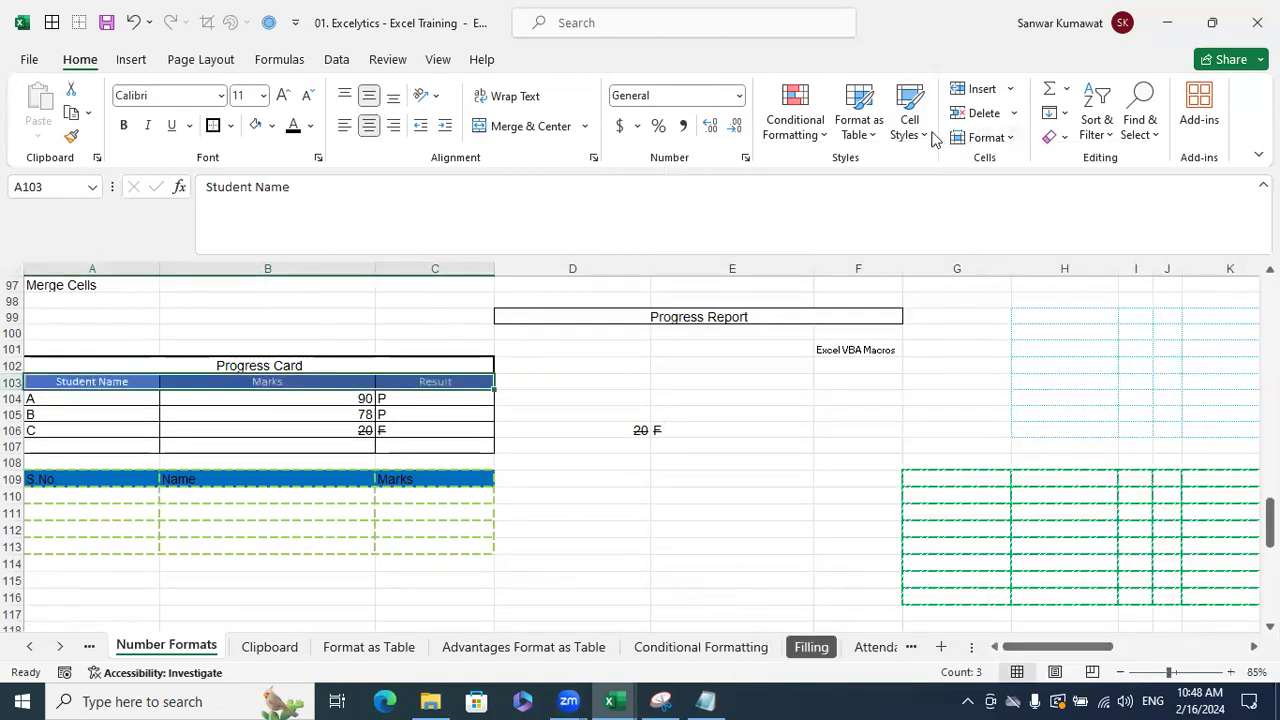
pyautogui.click(918, 130)
pyautogui.click(927, 588)
pyautogui.click(920, 136)
pyautogui.click(1100, 592)
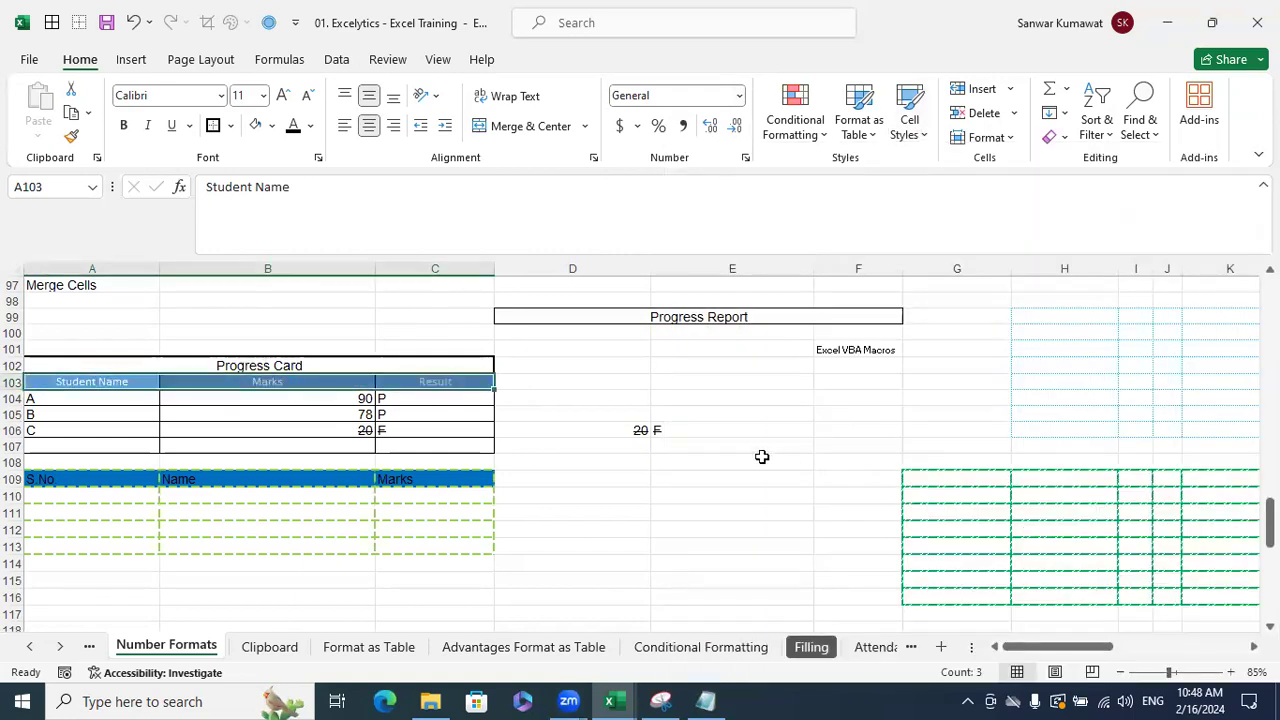
pyautogui.click(763, 458)
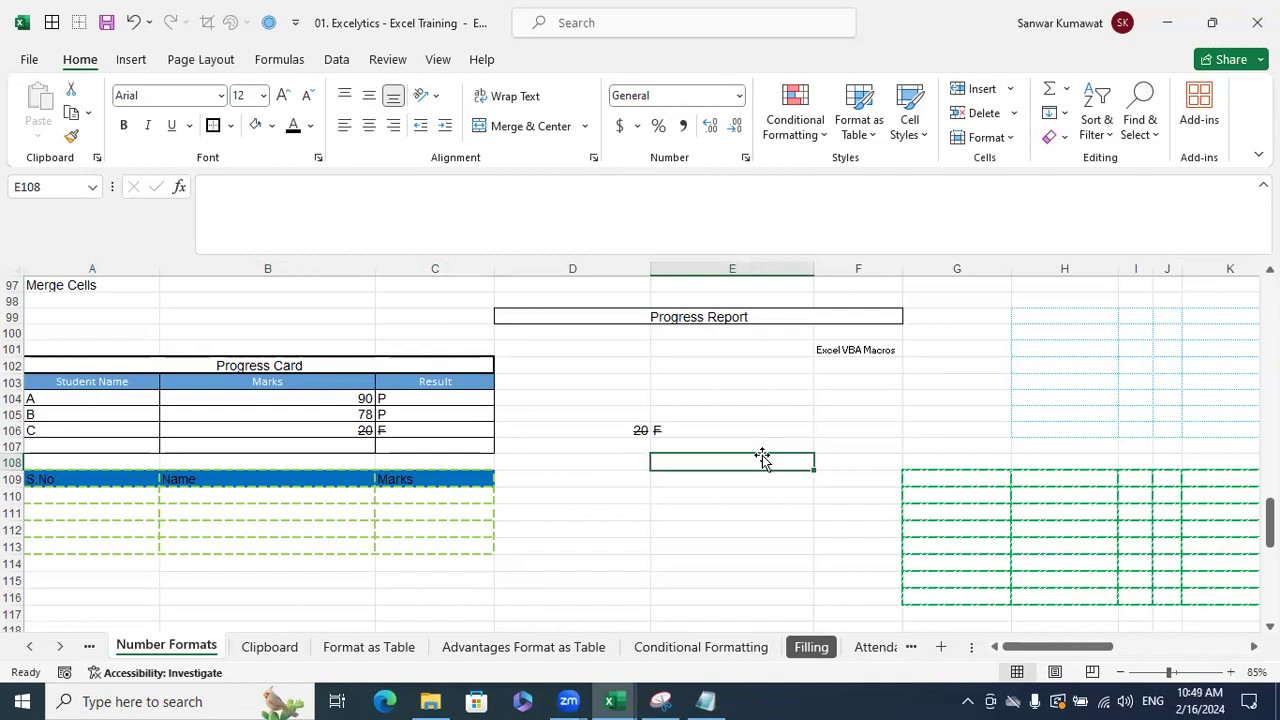
# - Apply the Accent1 cell style to the merged Progress Card title cell
pyautogui.click(330, 366)
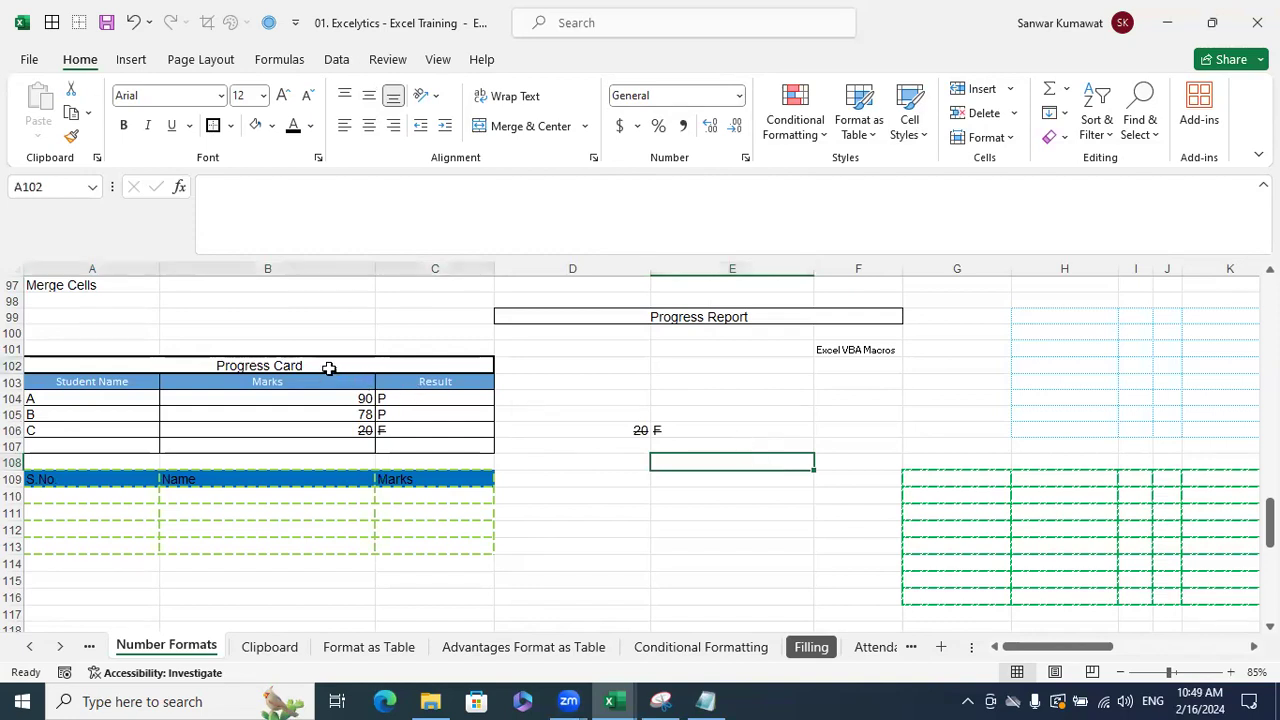
pyautogui.click(909, 126)
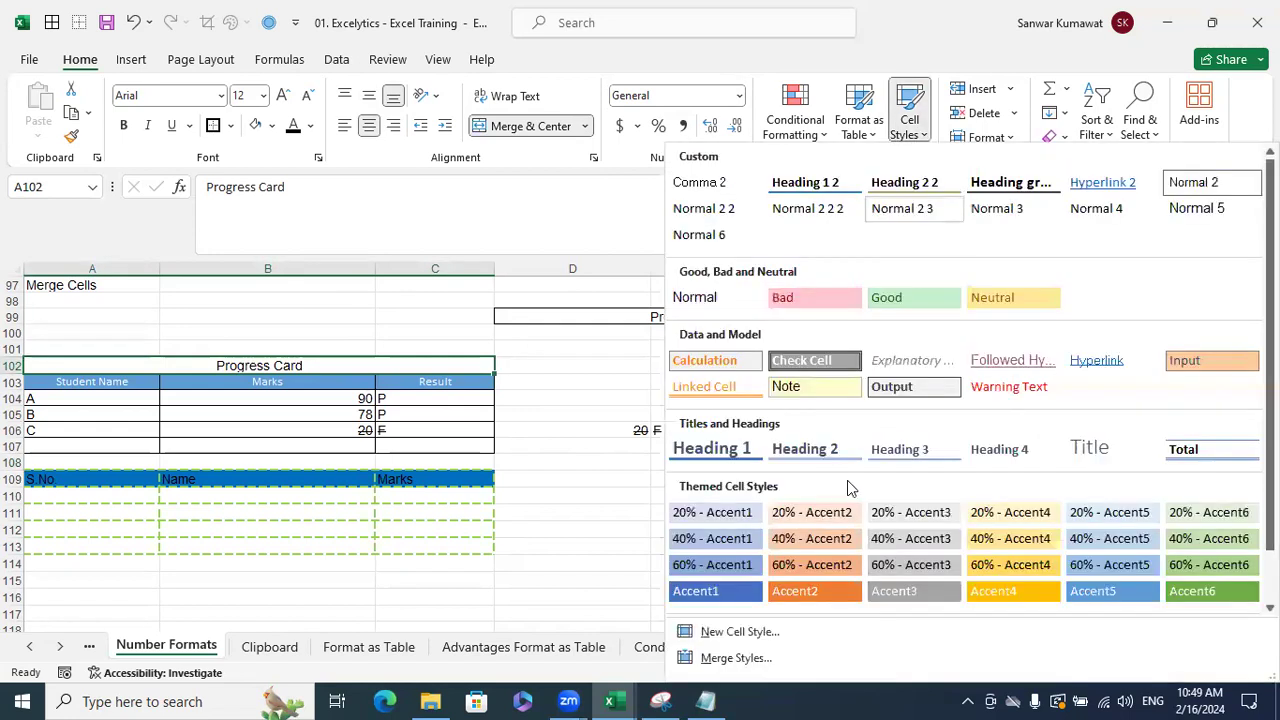
pyautogui.click(730, 592)
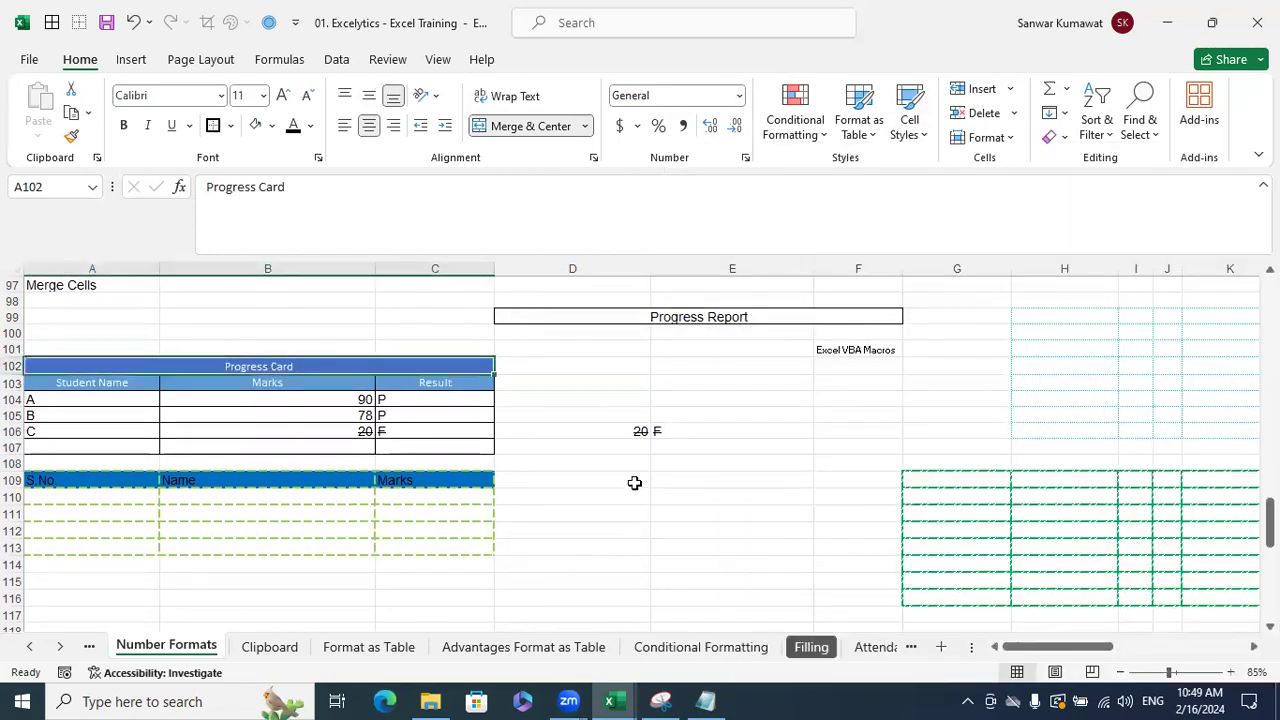
pyautogui.click(634, 483)
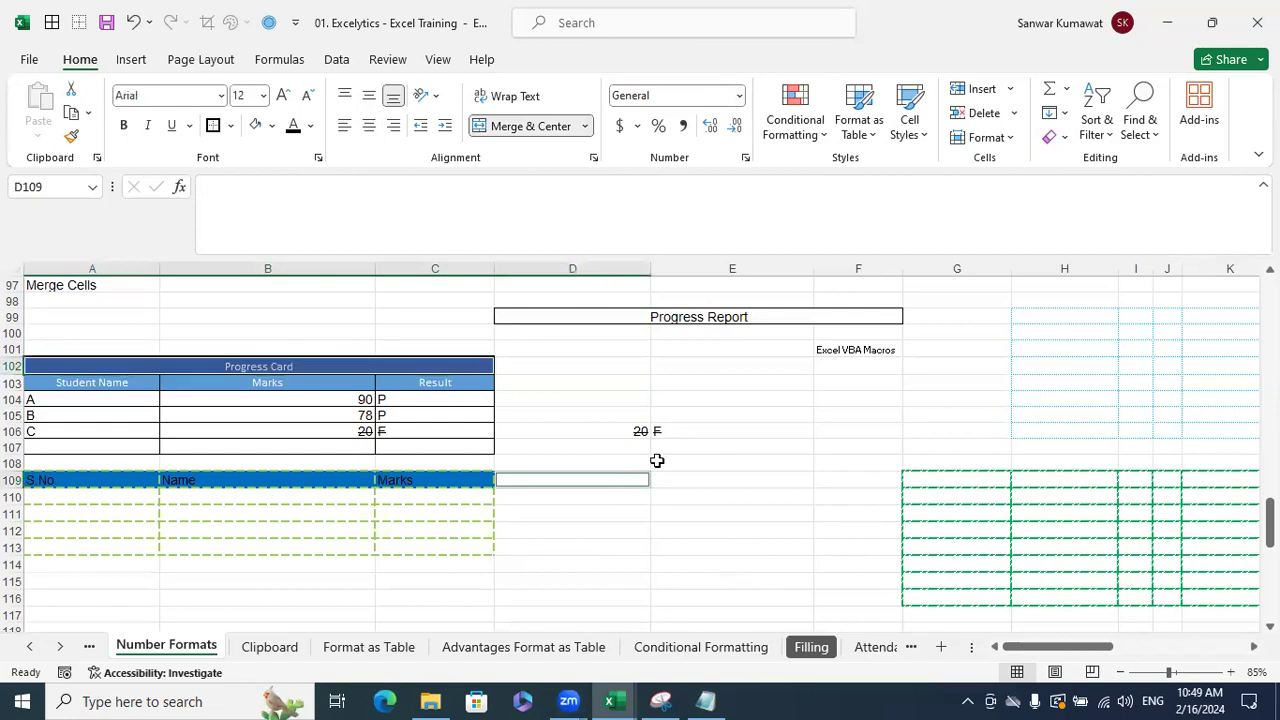
# - Apply Accent1 to both the title and header rows A102:C103
pyautogui.click(437, 367)
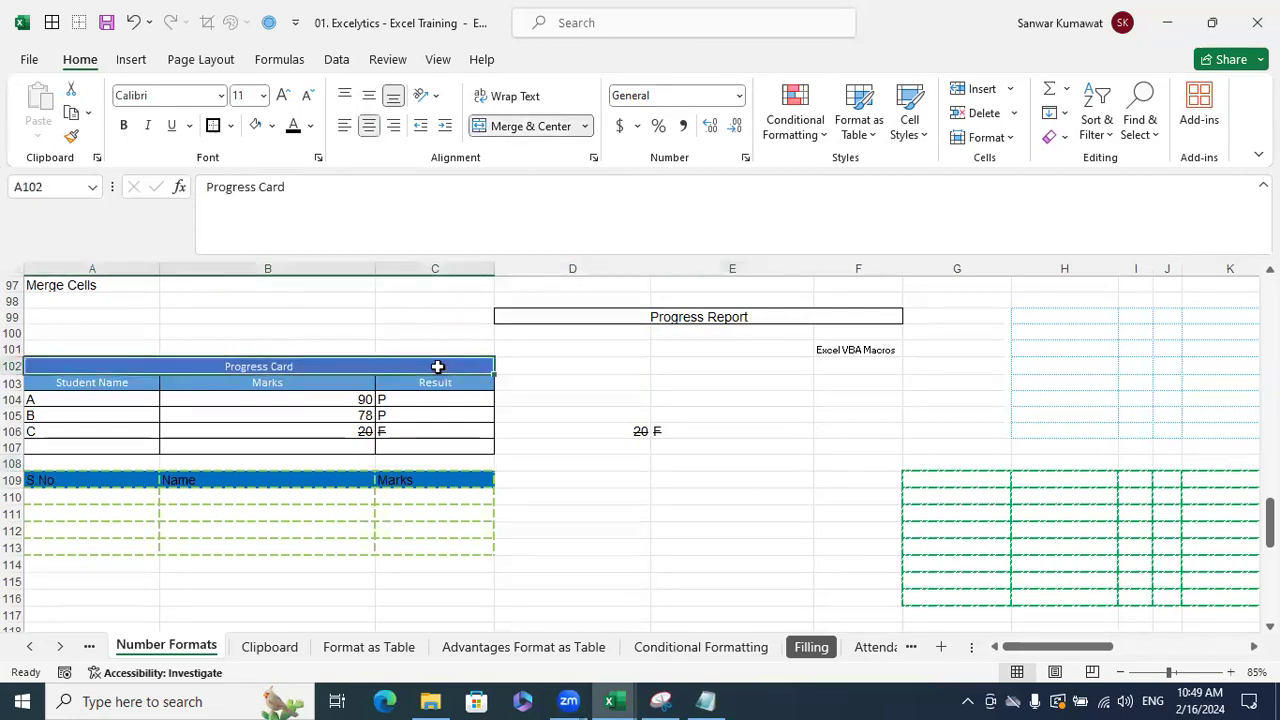
pyautogui.click(571, 380)
pyautogui.moveTo(194, 363); pyautogui.dragTo(209, 389)
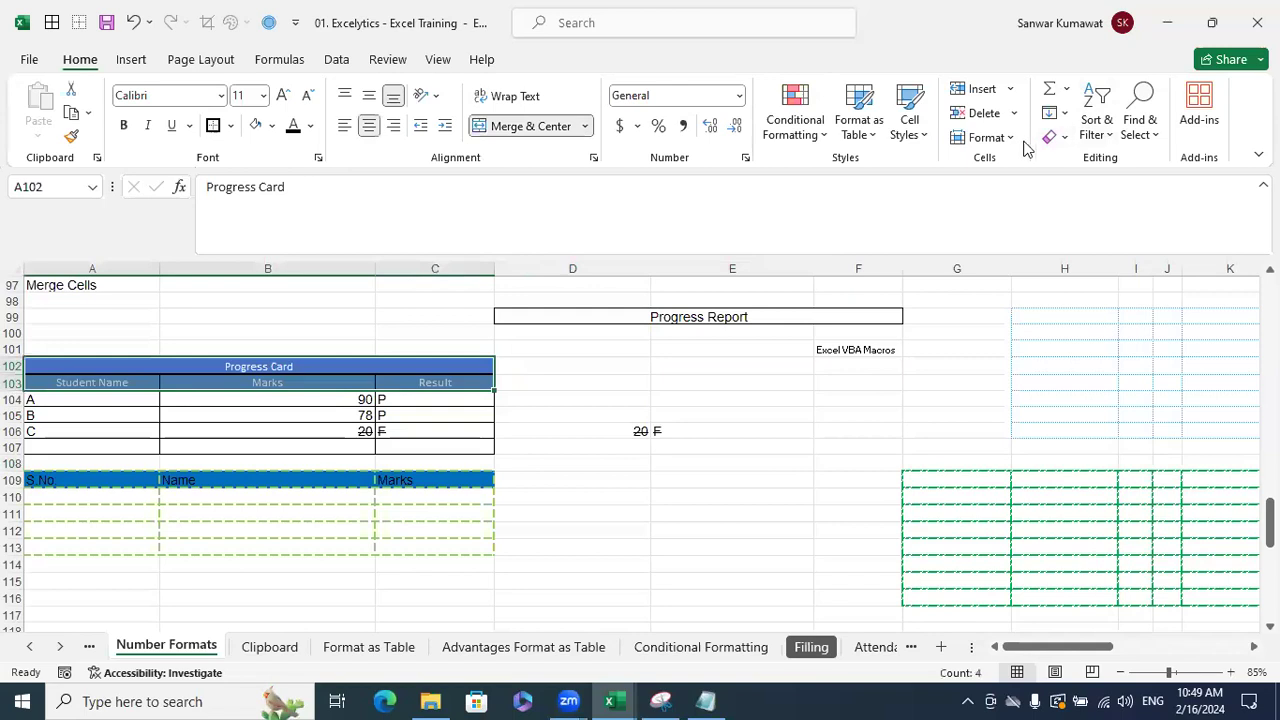
pyautogui.click(918, 140)
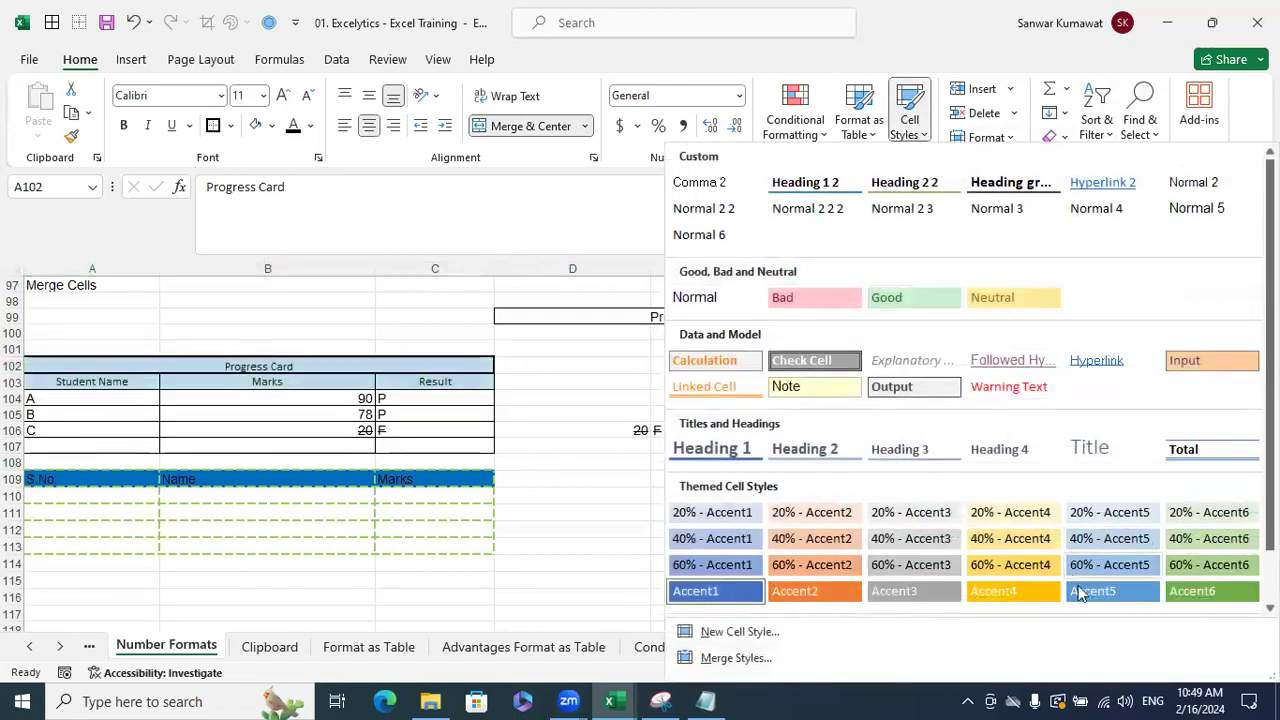
pyautogui.click(737, 593)
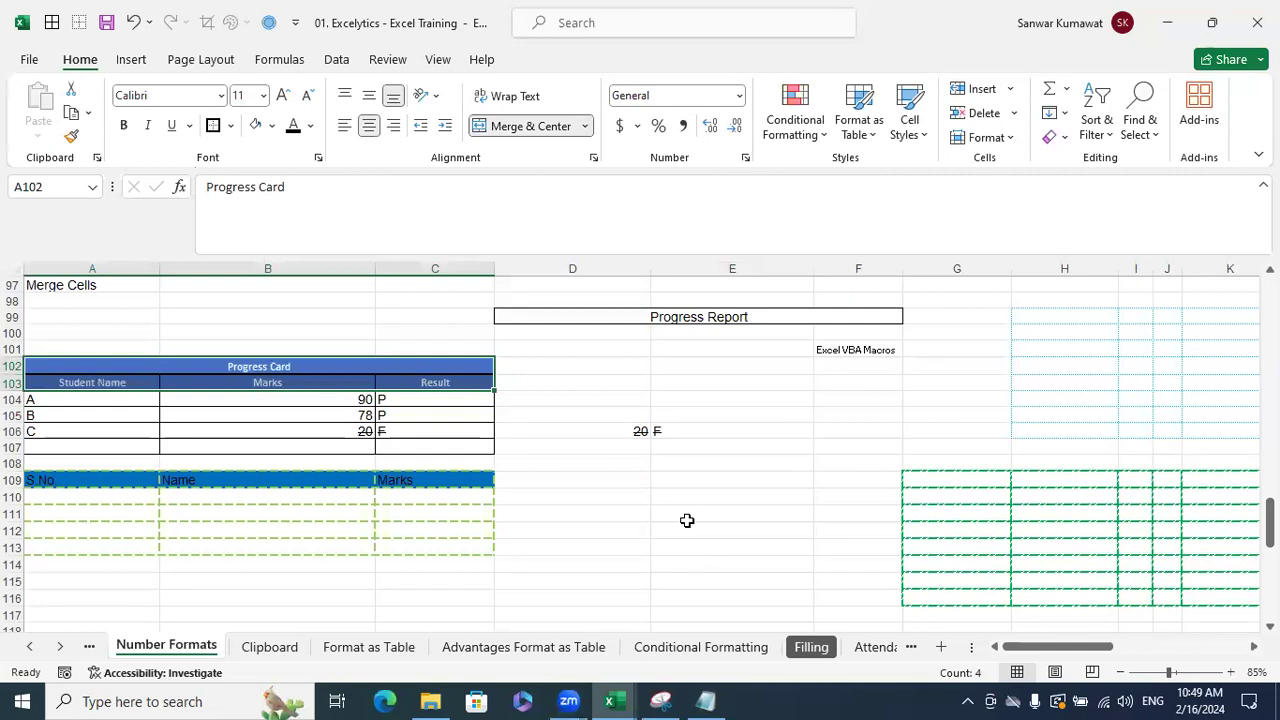
pyautogui.click(695, 499)
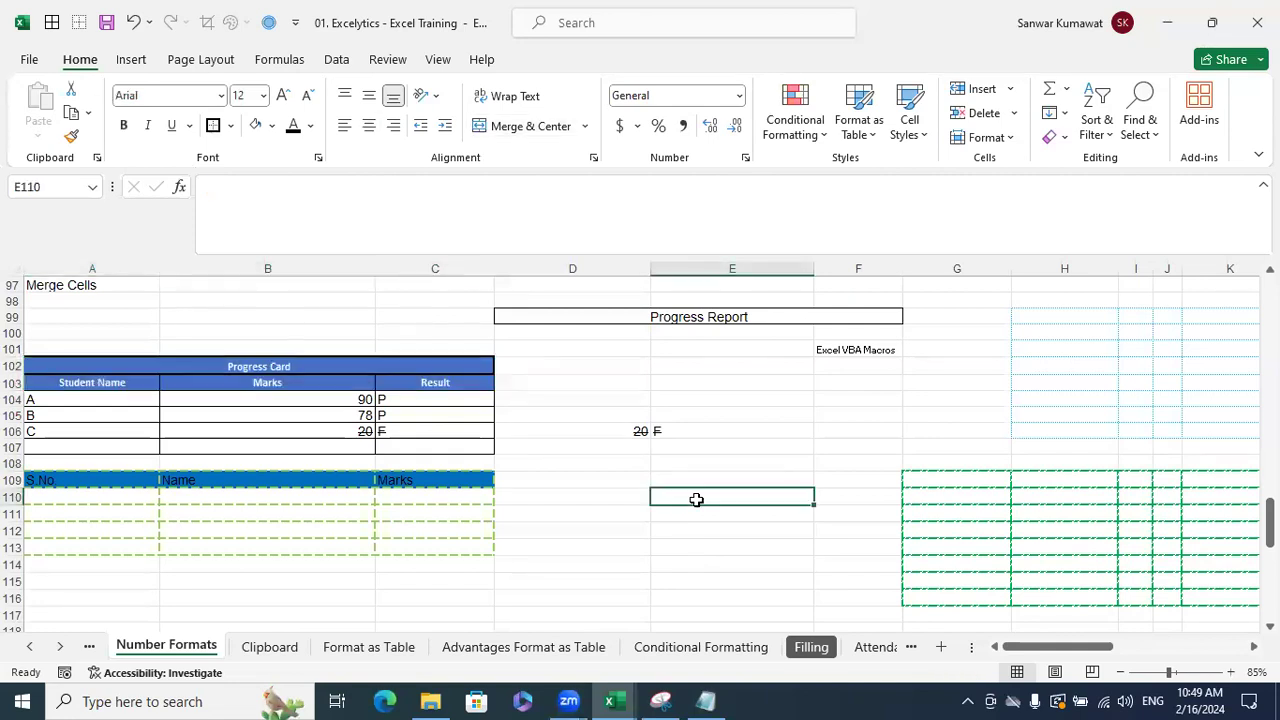
# - Enlarge the font size of the Progress Card title and header rows
pyautogui.click(283, 367)
pyautogui.moveTo(283, 380); pyautogui.dragTo(284, 382)
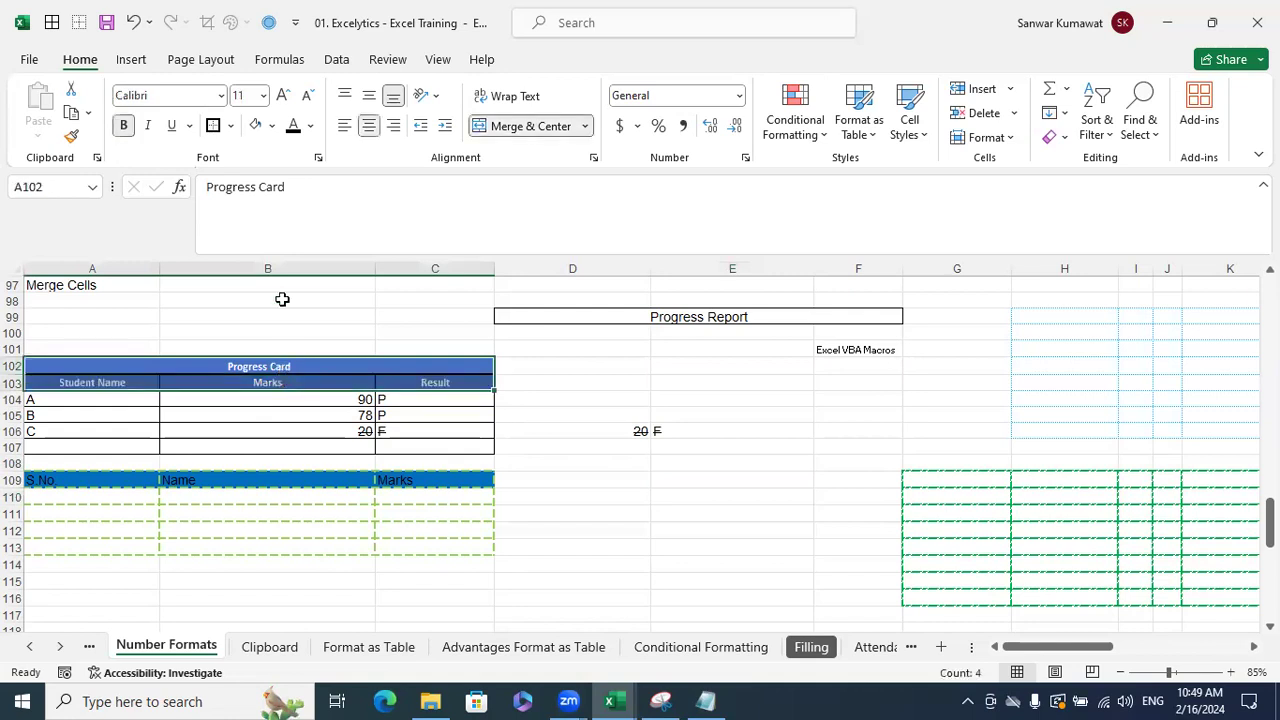
pyautogui.click(264, 95)
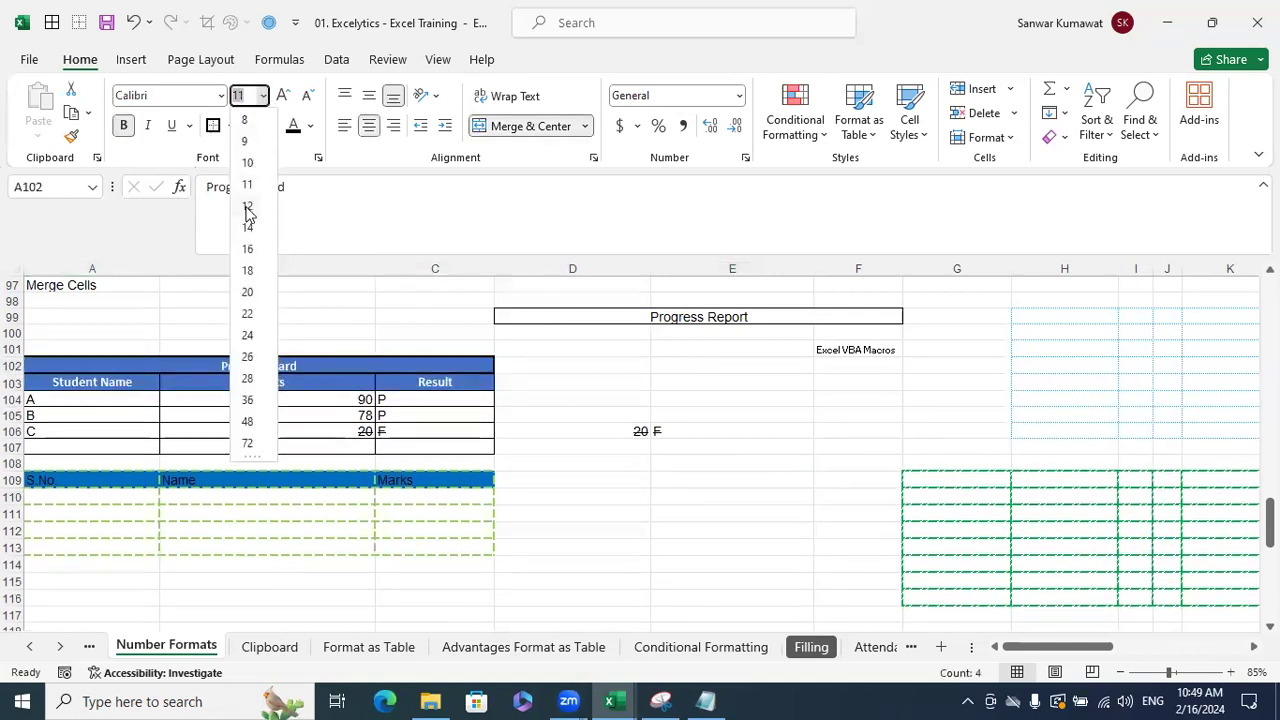
pyautogui.click(246, 200)
pyautogui.click(653, 413)
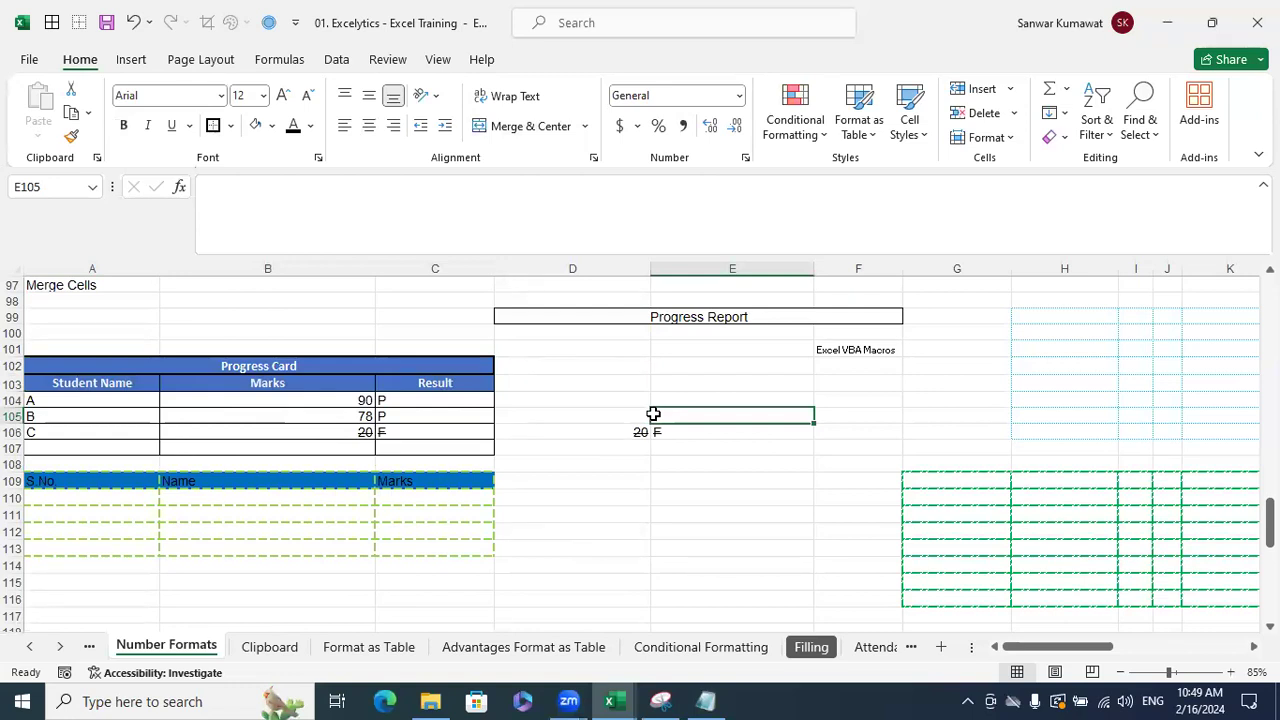
pyautogui.hotkey('ctrl', '1')
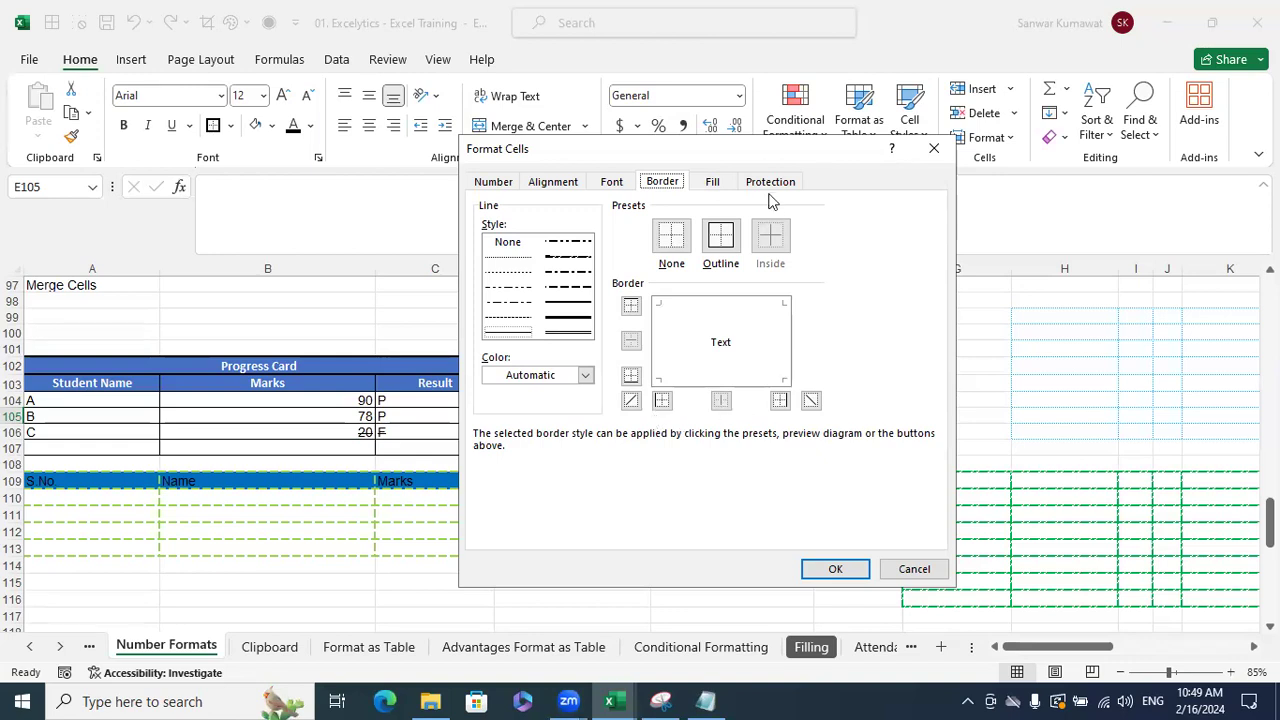
pyautogui.moveTo(765, 157); pyautogui.dragTo(770, 200)
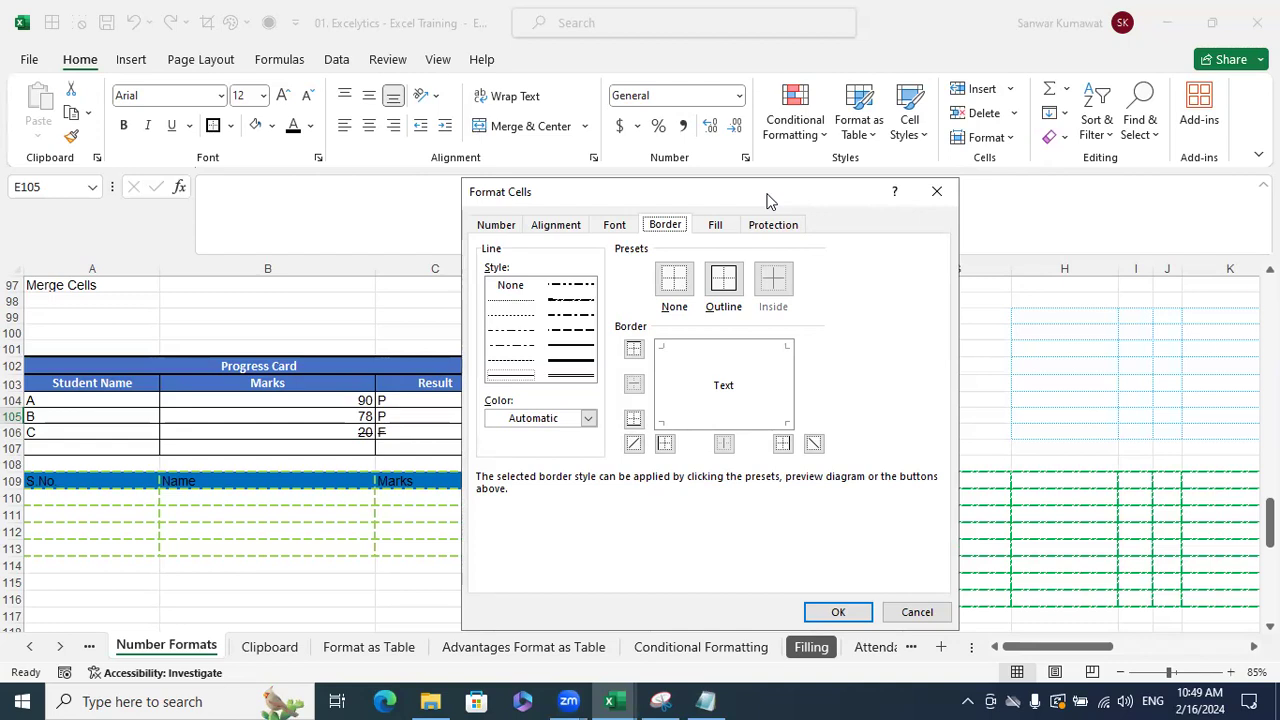
pyautogui.moveTo(767, 194); pyautogui.dragTo(768, 184)
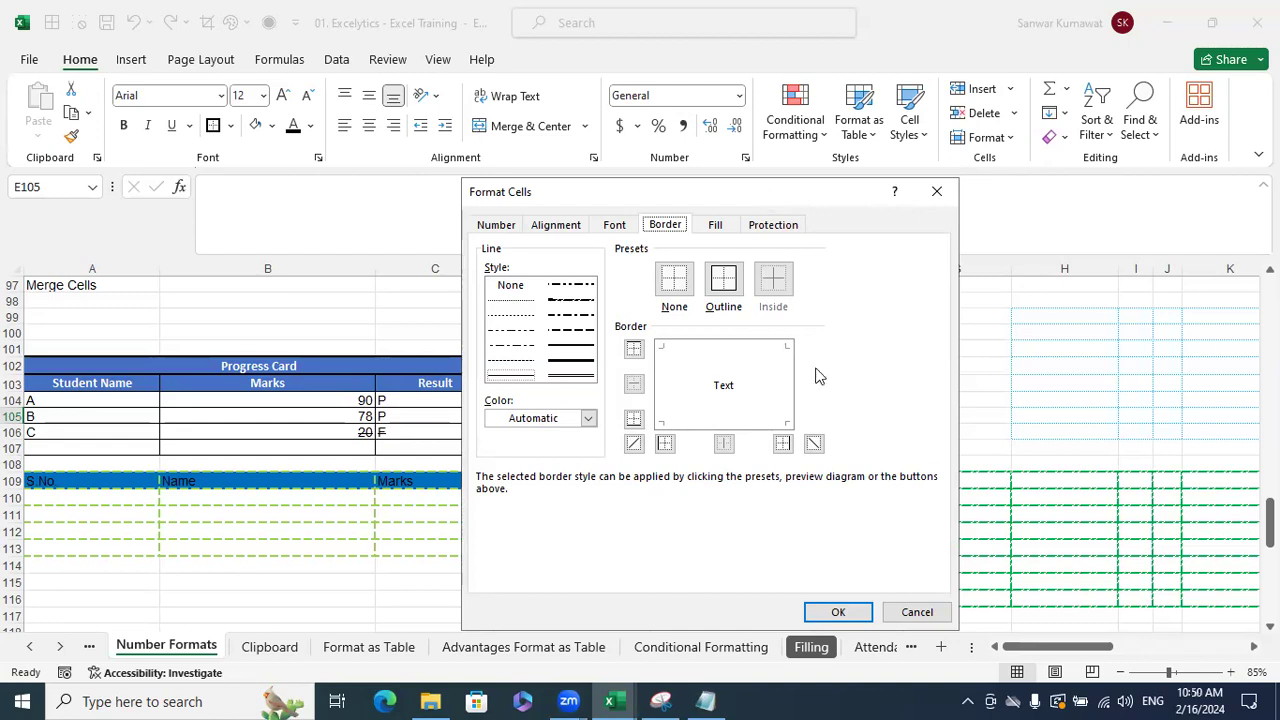
pyautogui.click(912, 601)
pyautogui.click(671, 478)
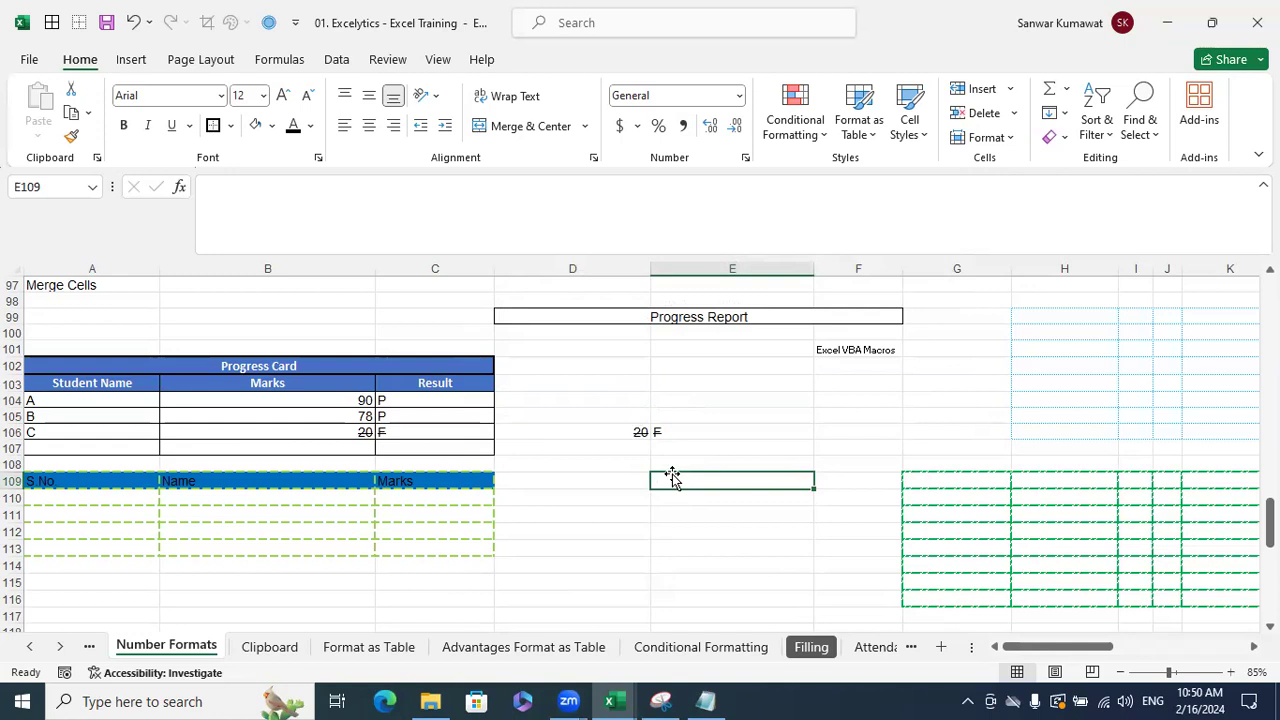
# - View the Fill options in Format Cells for E105, then close without changes
pyautogui.click(797, 418)
pyautogui.hotkey('ctrl', '1')
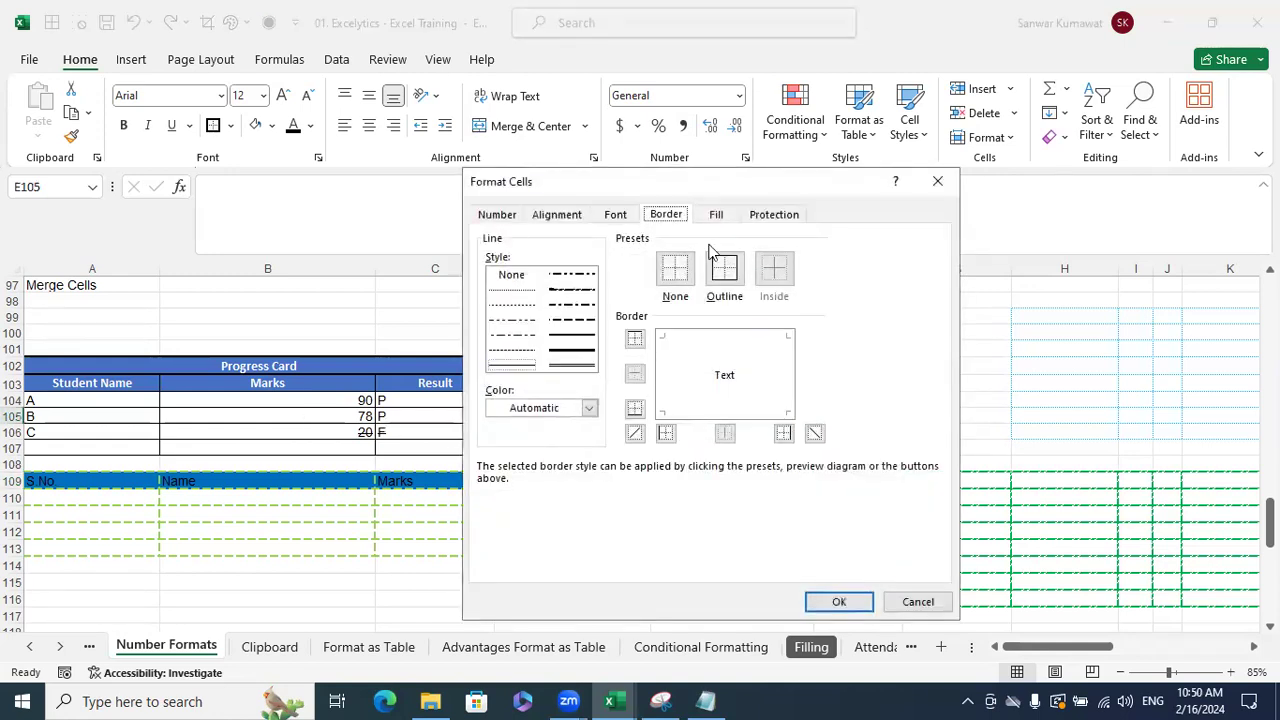
pyautogui.click(716, 214)
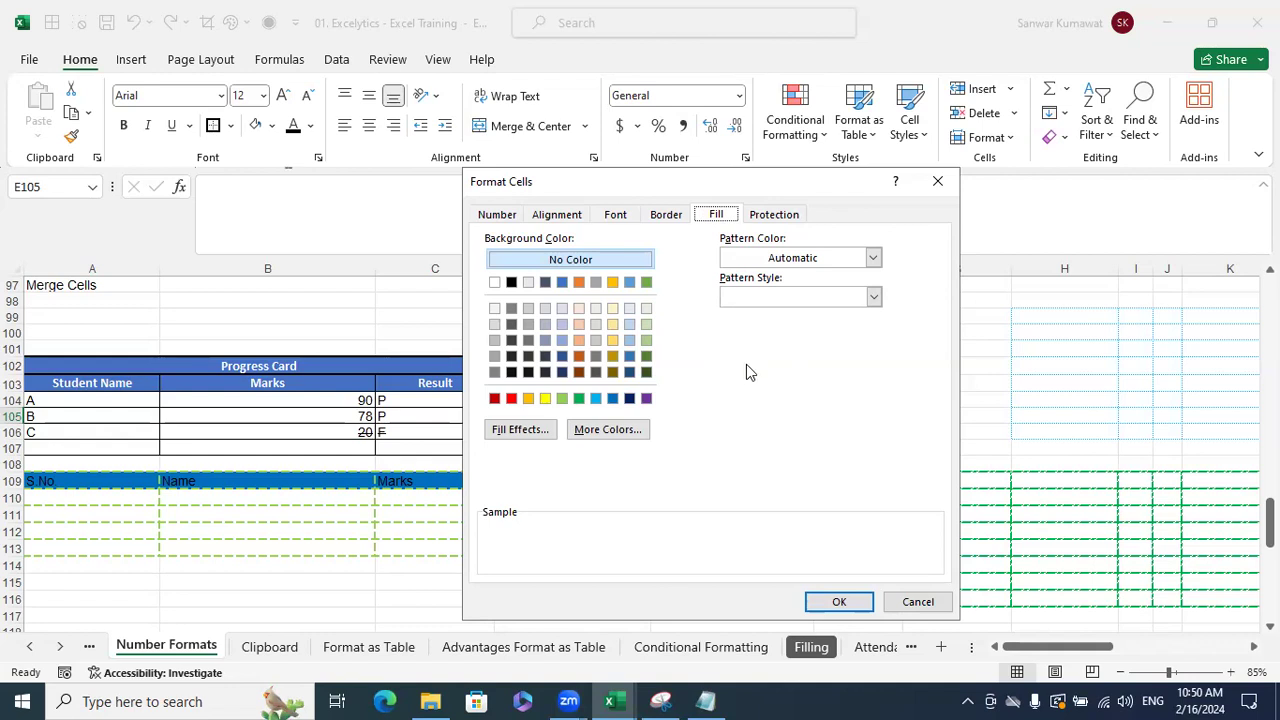
pyautogui.moveTo(815, 195); pyautogui.dragTo(605, 205)
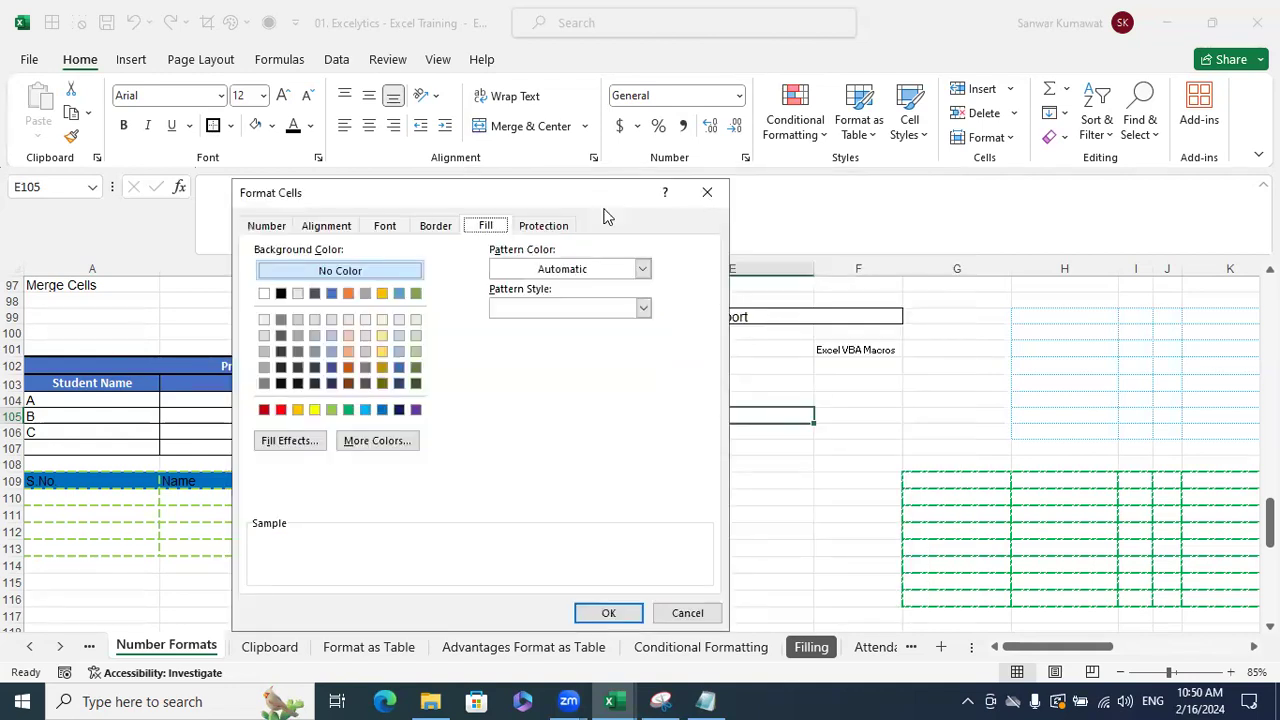
pyautogui.moveTo(581, 199); pyautogui.dragTo(508, 165)
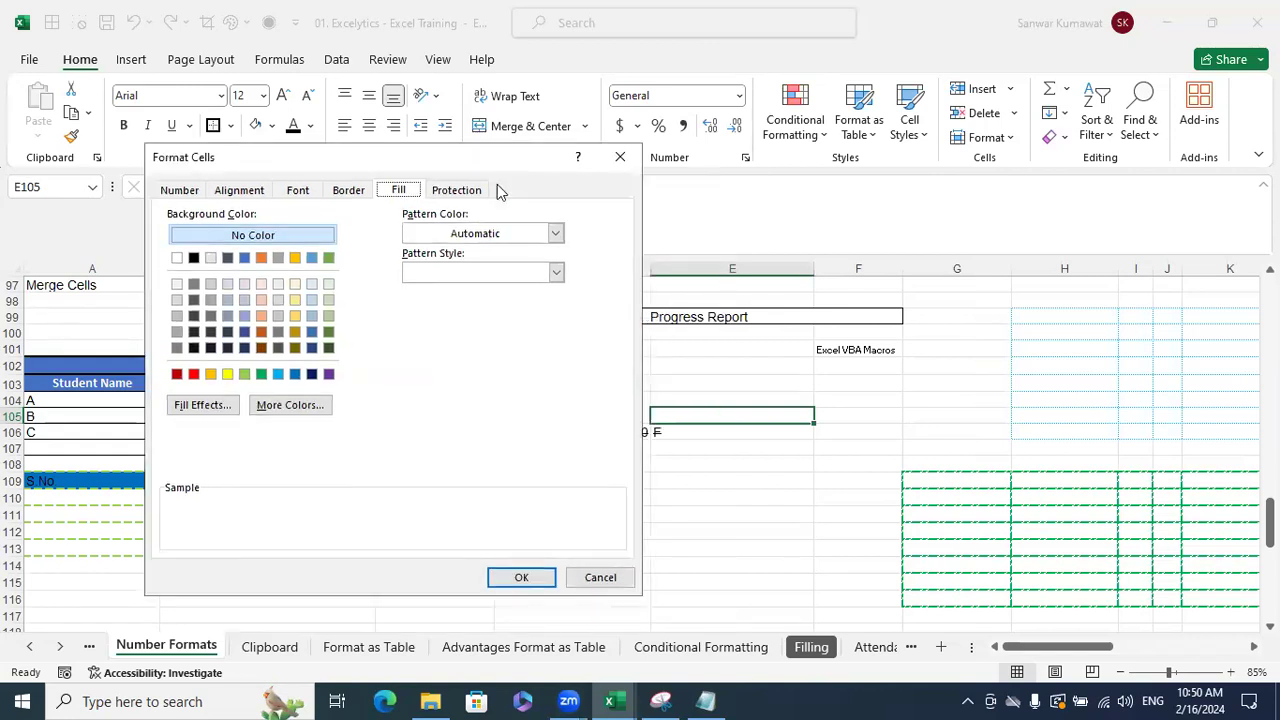
pyautogui.click(617, 579)
# - Give E109 a blue dotted pattern fill
pyautogui.click(704, 480)
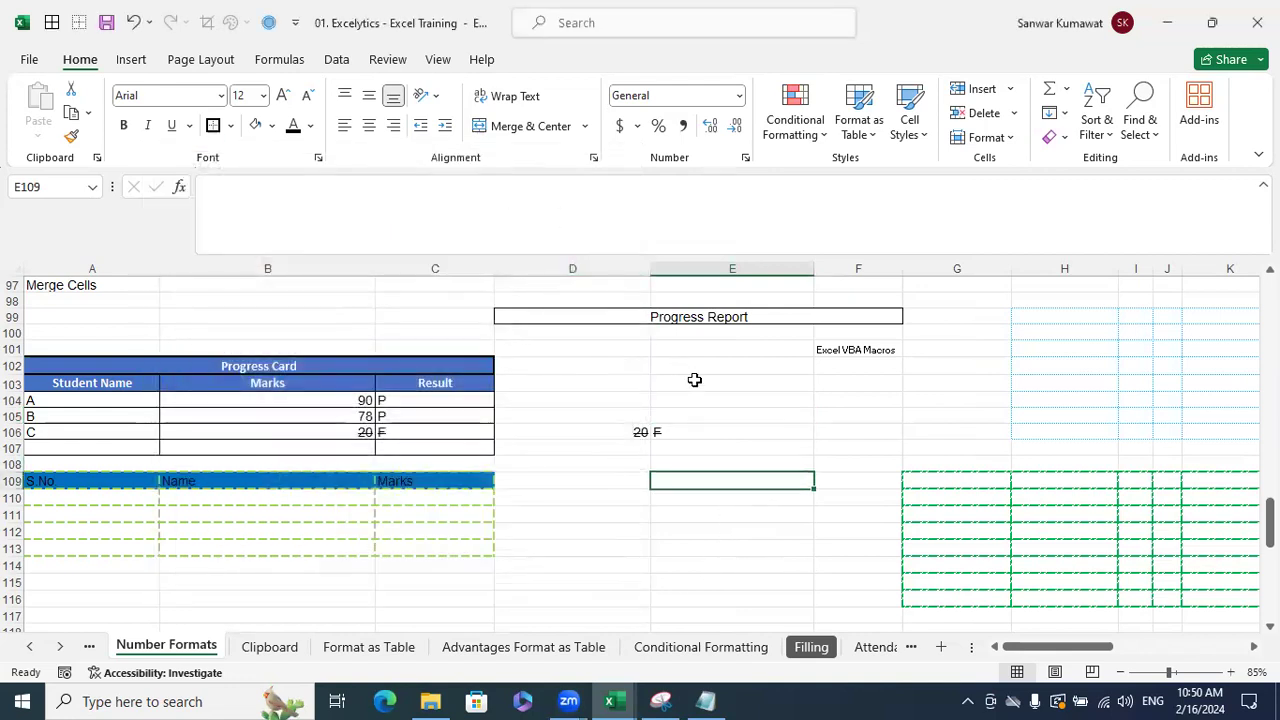
pyautogui.hotkey('ctrl', '1')
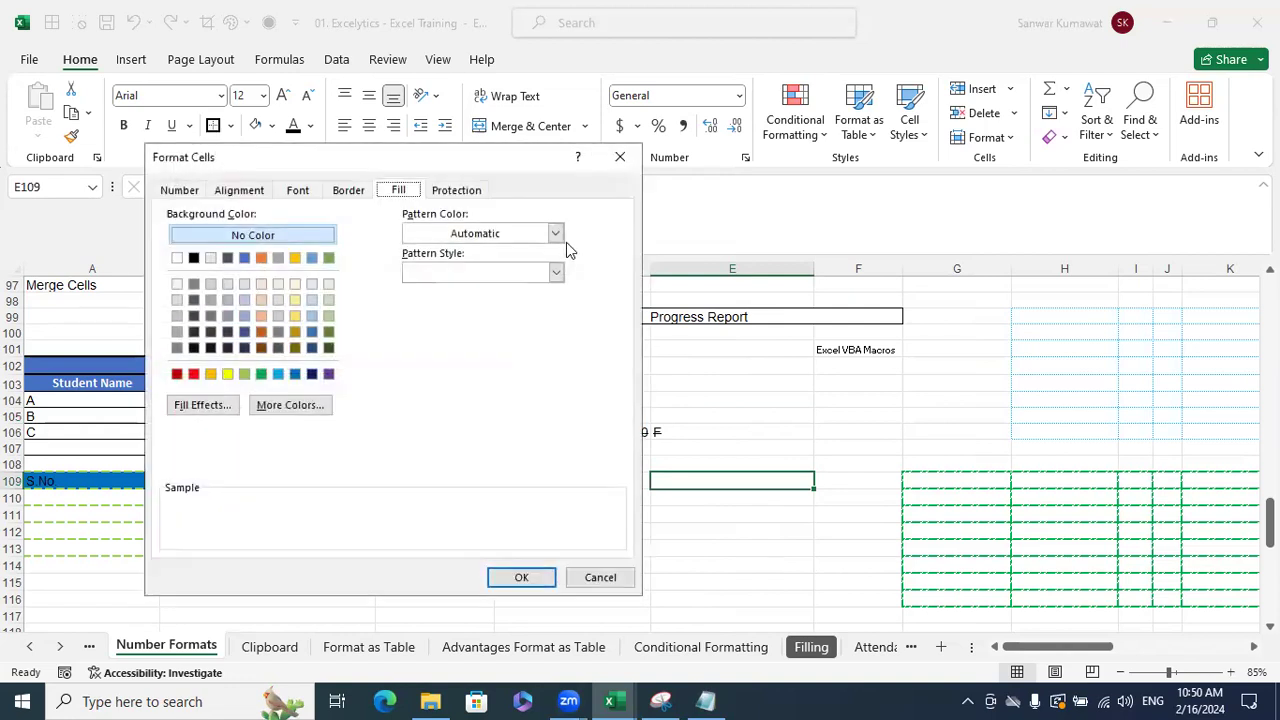
pyautogui.click(555, 233)
pyautogui.click(491, 310)
pyautogui.click(548, 276)
pyautogui.click(440, 299)
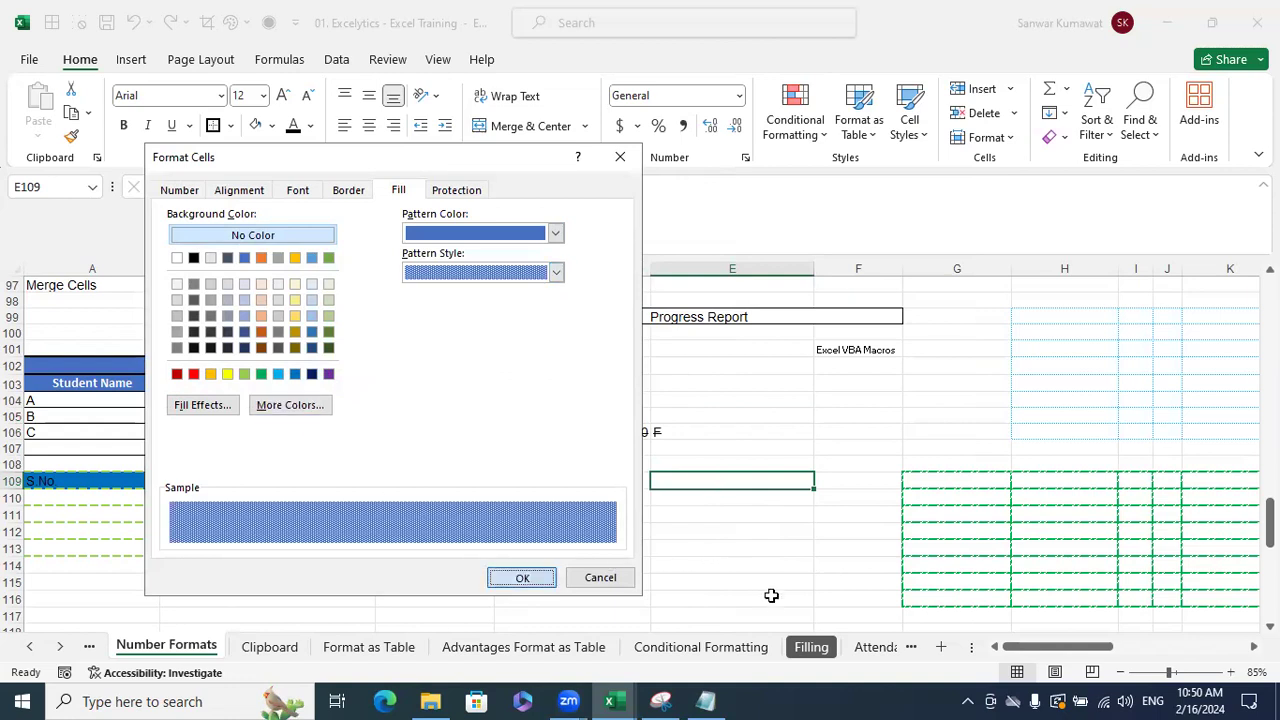
pyautogui.click(758, 549)
pyautogui.press('Down')
pyautogui.press('Down')
pyautogui.press('Down')
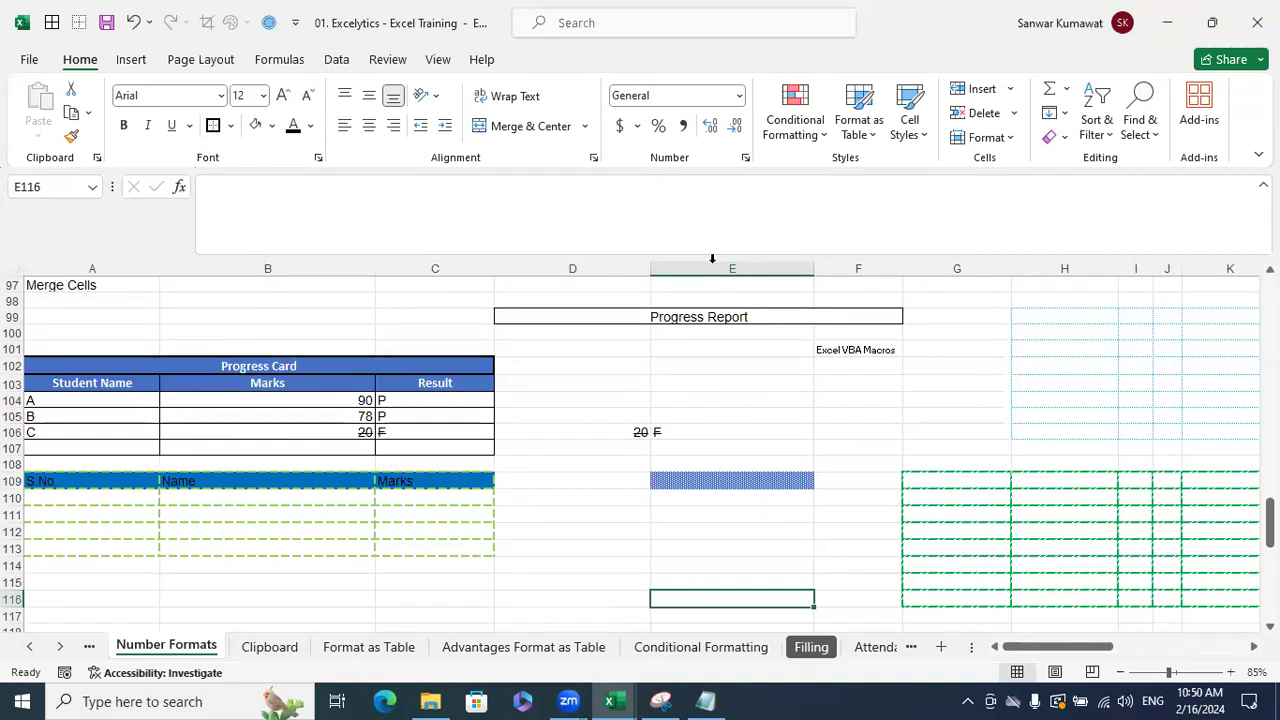
# - Fill cell E104 solid blue through Format Cells
pyautogui.click(708, 400)
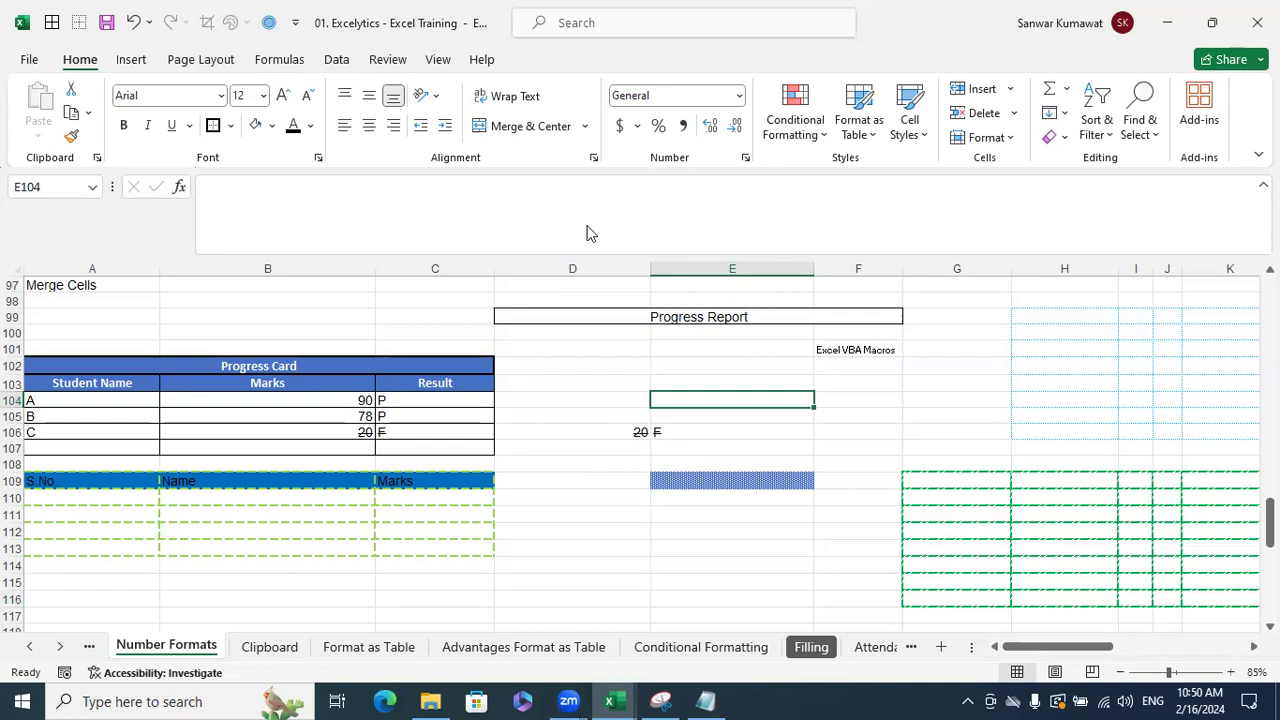
pyautogui.hotkey('ctrl', '1')
pyautogui.click(616, 165)
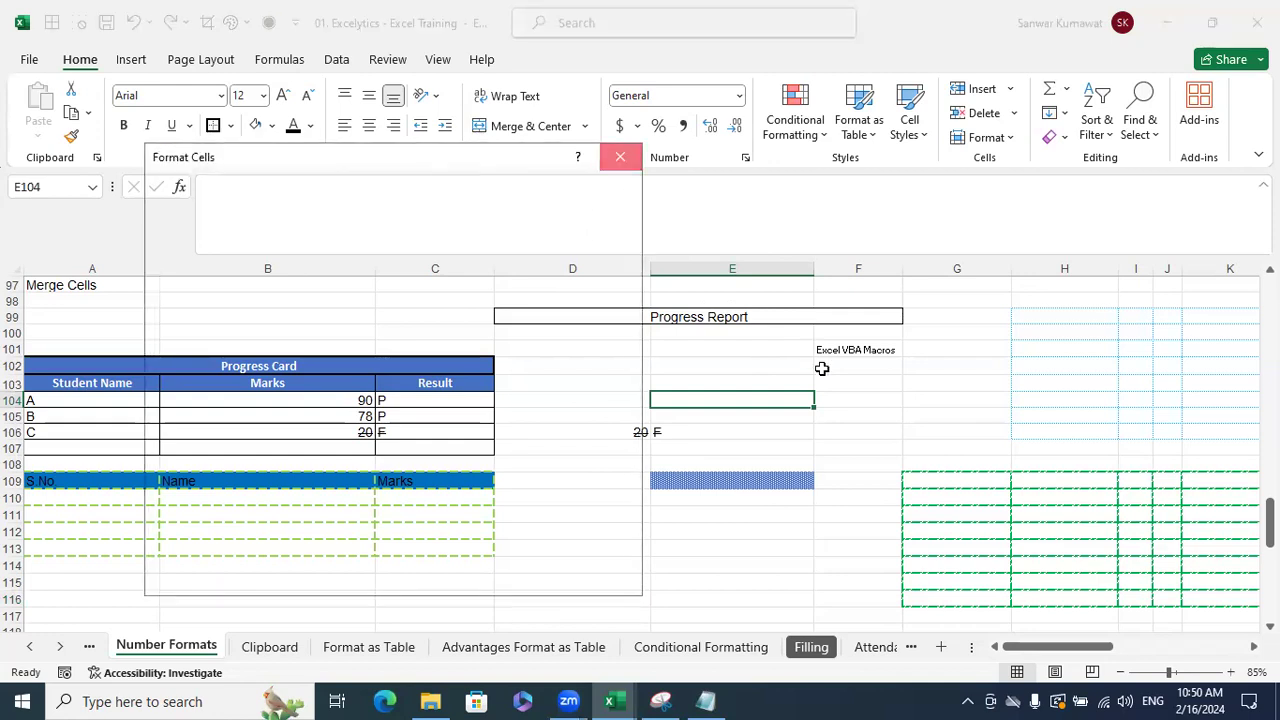
pyautogui.hotkey('ctrl', '1')
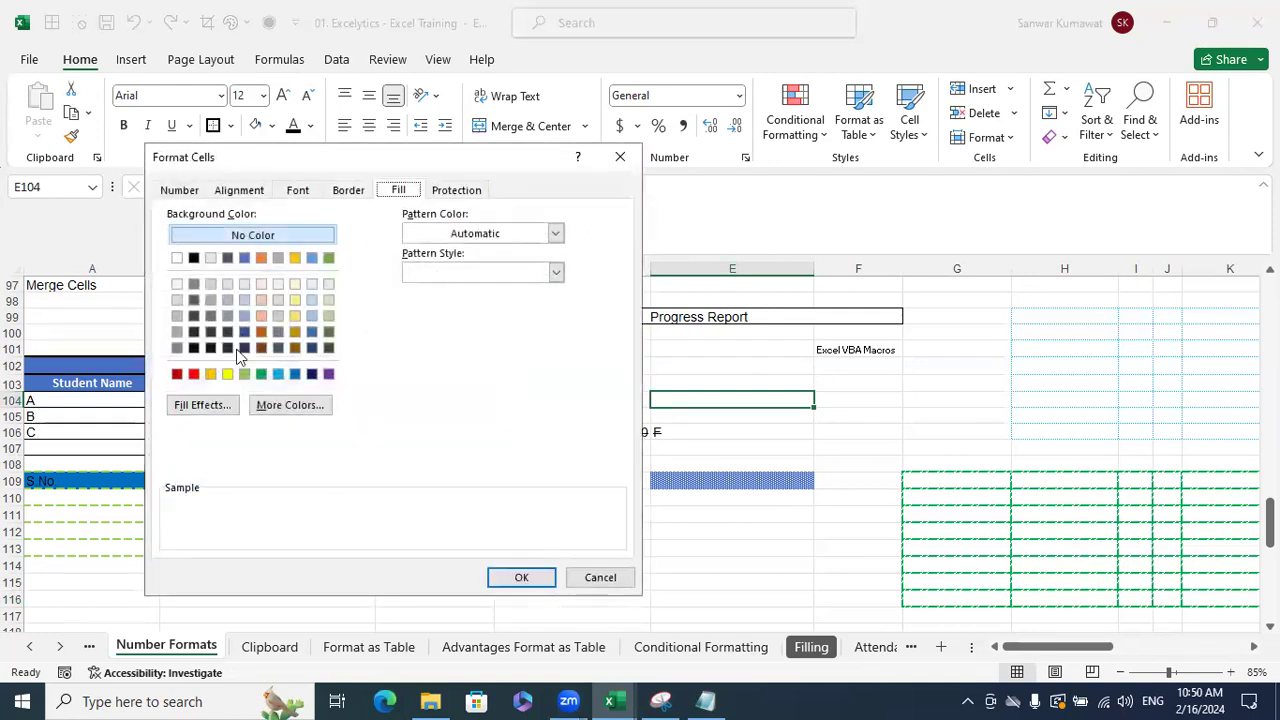
pyautogui.click(295, 374)
pyautogui.click(514, 578)
pyautogui.click(893, 417)
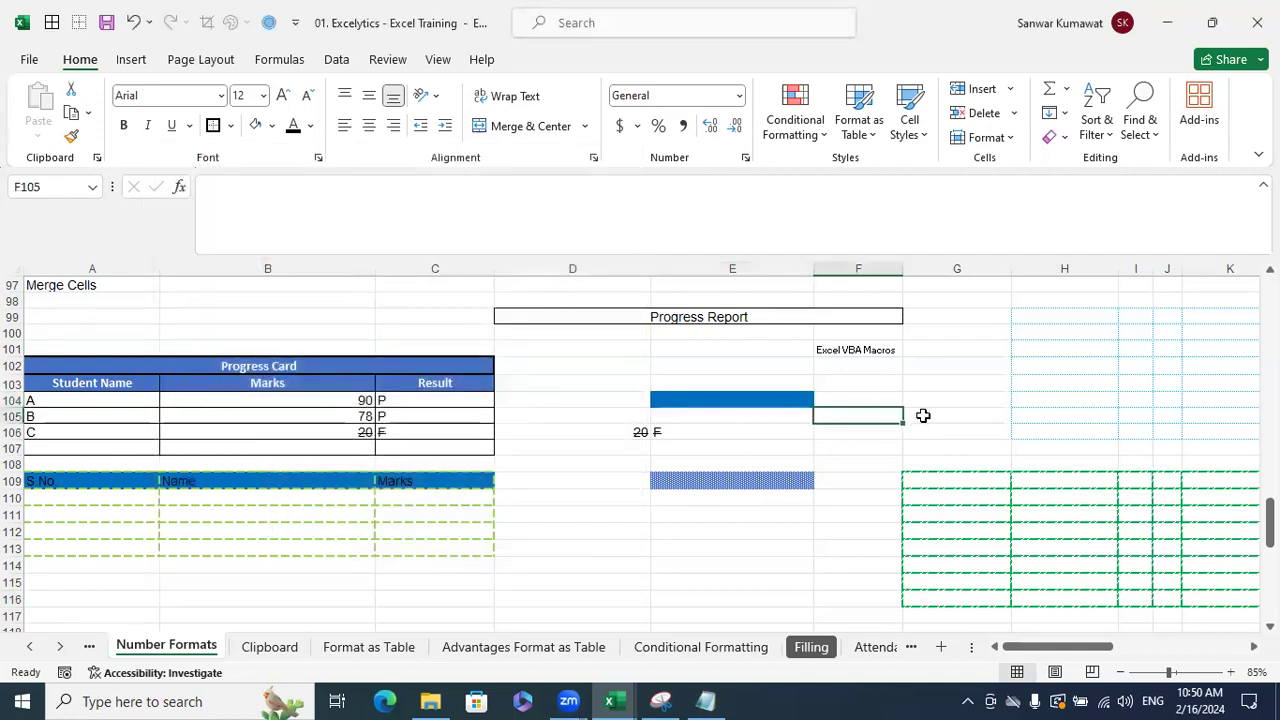
# - View the Protection options in Format Cells for F105 without changing them
pyautogui.hotkey('ctrl', '1')
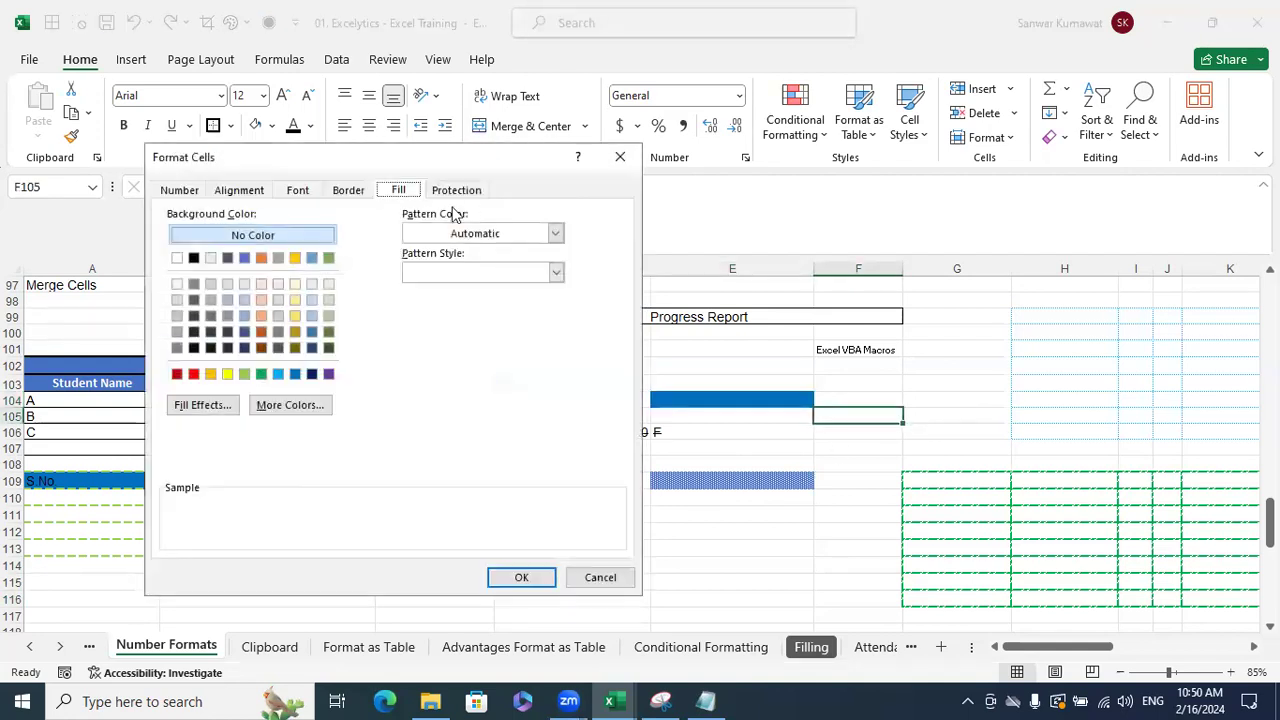
pyautogui.click(457, 191)
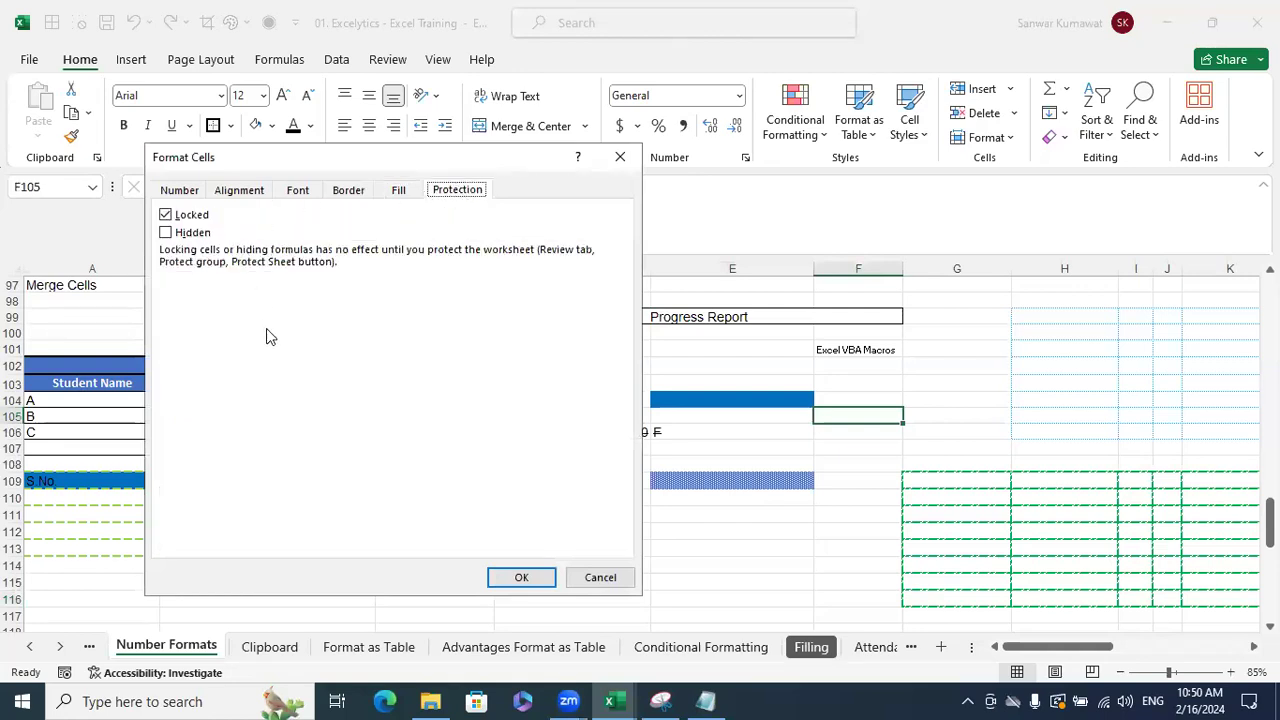
pyautogui.click(620, 157)
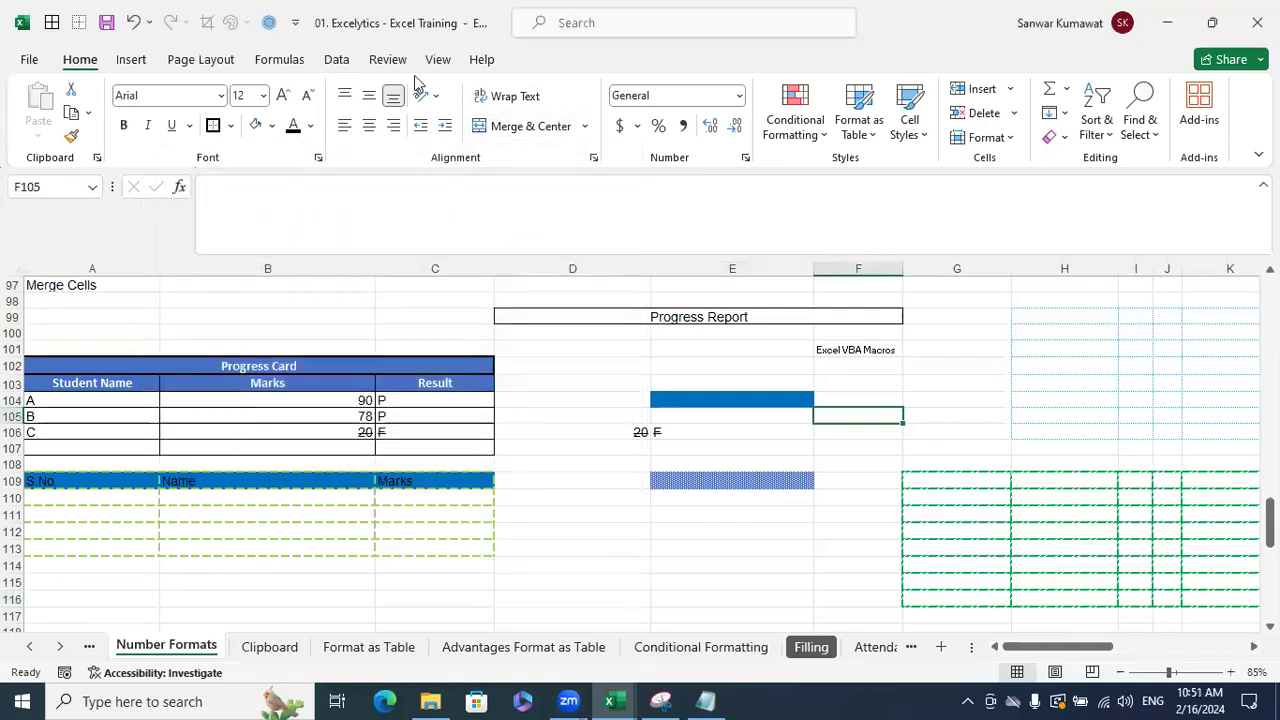
pyautogui.click(387, 59)
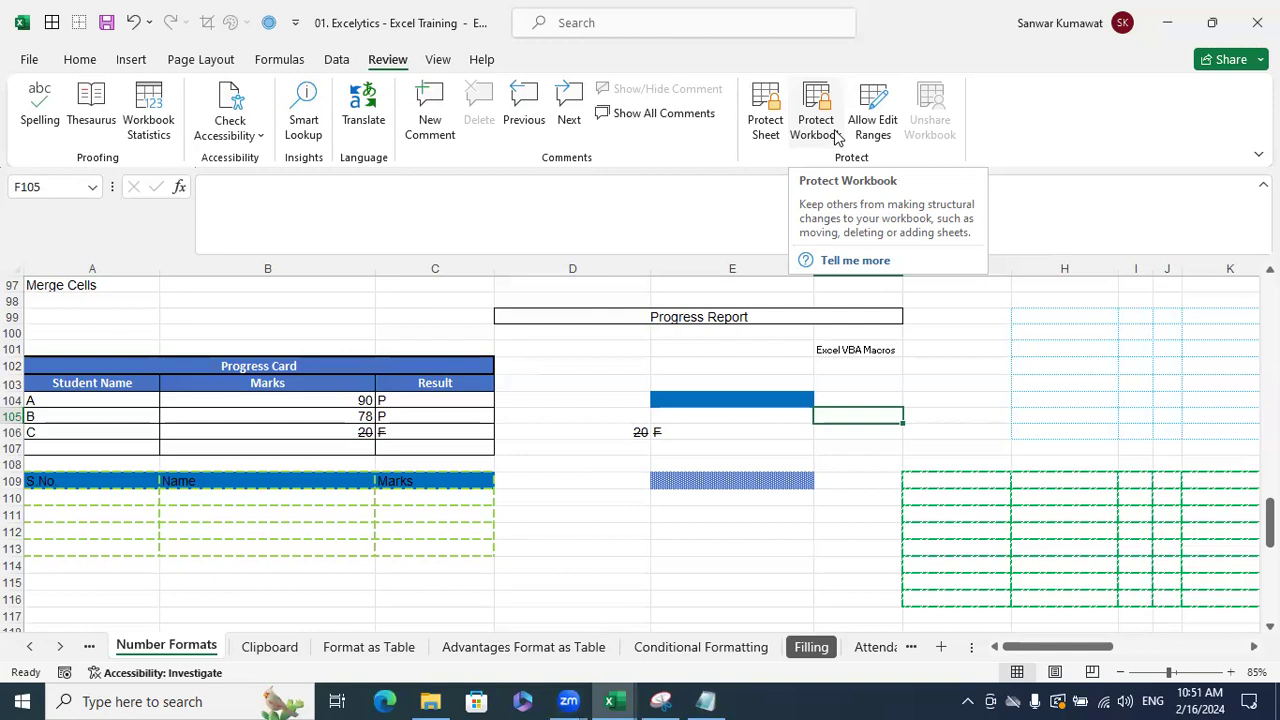
pyautogui.click(966, 351)
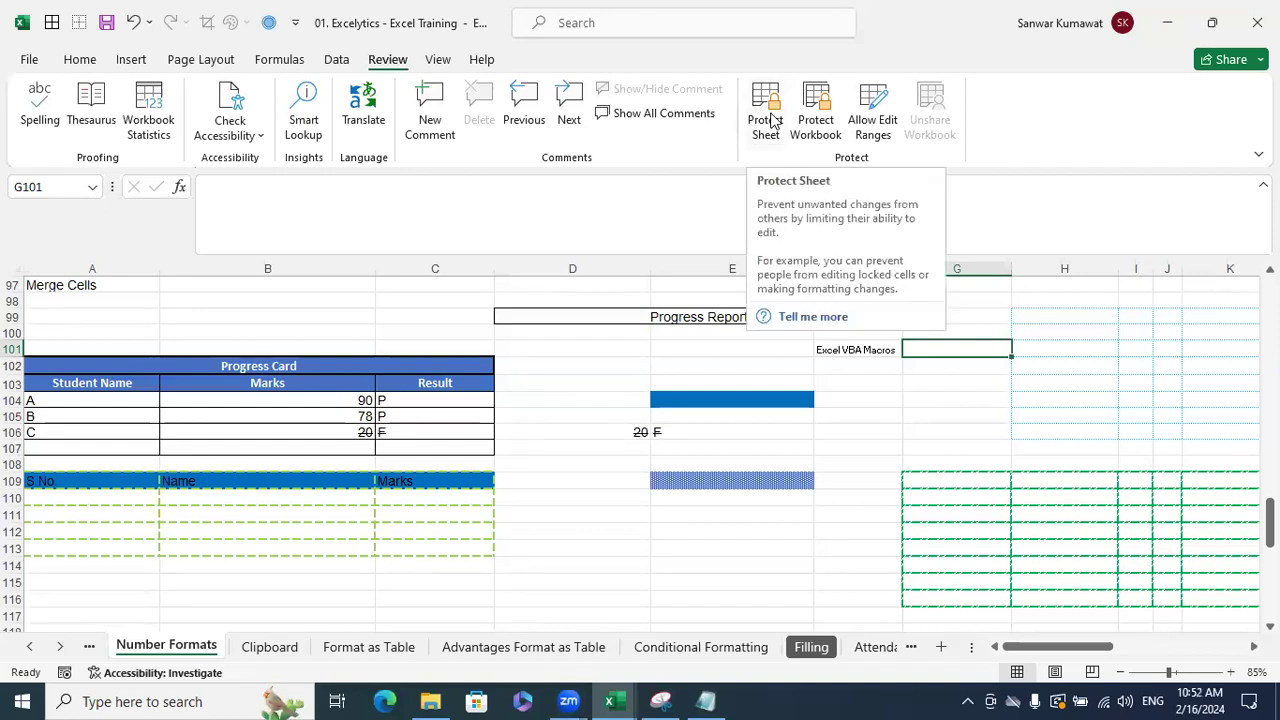
pyautogui.click(617, 514)
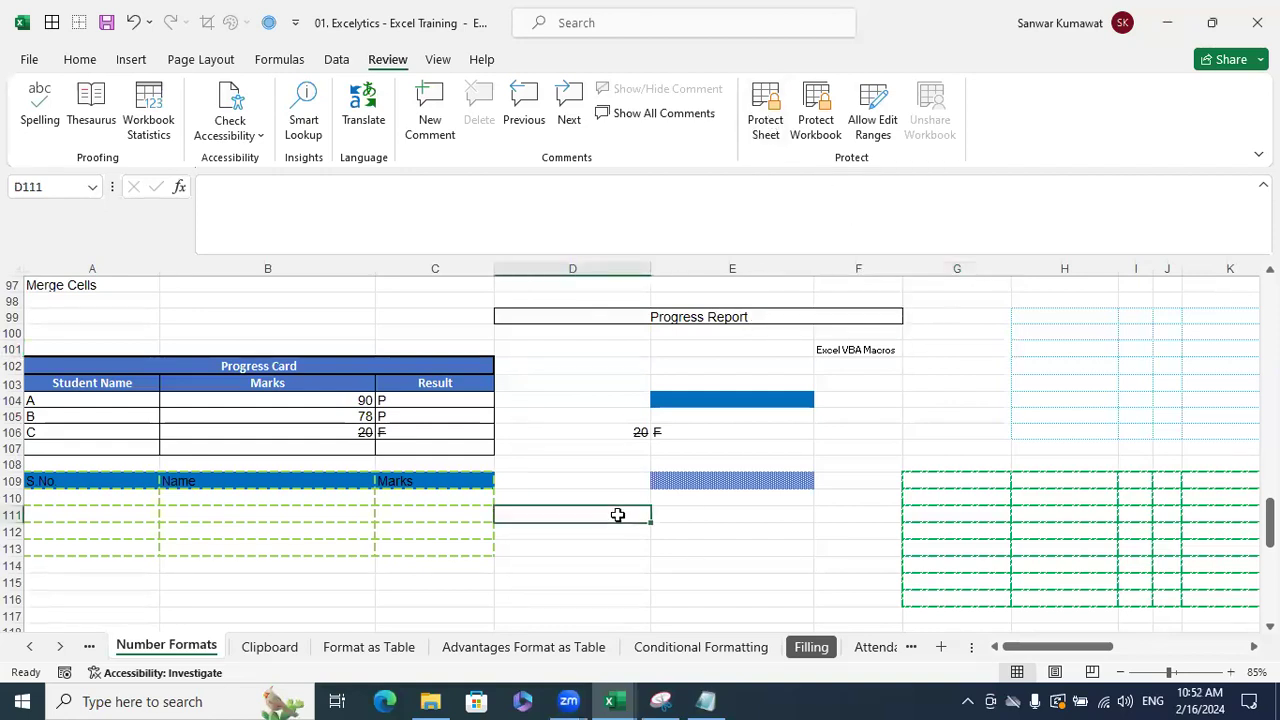
# - Switch to the Clipboard sheet and scroll up to the CLIPBOARD heading in row 1
pyautogui.click(282, 643)
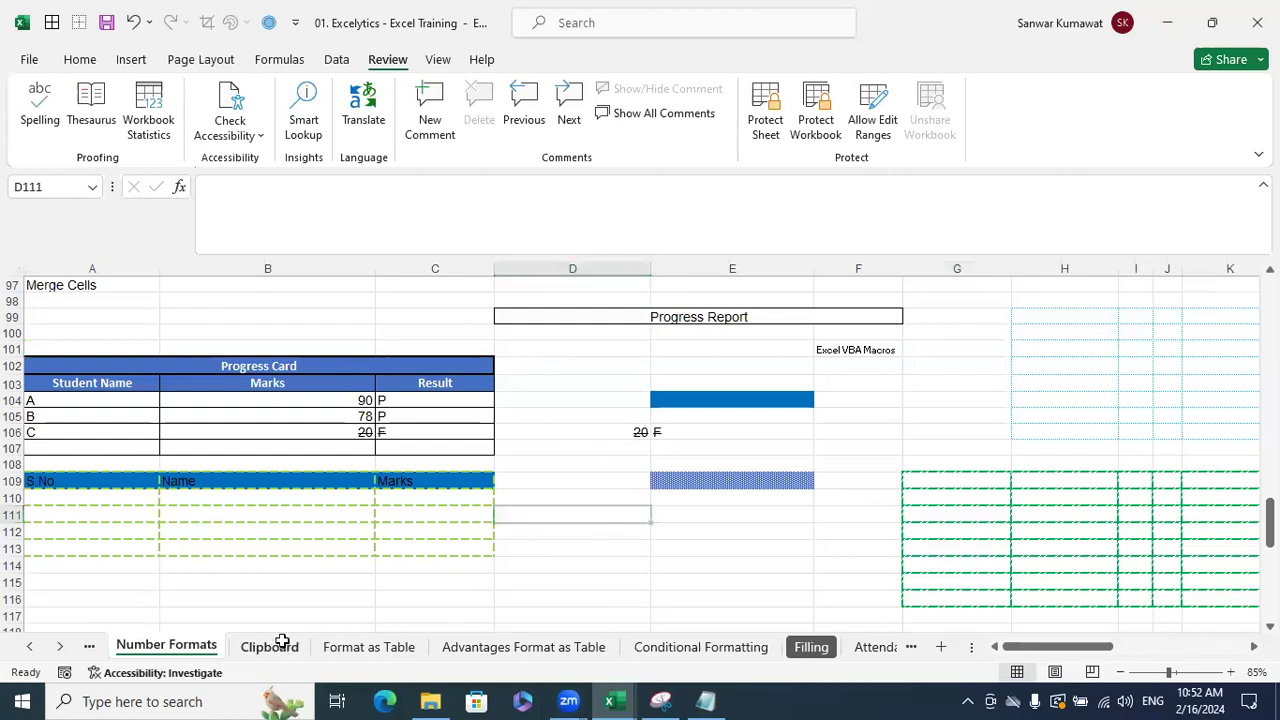
pyautogui.scroll(20, 597, 445)
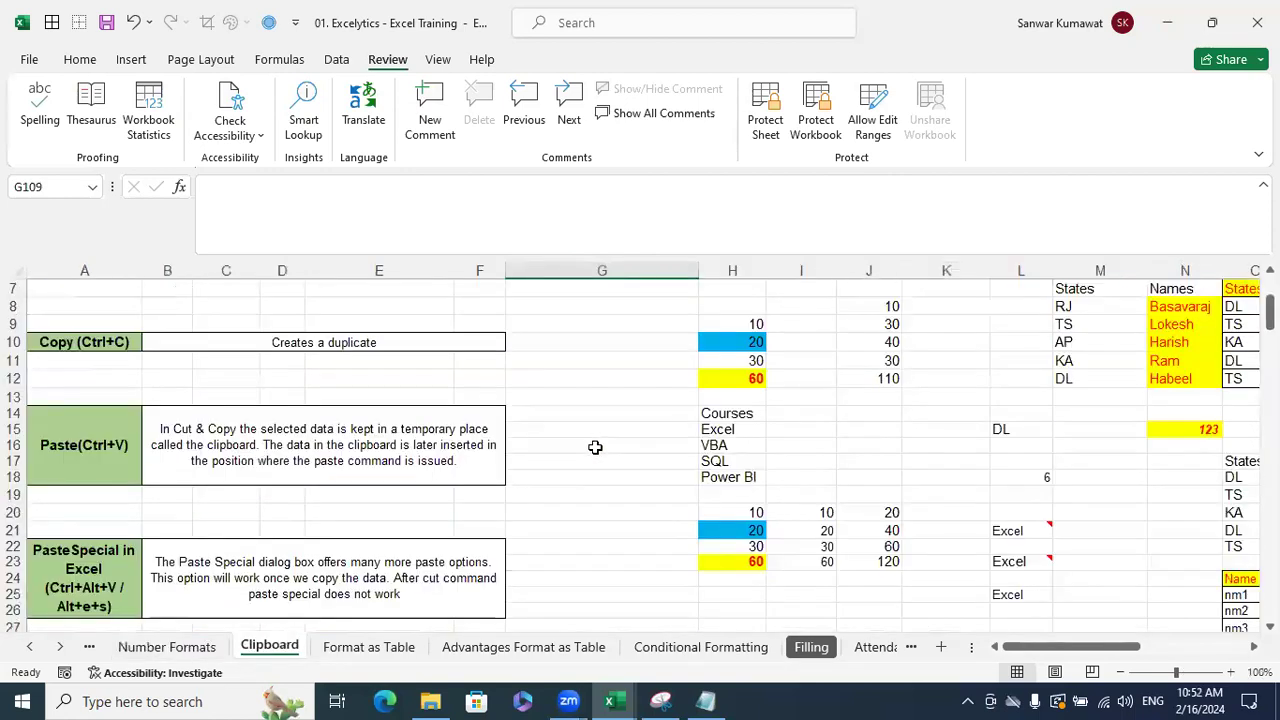
pyautogui.scroll(2, 595, 447)
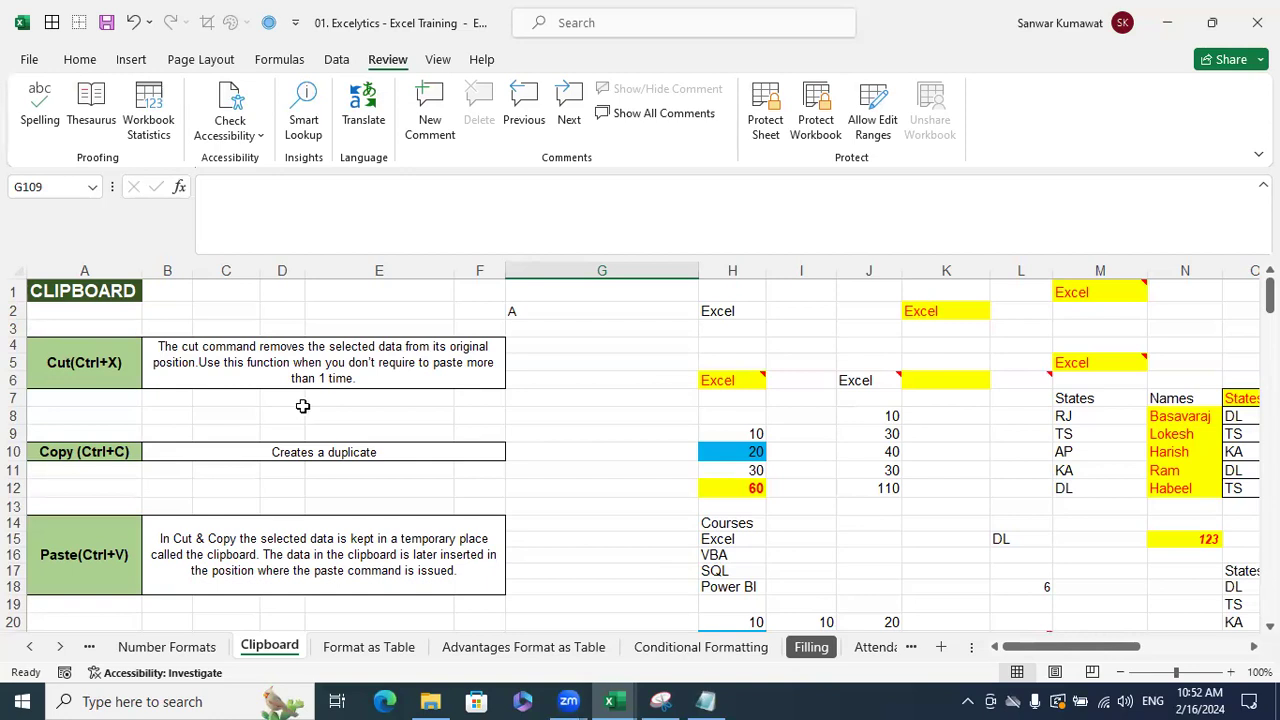
# - Enter 'ABC' in G7, then copy and paste it into G9
pyautogui.click(555, 393)
pyautogui.write('ABC')
pyautogui.press('Return')
pyautogui.click(595, 391)
pyautogui.hotkey('ctrl', 'c')
pyautogui.press('Down')
pyautogui.press('Down')
pyautogui.hotkey('ctrl', 'v')
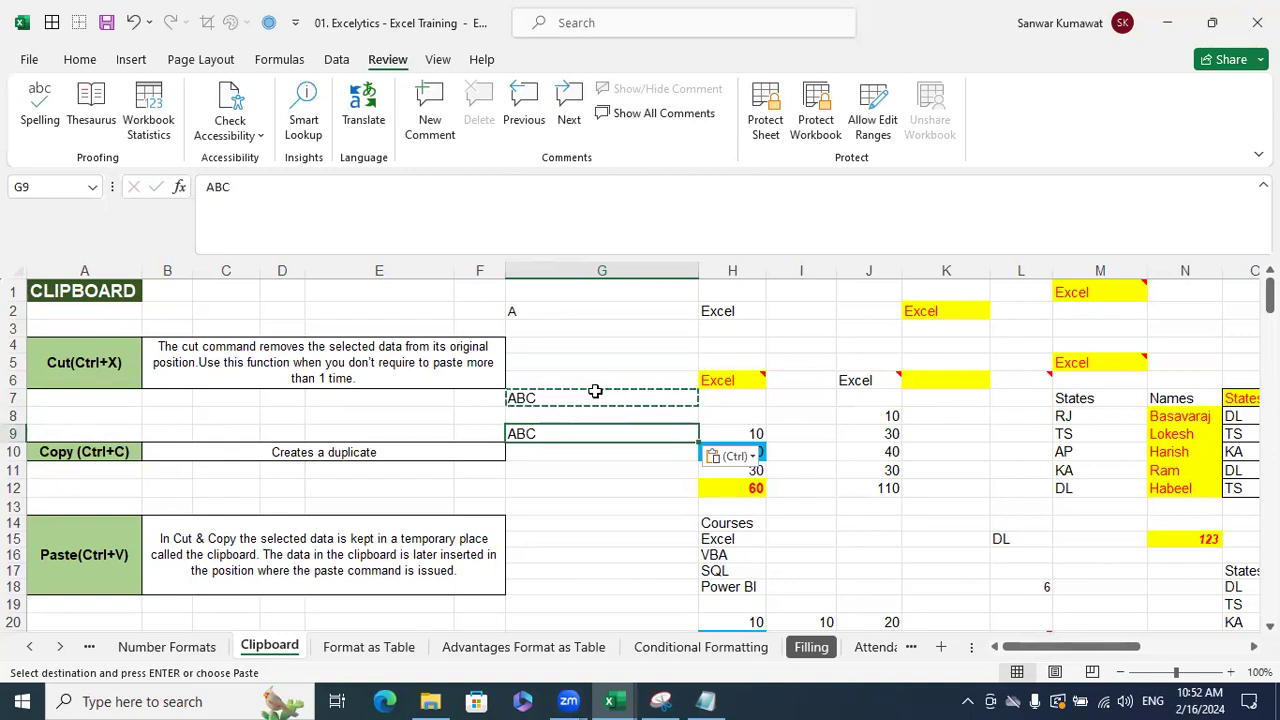
pyautogui.press('Escape')
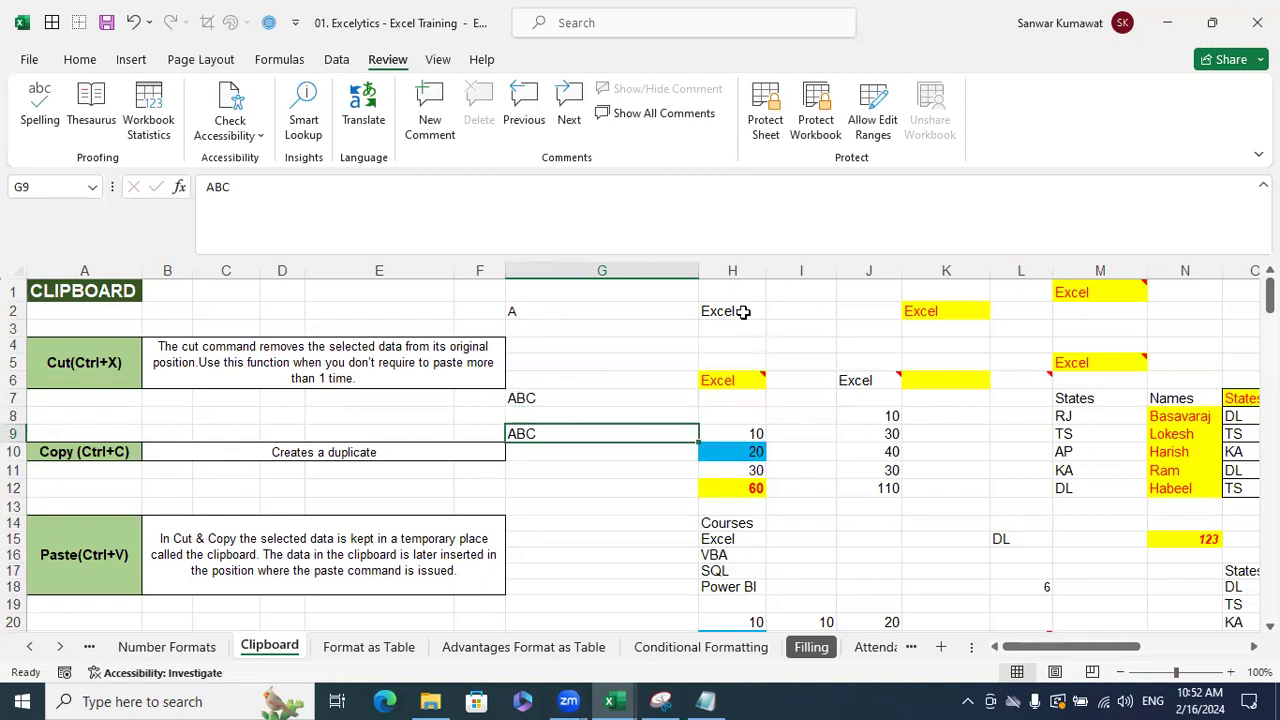
# - Copy 'Excel' from H2 and paste trial copies into I3, H3 and J3
pyautogui.click(742, 311)
pyautogui.hotkey('ctrl', 'c')
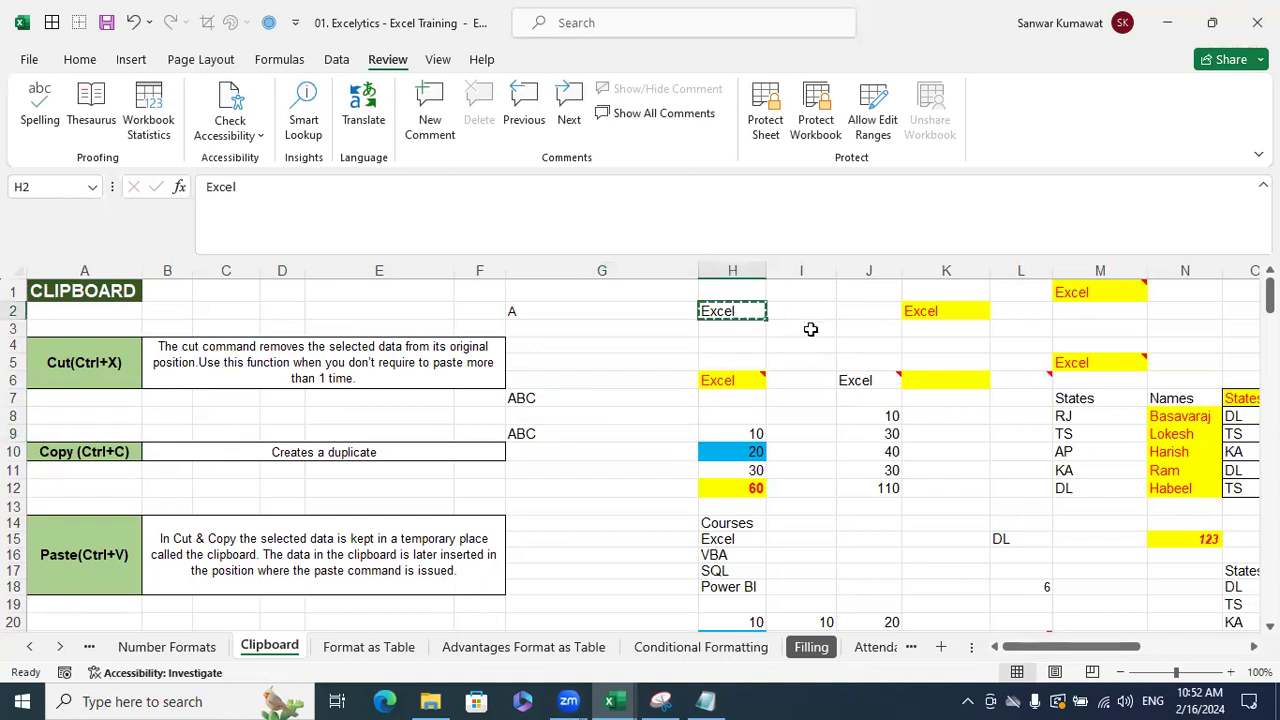
pyautogui.click(812, 329)
pyautogui.hotkey('ctrl', 'v')
pyautogui.click(745, 333)
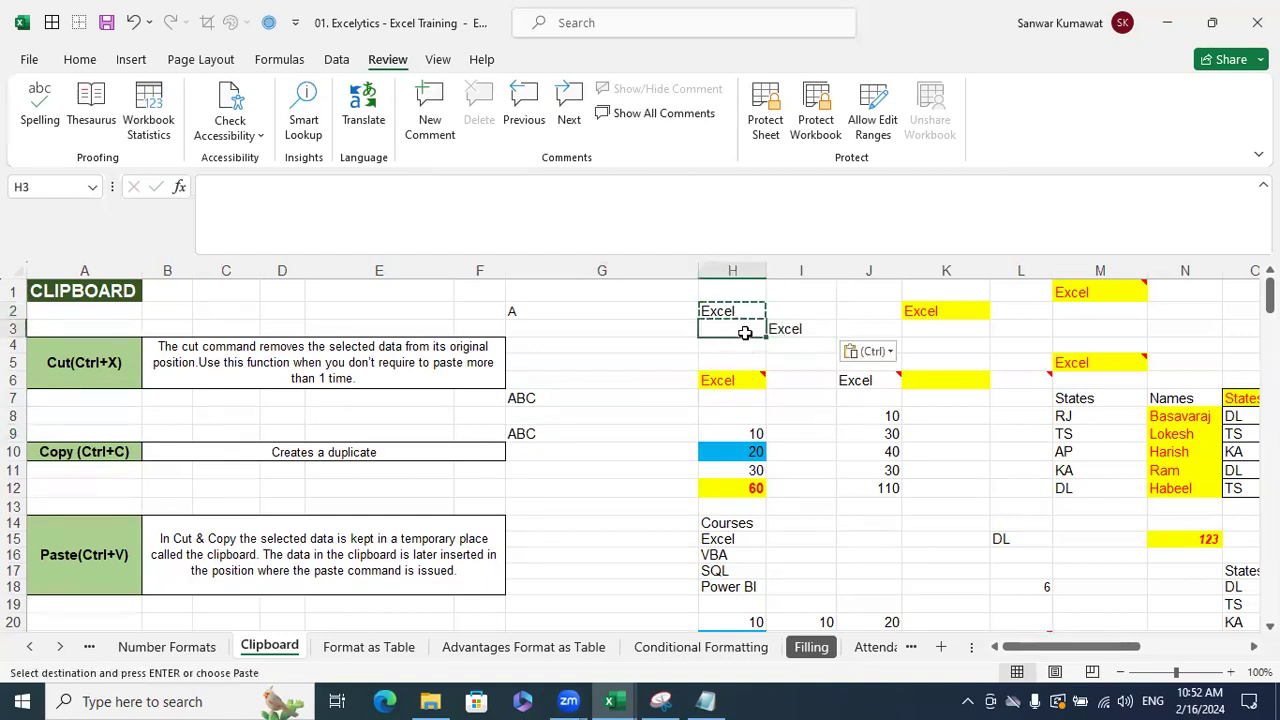
pyautogui.hotkey('ctrl', 'v')
pyautogui.press('ctrl')
pyautogui.click(866, 332)
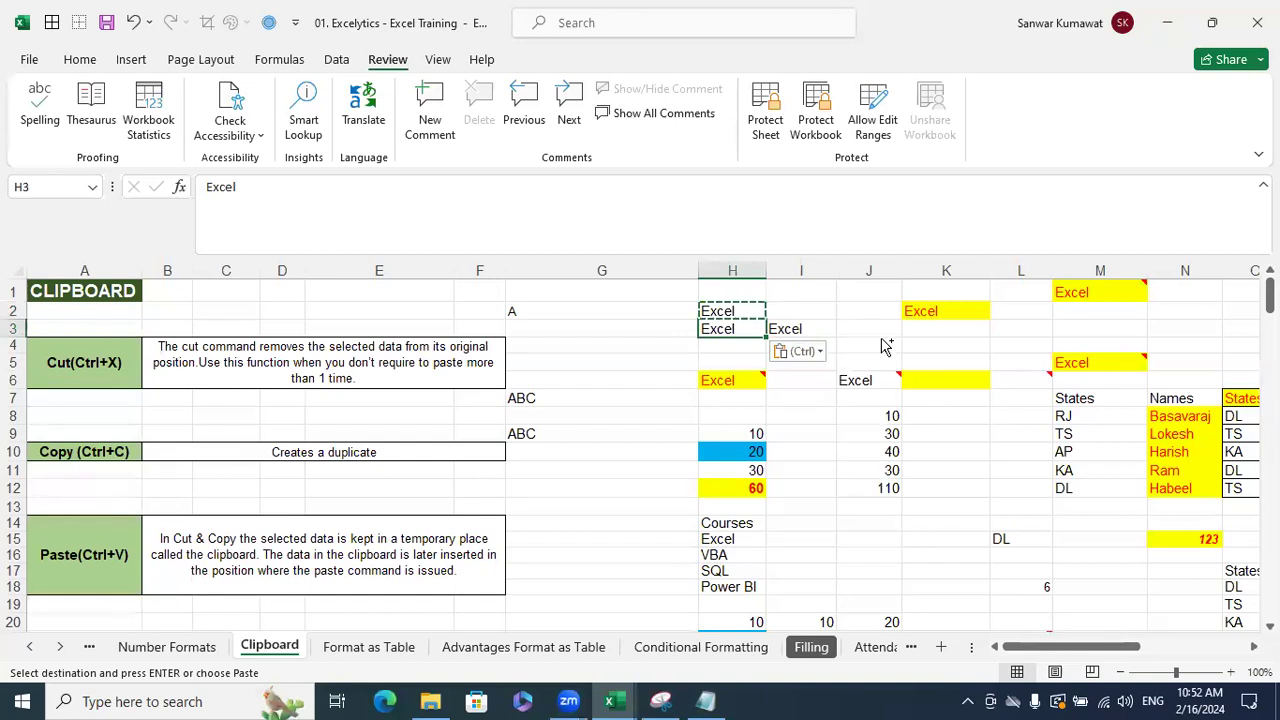
pyautogui.click(888, 337)
pyautogui.hotkey('ctrl', 'v')
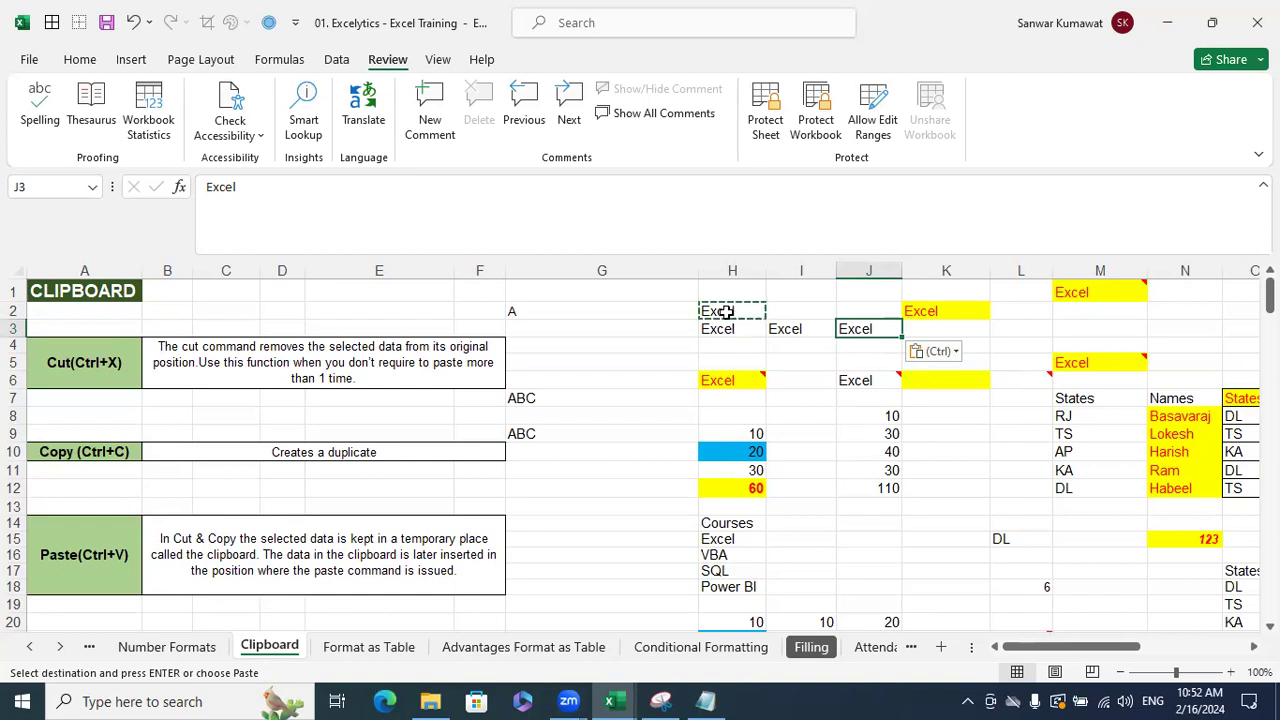
# - Cancel the pending copy, then recopy 'Excel' from H2 and paste it into I8
pyautogui.click(610, 311)
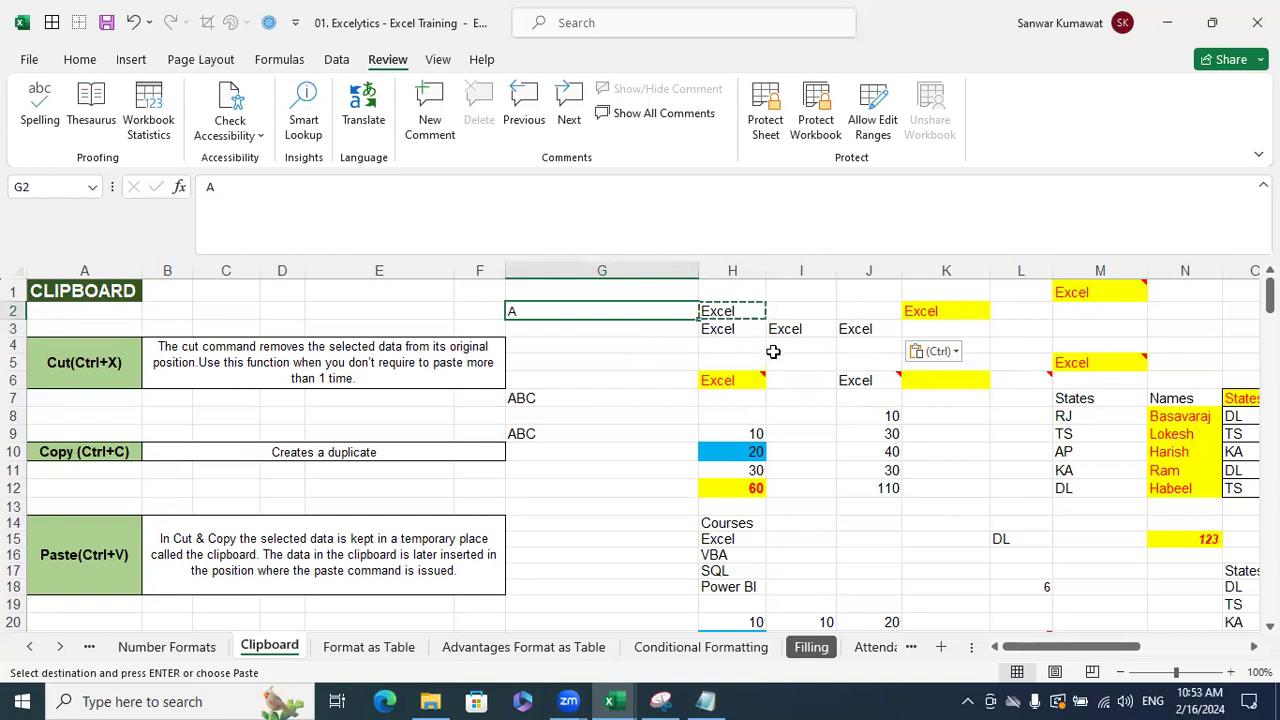
pyautogui.press('Escape')
pyautogui.click(826, 412)
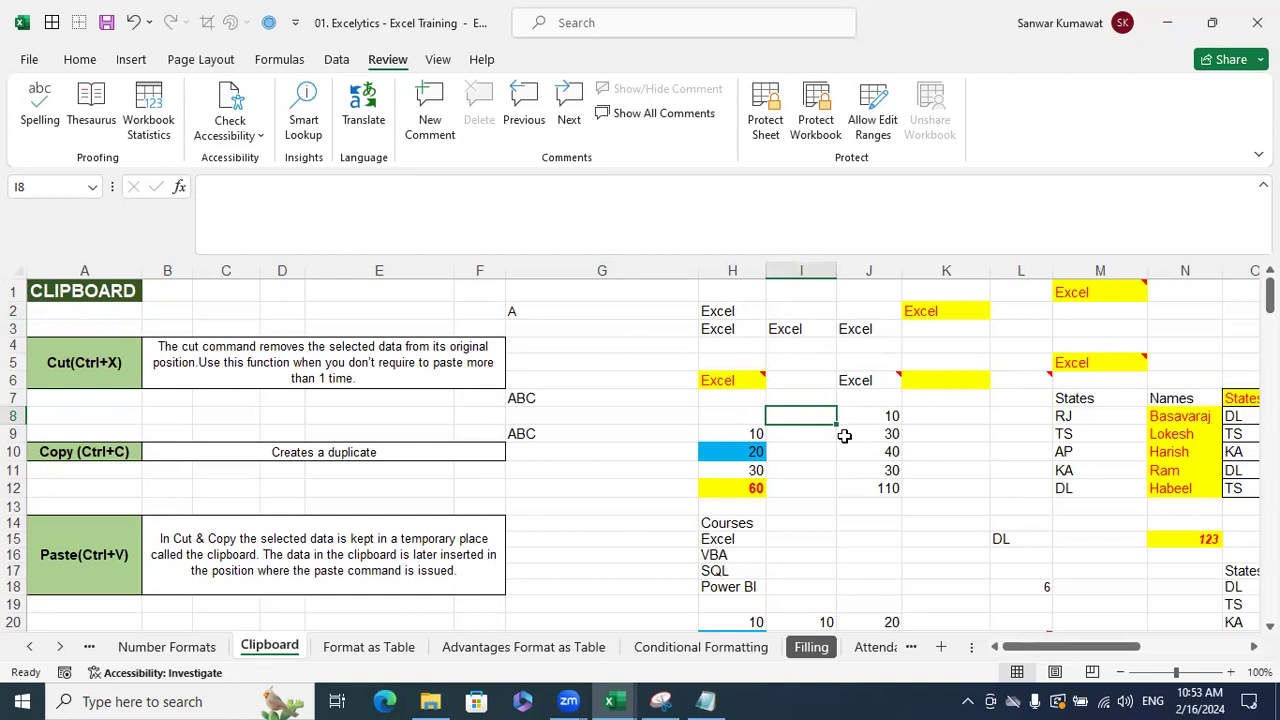
pyautogui.click(735, 312)
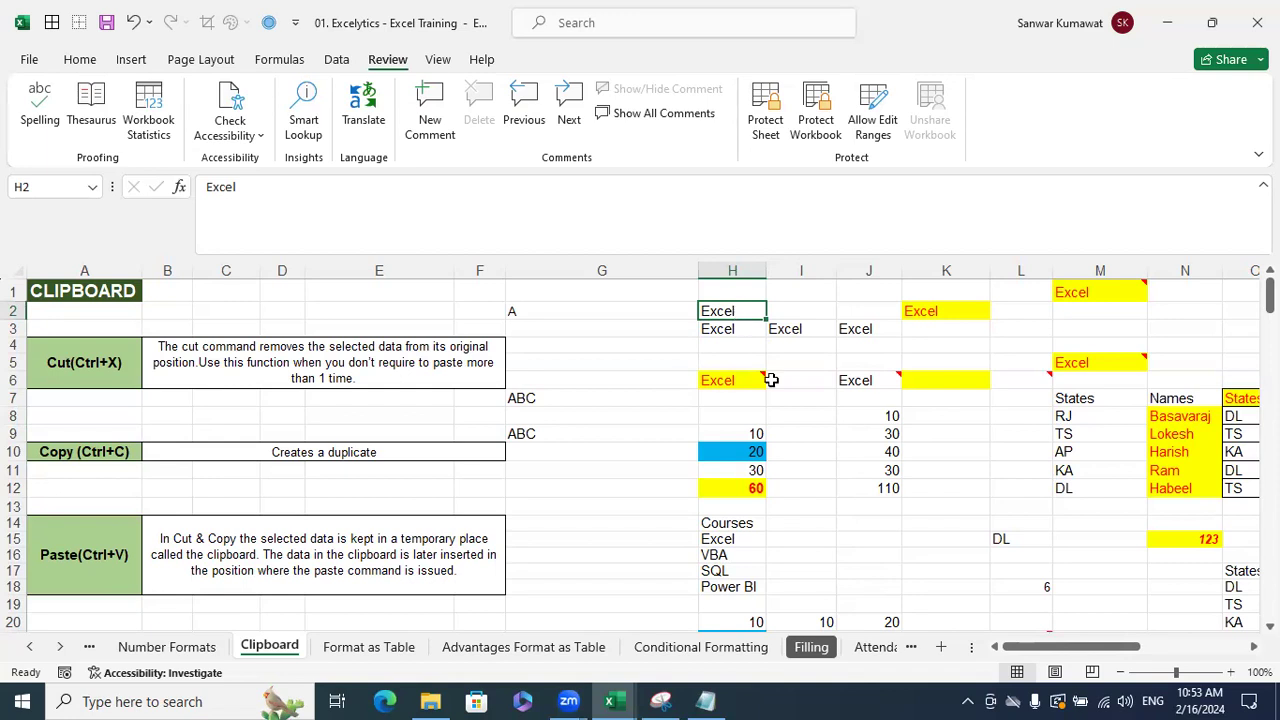
pyautogui.click(825, 488)
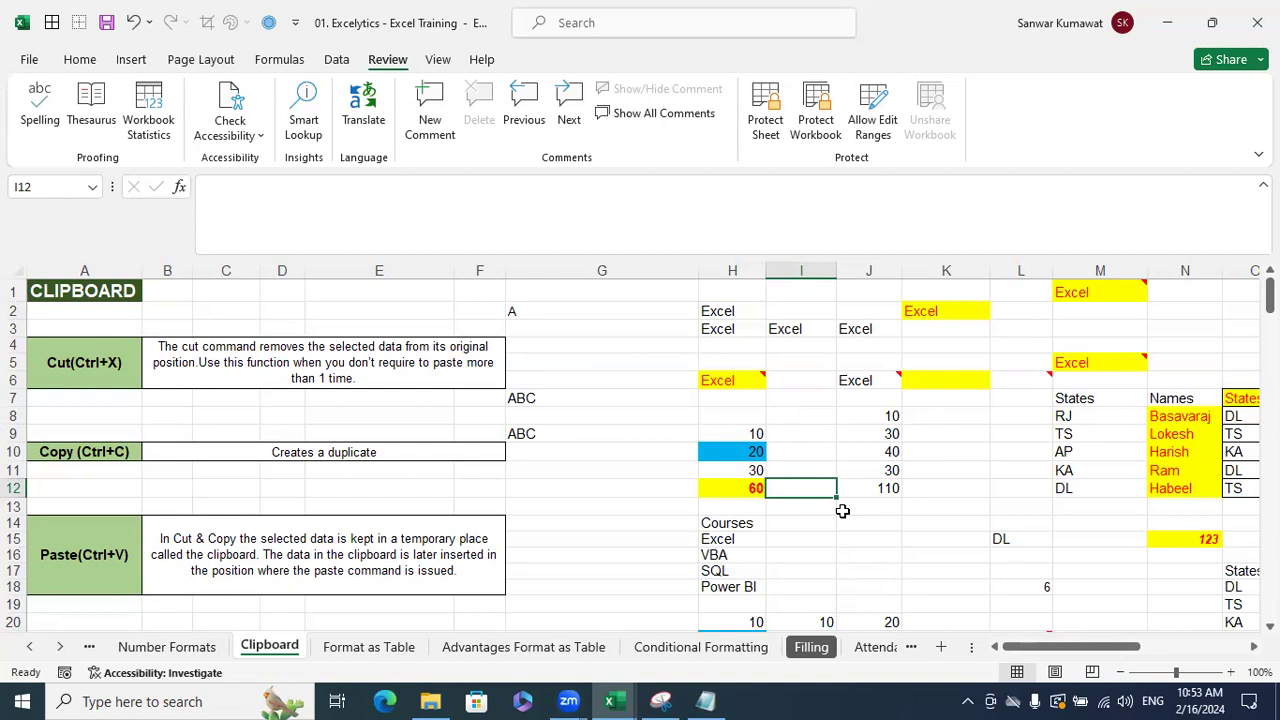
pyautogui.click(746, 311)
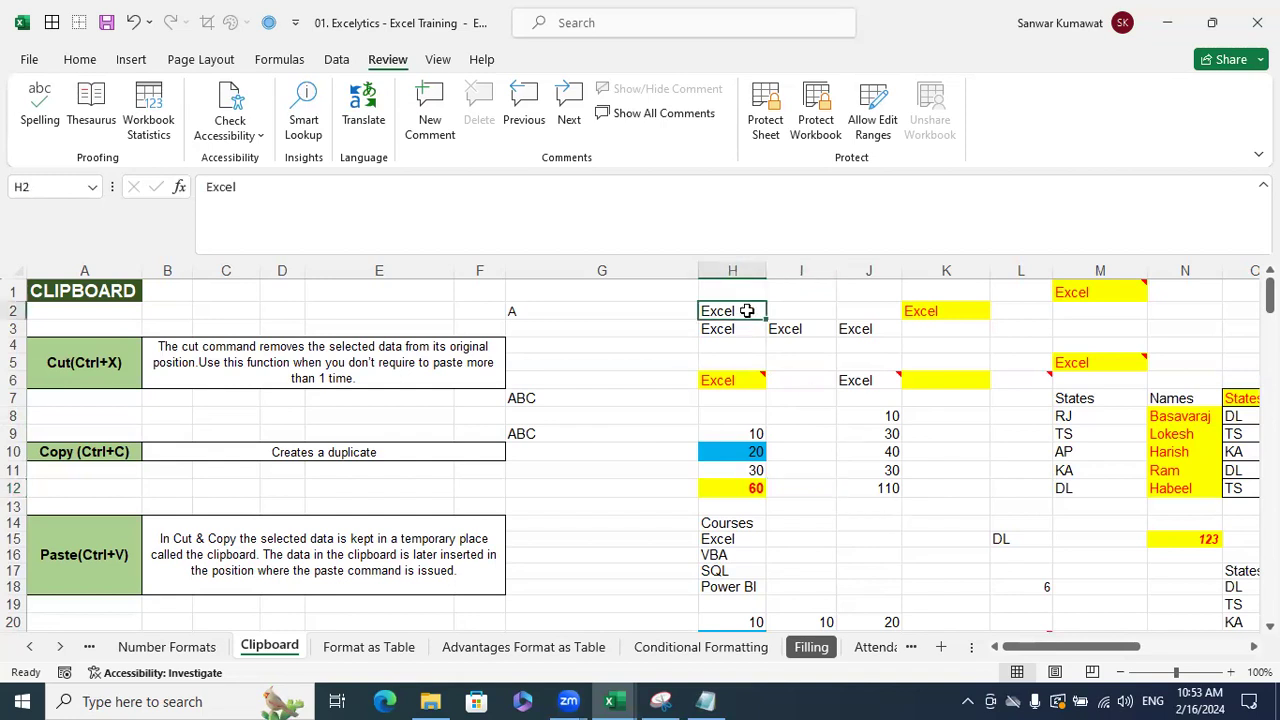
pyautogui.hotkey('ctrl', 'c')
pyautogui.click(829, 416)
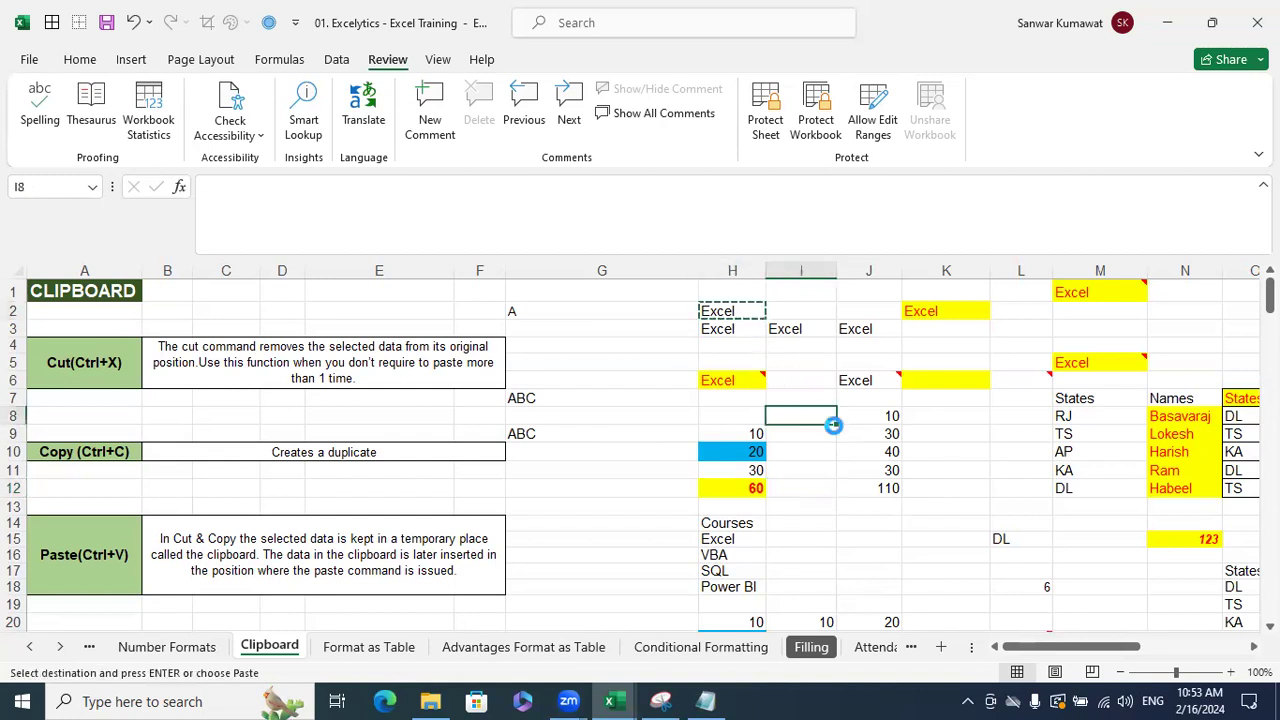
pyautogui.hotkey('ctrl', 'v')
# - Paste 'Excel' into J11 and J16, then undo the four trial pastes
pyautogui.hotkey('ctrl', 'v')
pyautogui.click(860, 553)
pyautogui.hotkey('ctrl', 'v')
pyautogui.press('Escape')
pyautogui.click(927, 504)
pyautogui.hotkey('ctrl', 'v')
pyautogui.click(1016, 468)
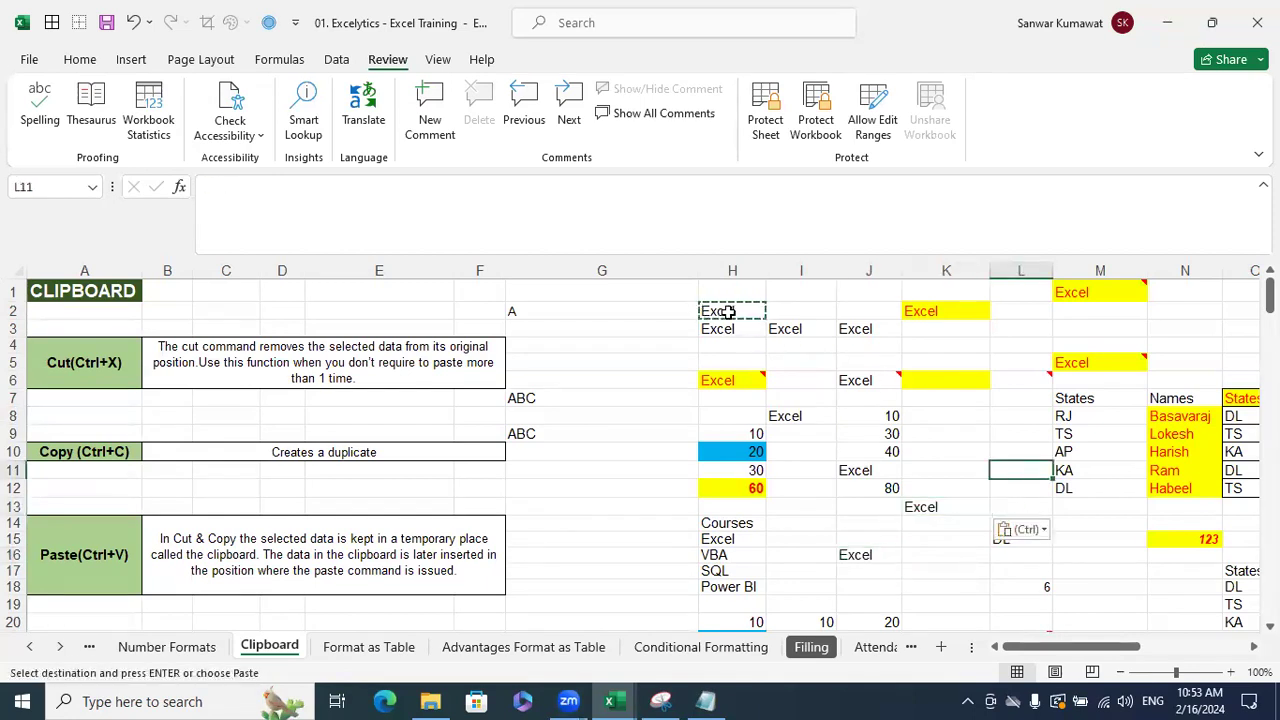
pyautogui.hotkey('ctrl', 'z')
pyautogui.hotkey('ctrl', 'z')
pyautogui.hotkey('ctrl', 'z')
pyautogui.hotkey('ctrl', 'z')
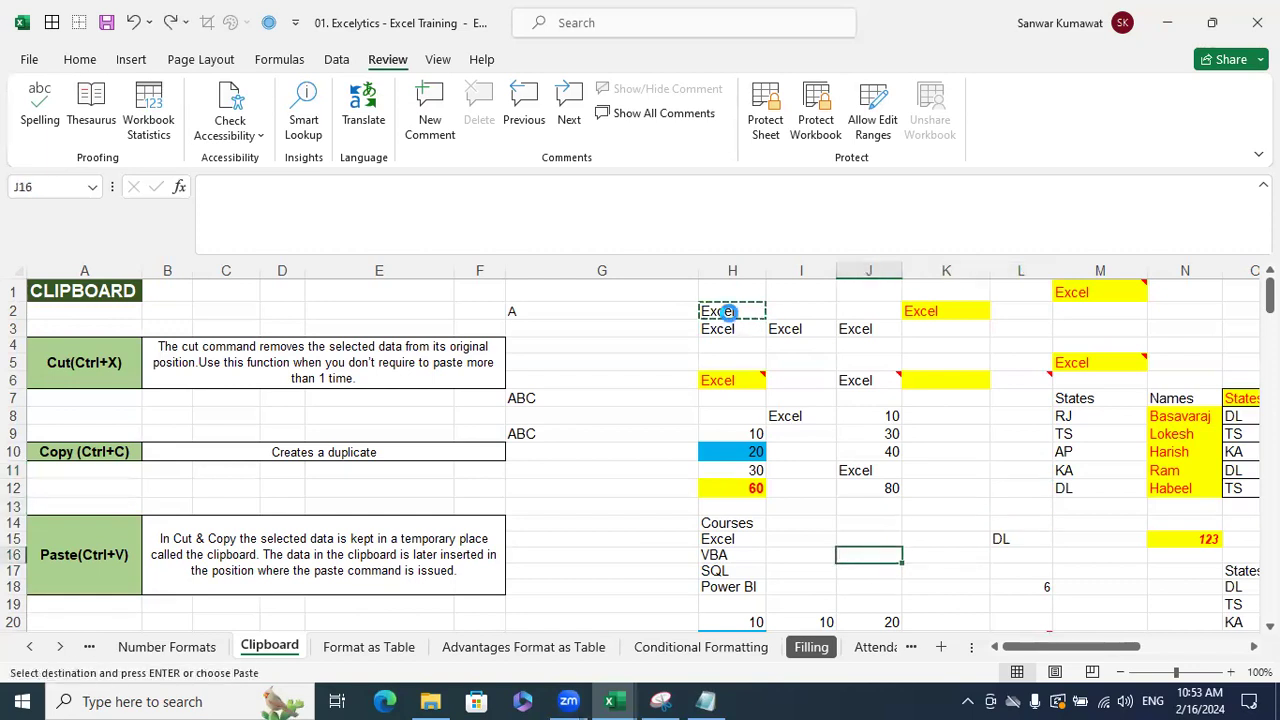
pyautogui.click(922, 431)
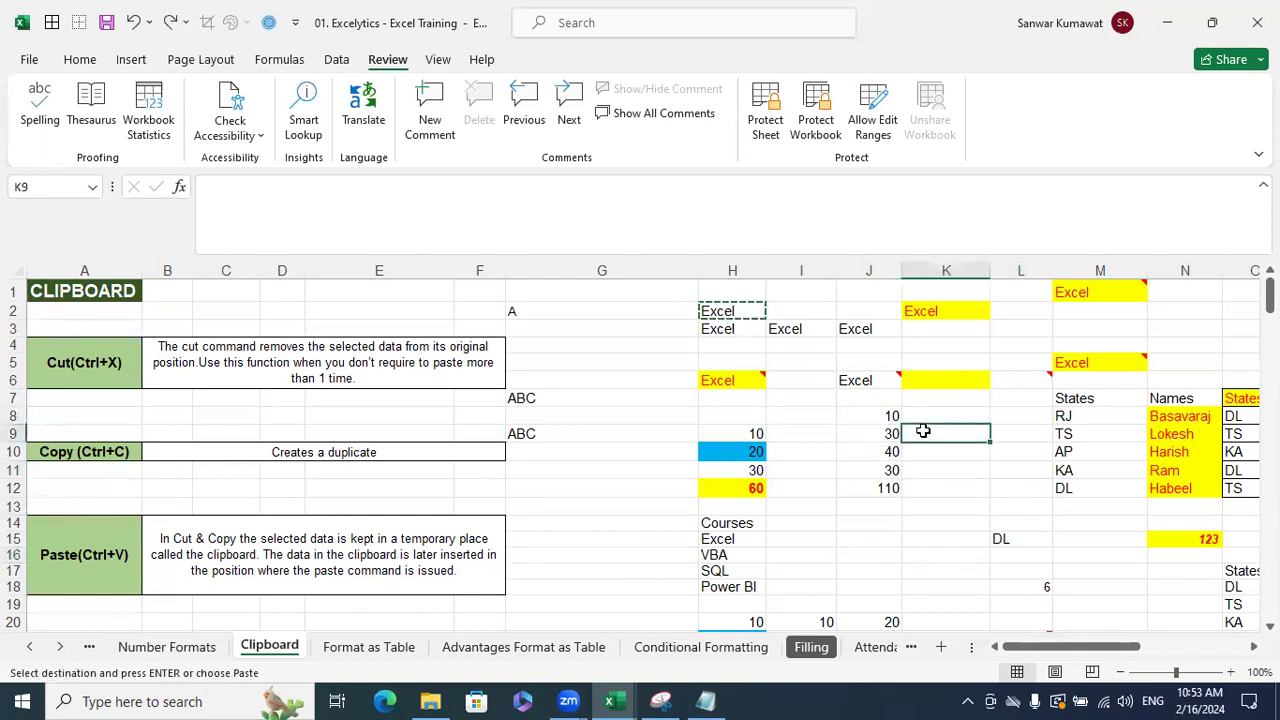
pyautogui.press('Escape')
# - Move 'Excel' from H2 into G4, then cut it from G4 into H1
pyautogui.click(750, 306)
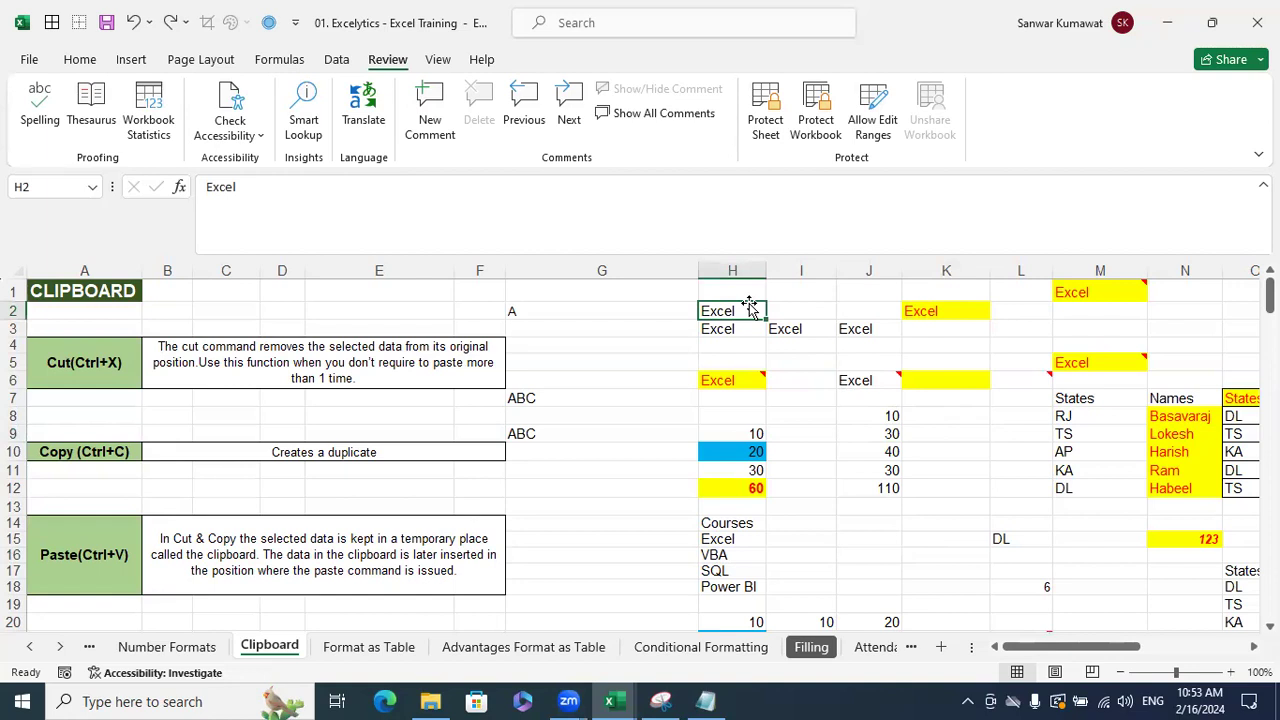
pyautogui.hotkey('ctrl', 'c')
pyautogui.press('Escape')
pyautogui.hotkey('ctrl', 'c')
pyautogui.click(608, 348)
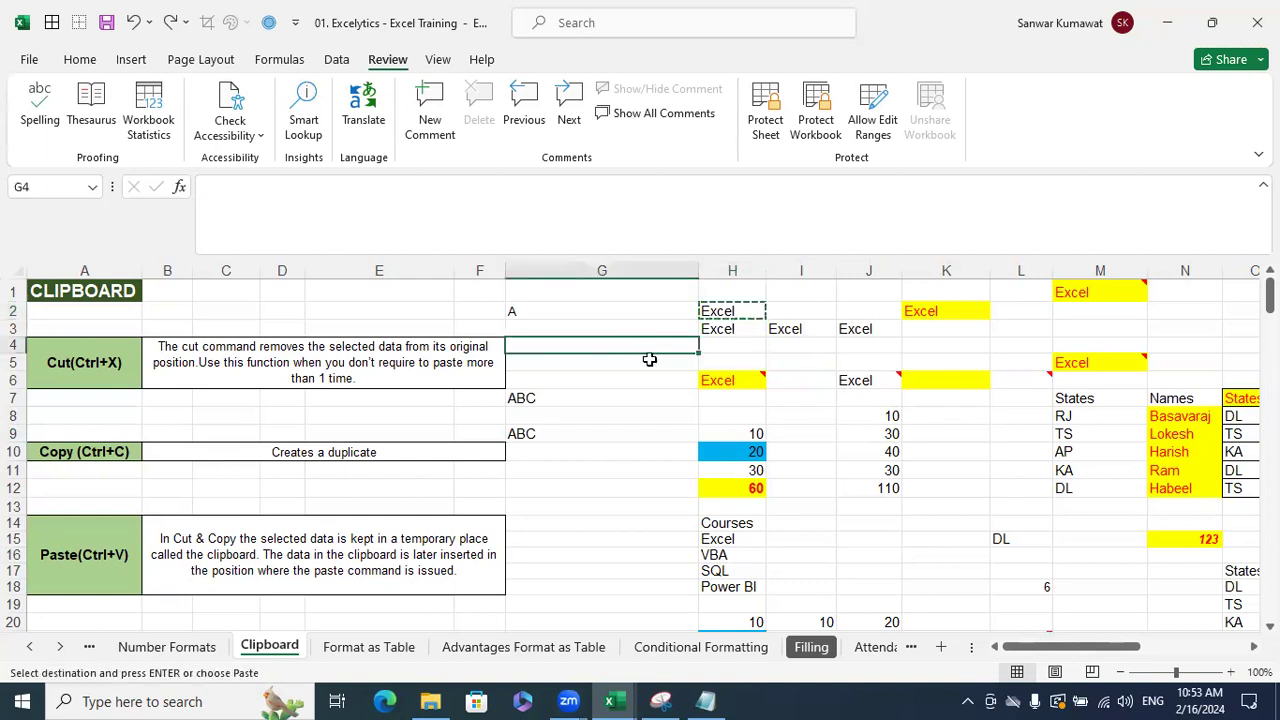
pyautogui.hotkey('ctrl', 'v')
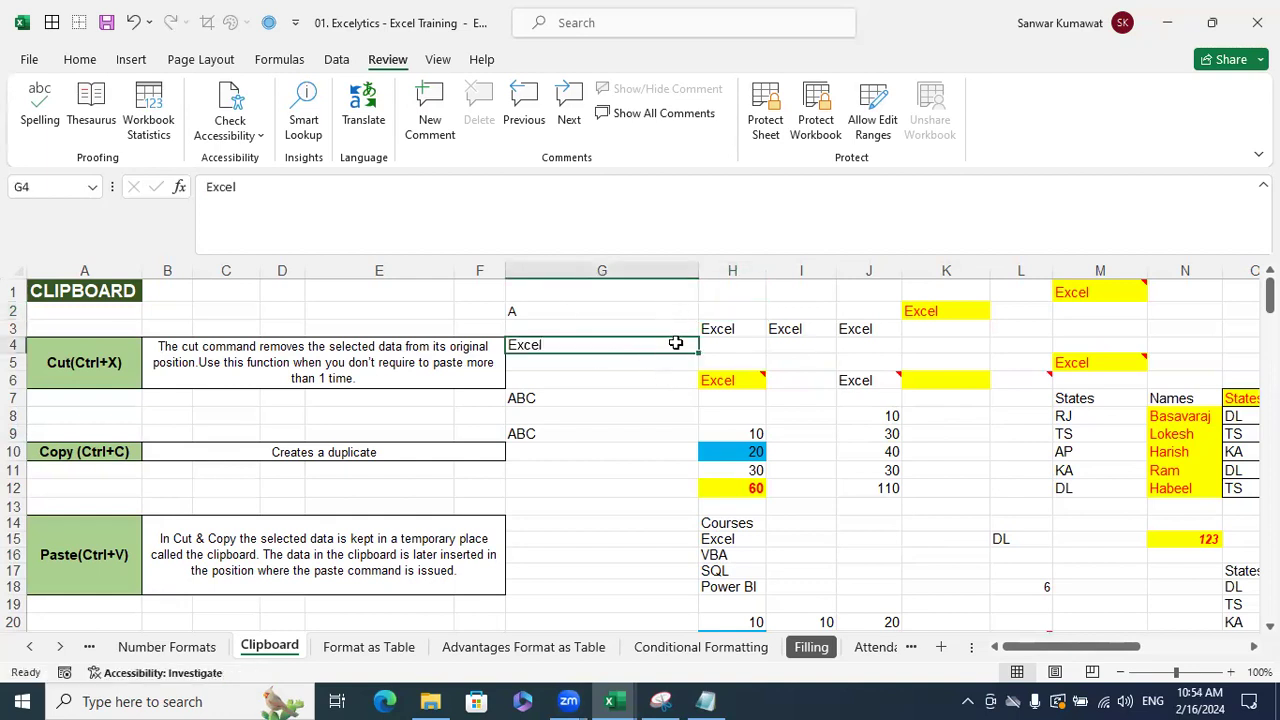
pyautogui.hotkey('ctrl', 'x')
pyautogui.click(742, 288)
pyautogui.hotkey('ctrl', 'v')
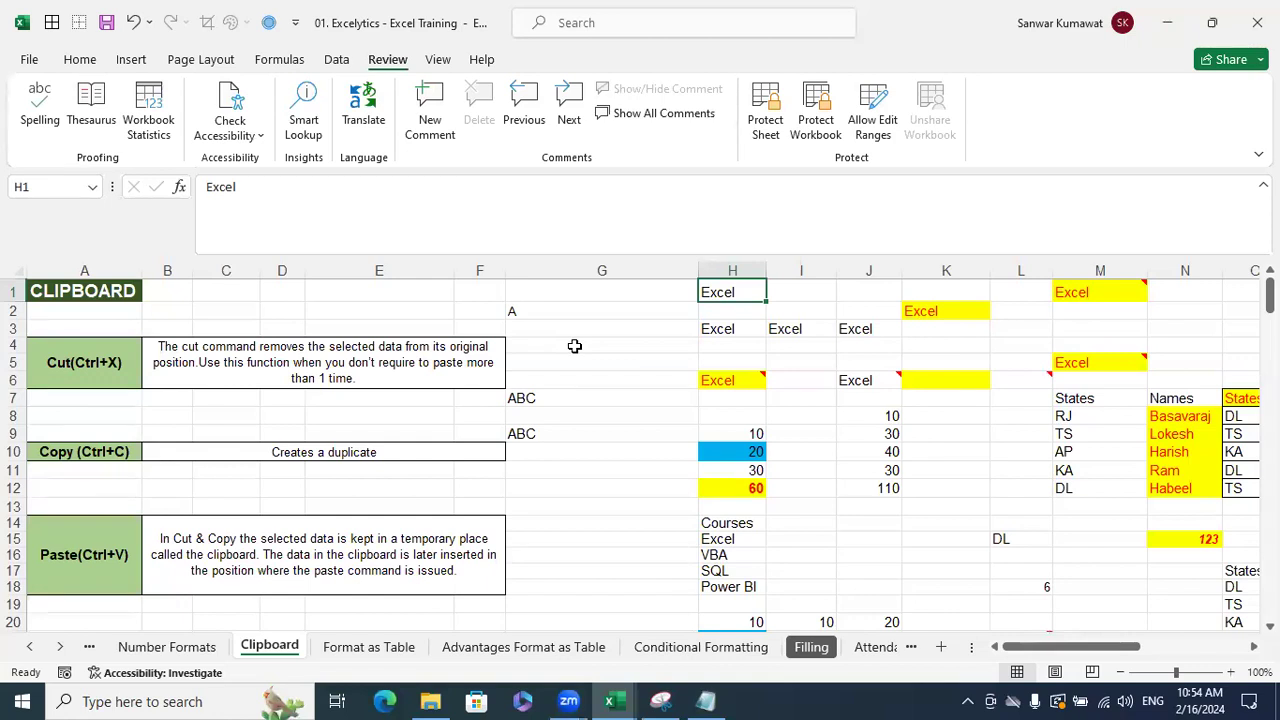
# - Clear all contents and yellow formatting from K1:M6 with Clear All, then copy H6
pyautogui.click(752, 375)
pyautogui.moveTo(932, 286); pyautogui.dragTo(1137, 370)
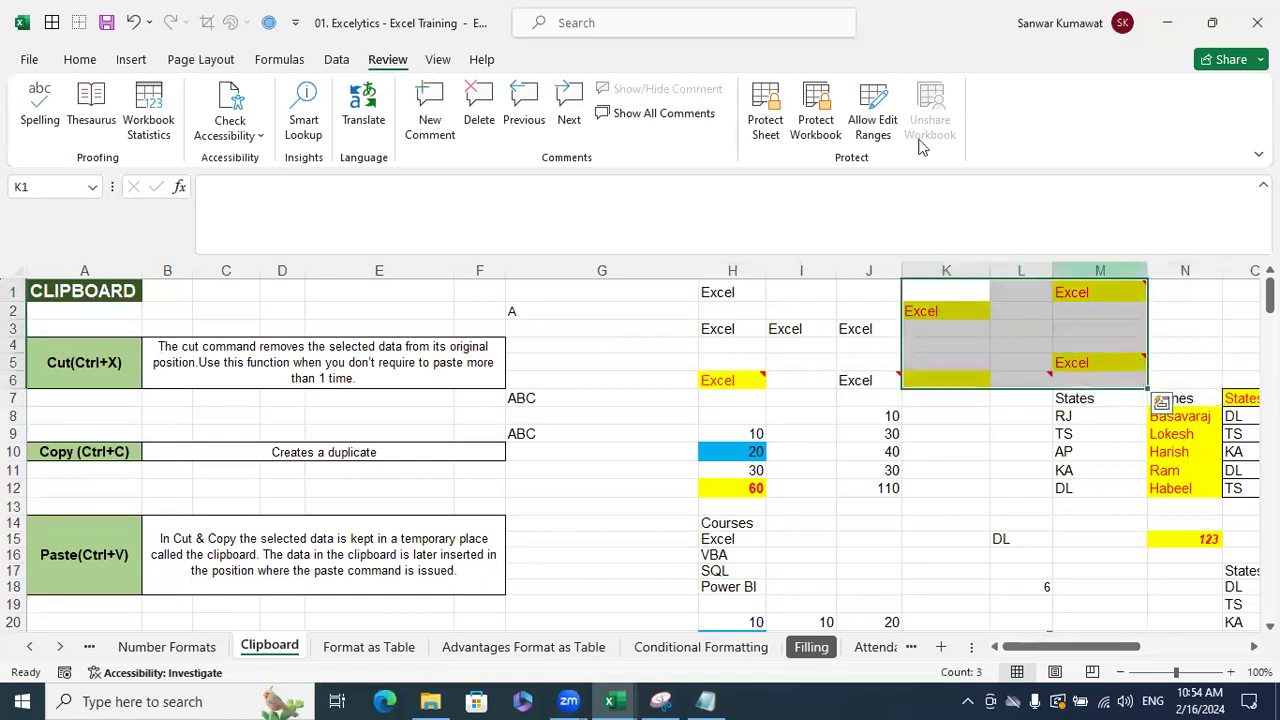
pyautogui.click(80, 60)
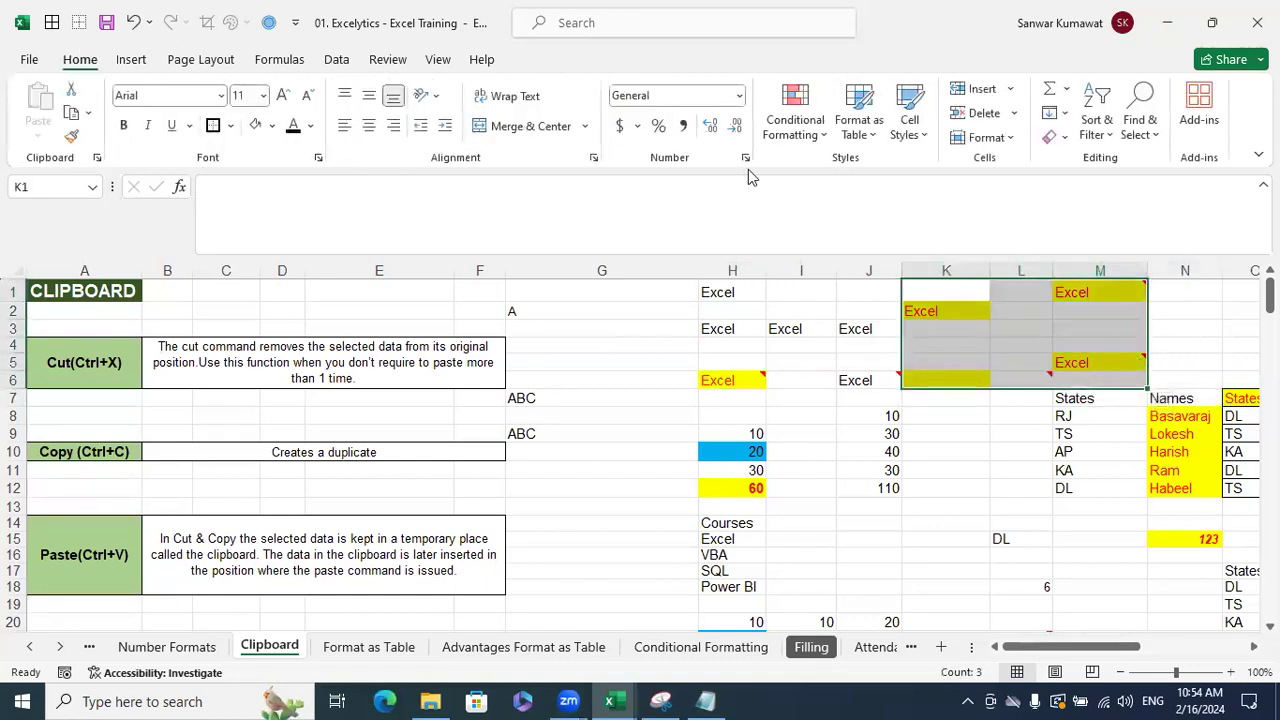
pyautogui.click(1055, 137)
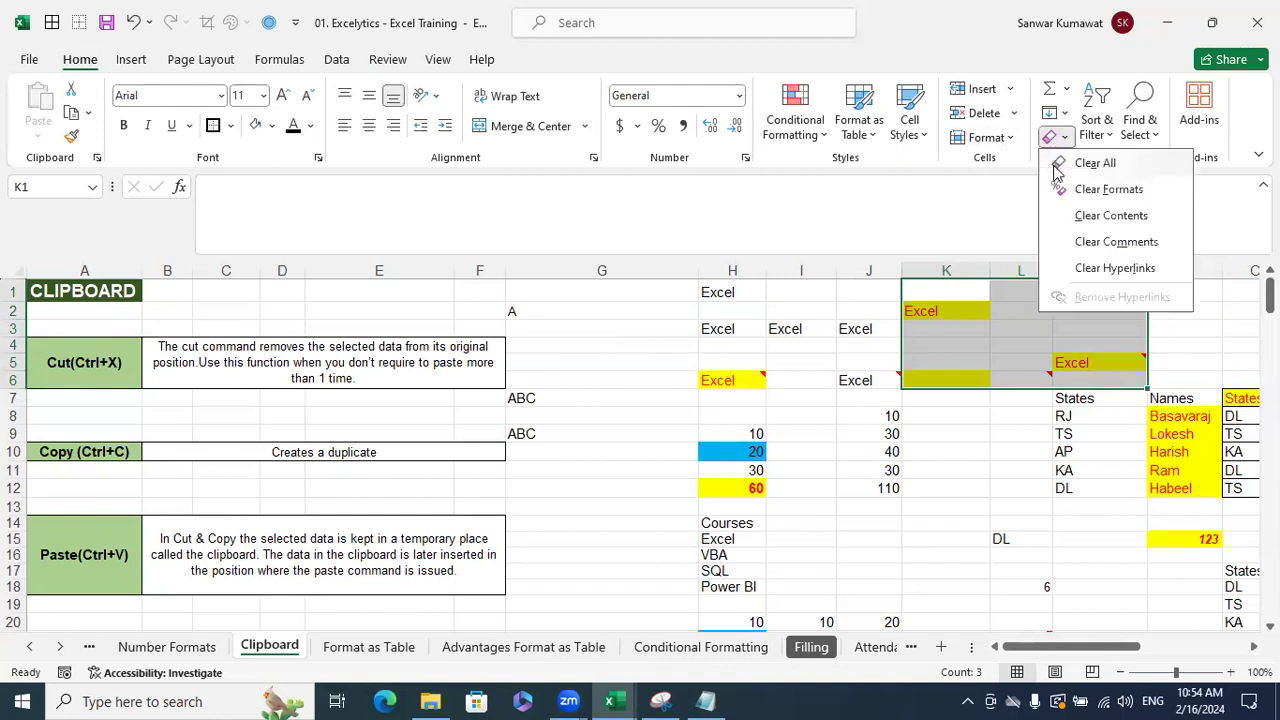
pyautogui.click(1058, 167)
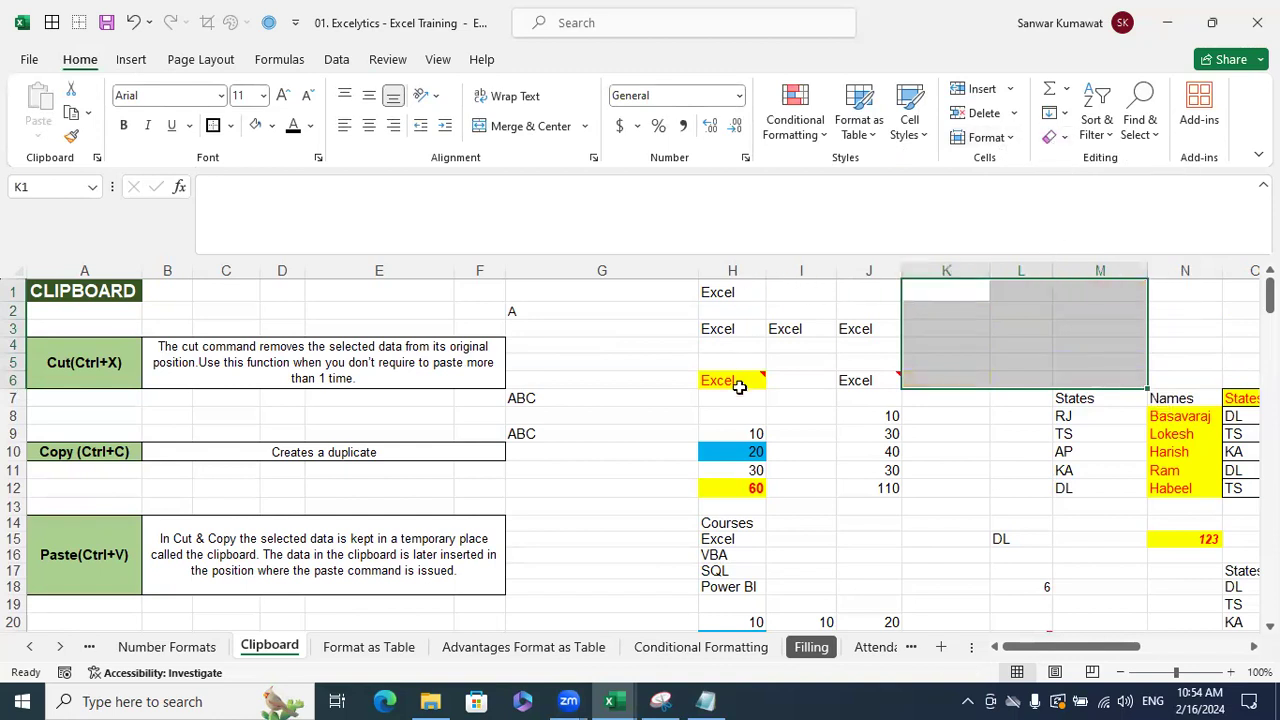
pyautogui.click(738, 387)
pyautogui.hotkey('ctrl', 'c')
# - Paste the copied yellow commented H6 cell into K1
pyautogui.click(965, 291)
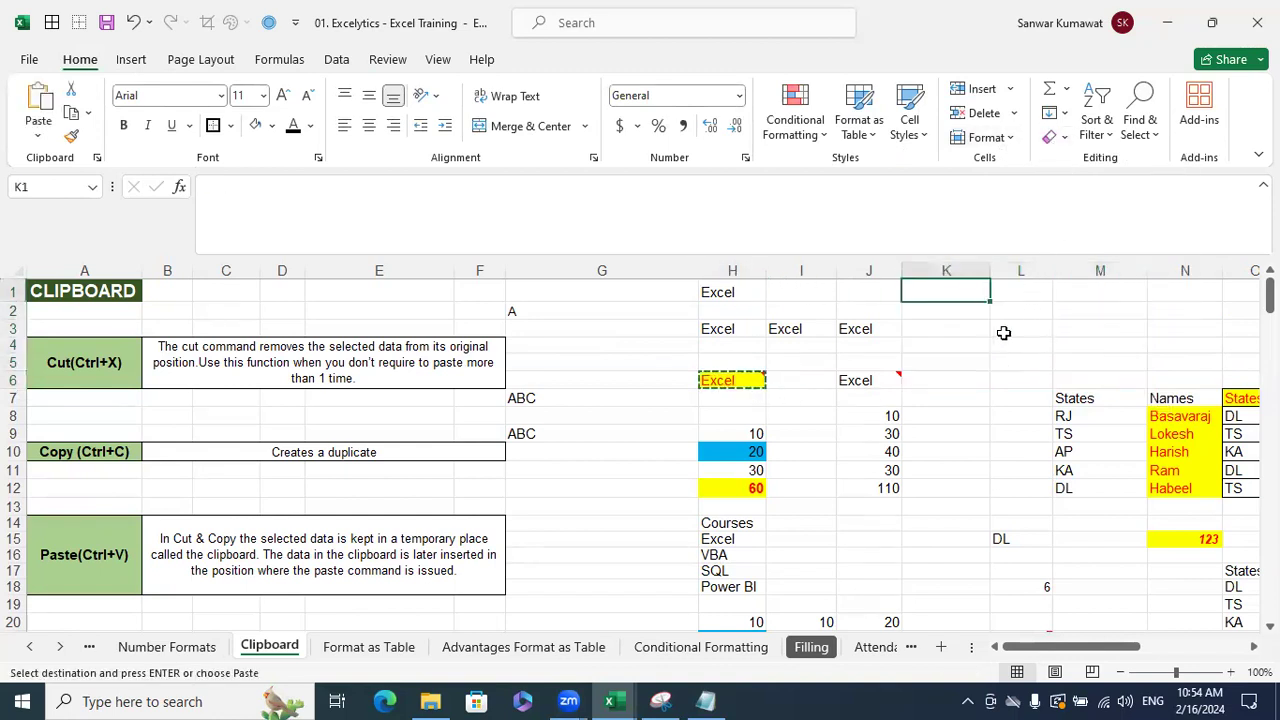
pyautogui.hotkey('ctrl', 'v')
pyautogui.click(1026, 346)
pyautogui.press('Escape')
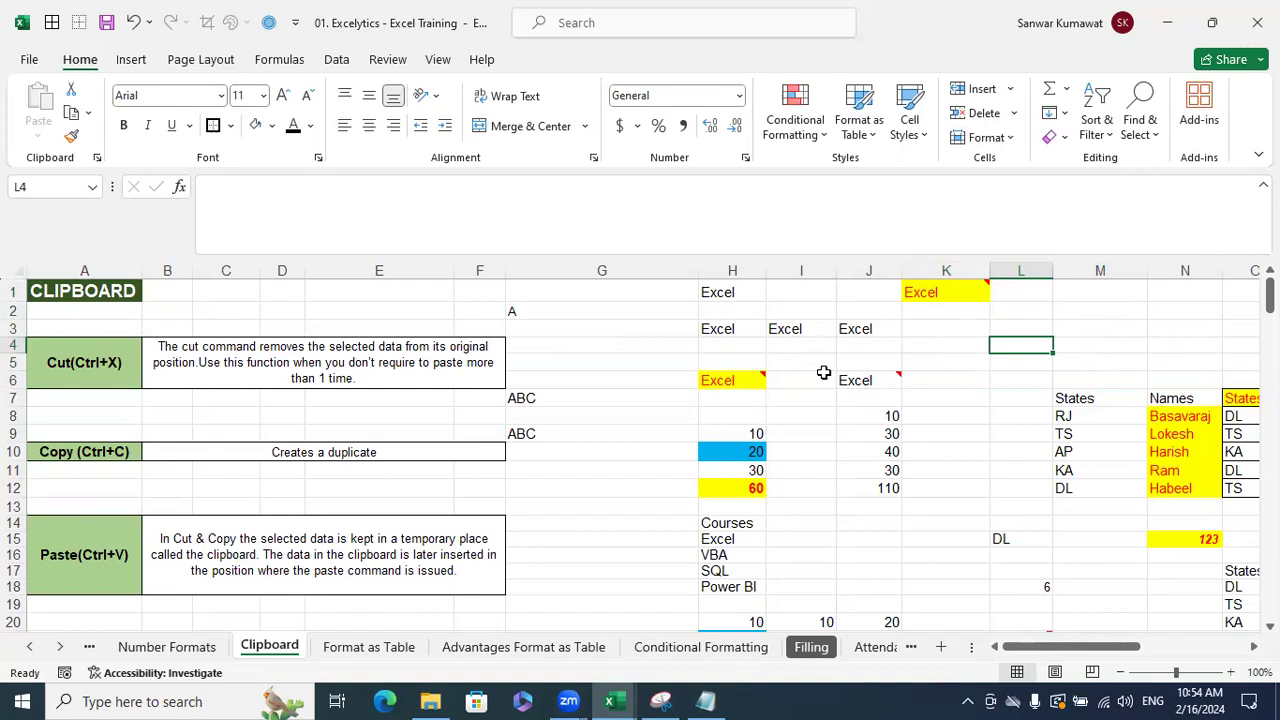
# - Reselect H6 to display and inspect its comment
pyautogui.click(743, 381)
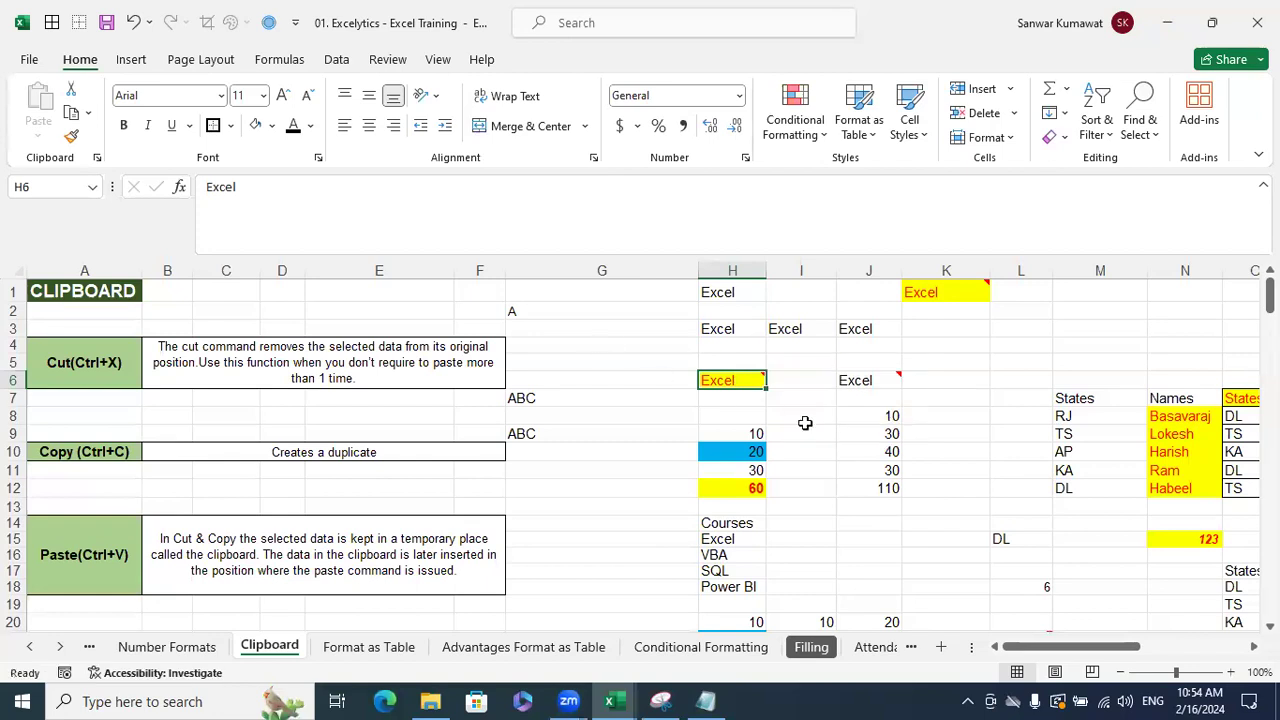
pyautogui.click(858, 431)
pyautogui.moveTo(743, 385)
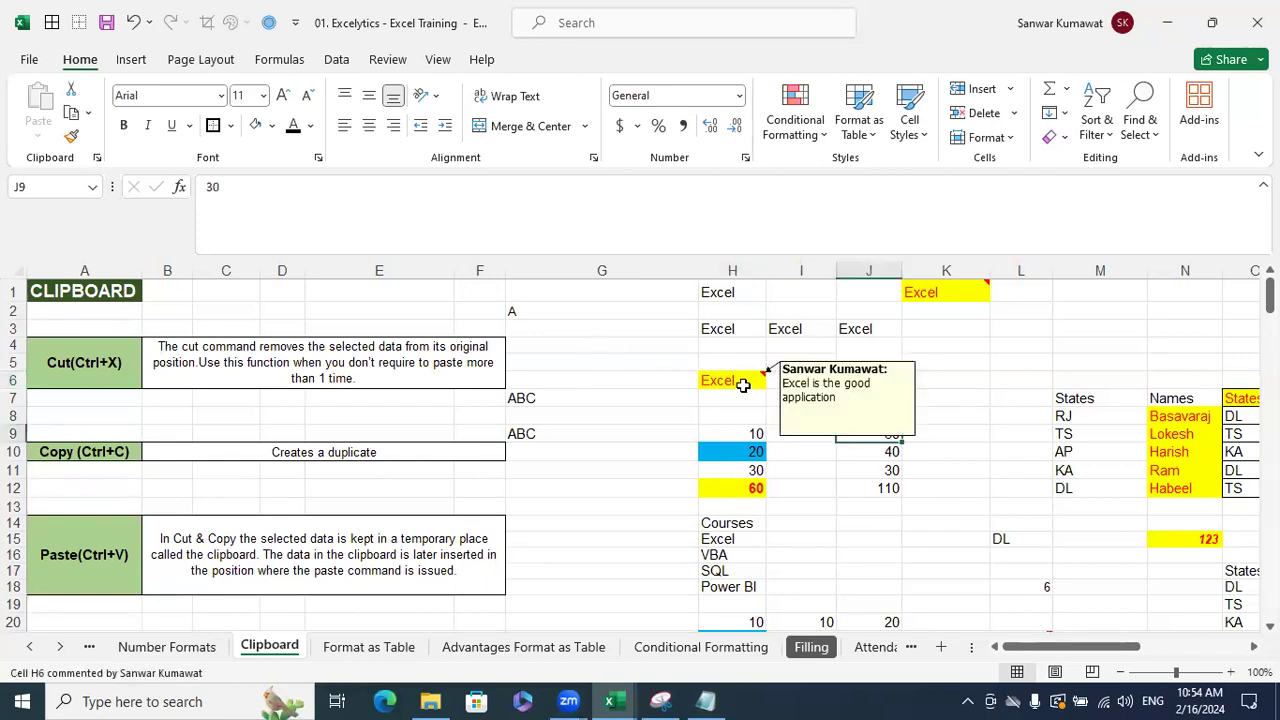
pyautogui.click(743, 383)
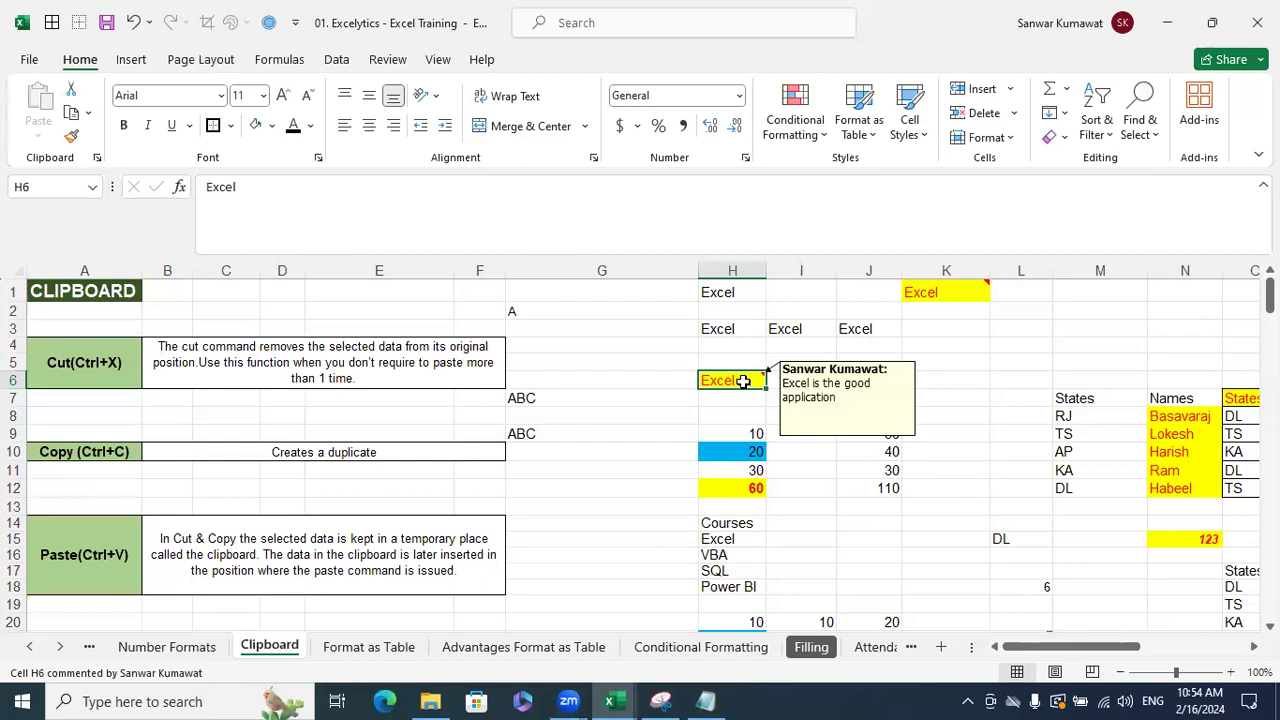
pyautogui.click(858, 331)
pyautogui.moveTo(751, 376)
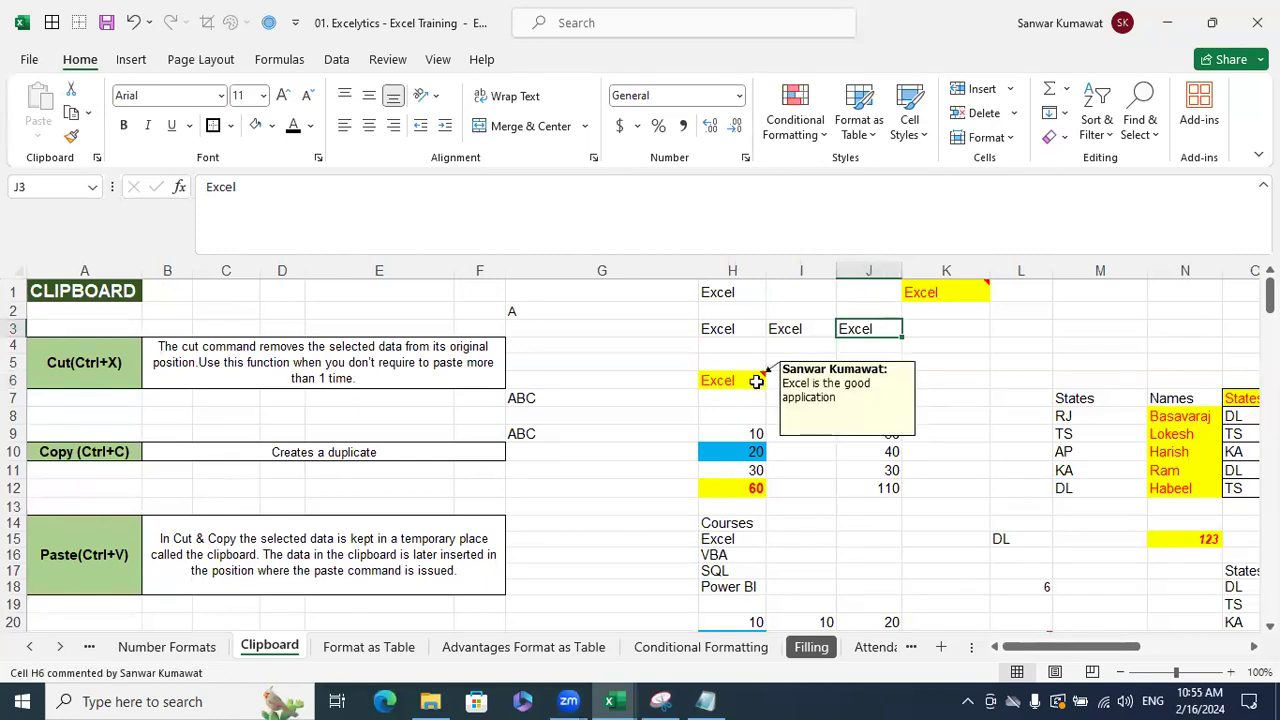
pyautogui.click(757, 381)
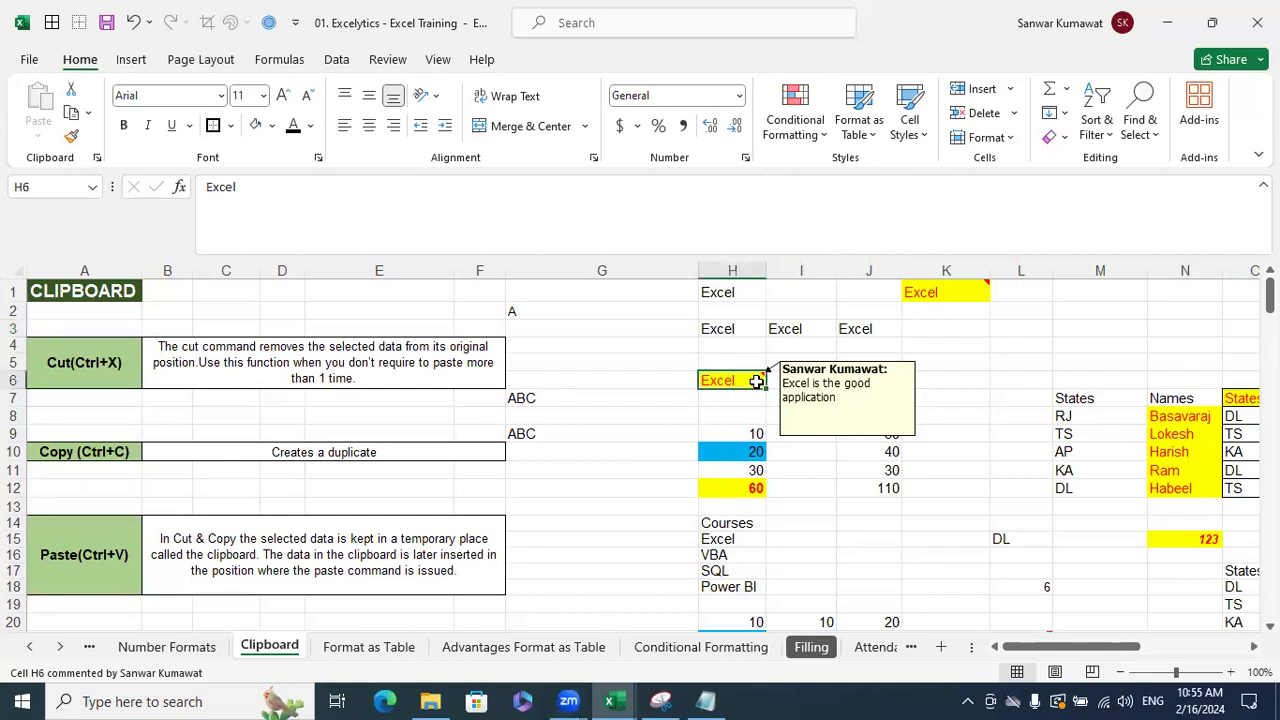
# - Copy H6 again and paste it into M2
pyautogui.moveTo(875, 375)
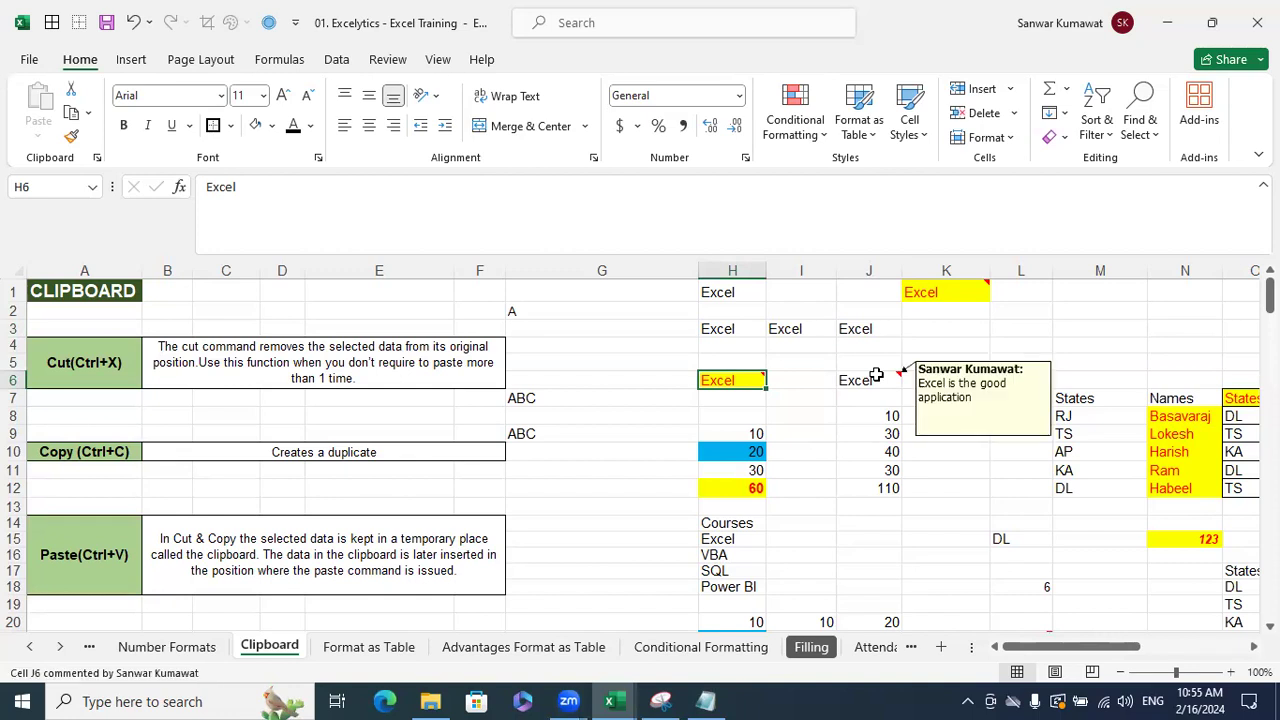
pyautogui.click(1088, 310)
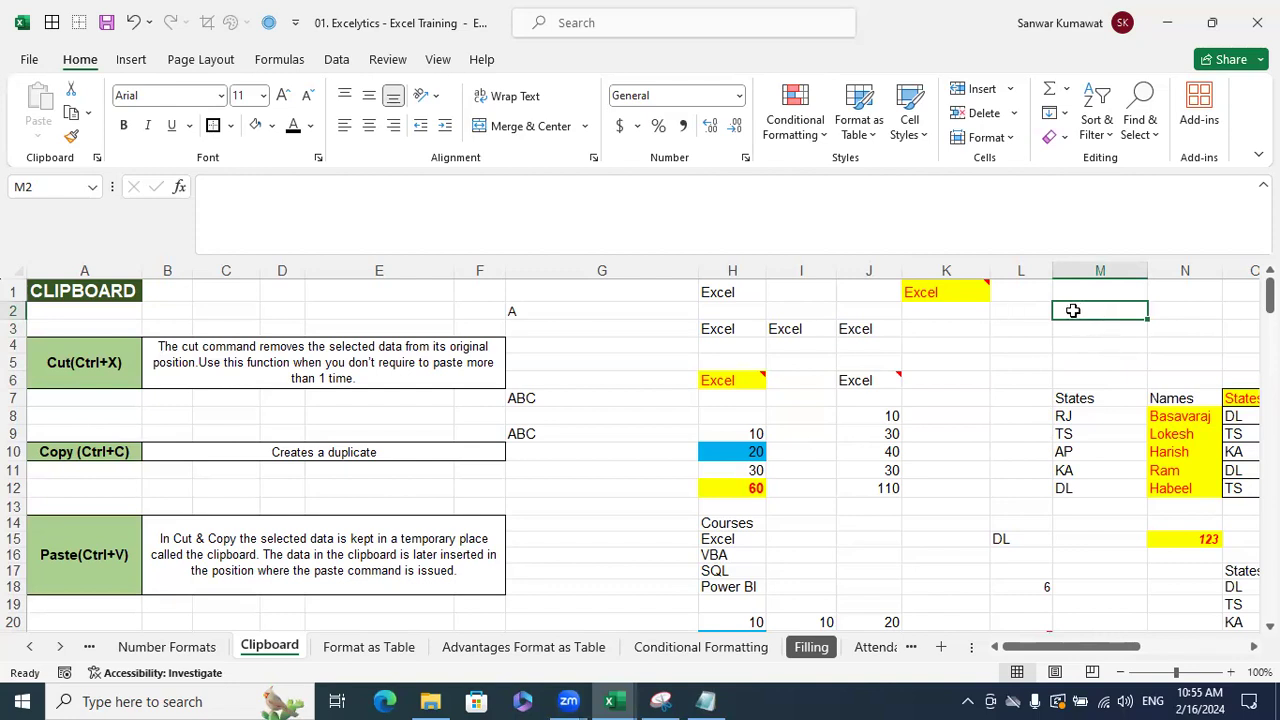
pyautogui.click(713, 375)
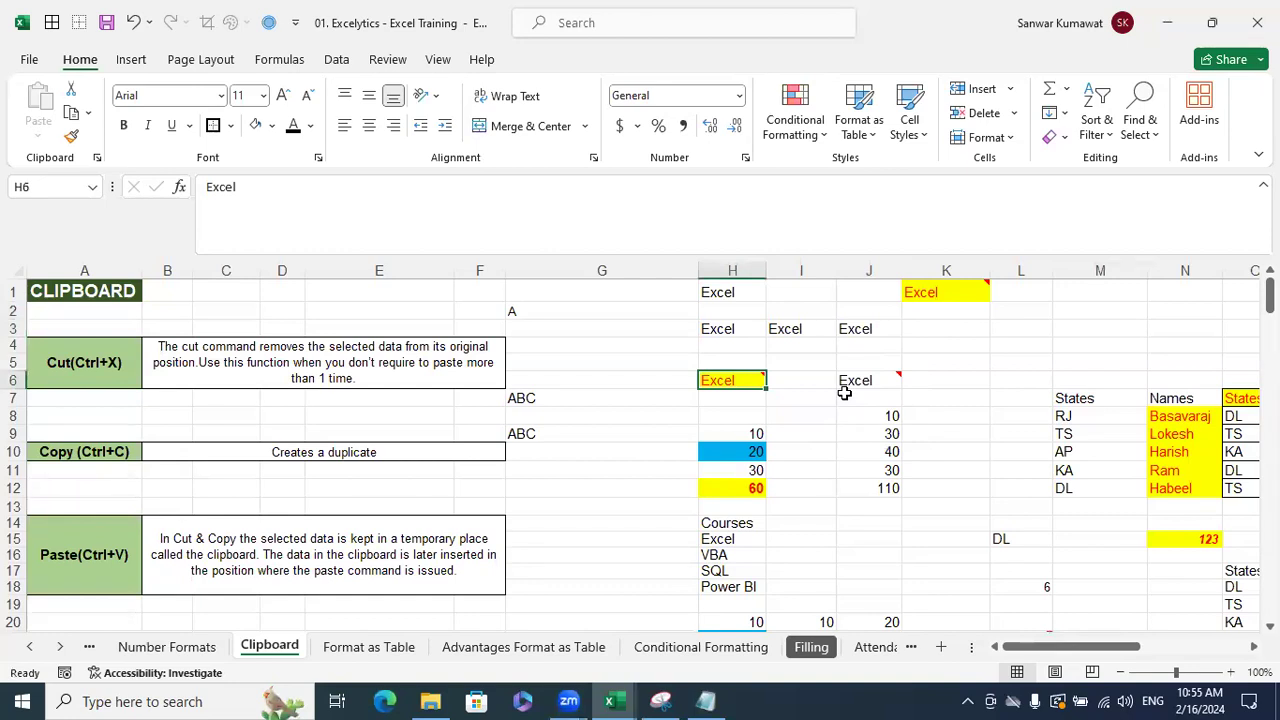
pyautogui.click(1102, 312)
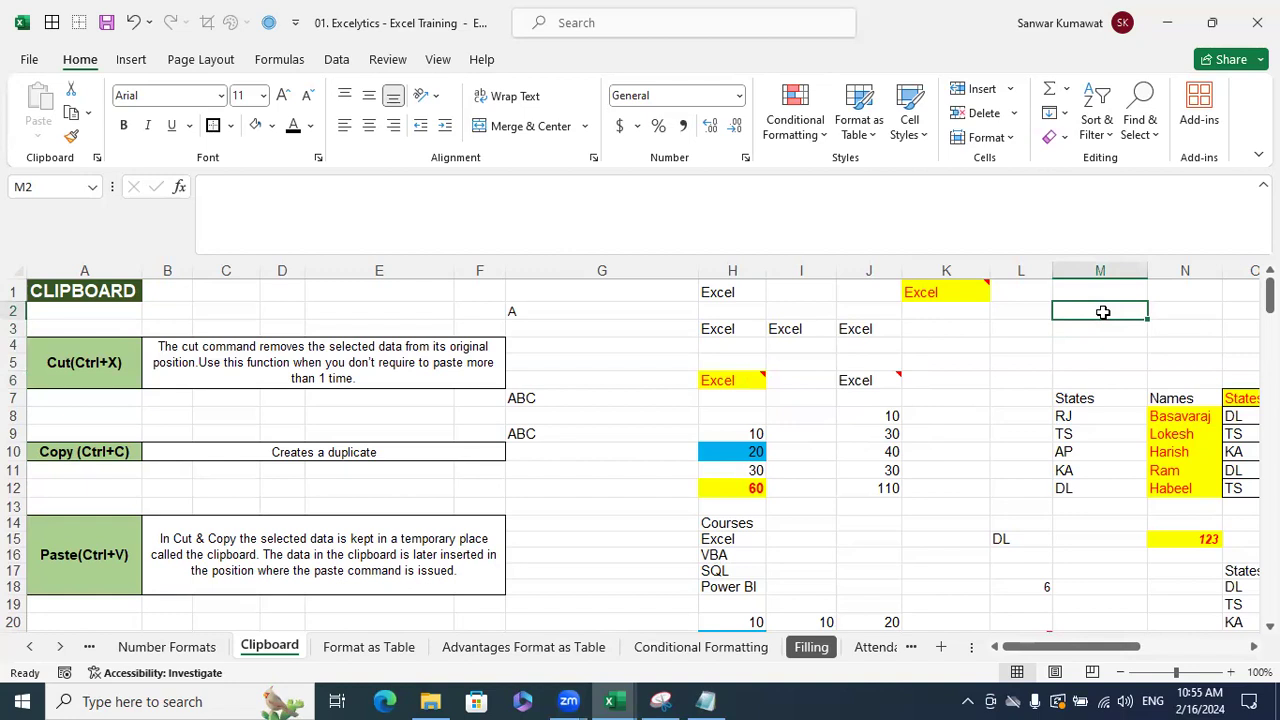
pyautogui.click(720, 378)
pyautogui.hotkey('ctrl', 'c')
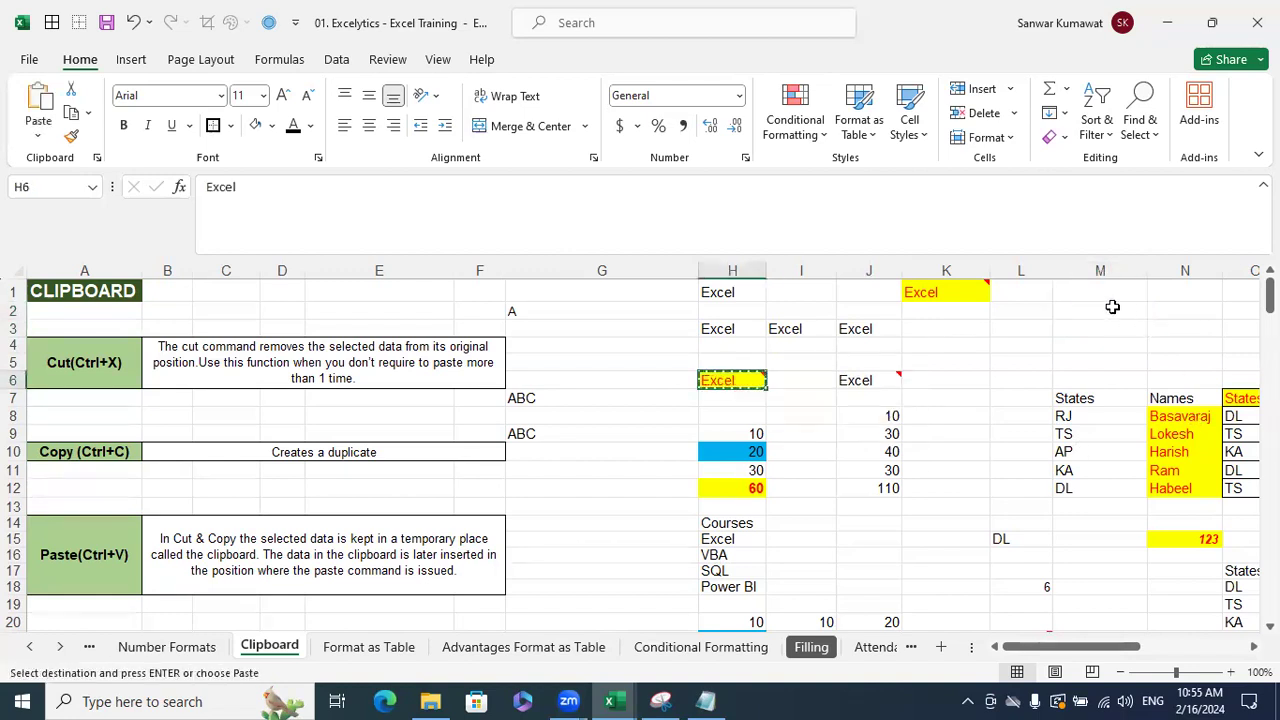
pyautogui.click(1112, 307)
pyautogui.hotkey('ctrl', 'v')
pyautogui.press('Escape')
# - Undo the M2 paste and type plain 'Excel' into M2 instead
pyautogui.click(1118, 346)
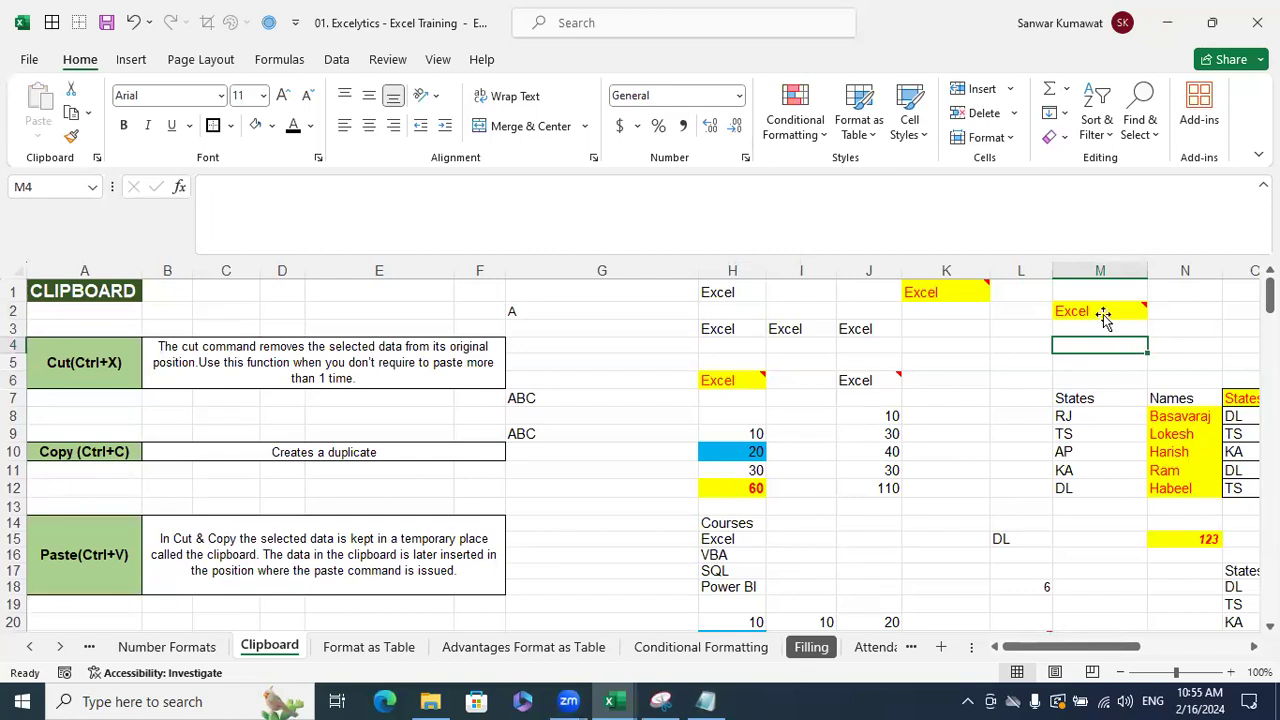
pyautogui.moveTo(1104, 316)
pyautogui.hotkey('ctrl', 'z')
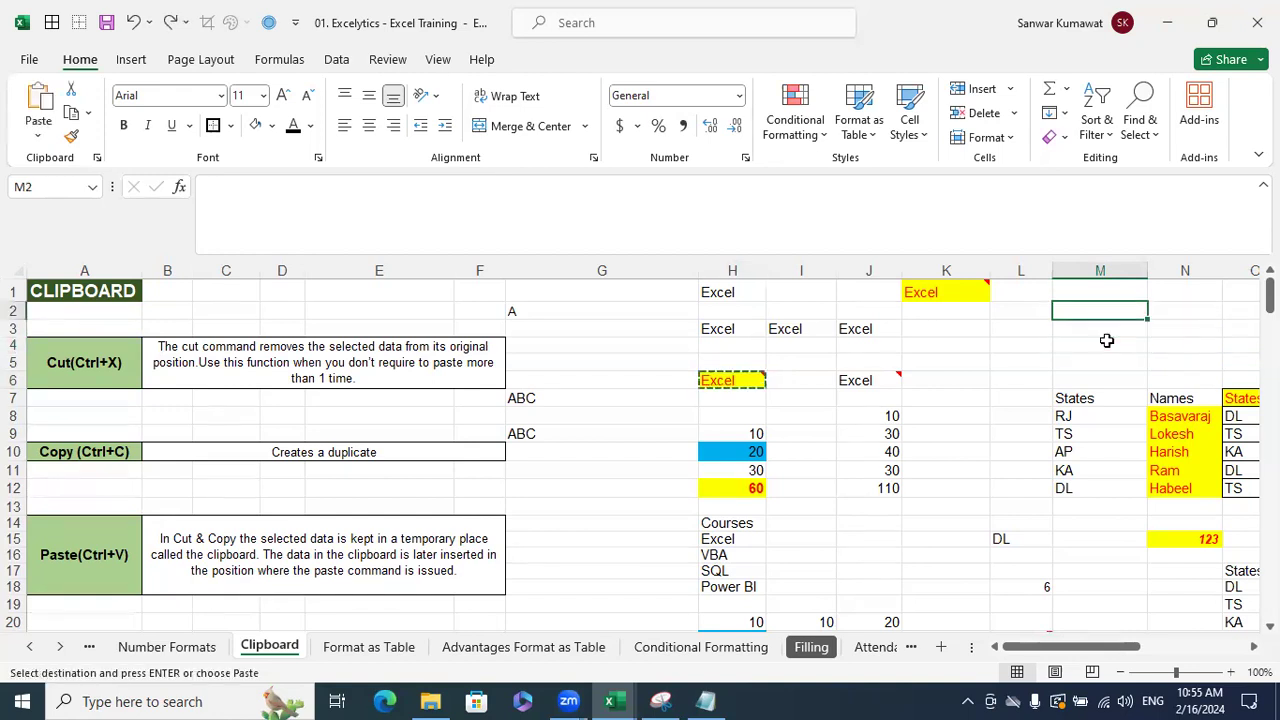
pyautogui.write('Excel')
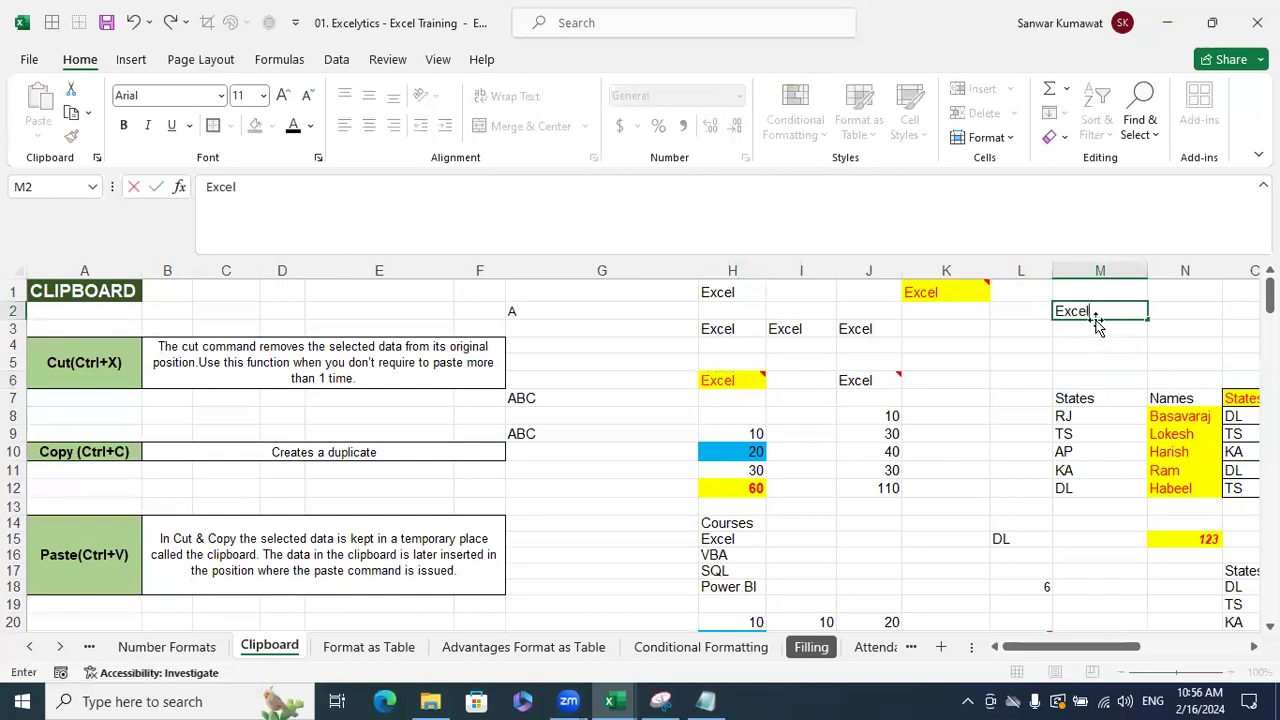
pyautogui.press('Return')
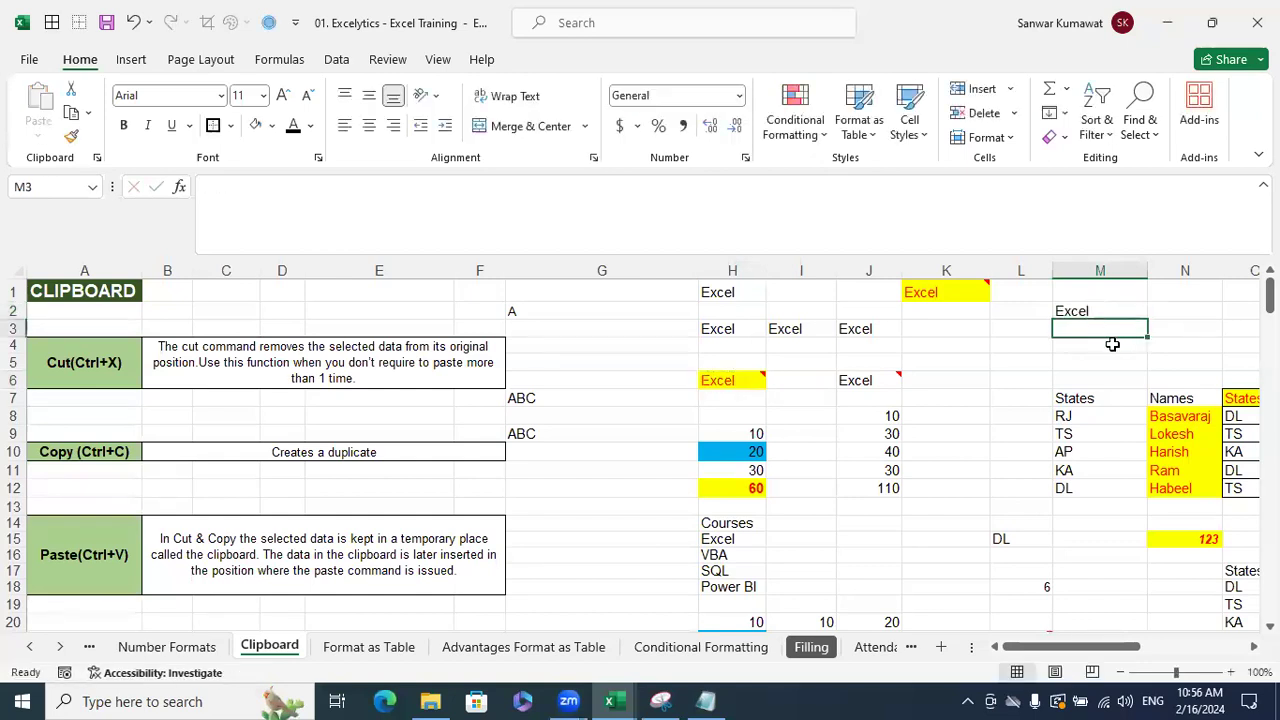
pyautogui.press('Up')
pyautogui.click(1112, 344)
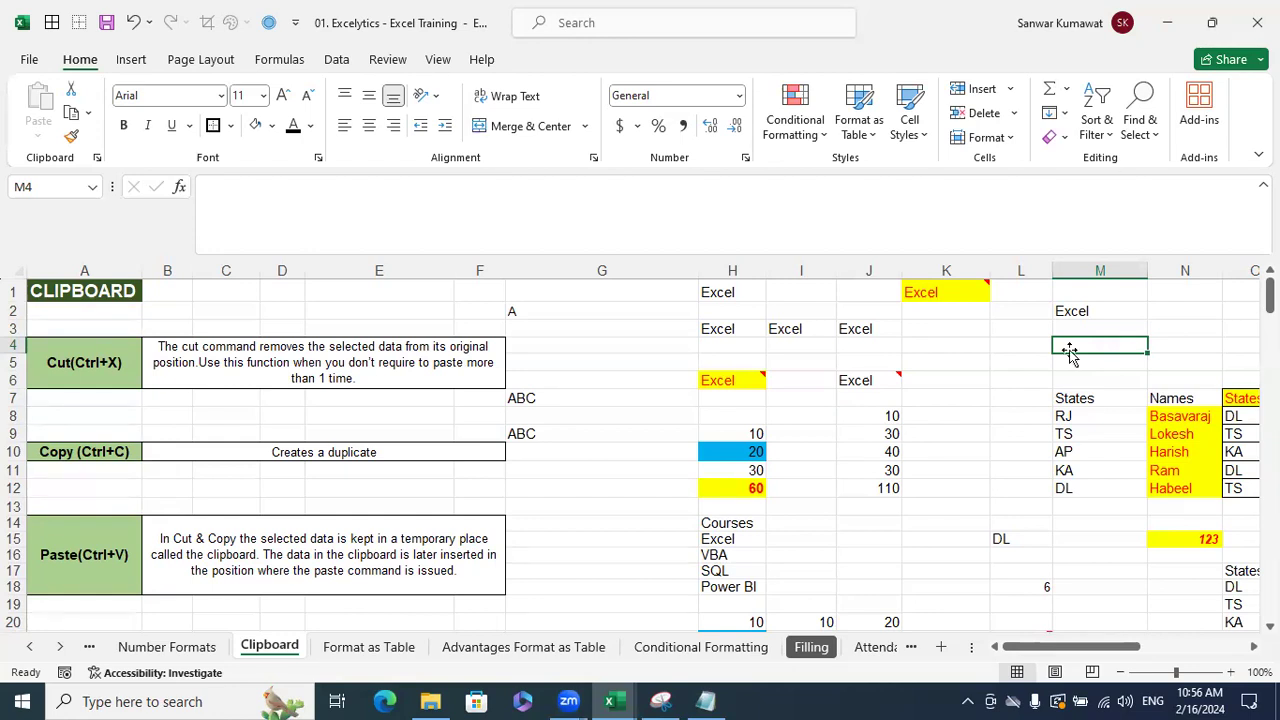
# - Paste a trial copy of H6 into M4, then undo it
pyautogui.click(758, 384)
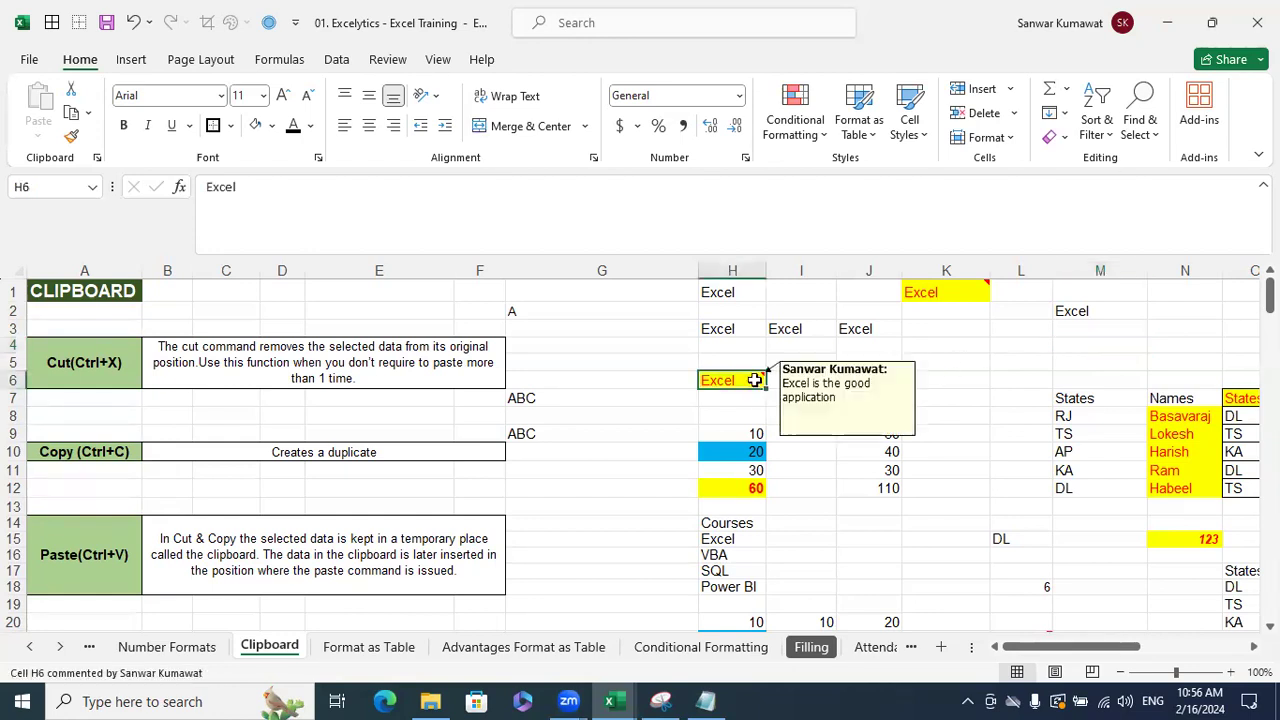
pyautogui.hotkey('ctrl', 'c')
pyautogui.click(1088, 346)
pyautogui.hotkey('ctrl', 'v')
pyautogui.click(1112, 308)
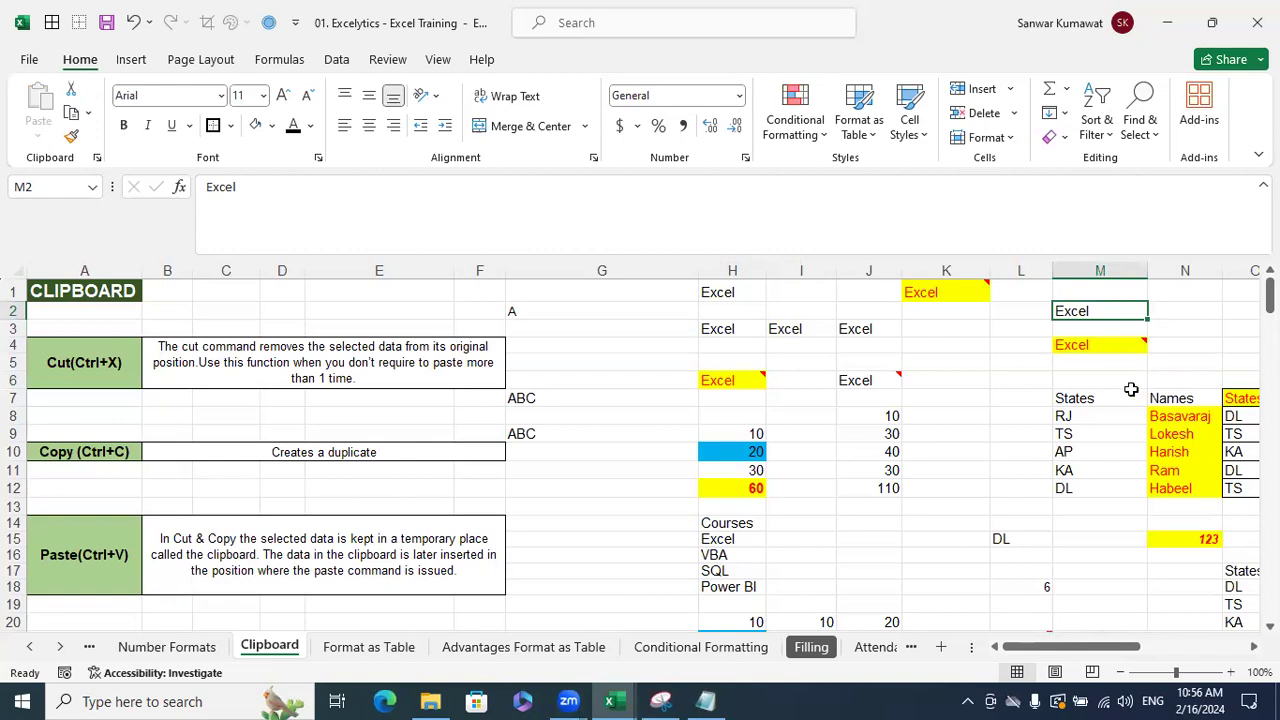
pyautogui.hotkey('ctrl', 'z')
pyautogui.press('Escape')
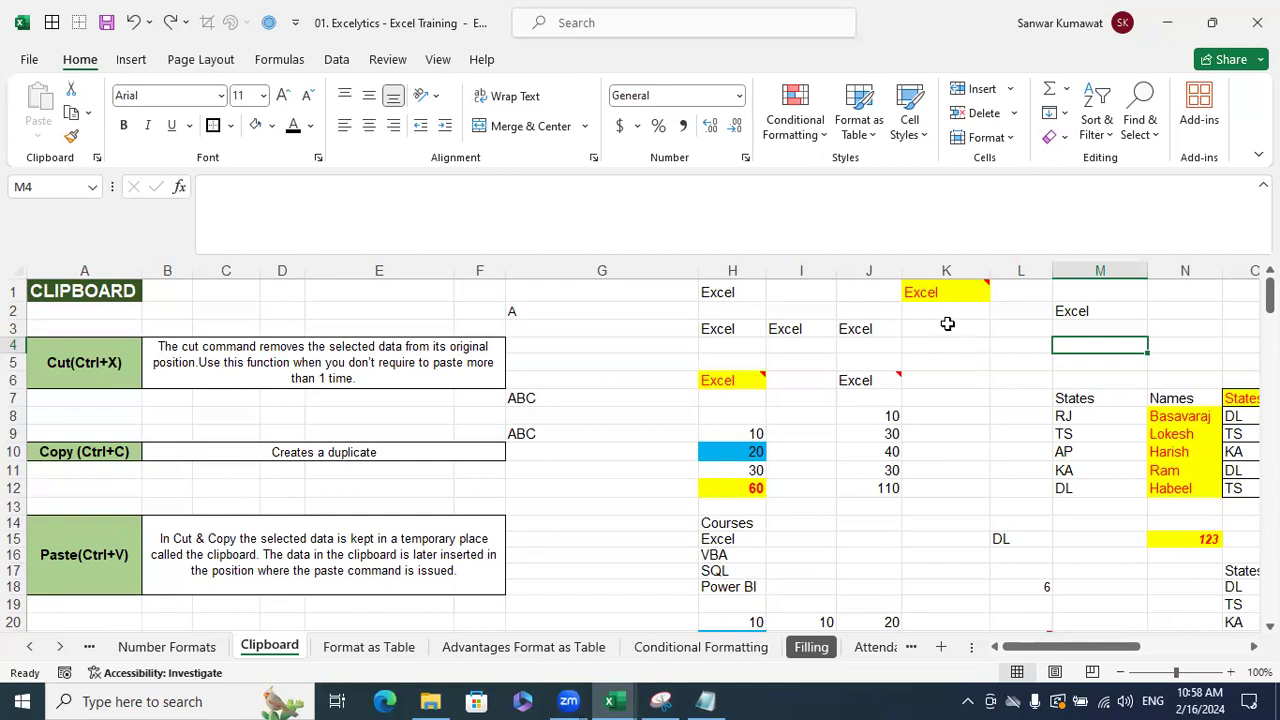
# - Paste only the value of H6 into L4 using Paste Special > Values
pyautogui.click(758, 380)
pyautogui.hotkey('ctrl', 'c')
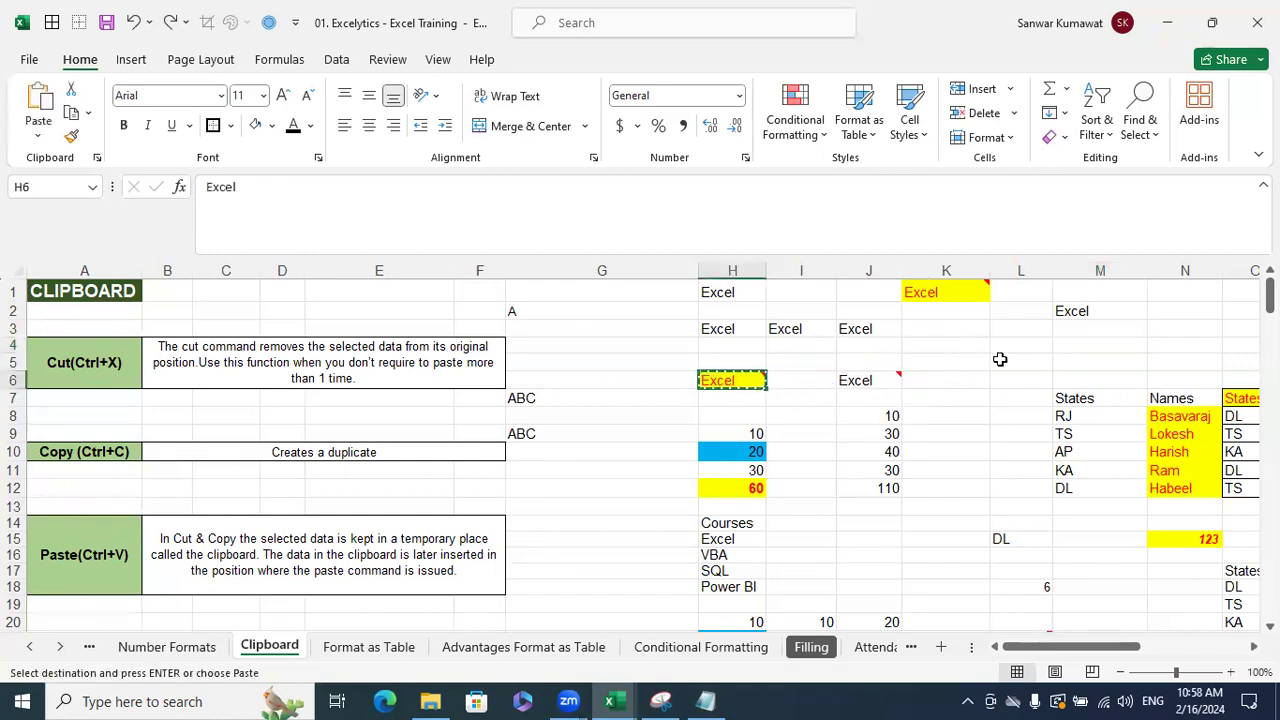
pyautogui.click(1014, 346)
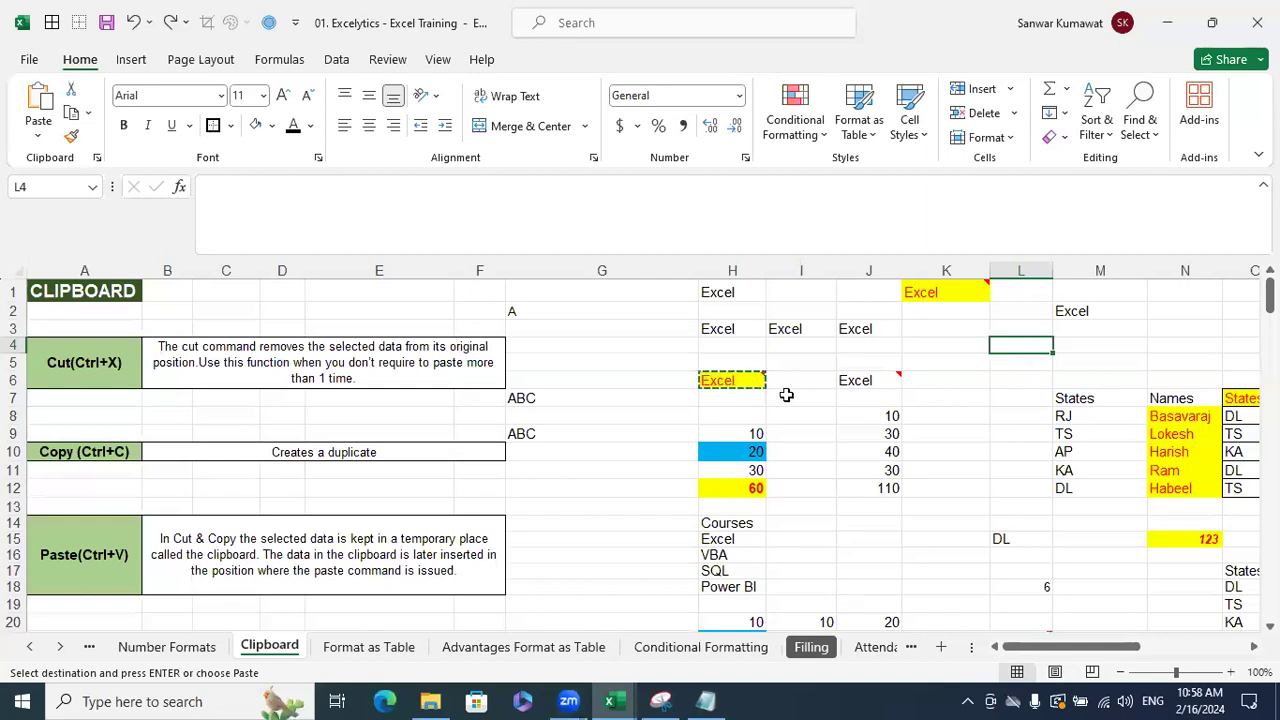
pyautogui.hotkey('ctrl', 'alt', 'v')
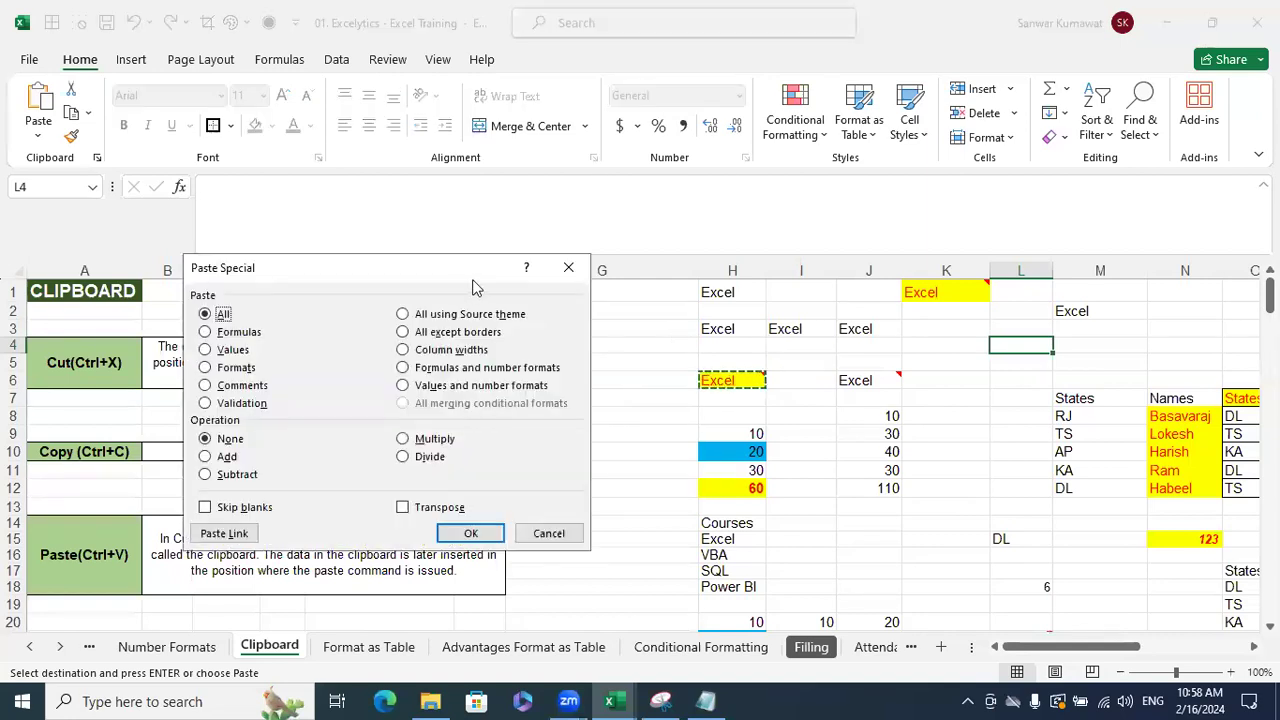
pyautogui.moveTo(475, 285); pyautogui.dragTo(745, 227)
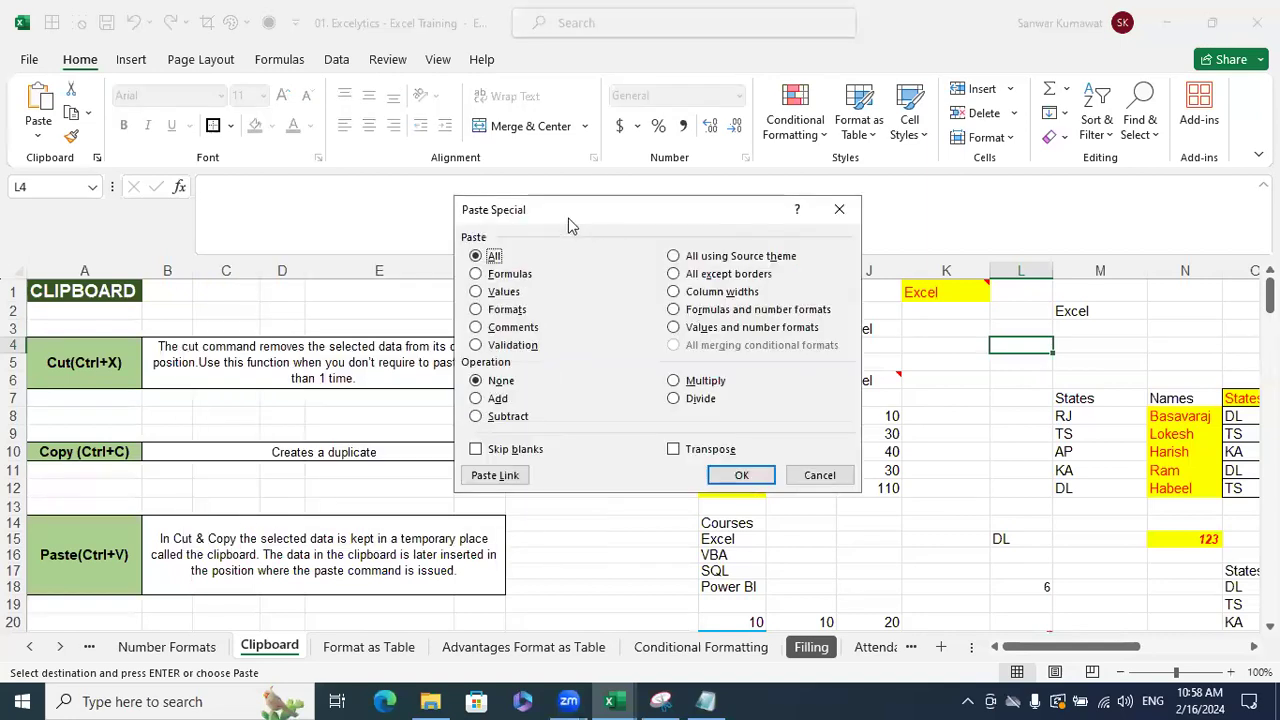
pyautogui.click(503, 292)
pyautogui.click(742, 476)
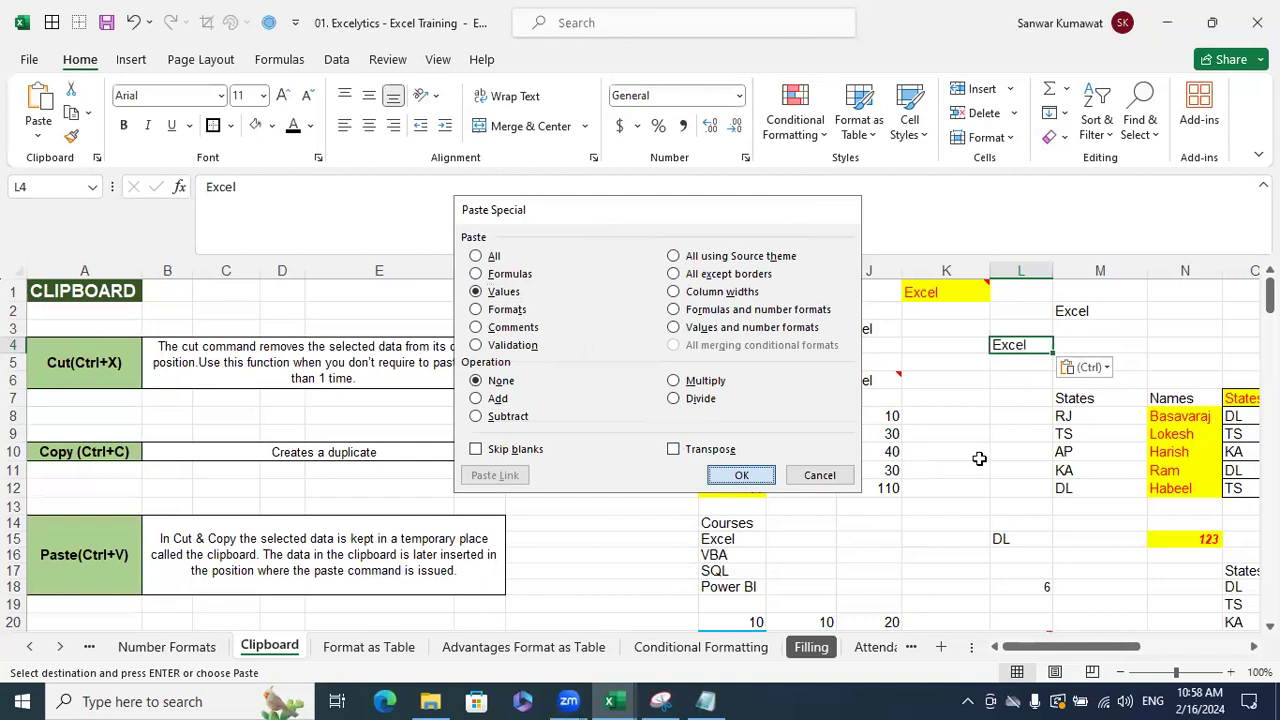
# - Compare L4 with source cell H6 and cancel the pending copy
pyautogui.click(1020, 454)
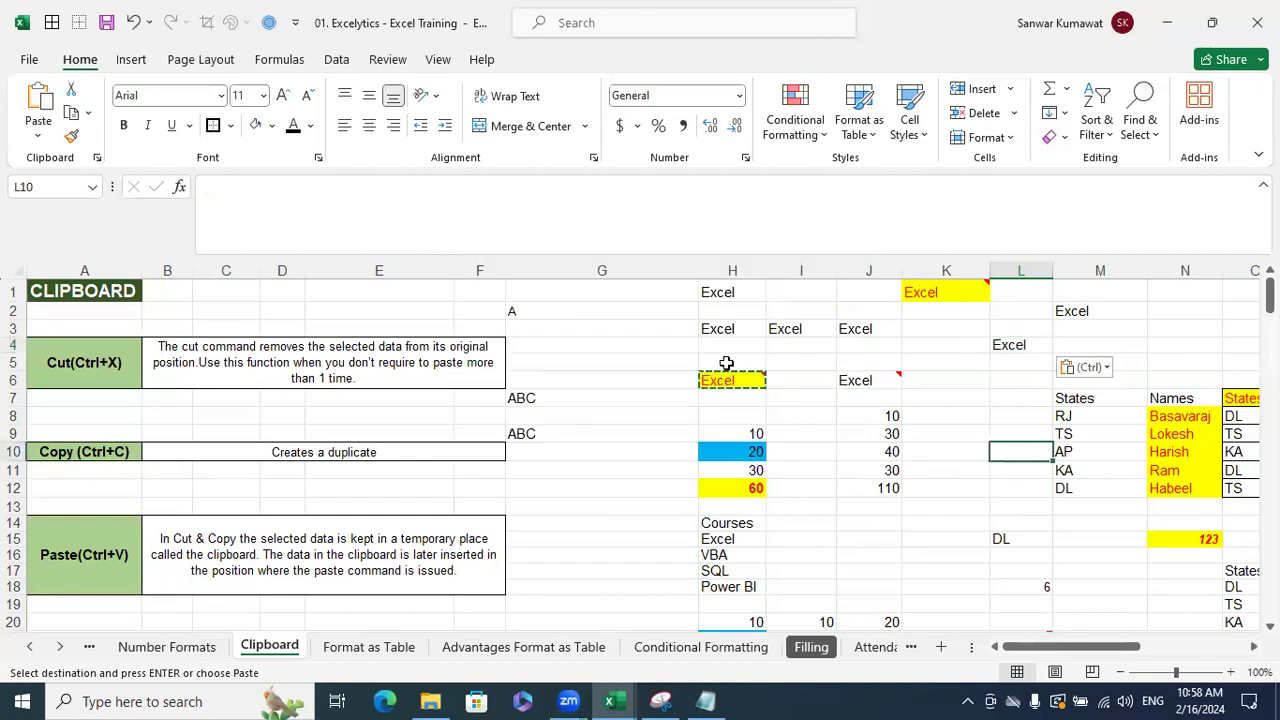
pyautogui.click(737, 380)
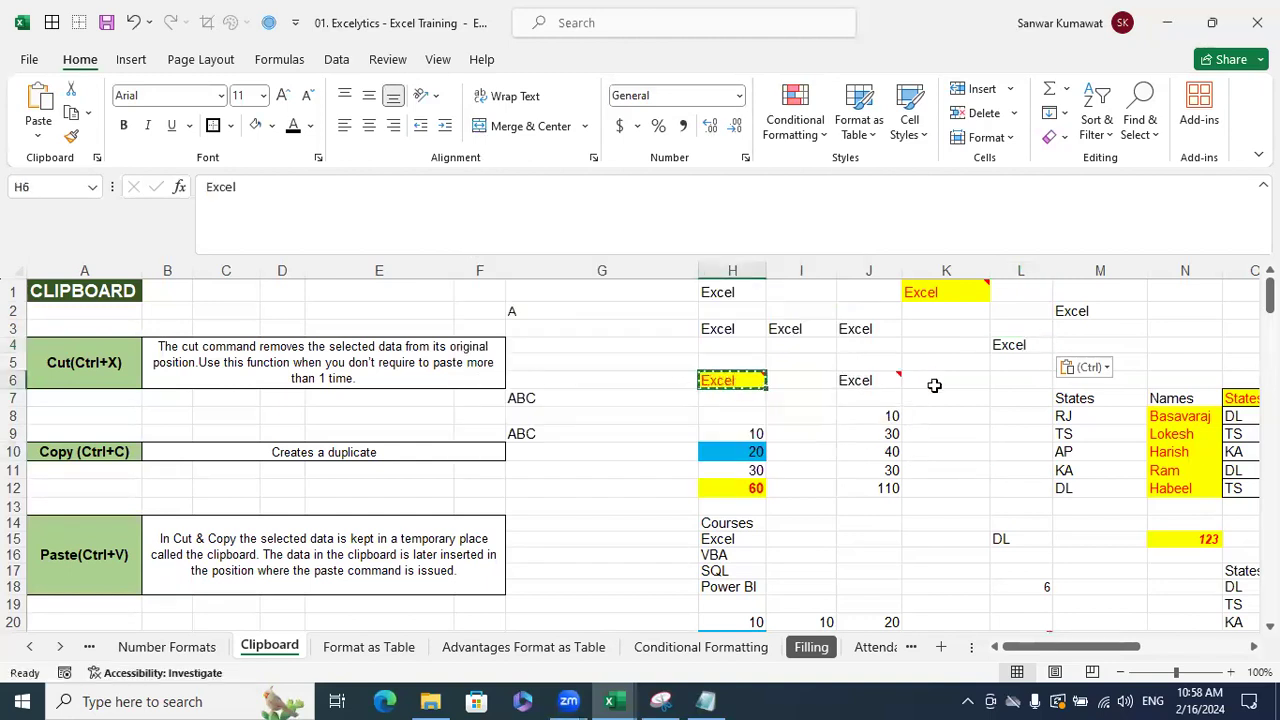
pyautogui.click(964, 403)
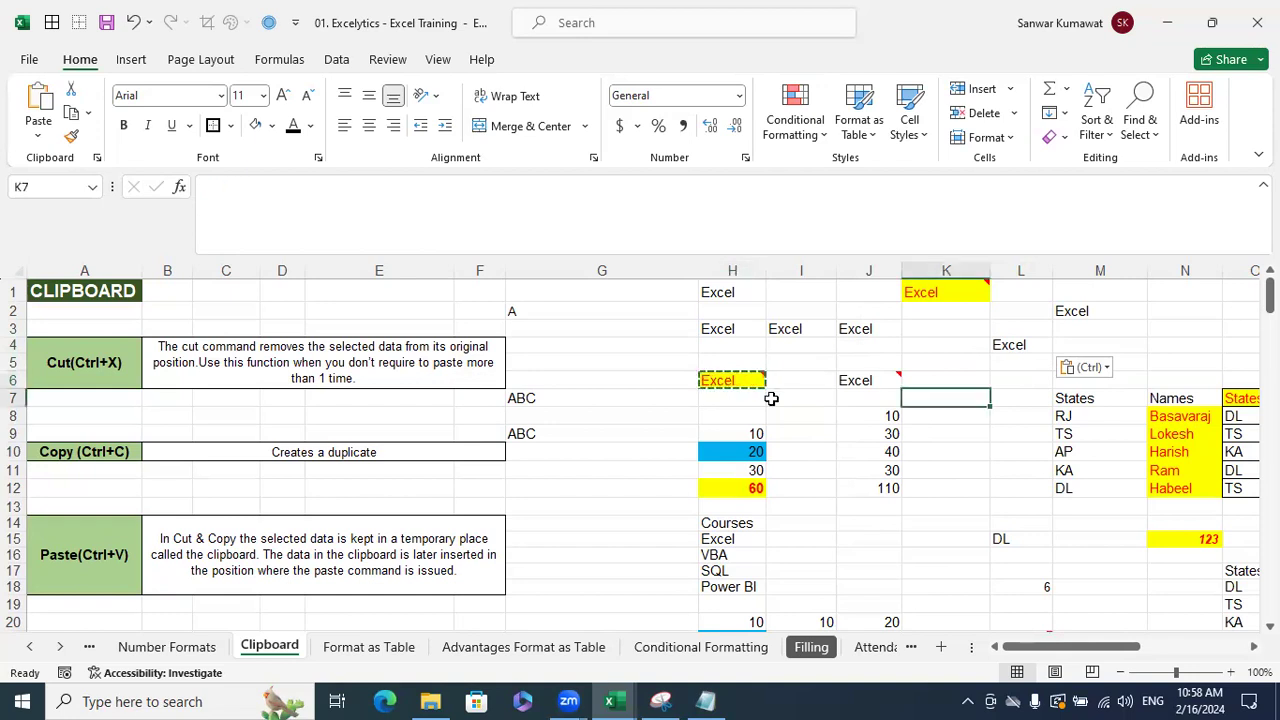
pyautogui.click(890, 414)
pyautogui.press('Escape')
pyautogui.click(731, 380)
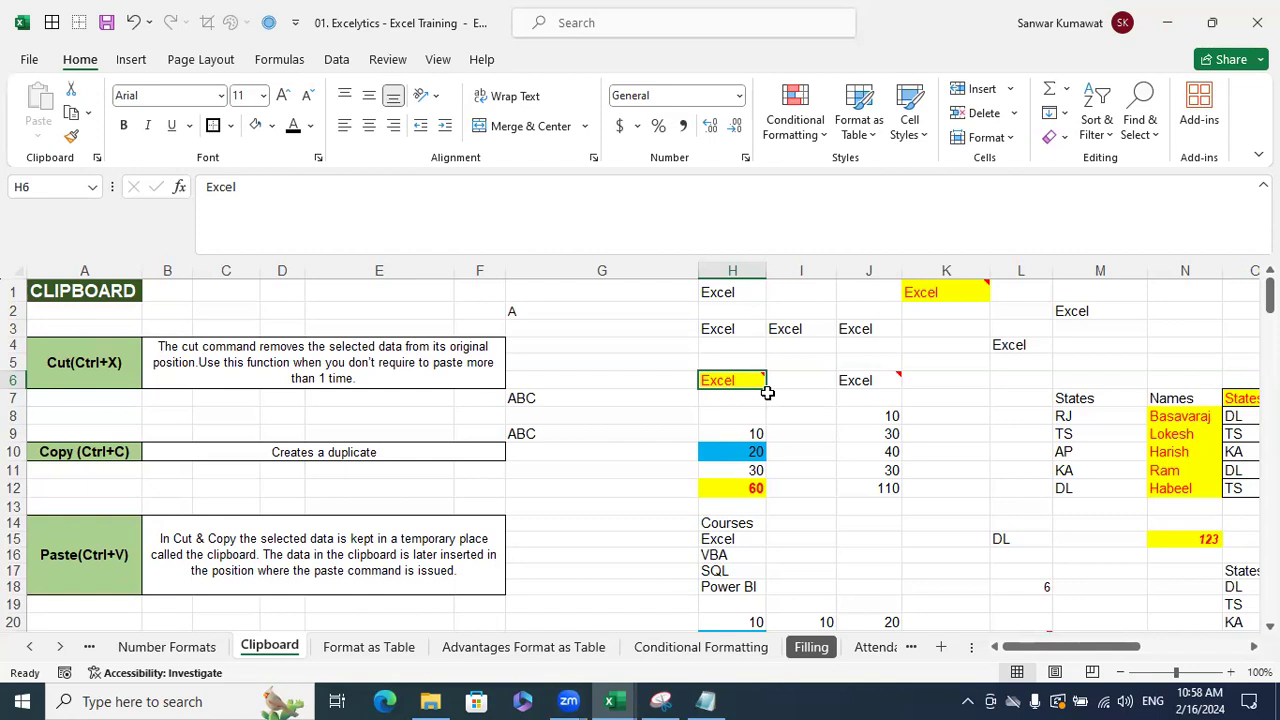
# - Apply H6's yellow fill and red text to J3 via Paste Special > Formats
pyautogui.hotkey('ctrl', 'c')
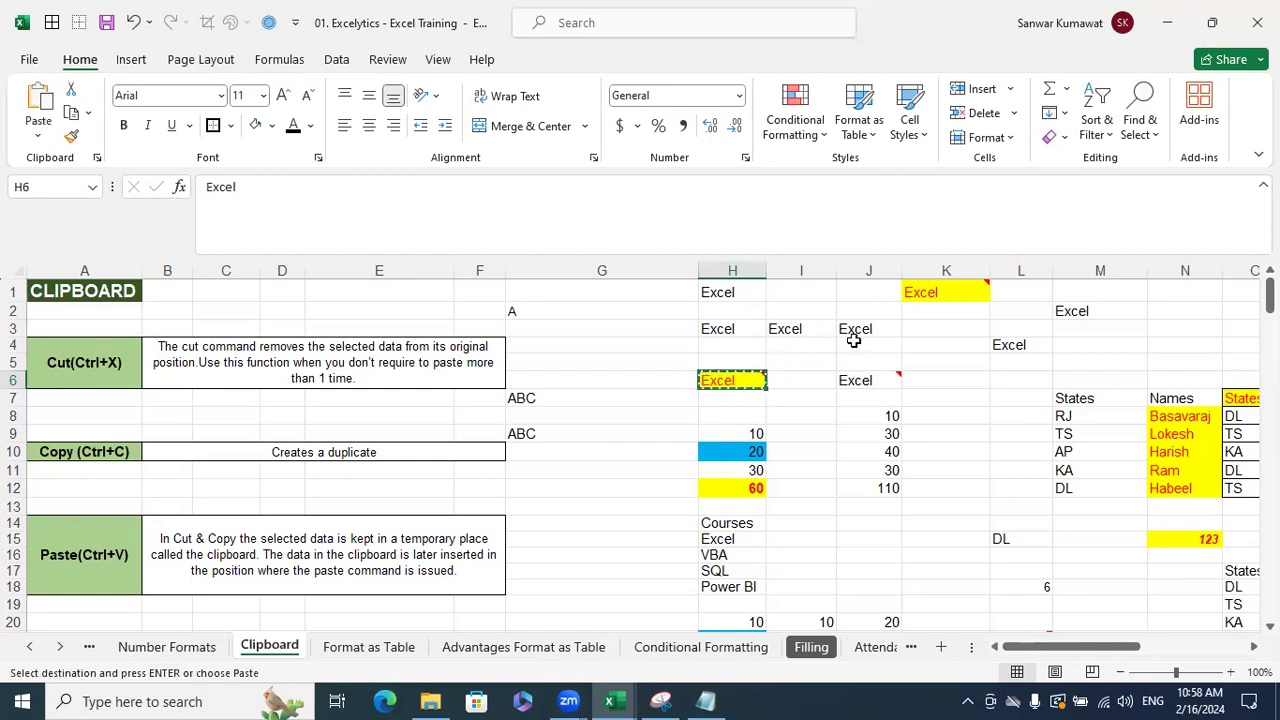
pyautogui.click(853, 336)
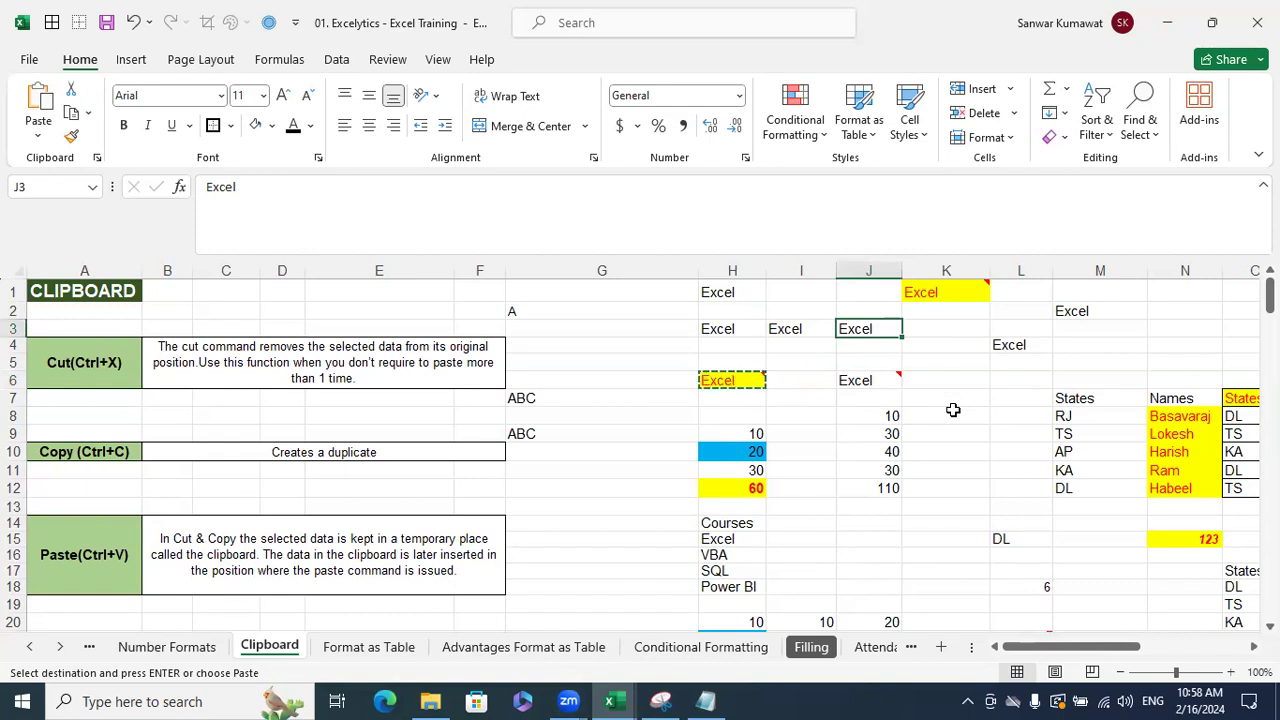
pyautogui.hotkey('ctrl', 'alt', 'v')
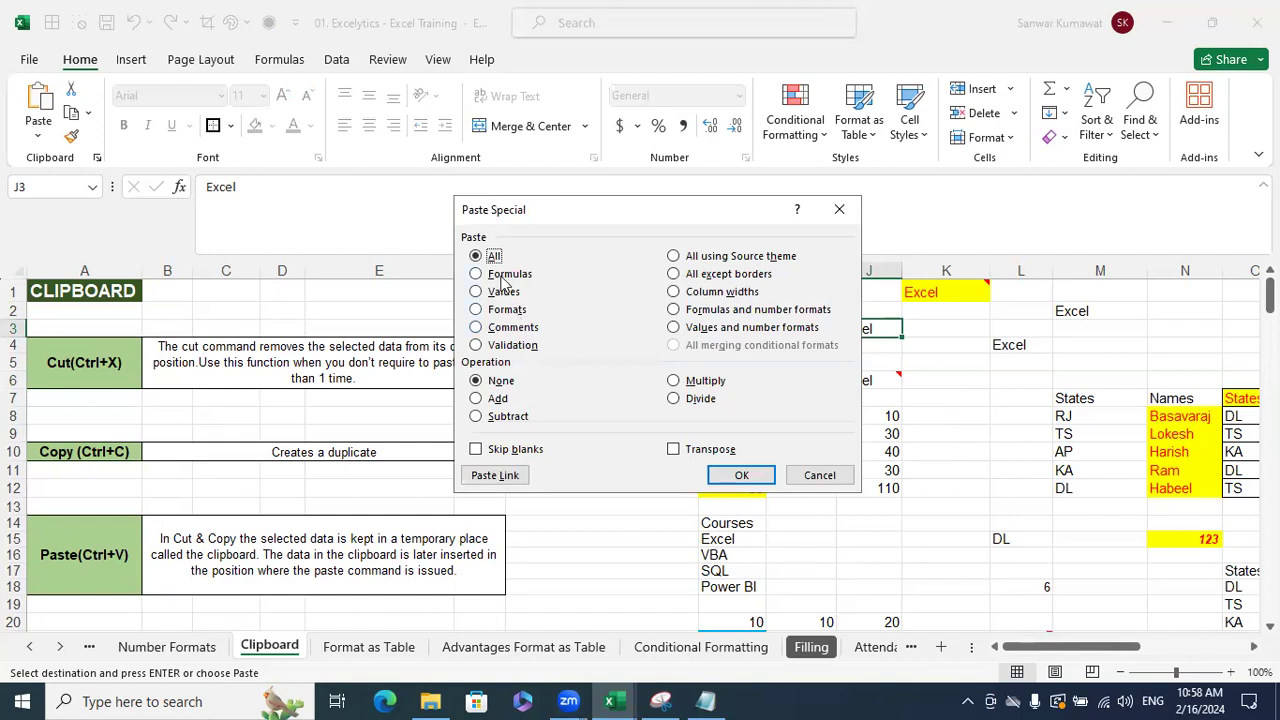
pyautogui.click(519, 315)
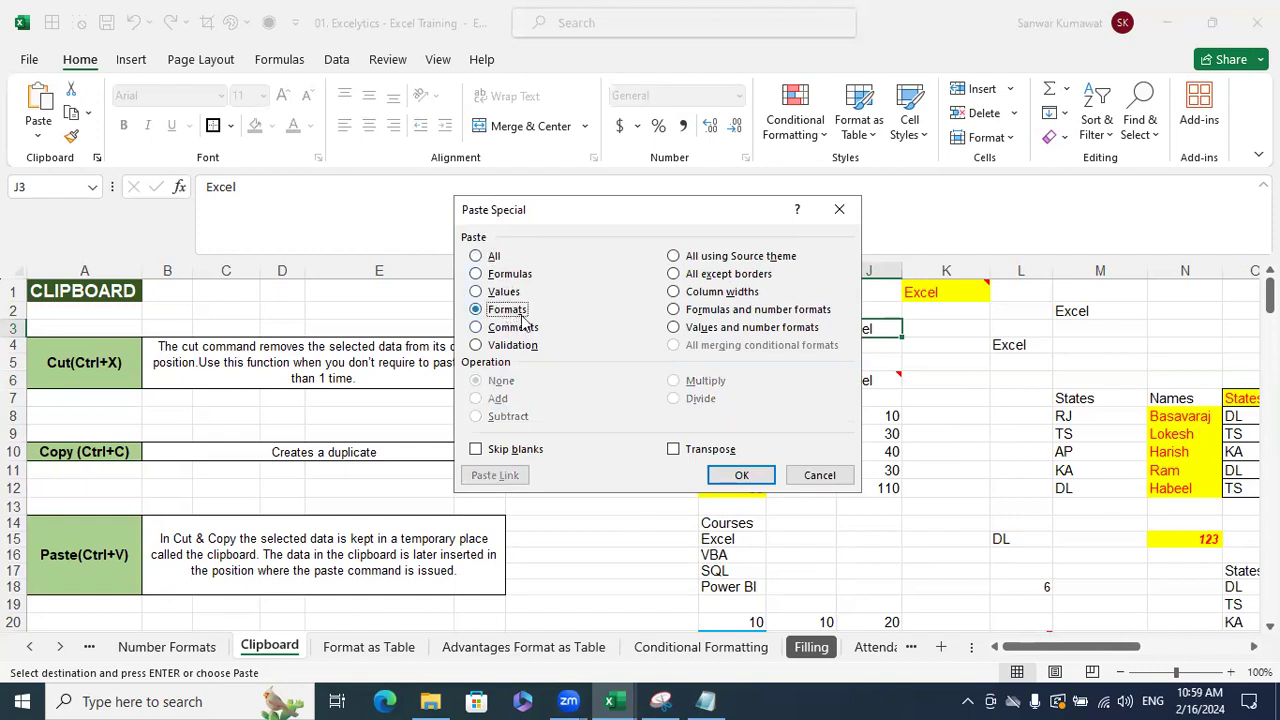
pyautogui.click(741, 475)
pyautogui.click(1033, 467)
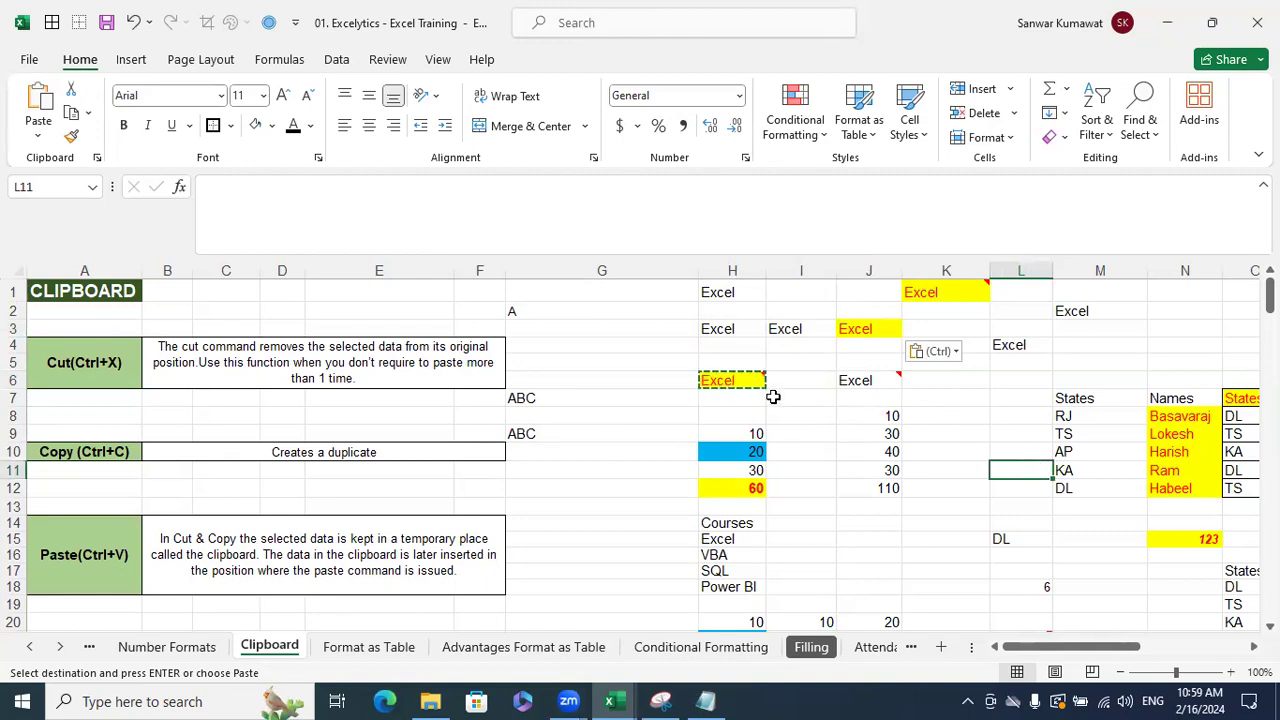
pyautogui.press('Escape')
# - Copy H6's comment onto H3 via Paste Special > Comments and check it
pyautogui.moveTo(746, 380)
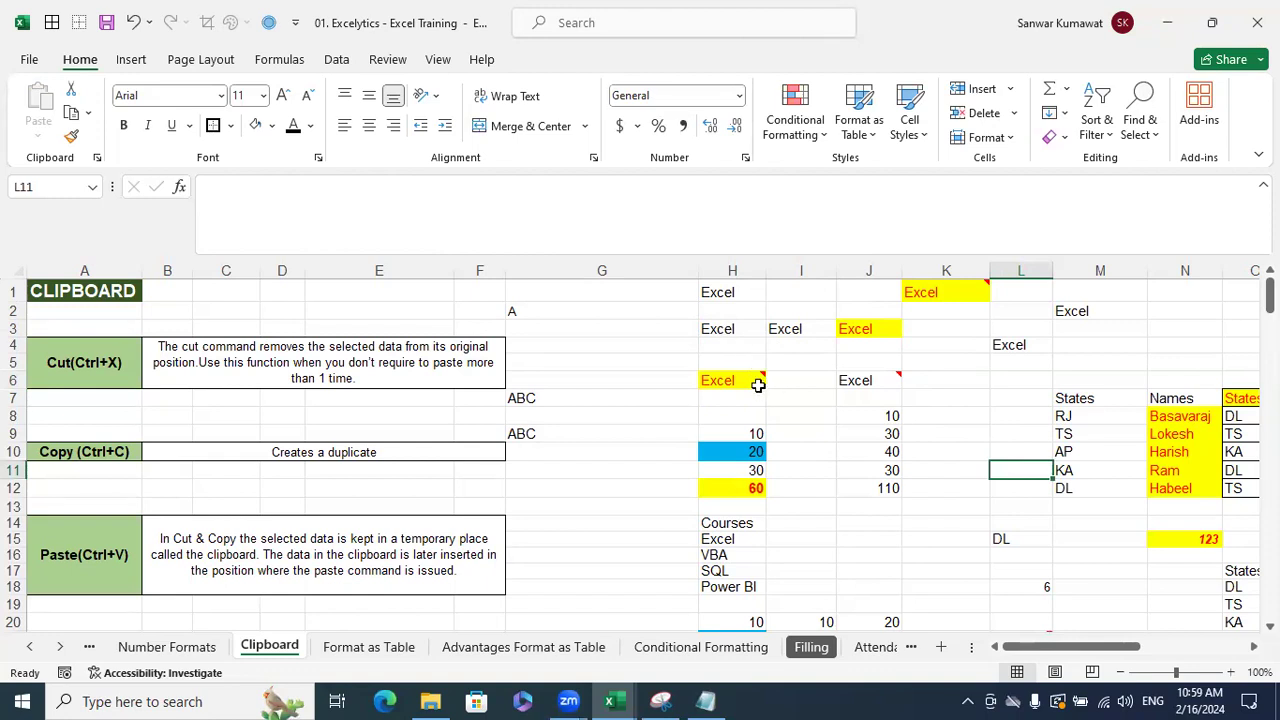
pyautogui.click(757, 380)
pyautogui.hotkey('ctrl', 'c')
pyautogui.click(740, 330)
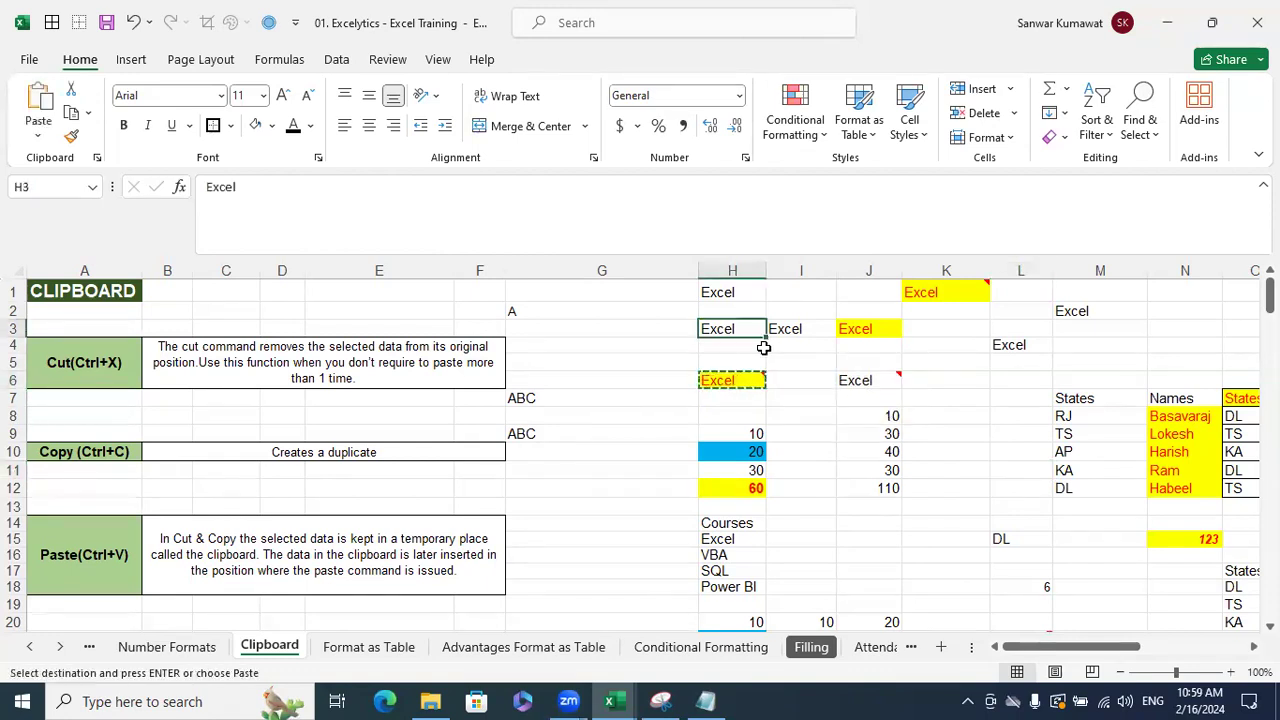
pyautogui.hotkey('ctrl', 'alt', 'v')
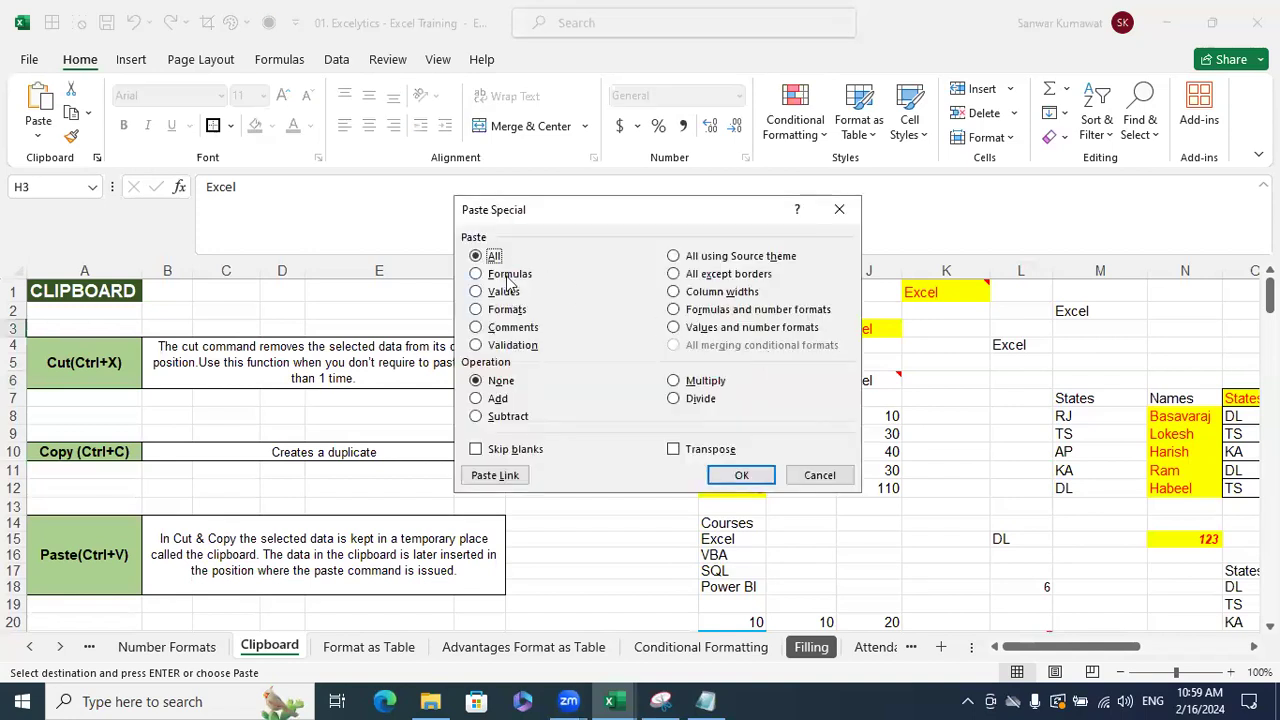
pyautogui.click(505, 329)
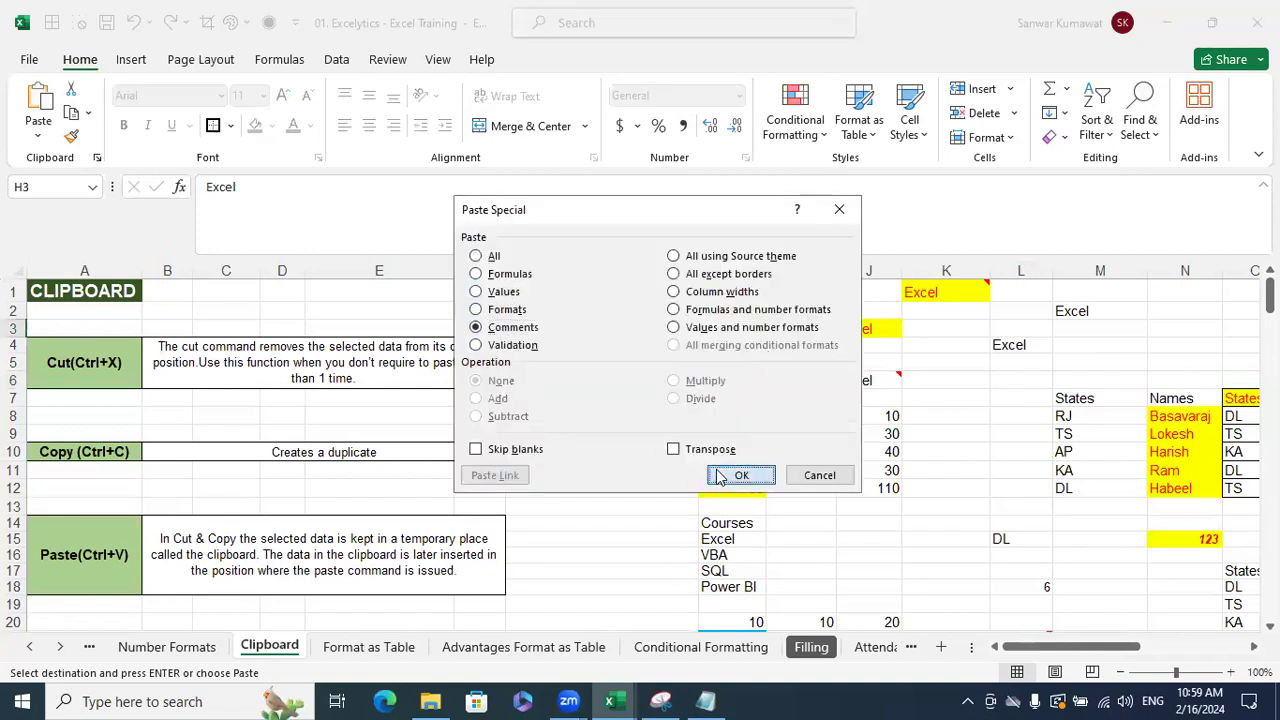
pyautogui.click(741, 475)
pyautogui.click(988, 450)
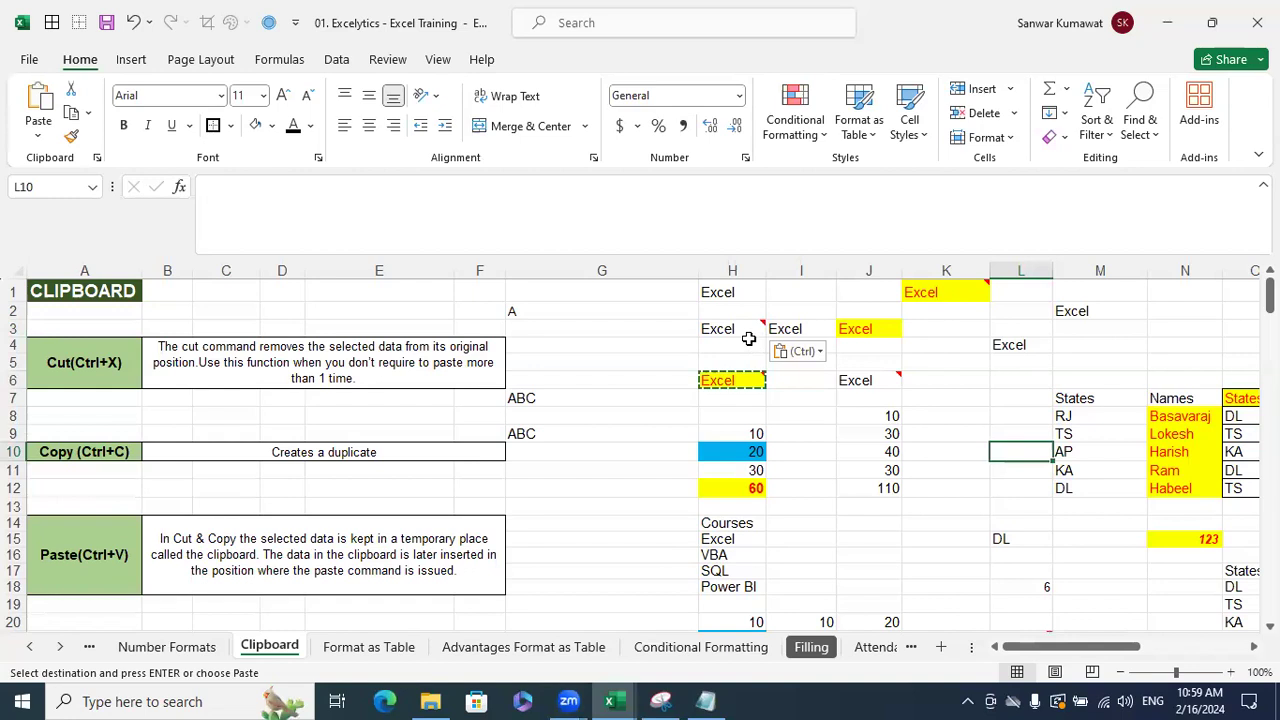
pyautogui.press('Escape')
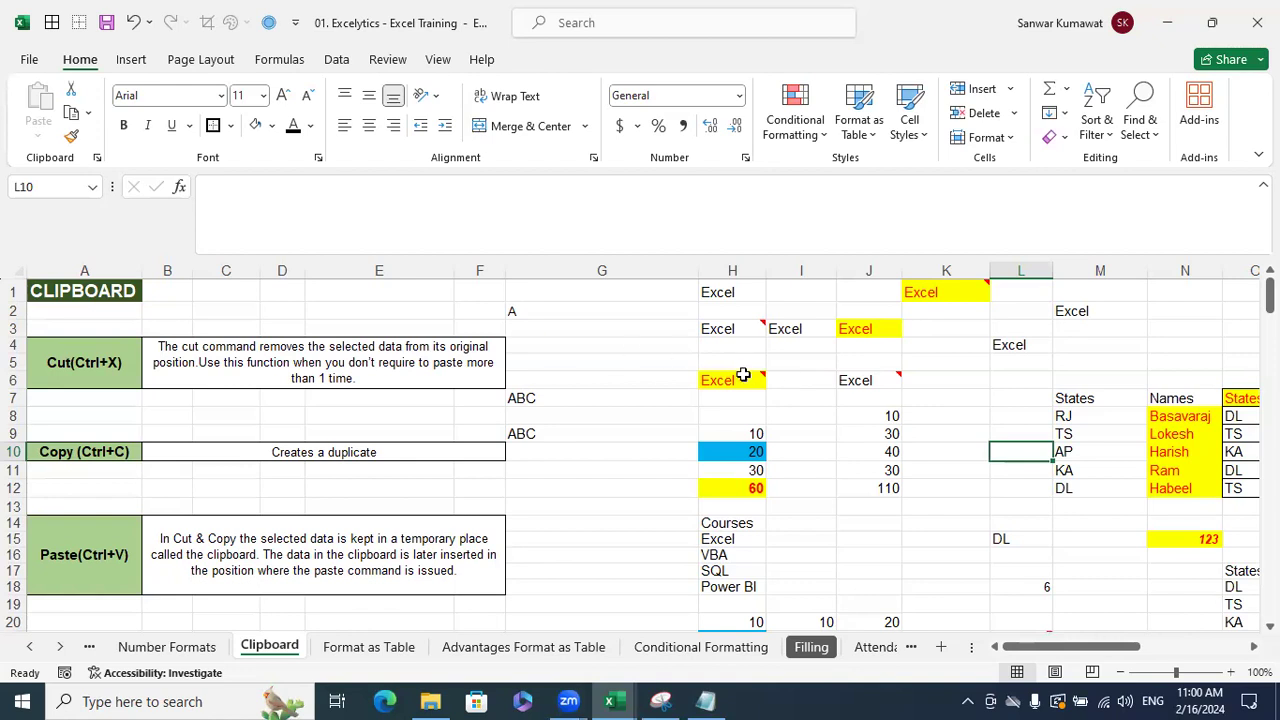
pyautogui.moveTo(748, 377)
pyautogui.moveTo(750, 335)
# - Inspect H12's SUM formula and delete the 110 total from J12
pyautogui.click(755, 434)
pyautogui.moveTo(752, 458); pyautogui.dragTo(753, 484)
pyautogui.click(753, 486)
pyautogui.press('F2')
pyautogui.press('Escape')
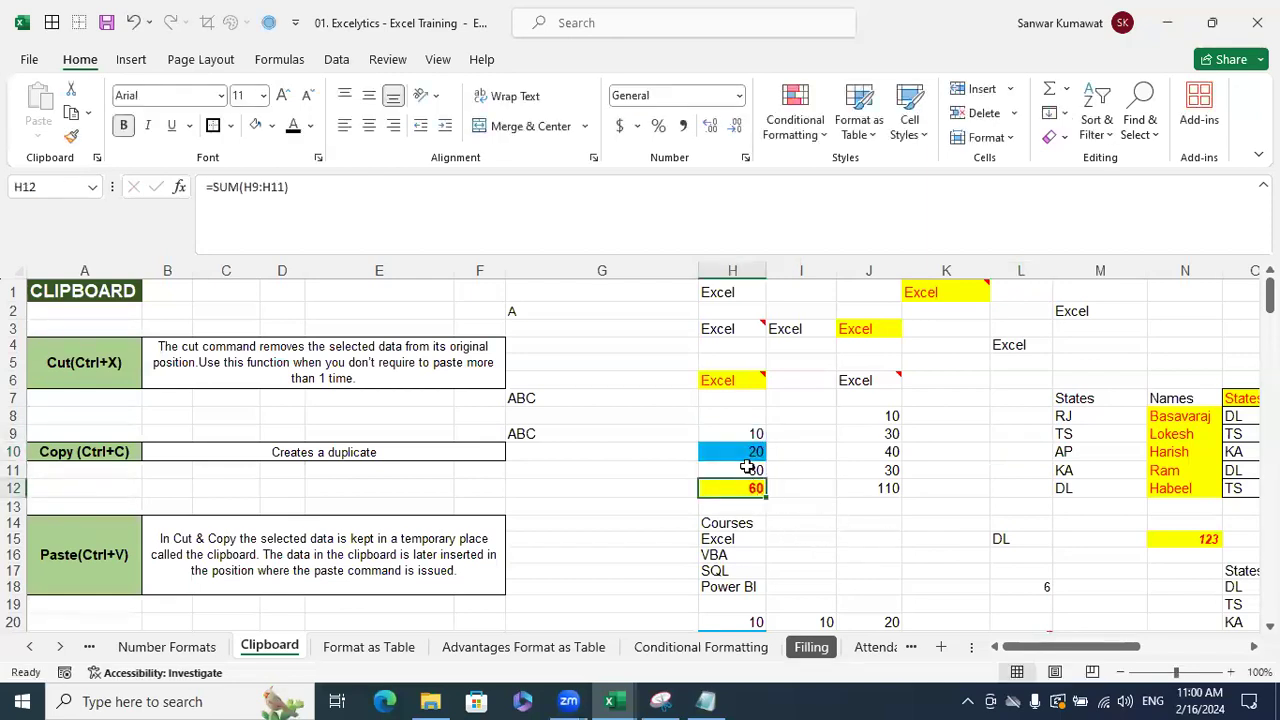
pyautogui.click(872, 505)
pyautogui.moveTo(874, 498); pyautogui.dragTo(874, 489)
pyautogui.press('Delete')
# - Copy the H12 total, try a normal paste into J12, then remove it
pyautogui.click(733, 488)
pyautogui.hotkey('ctrl', 'c')
pyautogui.press('Right')
pyautogui.press('Right')
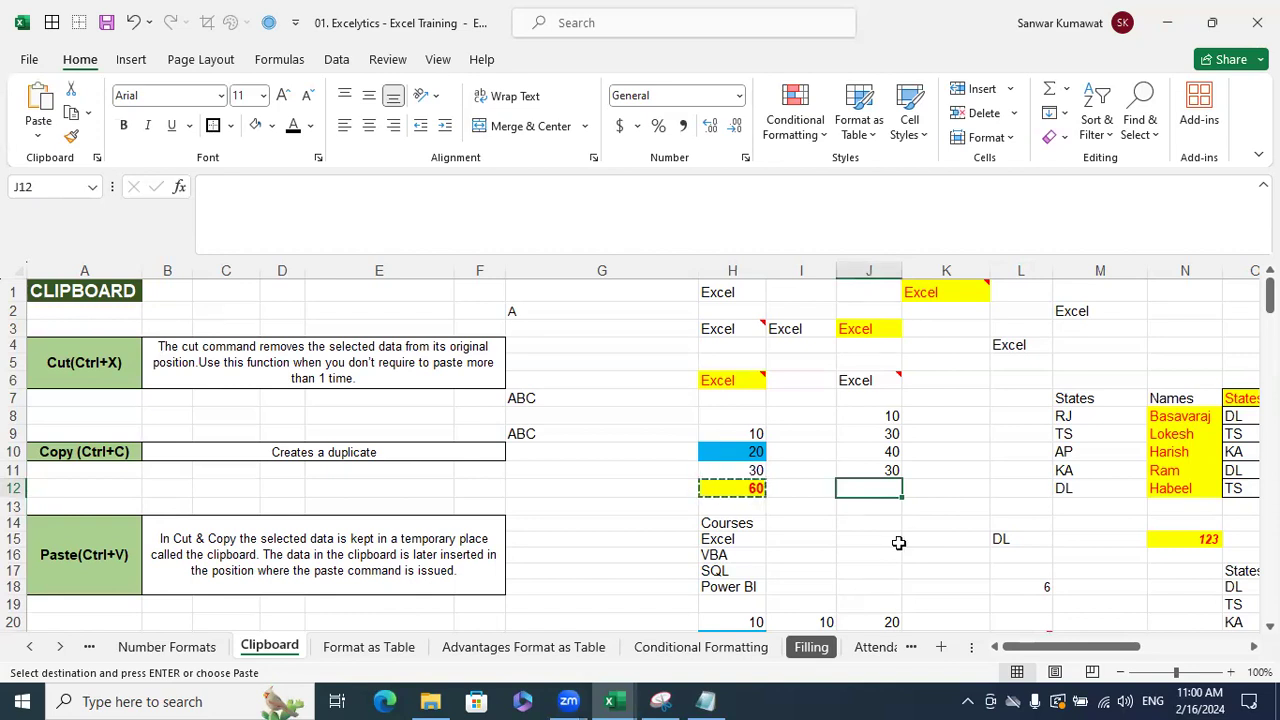
pyautogui.press('Escape')
pyautogui.press('Left')
pyautogui.press('Left')
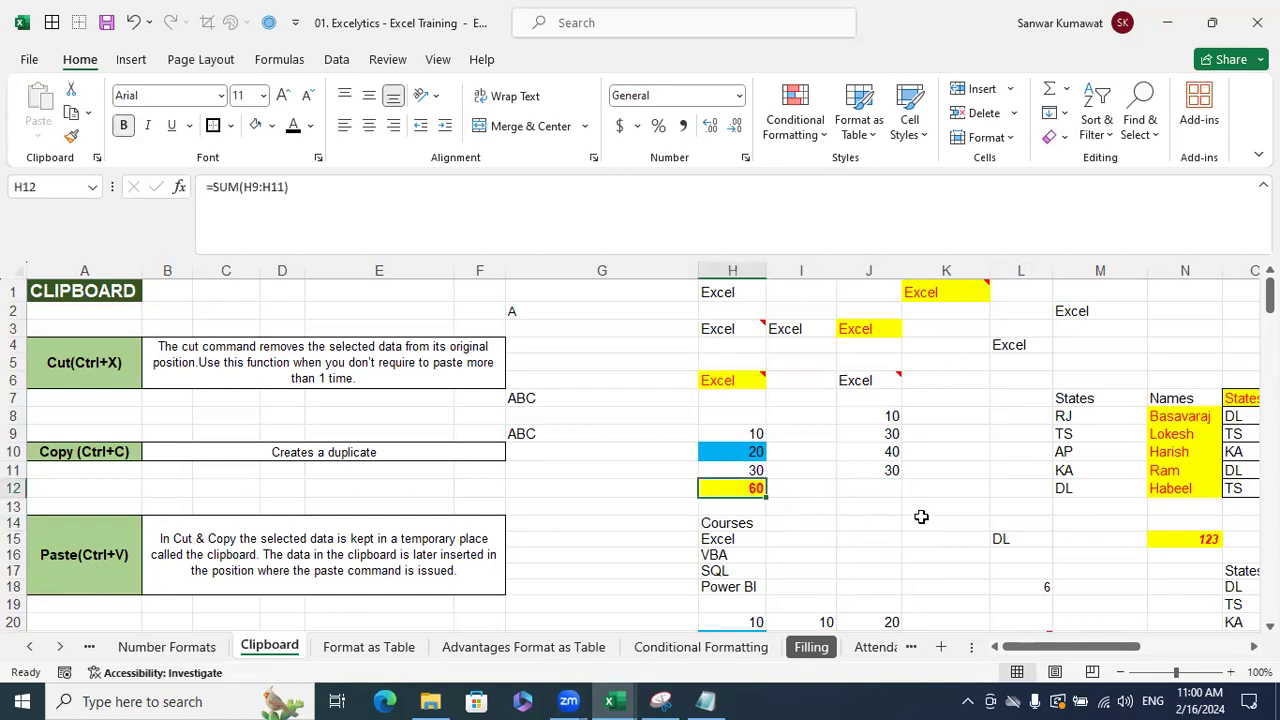
pyautogui.hotkey('ctrl', 'c')
pyautogui.press('Right')
pyautogui.press('Right')
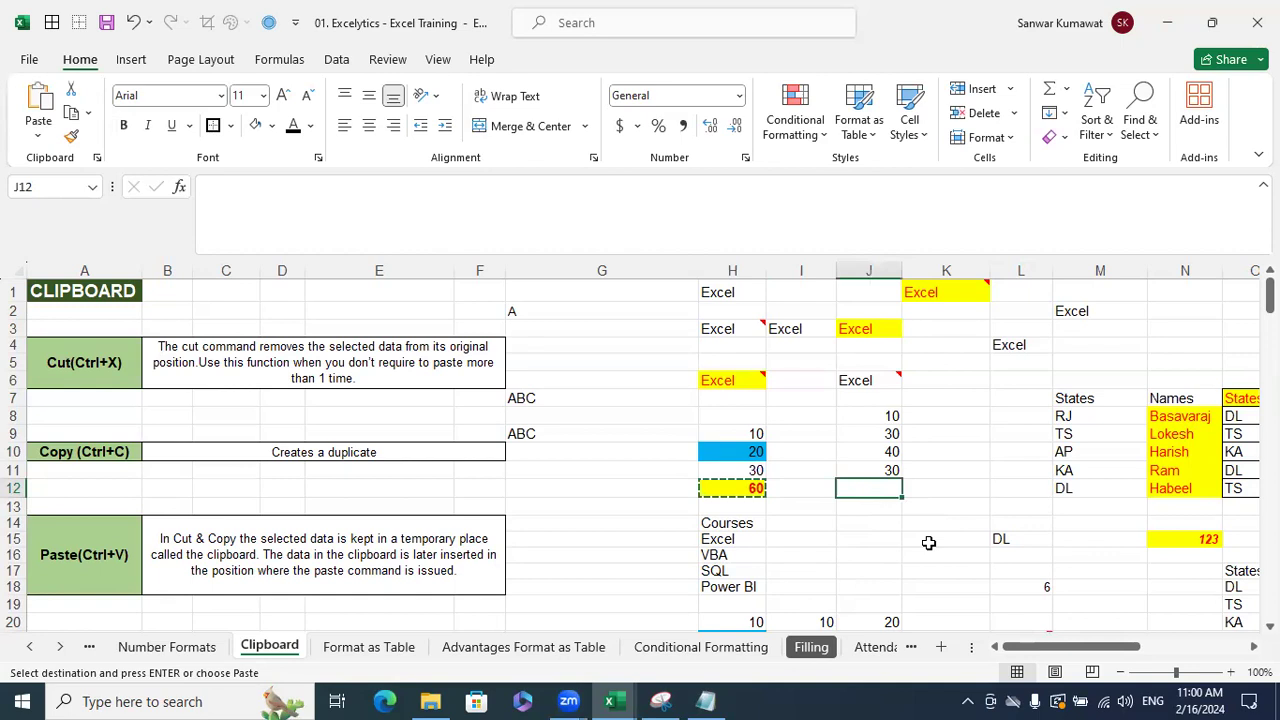
pyautogui.hotkey('ctrl', 'v')
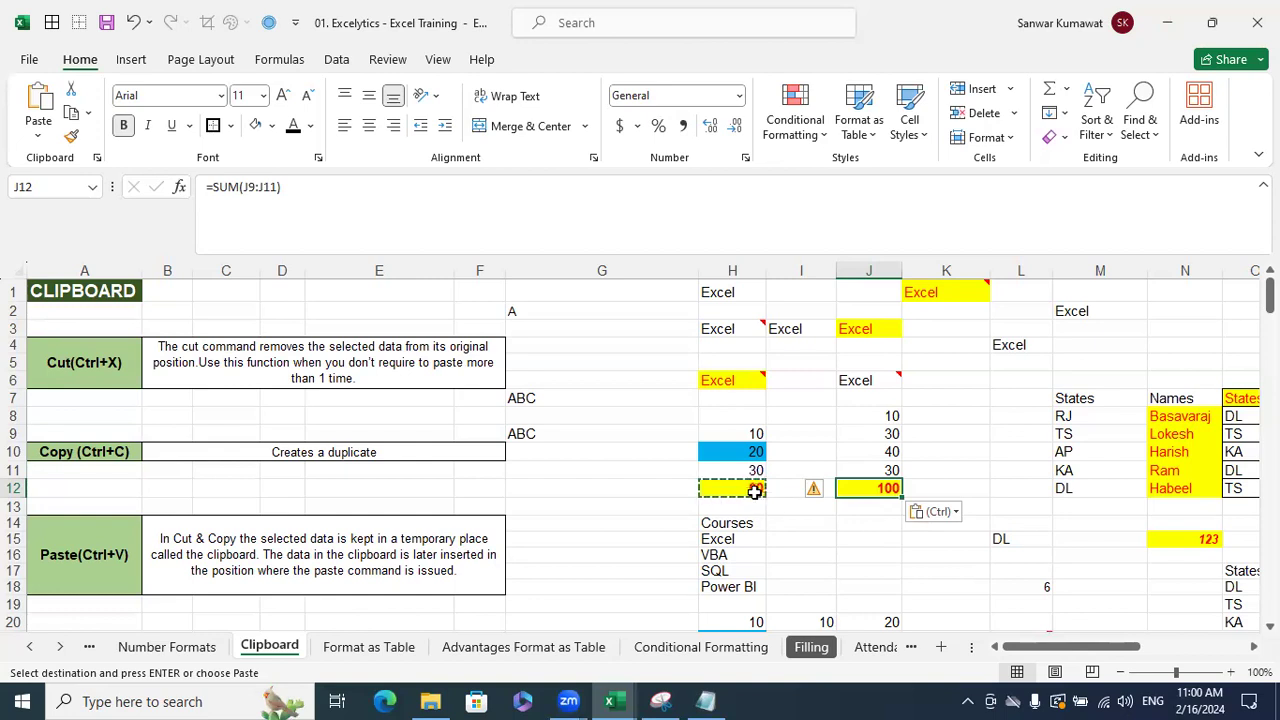
pyautogui.press('Escape')
pyautogui.press('Delete')
pyautogui.hotkey('ctrl', 'z')
pyautogui.hotkey('ctrl', 'z')
# - Paste H12 into J12 as formulas only, giving =SUM(J9:J11) = 100 without formatting
pyautogui.click(912, 522)
pyautogui.click(771, 487)
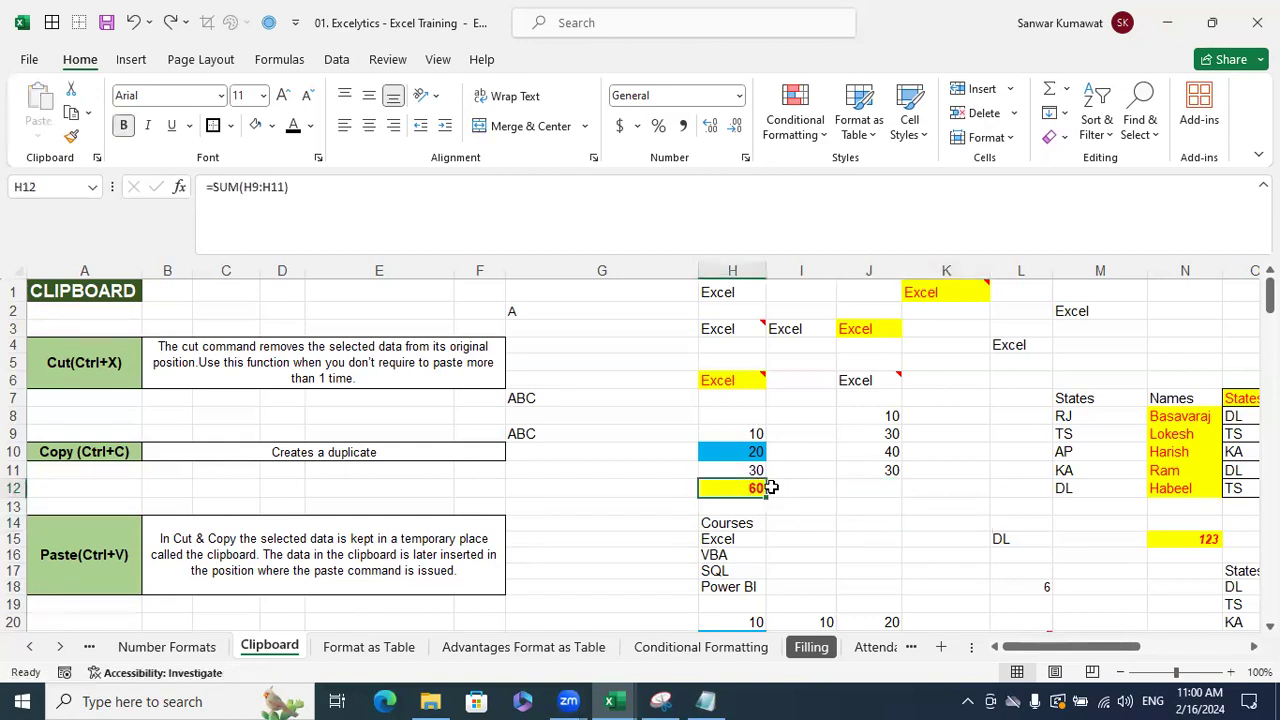
pyautogui.hotkey('ctrl', 'c')
pyautogui.click(861, 485)
pyautogui.hotkey('ctrl', 'alt', 'v')
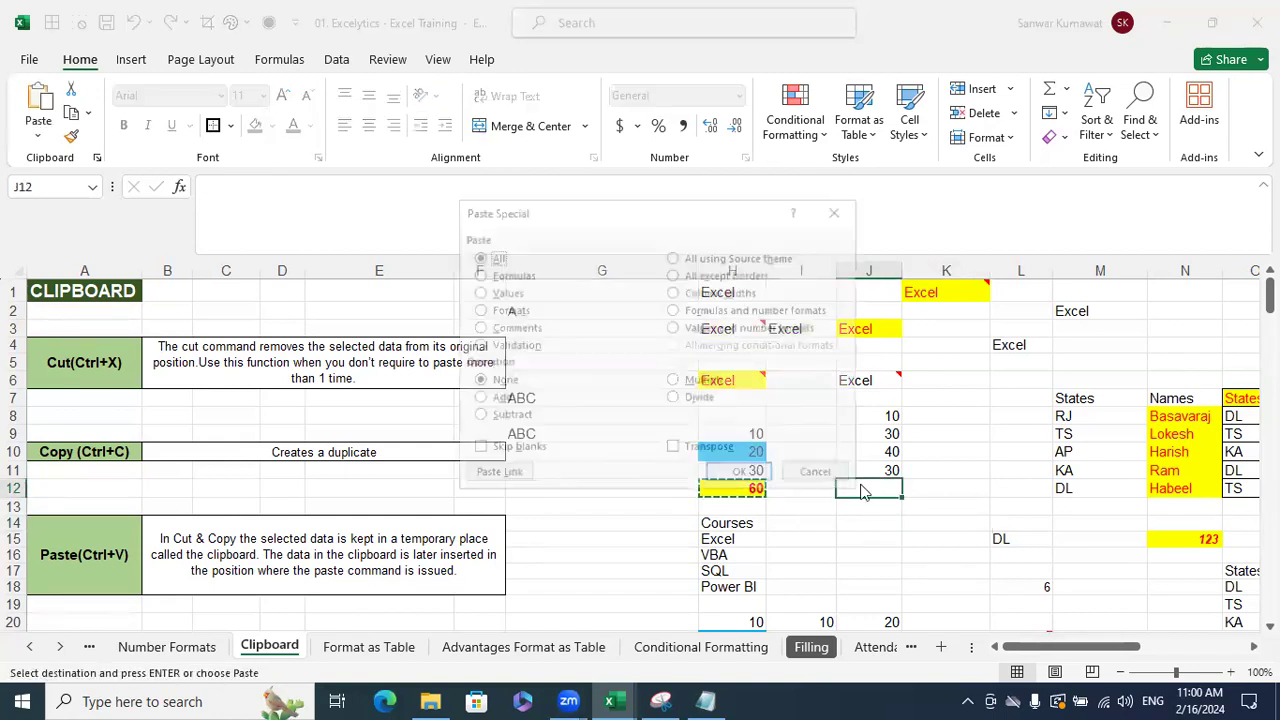
pyautogui.click(528, 281)
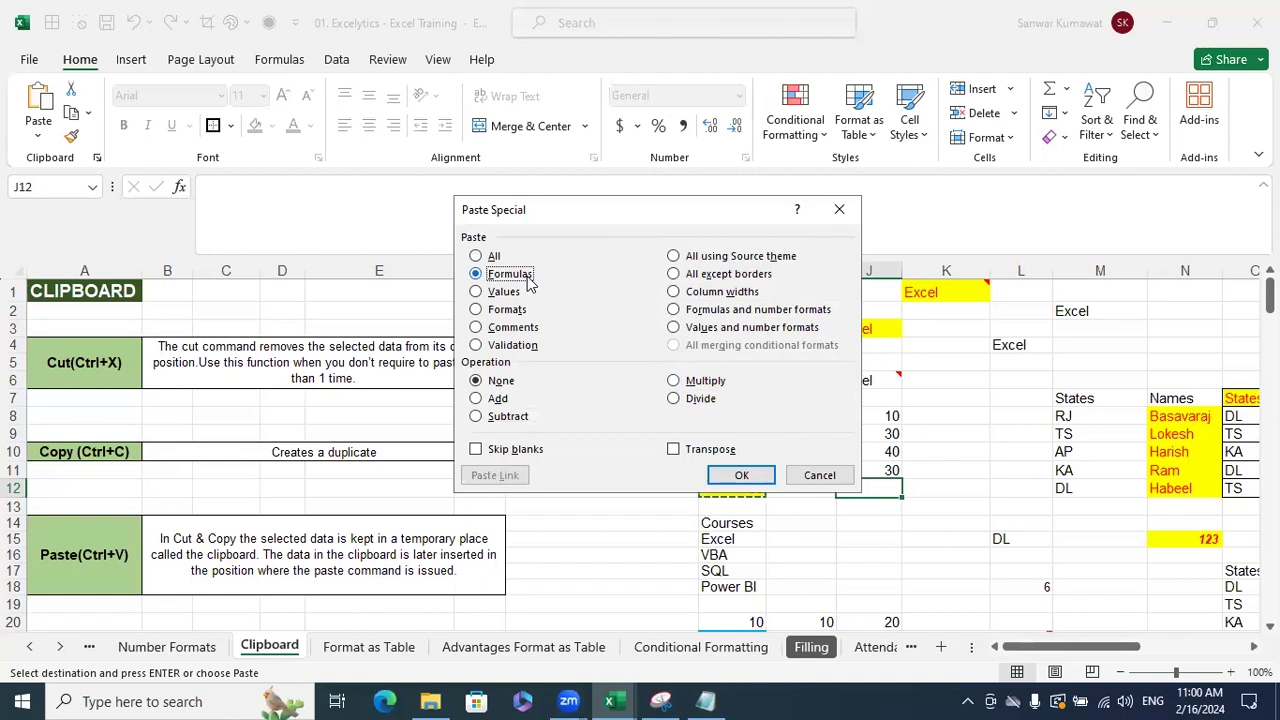
pyautogui.click(760, 475)
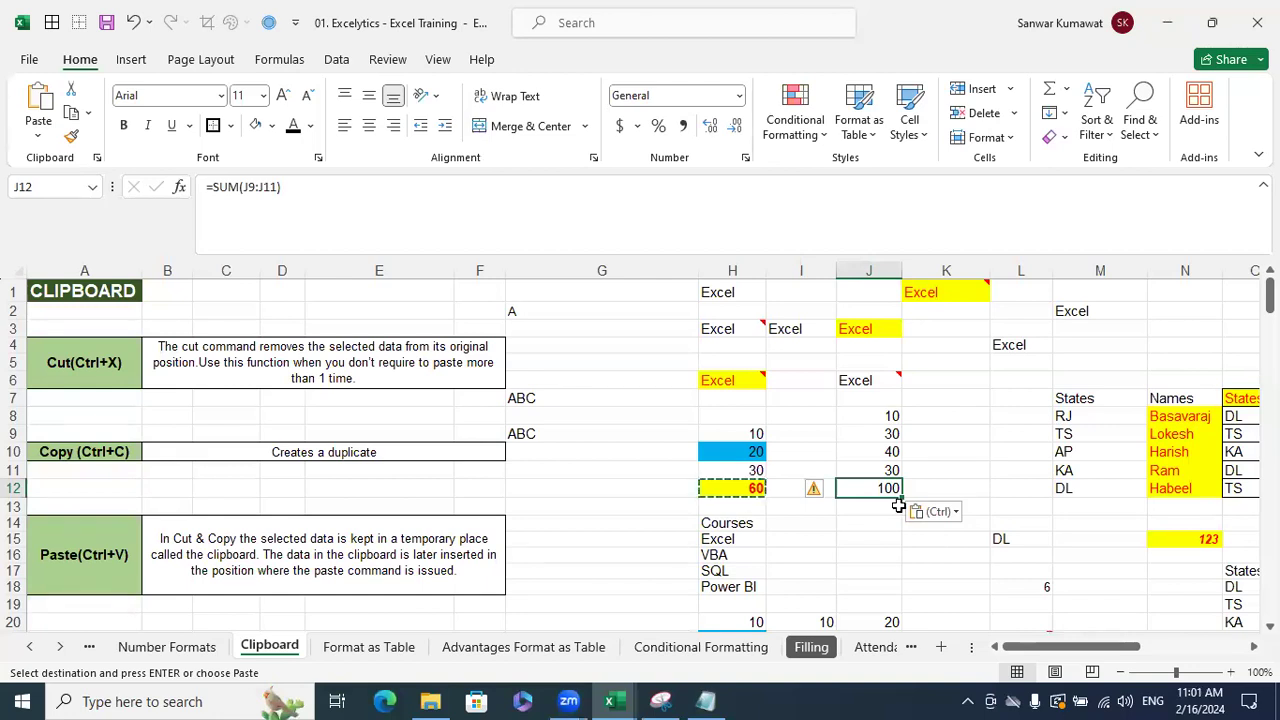
pyautogui.hotkey('ctrl', 'alt', 'v')
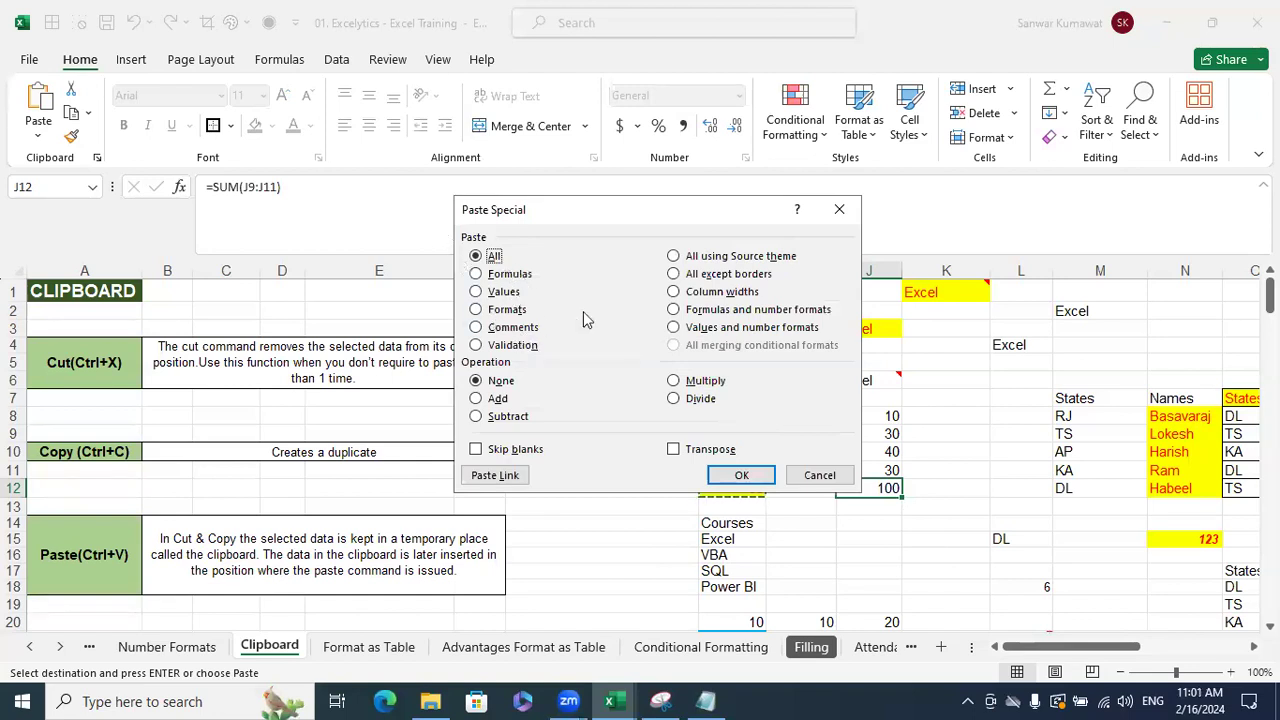
pyautogui.click(832, 475)
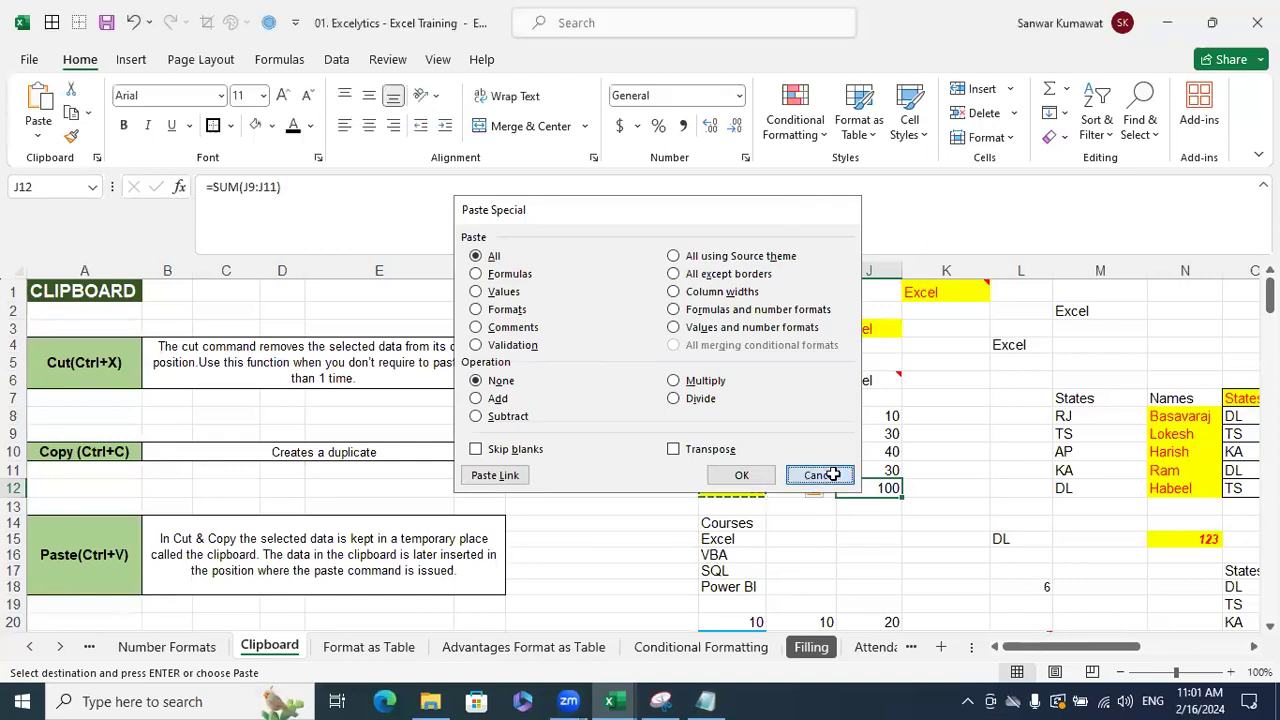
pyautogui.click(832, 475)
# - Enter the list values MI, RR and GT in G27:G29
pyautogui.scroll(-5, 685, 521)
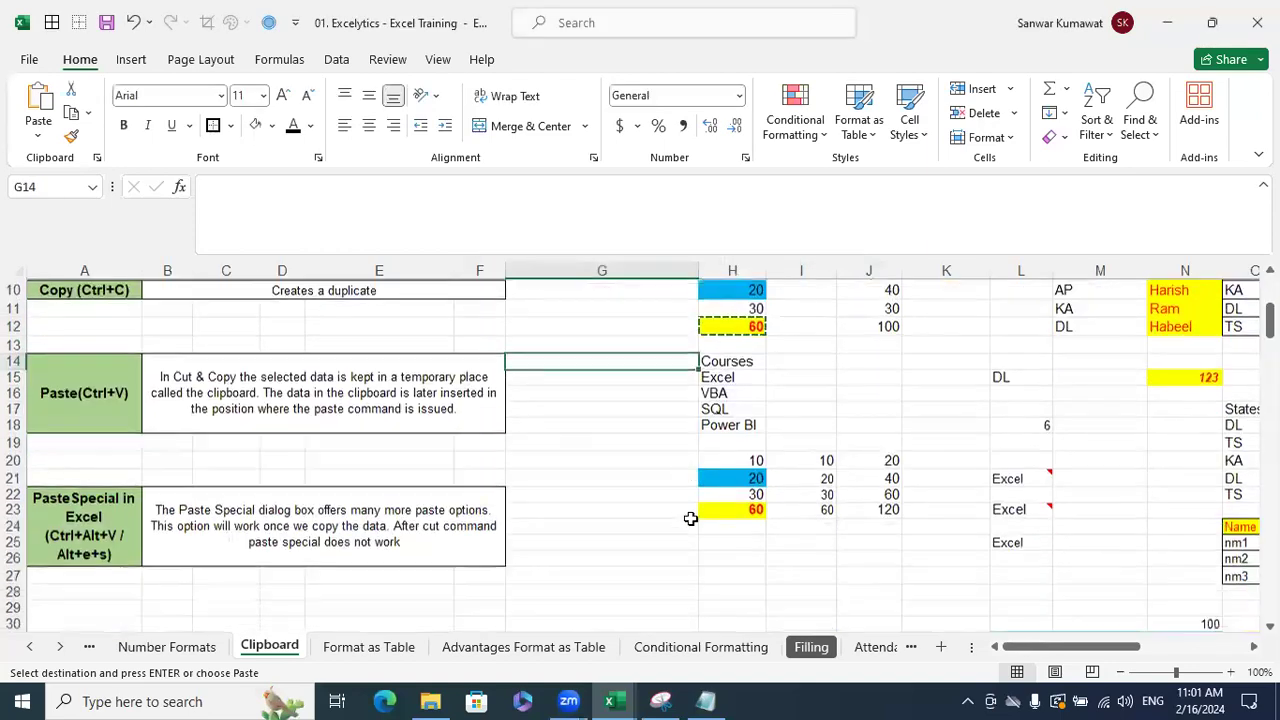
pyautogui.click(688, 470)
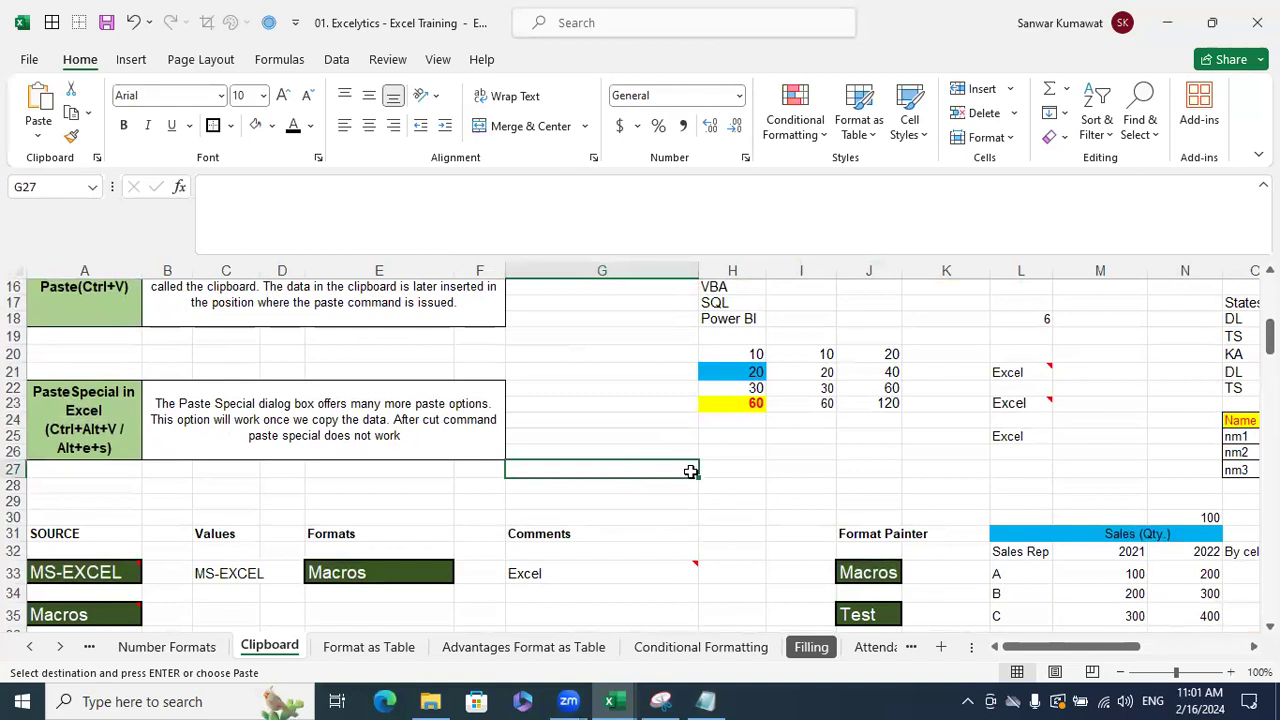
pyautogui.write('MI')
pyautogui.press('Return')
pyautogui.write('RR')
pyautogui.press('Return')
pyautogui.write('GT')
pyautogui.press('Return')
# - Give H27 a list validation sourced from G27:G29 and check its MI, RR, GT dropdown
pyautogui.click(736, 470)
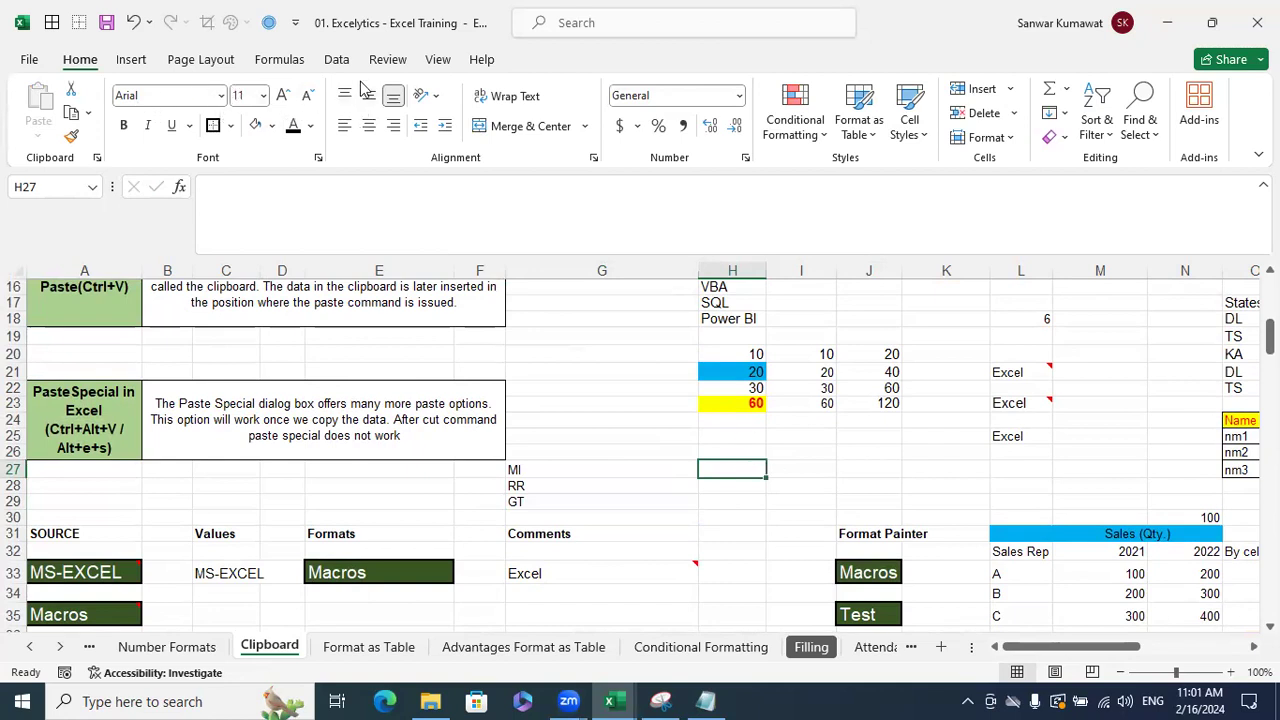
pyautogui.click(336, 59)
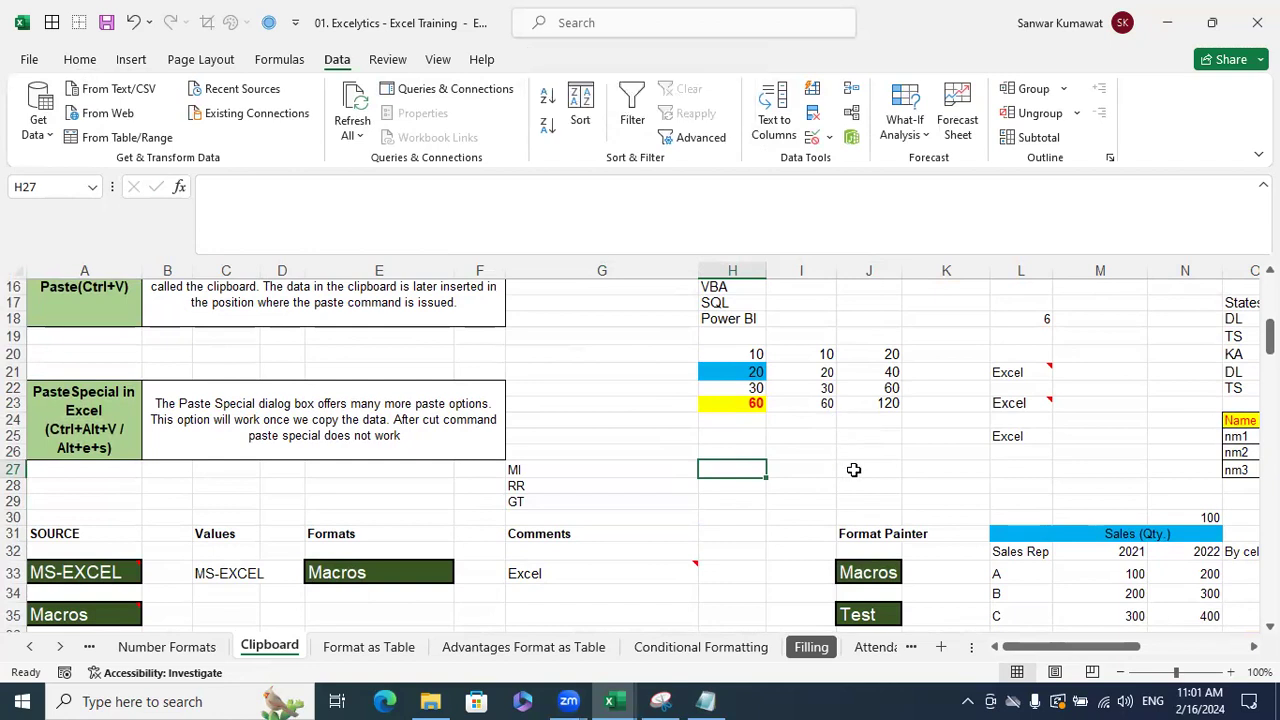
pyautogui.hotkey('alt', 'd')
pyautogui.press('l')
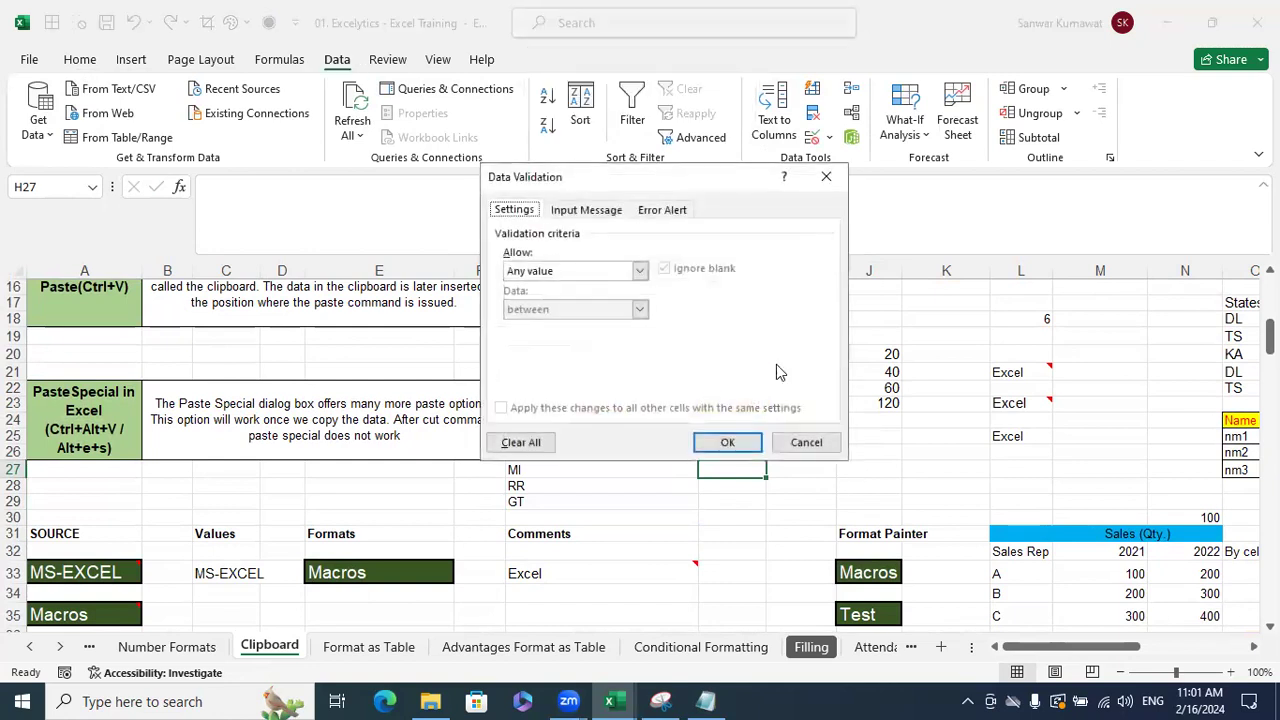
pyautogui.click(639, 271)
pyautogui.click(576, 335)
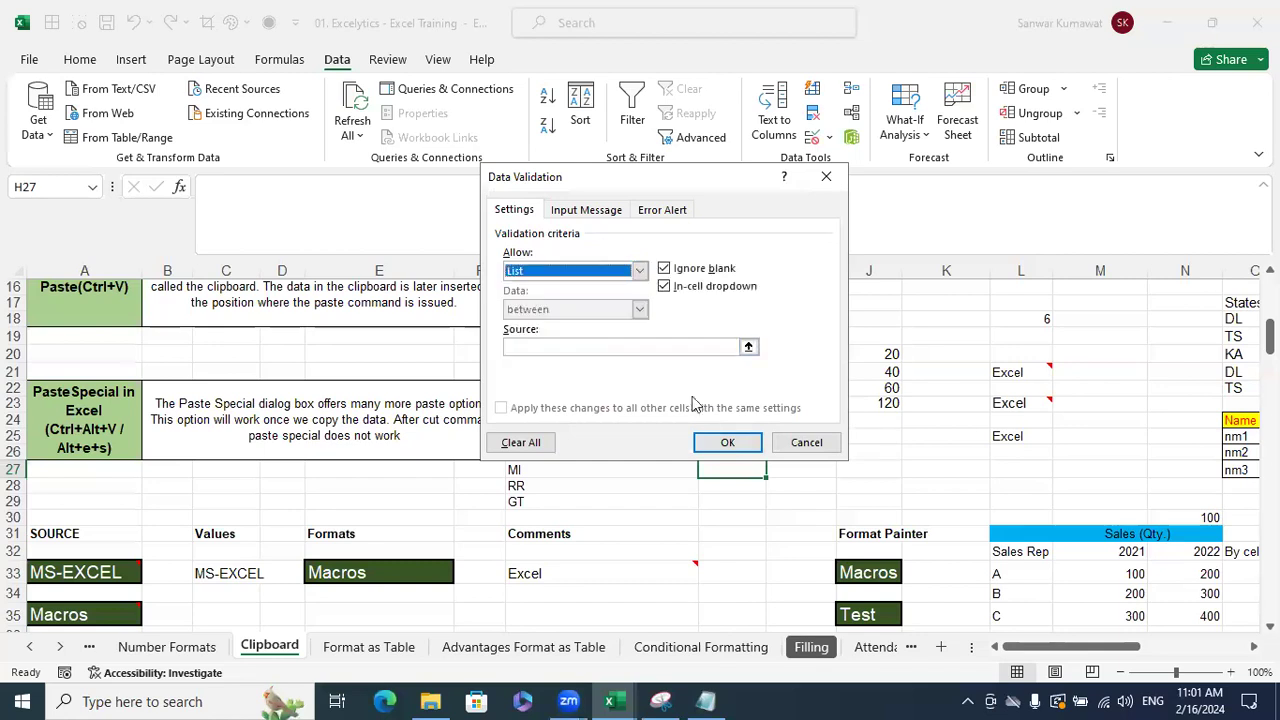
pyautogui.click(749, 346)
pyautogui.moveTo(572, 475); pyautogui.dragTo(565, 499)
pyautogui.click(836, 201)
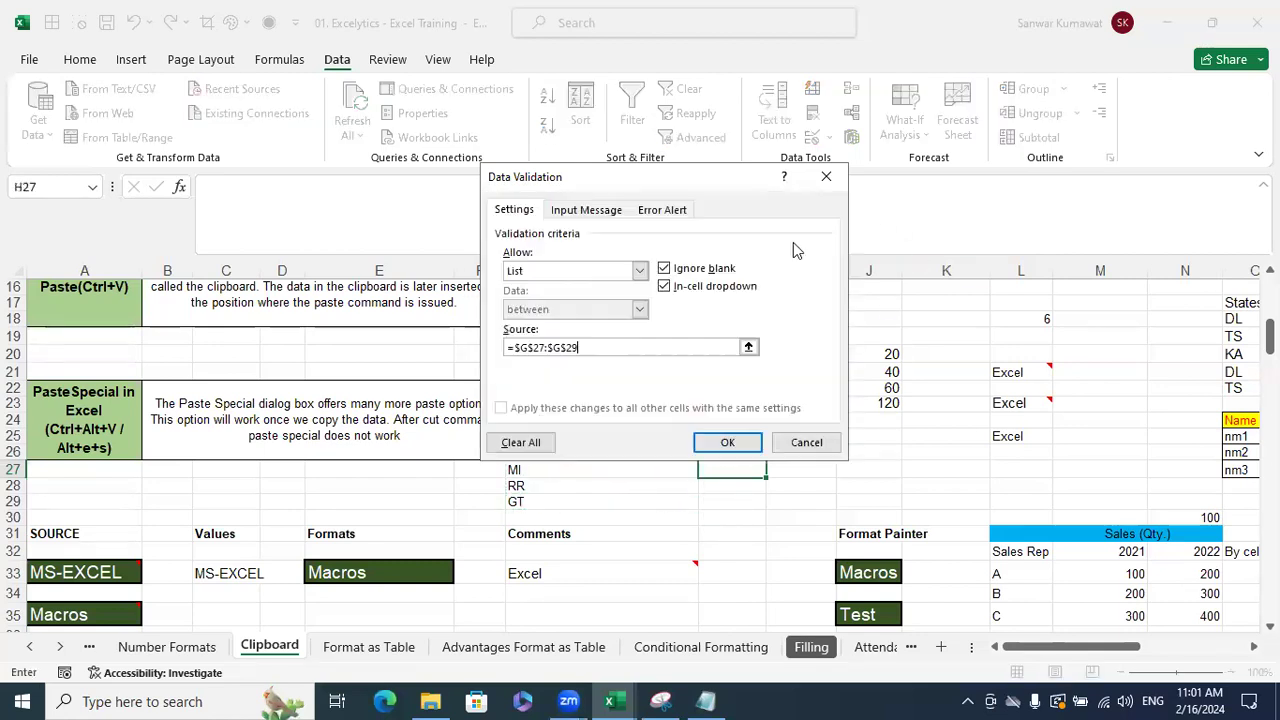
pyautogui.click(729, 440)
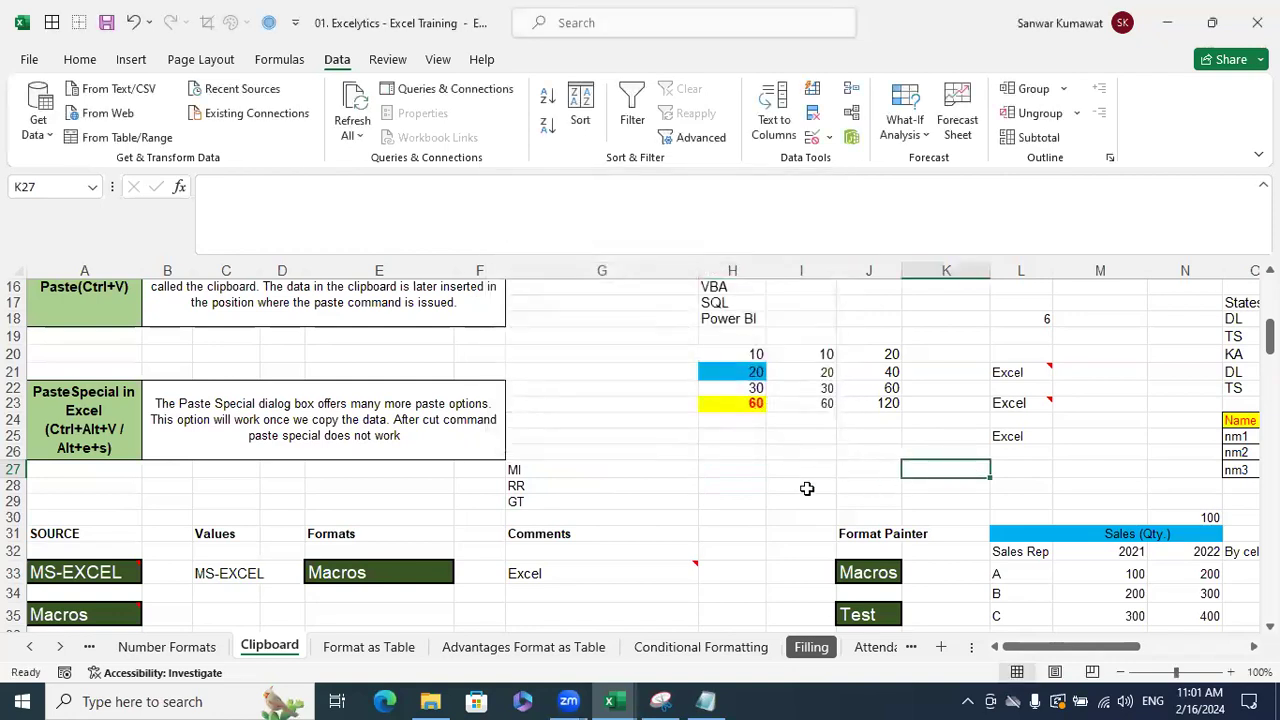
pyautogui.click(774, 469)
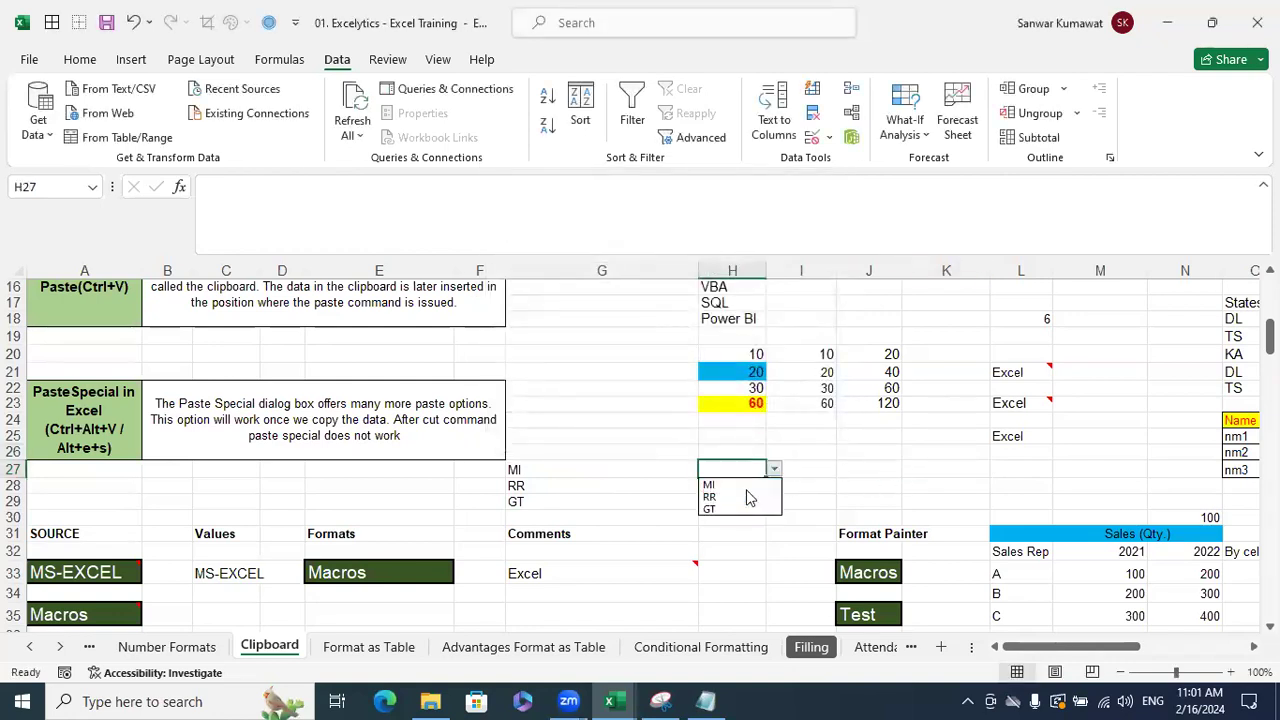
pyautogui.press('Escape')
# - Copy H27 and paste only its validation rule into J27
pyautogui.click(889, 469)
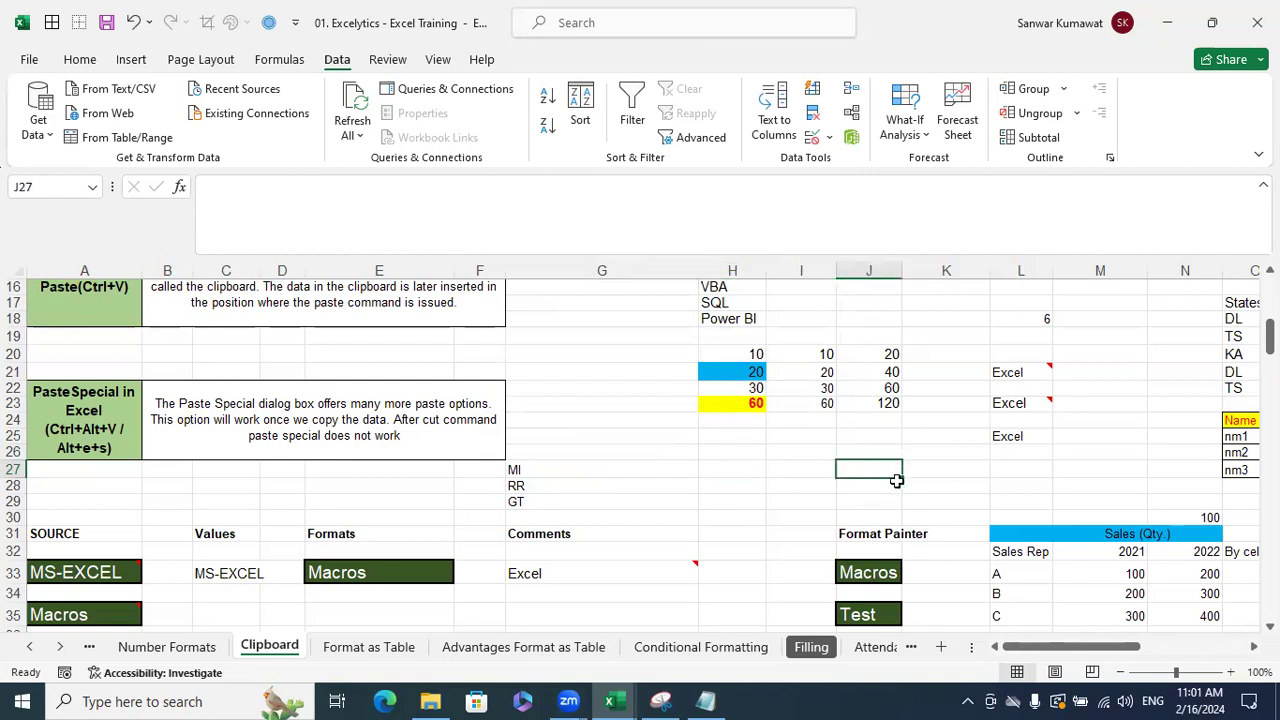
pyautogui.click(962, 468)
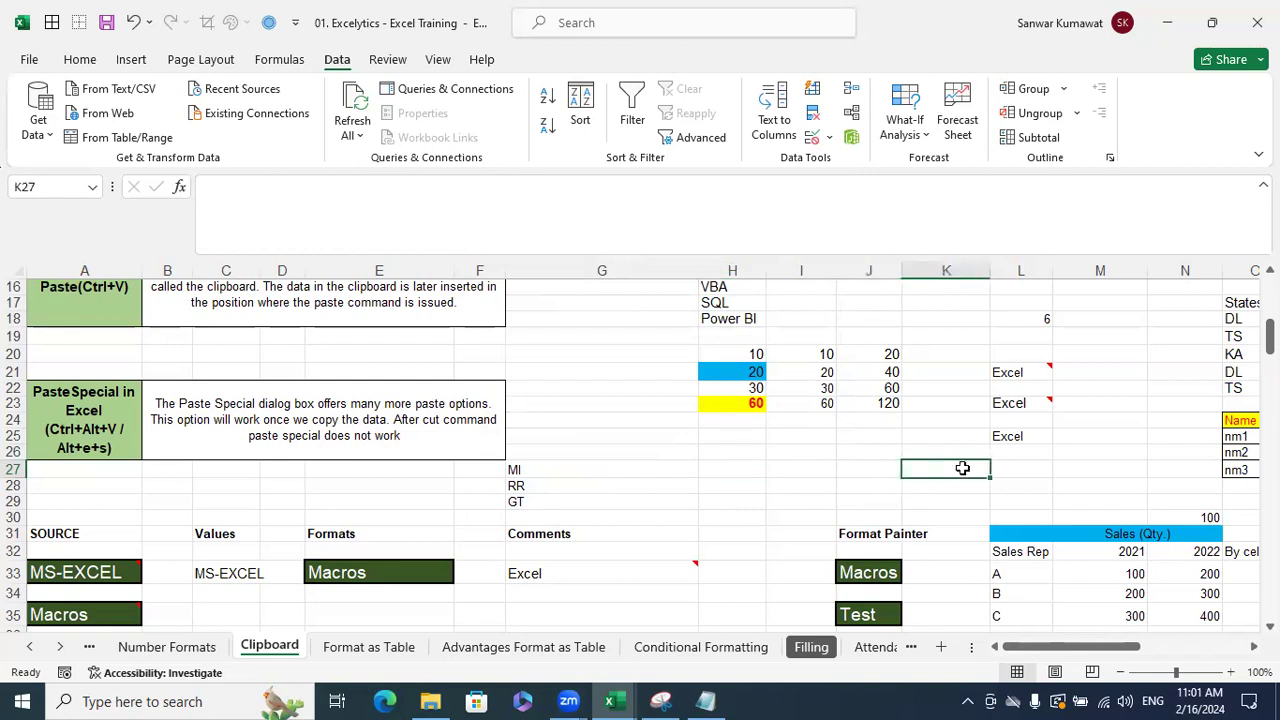
pyautogui.click(741, 468)
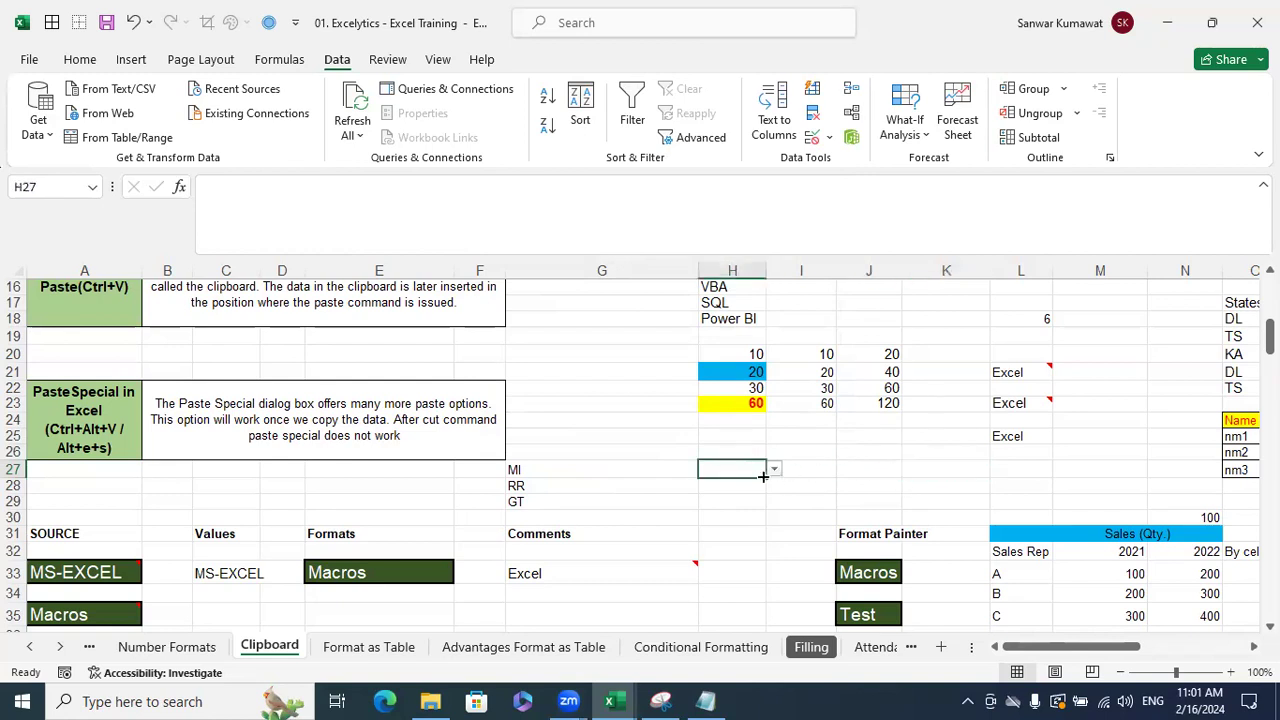
pyautogui.hotkey('ctrl', 'c')
pyautogui.click(880, 468)
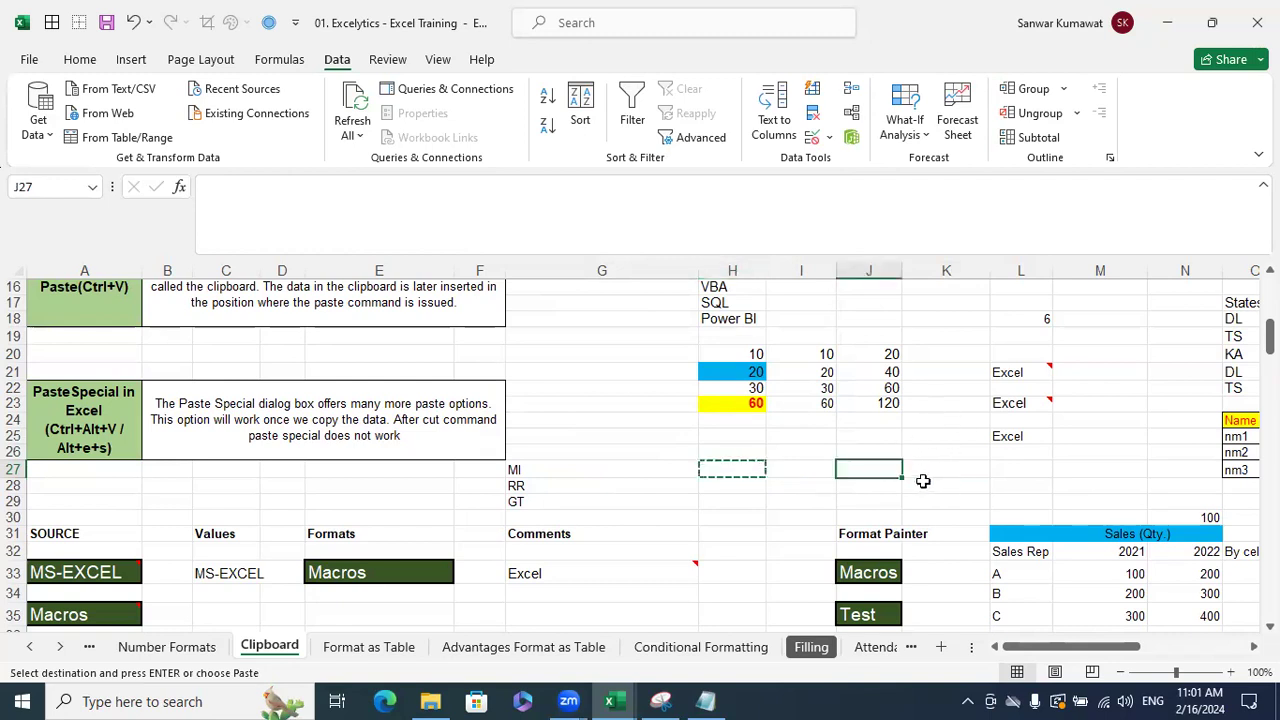
pyautogui.hotkey('ctrl', 'alt', 'v')
pyautogui.click(534, 348)
pyautogui.click(741, 475)
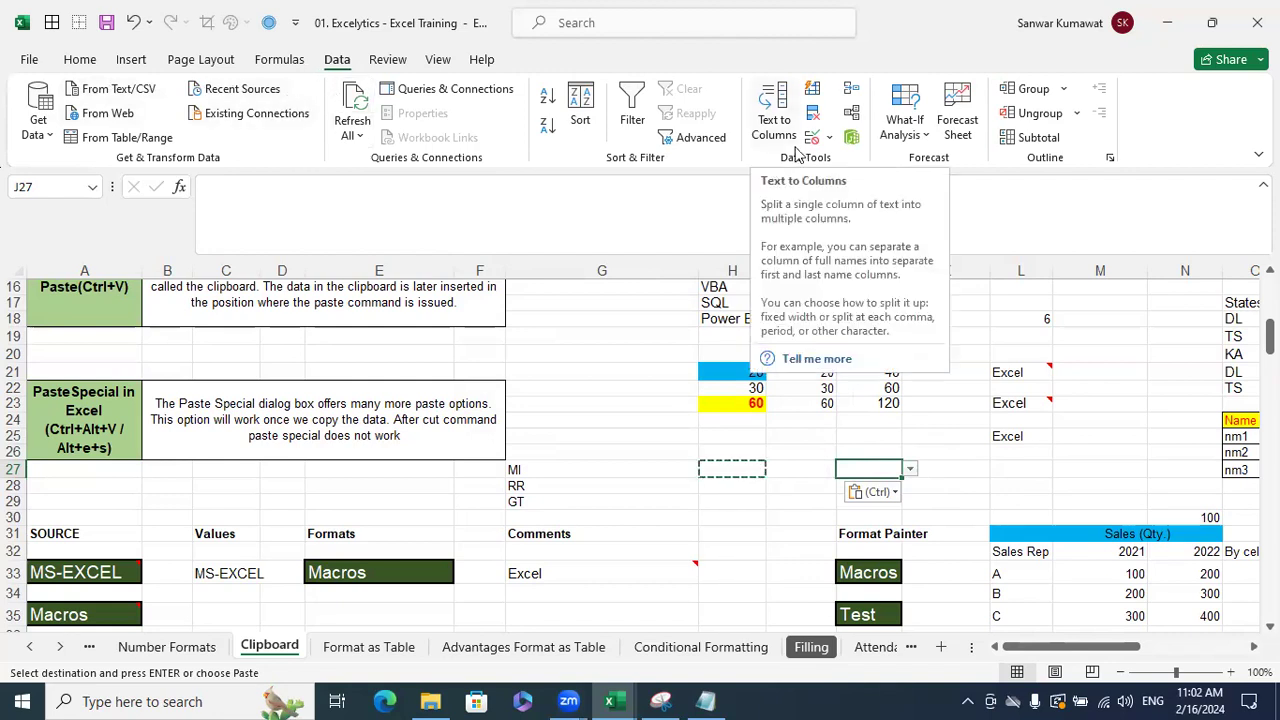
pyautogui.click(740, 468)
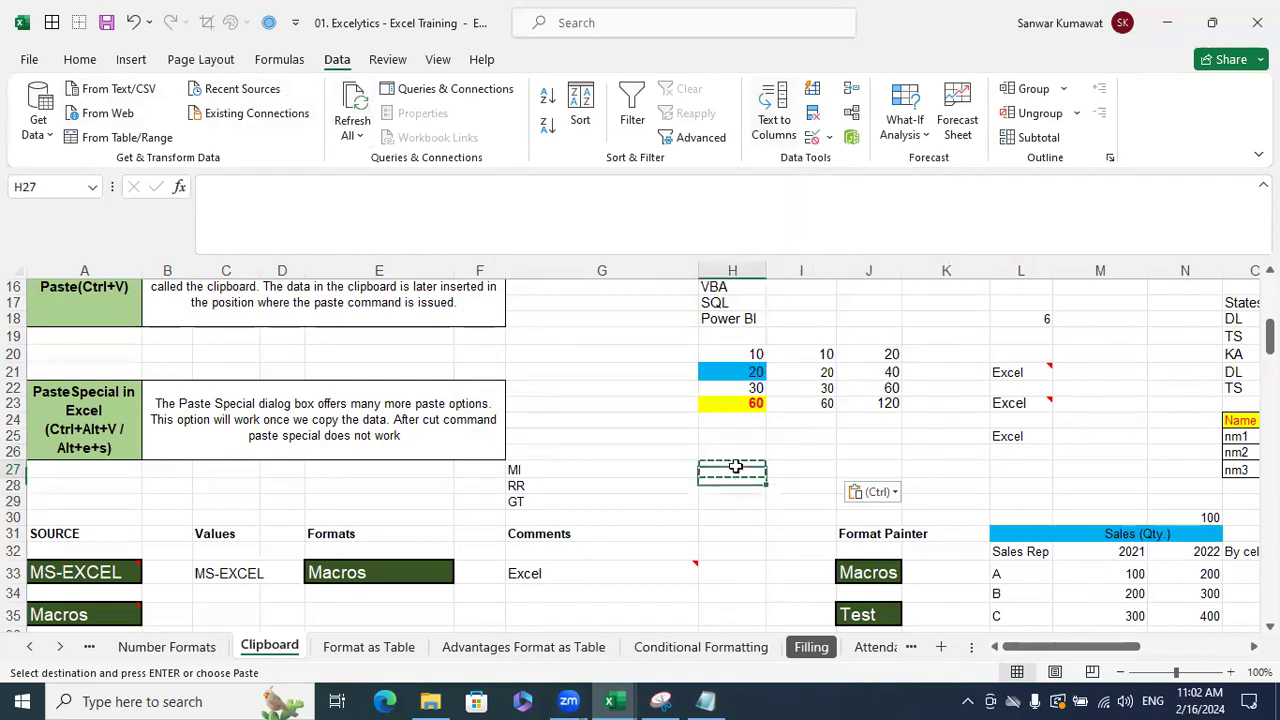
pyautogui.hotkey('ctrl', 'alt', 'v')
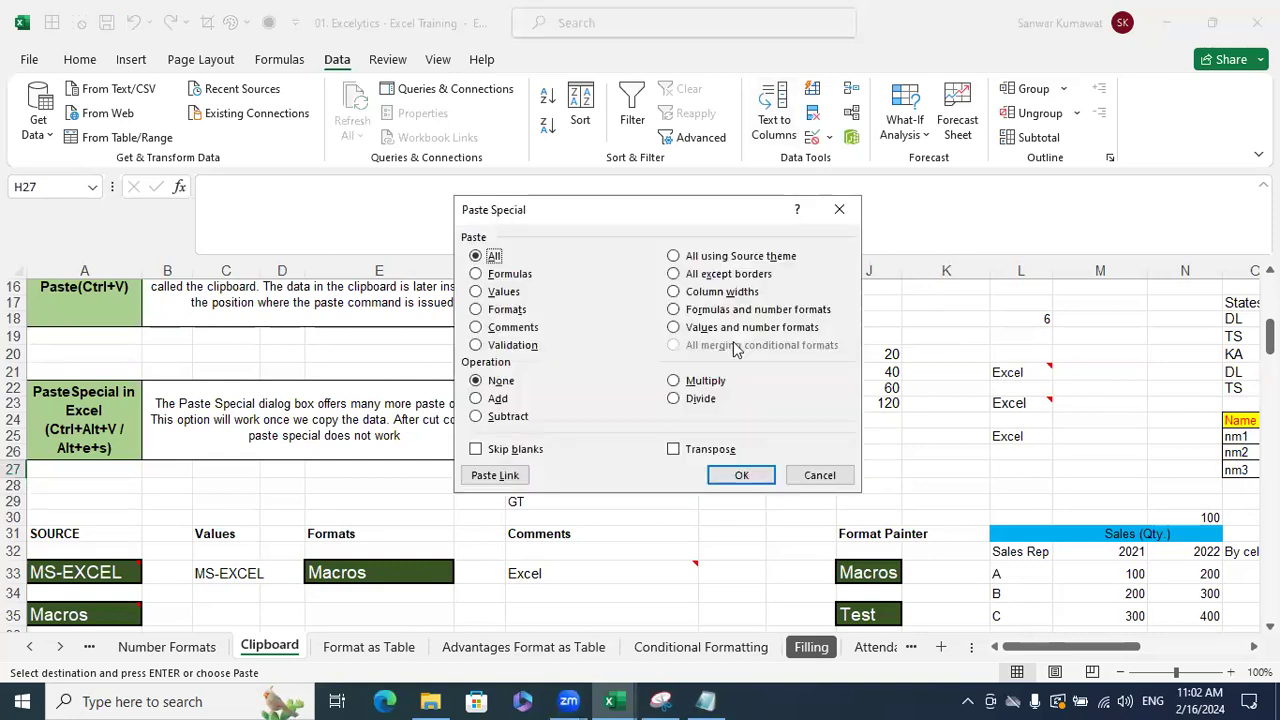
pyautogui.click(819, 475)
pyautogui.click(872, 455)
# - Paste the Name/Roll No. table into Z28 using the source theme, then undo that paste
pyautogui.press('Escape')
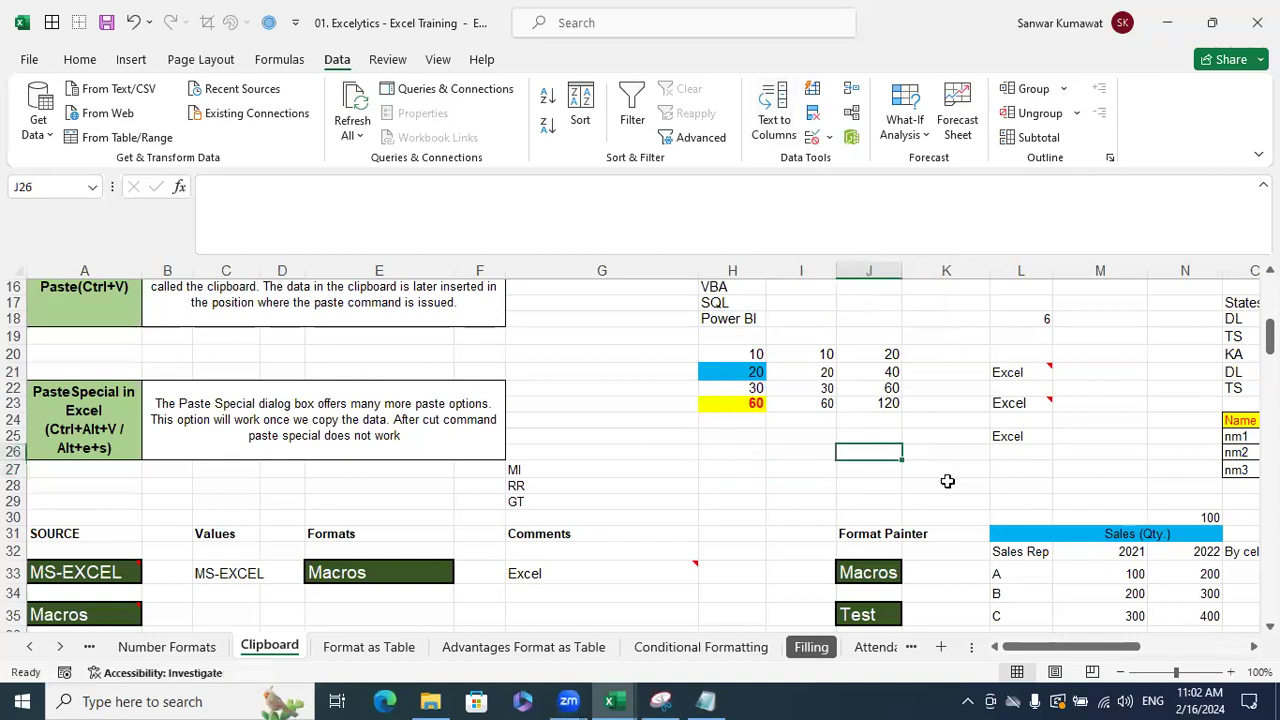
pyautogui.scroll(4, 835, 363)
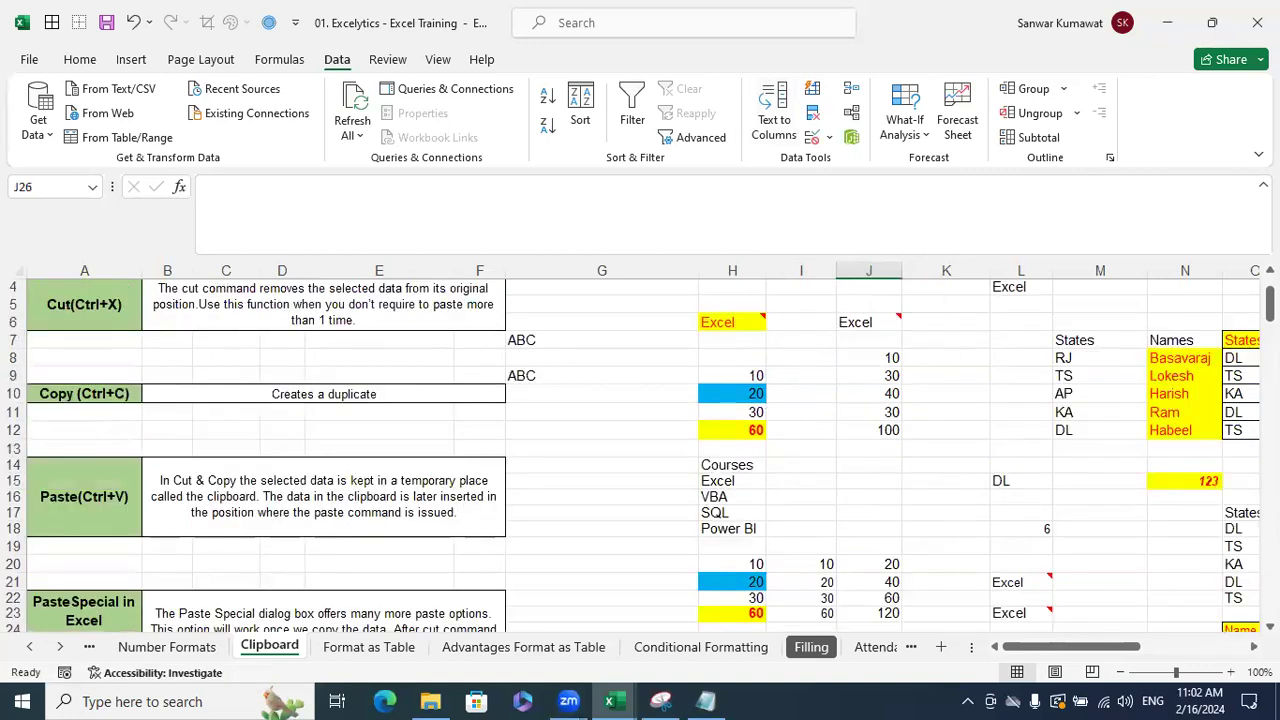
pyautogui.hscroll(6, 1084, 471)
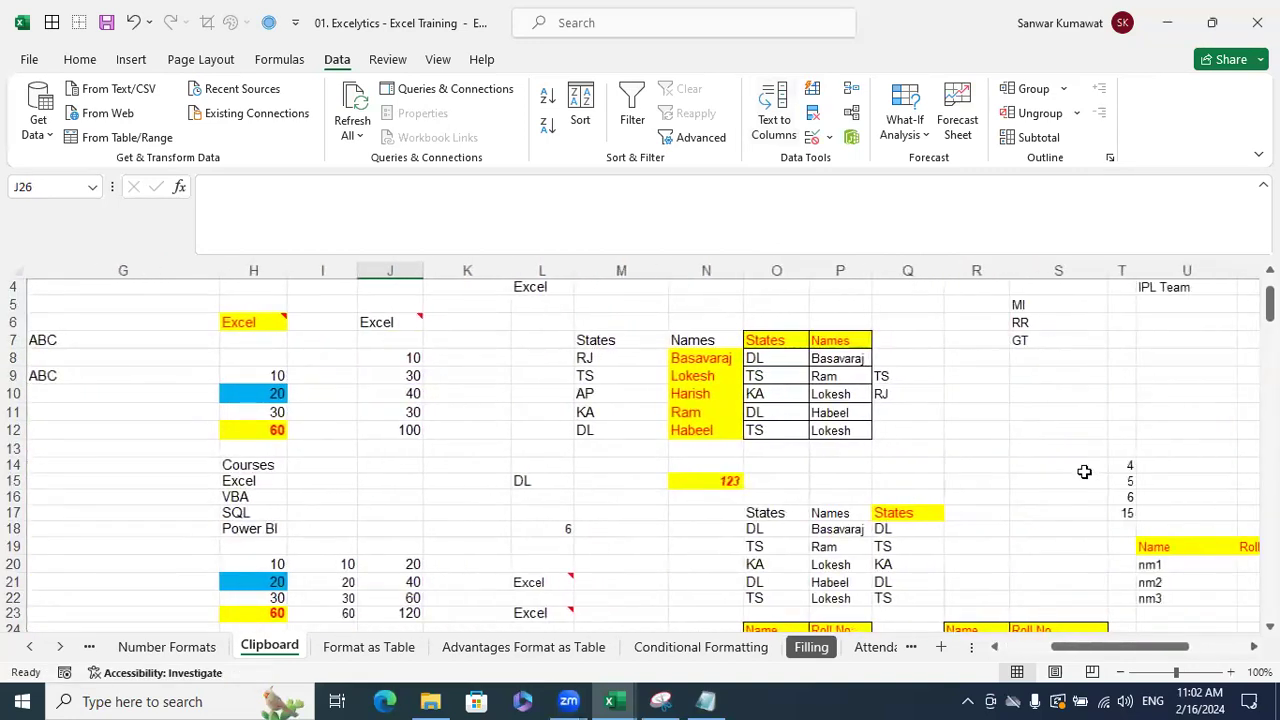
pyautogui.scroll(-3, 1073, 460)
pyautogui.moveTo(777, 468); pyautogui.dragTo(846, 530)
pyautogui.hotkey('ctrl', 'c')
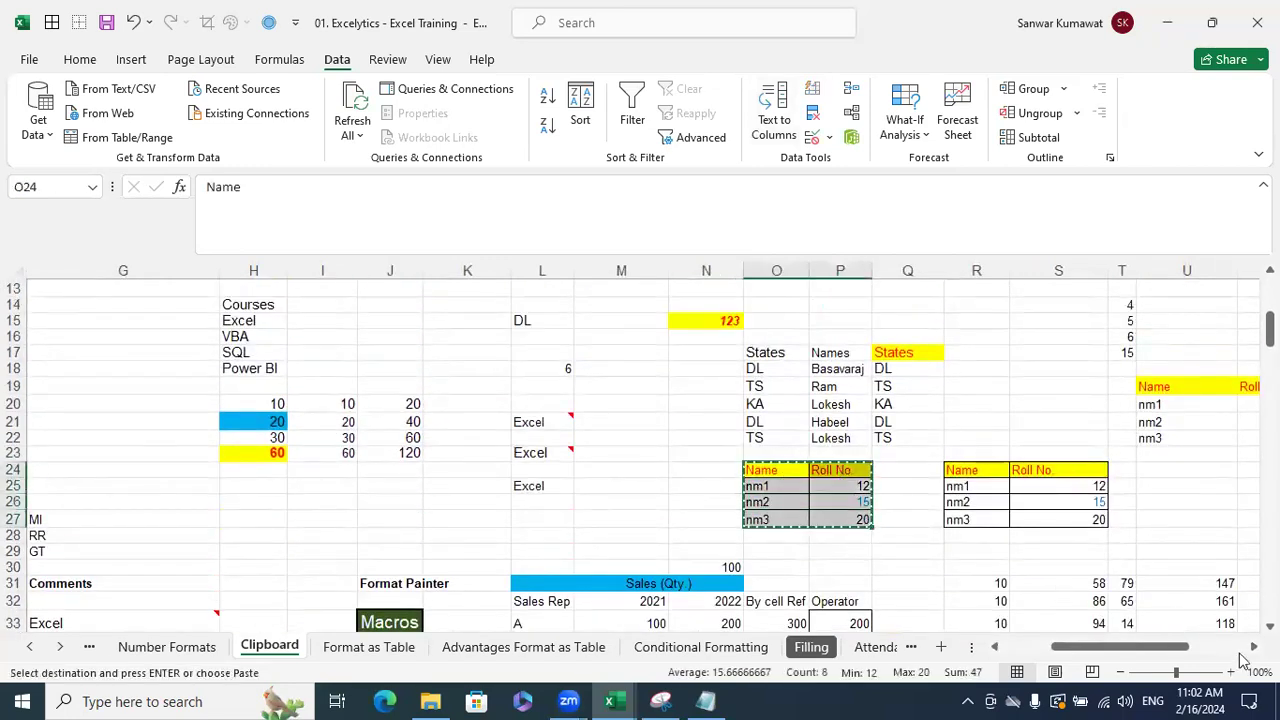
pyautogui.hscroll(4, 1120, 560)
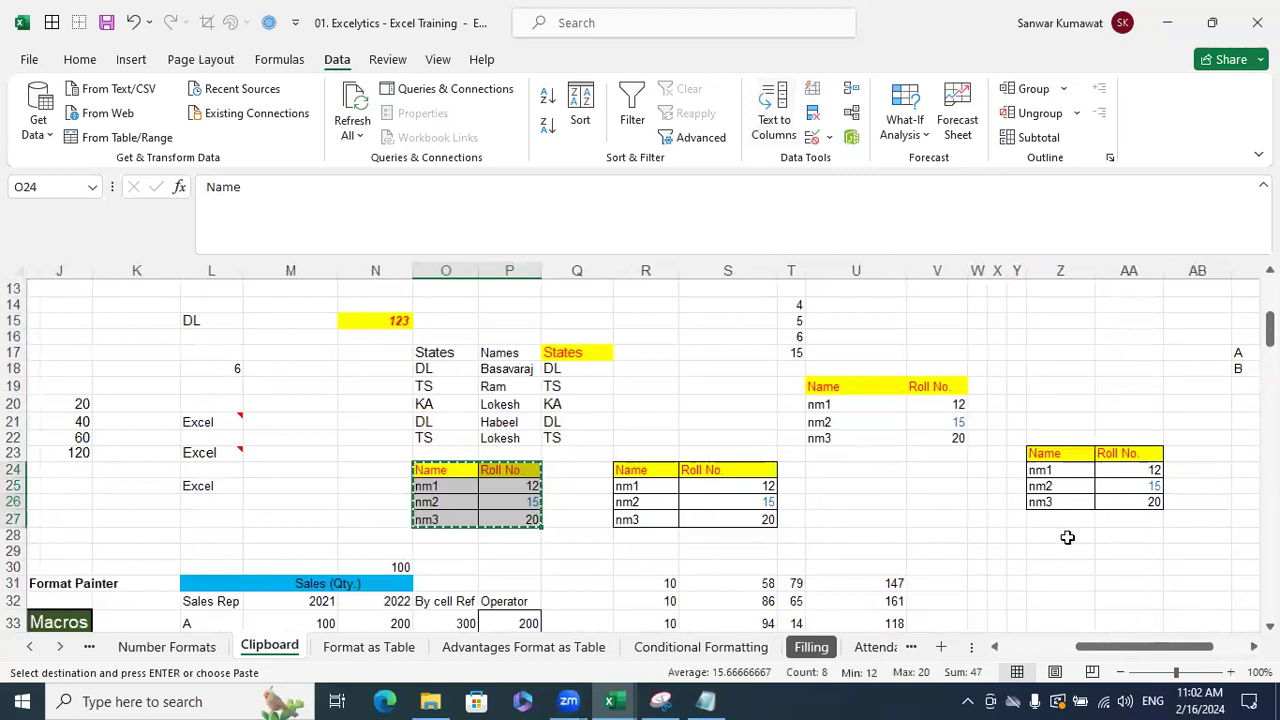
pyautogui.click(1067, 537)
pyautogui.hotkey('ctrl', 'alt', 'v')
pyautogui.click(710, 255)
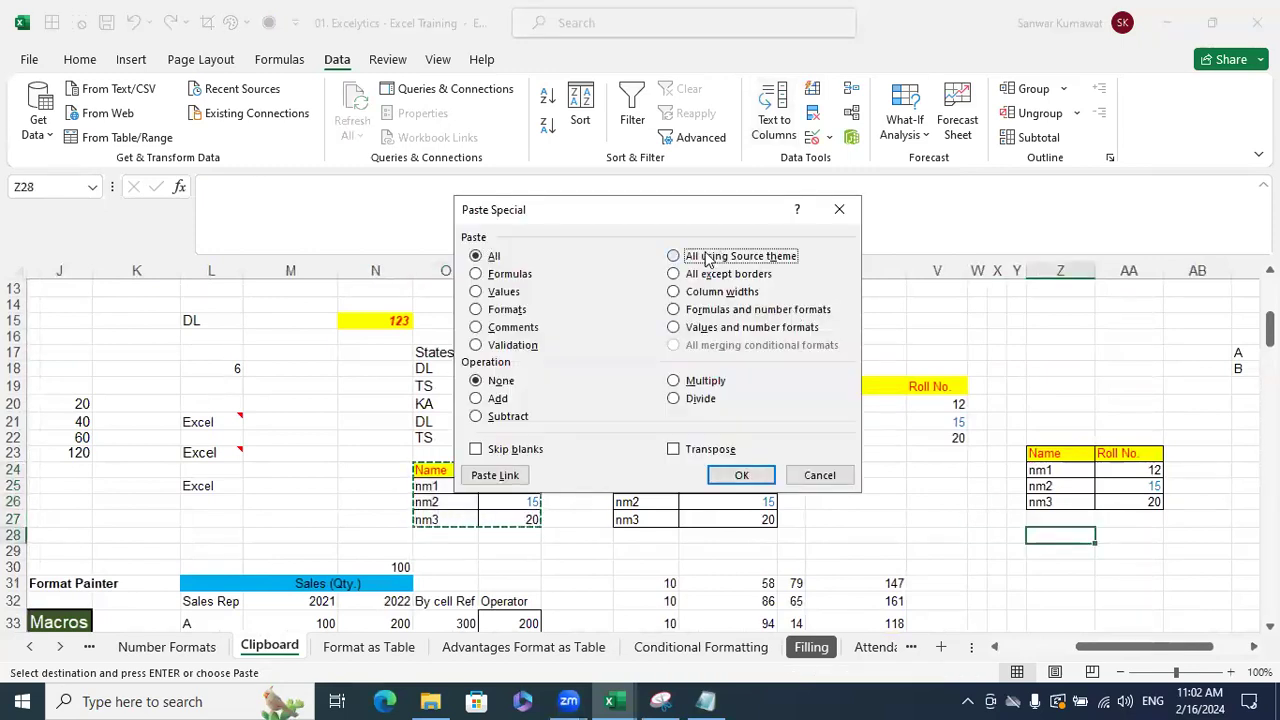
pyautogui.click(744, 474)
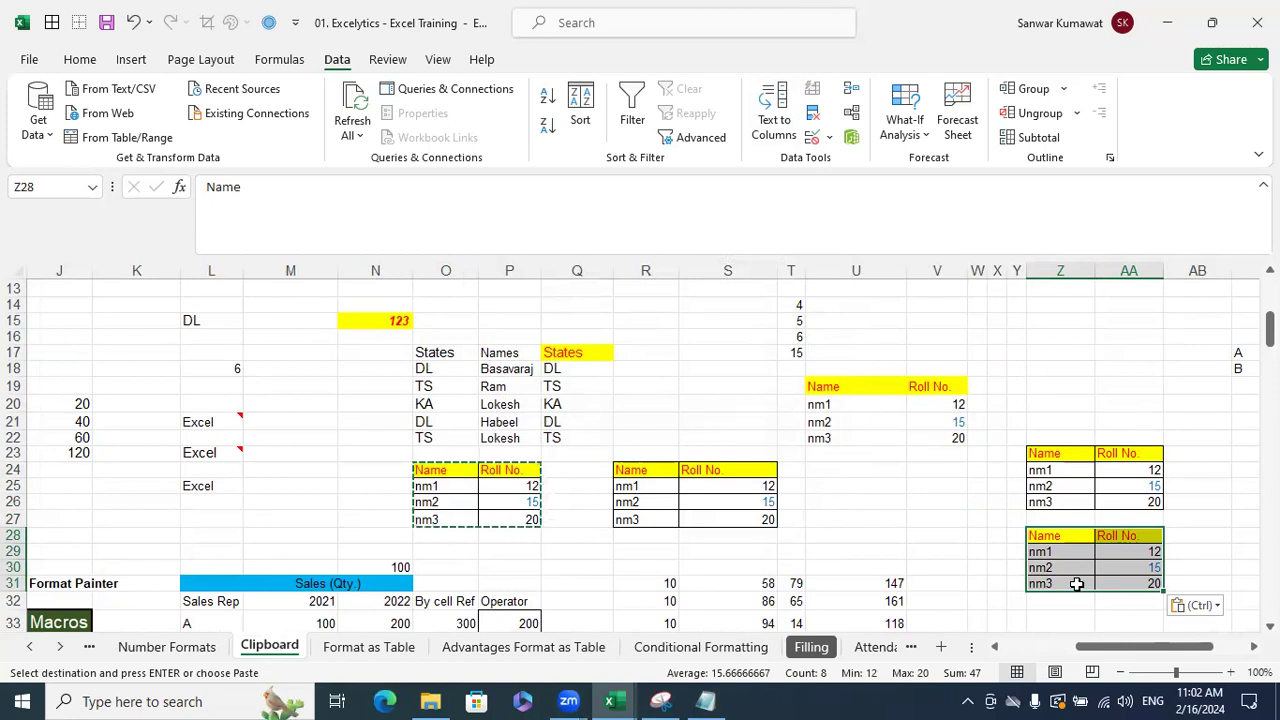
pyautogui.hotkey('ctrl', 'z')
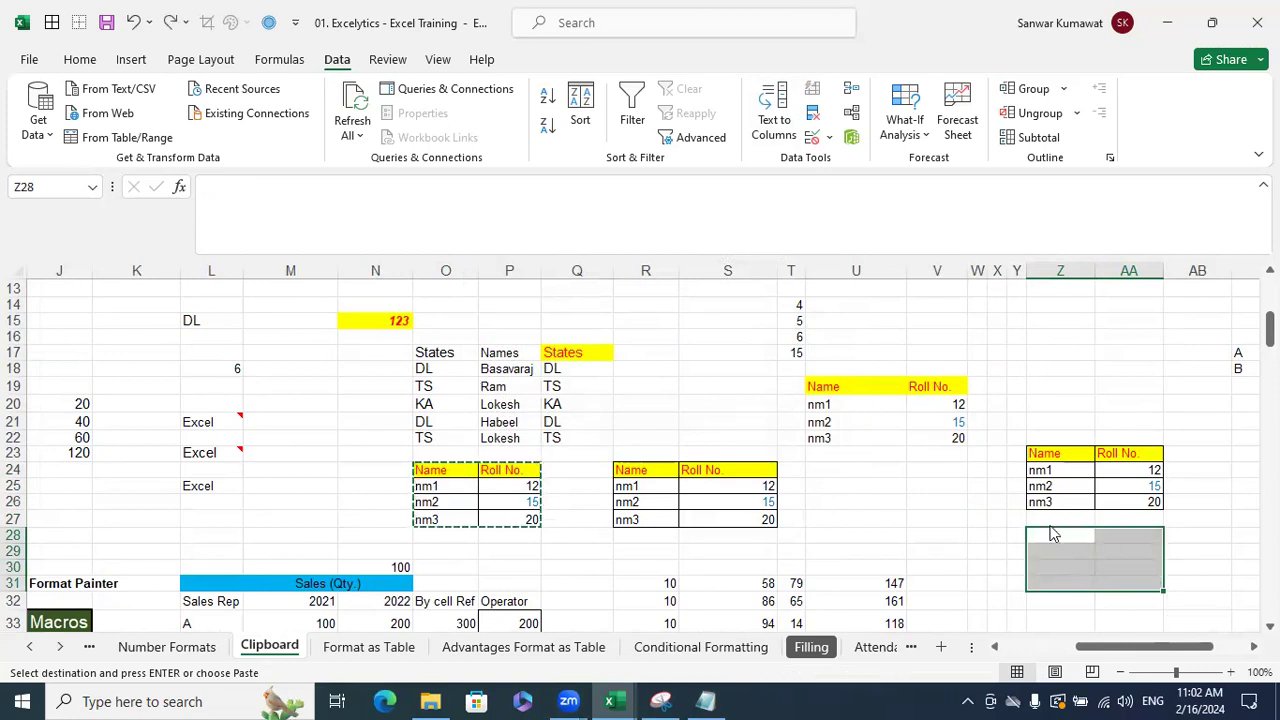
# - Paste O24:P27 into Z28:AA31 with everything except borders
pyautogui.click(795, 533)
pyautogui.press('Escape')
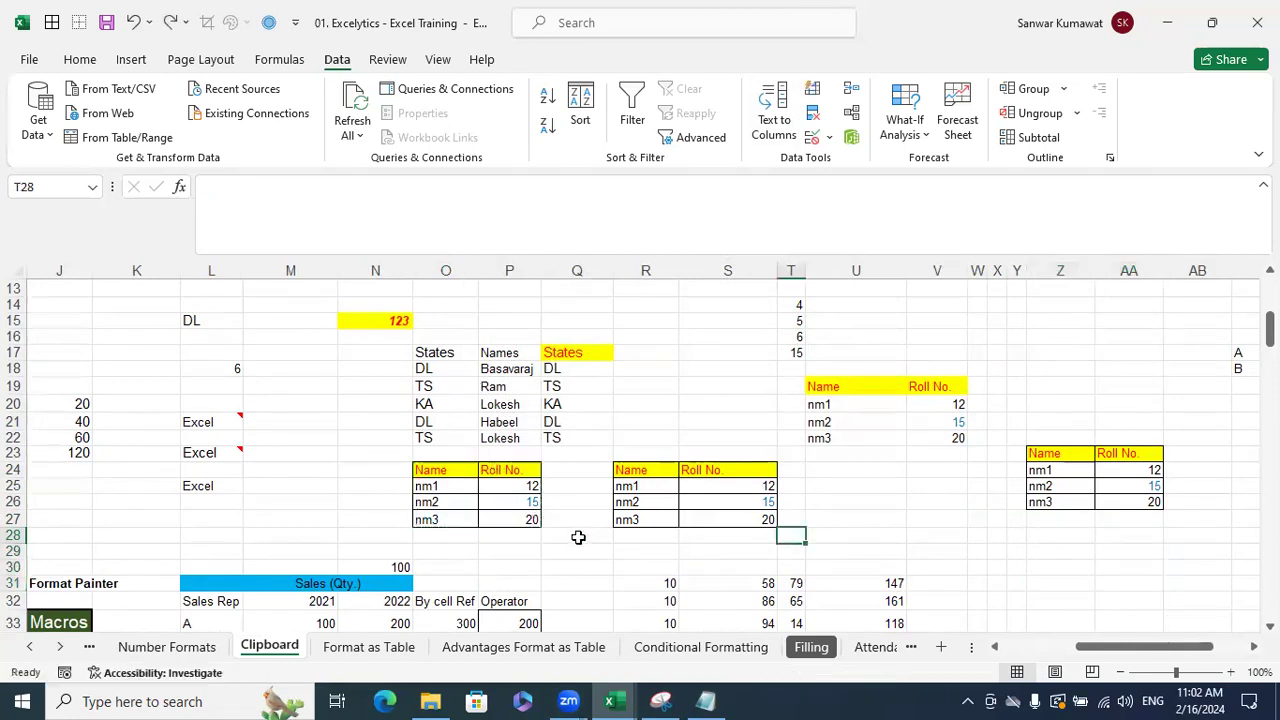
pyautogui.click(576, 534)
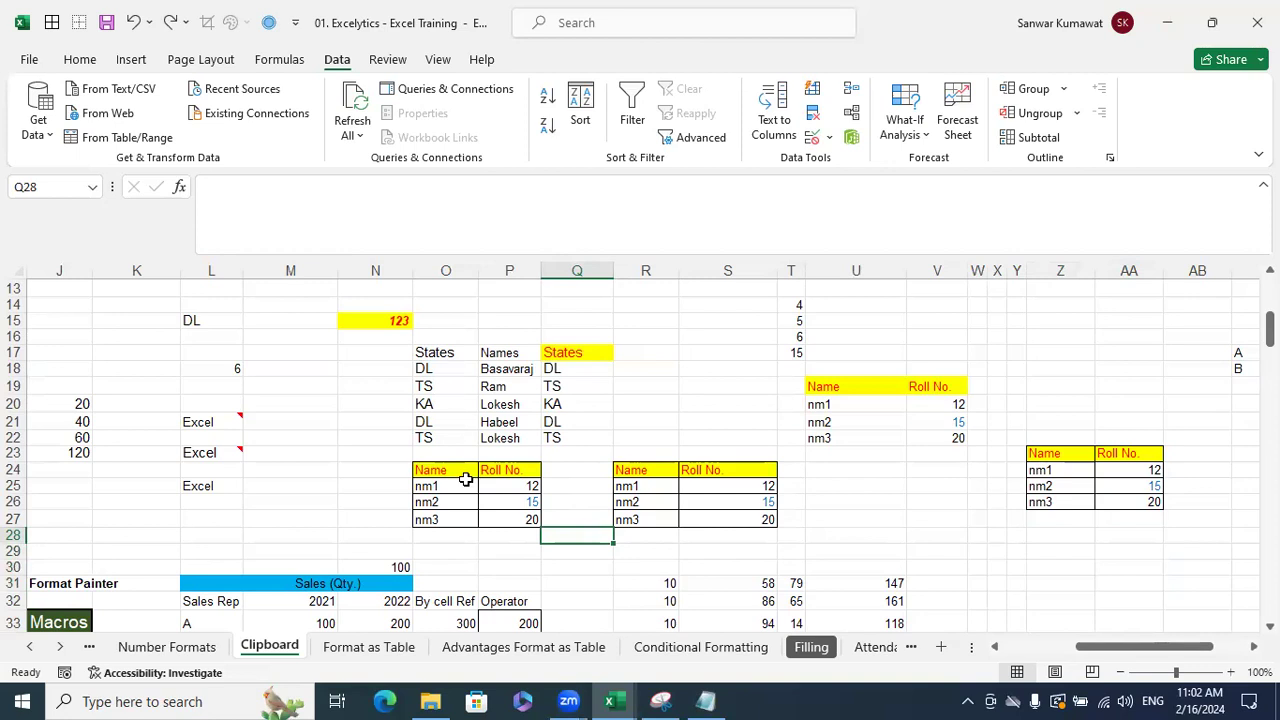
pyautogui.moveTo(440, 470); pyautogui.dragTo(505, 515)
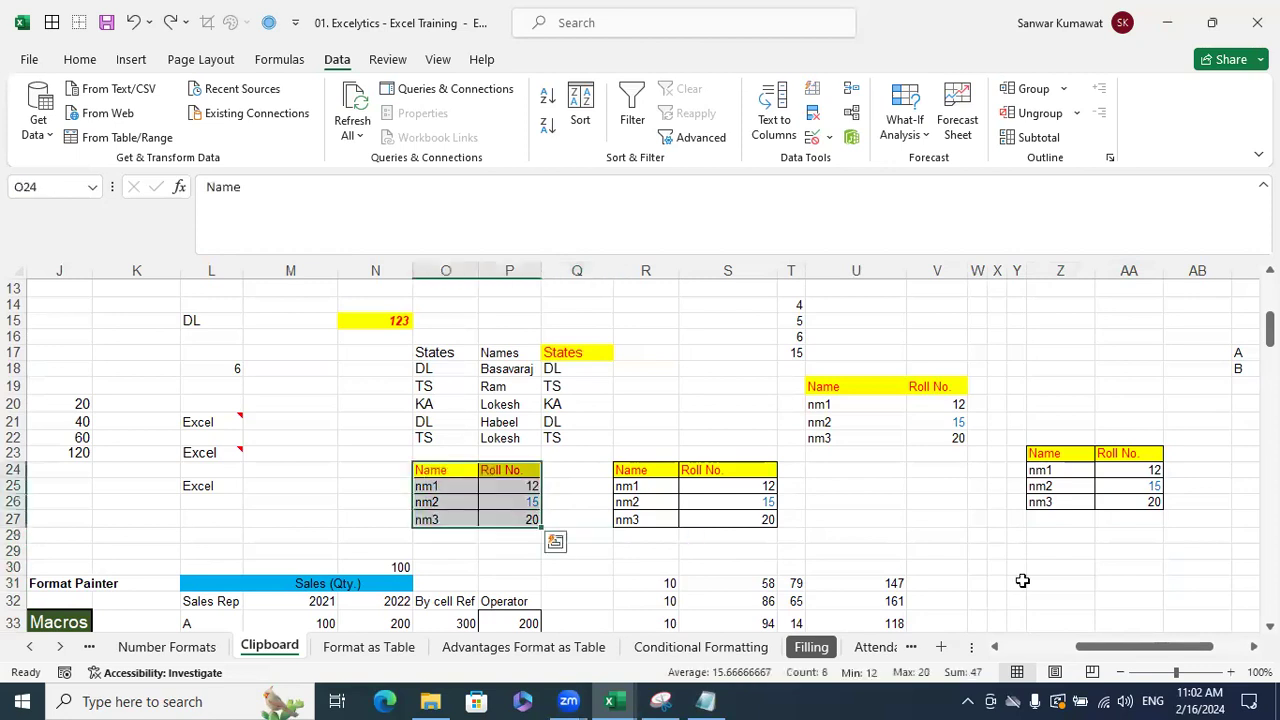
pyautogui.hotkey('ctrl', 'c')
pyautogui.click(1062, 543)
pyautogui.click(1045, 534)
pyautogui.hotkey('ctrl', 'alt', 'v')
pyautogui.click(730, 276)
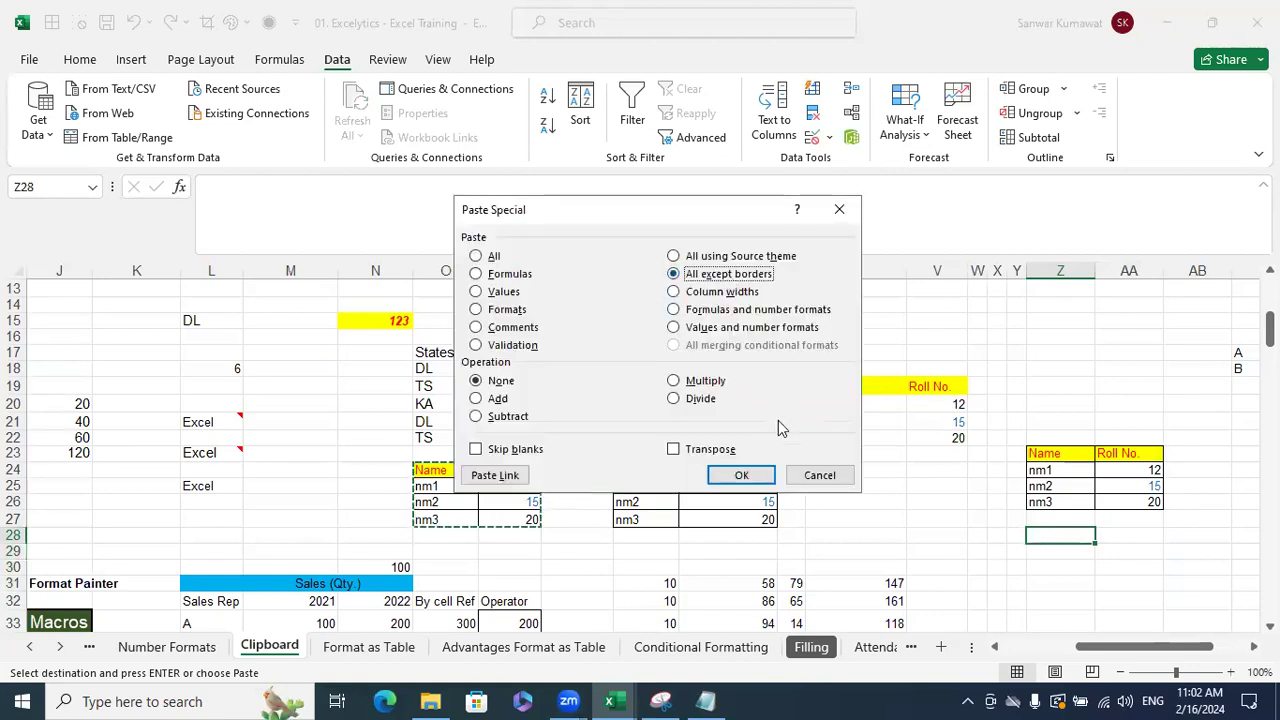
pyautogui.click(741, 476)
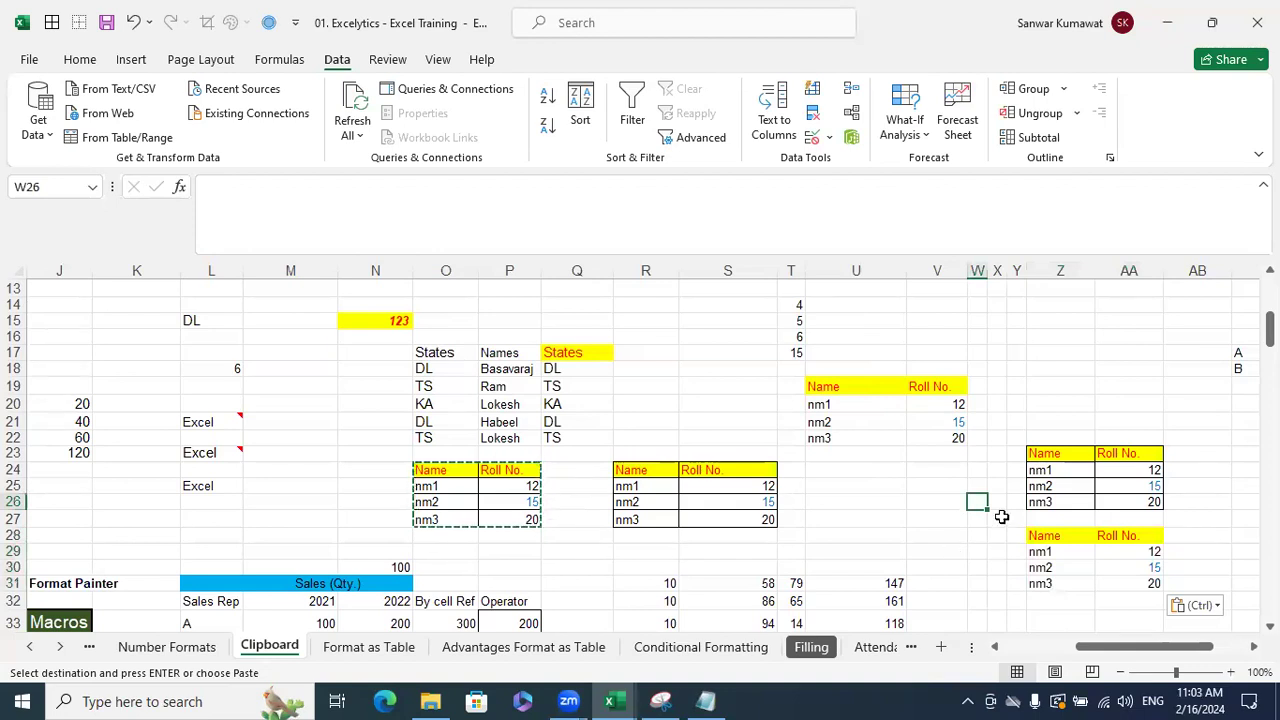
# - Reselect the source table O24:P27, then scroll down to the Transpose section
pyautogui.scroll(-1, 1001, 516)
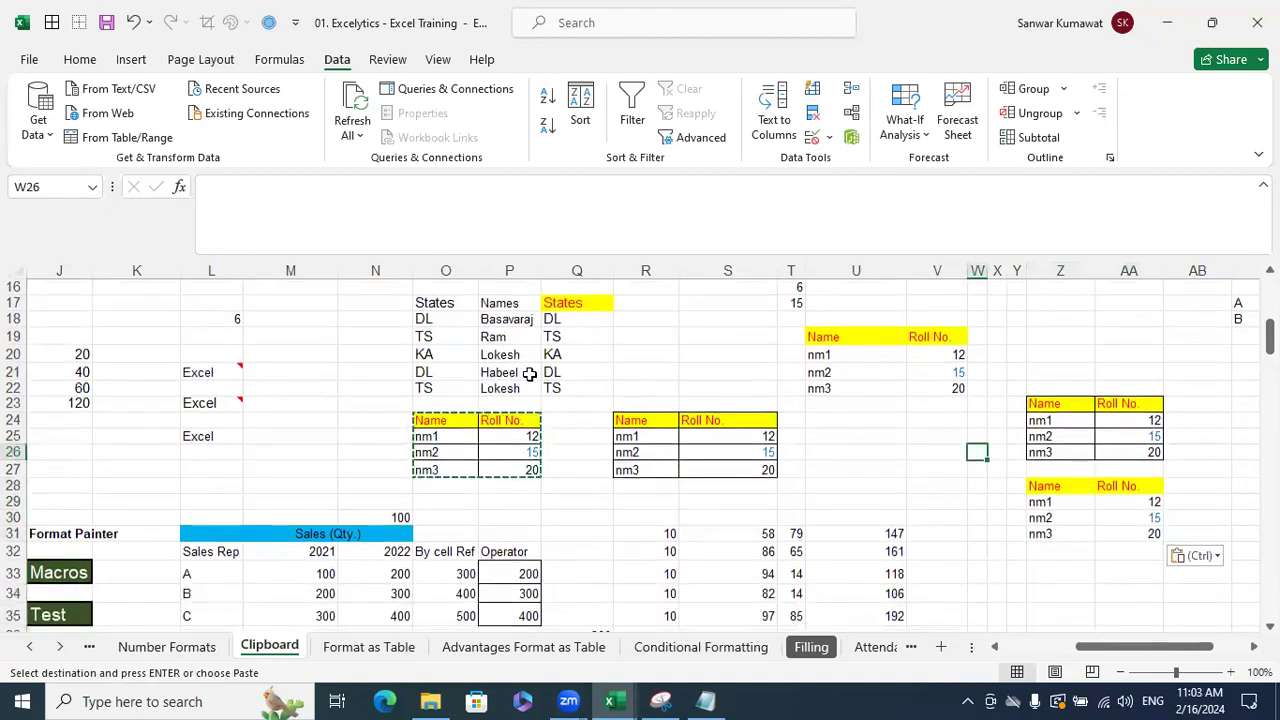
pyautogui.moveTo(450, 420); pyautogui.dragTo(522, 470)
pyautogui.moveTo(1080, 645); pyautogui.dragTo(1005, 645)
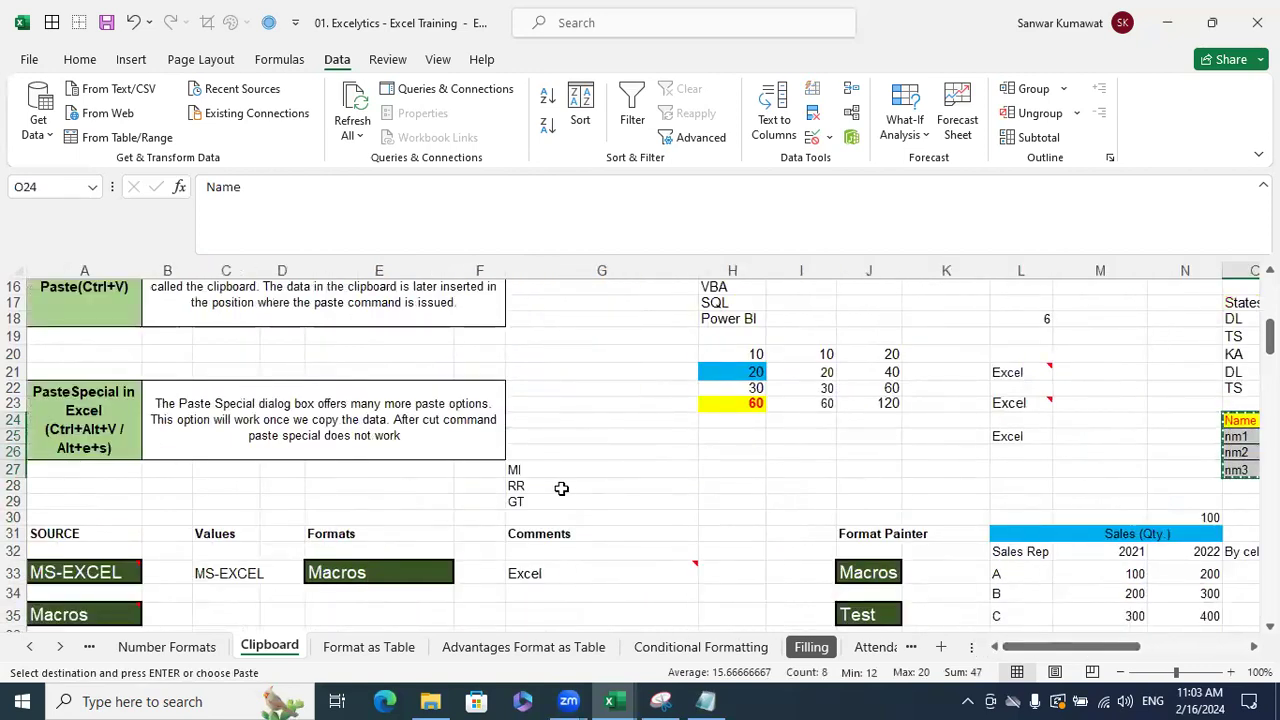
pyautogui.scroll(-6, 561, 488)
pyautogui.click(482, 518)
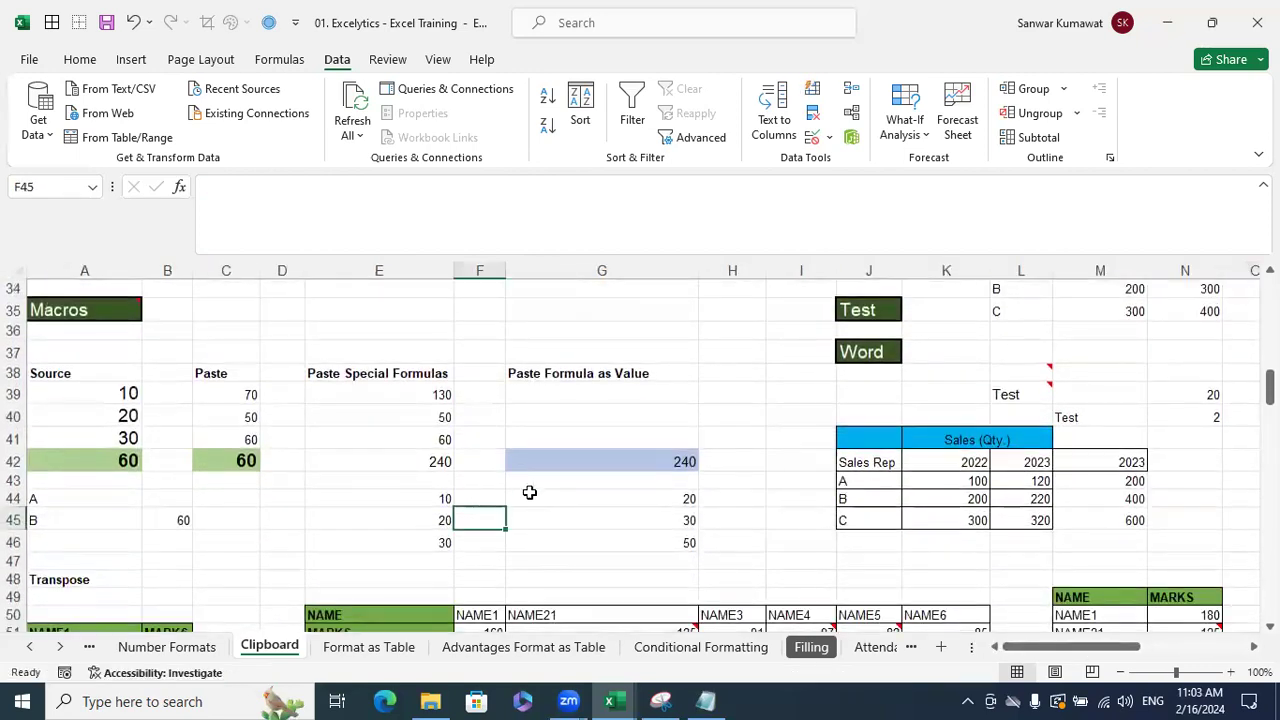
pyautogui.scroll(-2, 428, 443)
pyautogui.scroll(2, 428, 441)
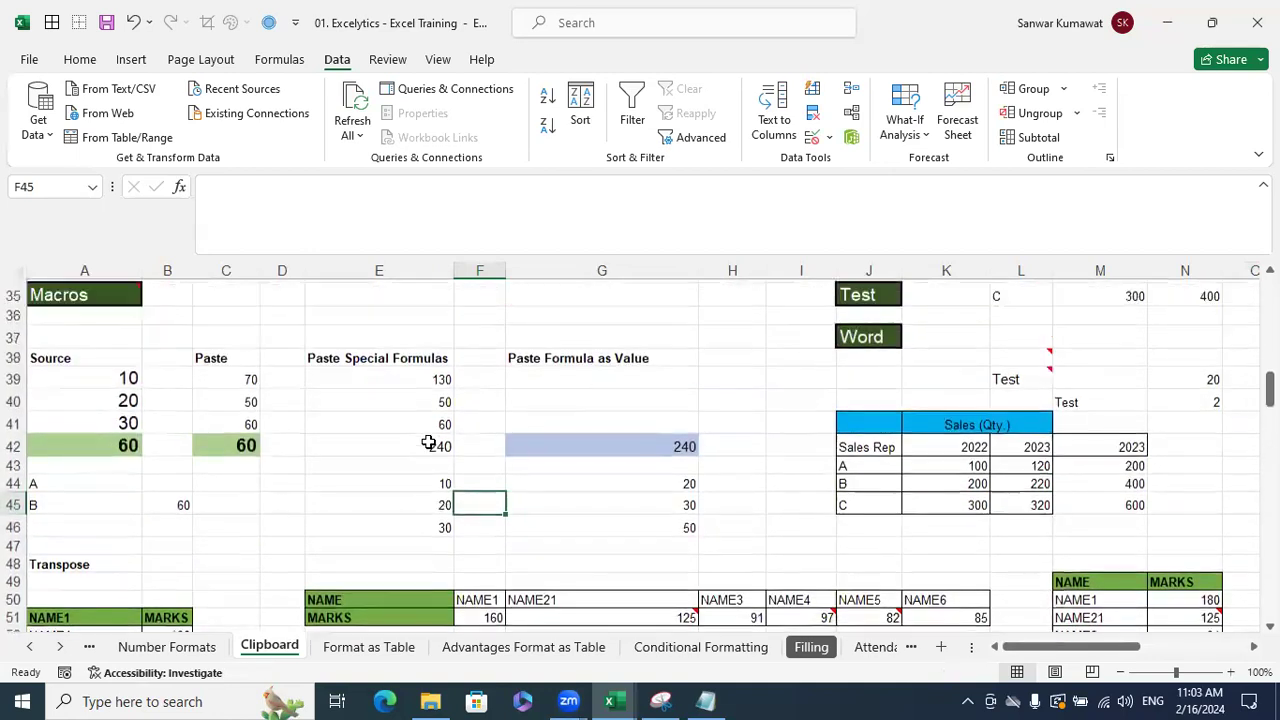
pyautogui.scroll(-3, 428, 441)
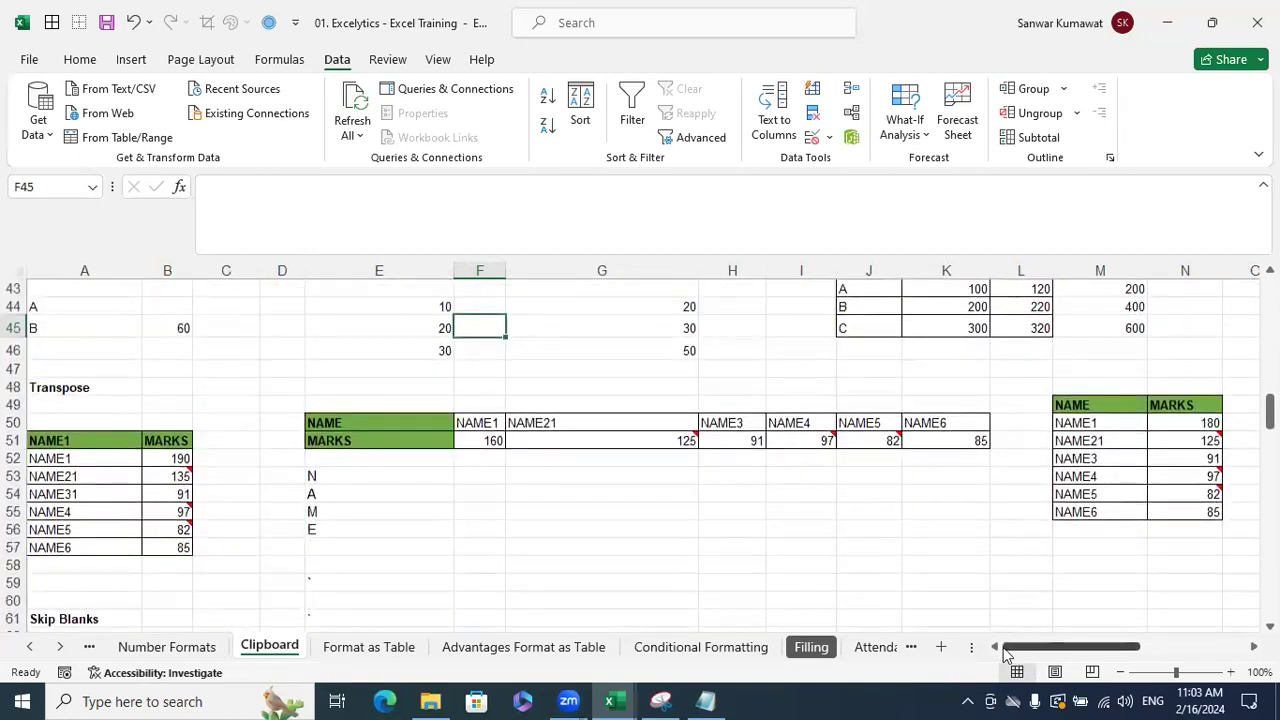
# - Copy the MS-EXCEL source cell near the Values example, then cancel the copy
pyautogui.scroll(-4, 488, 487)
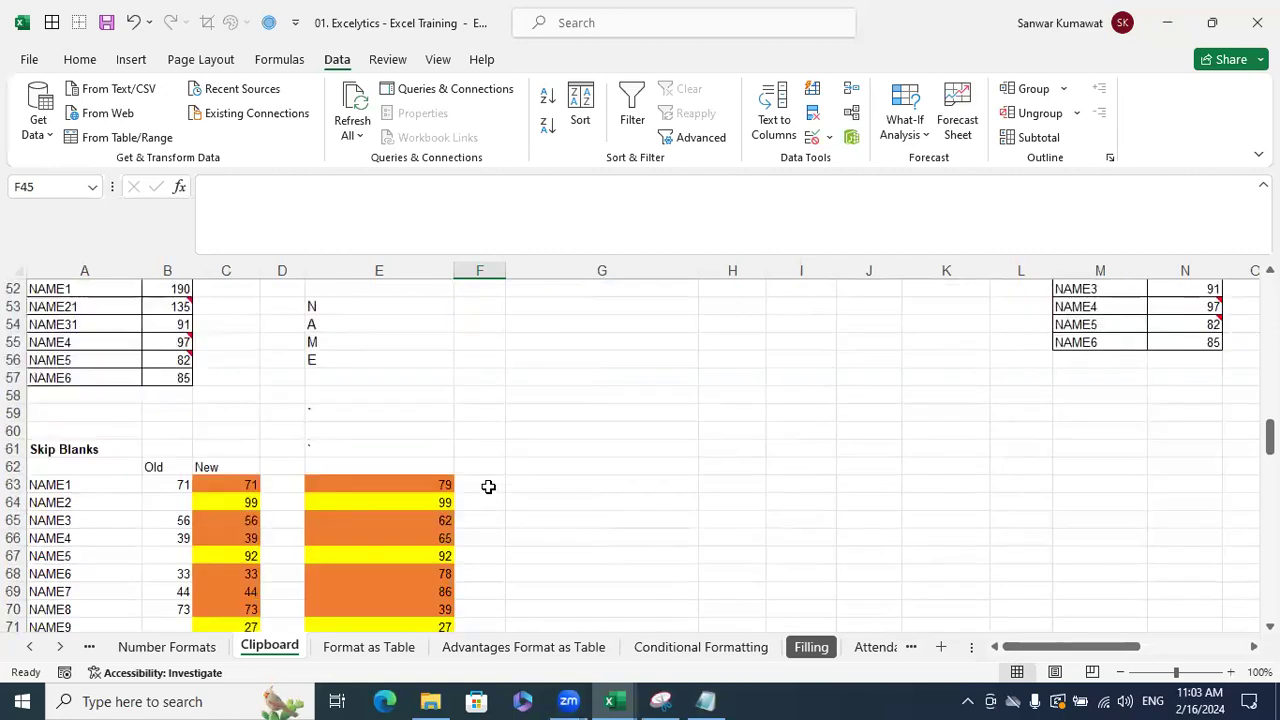
pyautogui.scroll(3, 488, 487)
pyautogui.scroll(7, 488, 487)
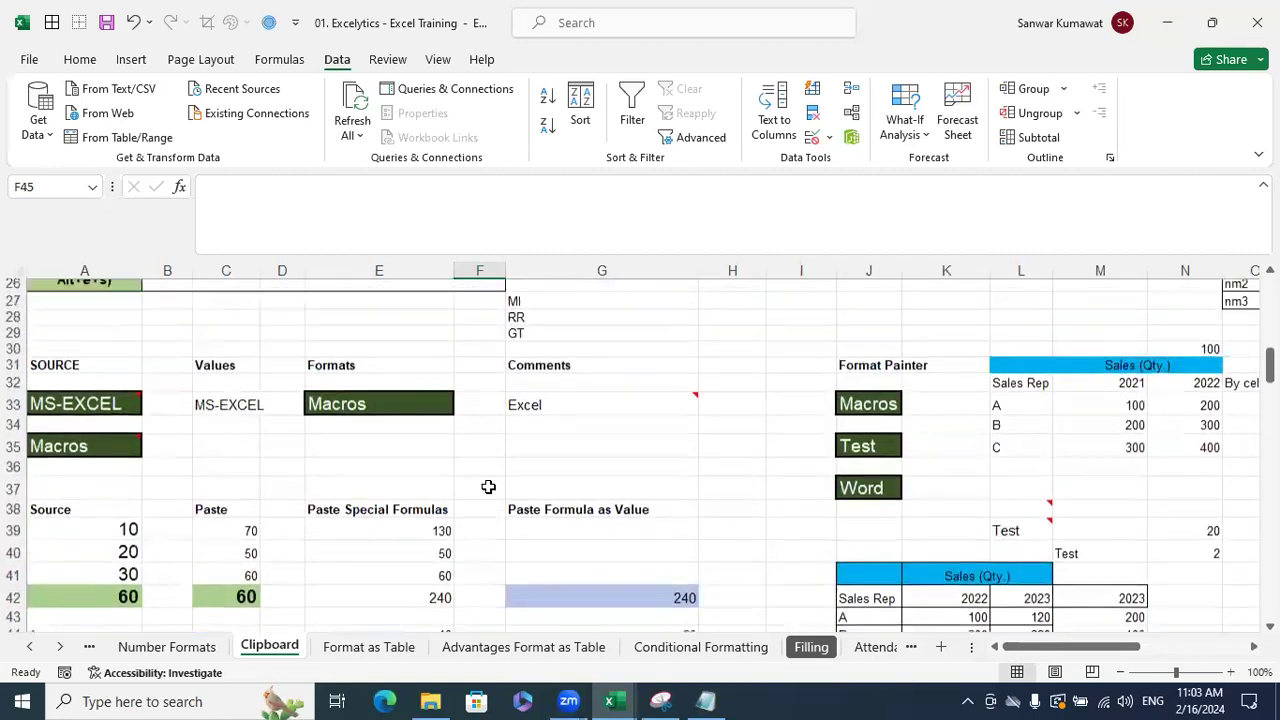
pyautogui.click(222, 464)
pyautogui.click(121, 428)
pyautogui.hotkey('ctrl', 'c')
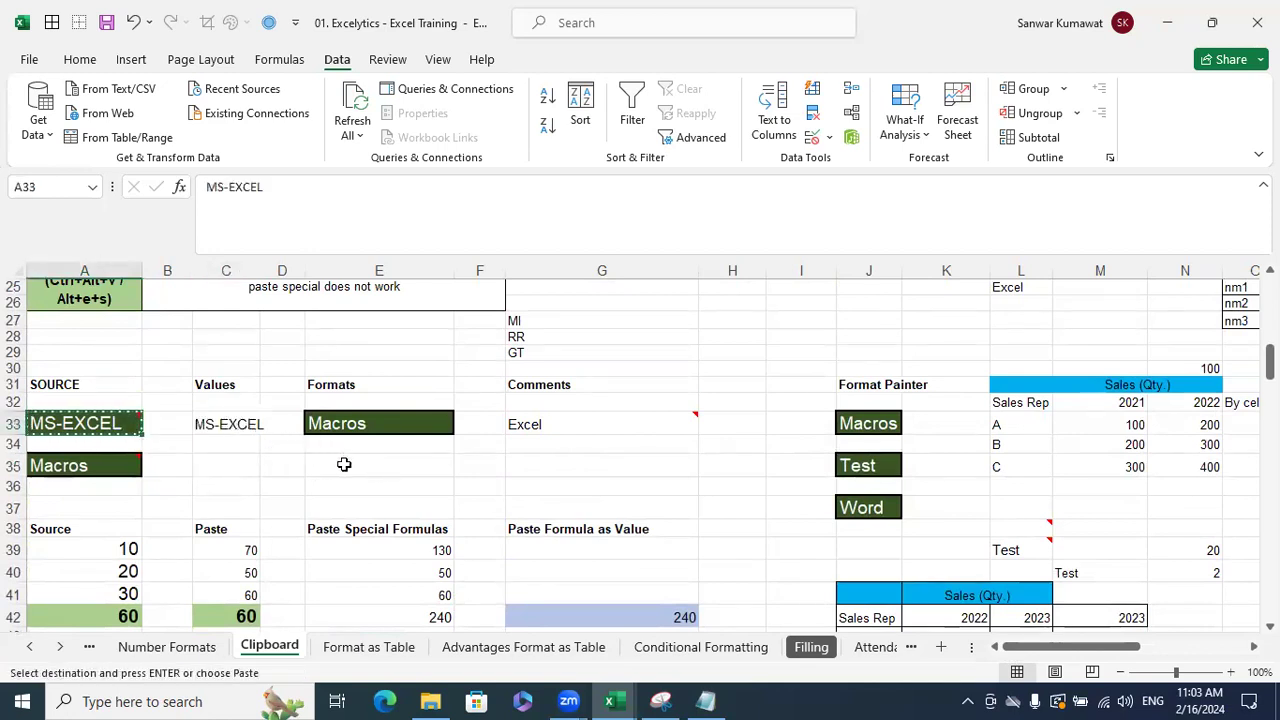
pyautogui.click(343, 463)
pyautogui.press('Escape')
# - Paste the yellow 60 from H23 into I23 as formulas and number formats
pyautogui.scroll(3, 1207, 576)
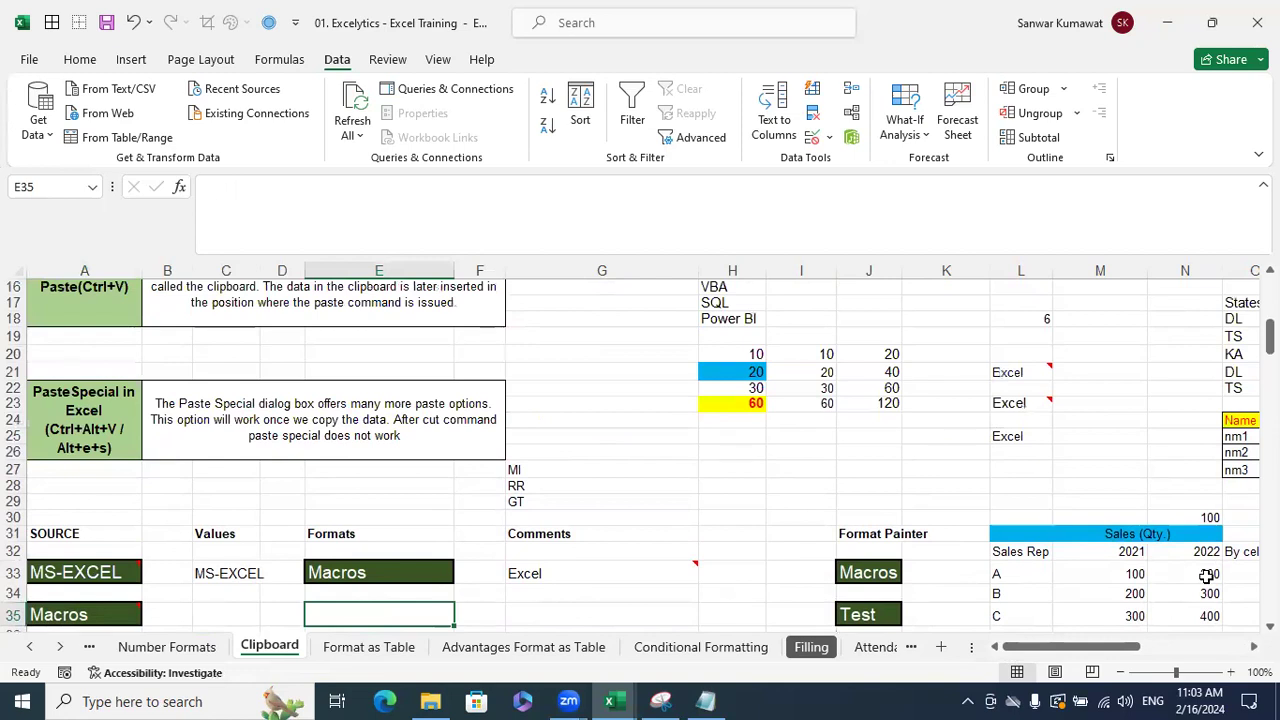
pyautogui.moveTo(890, 422); pyautogui.dragTo(742, 404)
pyautogui.hotkey('ctrl', 'c')
pyautogui.click(810, 404)
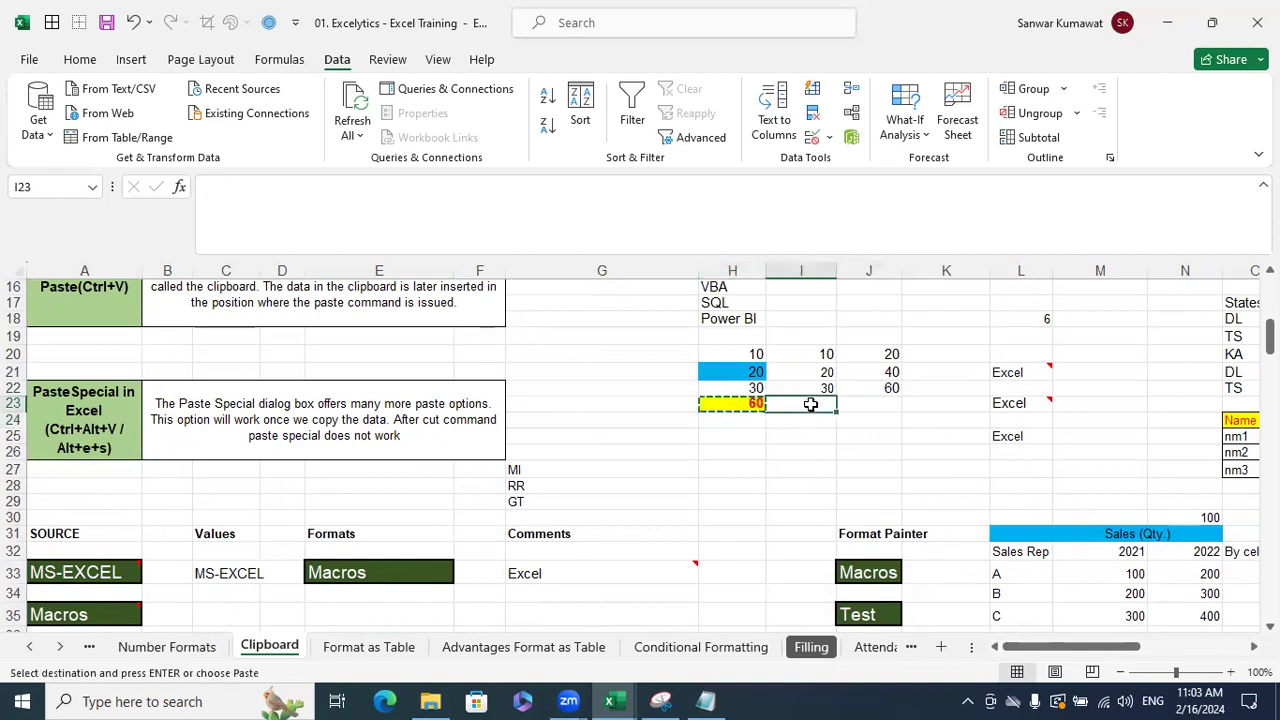
pyautogui.hotkey('ctrl', 'alt', 'v')
pyautogui.click(740, 310)
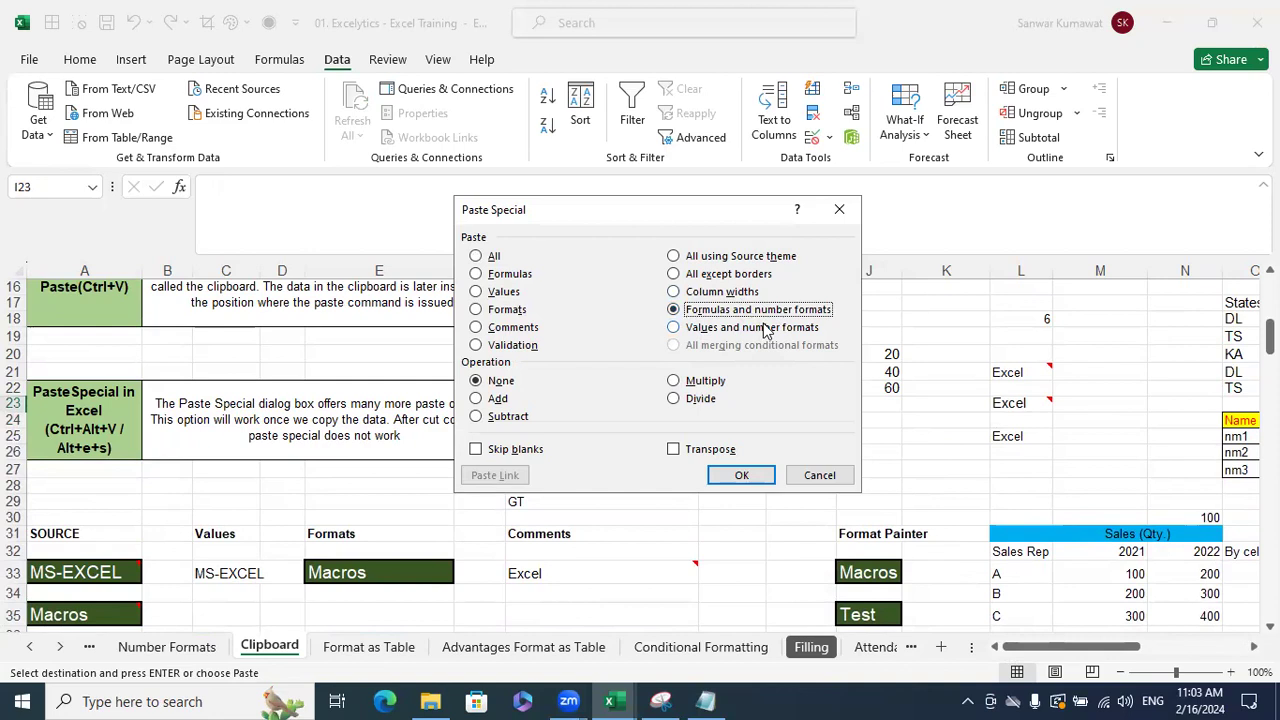
pyautogui.click(742, 475)
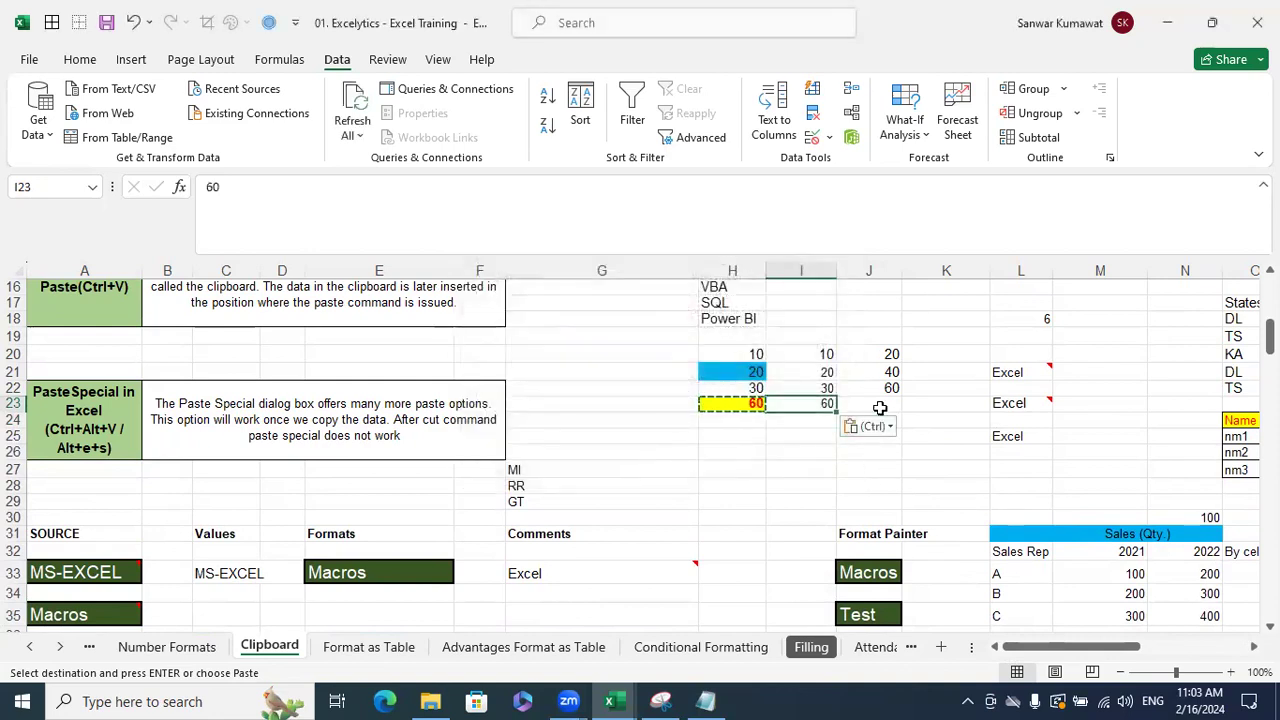
# - Paste H23's values and number formats into J23, then compare the J and I results
pyautogui.click(752, 403)
pyautogui.click(880, 403)
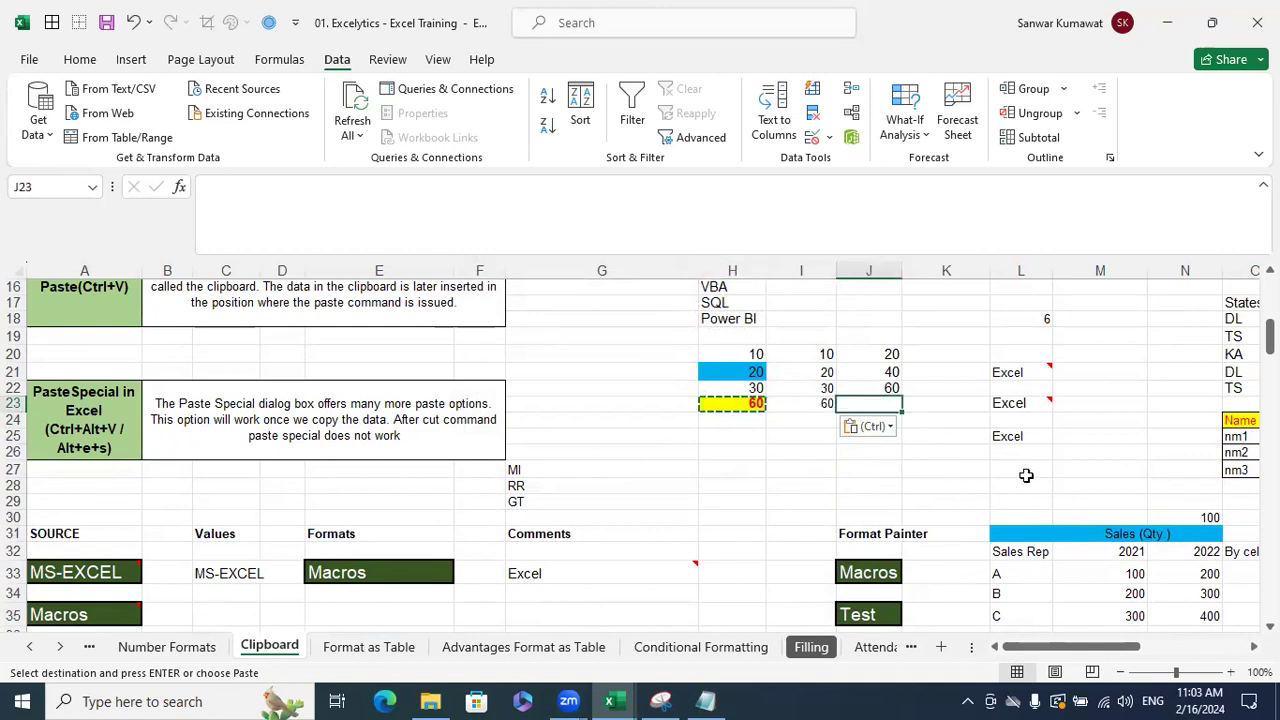
pyautogui.hotkey('ctrl', 'alt', 'v')
pyautogui.click(716, 327)
pyautogui.click(741, 475)
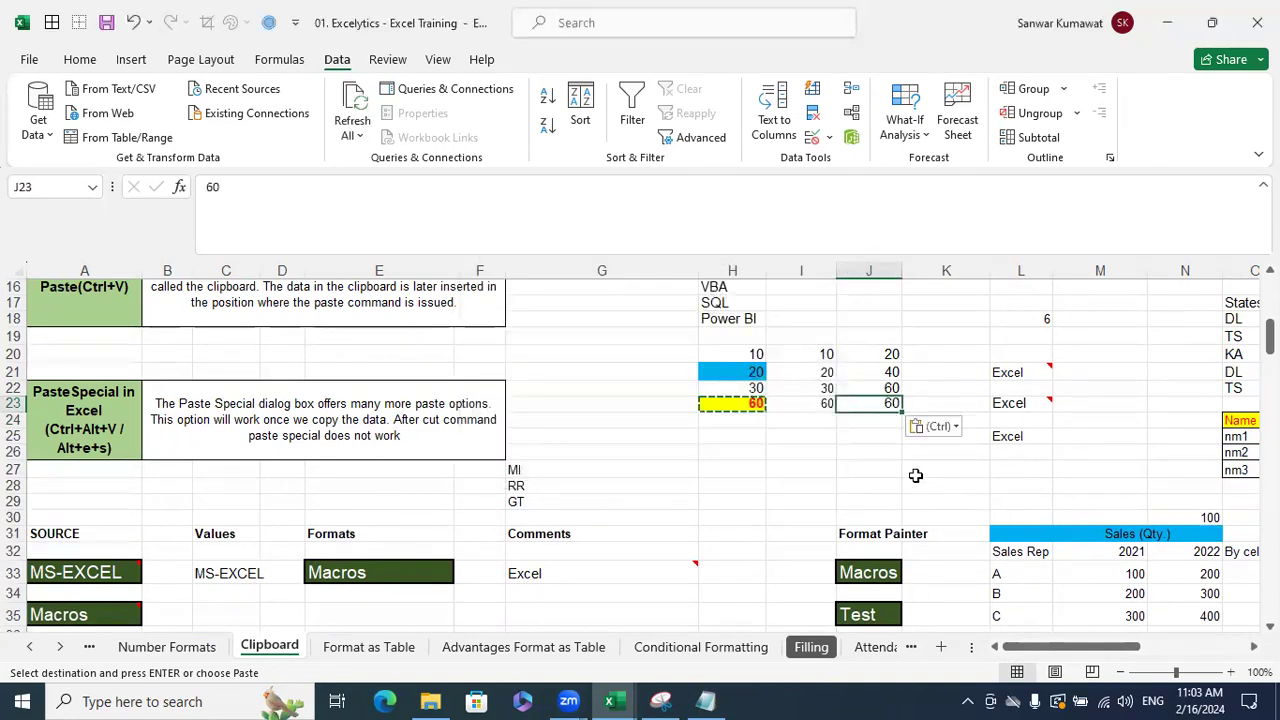
pyautogui.click(914, 470)
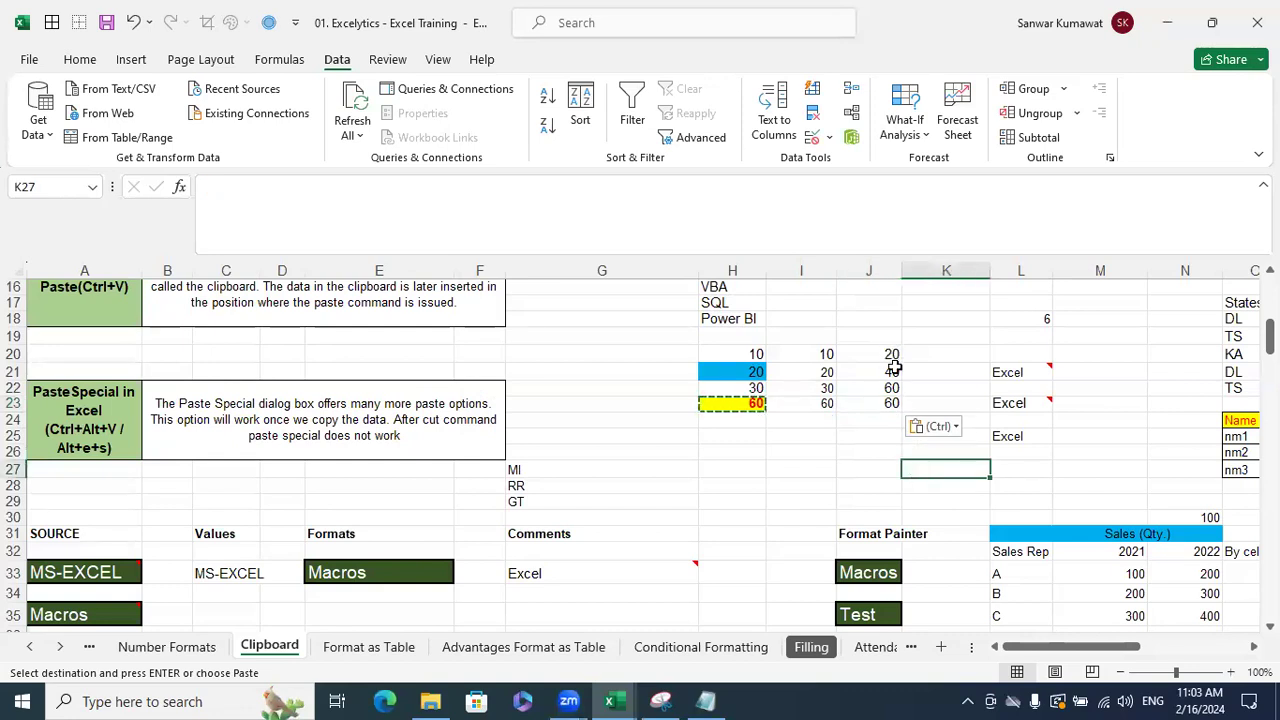
pyautogui.moveTo(886, 388); pyautogui.dragTo(884, 354)
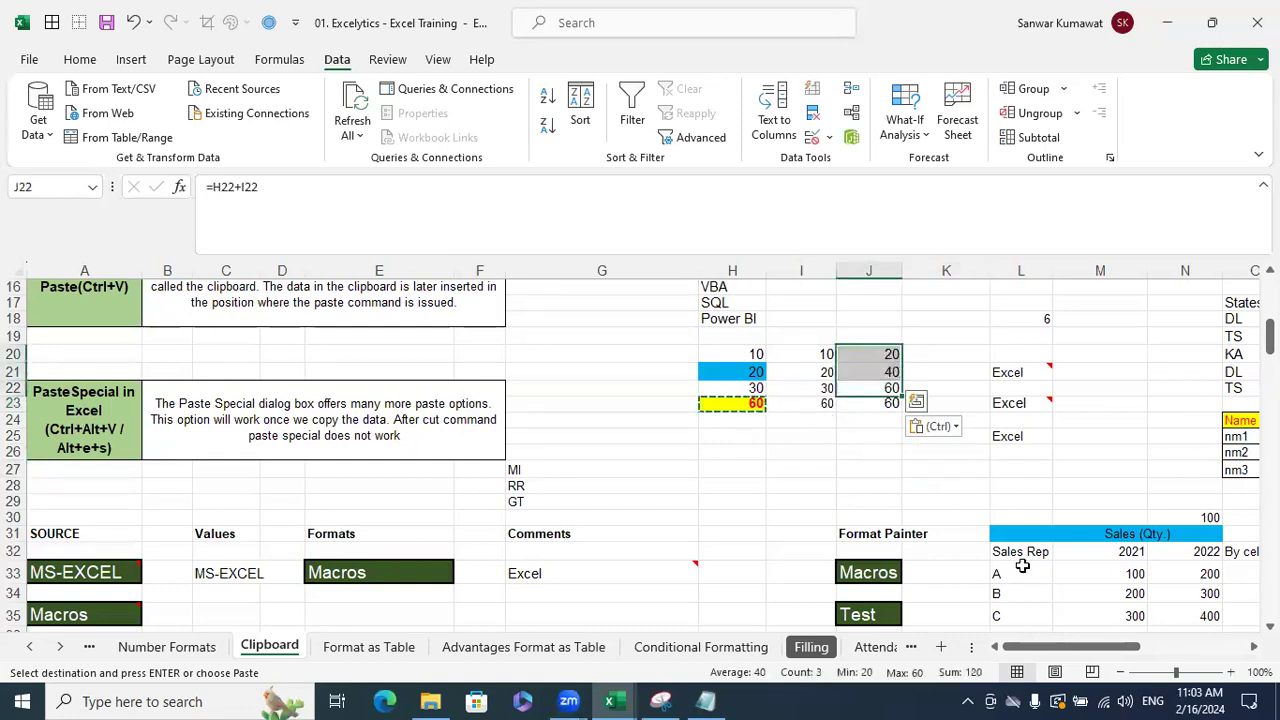
pyautogui.click(884, 404)
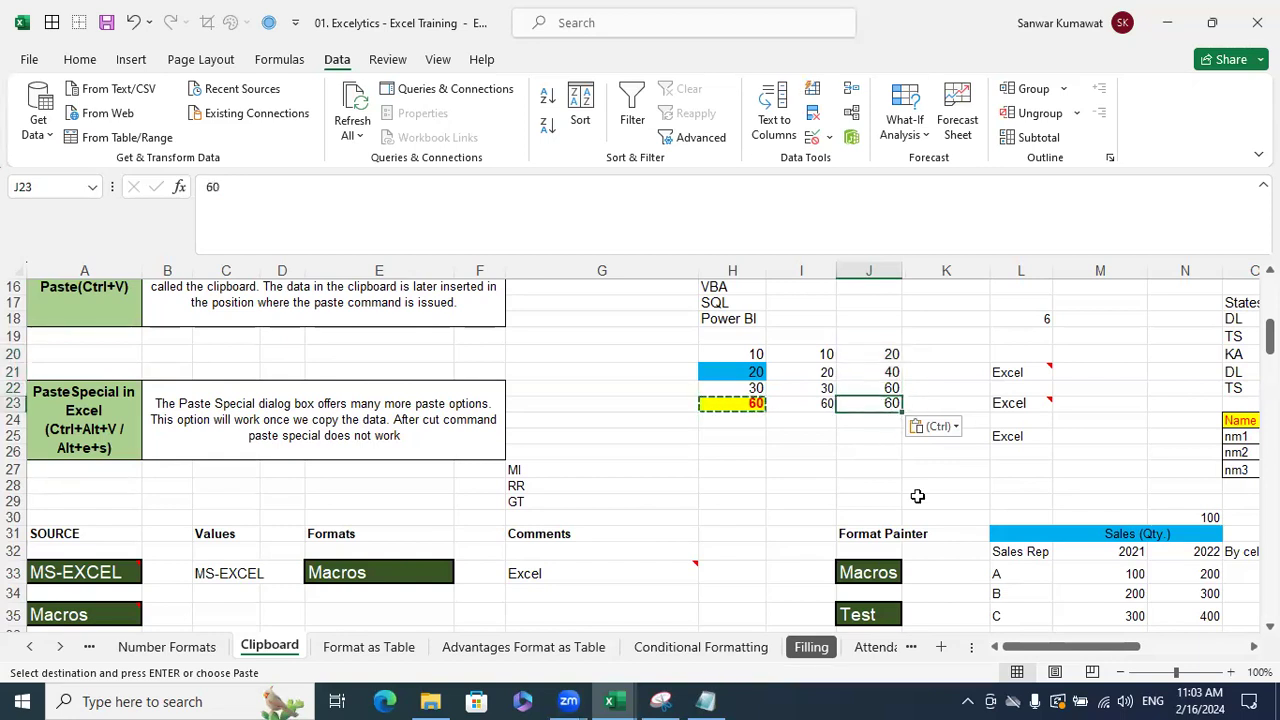
pyautogui.click(828, 403)
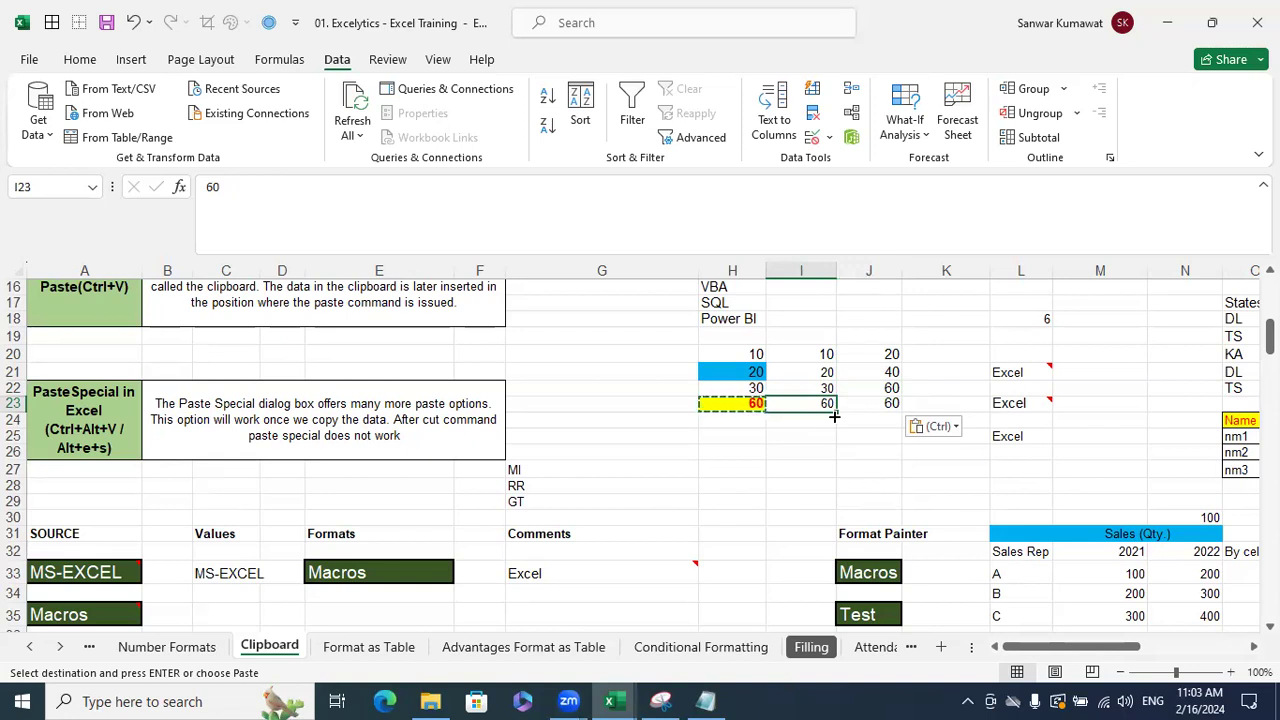
pyautogui.press('Escape')
# - Put an AutoSum total of H20:H22 into H23
pyautogui.click(757, 404)
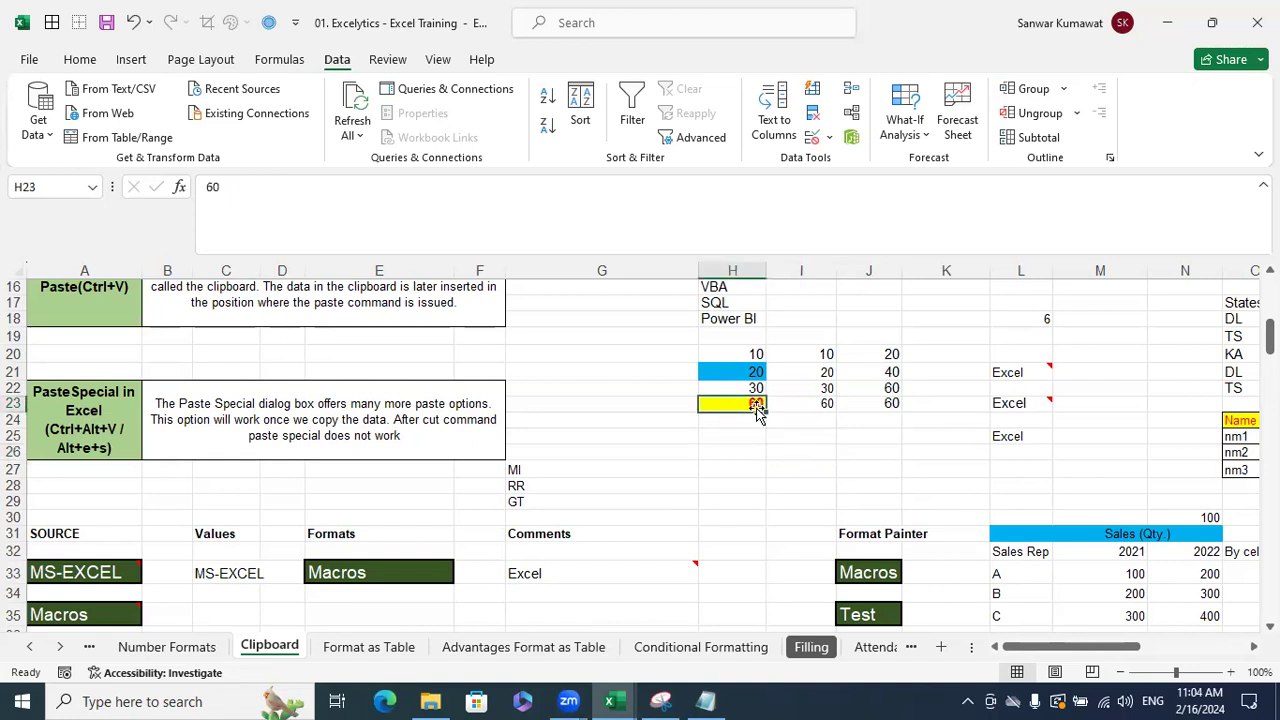
pyautogui.click(822, 402)
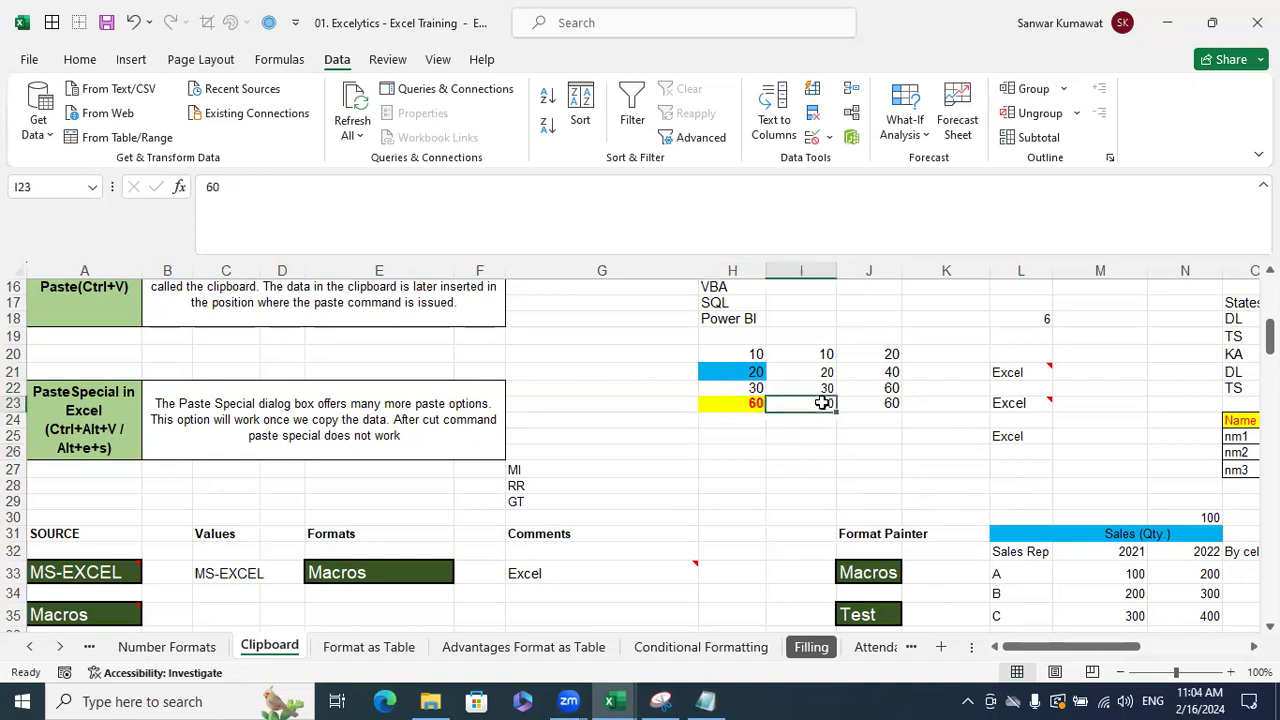
pyautogui.click(878, 402)
pyautogui.click(862, 438)
pyautogui.click(740, 402)
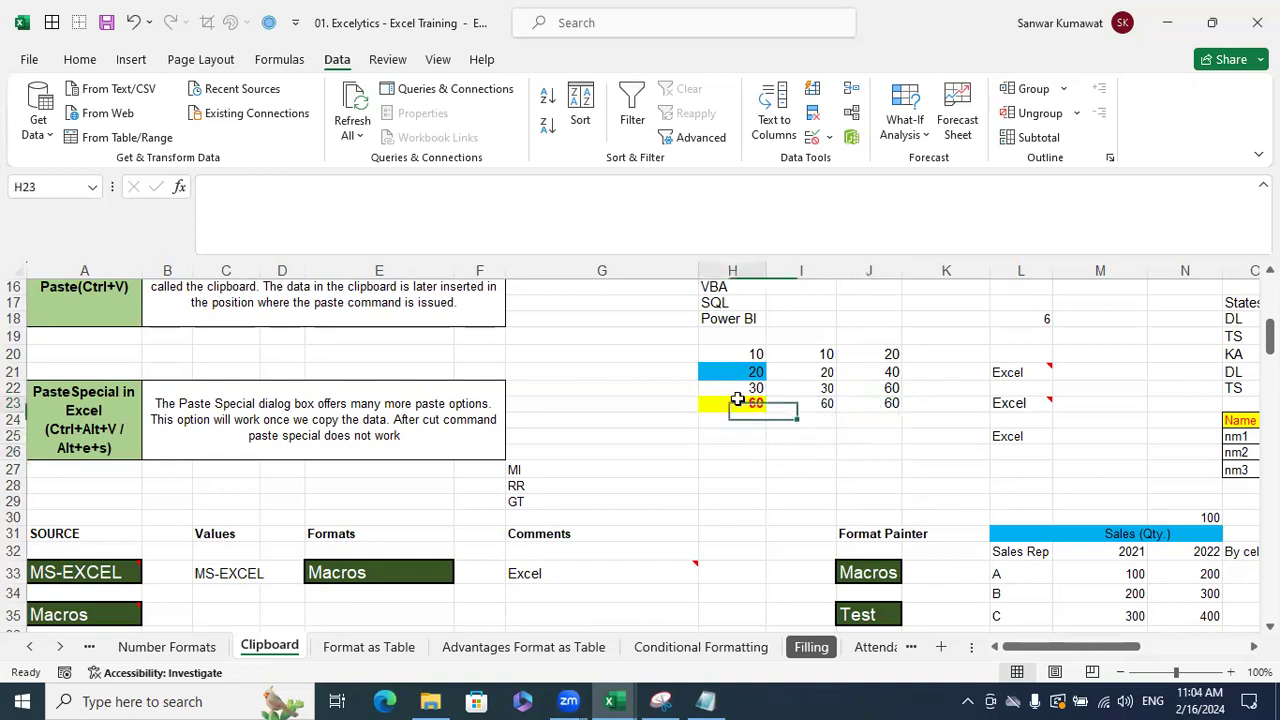
pyautogui.hotkey('alt', '=')
pyautogui.press('Return')
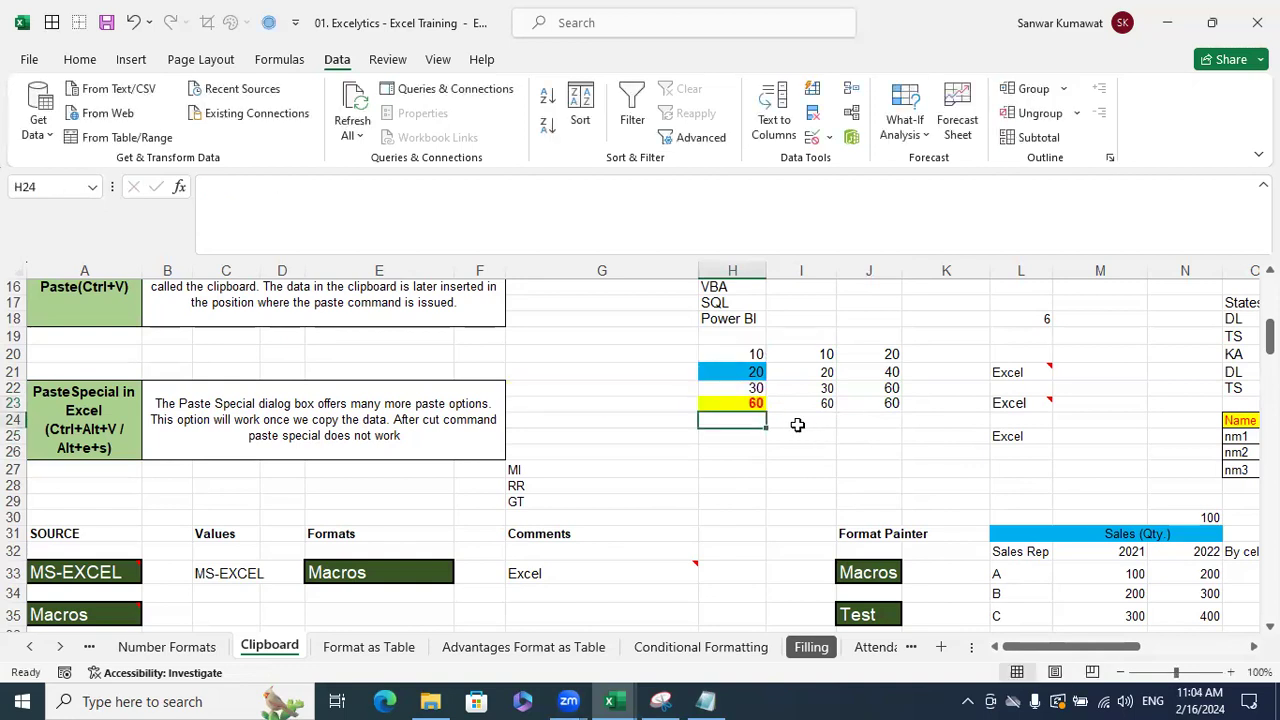
# - Paste H23's total into I23 as formulas and number formats, giving =SUM(I20:I22)
pyautogui.click(760, 403)
pyautogui.hotkey('ctrl', 'c')
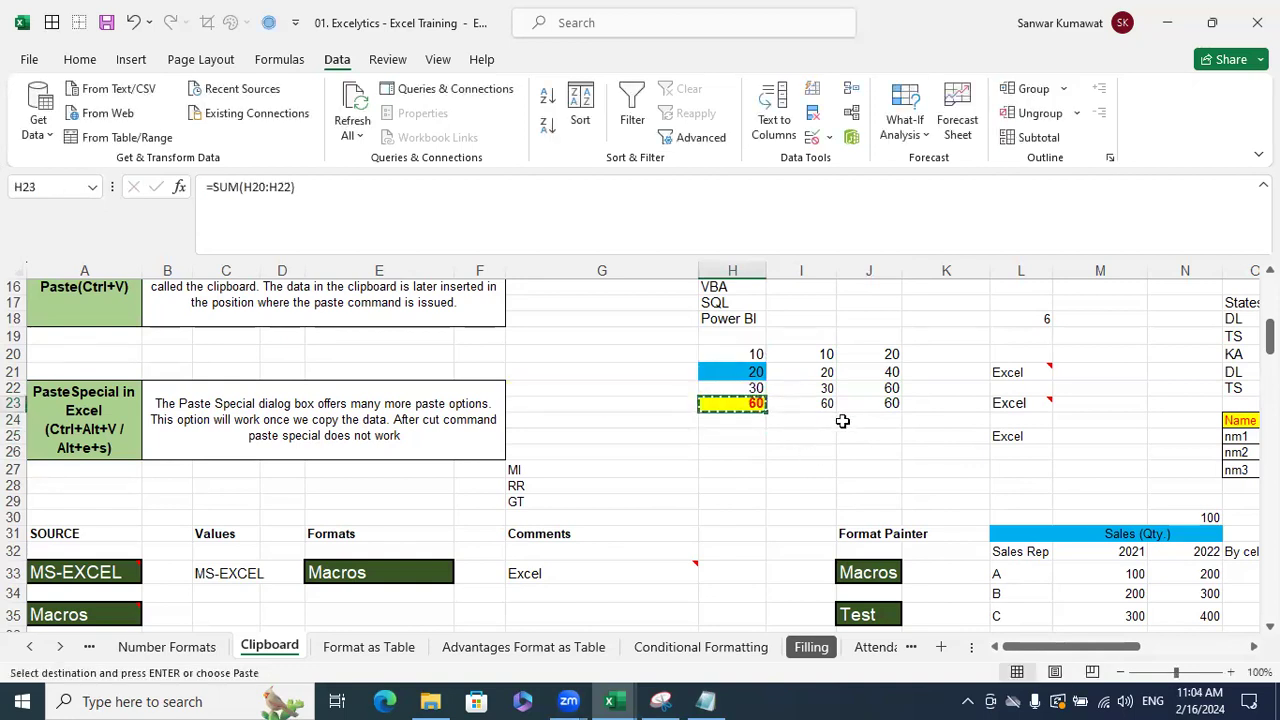
pyautogui.click(828, 402)
pyautogui.hotkey('ctrl', 'shift', 'v')
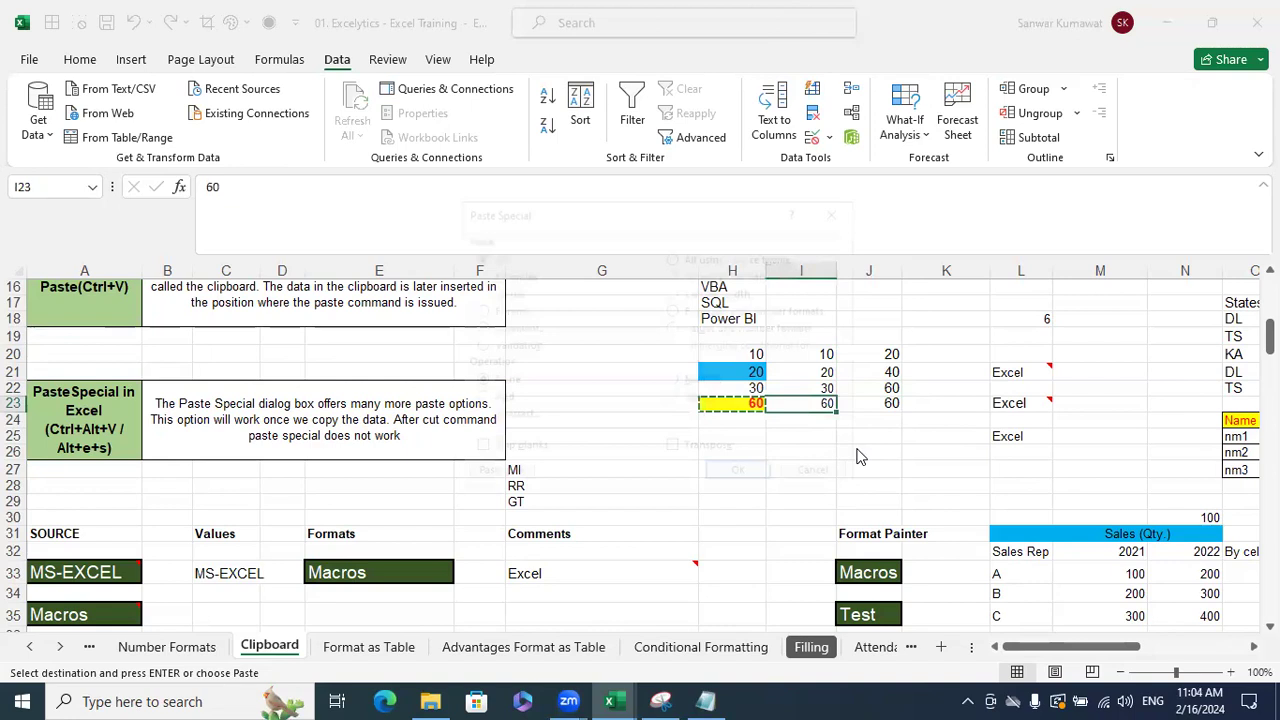
pyautogui.hotkey('ctrl', 'alt', 'v')
pyautogui.click(725, 310)
pyautogui.click(742, 474)
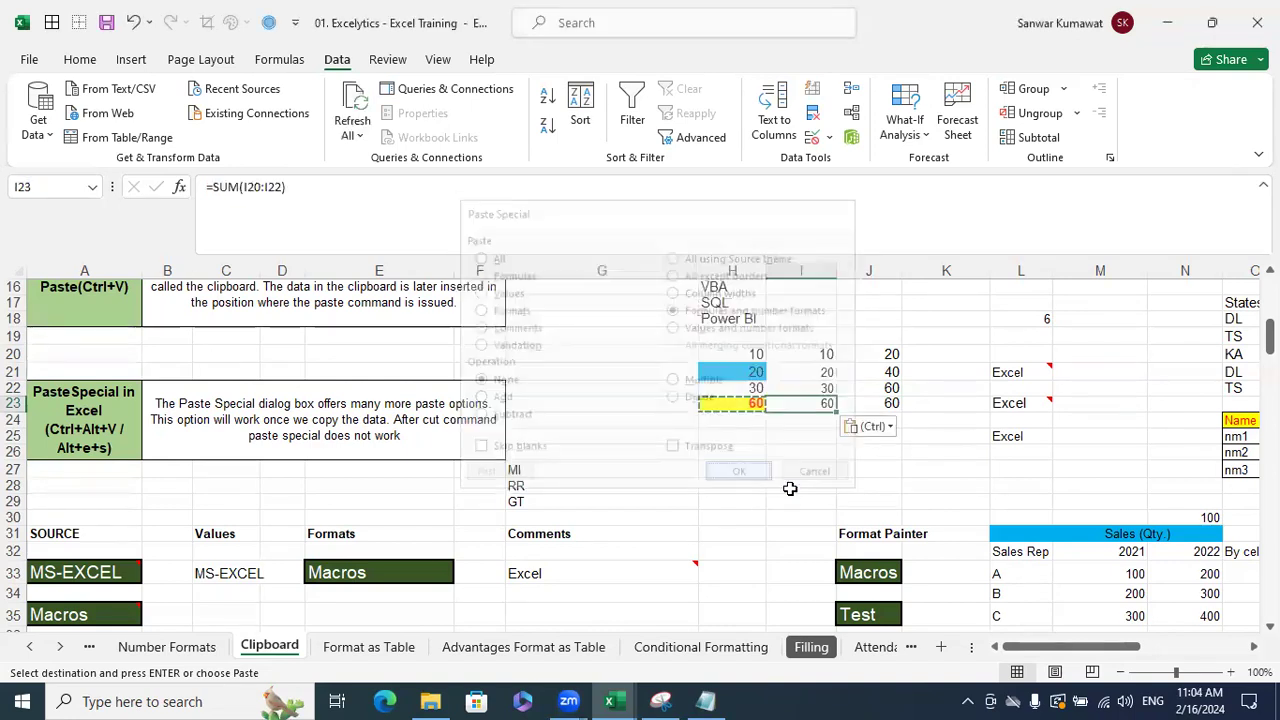
pyautogui.press('Escape')
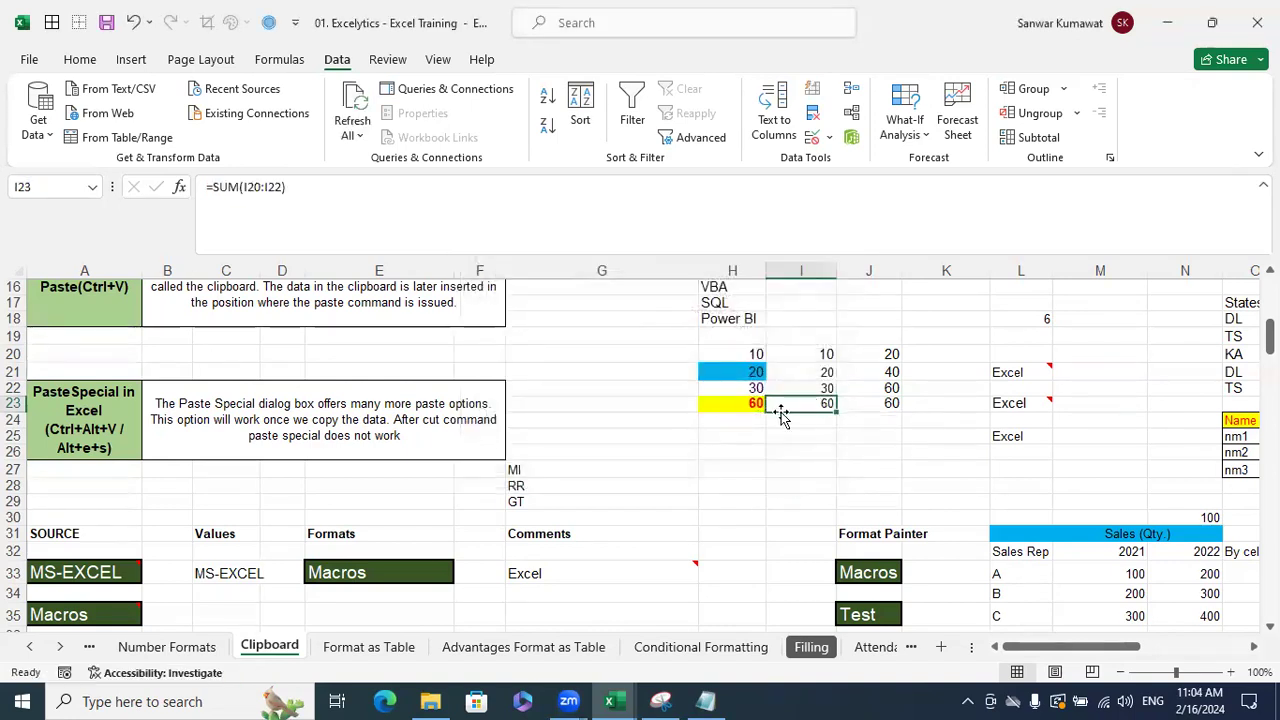
# - Paste H23's total into J23 as values and number formats
pyautogui.click(716, 401)
pyautogui.hotkey('ctrl', 'c')
pyautogui.click(865, 409)
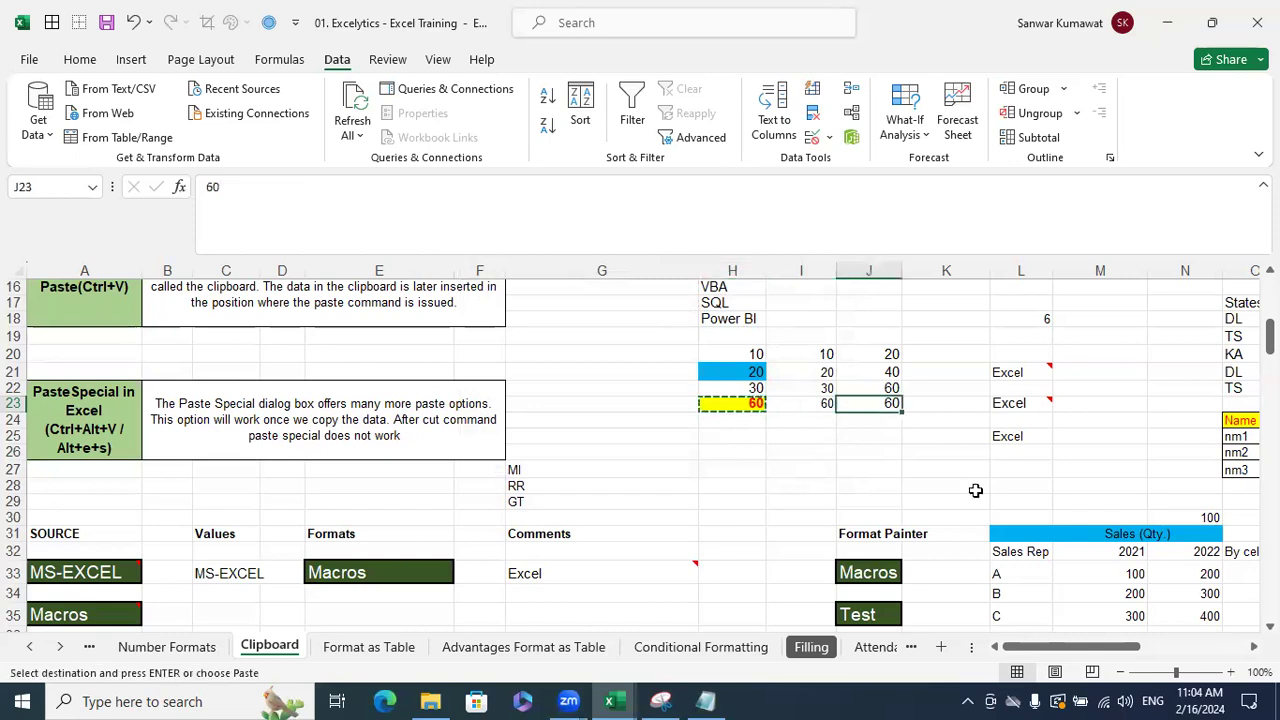
pyautogui.hotkey('ctrl', 'alt', 'v')
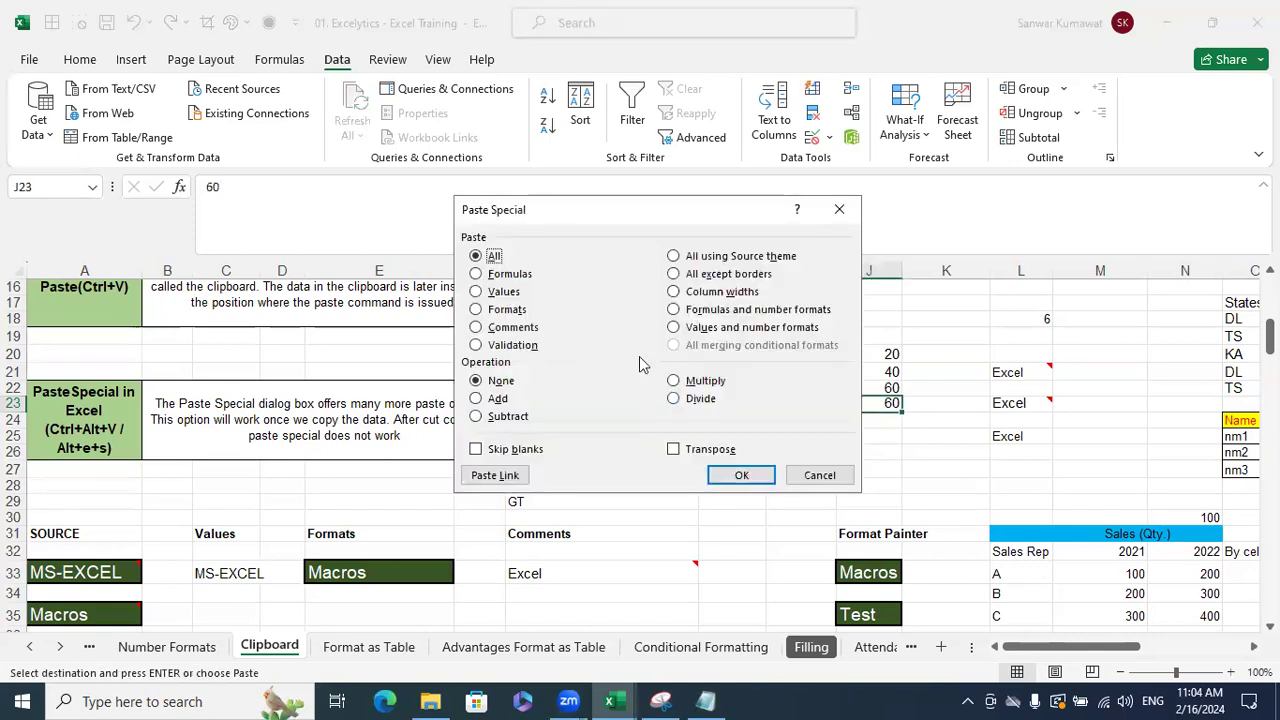
pyautogui.click(710, 328)
pyautogui.click(748, 476)
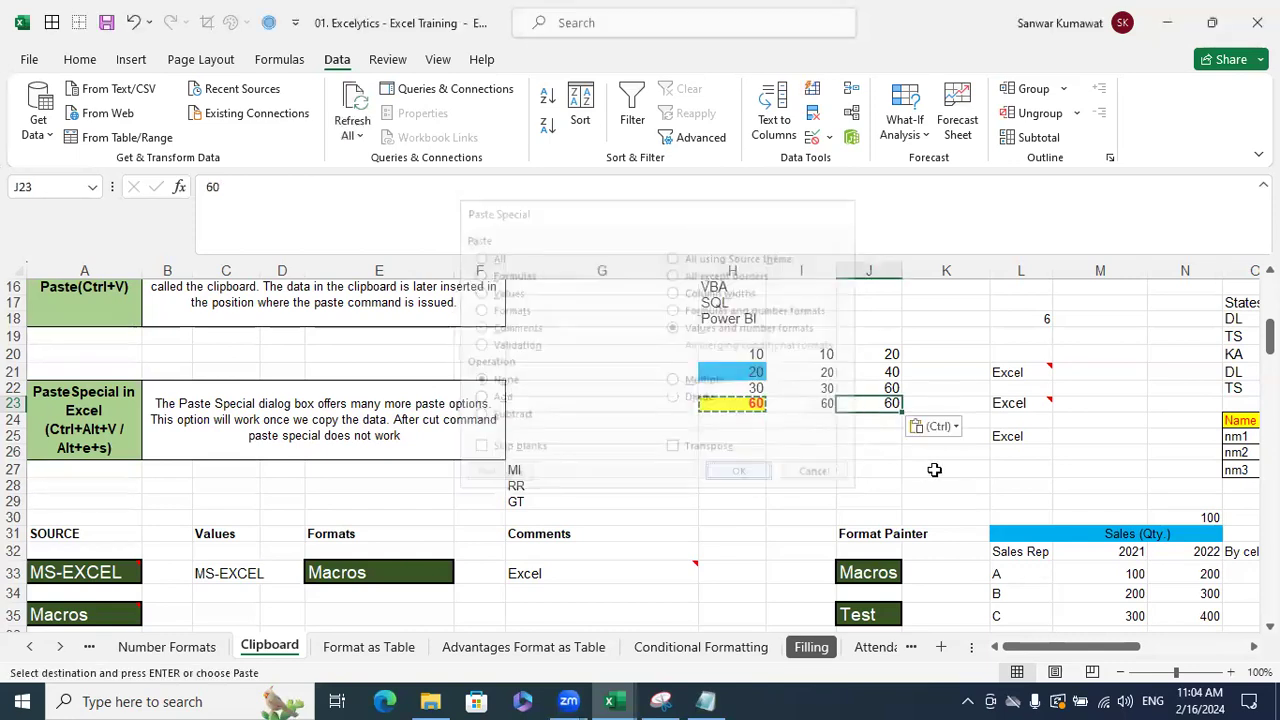
pyautogui.press('Escape')
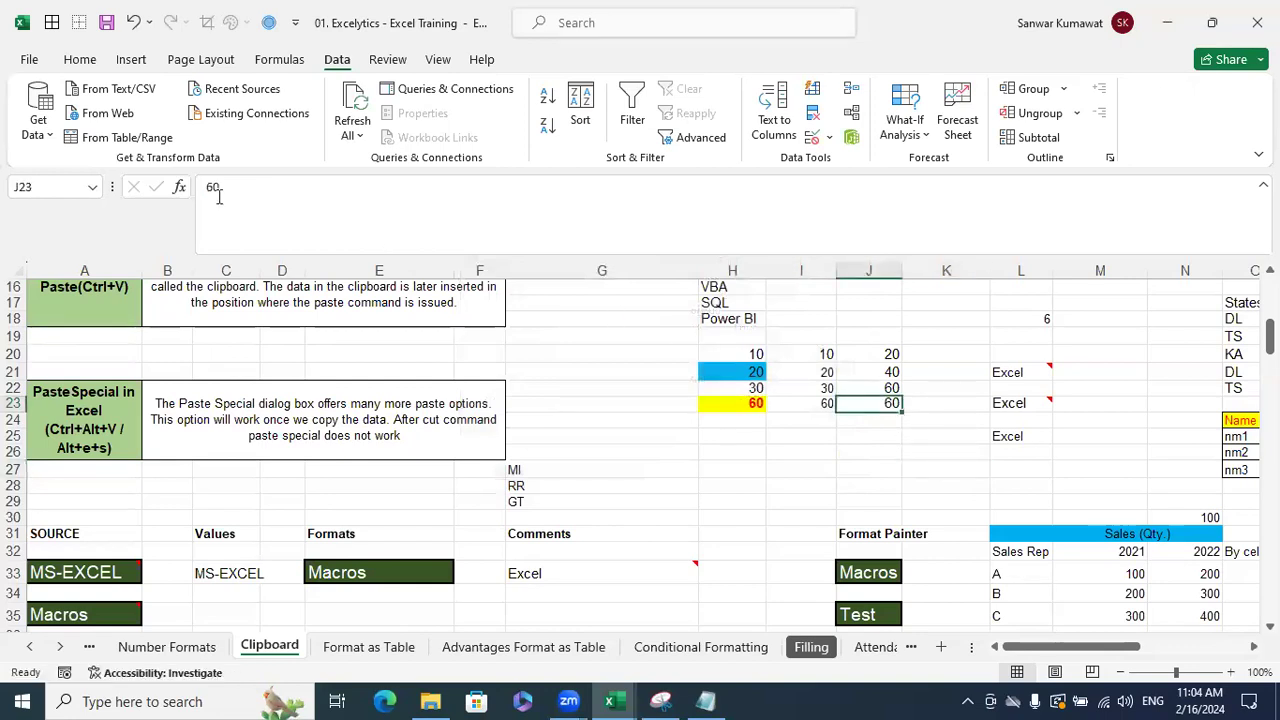
# - Check the I23 and H23 formulas, clear H23's formula, then undo the clearing
pyautogui.click(821, 404)
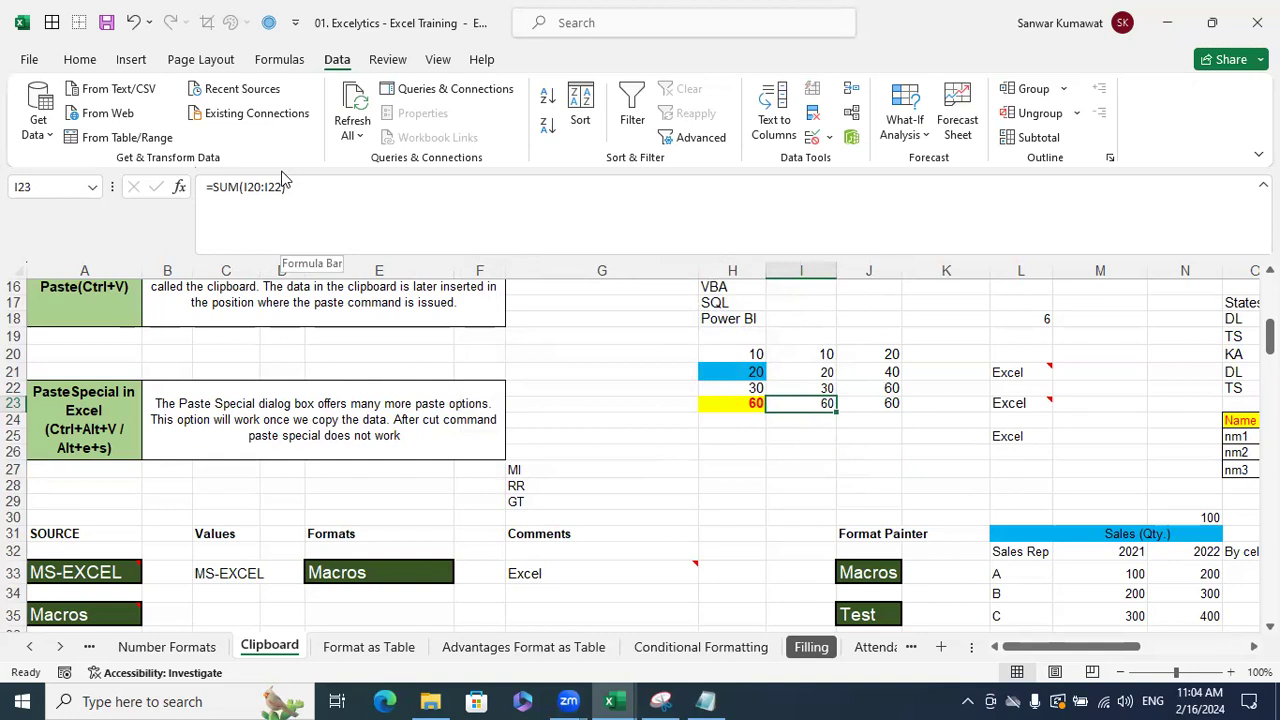
pyautogui.click(747, 405)
pyautogui.hotkey('ctrl', 'c')
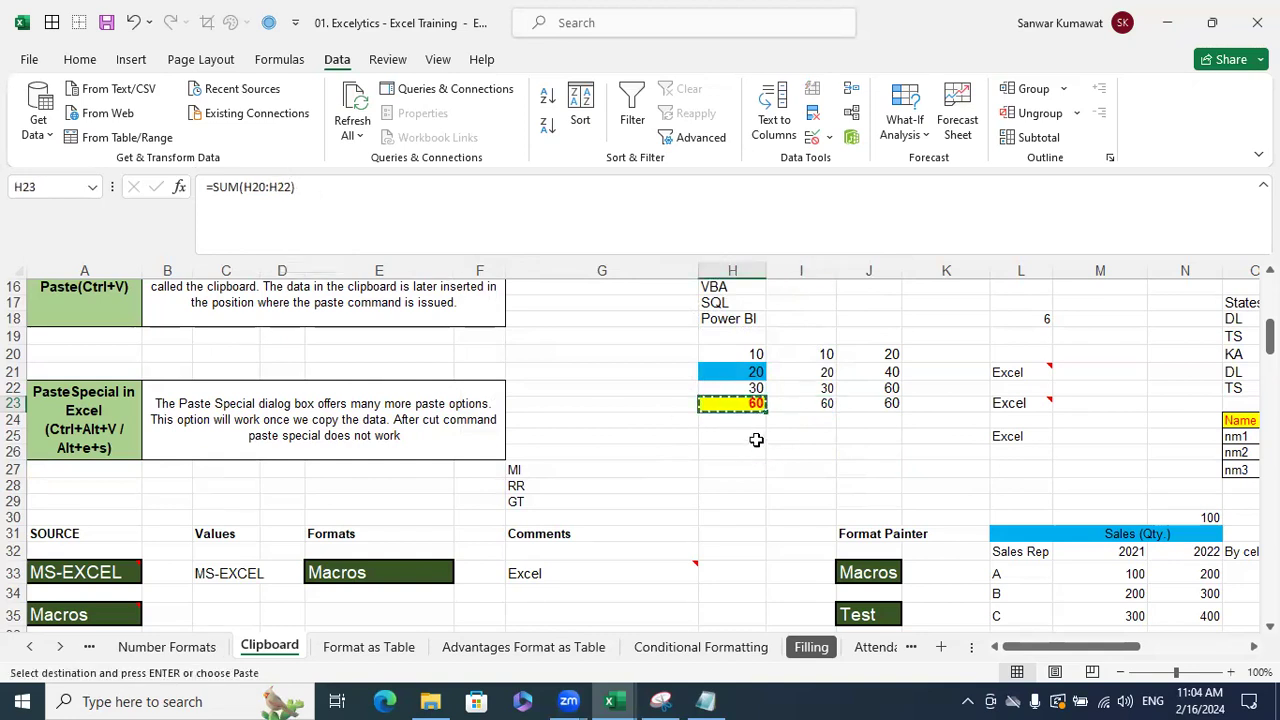
pyautogui.press('Escape')
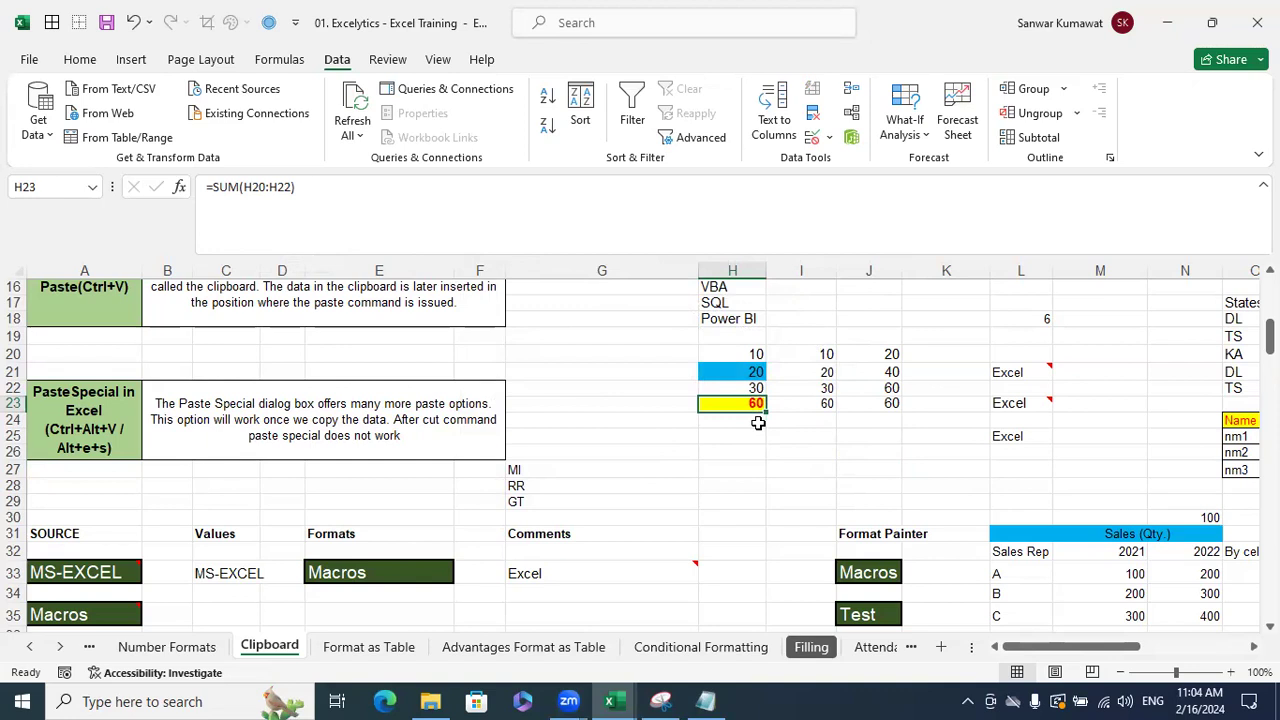
pyautogui.click(370, 182)
pyautogui.press('BackSpace')
pyautogui.press('BackSpace')
pyautogui.press('BackSpace')
pyautogui.press('BackSpace')
pyautogui.press('BackSpace')
pyautogui.press('BackSpace')
pyautogui.press('BackSpace')
pyautogui.press('BackSpace')
pyautogui.press('BackSpace')
pyautogui.press('BackSpace')
pyautogui.press('BackSpace')
pyautogui.press('BackSpace')
pyautogui.press('BackSpace')
pyautogui.press('Return')
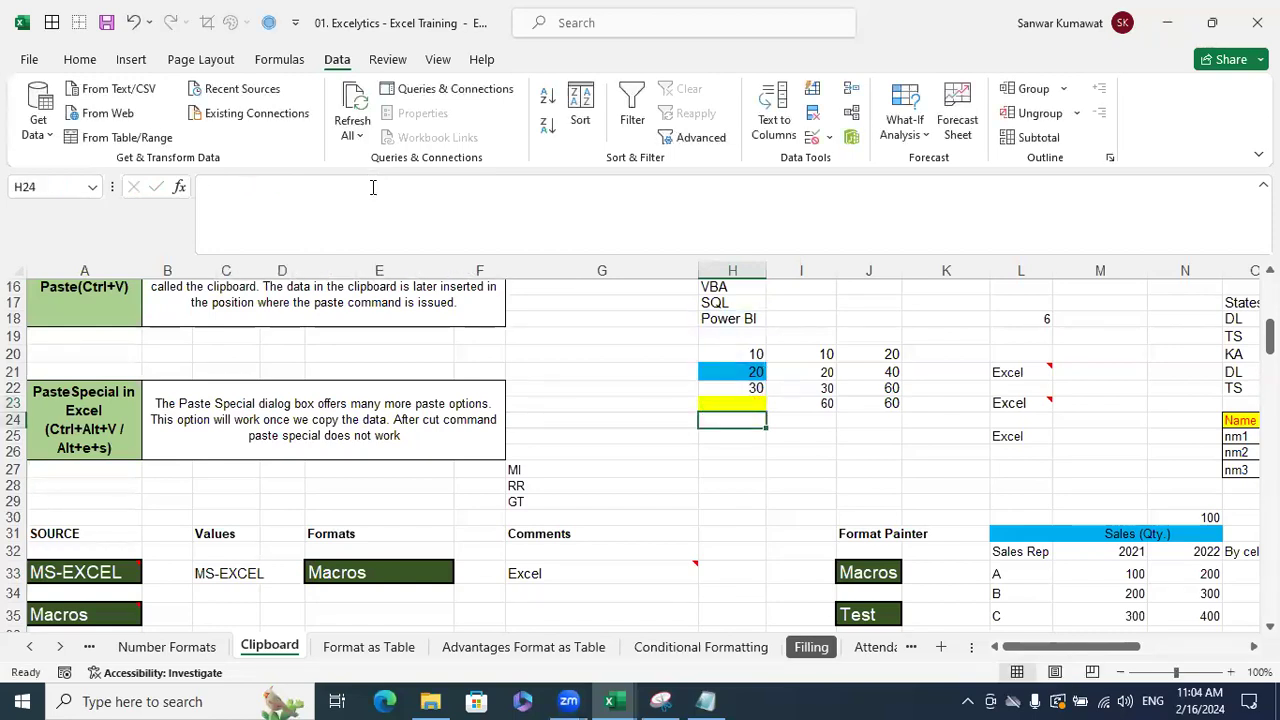
pyautogui.click(718, 471)
pyautogui.hotkey('ctrl', 'z')
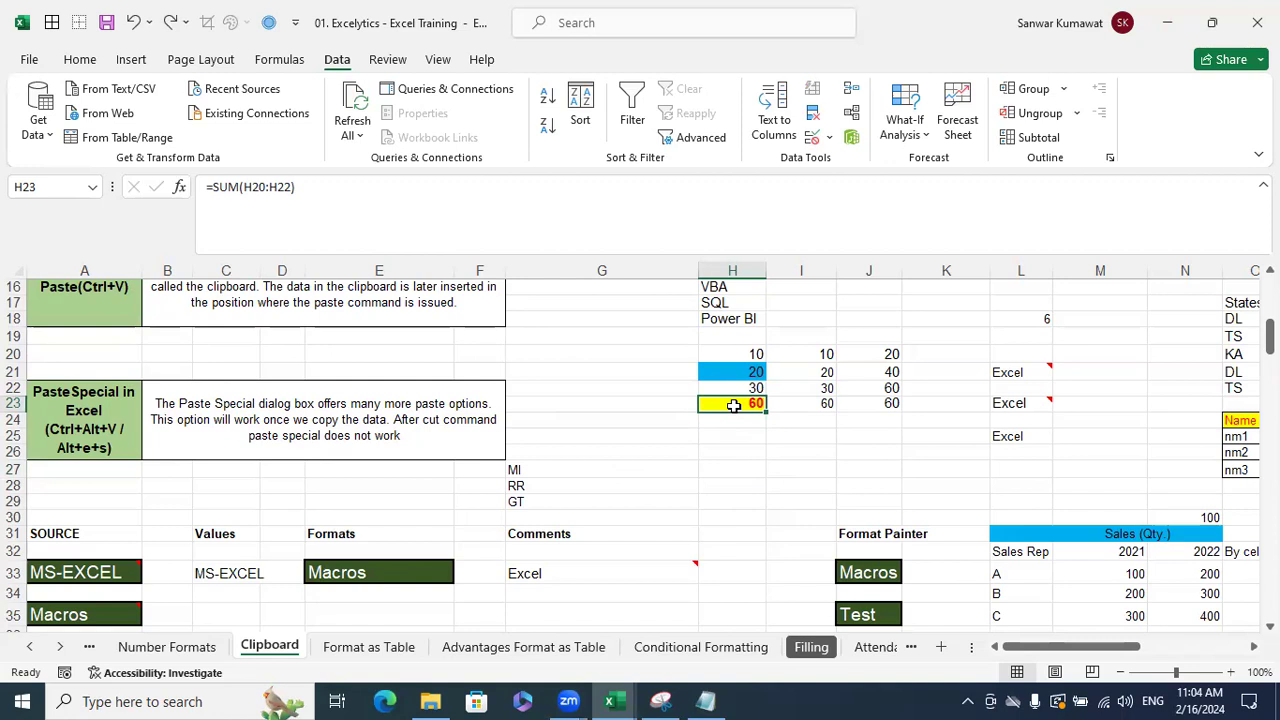
# - Replace H23's SUM formula with its value 60 using Paste Special Values
pyautogui.hotkey('ctrl', 'c')
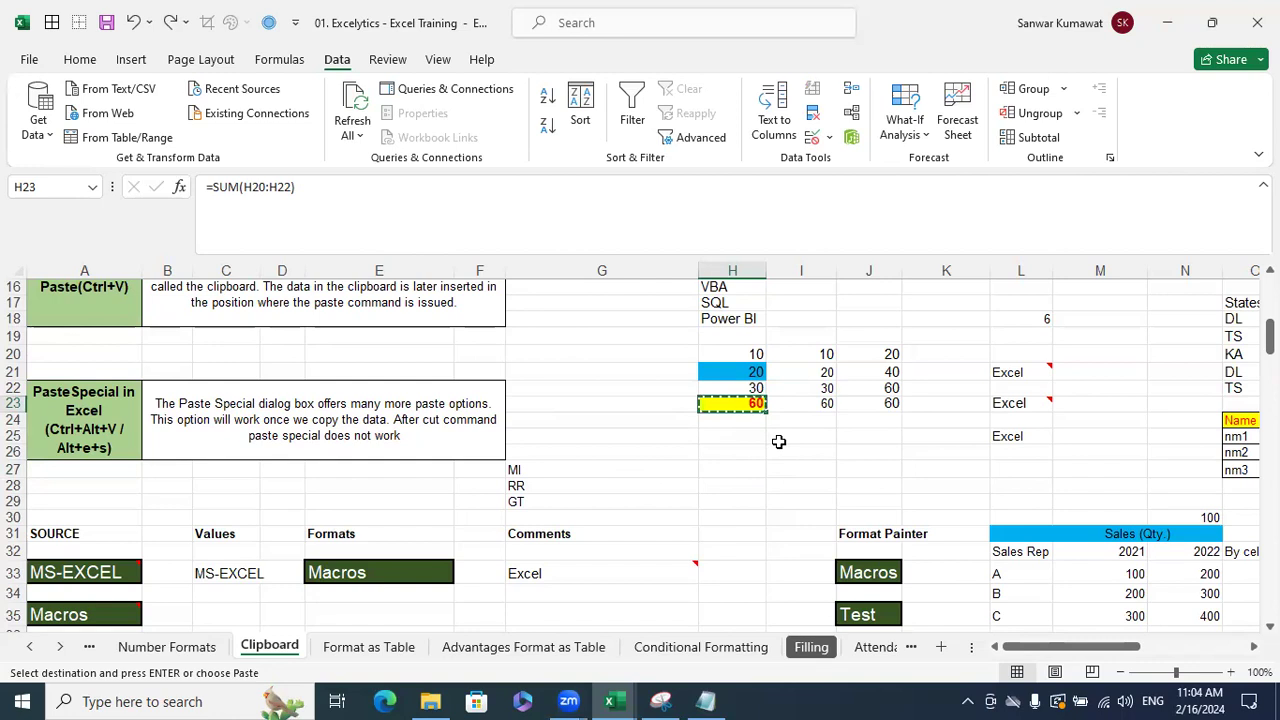
pyautogui.hotkey('alt', 'e')
pyautogui.press('s')
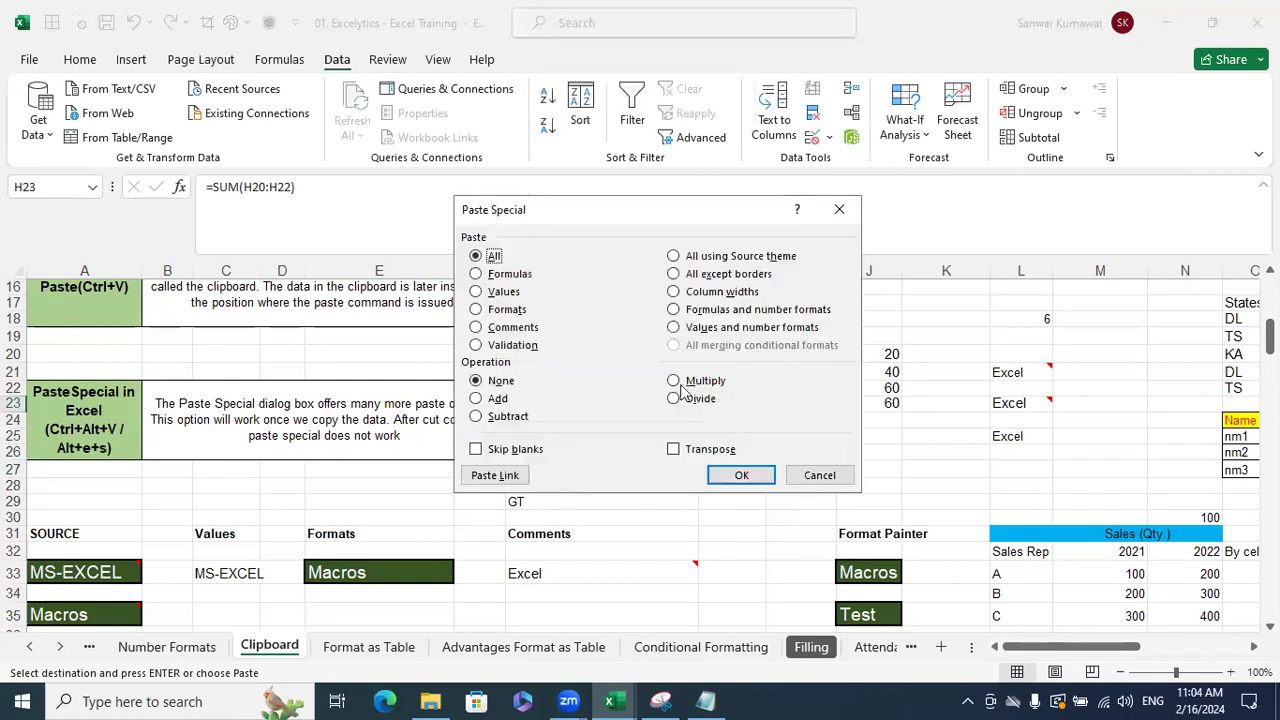
pyautogui.click(503, 292)
pyautogui.click(745, 474)
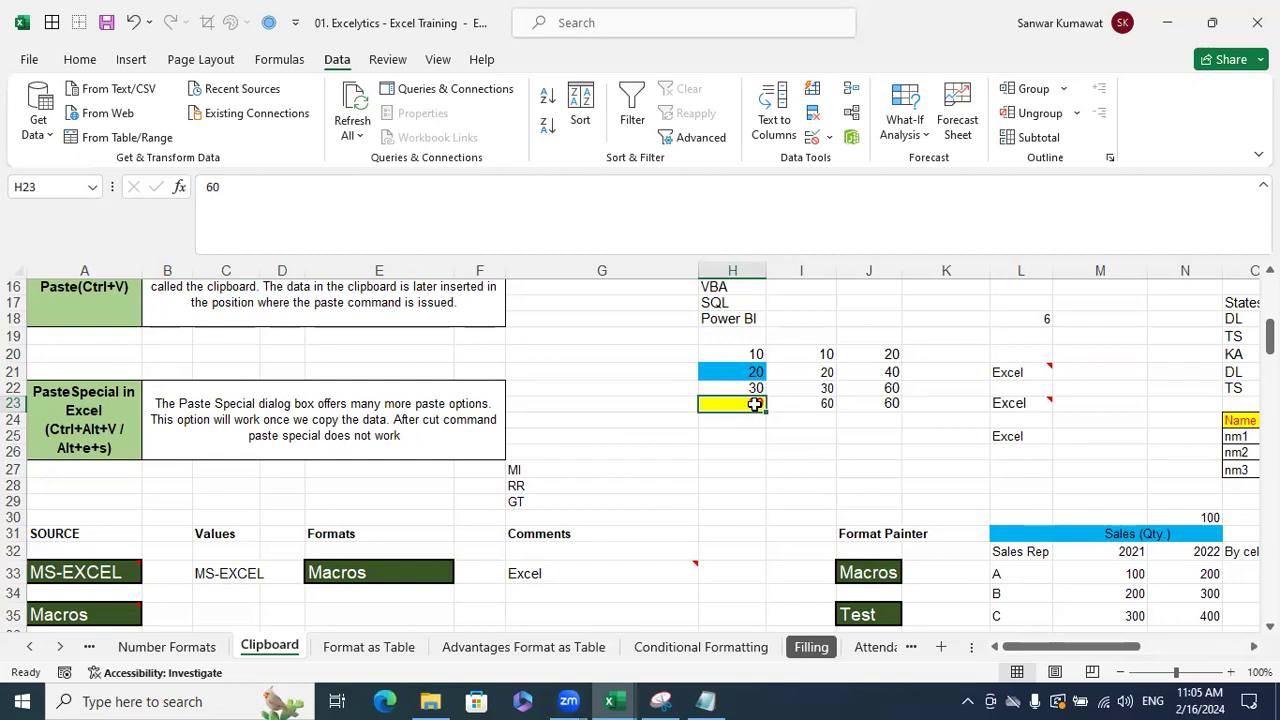
# - Change the Sales (Qty.) table's first year header from 2022 to 2023
pyautogui.scroll(-3, 774, 429)
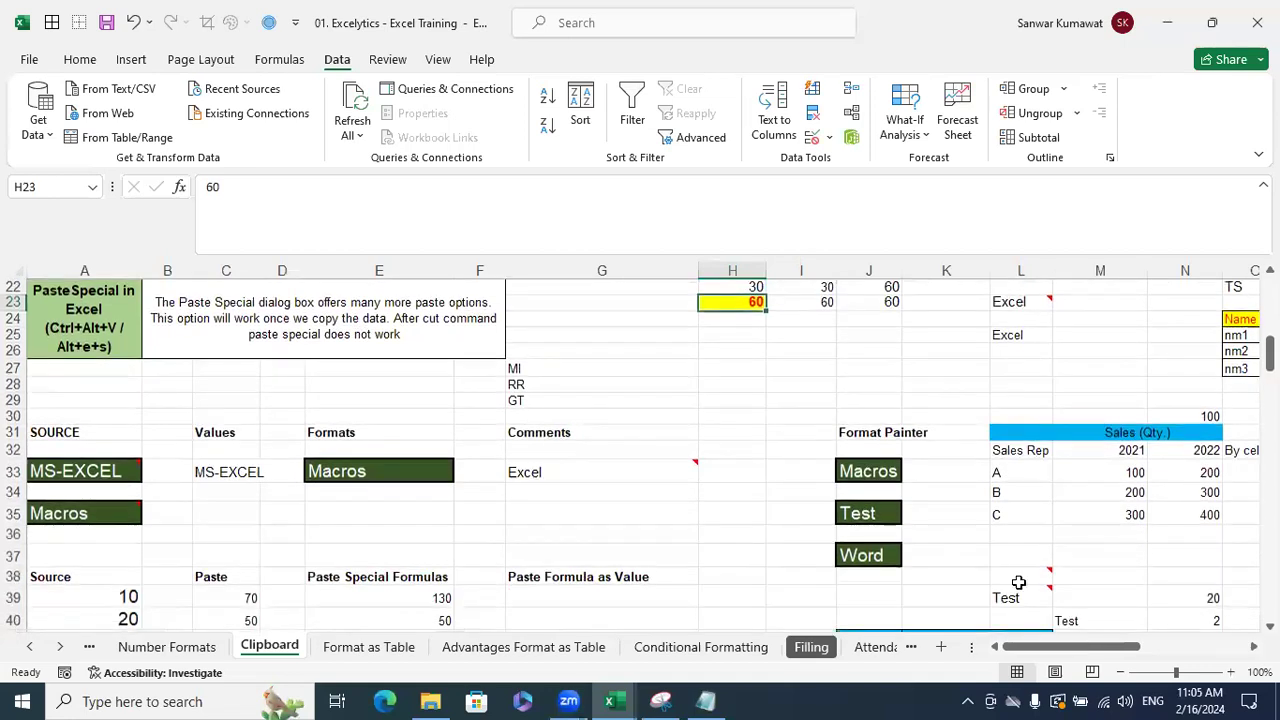
pyautogui.hscroll(3, 1131, 562)
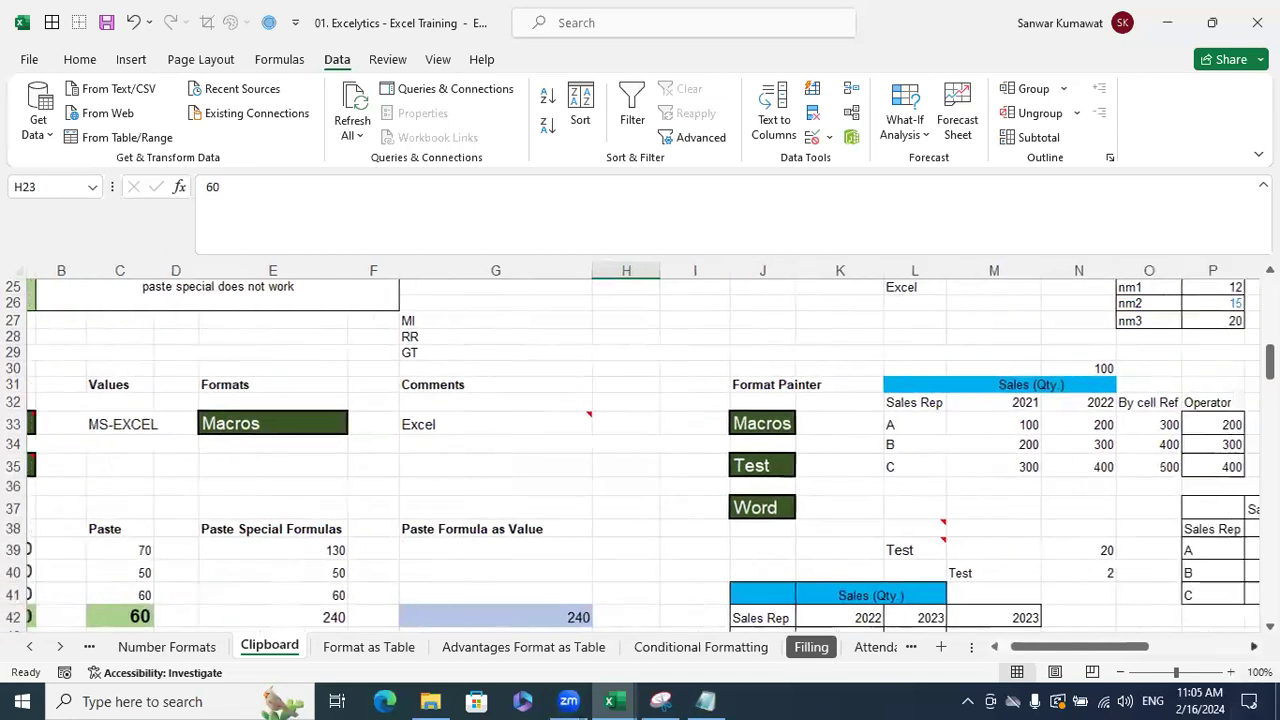
pyautogui.scroll(-2, 1131, 562)
pyautogui.scroll(-1, 1131, 562)
pyautogui.click(900, 522)
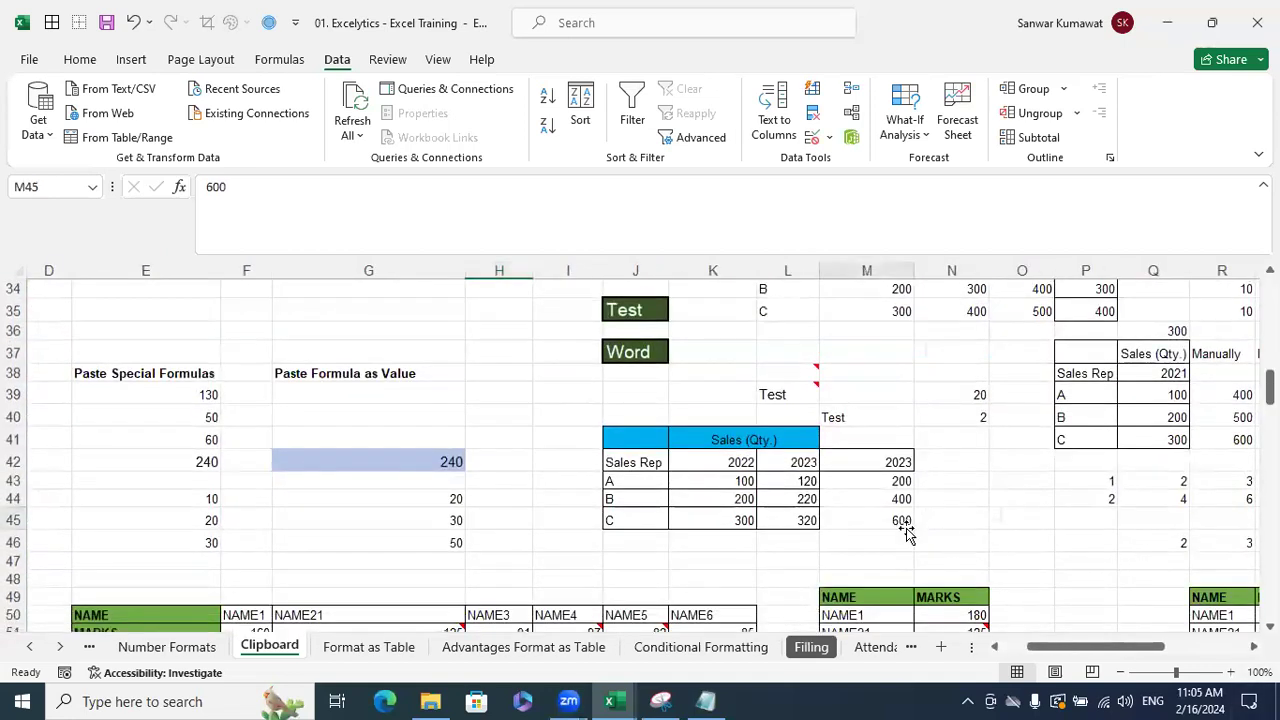
pyautogui.click(750, 463)
pyautogui.click(297, 198)
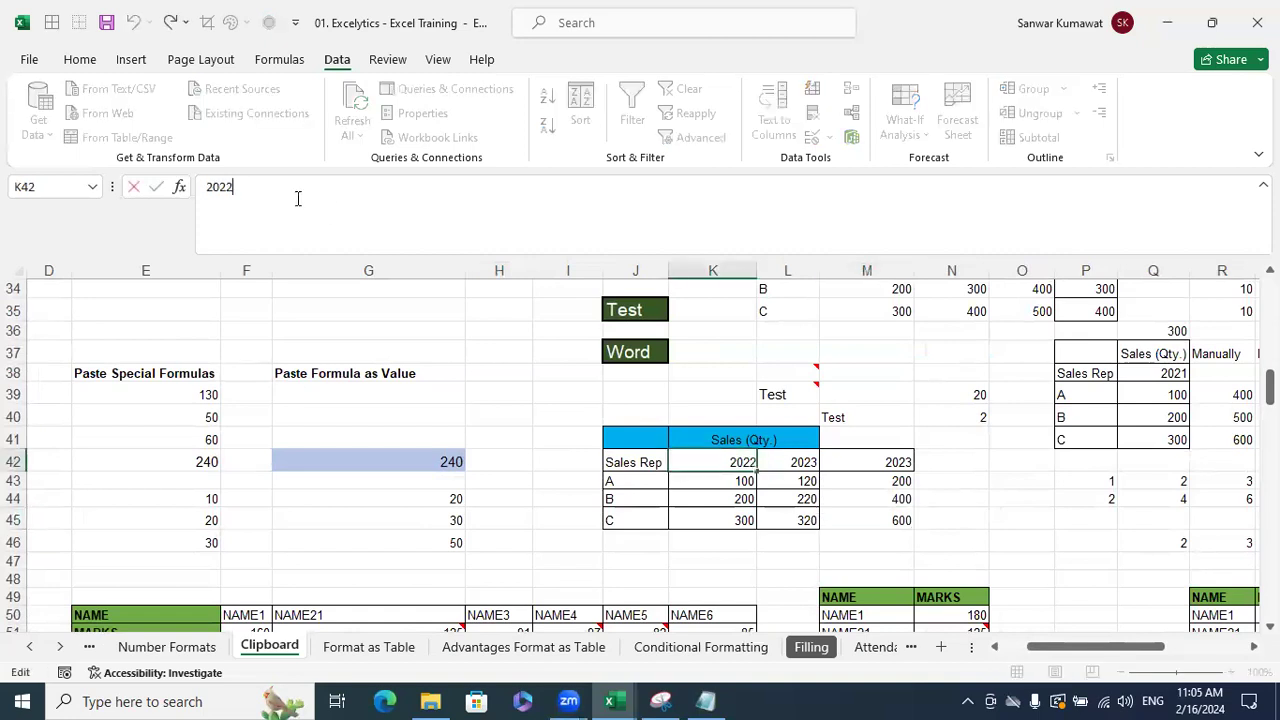
pyautogui.press('BackSpace')
pyautogui.write('3')
pyautogui.press('Return')
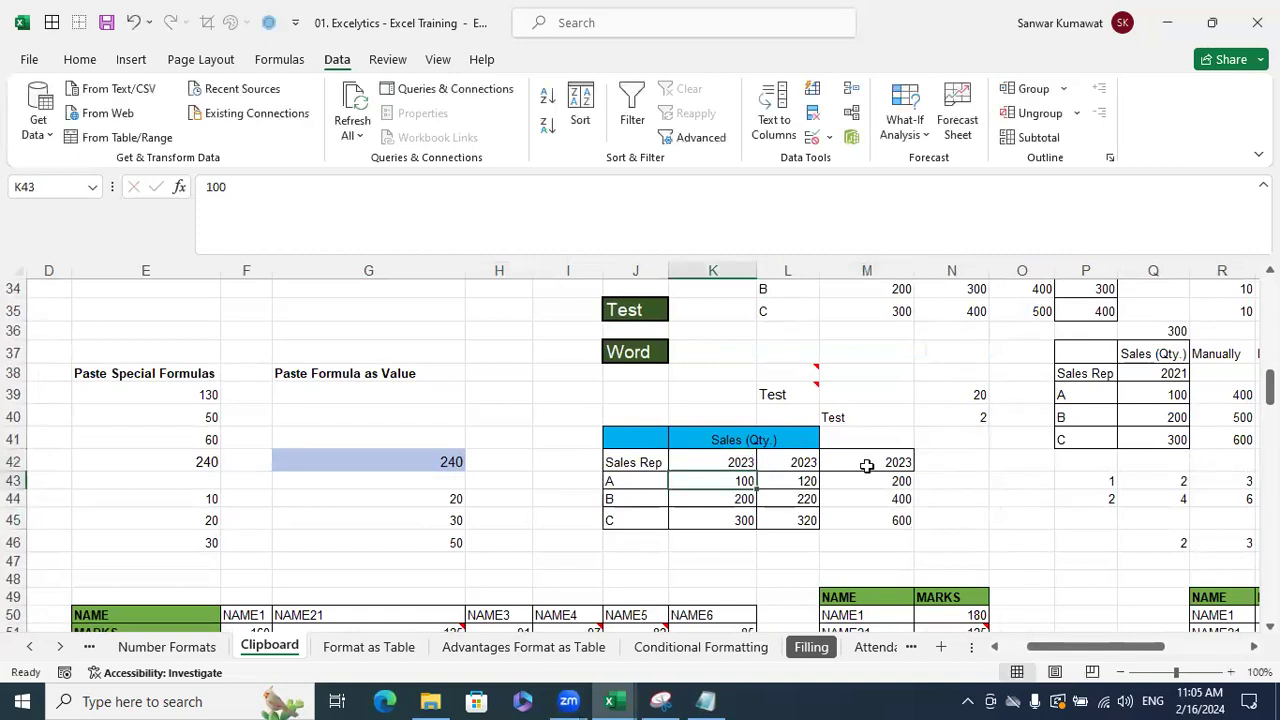
# - Change the second year header to 2024 and clear the extra column beside the table
pyautogui.click(815, 461)
pyautogui.click(345, 186)
pyautogui.press('BackSpace')
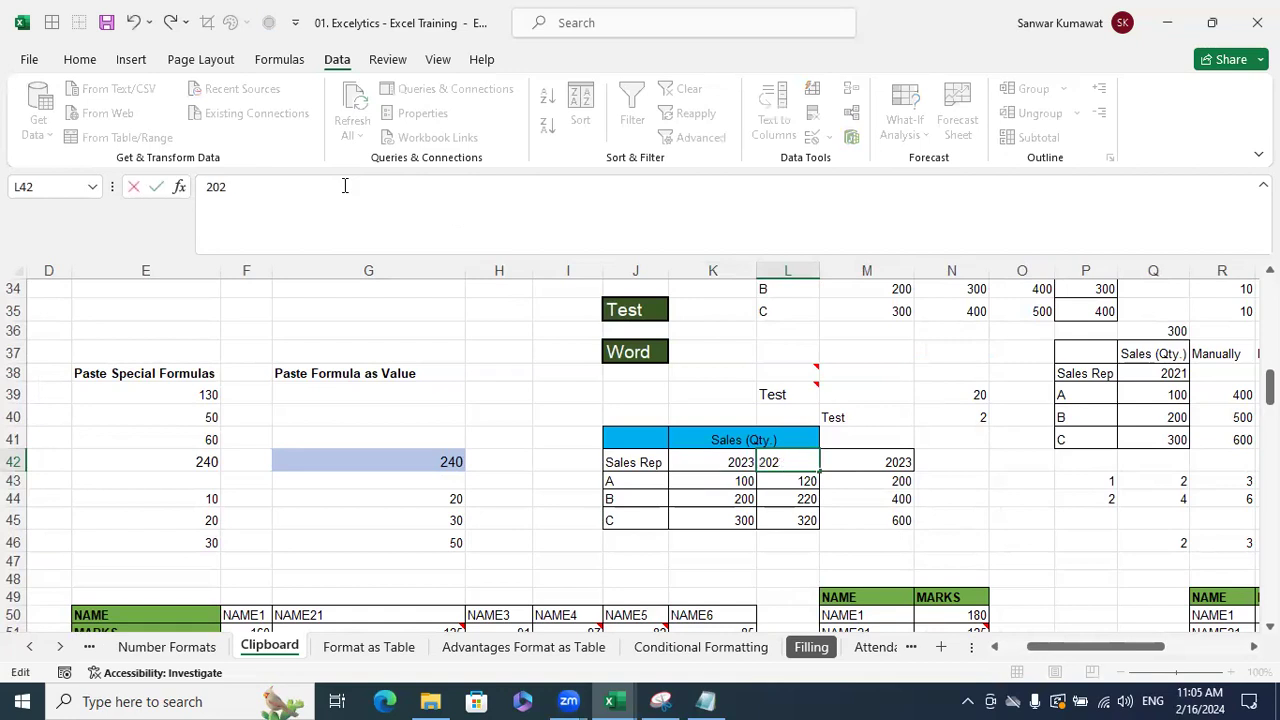
pyautogui.write('4')
pyautogui.press('Return')
pyautogui.moveTo(897, 446); pyautogui.dragTo(905, 512)
pyautogui.press('Delete')
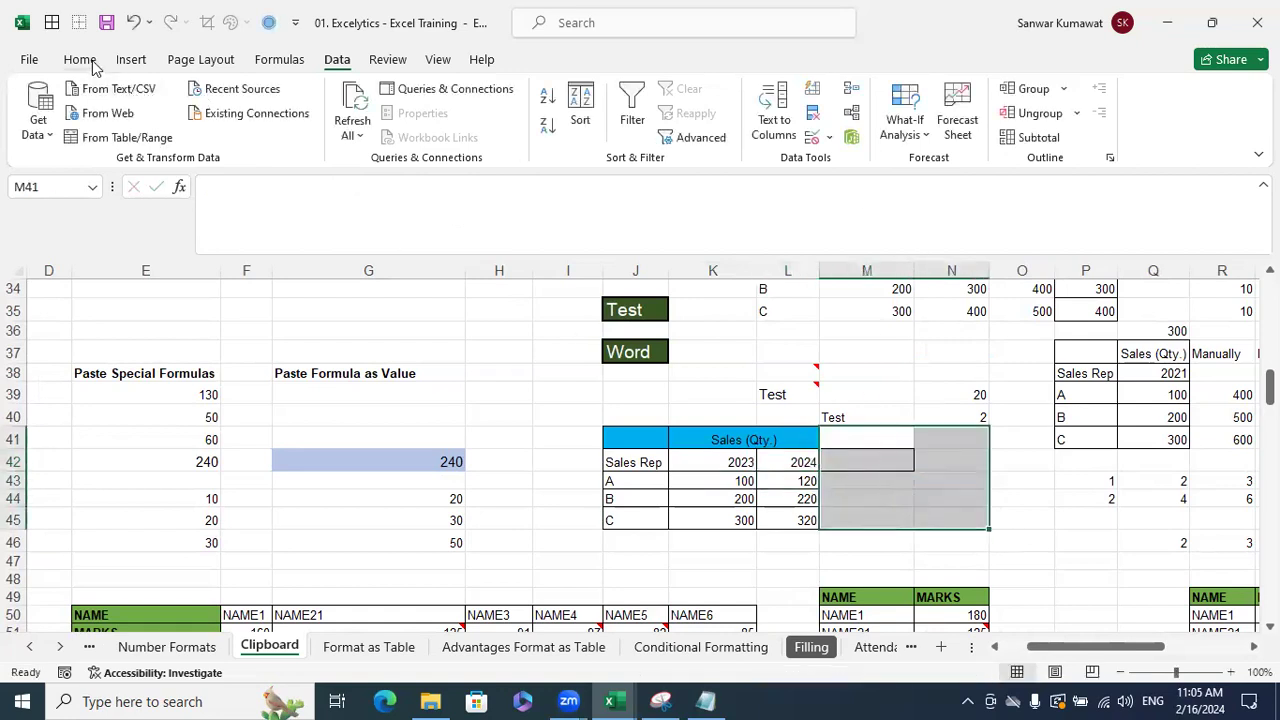
# - On the Home tab, leave the 2024 column L43:L45 empty beside the 2023 figures 100, 200, 300
pyautogui.click(80, 59)
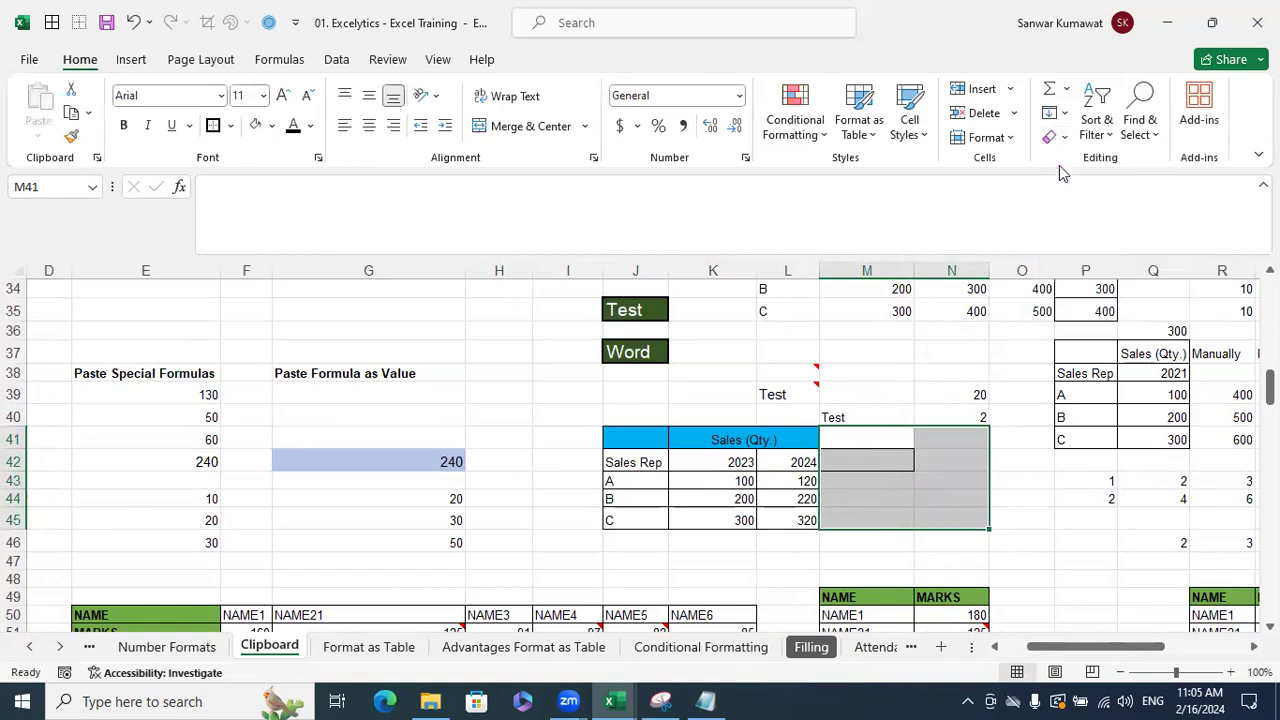
pyautogui.click(1081, 537)
pyautogui.moveTo(805, 540); pyautogui.dragTo(808, 487)
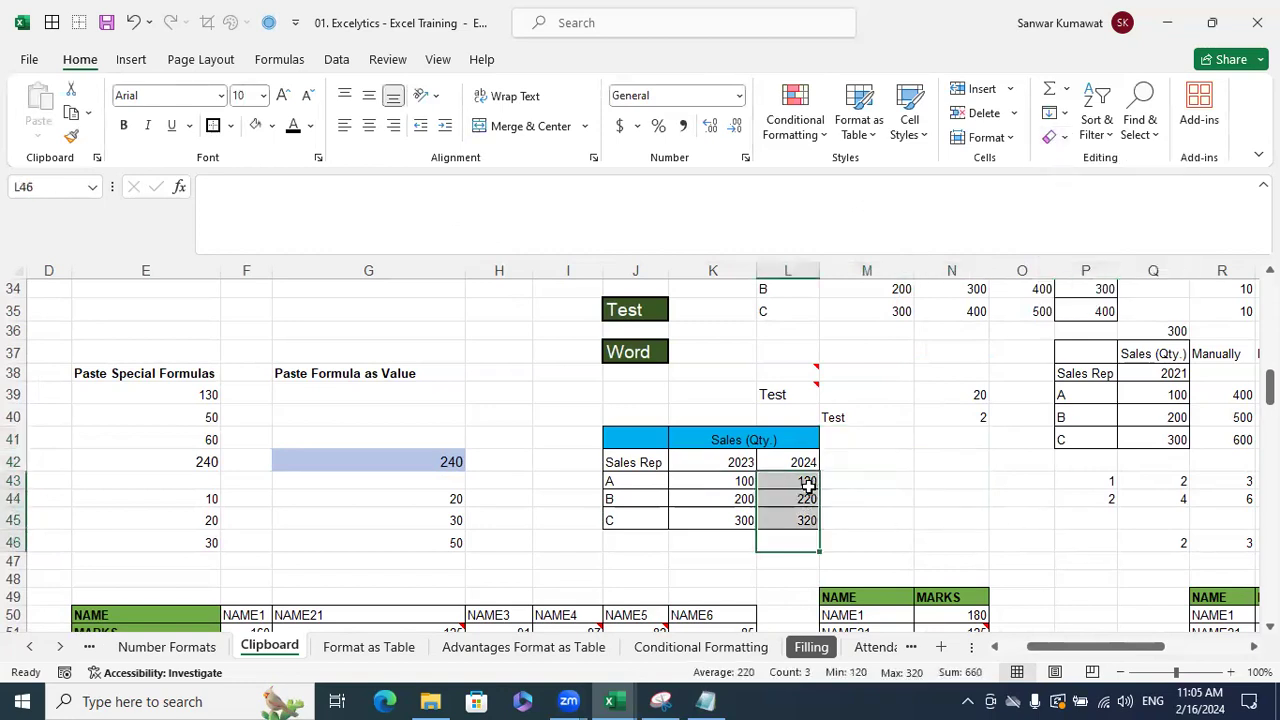
pyautogui.click(900, 514)
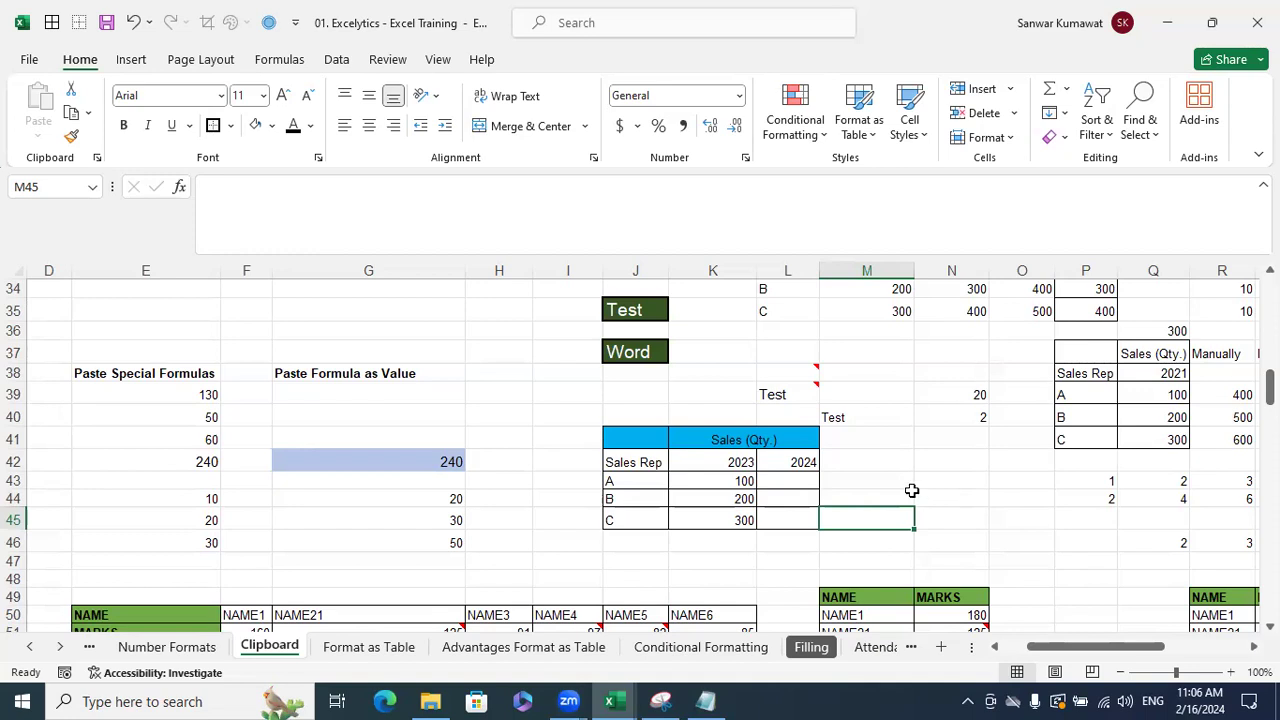
pyautogui.click(780, 481)
pyautogui.click(809, 500)
pyautogui.click(797, 517)
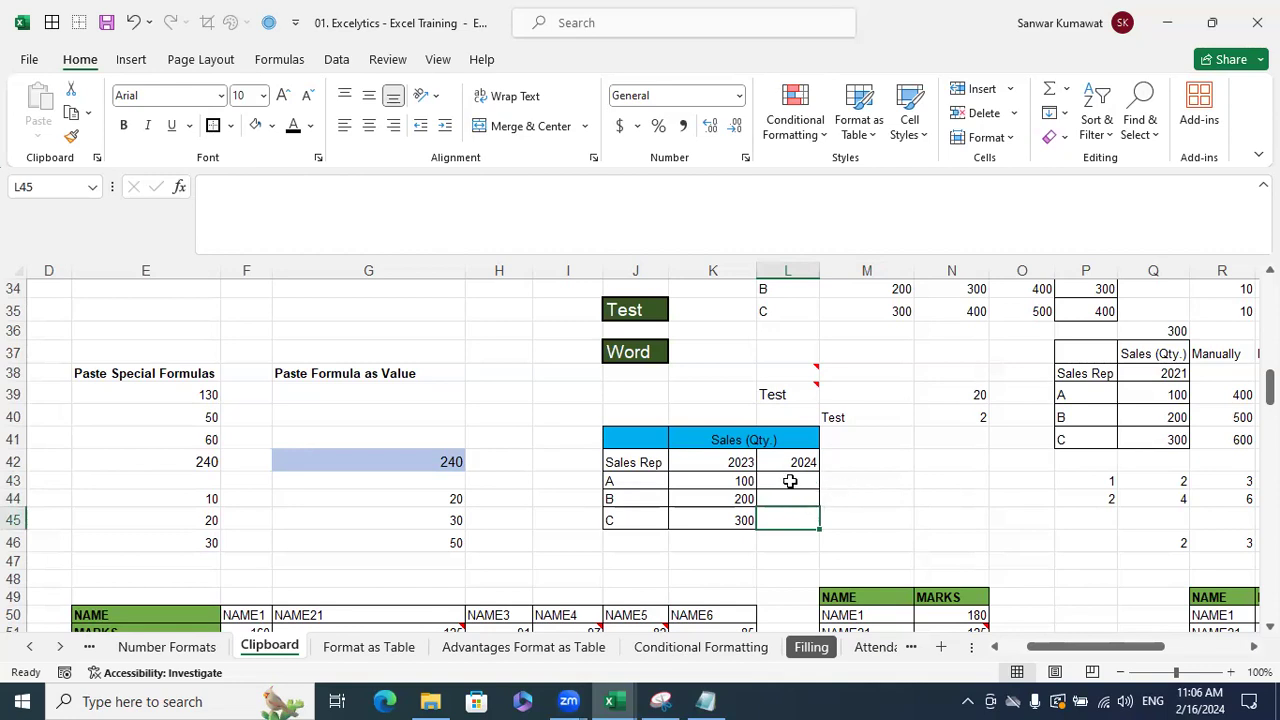
pyautogui.click(790, 481)
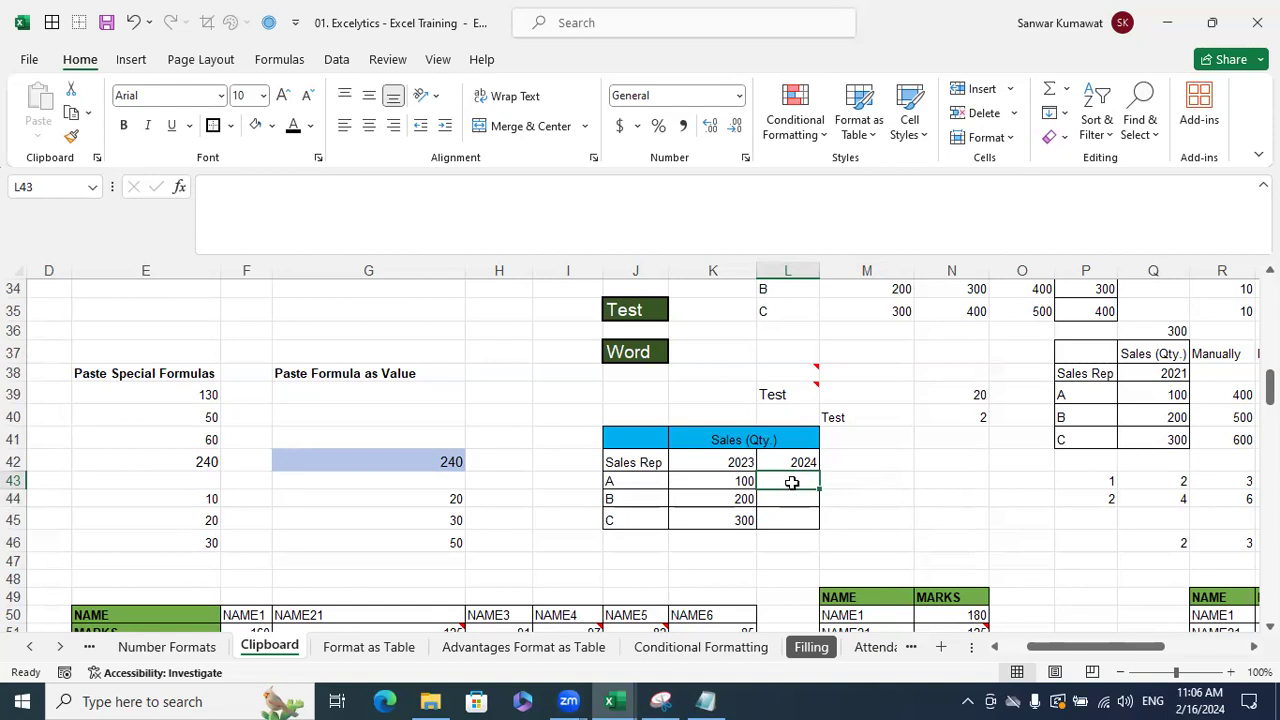
pyautogui.click(738, 481)
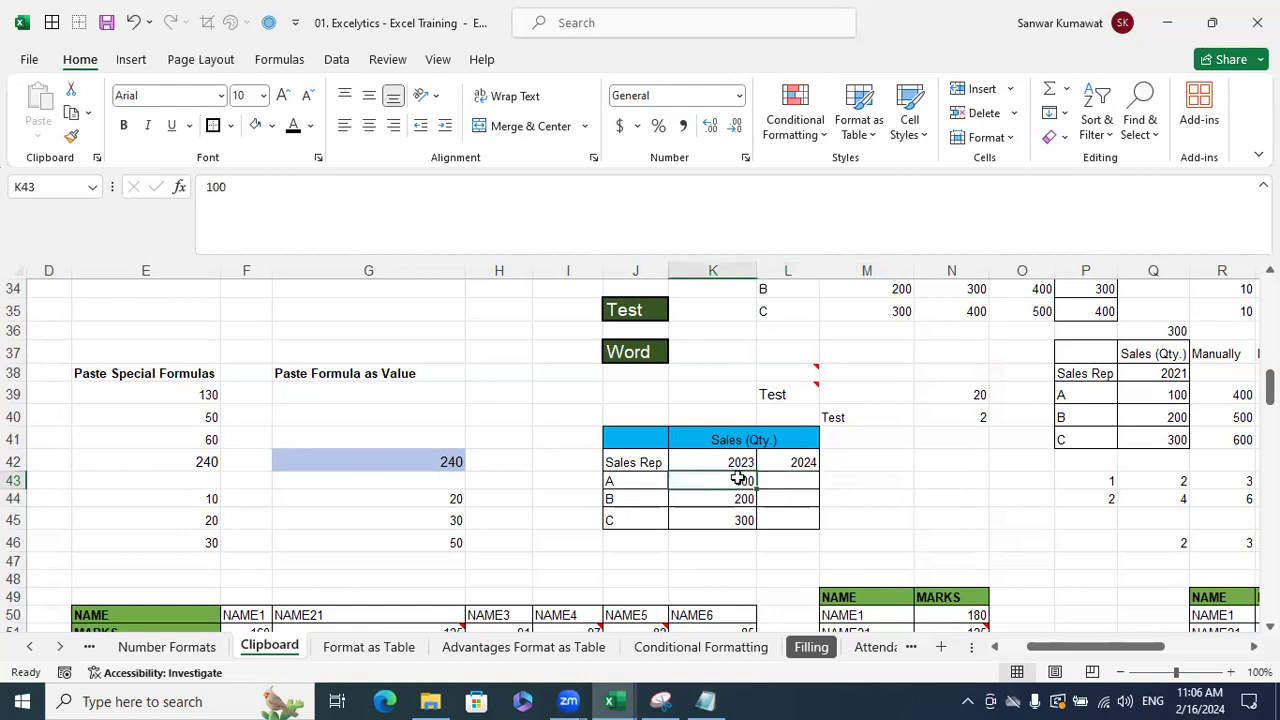
pyautogui.click(808, 486)
pyautogui.click(795, 497)
pyautogui.click(791, 517)
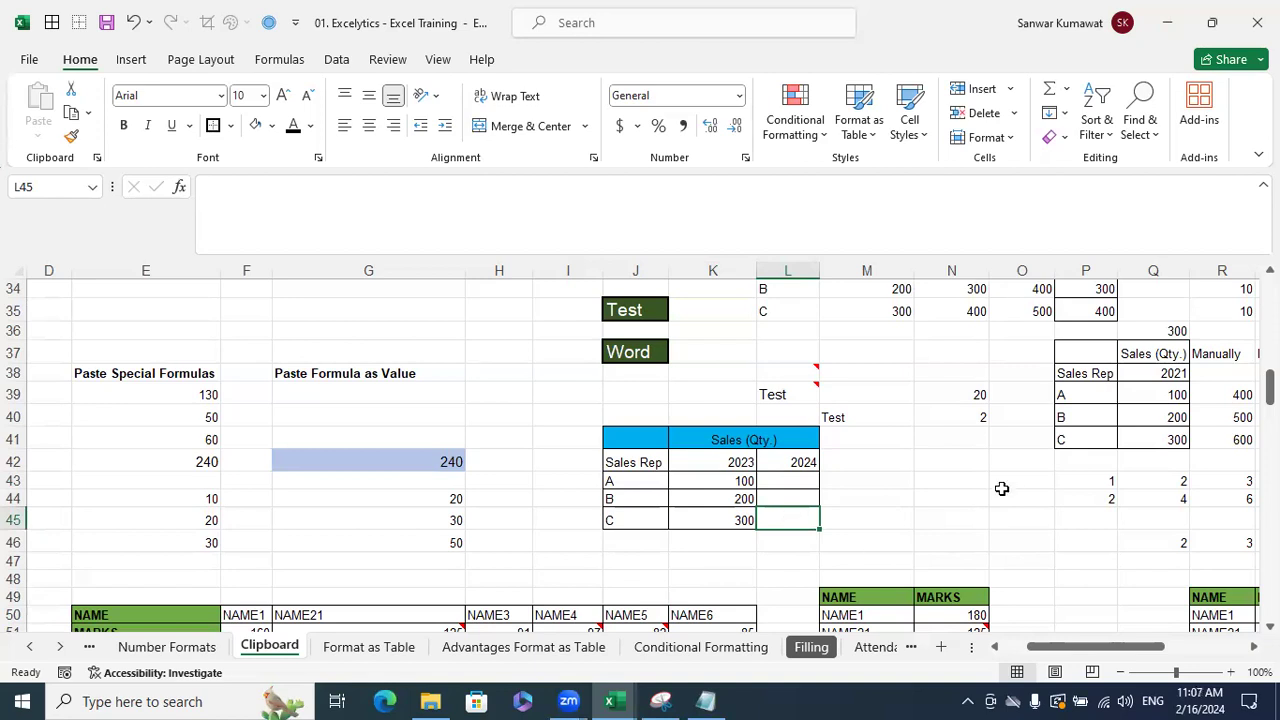
pyautogui.click(966, 395)
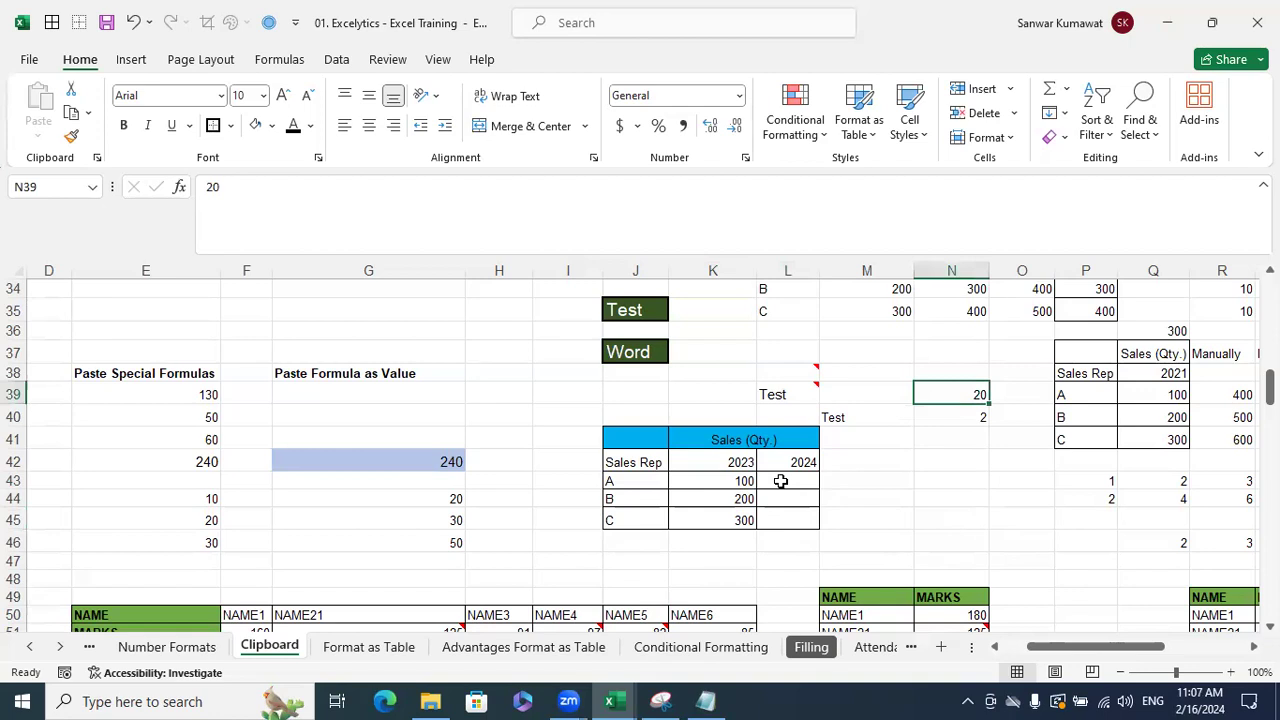
pyautogui.click(780, 482)
pyautogui.click(777, 498)
pyautogui.click(780, 519)
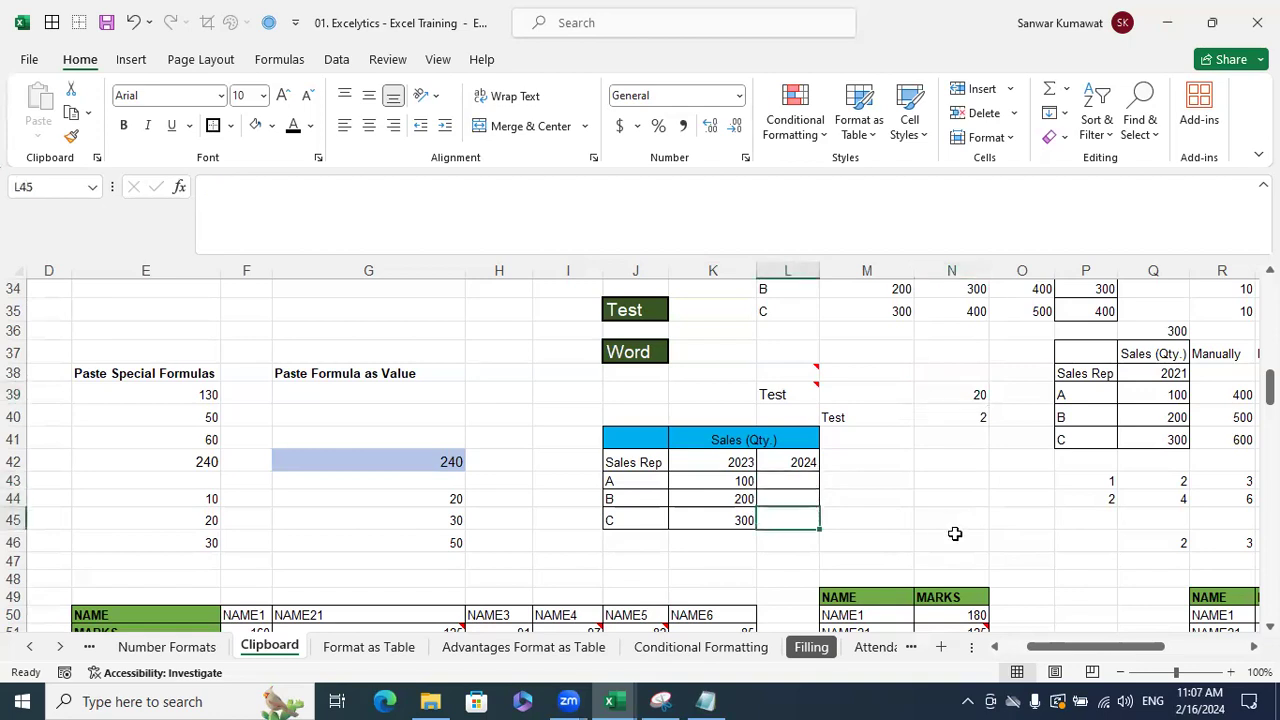
# - Enter the constant 20 in I43, I44 and I45
pyautogui.click(869, 480)
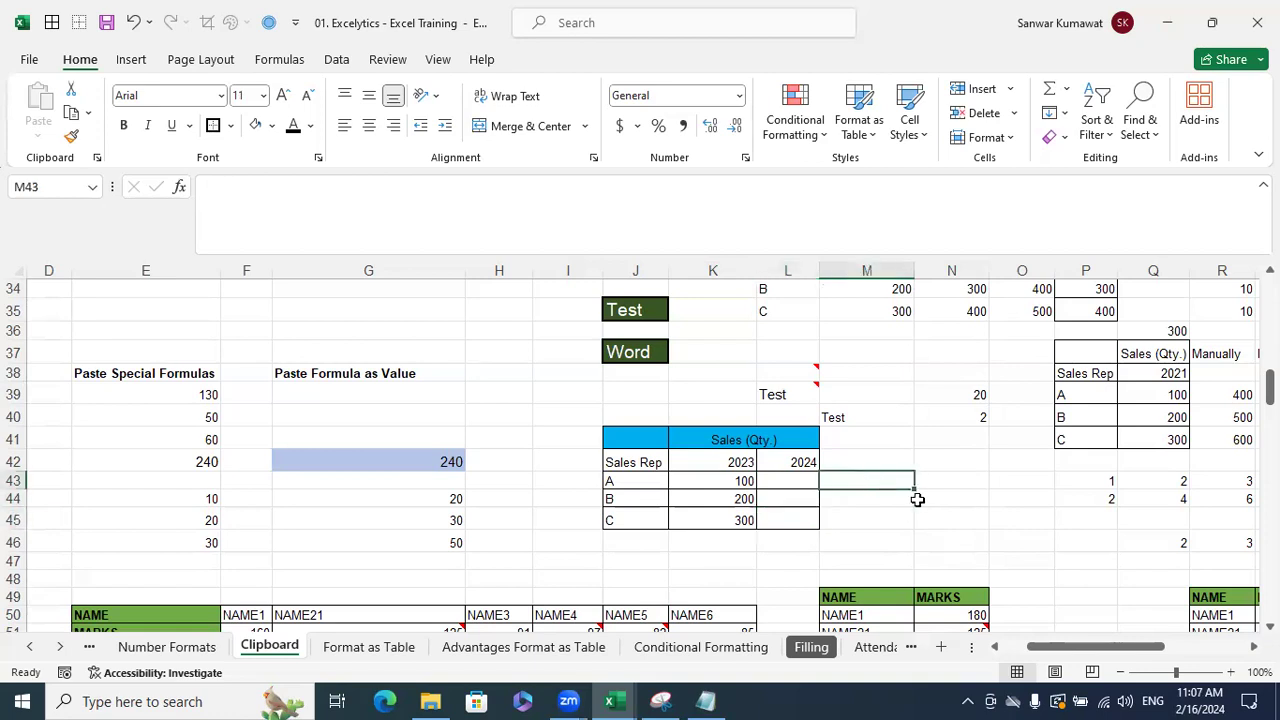
pyautogui.click(569, 482)
pyautogui.write('20')
pyautogui.press('Return')
pyautogui.write('20')
pyautogui.press('Return')
pyautogui.write('3')
pyautogui.press('BackSpace')
pyautogui.write('20')
pyautogui.press('Return')
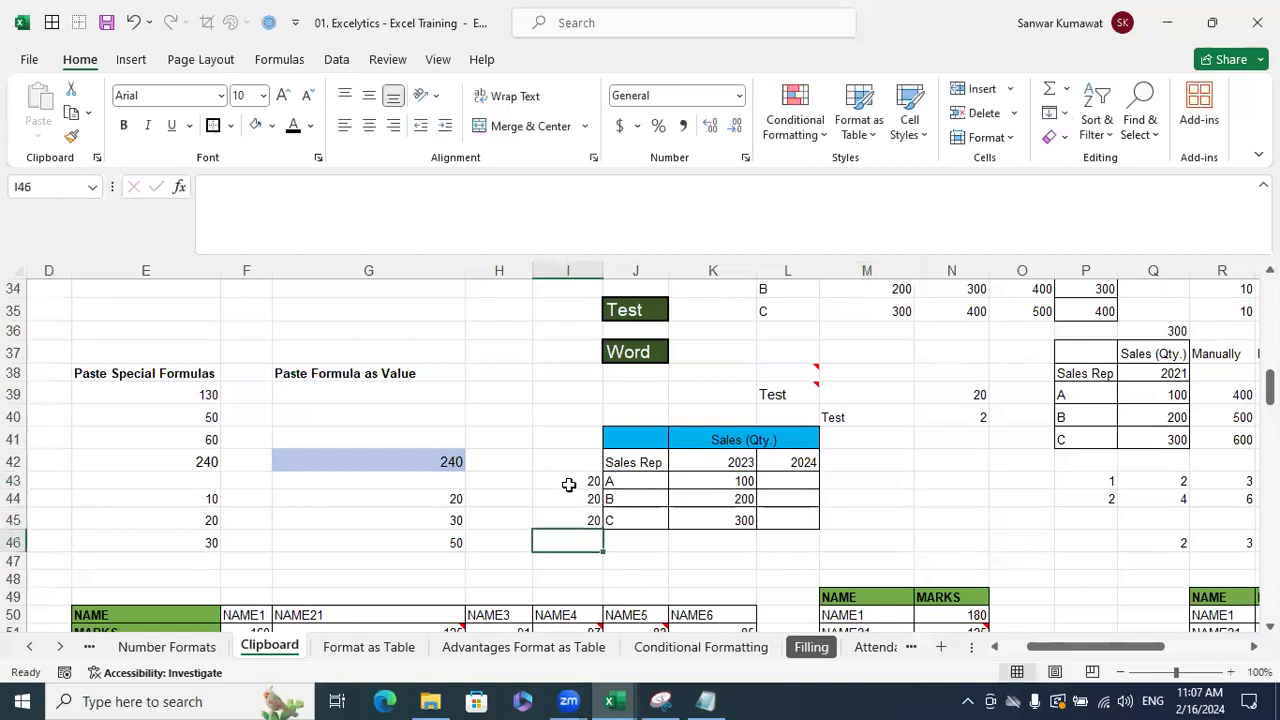
# - Enter =I43+K43 in L43 and fill it down to L45
pyautogui.click(814, 486)
pyautogui.write('=')
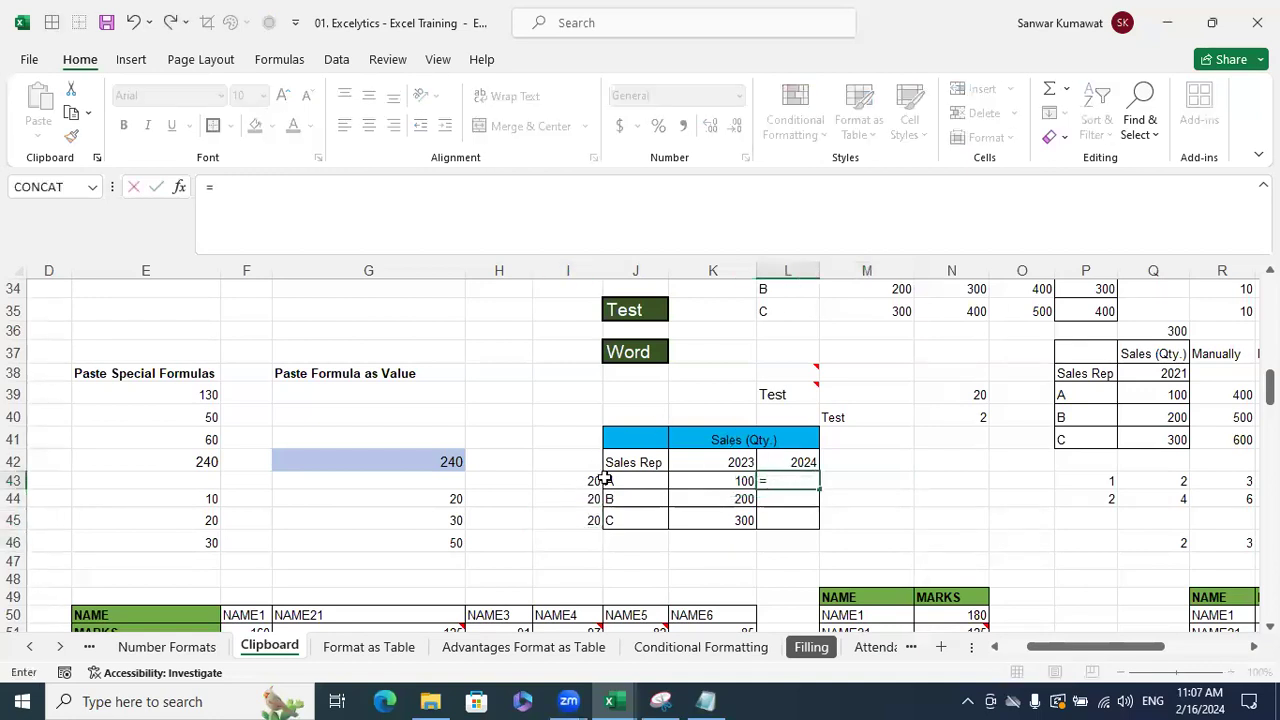
pyautogui.click(590, 480)
pyautogui.write('+')
pyautogui.click(722, 480)
pyautogui.press('Return')
pyautogui.click(805, 481)
pyautogui.moveTo(819, 490); pyautogui.dragTo(828, 524)
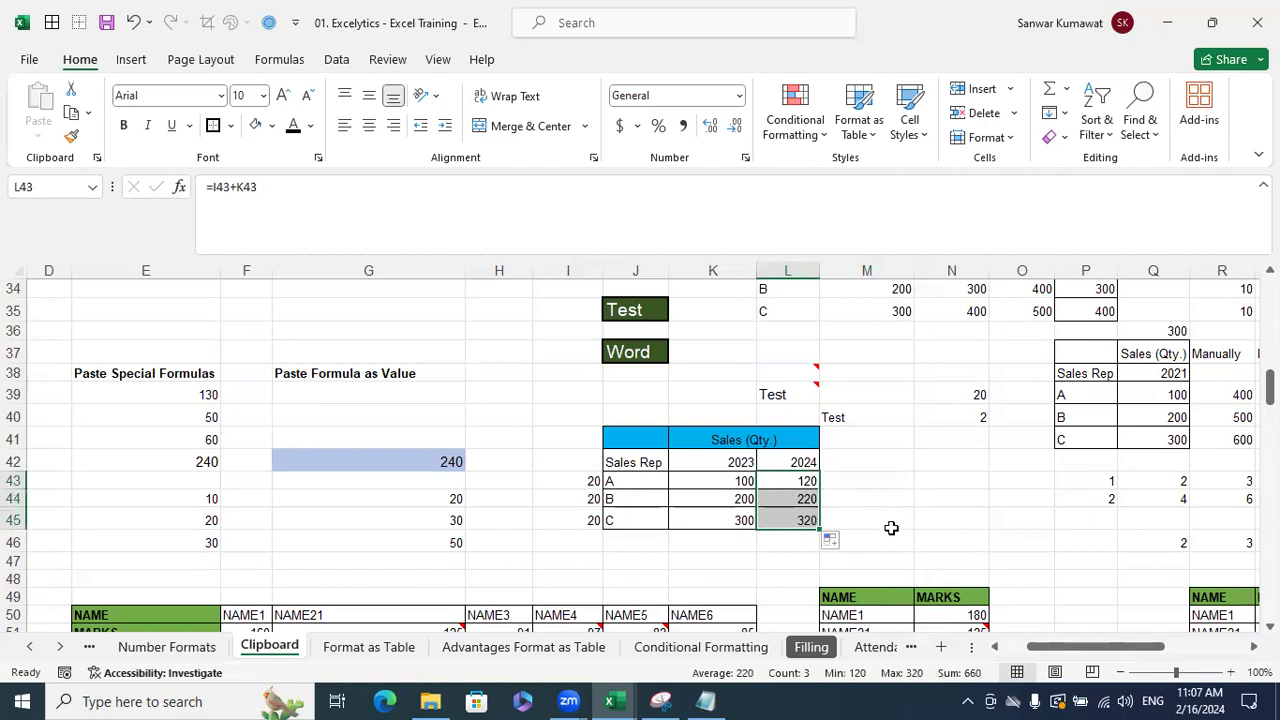
pyautogui.click(891, 526)
# - Check the L43 formula, then copy the 2024 results 120, 220, 320 in L43:L45
pyautogui.click(810, 482)
pyautogui.click(903, 513)
pyautogui.moveTo(815, 482); pyautogui.dragTo(818, 522)
pyautogui.hotkey('ctrl', 'c')
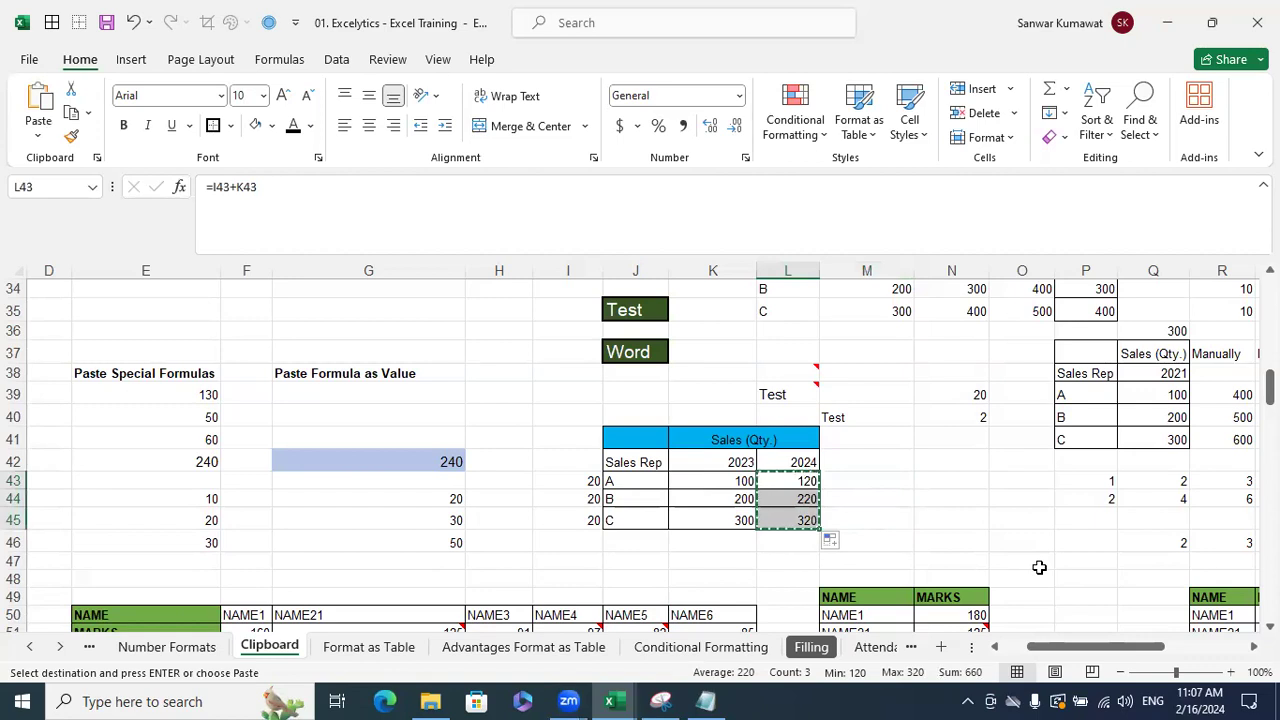
# - Paste the copied 2024 results back as values with Paste Special Values
pyautogui.hotkey('ctrl', 'alt', 'v')
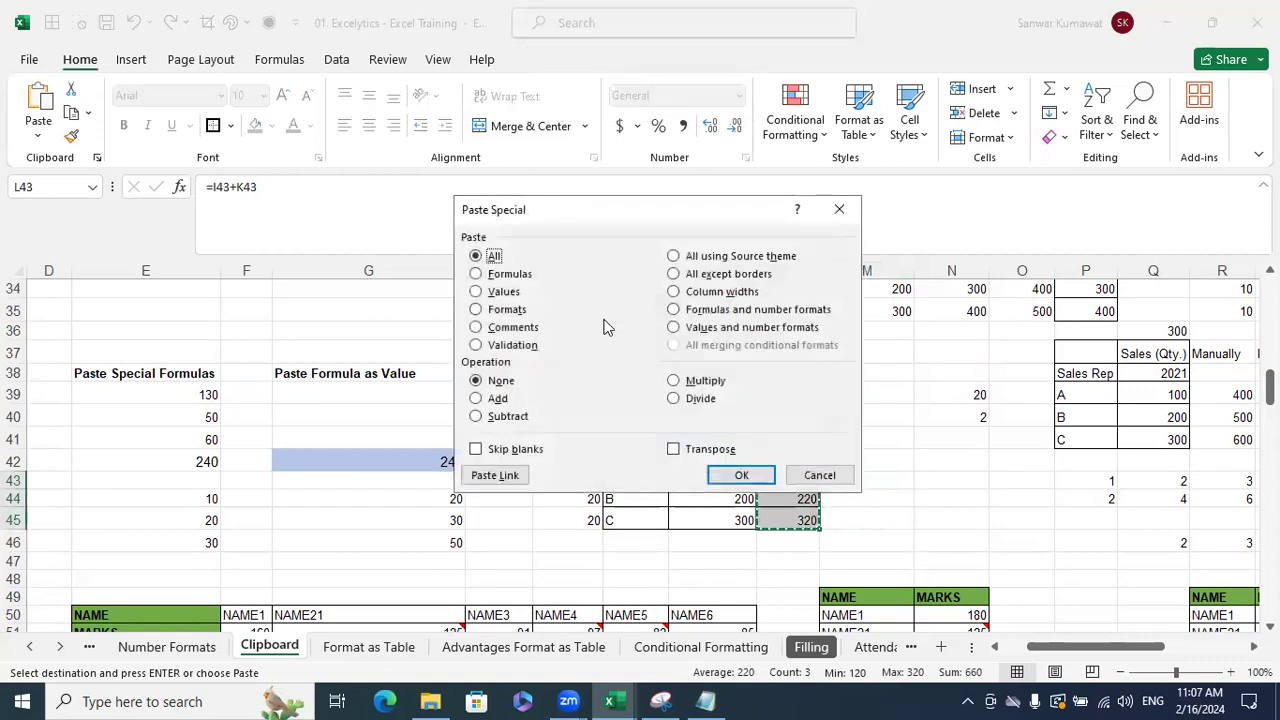
pyautogui.click(500, 291)
pyautogui.click(740, 477)
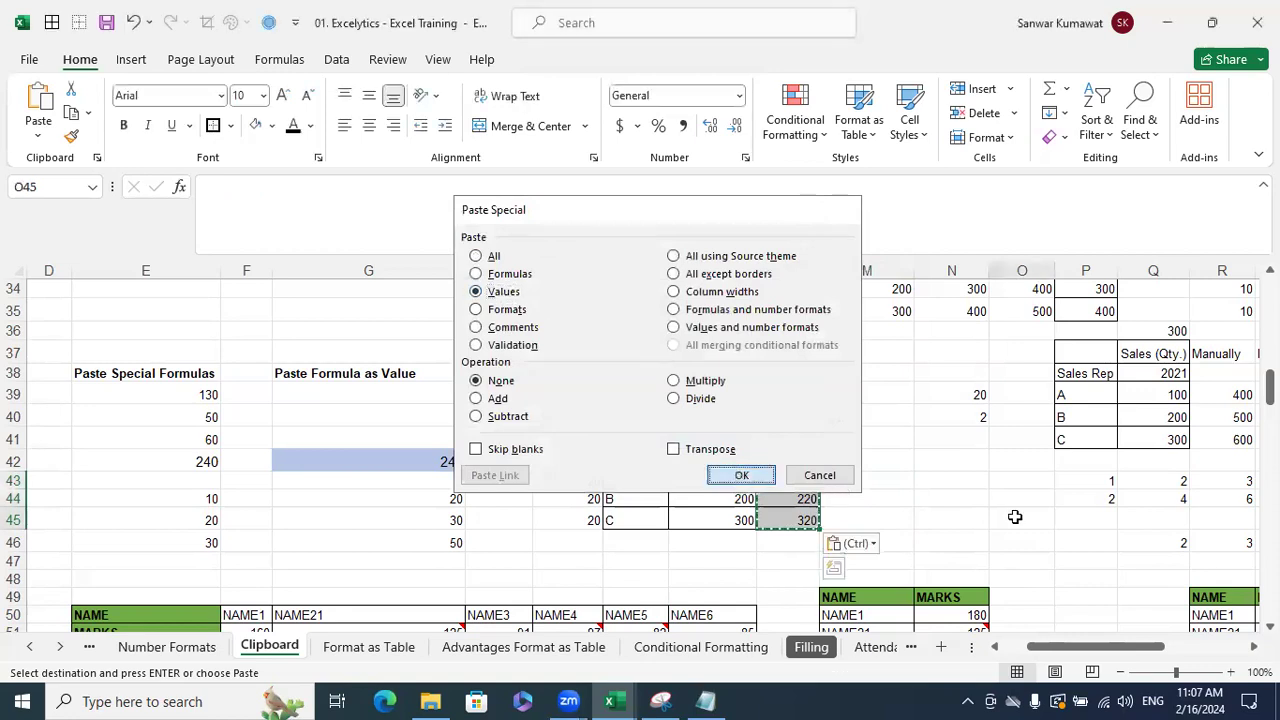
pyautogui.moveTo(580, 461); pyautogui.dragTo(584, 511)
pyautogui.click(580, 515)
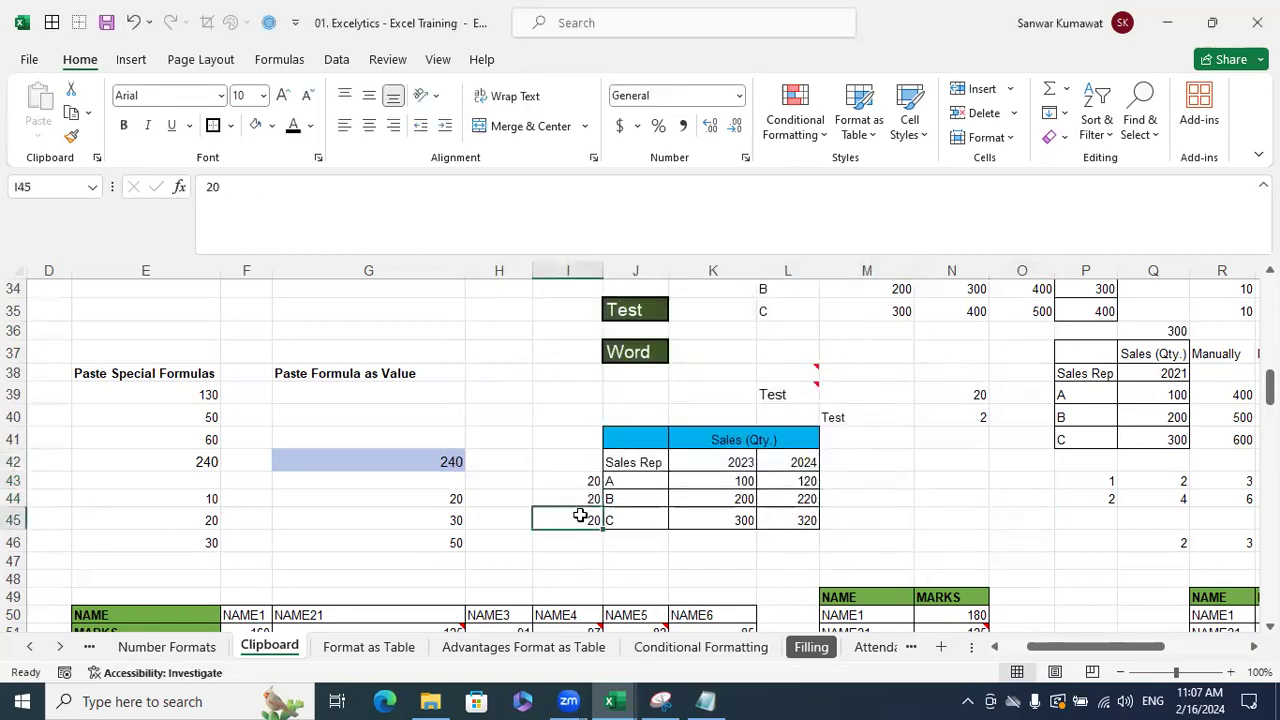
pyautogui.moveTo(580, 466); pyautogui.dragTo(591, 522)
pyautogui.click(1031, 520)
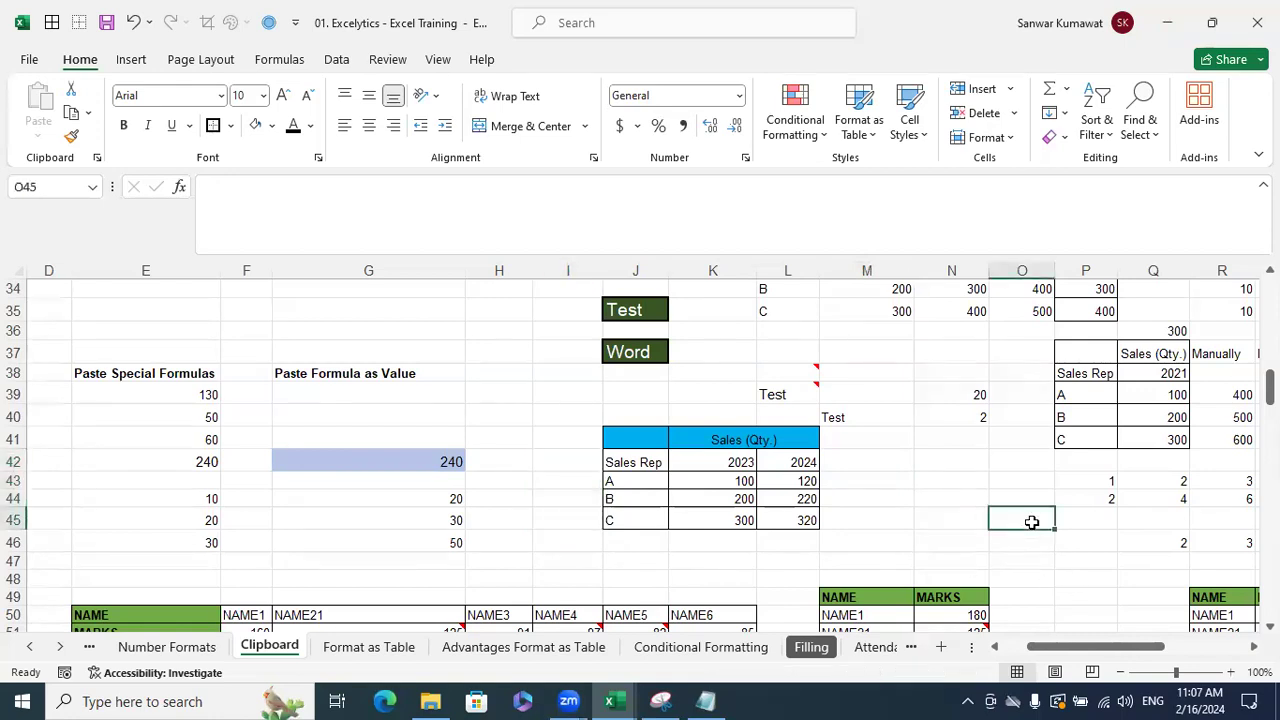
# - Undo the values paste and delete the 20s in column I so L43:L45 show 100, 200, 300
pyautogui.hotkey('ctrl', 'z')
pyautogui.hotkey('ctrl', 'z')
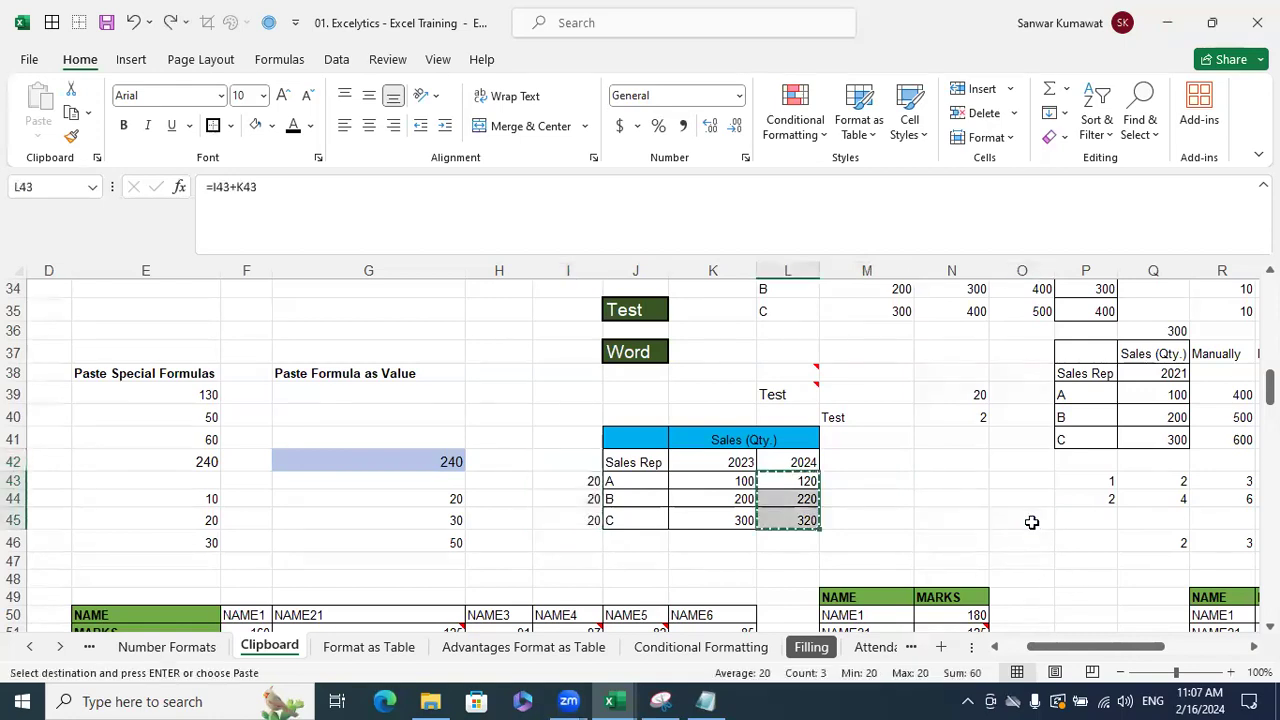
pyautogui.press('Escape')
pyautogui.click(1009, 497)
pyautogui.click(810, 480)
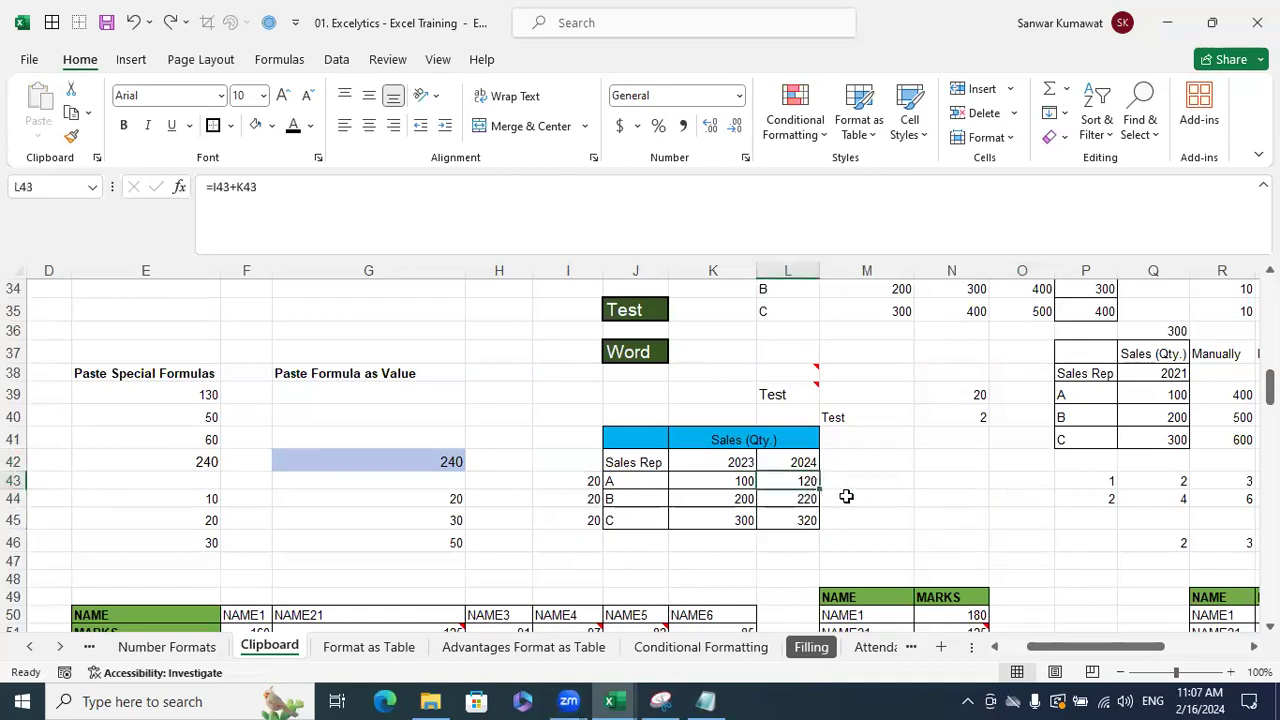
pyautogui.moveTo(574, 466); pyautogui.dragTo(584, 519)
pyautogui.press('Delete')
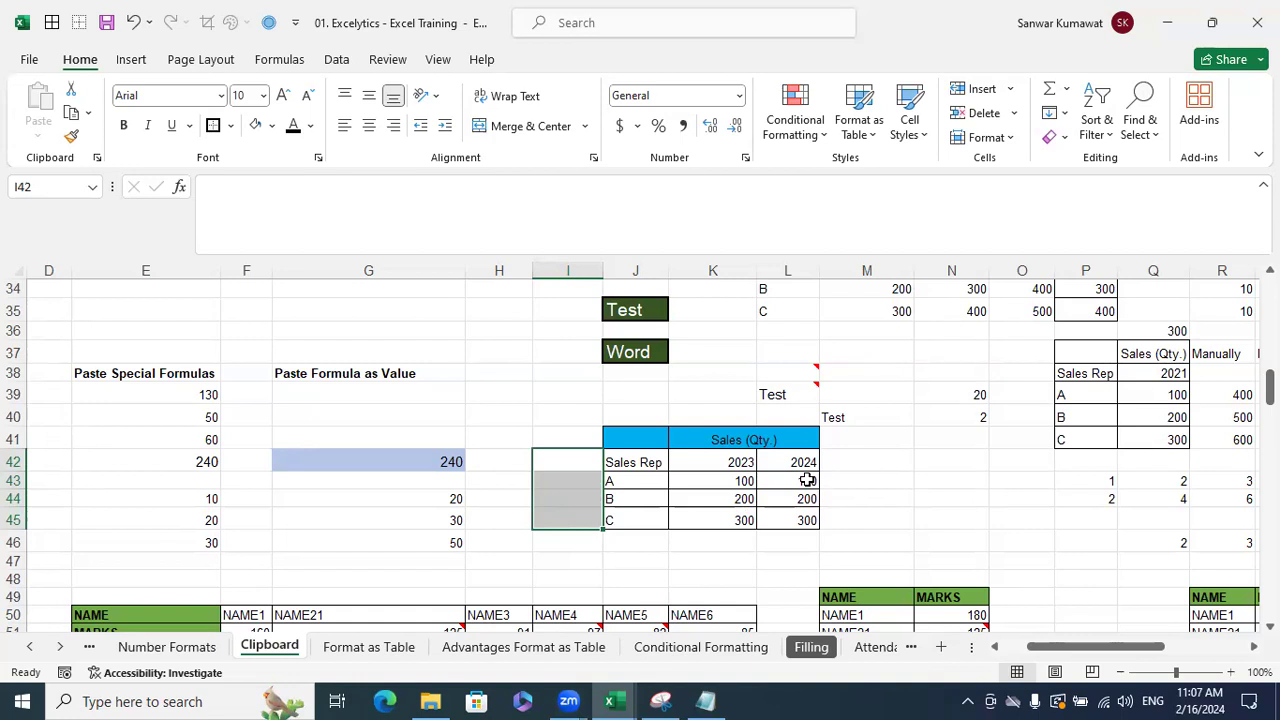
# - Inspect the L43 formula, then convert the 2024 results to values with Paste Special Values
pyautogui.click(807, 480)
pyautogui.press('F2')
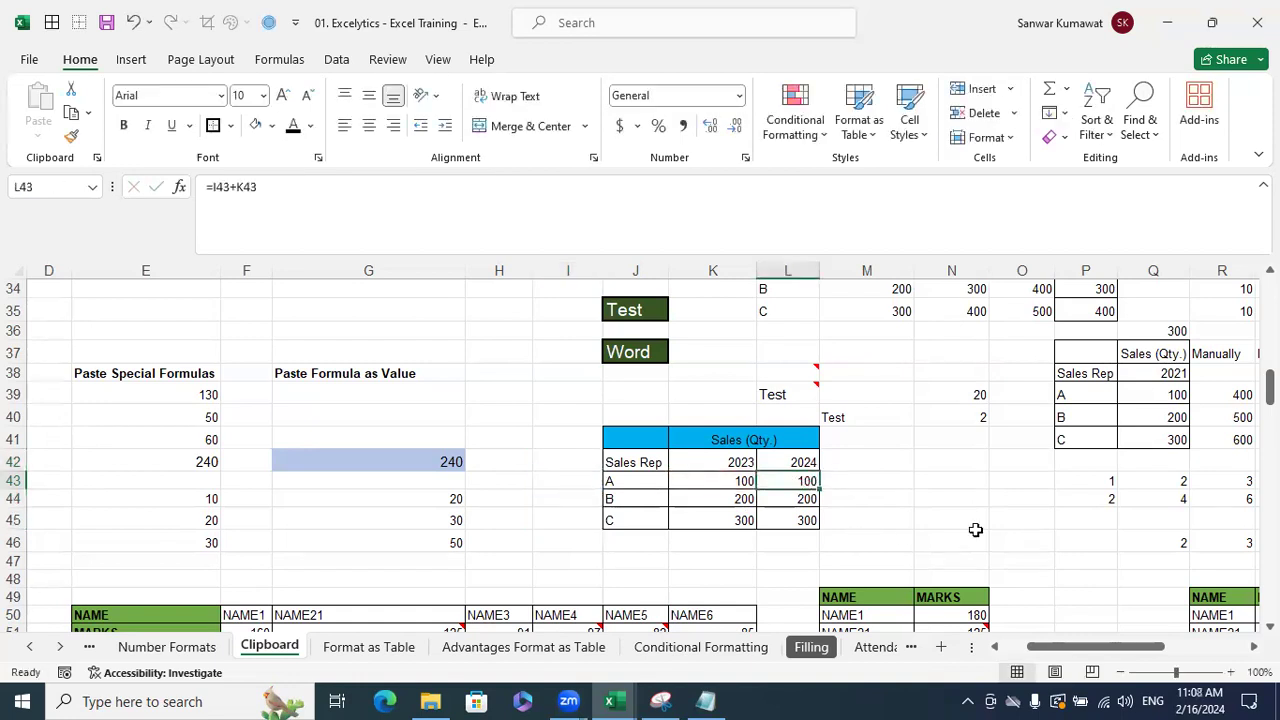
pyautogui.click(977, 526)
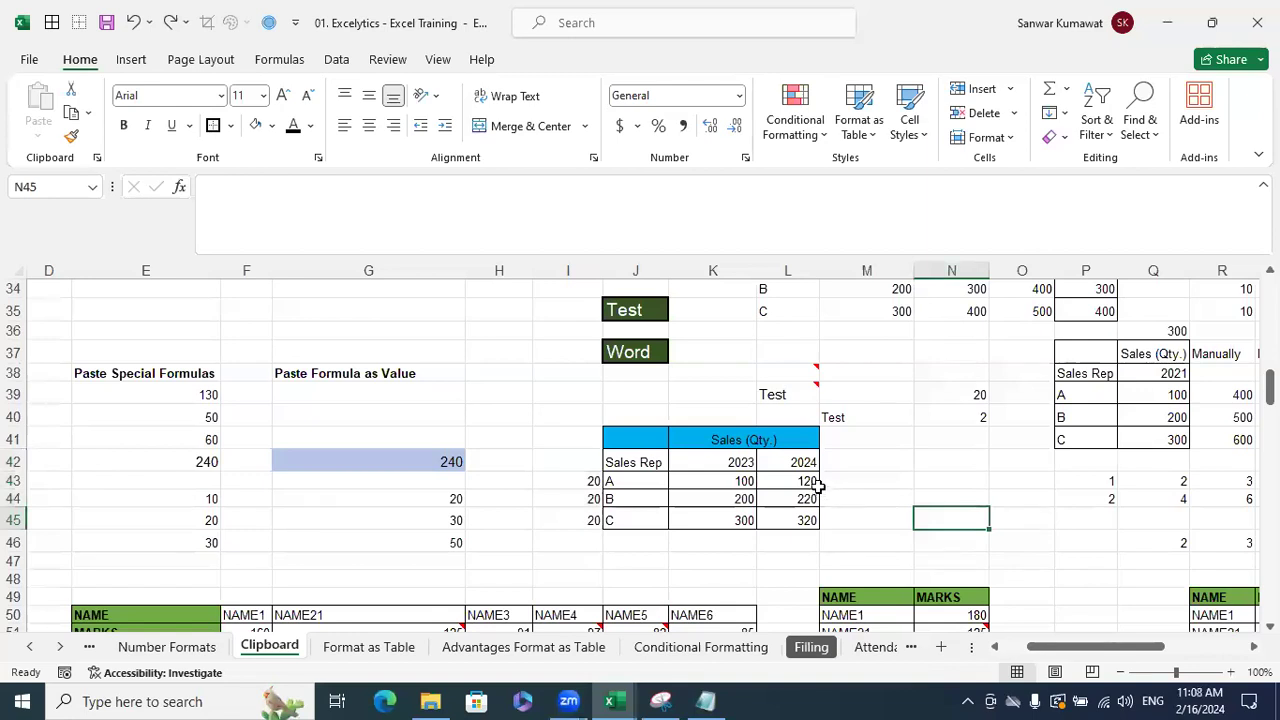
pyautogui.moveTo(800, 482); pyautogui.dragTo(805, 520)
pyautogui.hotkey('ctrl', 'c')
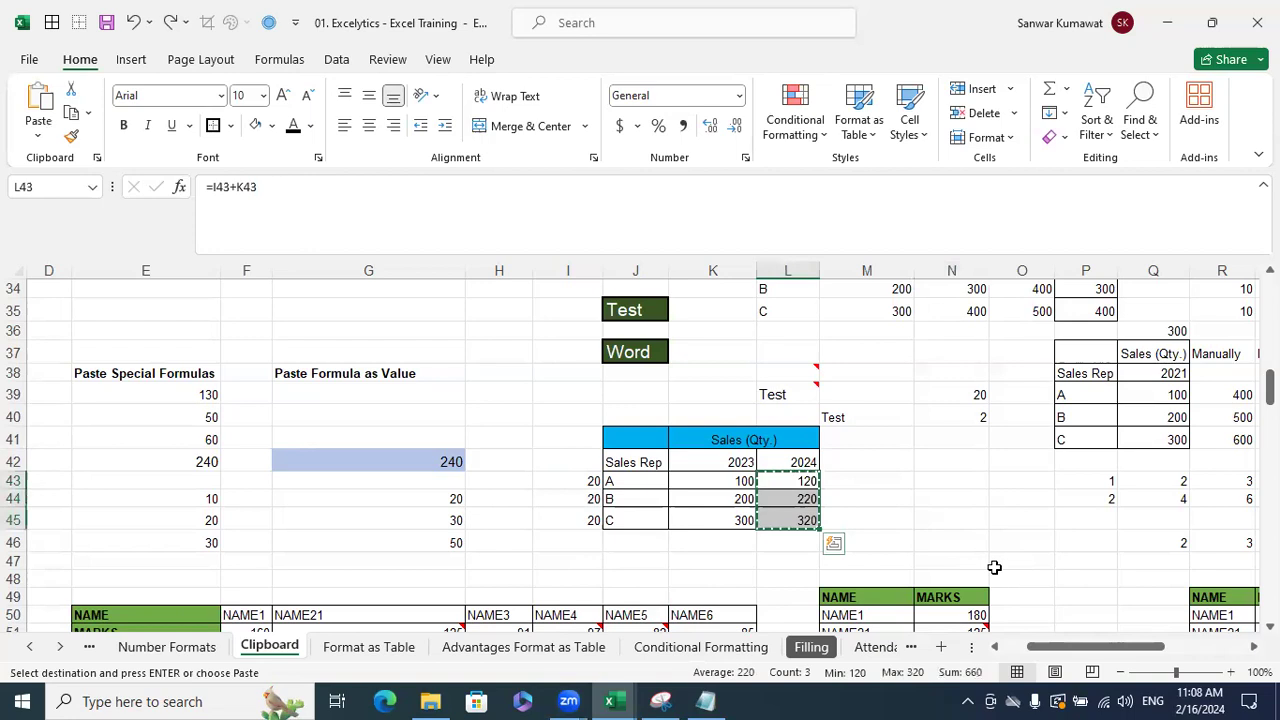
pyautogui.hotkey('ctrl', 'alt', 'v')
pyautogui.click(490, 291)
pyautogui.click(741, 475)
pyautogui.click(1040, 513)
pyautogui.press('Escape')
# - Delete the constant 20s in column I and clear the 2024 cells L43:L45
pyautogui.moveTo(569, 477); pyautogui.dragTo(578, 515)
pyautogui.press('Delete')
pyautogui.click(997, 520)
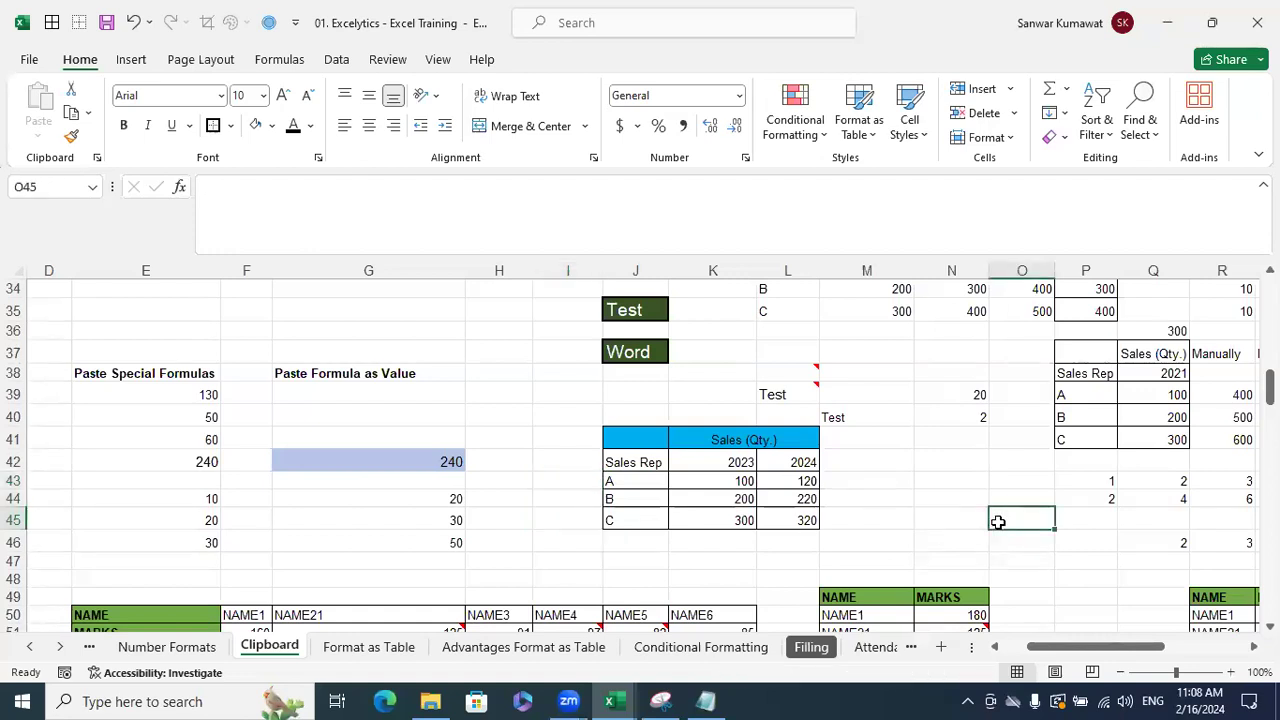
pyautogui.moveTo(808, 536); pyautogui.dragTo(807, 480)
pyautogui.press('Delete')
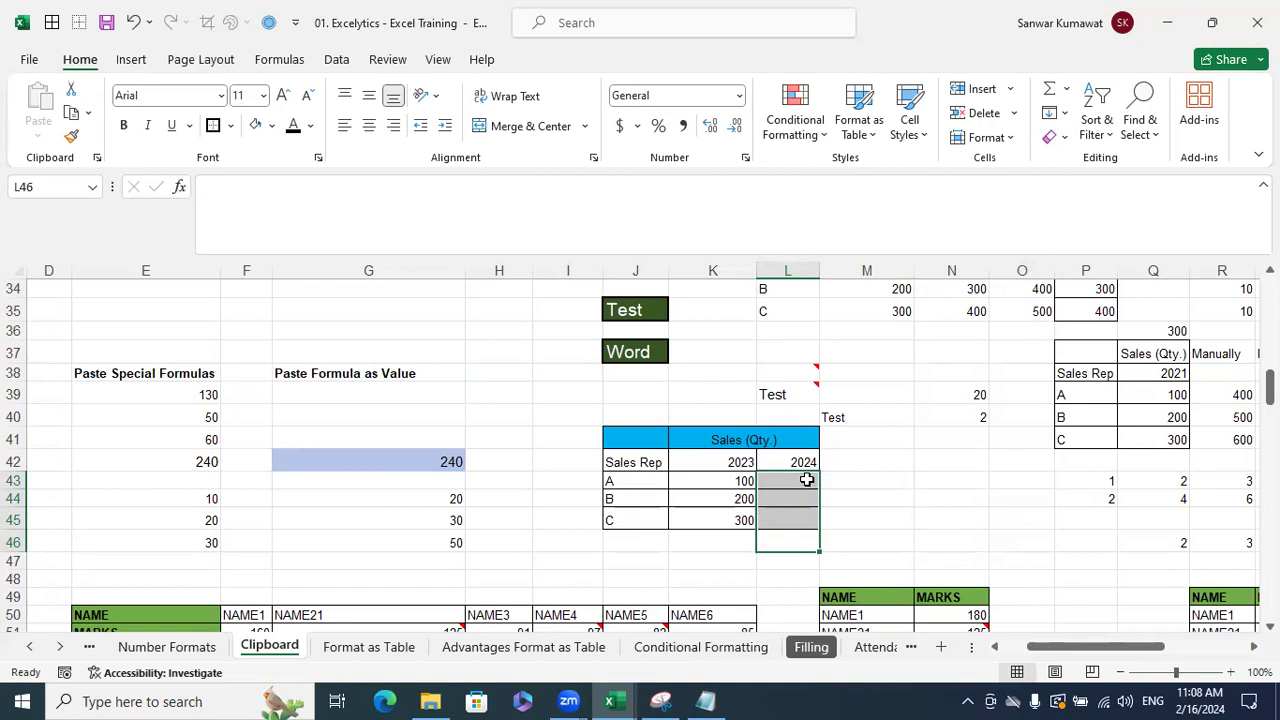
pyautogui.click(885, 498)
# - Copy the 2023 figures 100, 200, 300 from K43:K45 into the 2024 column at L43
pyautogui.click(738, 486)
pyautogui.moveTo(738, 486); pyautogui.dragTo(754, 520)
pyautogui.hotkey('ctrl', 'c')
pyautogui.click(796, 481)
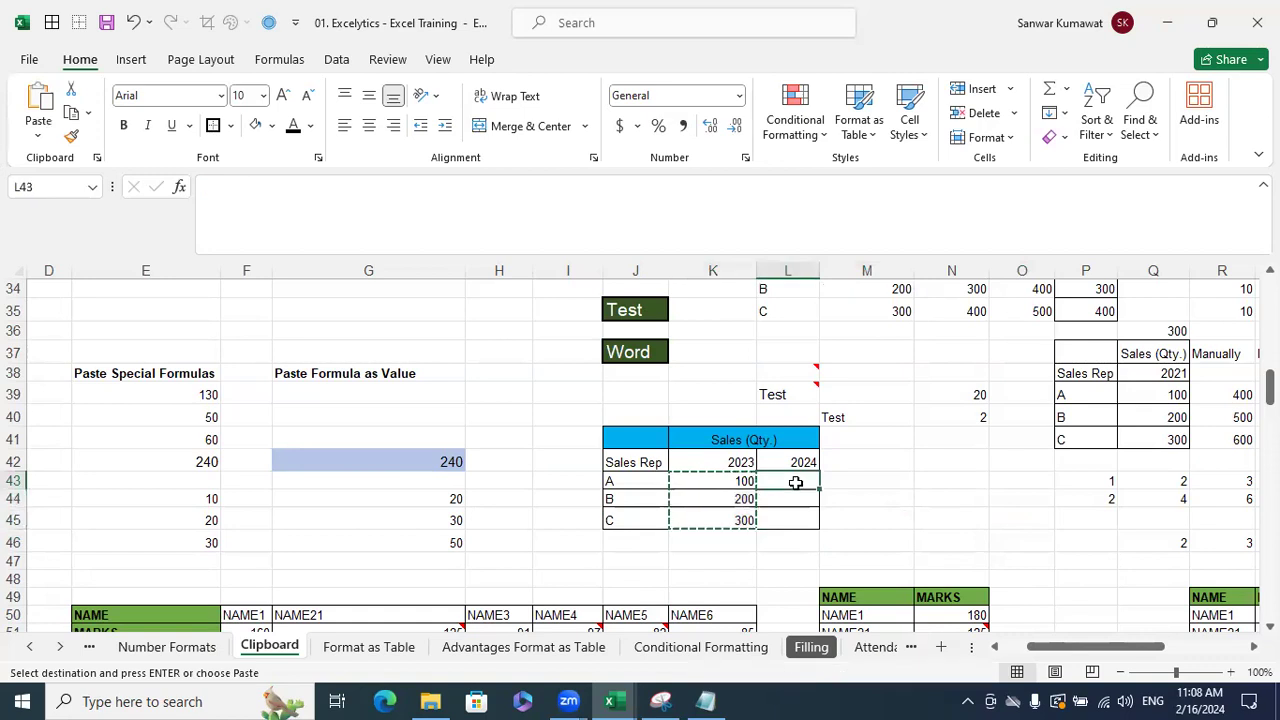
pyautogui.press('Return')
pyautogui.click(930, 496)
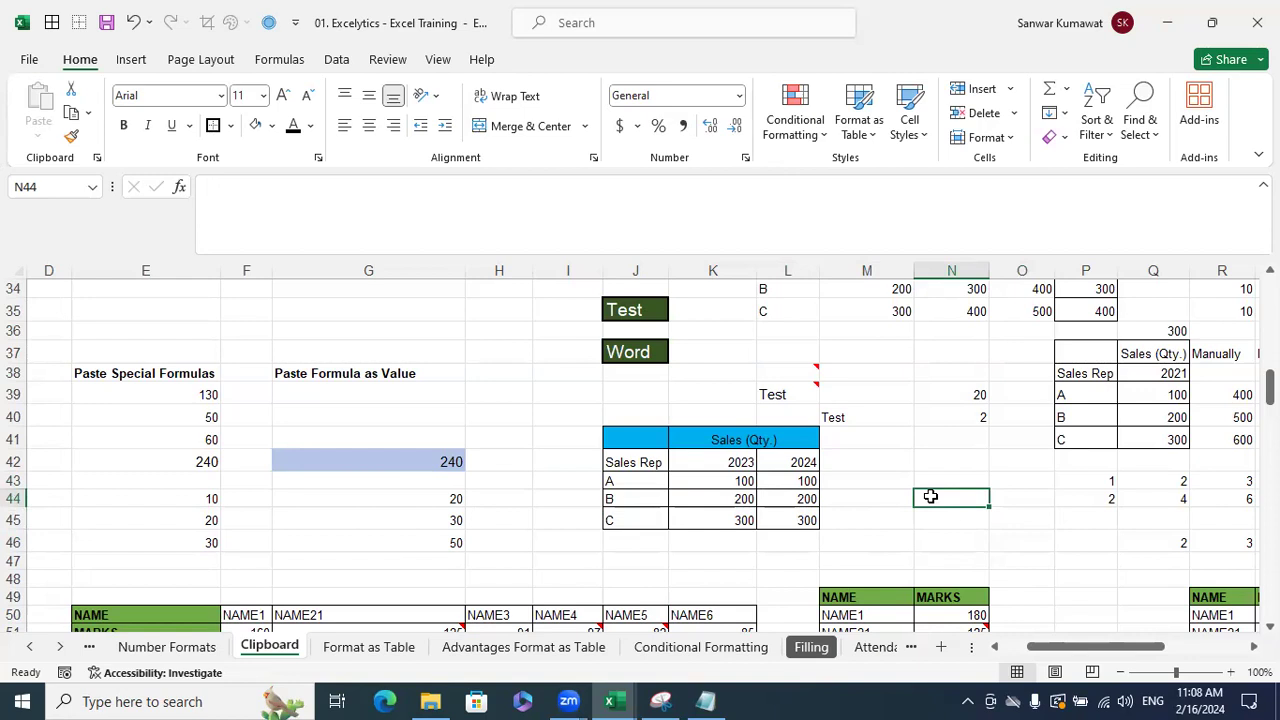
pyautogui.click(949, 395)
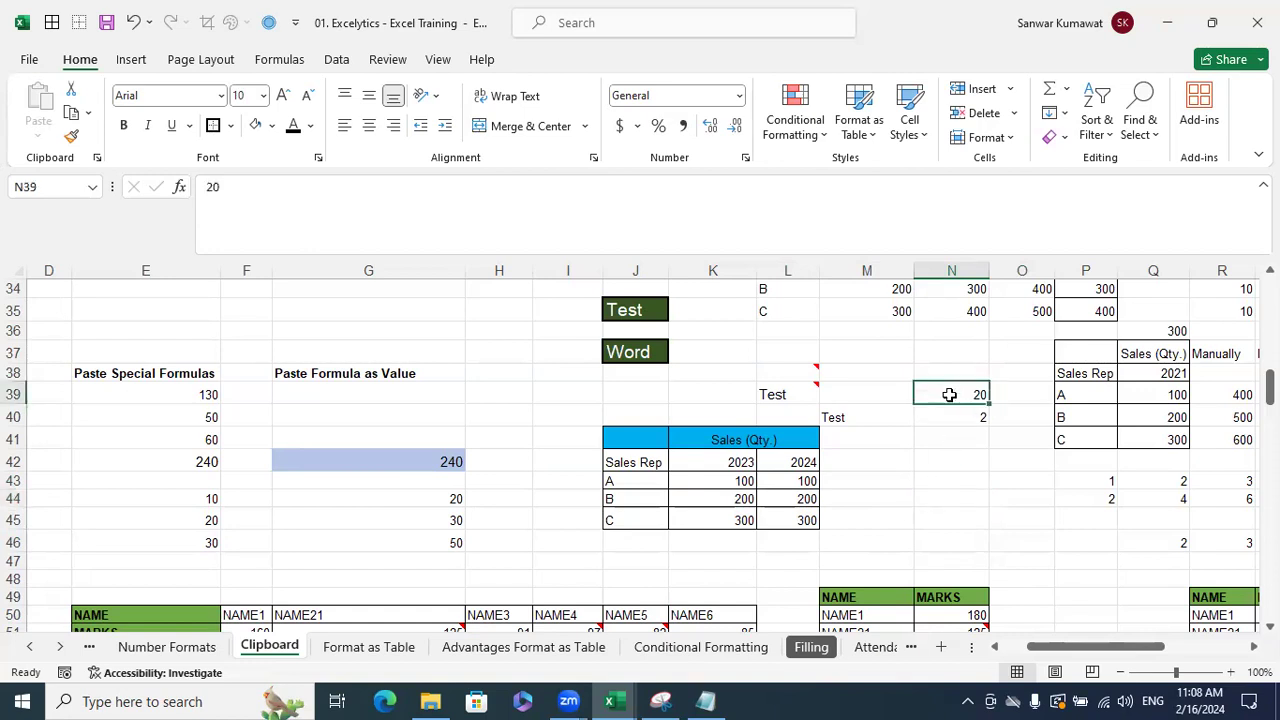
# - Add the constant 20 from N39 to L43:L45 with Paste Special Add, giving 120, 220, 320
pyautogui.hotkey('ctrl', 'c')
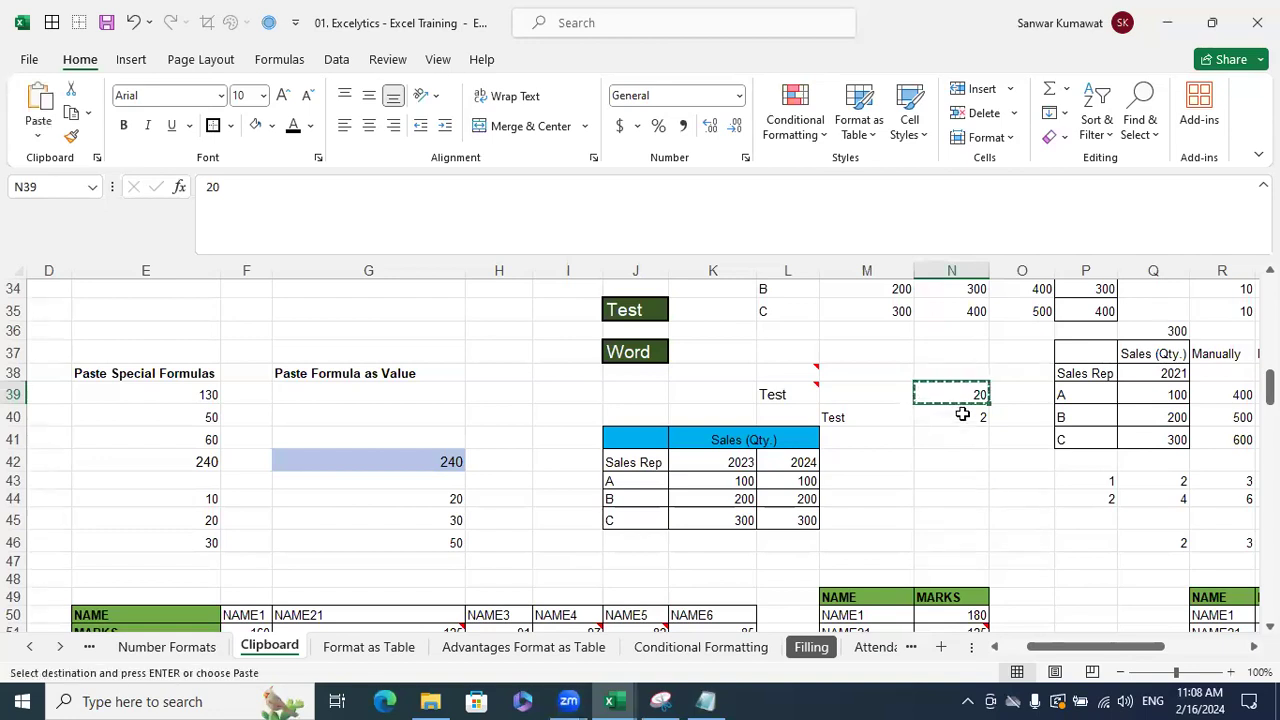
pyautogui.moveTo(800, 478); pyautogui.dragTo(803, 522)
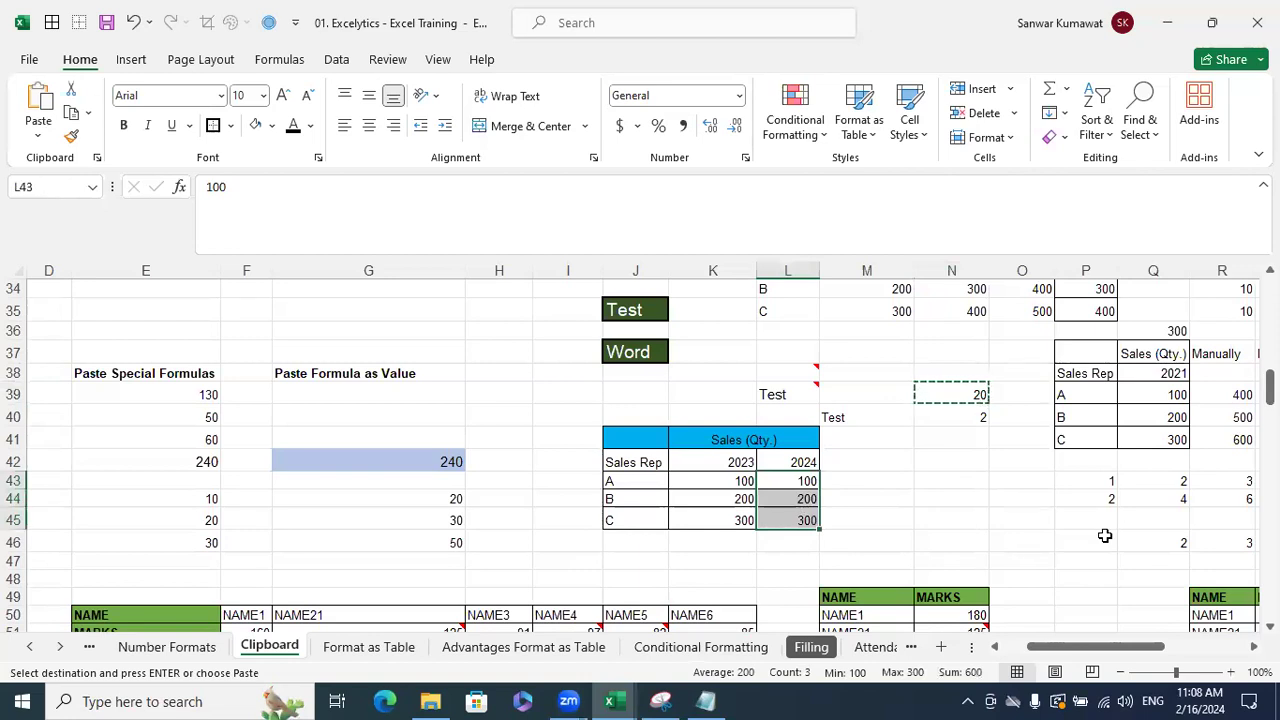
pyautogui.hotkey('ctrl', 'alt', 'v')
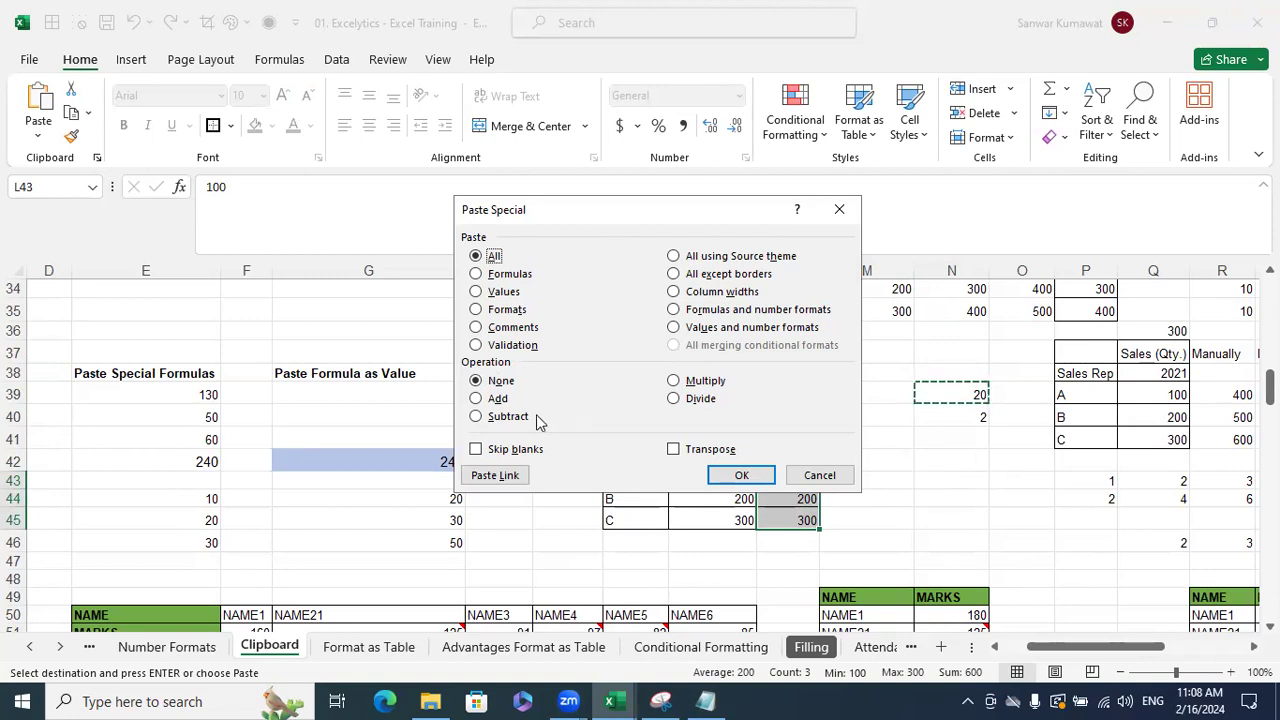
pyautogui.click(476, 398)
pyautogui.click(741, 475)
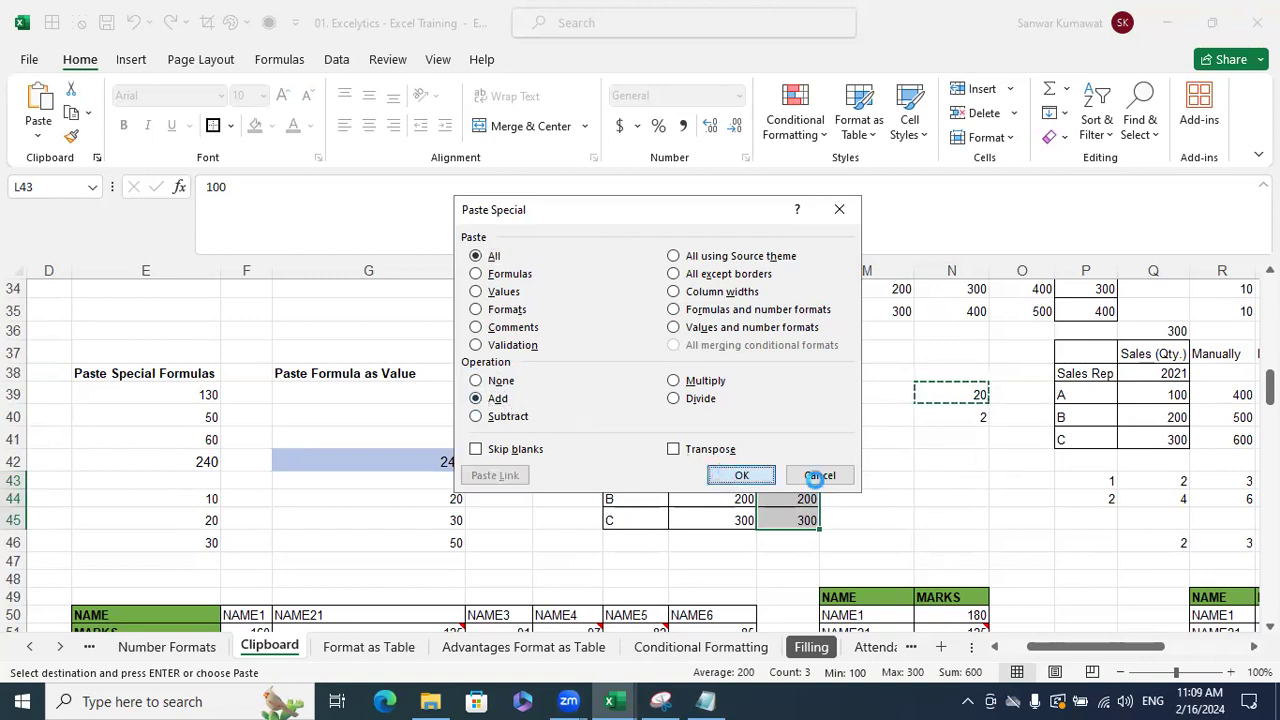
pyautogui.click(960, 495)
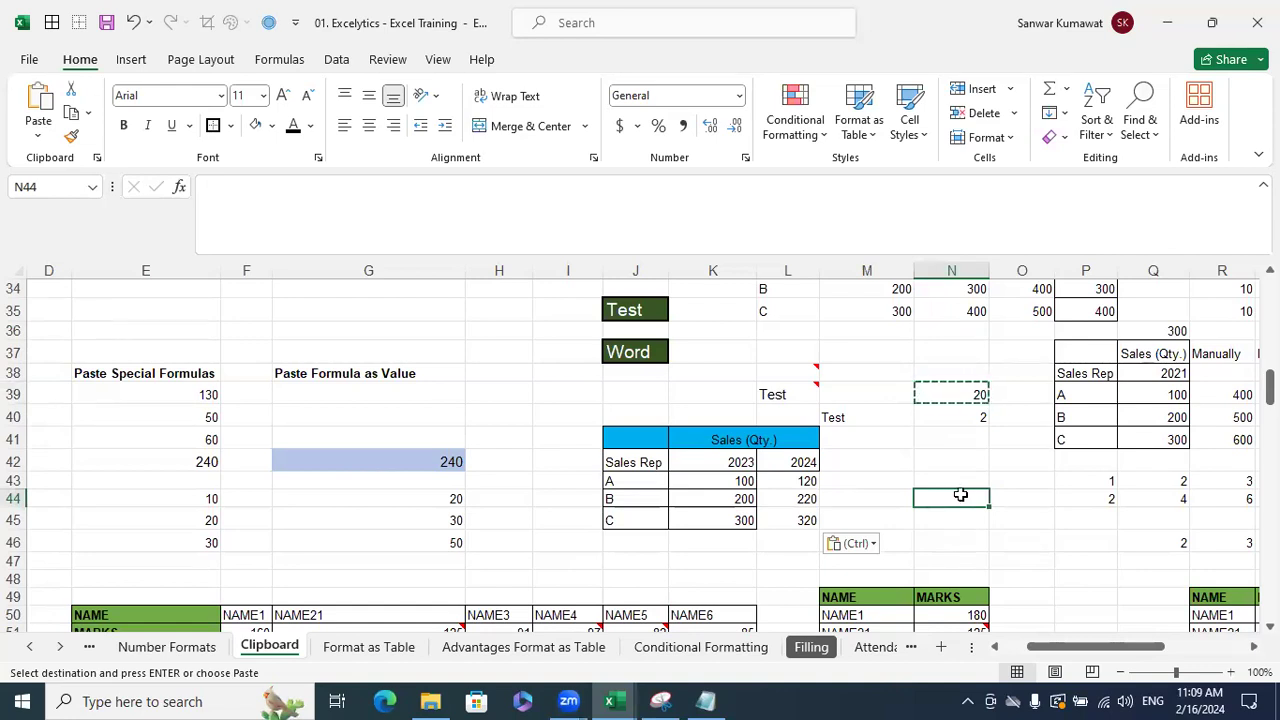
pyautogui.click(988, 447)
pyautogui.press('Escape')
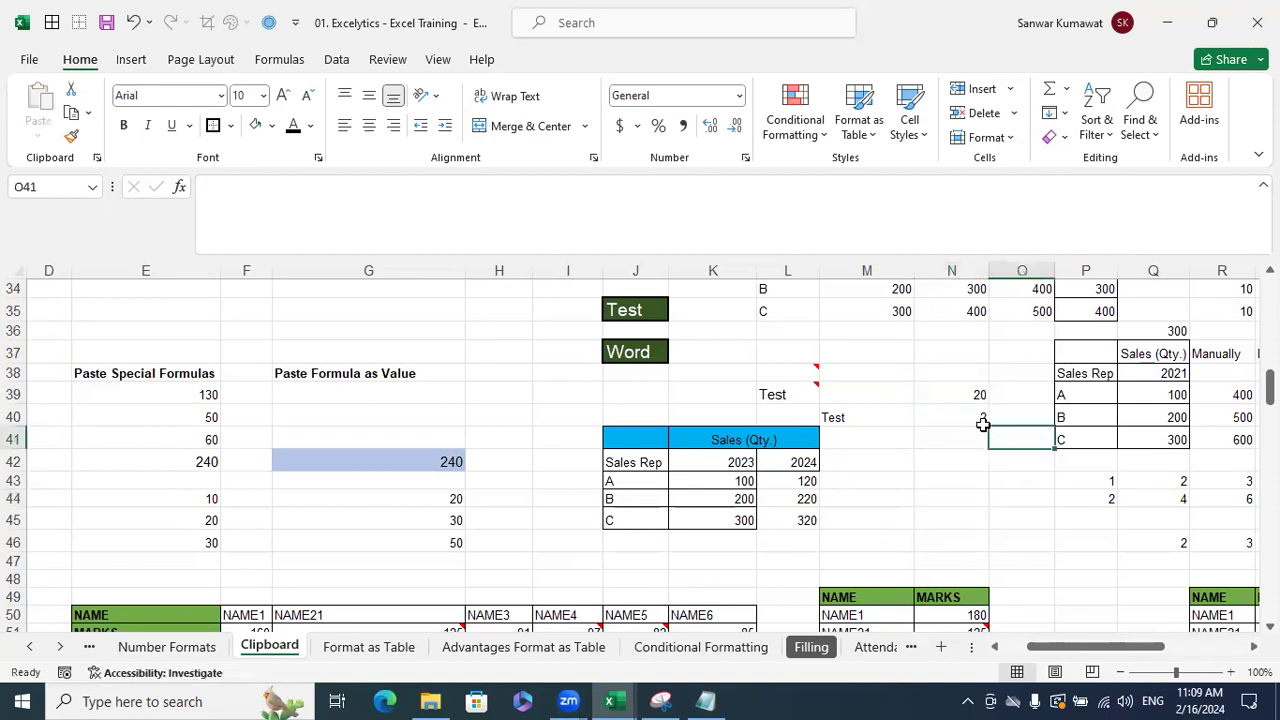
# - Type the header 2024-Mar in M42
pyautogui.click(868, 462)
pyautogui.write('202')
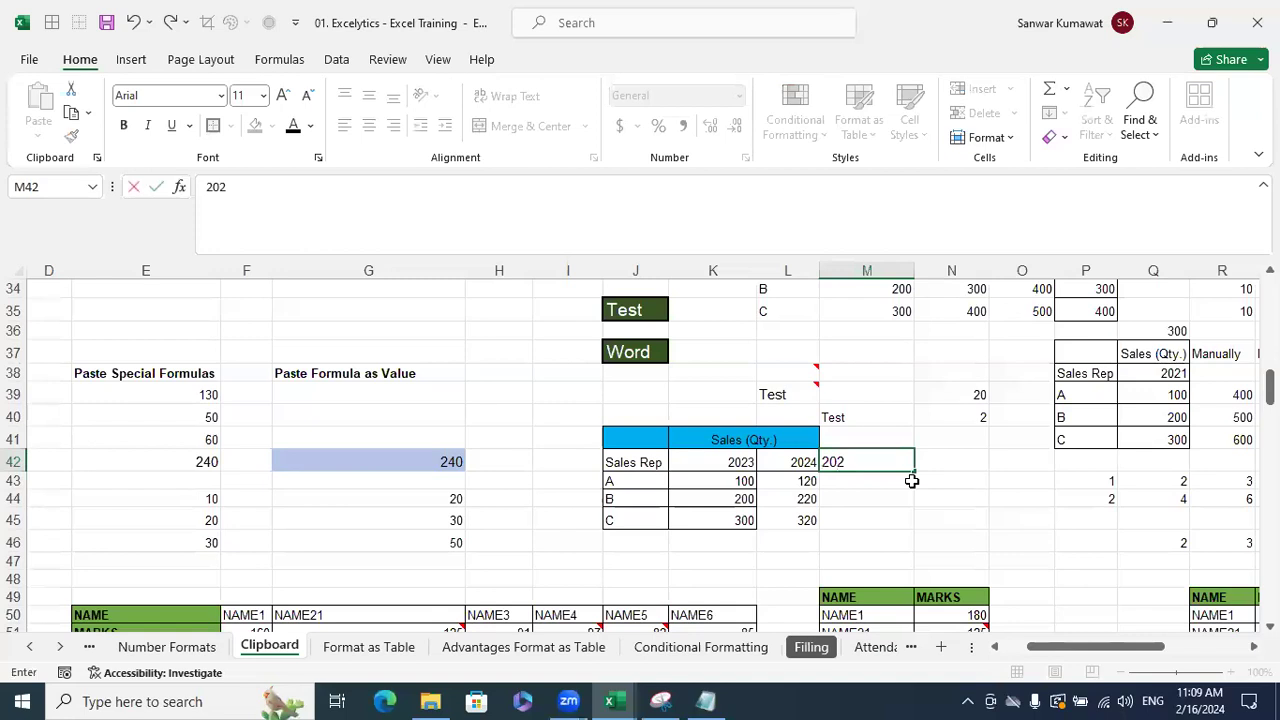
pyautogui.write('4-Mar')
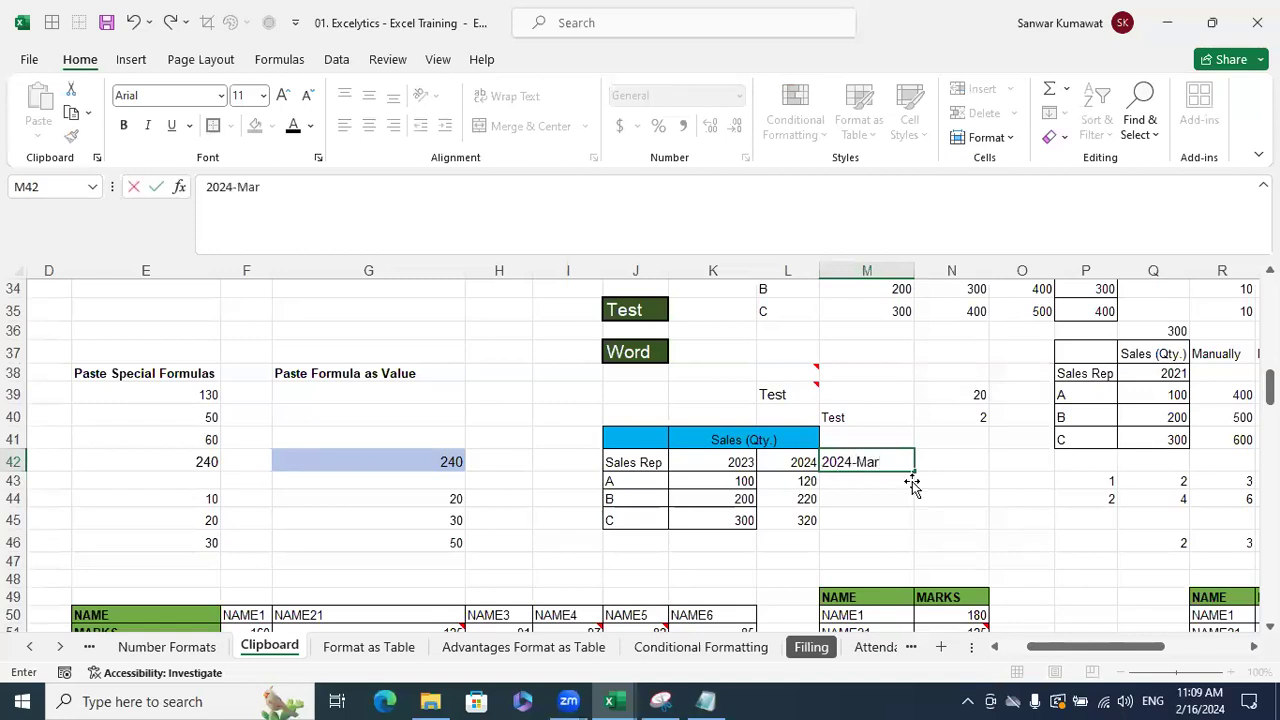
pyautogui.press('Return')
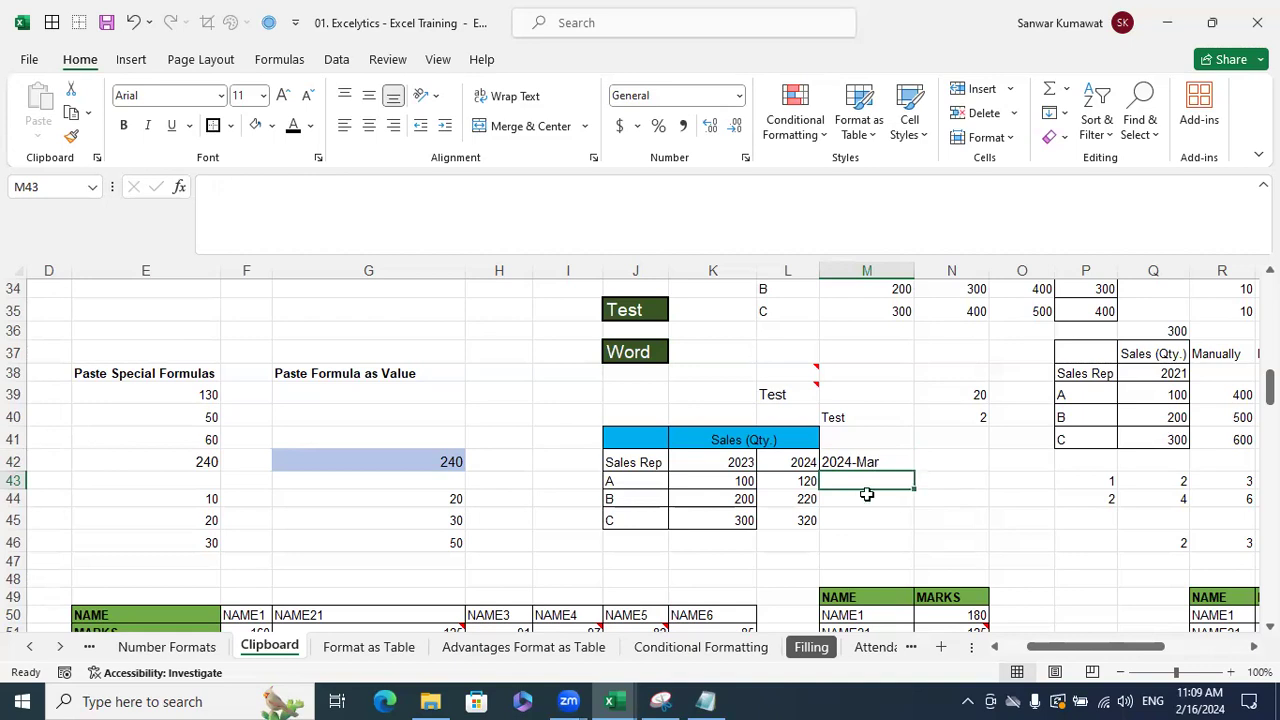
# - Copy the 2024 figures from L43:L45 into M43:M45 under 2024-Mar
pyautogui.moveTo(803, 485); pyautogui.dragTo(793, 517)
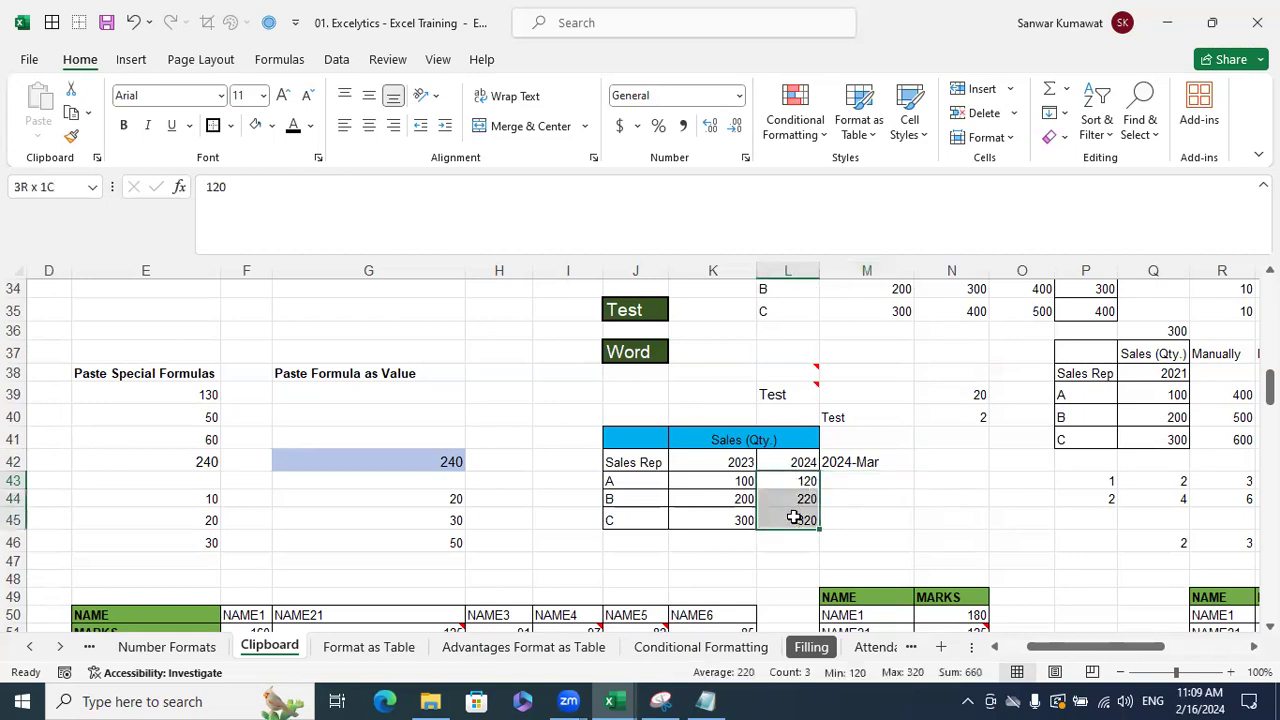
pyautogui.hotkey('ctrl', 'c')
pyautogui.click(868, 485)
pyautogui.hotkey('ctrl', 'v')
pyautogui.moveTo(1018, 514); pyautogui.dragTo(1005, 500)
pyautogui.press('Escape')
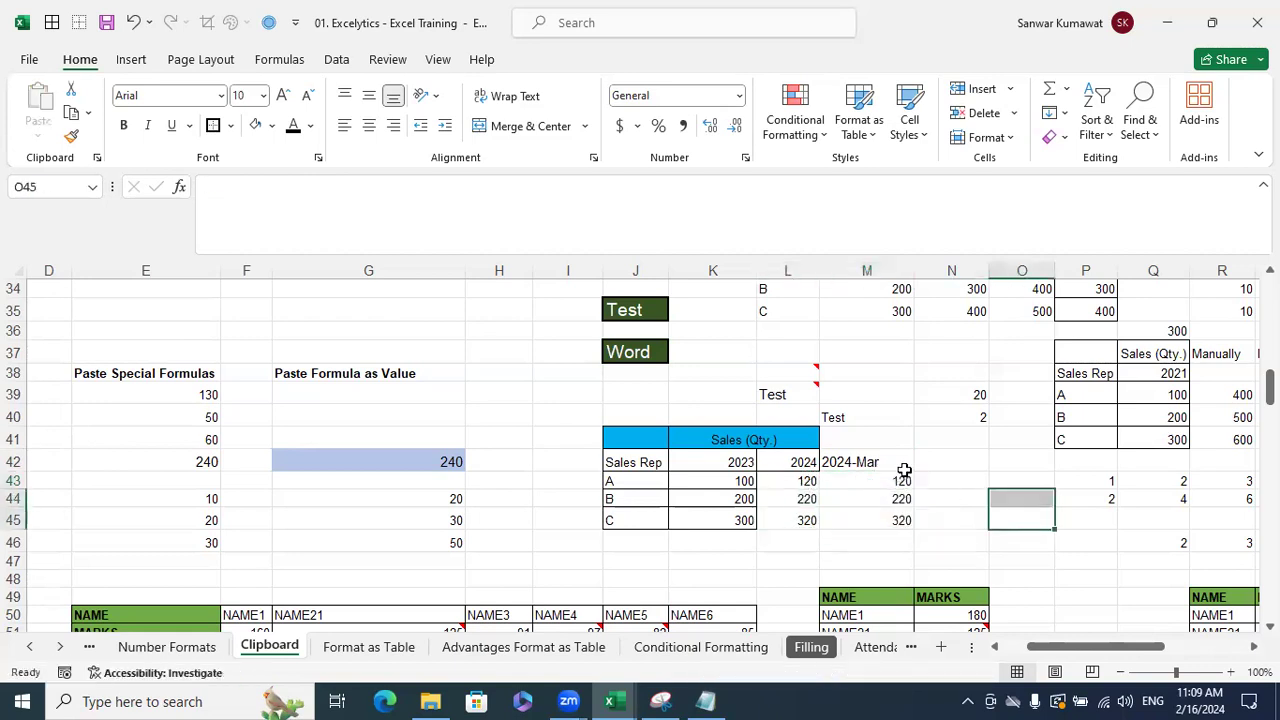
# - Subtract the constant 20 from N39 from M43:M45 with Paste Special Subtract
pyautogui.click(975, 394)
pyautogui.hotkey('ctrl', 'c')
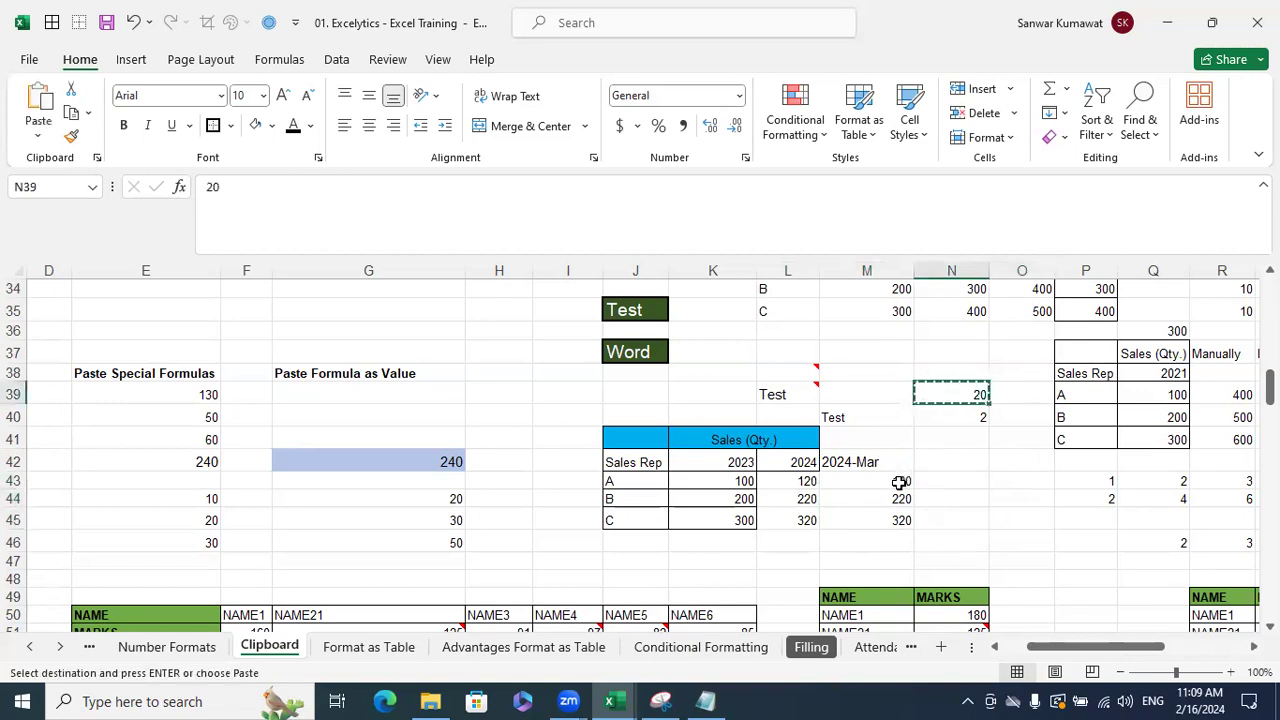
pyautogui.moveTo(900, 481); pyautogui.dragTo(903, 517)
pyautogui.hotkey('ctrl', 'alt', 'v')
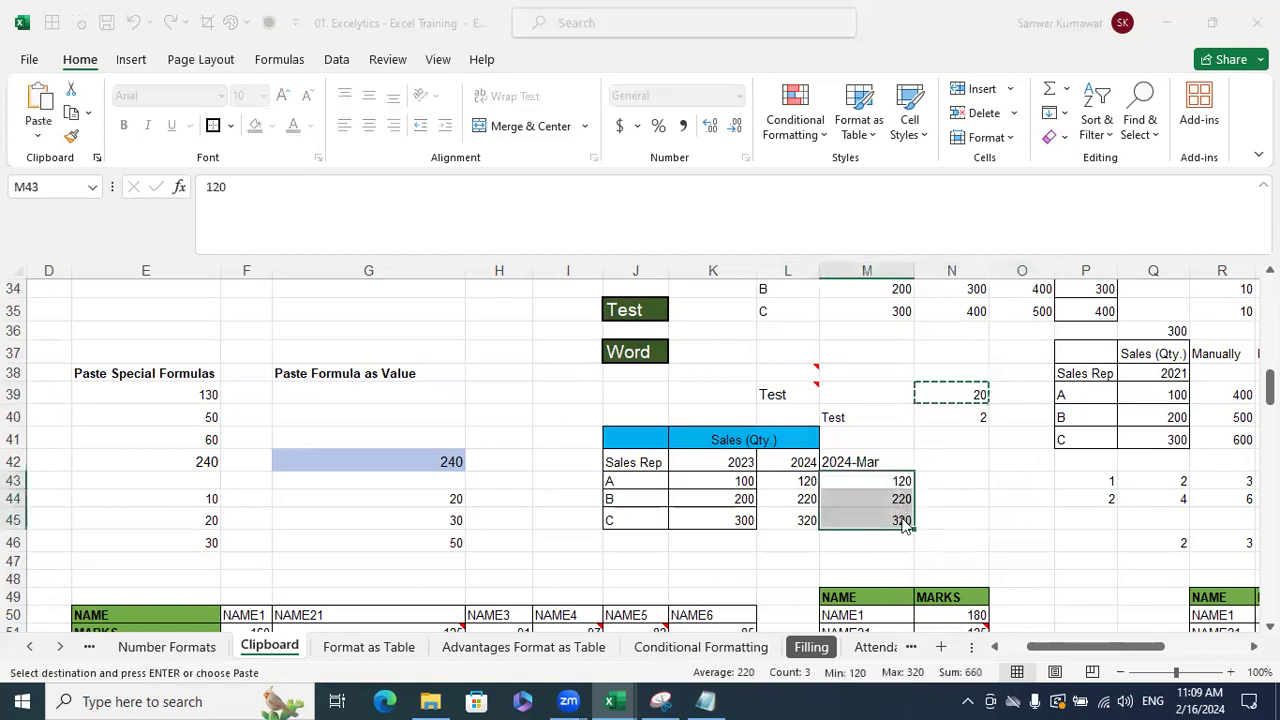
pyautogui.click(581, 420)
pyautogui.click(583, 420)
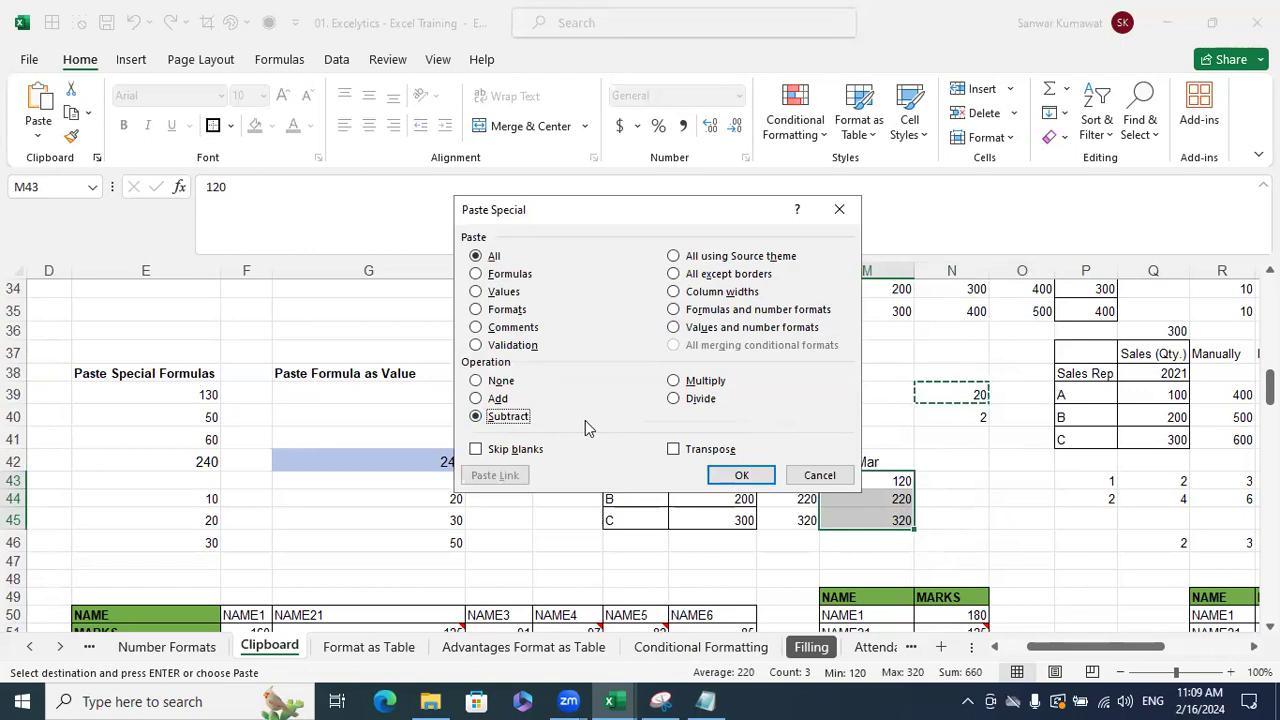
pyautogui.click(986, 516)
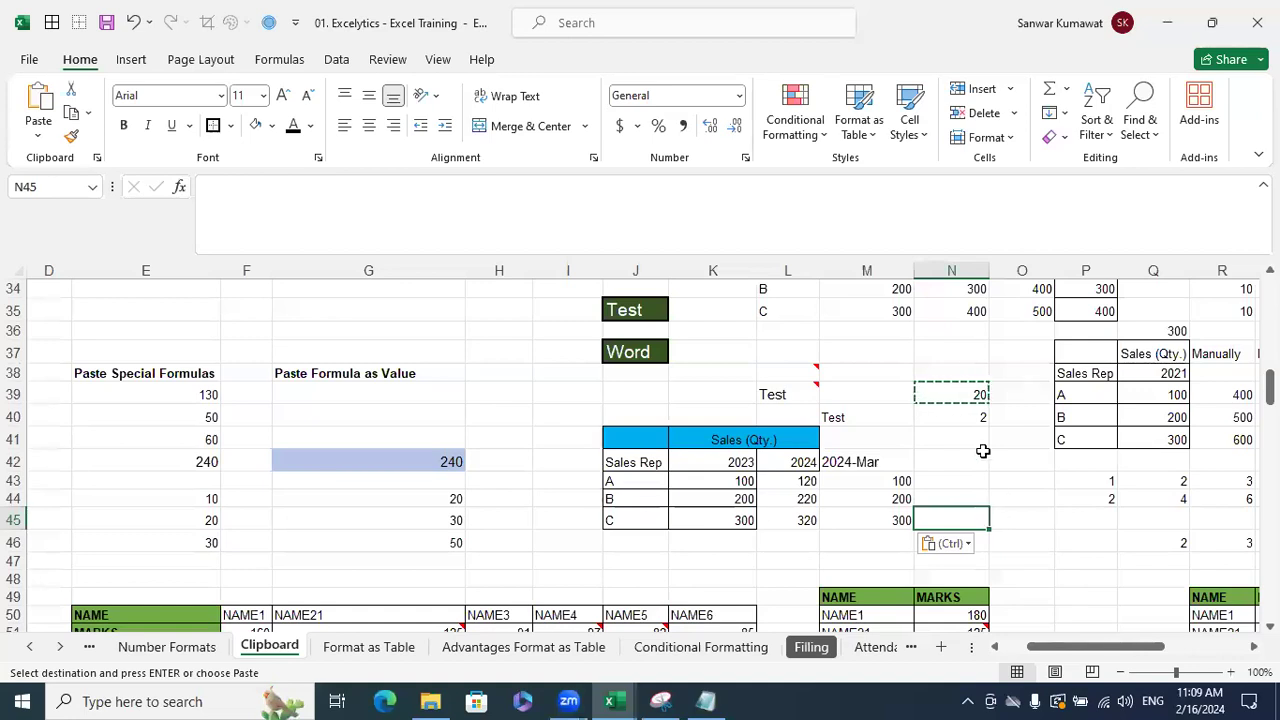
pyautogui.click(955, 390)
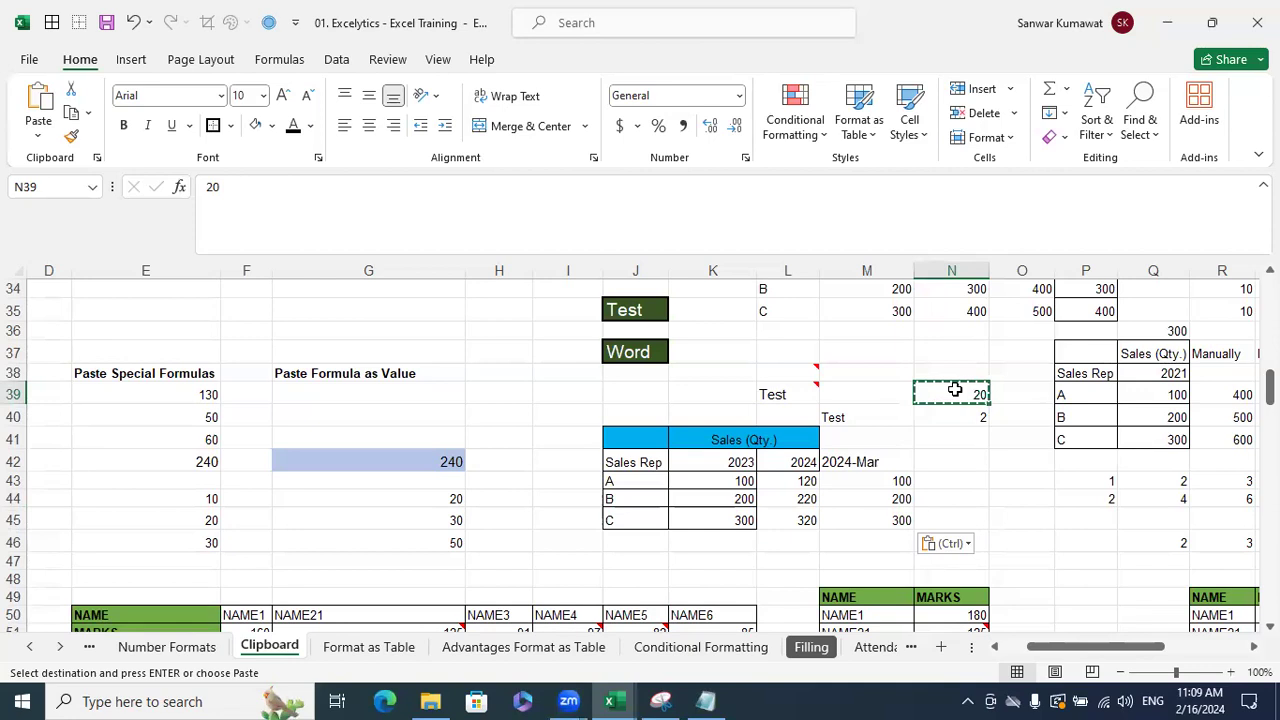
pyautogui.press('Escape')
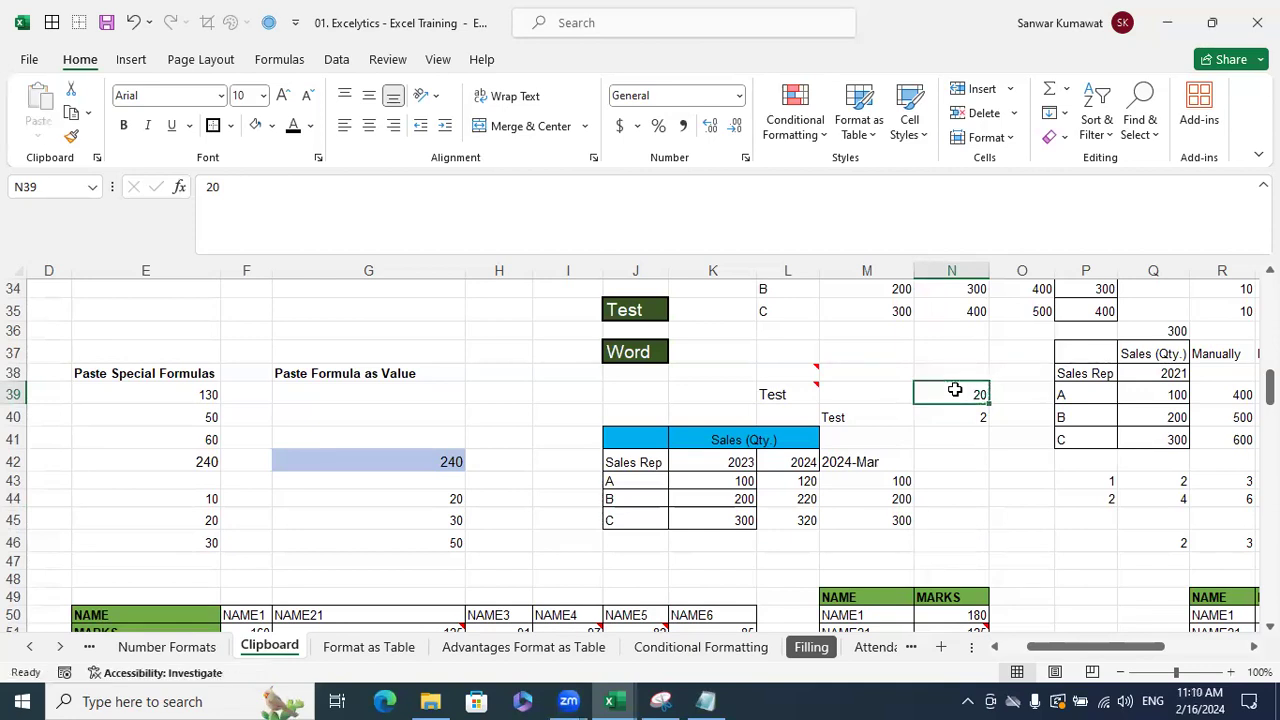
pyautogui.hotkey('ctrl', 'c')
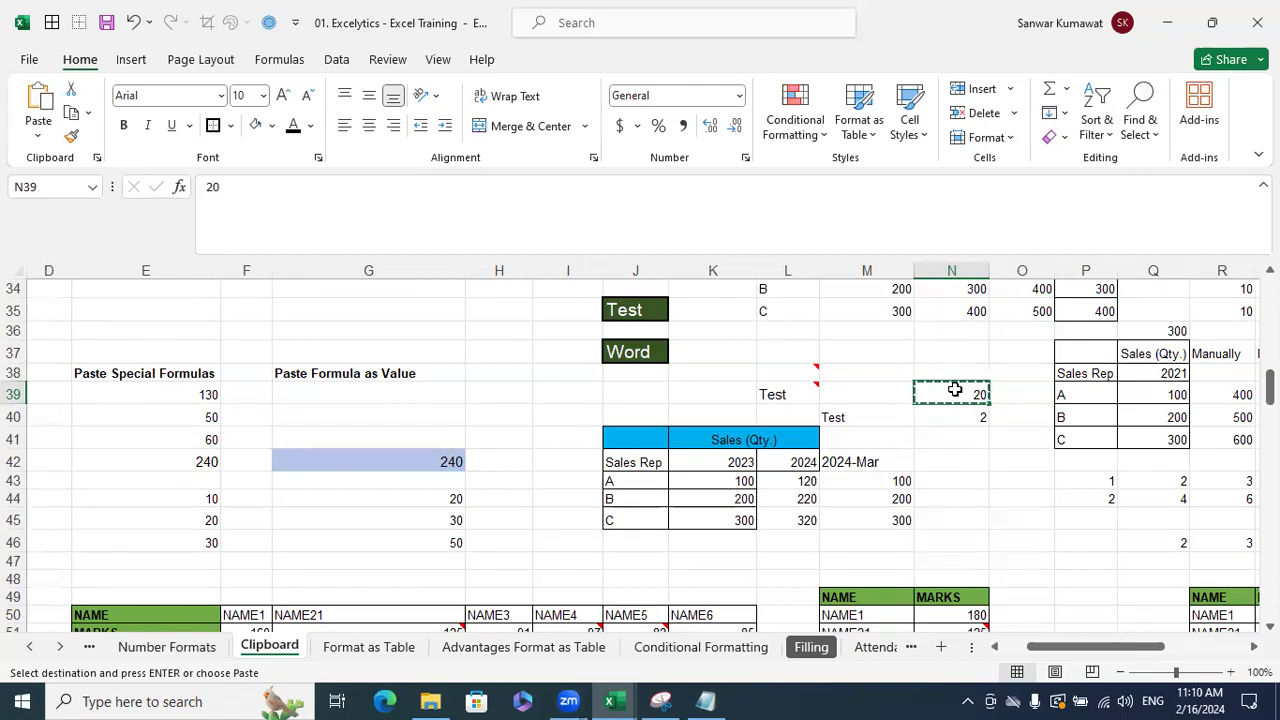
pyautogui.hotkey('ctrl', '1')
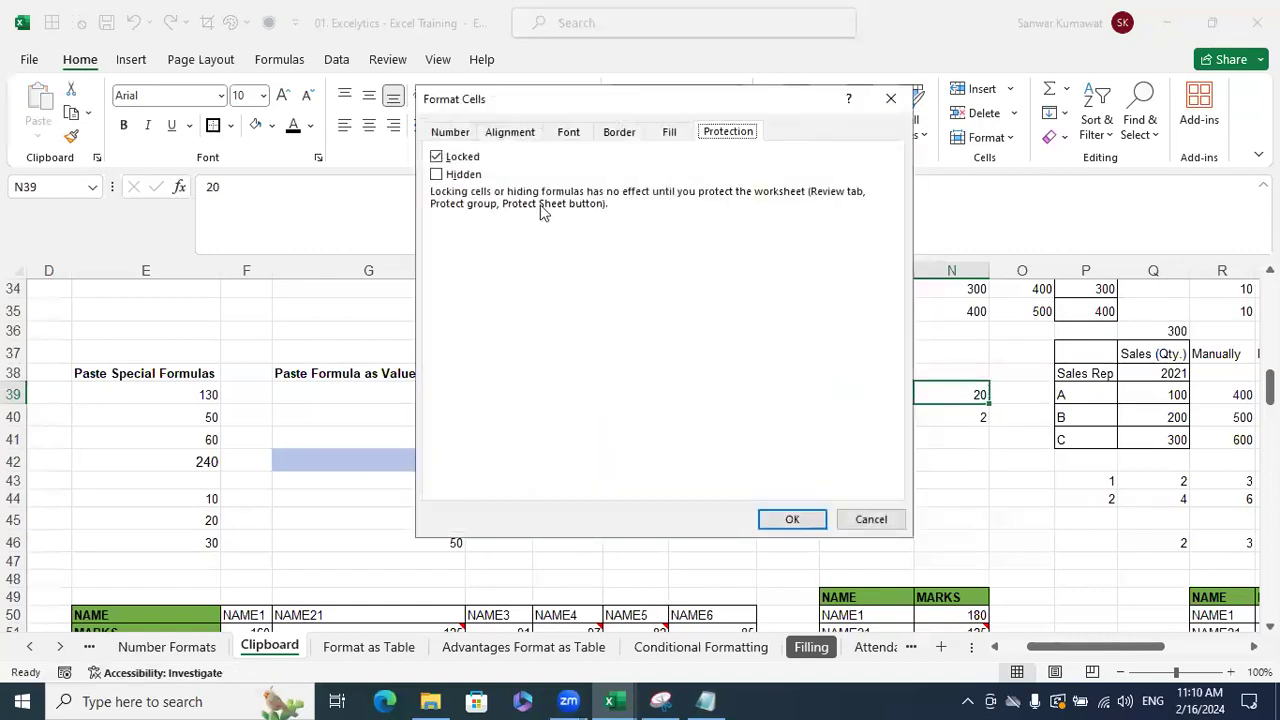
pyautogui.click(868, 519)
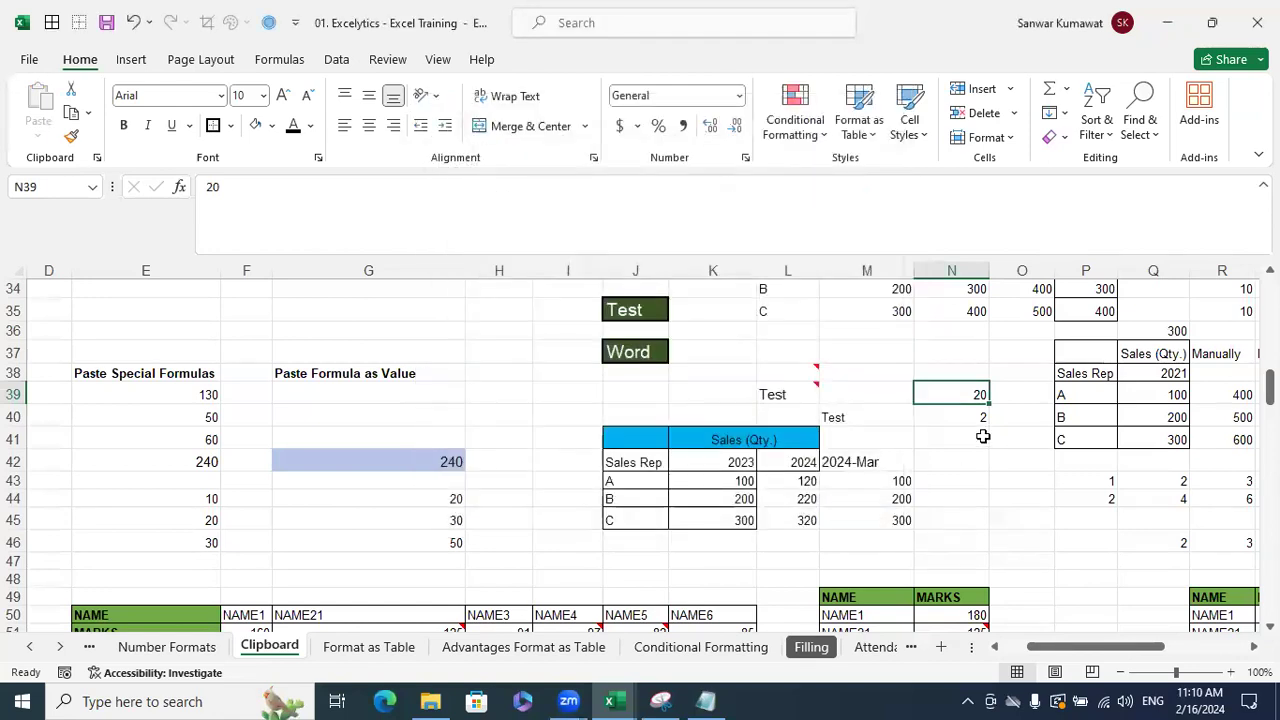
pyautogui.hotkey('ctrl', 'c')
pyautogui.hotkey('alt', 'e')
pyautogui.press('s')
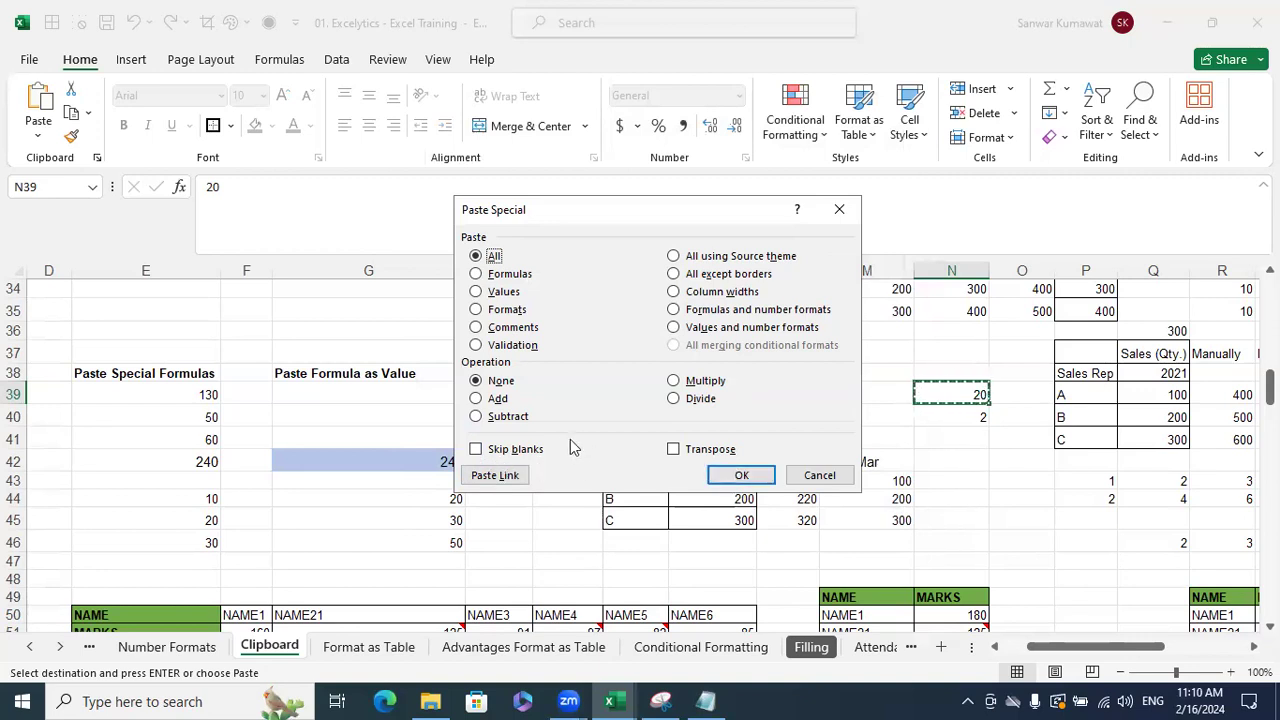
pyautogui.click(820, 476)
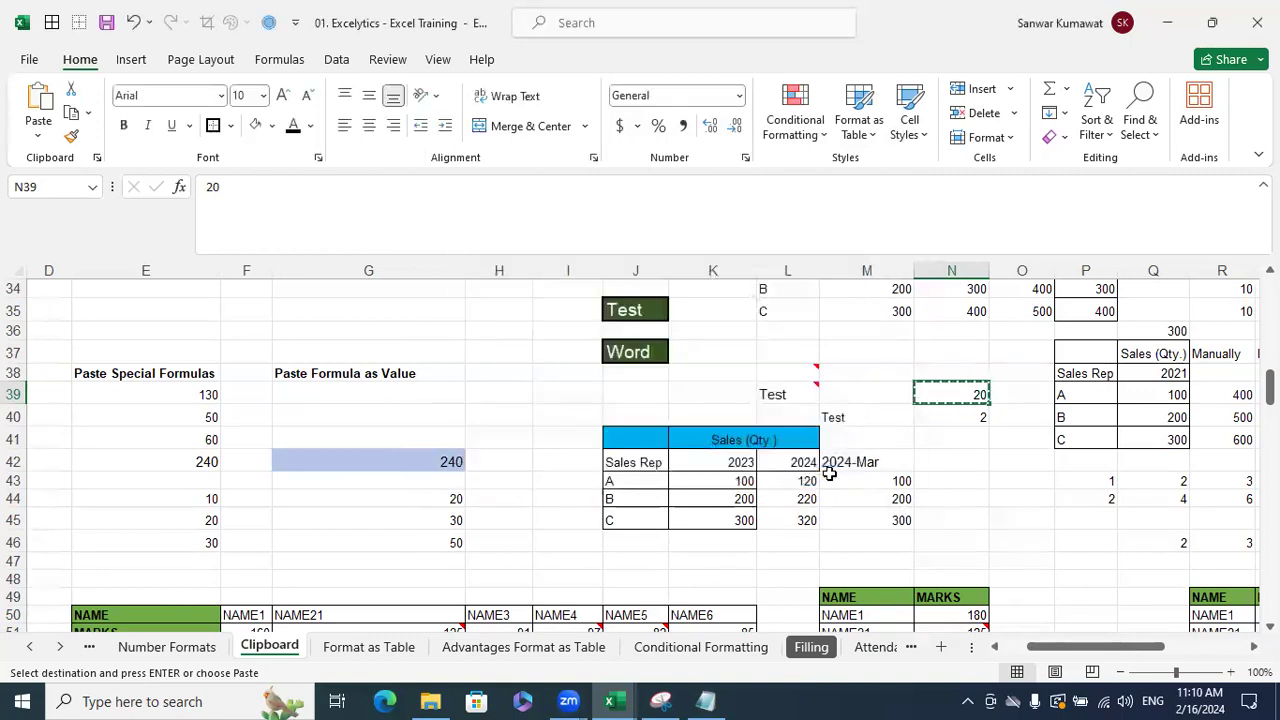